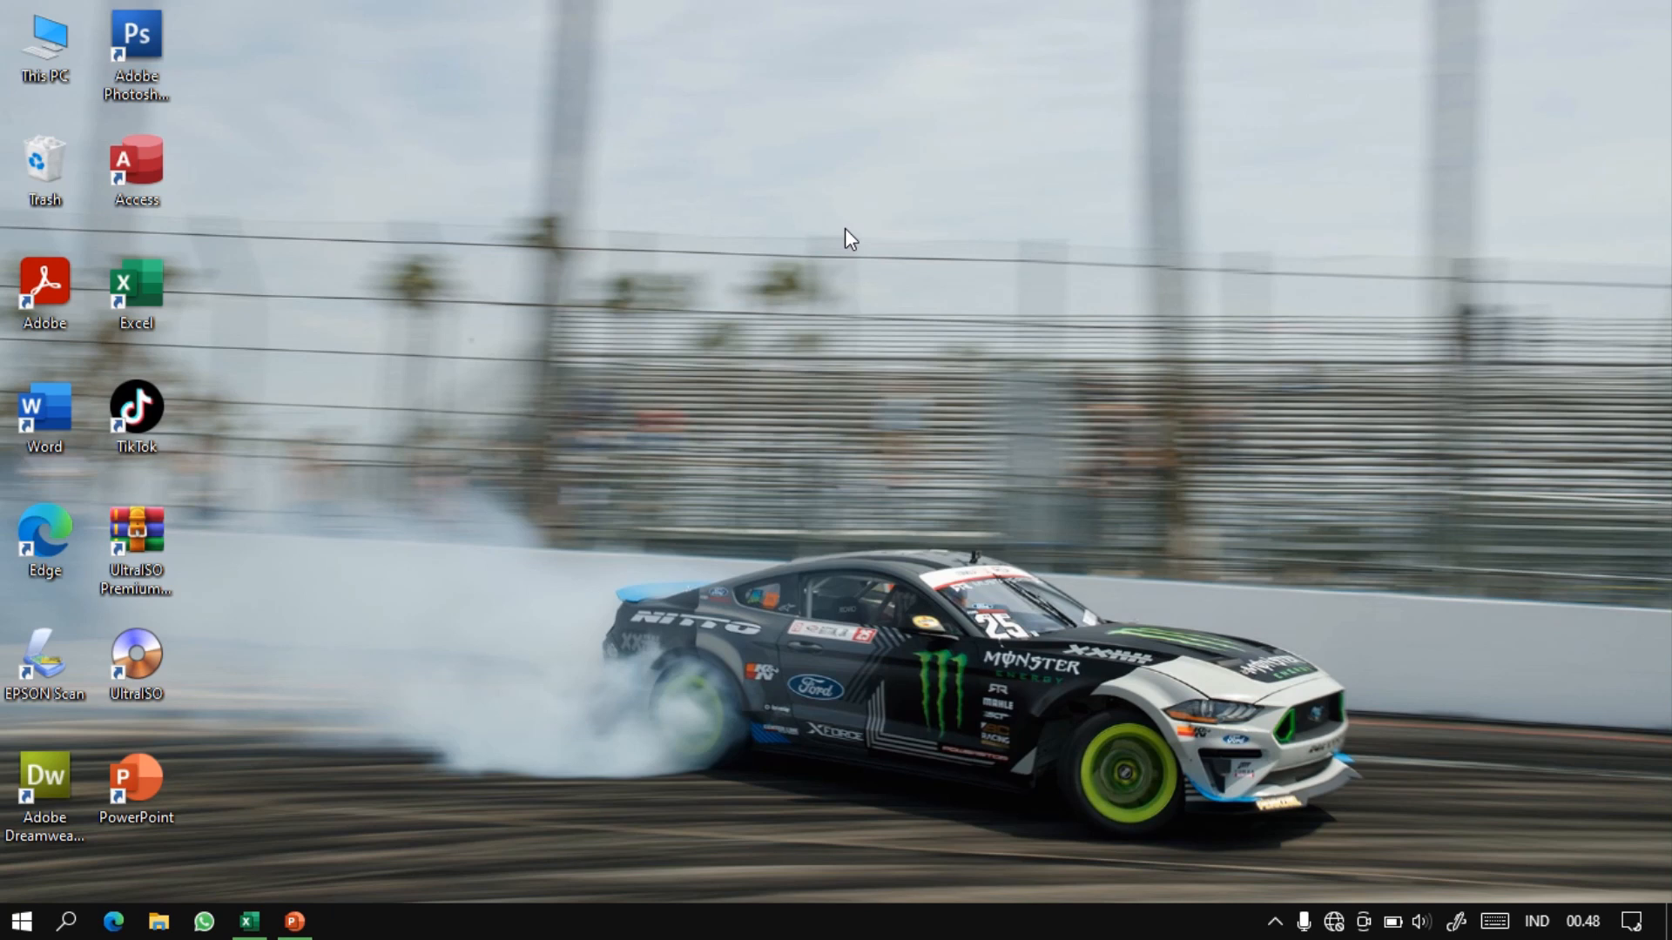
Switch to the Excel workbook "stok barang baru" and review its Stok Barang, Barang Masuk and Barang Keluar sheets.
{"action": "left_click", "coordinate": [260, 921]}
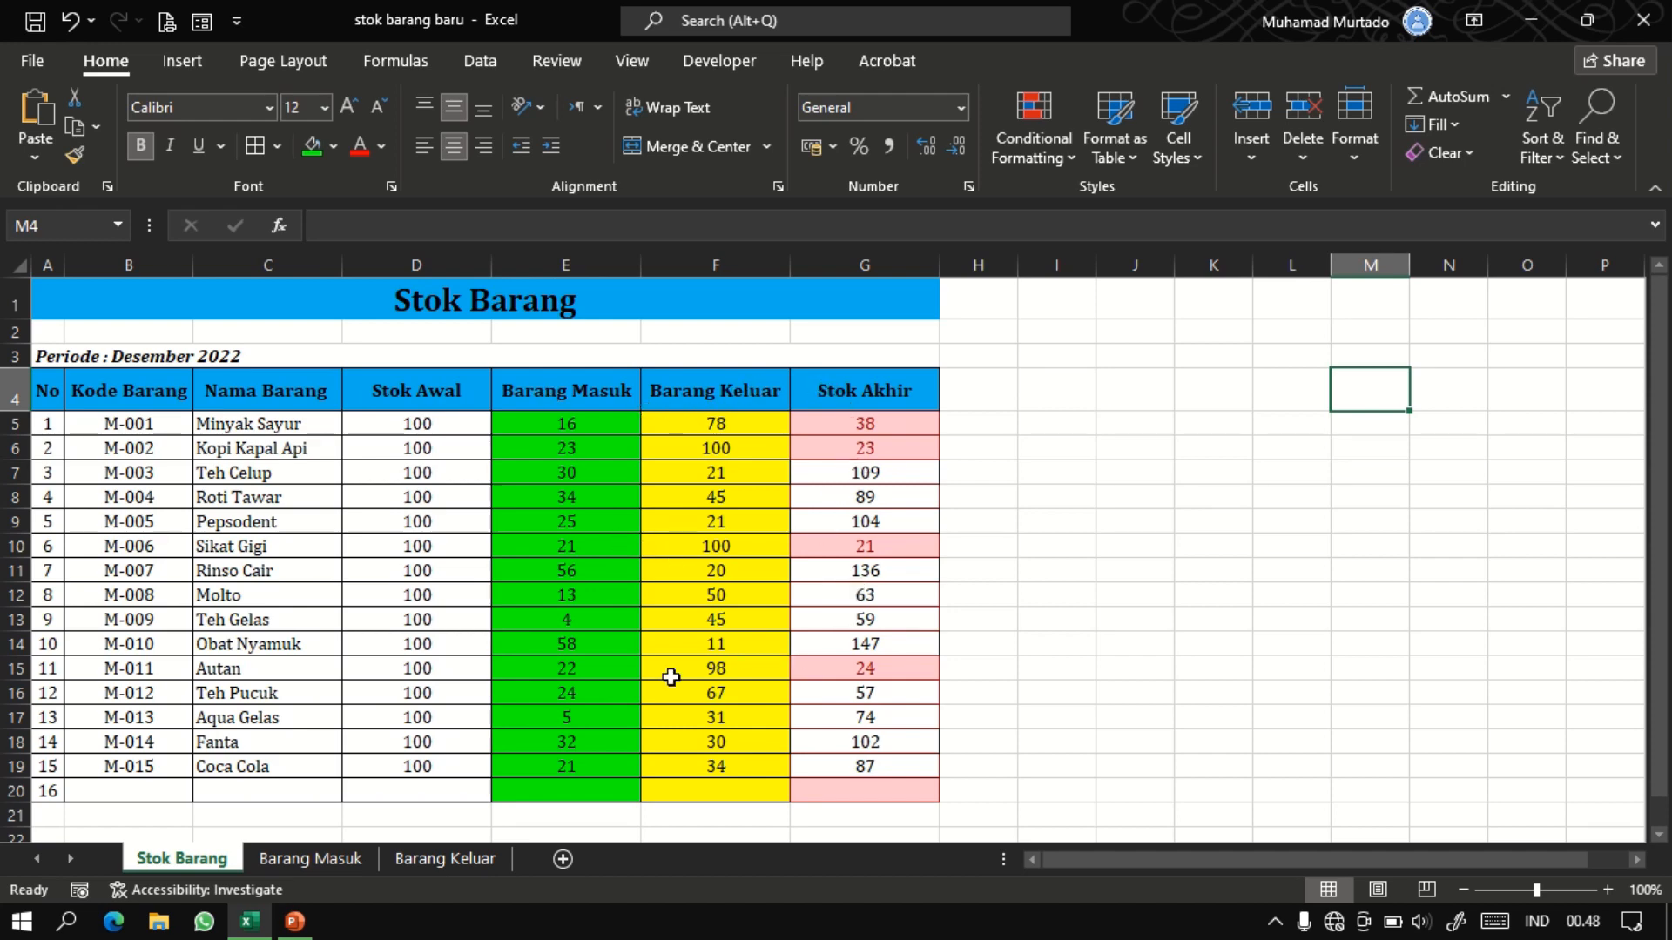
{"action": "left_click", "coordinate": [346, 859]}
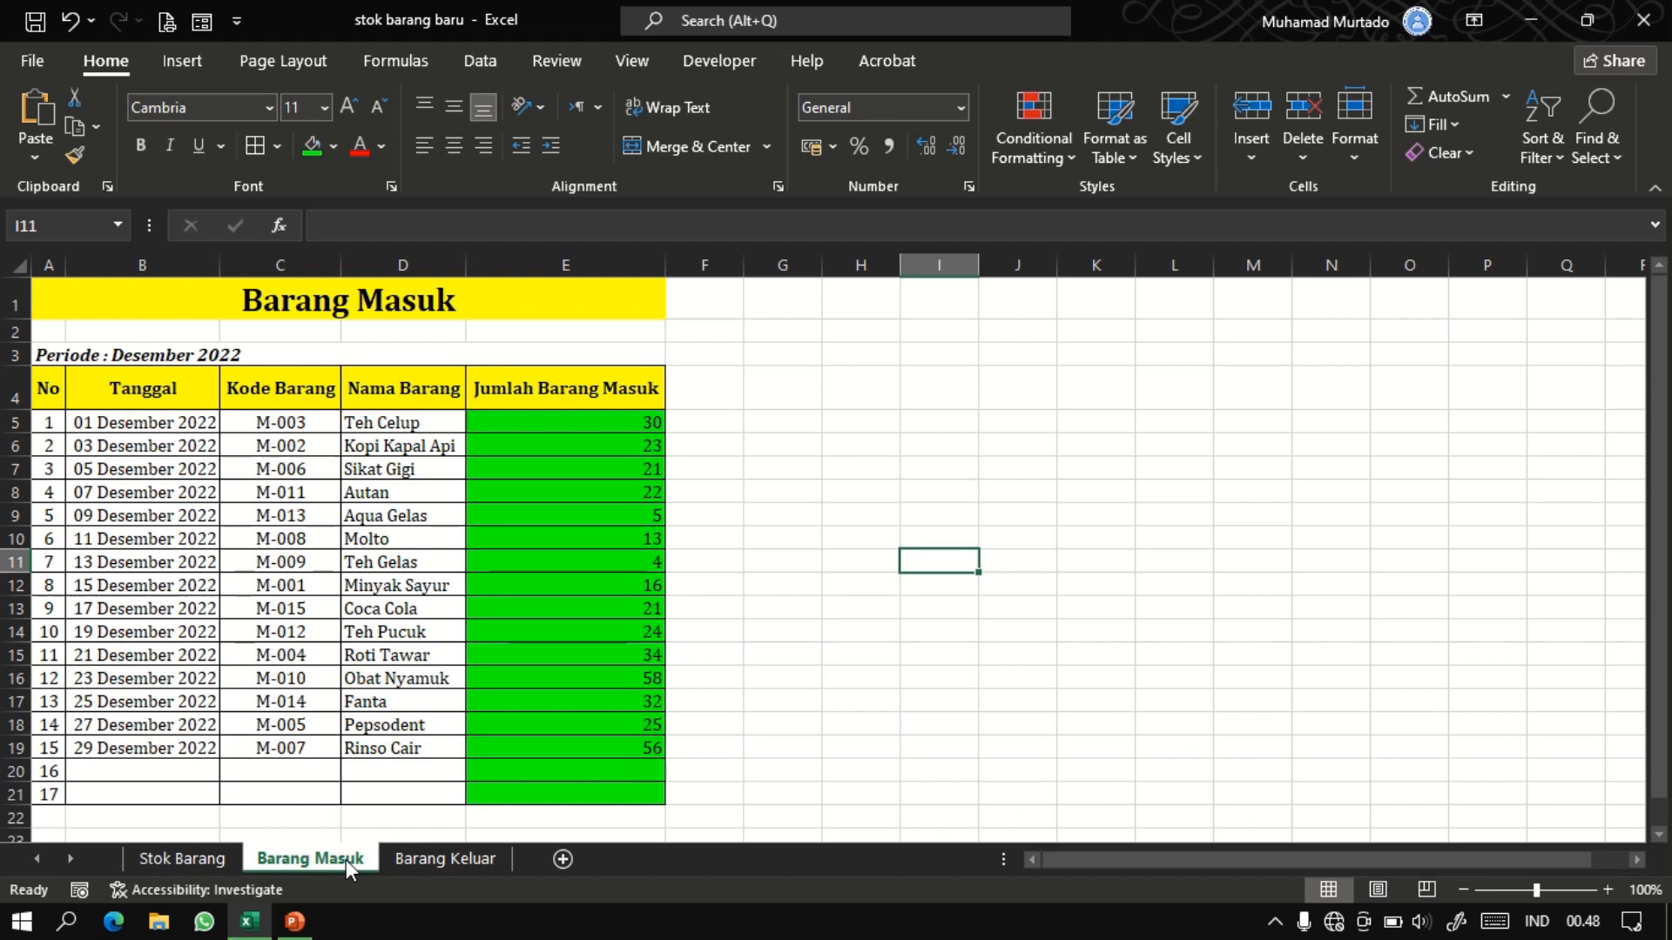
{"action": "left_click", "coordinate": [425, 859]}
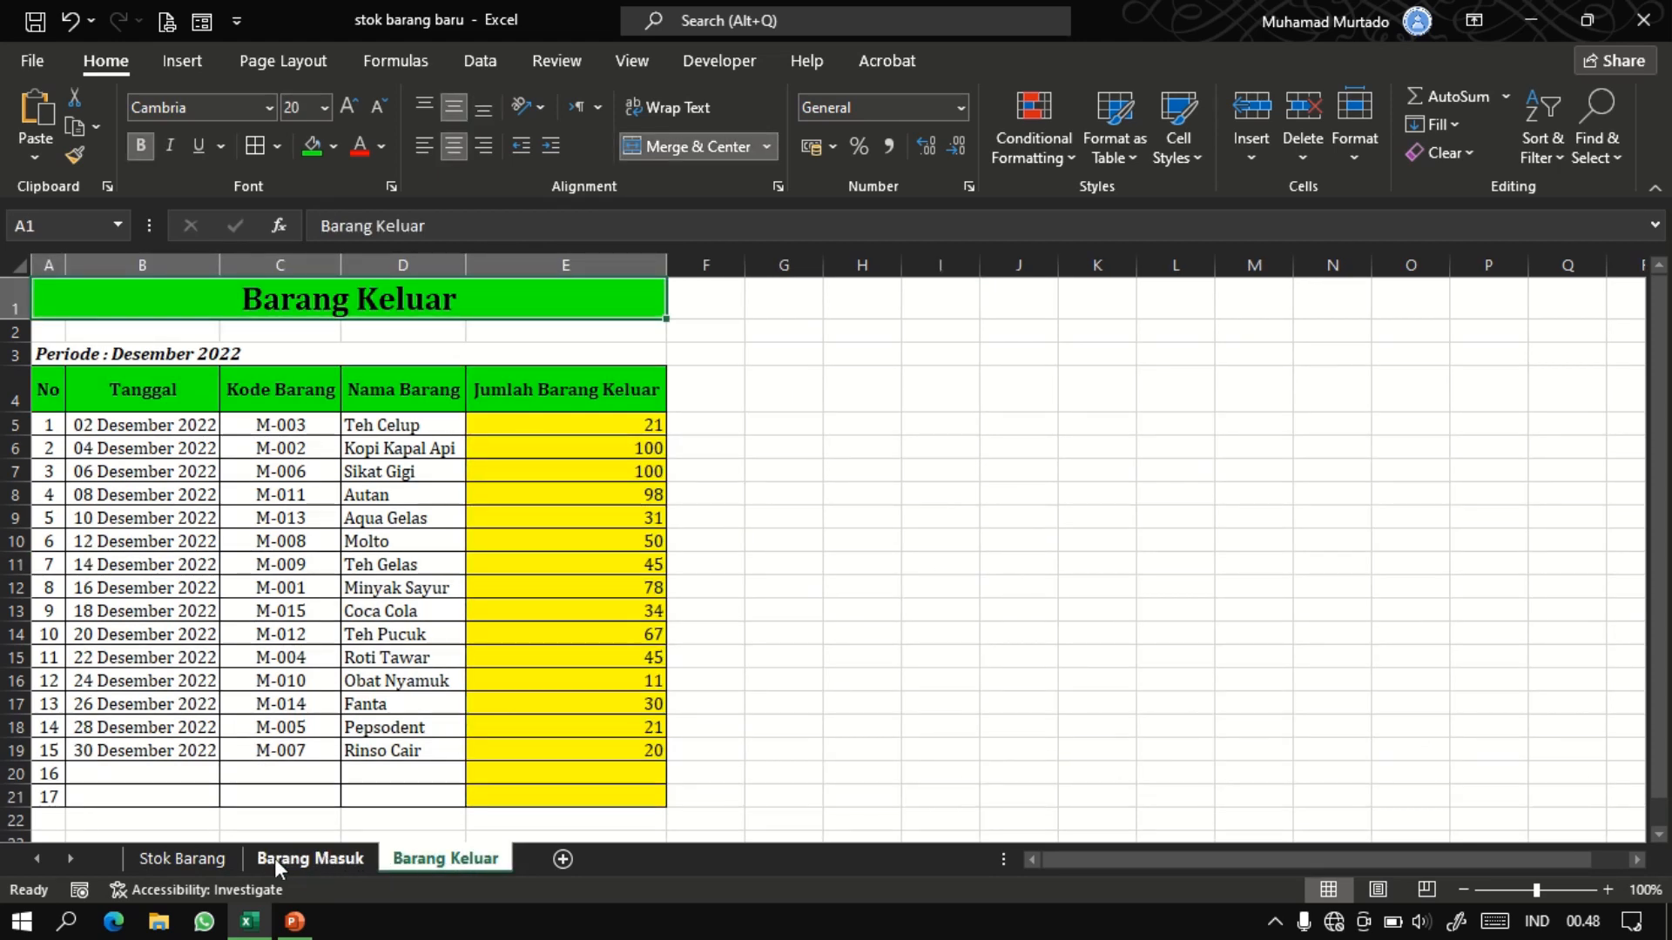
{"action": "left_click", "coordinate": [184, 859]}
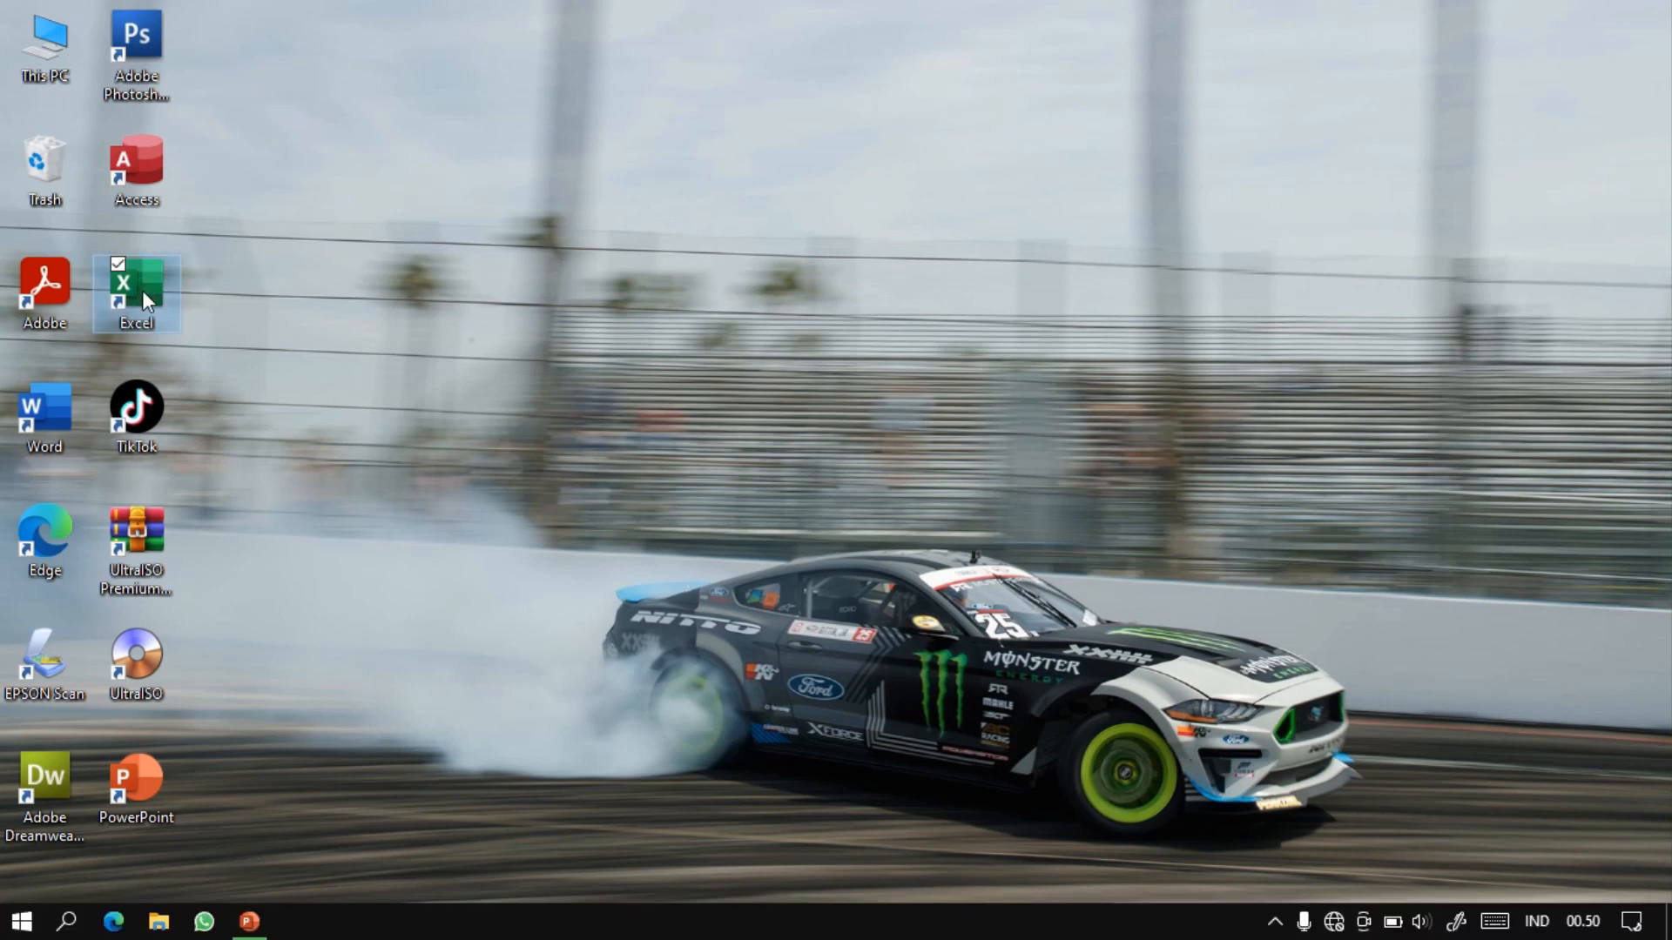
Launch Excel from the desktop and create a blank workbook.
{"action": "right_click", "coordinate": [162, 279]}
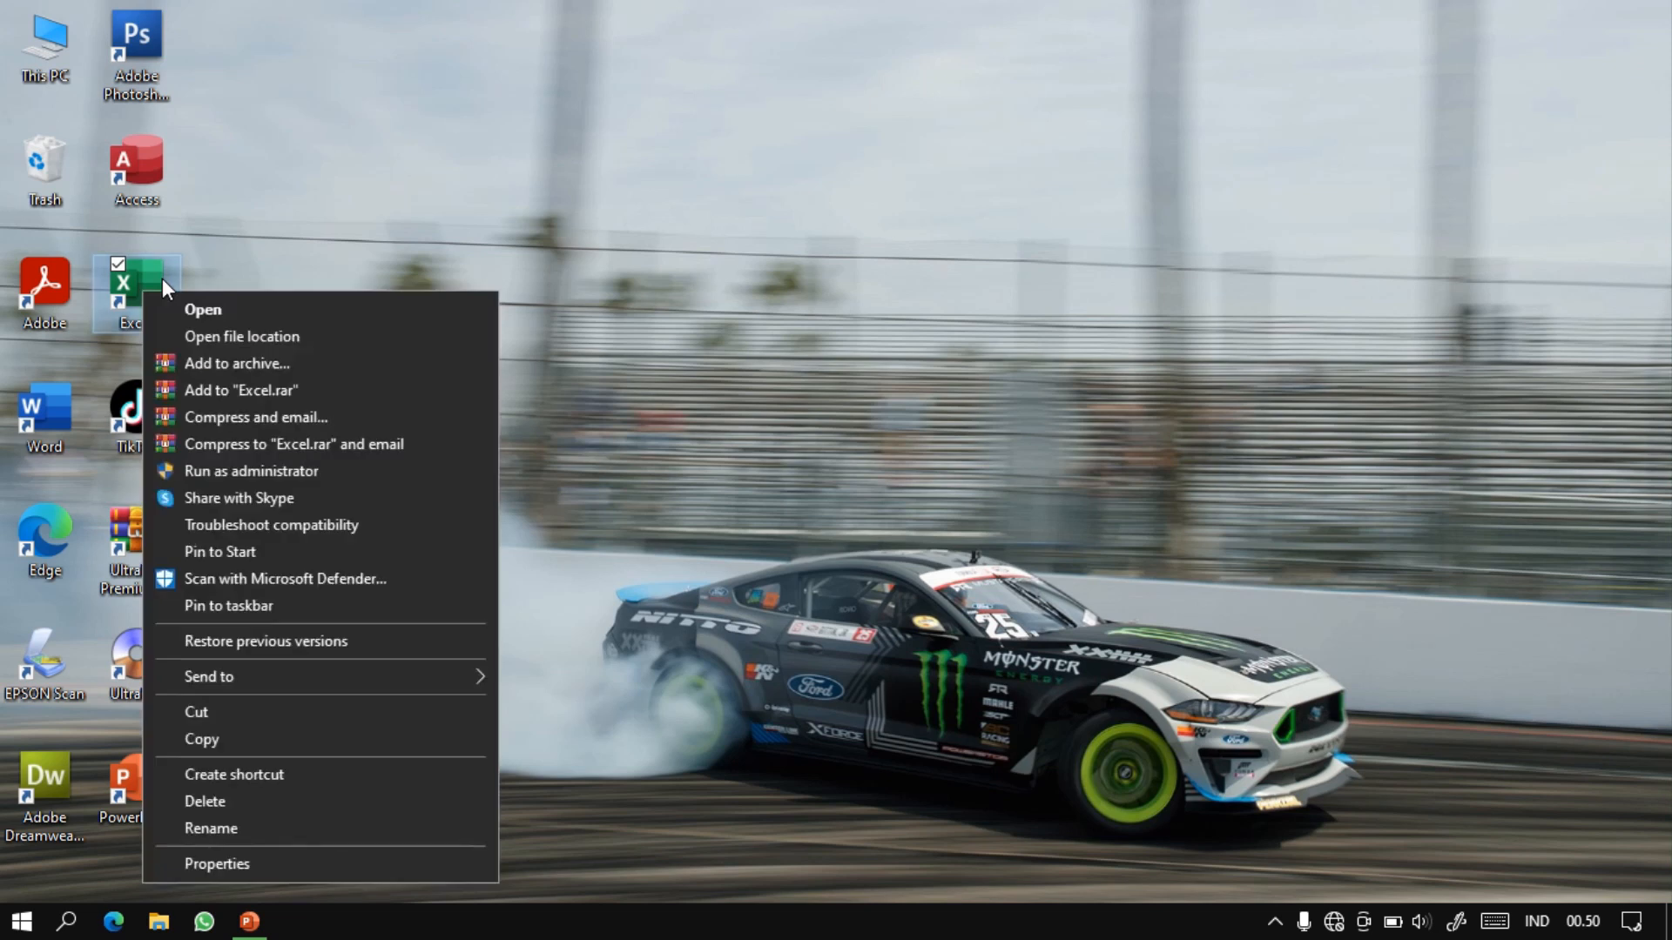
{"action": "left_click", "coordinate": [202, 310]}
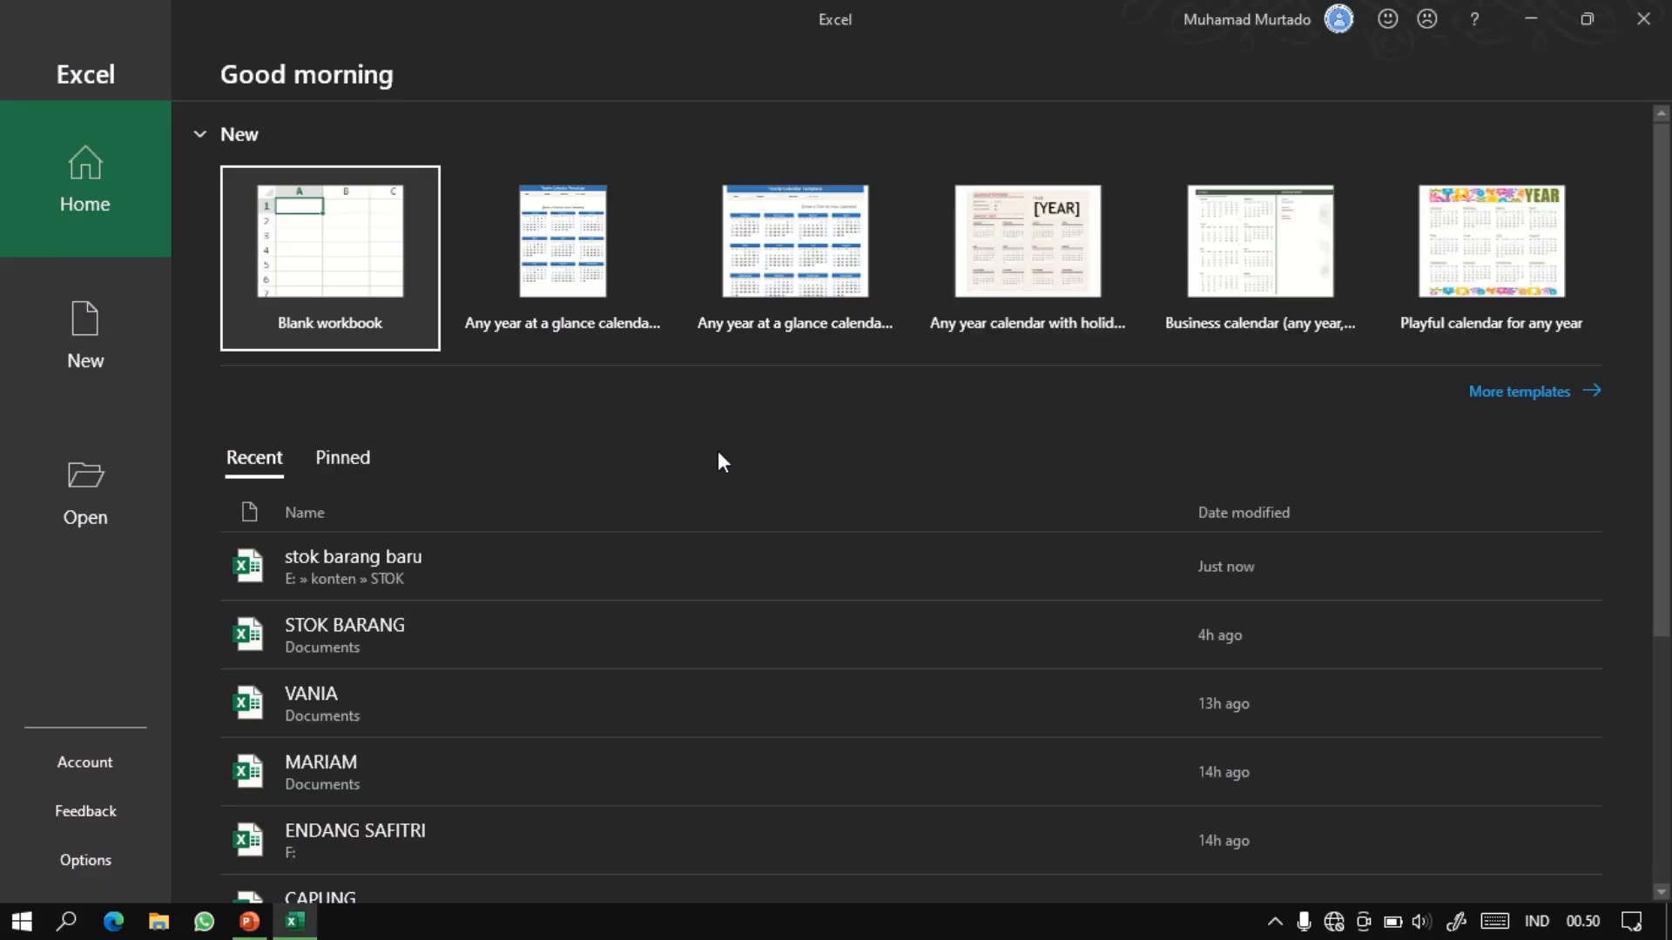
{"action": "left_click", "coordinate": [357, 286]}
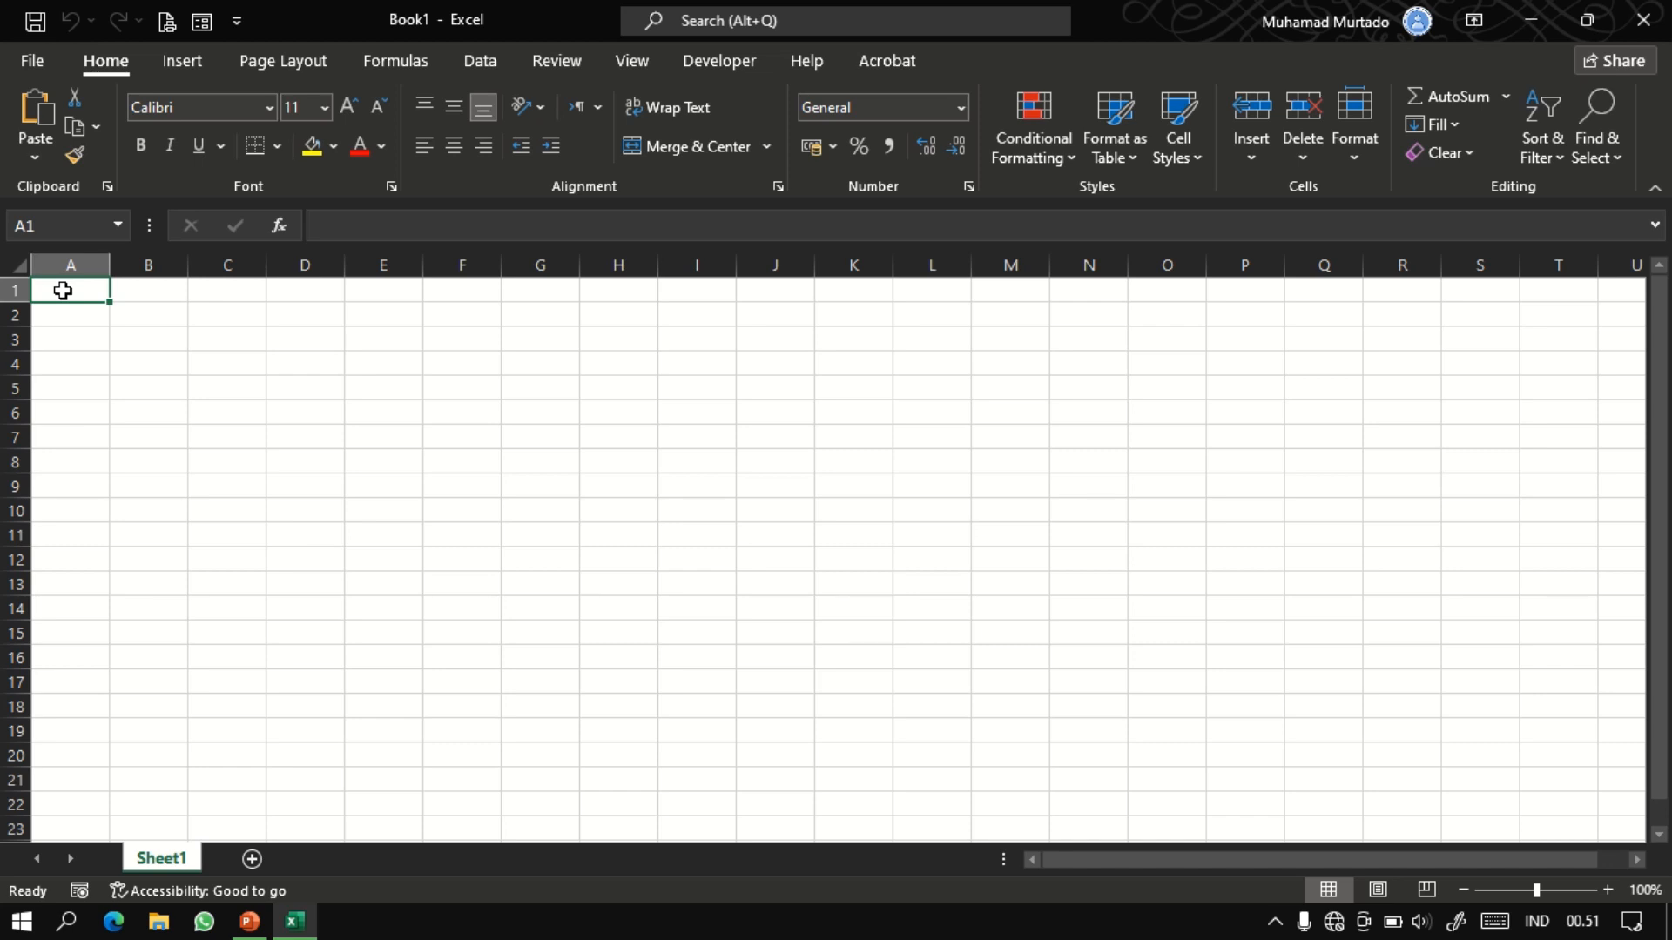
Enter the title "Stok Barang" in A1 and "Periode : Desember 2022" in A3.
{"action": "type", "text": "Stok"}
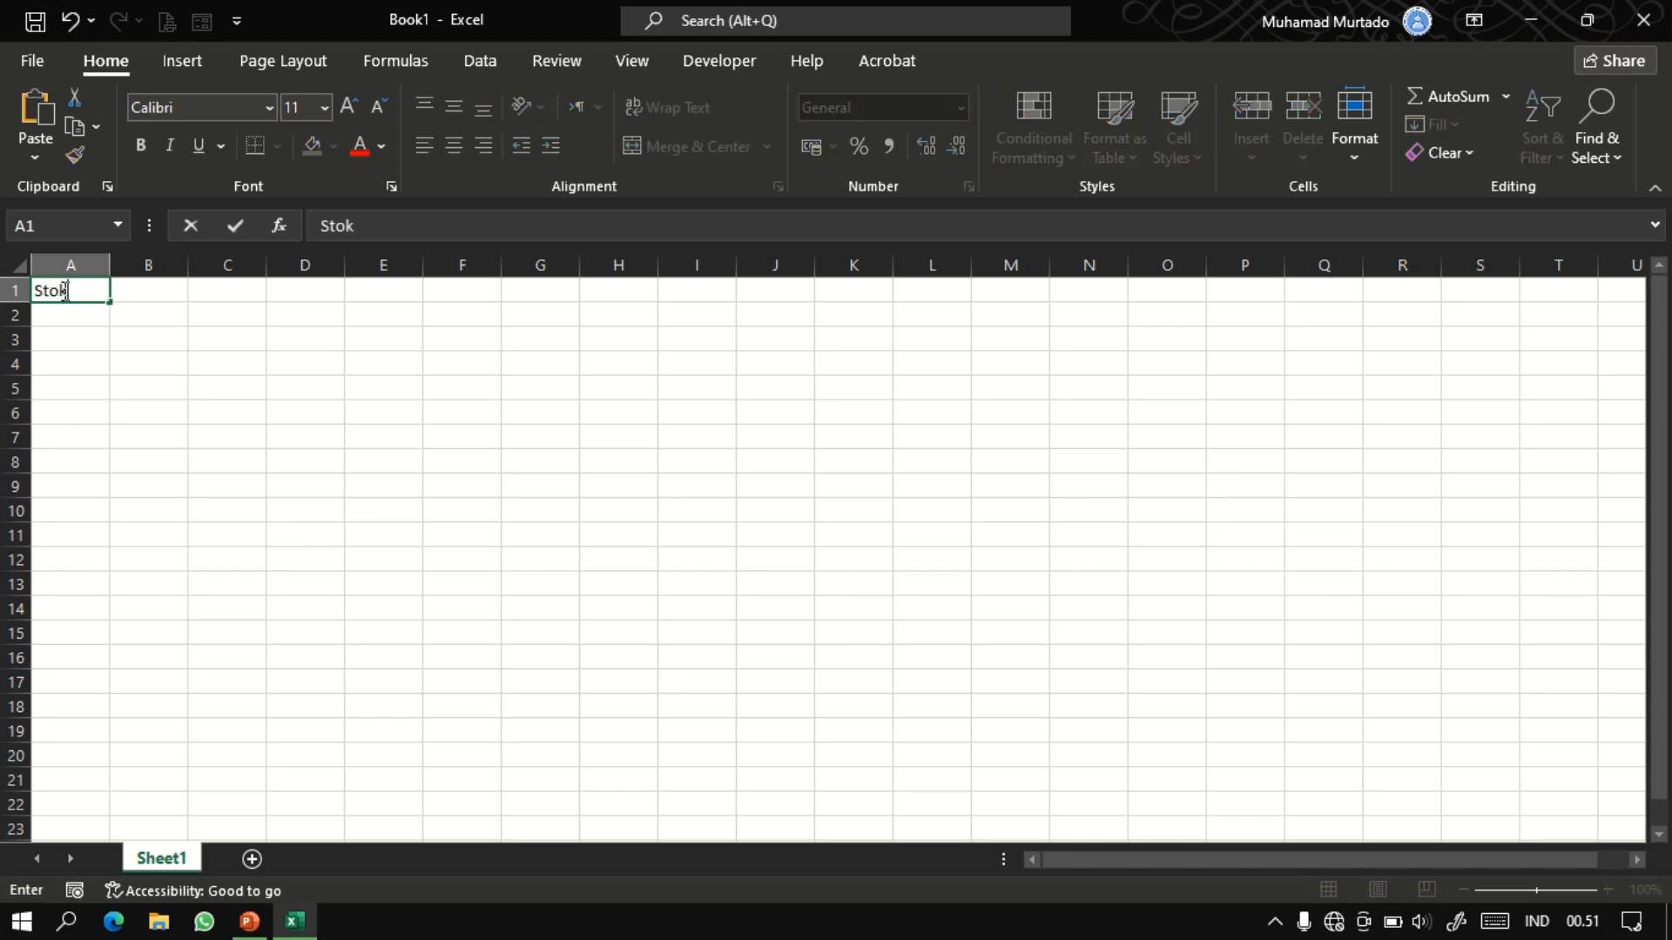
{"action": "type", "text": " Barang"}
{"action": "key", "text": "Return"}
{"action": "key", "text": "Return"}
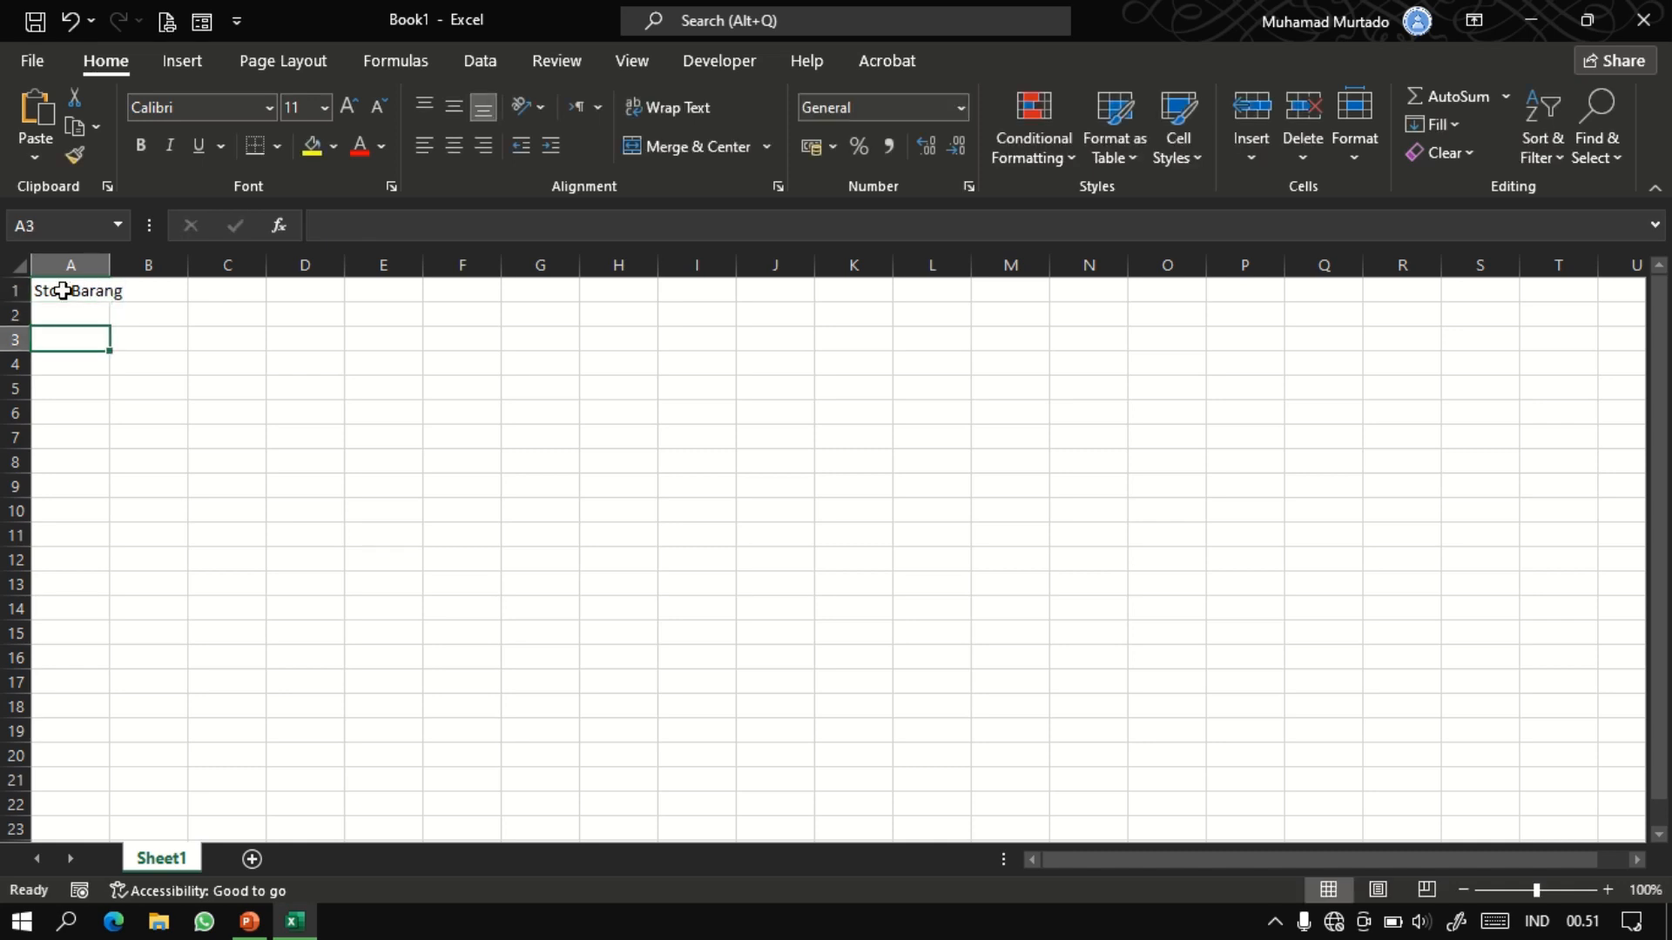
{"action": "type", "text": "Perio"}
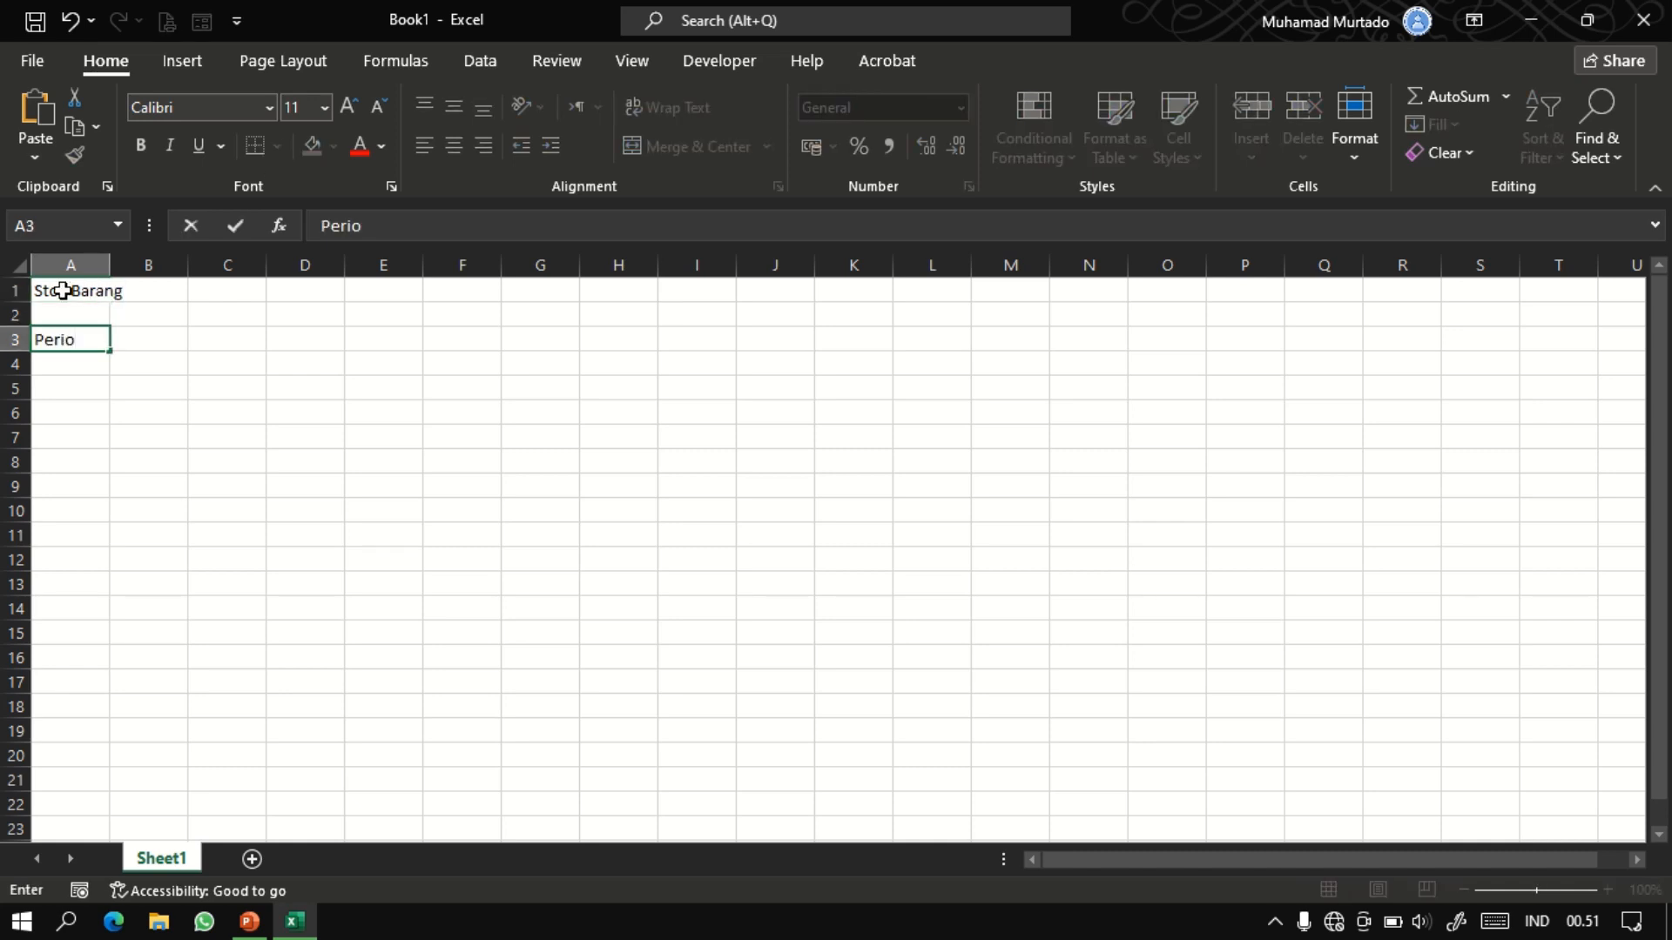
{"action": "type", "text": "de : Desembe"}
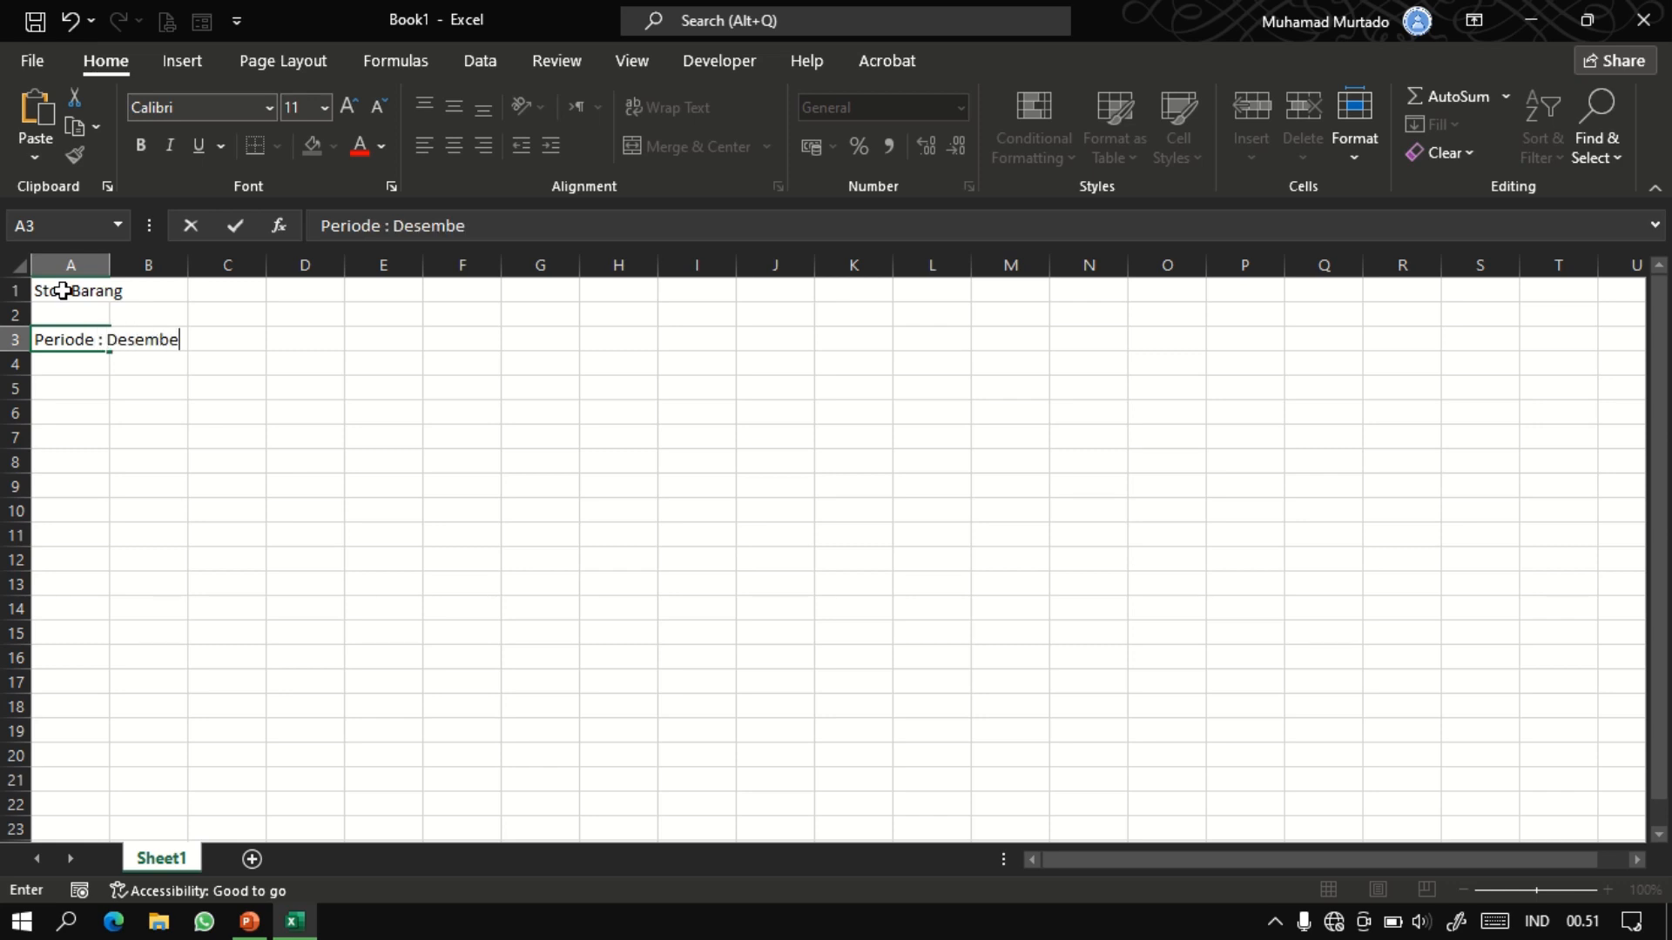
{"action": "type", "text": "r 2022"}
{"action": "key", "text": "Return"}
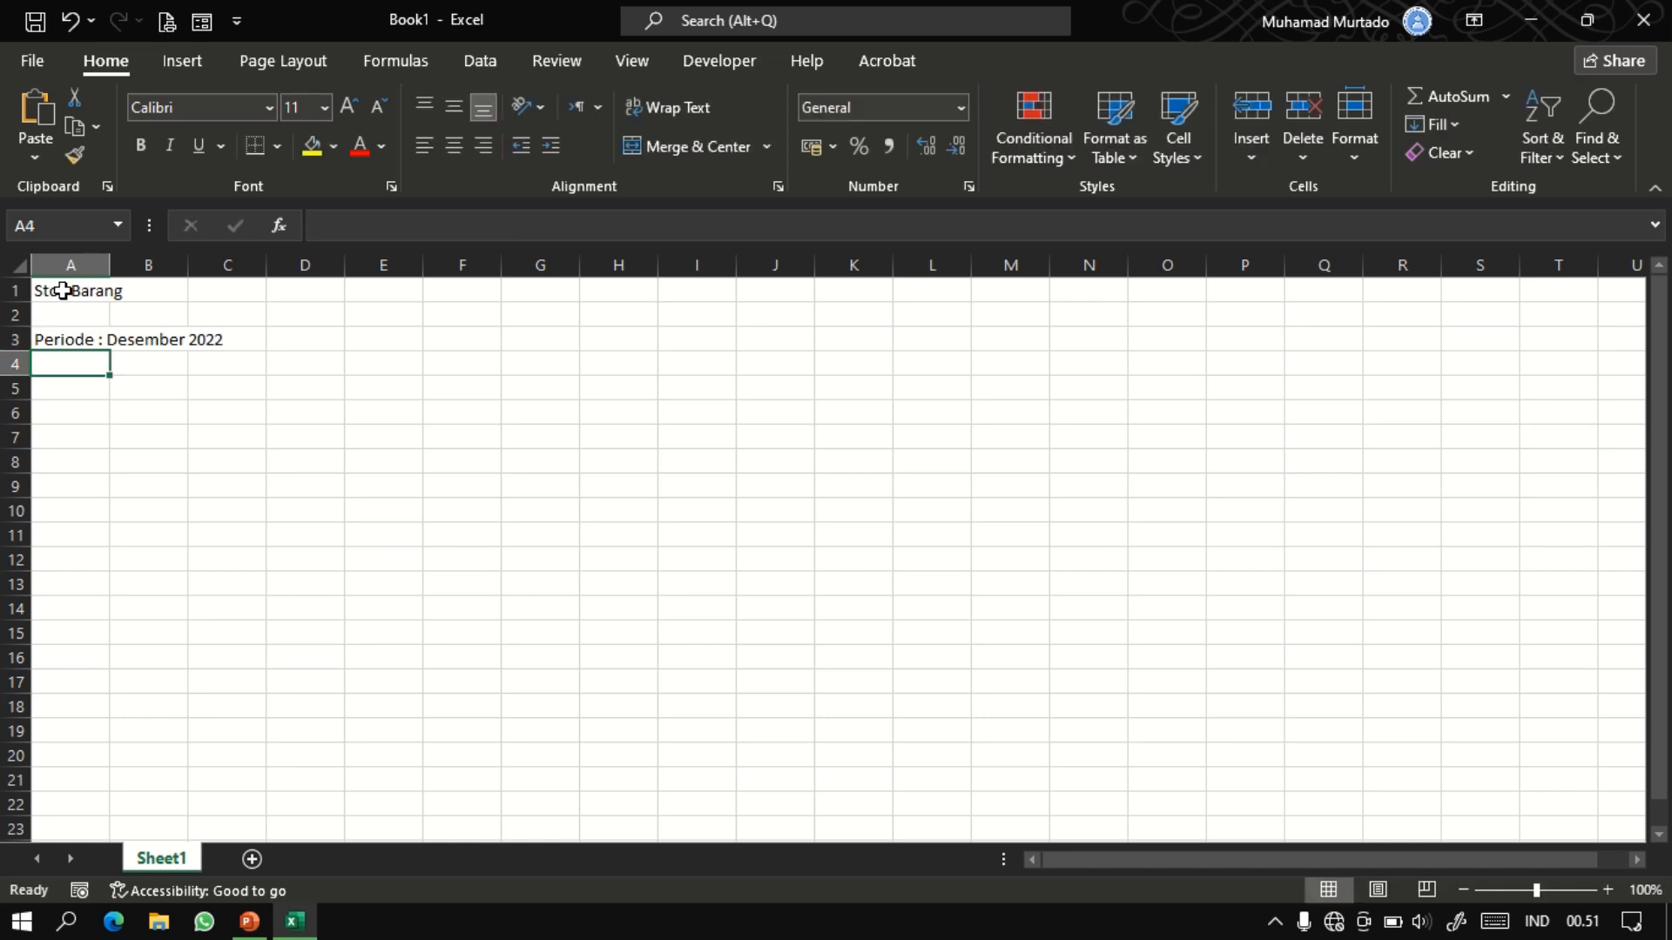
Enter the column headers "No", "Kode Barang" and "Nama Barang" in cells A4 to C4.
{"action": "type", "text": "no"}
{"action": "key", "text": "BackSpace"}
{"action": "key", "text": "BackSpace"}
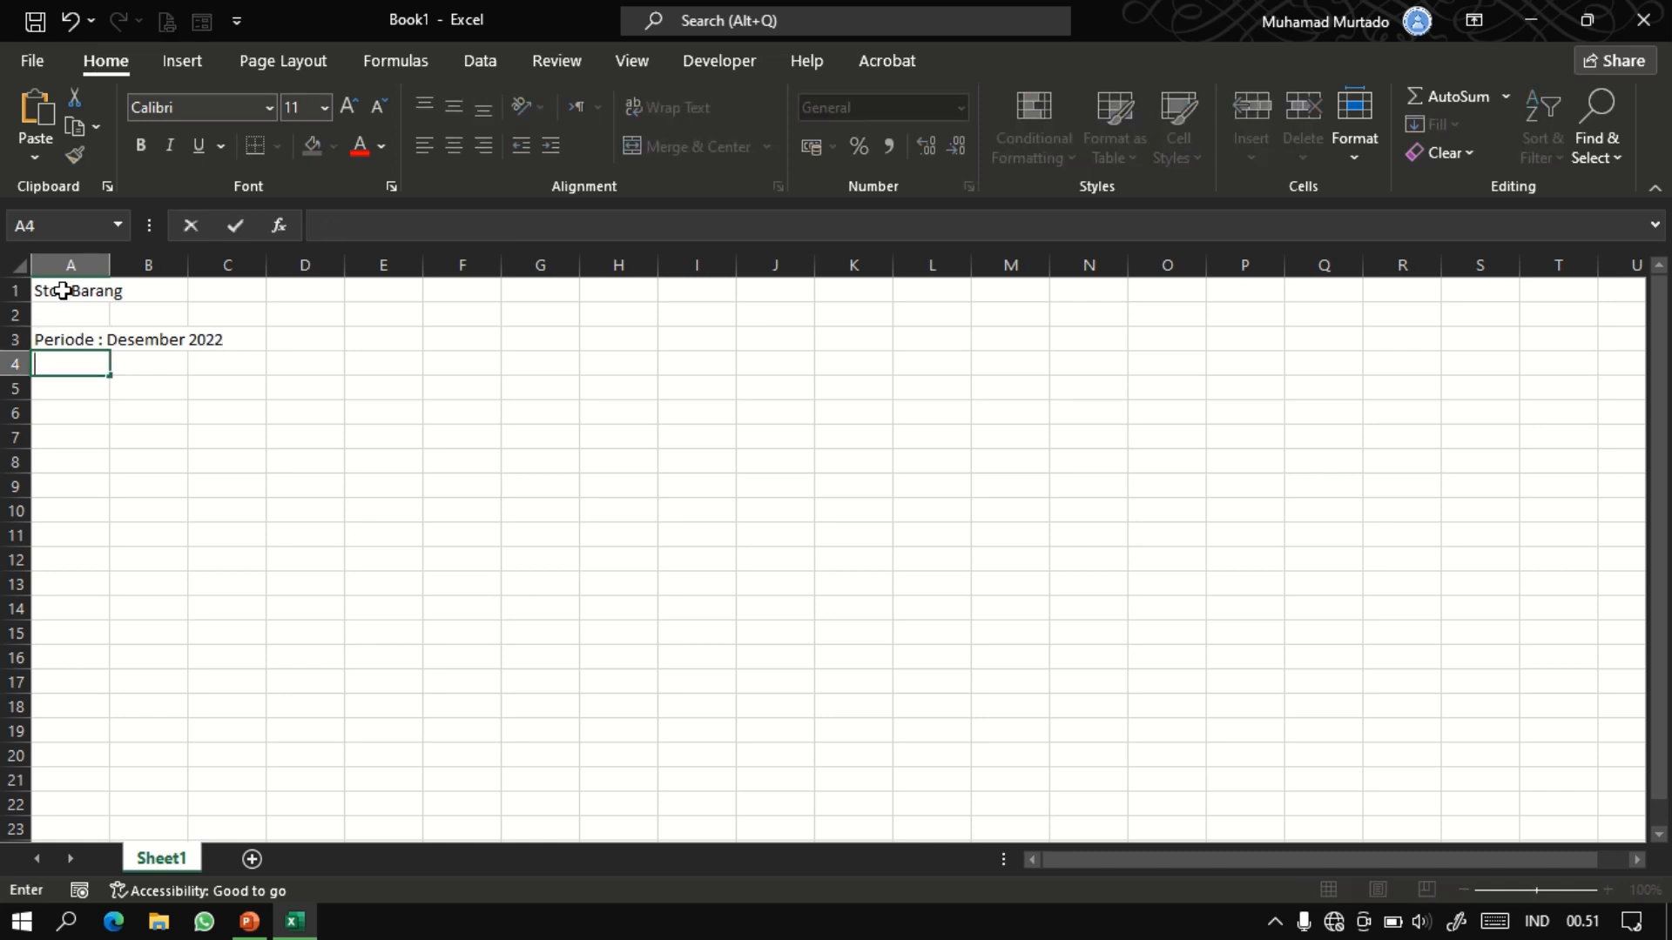
{"action": "type", "text": "No"}
{"action": "key", "text": "Tab"}
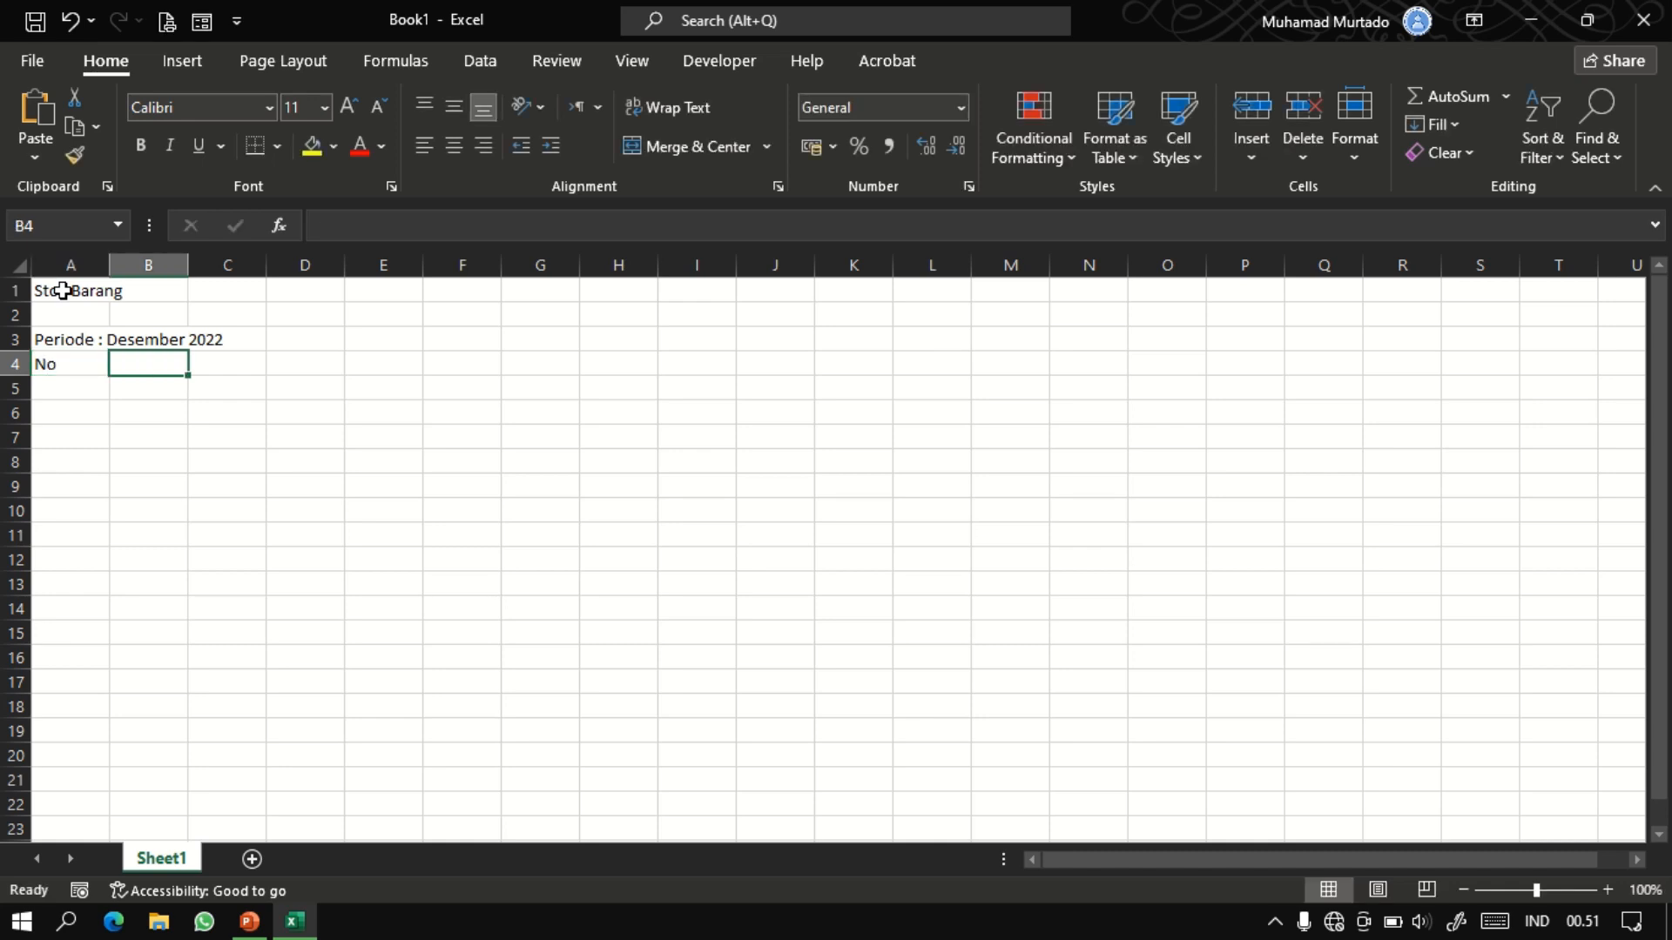
{"action": "type", "text": "KOde B"}
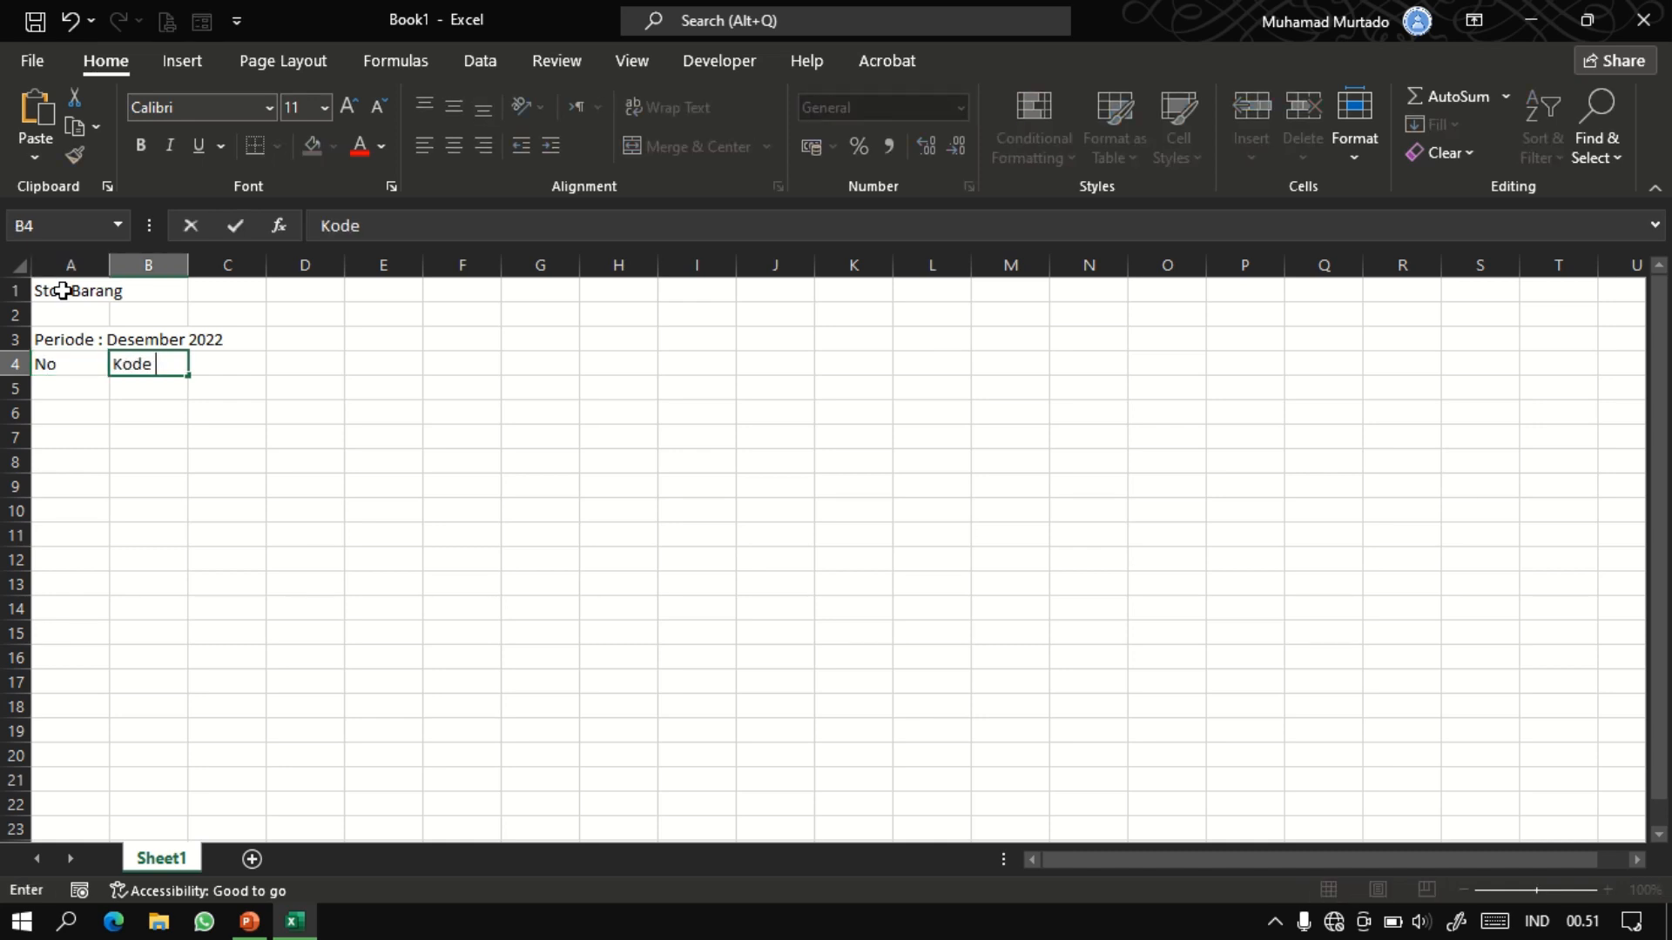
{"action": "type", "text": "arang"}
{"action": "key", "text": "Tab"}
{"action": "type", "text": "Nam"}
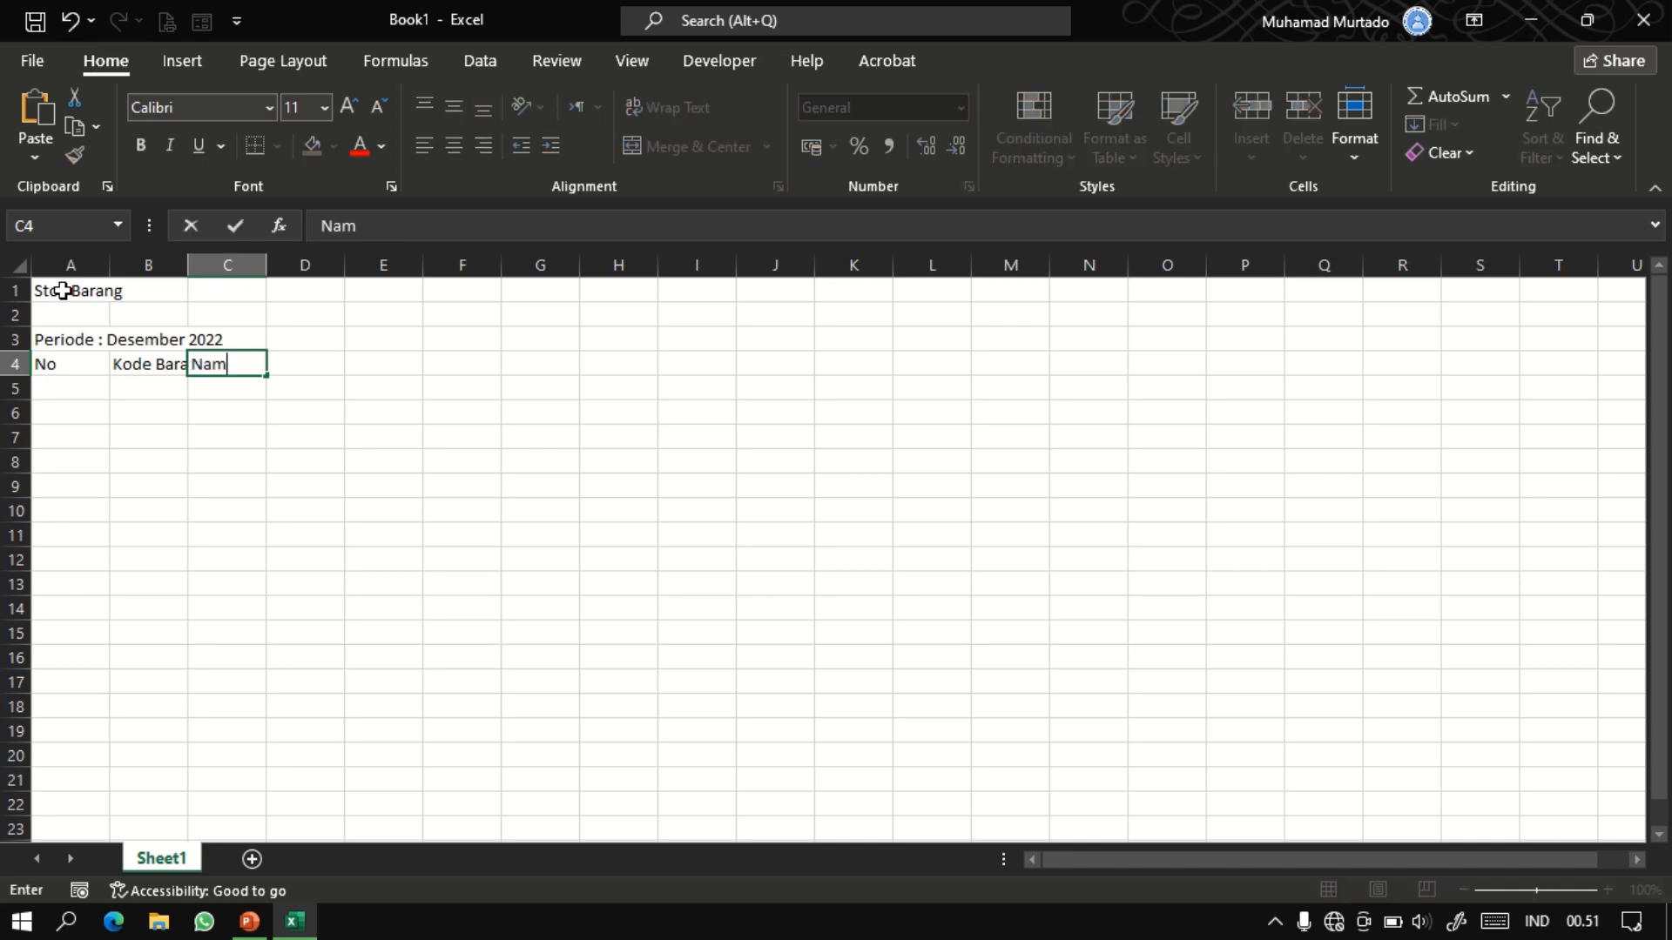
{"action": "type", "text": "a Barang"}
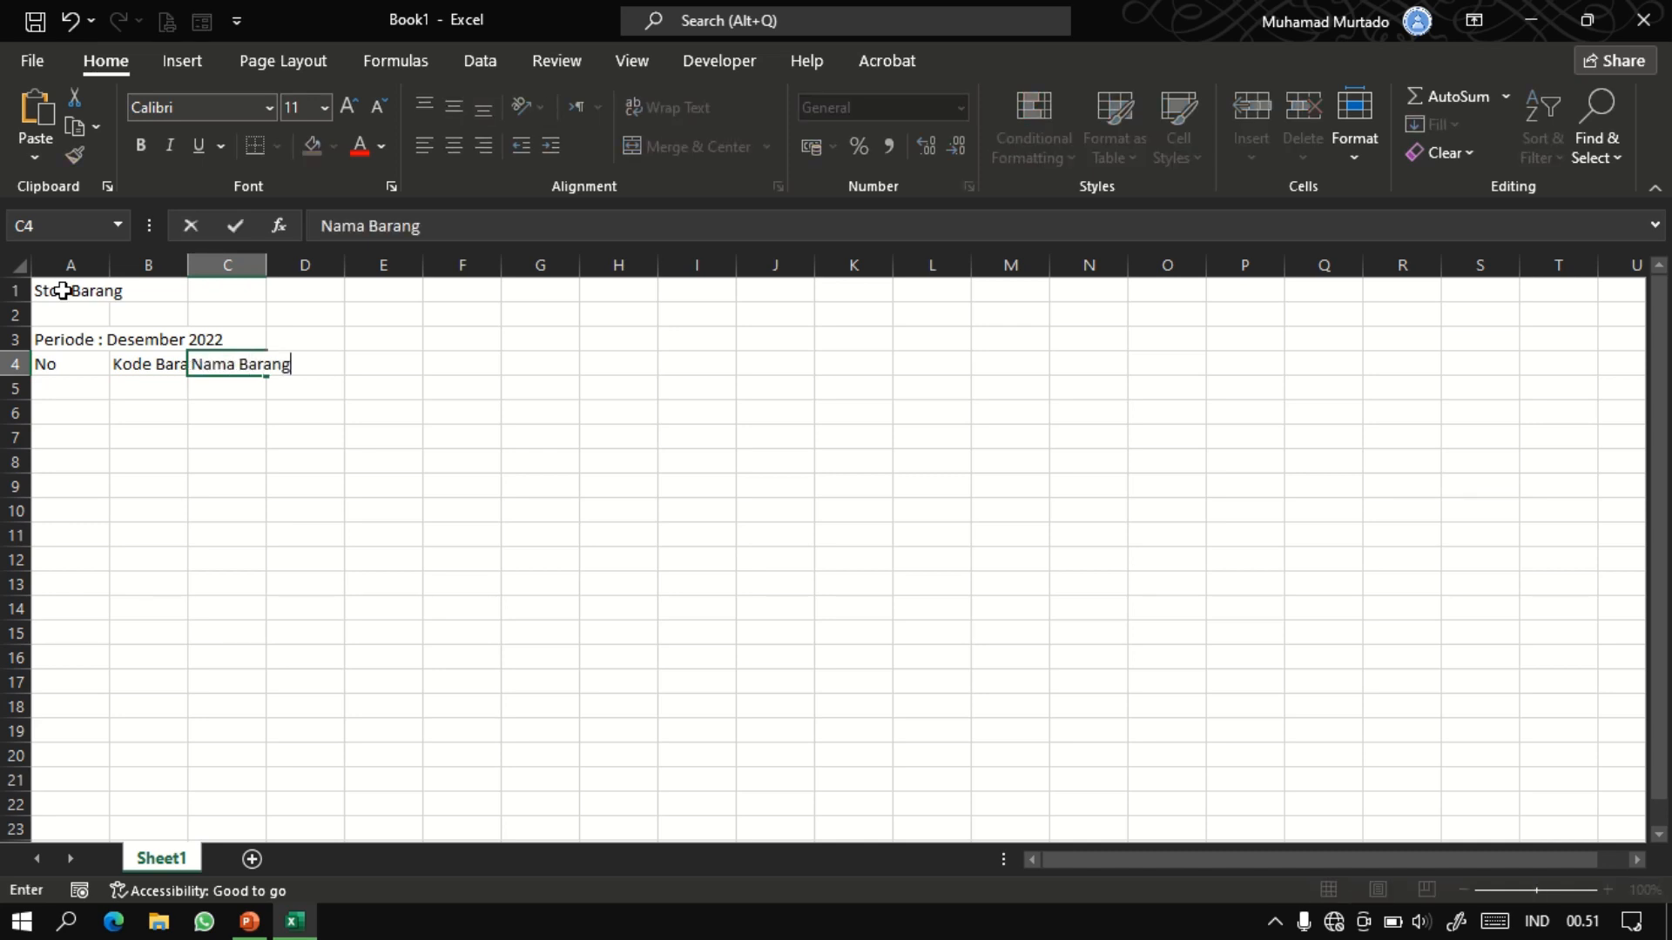
{"action": "key", "text": "Tab"}
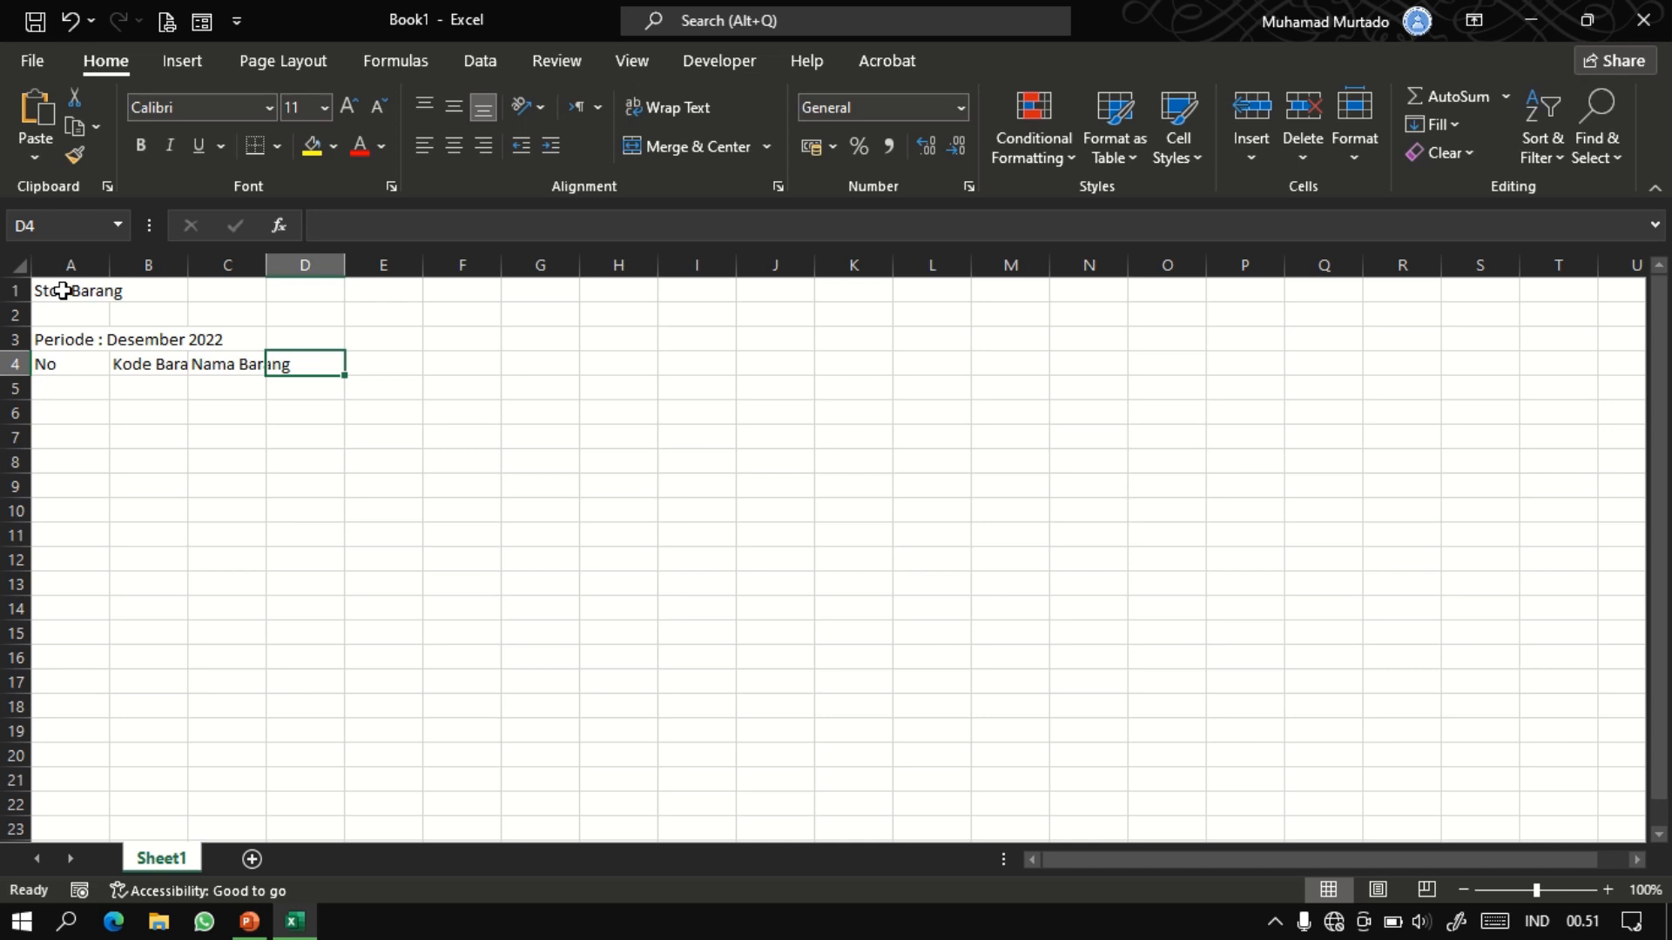
Enter the column headers "Stok Awal", "Barang Masuk", "Barang Keluar" and "Stok Akhir" in cells D4 to G4.
{"action": "type", "text": "Stok "}
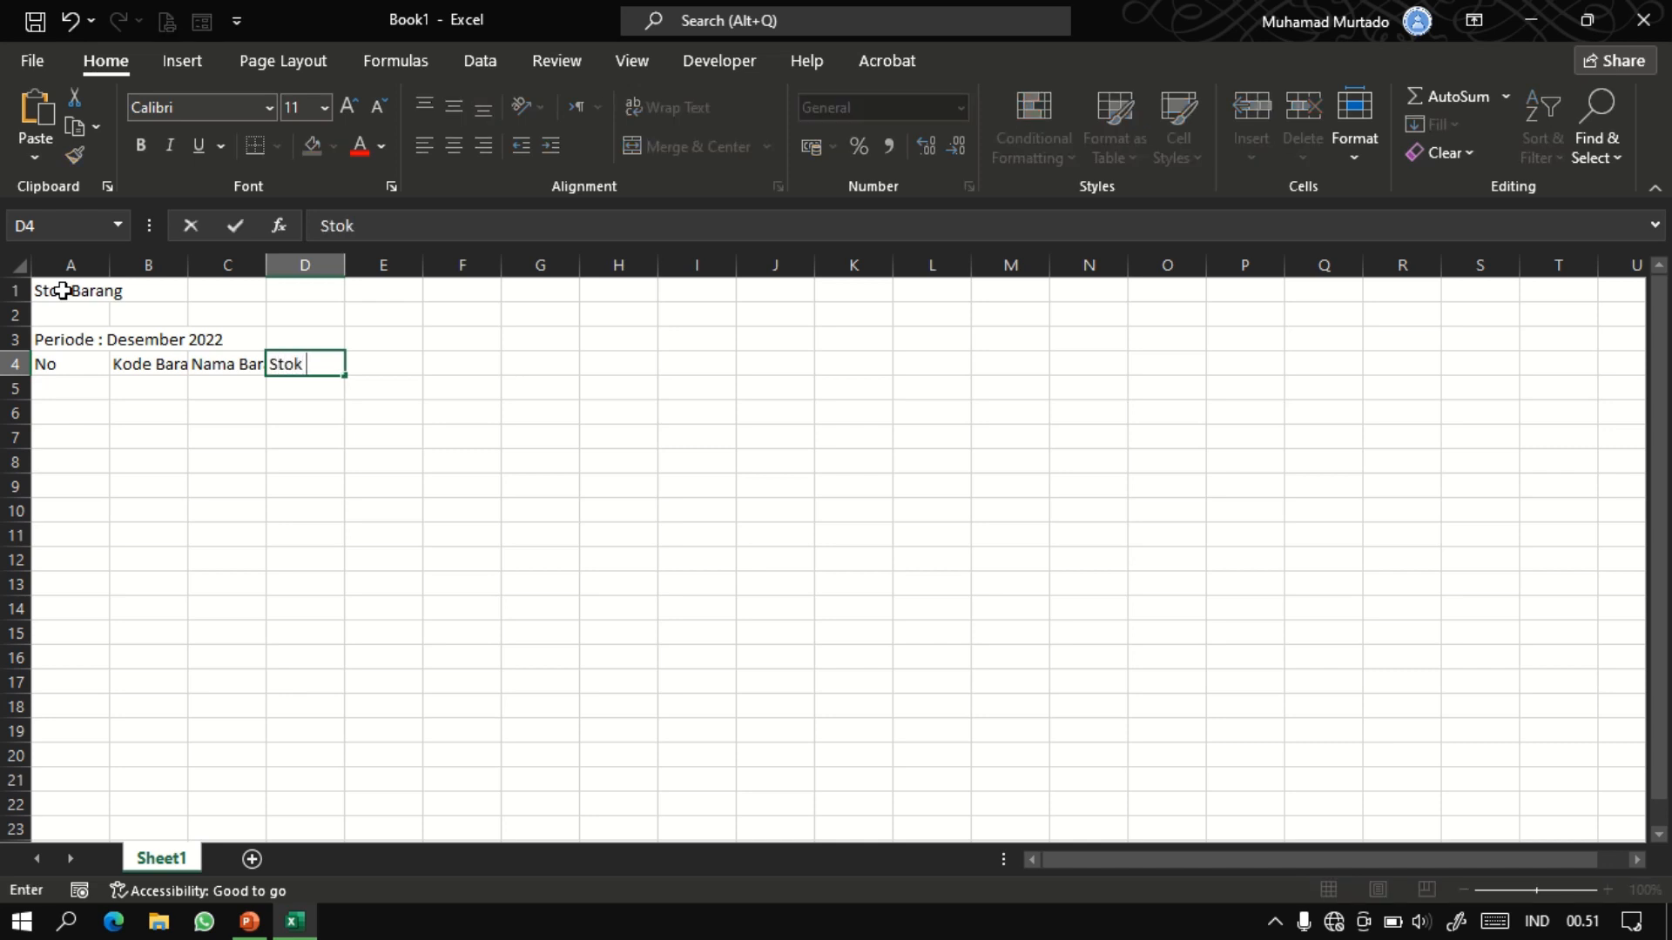
{"action": "type", "text": "Awal"}
{"action": "key", "text": "Tab"}
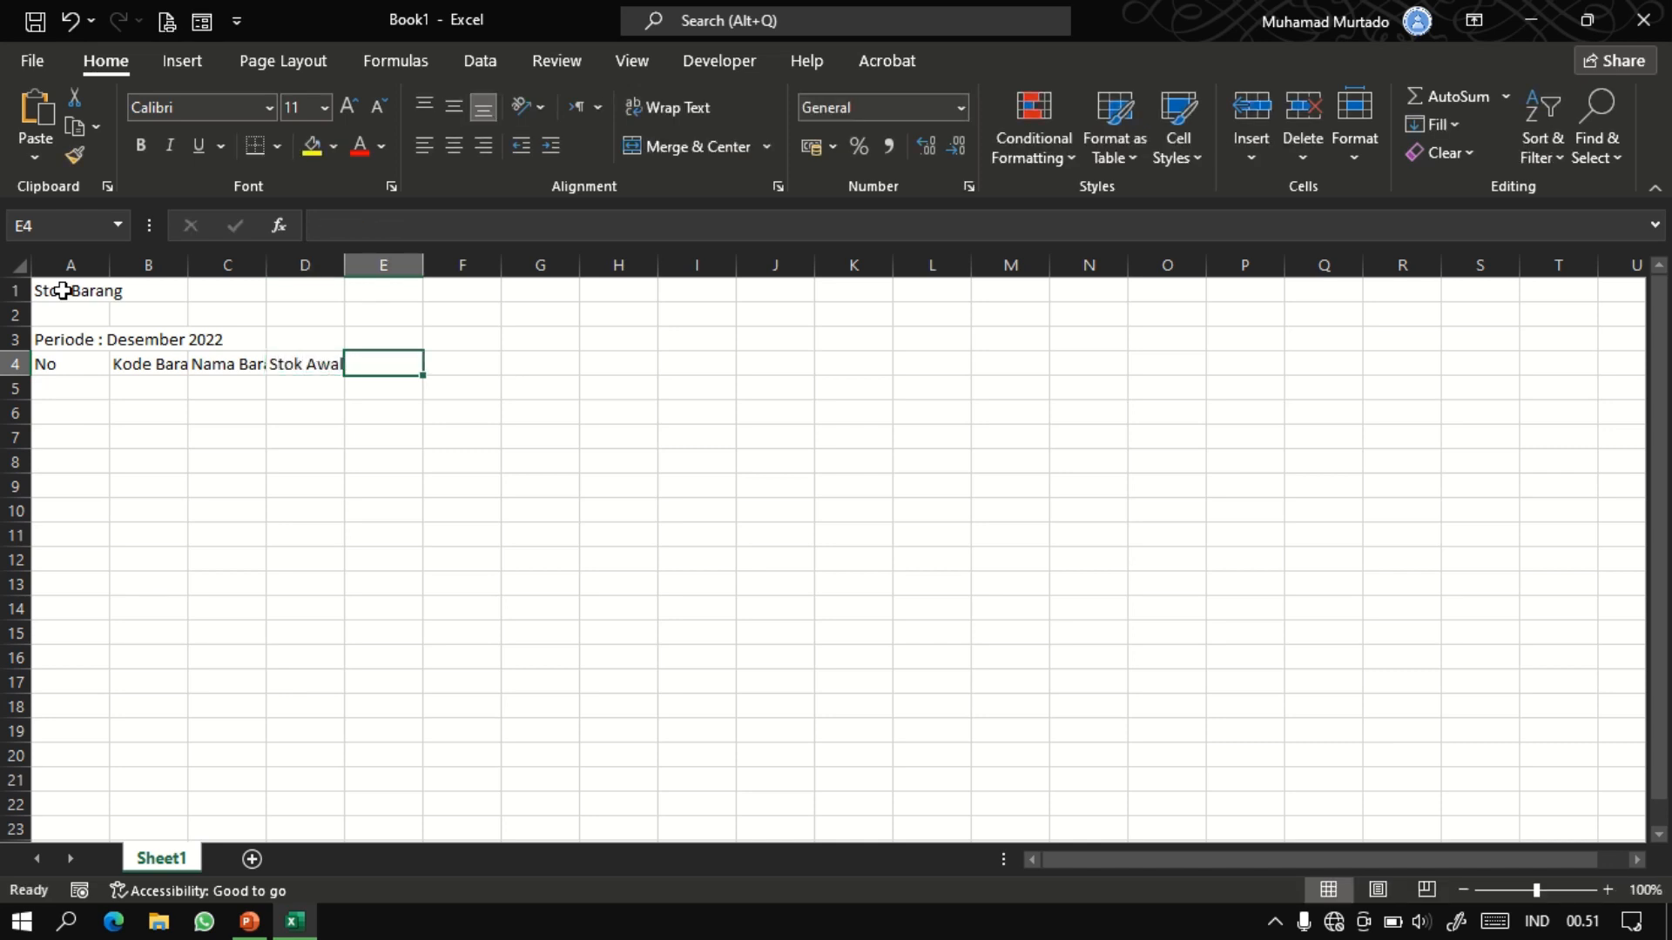
{"action": "type", "text": "Barang "}
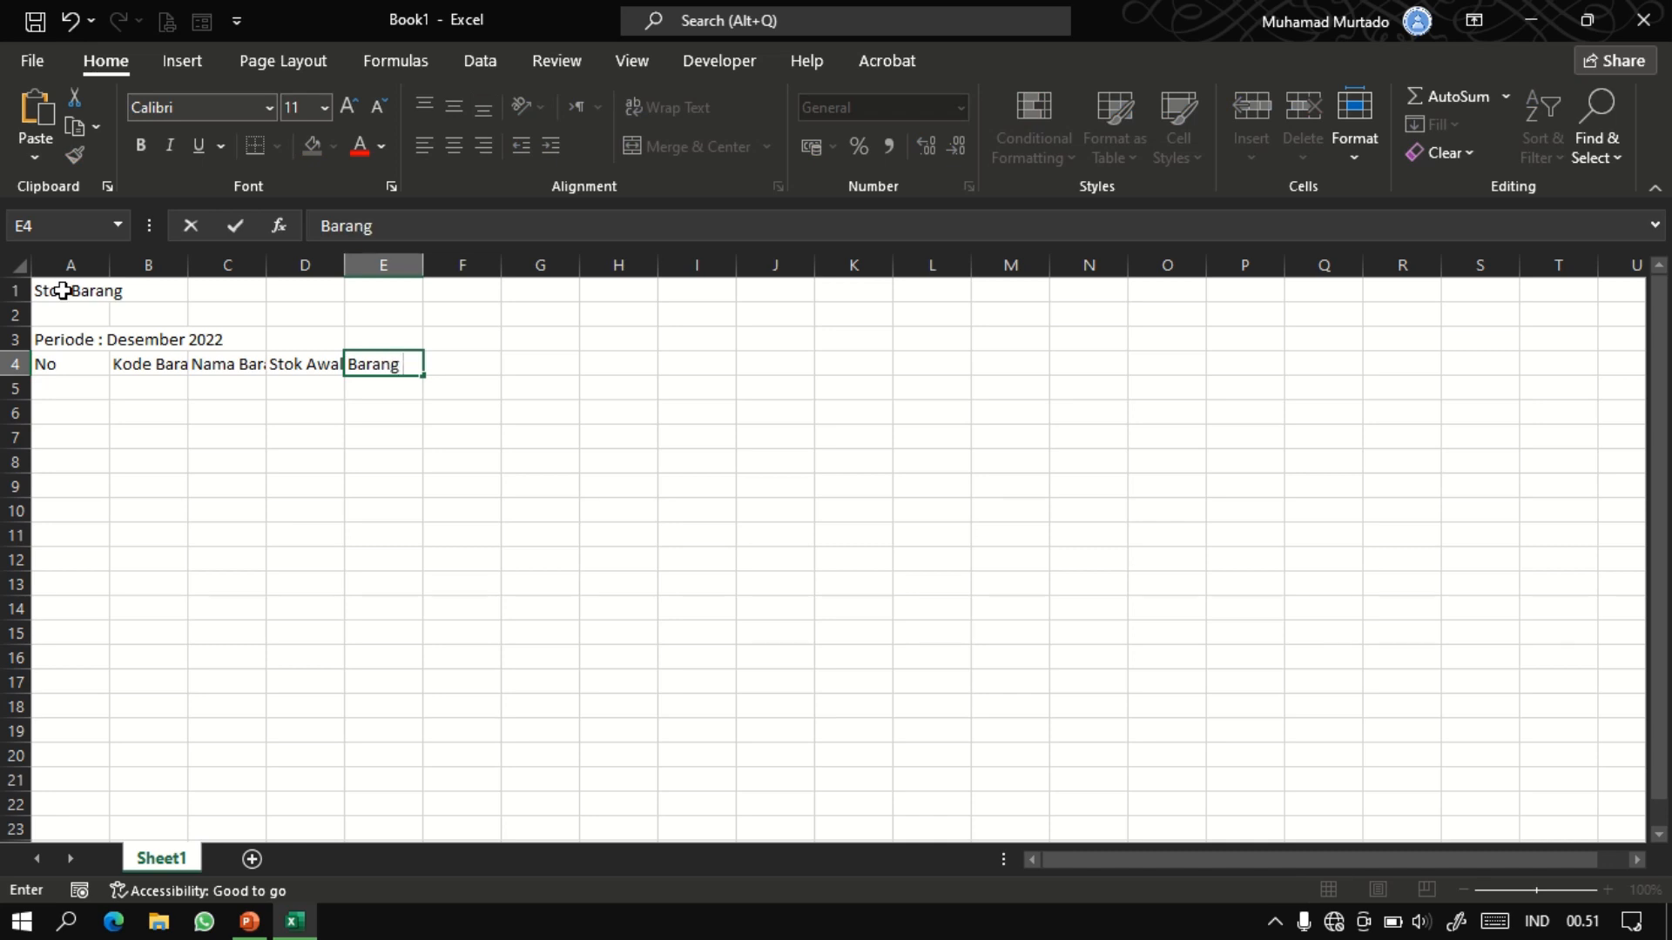
{"action": "type", "text": "Masuk"}
{"action": "key", "text": "Tab"}
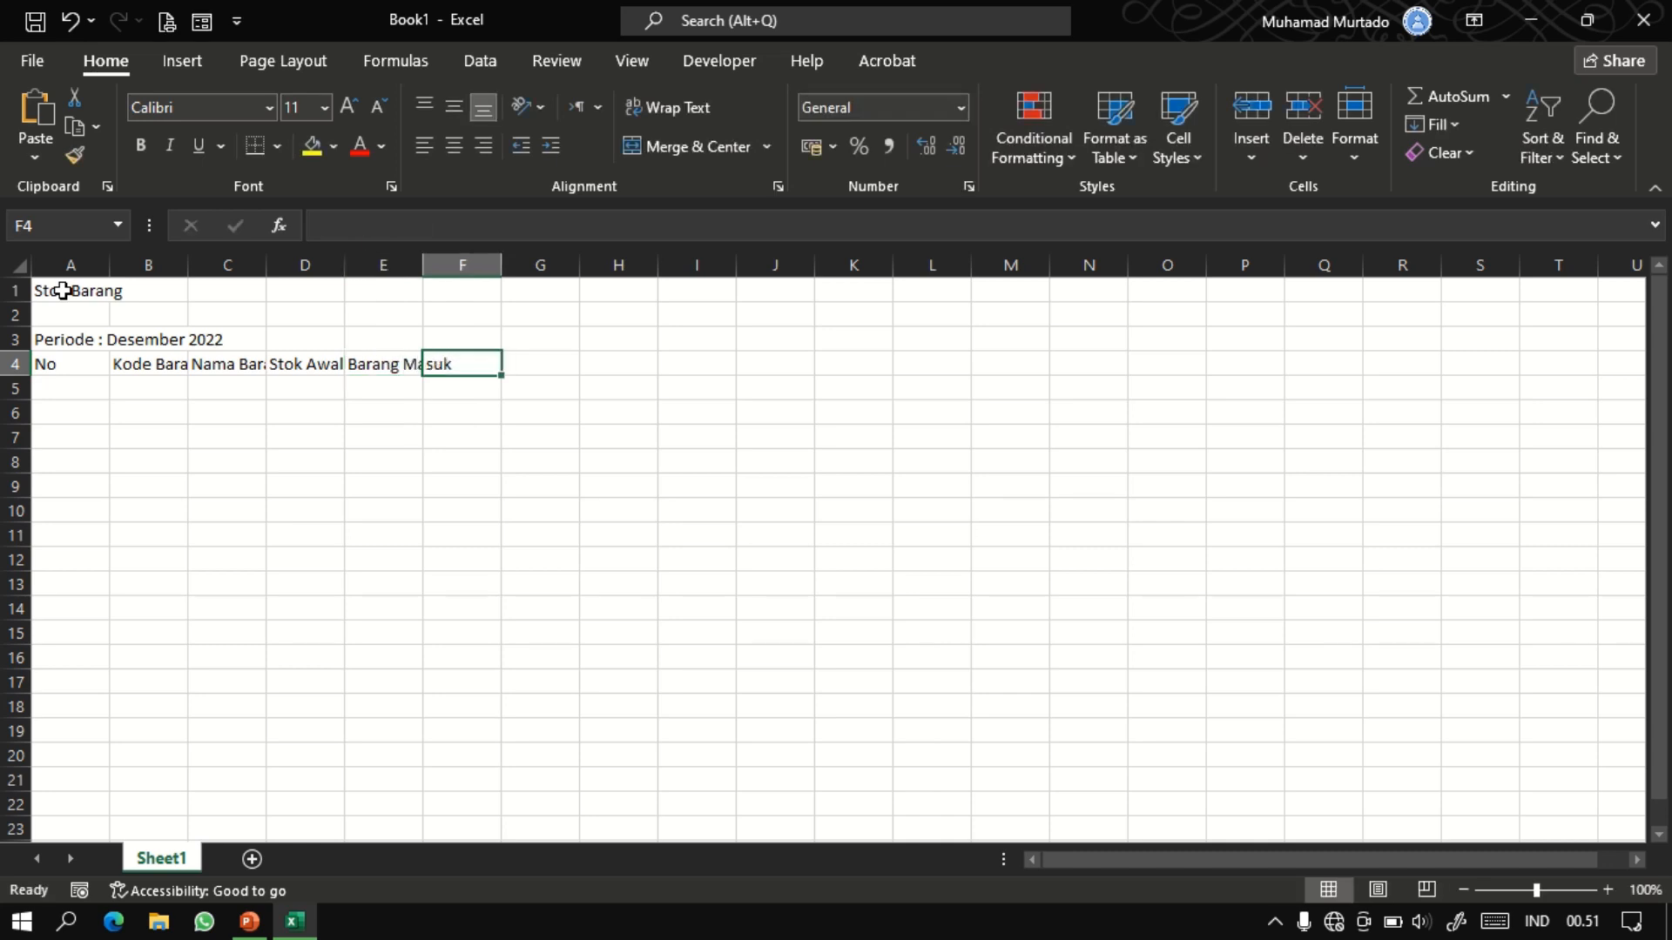
{"action": "type", "text": "Barang "}
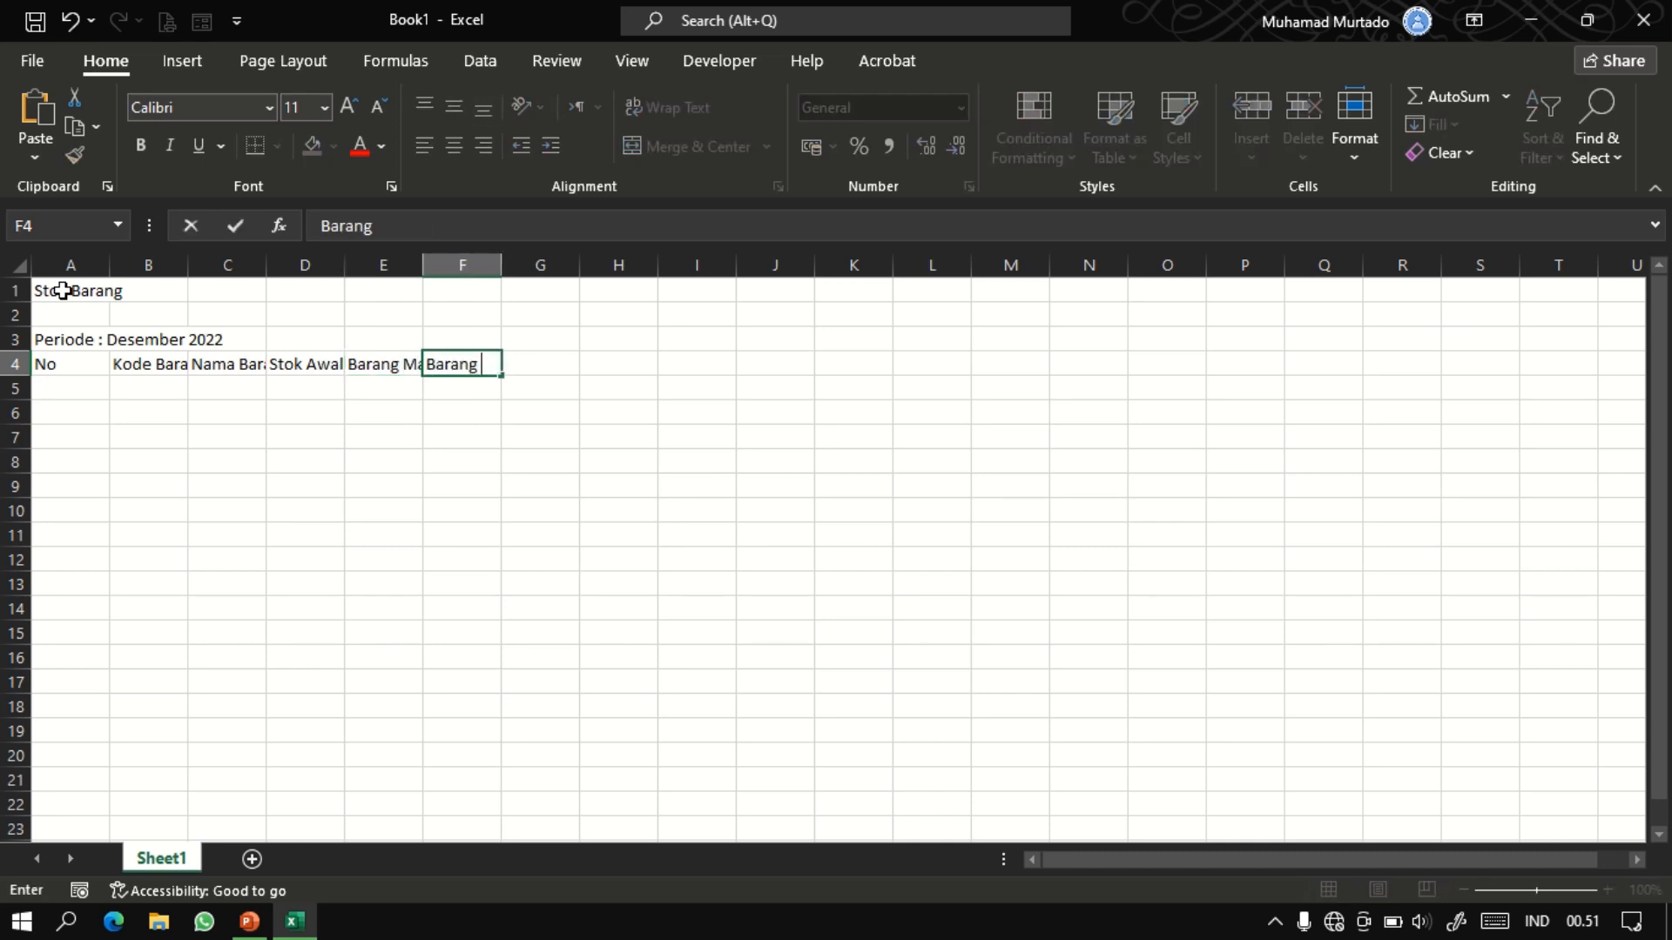
{"action": "type", "text": "Keluar"}
{"action": "key", "text": "Tab"}
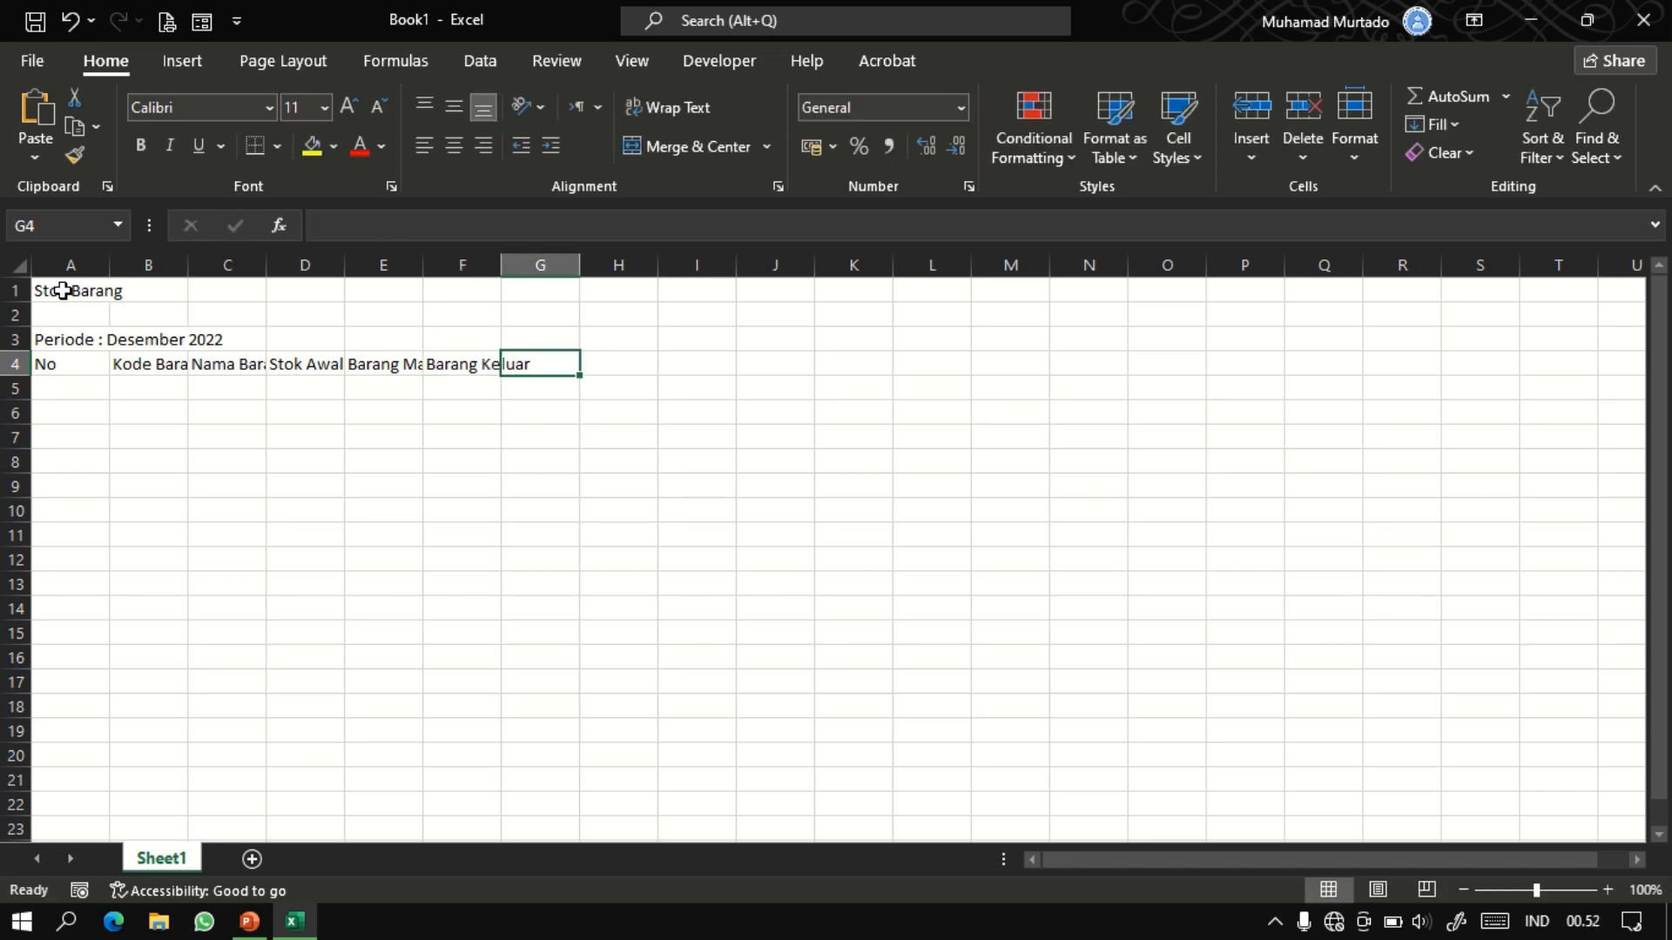
{"action": "type", "text": "Stok Aj"}
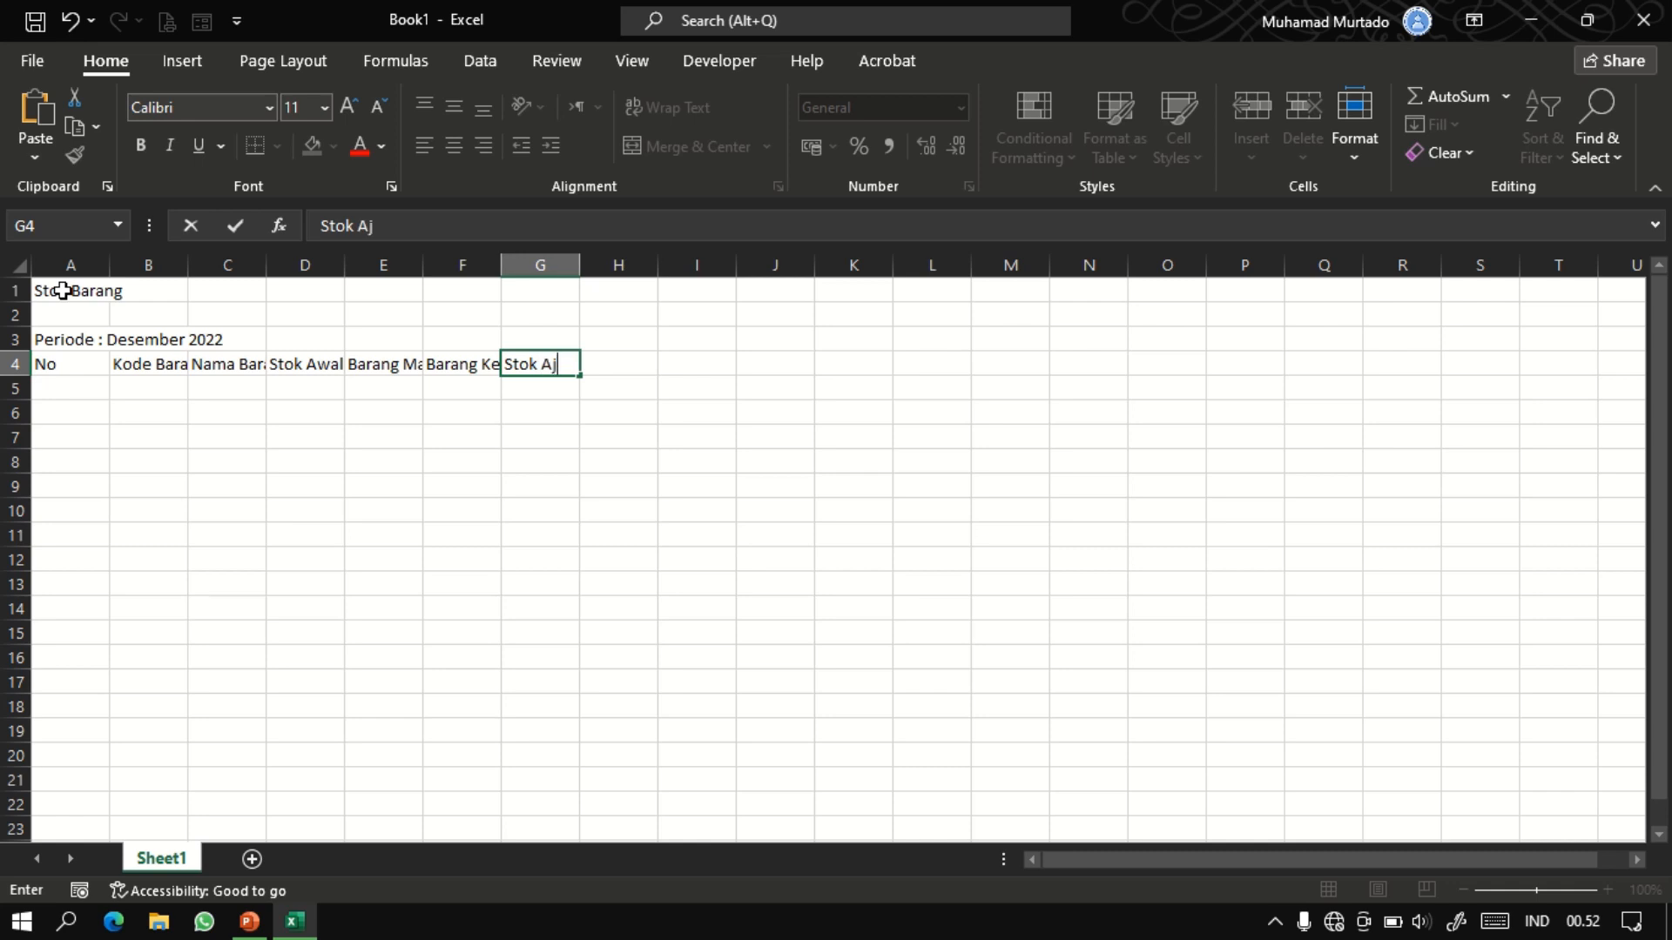
{"action": "key", "text": "BackSpace"}
{"action": "type", "text": "khir"}
{"action": "key", "text": "Return"}
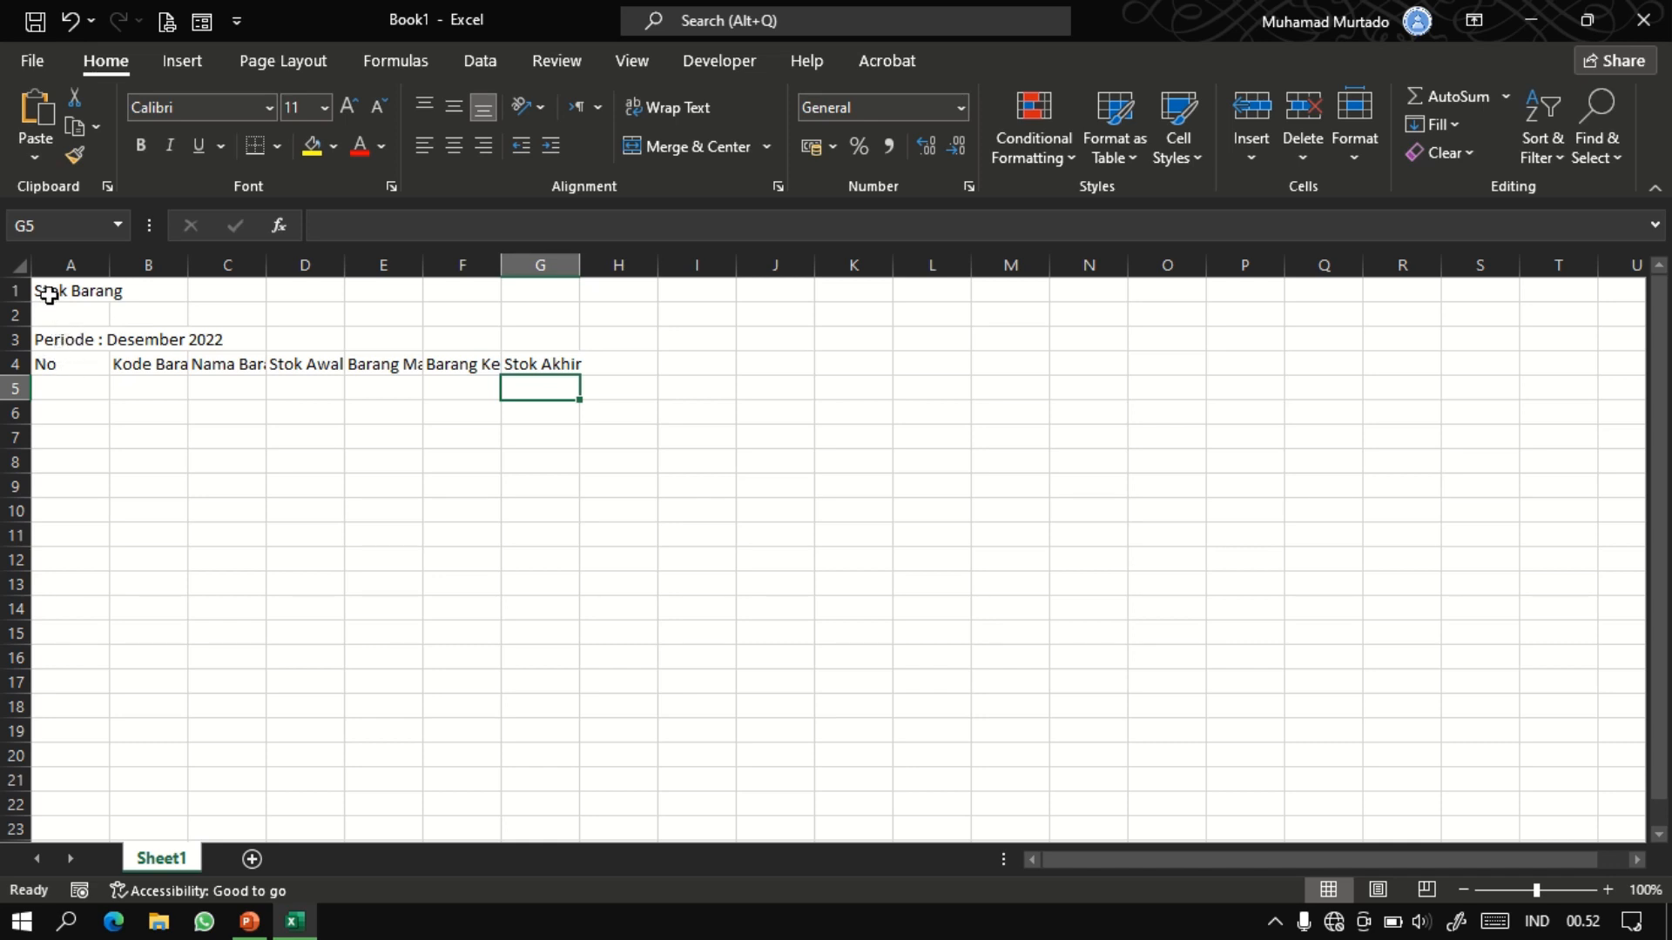
Merge and center the title across A1:G1 and align it vertically in the middle.
{"action": "left_click_drag", "start_coordinate": [48, 296], "coordinate": [508, 292]}
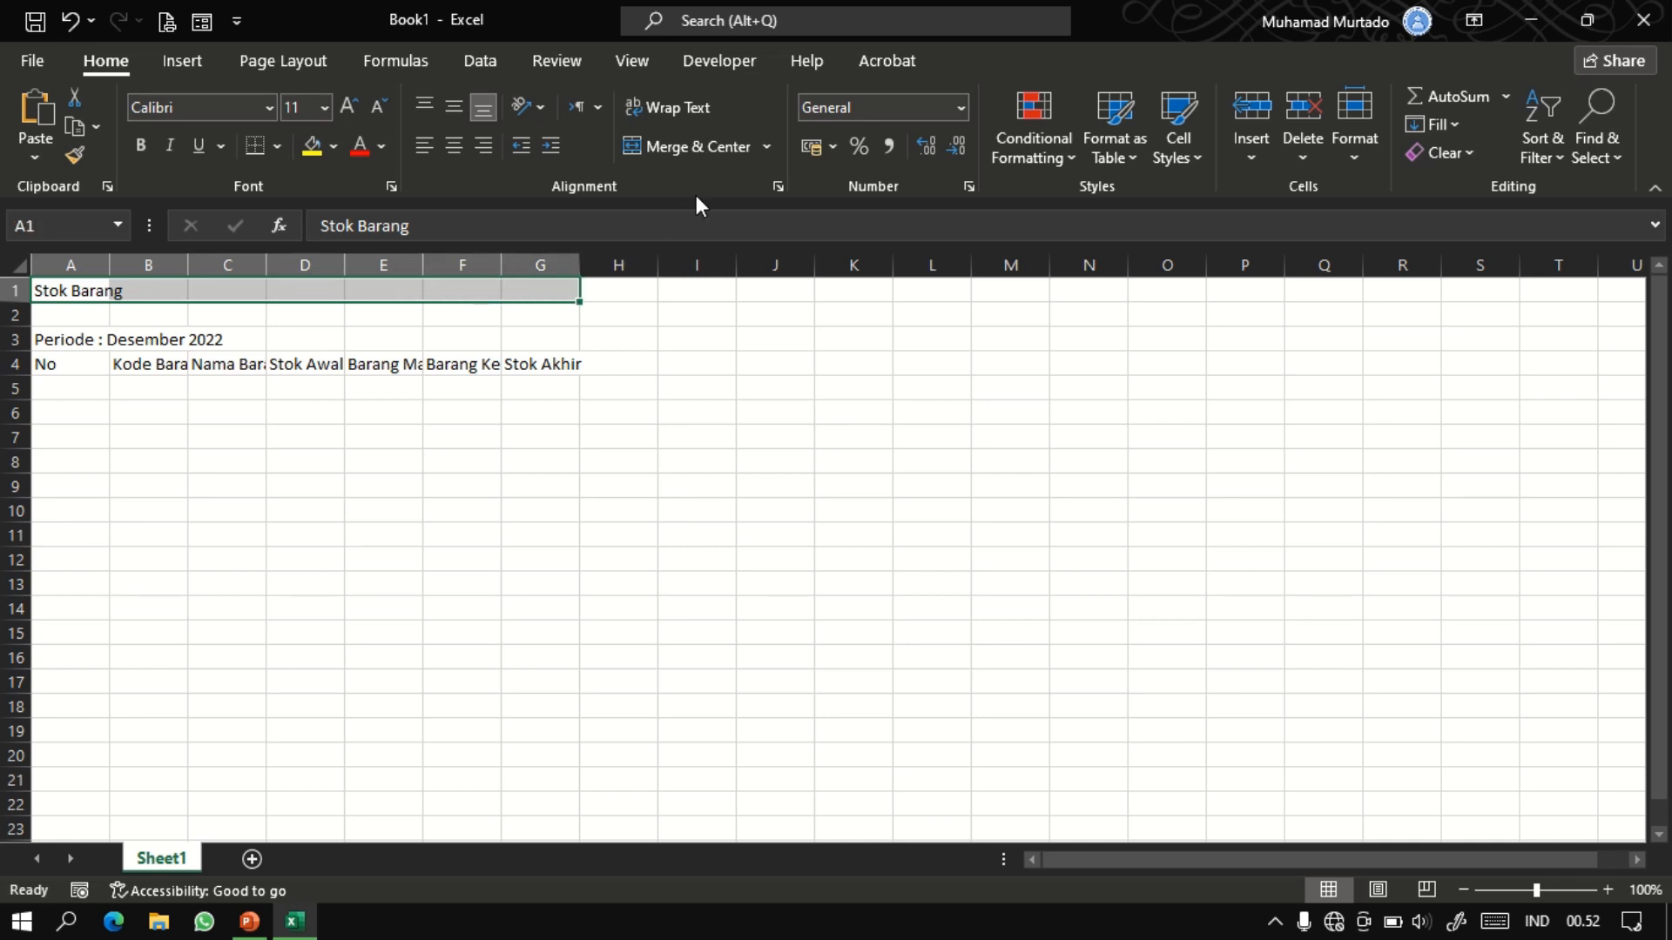
{"action": "left_click", "coordinate": [694, 148]}
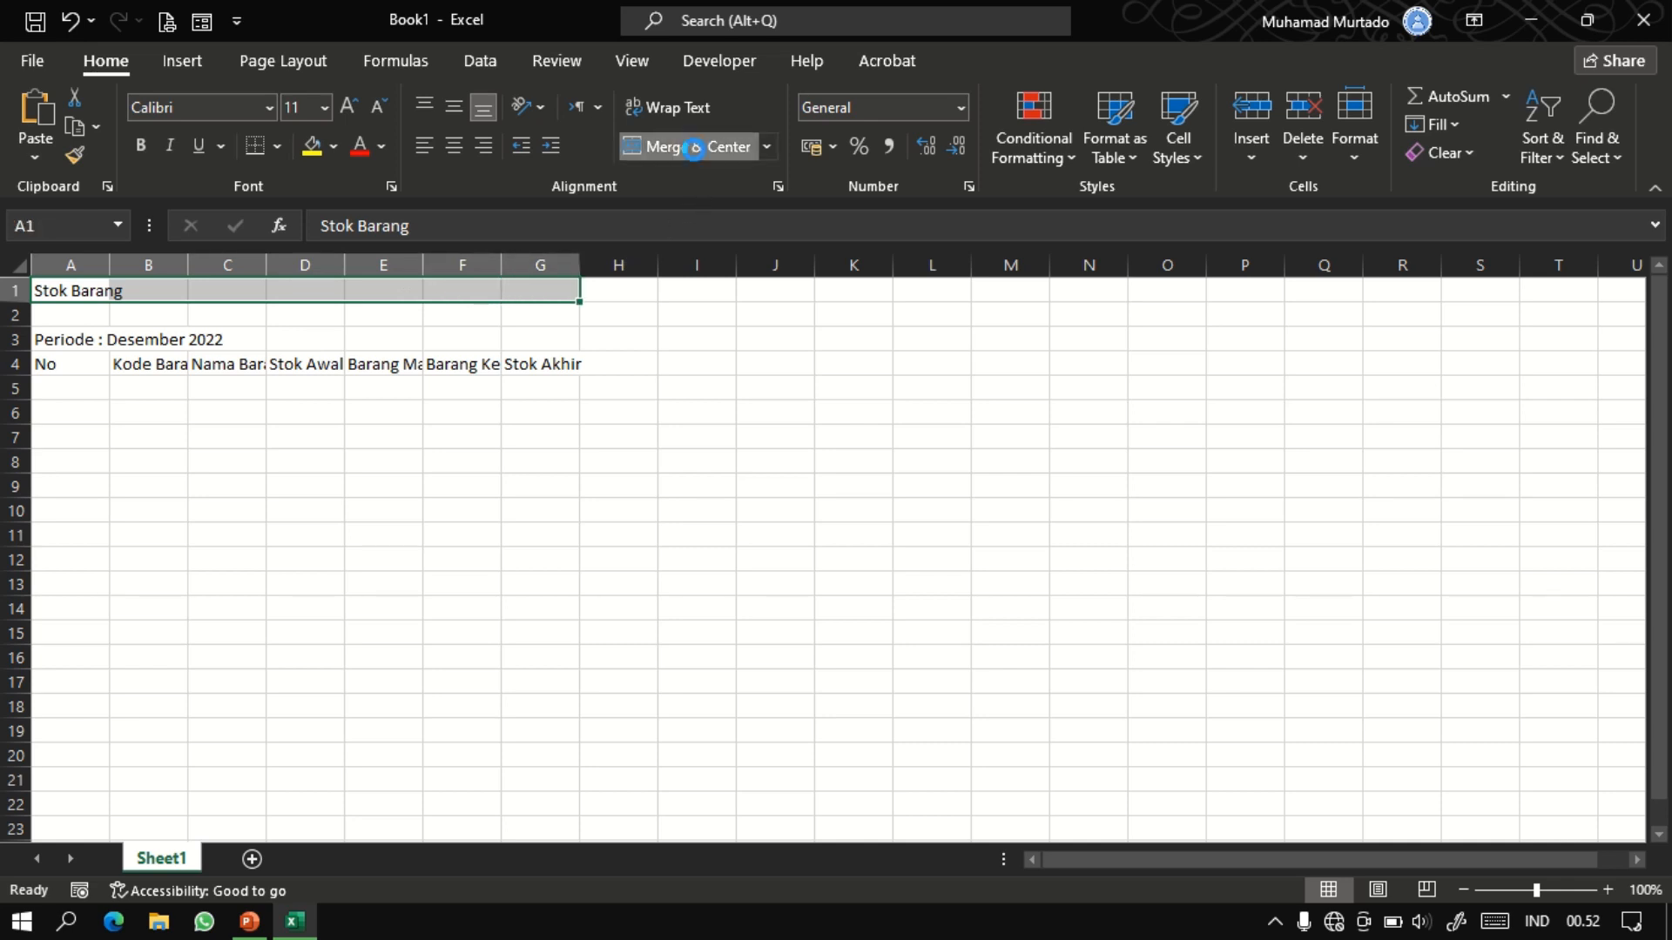
{"action": "left_click", "coordinate": [454, 108]}
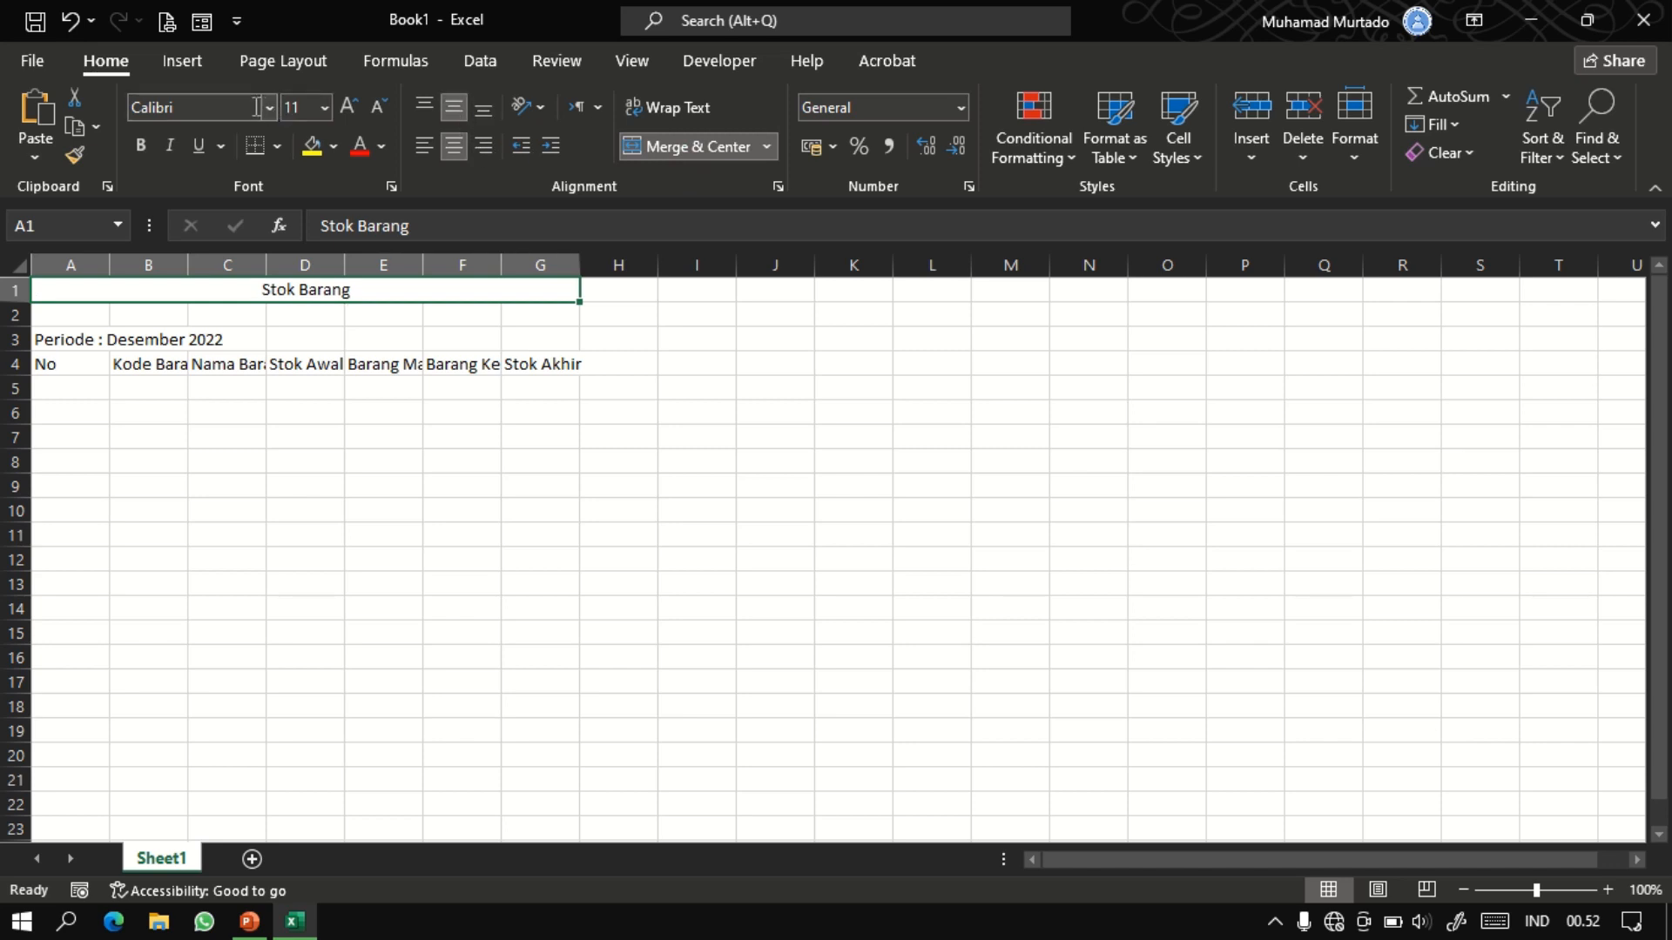
Set the font of the entire sheet to Cambria.
{"action": "left_click_drag", "start_coordinate": [45, 291], "coordinate": [903, 799]}
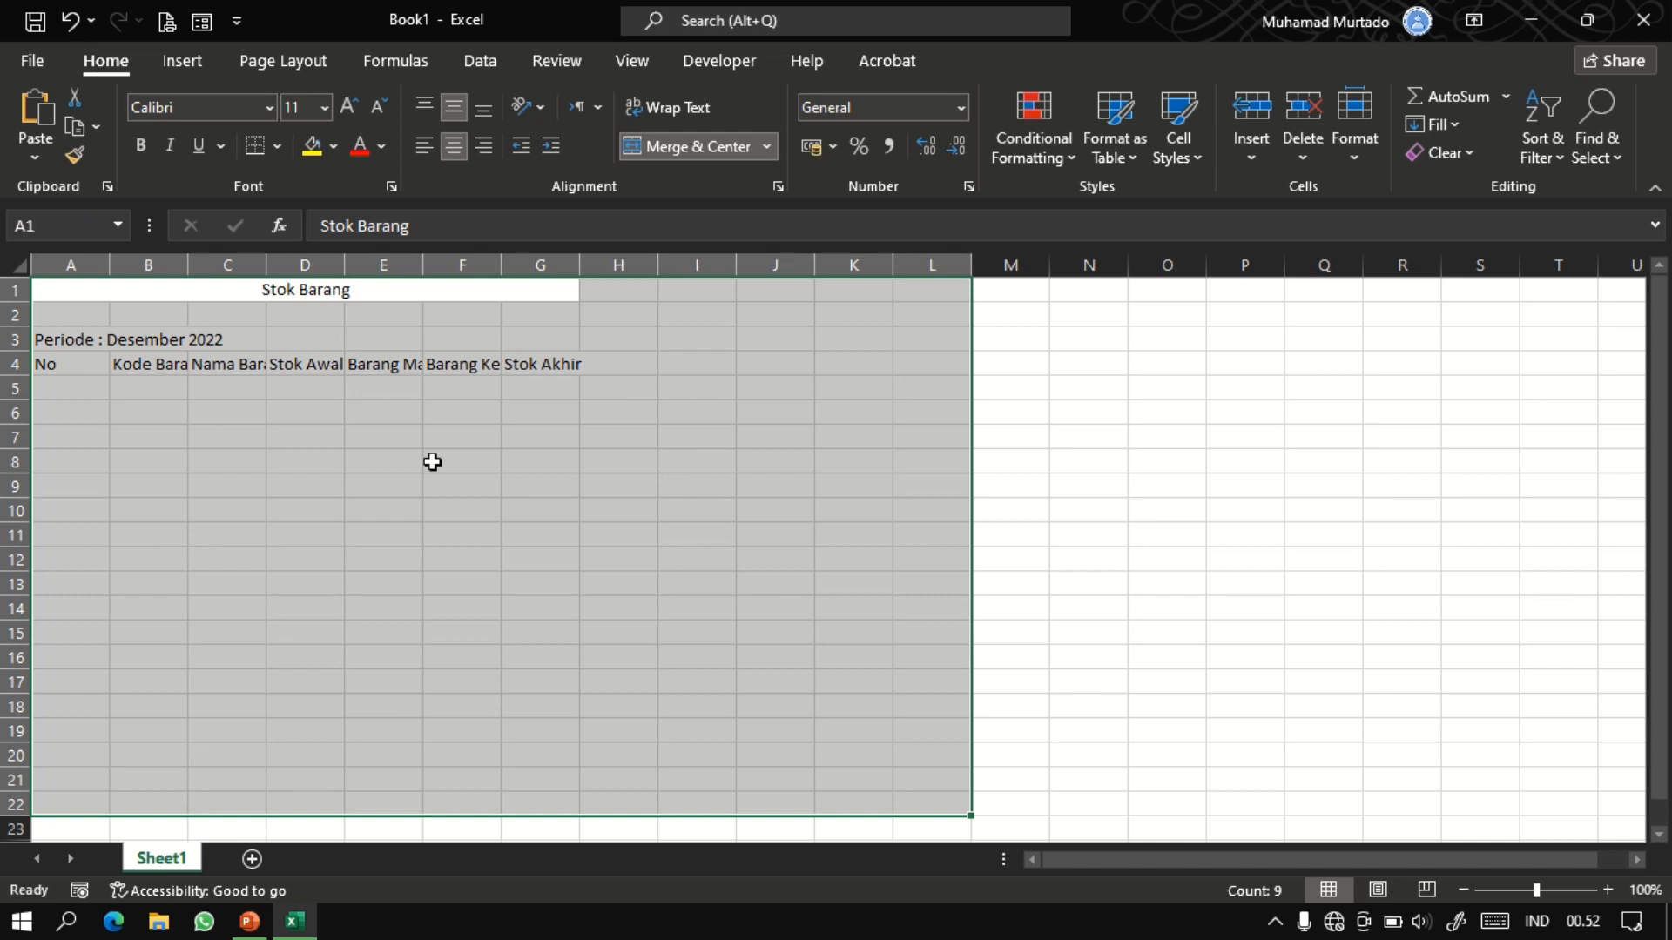
{"action": "key", "text": "ctrl+a"}
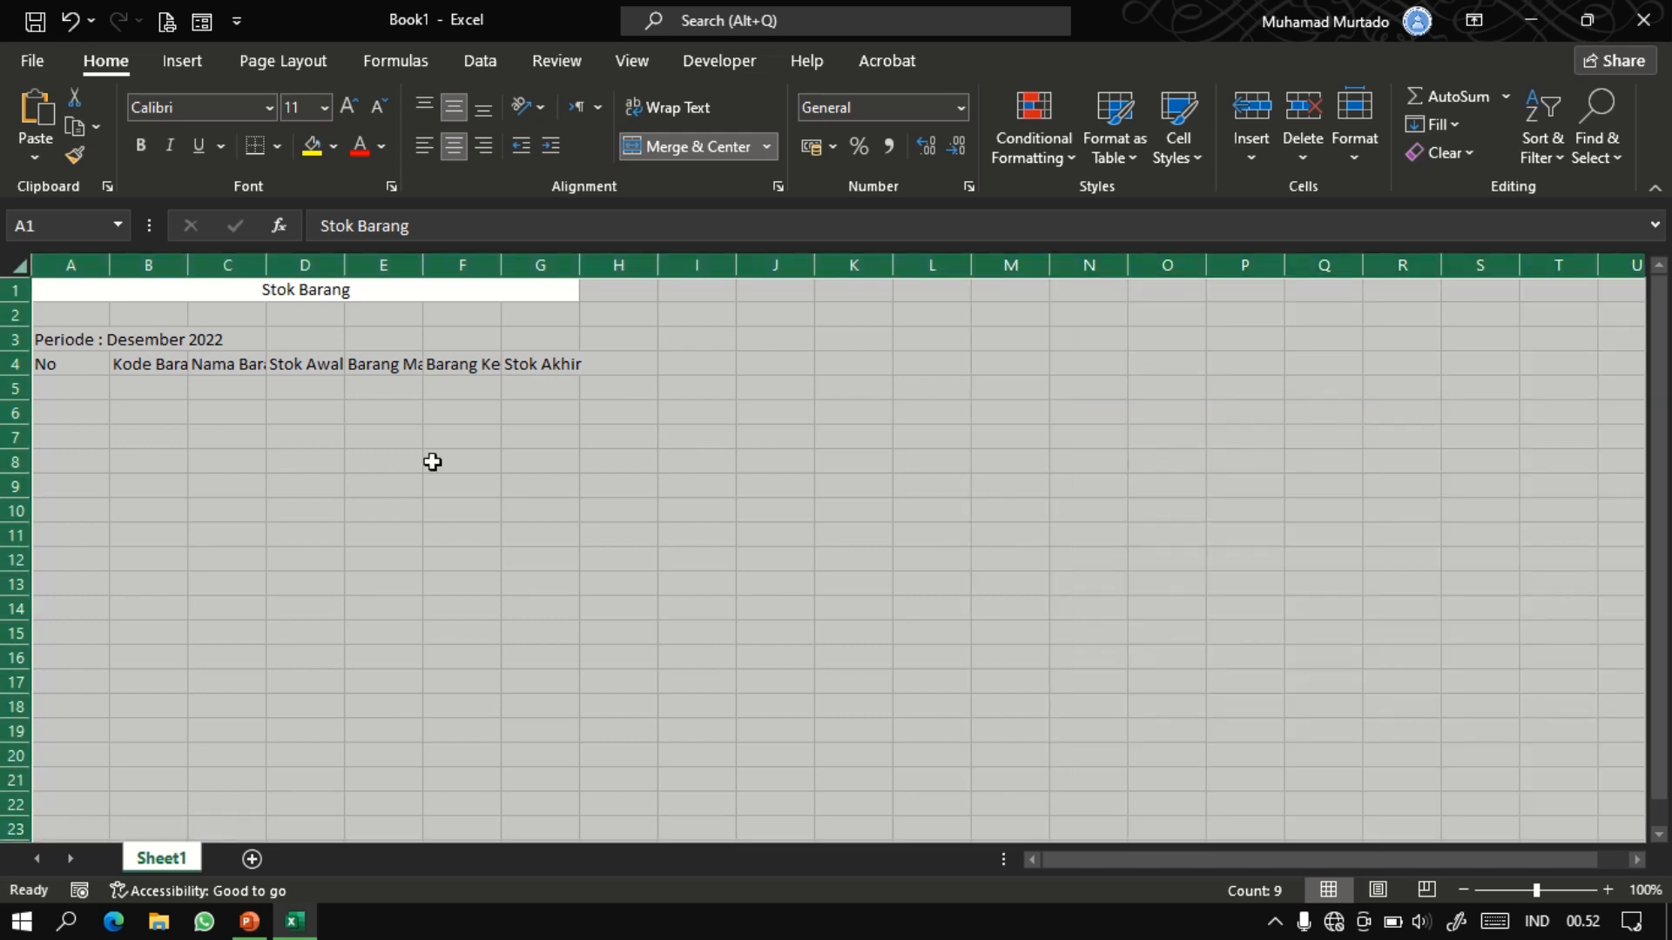
{"action": "left_click", "coordinate": [253, 107]}
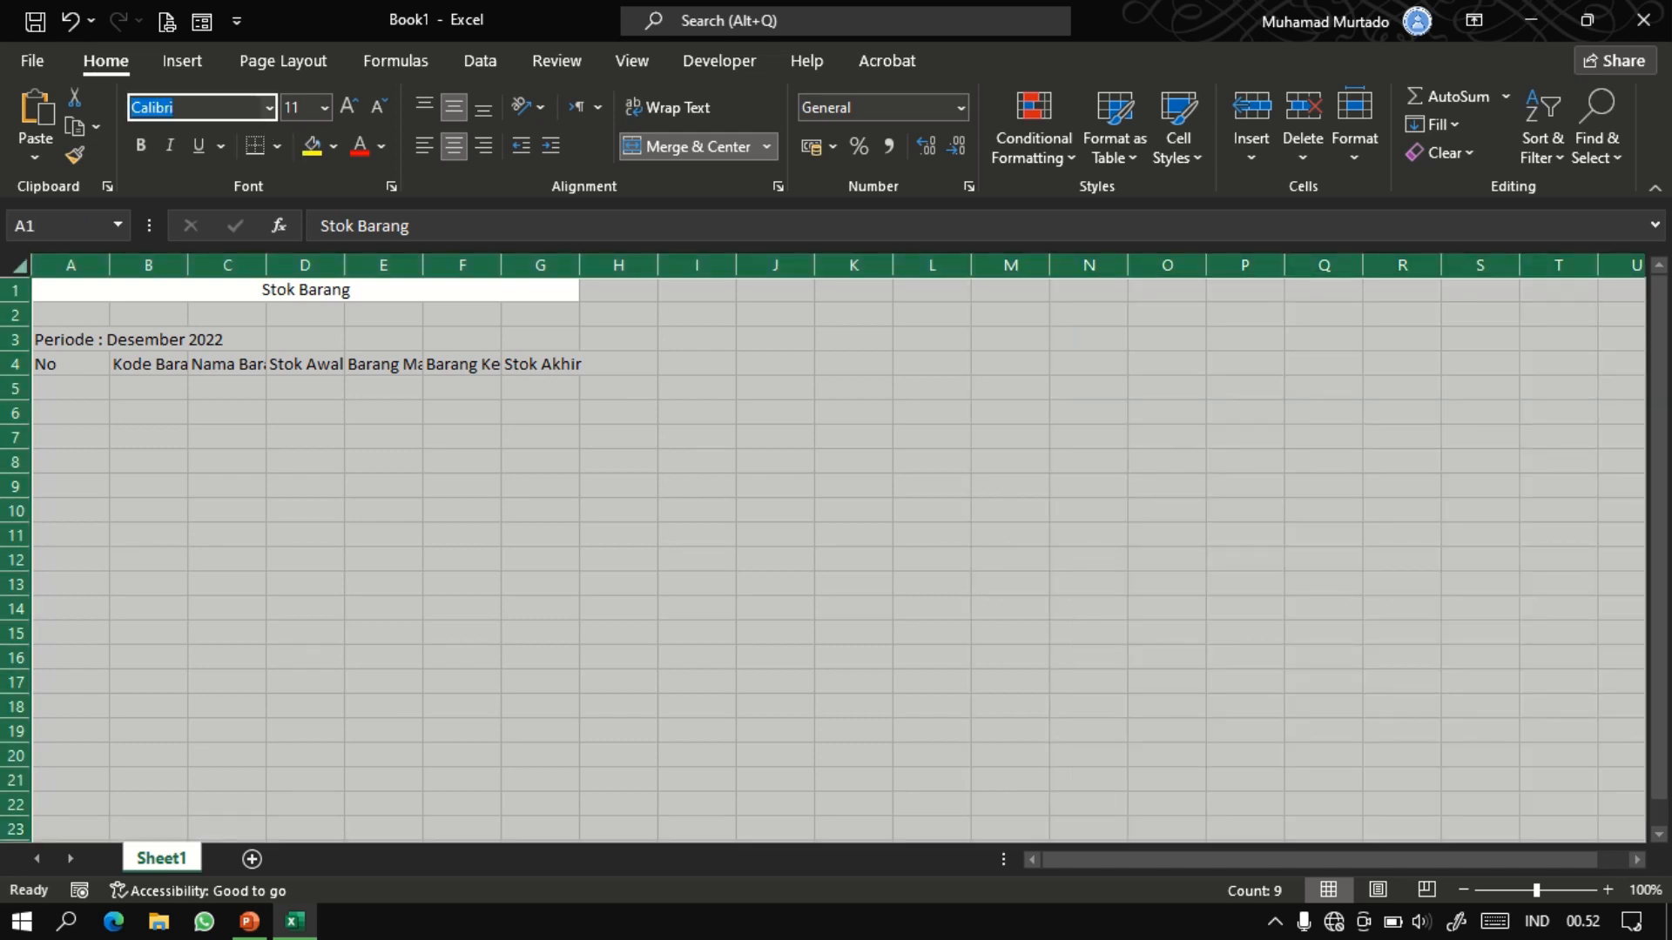
{"action": "type", "text": "Cambr"}
{"action": "key", "text": "Return"}
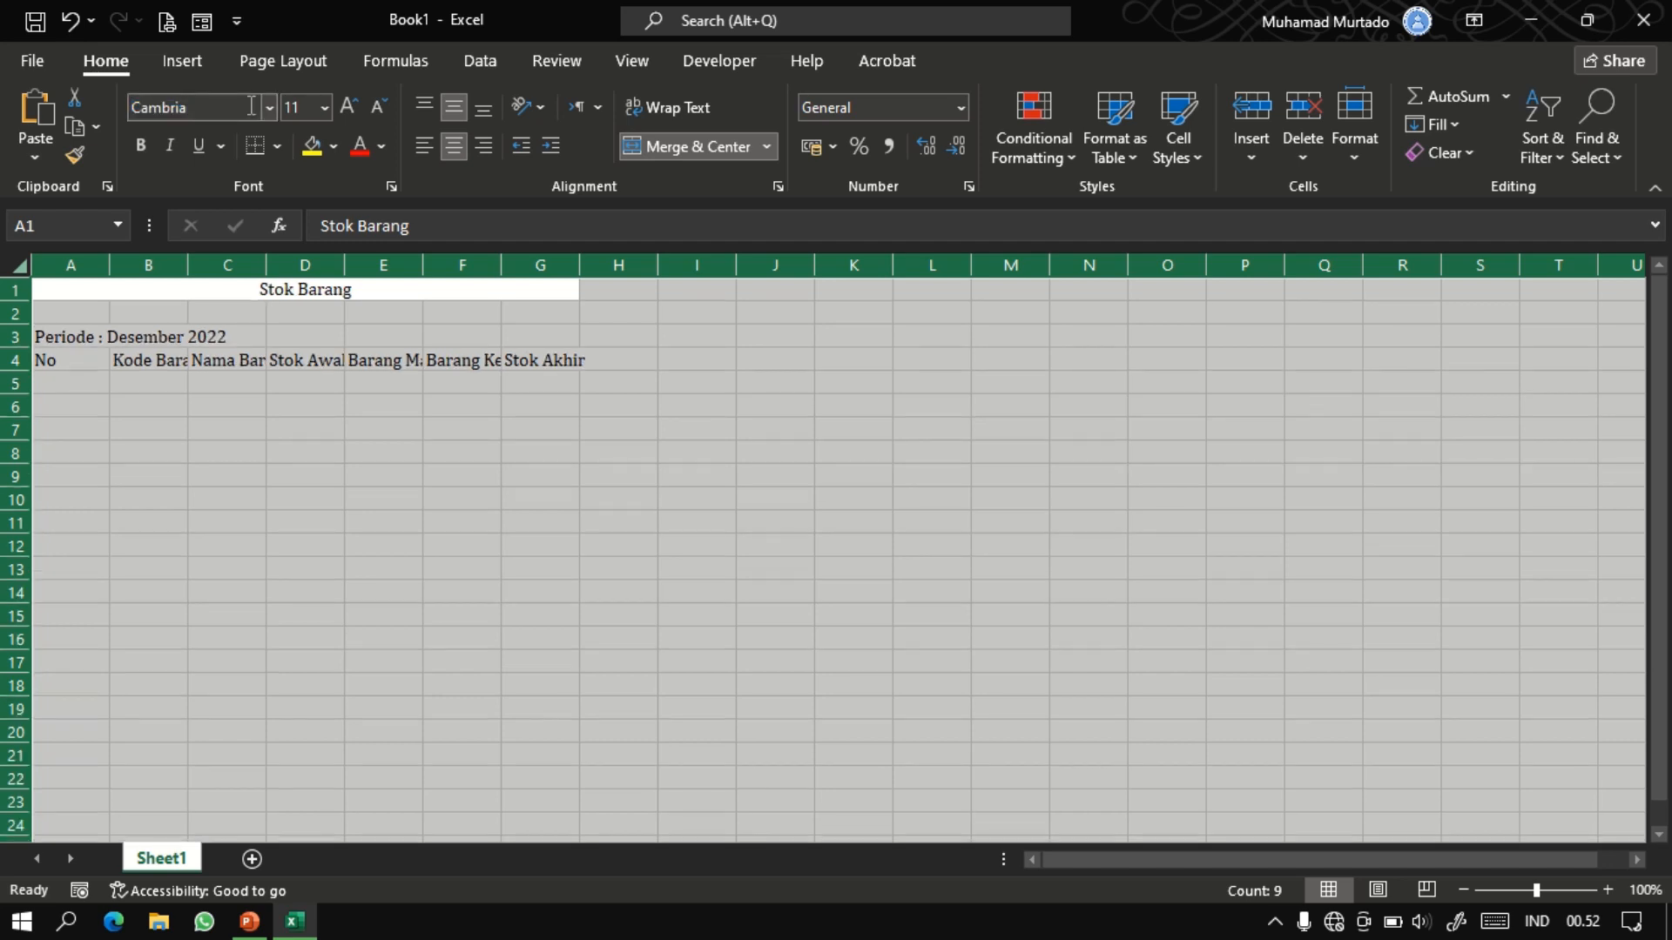
Center the period line in row 3 horizontally, applying the alignment to A3:G3.
{"action": "left_click", "coordinate": [257, 290]}
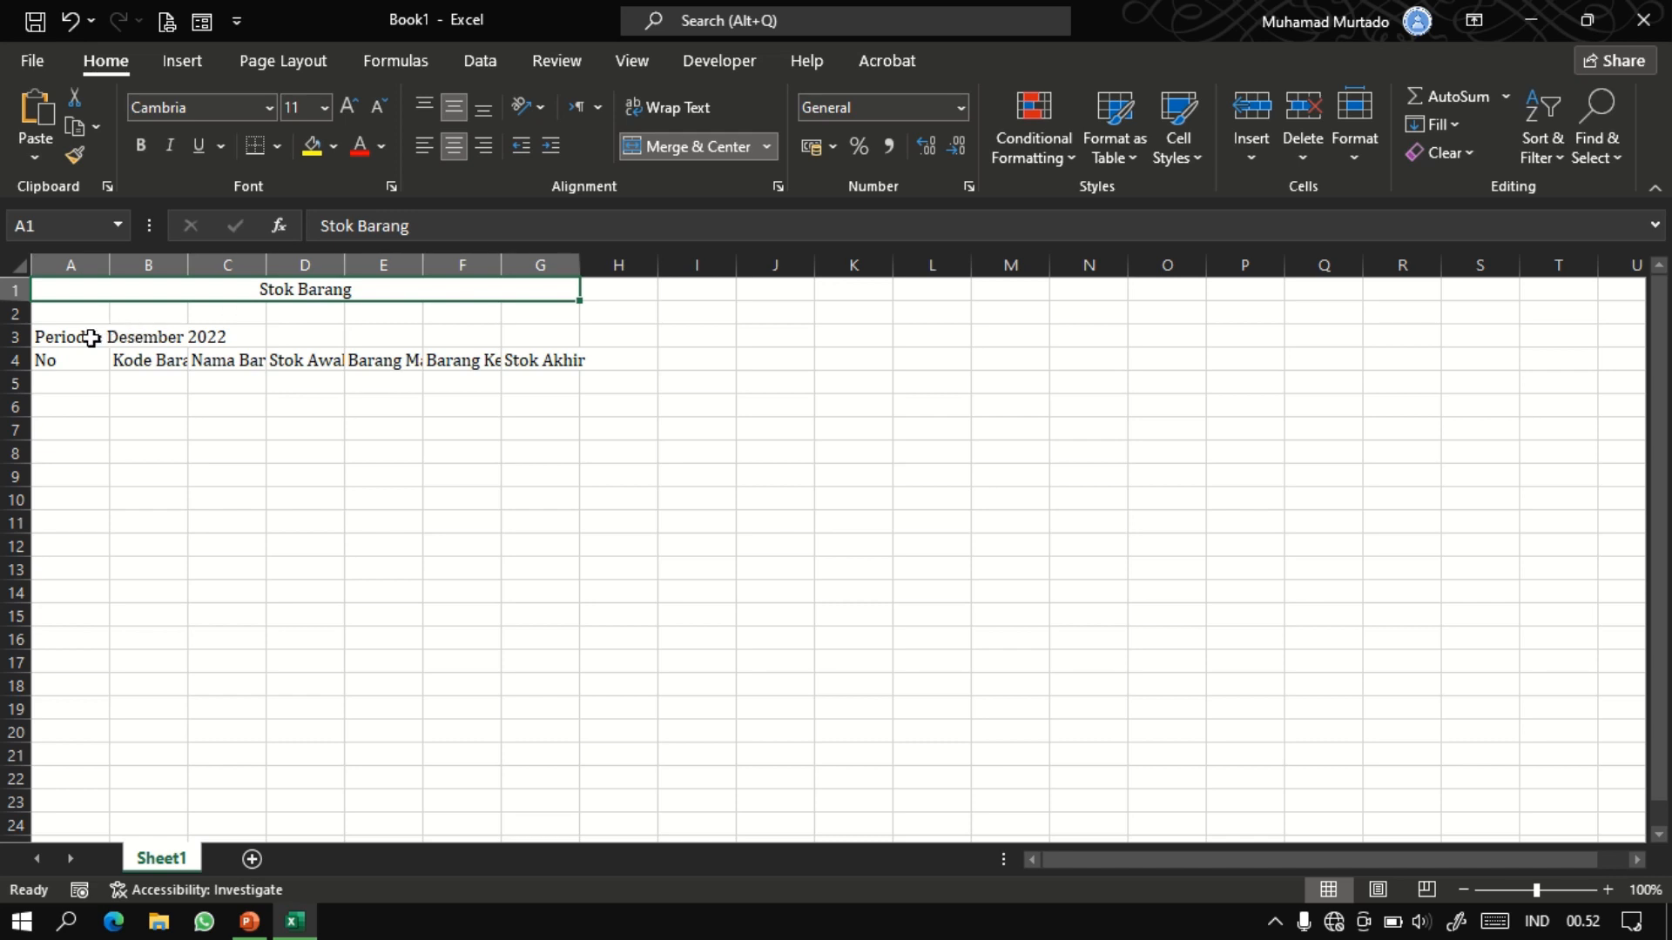
{"action": "left_click_drag", "start_coordinate": [84, 336], "coordinate": [541, 336]}
{"action": "left_click", "coordinate": [460, 139]}
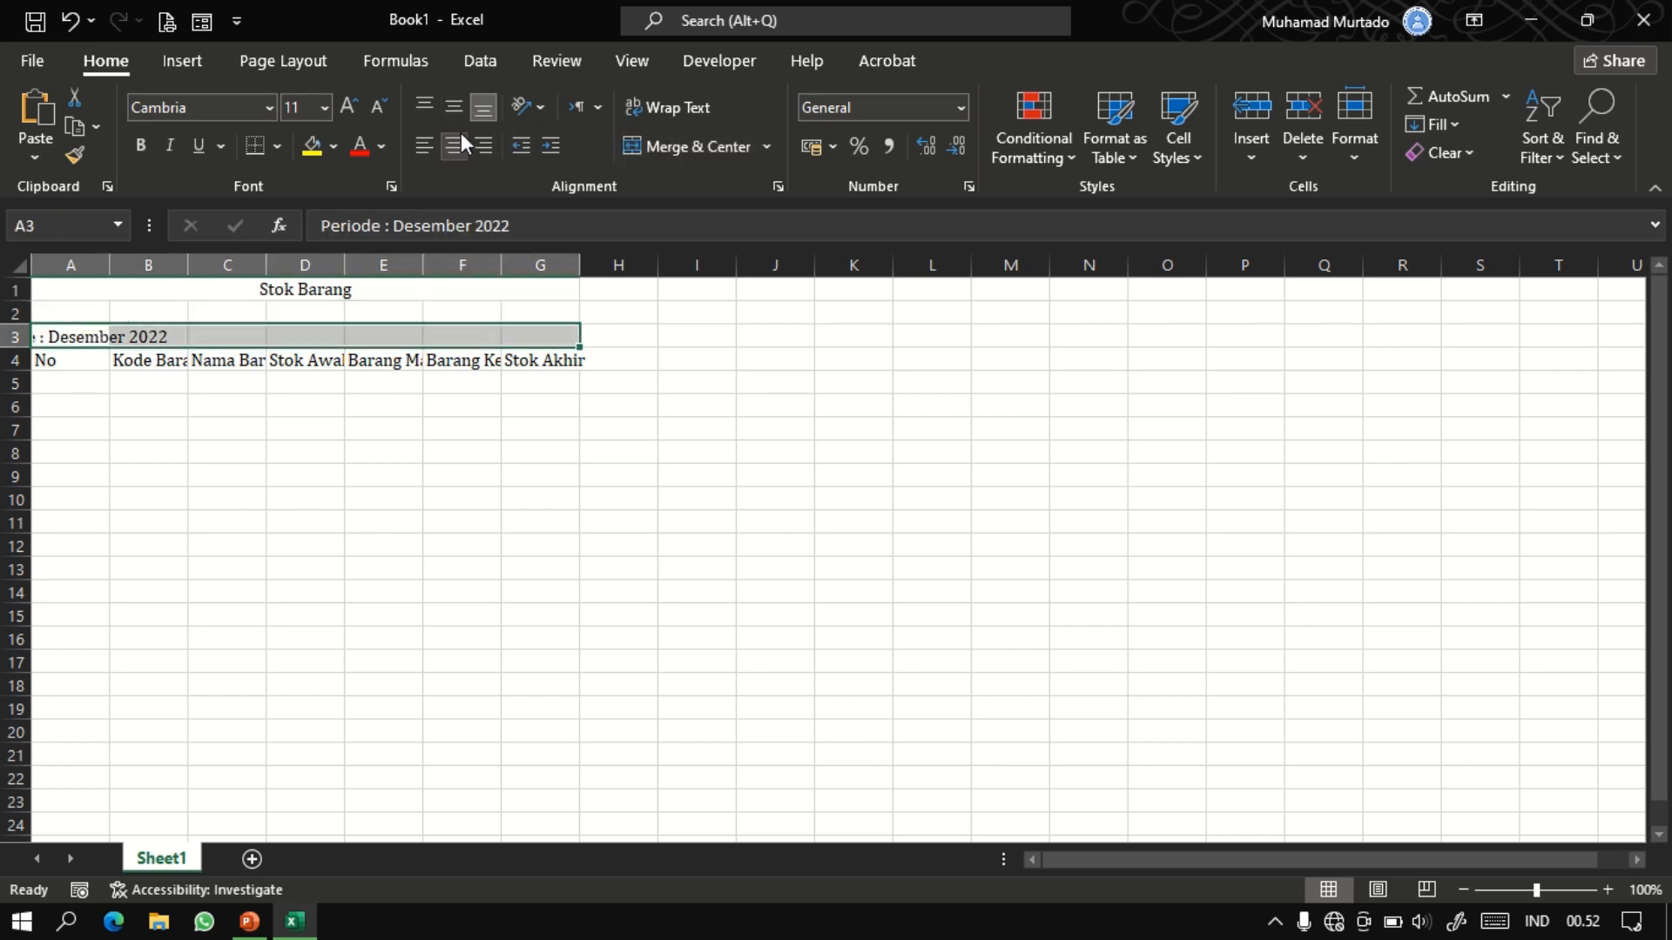
Merge A3:G3 for the period line, aligning its text to the left and vertically in the middle.
{"action": "left_click", "coordinate": [457, 103]}
{"action": "left_click", "coordinate": [420, 141]}
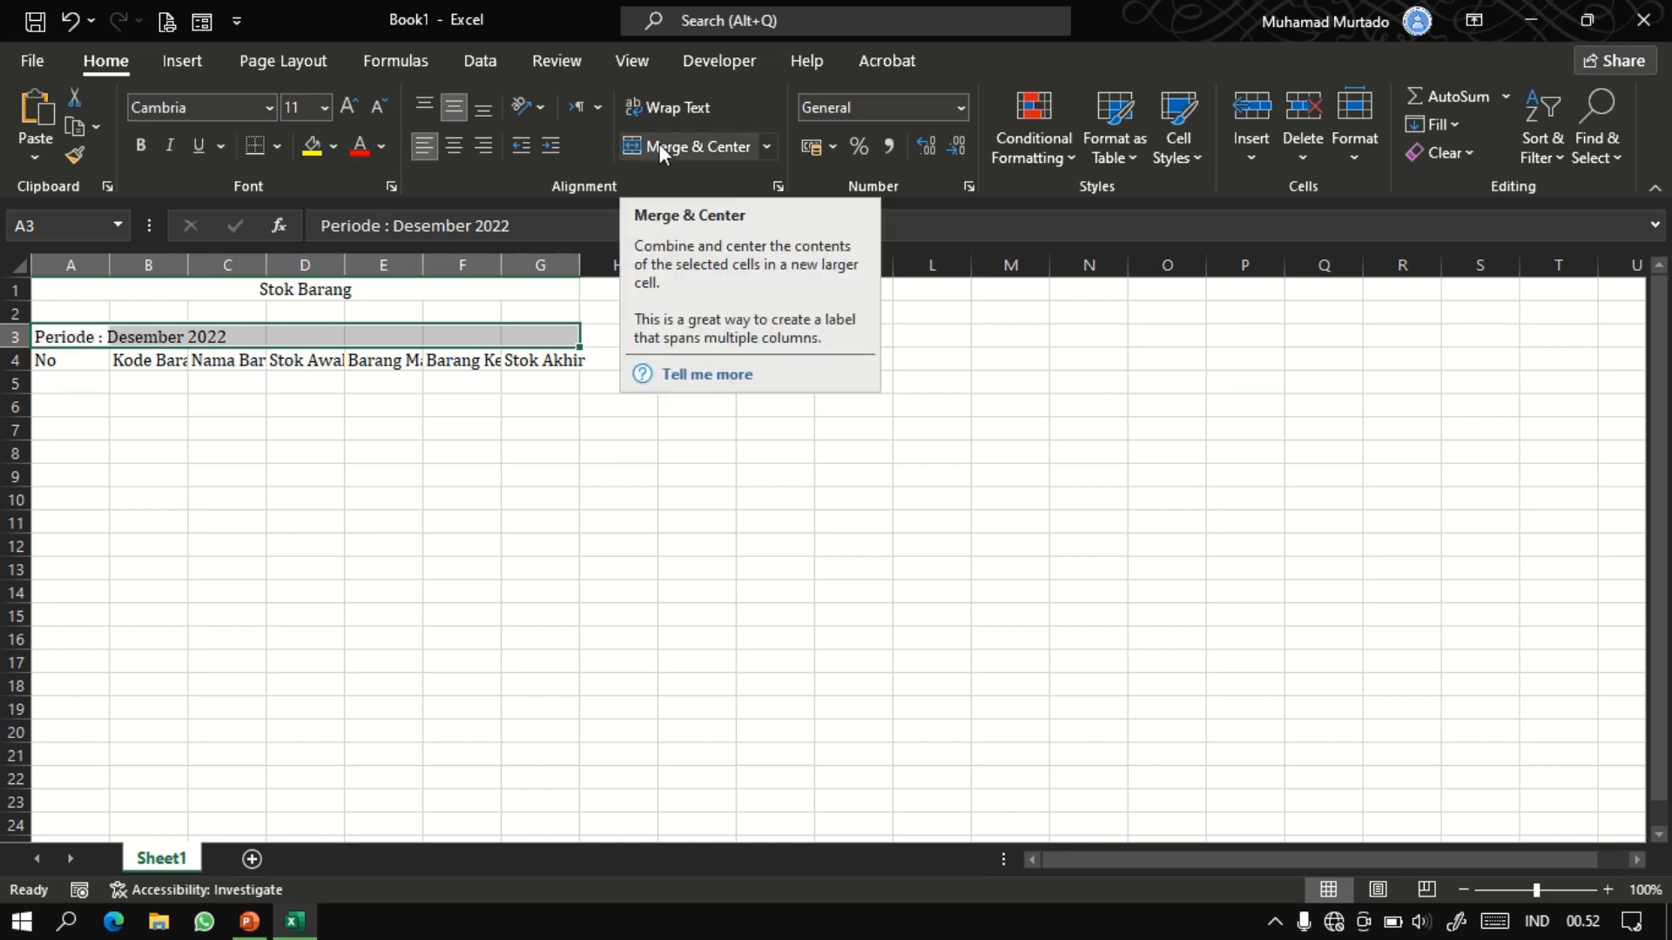
{"action": "left_click", "coordinate": [660, 143]}
{"action": "left_click", "coordinate": [425, 145]}
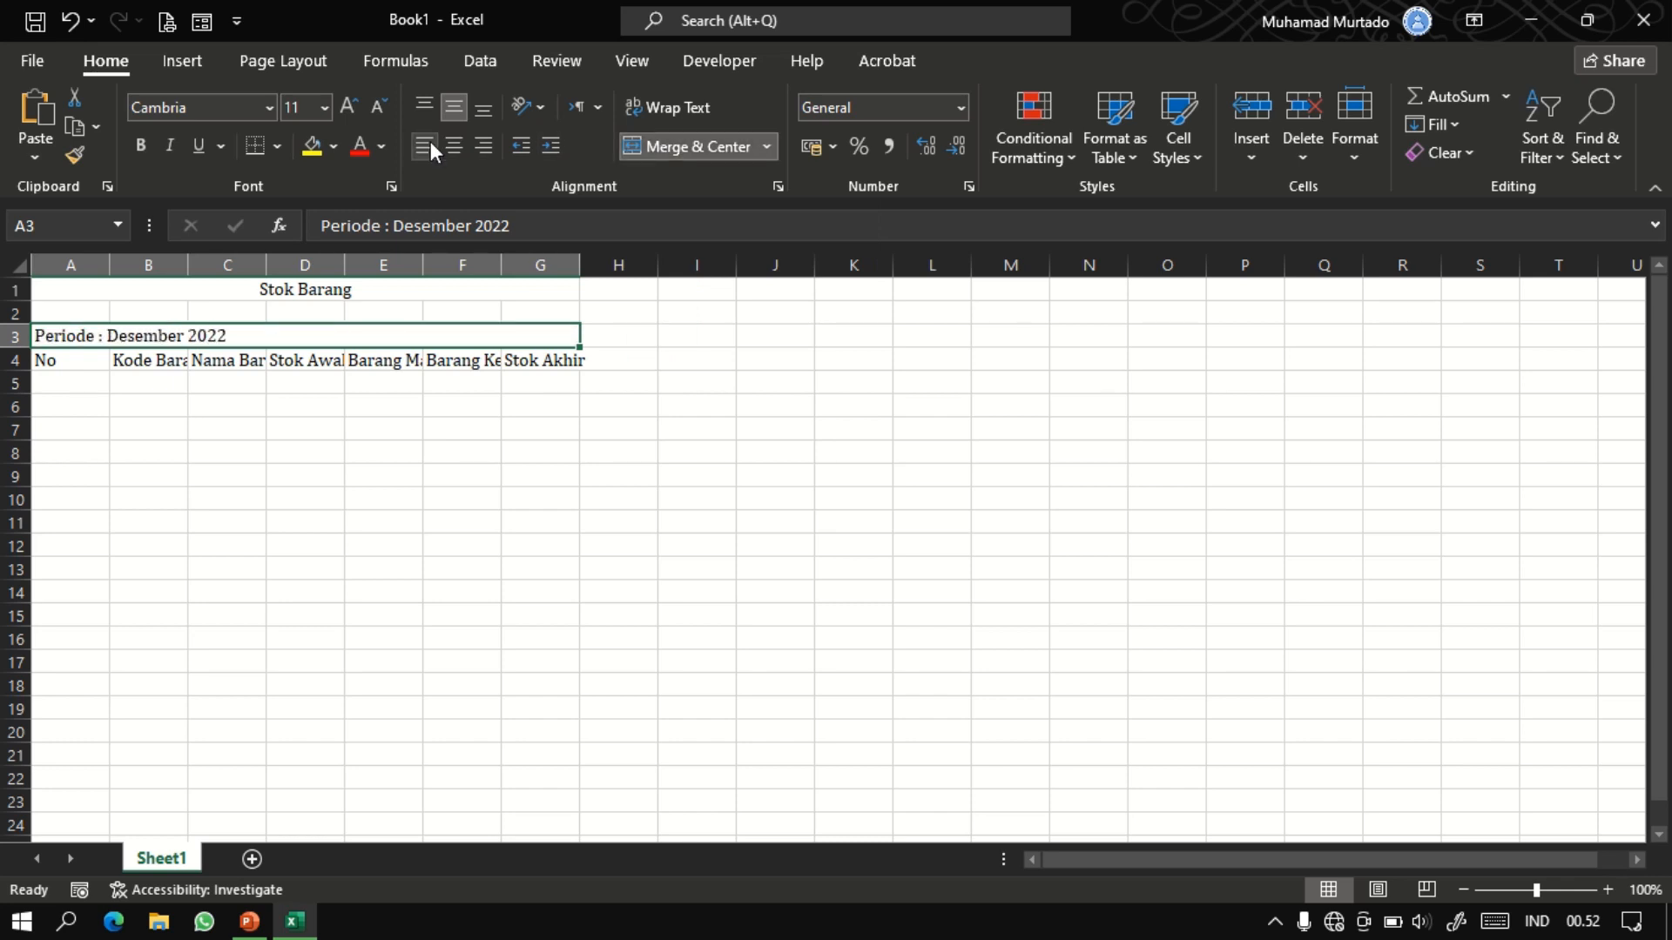
Make the "Stok Barang" title bold and enlarge its font size to 26.
{"action": "left_click", "coordinate": [263, 291]}
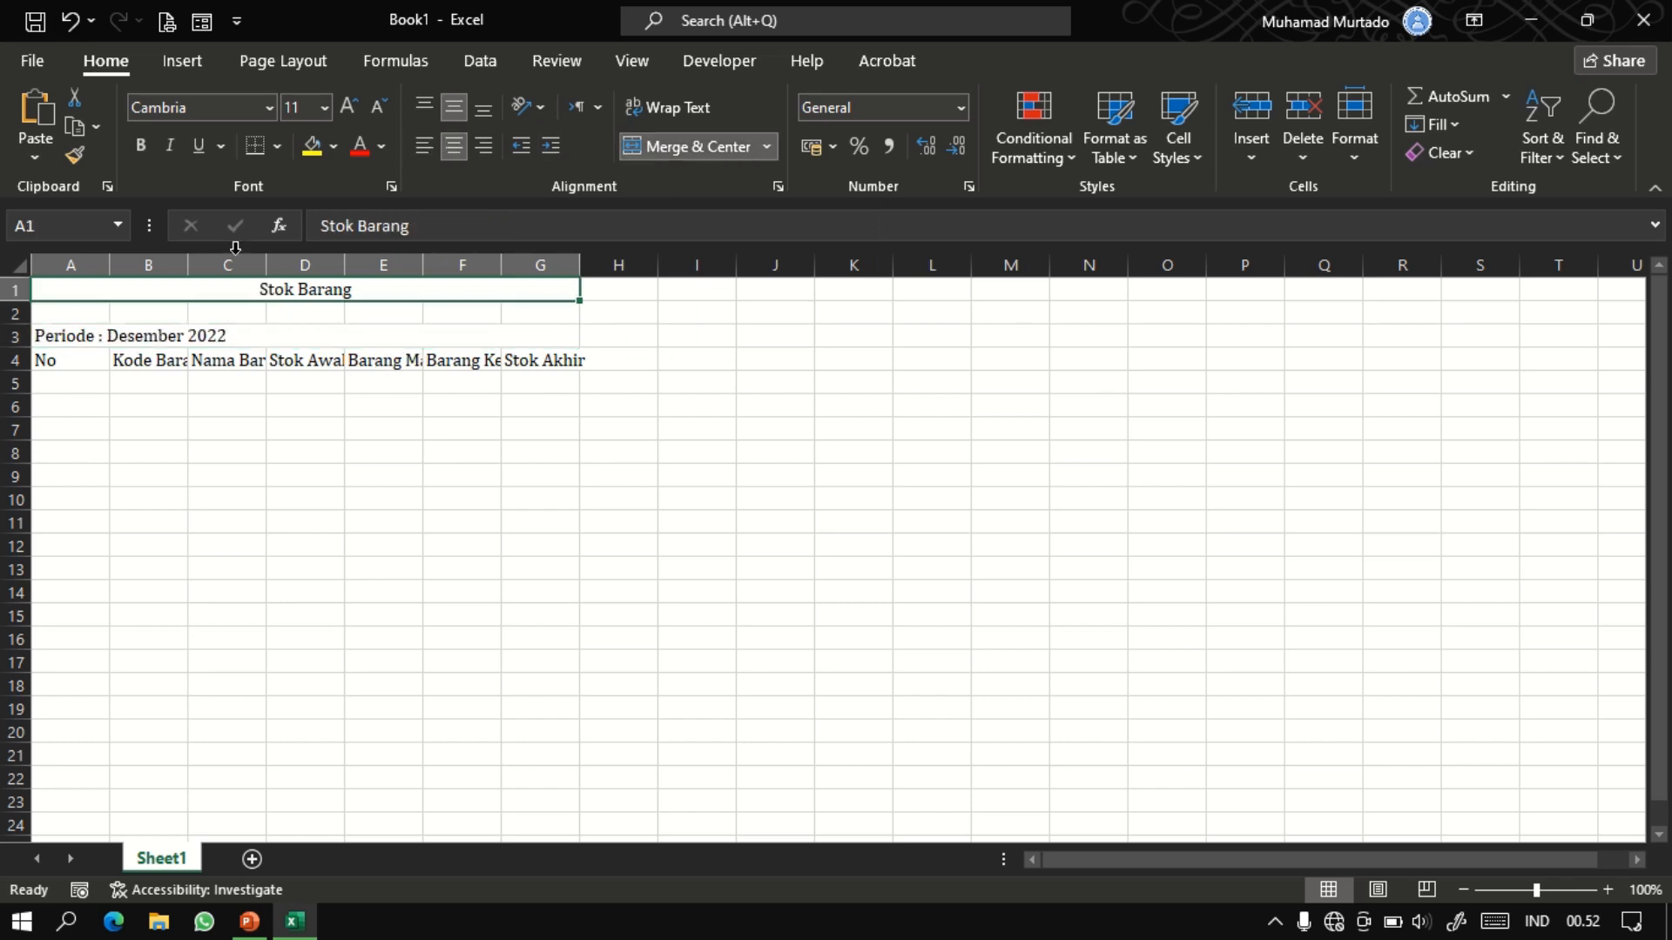
{"action": "left_click", "coordinate": [140, 146]}
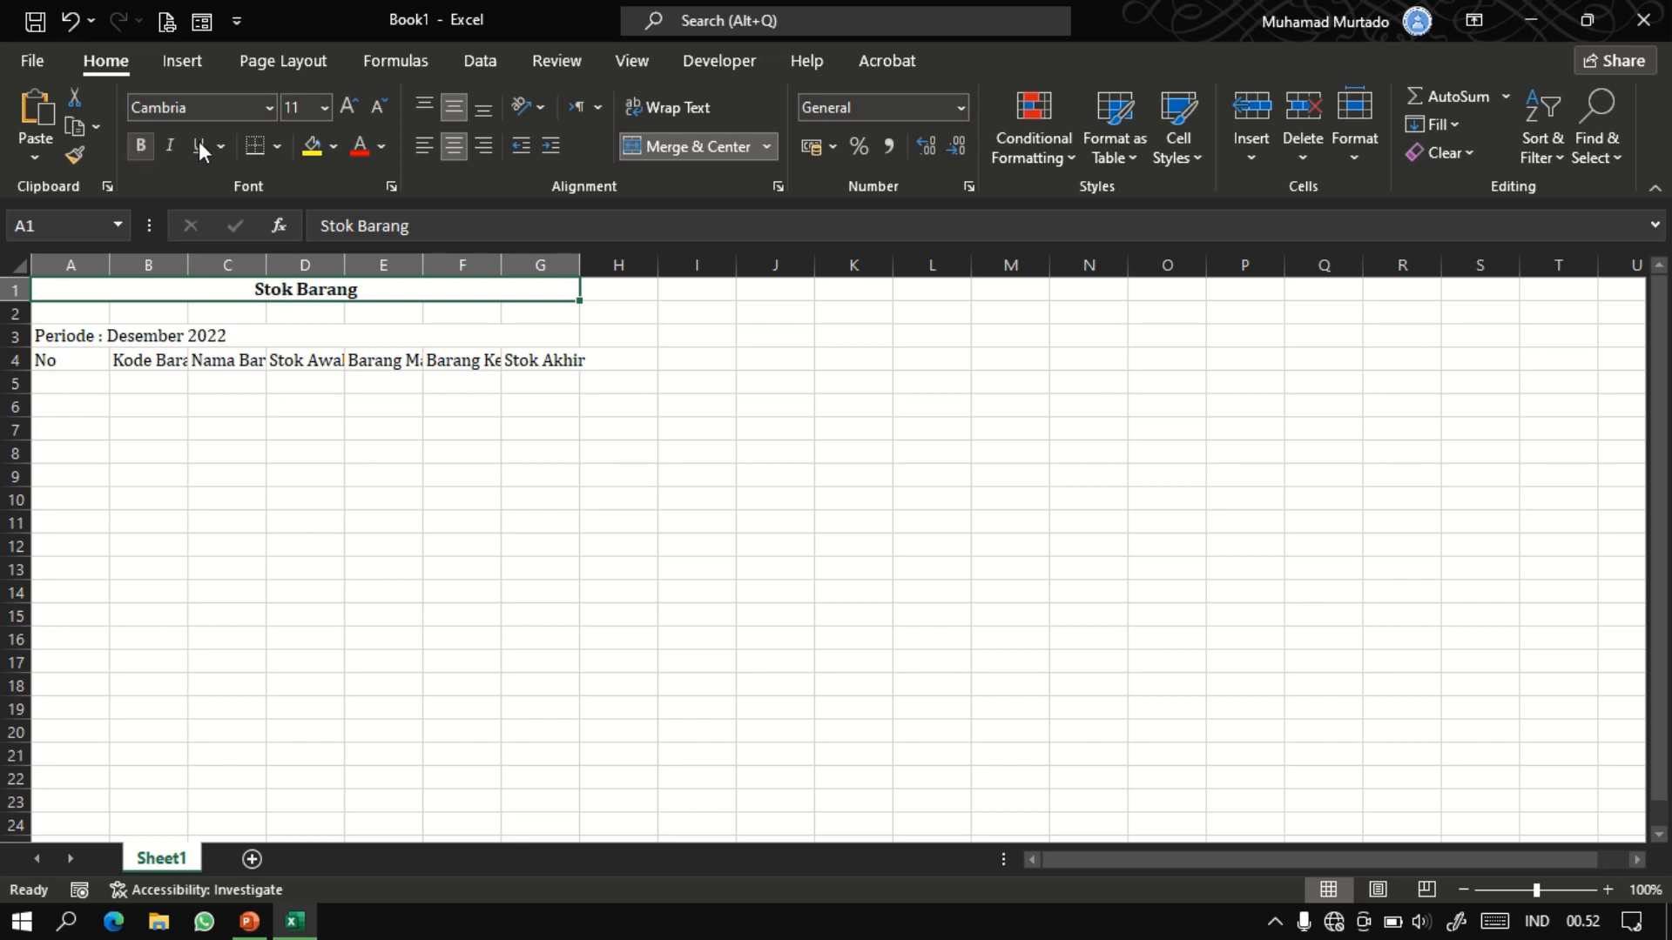
{"action": "left_click", "coordinate": [347, 105]}
{"action": "left_click", "coordinate": [347, 105]}
{"action": "left_click", "coordinate": [346, 105]}
{"action": "left_click", "coordinate": [347, 106]}
{"action": "left_click", "coordinate": [347, 106]}
{"action": "left_click", "coordinate": [347, 106]}
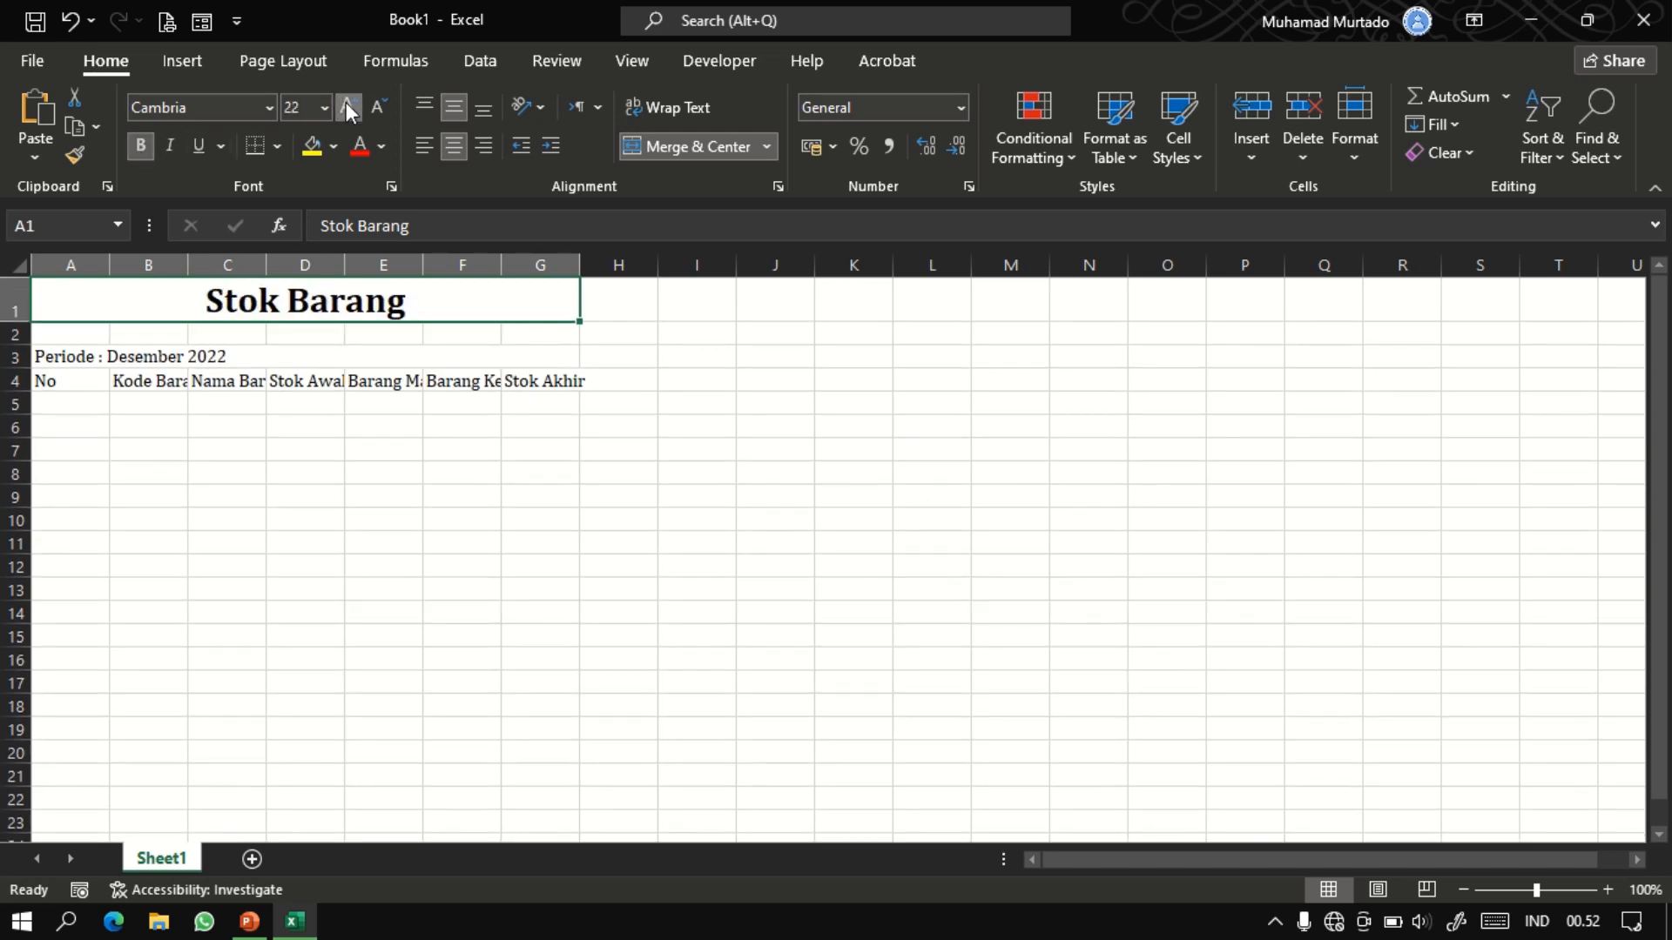
{"action": "left_click", "coordinate": [346, 105]}
{"action": "left_click", "coordinate": [347, 105]}
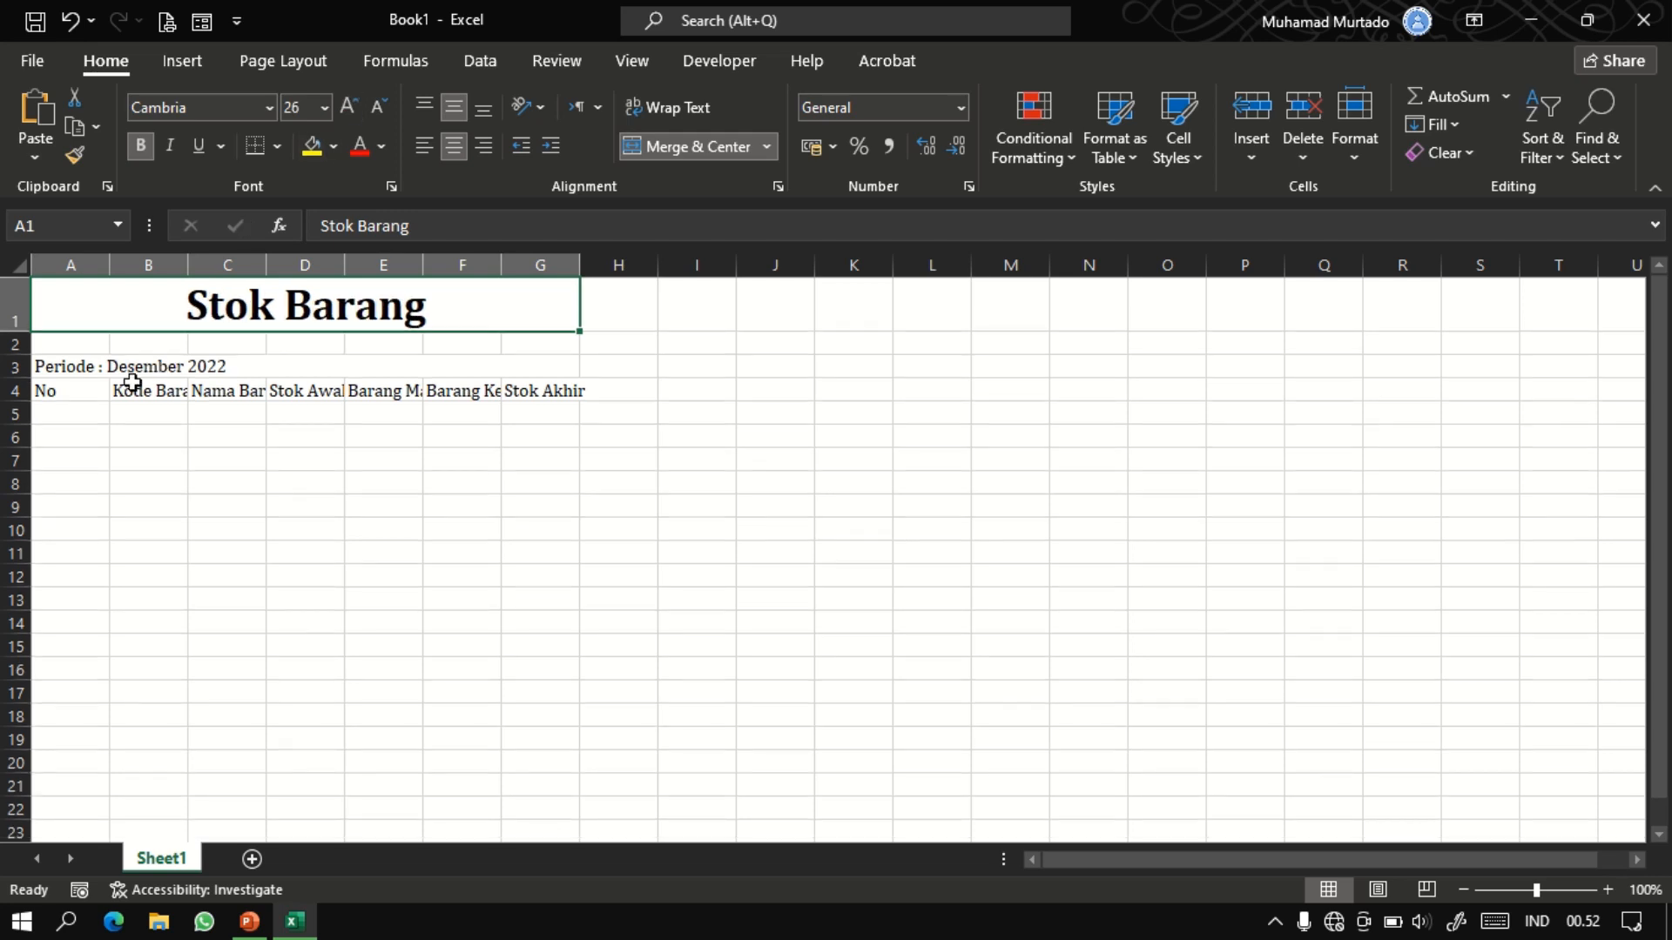
Narrow column A to about the width of "No" and autofit columns B to G to their headers.
{"action": "left_click", "coordinate": [61, 394]}
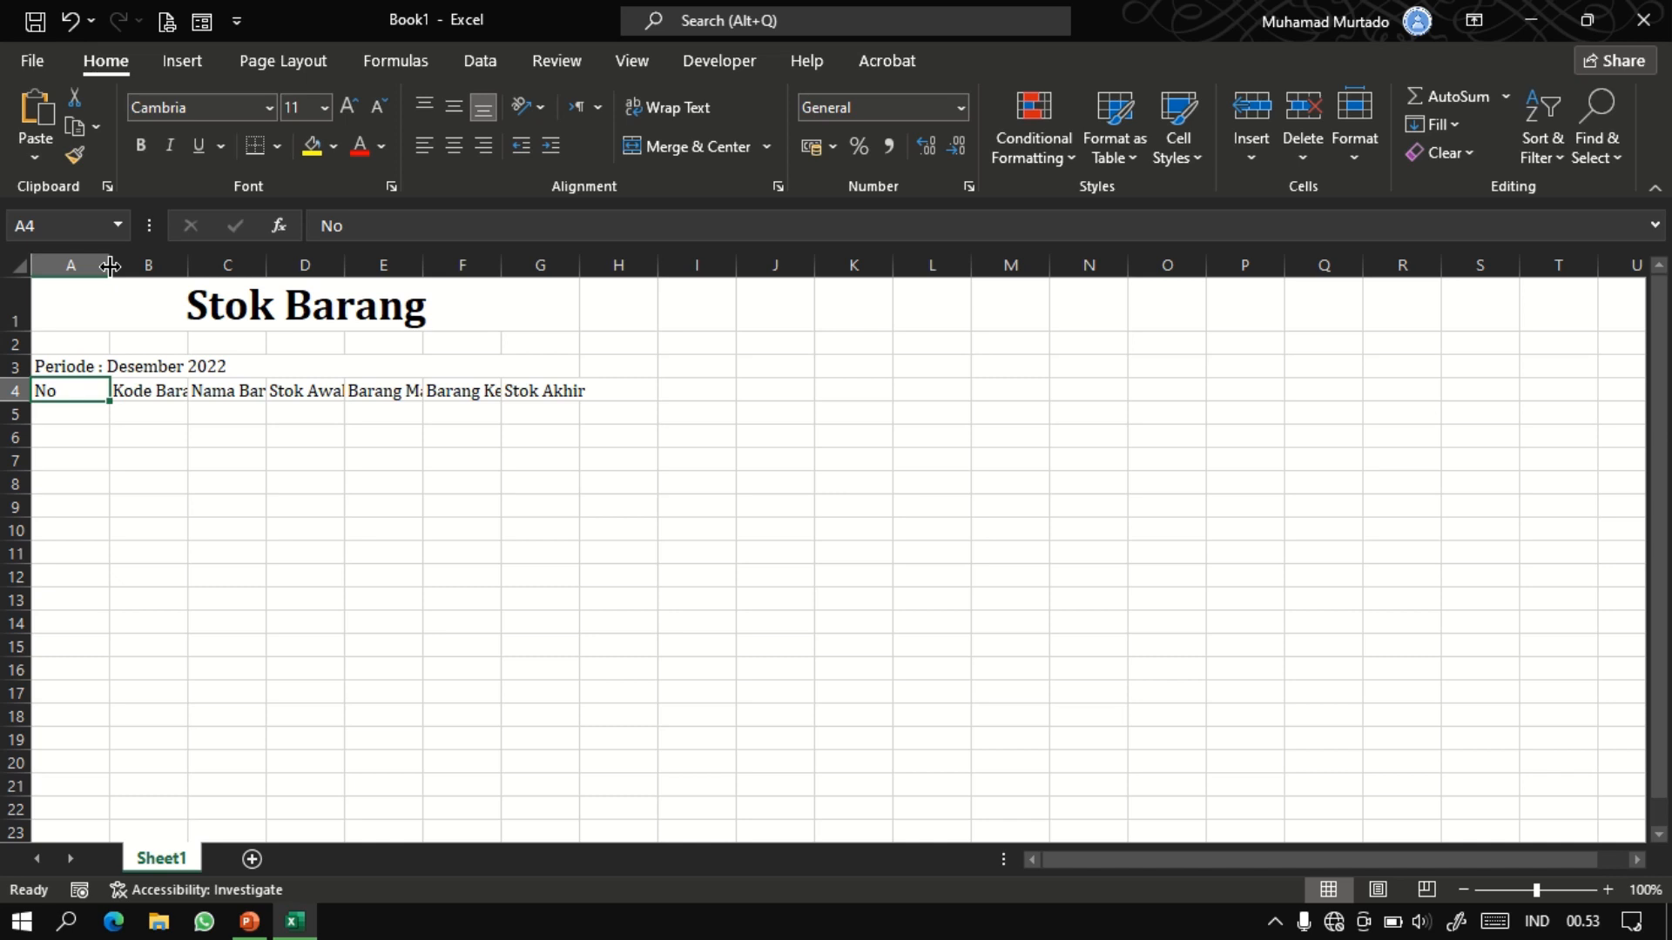
{"action": "left_click_drag", "start_coordinate": [110, 265], "coordinate": [62, 266]}
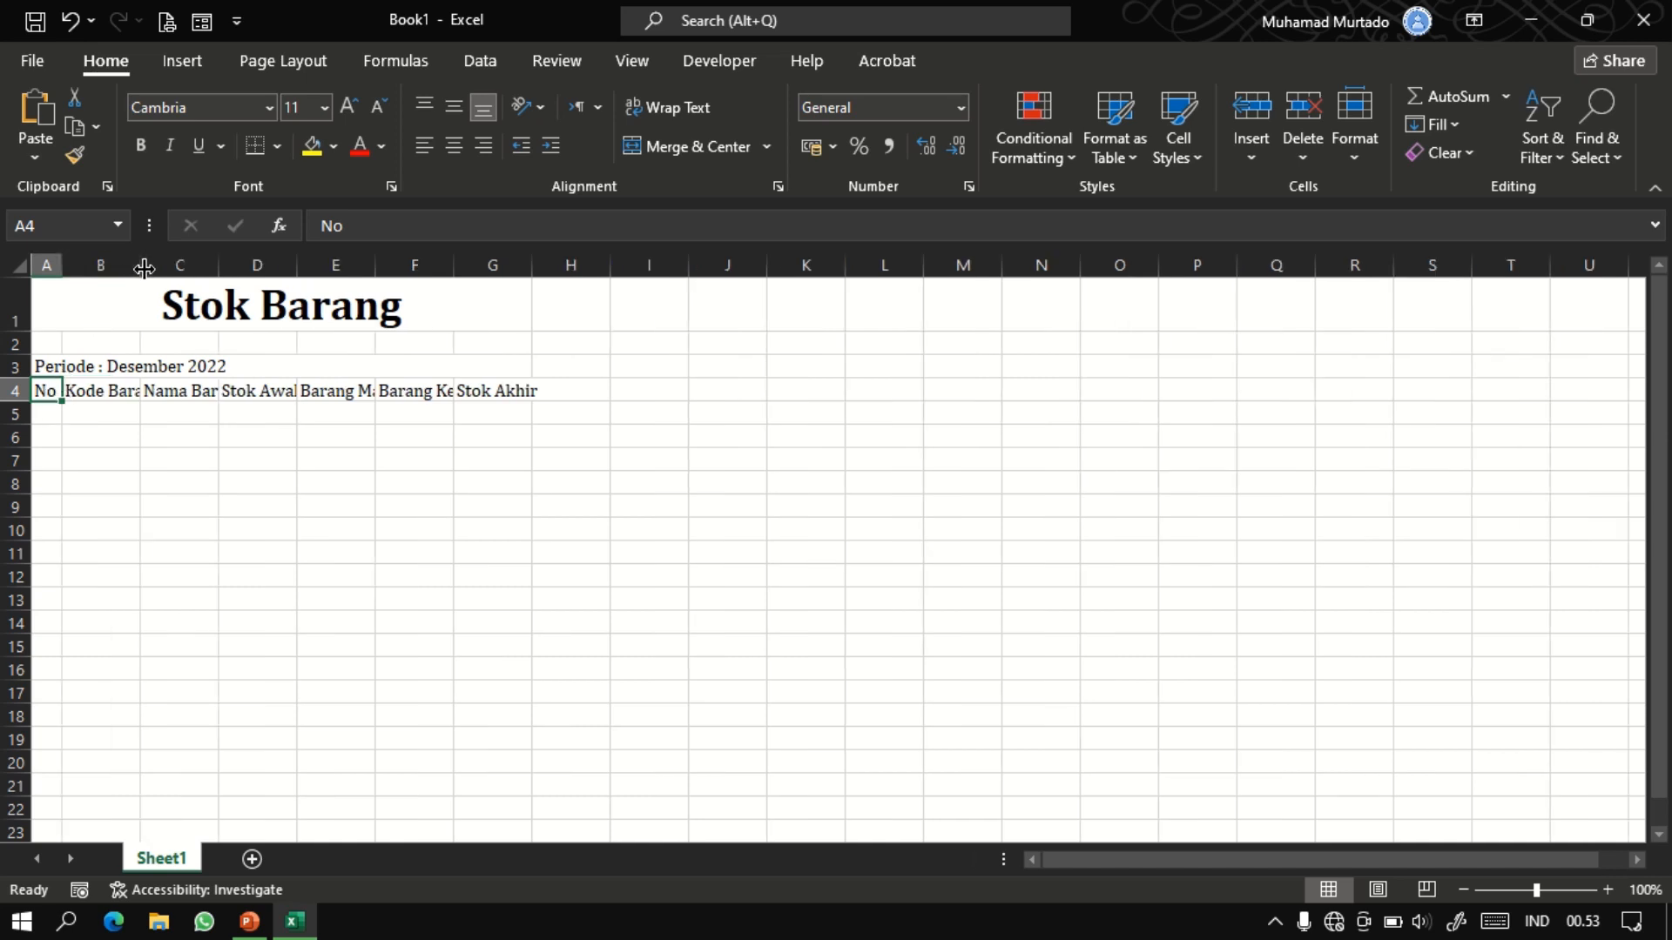
{"action": "double_click", "coordinate": [139, 266]}
{"action": "double_click", "coordinate": [246, 265]}
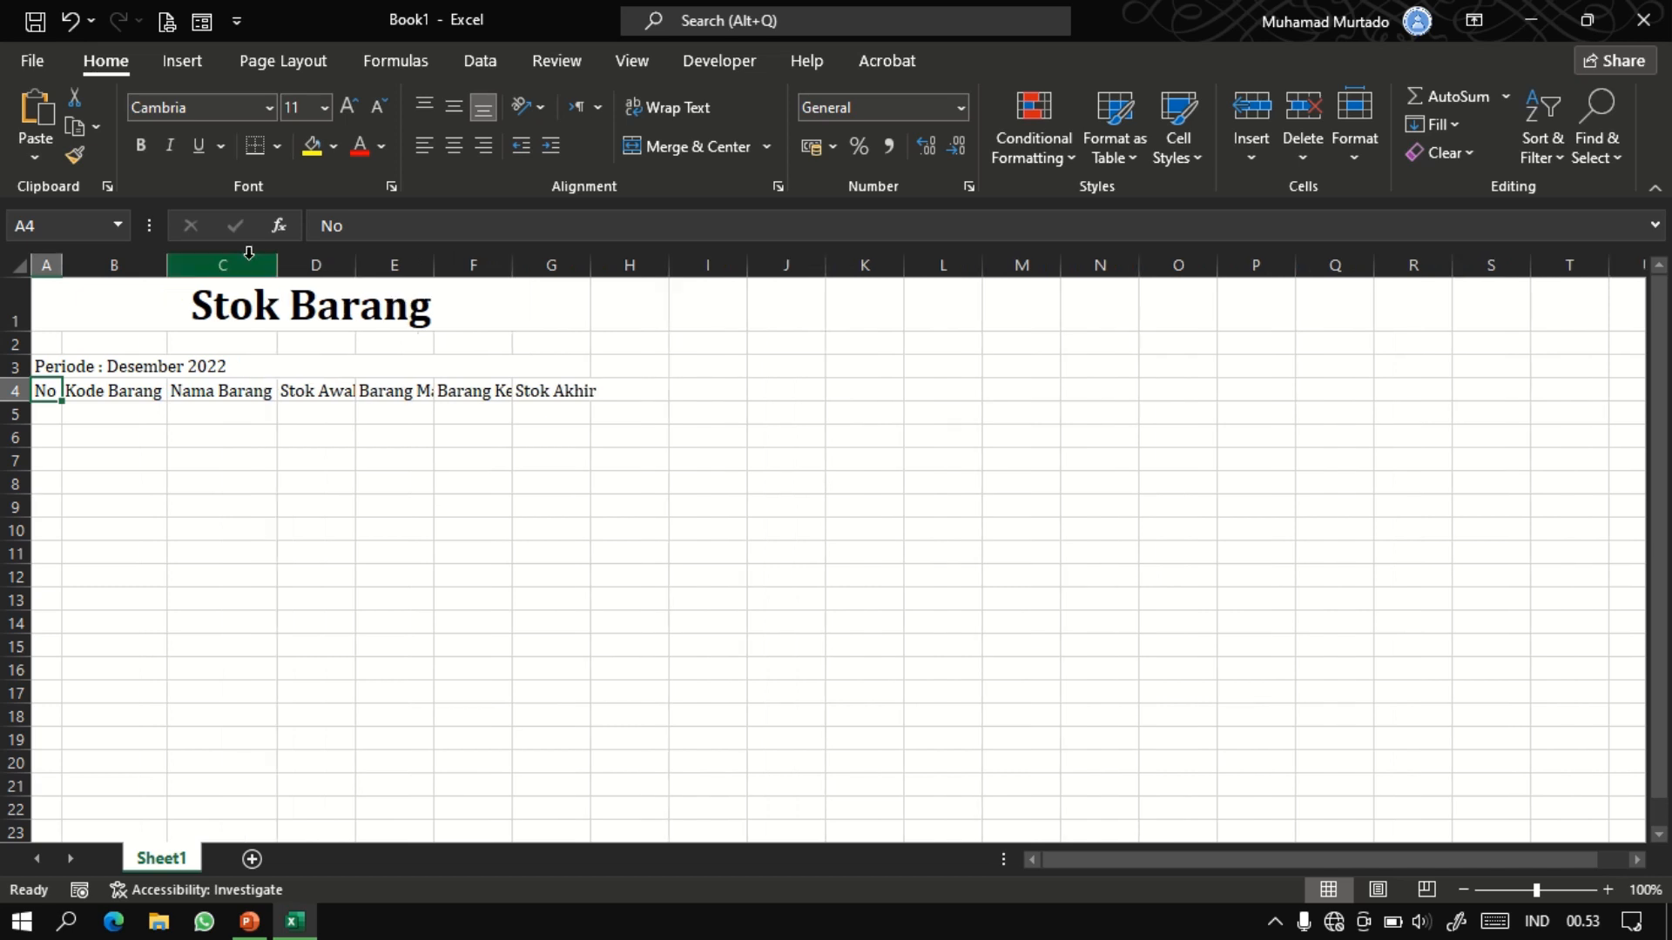
{"action": "double_click", "coordinate": [356, 266]}
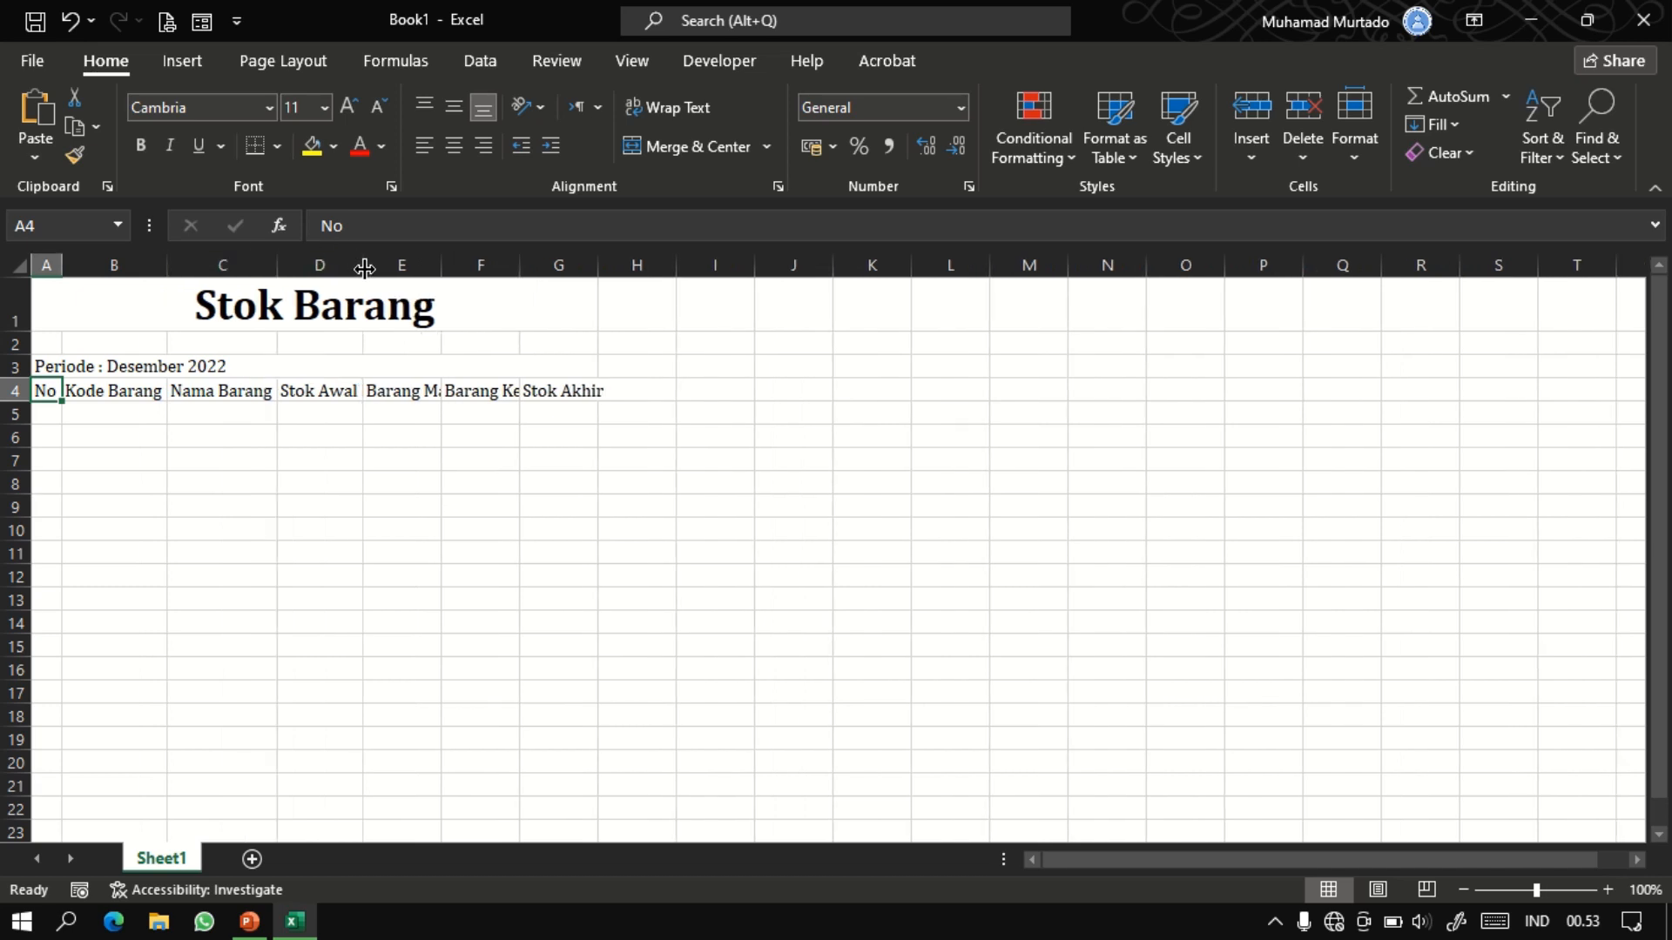
{"action": "double_click", "coordinate": [441, 265]}
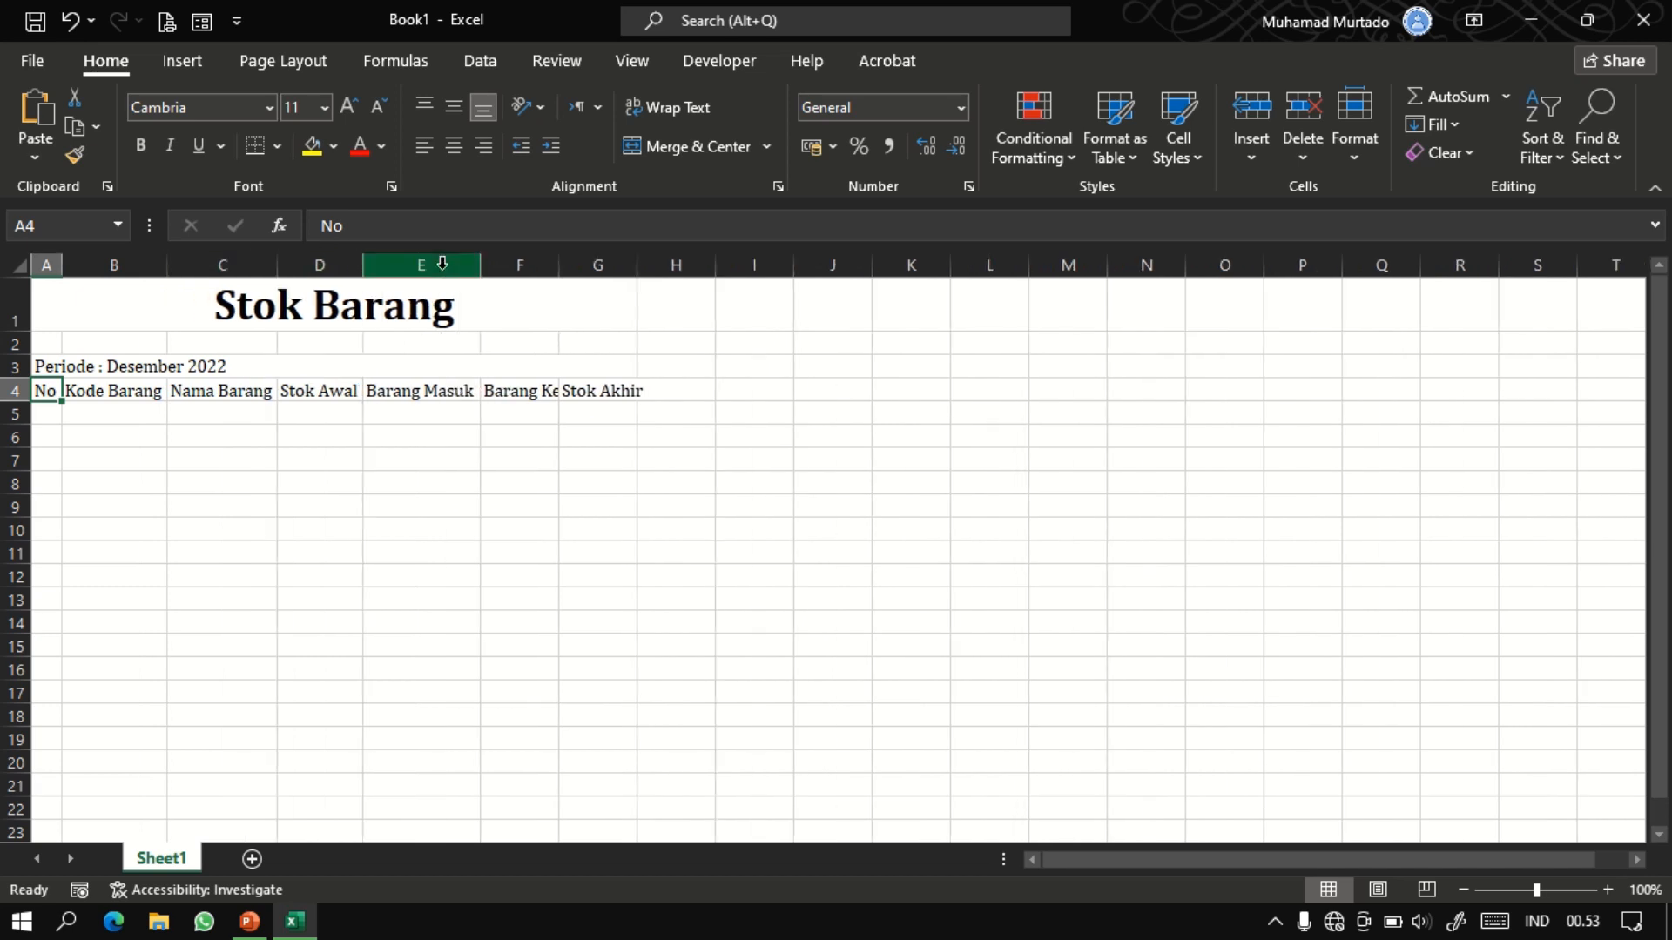
{"action": "double_click", "coordinate": [559, 265]}
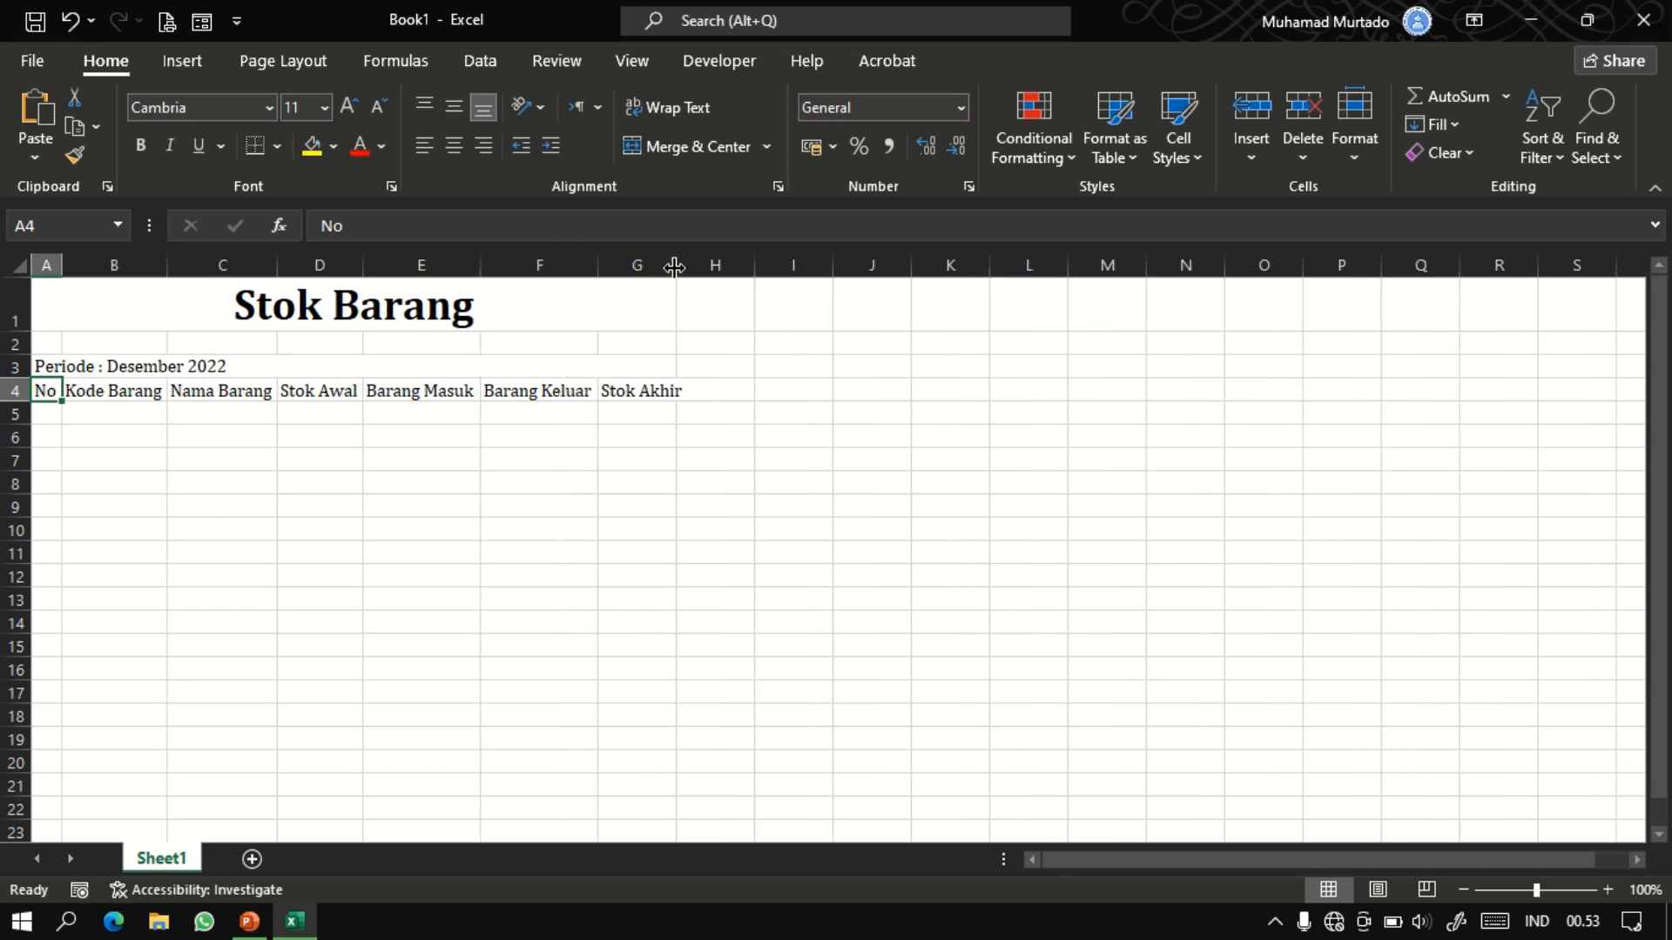
{"action": "double_click", "coordinate": [677, 266]}
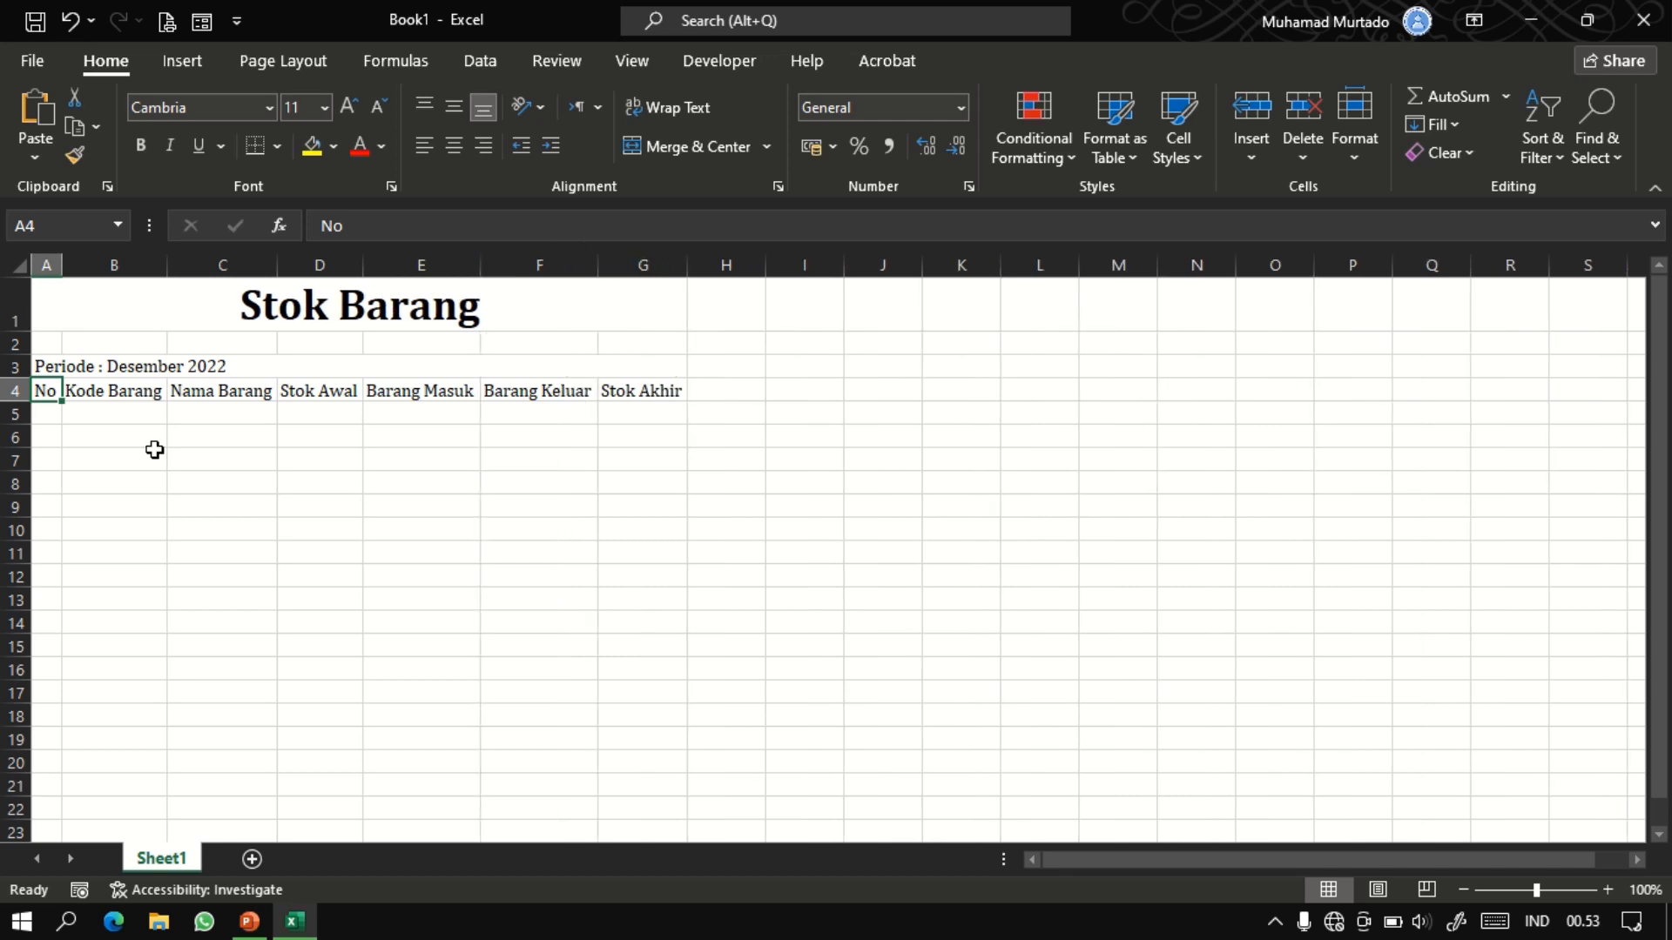
Increase the height of header row 4 and center its text both vertically and horizontally.
{"action": "left_click", "coordinate": [11, 391]}
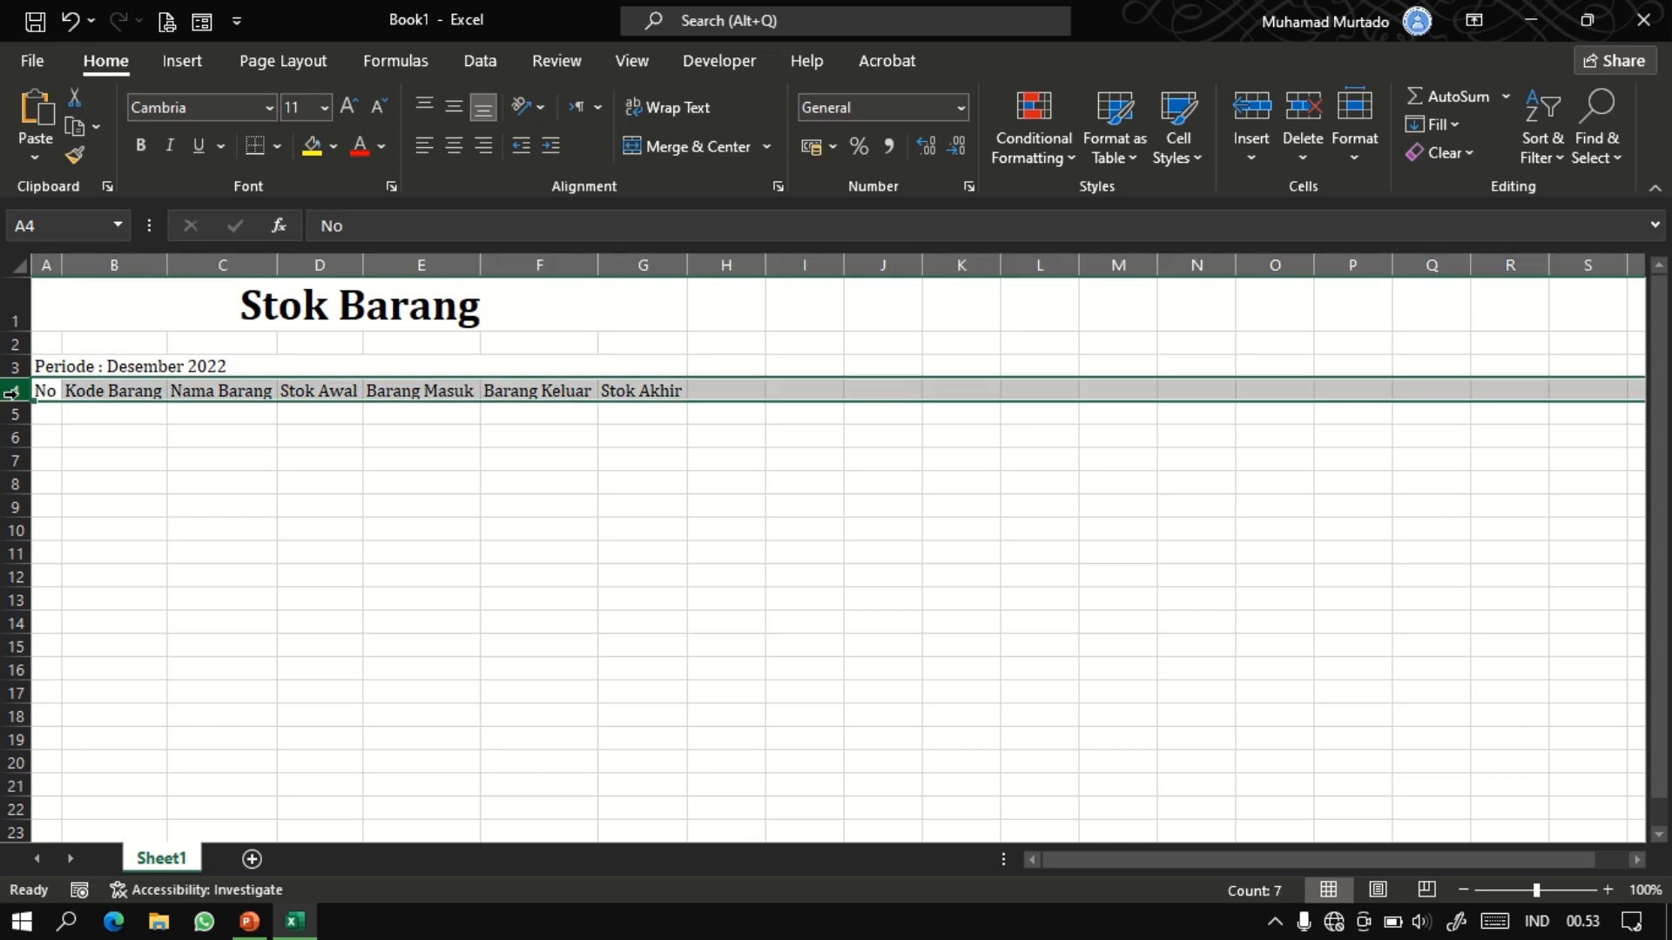
{"action": "left_click_drag", "start_coordinate": [18, 403], "coordinate": [19, 420]}
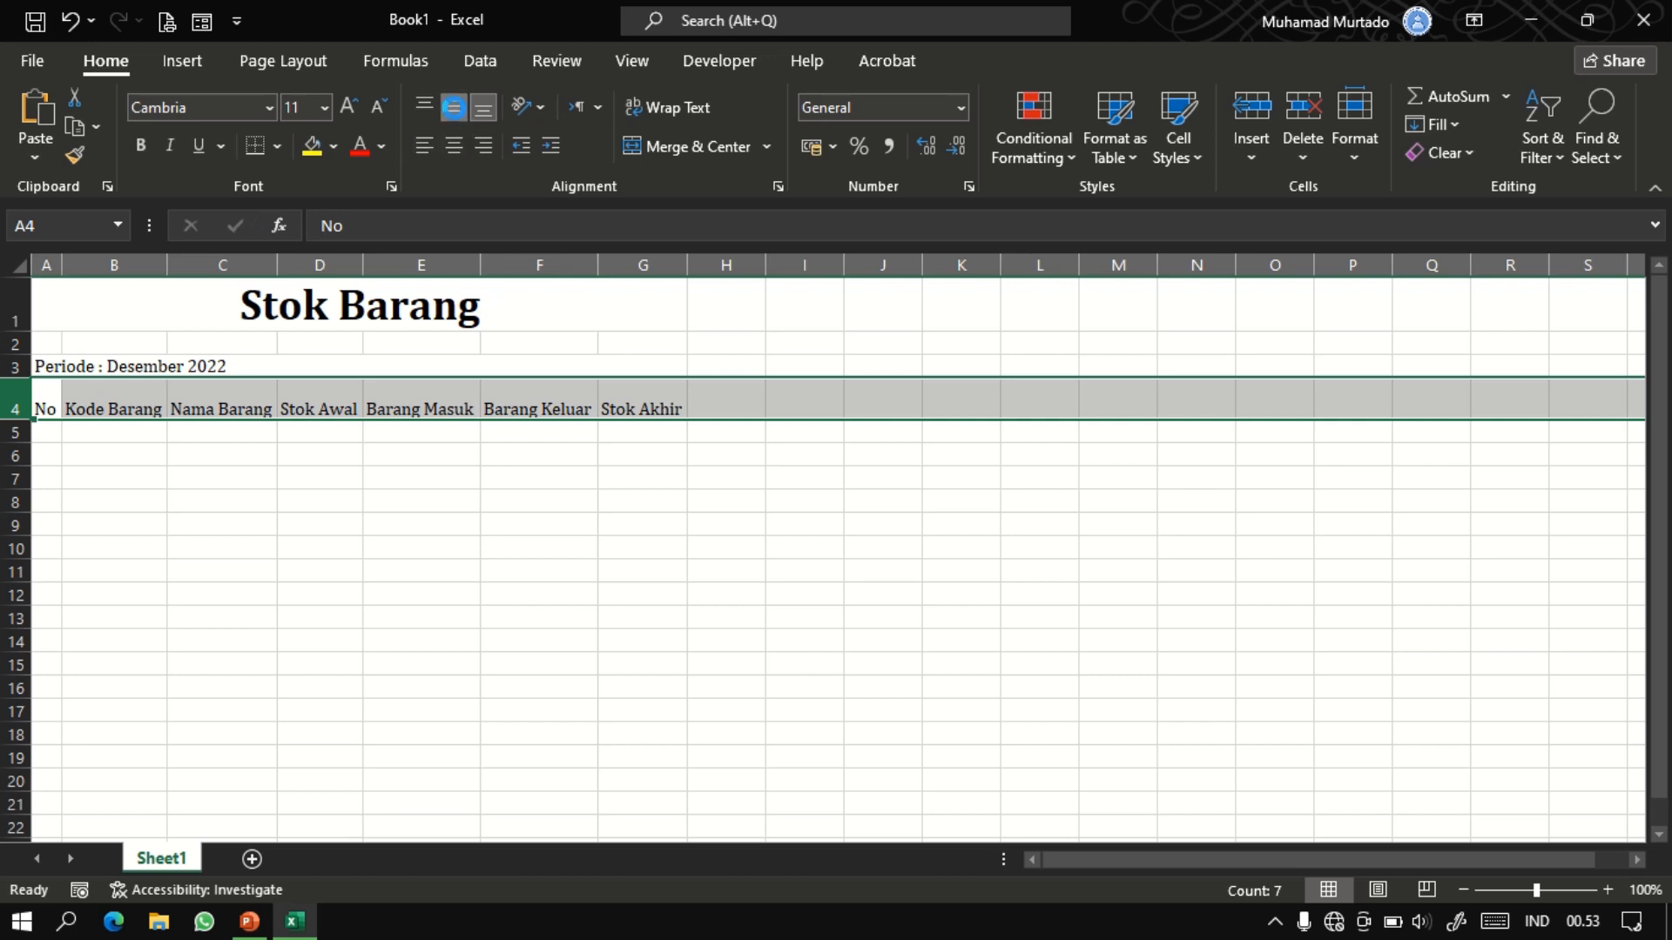
{"action": "left_click", "coordinate": [453, 107]}
{"action": "left_click", "coordinate": [453, 144]}
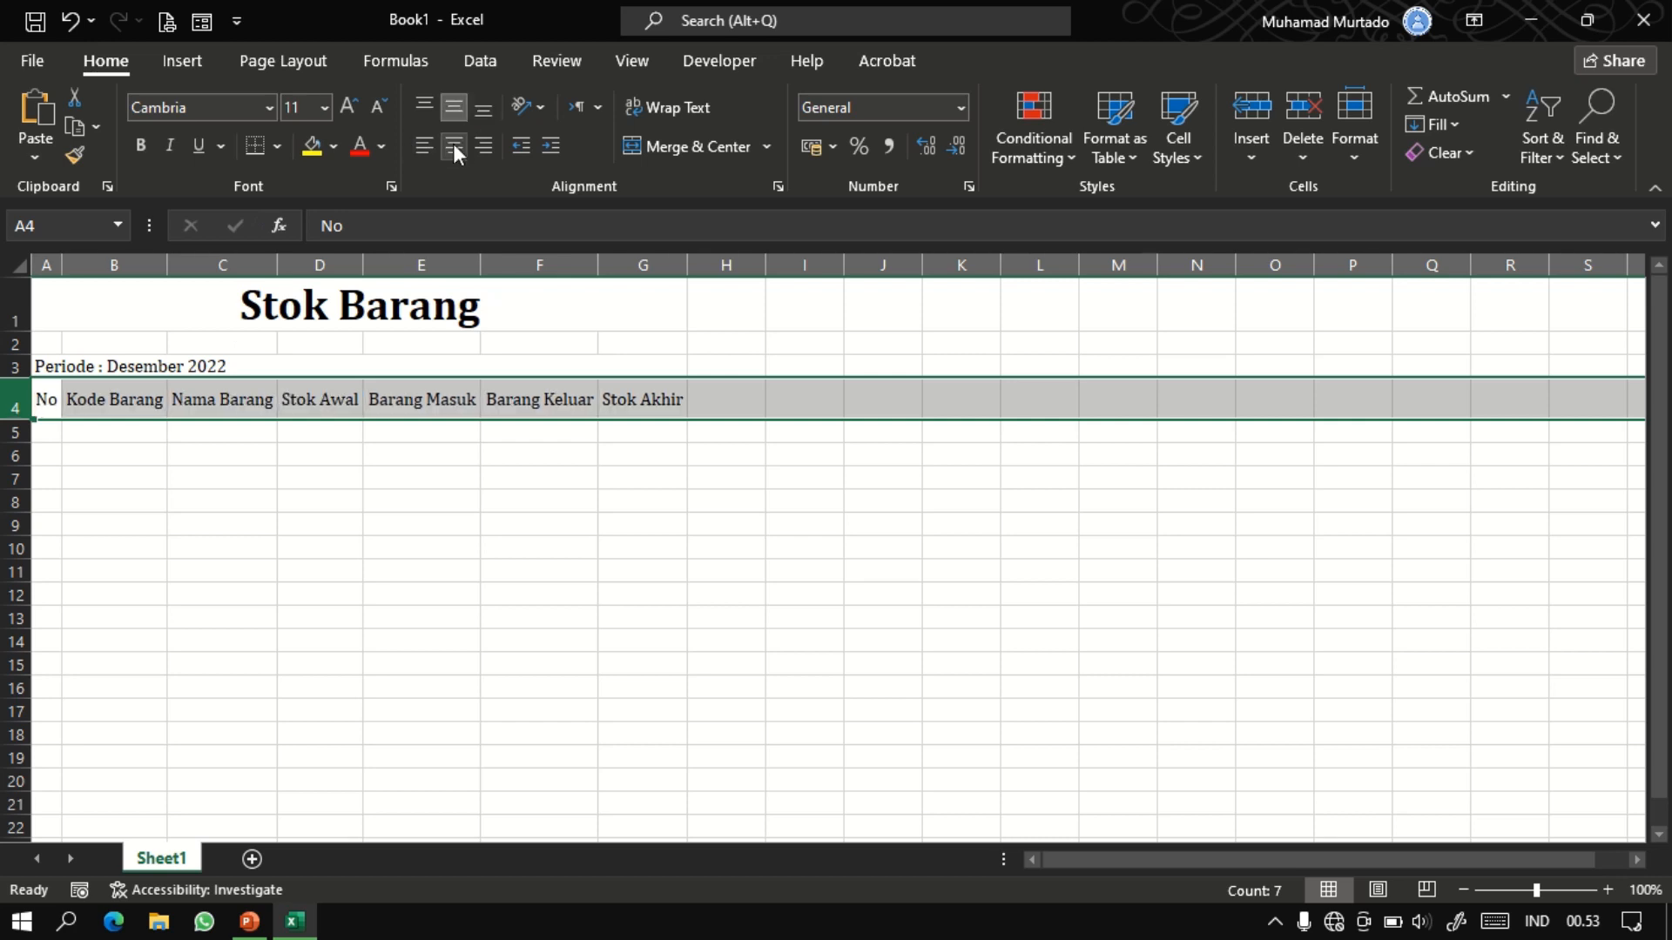
Make the headers in row 4 bold and autofit the widths of columns B to G again.
{"action": "left_click", "coordinate": [141, 144]}
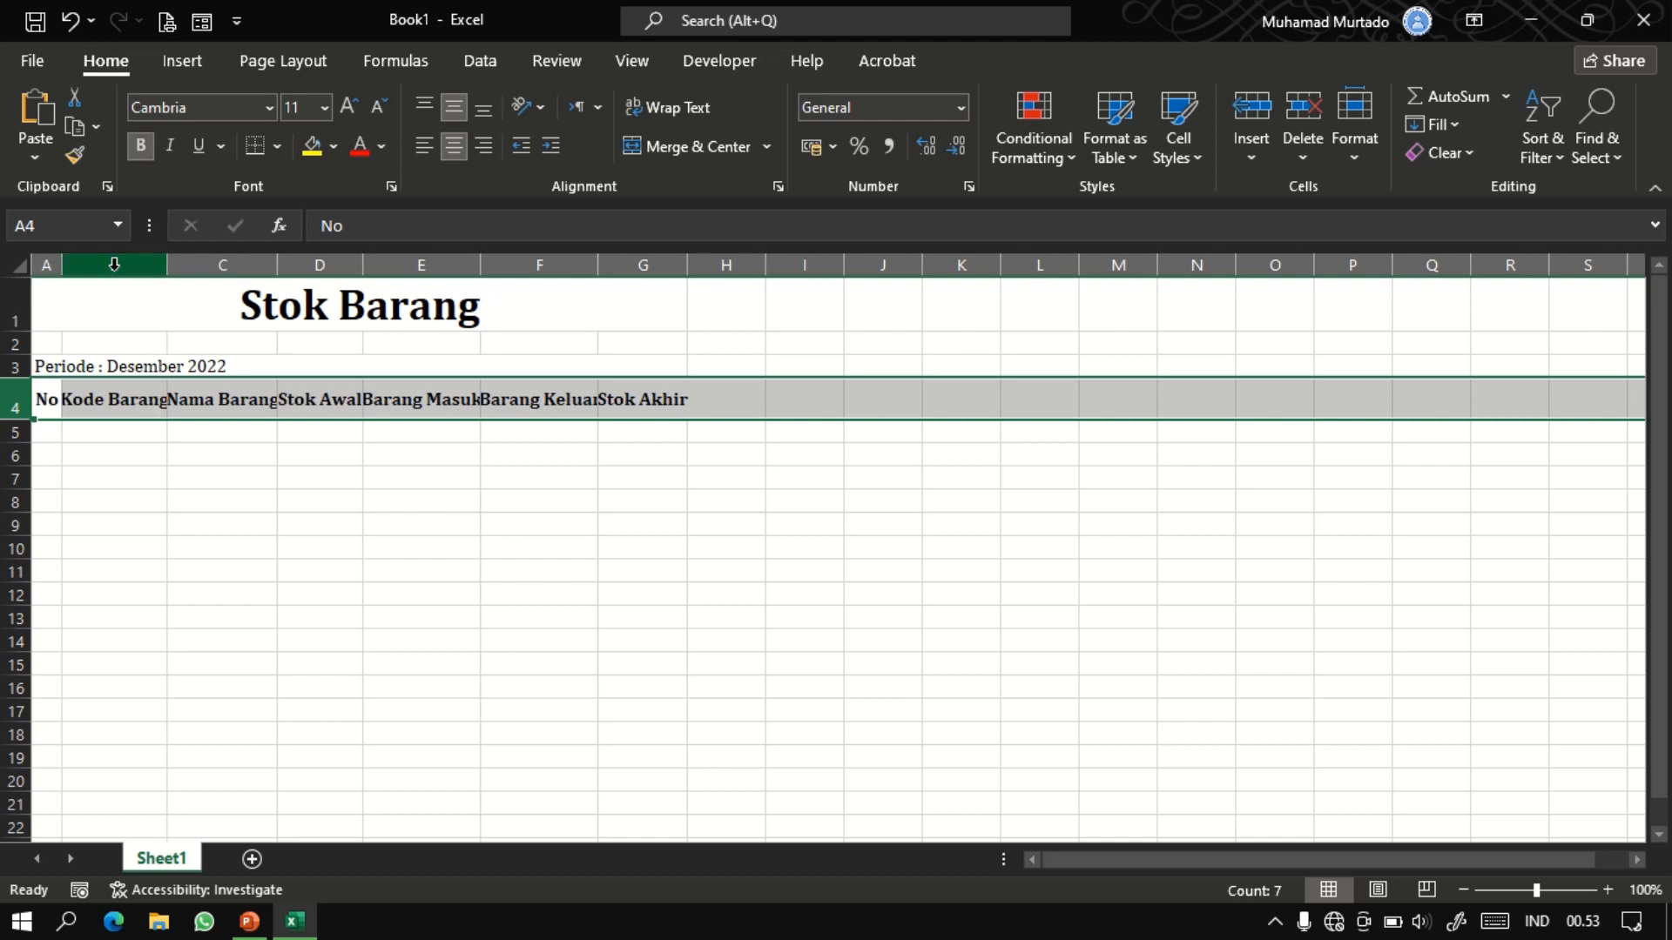
{"action": "left_click_drag", "start_coordinate": [103, 265], "coordinate": [837, 266]}
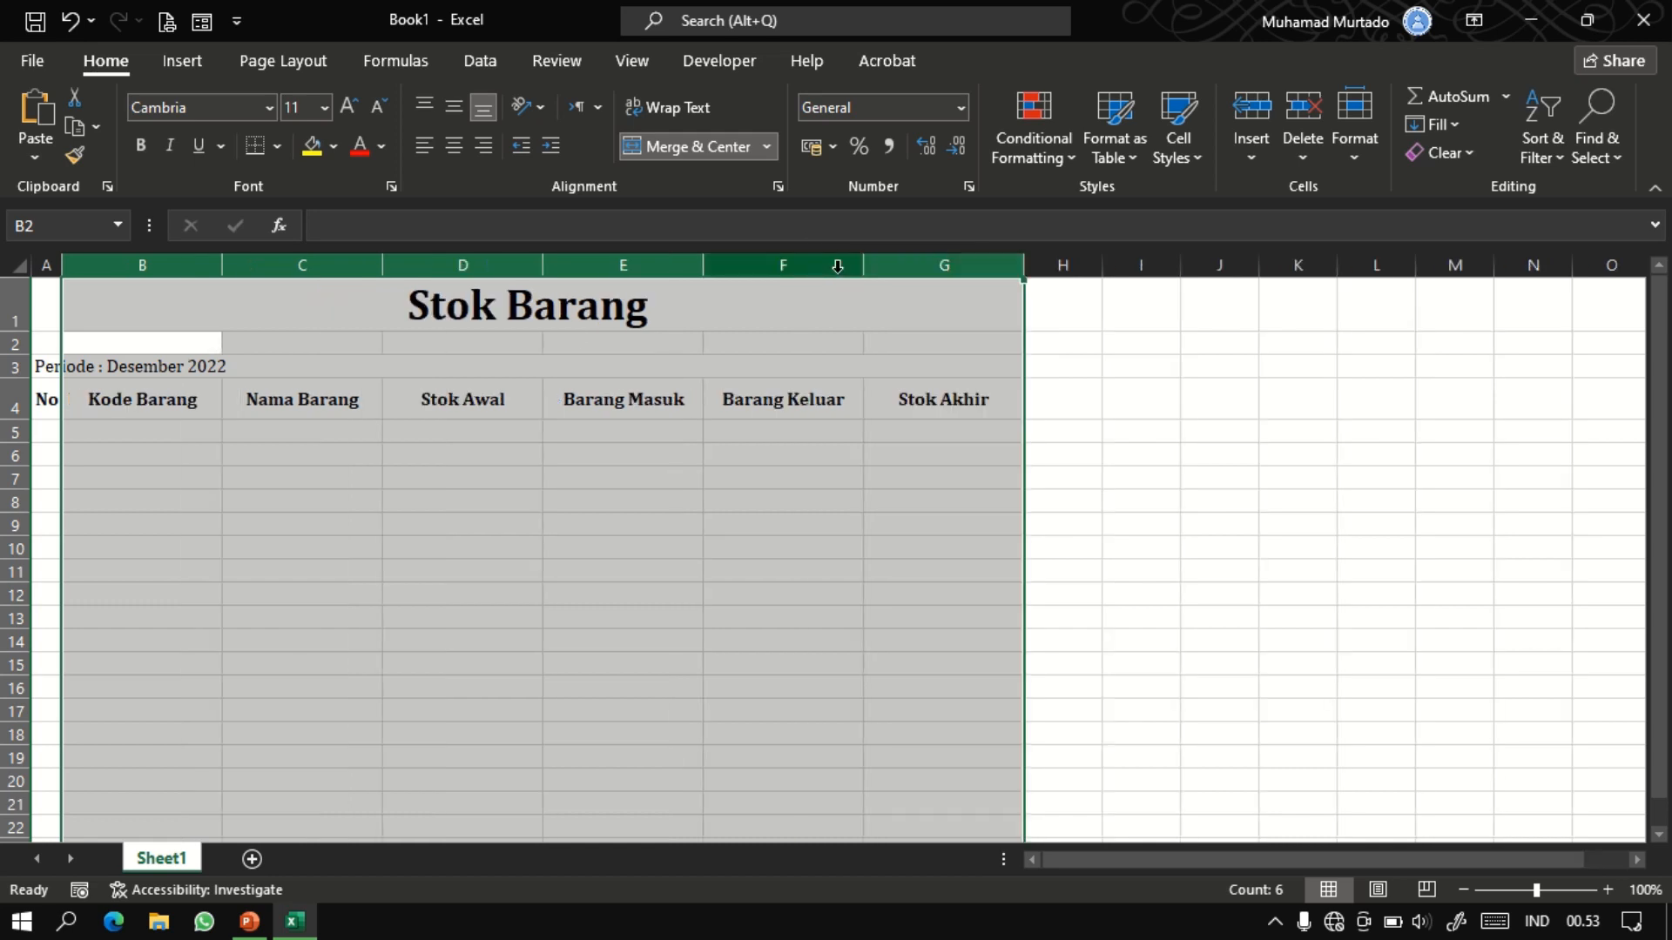
{"action": "double_click", "coordinate": [543, 265]}
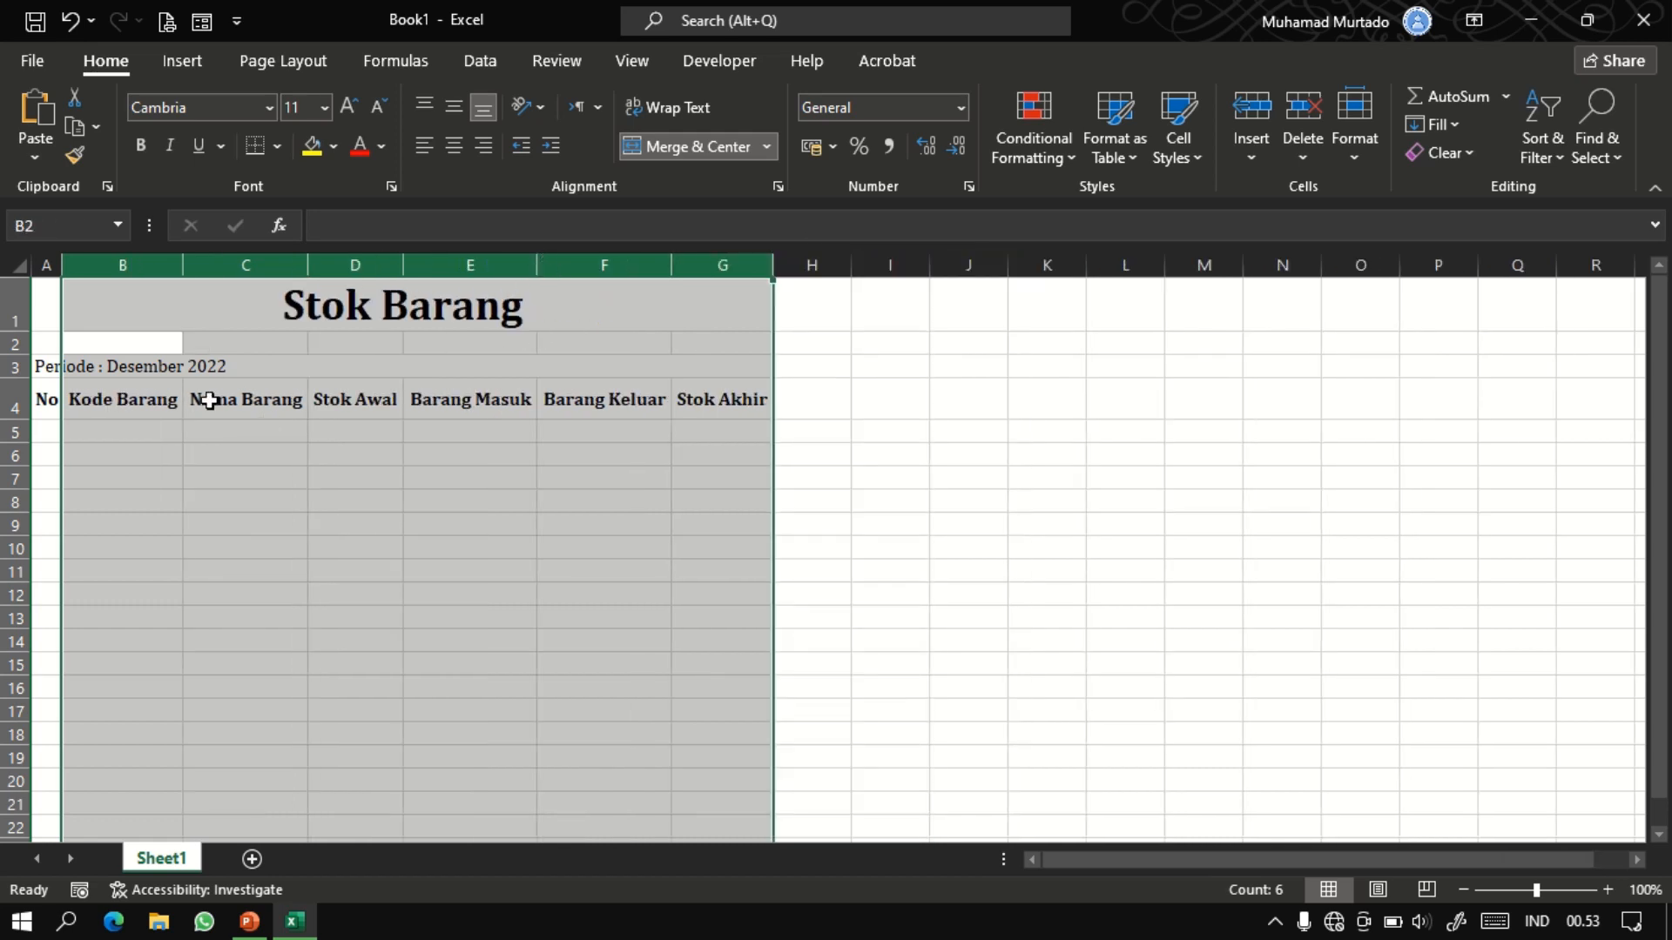
Fill the No column with the series 1 to 16 in A5:A20 and center the numbers horizontally and vertically.
{"action": "left_click", "coordinate": [49, 427]}
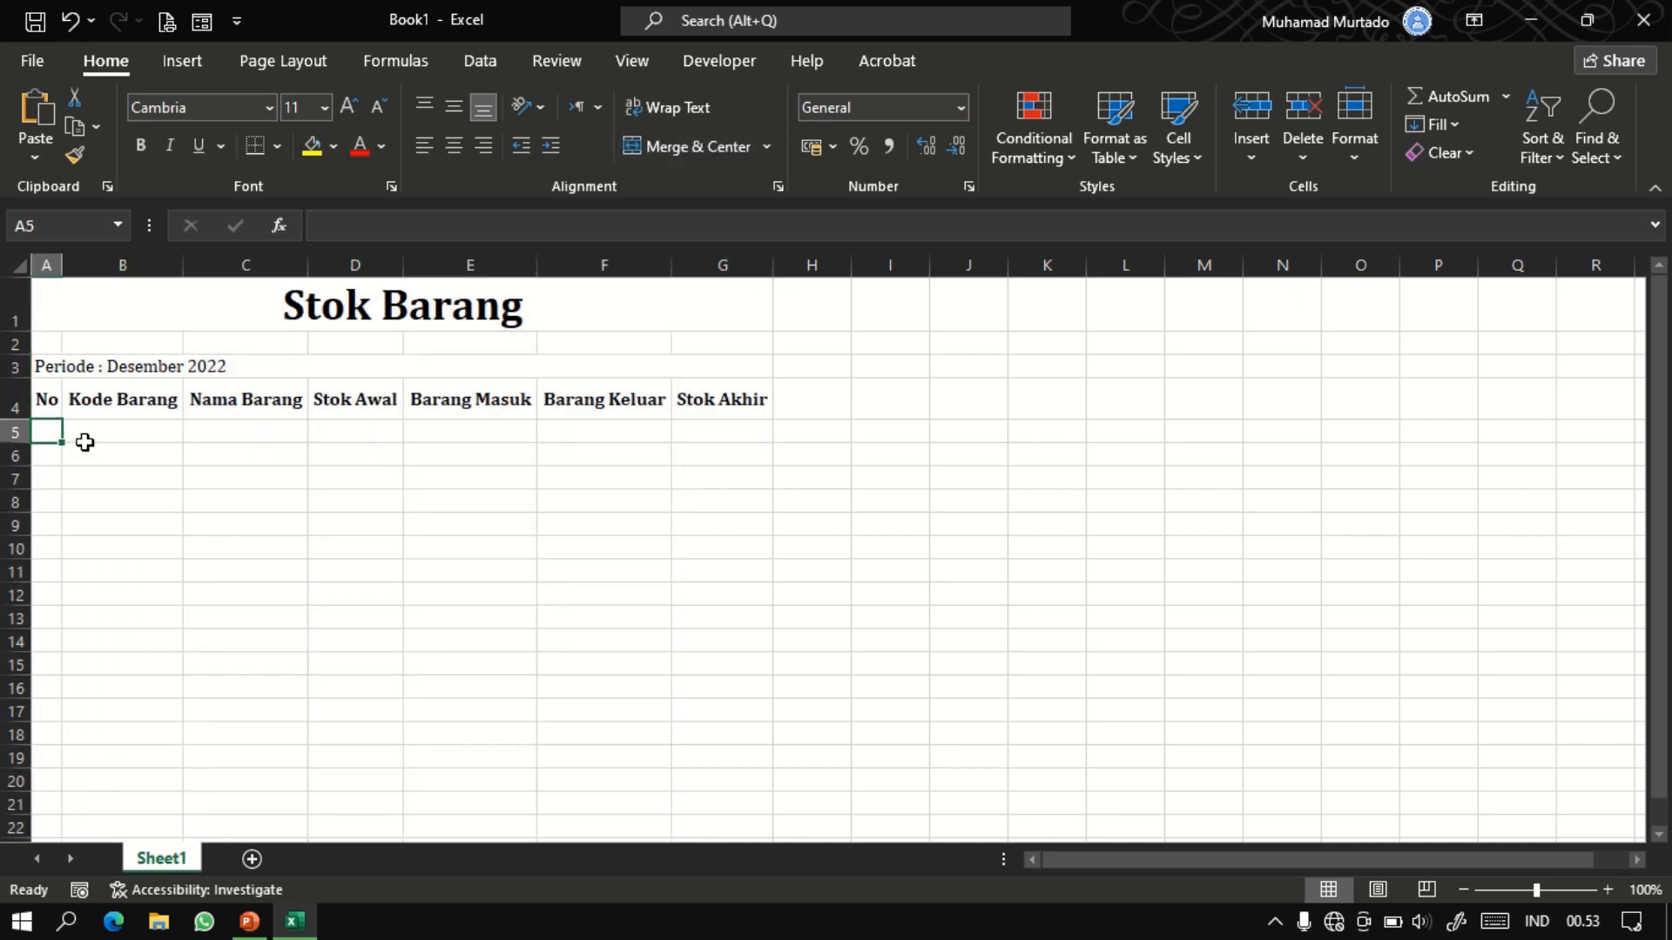
{"action": "type", "text": "1"}
{"action": "key", "text": "Return"}
{"action": "type", "text": "2"}
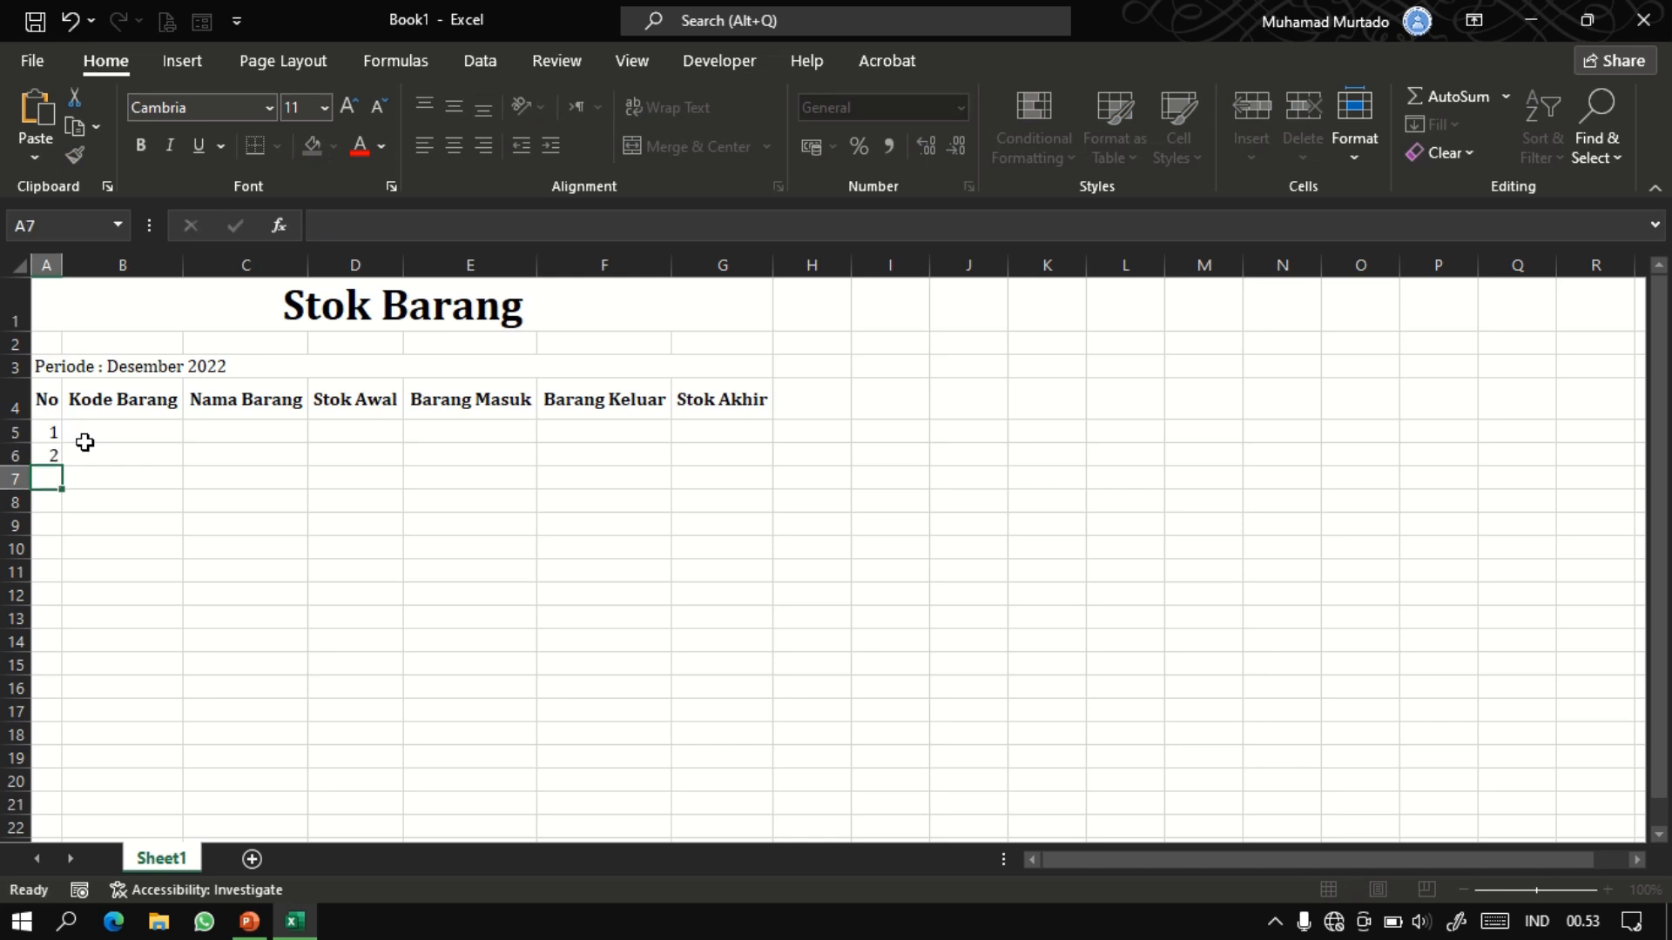
{"action": "key", "text": "Up"}
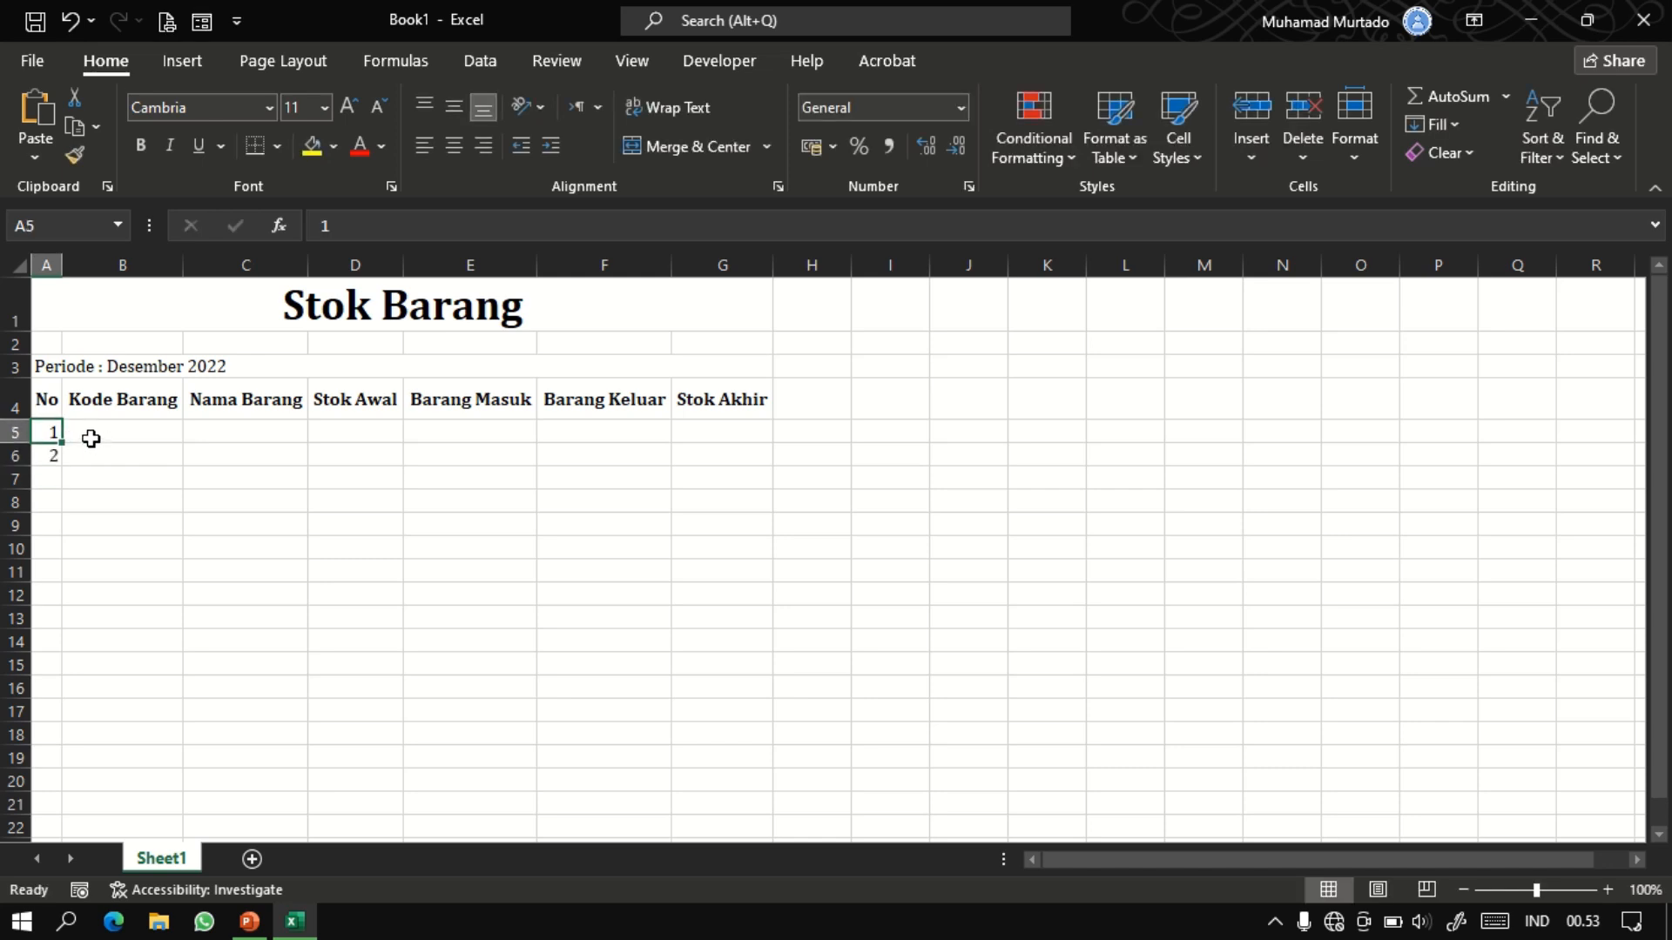
{"action": "left_click_drag", "start_coordinate": [51, 429], "coordinate": [49, 456]}
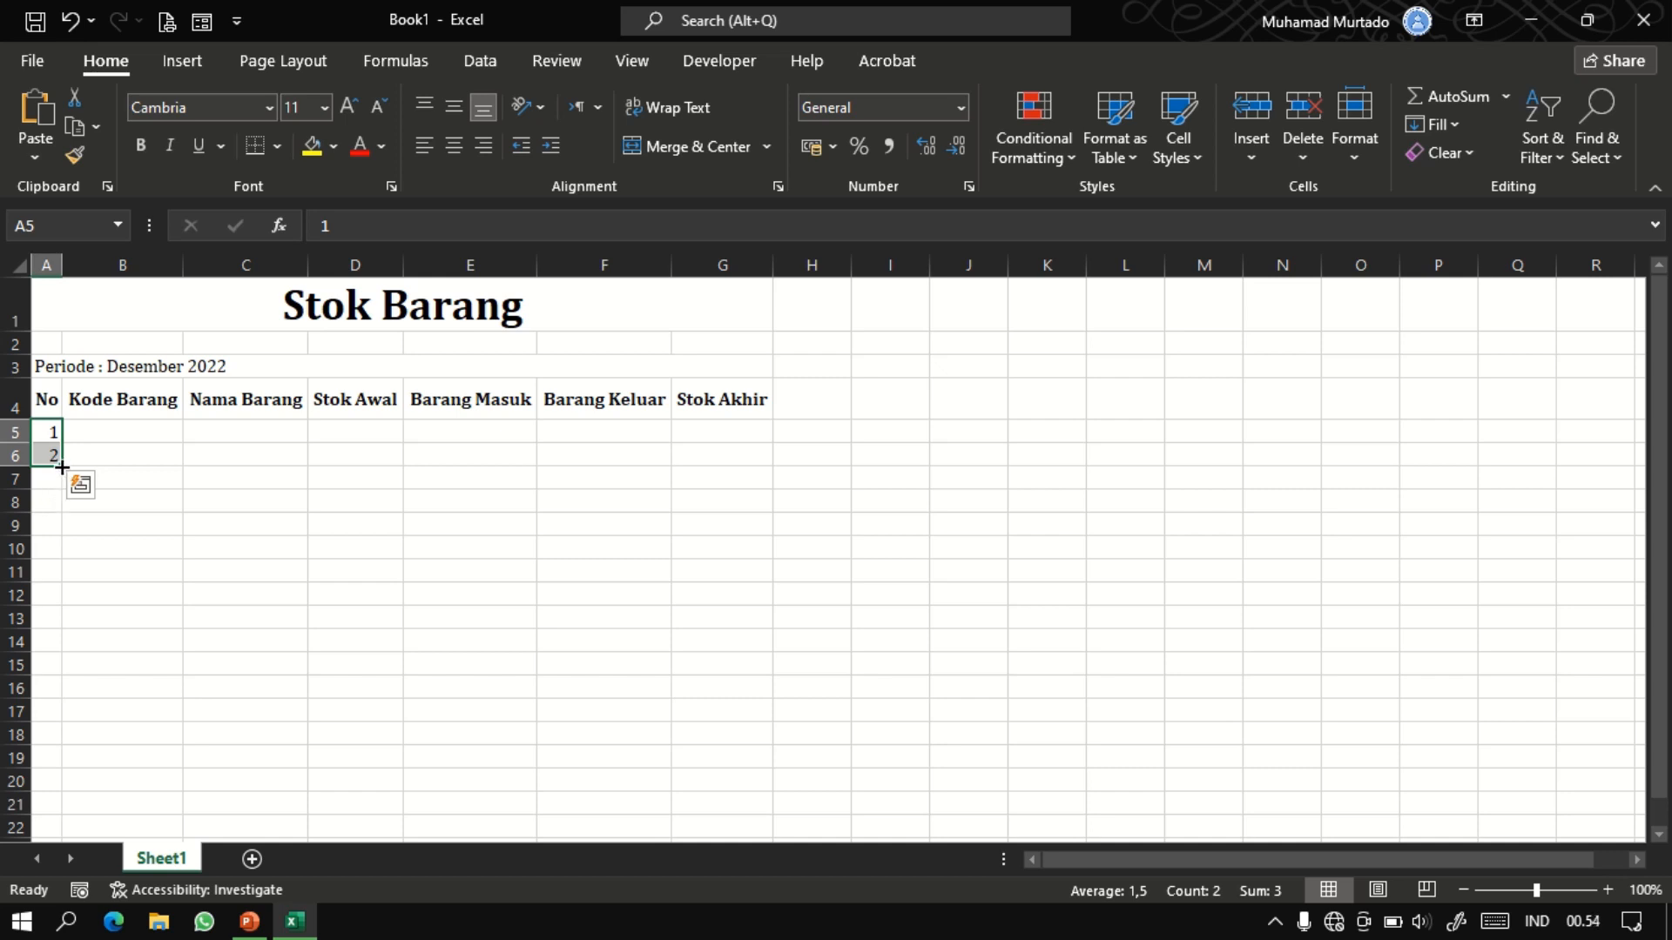
{"action": "left_click_drag", "start_coordinate": [62, 468], "coordinate": [71, 786]}
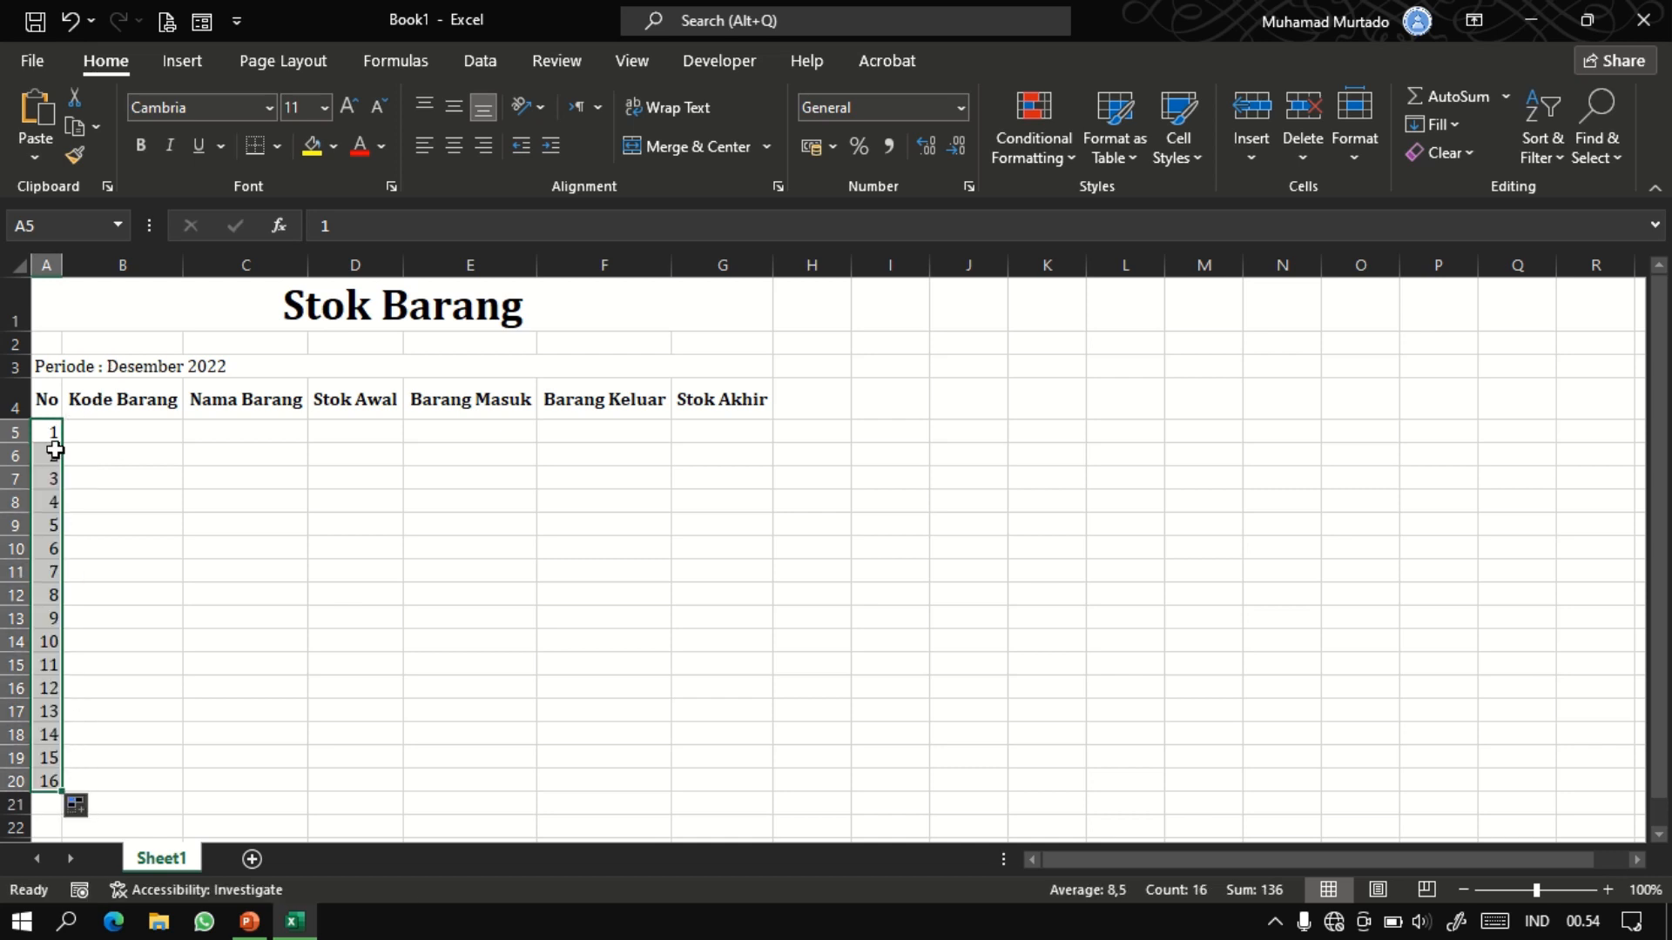
{"action": "left_click", "coordinate": [459, 149]}
{"action": "left_click", "coordinate": [461, 114]}
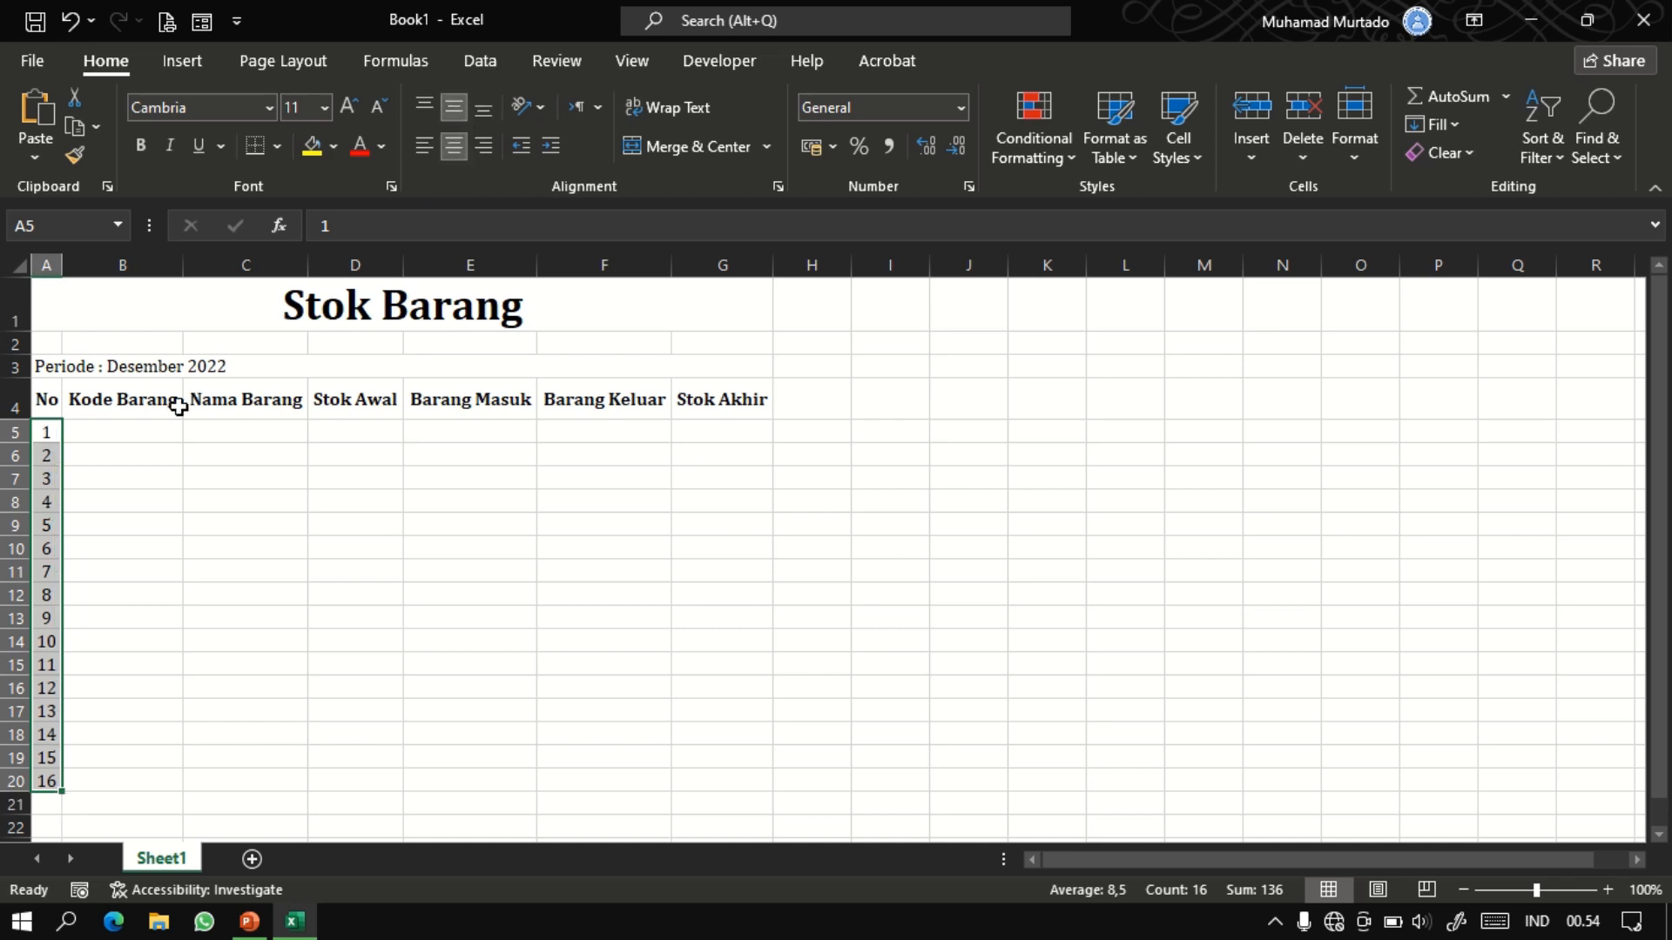
Enter item codes M-001 and M-002 under Kode Barang and extend the series to M-015 in B5:B19.
{"action": "left_click", "coordinate": [160, 432]}
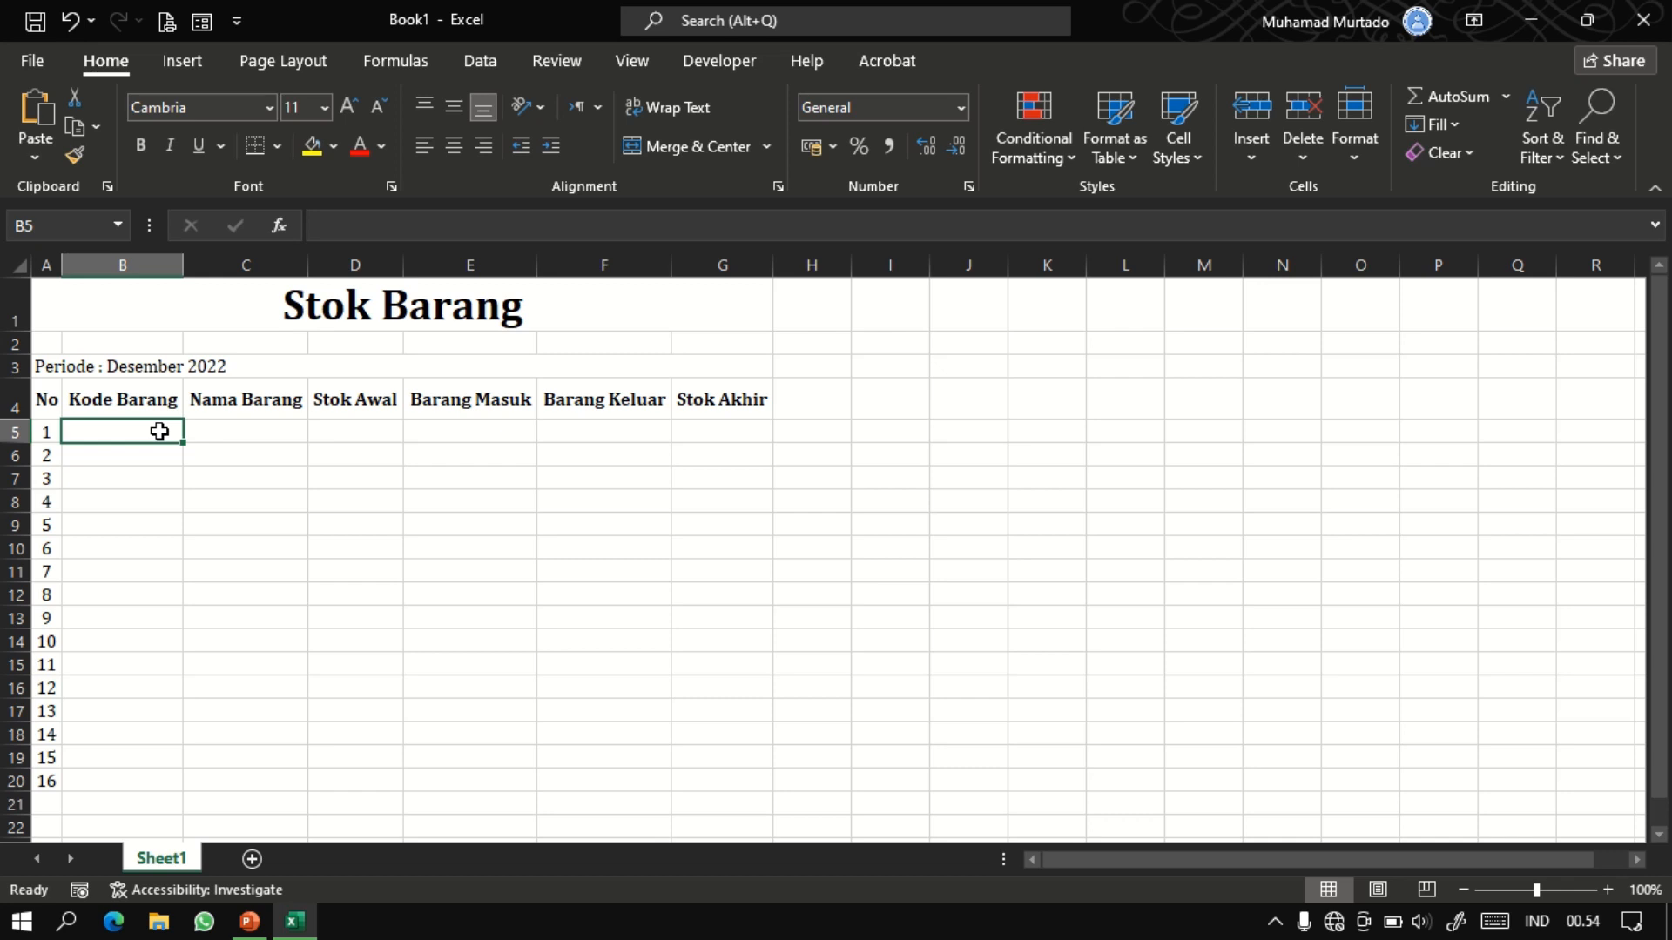
{"action": "type", "text": "M"}
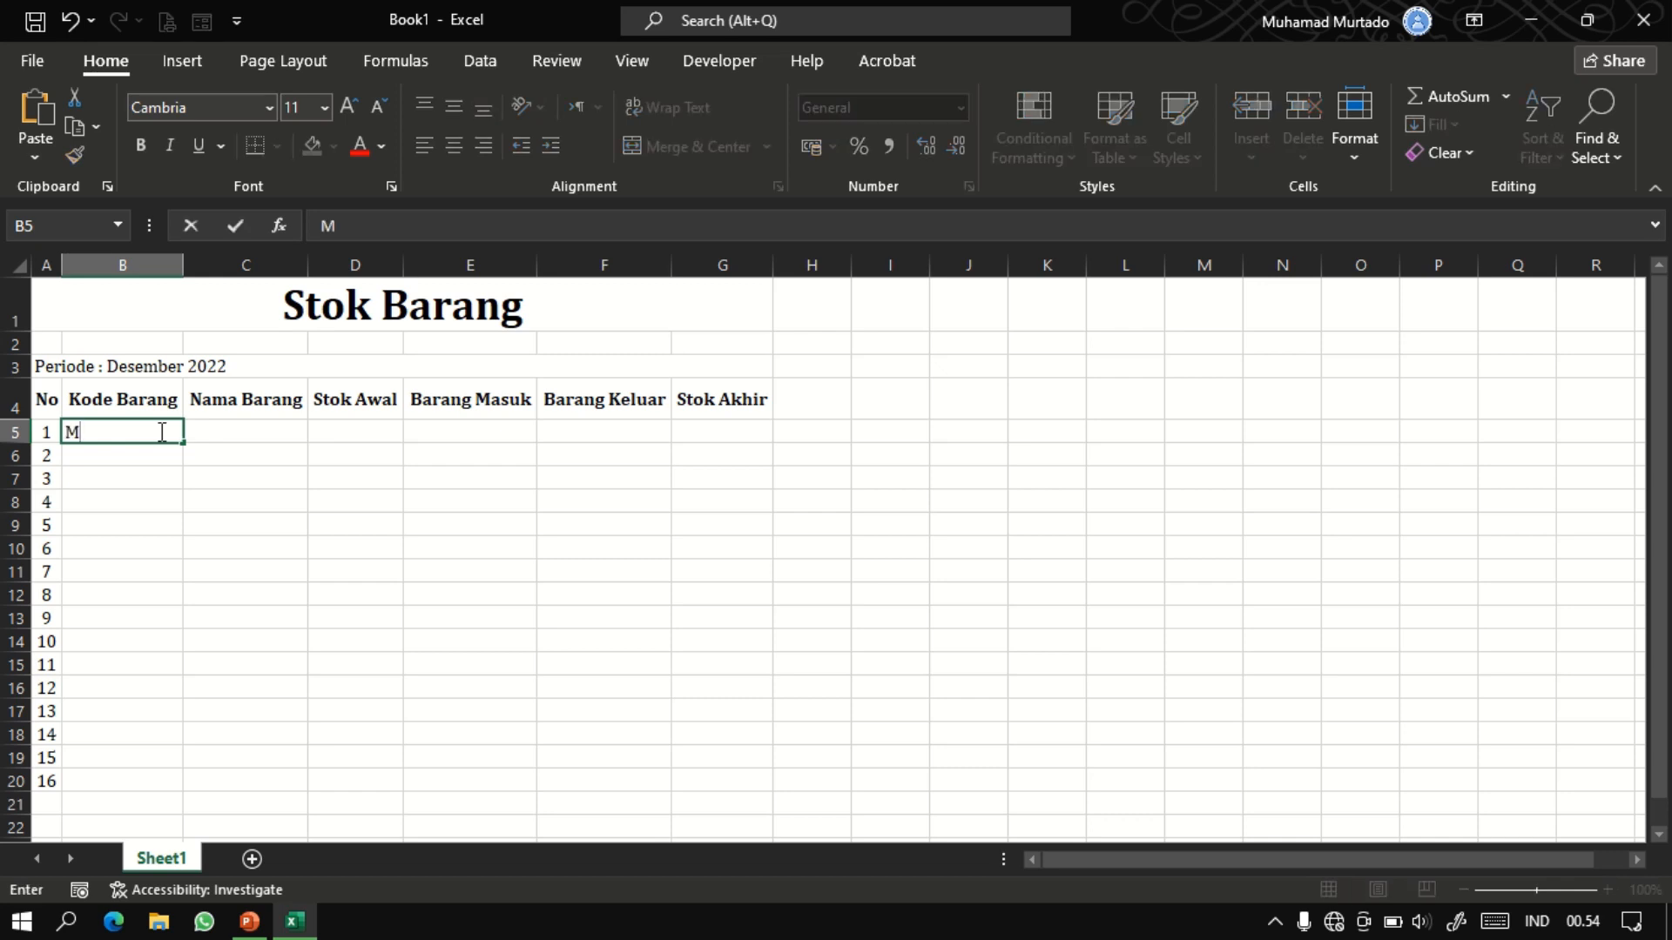
{"action": "type", "text": "-"}
{"action": "type", "text": "001"}
{"action": "key", "text": "Return"}
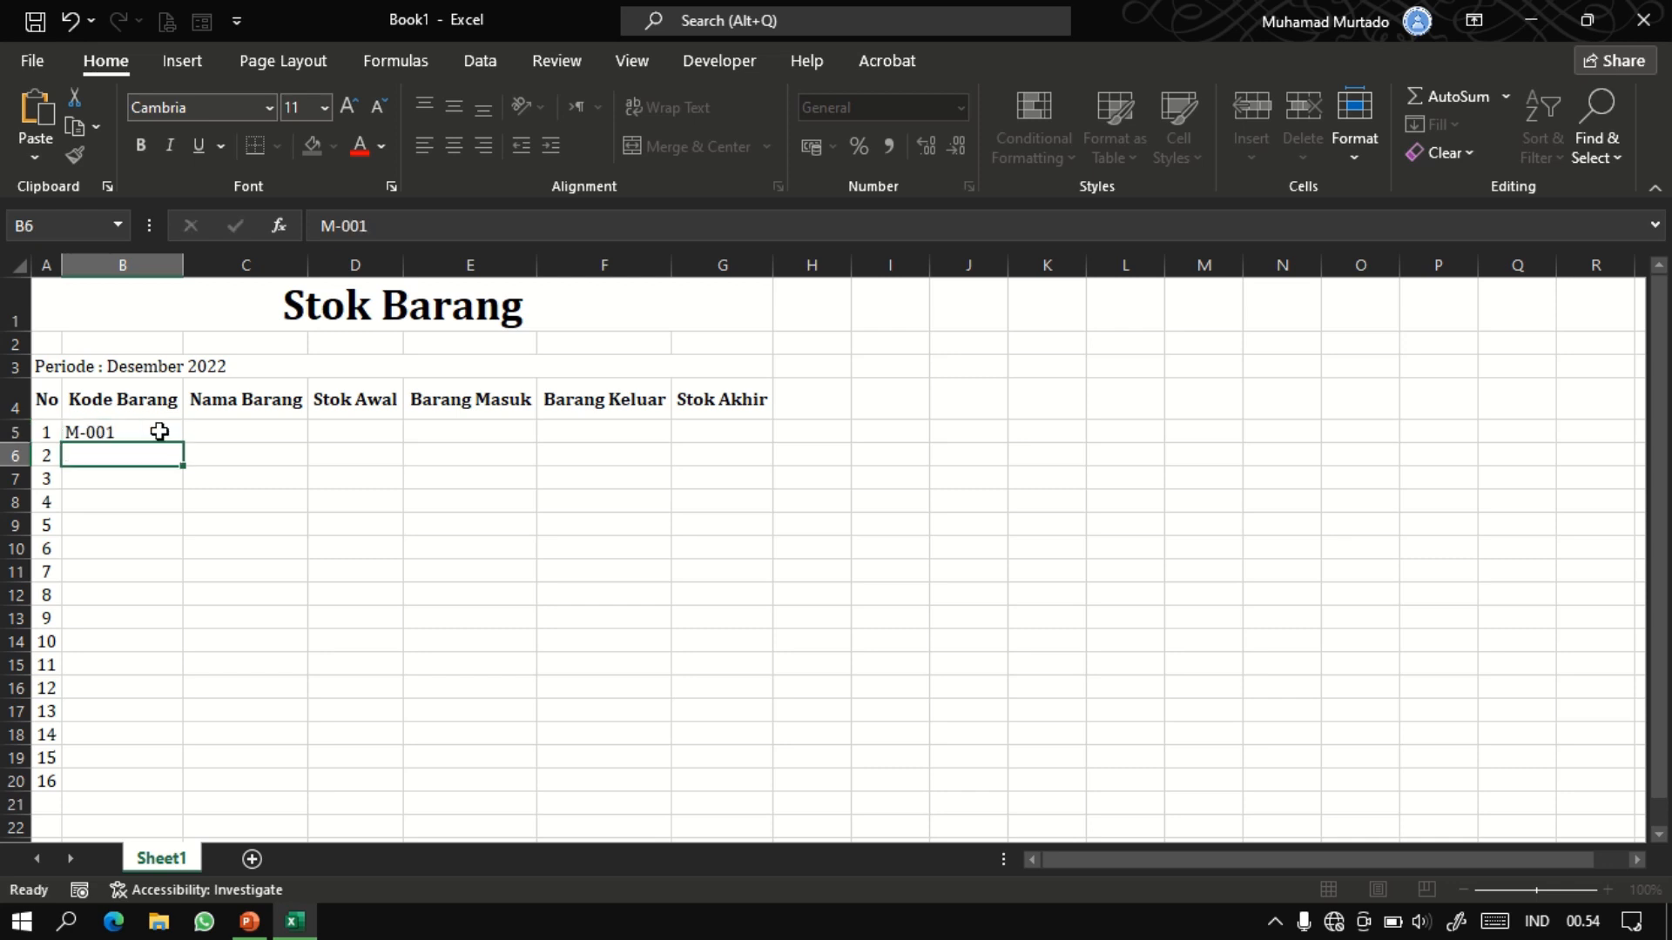
{"action": "type", "text": "M-002"}
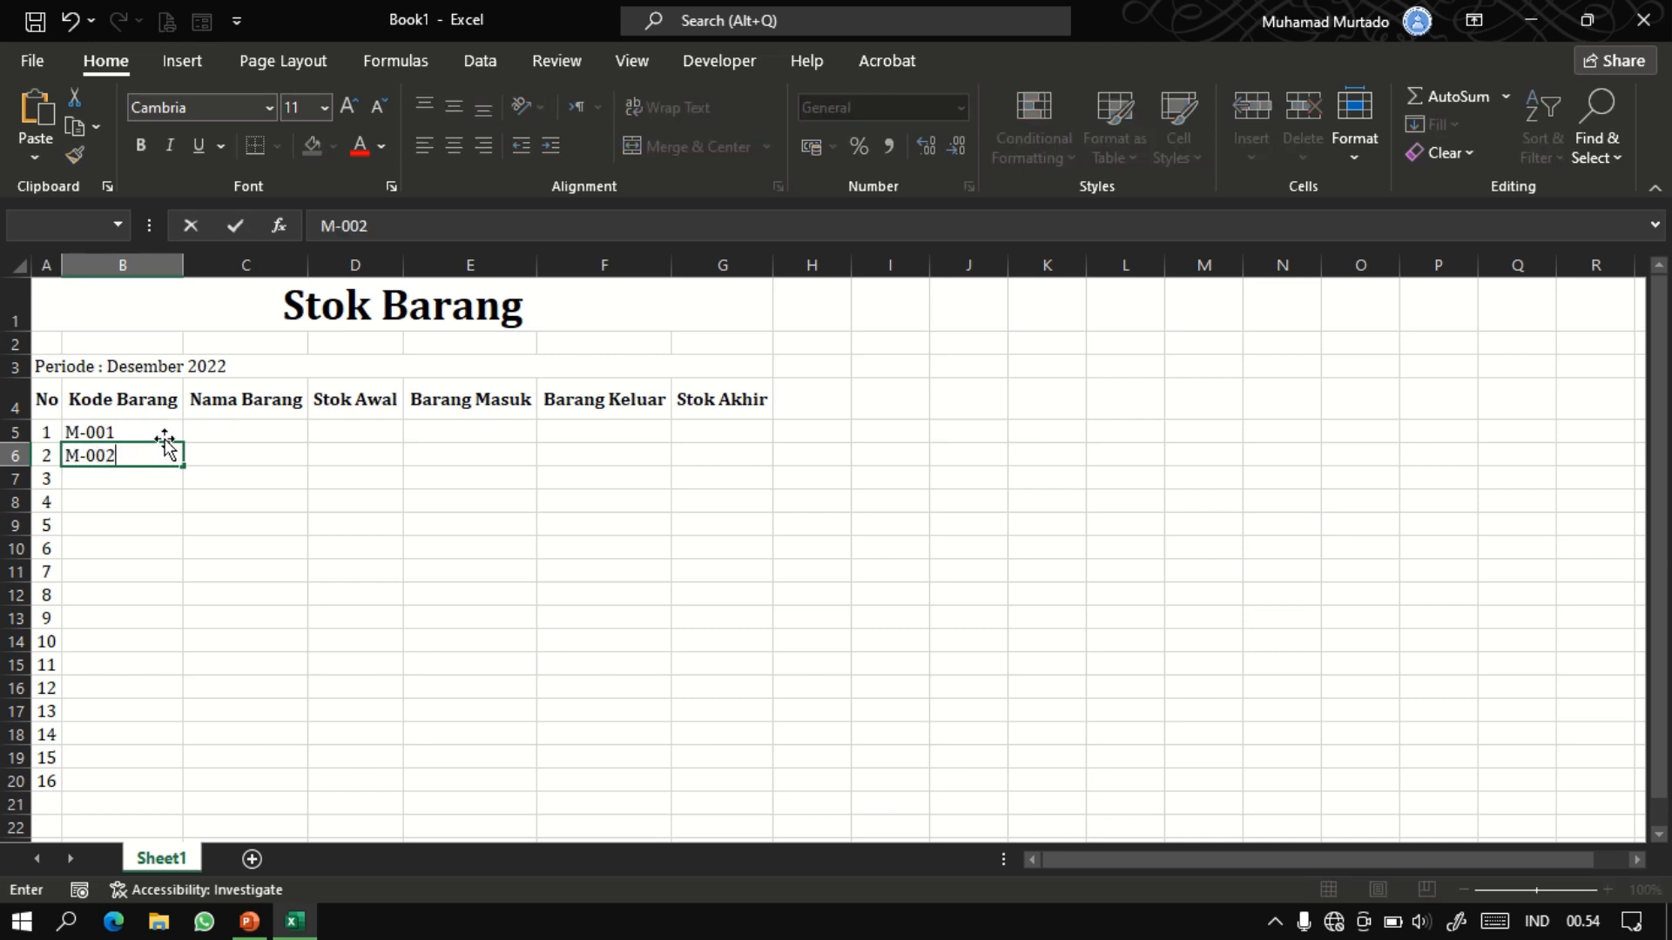
{"action": "left_click", "coordinate": [163, 431]}
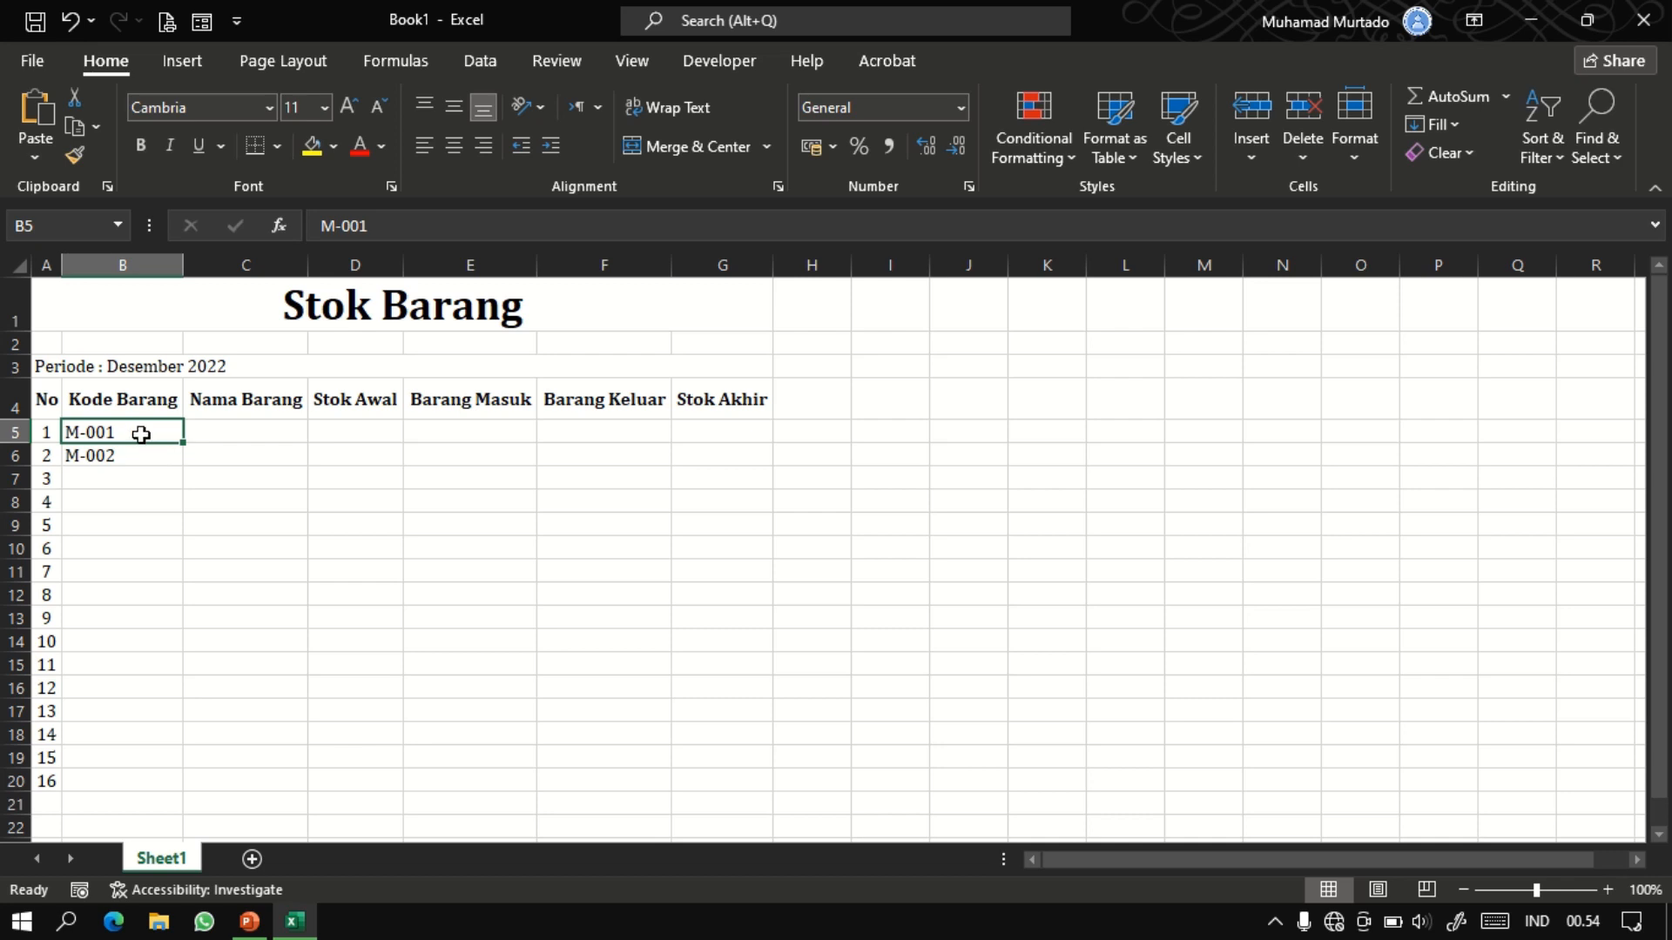
{"action": "left_click_drag", "start_coordinate": [140, 431], "coordinate": [146, 462]}
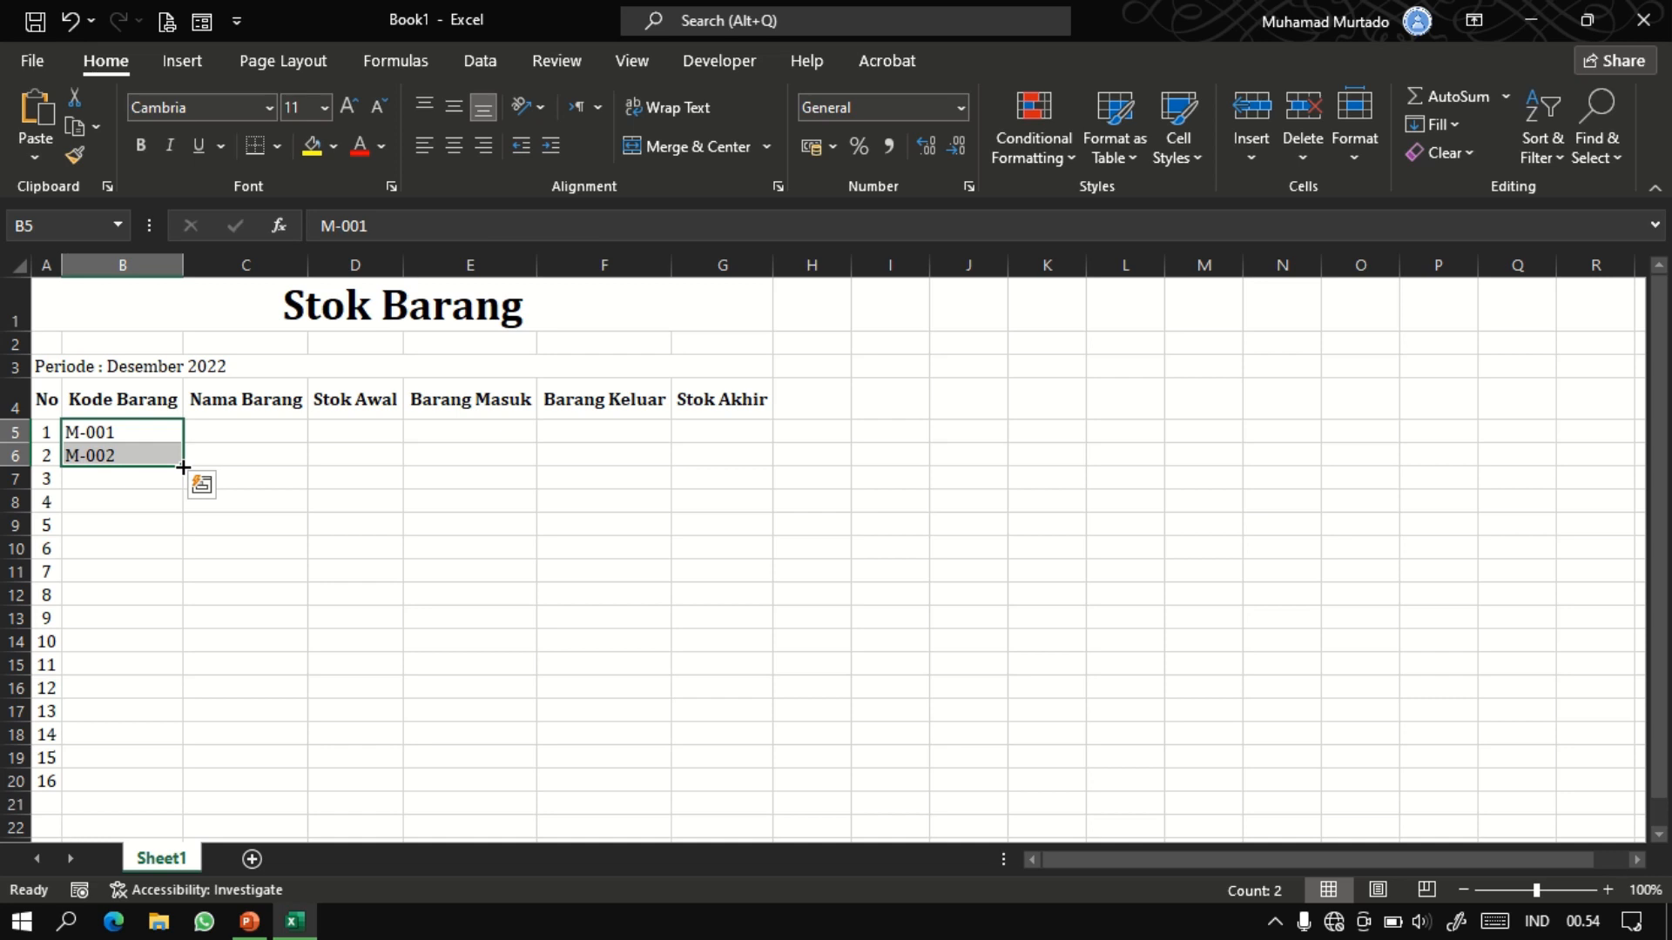
{"action": "left_click_drag", "start_coordinate": [182, 467], "coordinate": [179, 766]}
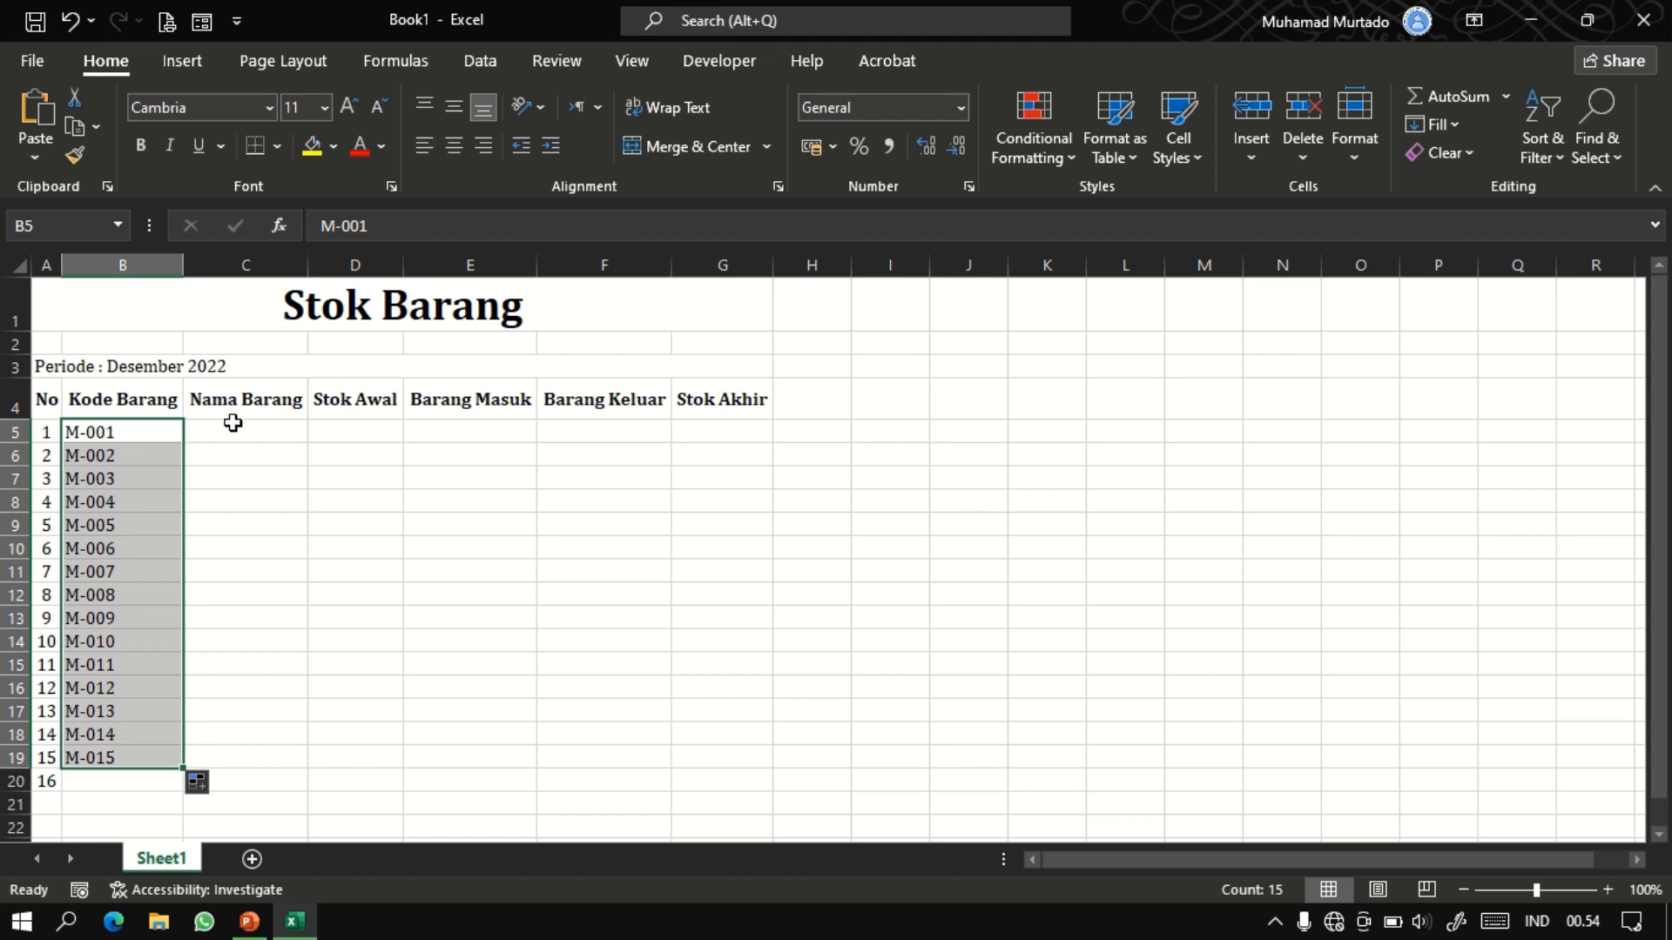
Center the item codes in B5:B19 horizontally.
{"action": "left_click", "coordinate": [234, 428]}
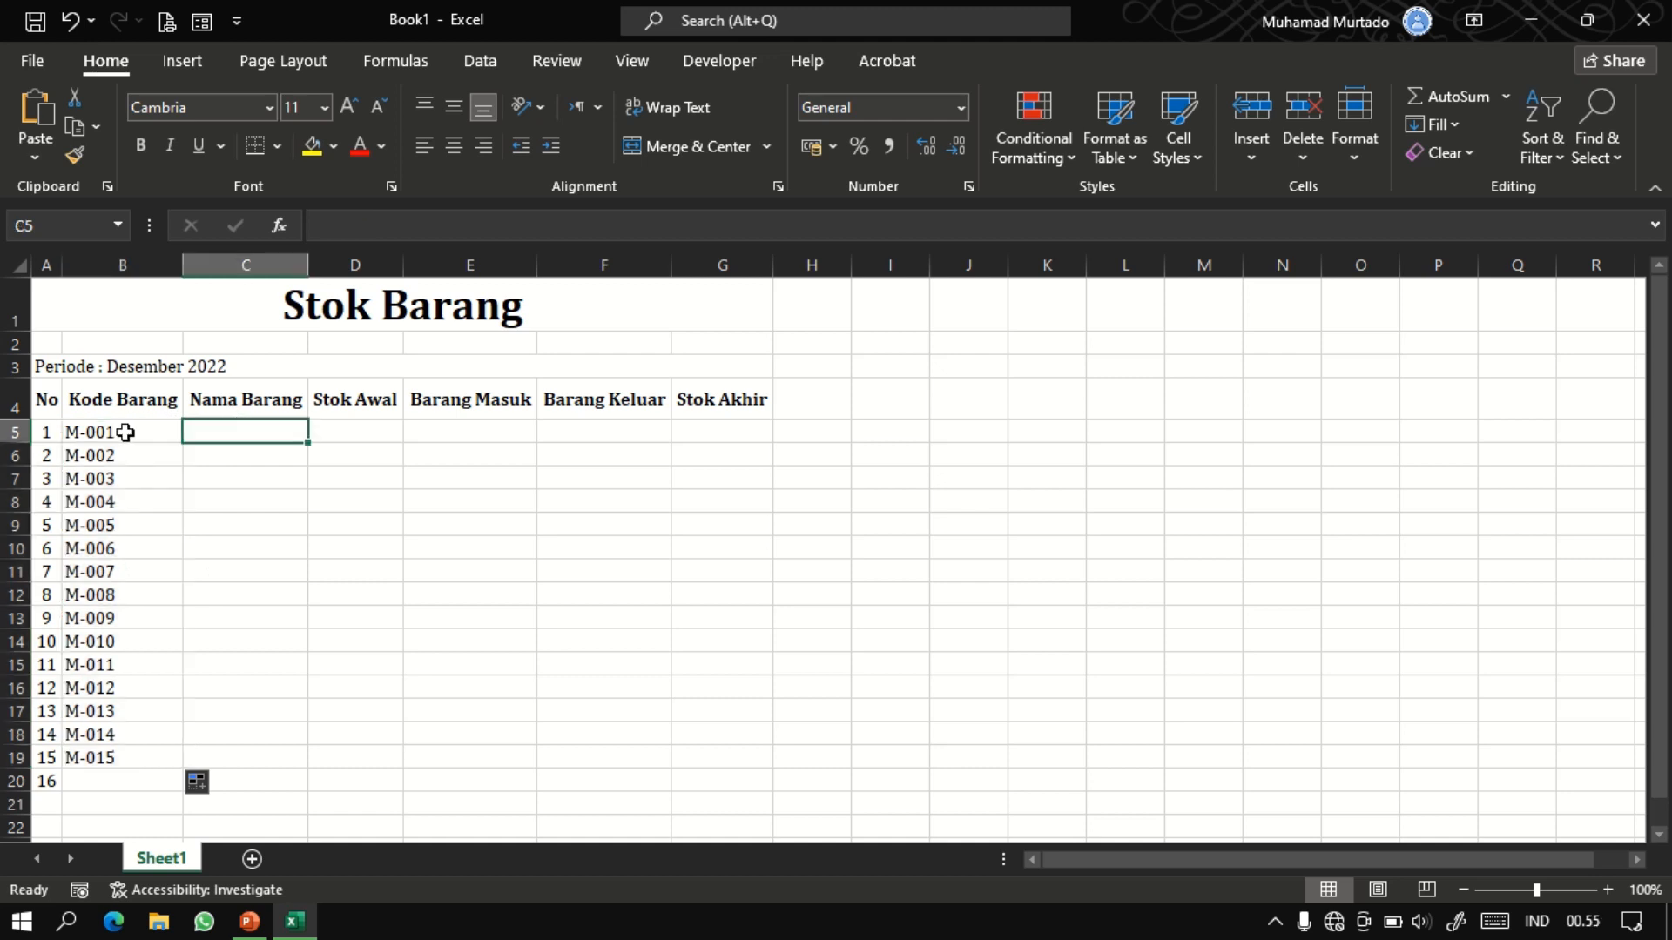
{"action": "left_click_drag", "start_coordinate": [123, 433], "coordinate": [113, 762]}
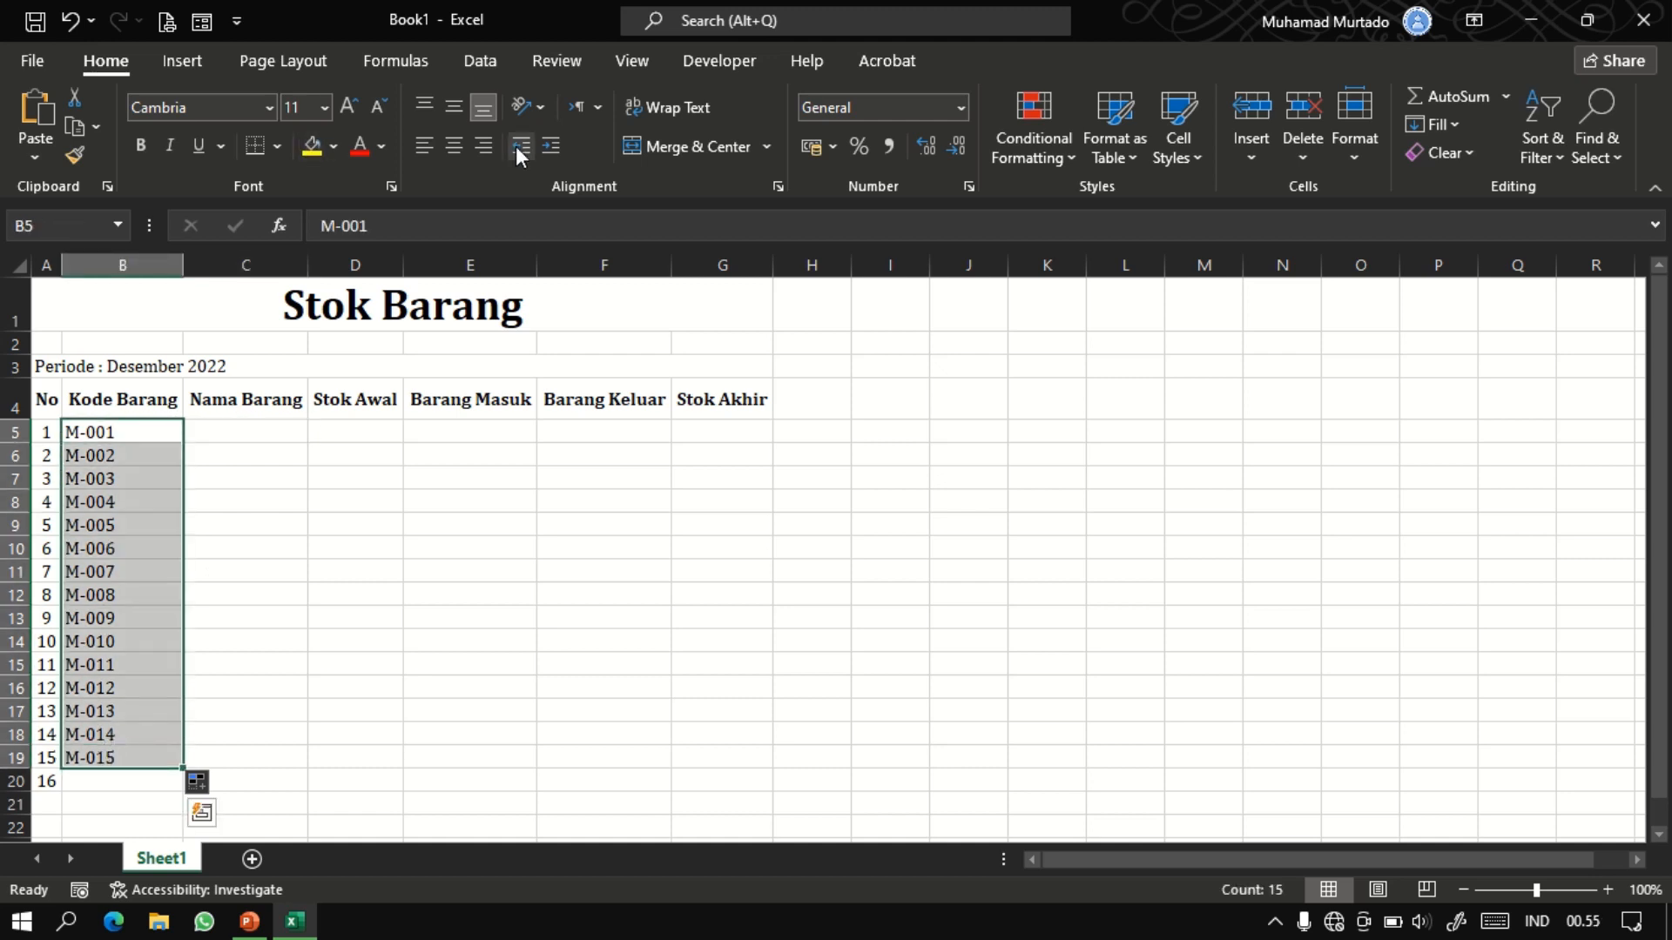
{"action": "left_click", "coordinate": [453, 145]}
{"action": "left_click", "coordinate": [265, 434]}
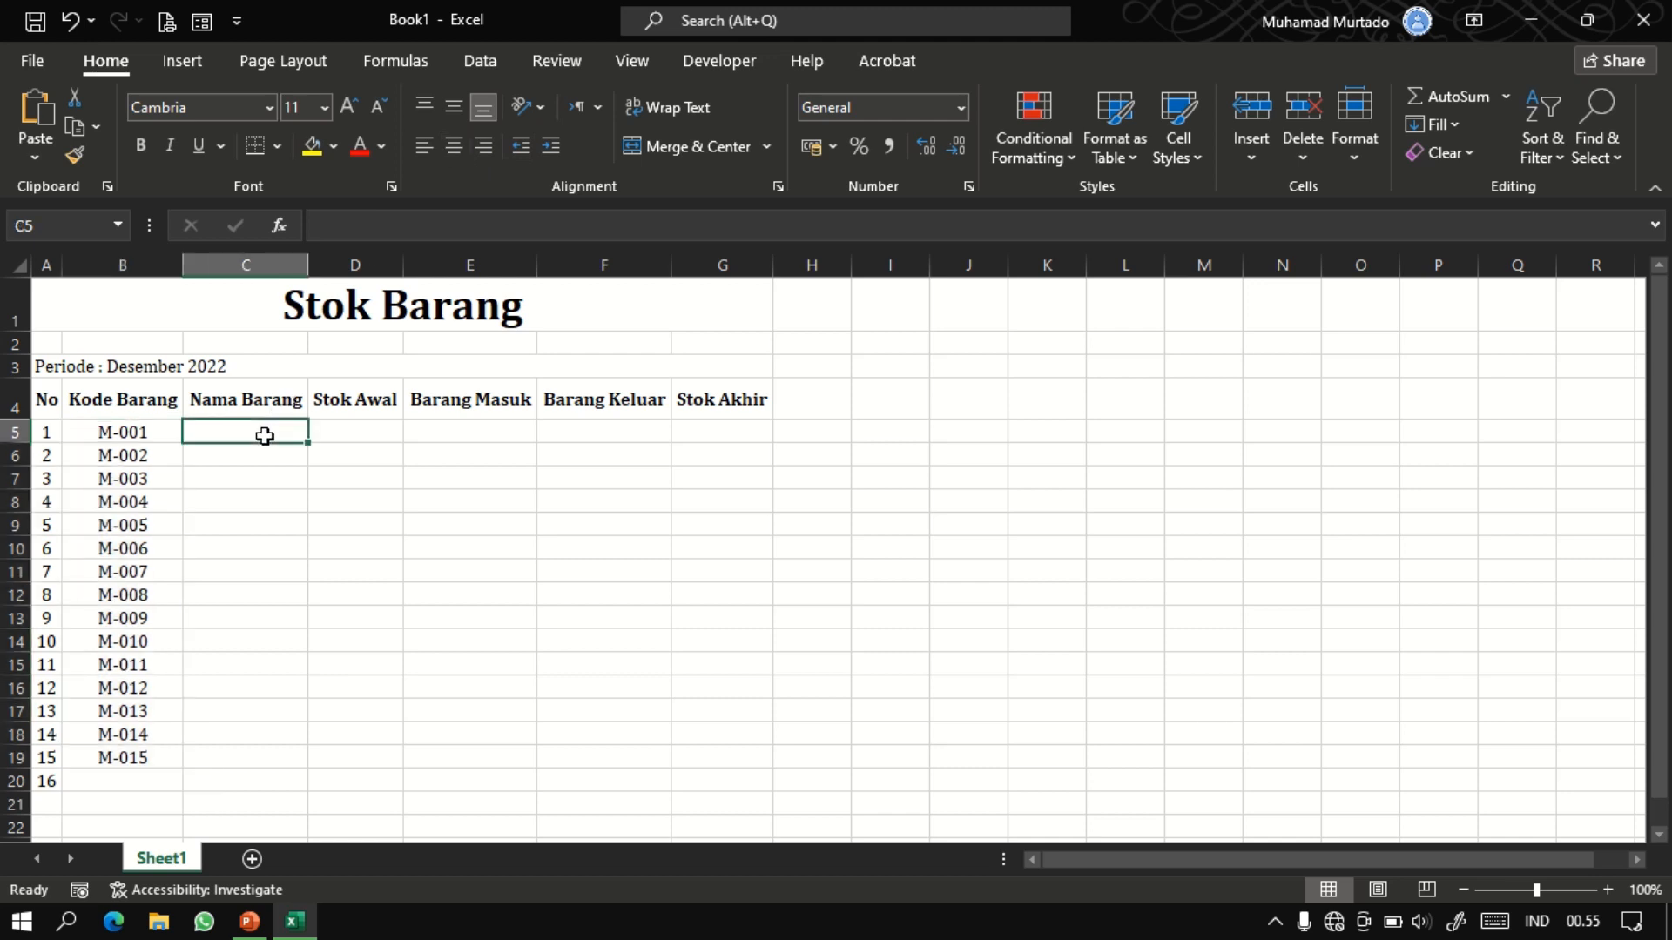
Enter the item names Minyak Sayur, Kopi Kapal Api and Teh Celup under Nama Barang in C5:C7.
{"action": "type", "text": "Min"}
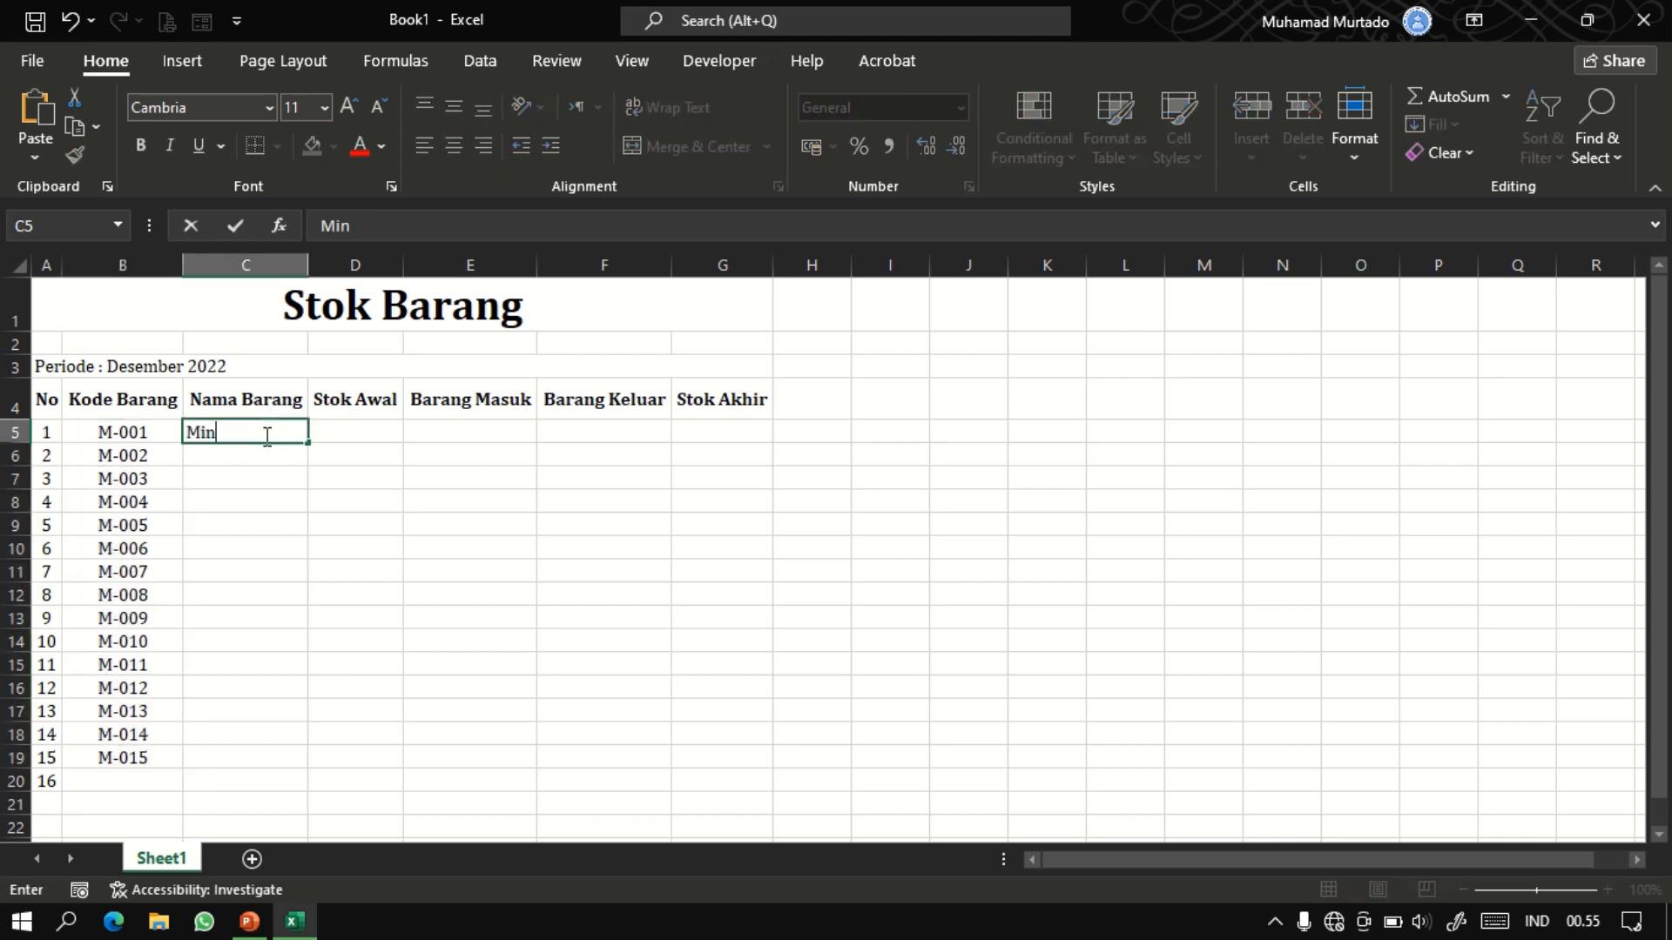
{"action": "type", "text": "yak Sayur"}
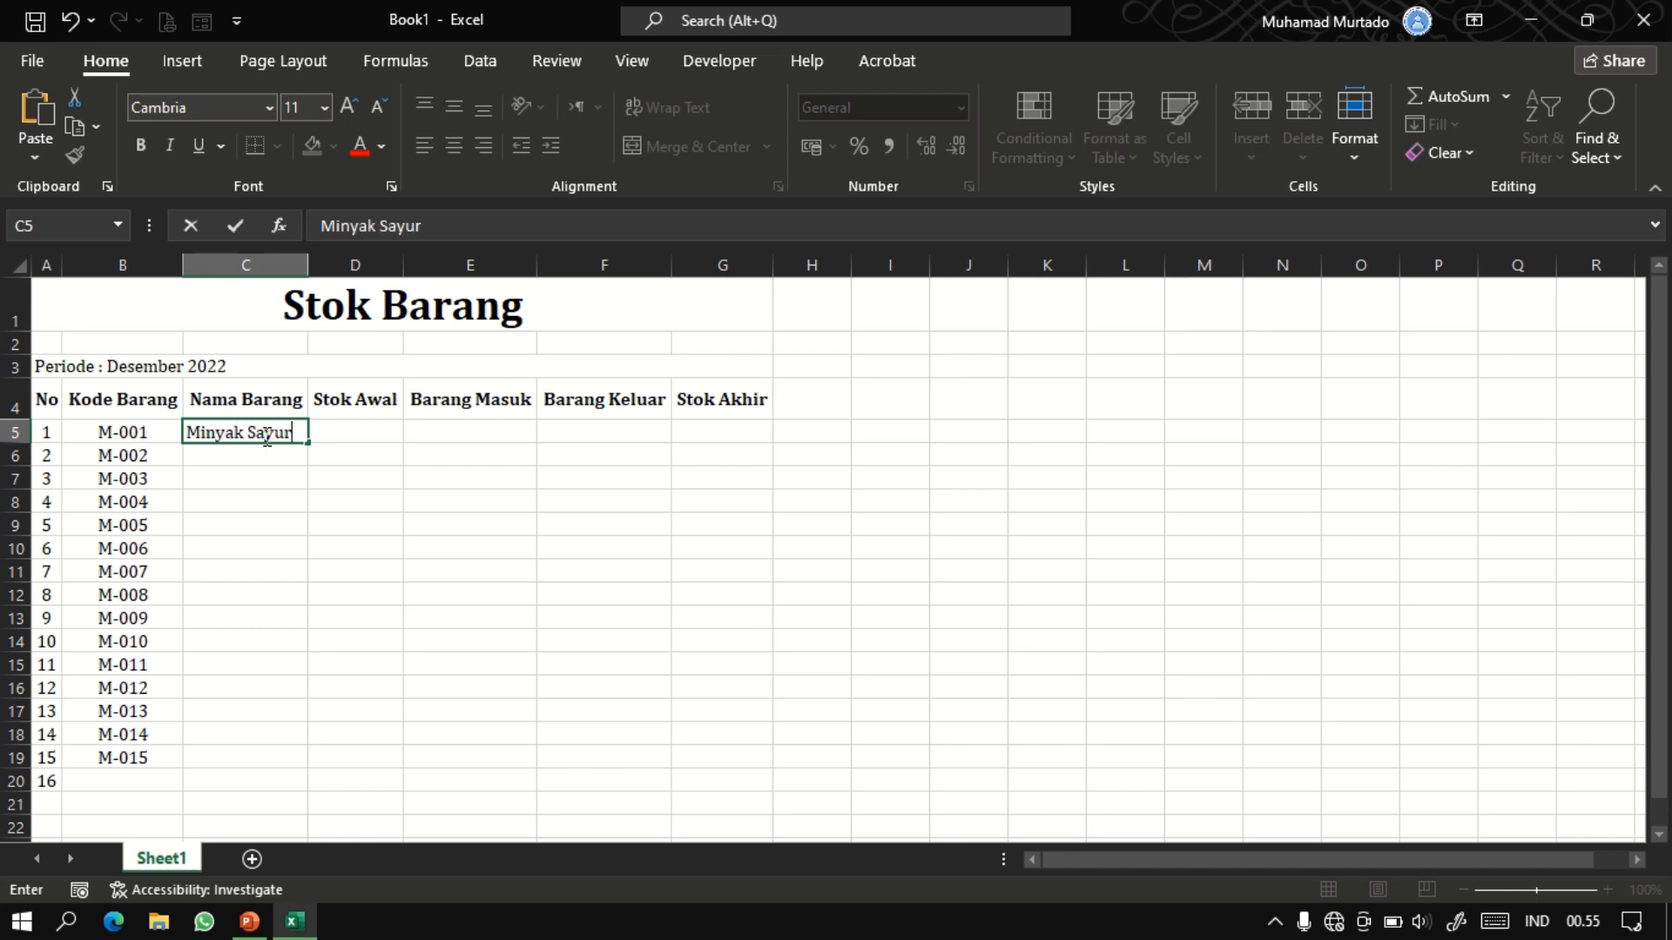
{"action": "key", "text": "Return"}
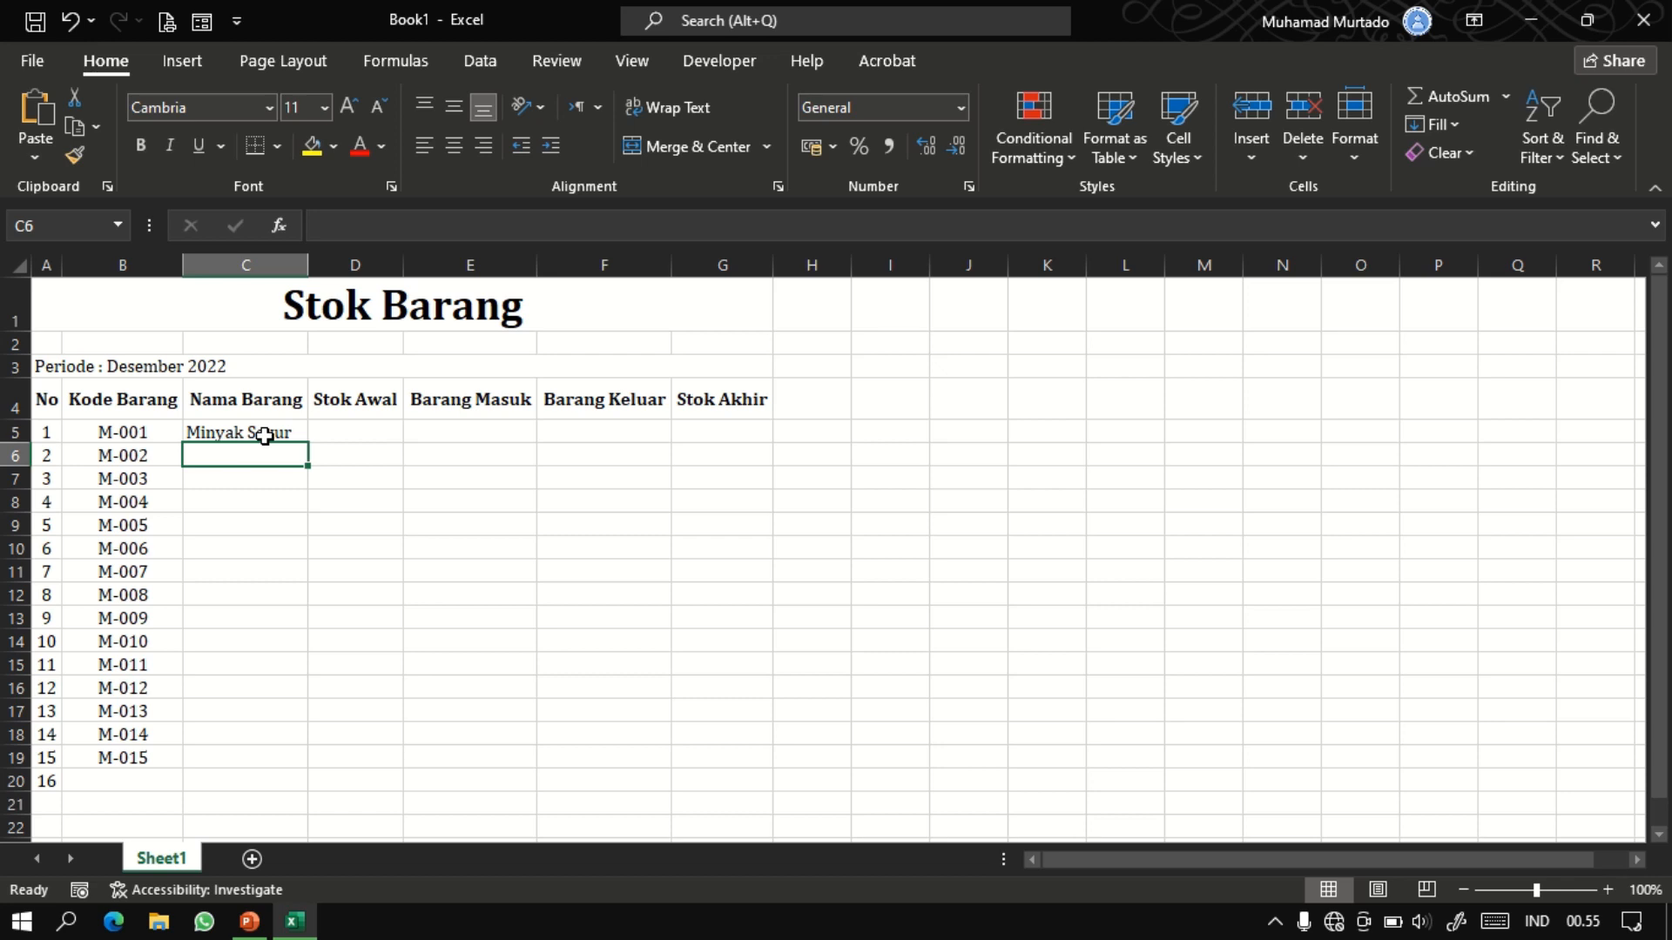
{"action": "type", "text": "Kop"}
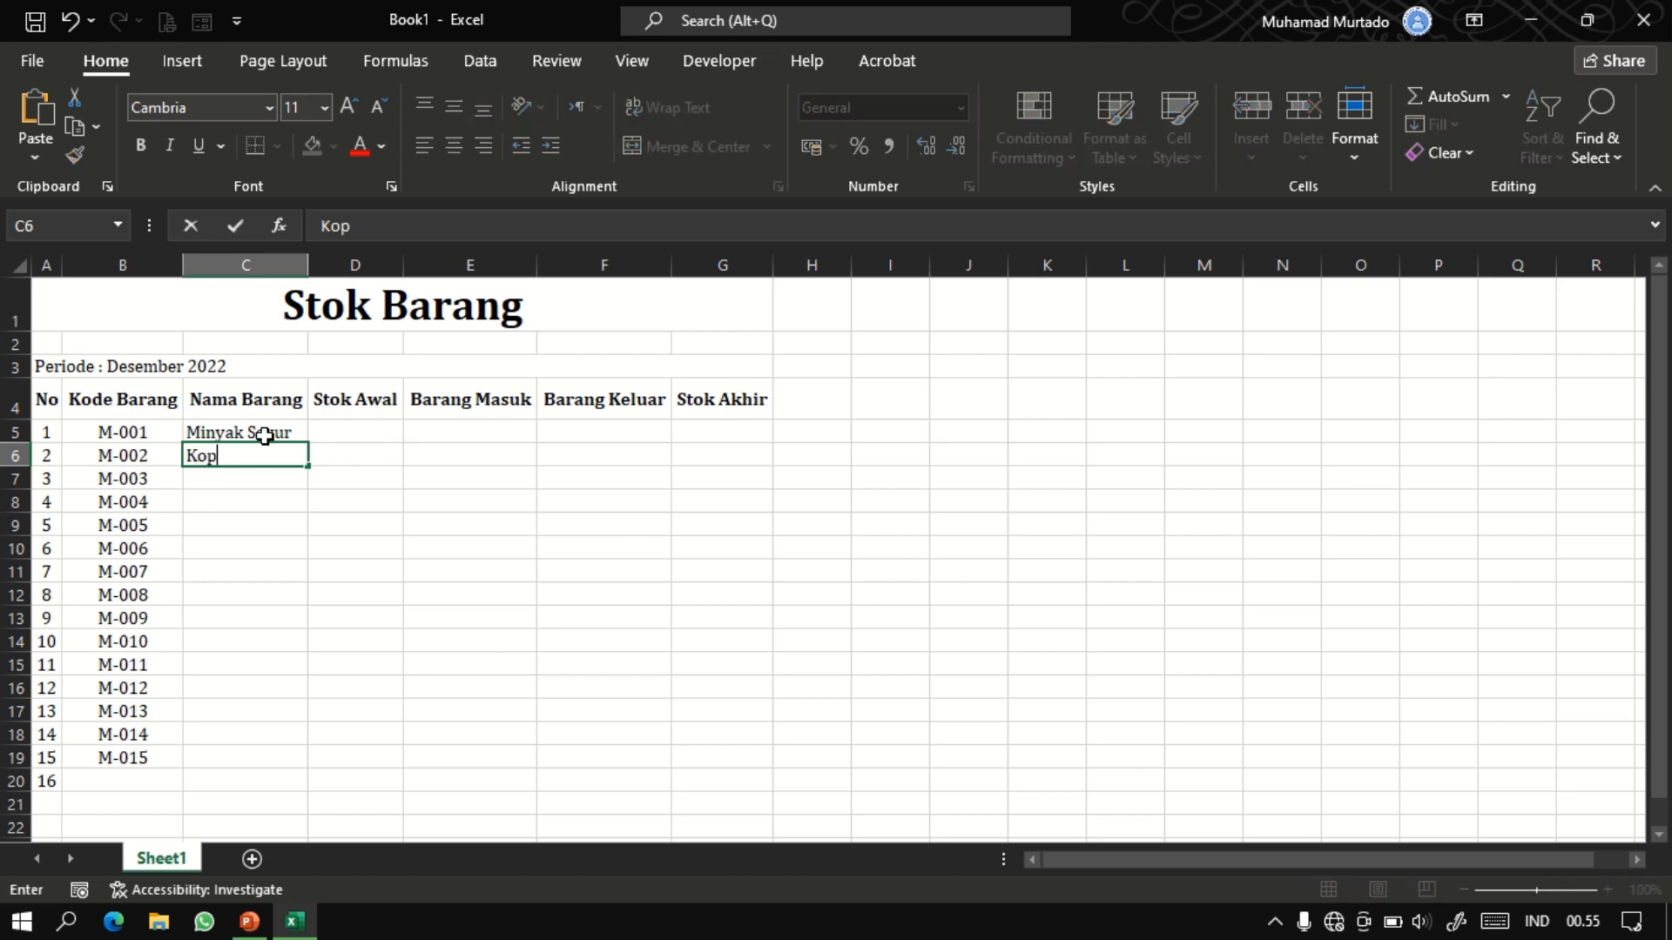
{"action": "type", "text": "i Kapal Api"}
{"action": "key", "text": "Return"}
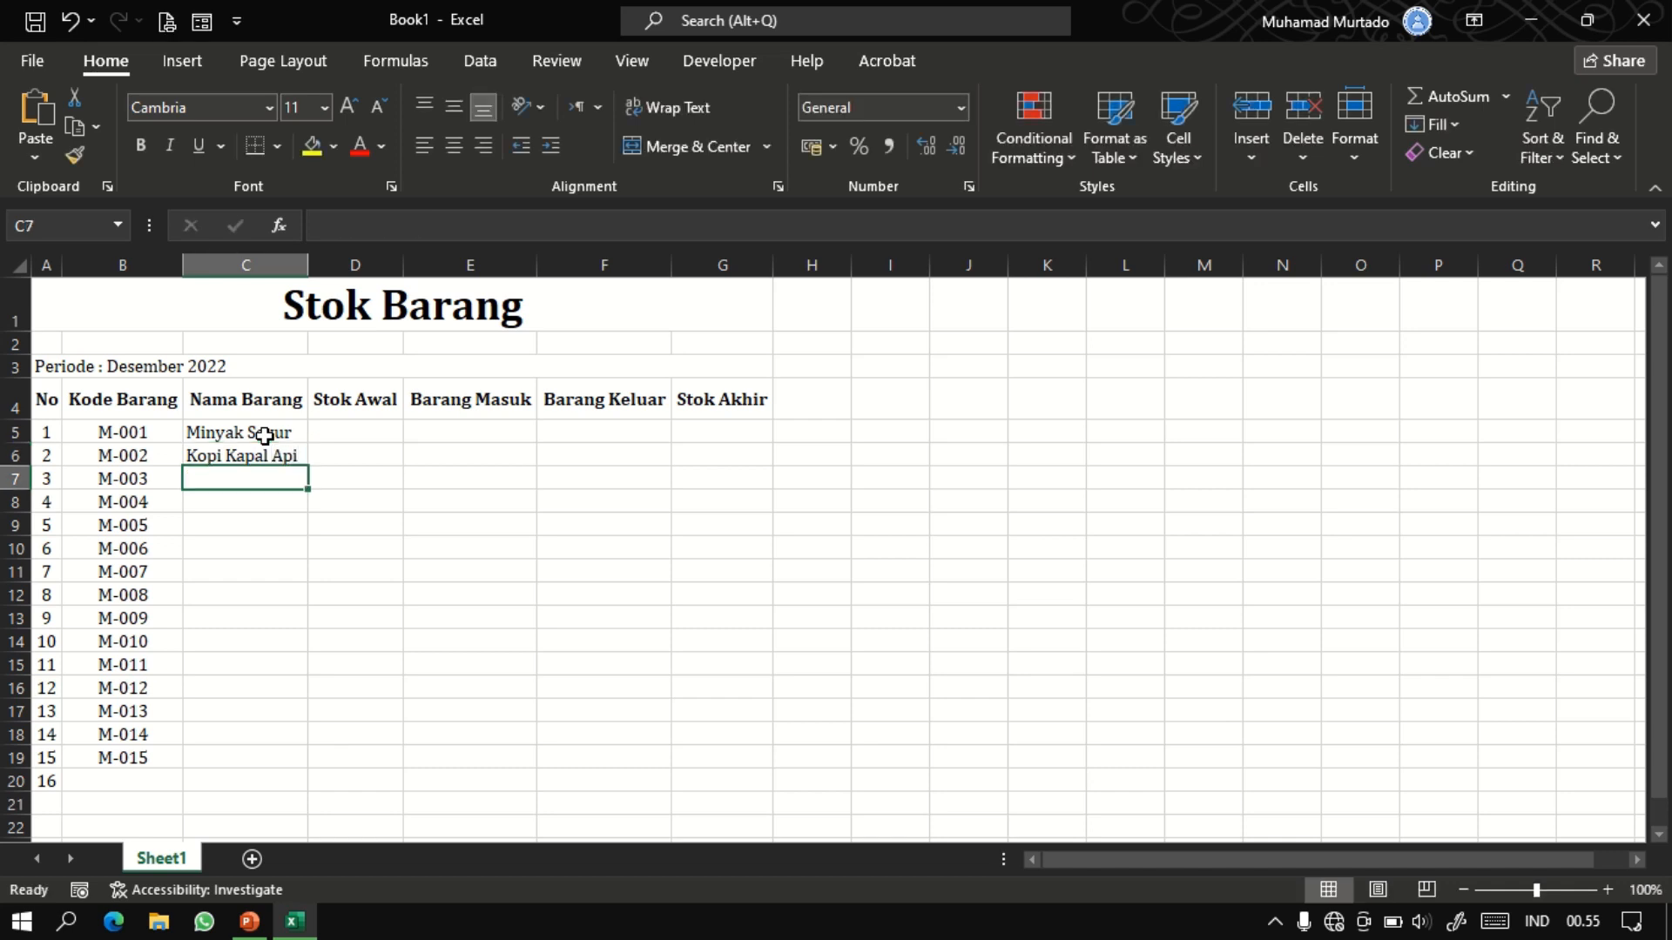
{"action": "type", "text": "Teh Cel"}
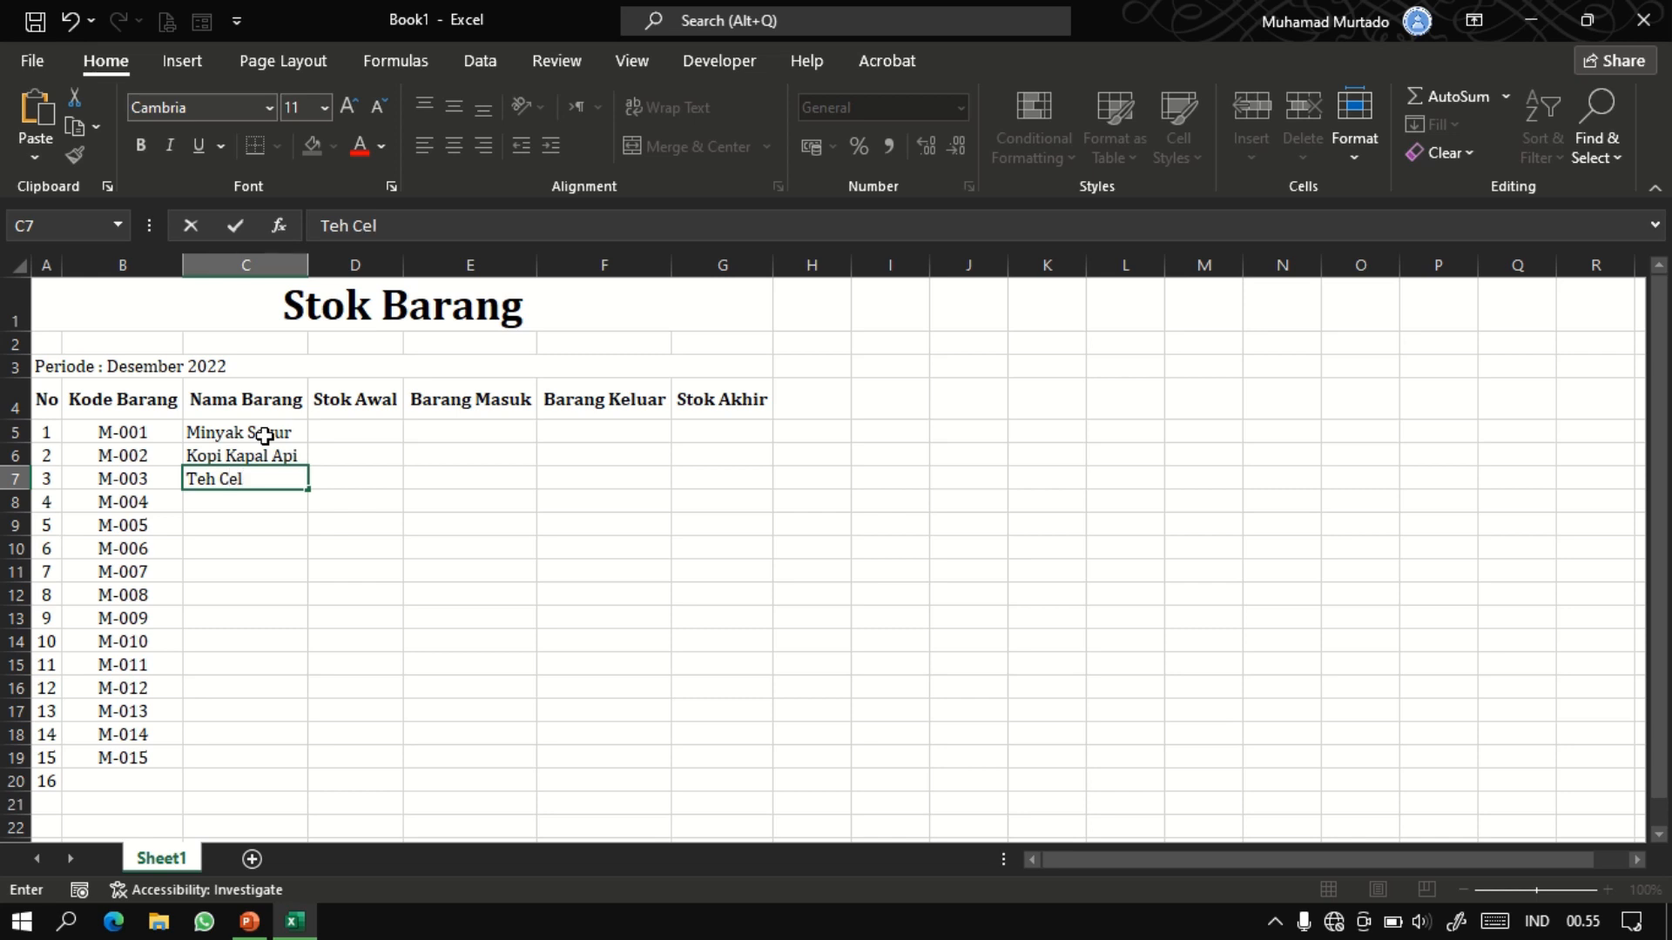
{"action": "type", "text": "up"}
{"action": "key", "text": "Return"}
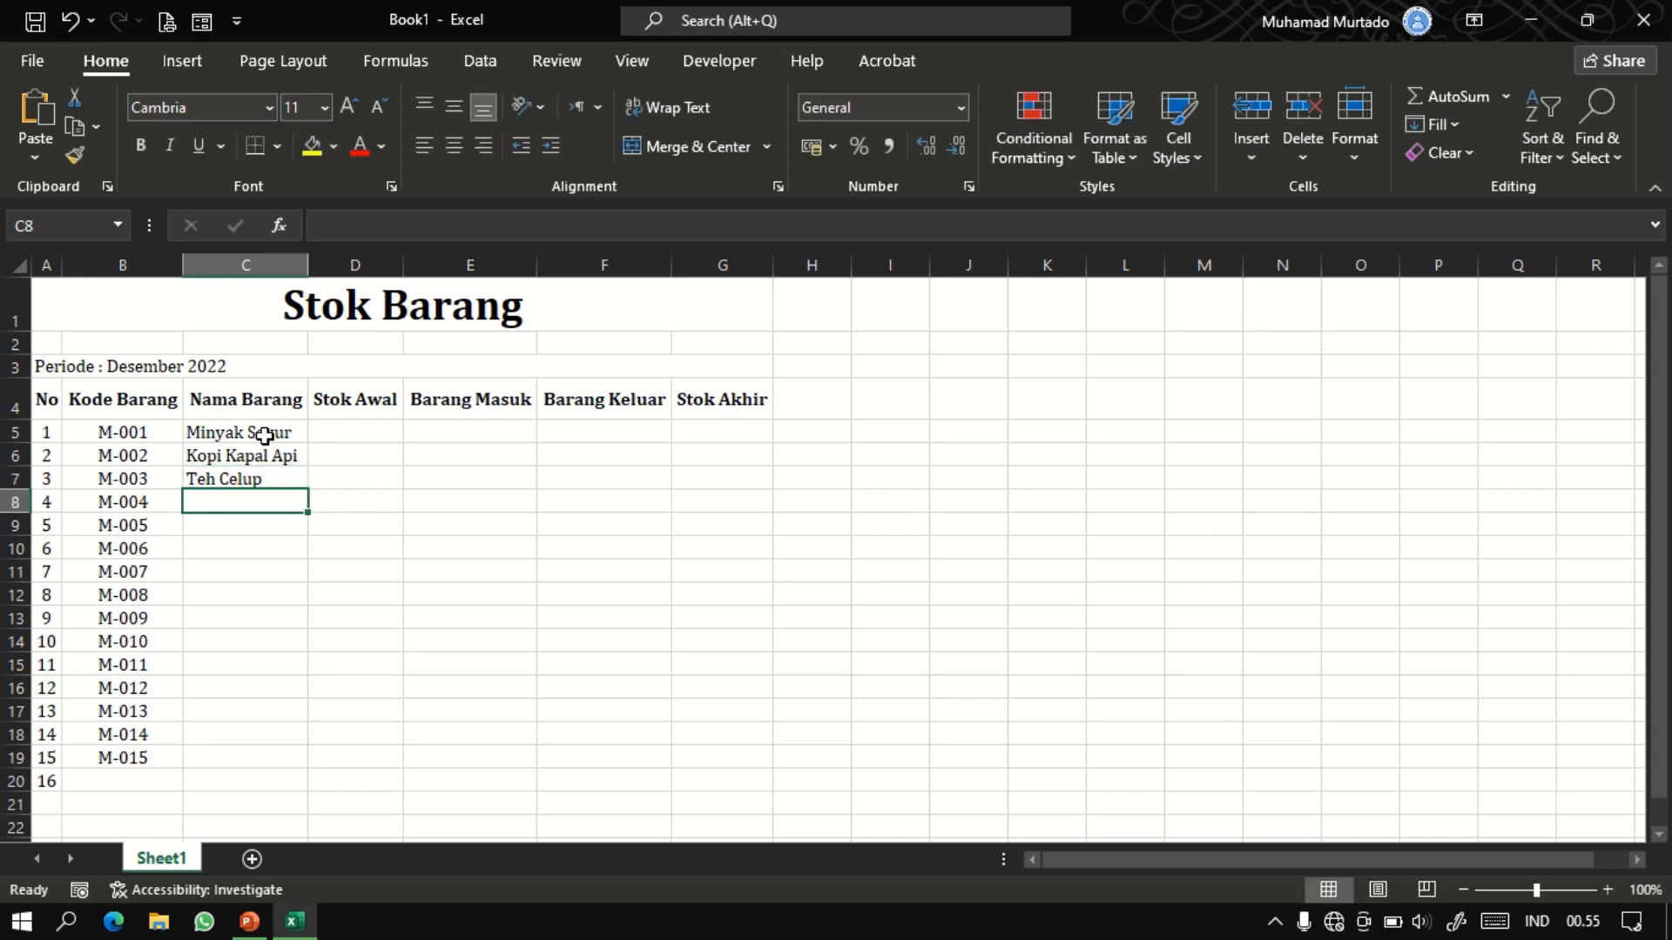
Enter the item names Roti Tawar, Pepsodent and Sikat Gigi for codes M-004 to M-006 in C8:C10.
{"action": "type", "text": "Roti "}
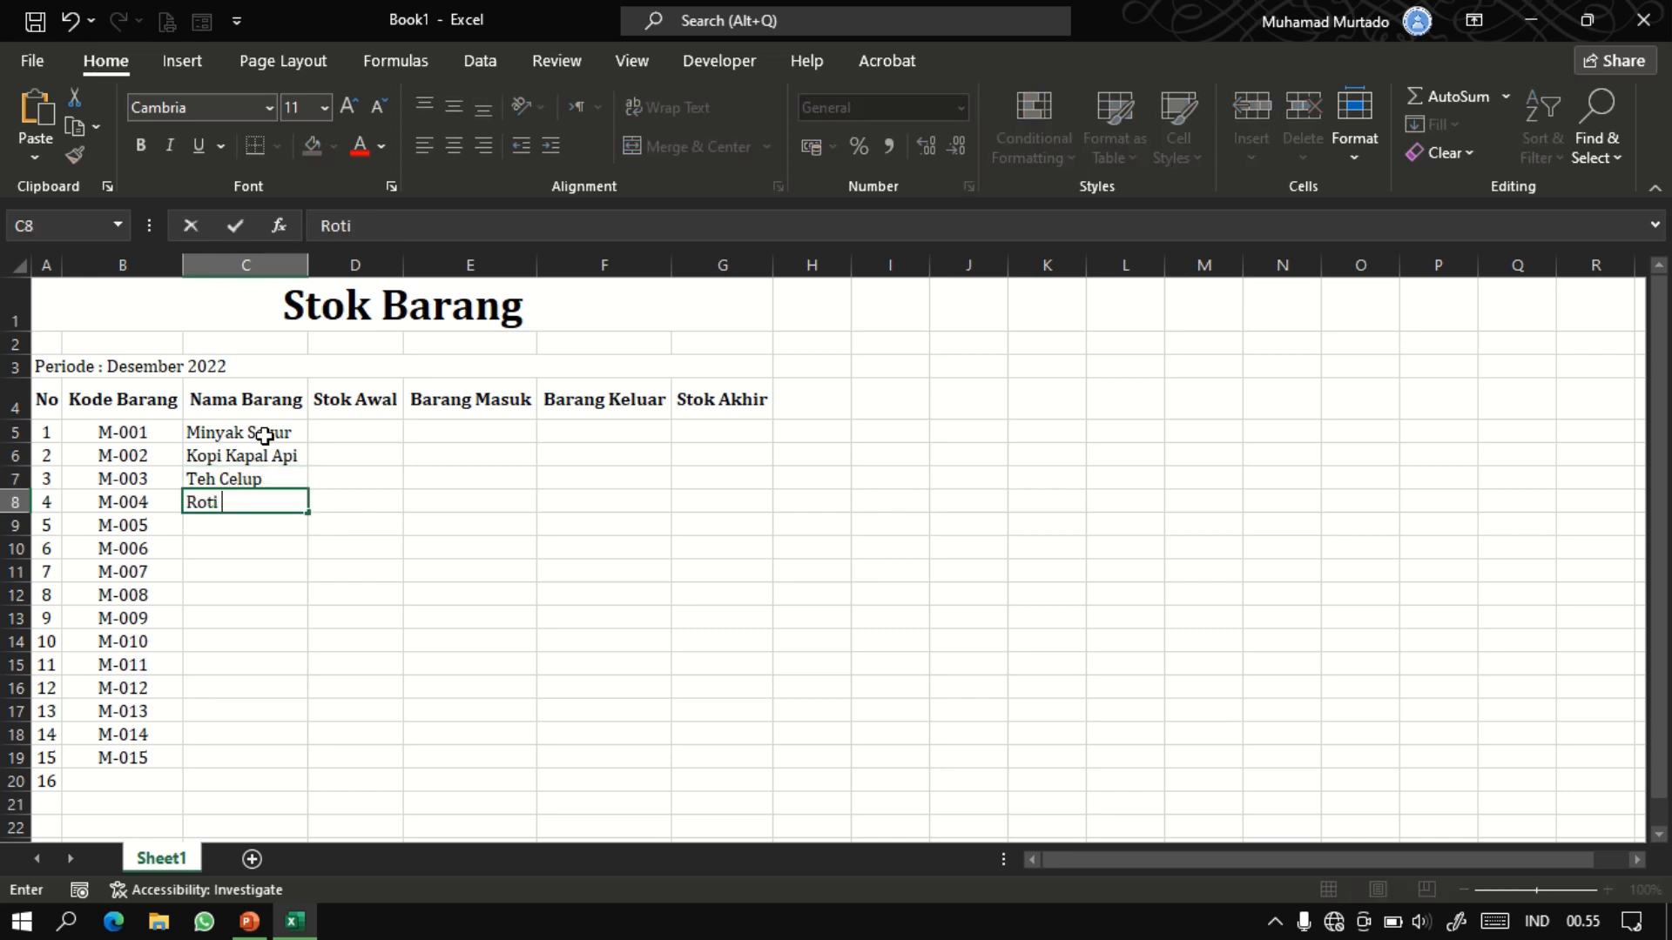
{"action": "type", "text": "Tawar"}
{"action": "key", "text": "Return"}
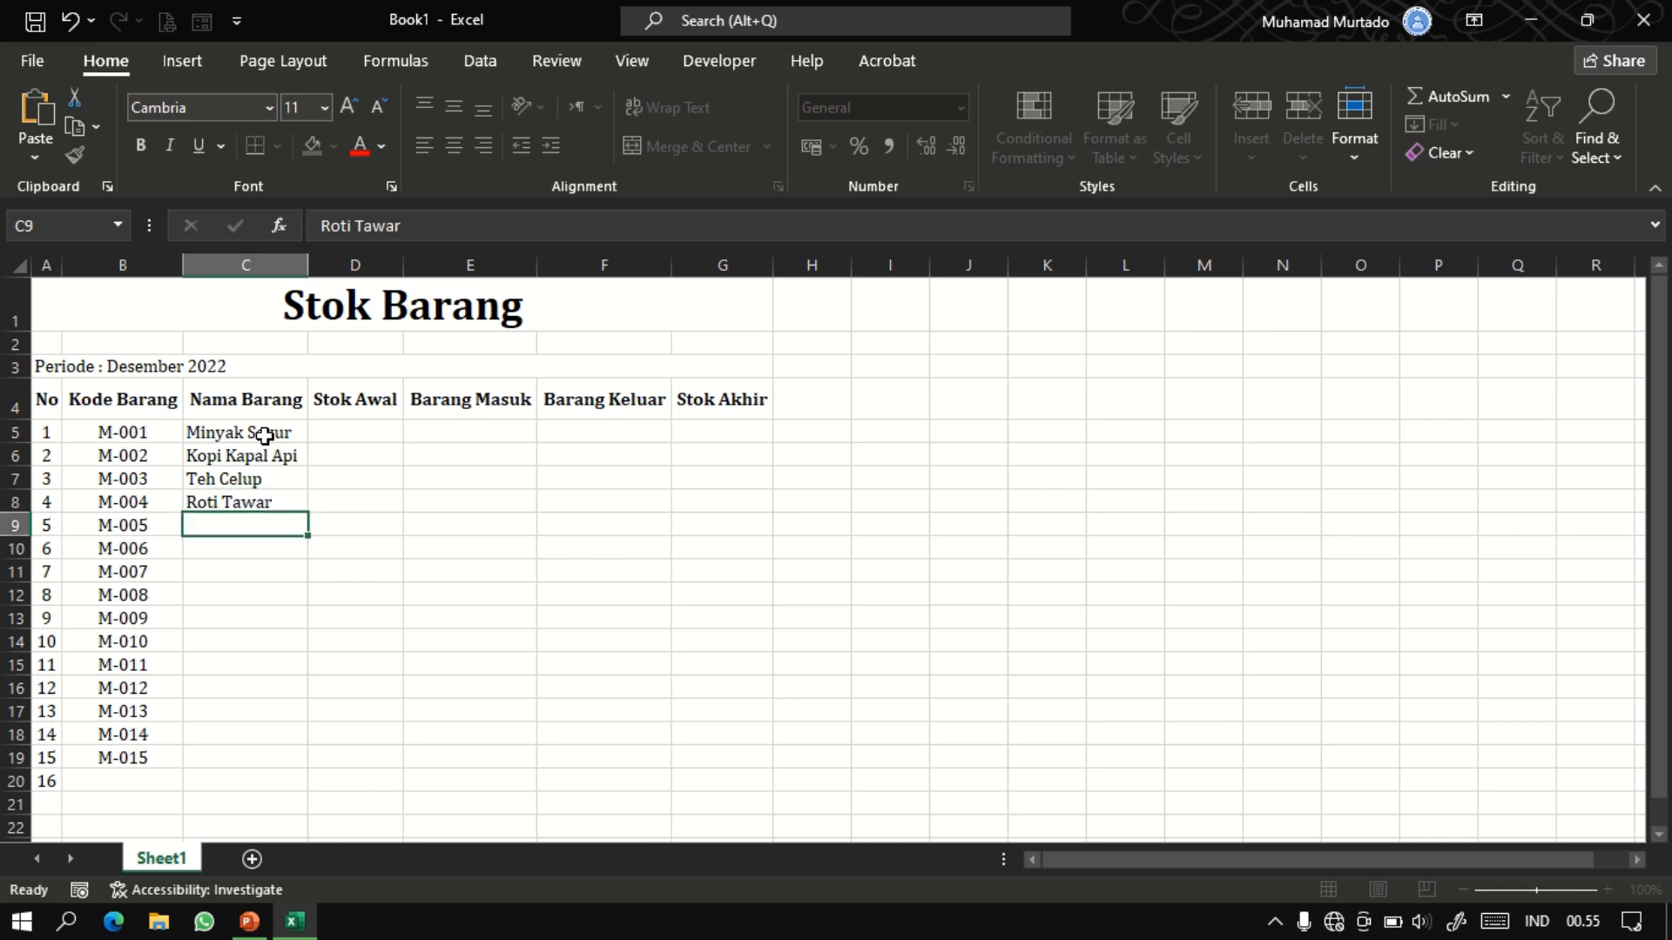
{"action": "type", "text": "Pepso"}
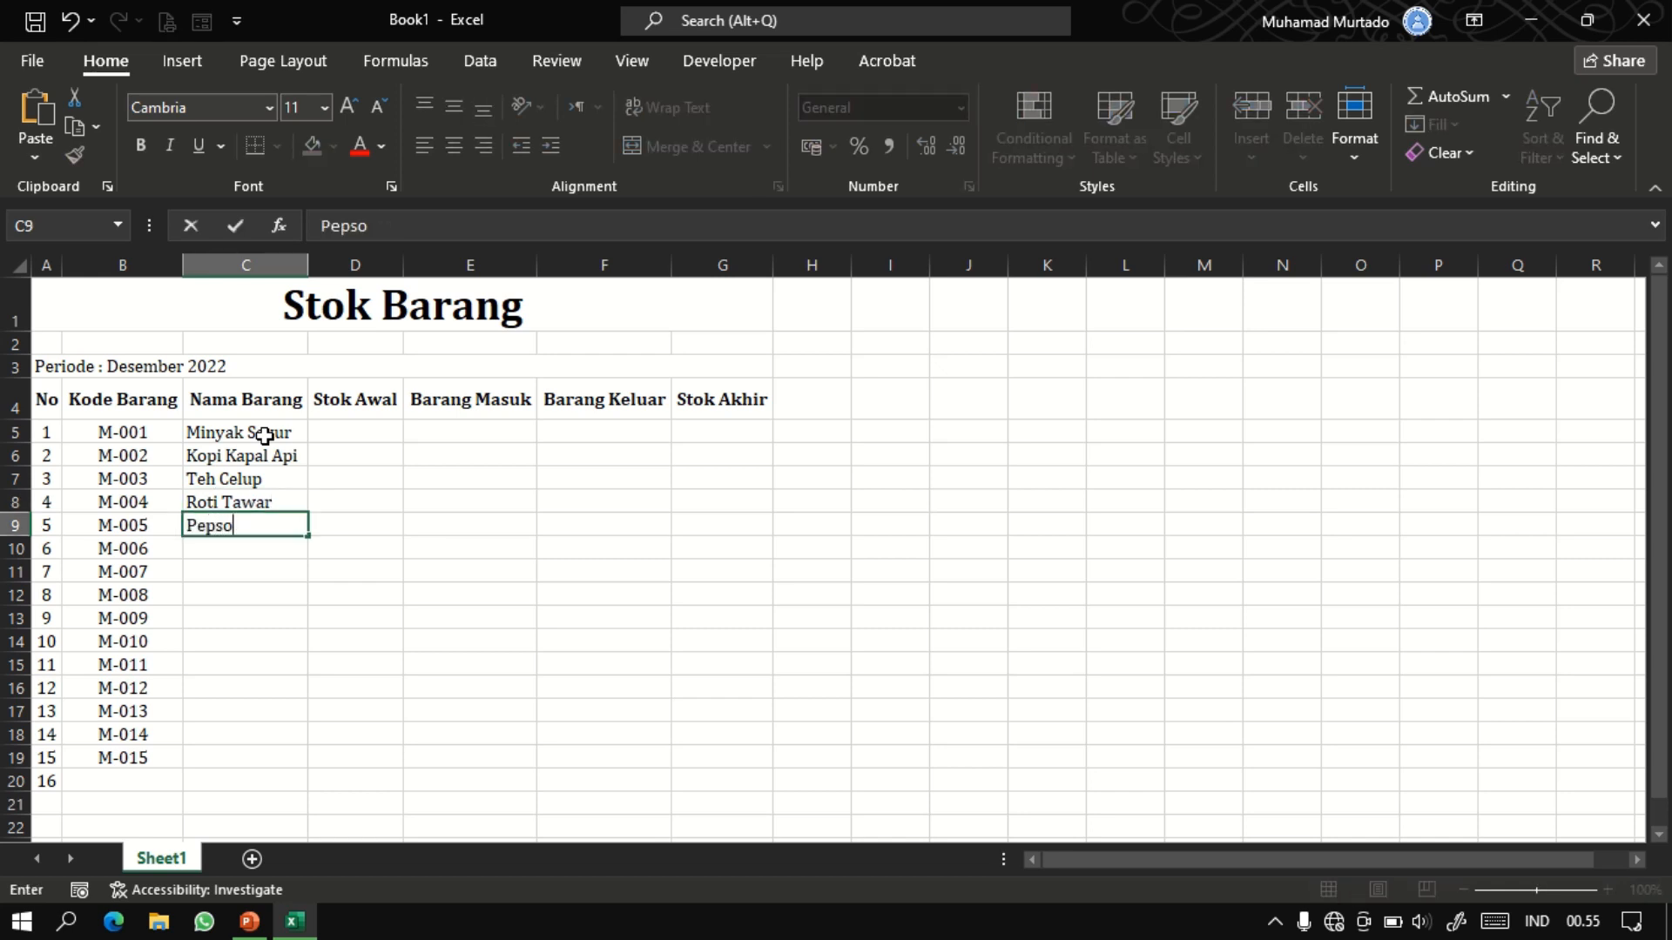
{"action": "type", "text": "dent"}
{"action": "key", "text": "Return"}
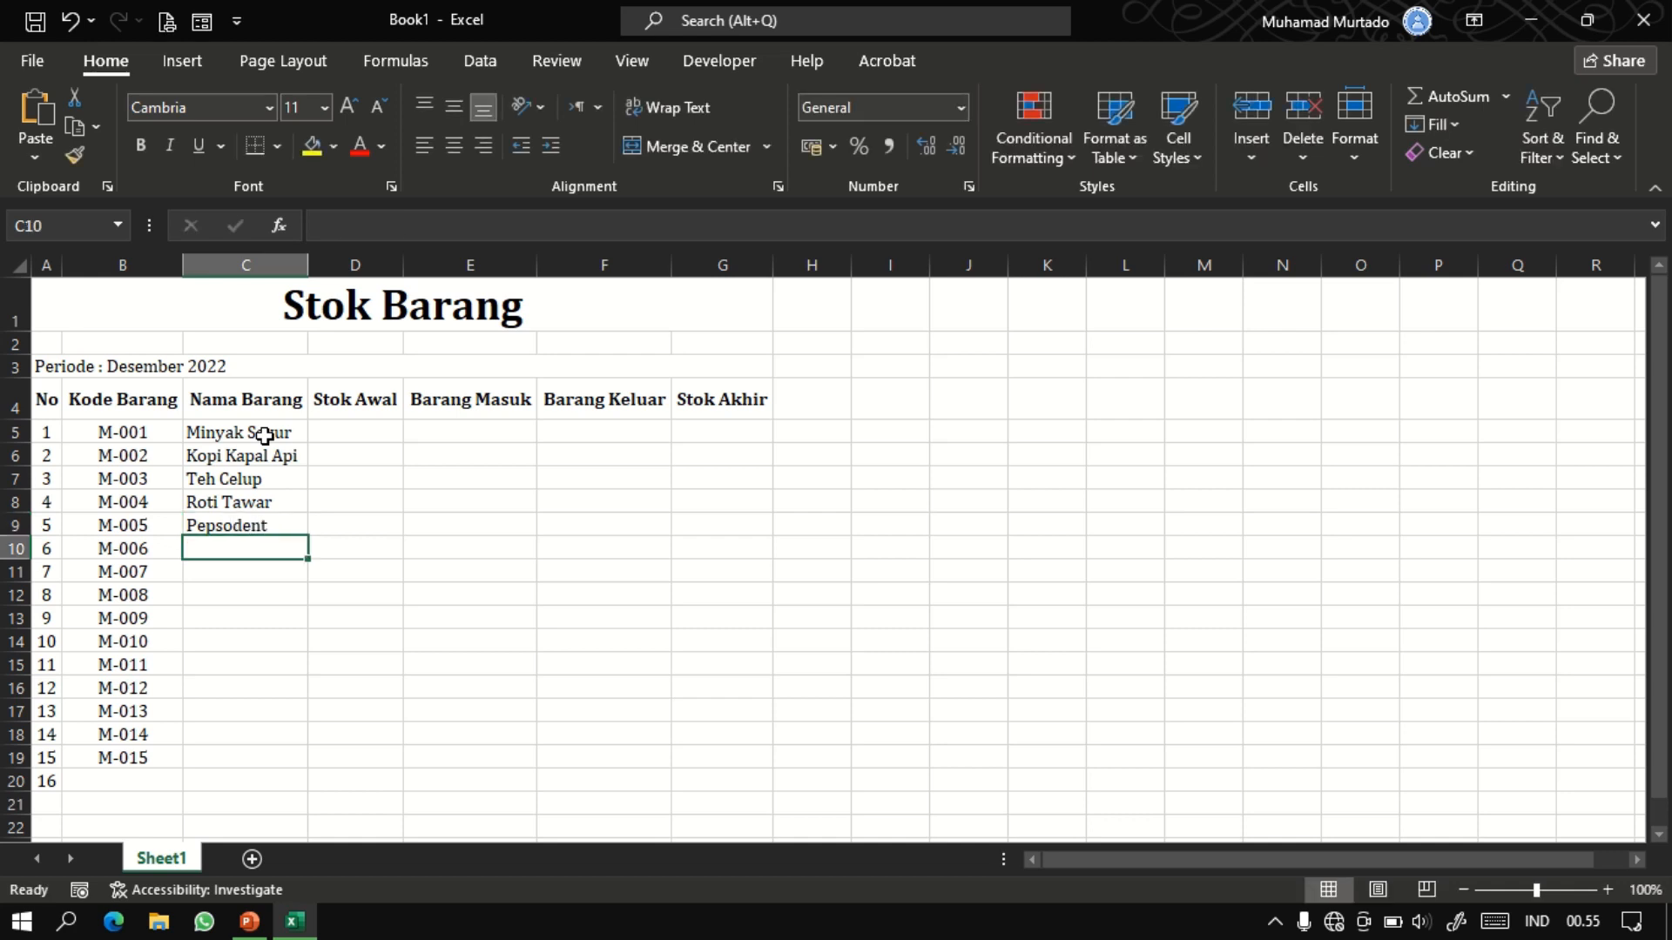
{"action": "type", "text": "S"}
{"action": "type", "text": "g"}
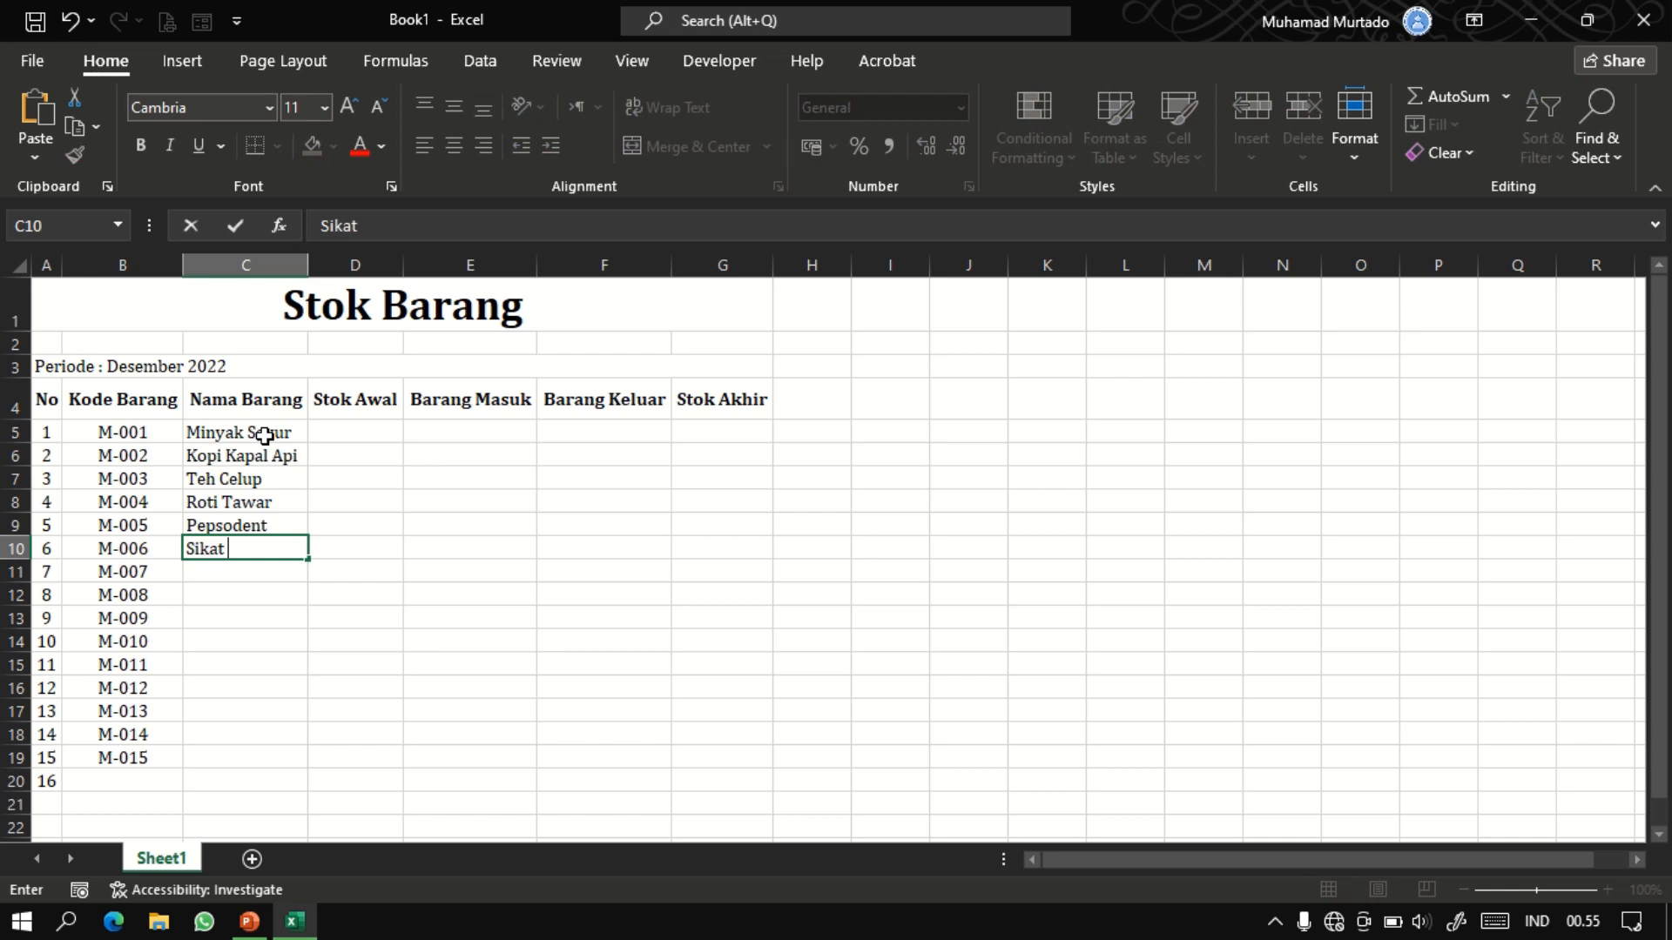
{"action": "key", "text": "BackSpace"}
{"action": "type", "text": "Gigi"}
{"action": "key", "text": "Return"}
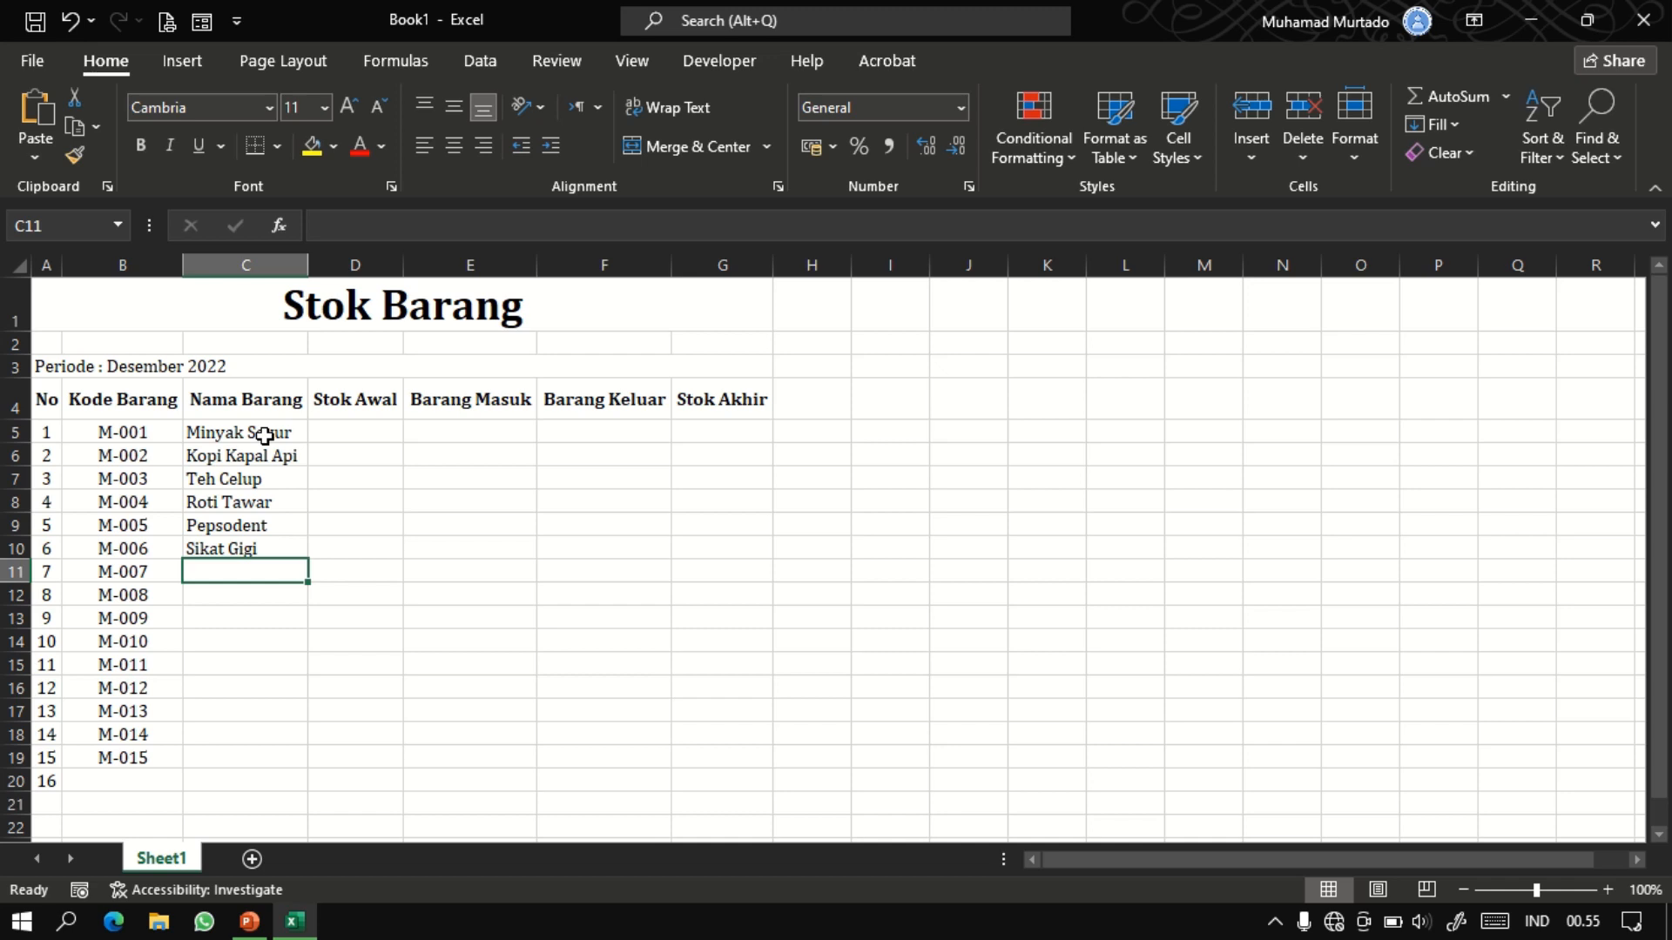
Enter the item names Rinso Cair, Molto and Teh Gelas for codes M-007 to M-009 in C11:C13.
{"action": "type", "text": "Rinso "}
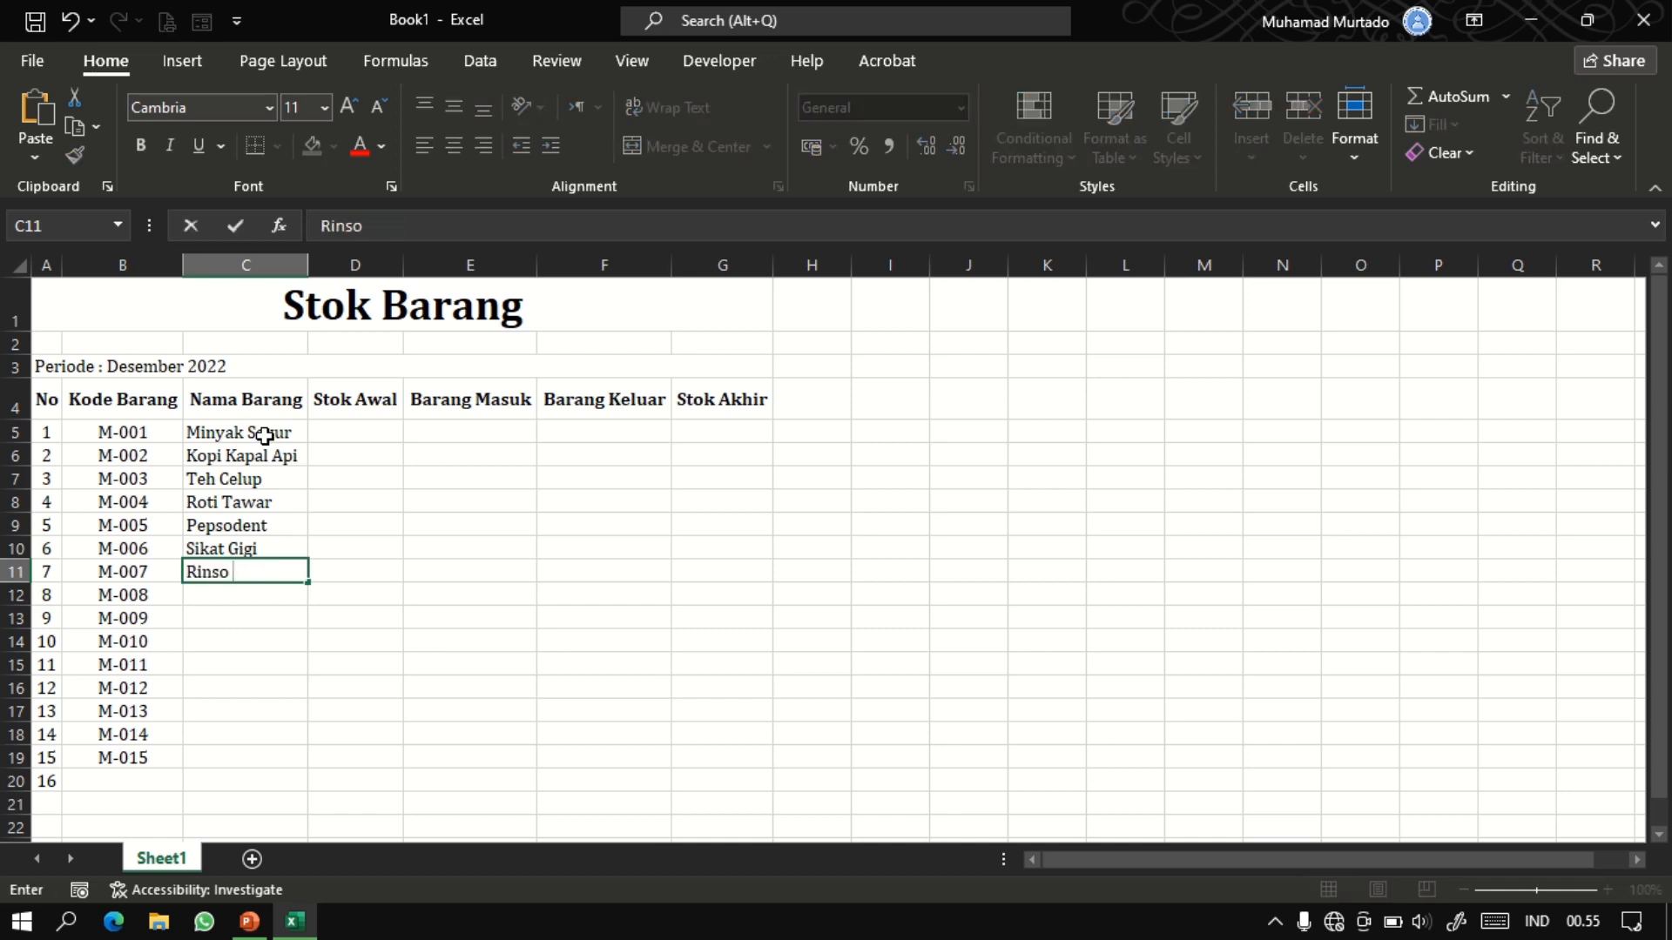
{"action": "type", "text": "Cair"}
{"action": "key", "text": "Return"}
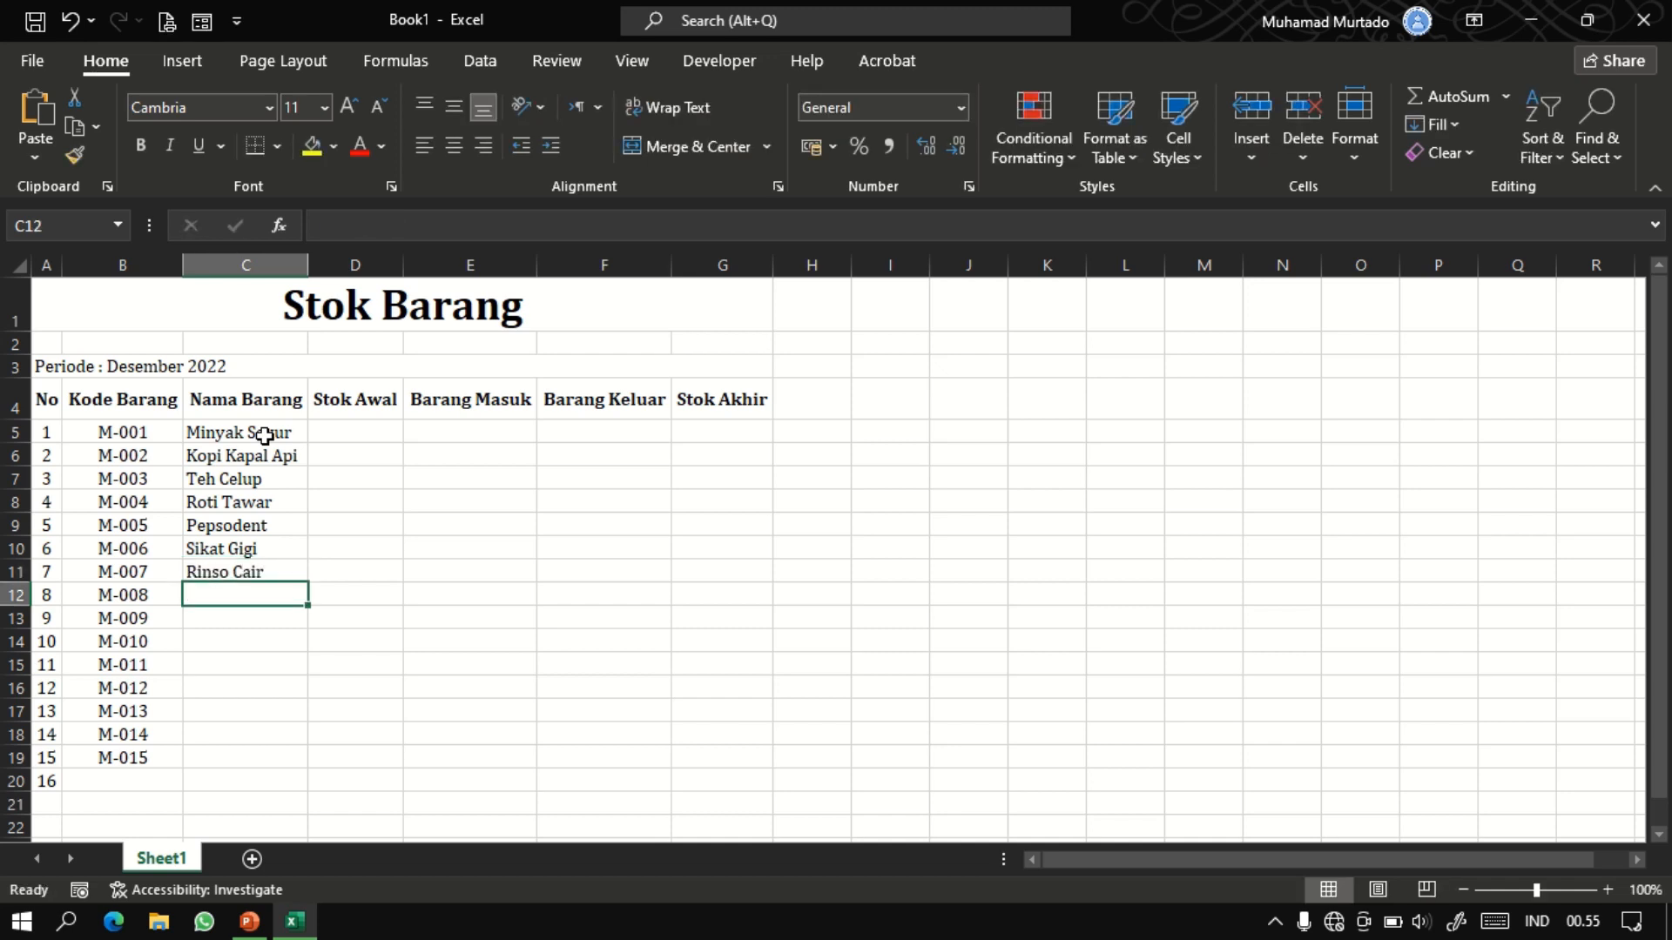
{"action": "type", "text": "Molto"}
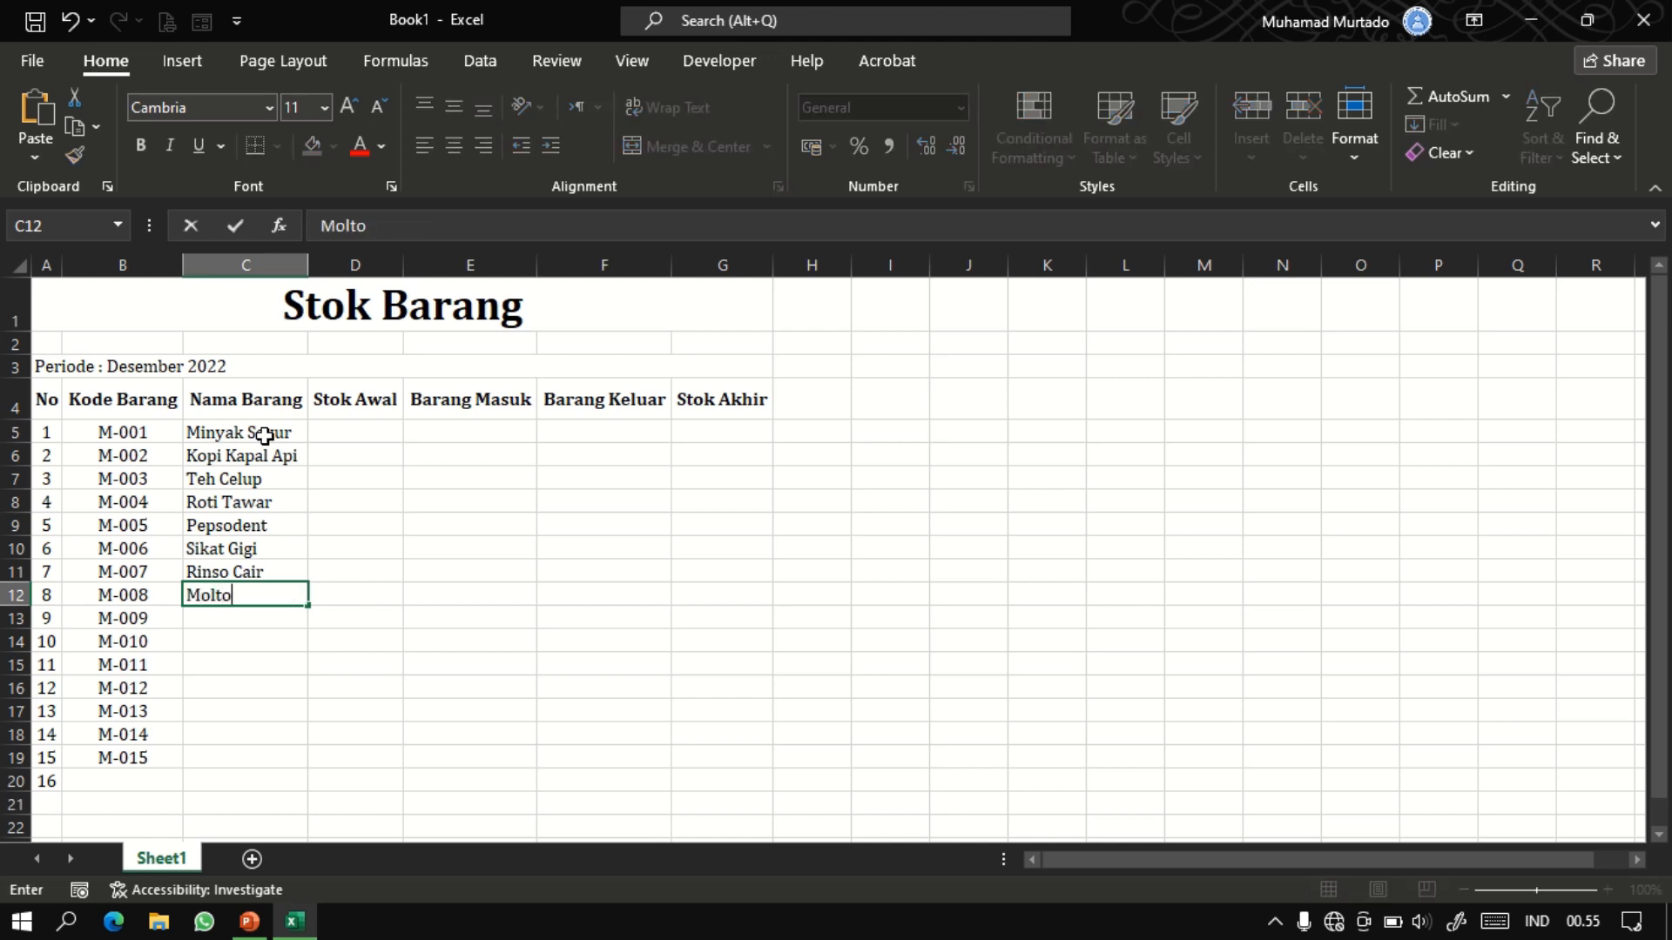
{"action": "key", "text": "Return"}
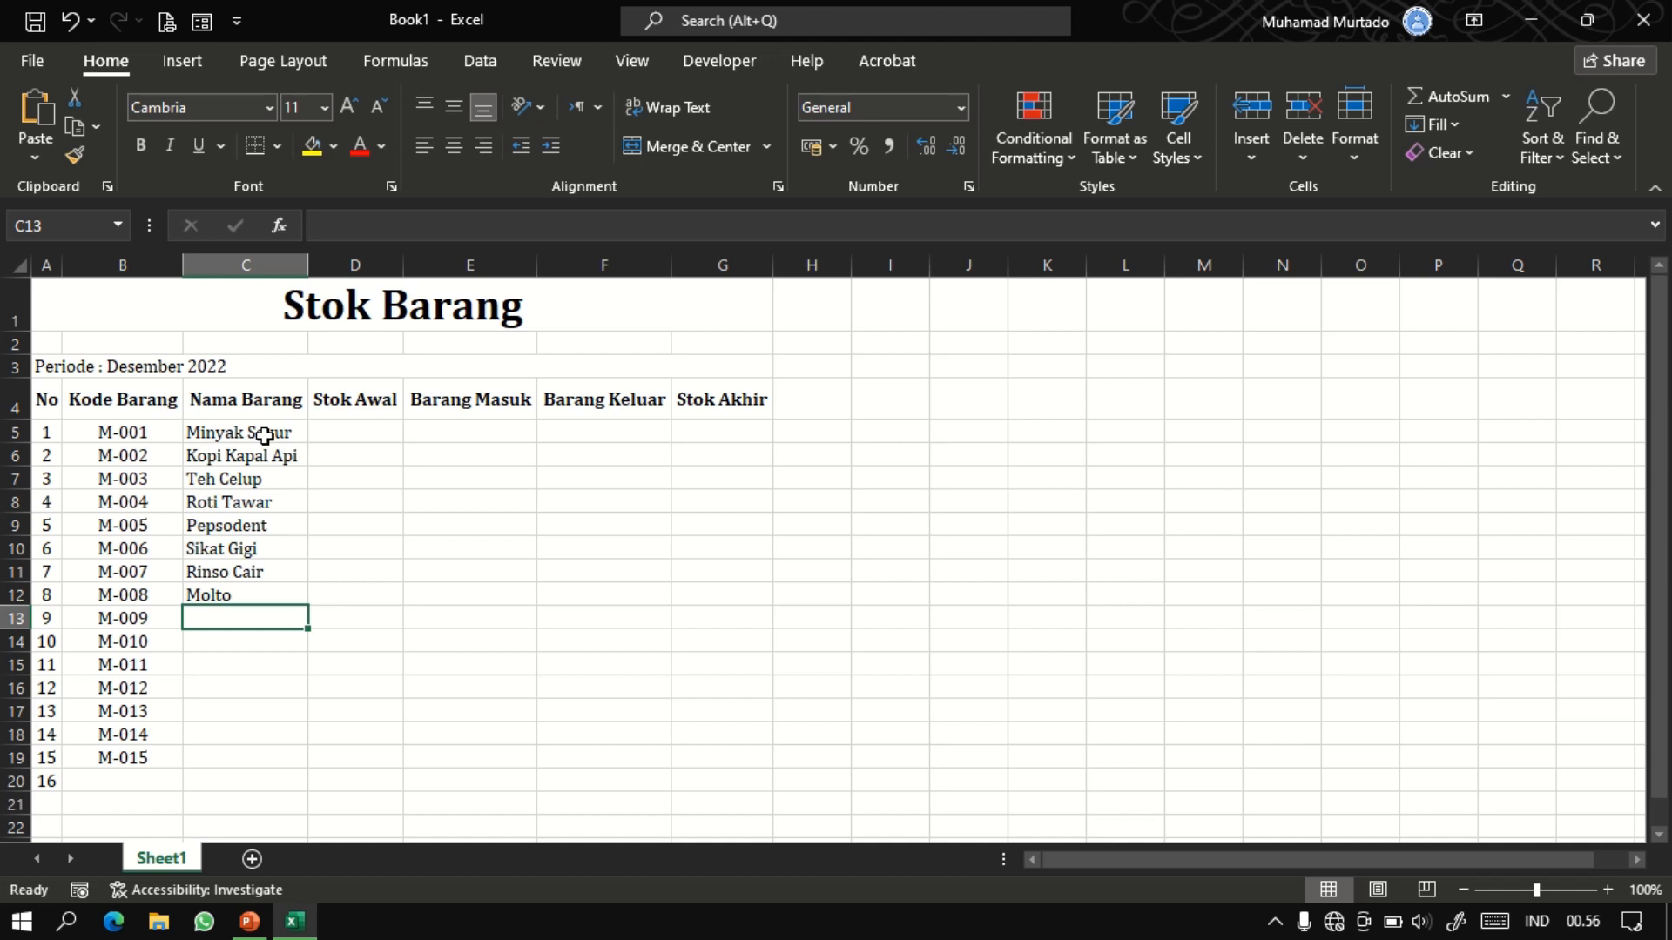
{"action": "type", "text": "Teh "}
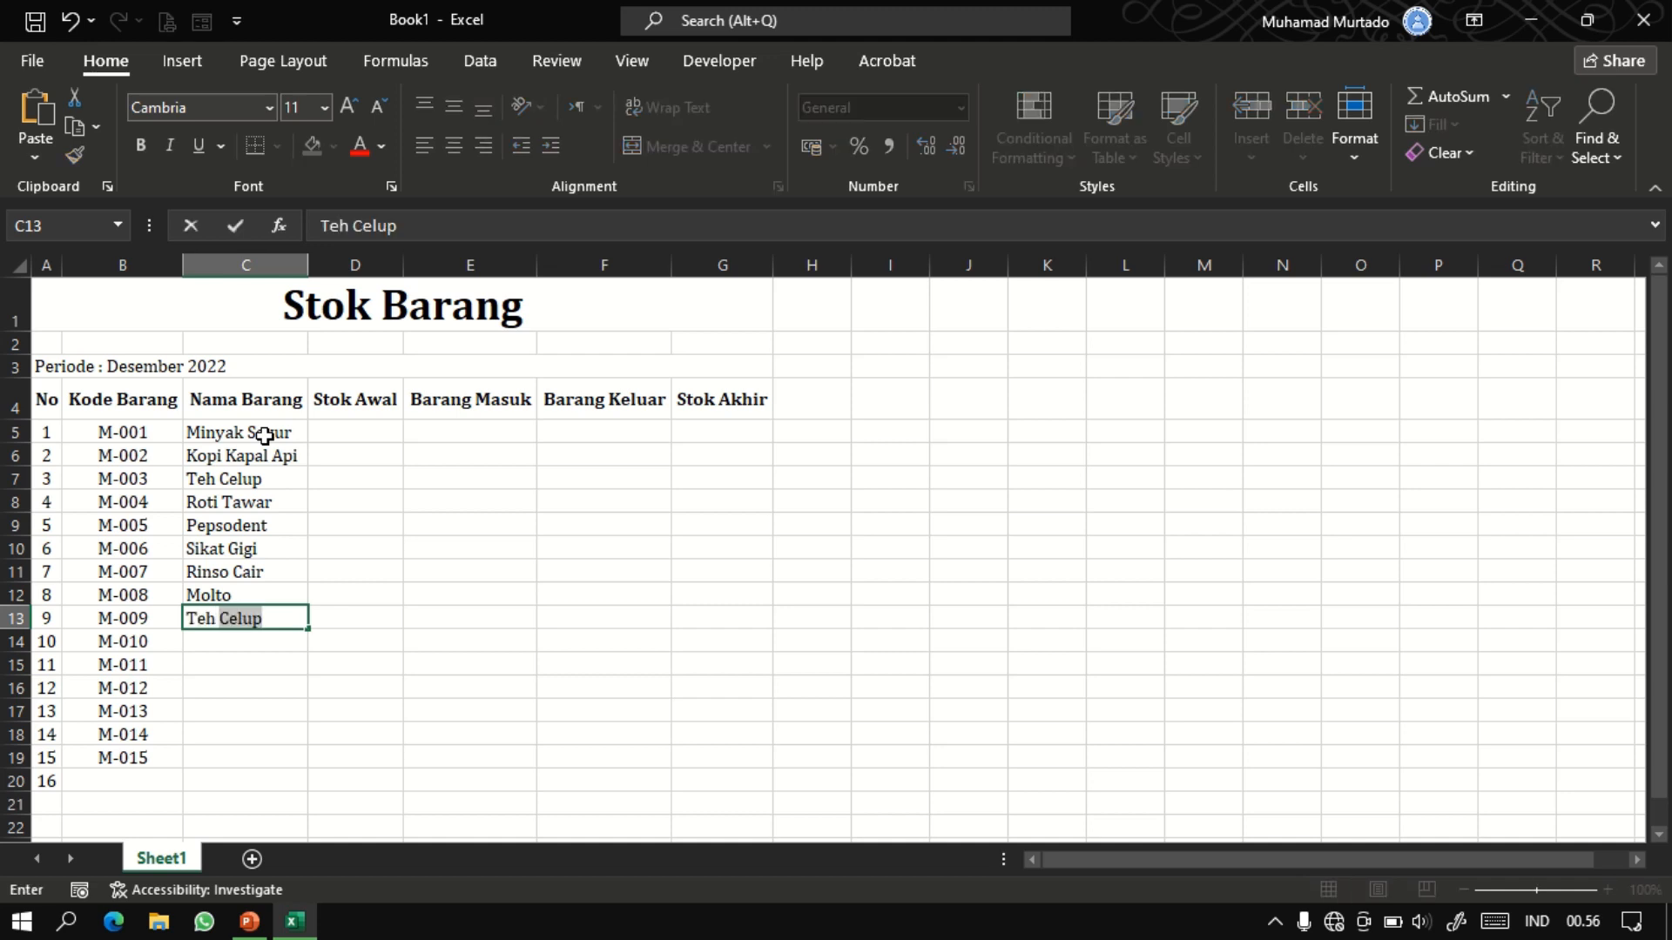
{"action": "type", "text": "Gelas"}
{"action": "key", "text": "Return"}
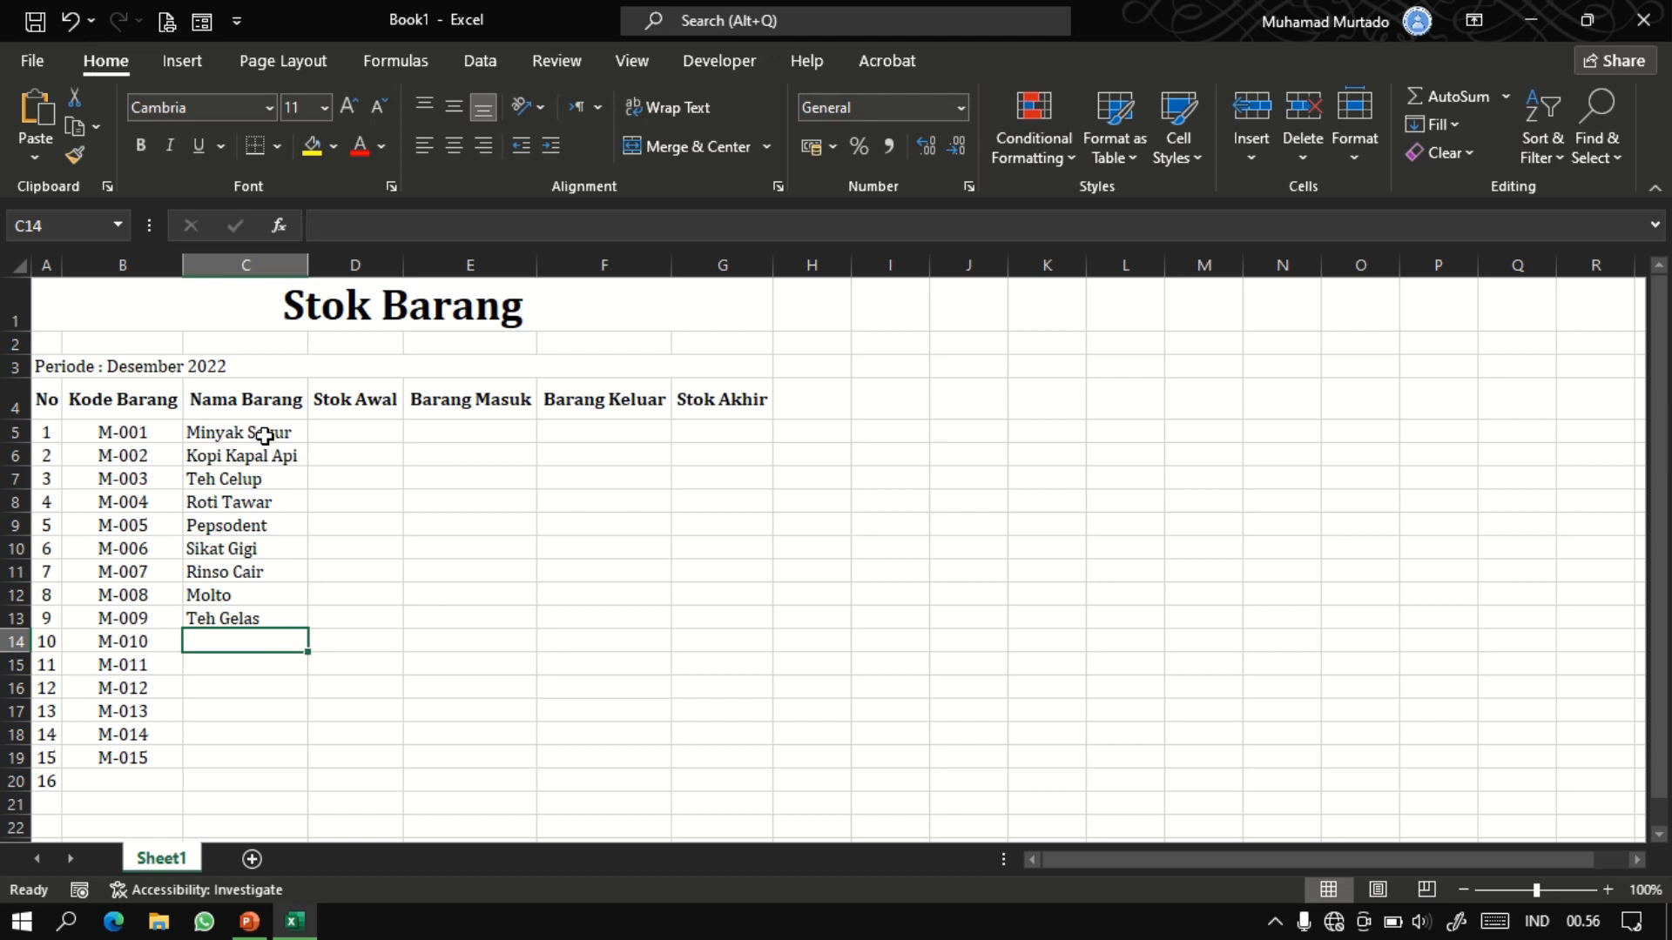
Enter the item names Obat Nyamuk, Autan and Teh Pucuk for codes M-010 to M-012 in C14:C16.
{"action": "type", "text": "Oban"}
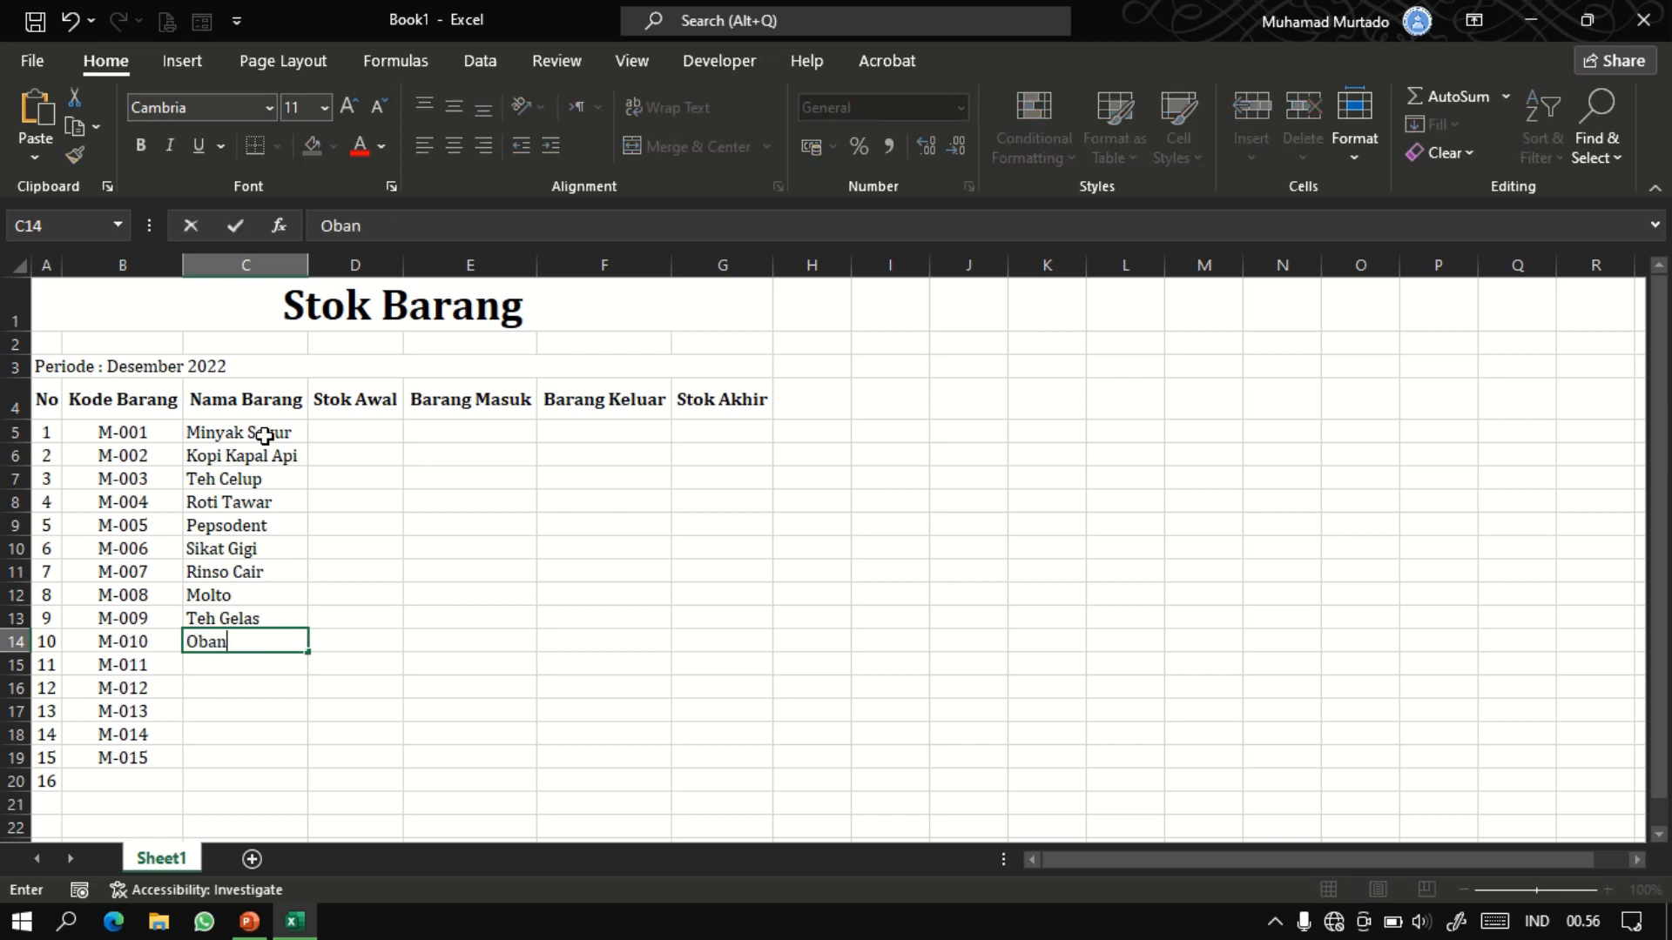
{"action": "key", "text": "BackSpace"}
{"action": "type", "text": "t Nyamuk"}
{"action": "key", "text": "Return"}
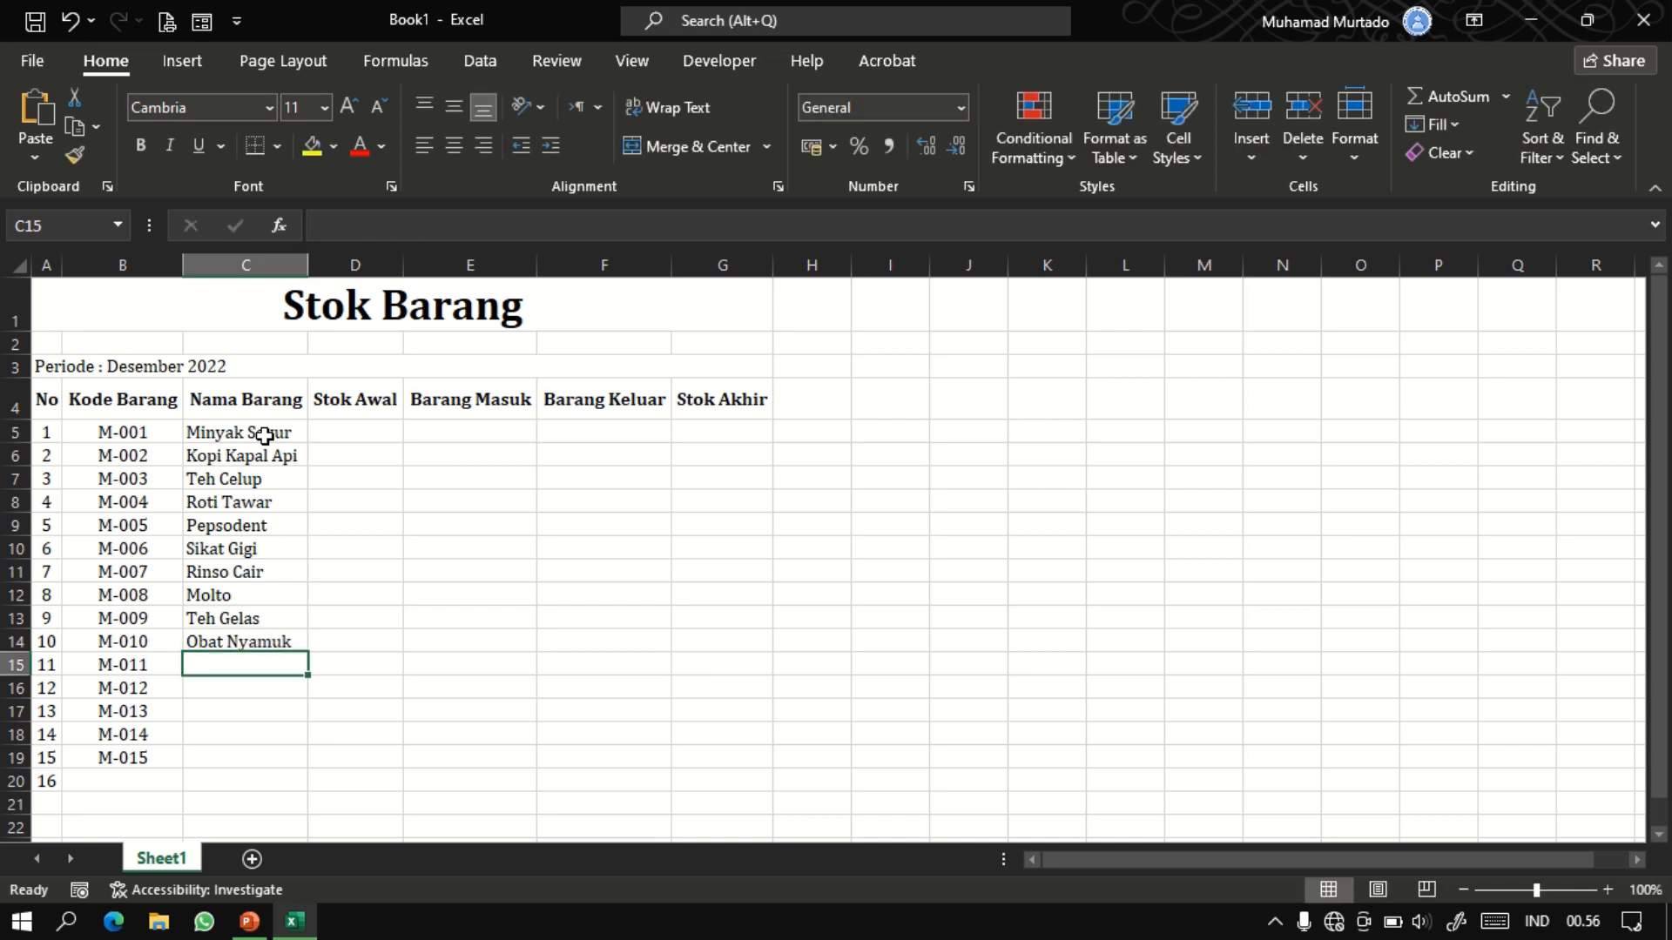
{"action": "type", "text": "Au"}
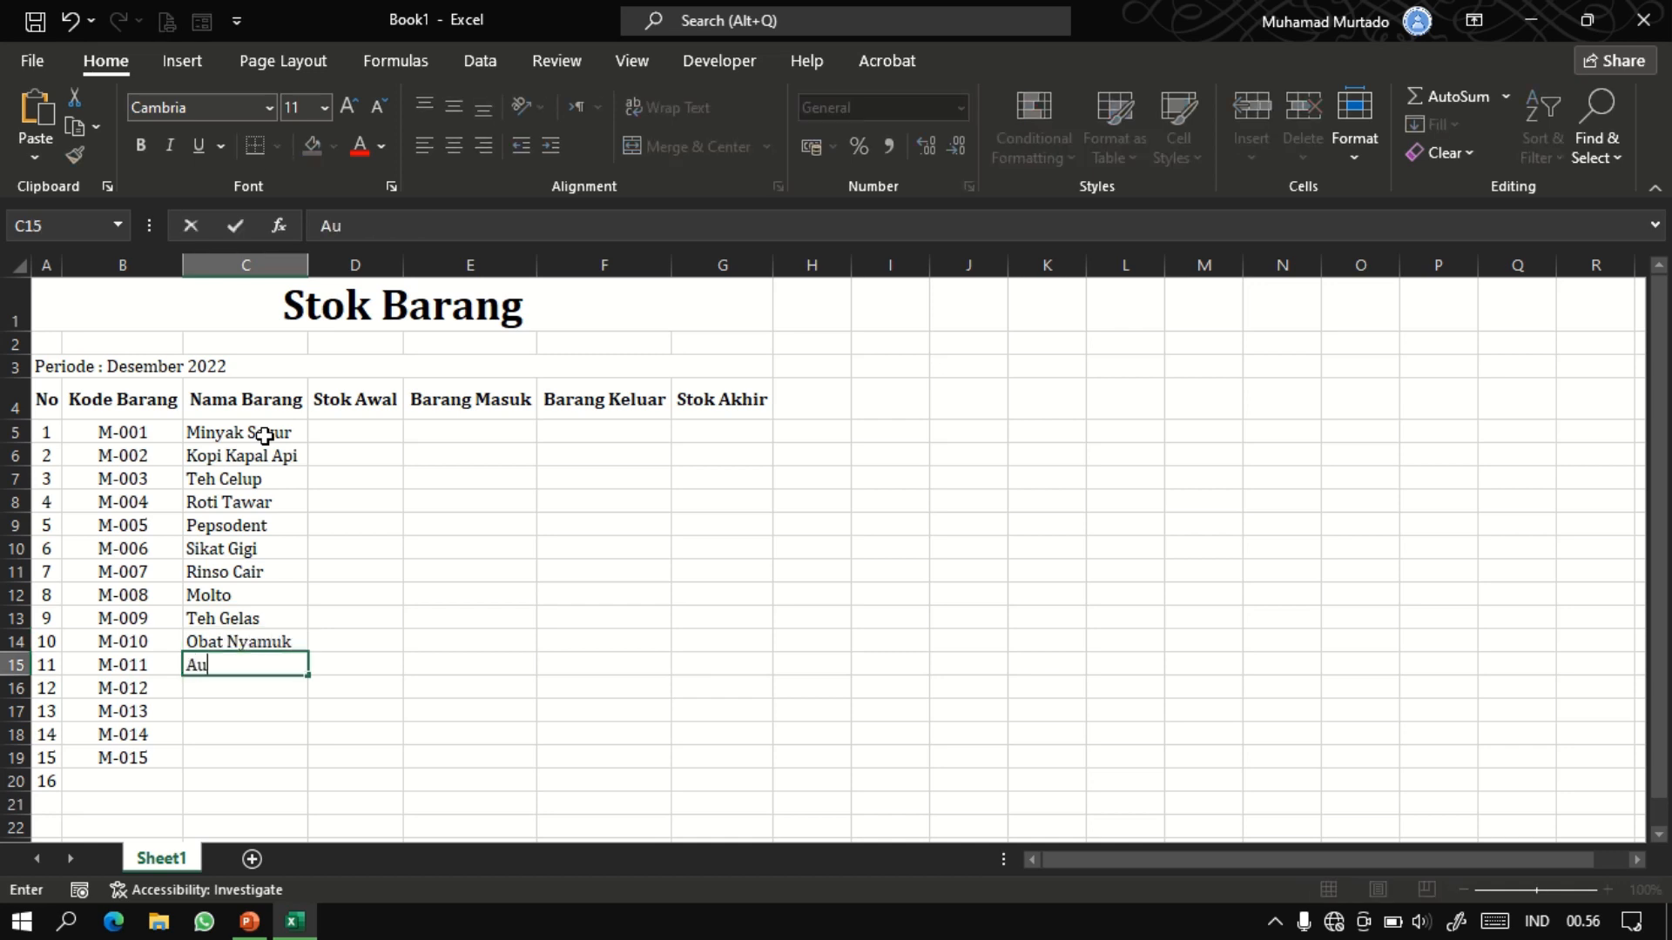
{"action": "type", "text": "tan"}
{"action": "key", "text": "Return"}
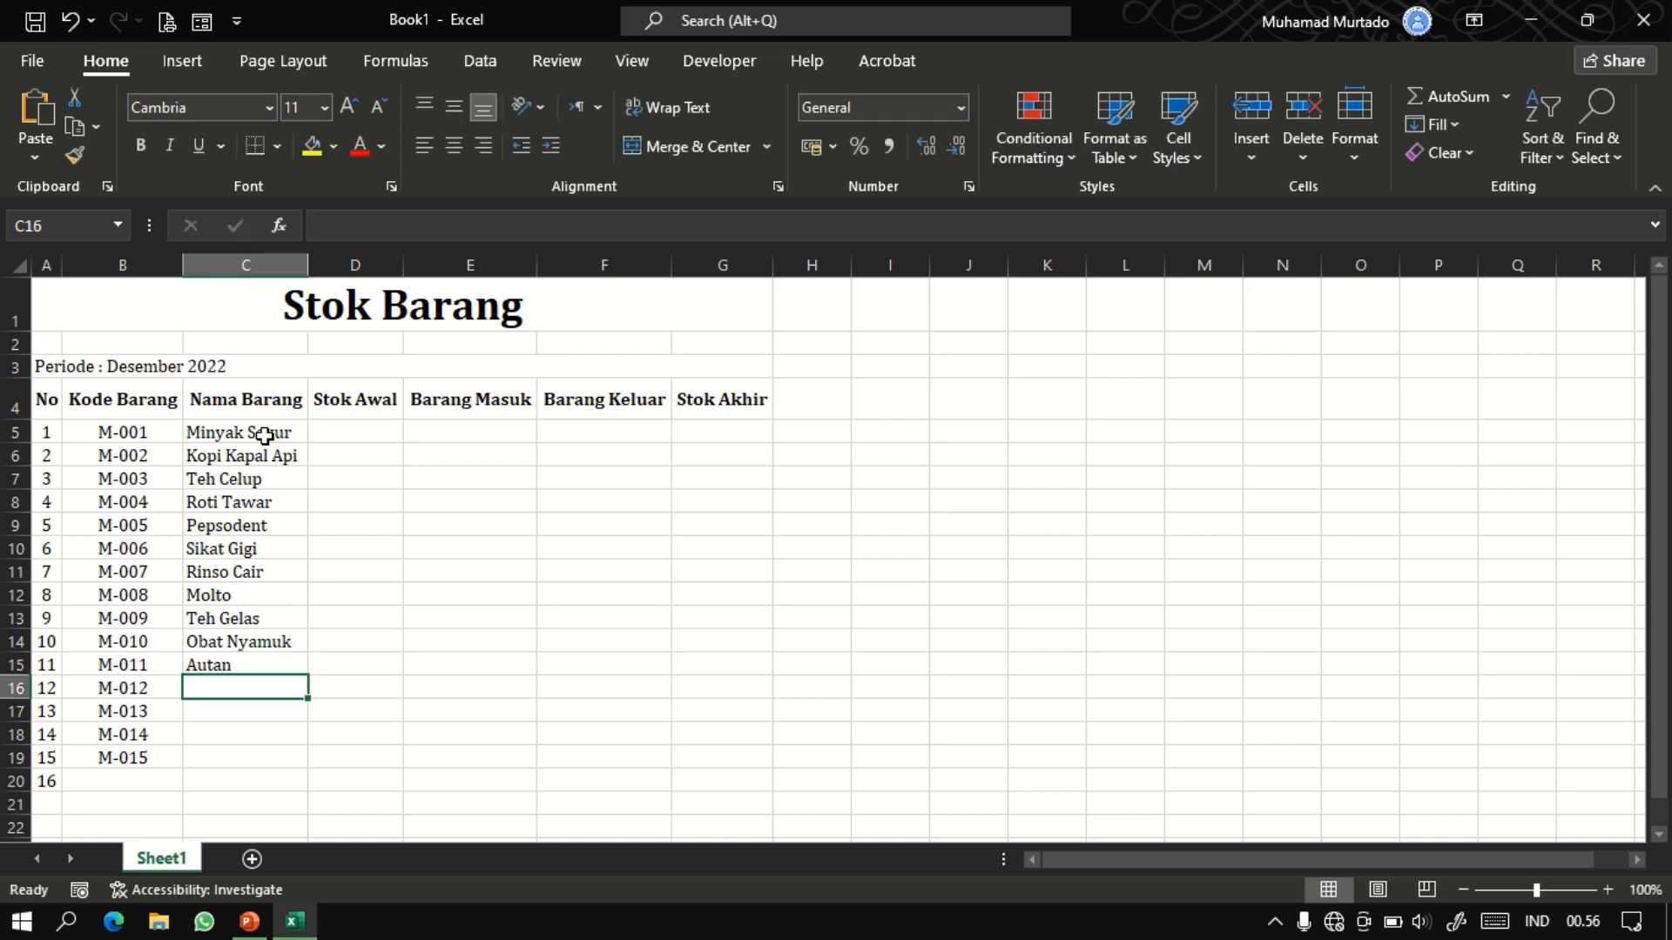
{"action": "type", "text": "Teh "}
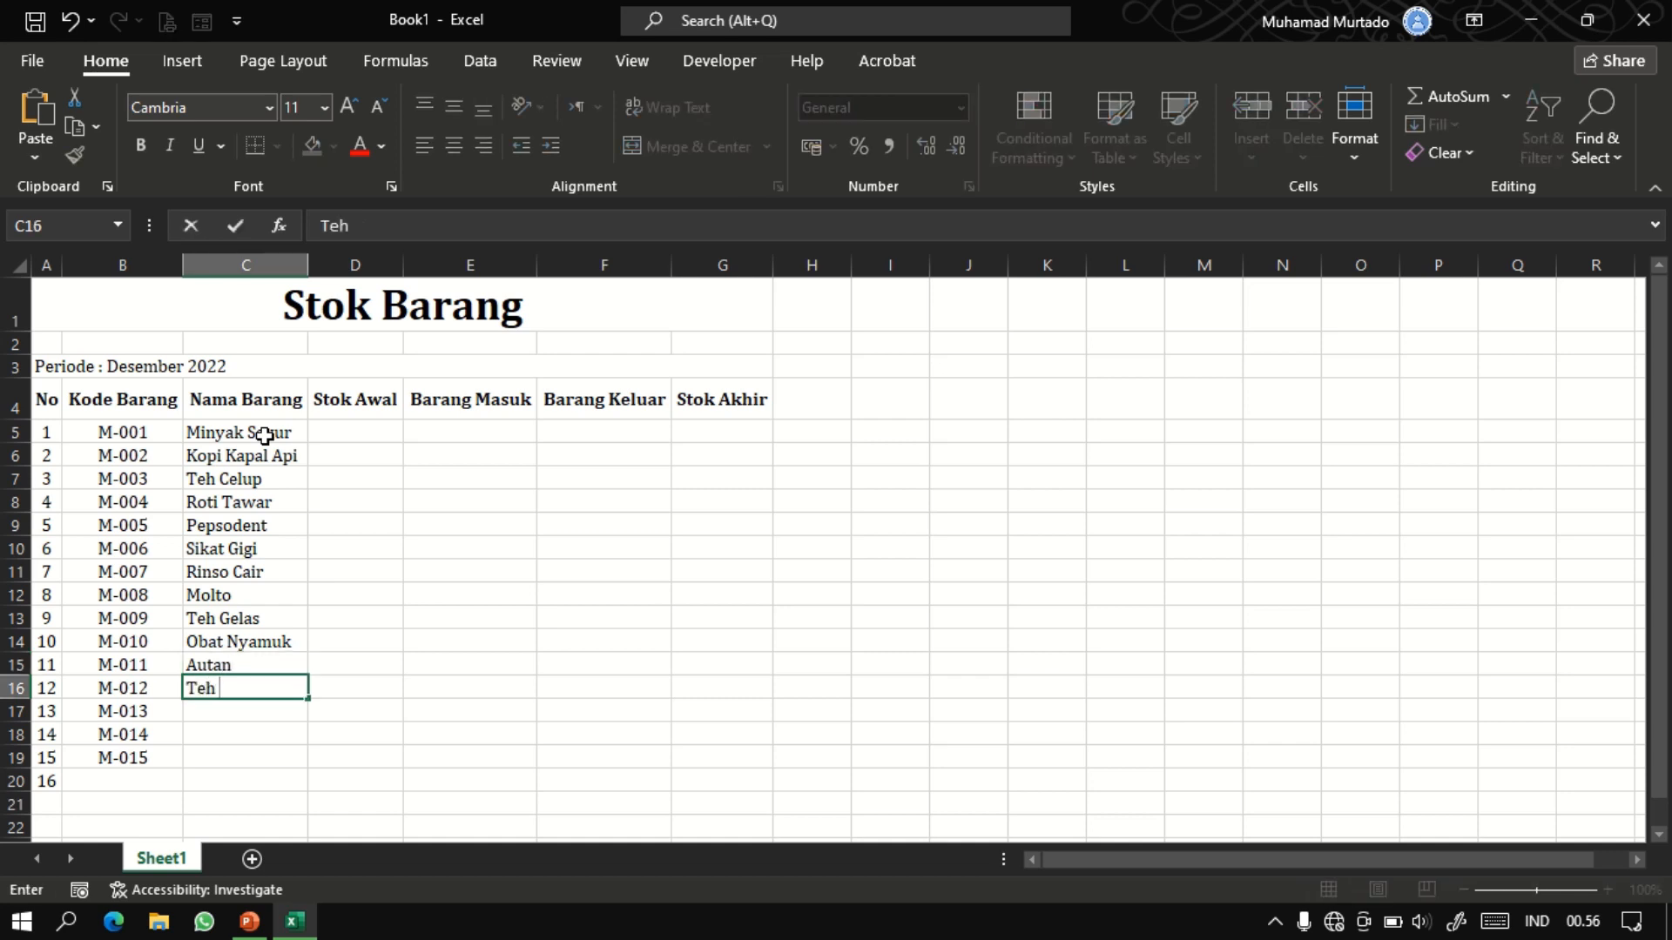
{"action": "type", "text": "Pucuk"}
{"action": "key", "text": "Return"}
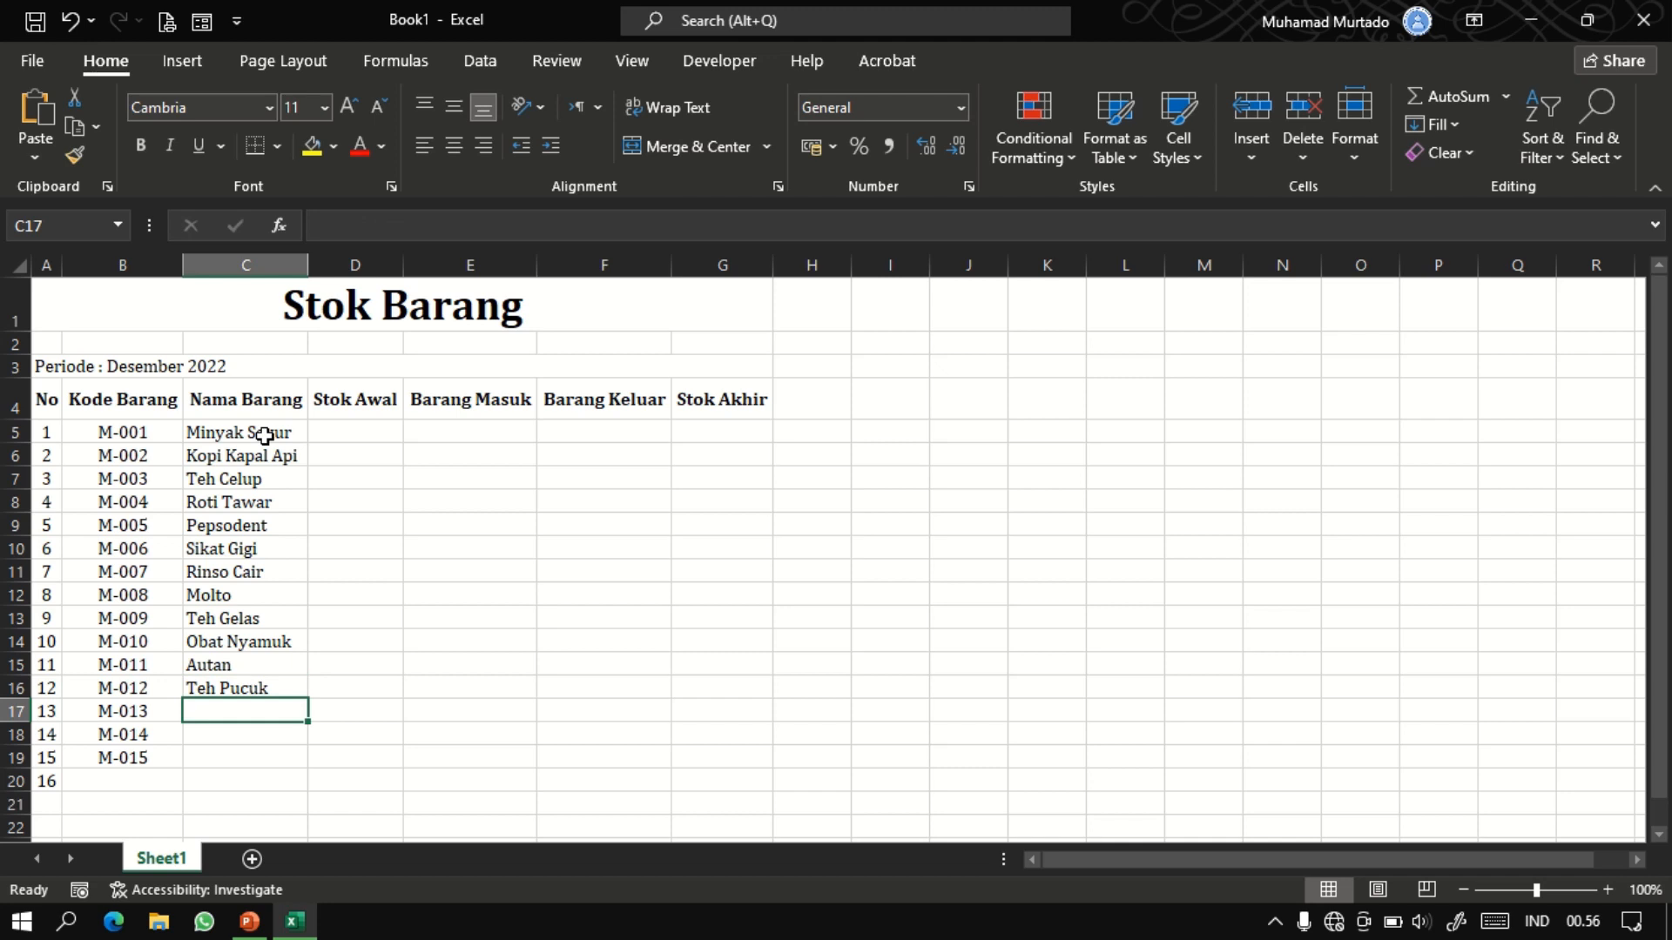
Enter the item names Aqua Gelas, Fanta and Coca Cola for codes M-013 to M-015 in C17:C19.
{"action": "type", "text": "Aqua G "}
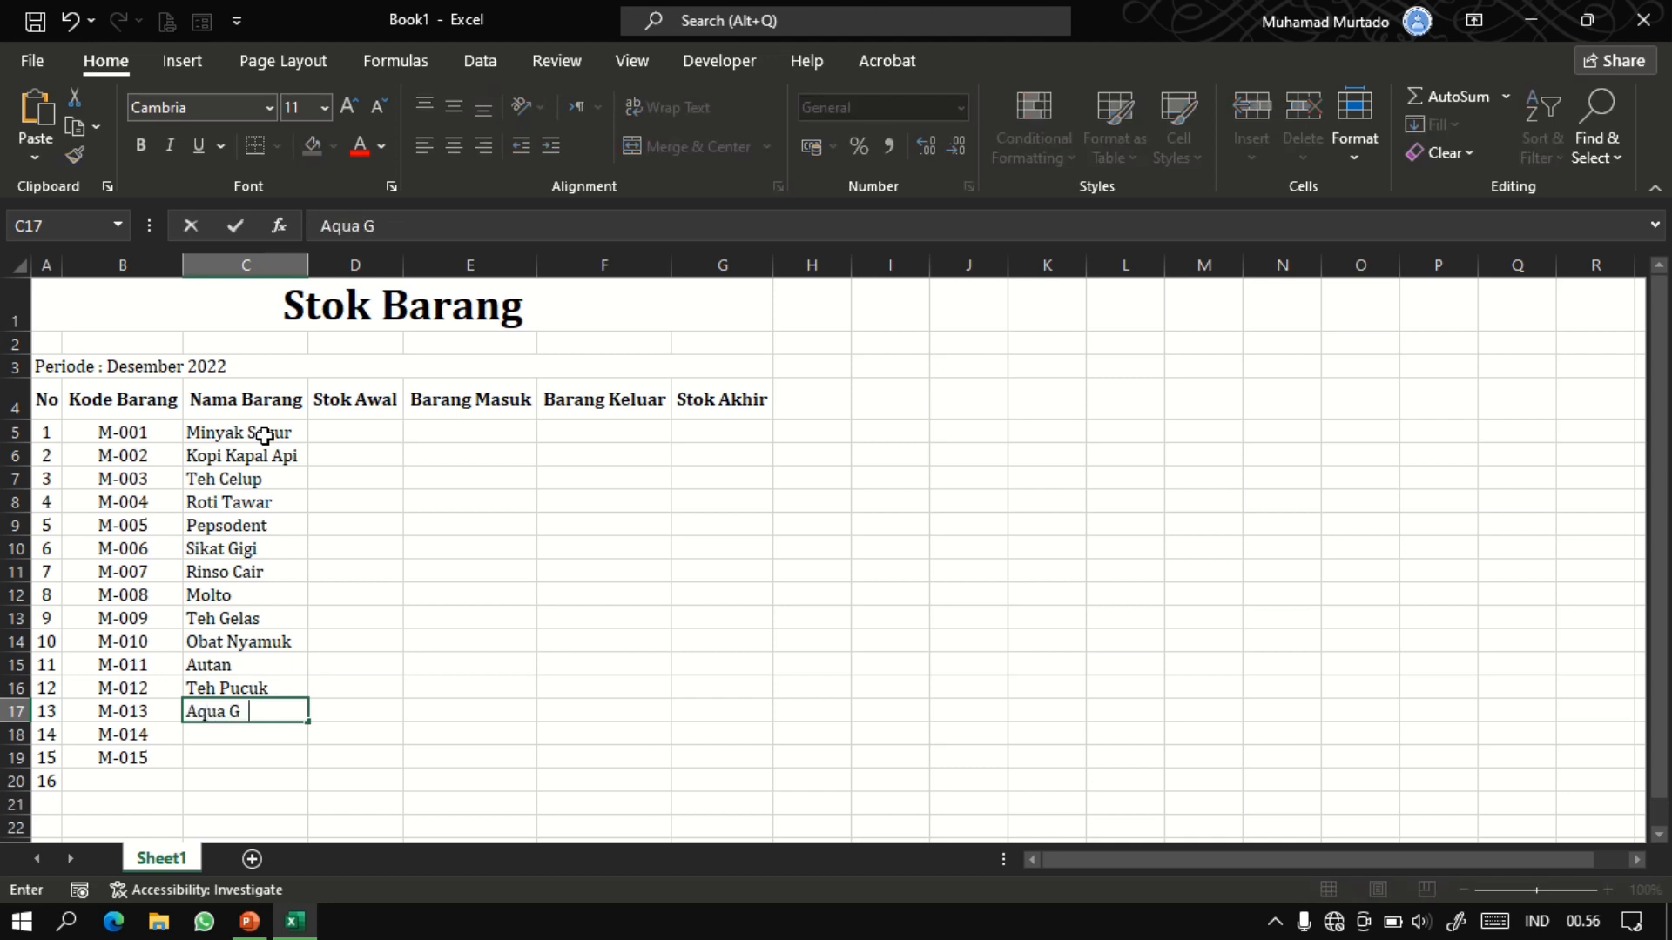
{"action": "type", "text": "elas"}
{"action": "key", "text": "Return"}
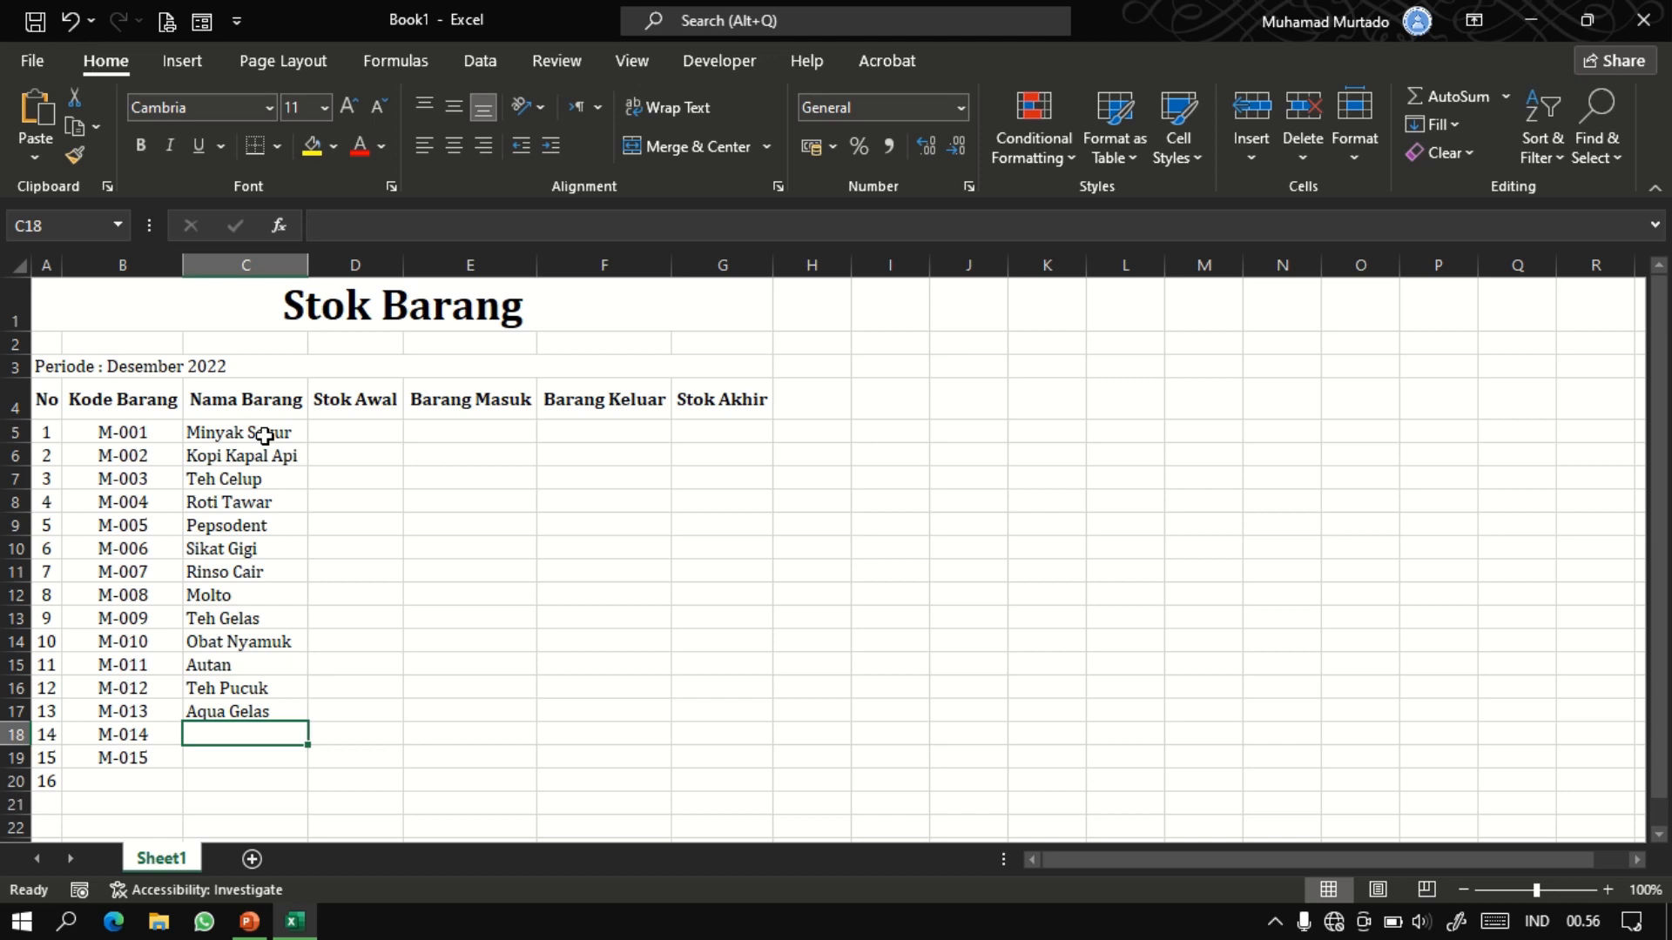
{"action": "type", "text": "Fanta"}
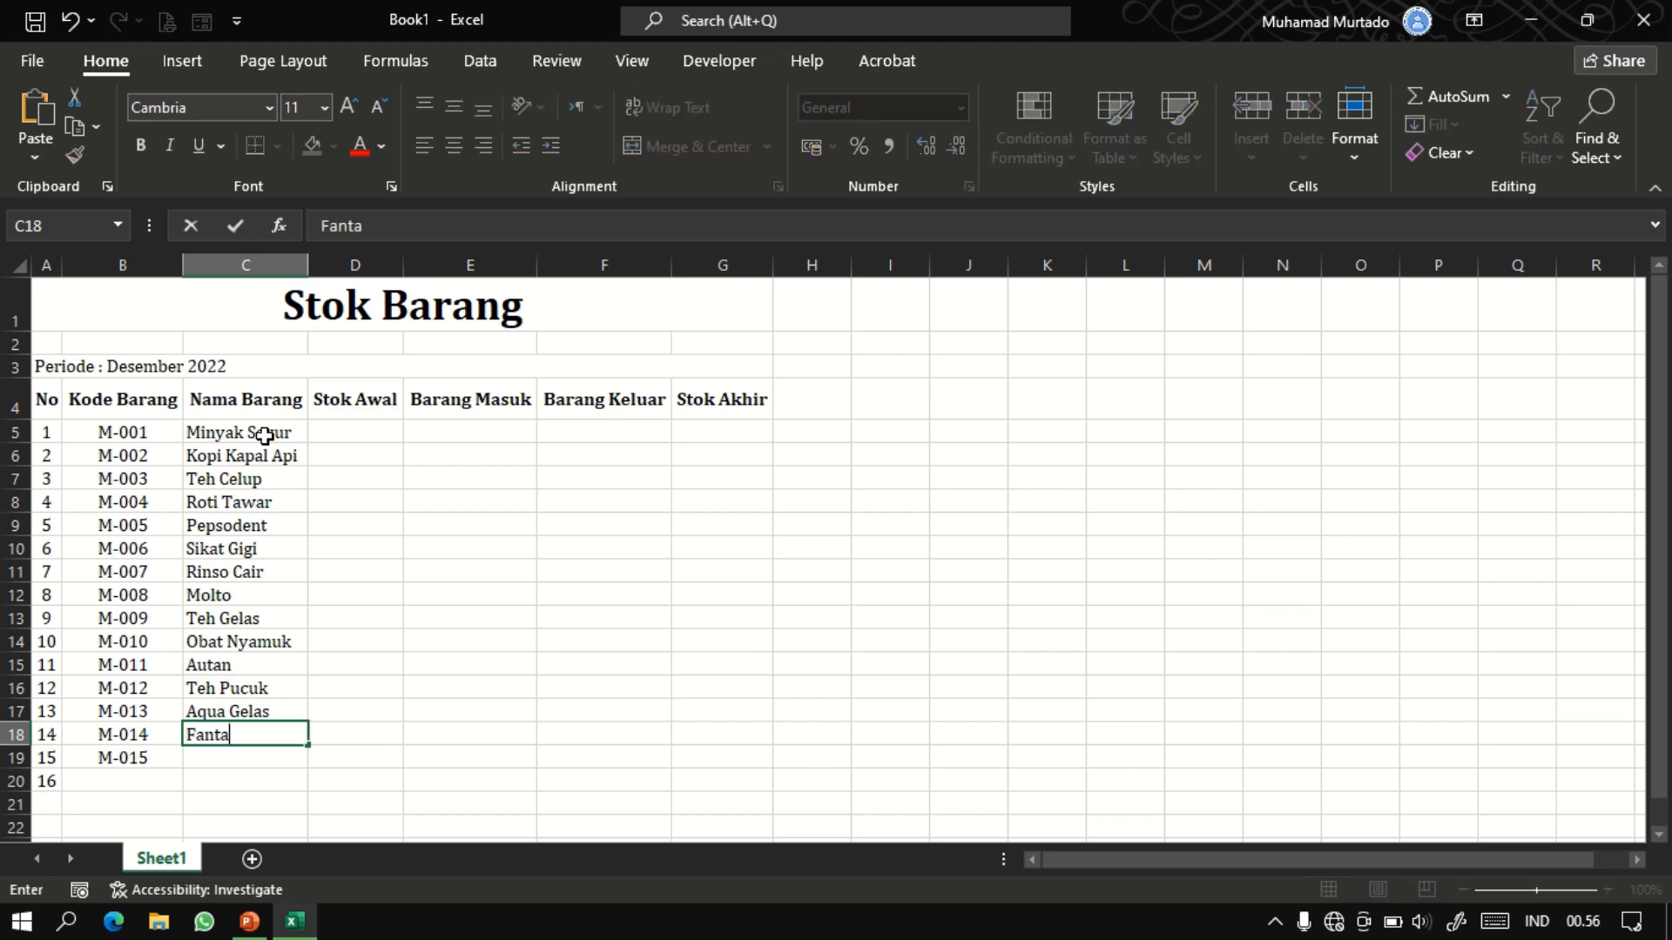
{"action": "key", "text": "Return"}
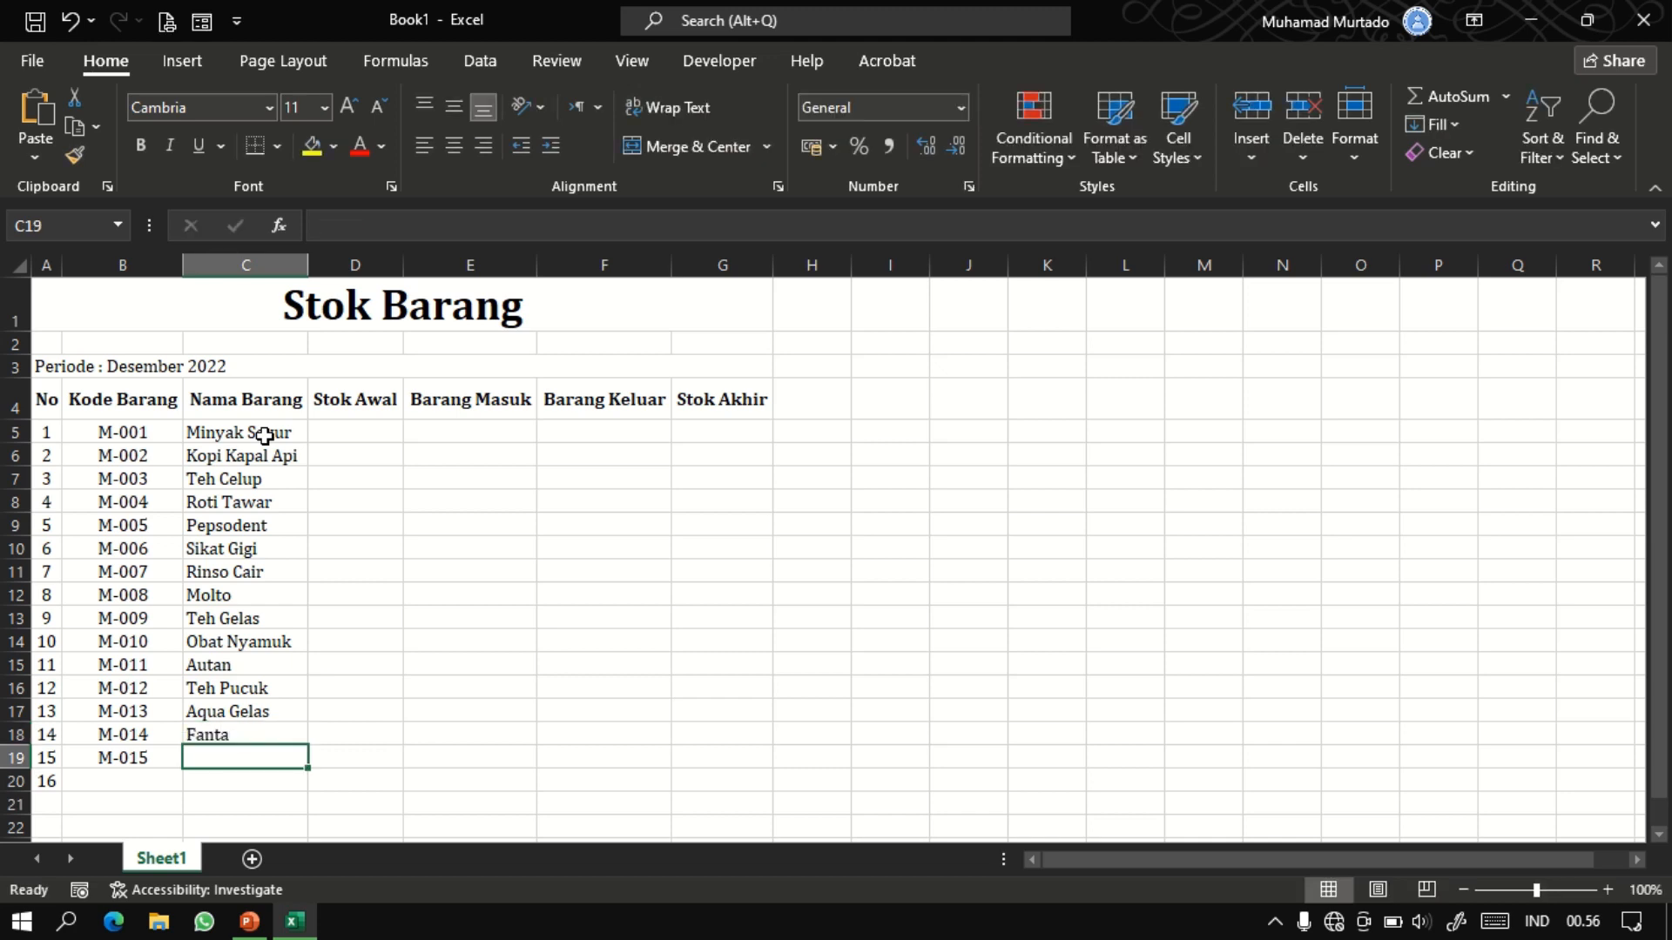
{"action": "type", "text": "Coc"}
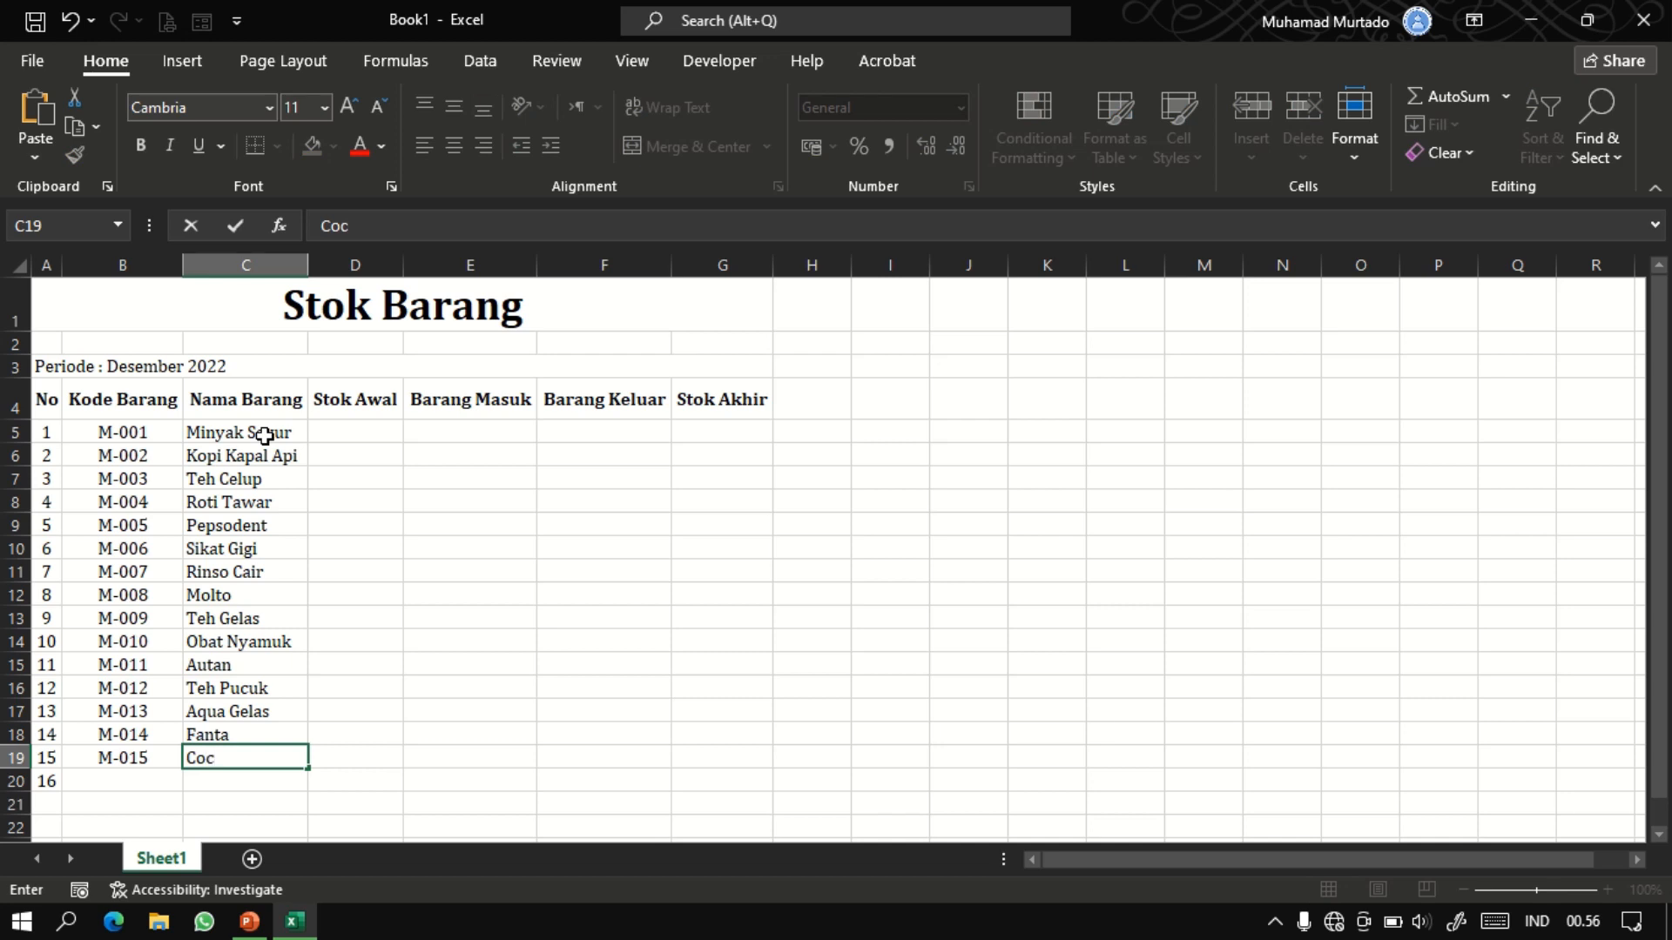
{"action": "type", "text": "a Cola"}
{"action": "key", "text": "Tab"}
Enter 100 as the Stok Awal of Minyak Sayur in D5.
{"action": "key", "text": "Up"}
{"action": "key", "text": "Up"}
{"action": "key", "text": "Up"}
{"action": "key", "text": "Up"}
{"action": "key", "text": "Up"}
{"action": "key", "text": "Up"}
{"action": "key", "text": "Up"}
{"action": "key", "text": "Up"}
{"action": "key", "text": "Up"}
{"action": "key", "text": "Up"}
{"action": "key", "text": "Up"}
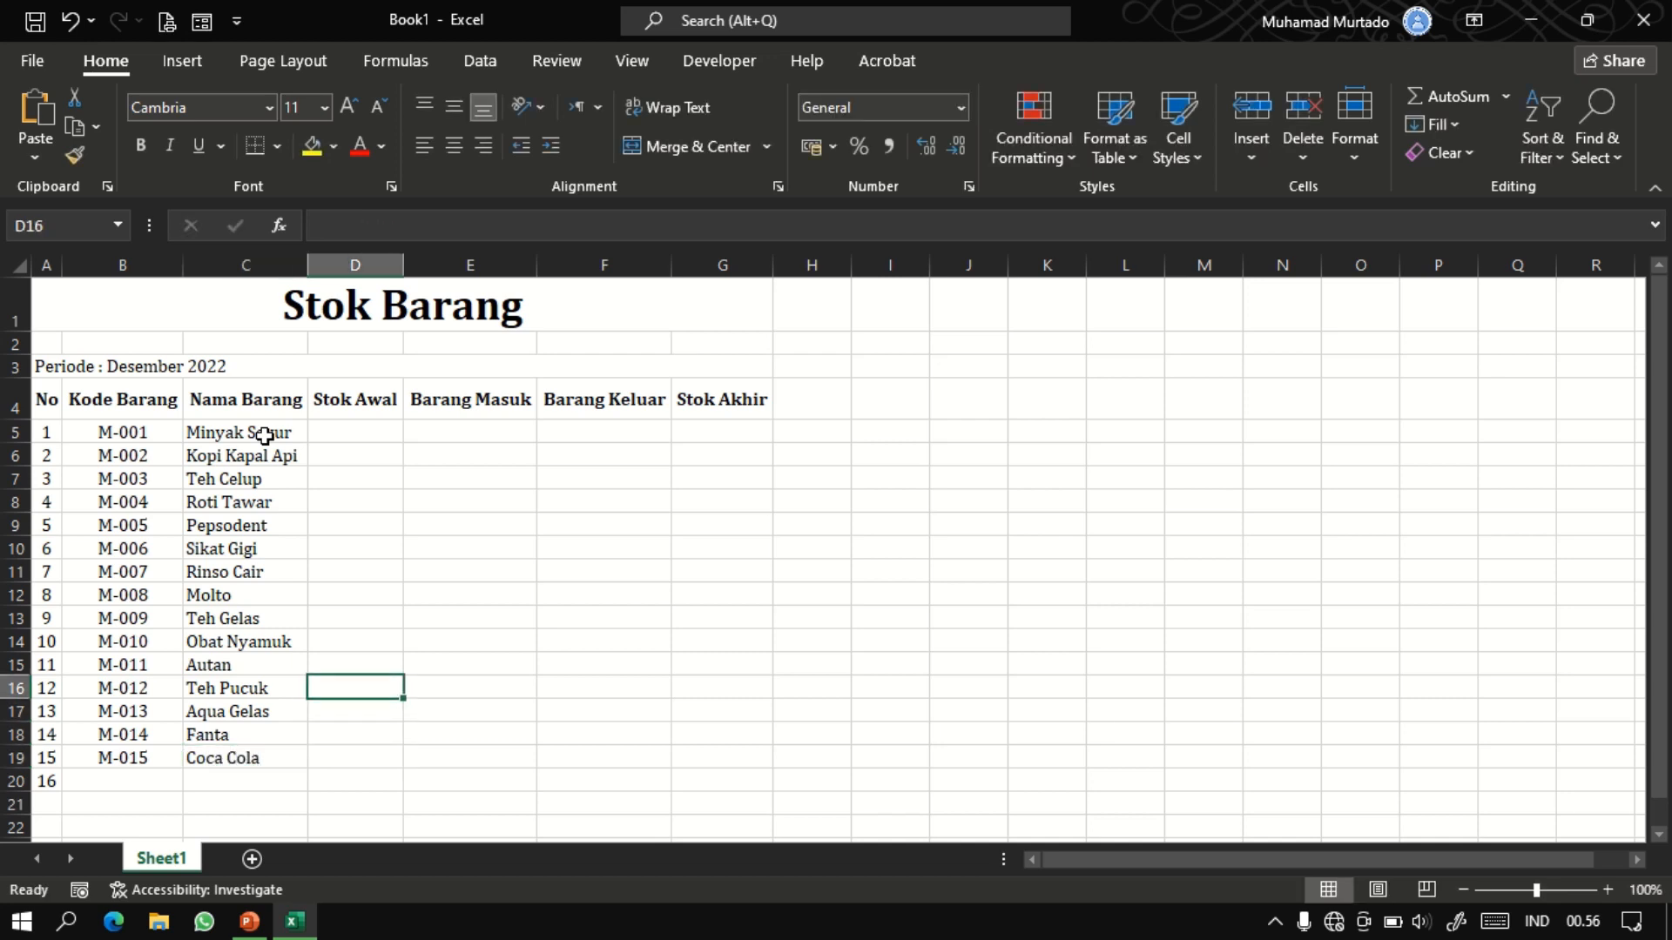
{"action": "key", "text": "Up"}
{"action": "key", "text": "Up"}
{"action": "key", "text": "Up"}
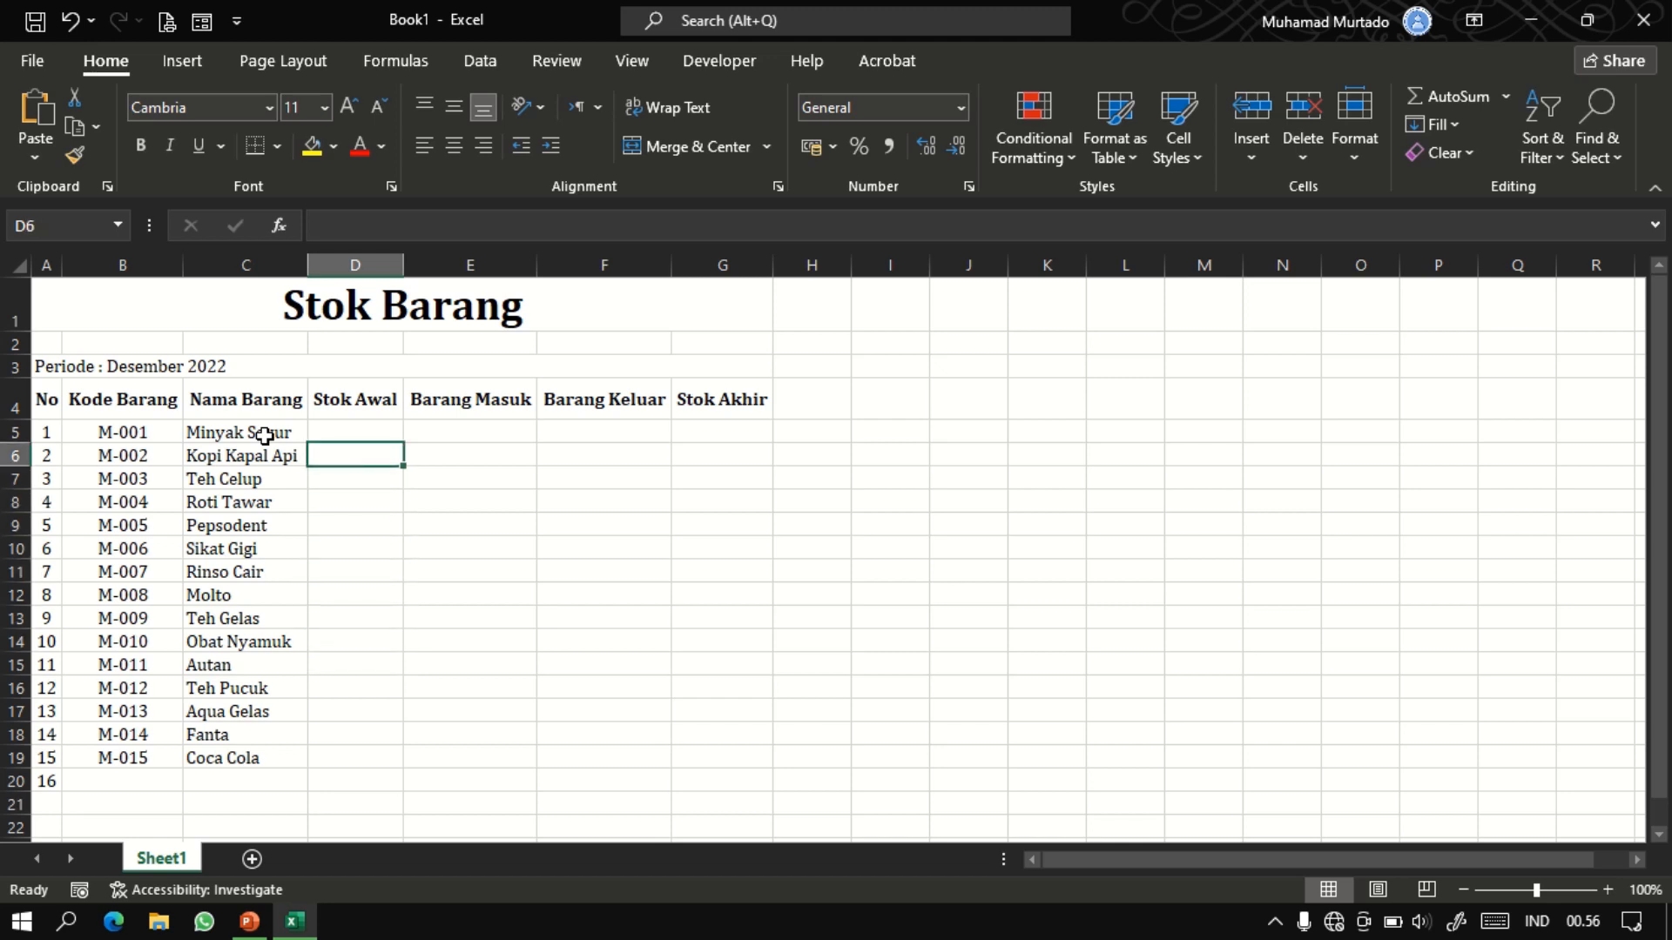
{"action": "type", "text": "100"}
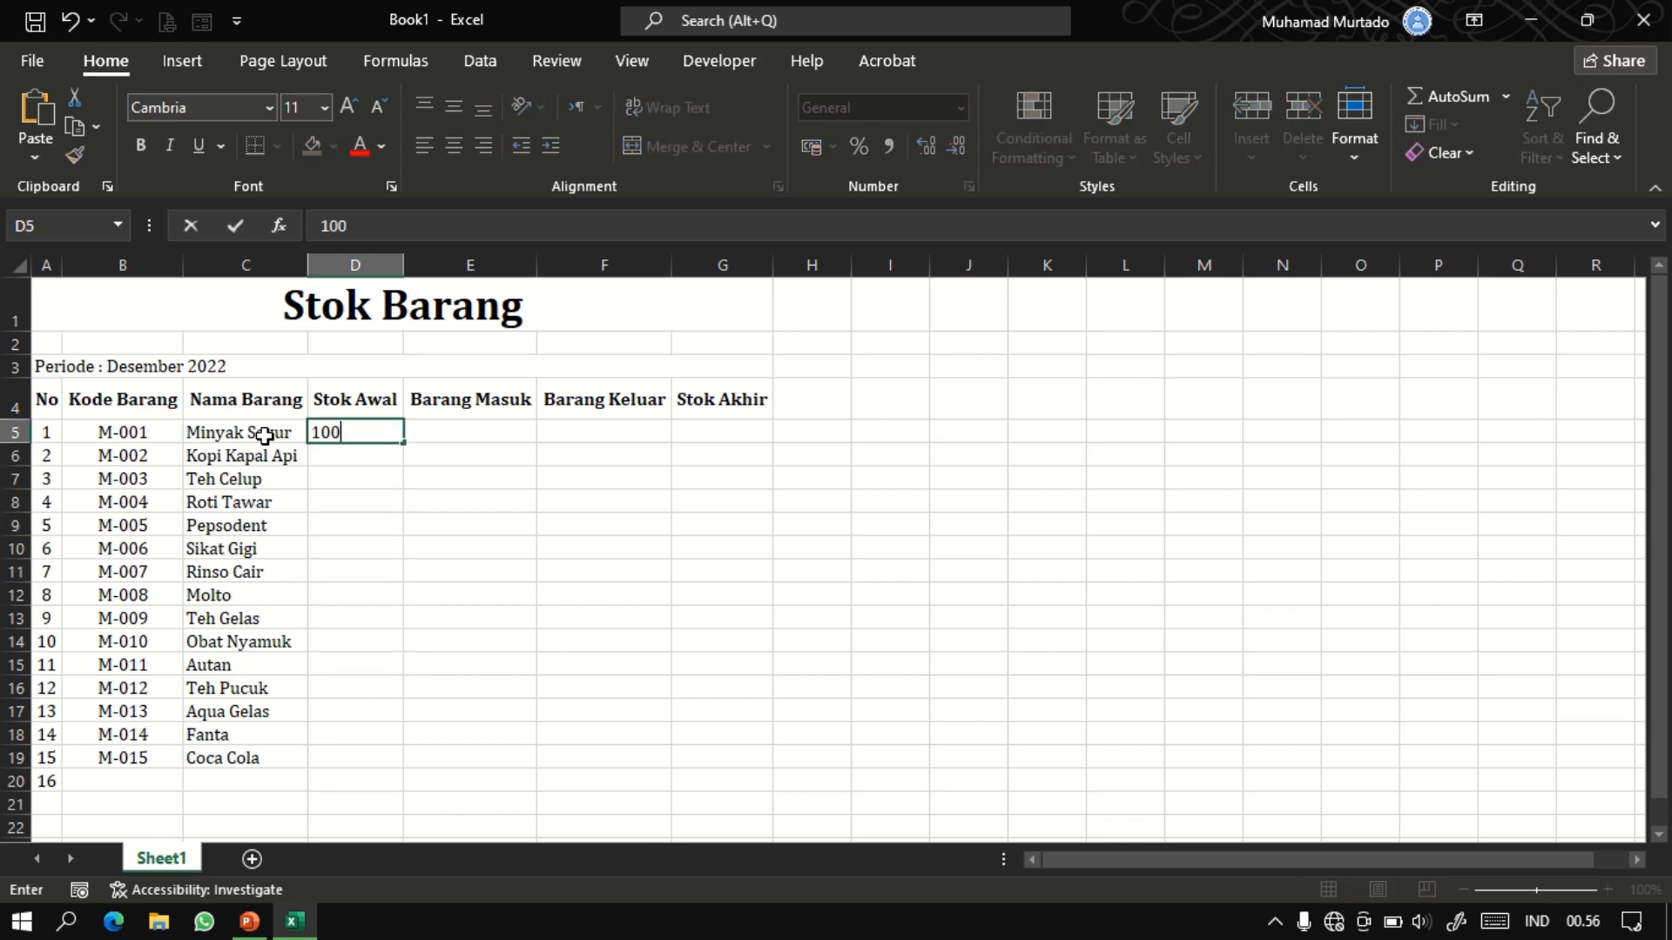
{"action": "key", "text": "Return"}
Copy the D5 value of 100 down the Stok Awal column to D19 for all the listed items.
{"action": "key", "text": "Up"}
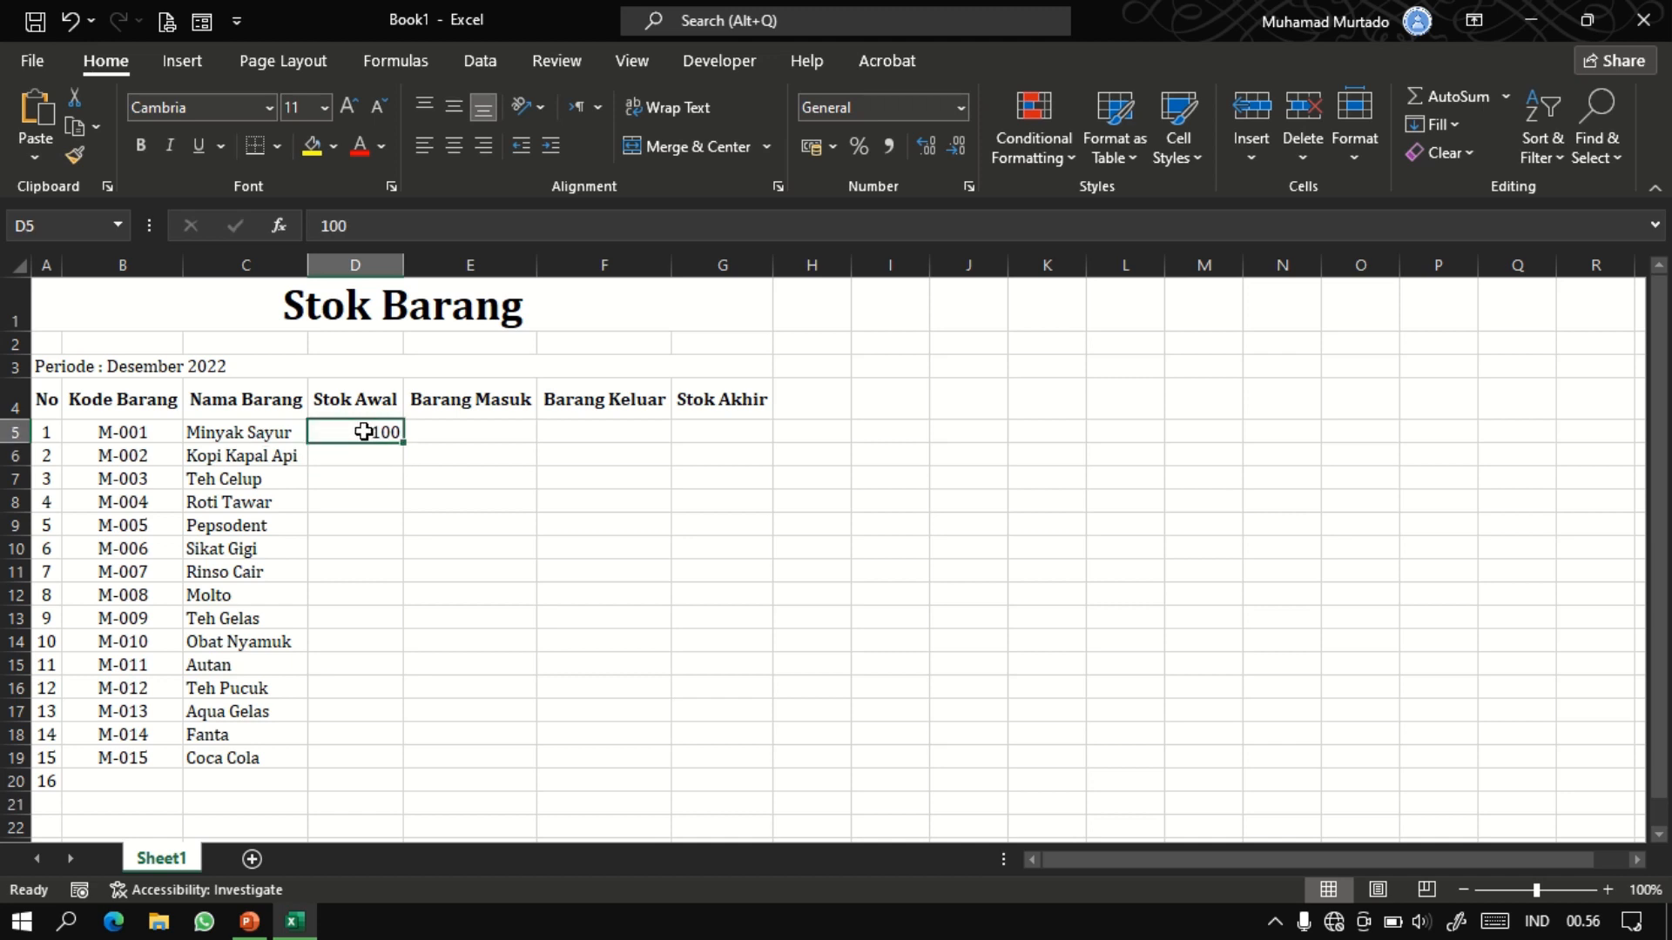
{"action": "key", "text": "ctrl+c"}
{"action": "key", "text": "ctrl+v"}
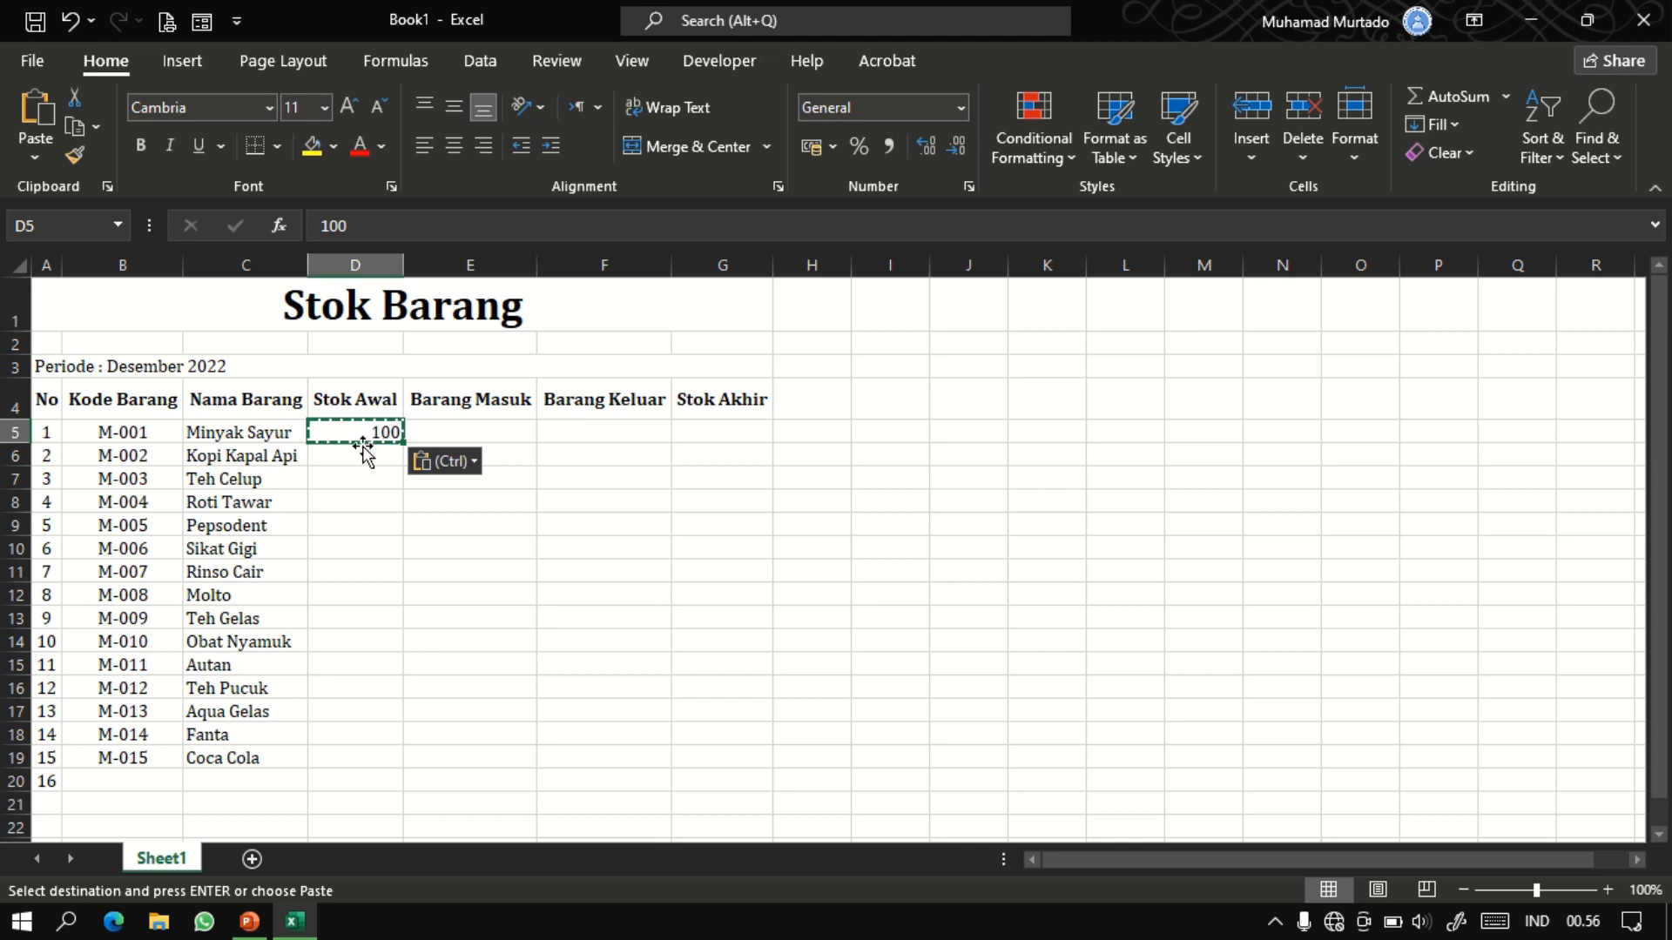
{"action": "left_click_drag", "start_coordinate": [356, 431], "coordinate": [354, 753]}
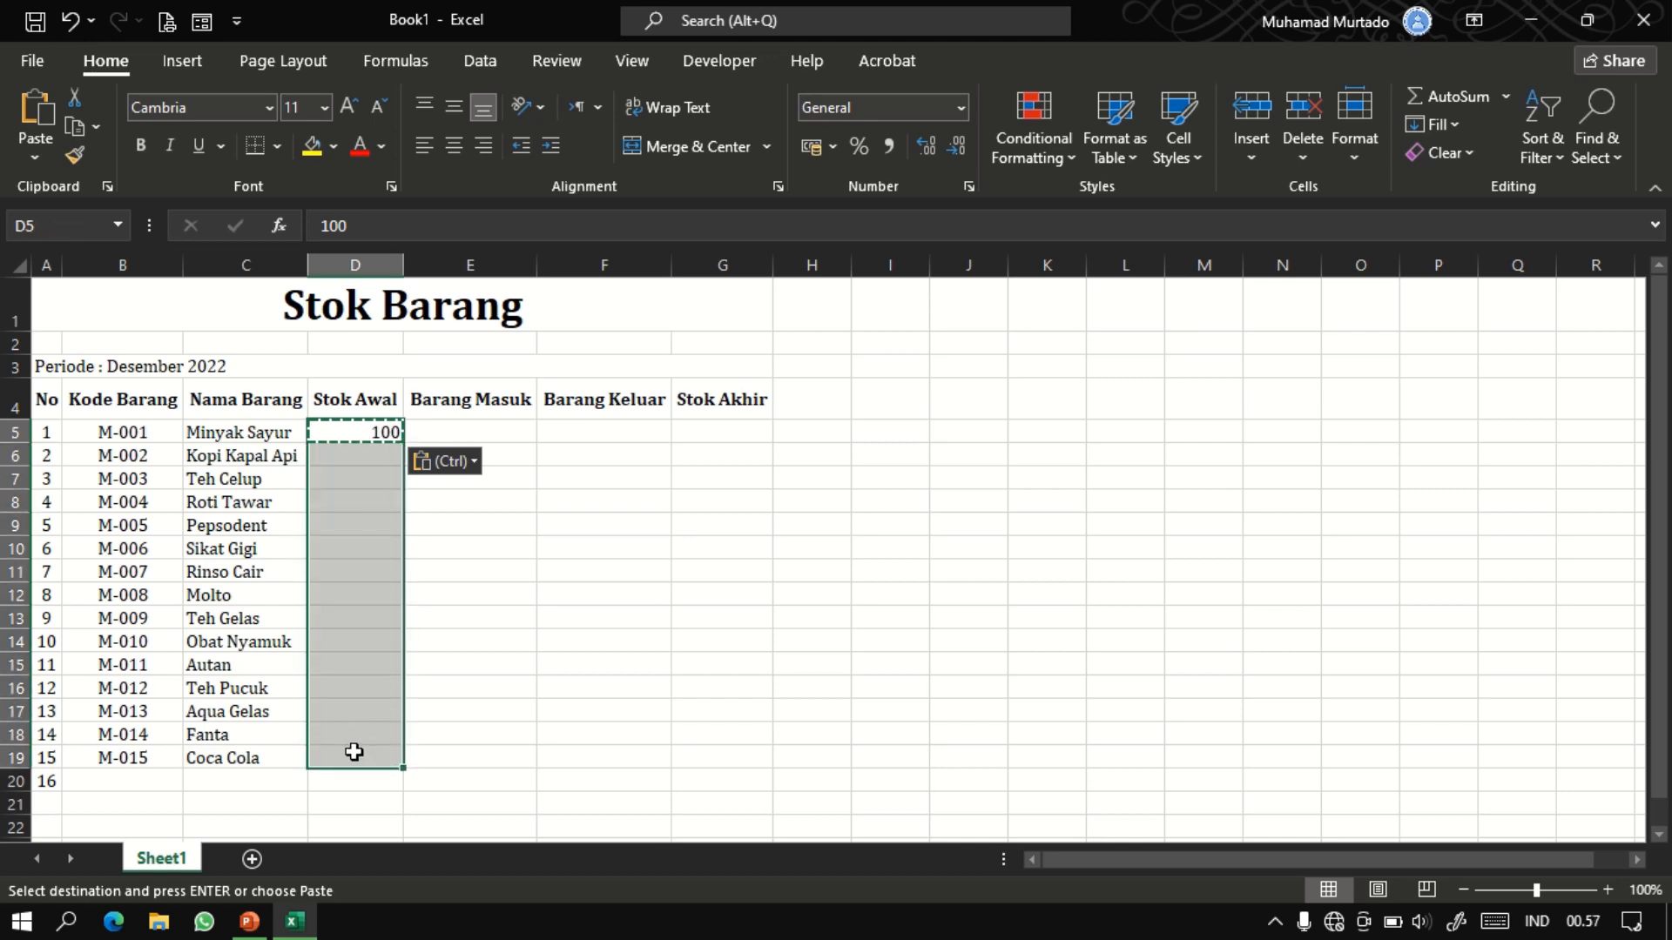
{"action": "key", "text": "ctrl+v"}
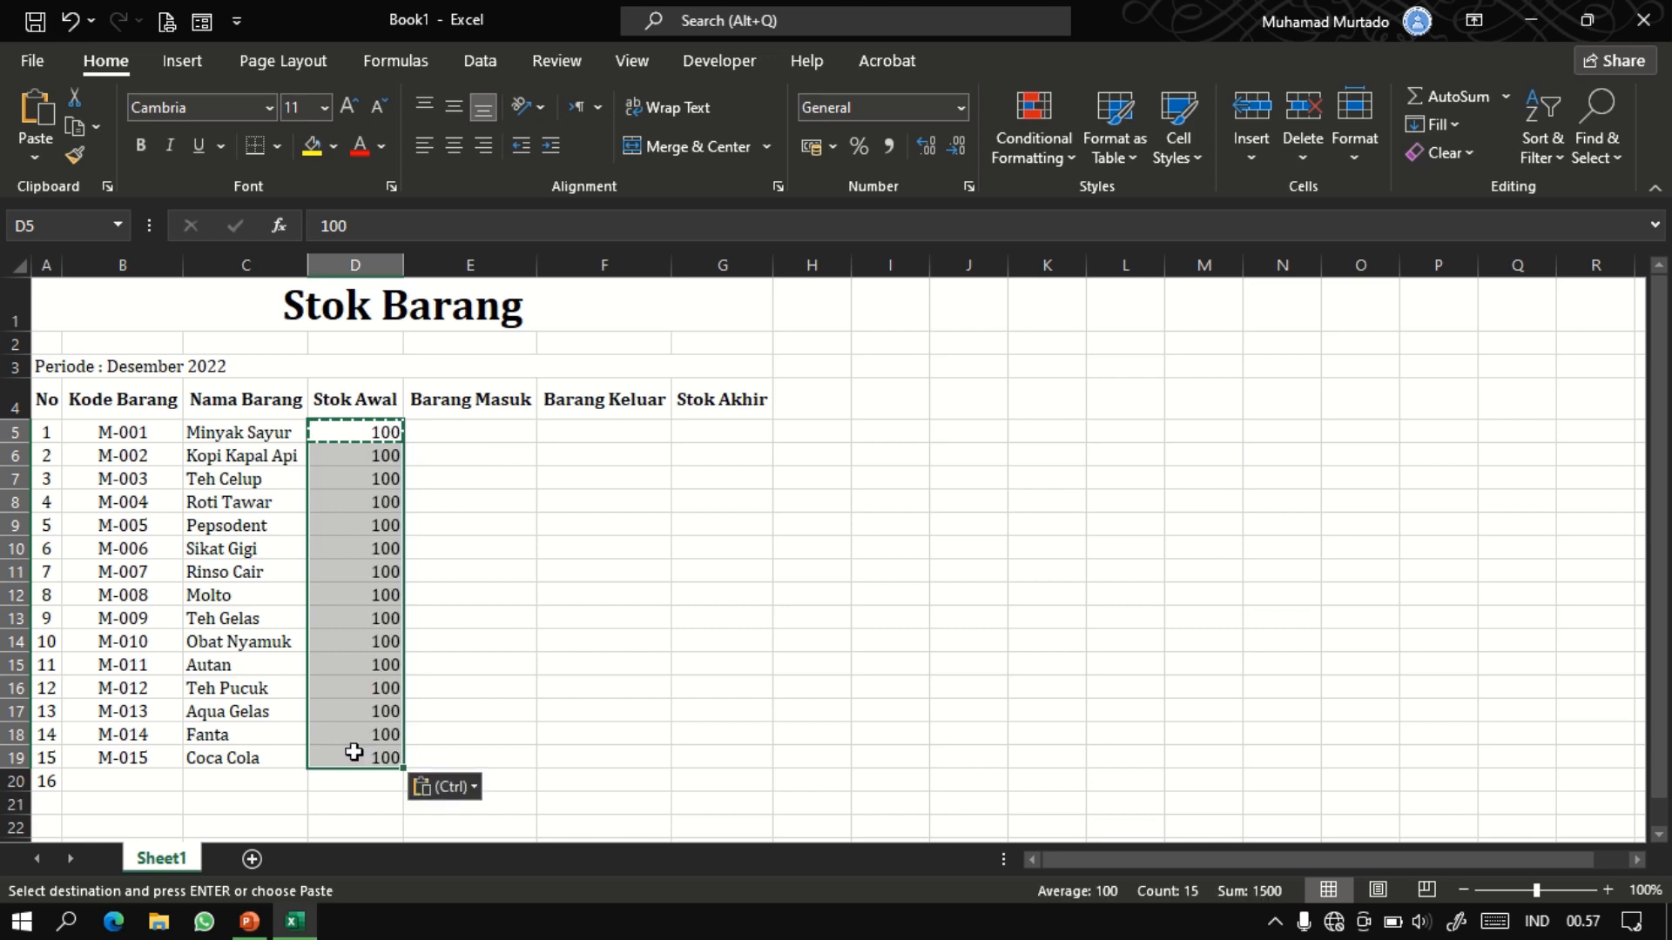
{"action": "left_click", "coordinate": [470, 454]}
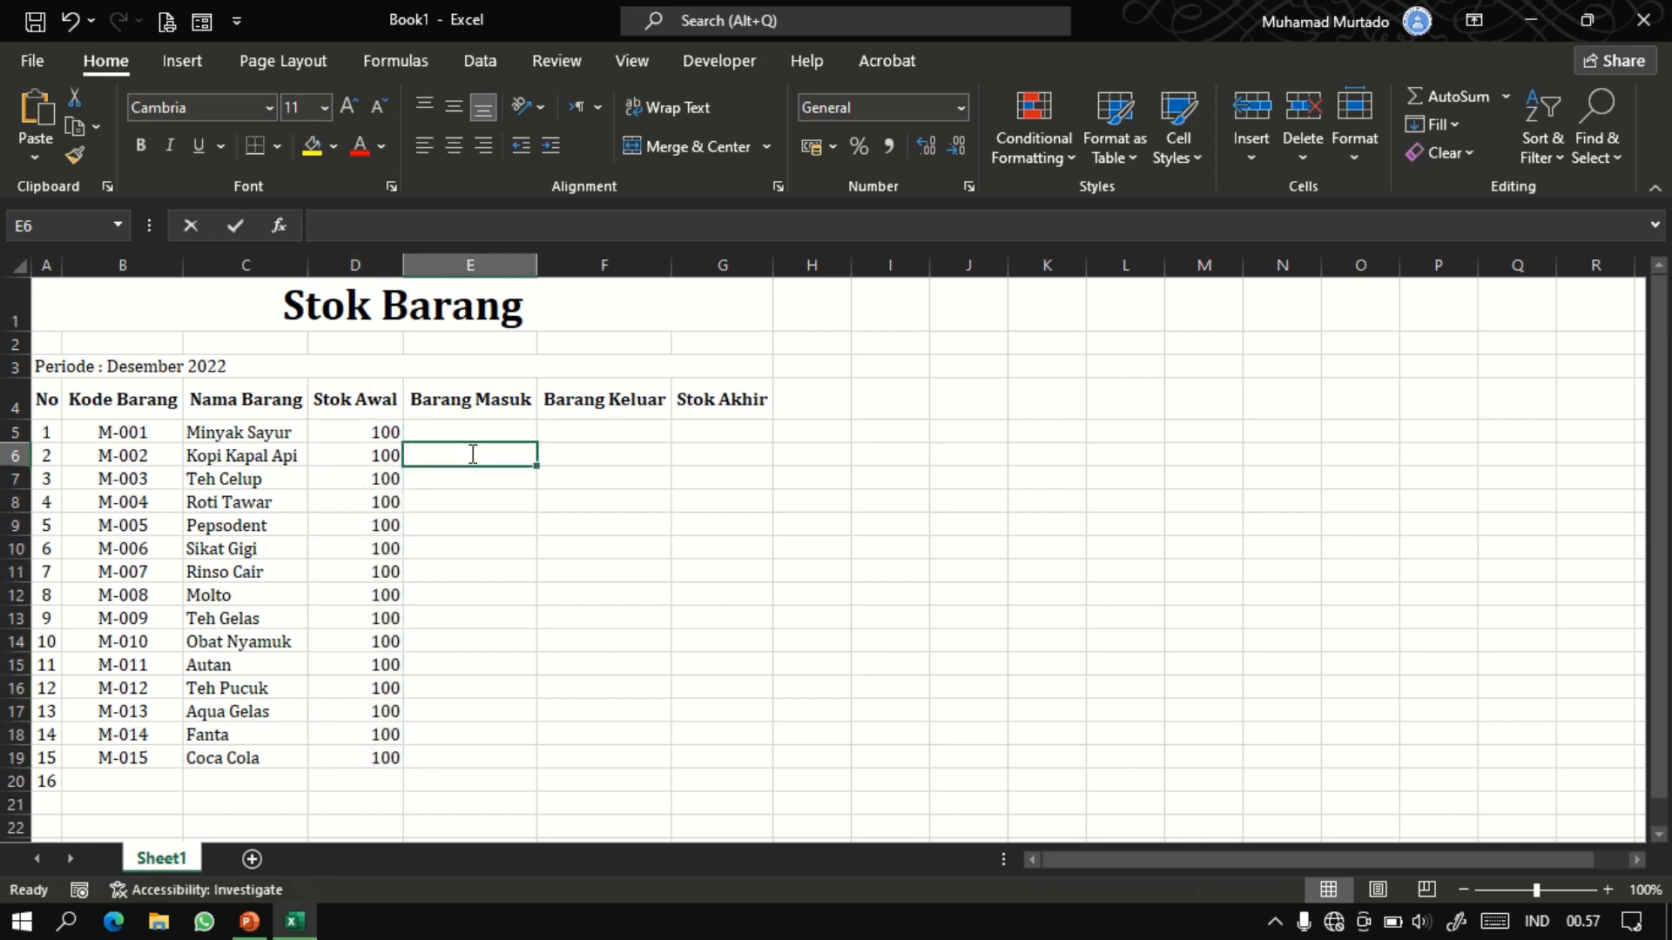
Centre the Stok Awal values in D5:D19 horizontally and vertically.
{"action": "left_click", "coordinate": [385, 436]}
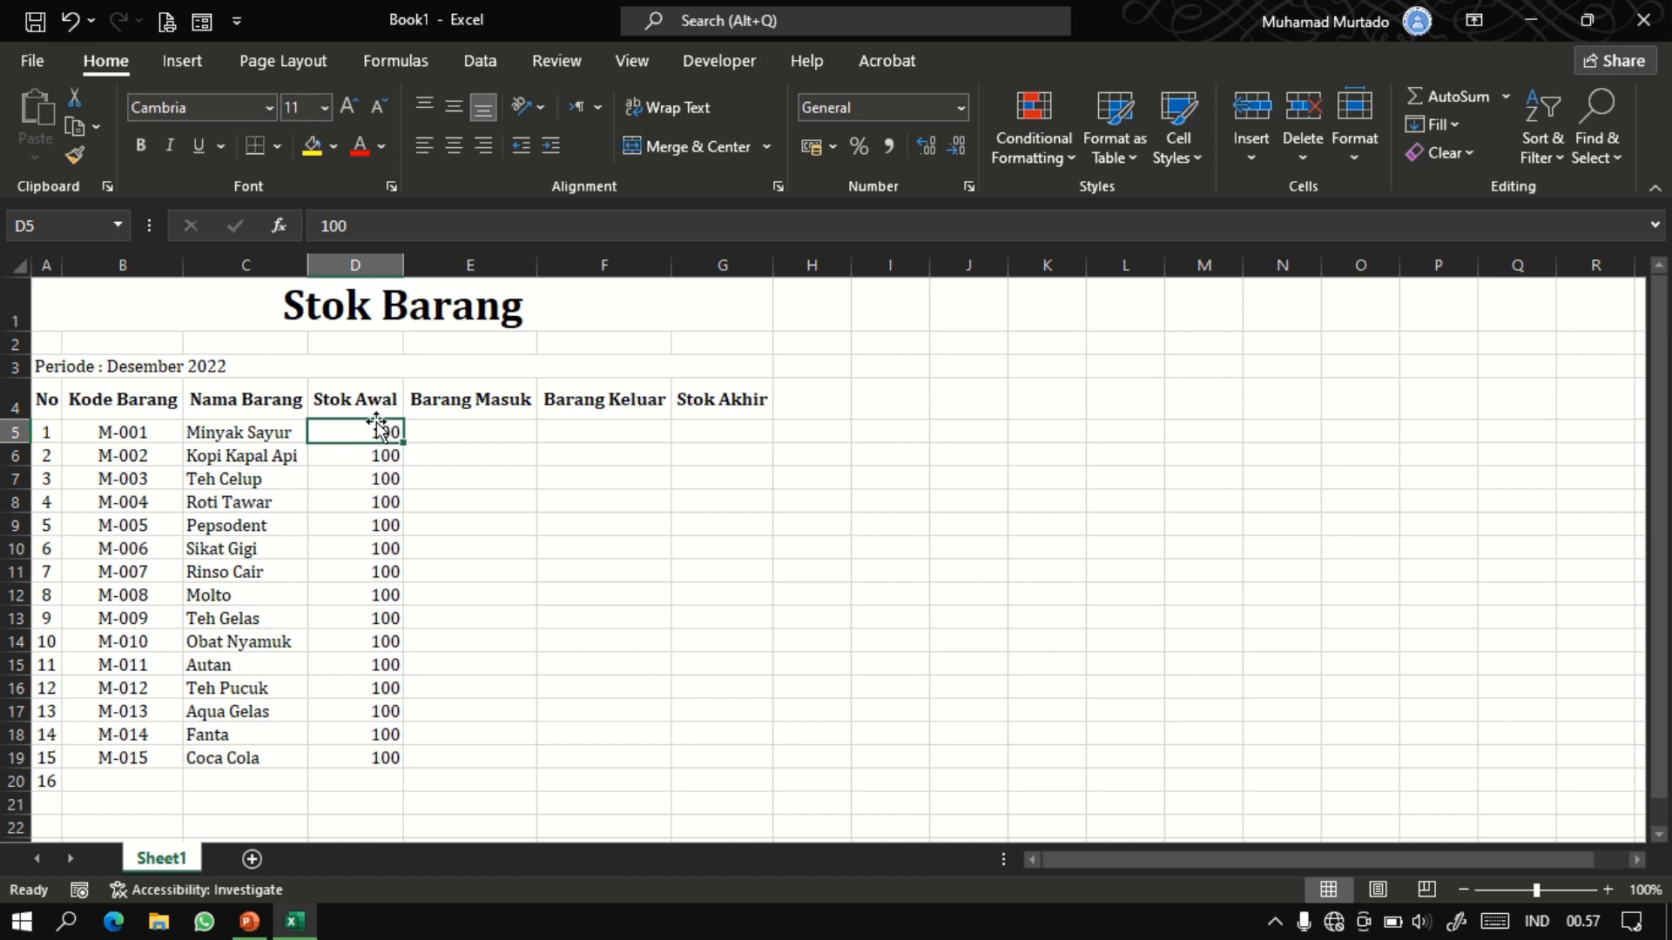
{"action": "mouse_move", "coordinate": [385, 436]}
{"action": "left_mouse_down"}
{"action": "mouse_move", "coordinate": [381, 554]}
{"action": "mouse_move", "coordinate": [379, 431]}
{"action": "left_mouse_up"}
{"action": "left_click_drag", "start_coordinate": [364, 650], "coordinate": [370, 752]}
{"action": "left_click", "coordinate": [452, 147]}
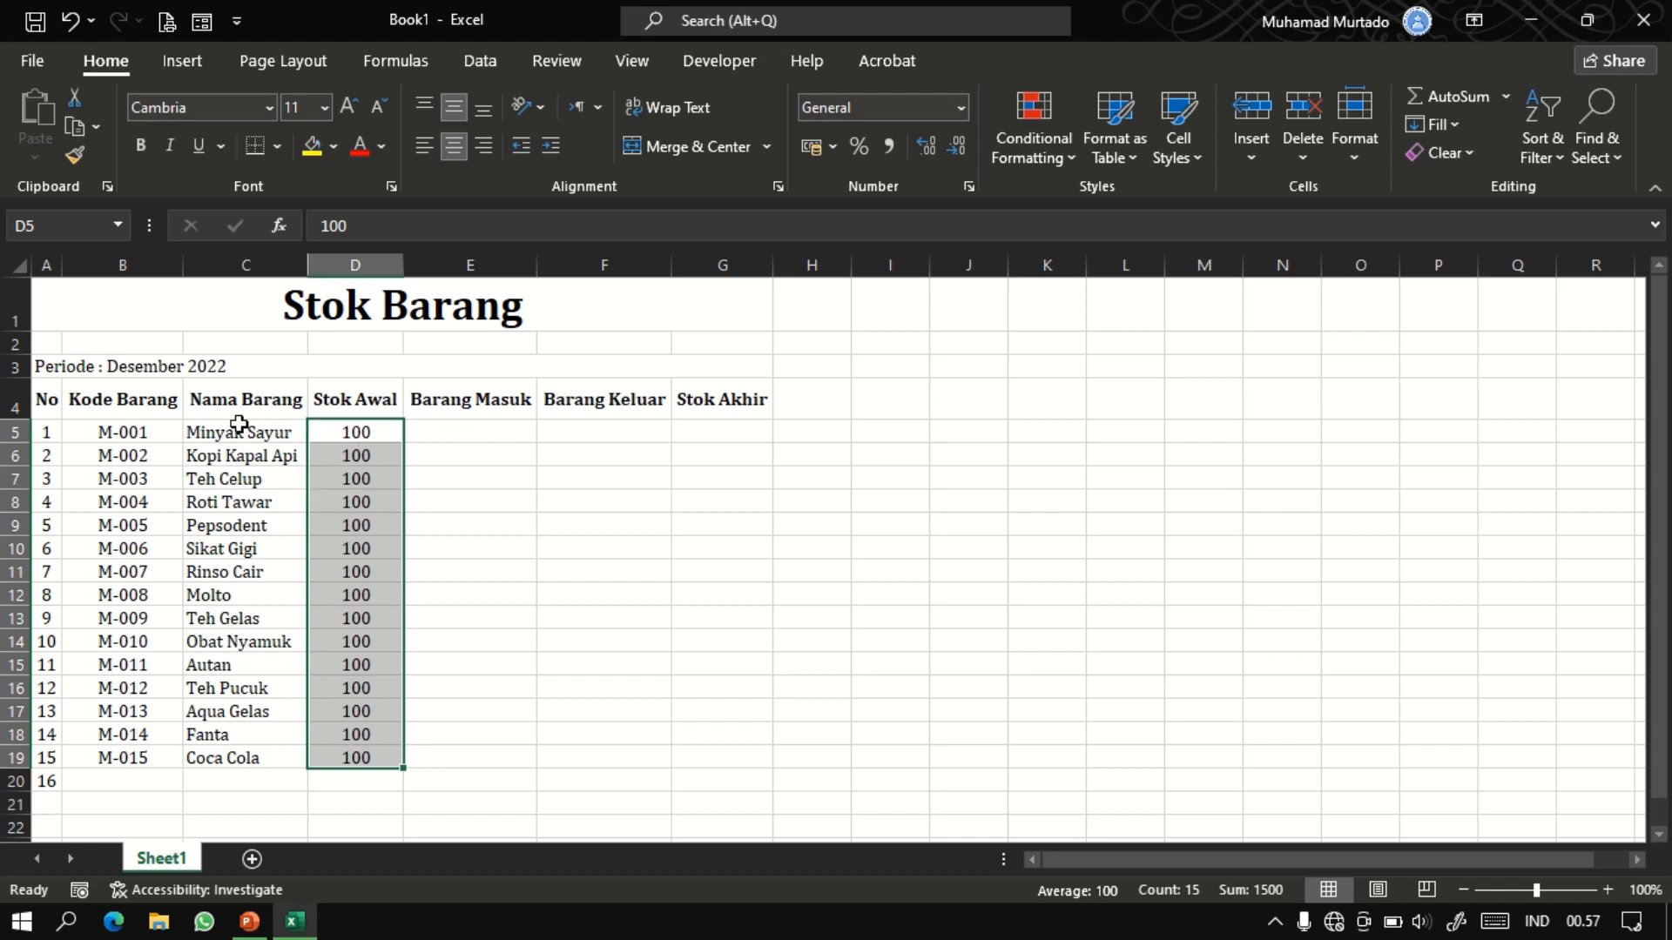
Apply All Borders to the whole table range A4:G20, including the header row.
{"action": "left_click_drag", "start_coordinate": [47, 401], "coordinate": [718, 775]}
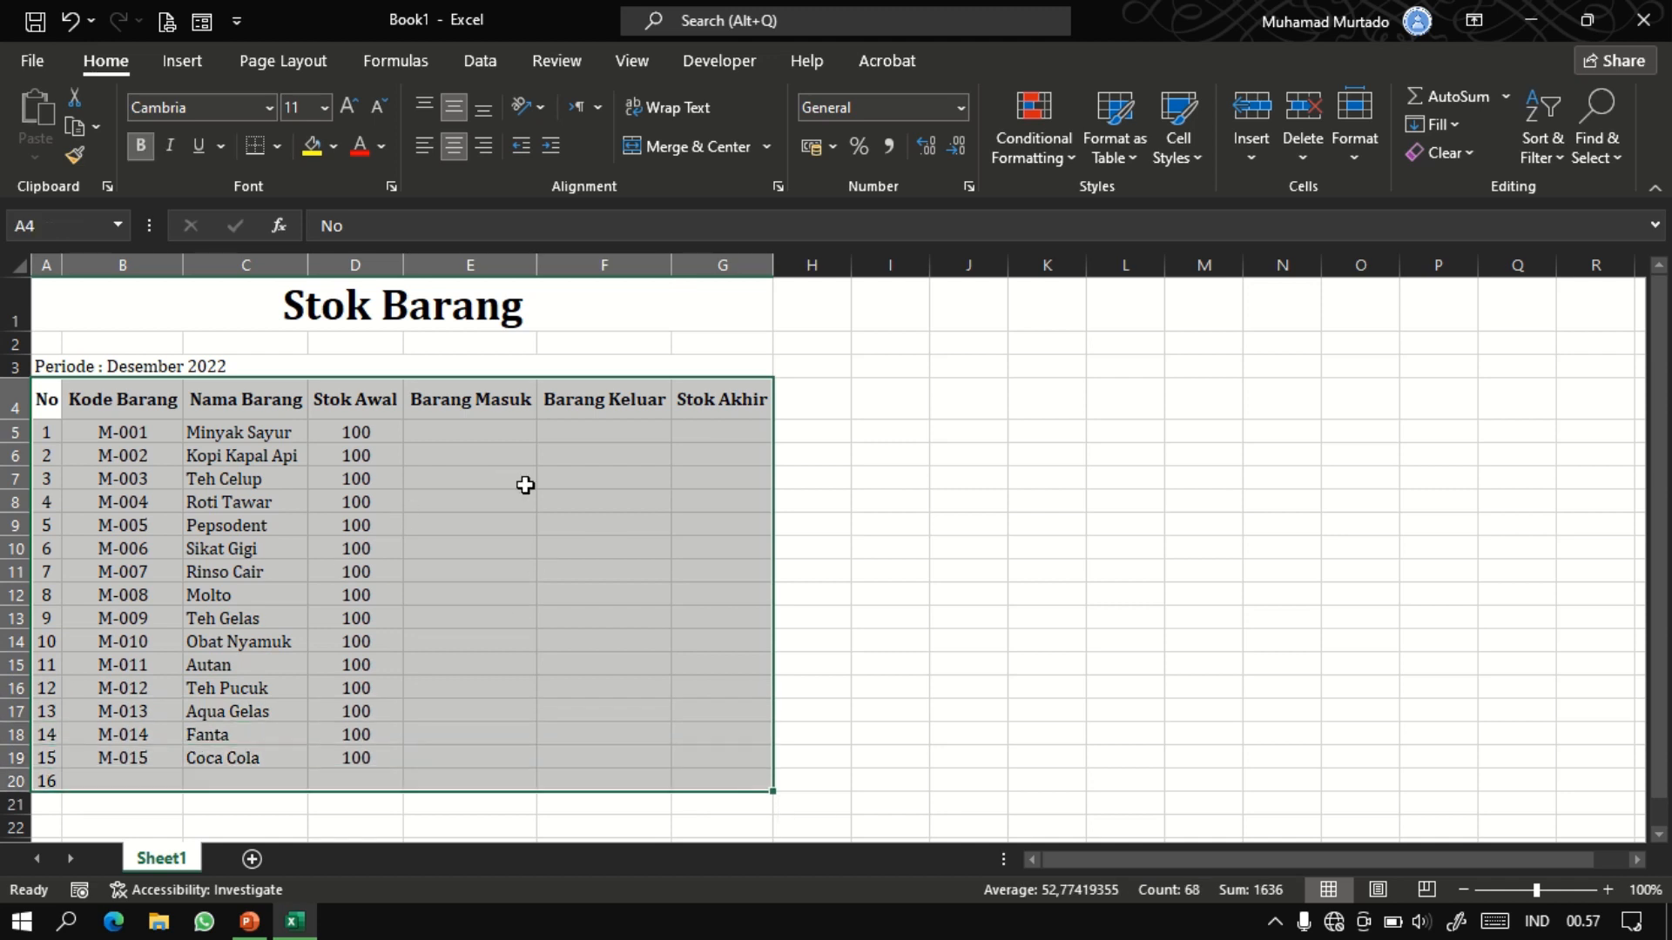
{"action": "left_click", "coordinate": [276, 147]}
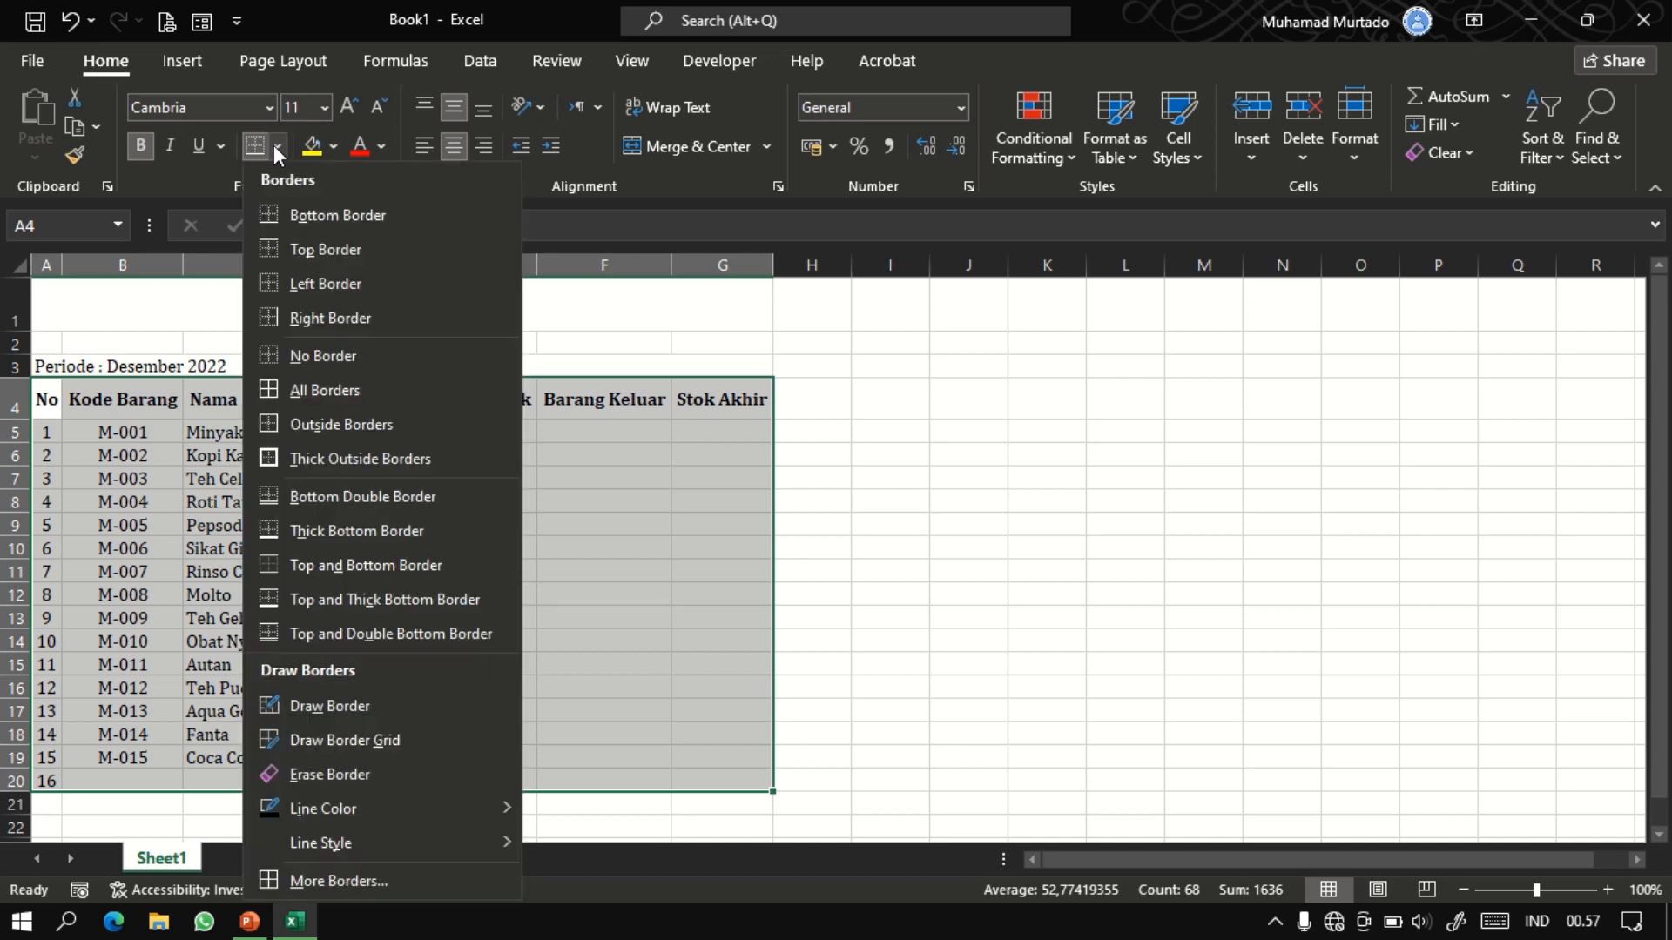
{"action": "left_click", "coordinate": [319, 389]}
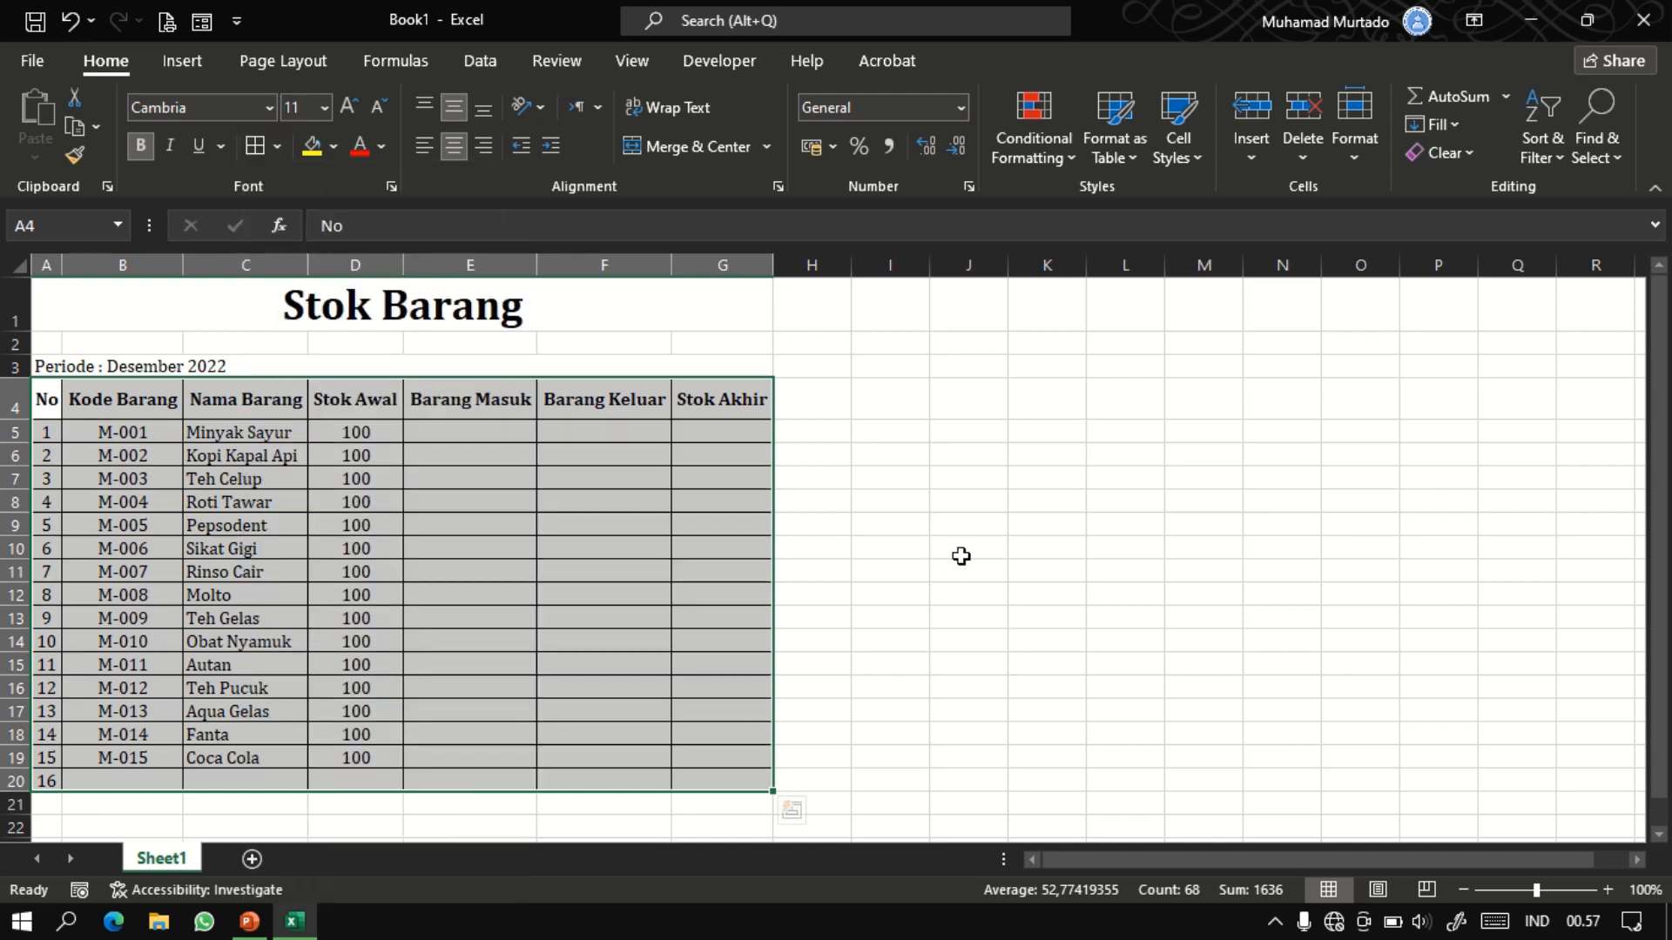
{"action": "left_click", "coordinate": [963, 557]}
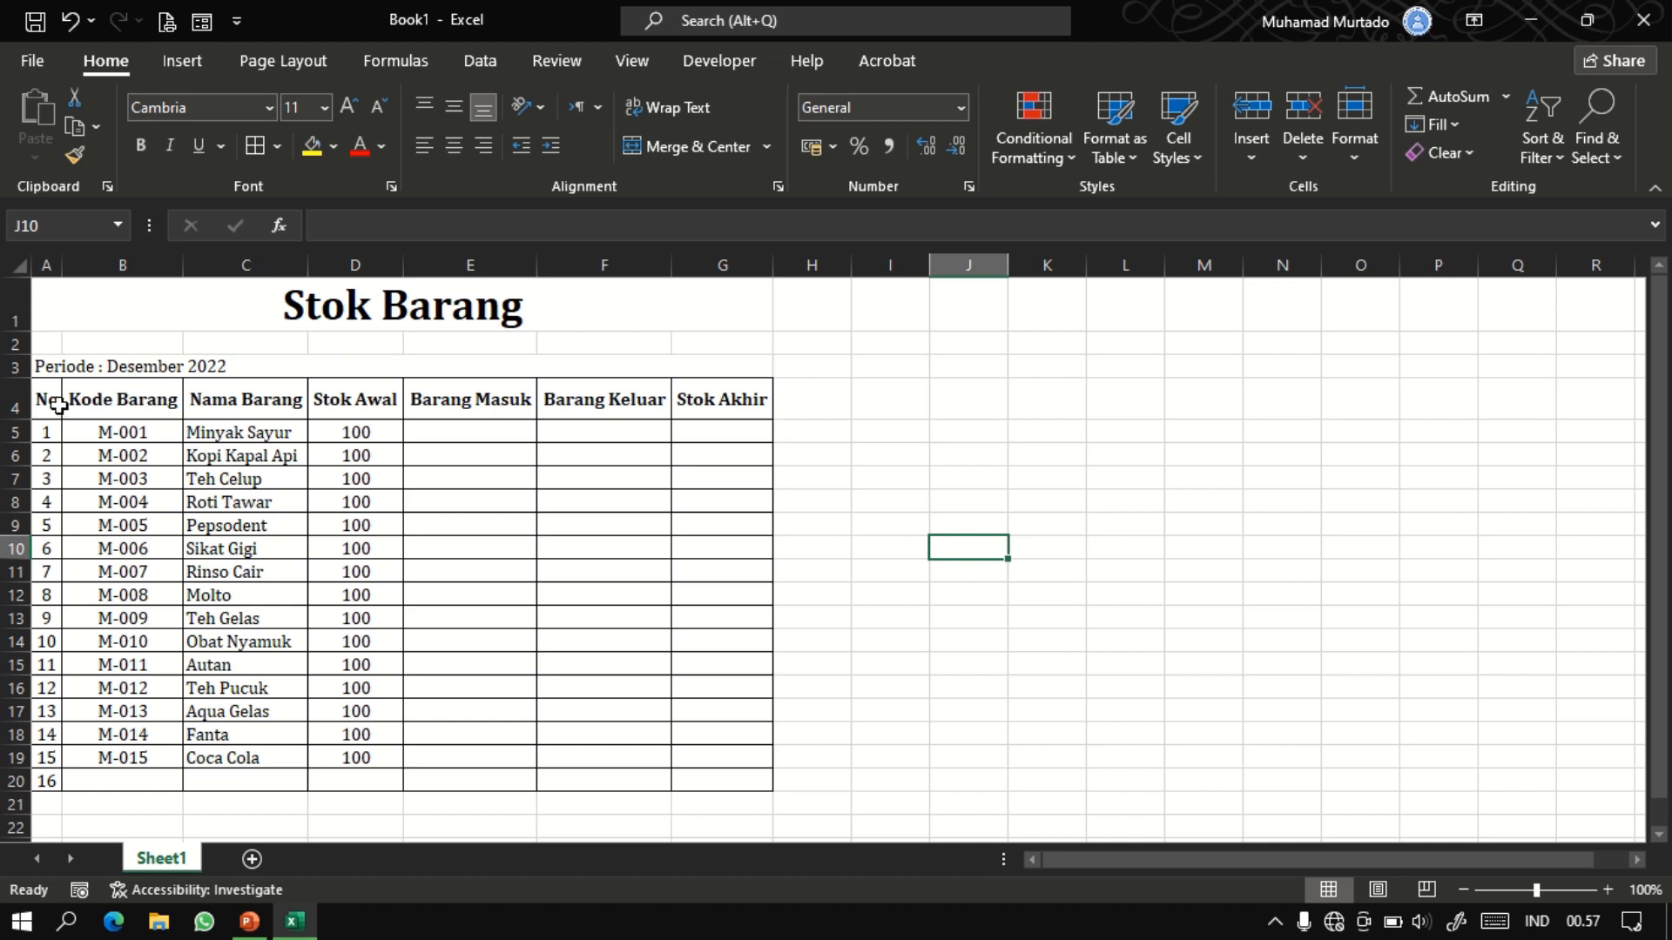
Fill the header row A4:G4 and the merged Stok Barang title in row 1 with standard light blue.
{"action": "left_click_drag", "start_coordinate": [58, 403], "coordinate": [709, 400]}
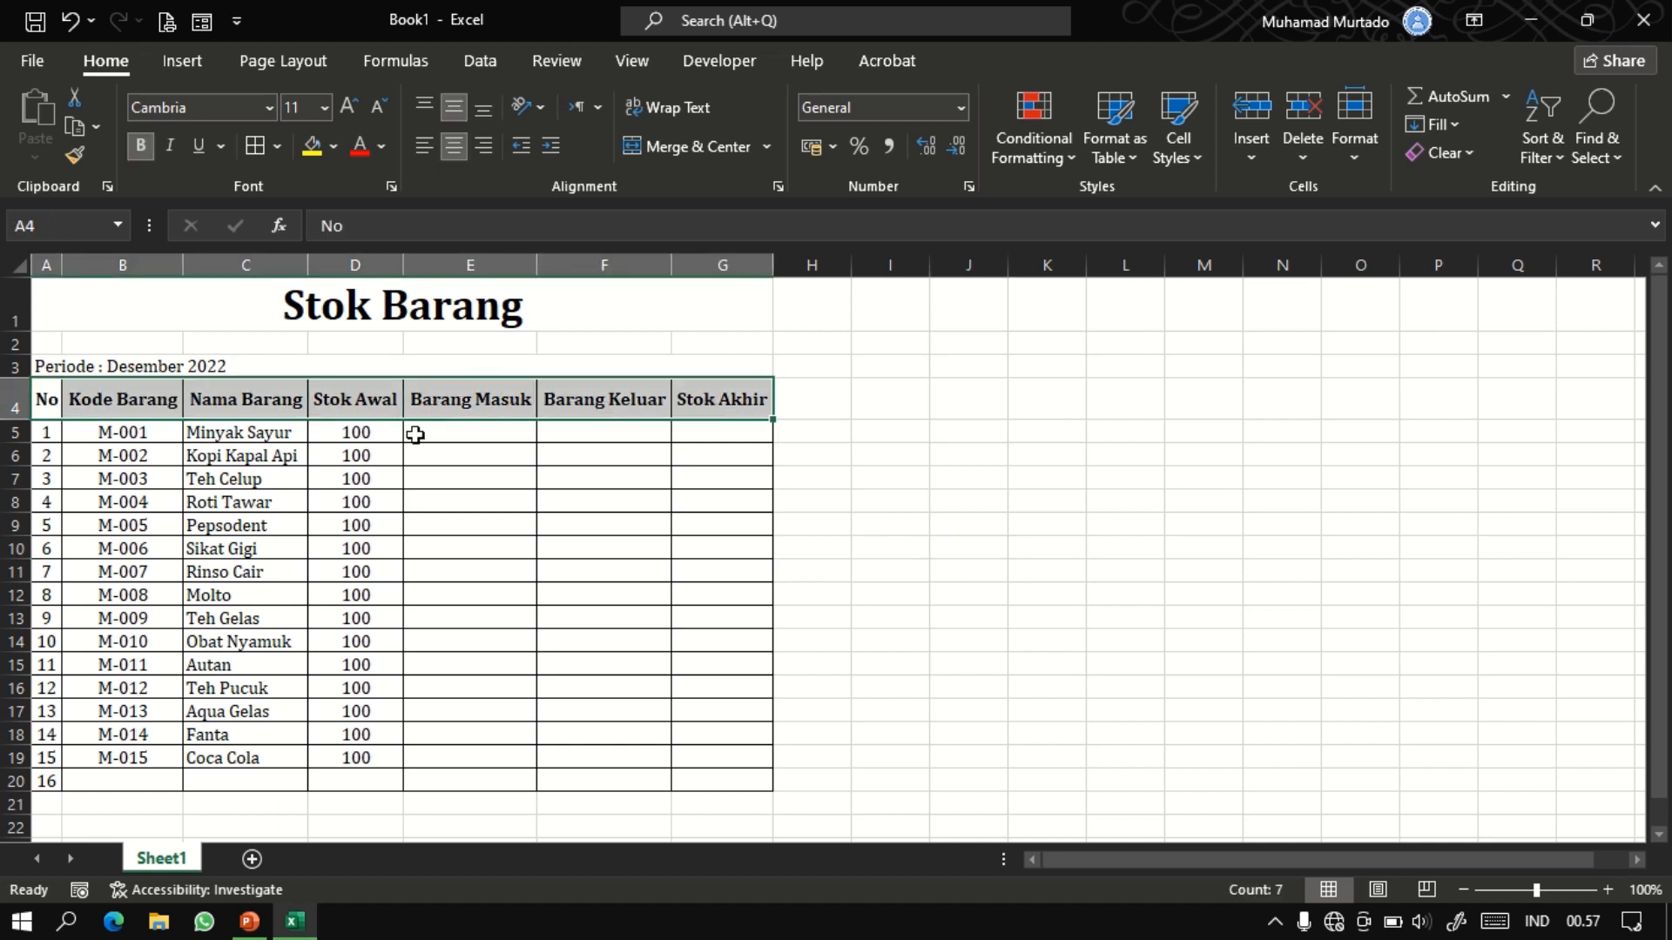
{"action": "left_click", "coordinate": [335, 146]}
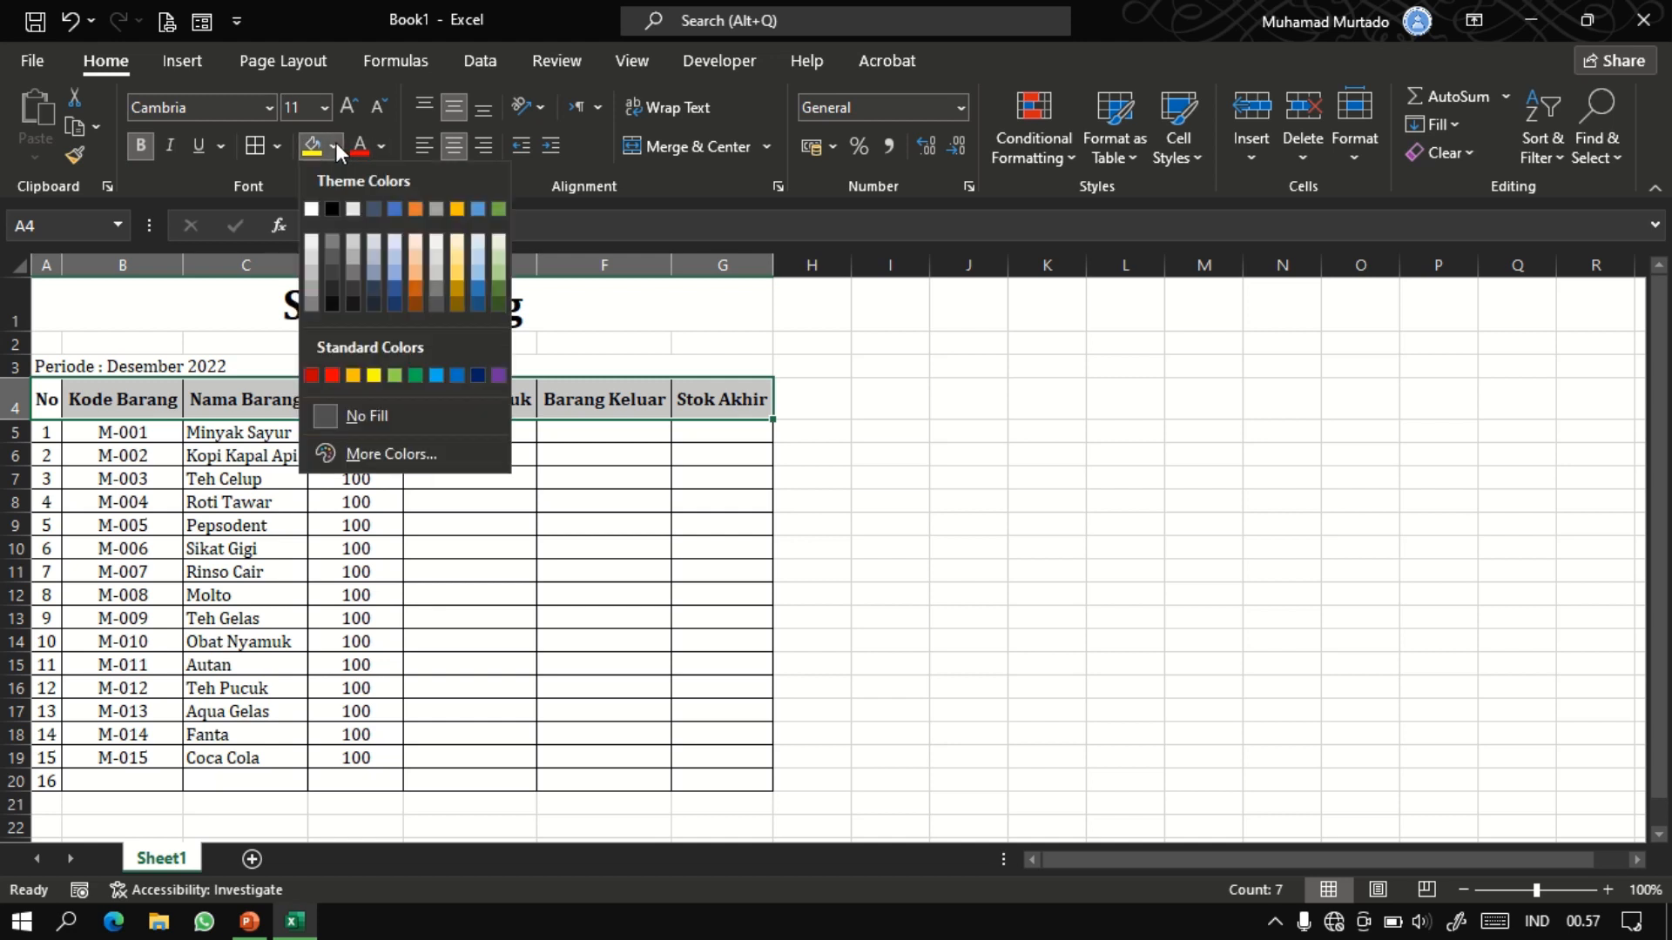
{"action": "left_click", "coordinate": [436, 374]}
{"action": "left_click", "coordinate": [392, 313]}
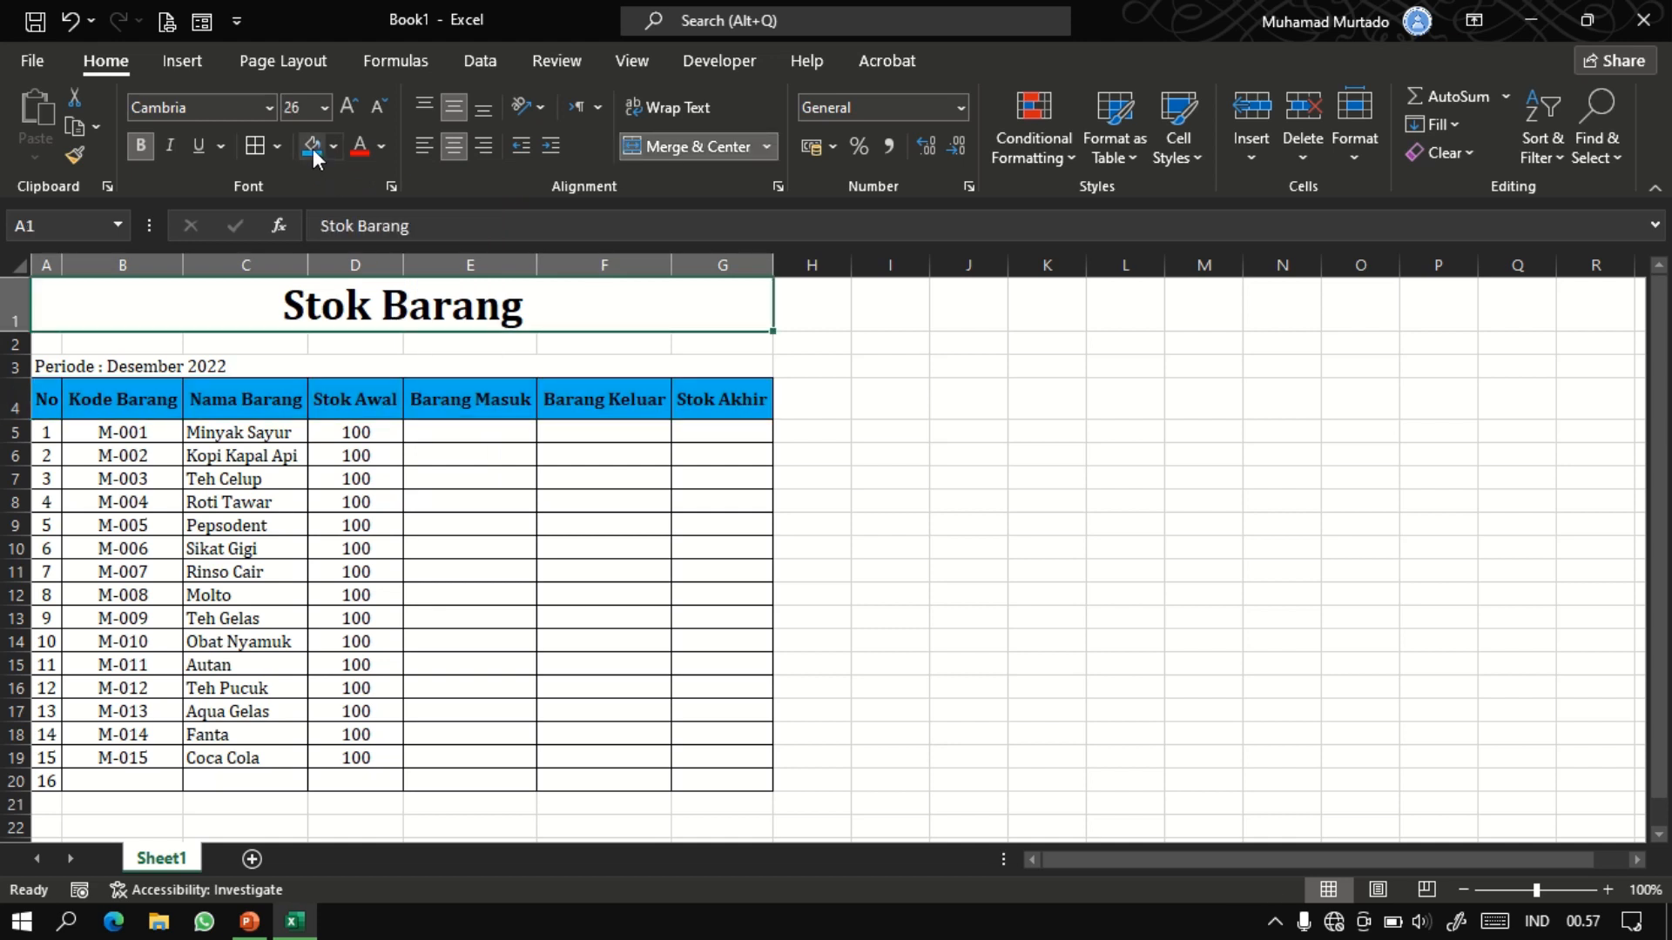
{"action": "left_click", "coordinate": [312, 146]}
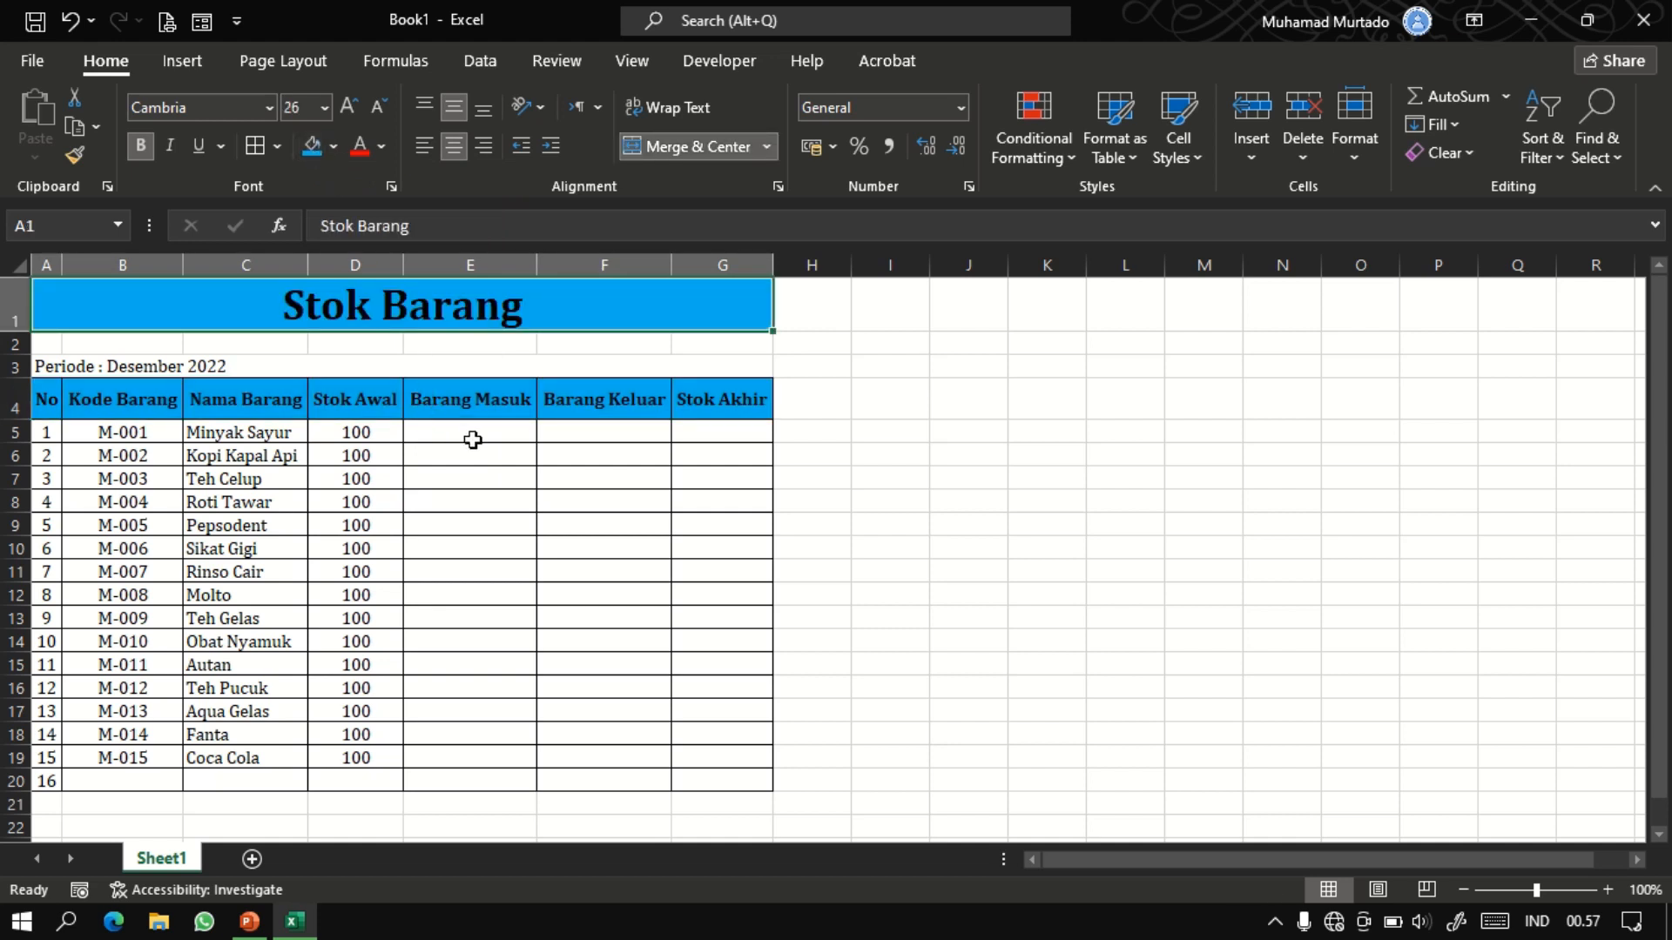
Fill the Barang Masuk cells E5:E20 with a bright green picked from the extended colour palette.
{"action": "left_click_drag", "start_coordinate": [473, 440], "coordinate": [471, 780]}
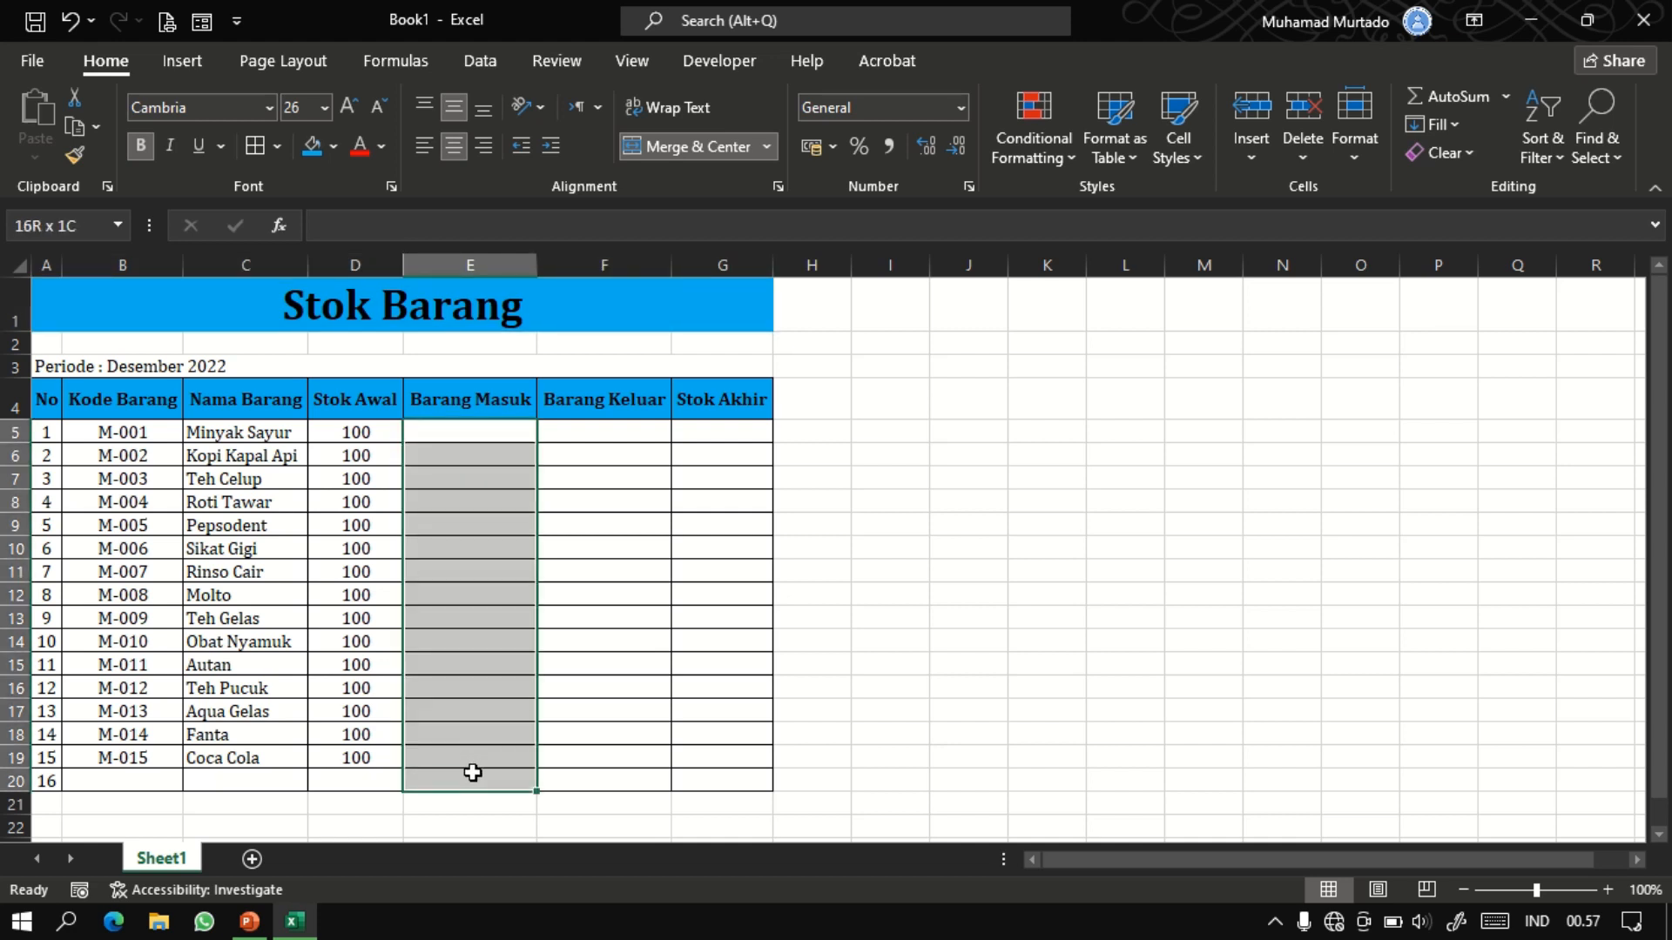
{"action": "left_click", "coordinate": [335, 146]}
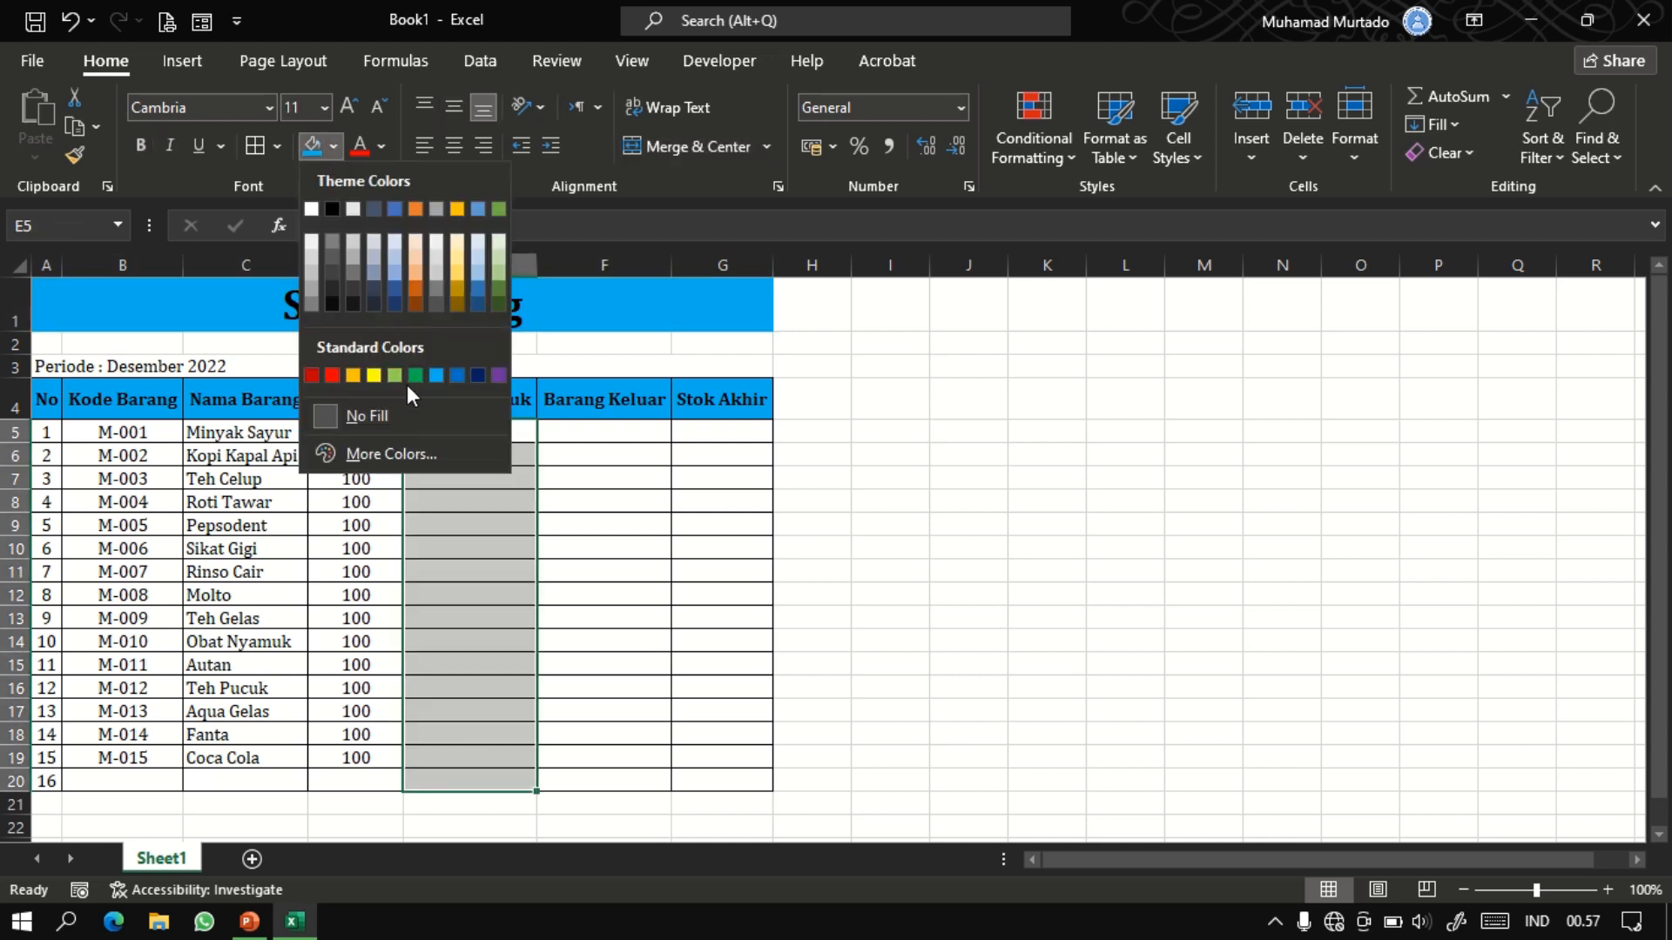
{"action": "left_click", "coordinate": [373, 455]}
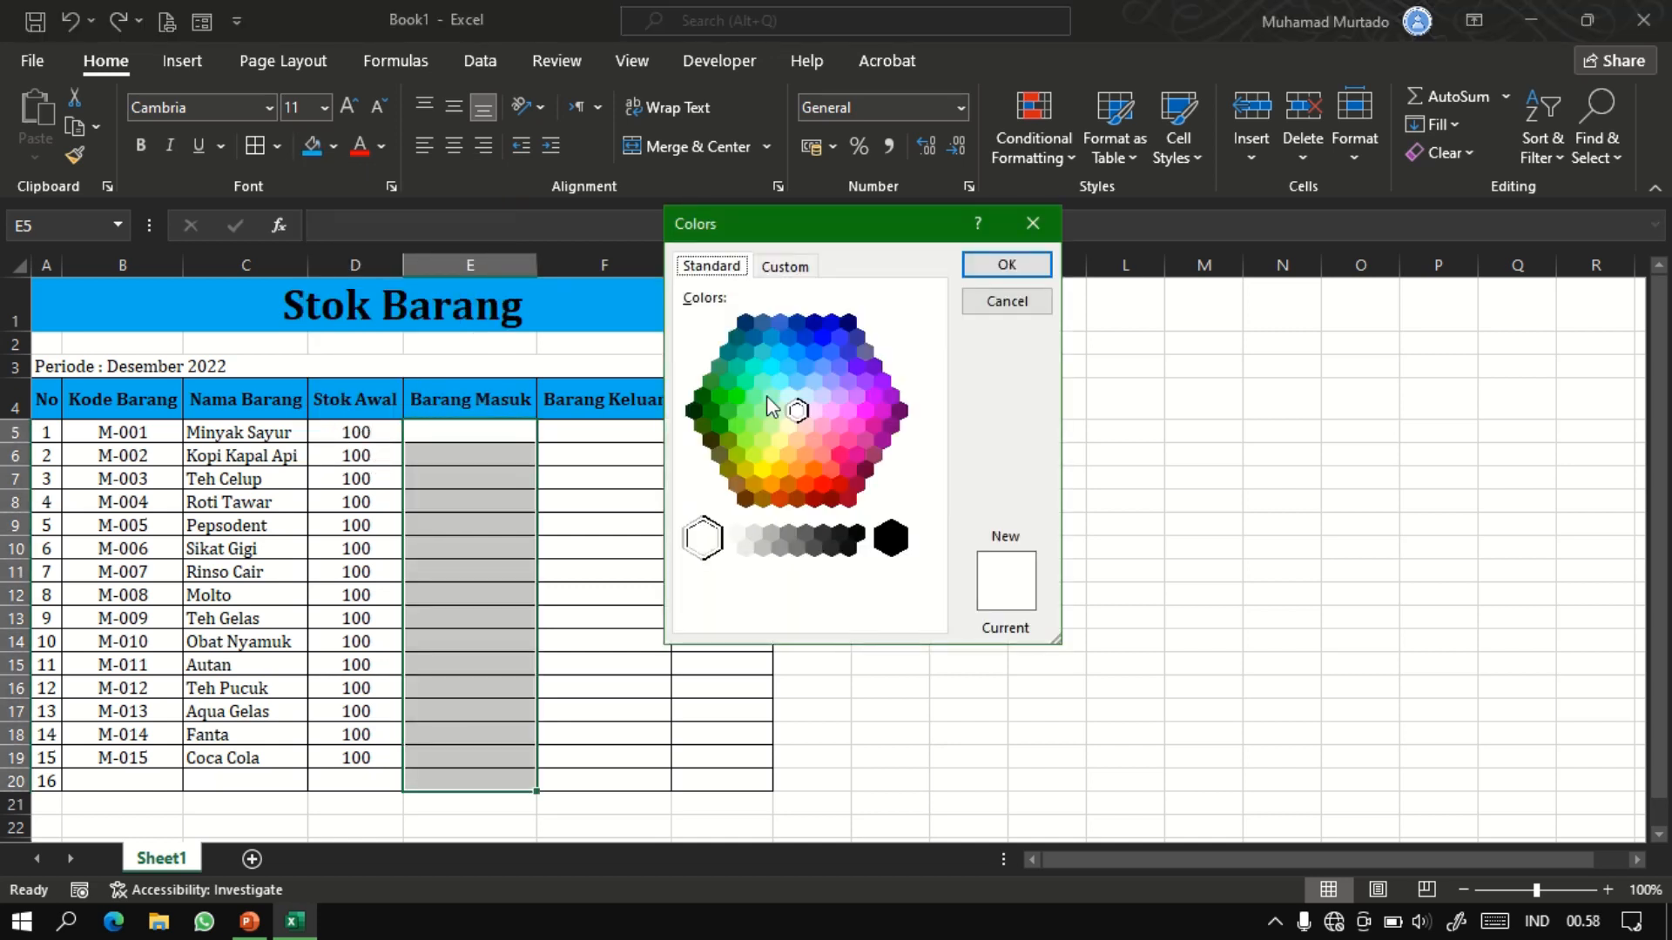
{"action": "left_click", "coordinate": [736, 396]}
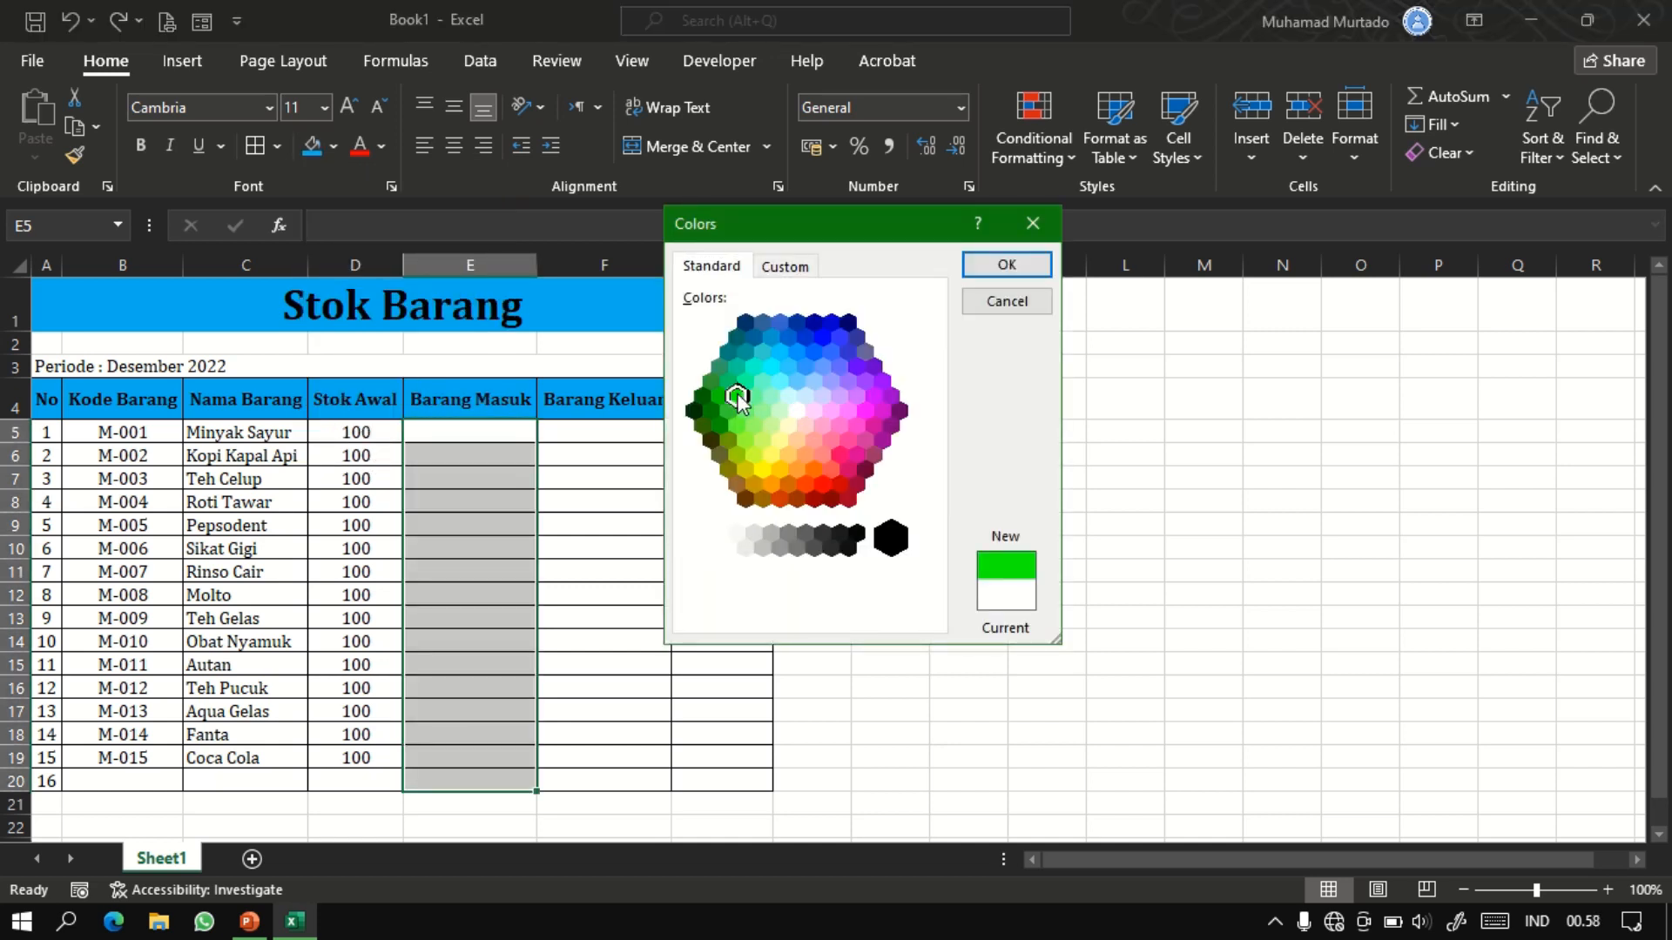
{"action": "left_click", "coordinate": [1006, 265]}
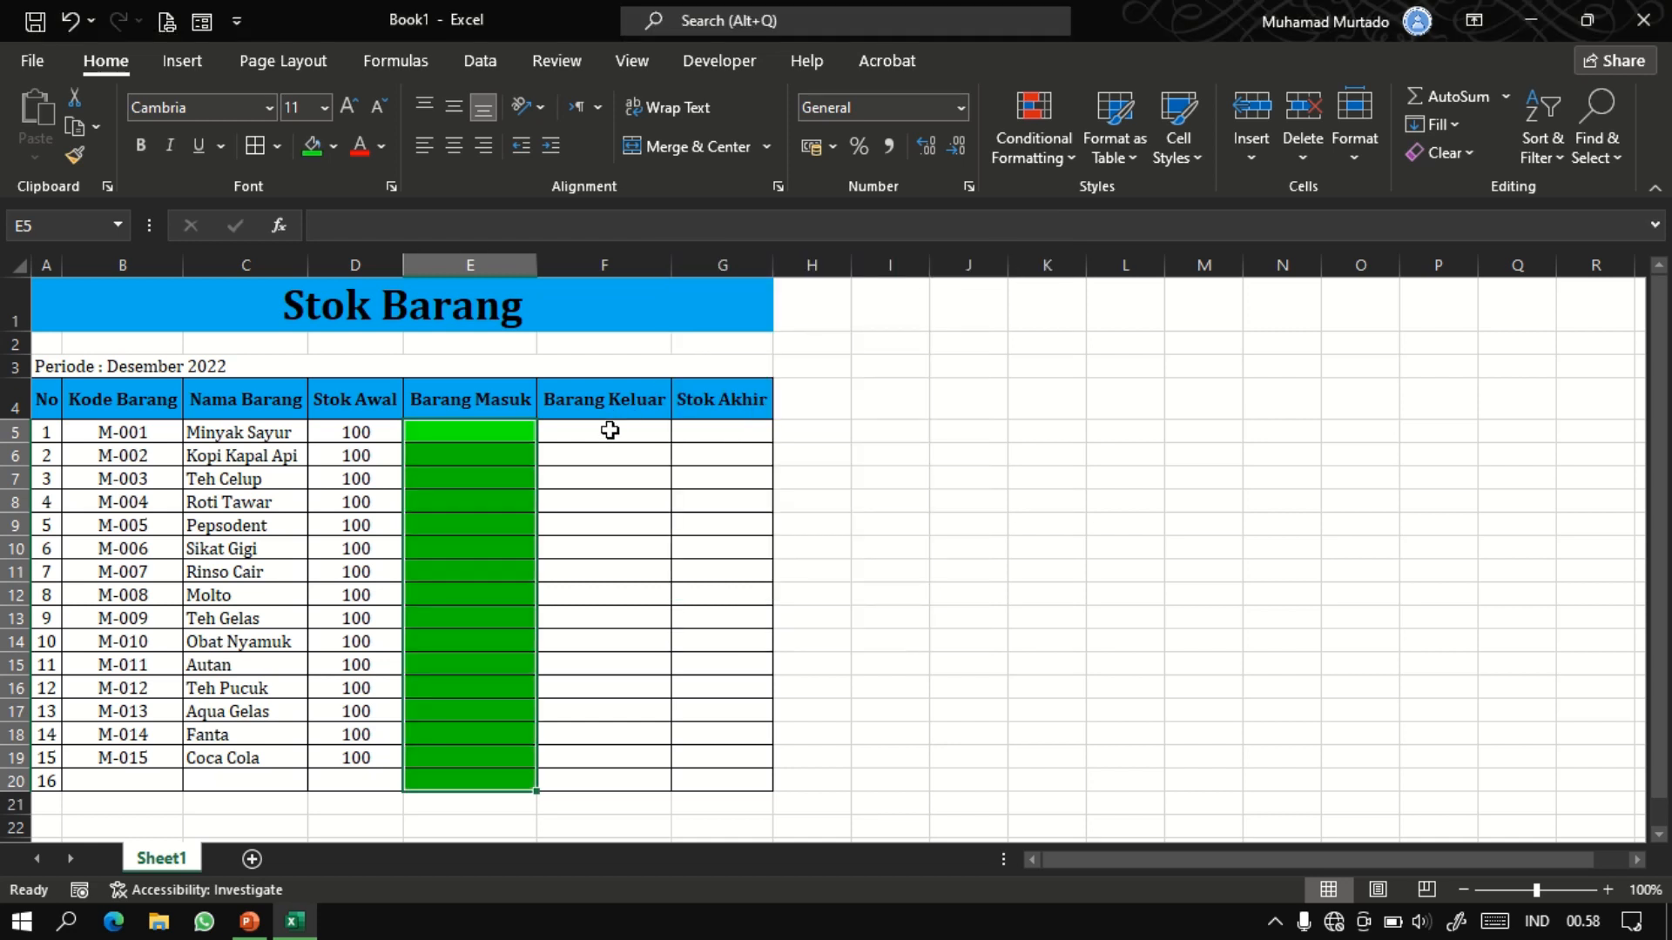
Fill the Barang Keluar cells F5:F20 with standard yellow.
{"action": "left_click_drag", "start_coordinate": [609, 430], "coordinate": [597, 776]}
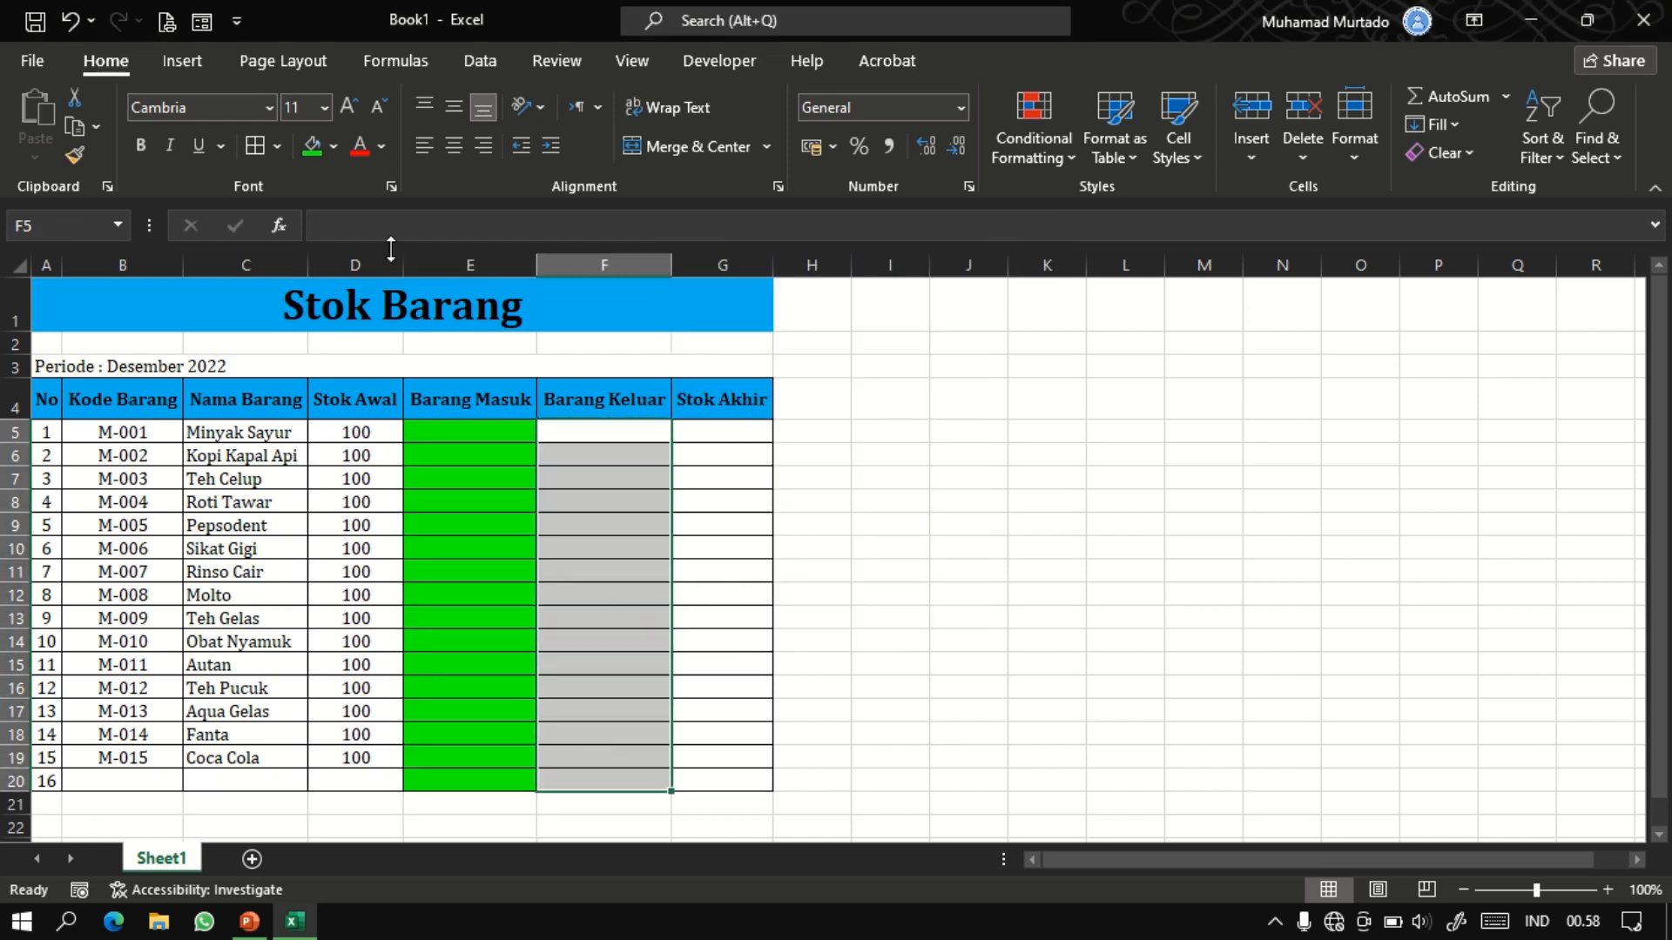
{"action": "left_click", "coordinate": [335, 148]}
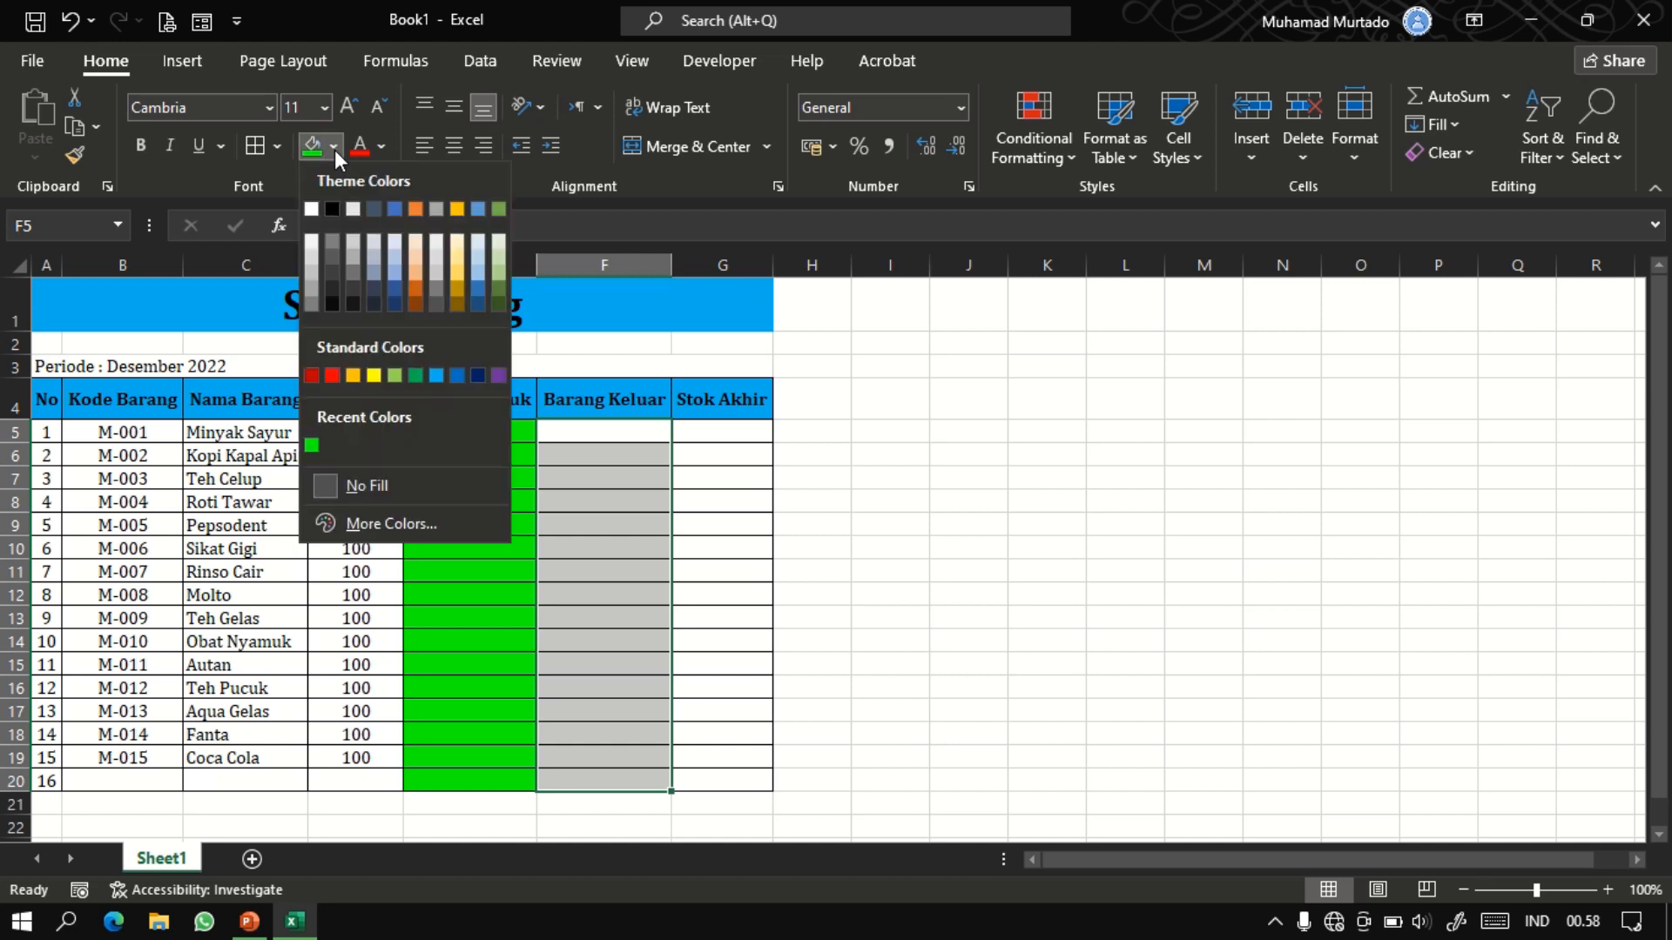
{"action": "left_click", "coordinate": [372, 376]}
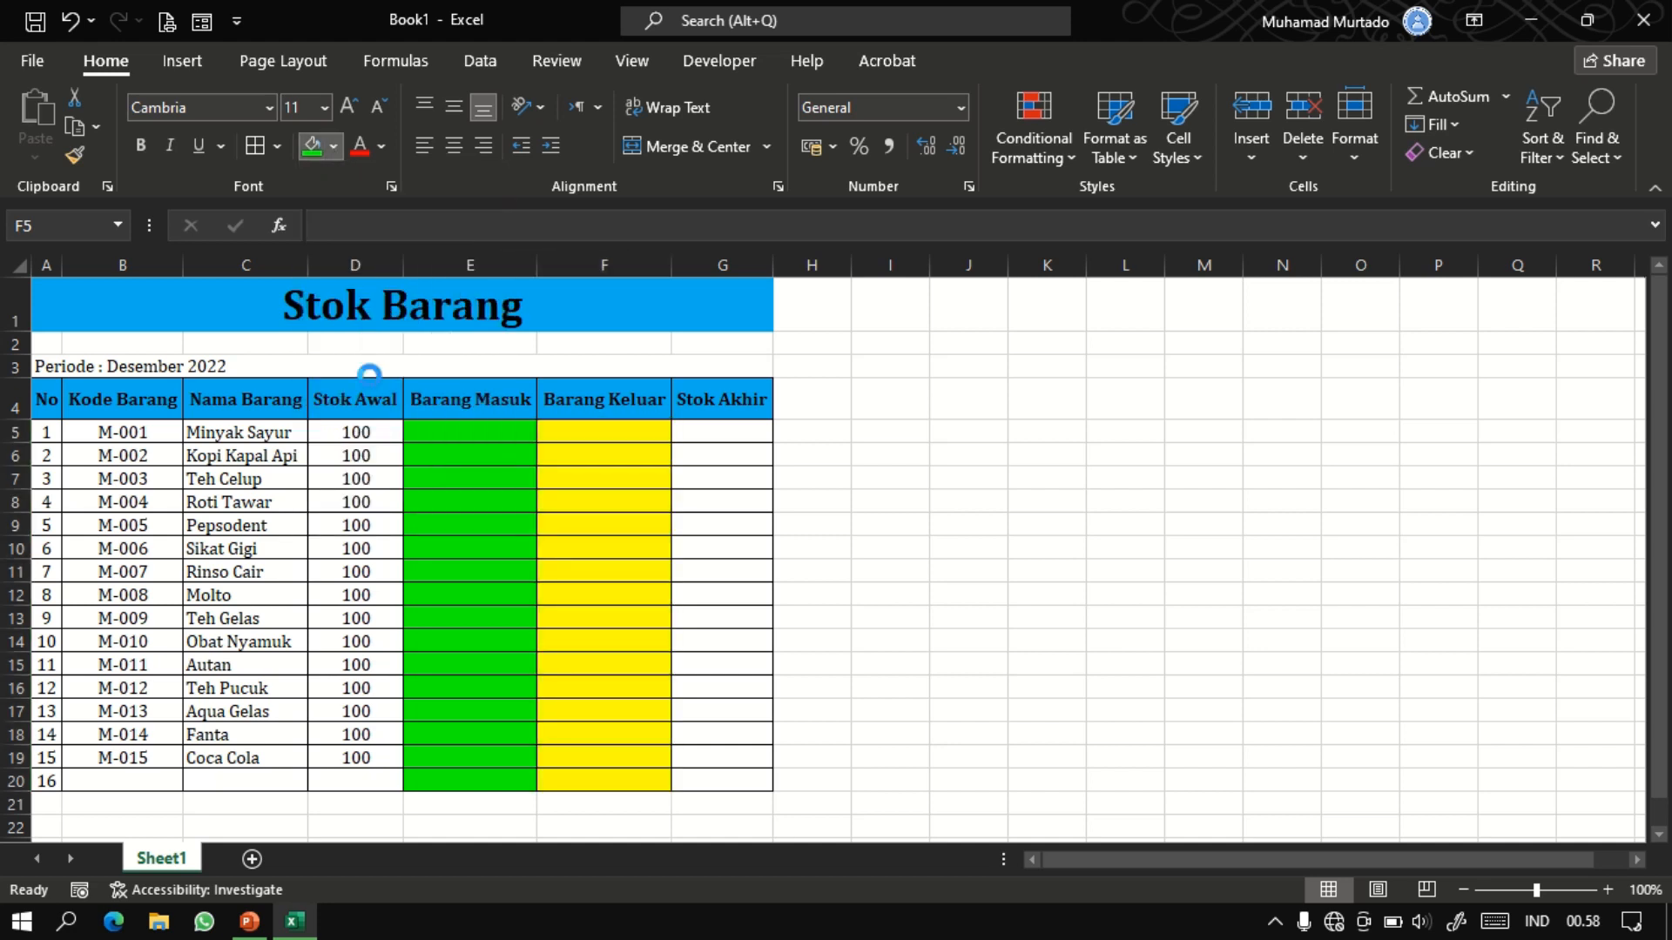
{"action": "left_click", "coordinate": [724, 433]}
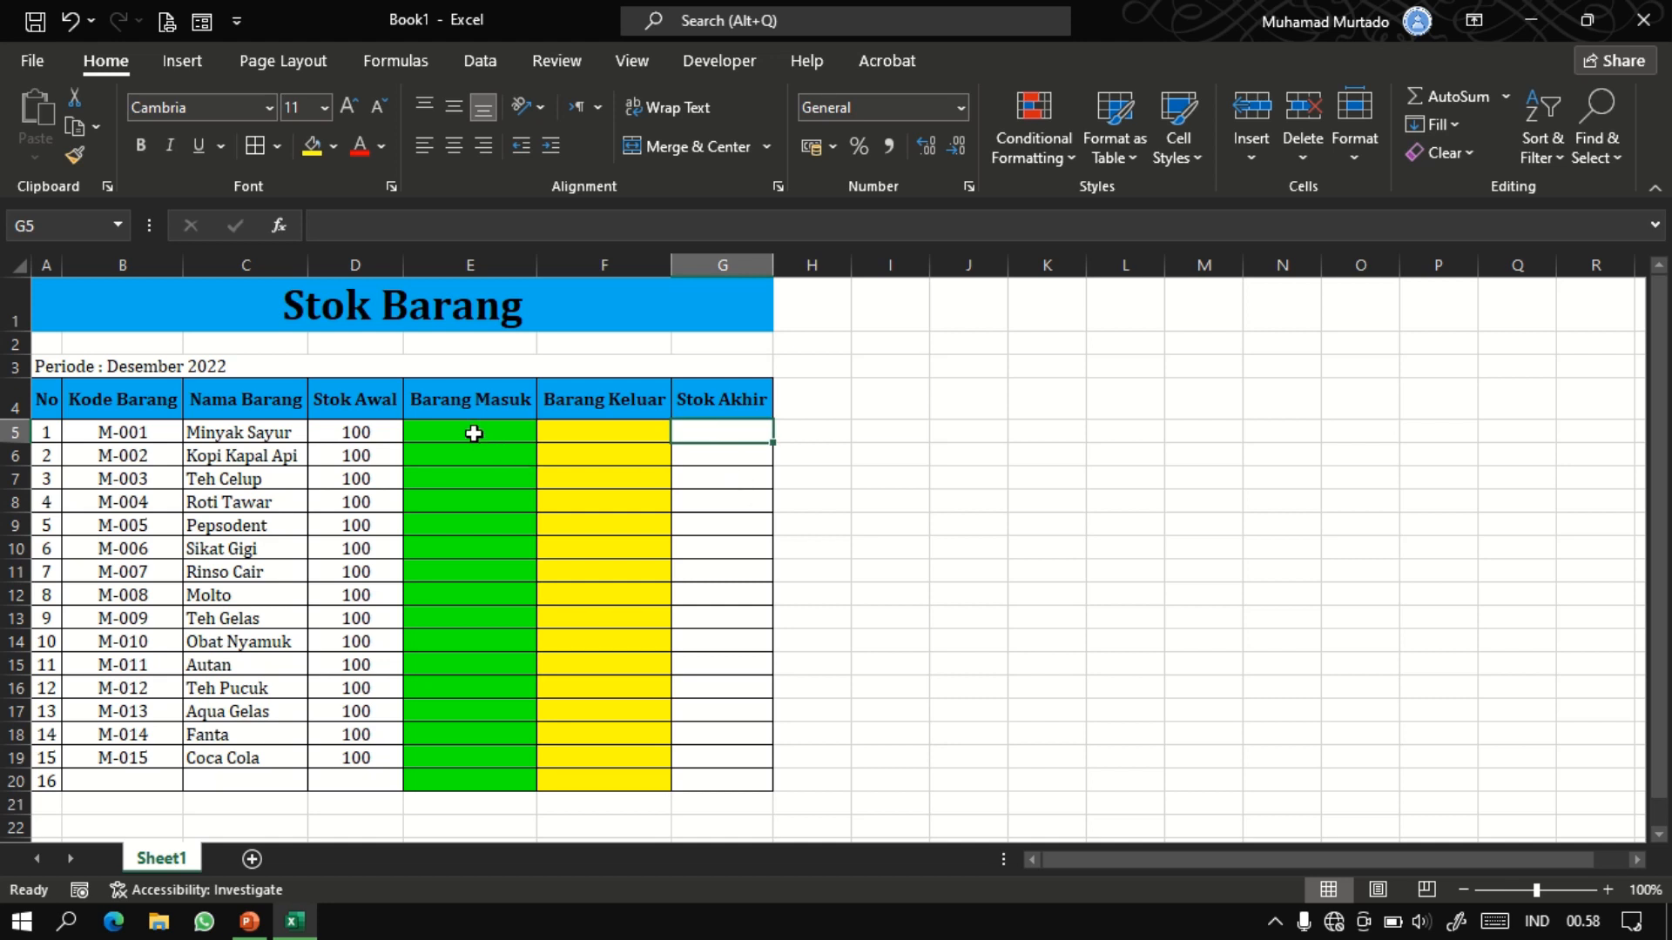
Centre the Barang Masuk, Barang Keluar and Stok Akhir cells E5:G20 horizontally and vertically.
{"action": "left_click_drag", "start_coordinate": [474, 432], "coordinate": [716, 781]}
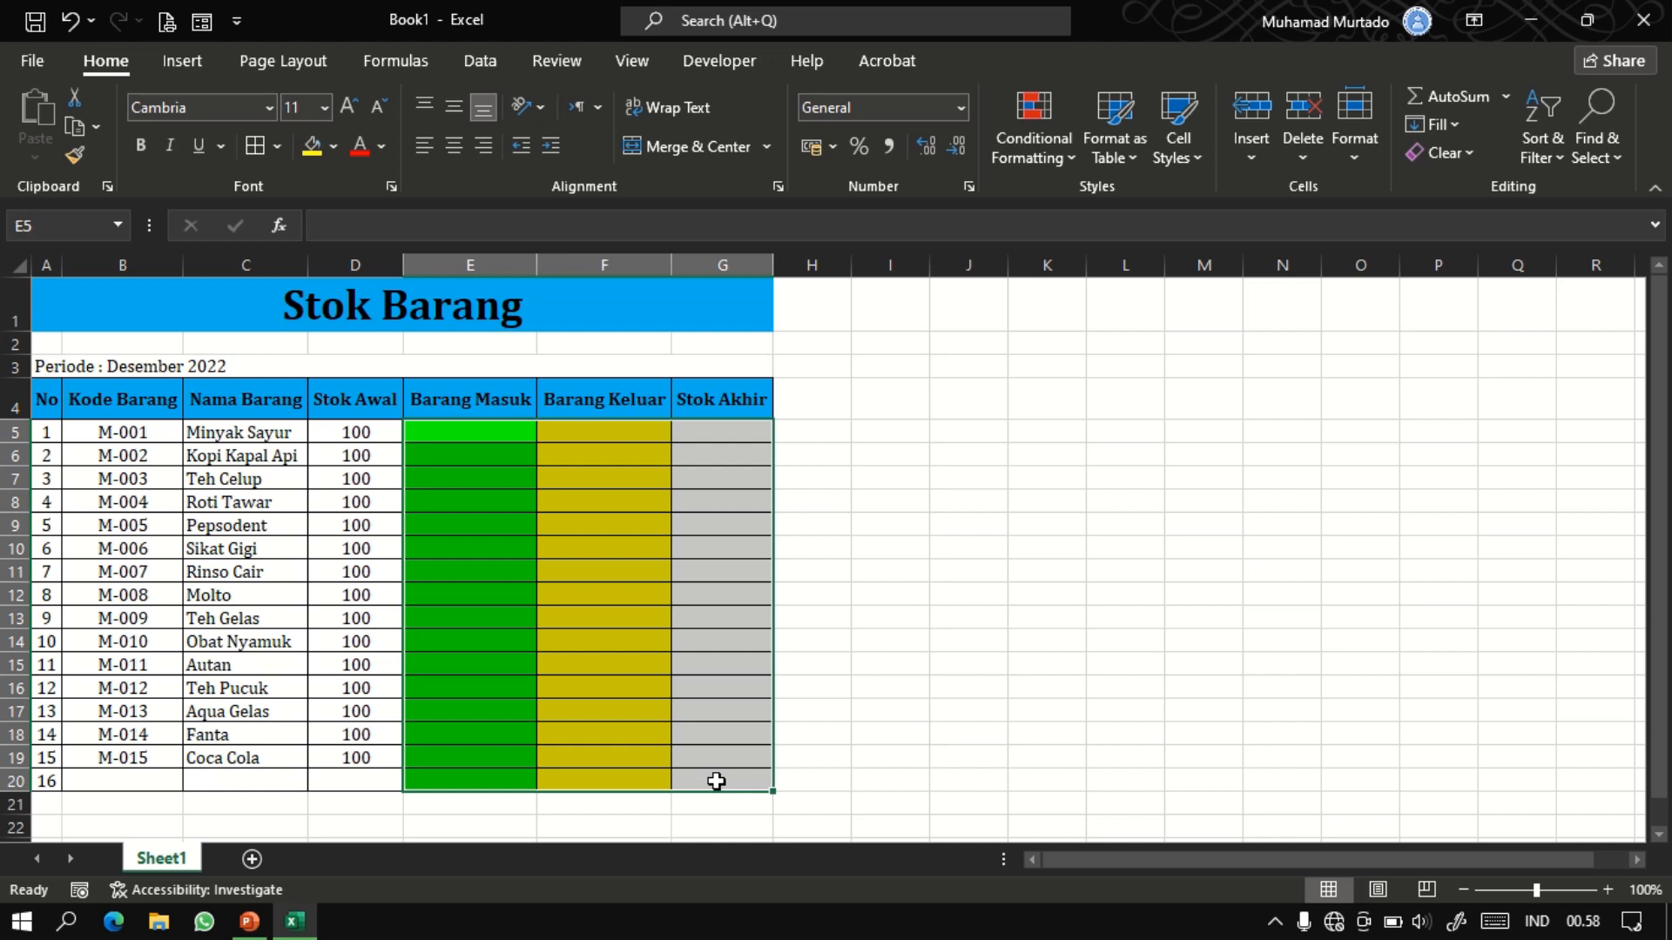
{"action": "left_click", "coordinate": [457, 105]}
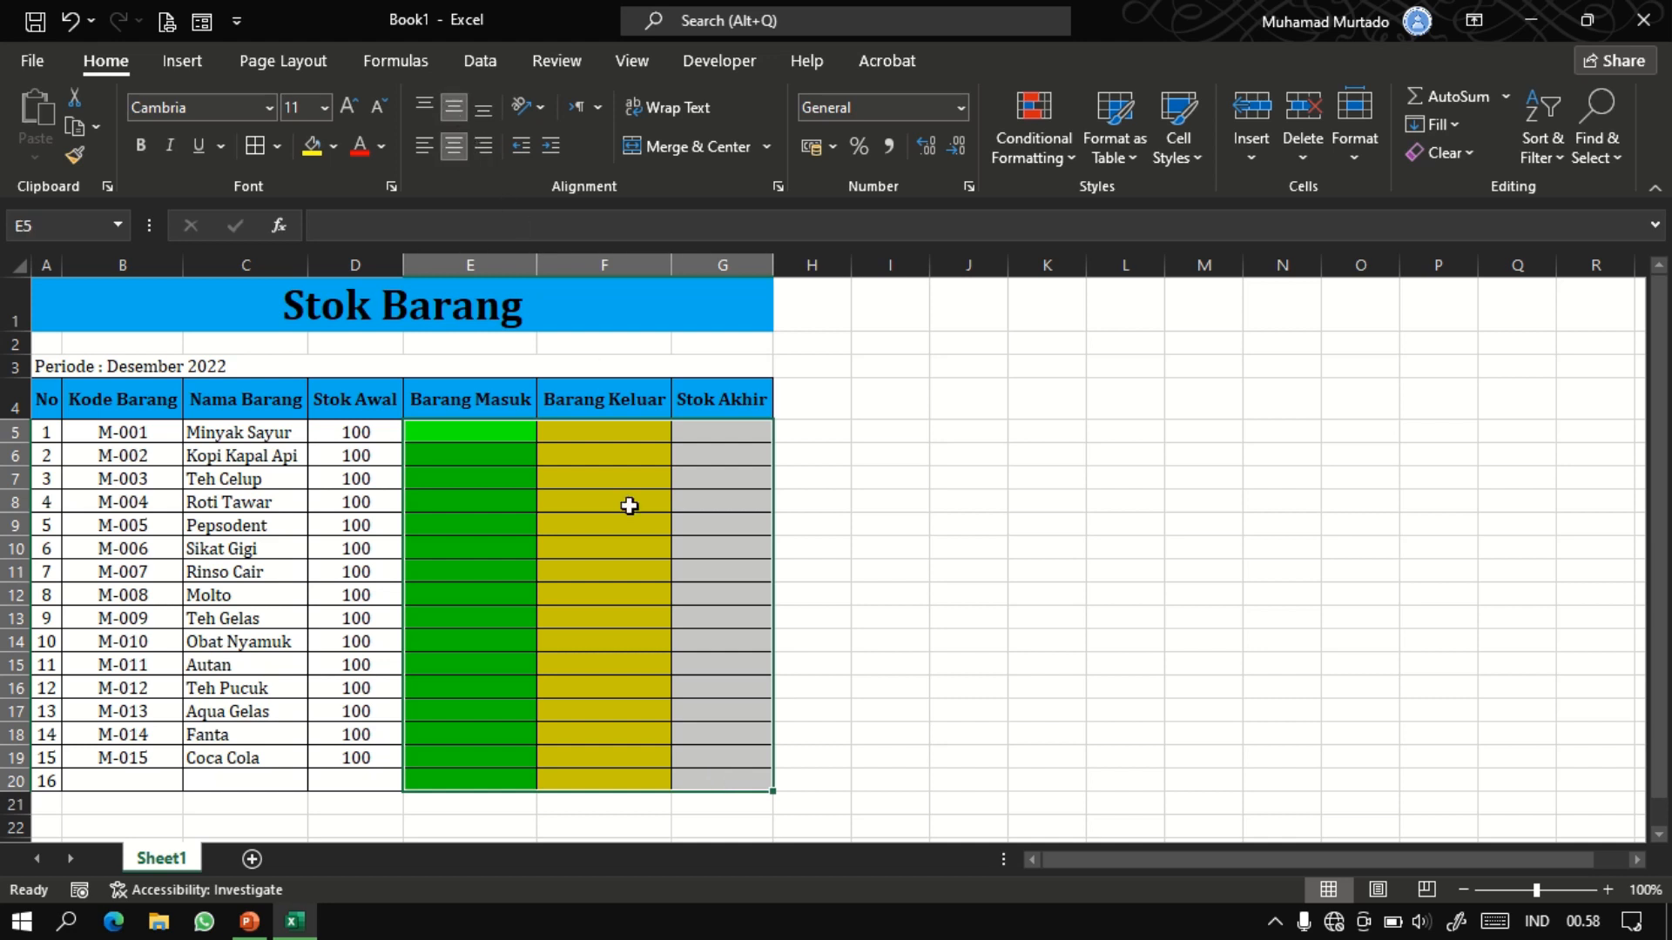
{"action": "left_click", "coordinate": [488, 431]}
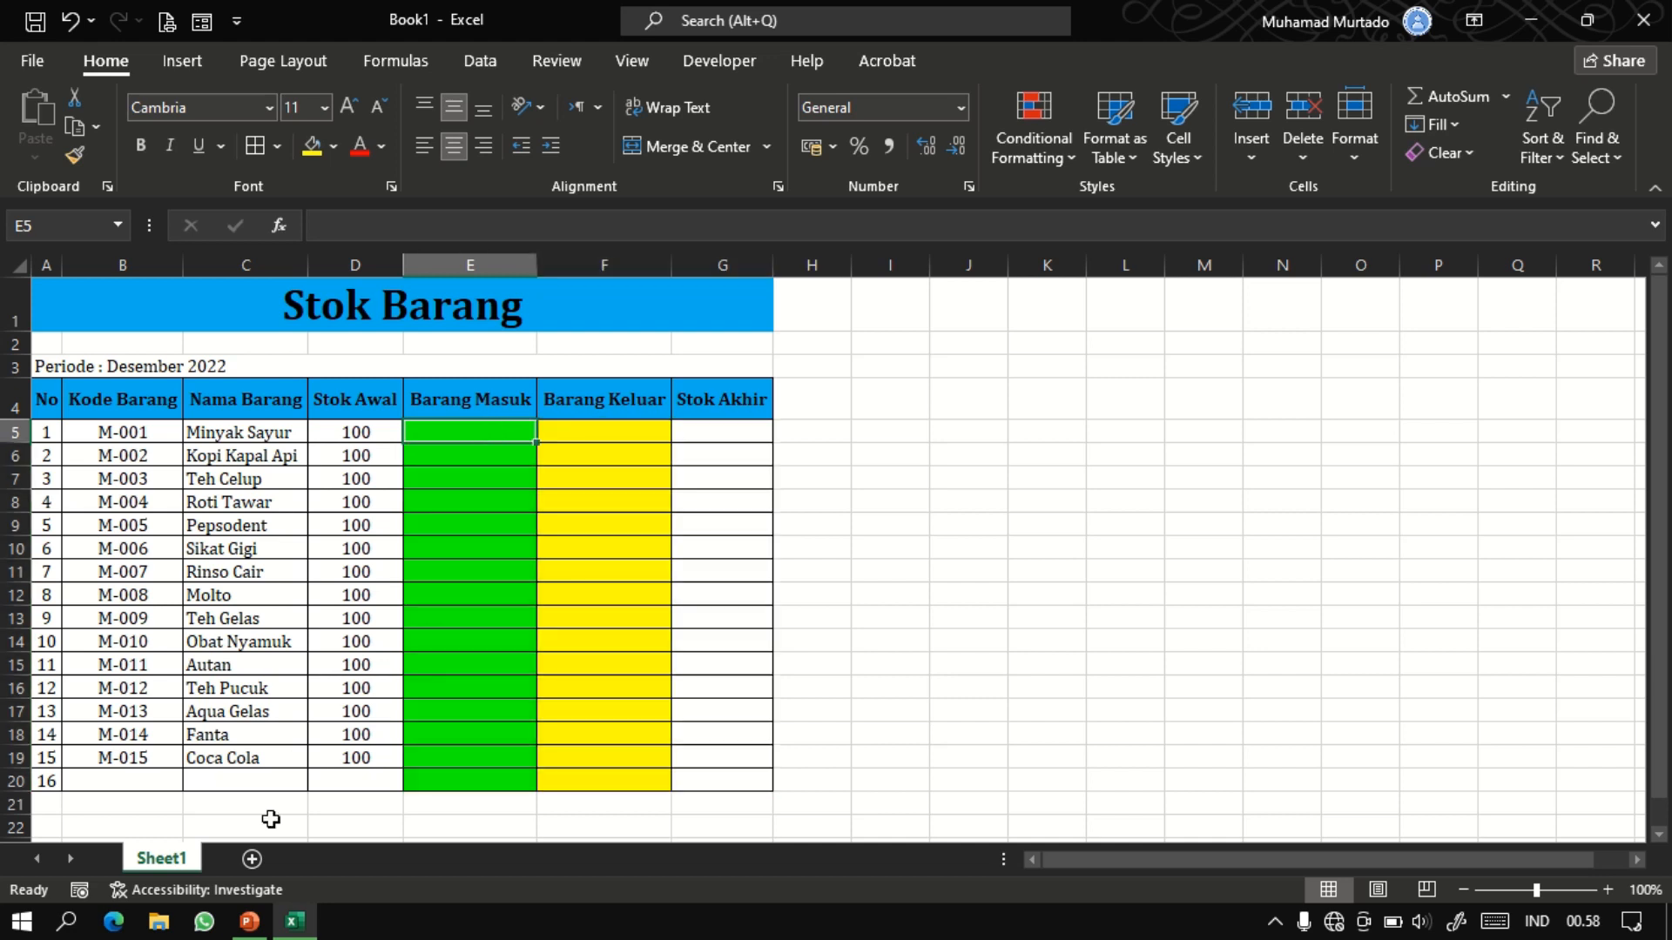
Rename Sheet1 as Stok Barang and add a new blank worksheet after it.
{"action": "right_click", "coordinate": [170, 862]}
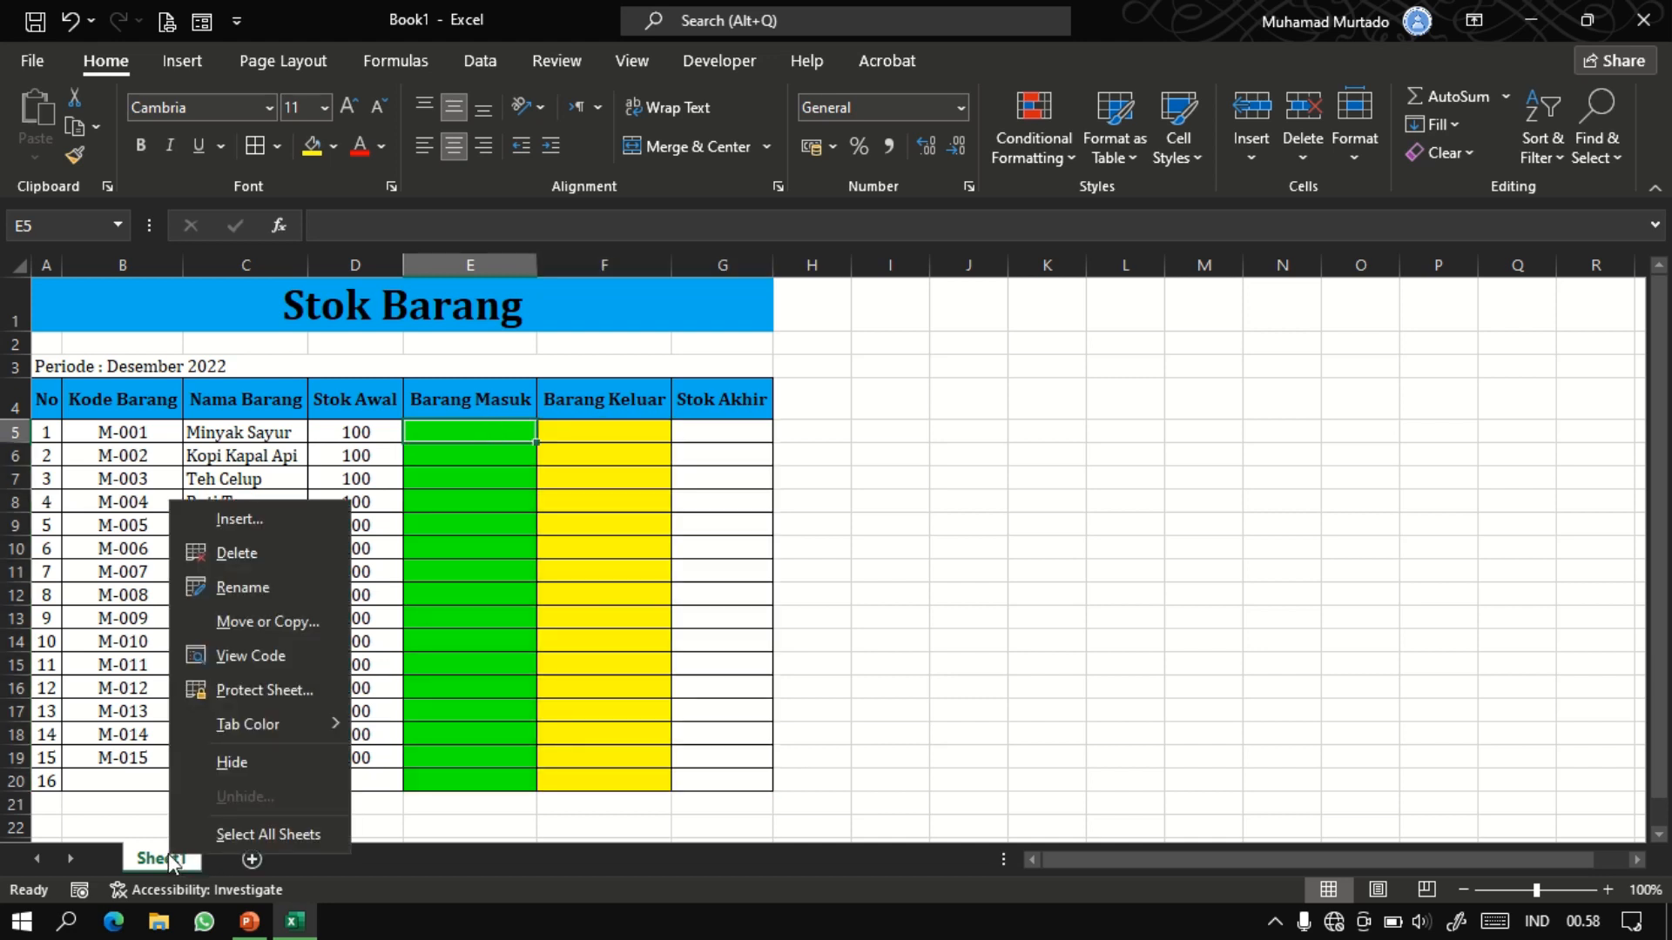
{"action": "left_click", "coordinate": [244, 587]}
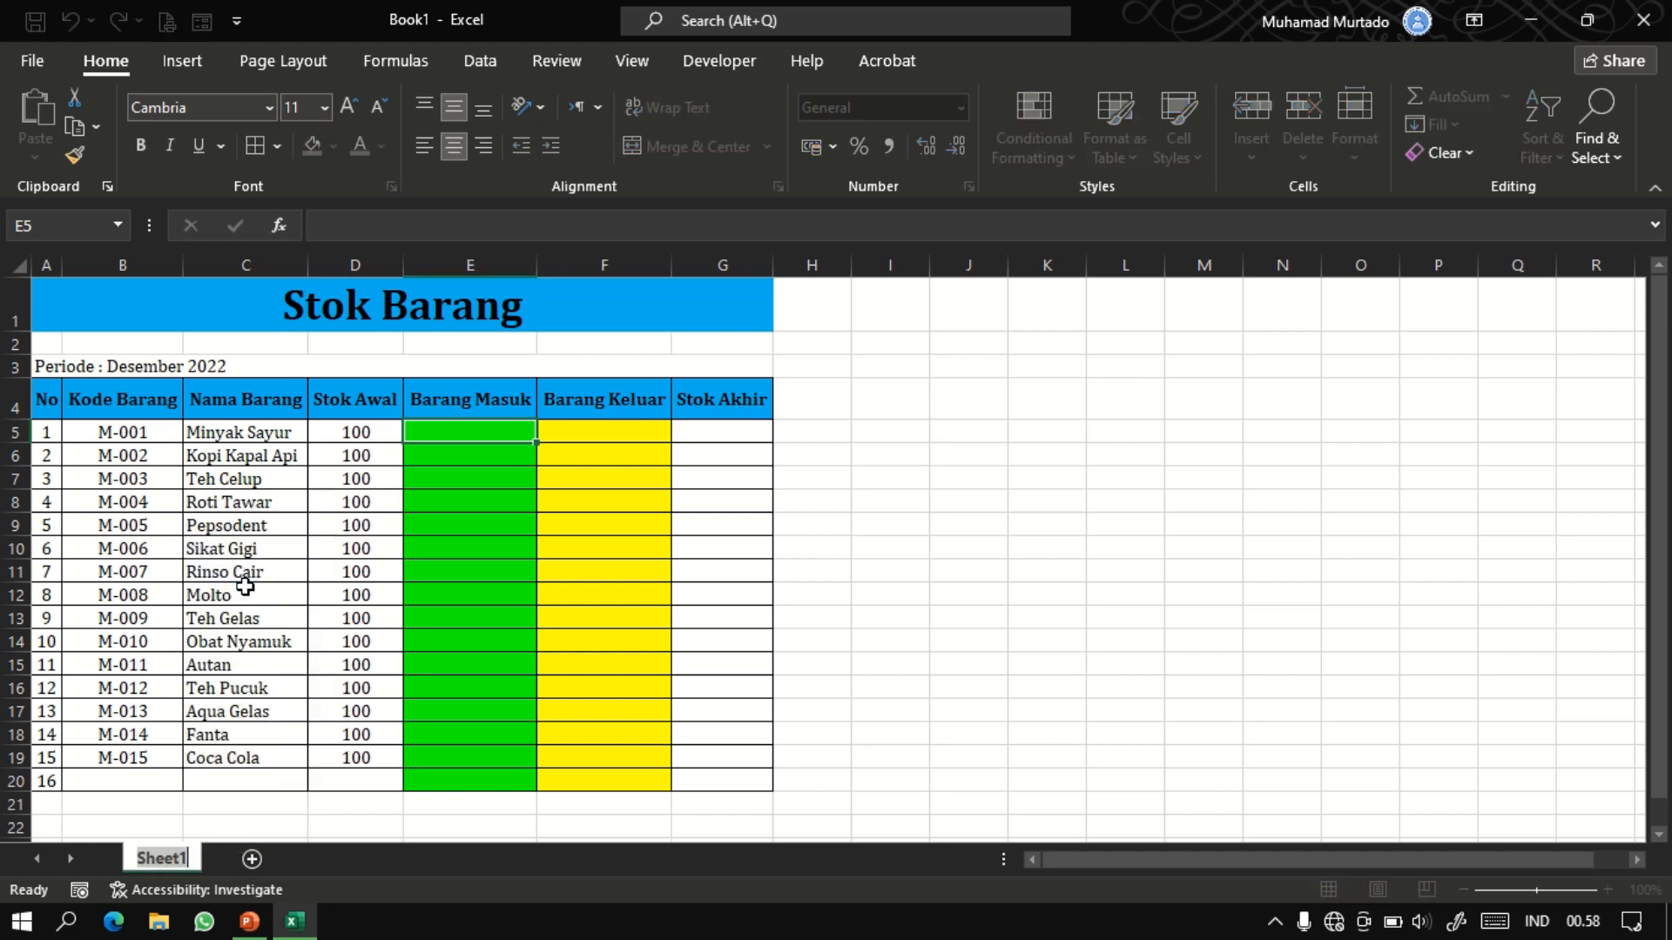
{"action": "type", "text": "Stok Barang"}
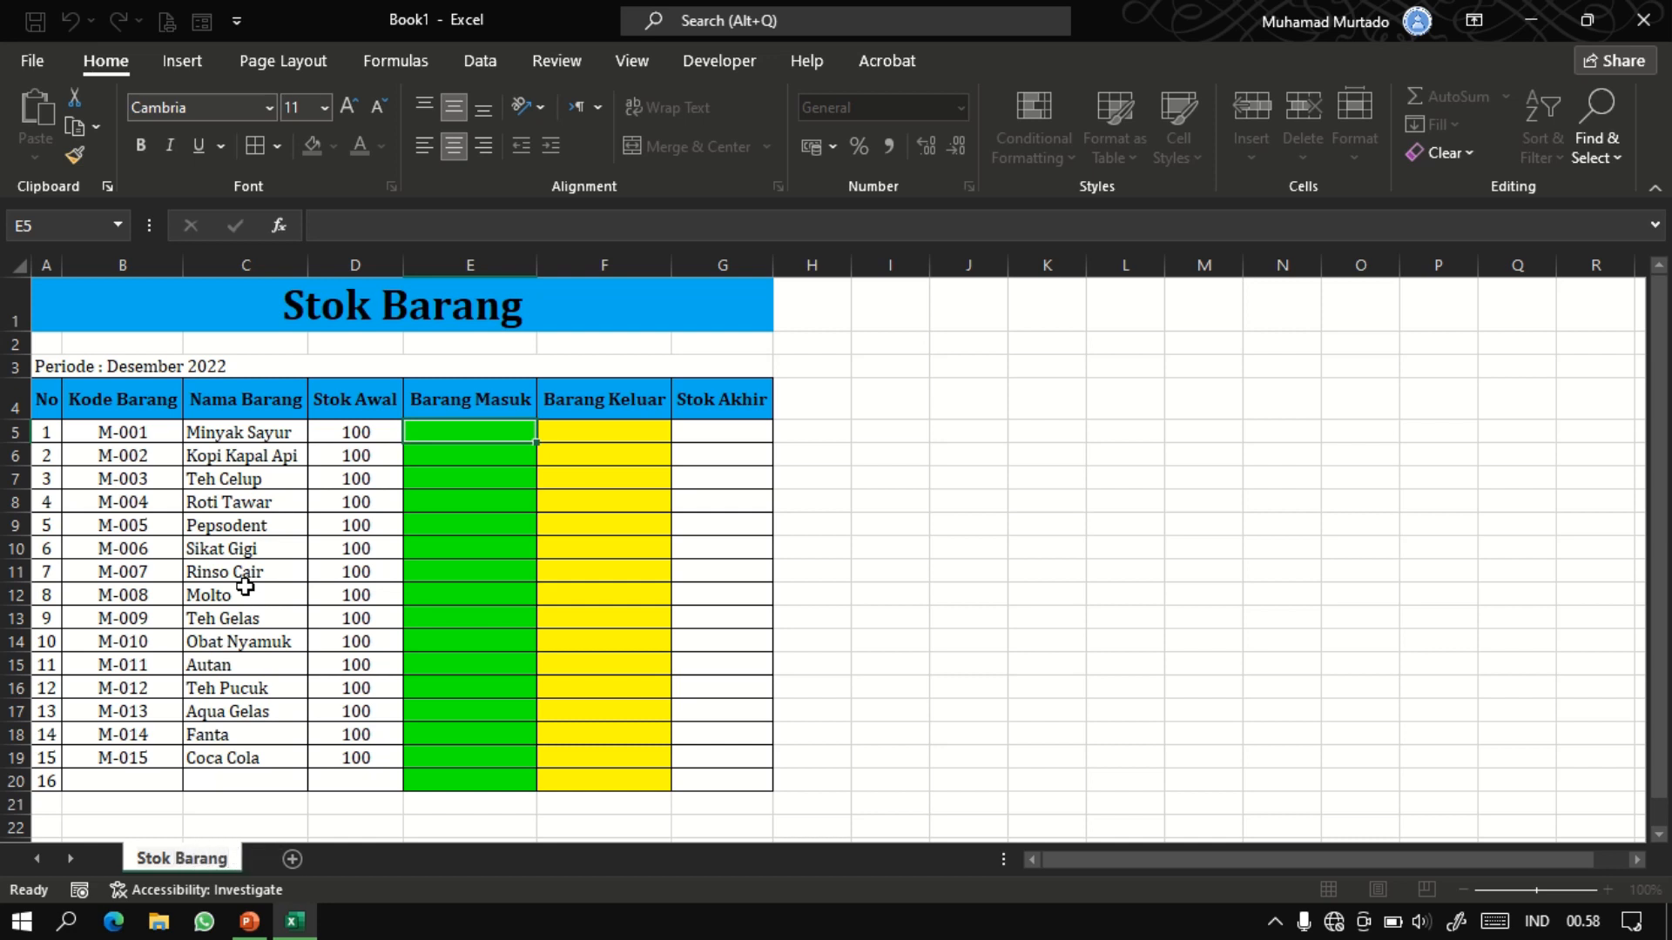
{"action": "key", "text": "Return"}
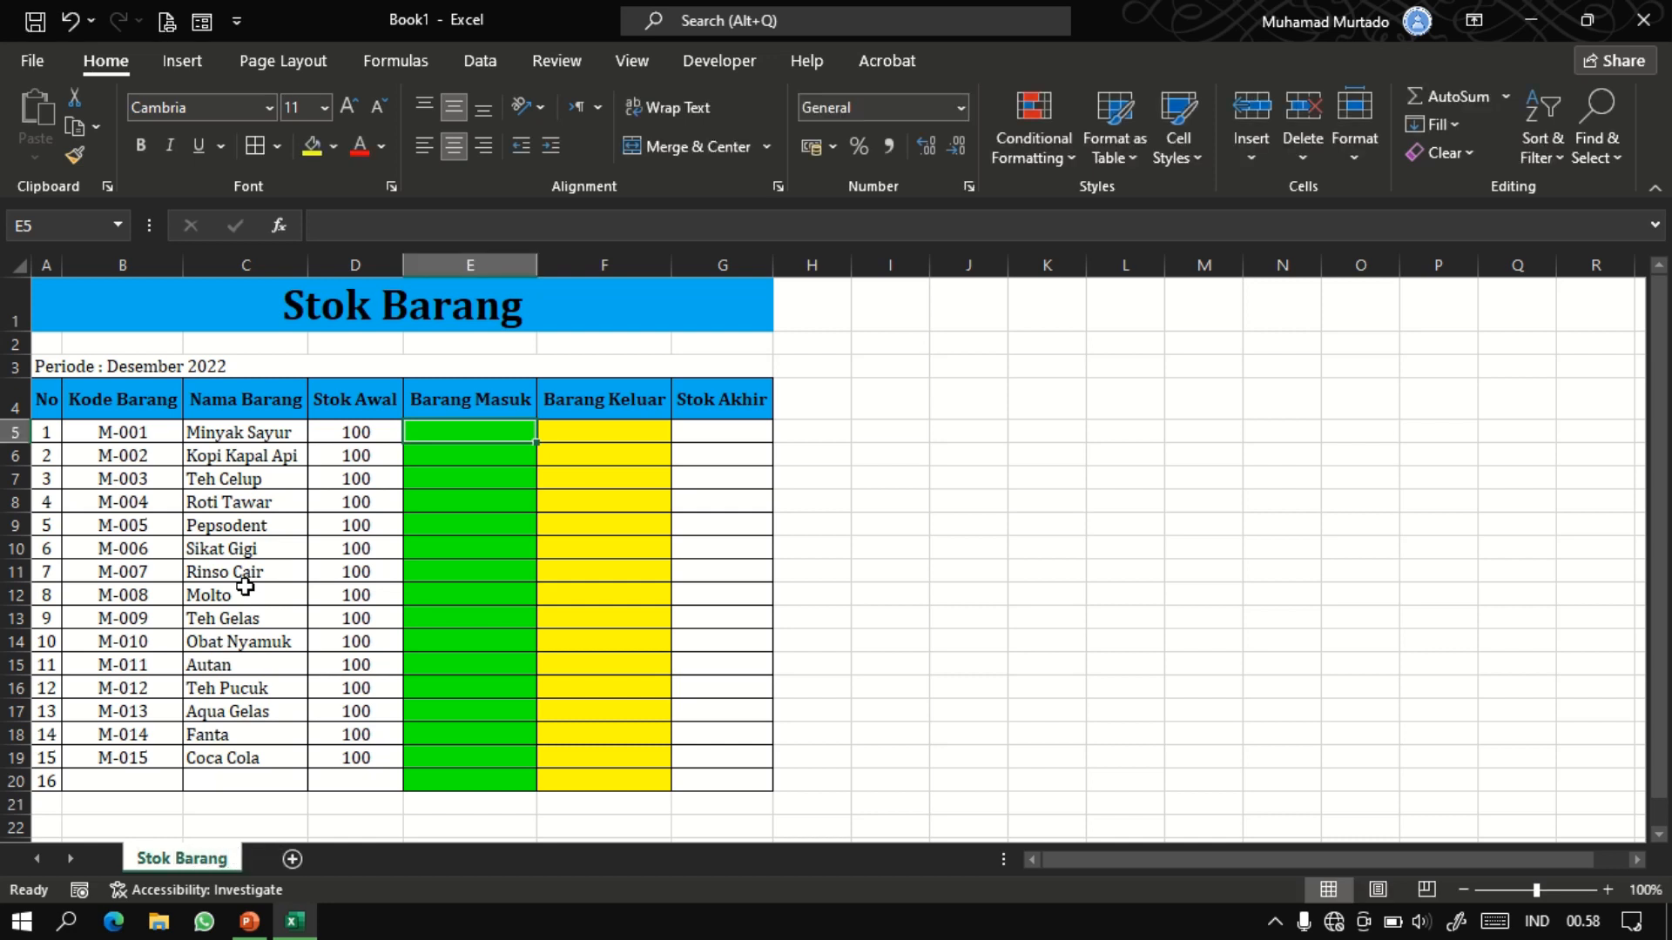
{"action": "left_click", "coordinate": [292, 860]}
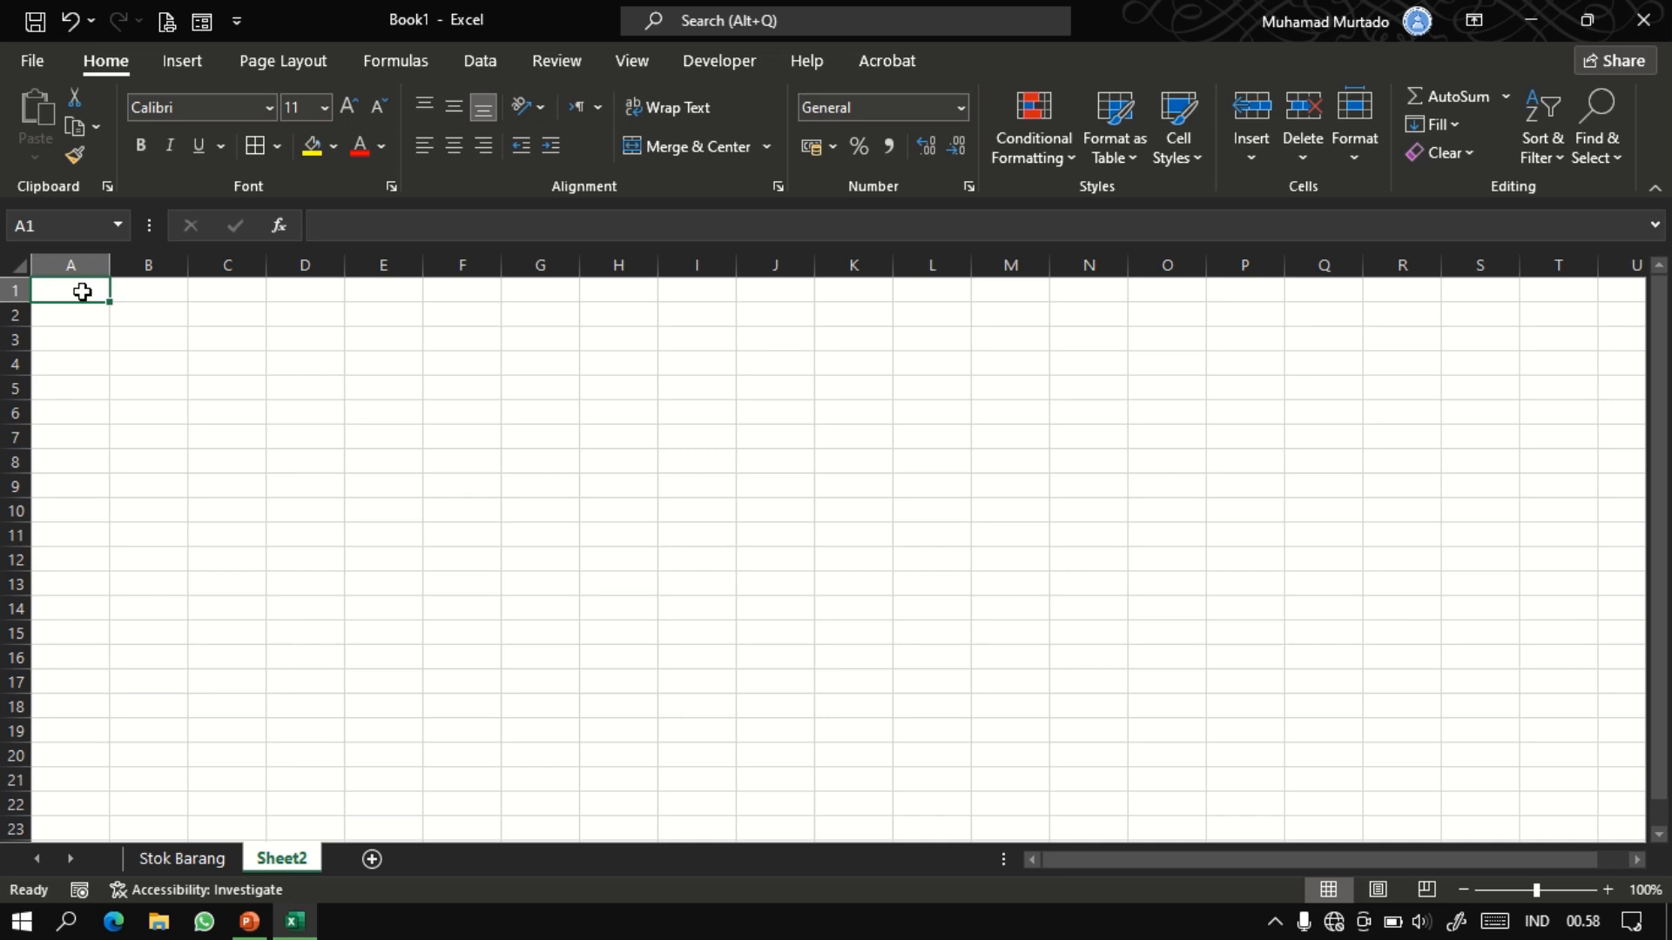
Enter the title Barang Masuk in A1 and Periode : Desember 2022 in A3 of Sheet2.
{"action": "type", "text": "Barang"}
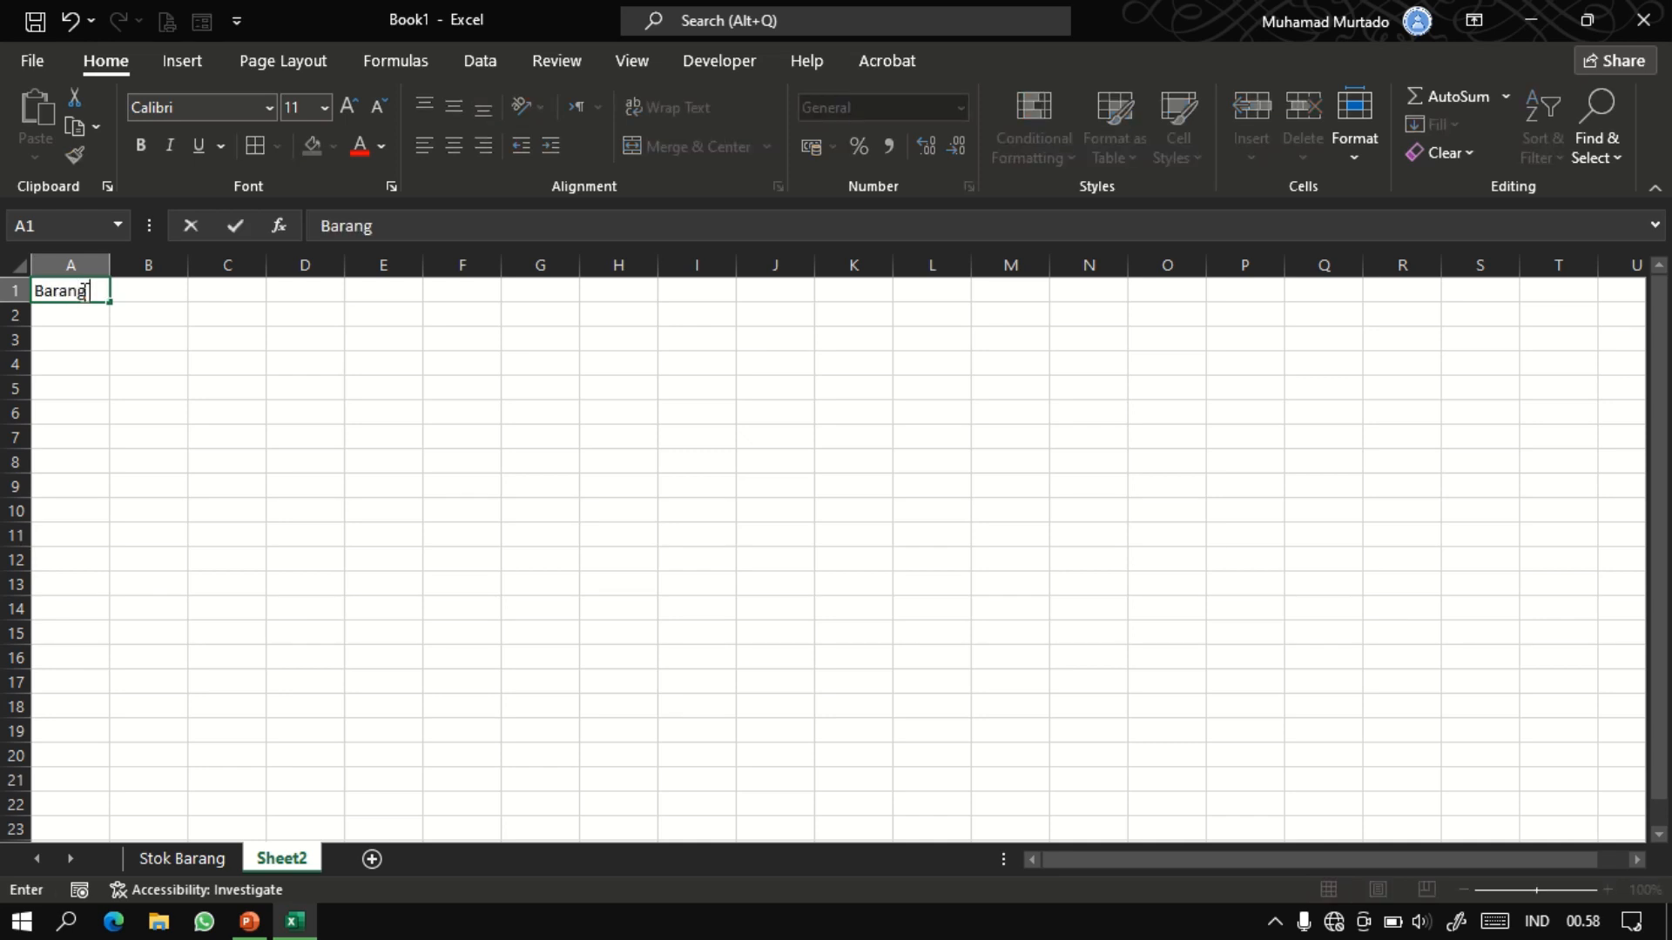
{"action": "type", "text": " Masuk"}
{"action": "key", "text": "Return"}
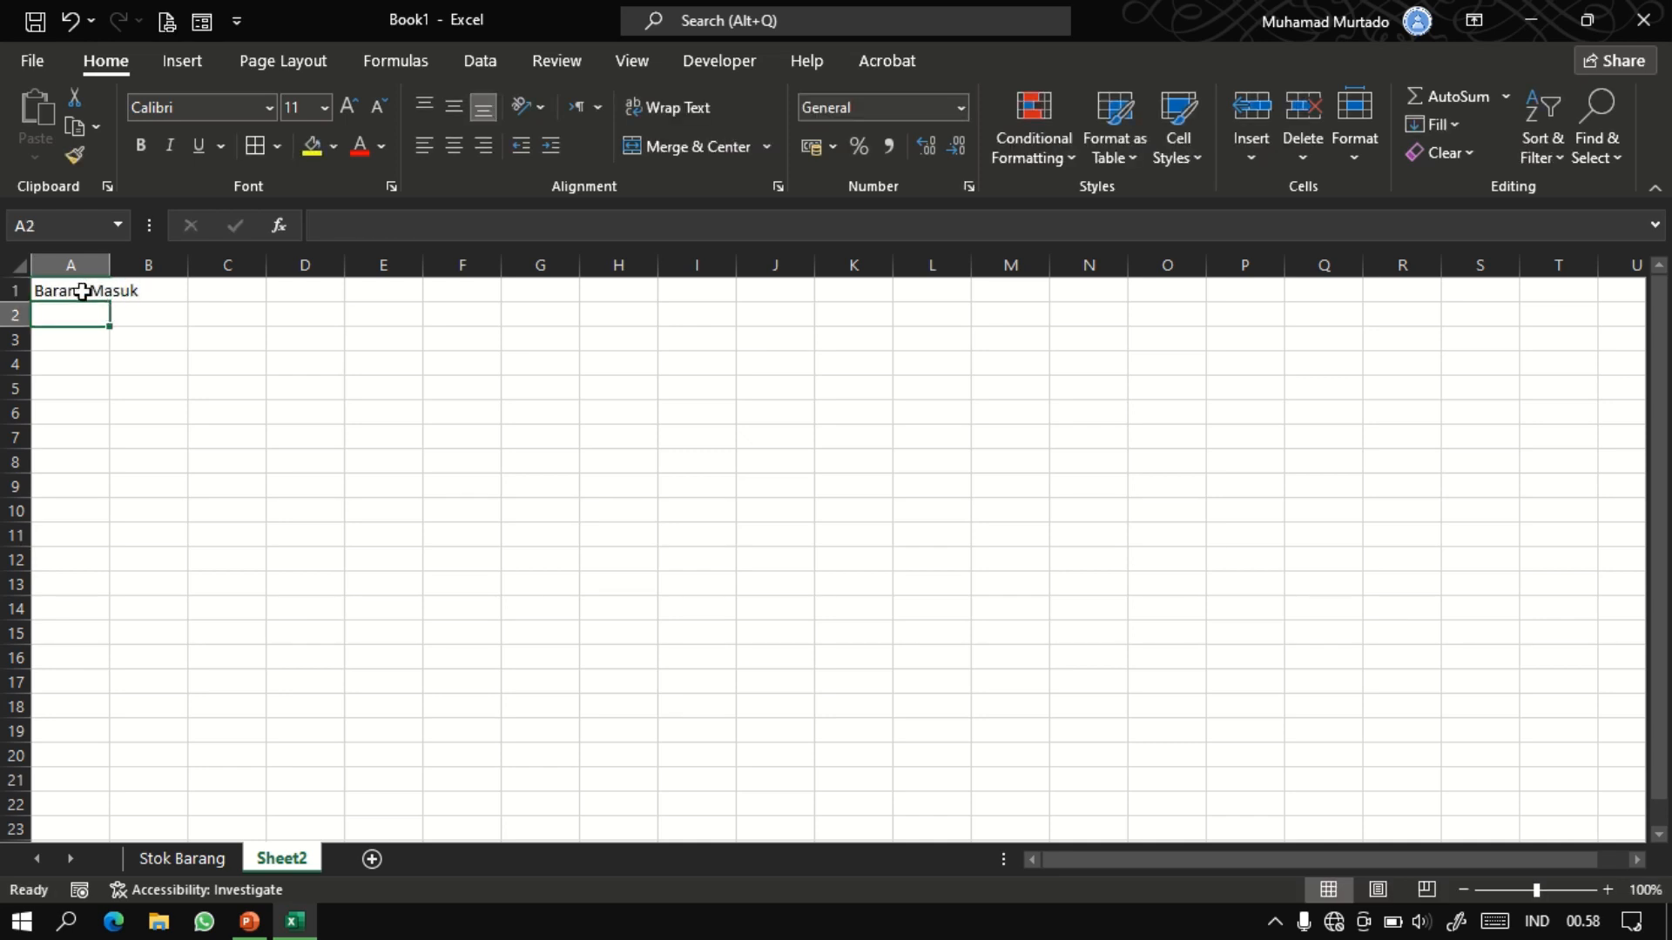
{"action": "key", "text": "Return"}
{"action": "type", "text": "Pe"}
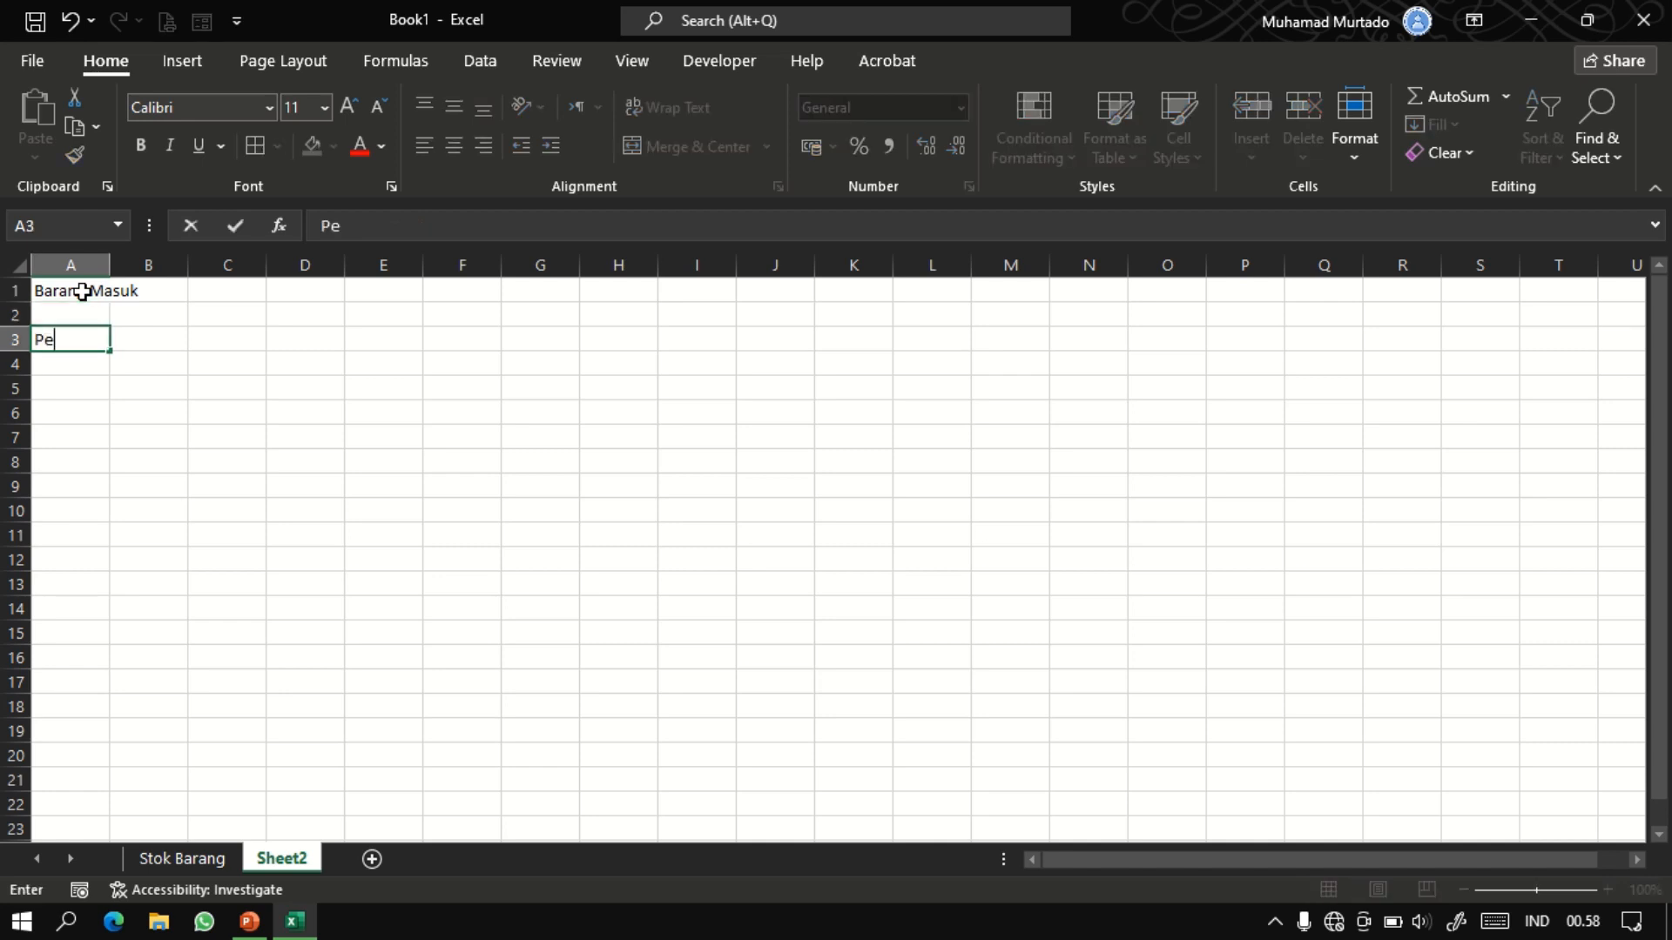
{"action": "type", "text": "riod e: Desemb"}
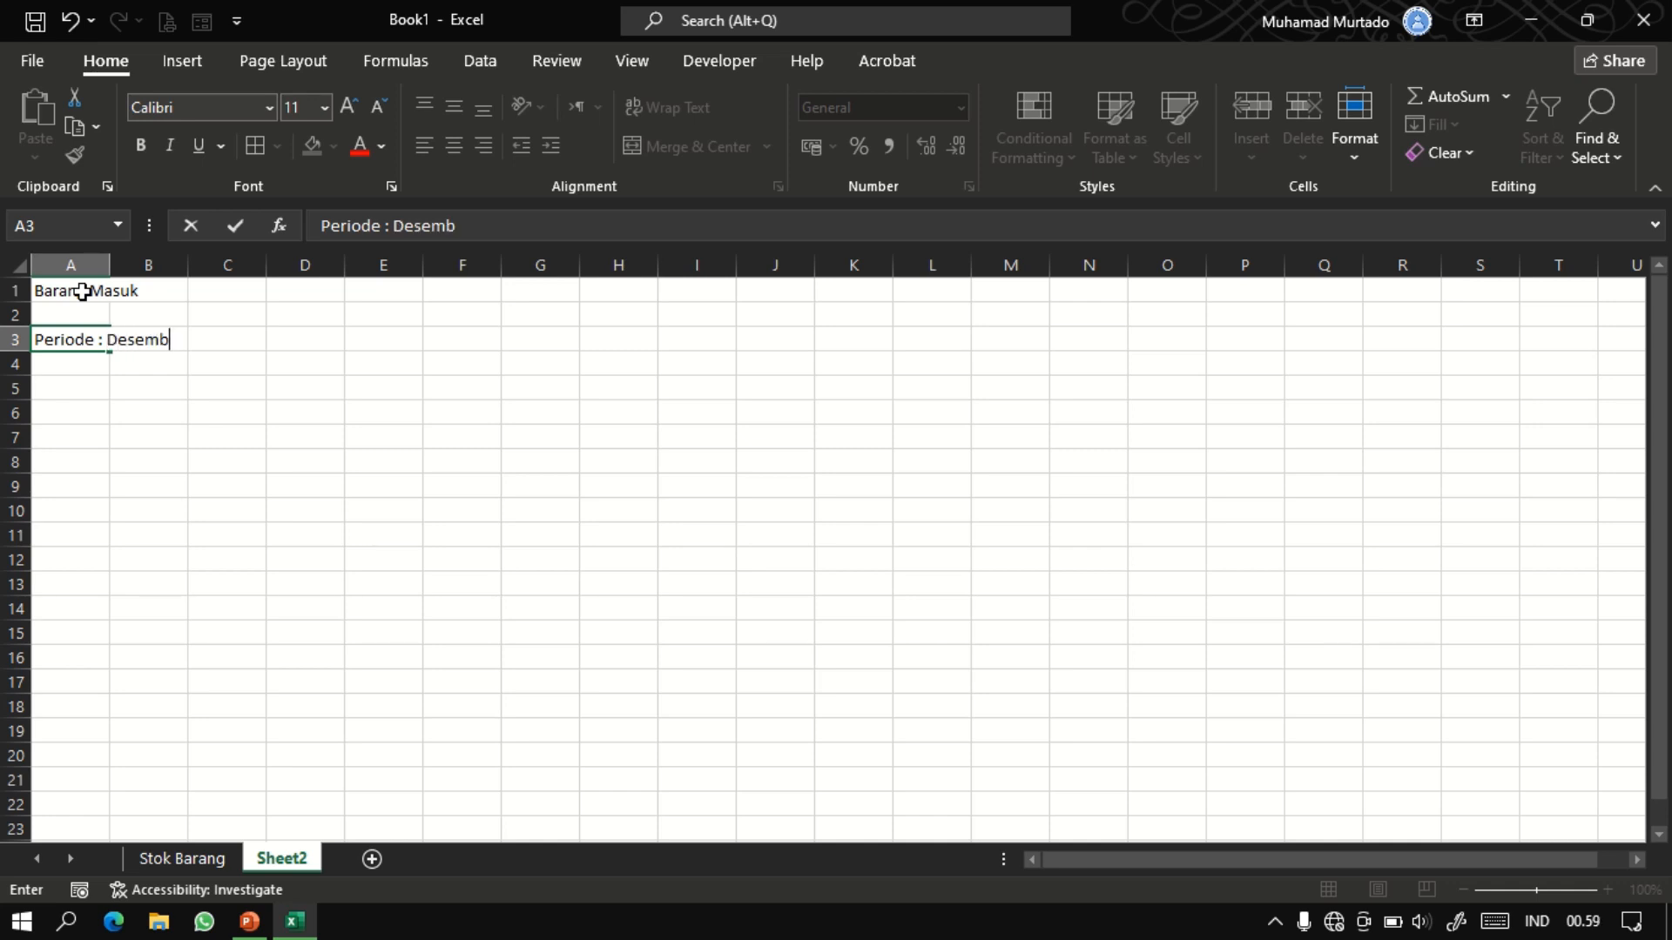
{"action": "type", "text": "er 2022"}
{"action": "key", "text": "Return"}
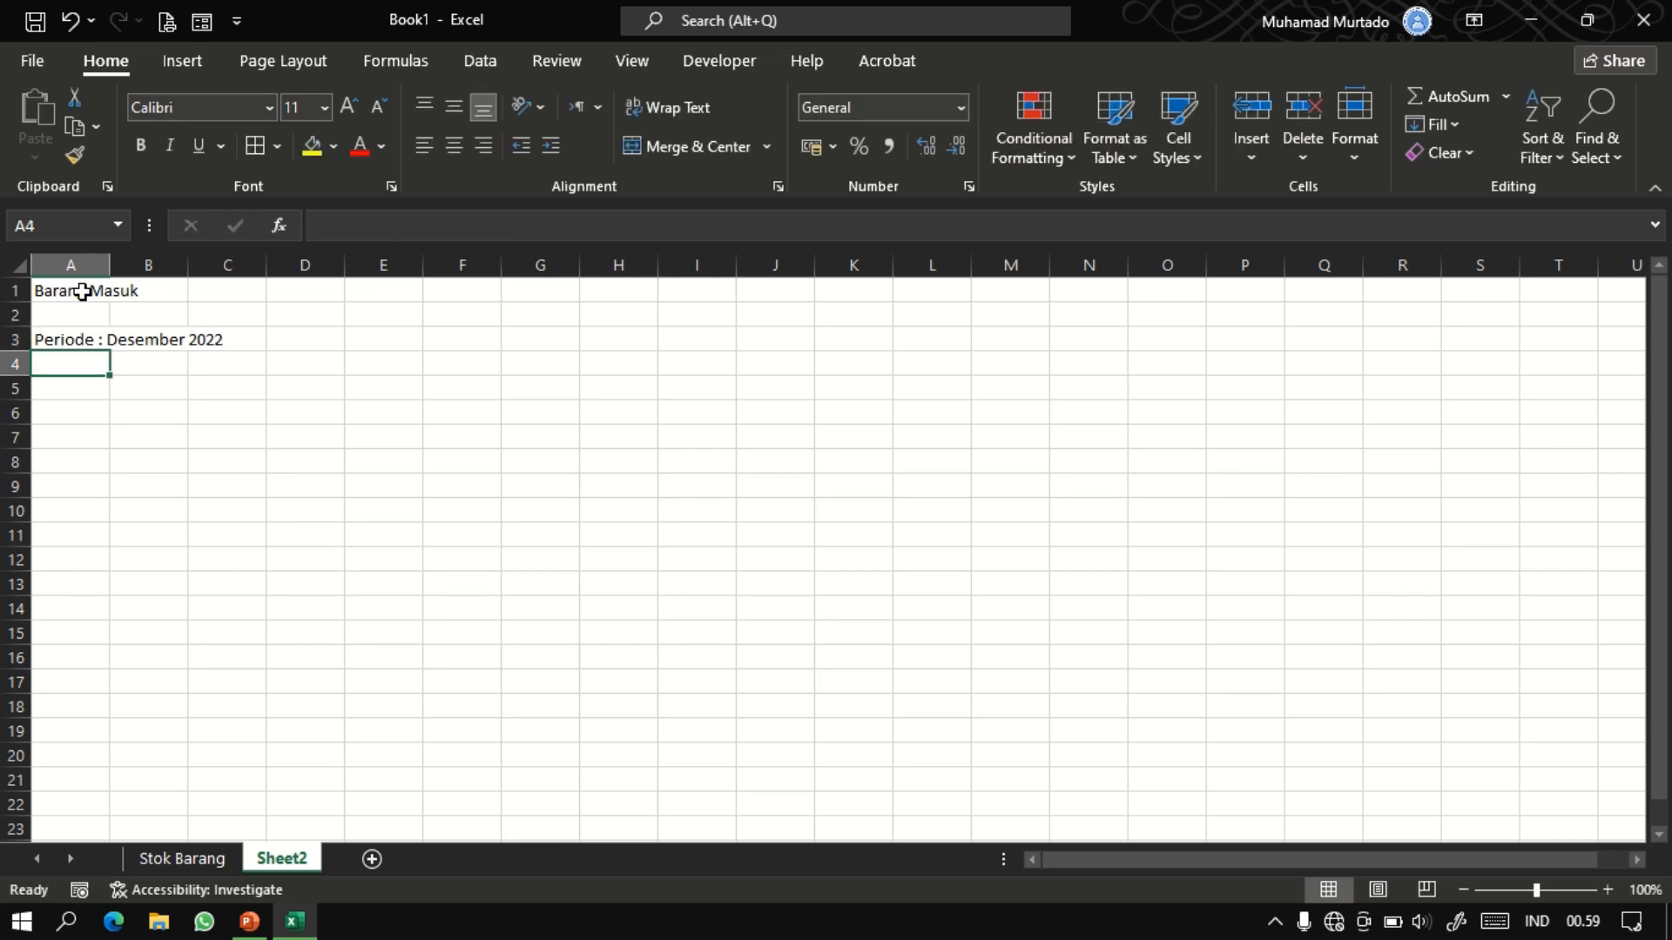
Check the Stok Barang sheet's layout, and enter the headings No and Tanggal in A4:B4 of Sheet2.
{"action": "left_click", "coordinate": [175, 860]}
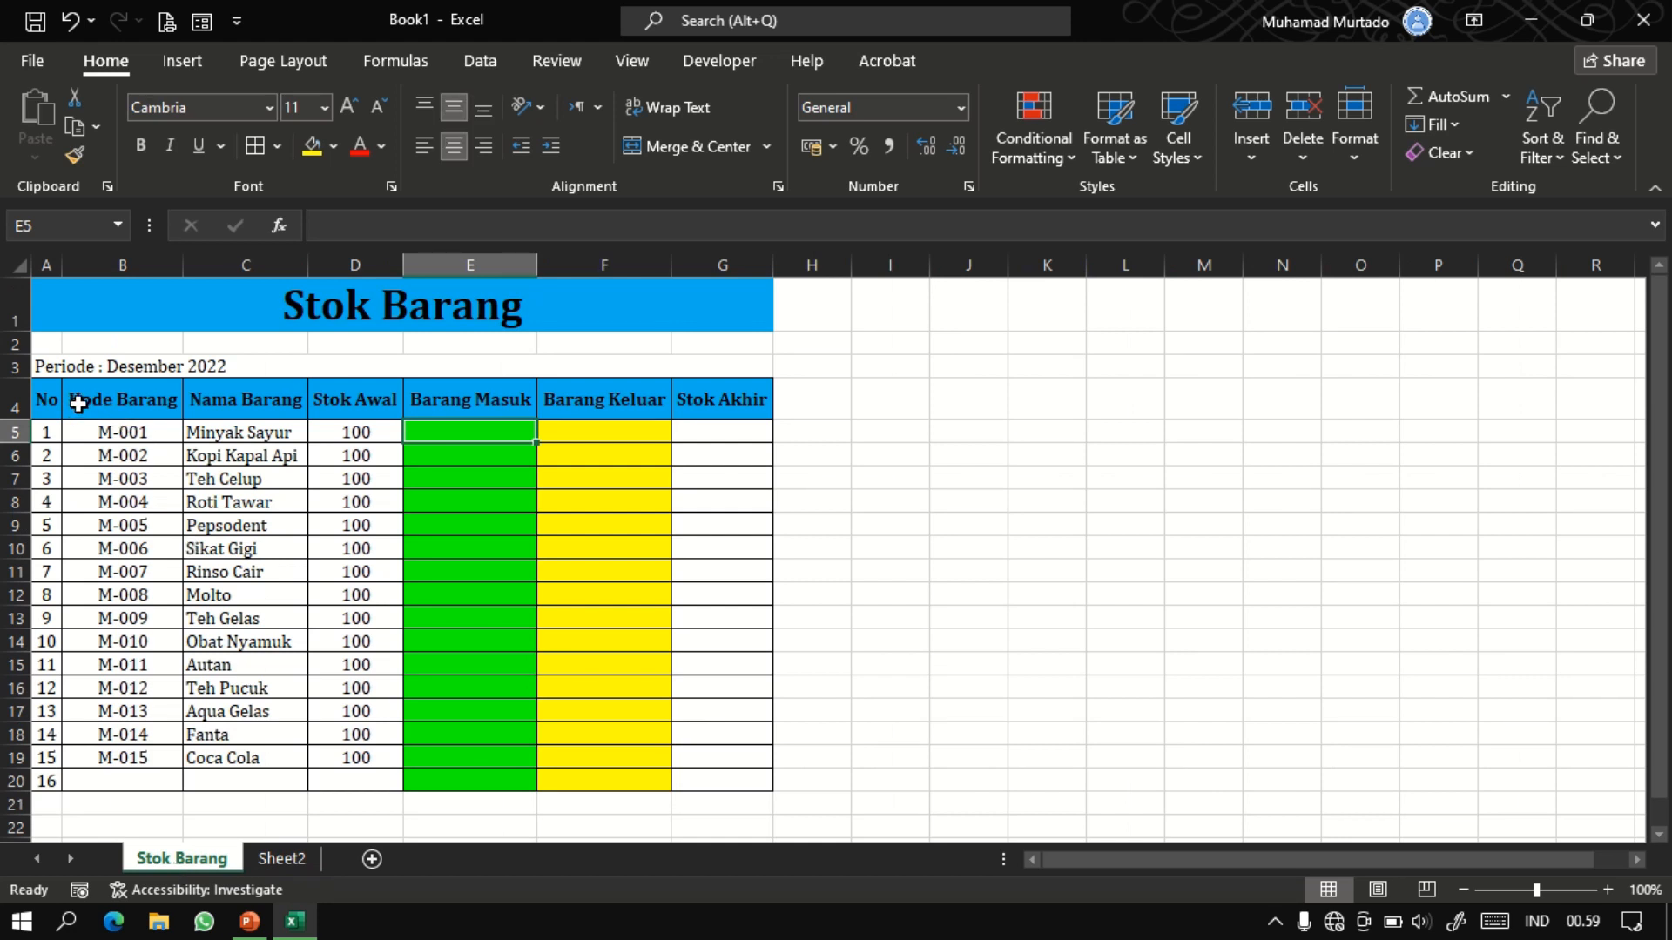
{"action": "left_click", "coordinate": [301, 858]}
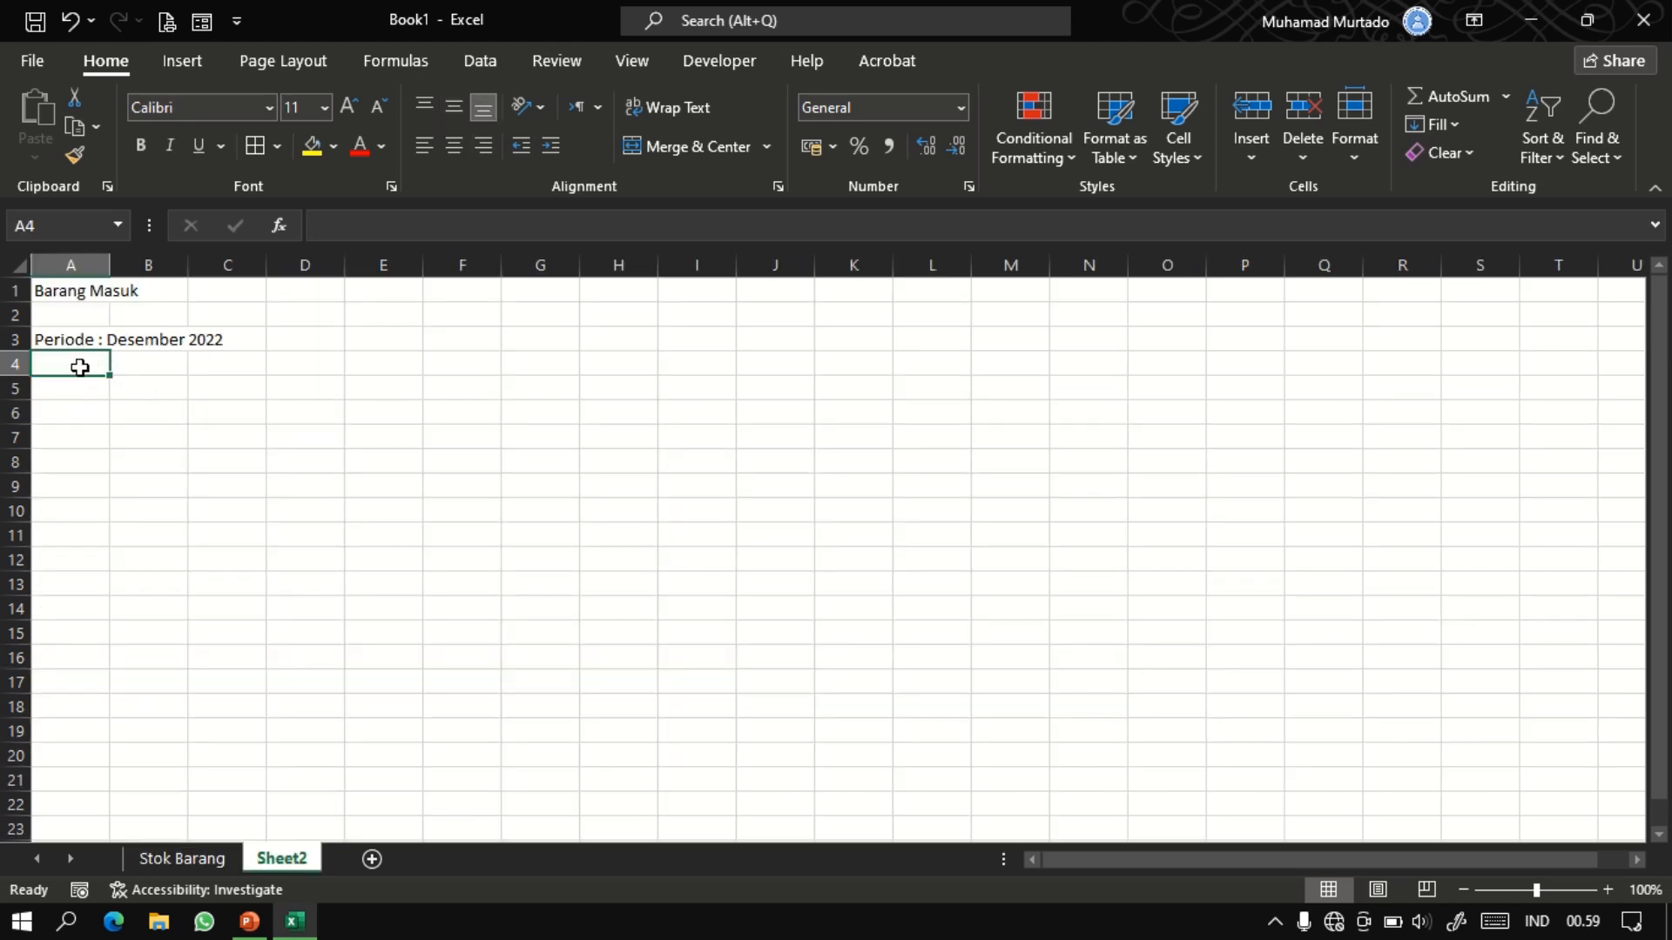
{"action": "type", "text": "no"}
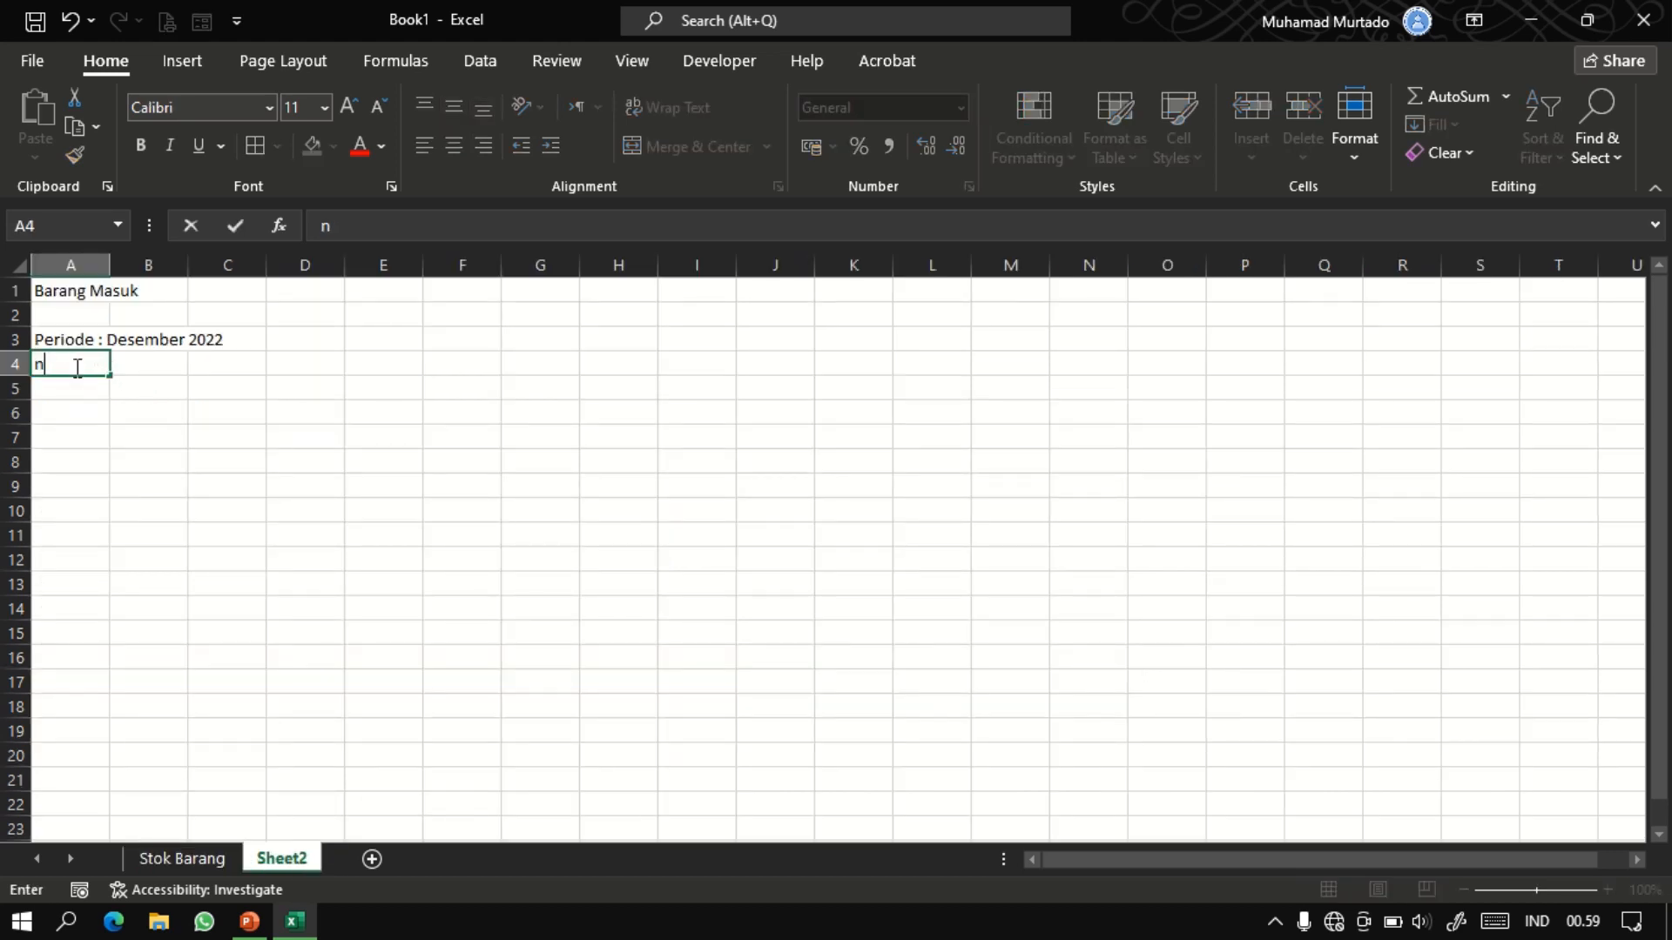
{"action": "key", "text": "BackSpace"}
{"action": "type", "text": "No"}
{"action": "key", "text": "Tab"}
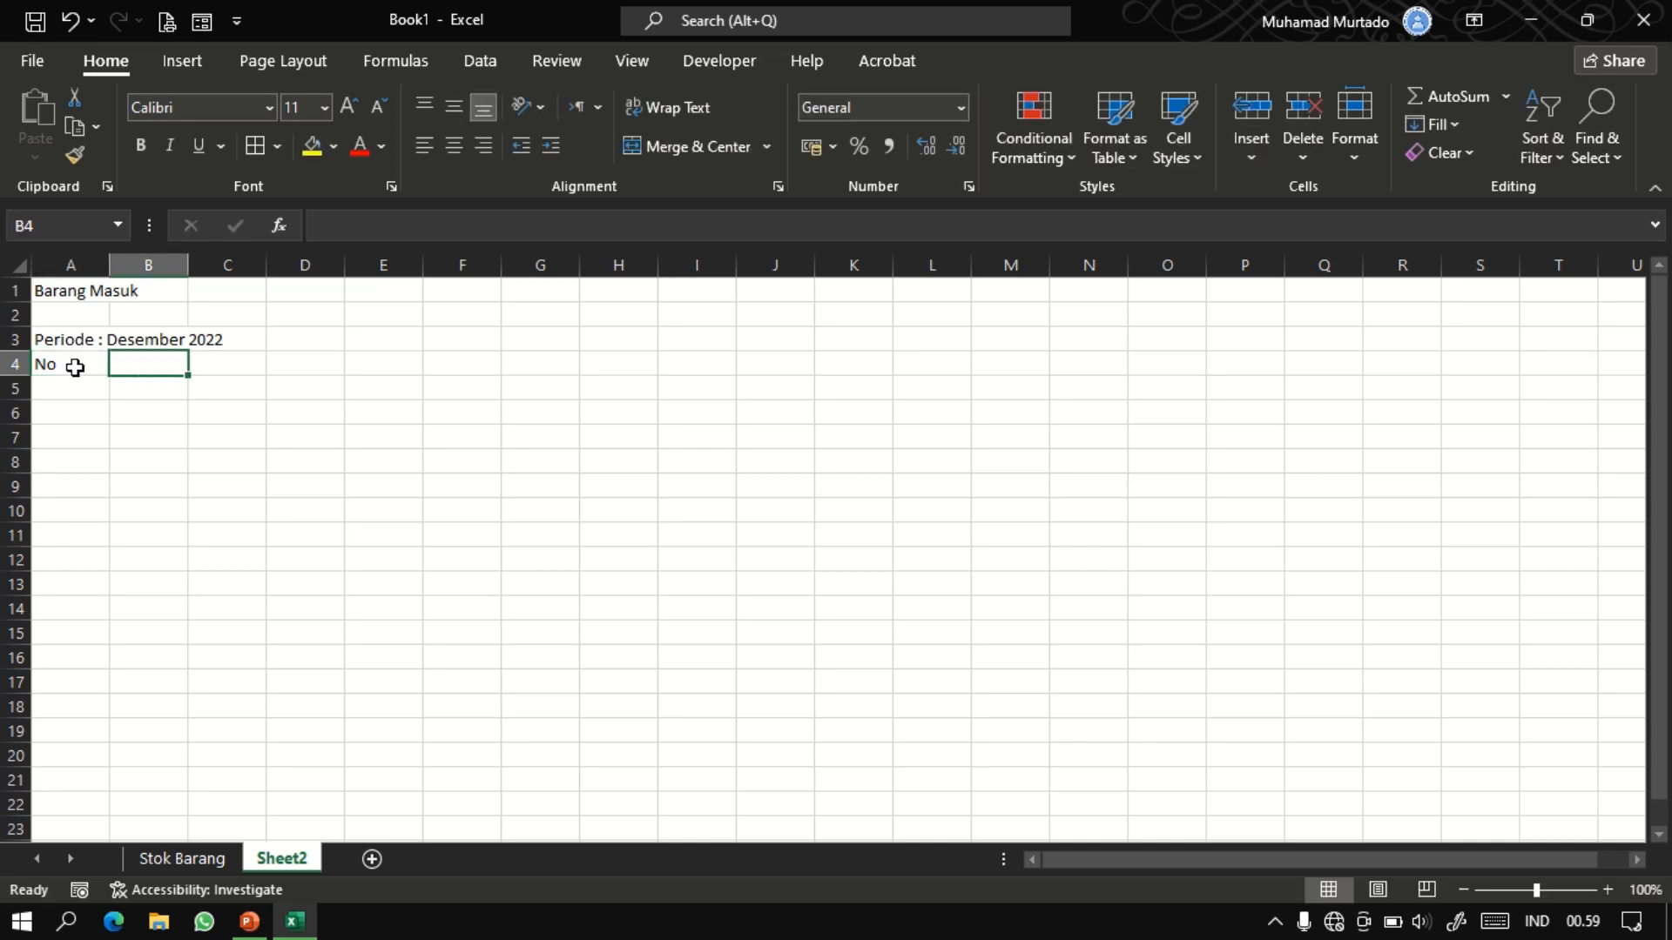
{"action": "type", "text": "Tangga"}
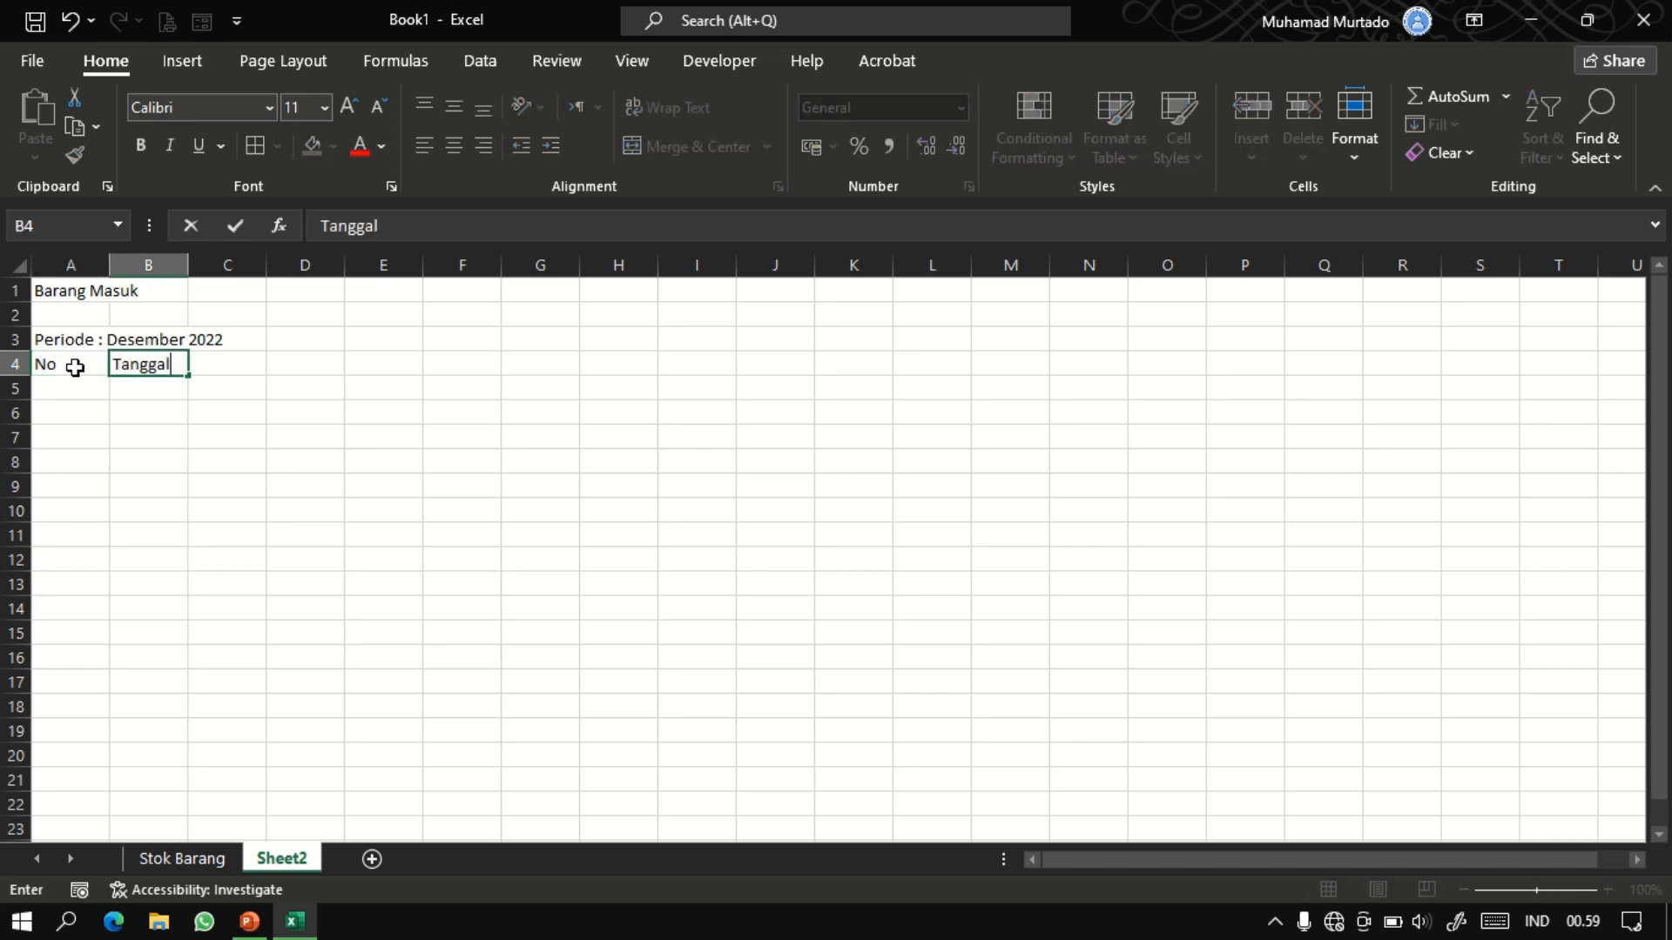
{"action": "type", "text": "l"}
{"action": "key", "text": "Tab"}
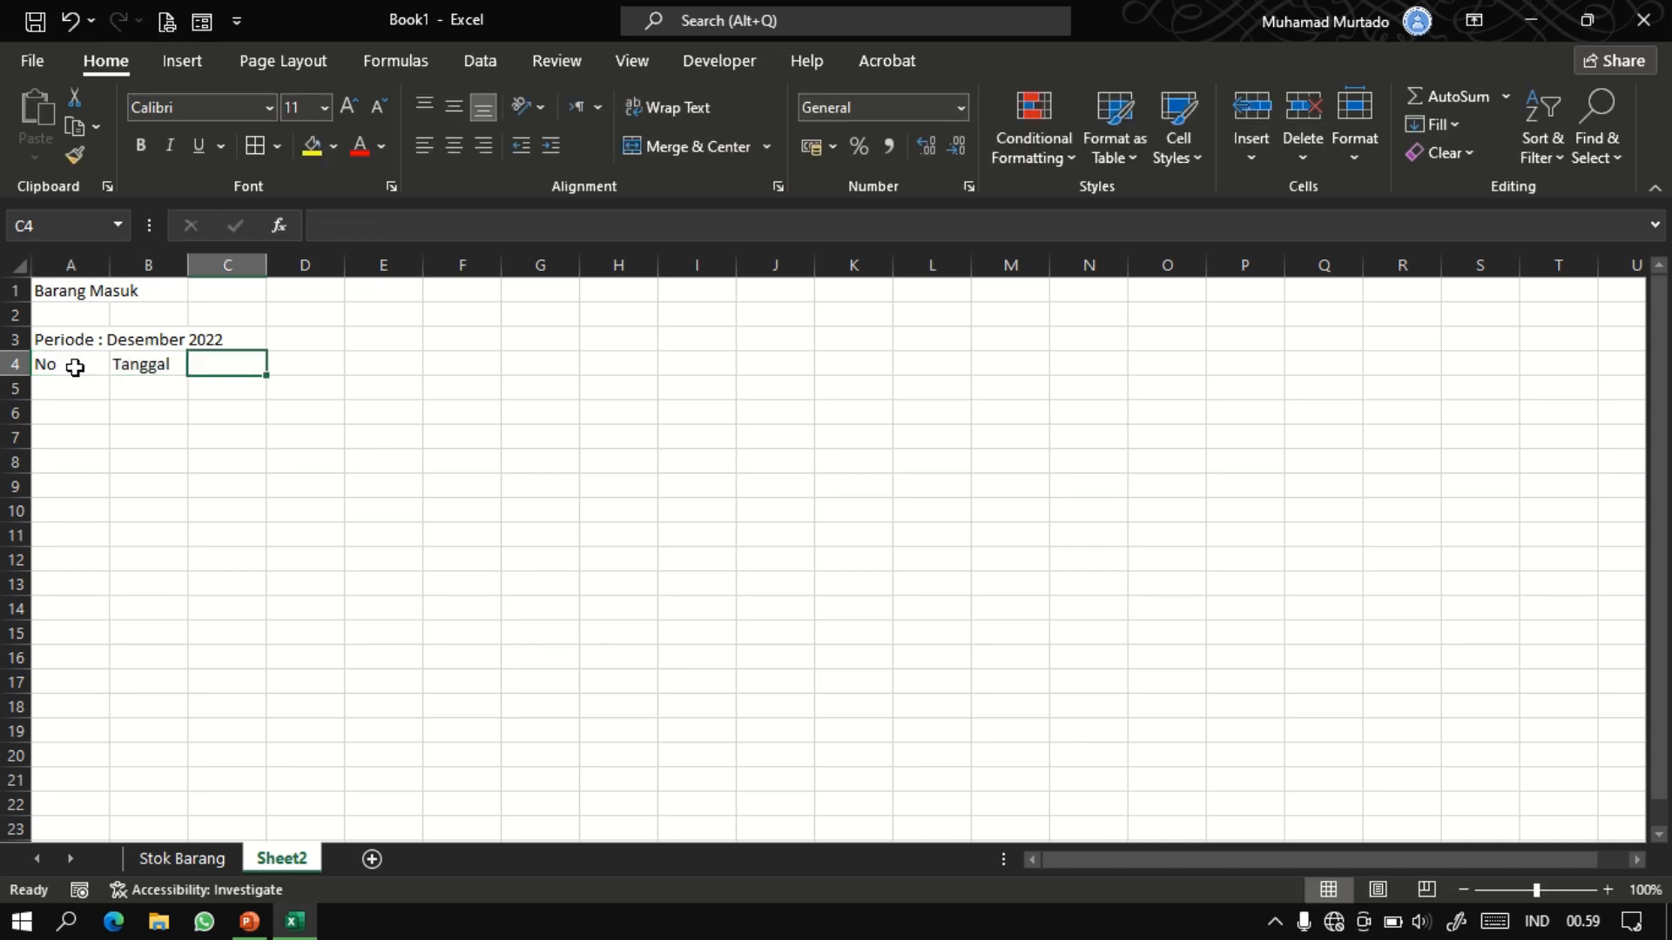
Enter the headings Kode Barang, Nama Barang and Jumlah Barang Masuk in C4:E4.
{"action": "type", "text": "Kode Bara"}
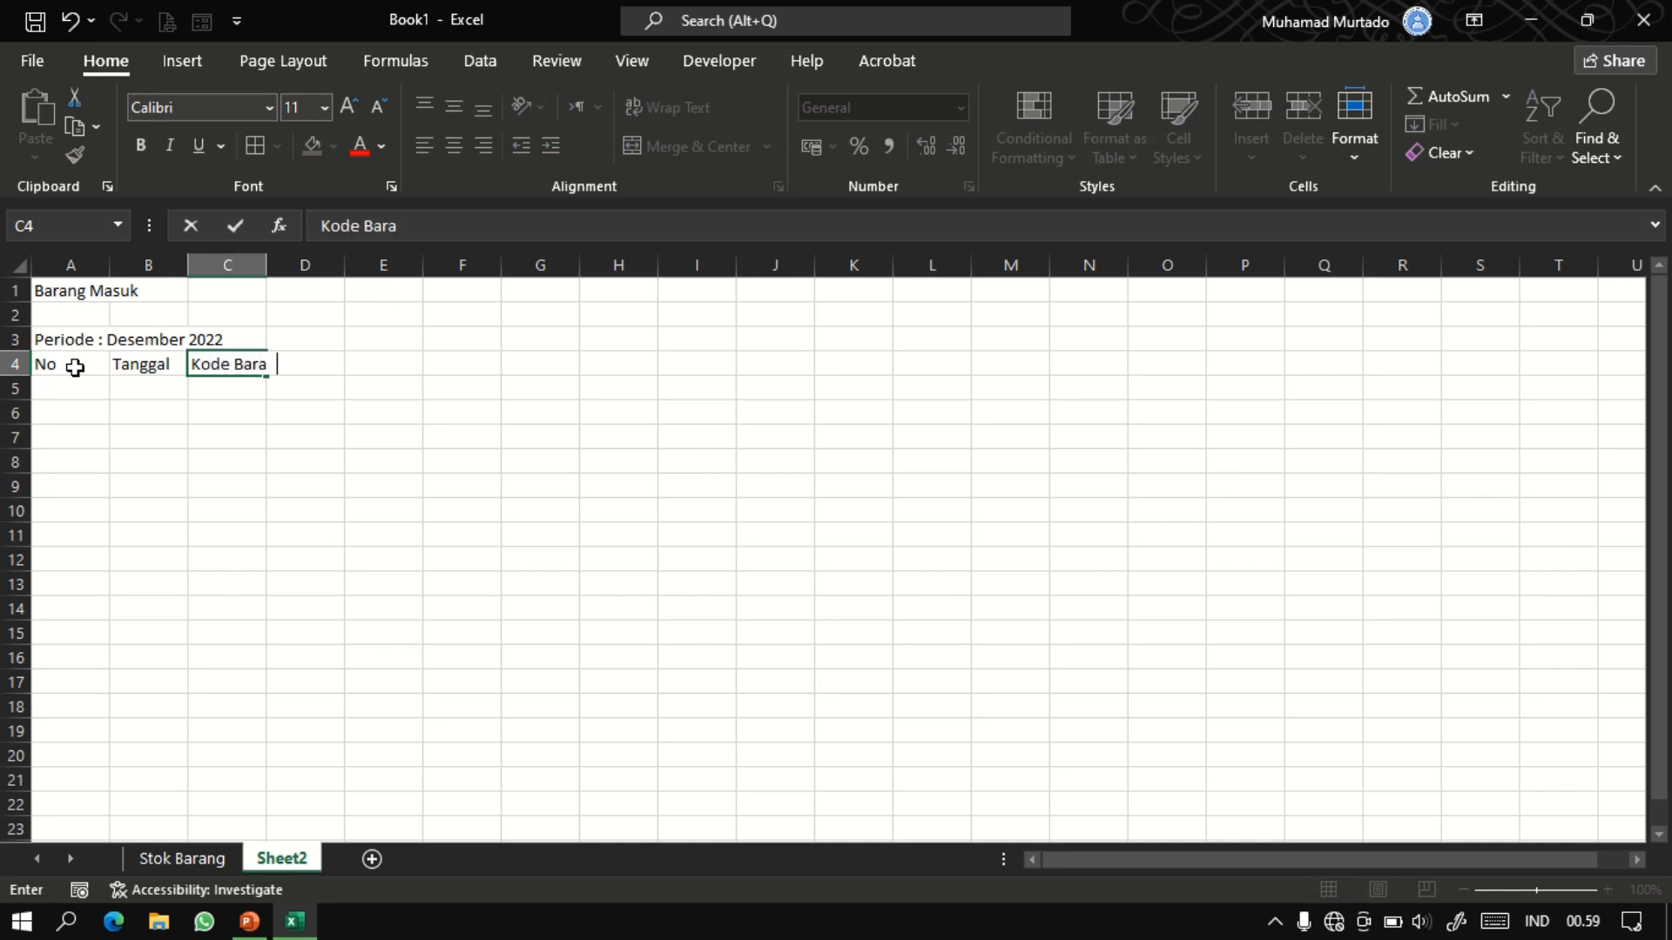
{"action": "type", "text": "ng"}
{"action": "key", "text": "Tab"}
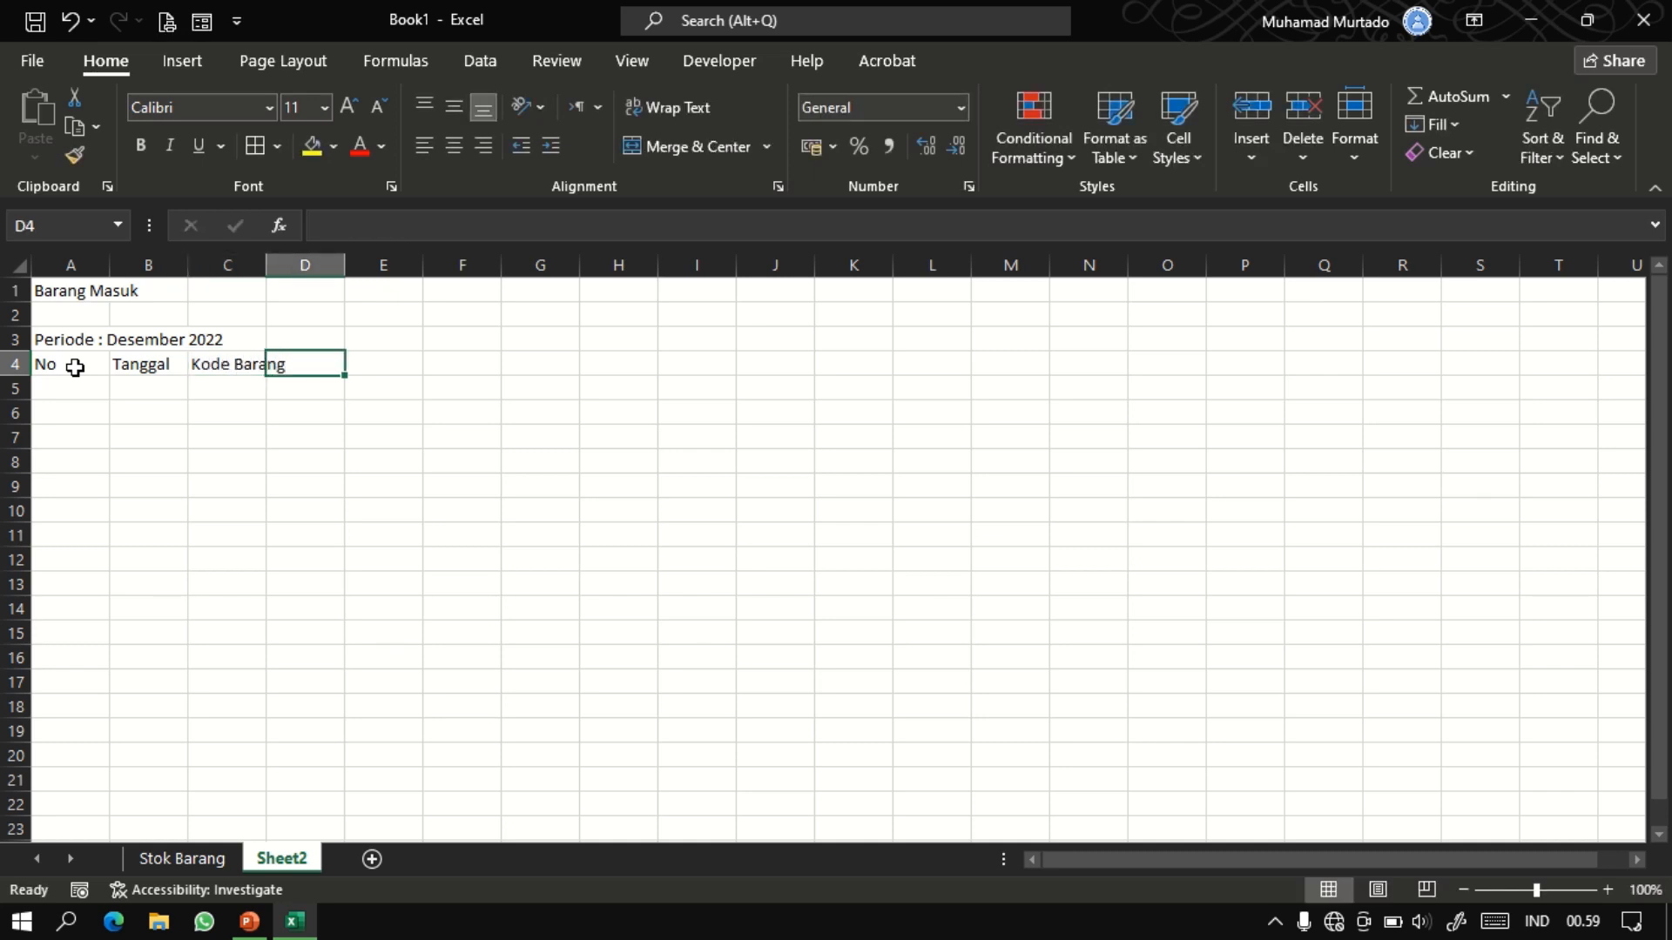
{"action": "type", "text": "Nama Barang"}
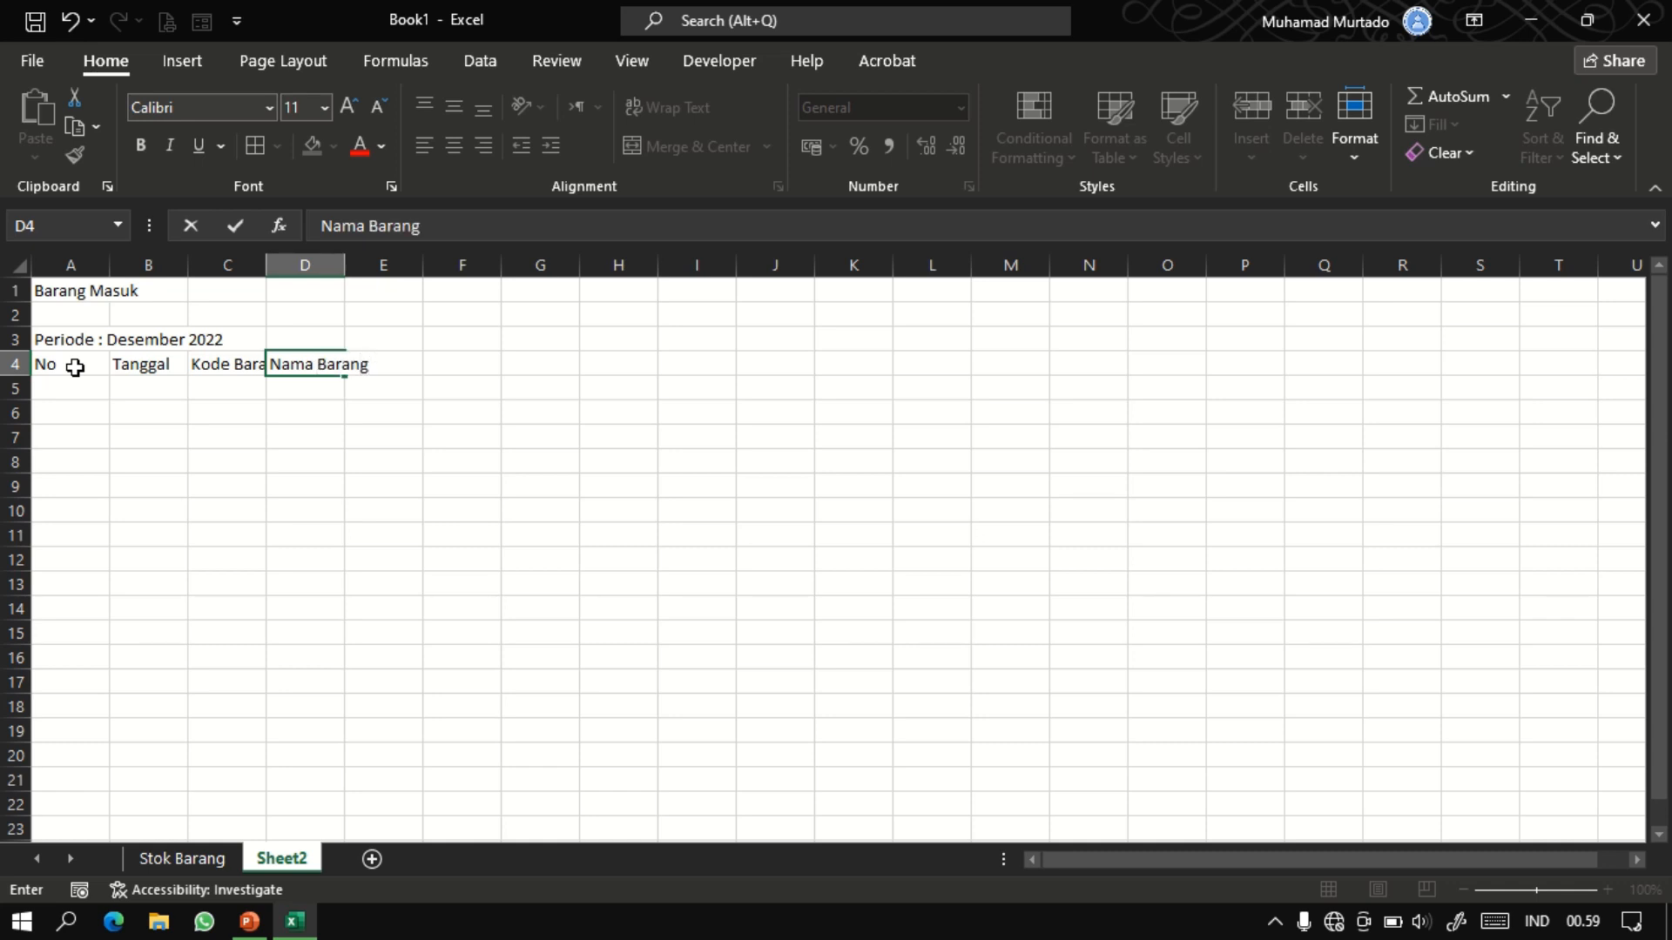
{"action": "key", "text": "Tab"}
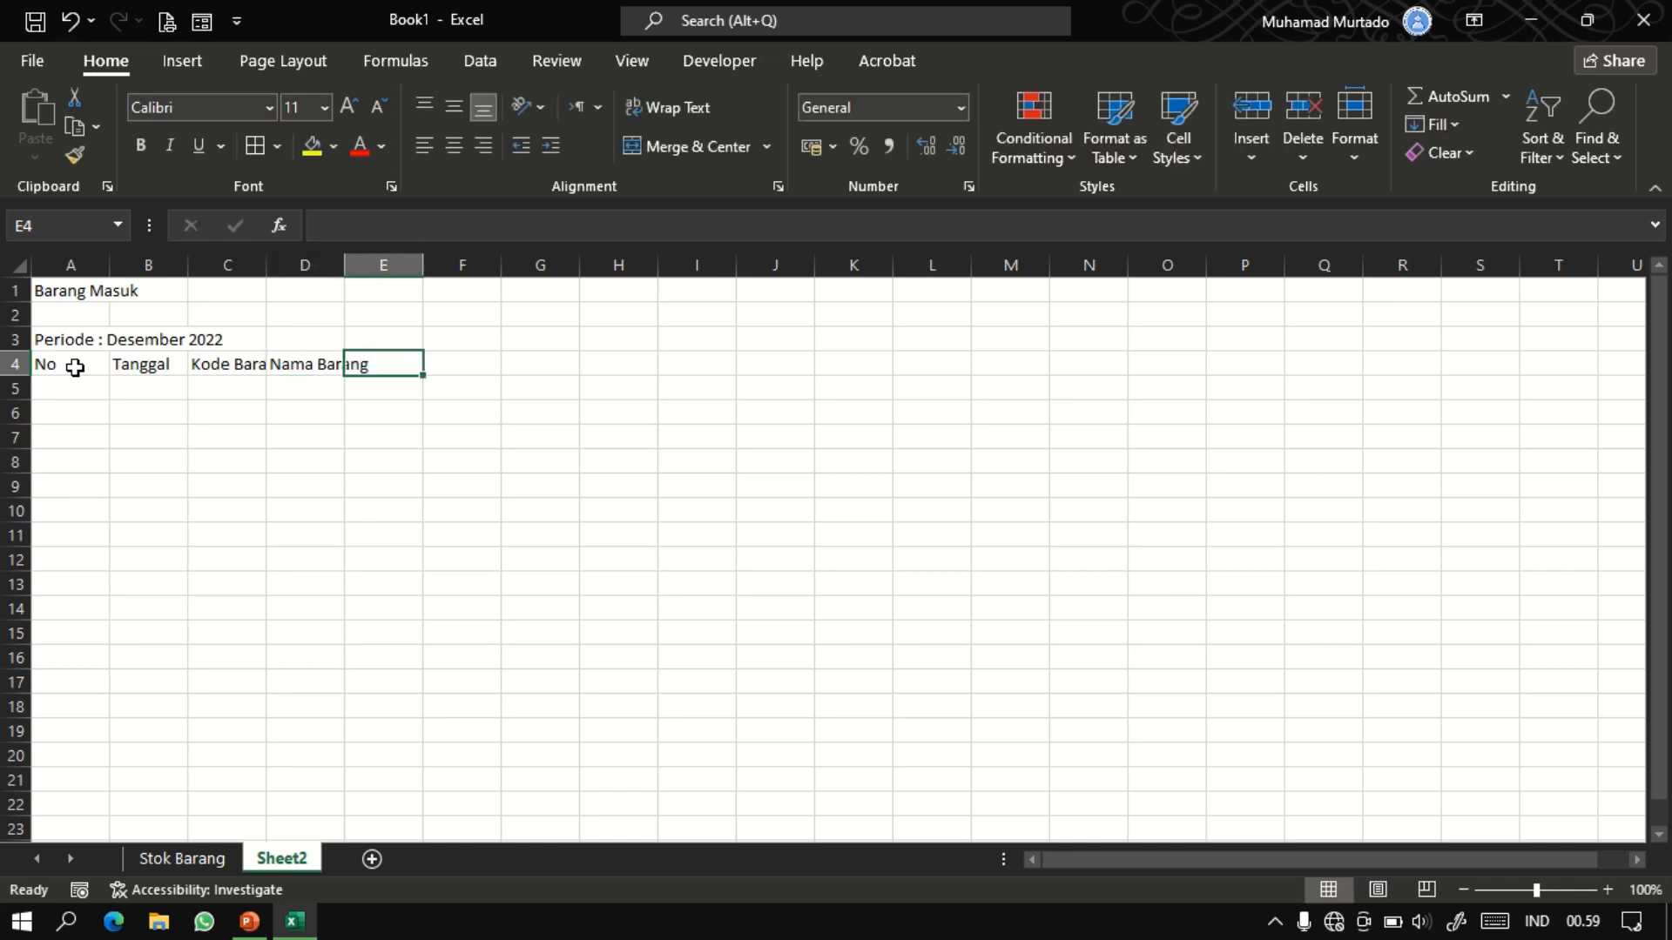
{"action": "type", "text": "Jumlah B"}
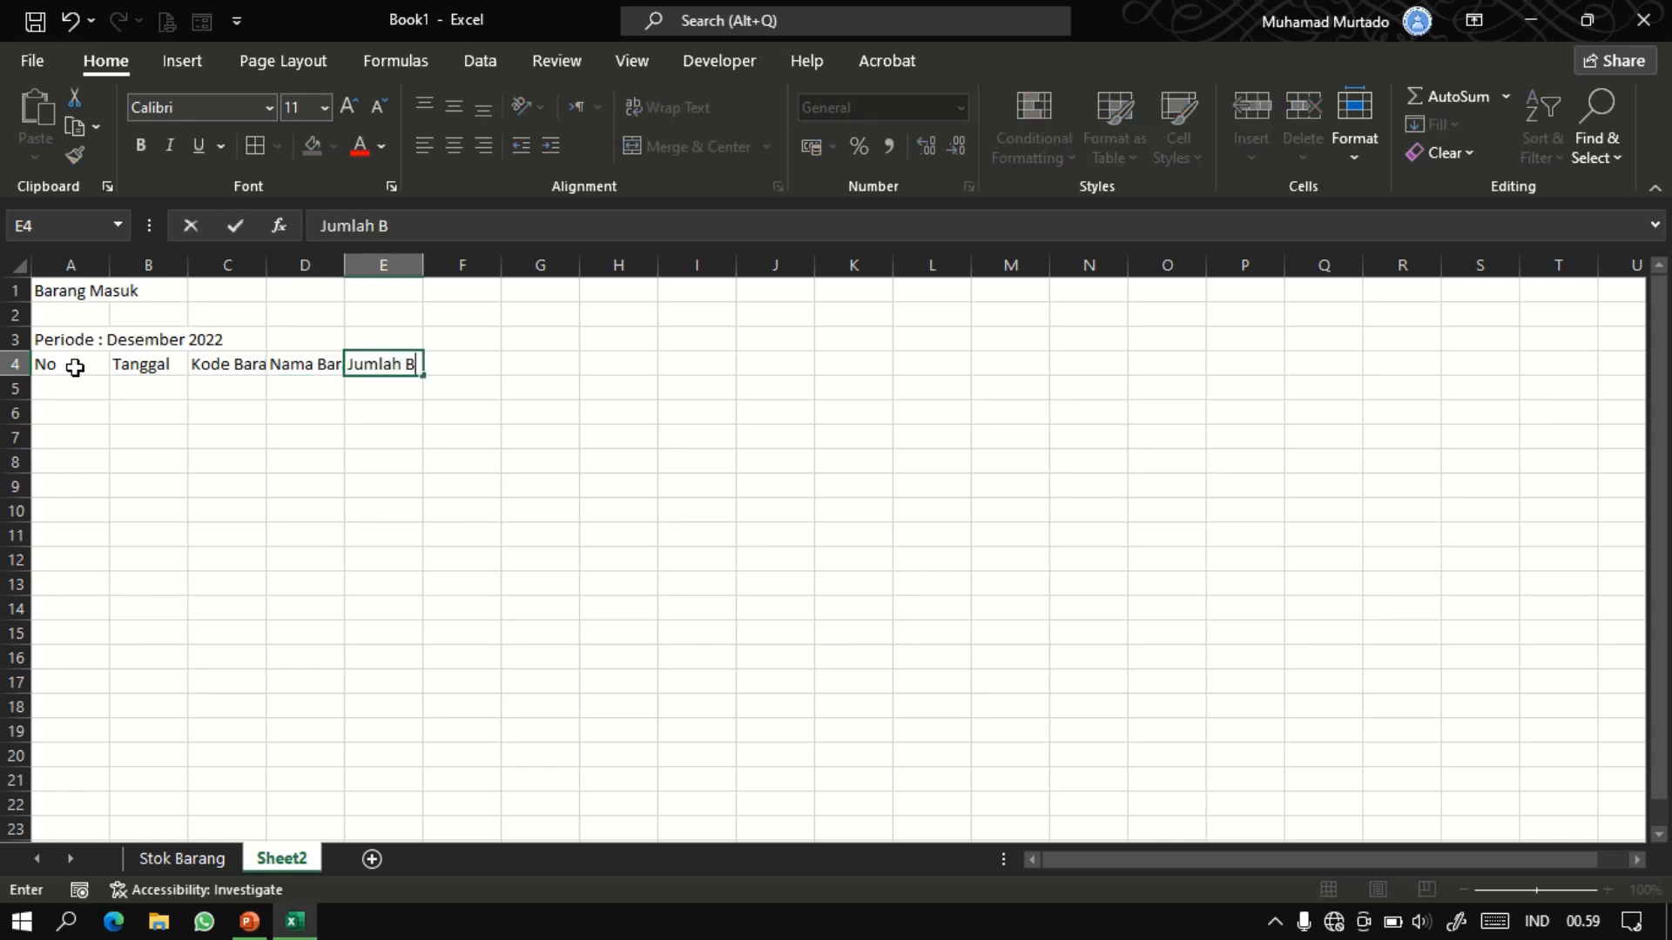
{"action": "type", "text": "arang Masuk"}
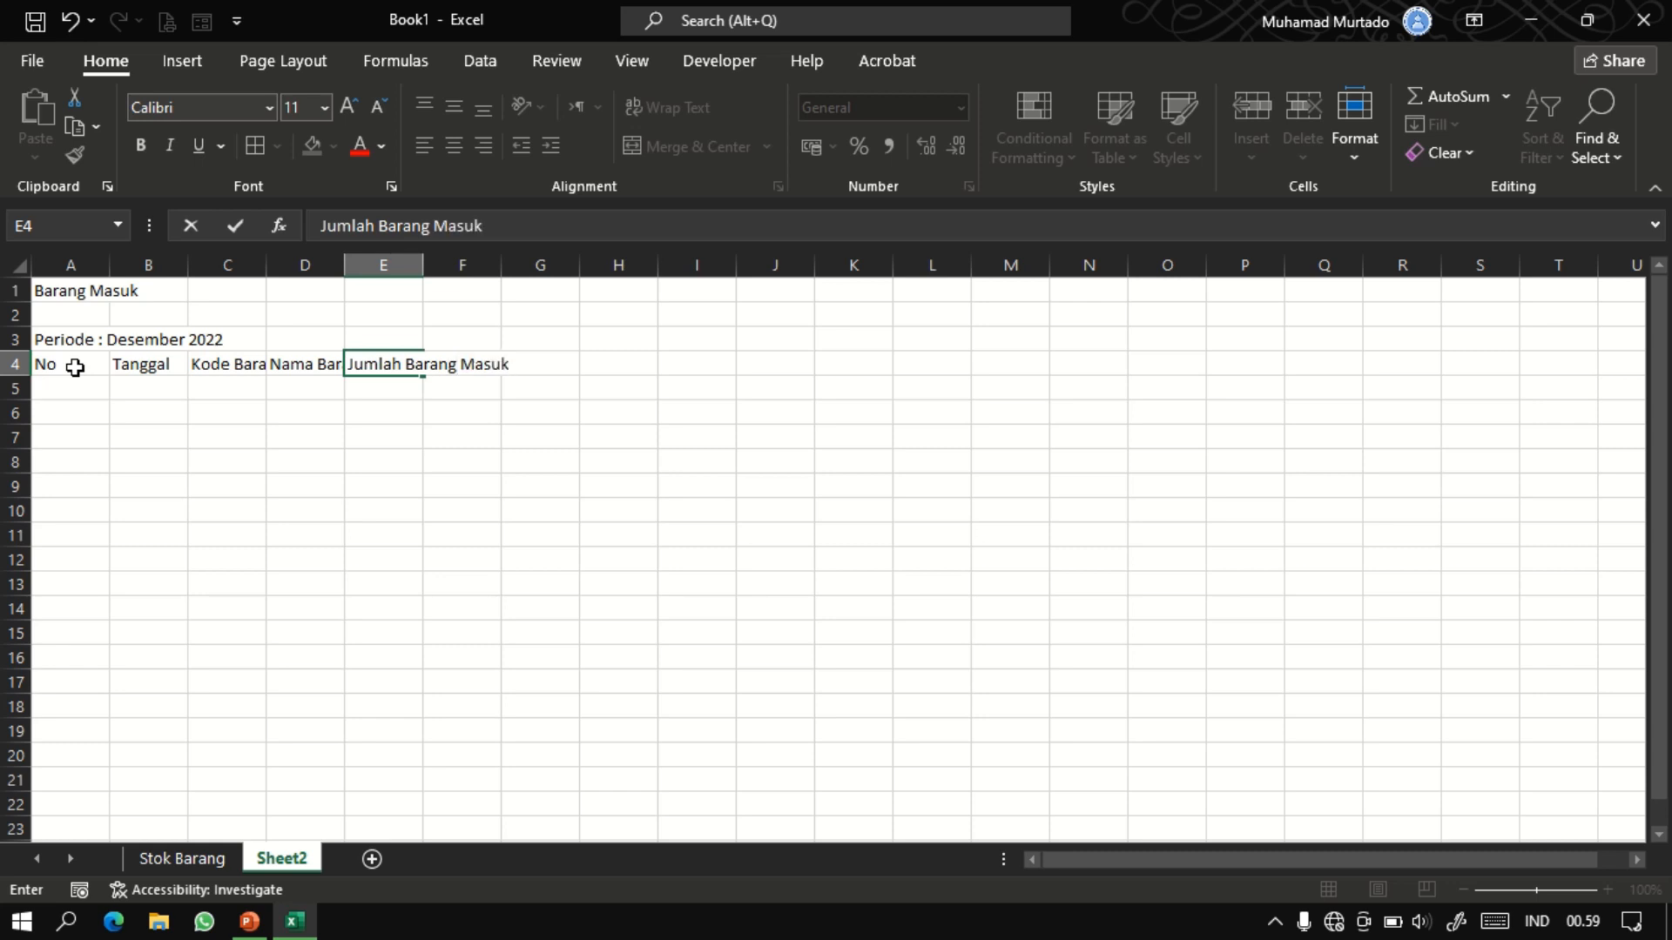
{"action": "key", "text": "Return"}
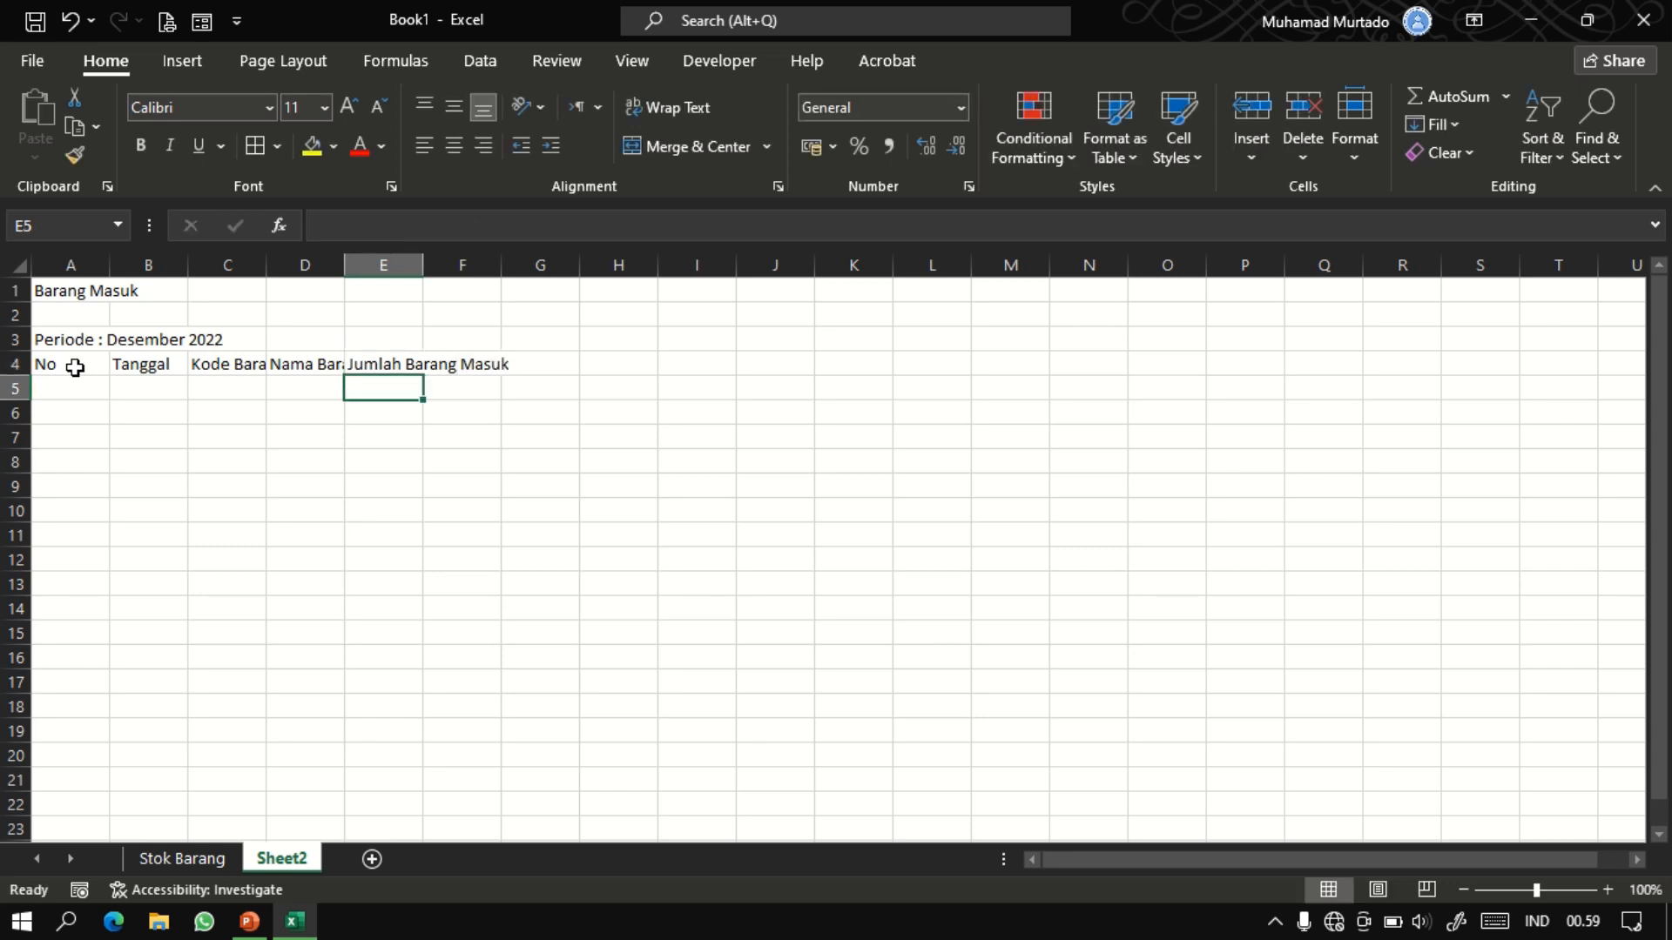
Merge and centre the Barang Masuk title across A1:E1, middle-align it vertically and make it bold.
{"action": "left_click", "coordinate": [53, 294]}
{"action": "left_click_drag", "start_coordinate": [54, 294], "coordinate": [363, 290]}
{"action": "left_click", "coordinate": [655, 145]}
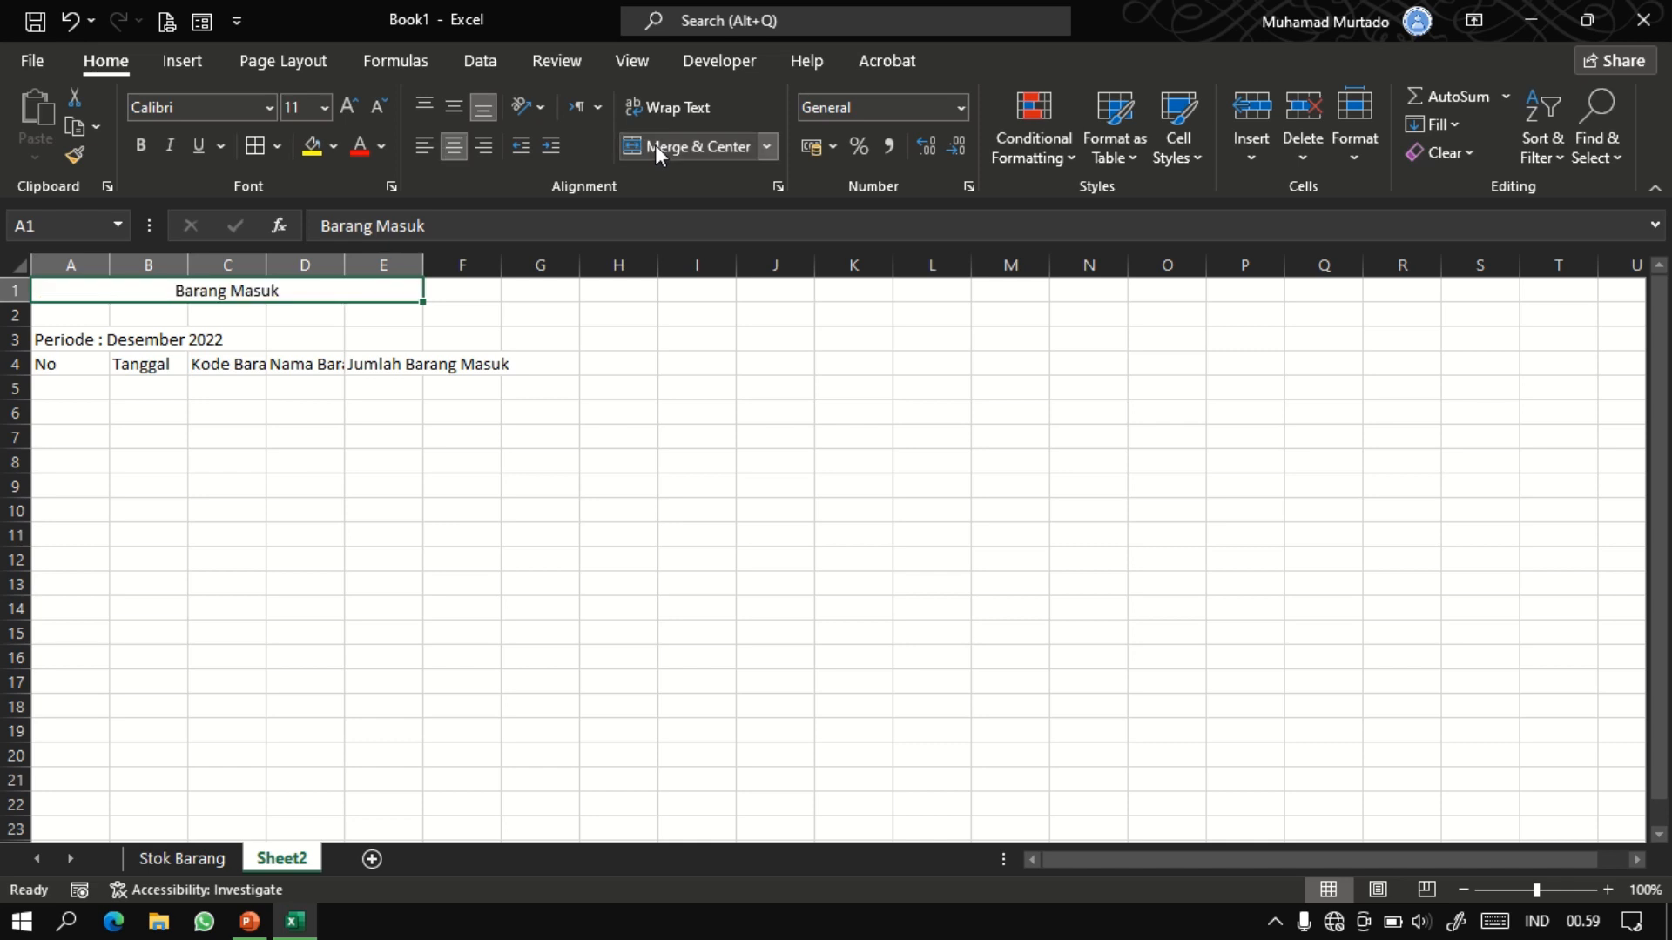
{"action": "left_click", "coordinate": [453, 108]}
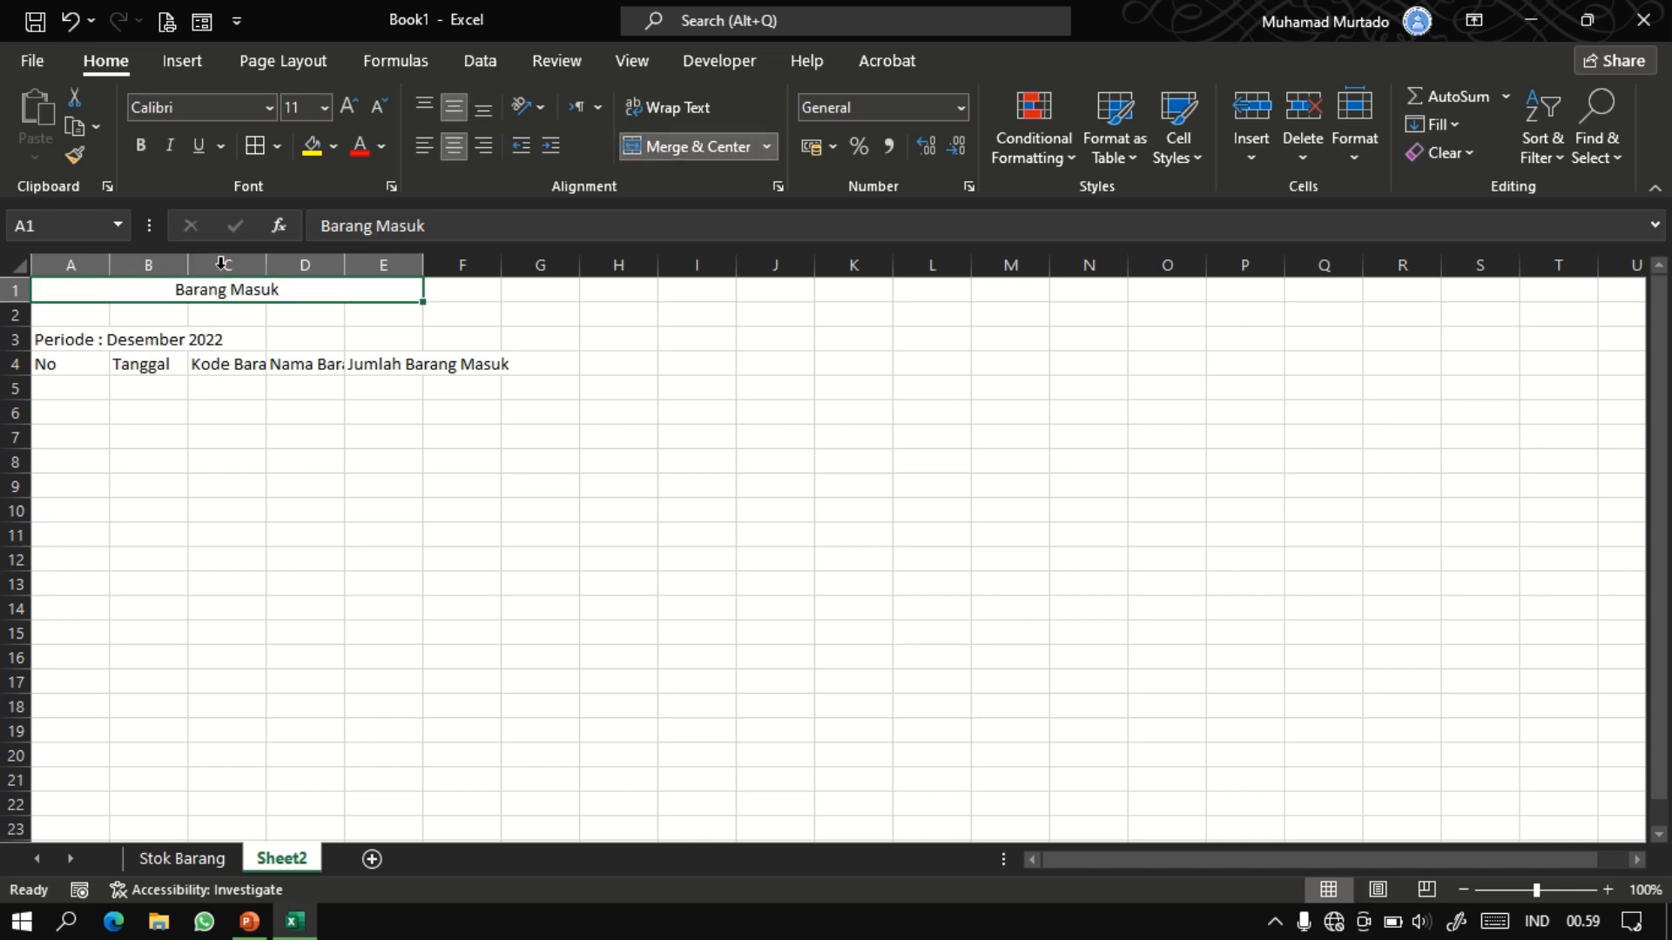
{"action": "left_click", "coordinate": [144, 146]}
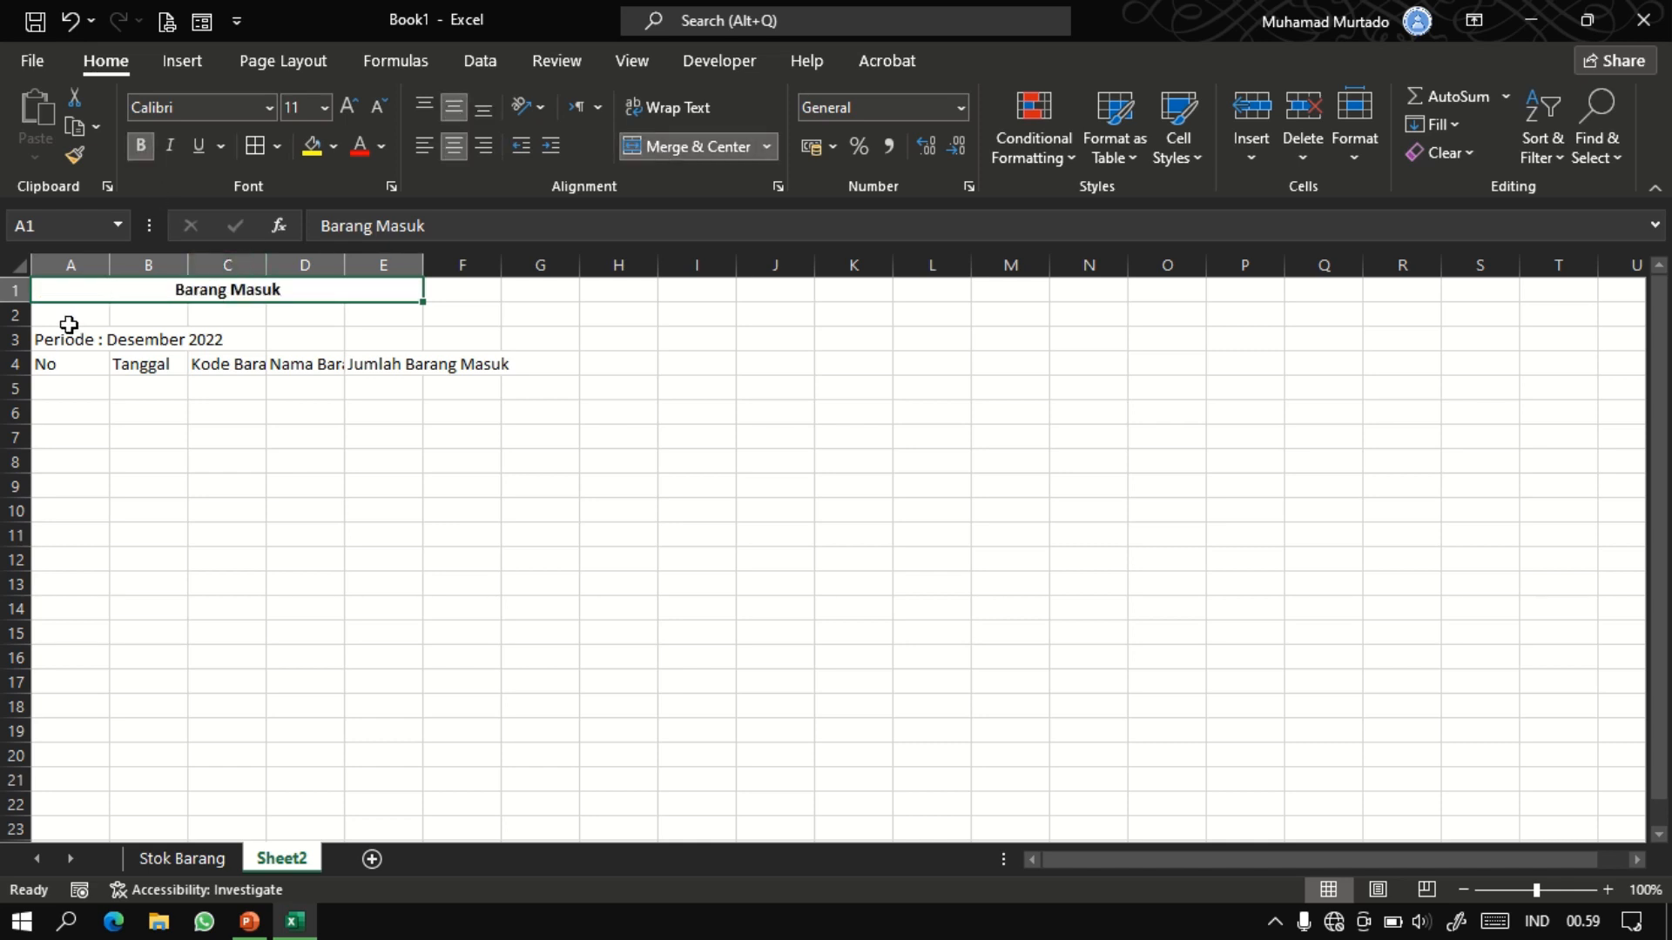
Merge the period line across A3:E3, align it left and vertically middle, and make it bold italic.
{"action": "left_click_drag", "start_coordinate": [51, 342], "coordinate": [404, 340]}
{"action": "left_click", "coordinate": [662, 148]}
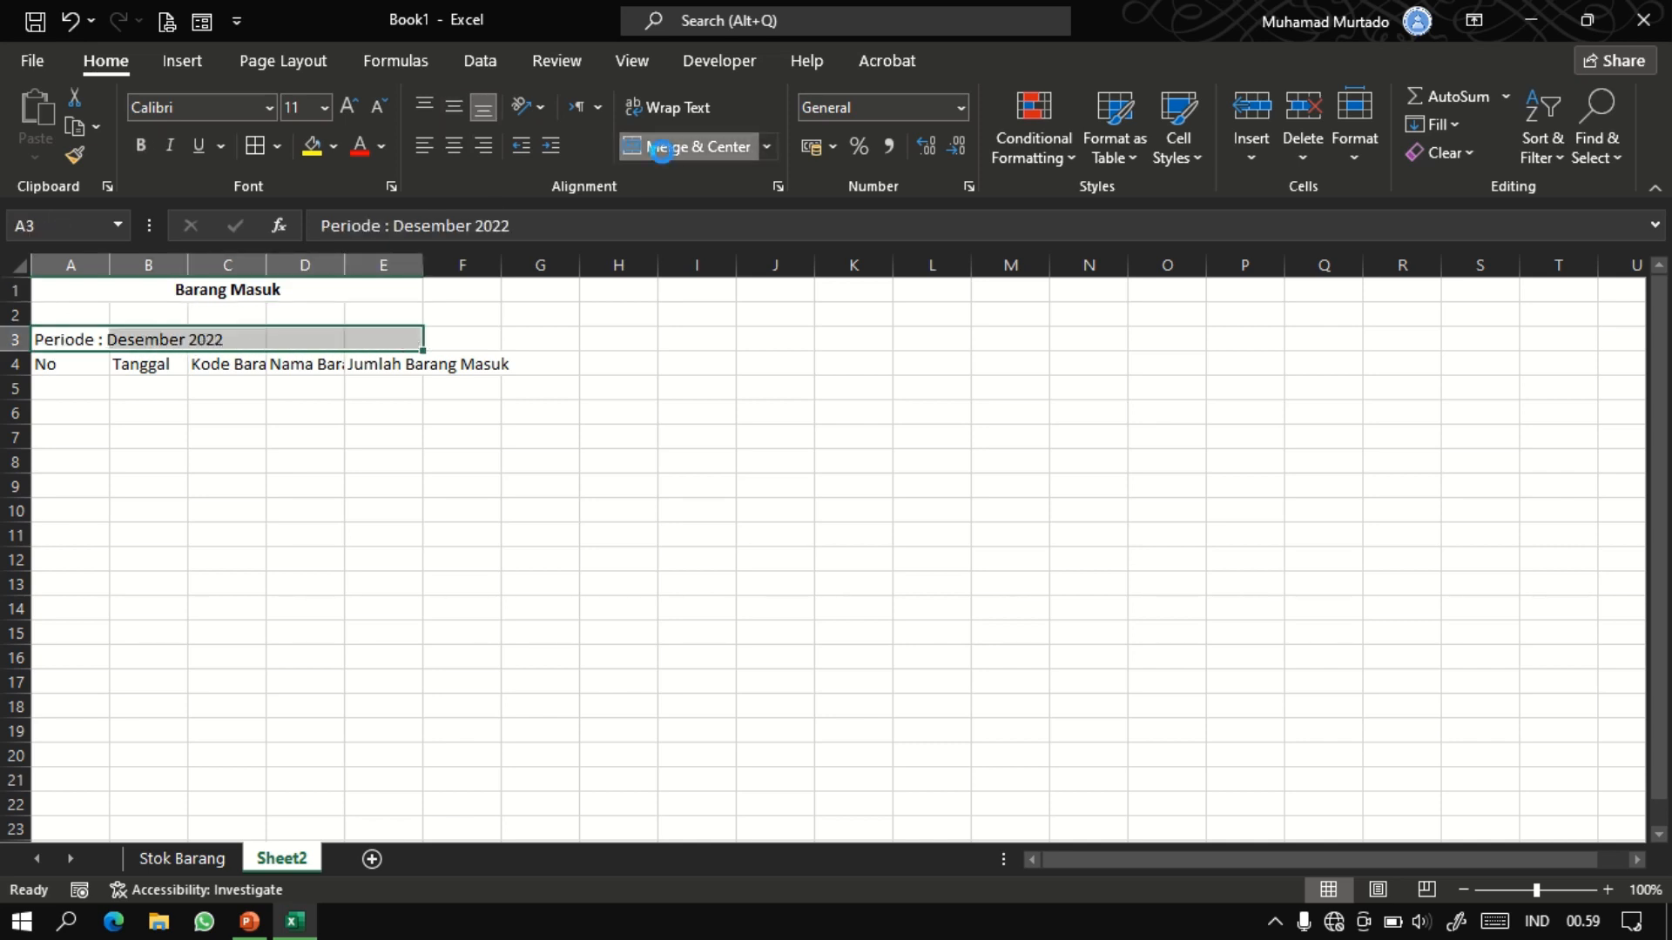
{"action": "left_click", "coordinate": [458, 101]}
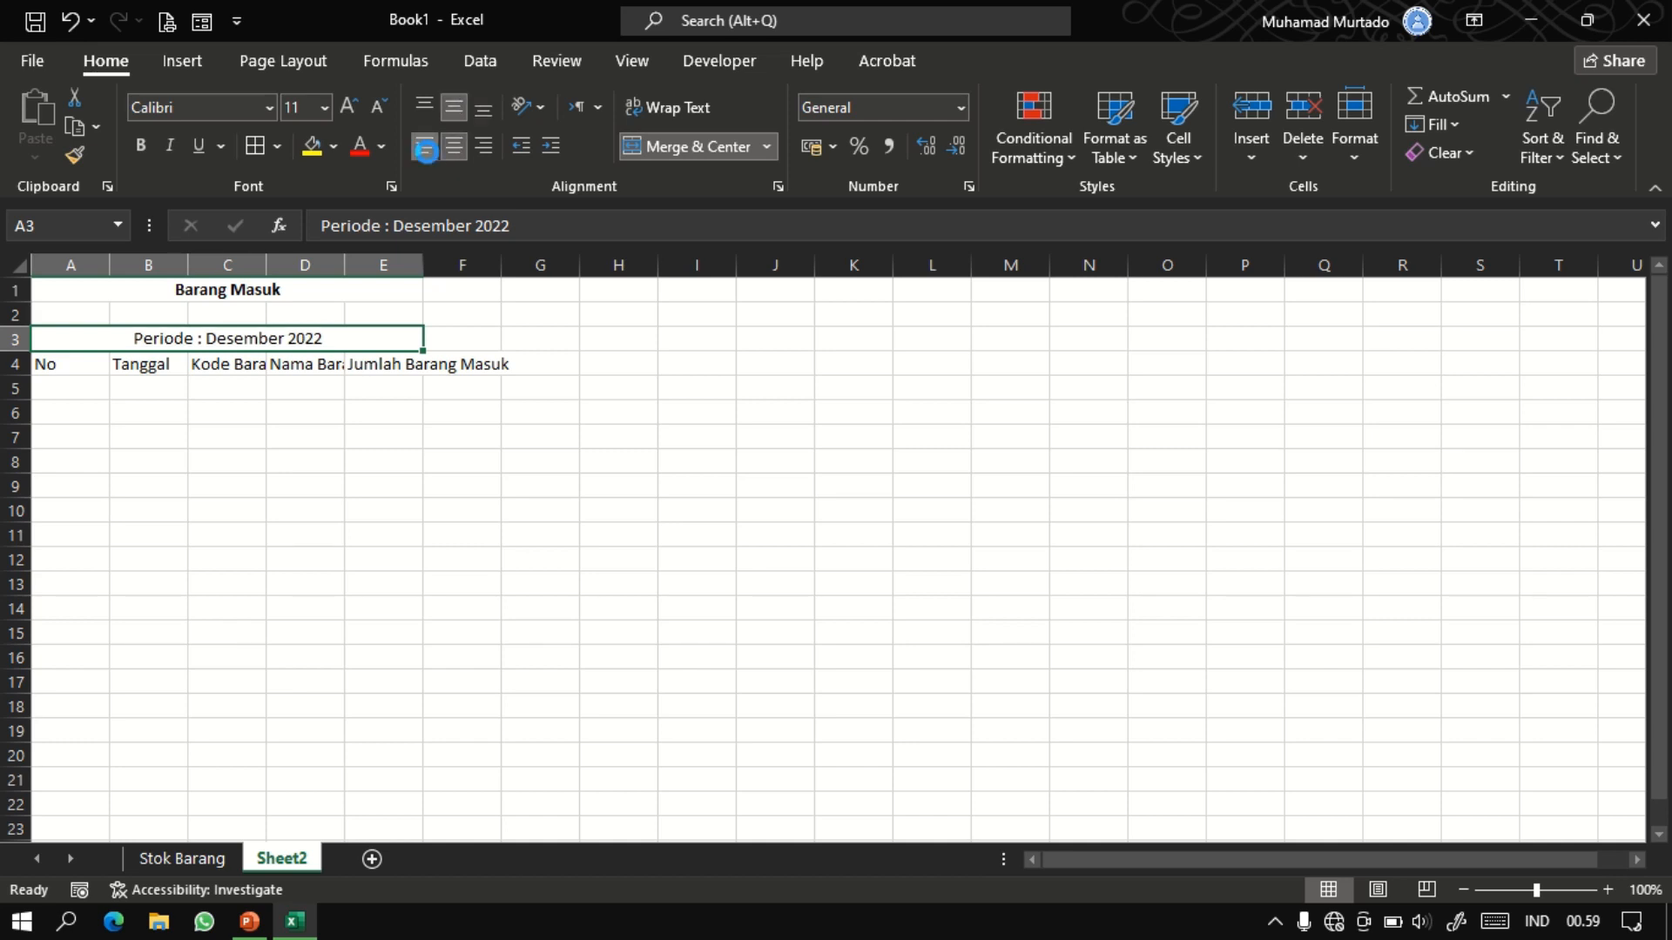
{"action": "left_click", "coordinate": [427, 154]}
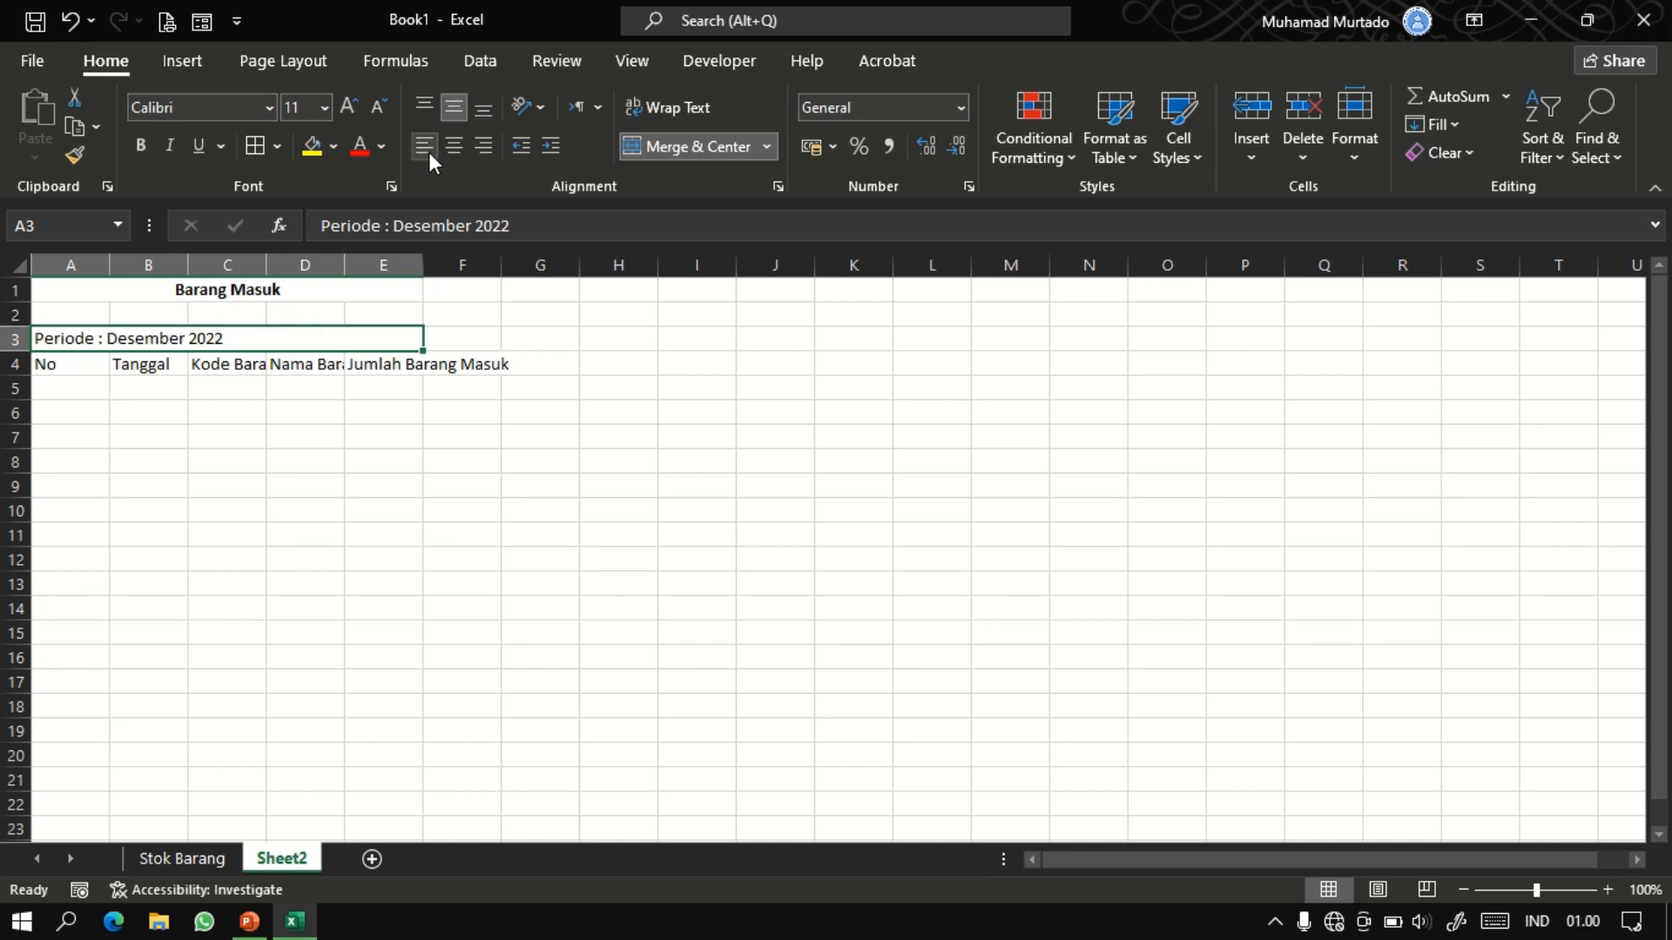
{"action": "left_click", "coordinate": [174, 147]}
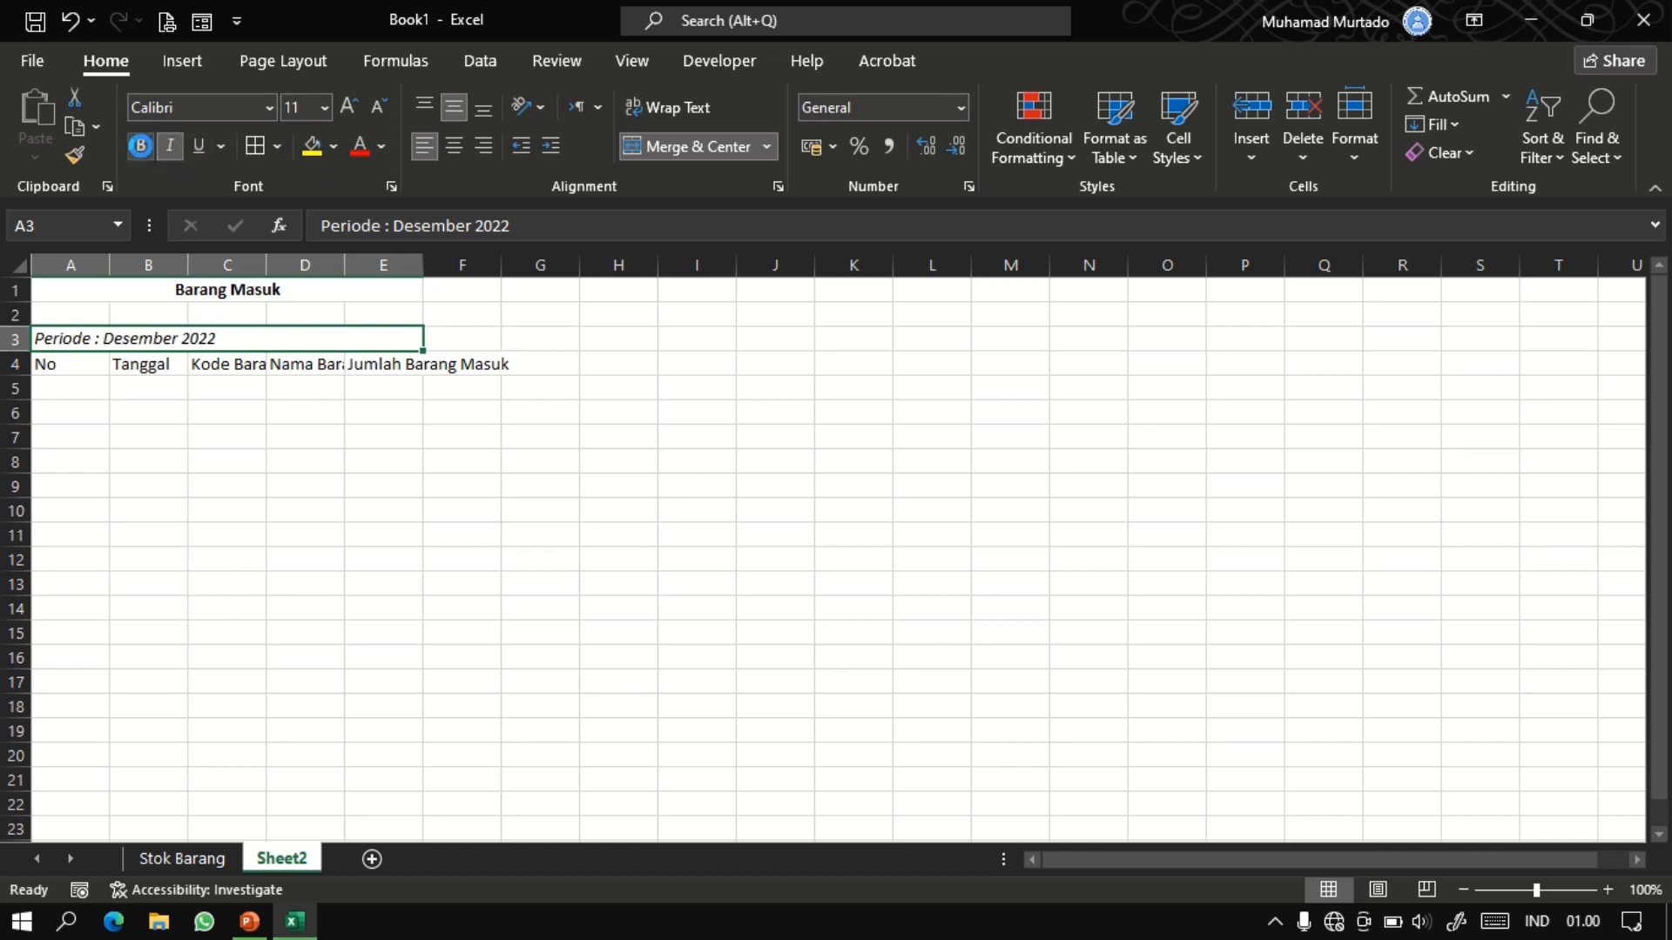
{"action": "left_click", "coordinate": [142, 146]}
Fit the widths of columns A to E to their row 4 headings.
{"action": "left_click", "coordinate": [50, 365]}
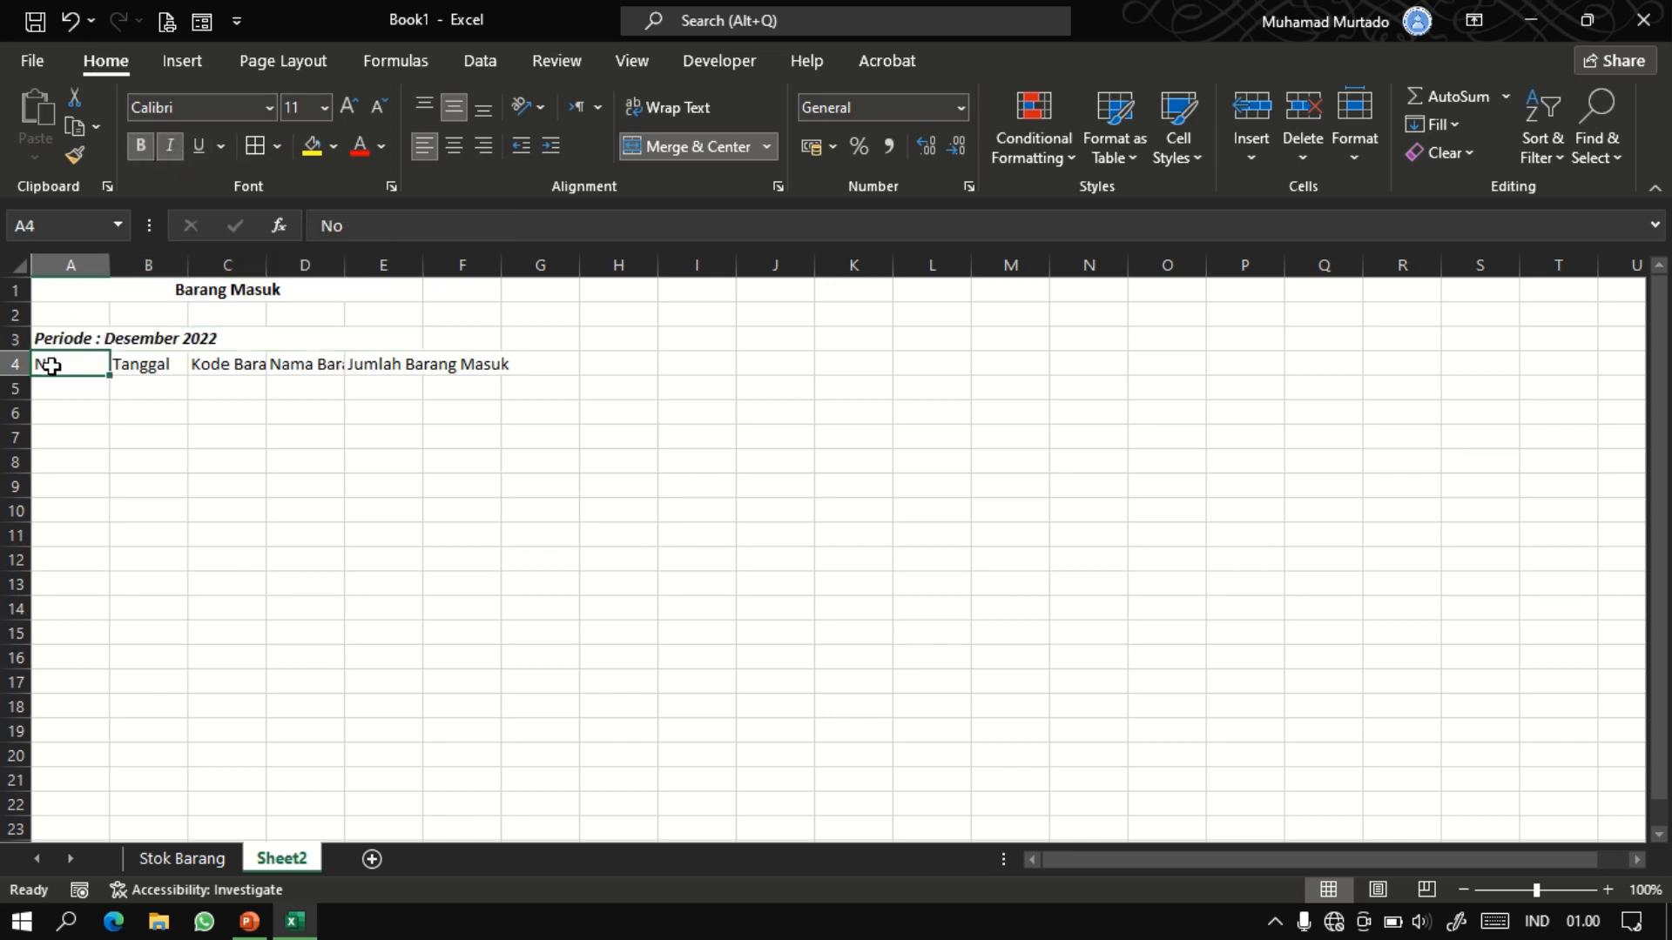
{"action": "left_click_drag", "start_coordinate": [67, 362], "coordinate": [460, 364]}
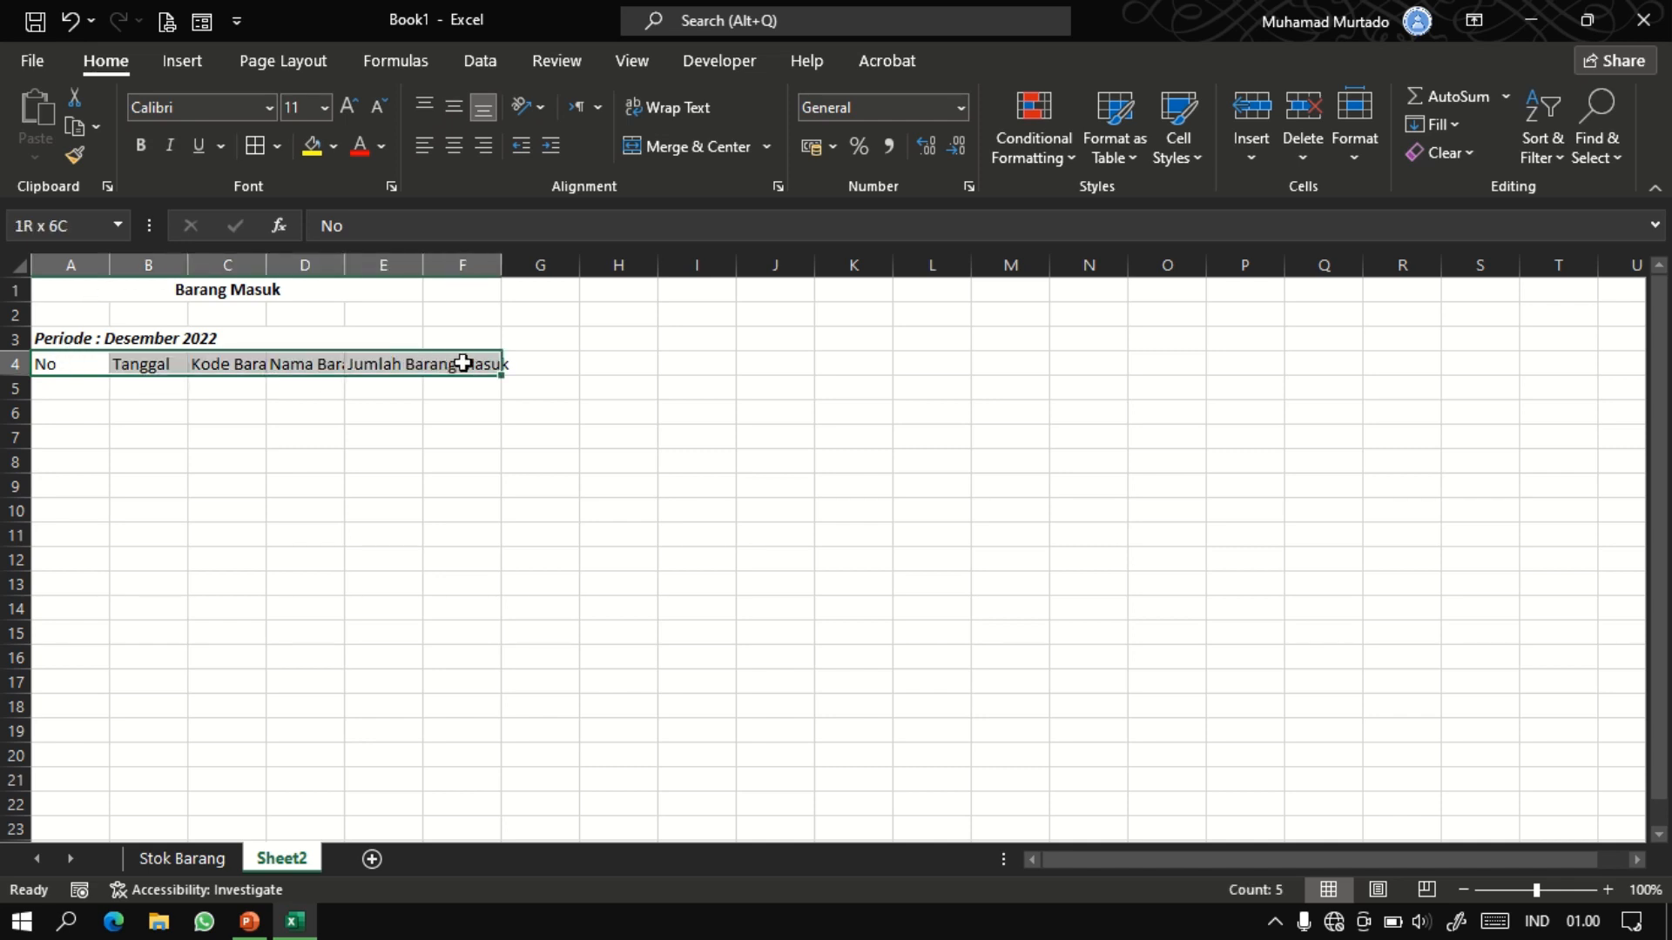
{"action": "double_click", "coordinate": [110, 264]}
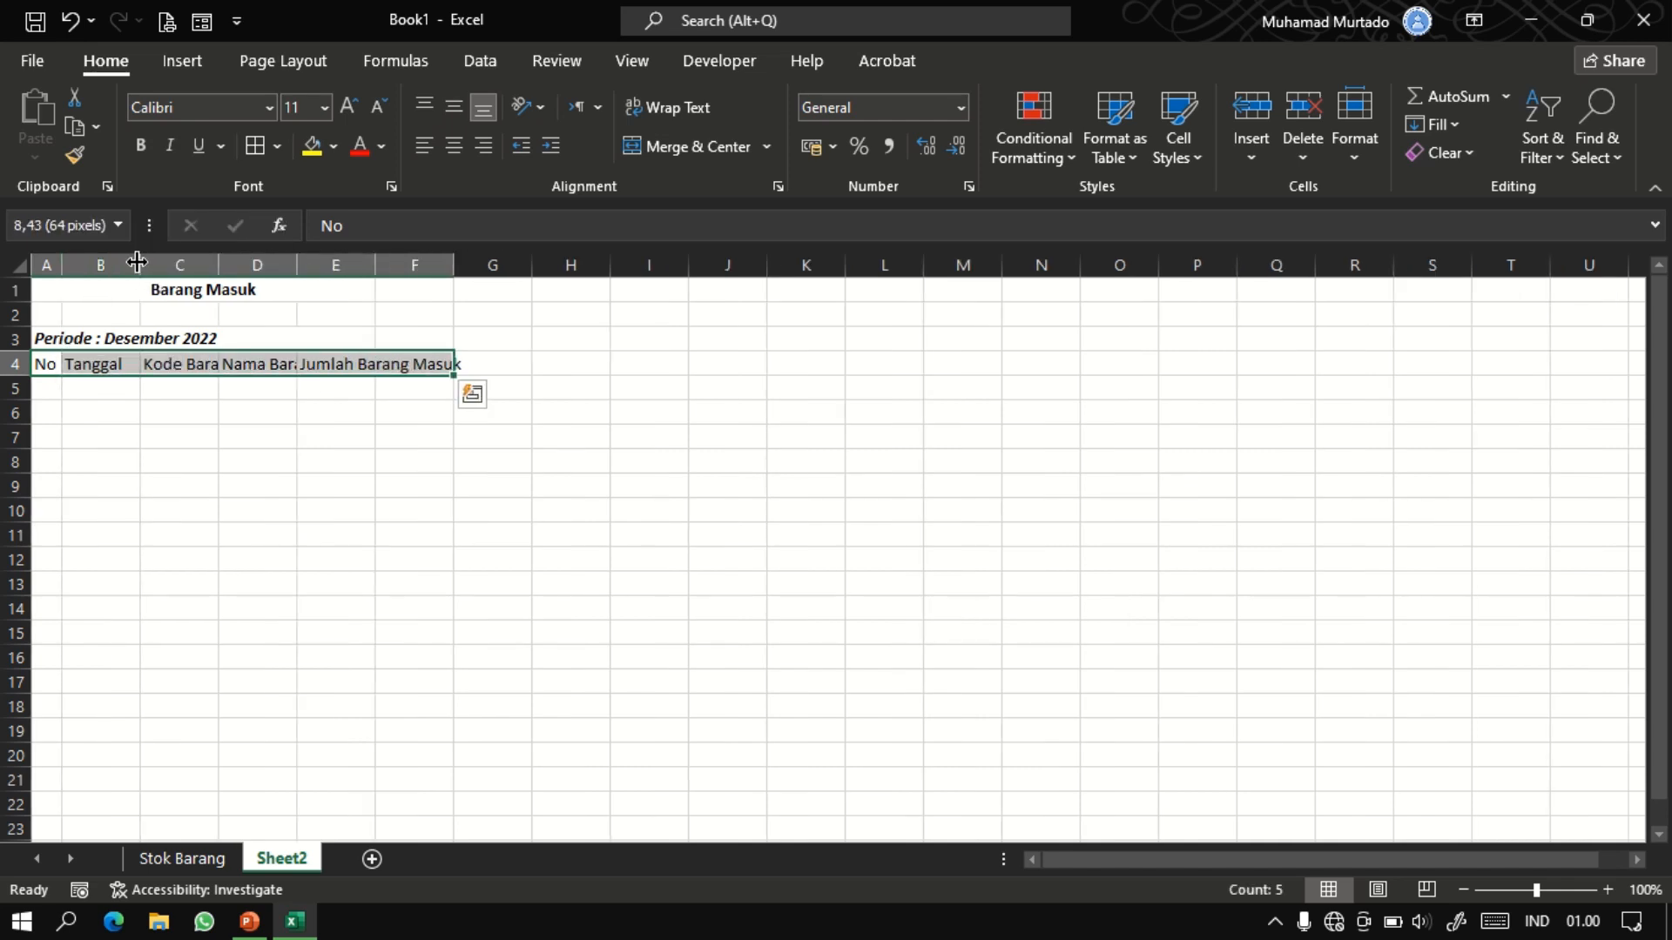
{"action": "double_click", "coordinate": [139, 262]}
{"action": "left_click_drag", "start_coordinate": [207, 262], "coordinate": [230, 263]}
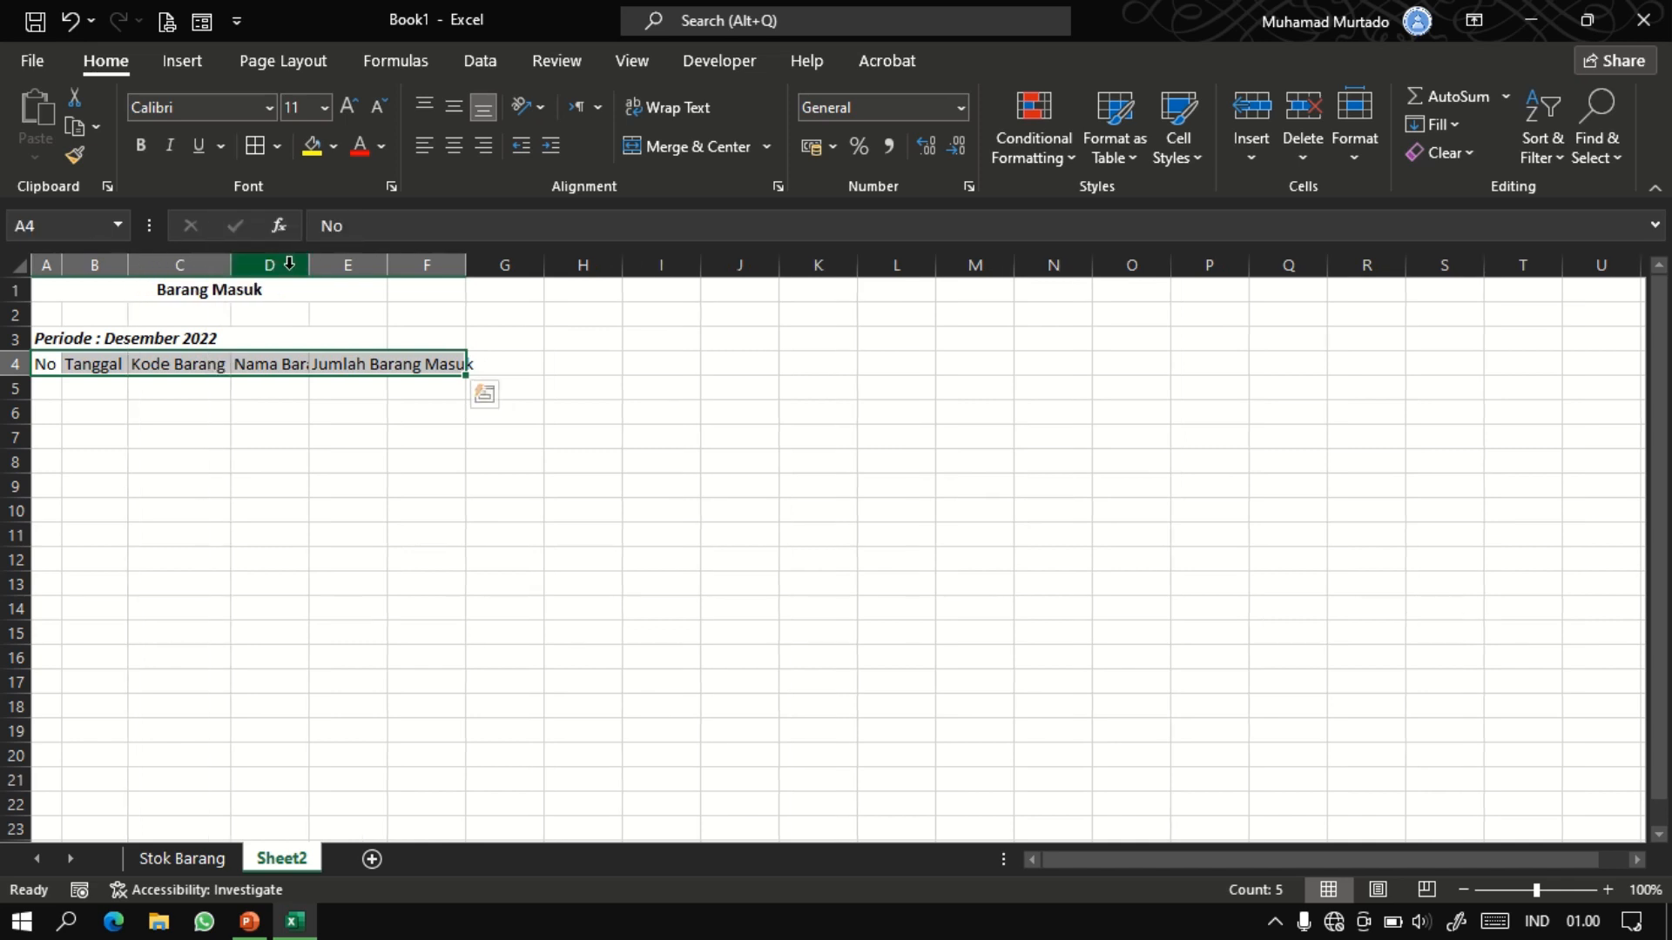
{"action": "double_click", "coordinate": [308, 263]}
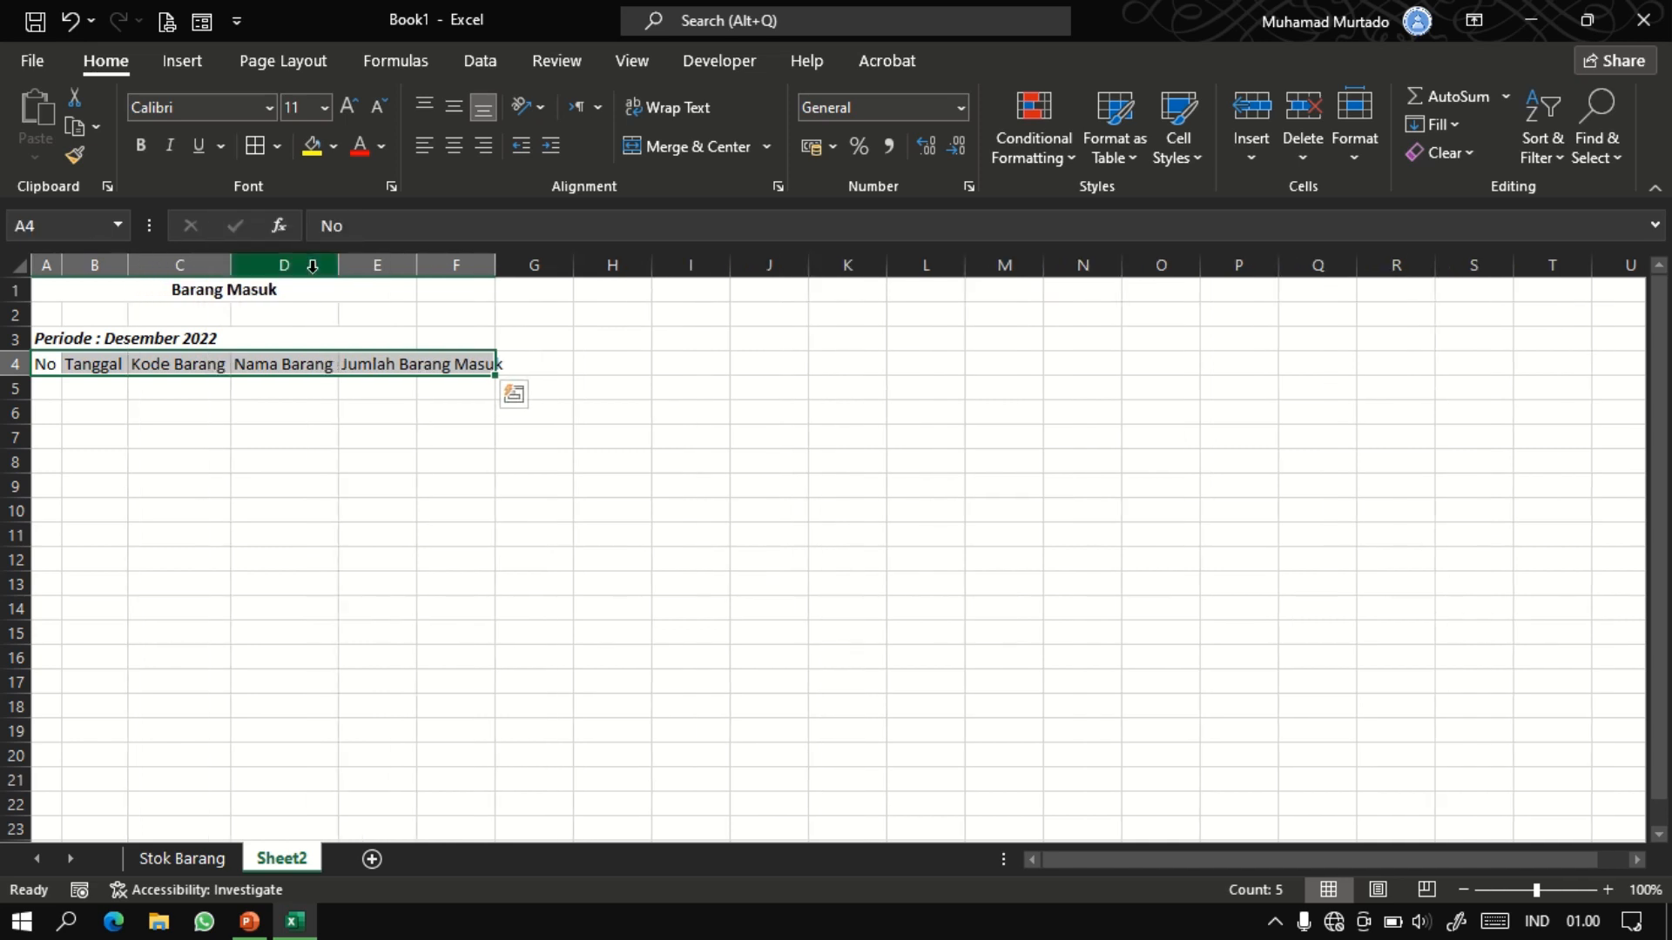
{"action": "double_click", "coordinate": [416, 264]}
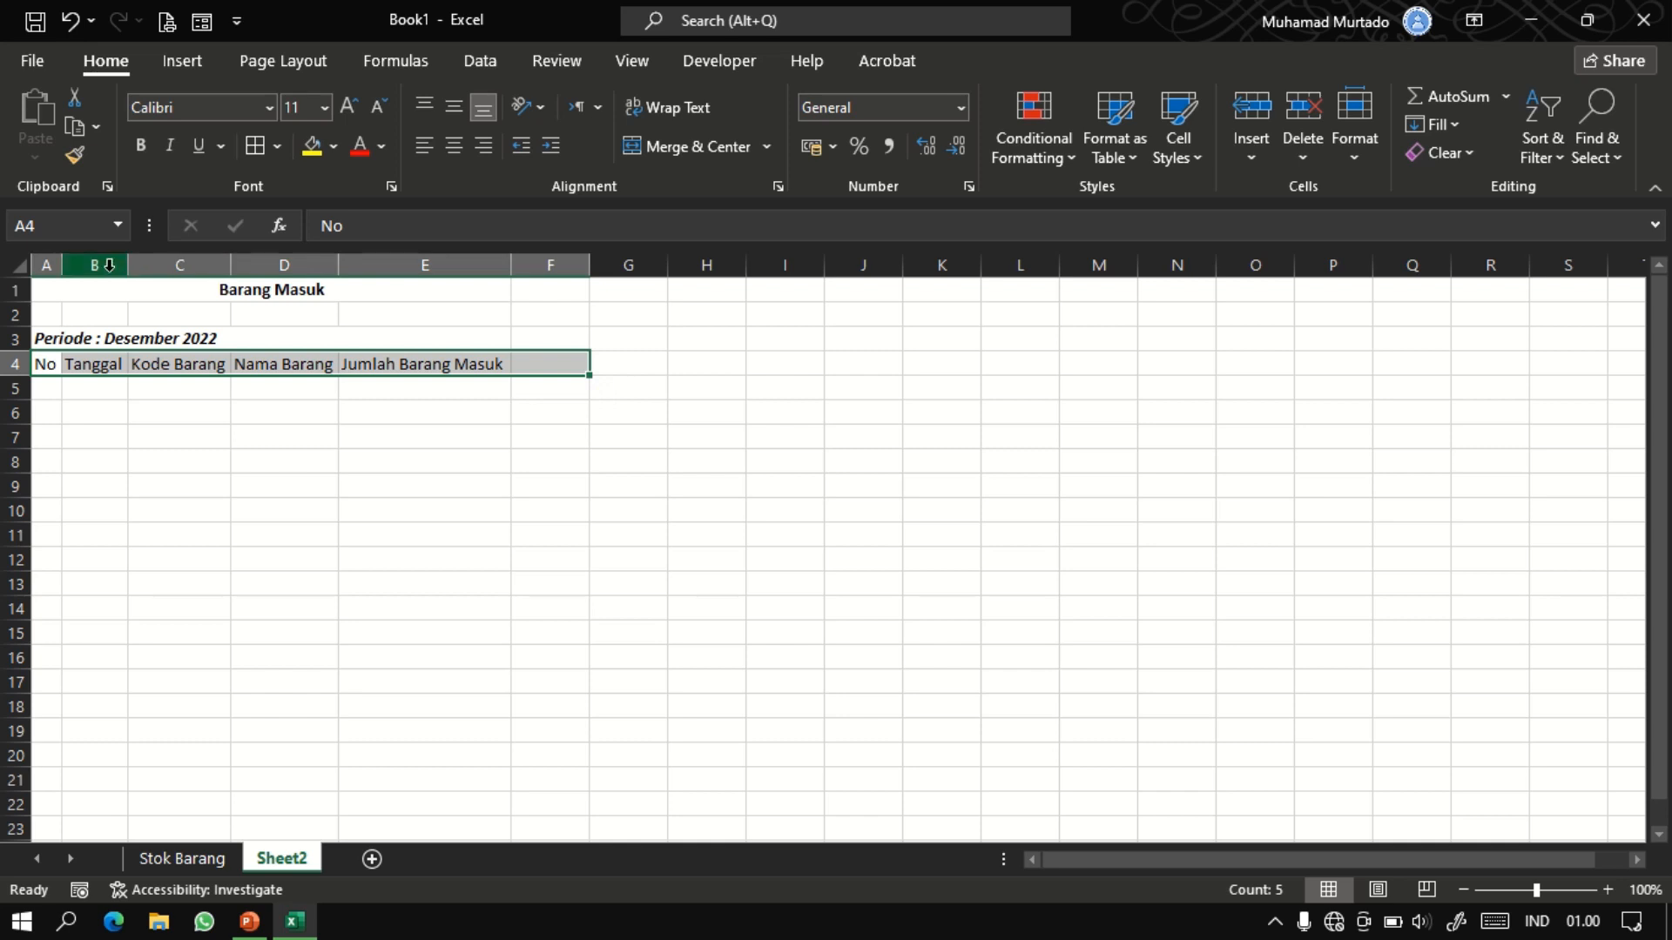
Try a much wider uniform width for columns B to E, undo it, and slightly widen only the Tanggal column.
{"action": "left_click_drag", "start_coordinate": [101, 261], "coordinate": [636, 286]}
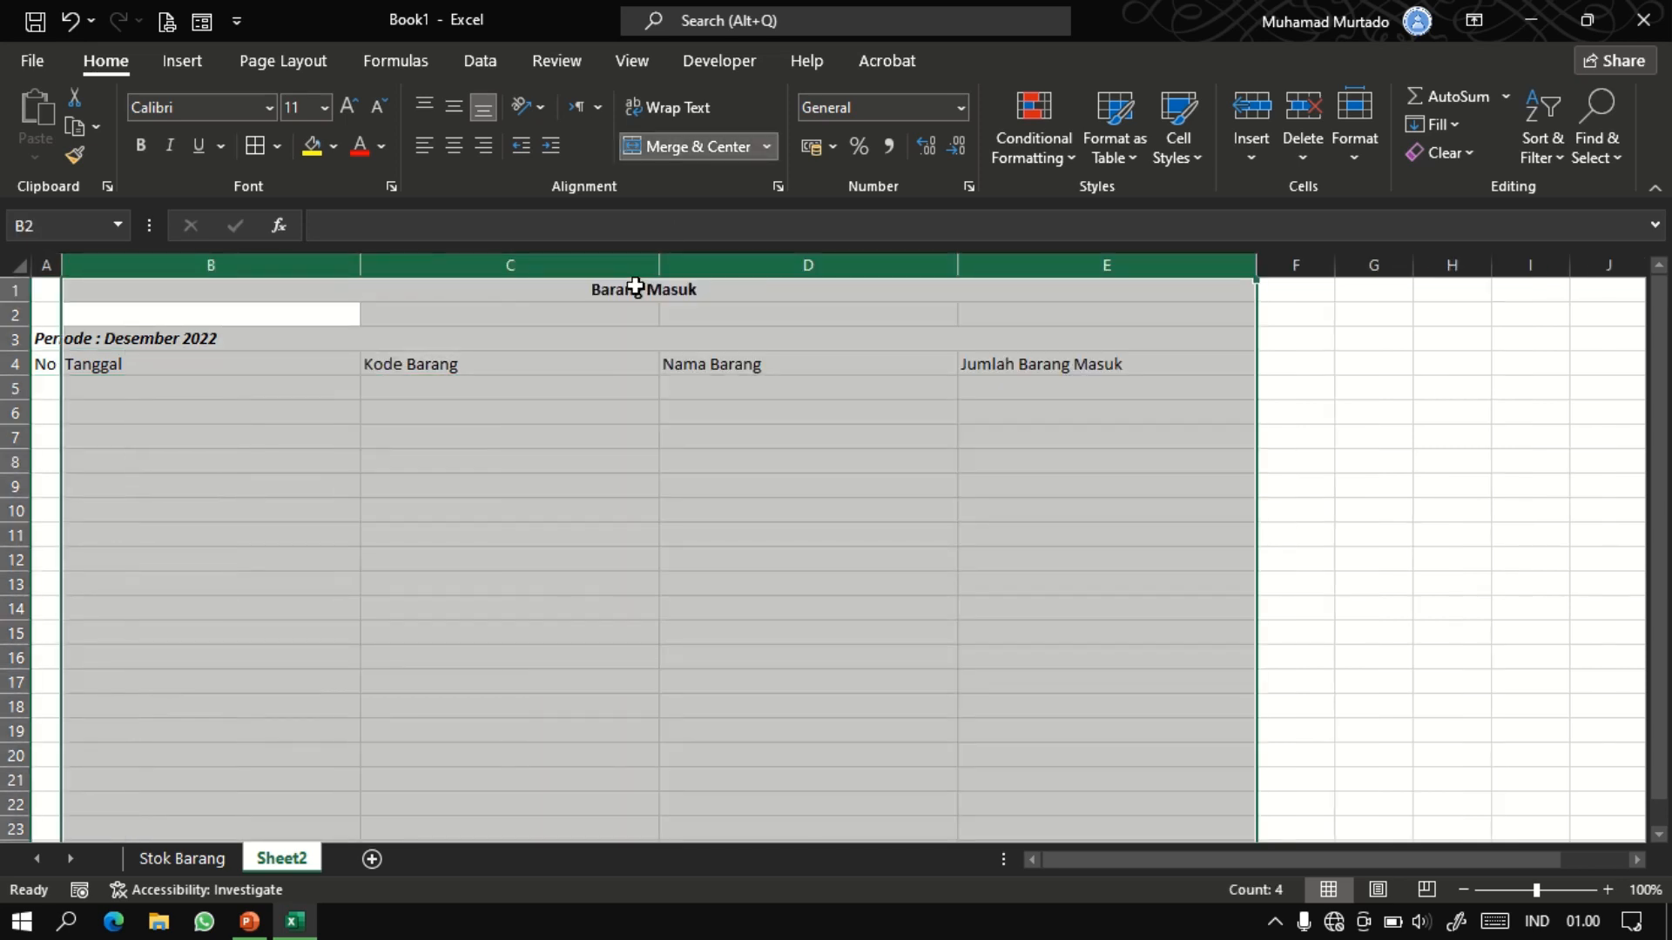
{"action": "key", "text": "ctrl+z"}
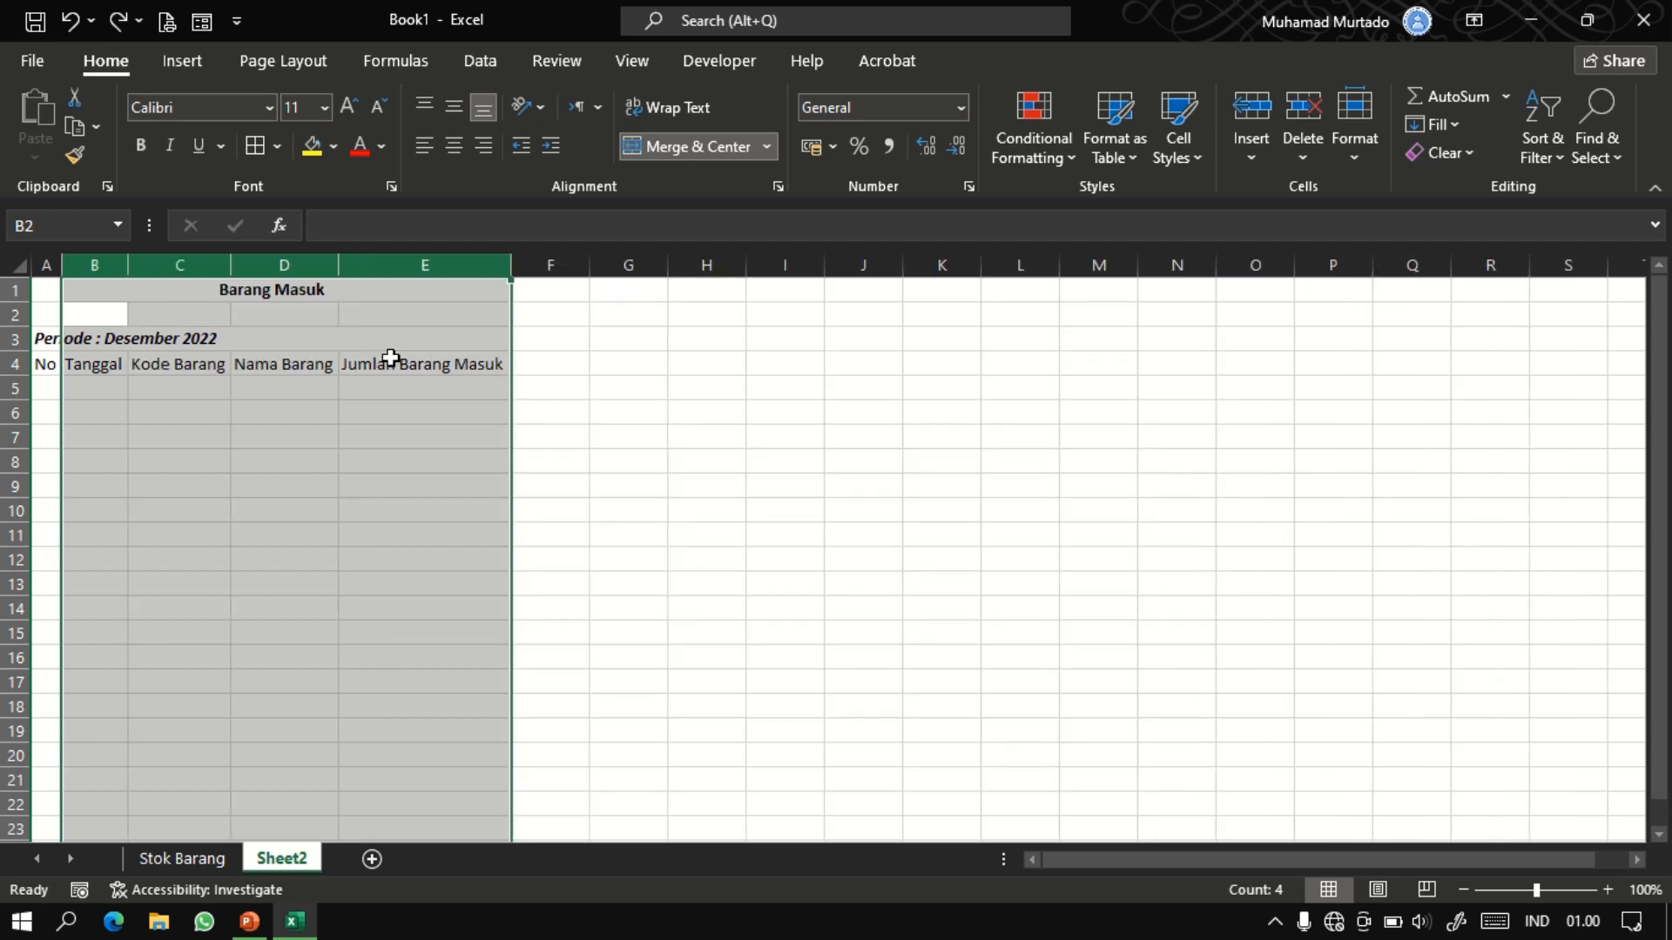
{"action": "left_click", "coordinate": [138, 362]}
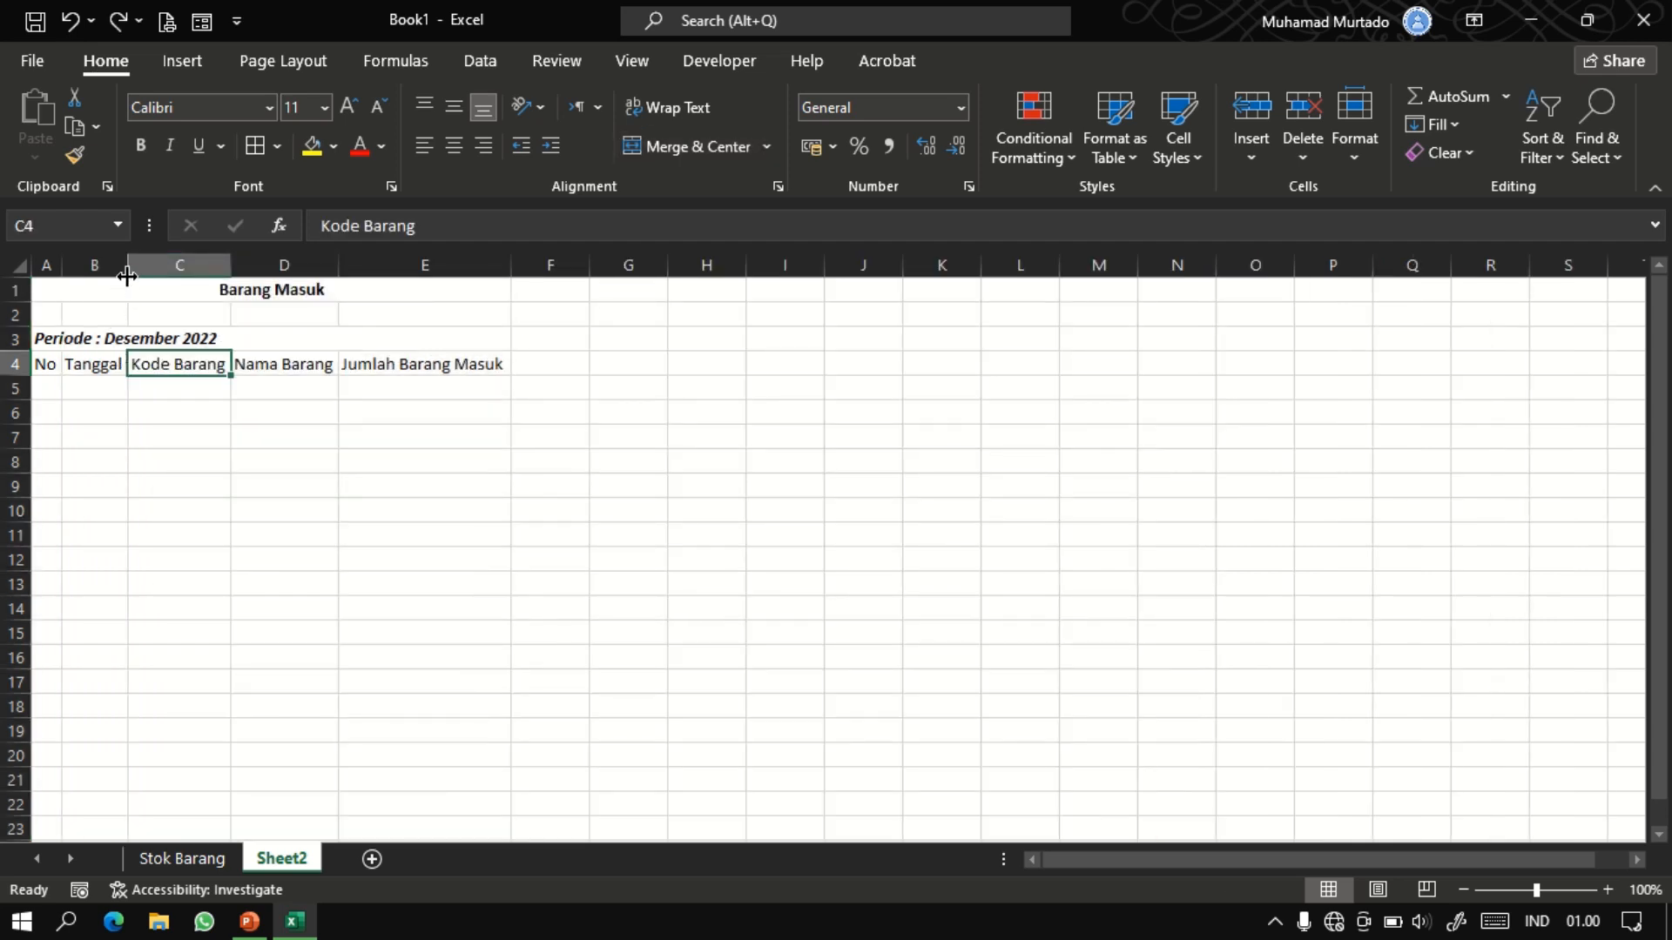
{"action": "left_click_drag", "start_coordinate": [126, 271], "coordinate": [152, 272]}
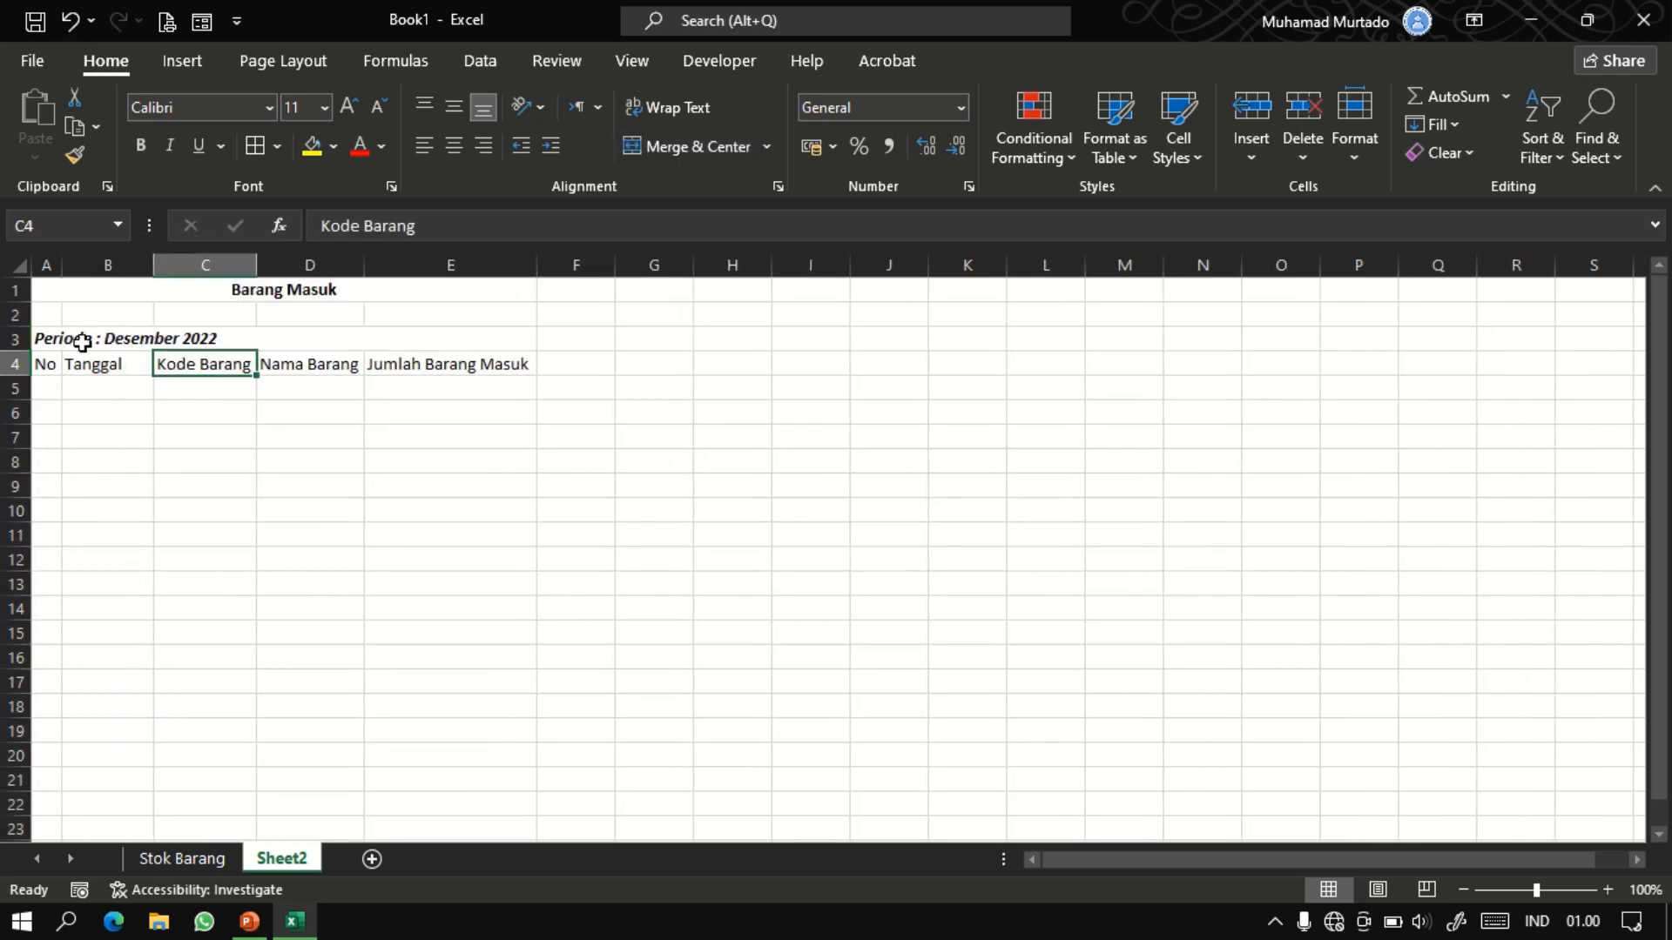
Make the row 4 headings bold, roughly double the row's height, and centre the headings horizontally and vertically.
{"action": "left_click", "coordinate": [44, 367]}
{"action": "left_click_drag", "start_coordinate": [44, 367], "coordinate": [387, 353]}
{"action": "left_click", "coordinate": [141, 148]}
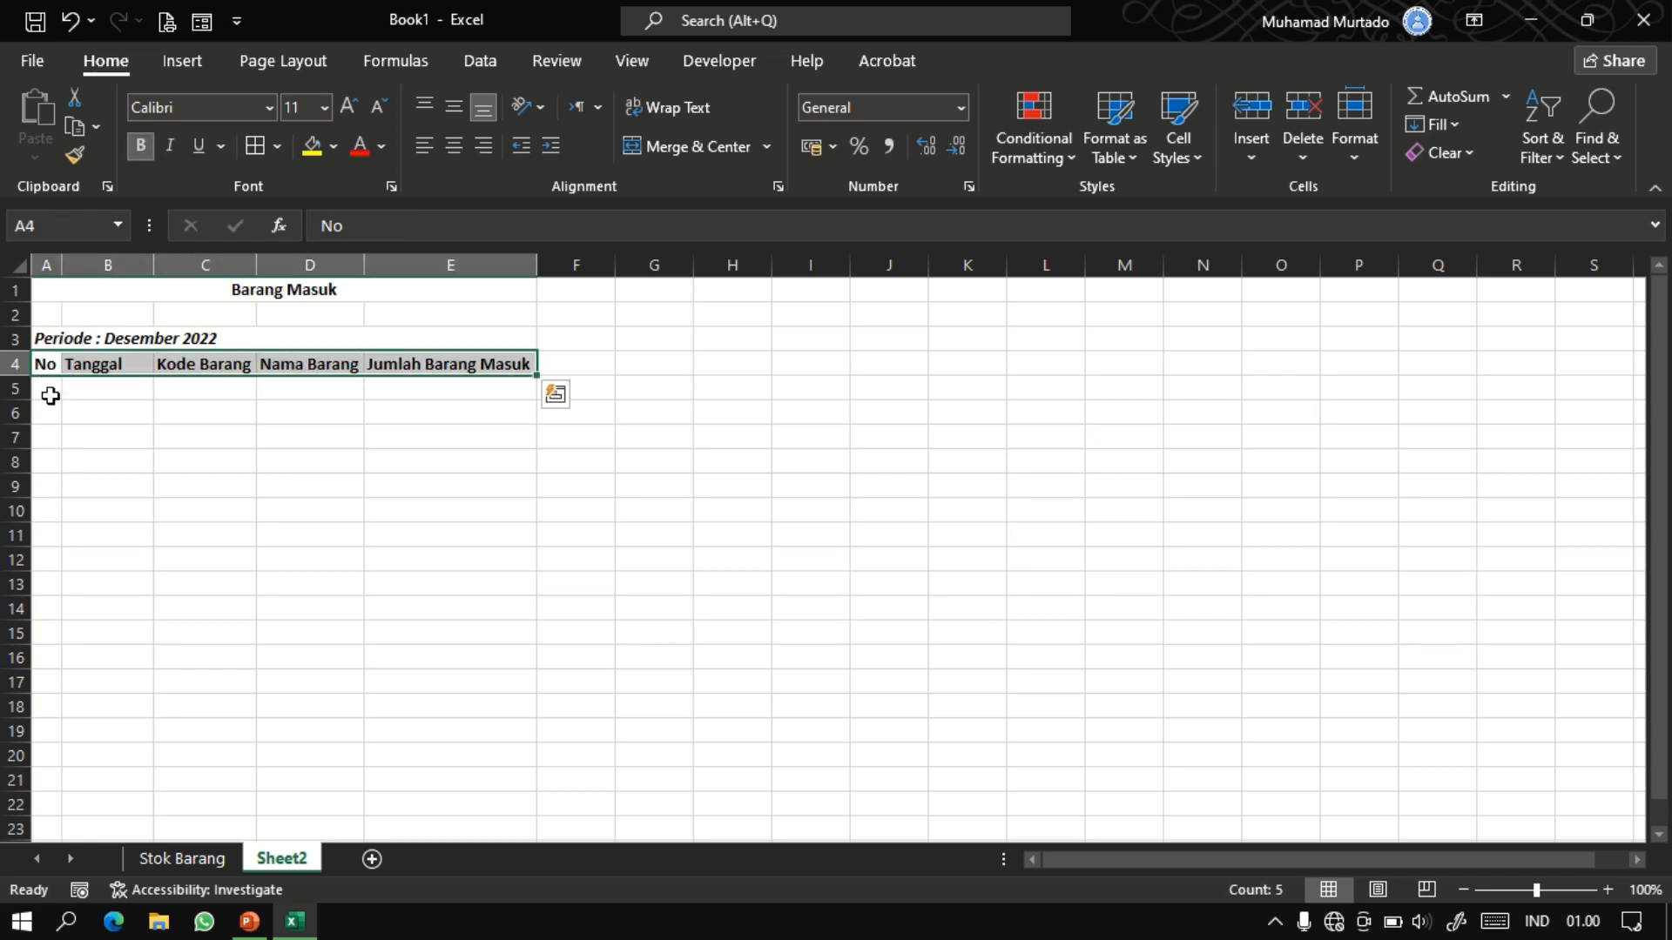
{"action": "left_click", "coordinate": [16, 364]}
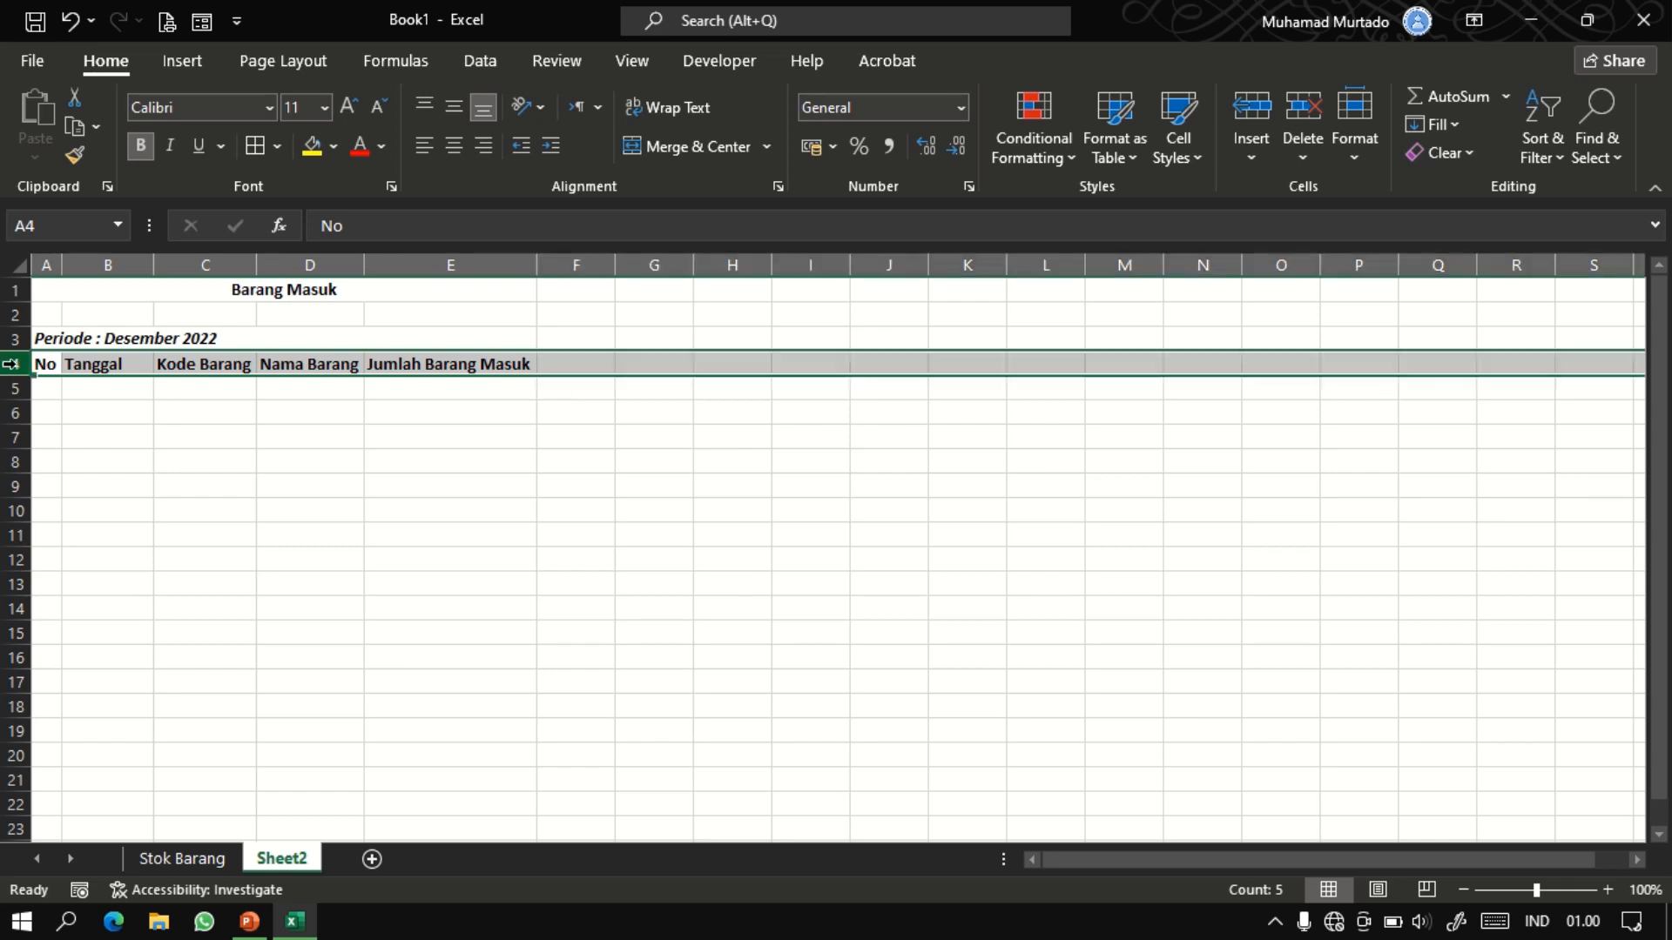
{"action": "left_click_drag", "start_coordinate": [18, 377], "coordinate": [18, 403]}
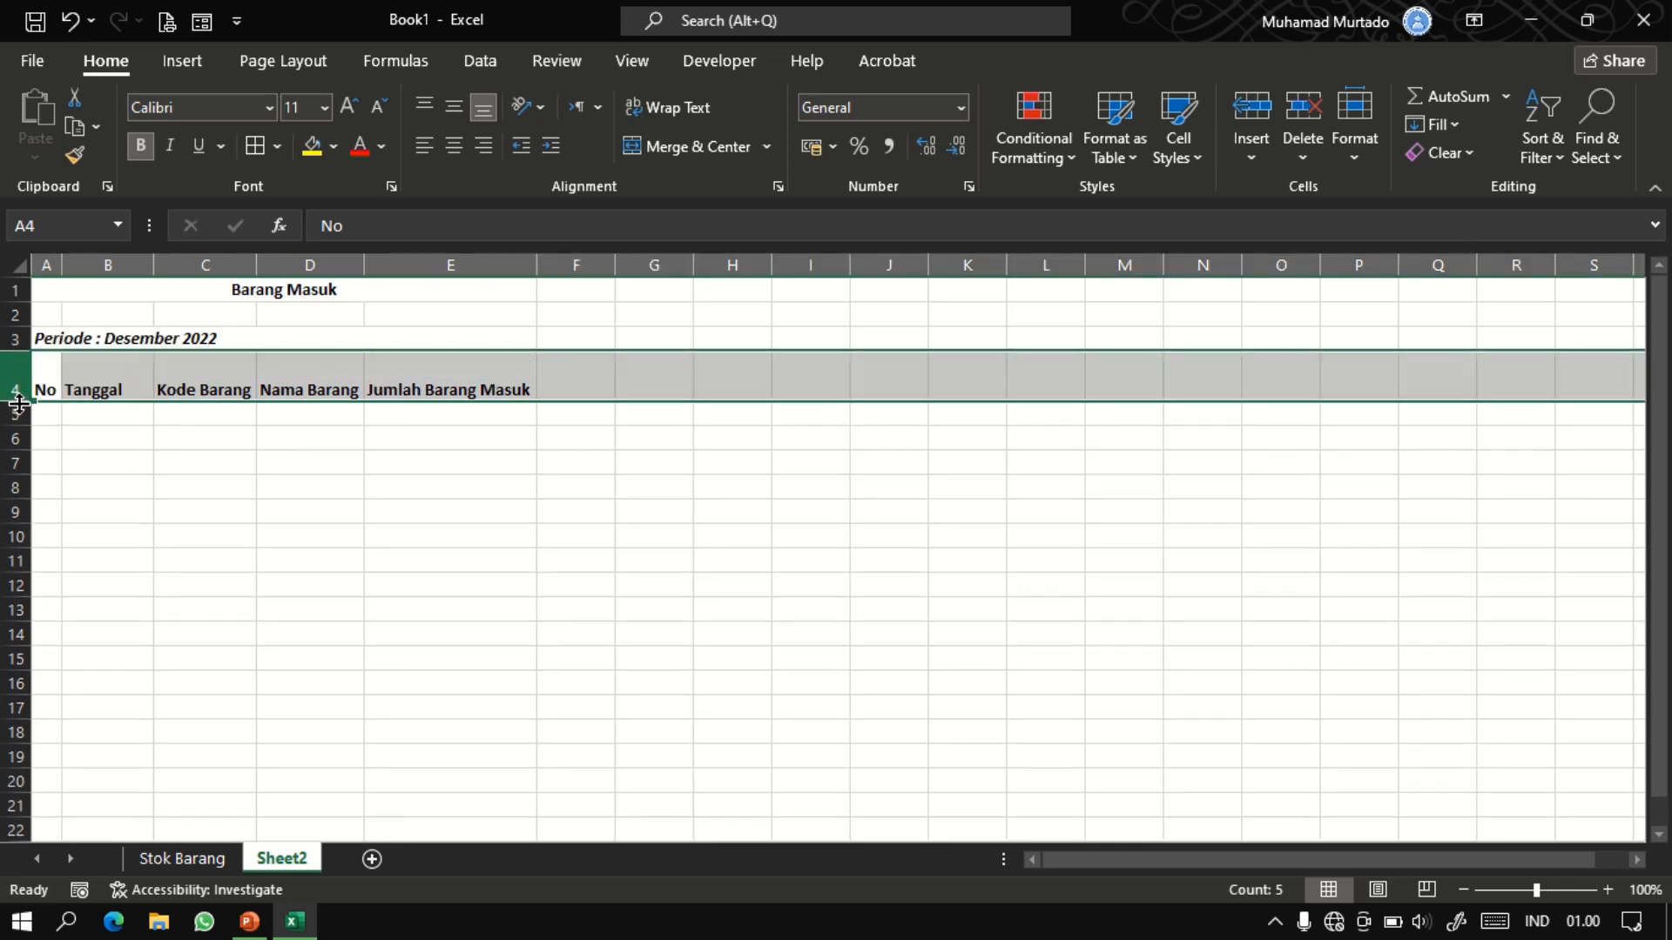
{"action": "left_click", "coordinate": [453, 146]}
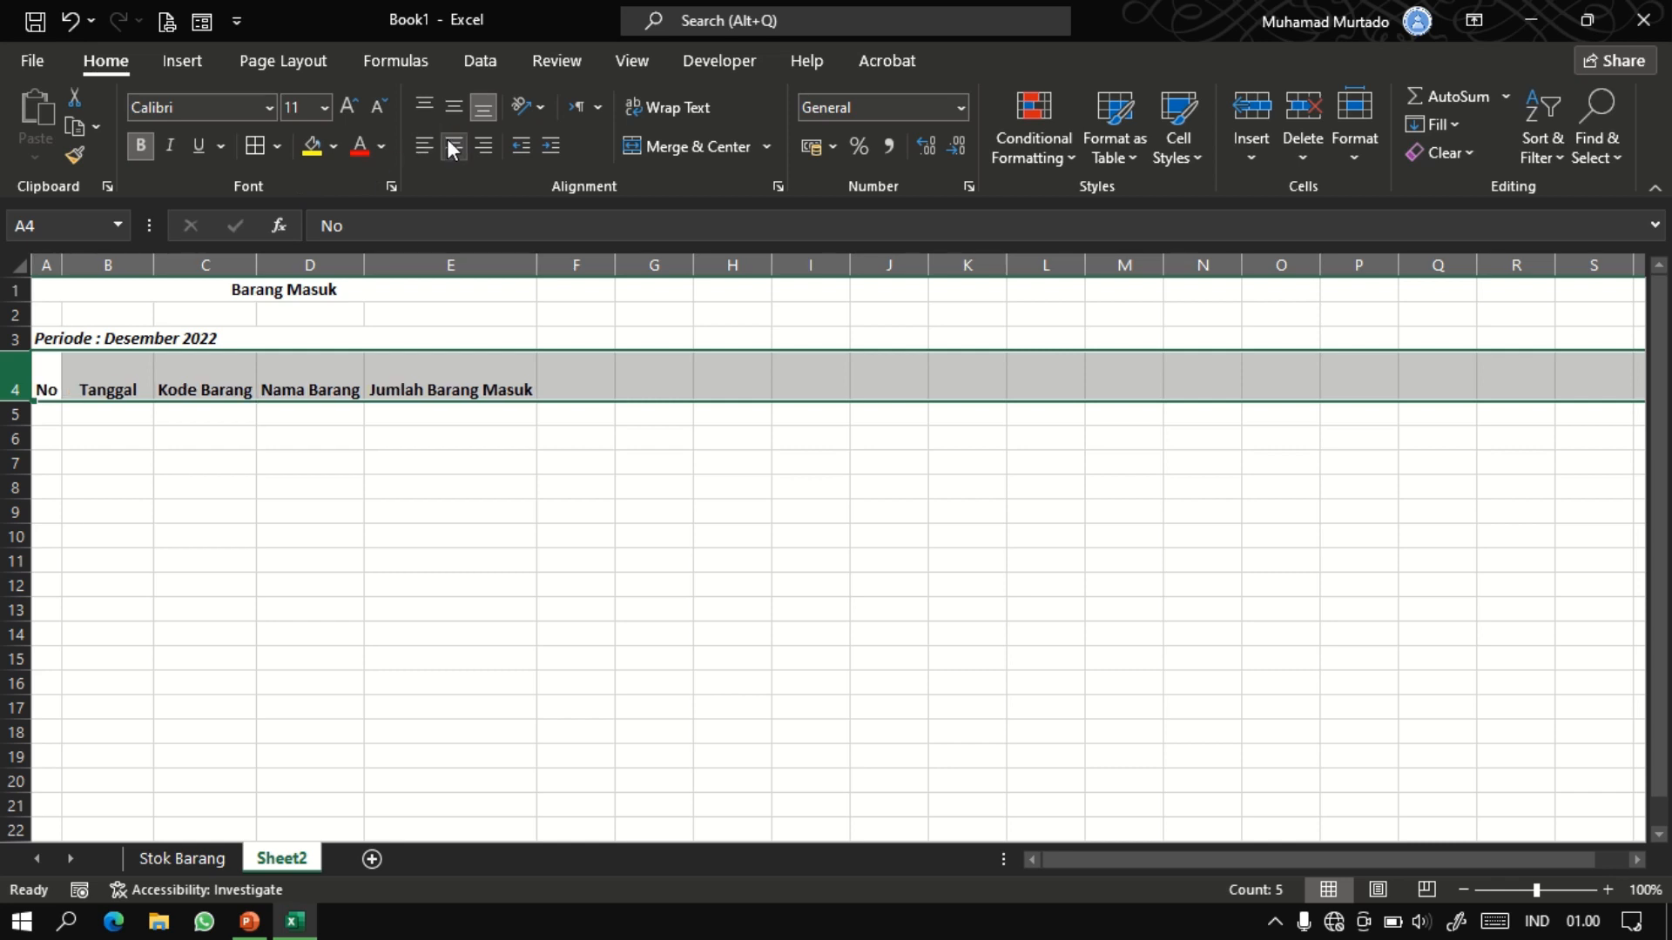
{"action": "left_click", "coordinate": [456, 108]}
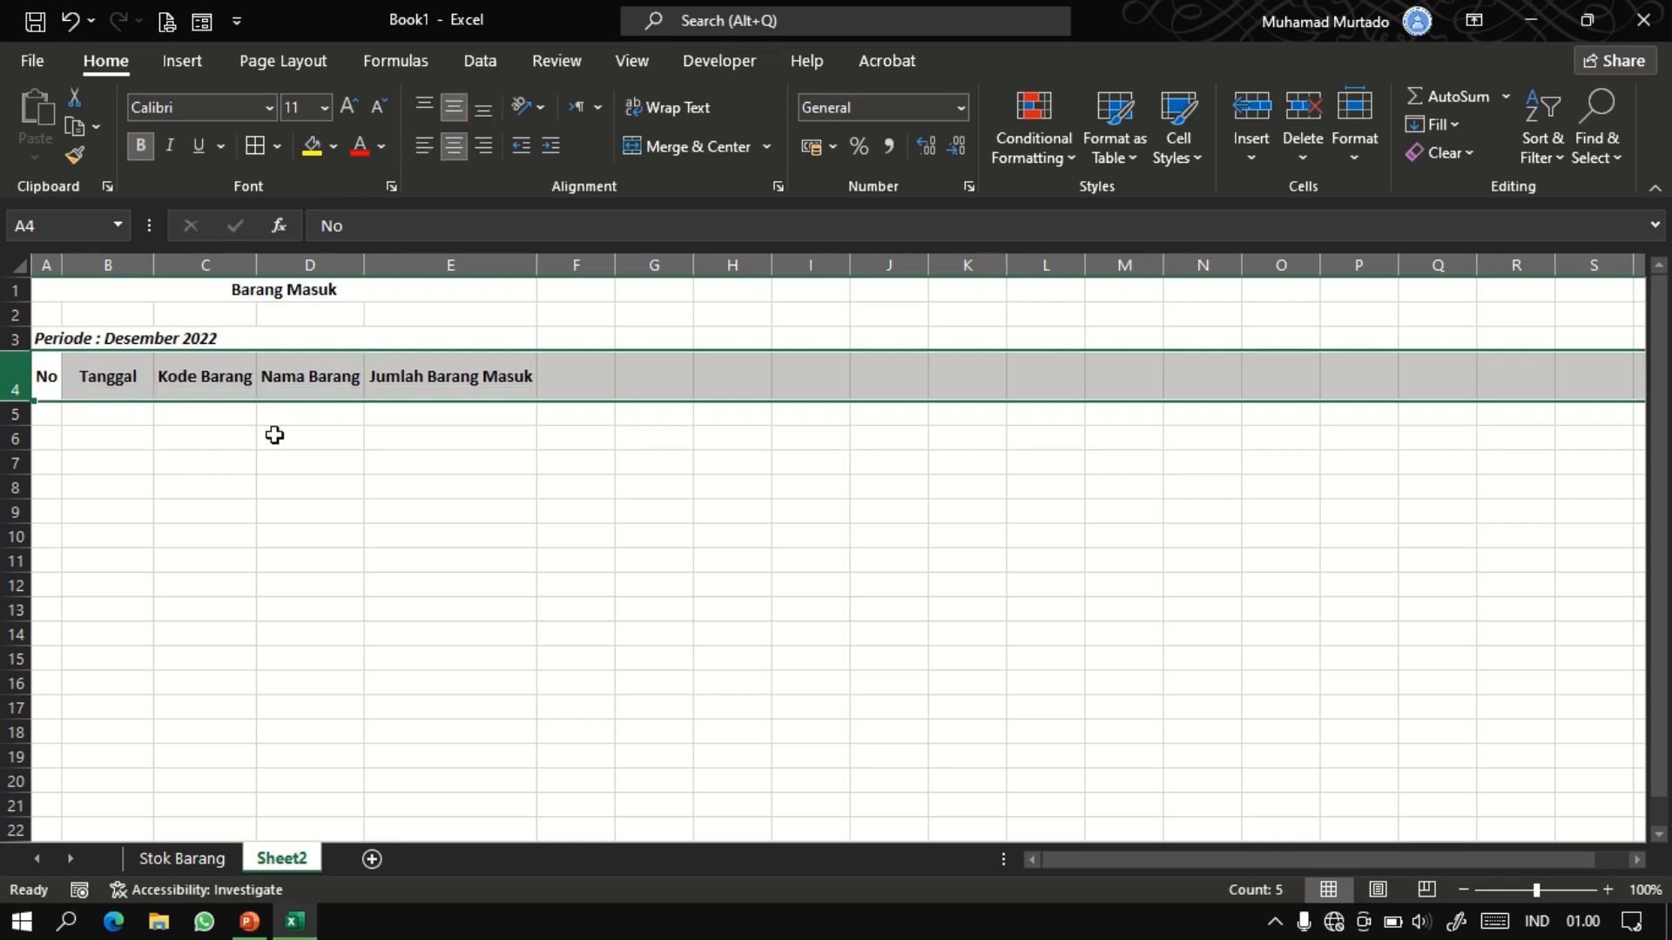
Number the No column from 1 to 16 in A5:A20 and centre the numbers horizontally.
{"action": "left_click", "coordinate": [53, 417]}
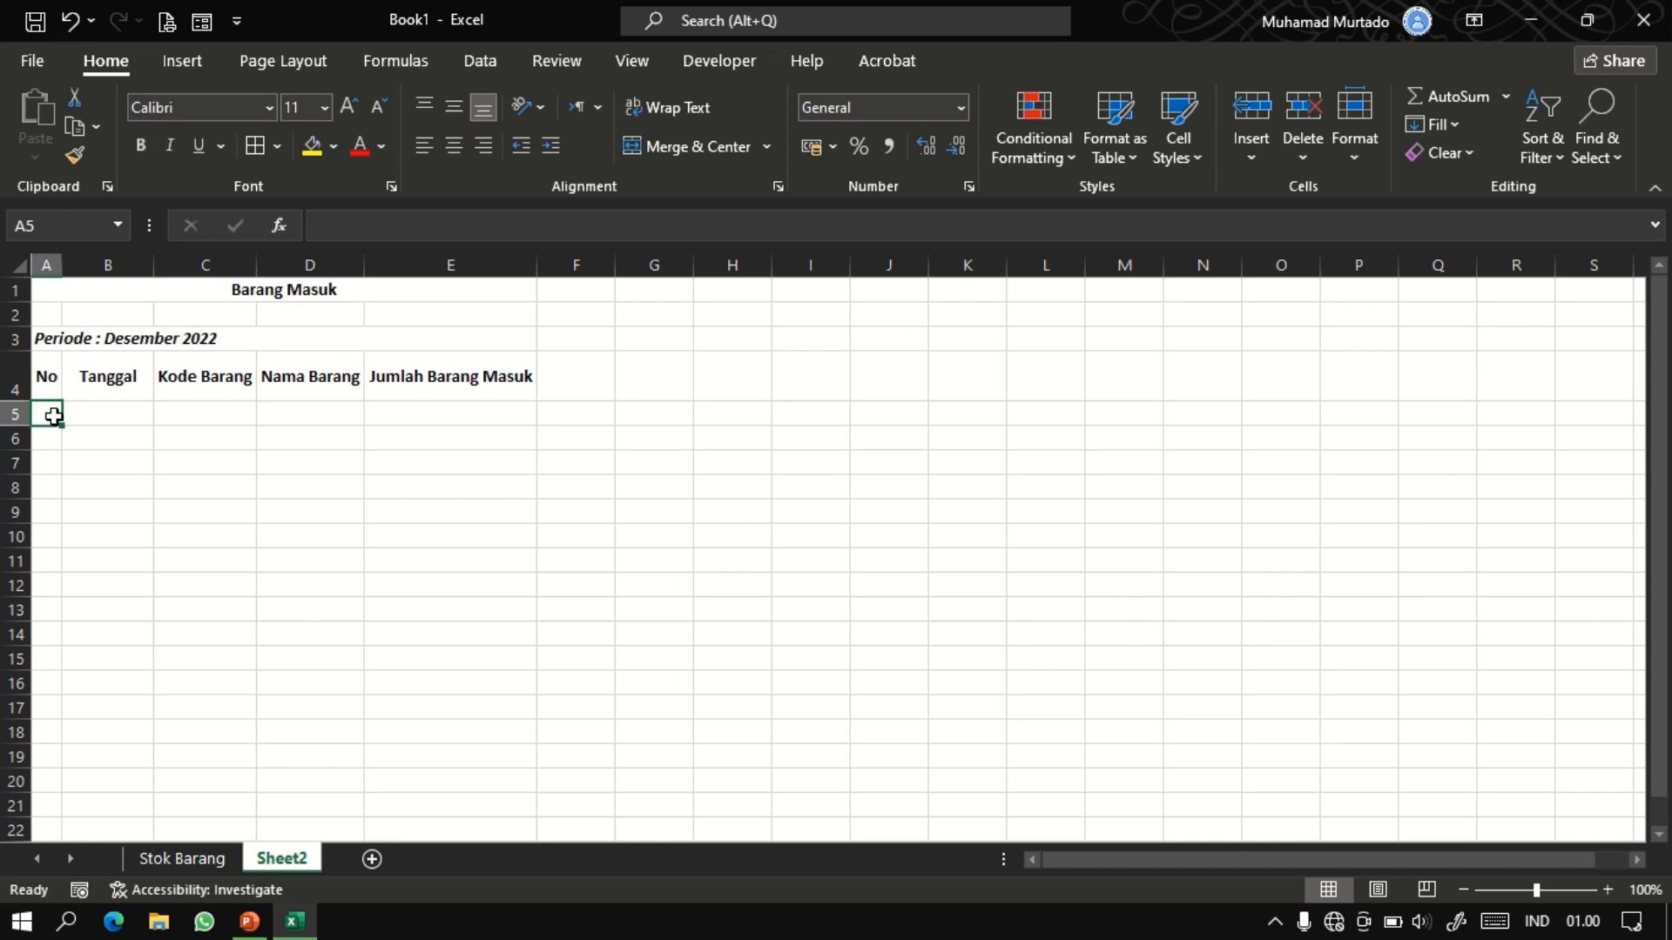
{"action": "type", "text": "1"}
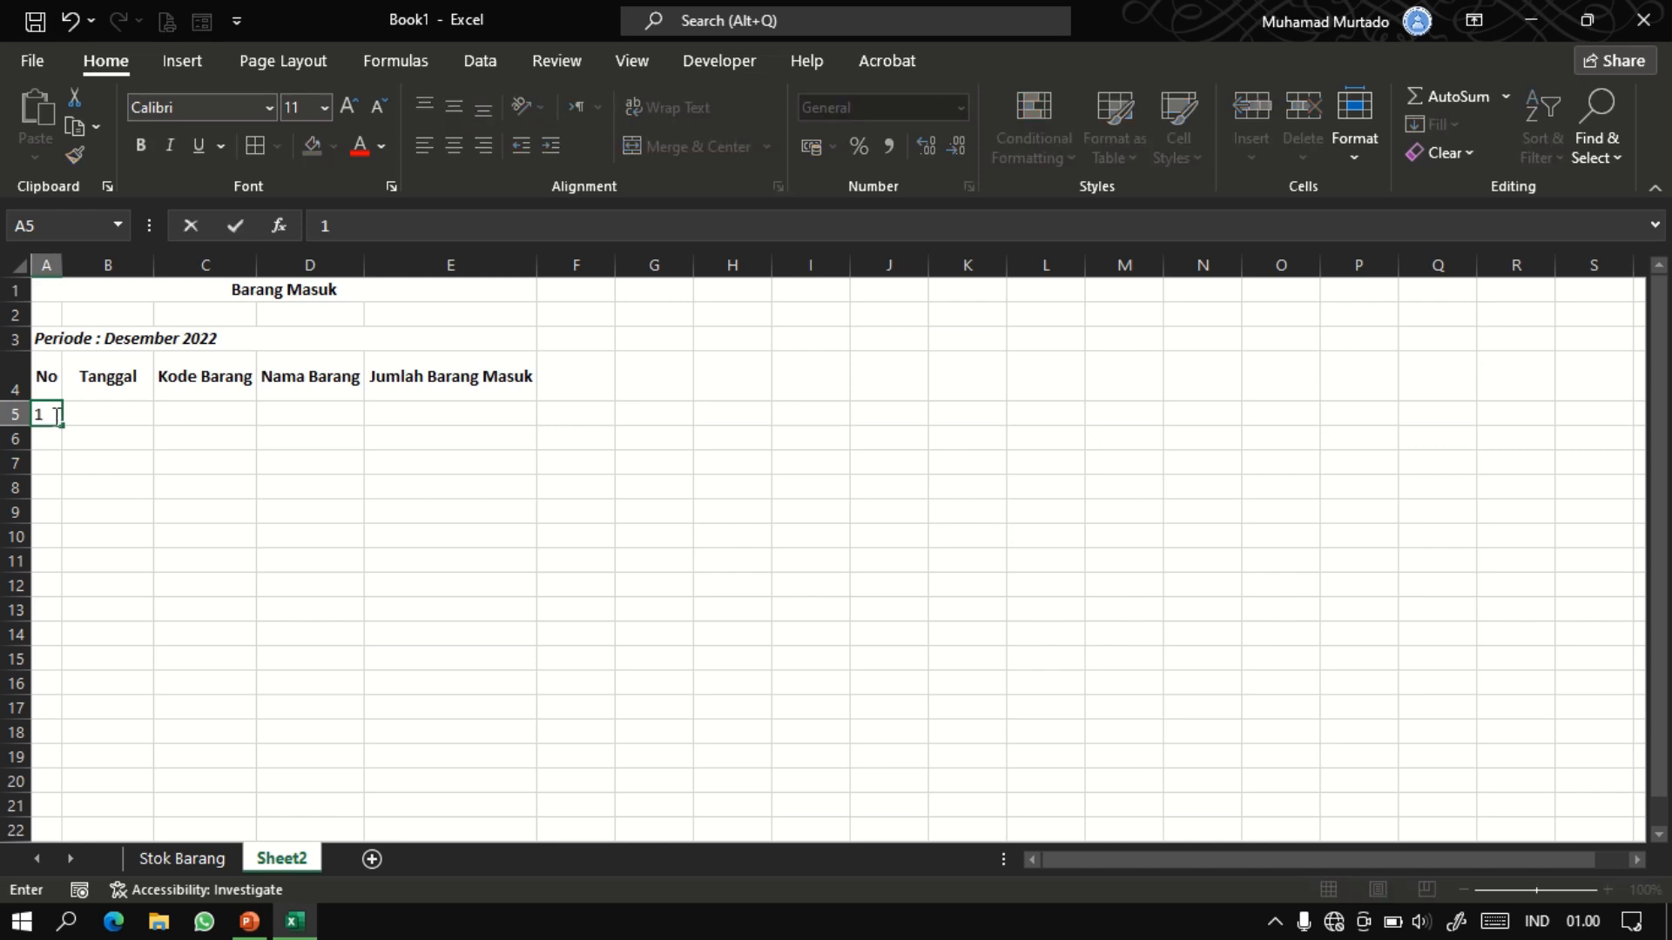
{"action": "key", "text": "Return"}
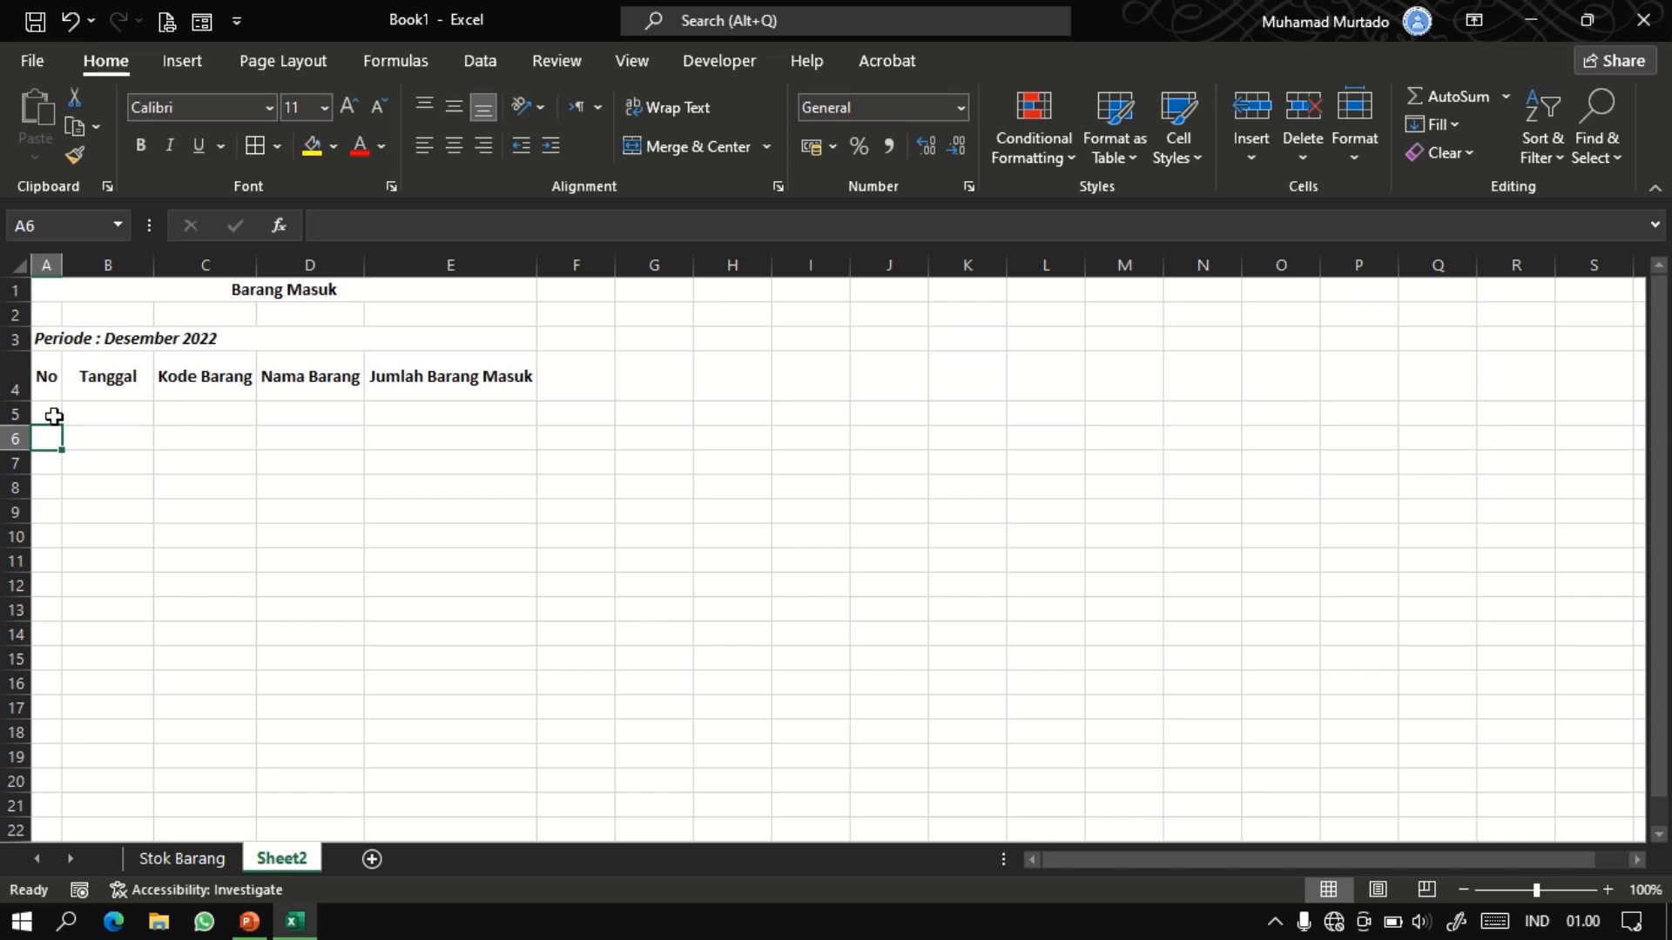
{"action": "type", "text": "2"}
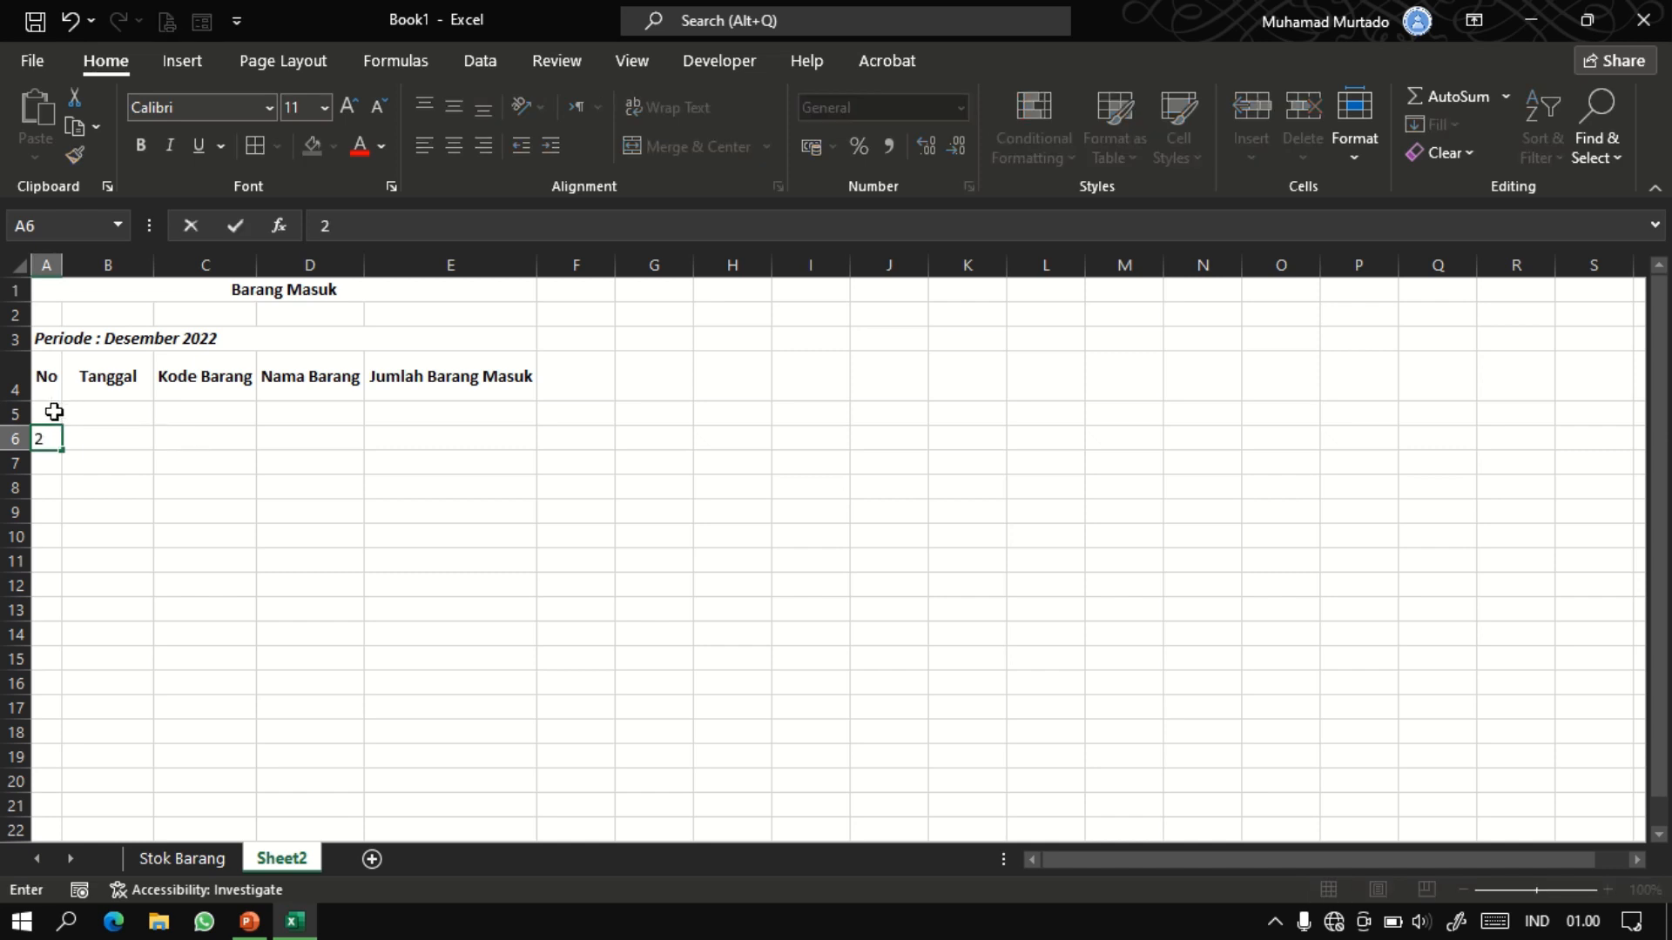
{"action": "left_click_drag", "start_coordinate": [52, 414], "coordinate": [56, 789]}
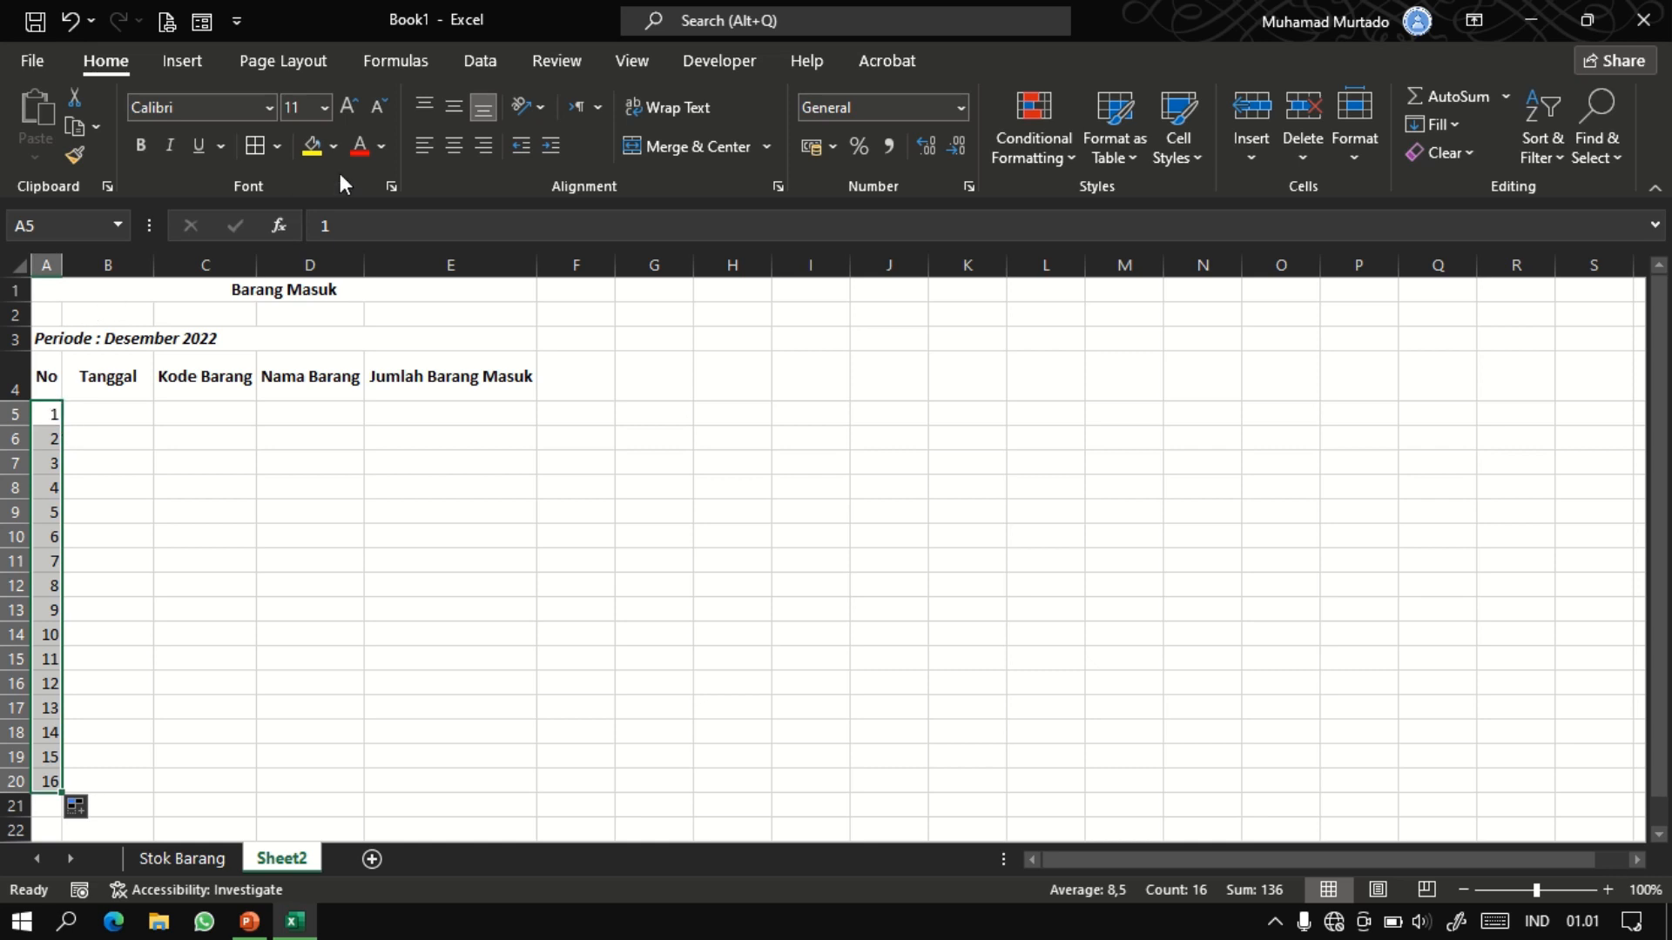
{"action": "left_click", "coordinate": [454, 146]}
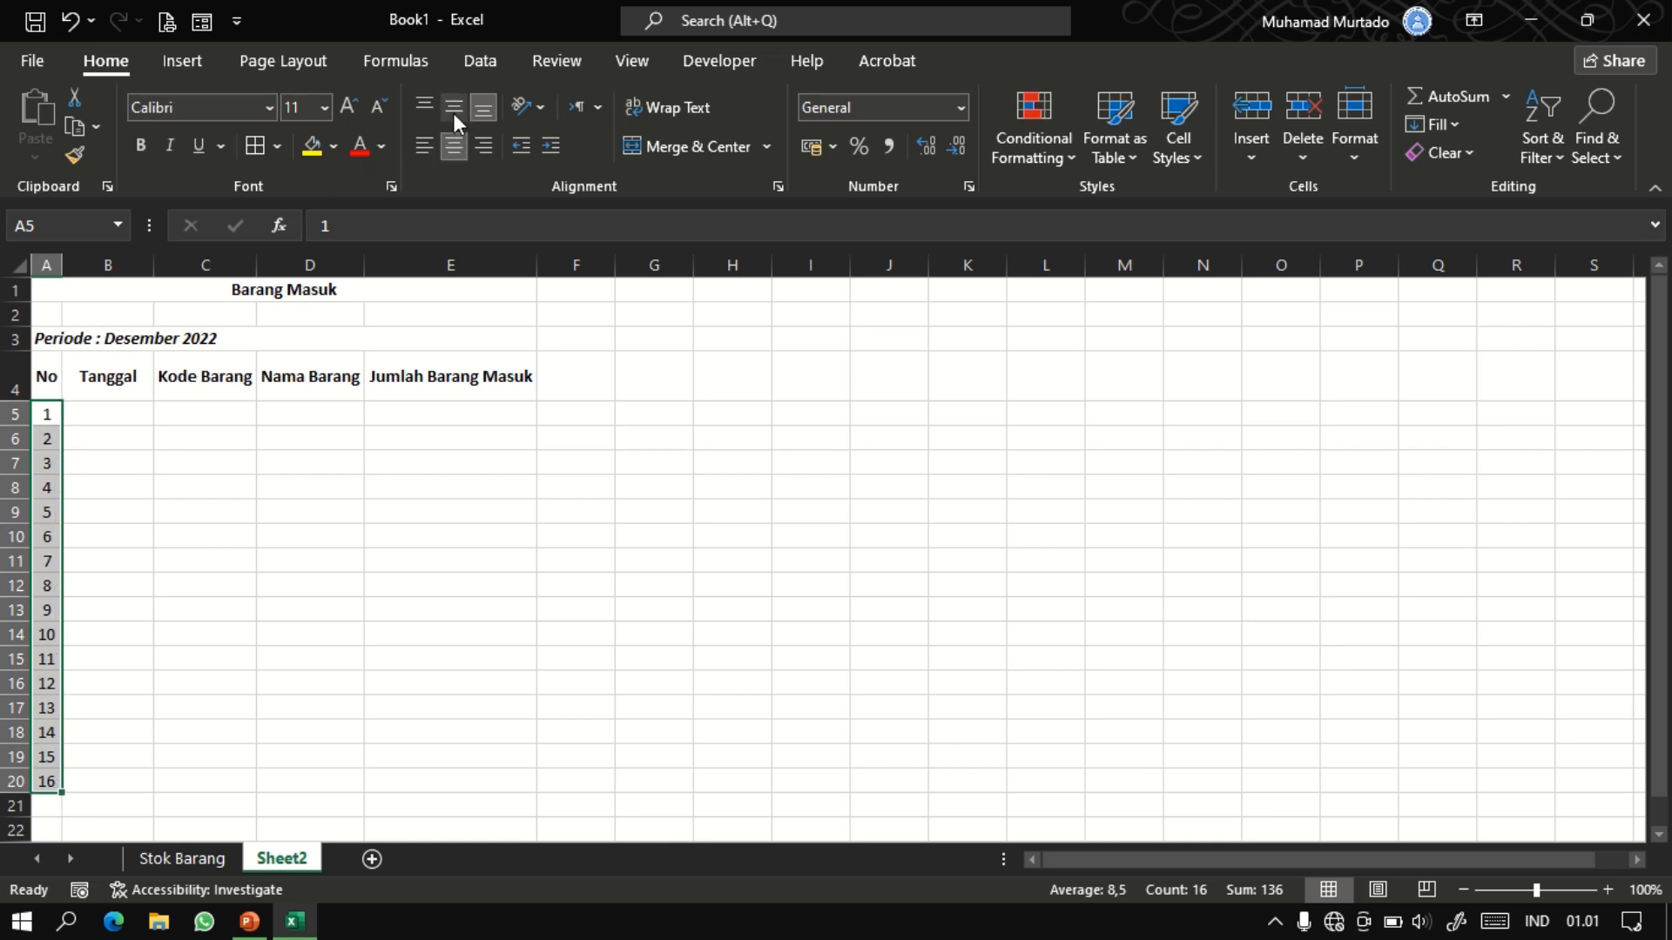
Apply all borders to the table range A4:E20.
{"action": "left_click_drag", "start_coordinate": [47, 377], "coordinate": [415, 778]}
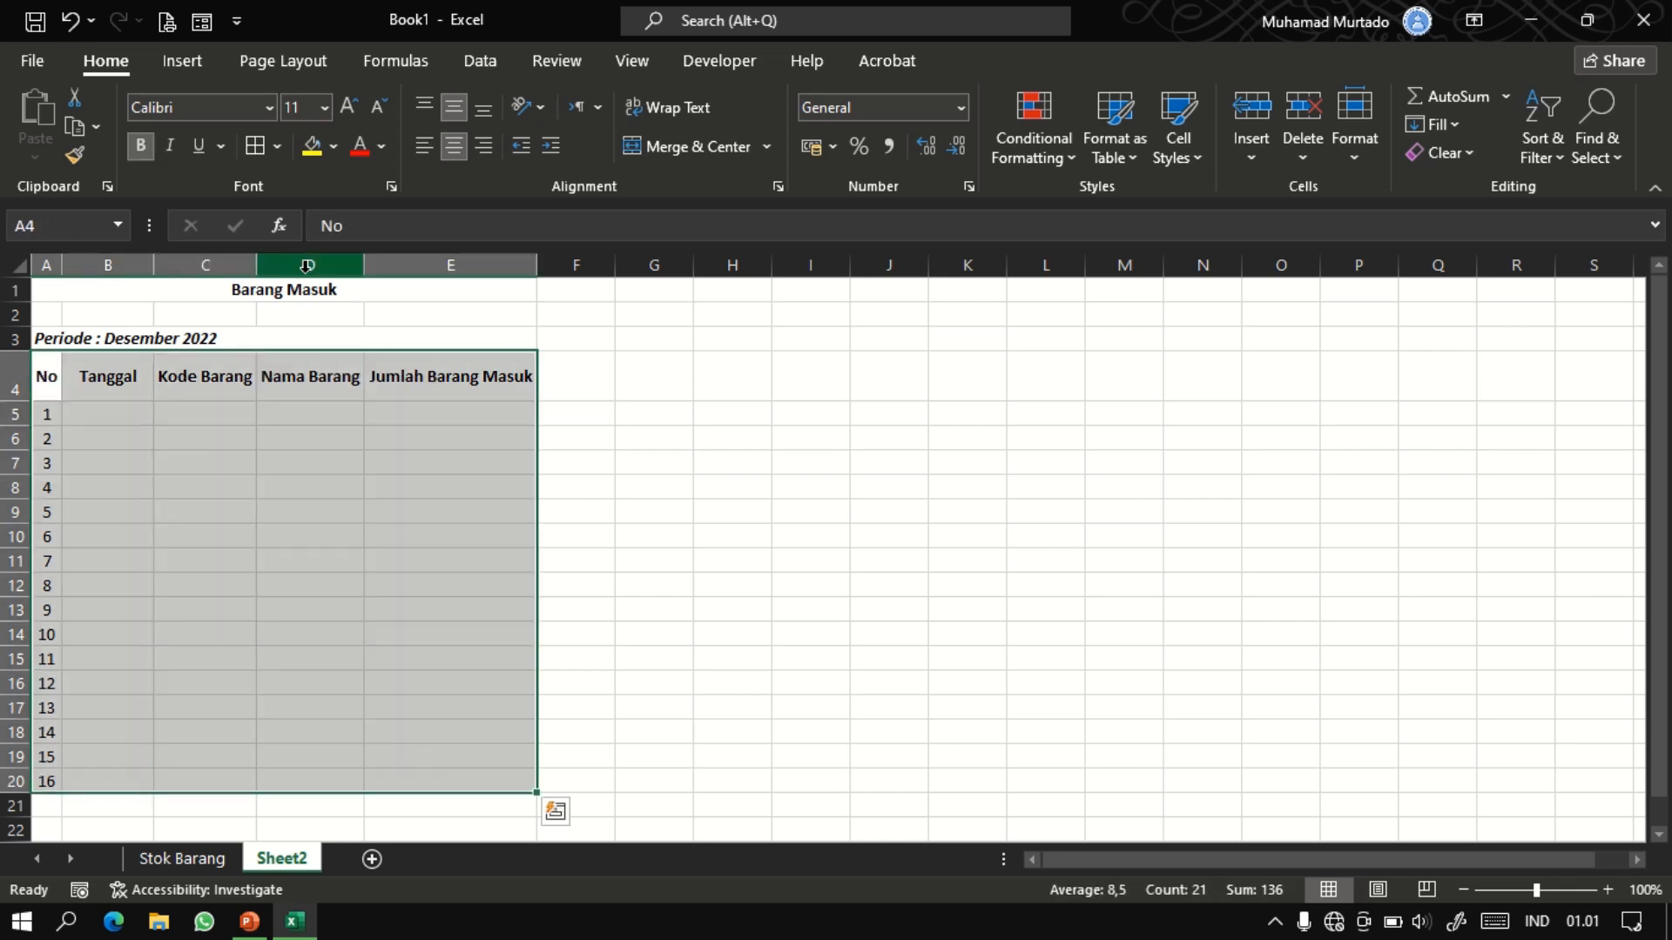
{"action": "left_click", "coordinate": [279, 144]}
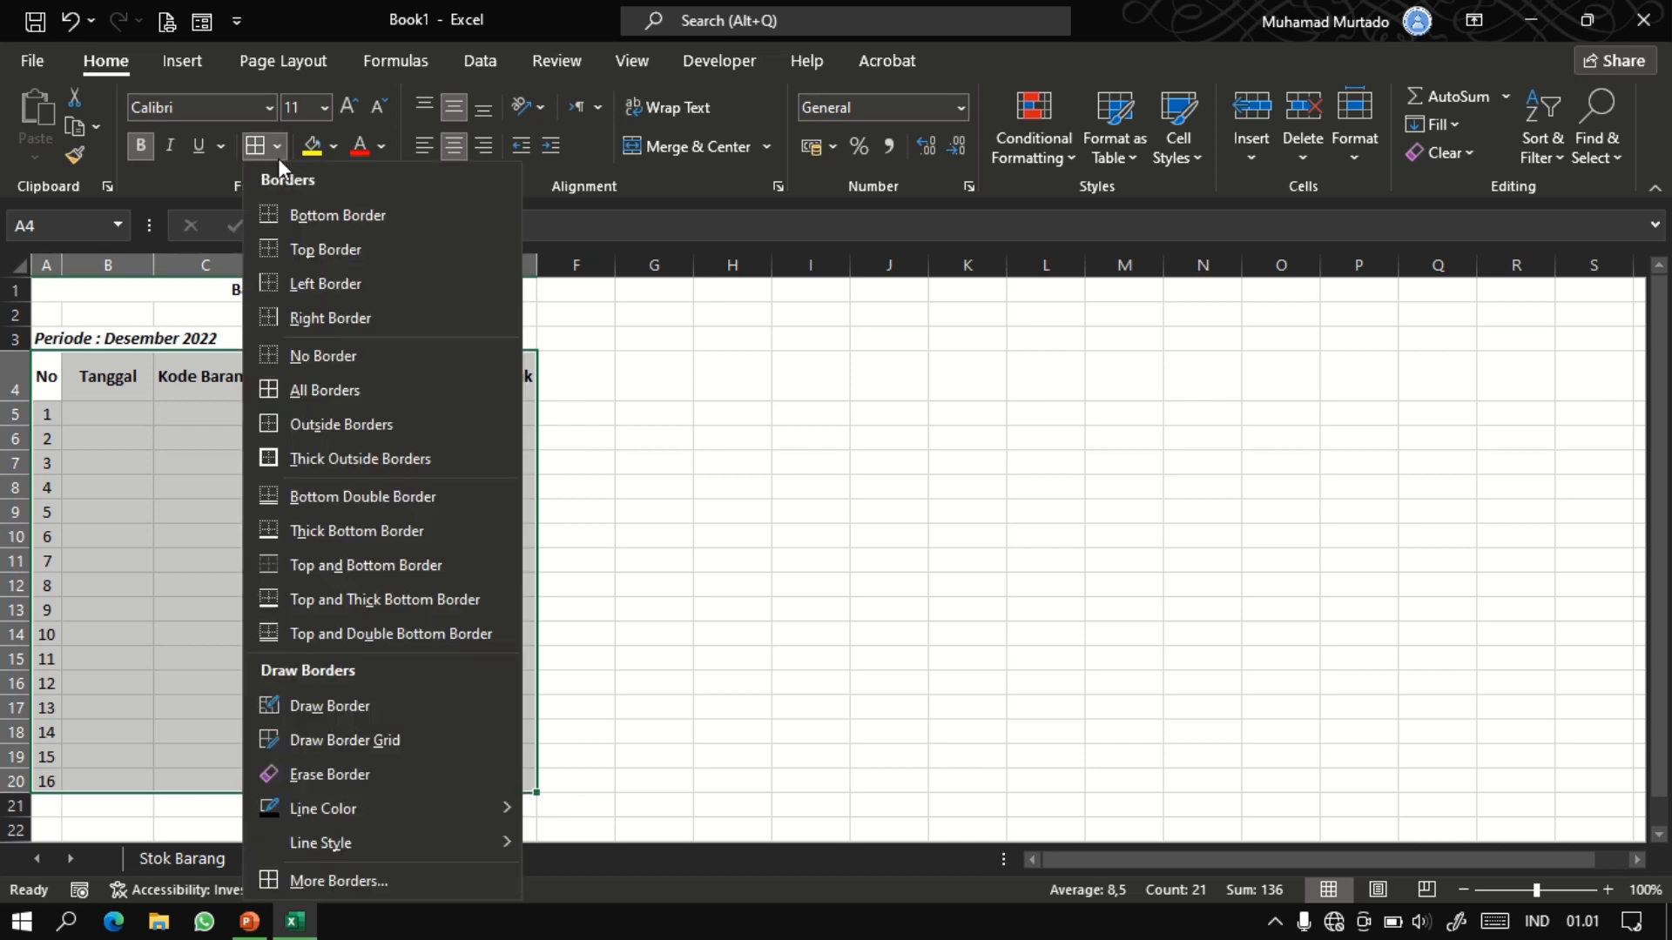
{"action": "left_click", "coordinate": [300, 390]}
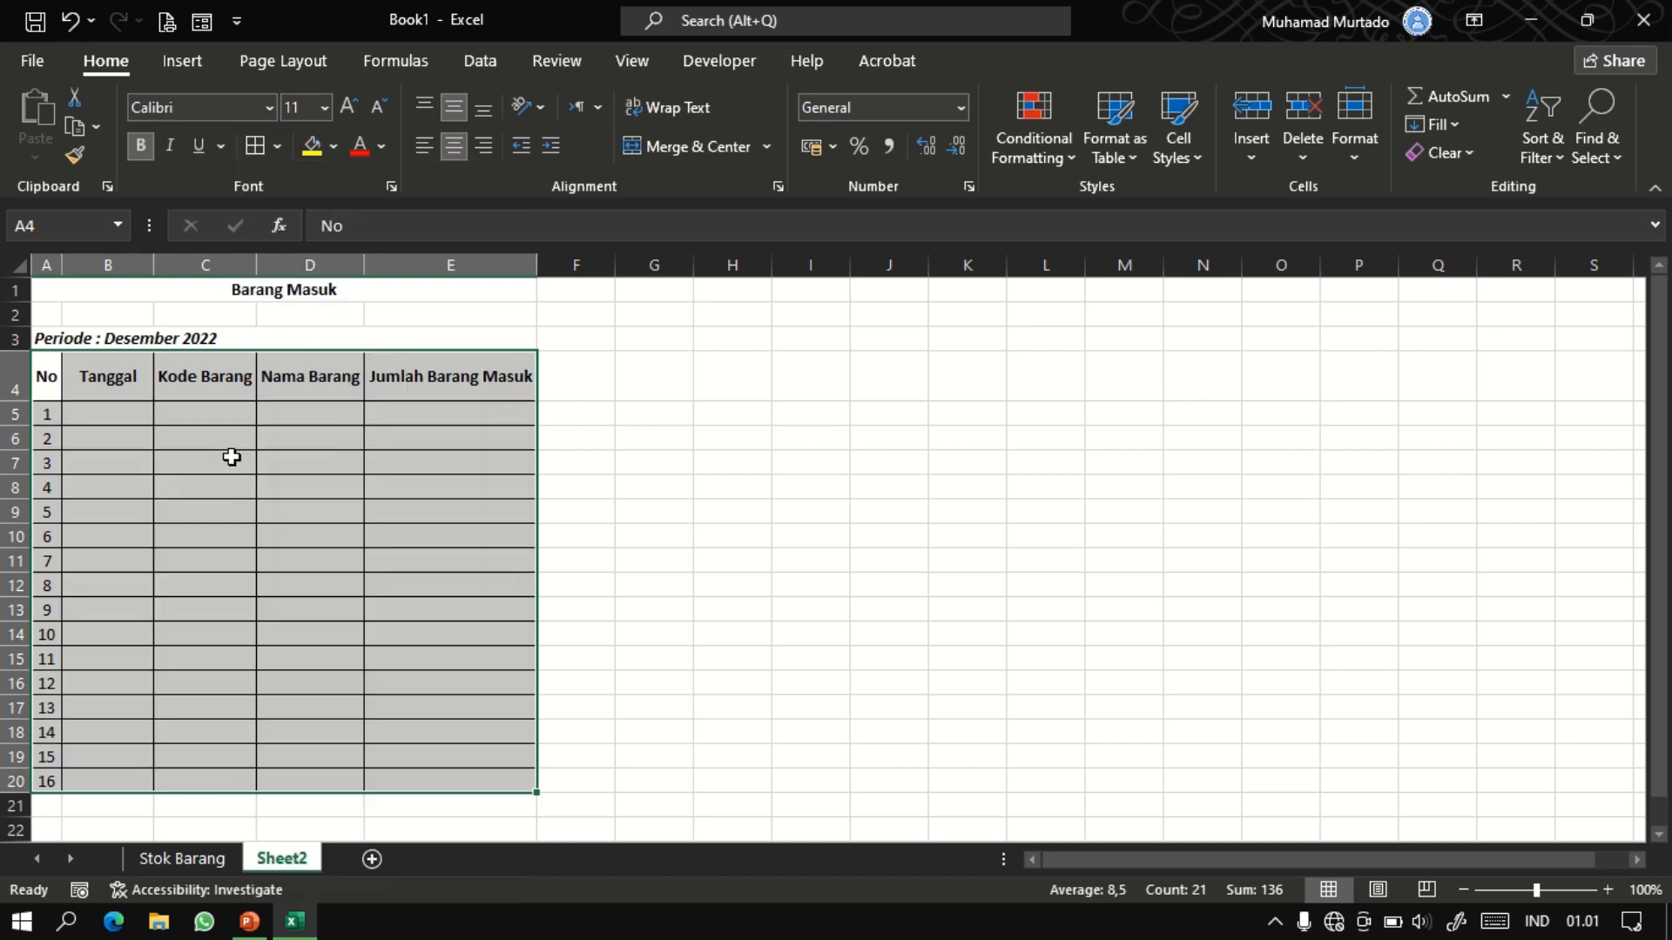
{"action": "left_click", "coordinate": [258, 442]}
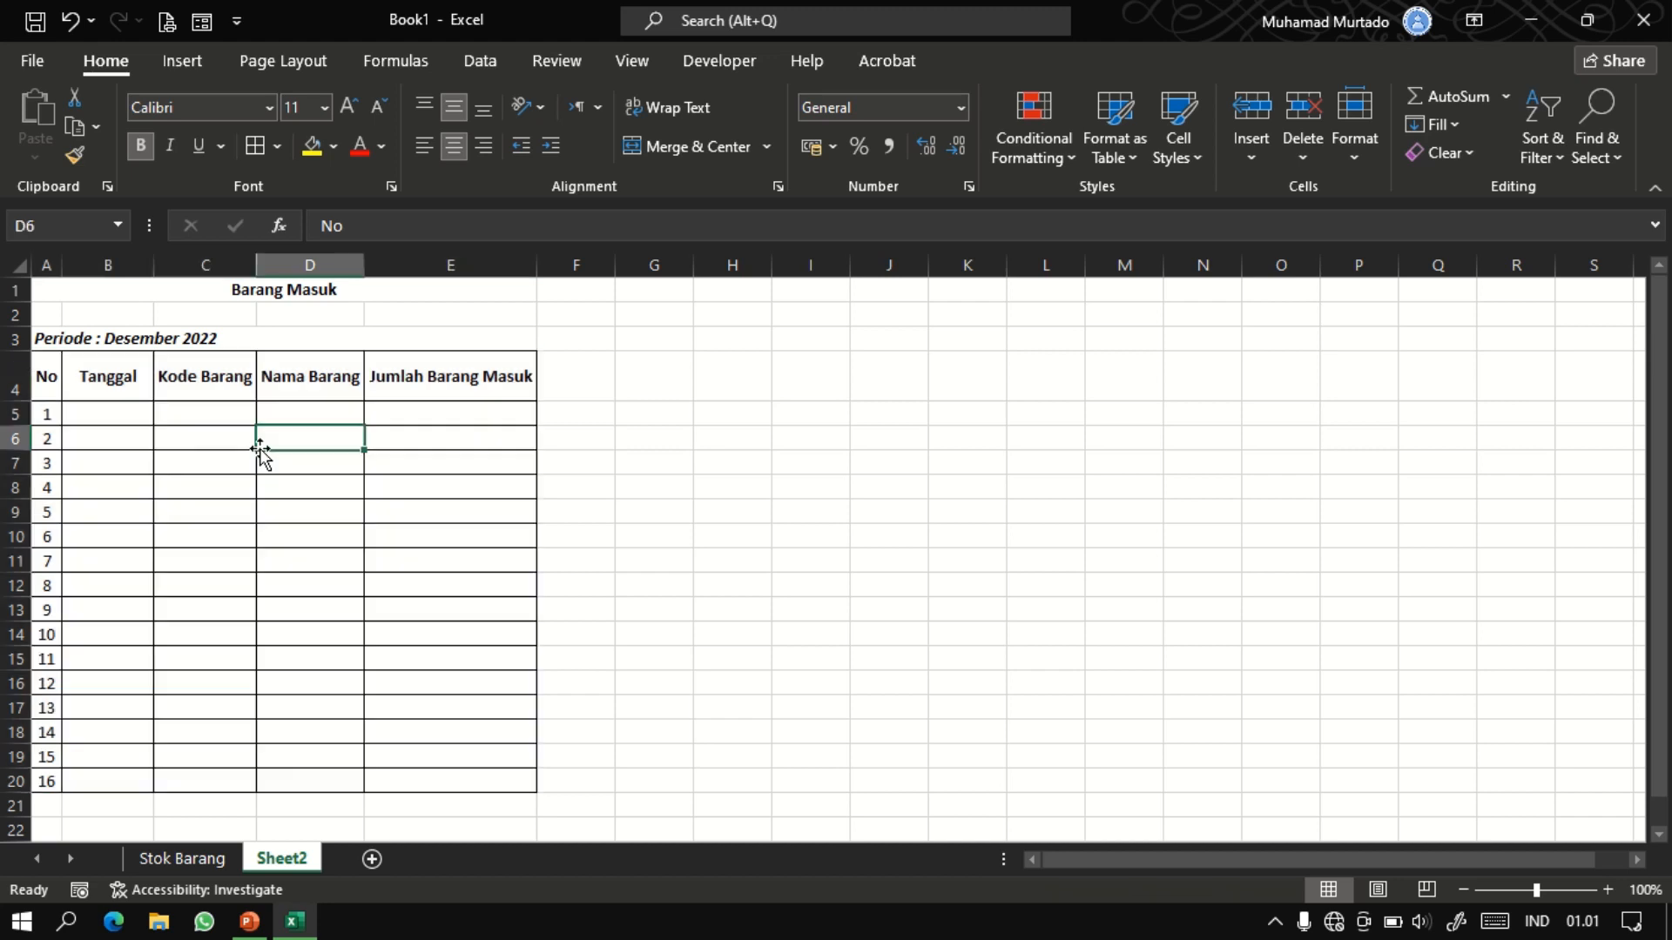
Set the whole sheet's font to Cambria and autofit the column widths to their contents.
{"action": "left_click", "coordinate": [186, 290]}
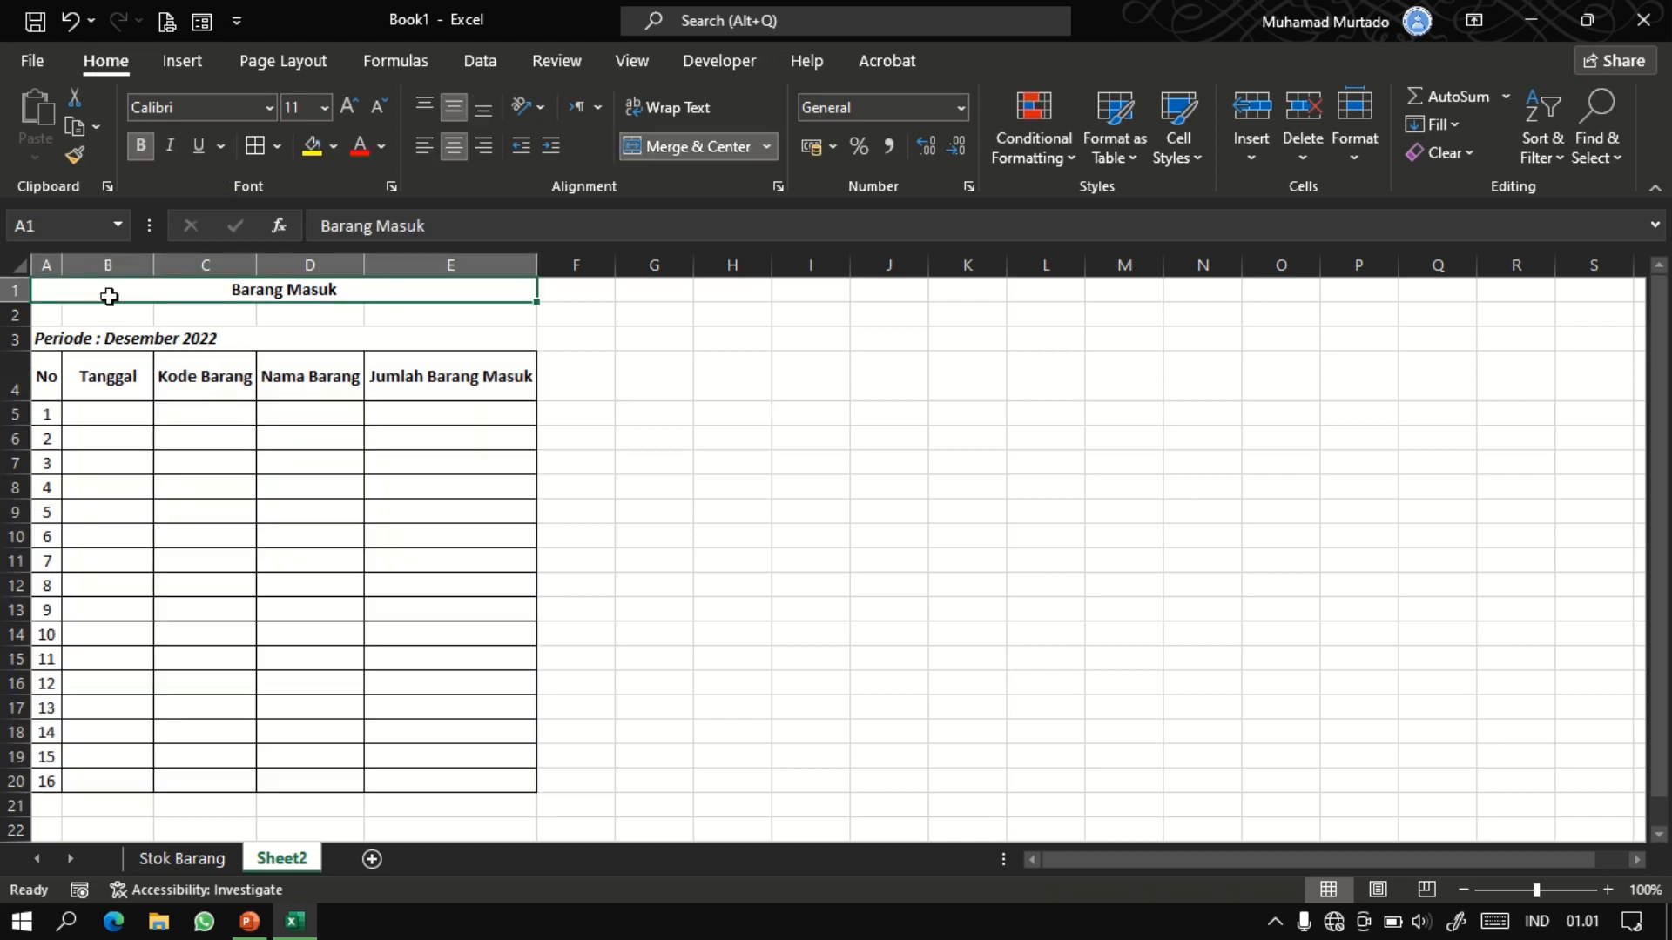
{"action": "key", "text": "ctrl+a"}
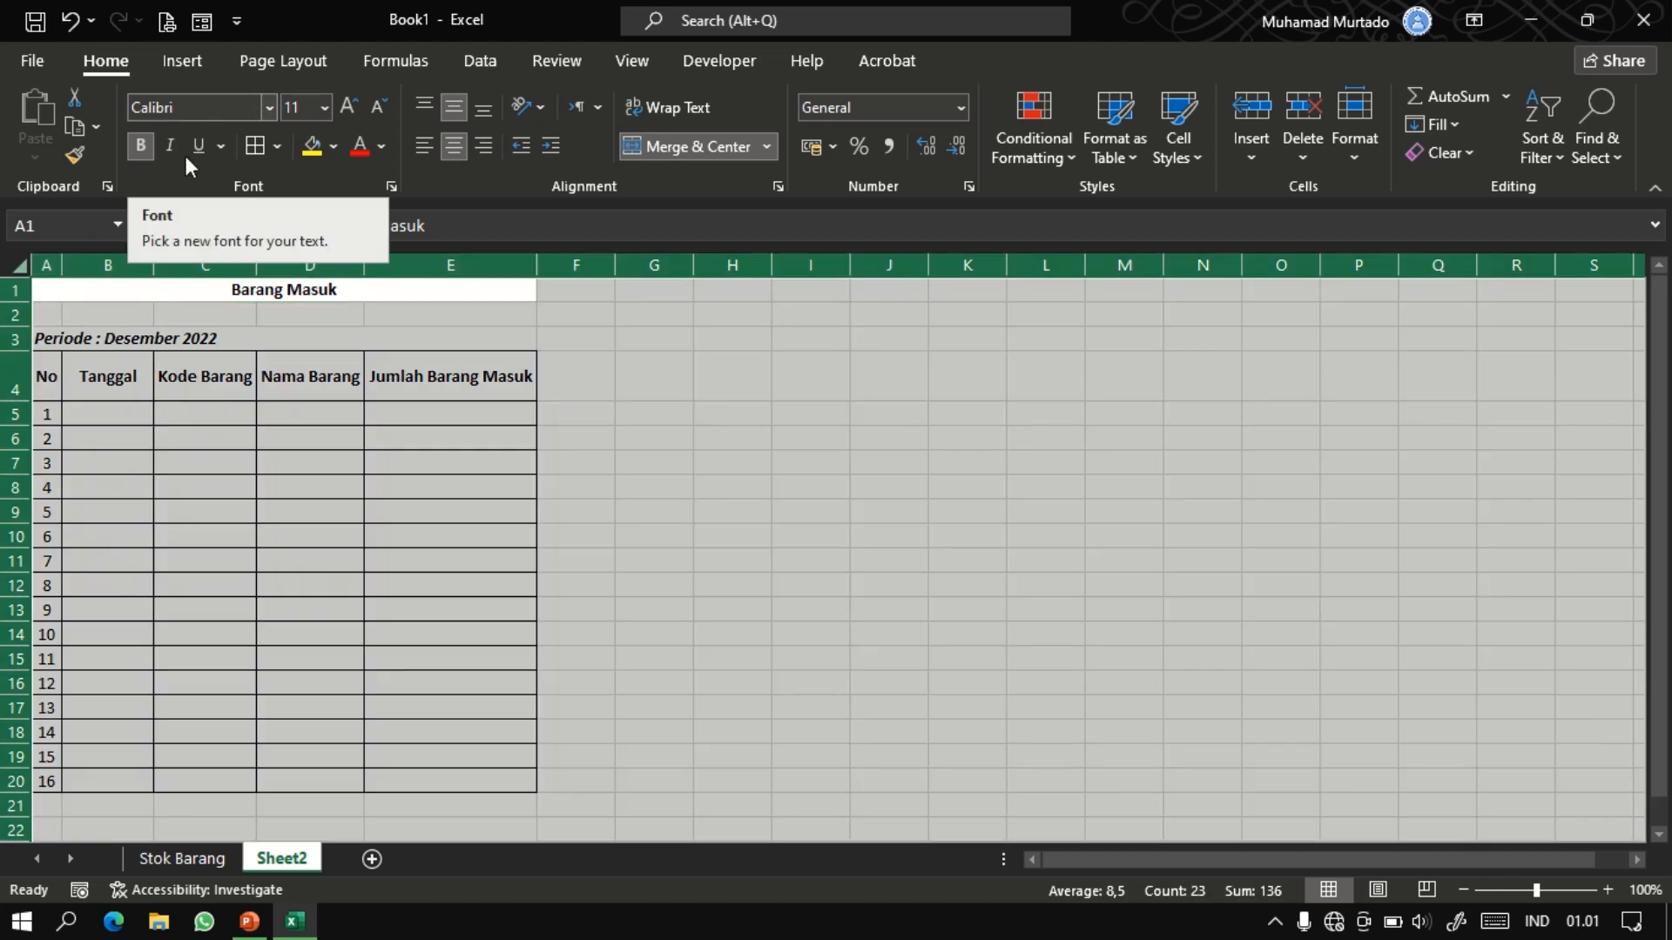
{"action": "left_click", "coordinate": [209, 104]}
{"action": "type", "text": "Cam"}
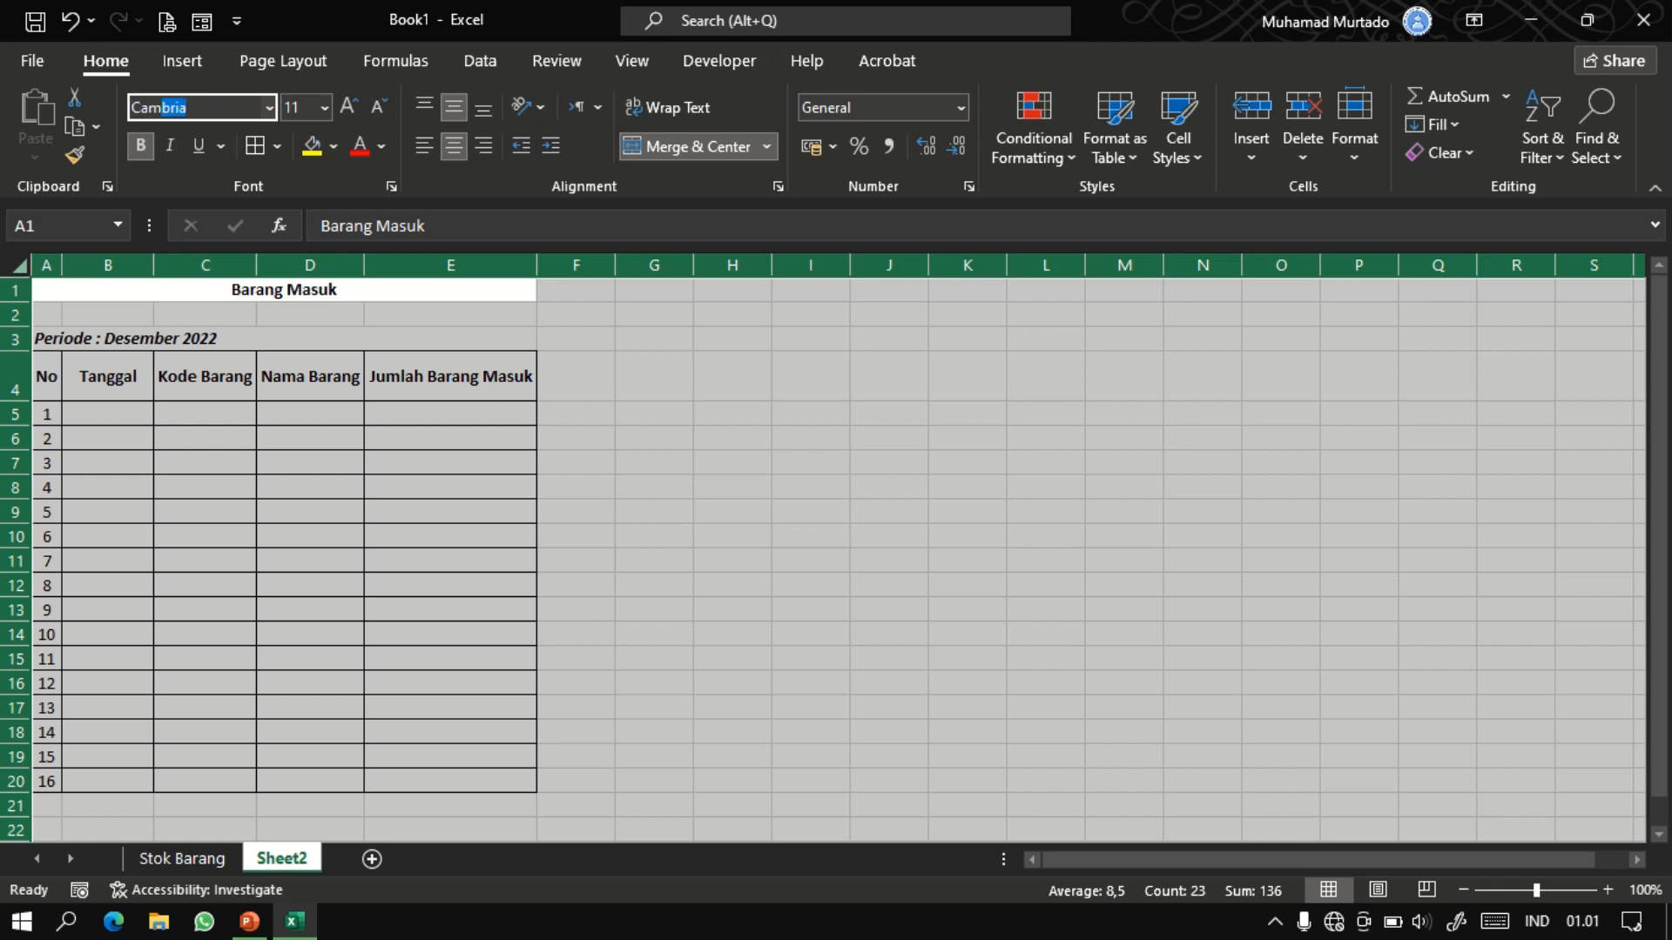
{"action": "key", "text": "Return"}
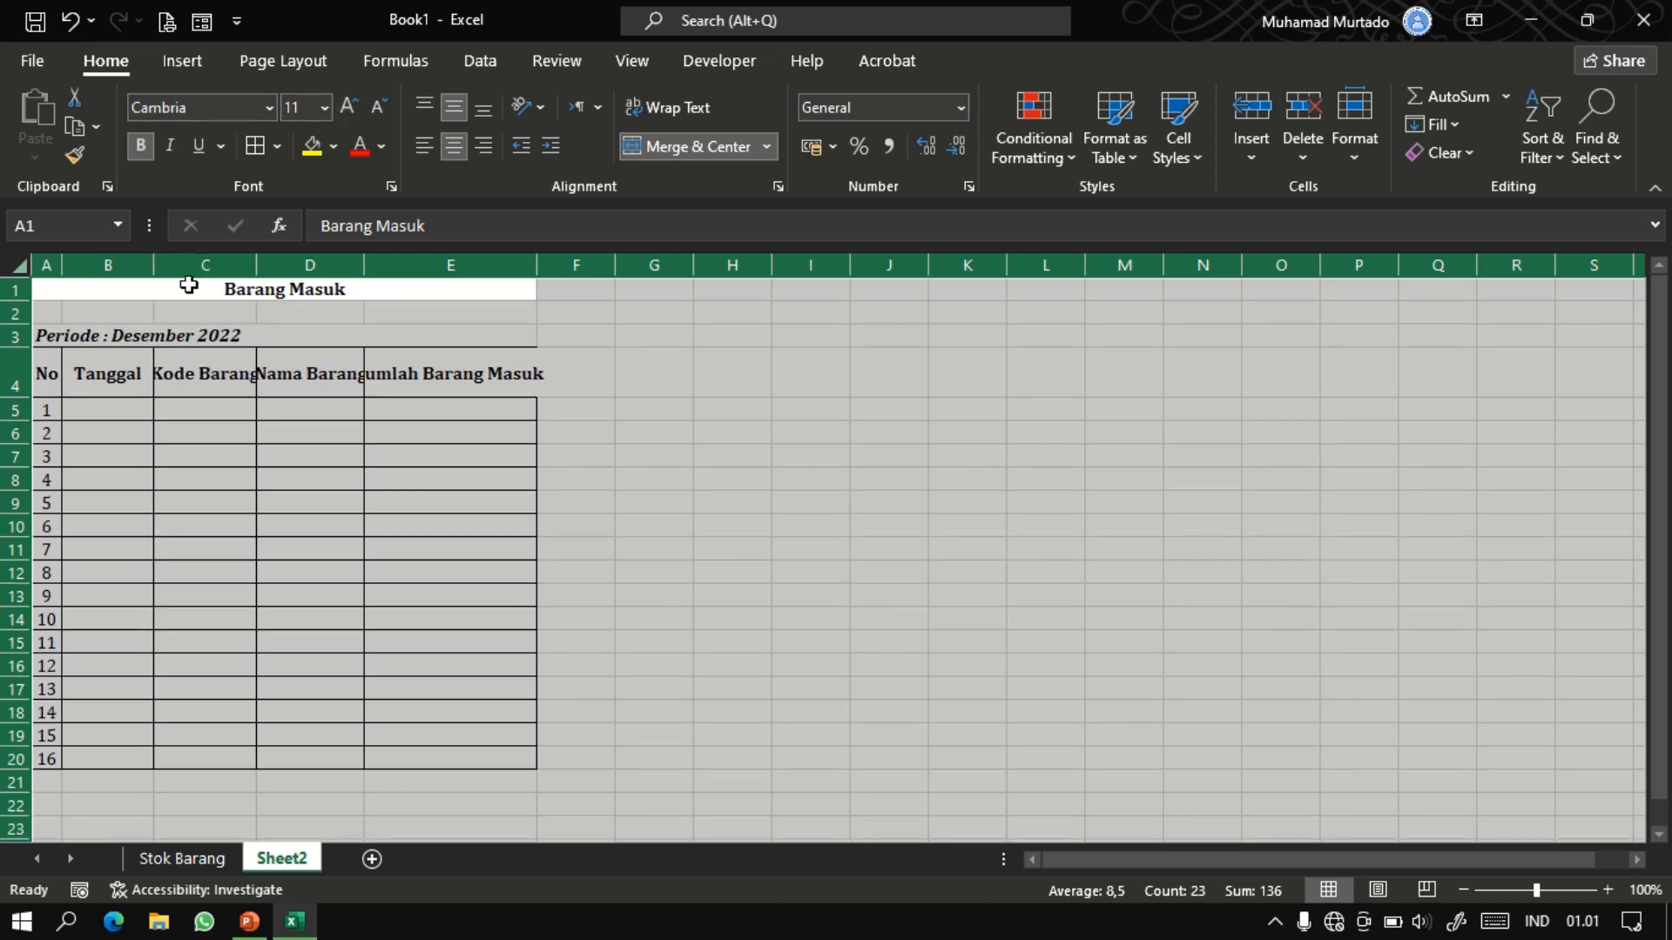
{"action": "double_click", "coordinate": [154, 264]}
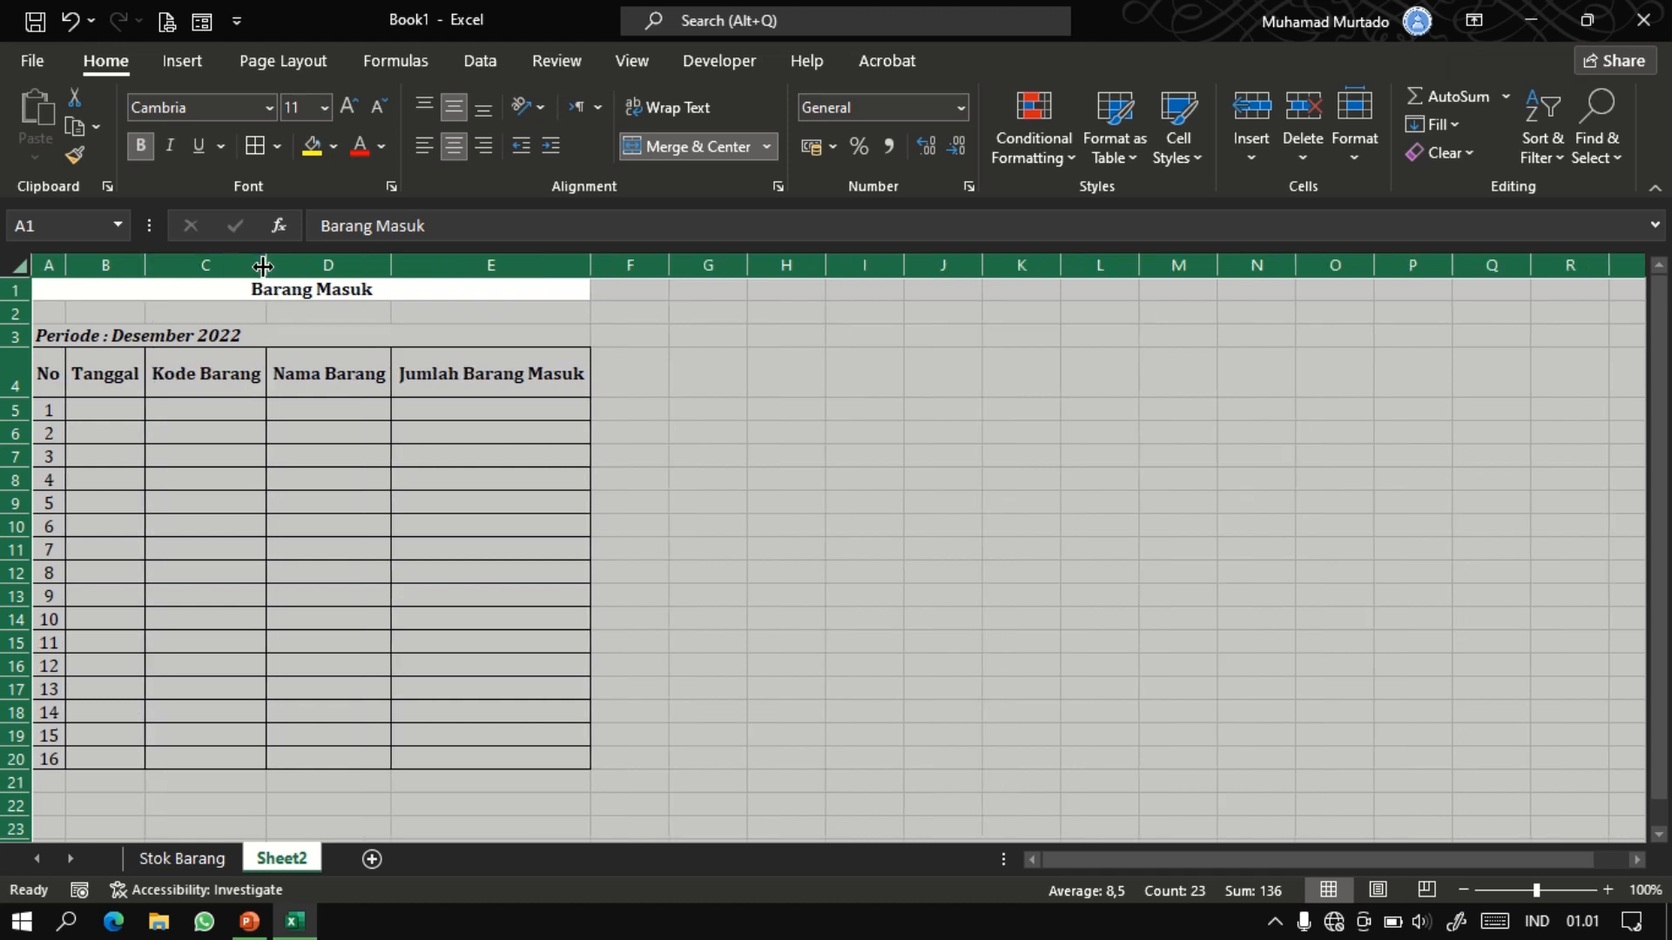
Enlarge the Barang Masuk title to font size 26, using the Stok Barang sheet's title as the size reference.
{"action": "left_click", "coordinate": [180, 289]}
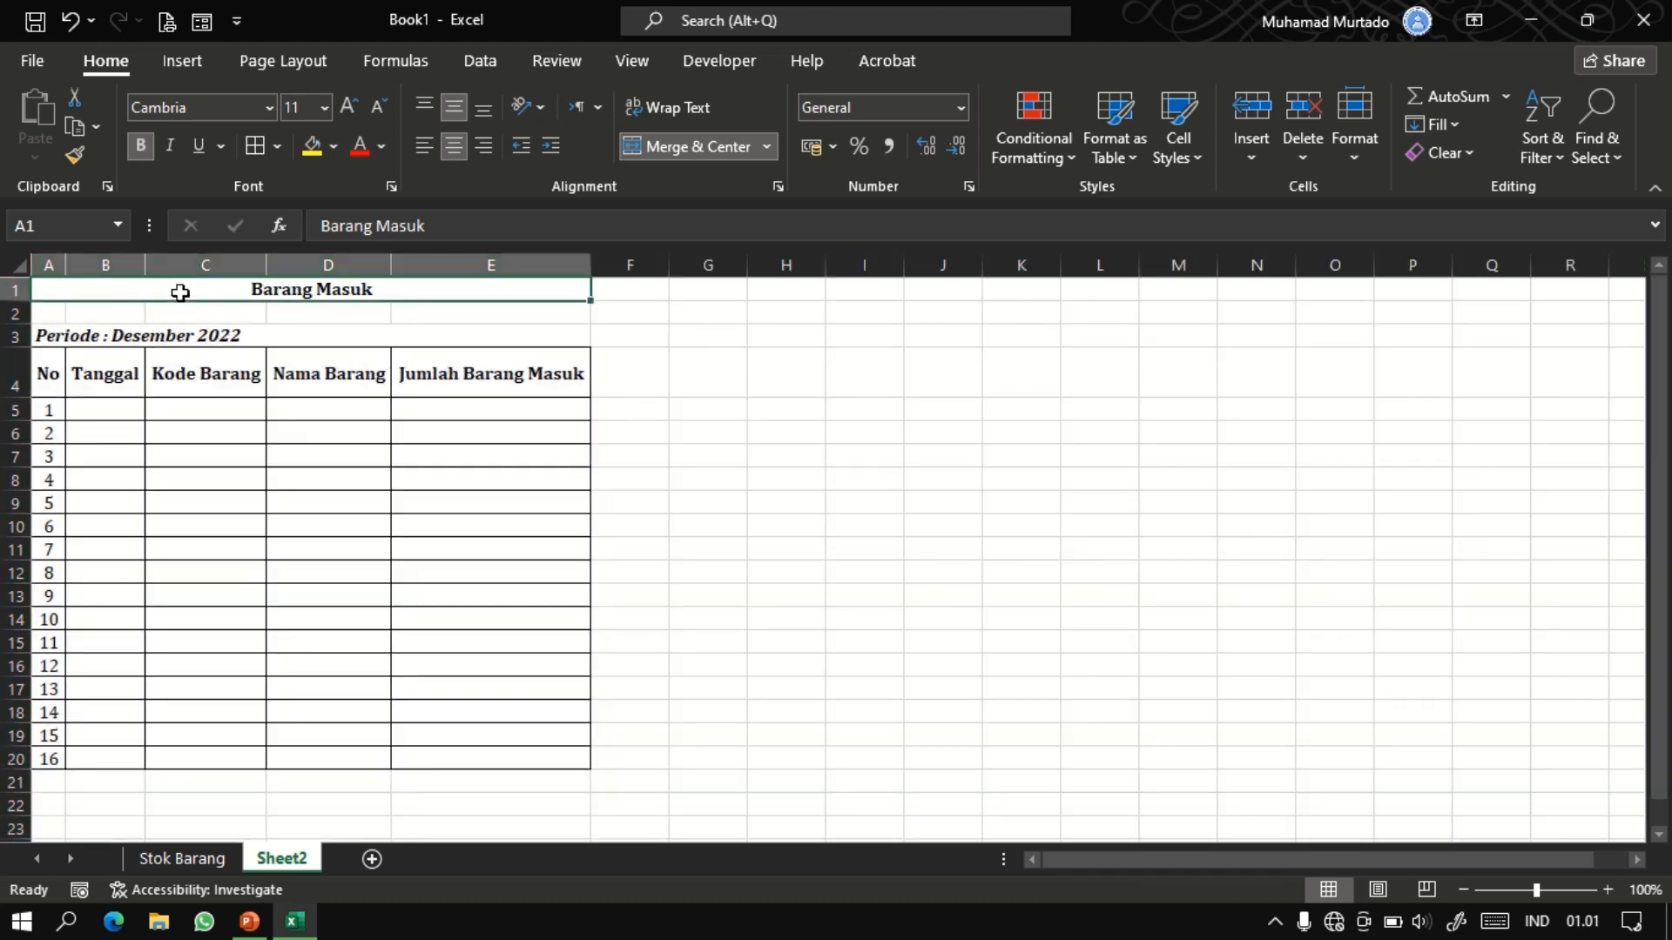
{"action": "left_click", "coordinate": [348, 103]}
{"action": "left_click", "coordinate": [349, 103]}
{"action": "left_click", "coordinate": [348, 103]}
{"action": "left_click", "coordinate": [348, 103]}
{"action": "left_click", "coordinate": [348, 103]}
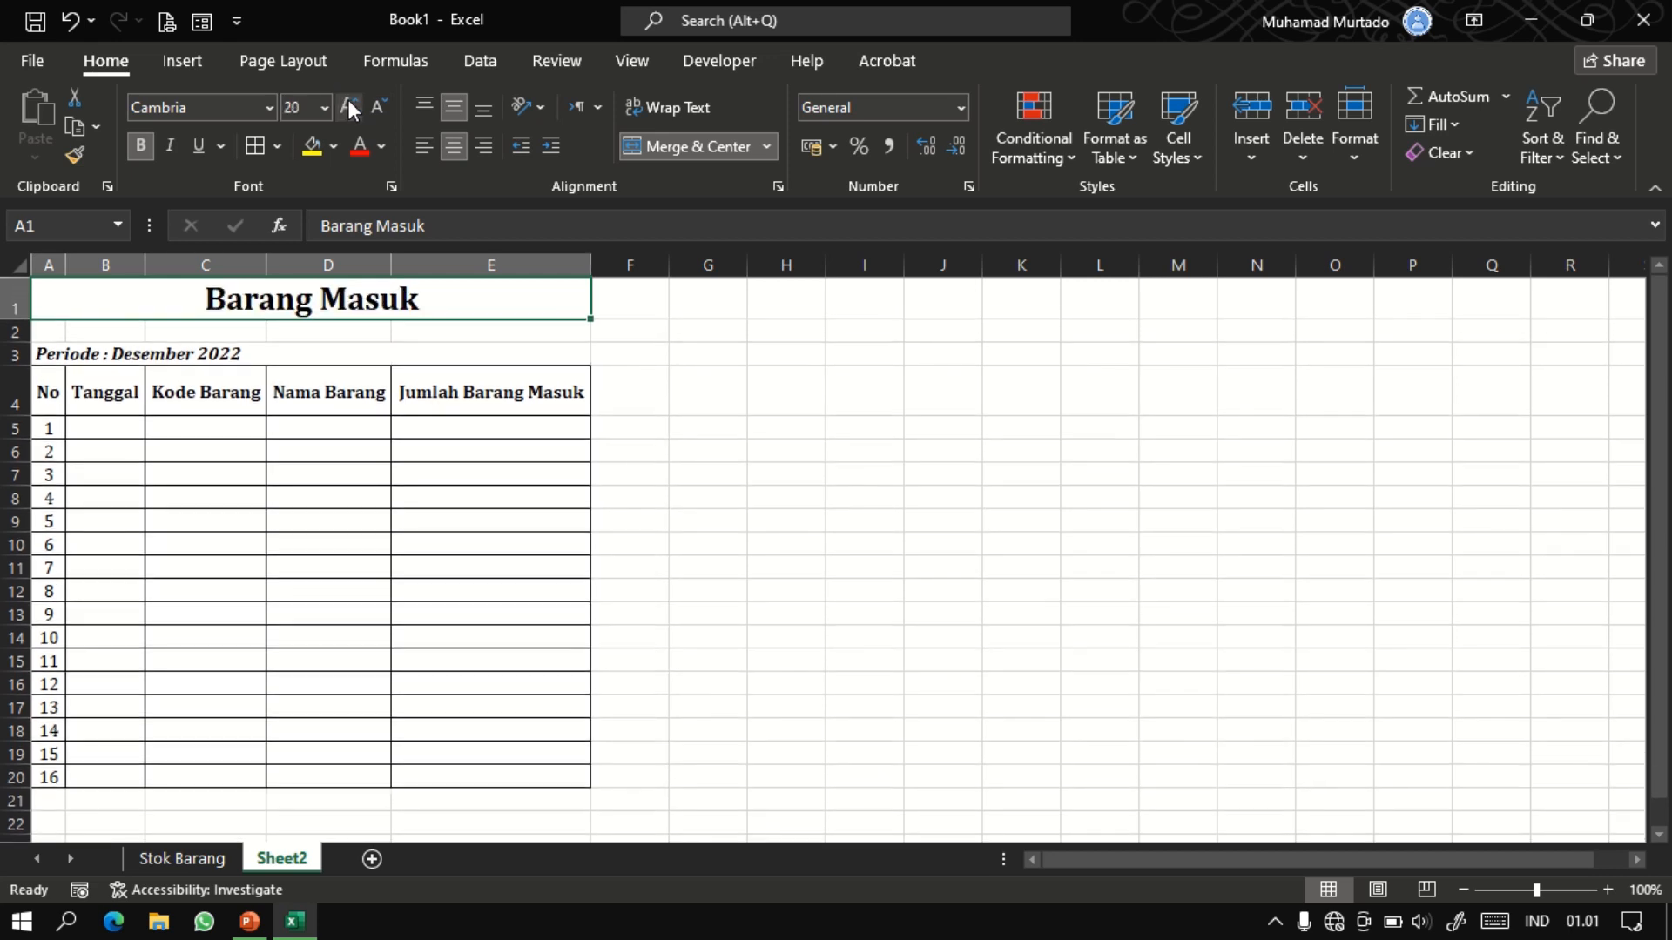
{"action": "left_click", "coordinate": [170, 860]}
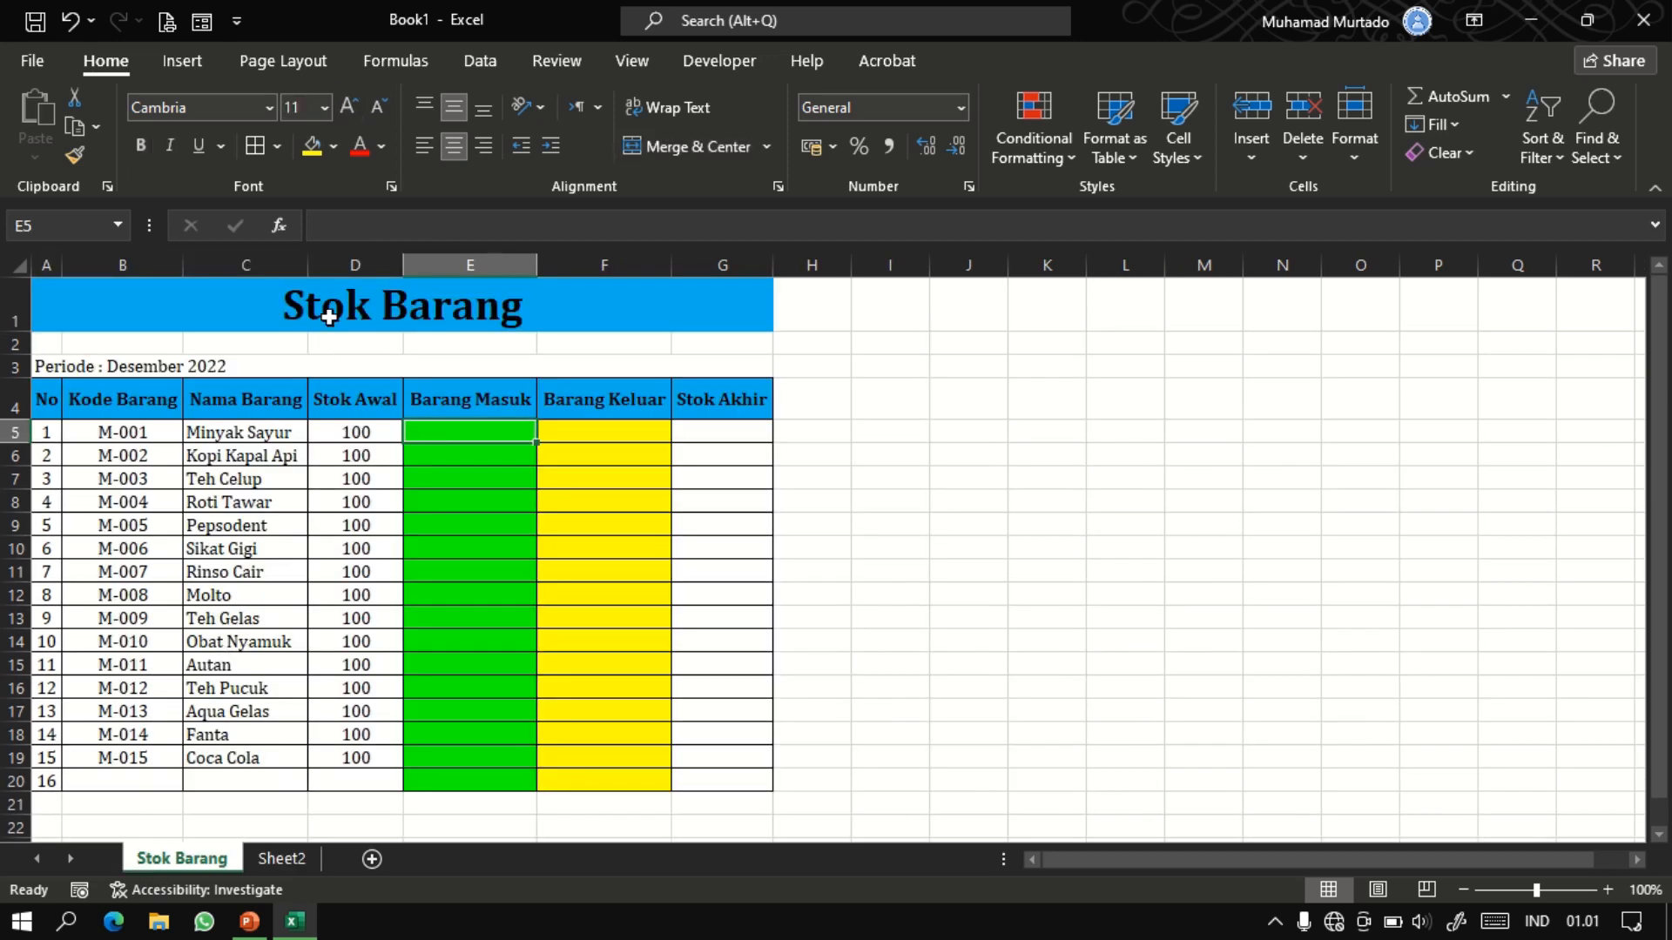
{"action": "left_click", "coordinate": [279, 860]}
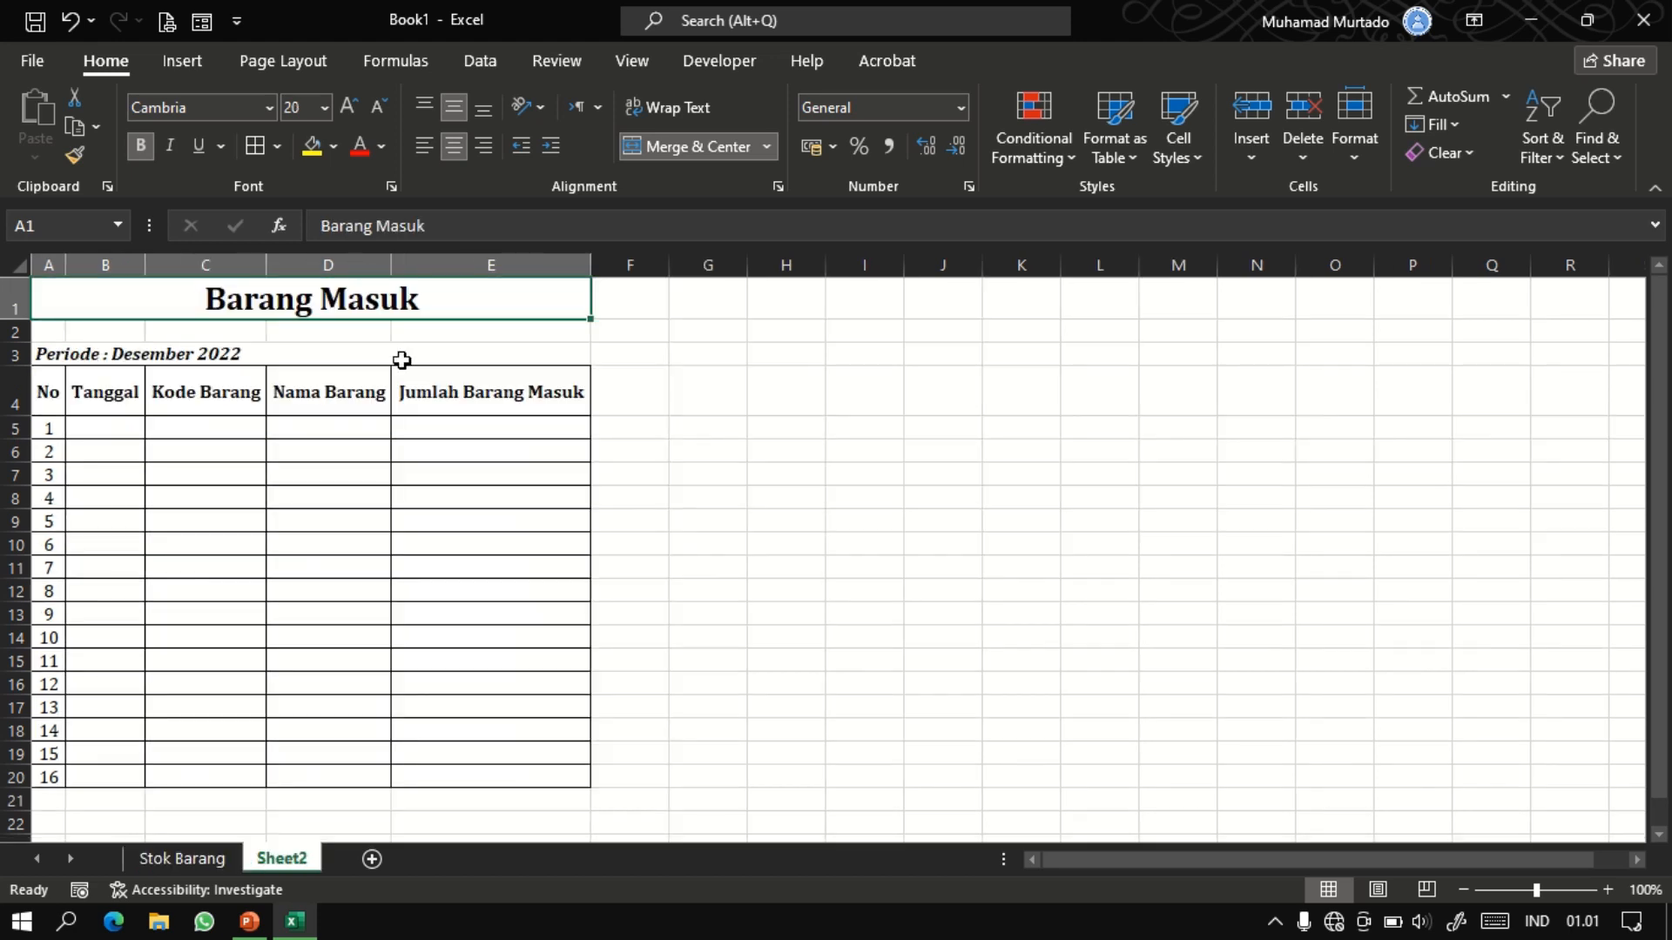
{"action": "left_click", "coordinate": [350, 107]}
{"action": "left_click", "coordinate": [349, 108]}
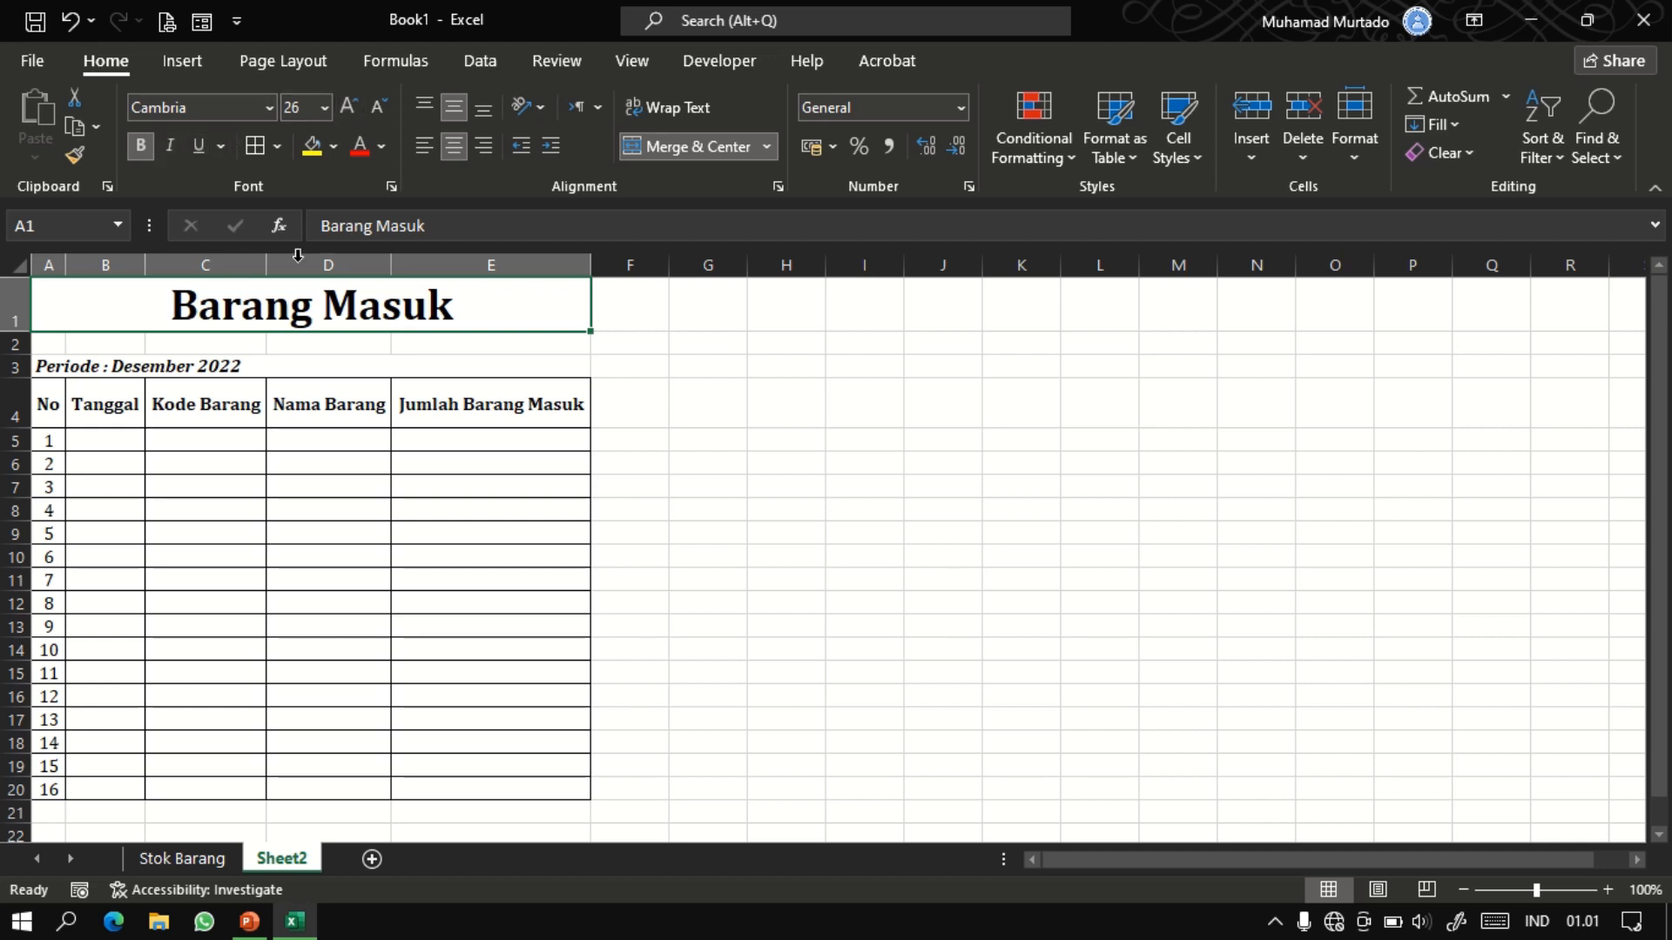
Fill the Barang Masuk title and the headings in A4:E4 with yellow.
{"action": "left_click", "coordinate": [317, 145]}
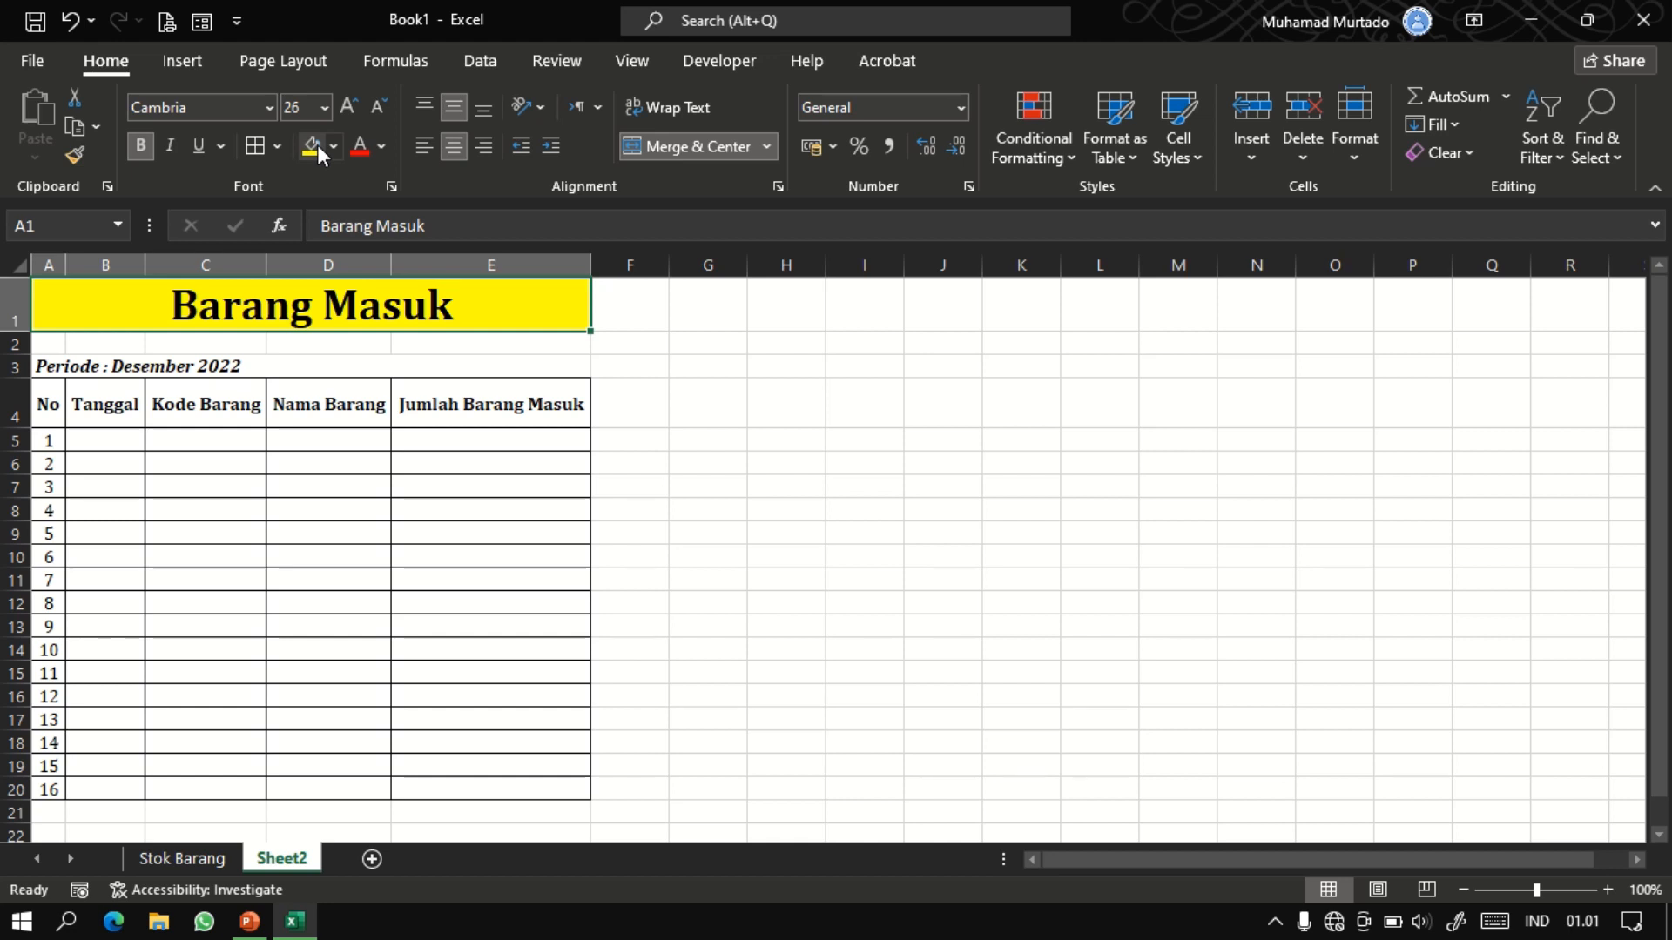
{"action": "left_click_drag", "start_coordinate": [50, 402], "coordinate": [461, 390]}
{"action": "left_click", "coordinate": [316, 148]}
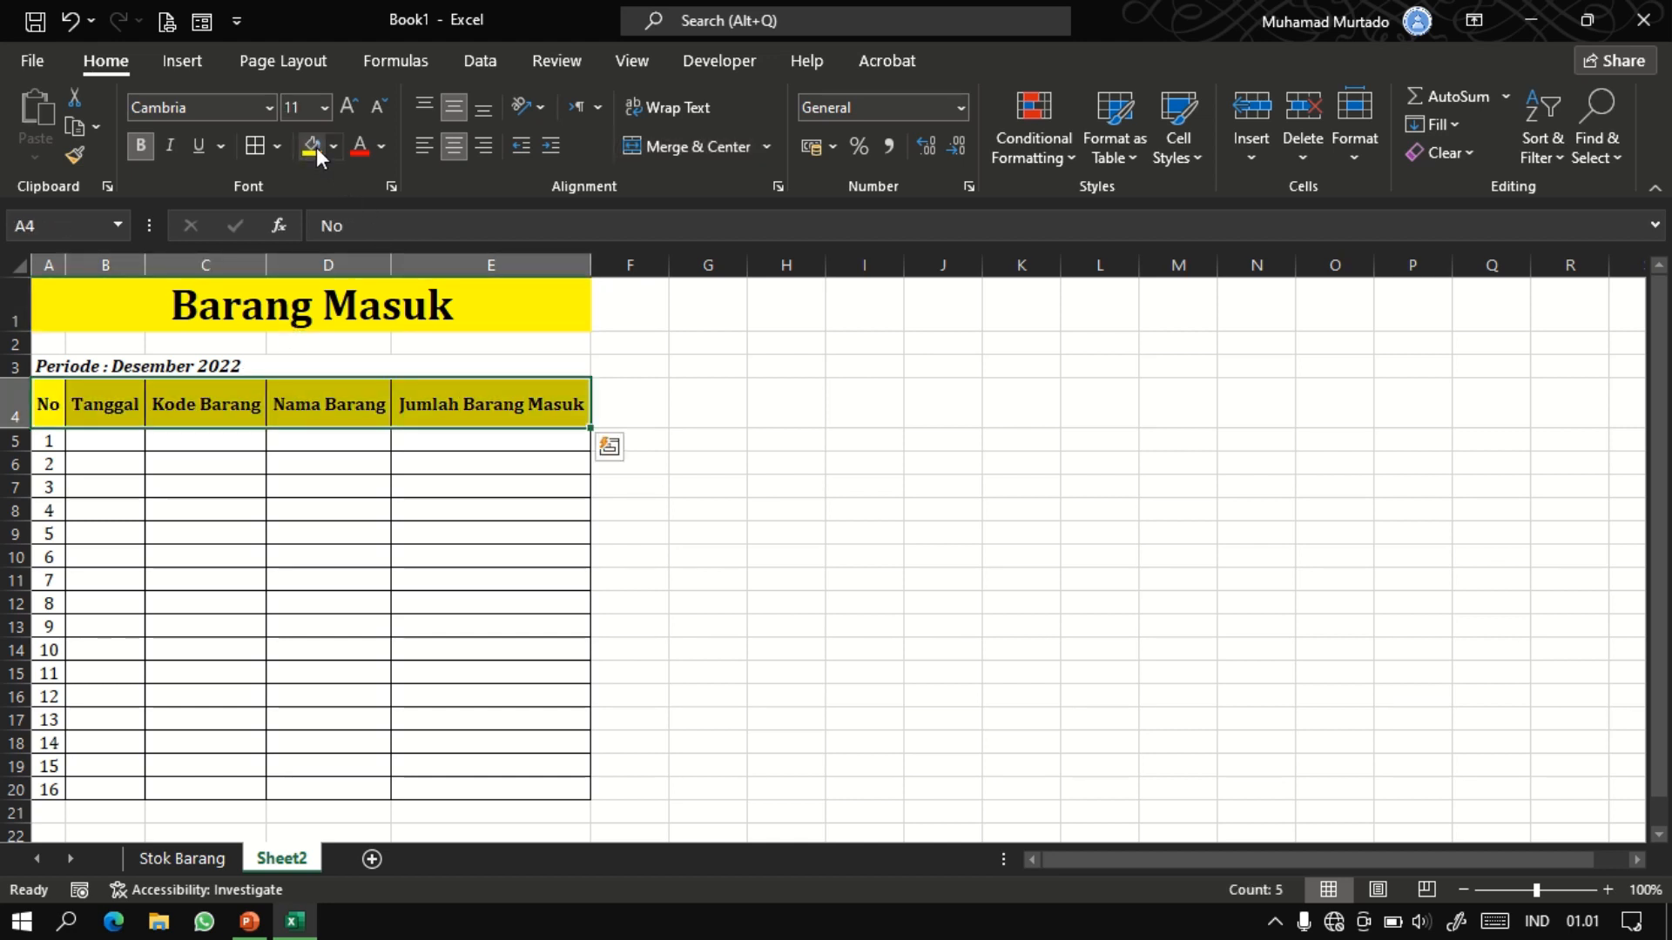
Format the Tanggal cells B5:B20 as Indonesian dates of the type 14 Maret 2012.
{"action": "left_click", "coordinate": [119, 438]}
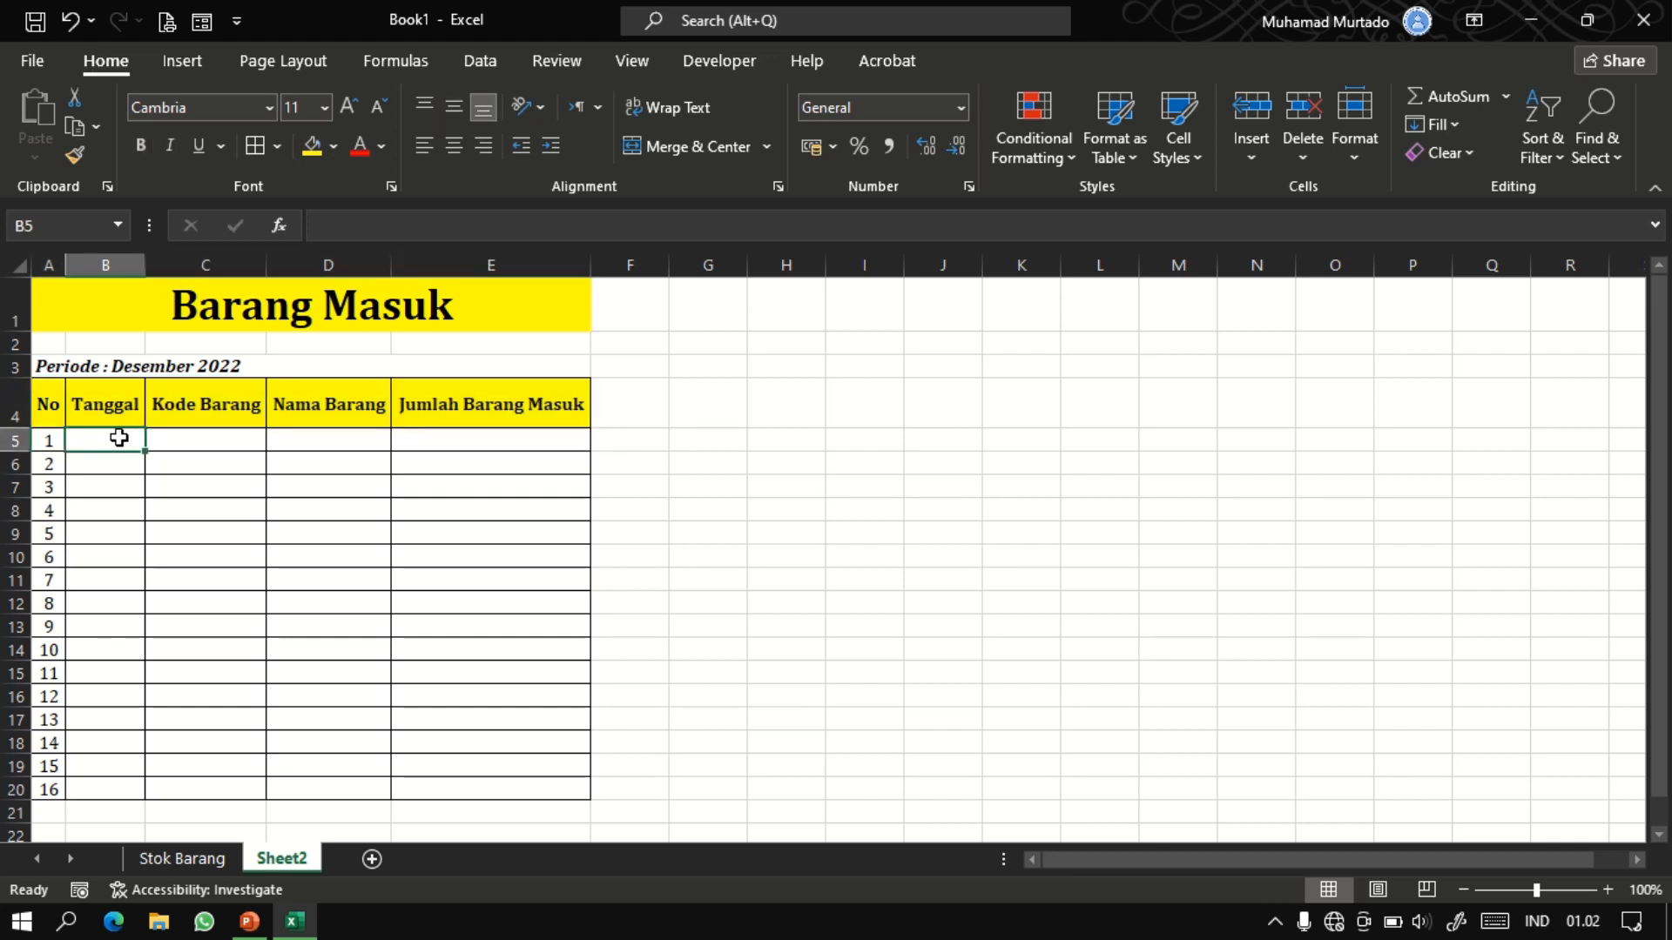
{"action": "left_click_drag", "start_coordinate": [119, 438], "coordinate": [111, 781]}
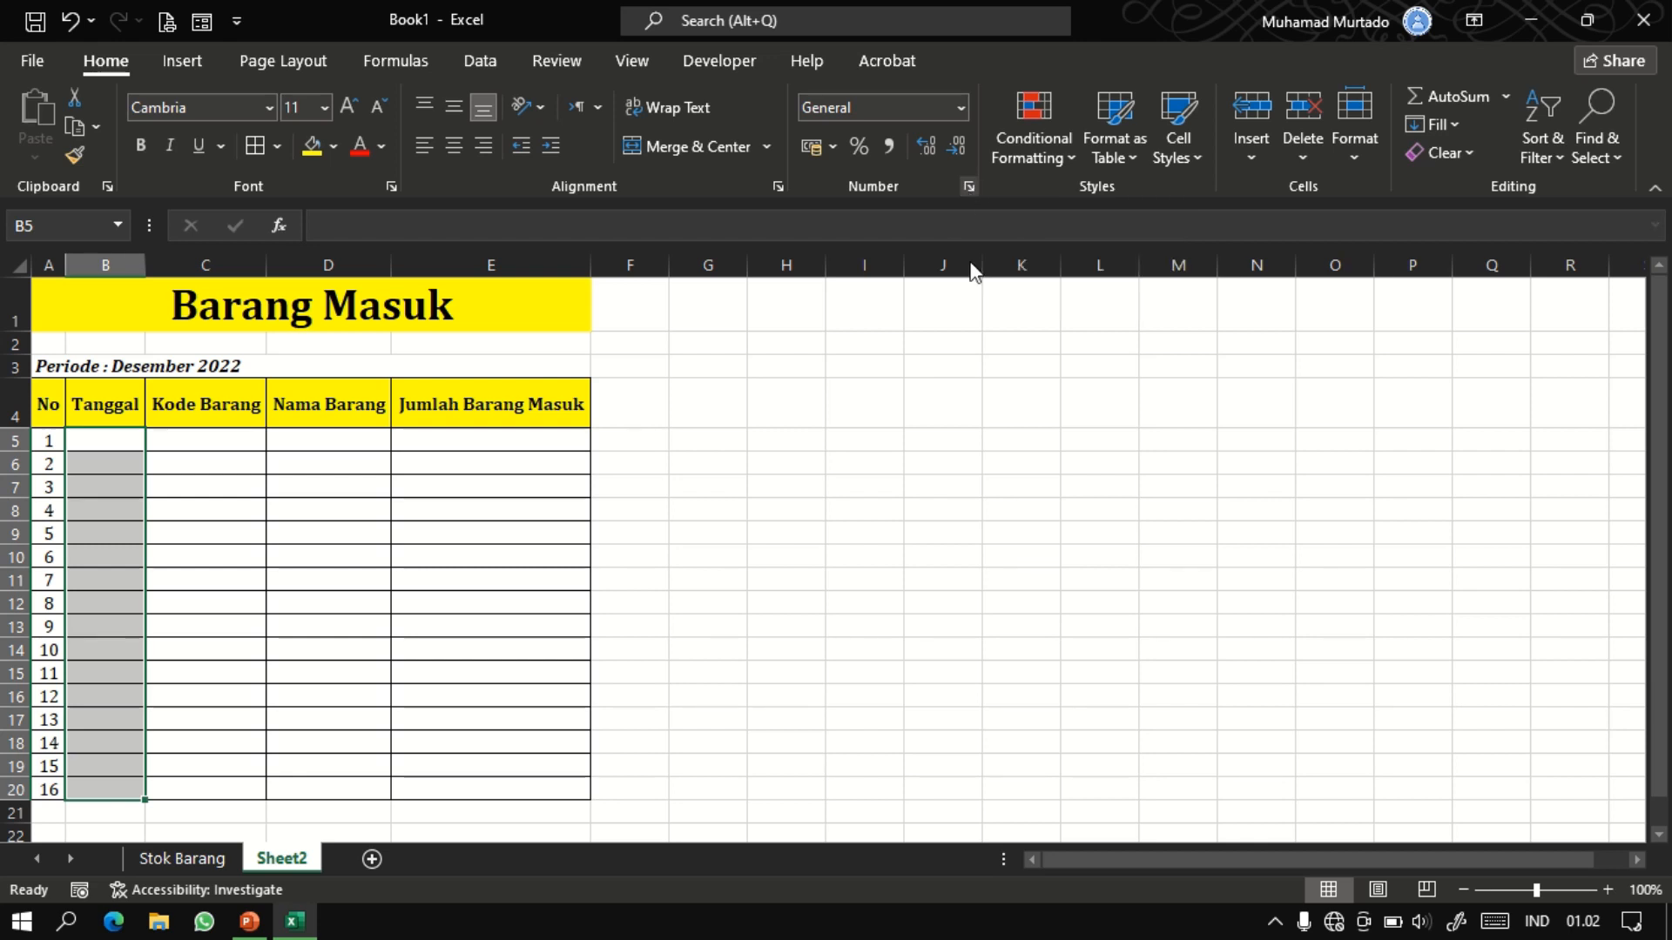
{"action": "left_click", "coordinate": [968, 186]}
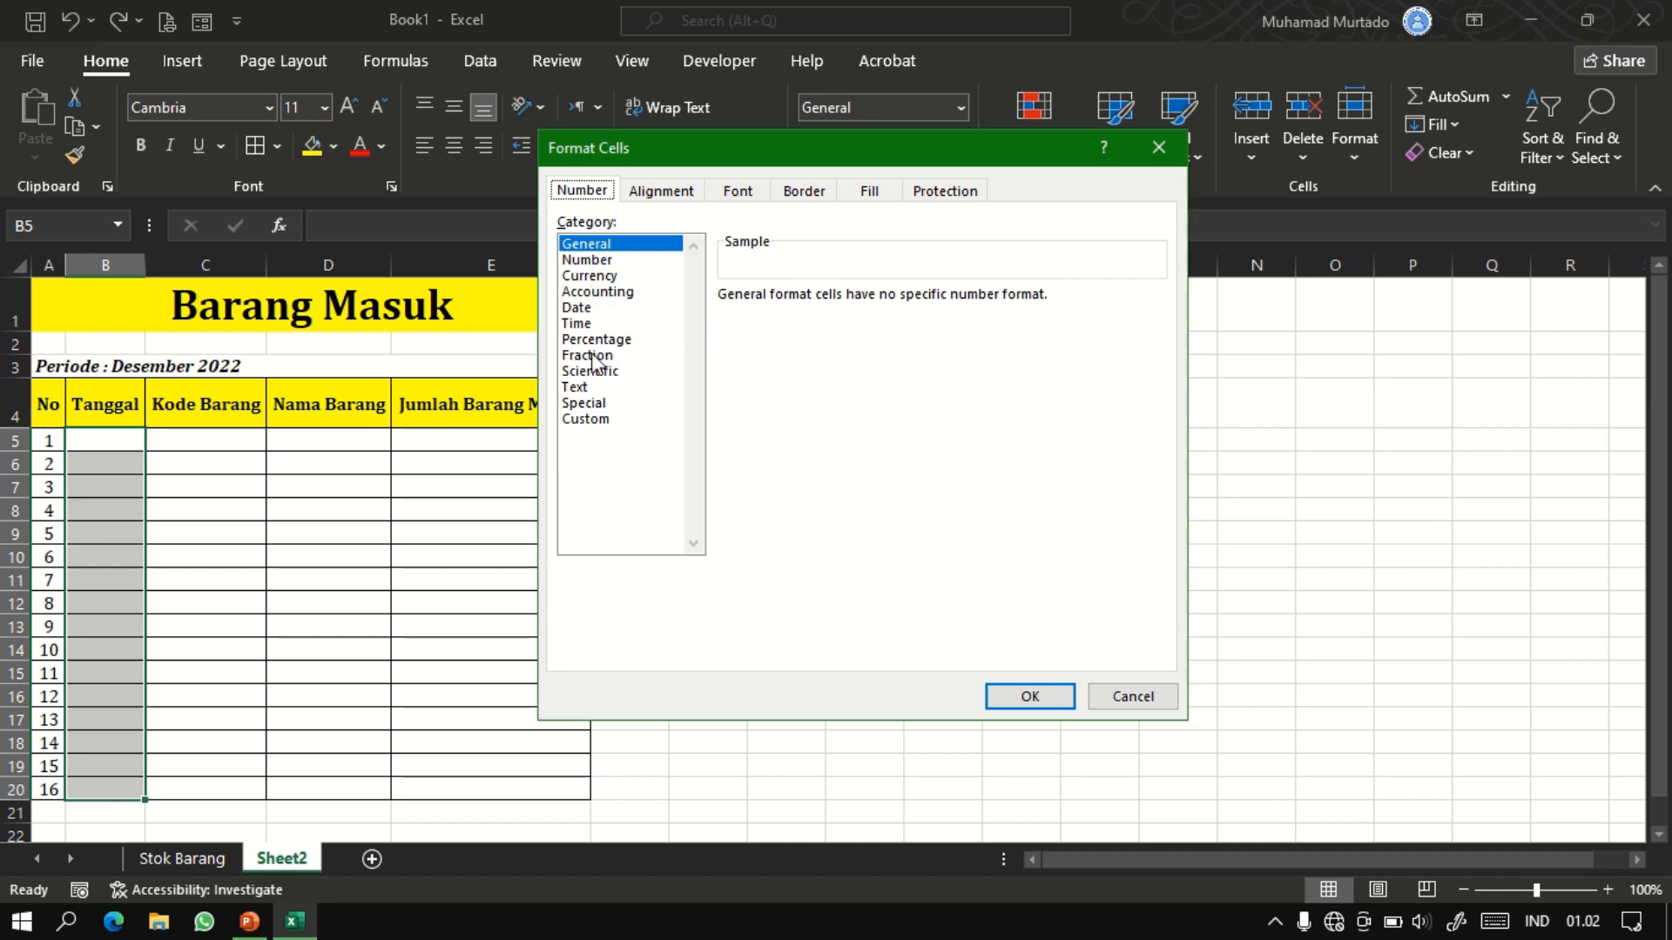
{"action": "left_click", "coordinate": [579, 310]}
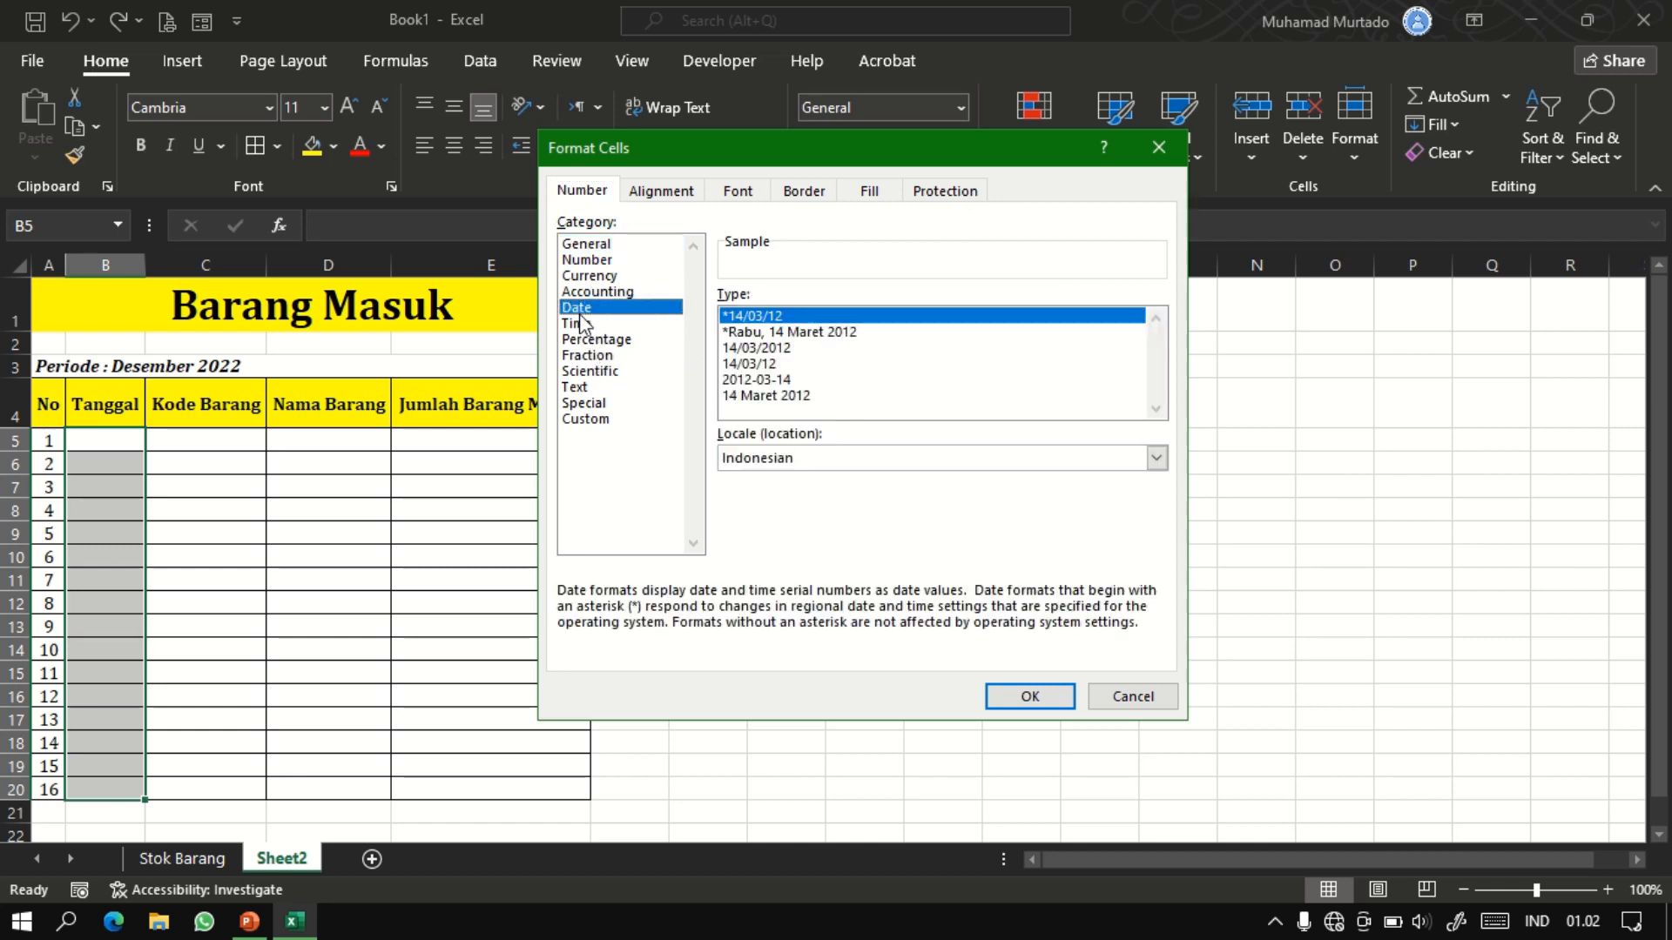
{"action": "left_click", "coordinate": [777, 396]}
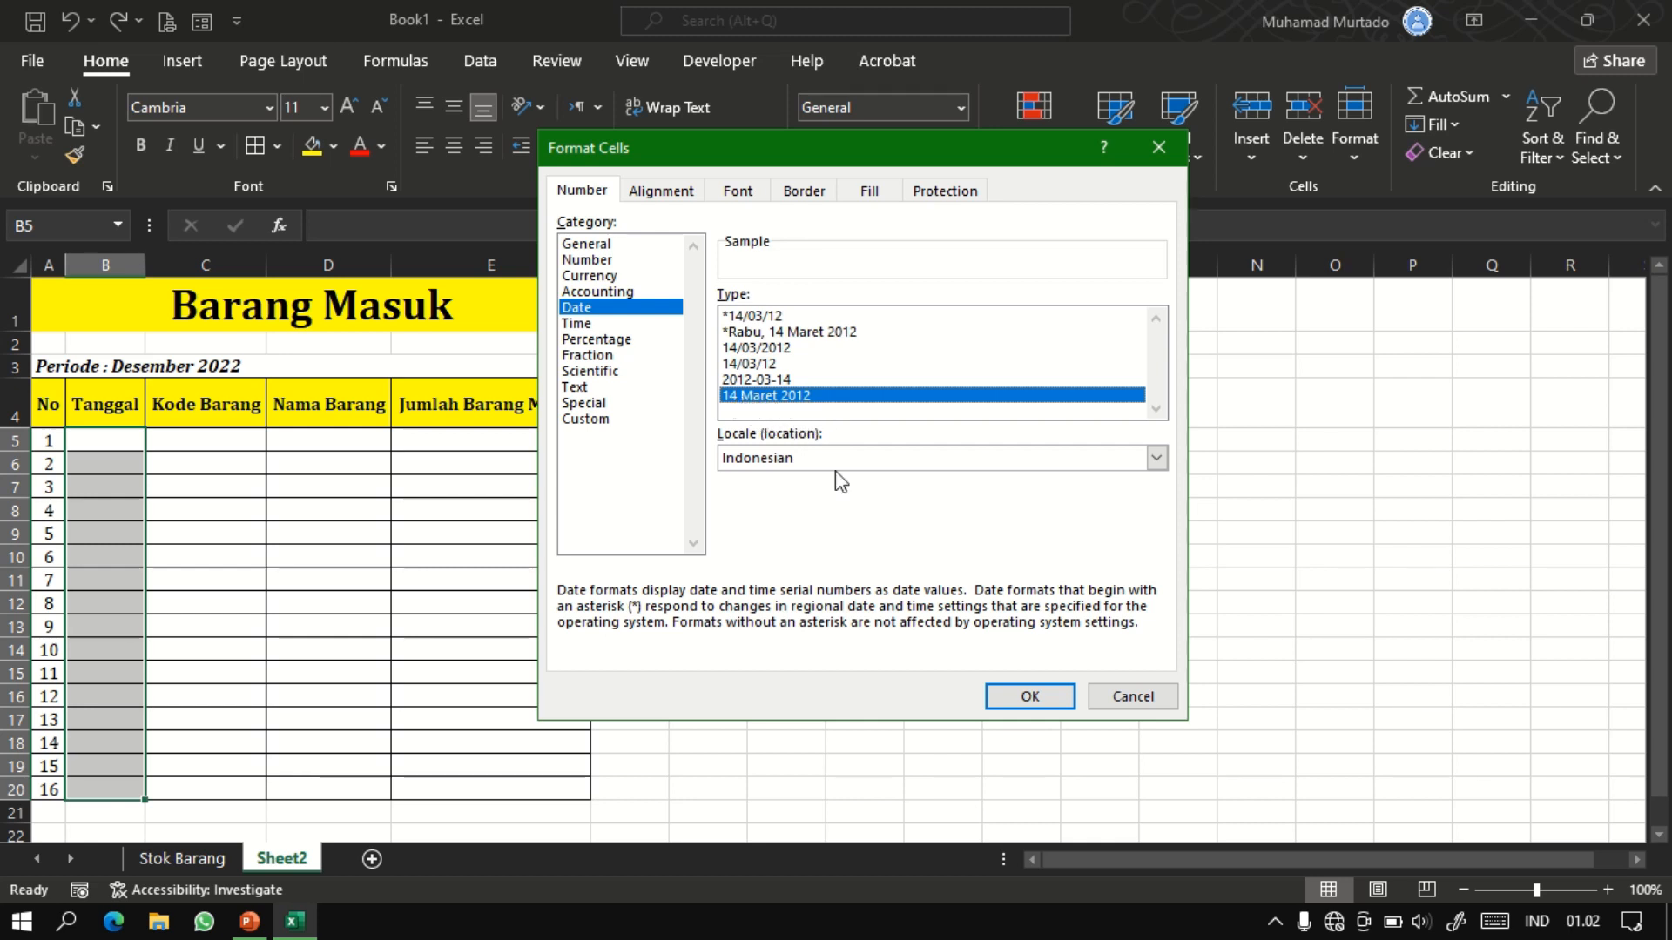
{"action": "left_click", "coordinate": [1016, 700]}
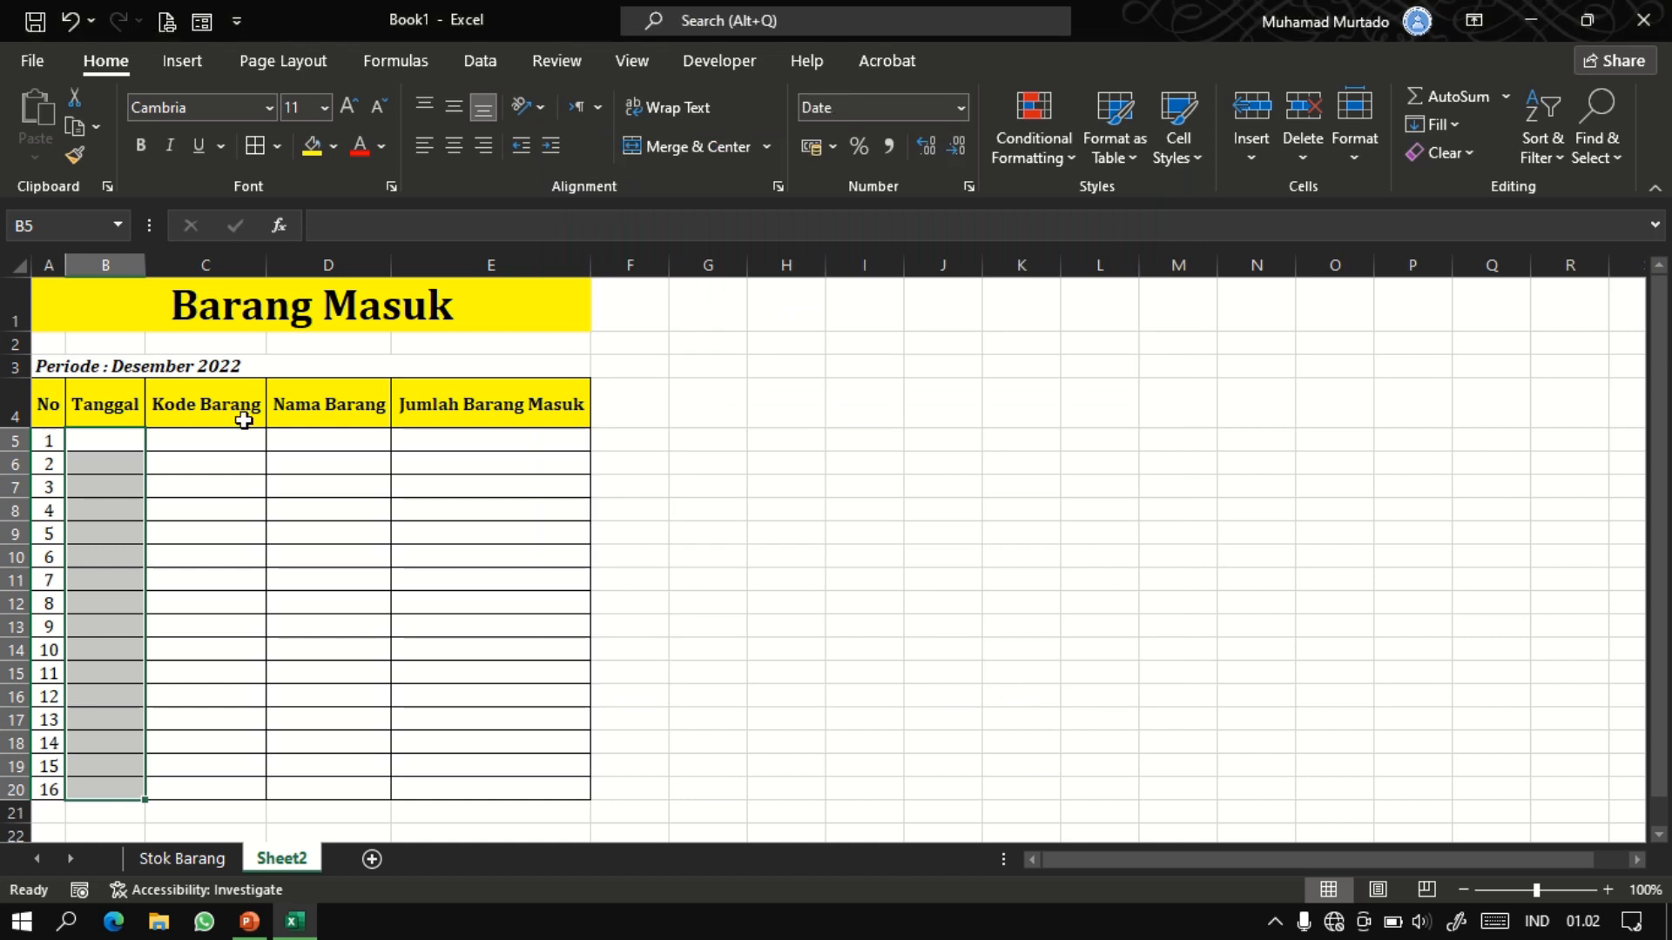
Enter the date 01-12-22 in the first Tanggal cell, B5, of the Barang Masuk table.
{"action": "left_click", "coordinate": [114, 439]}
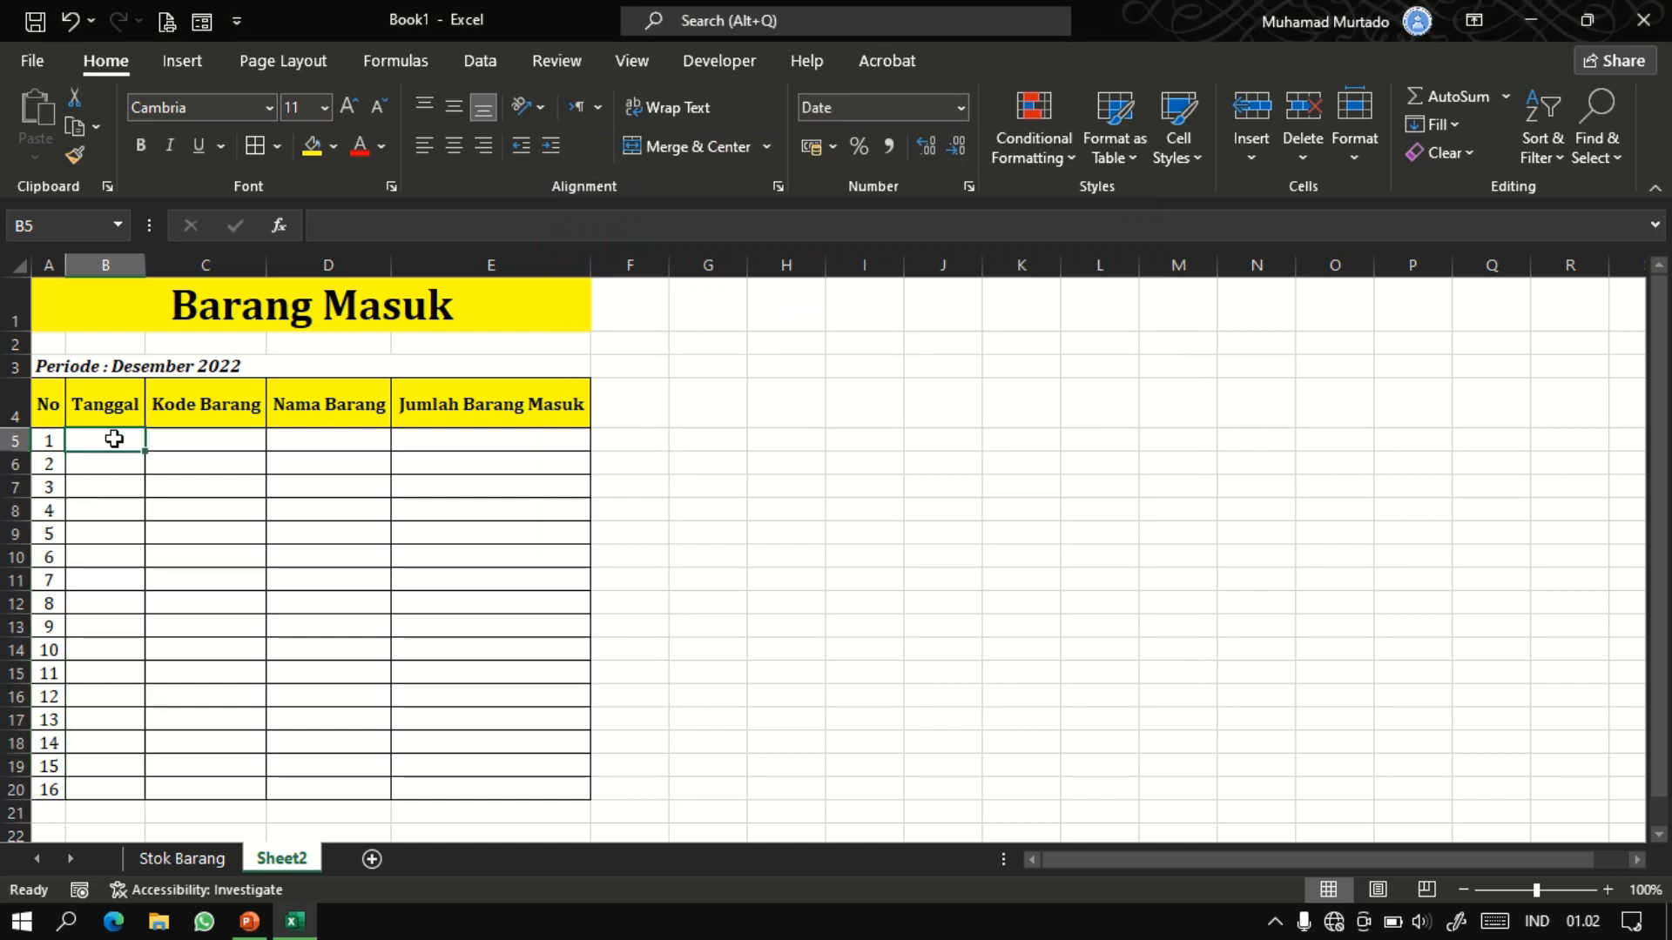
{"action": "type", "text": "01"}
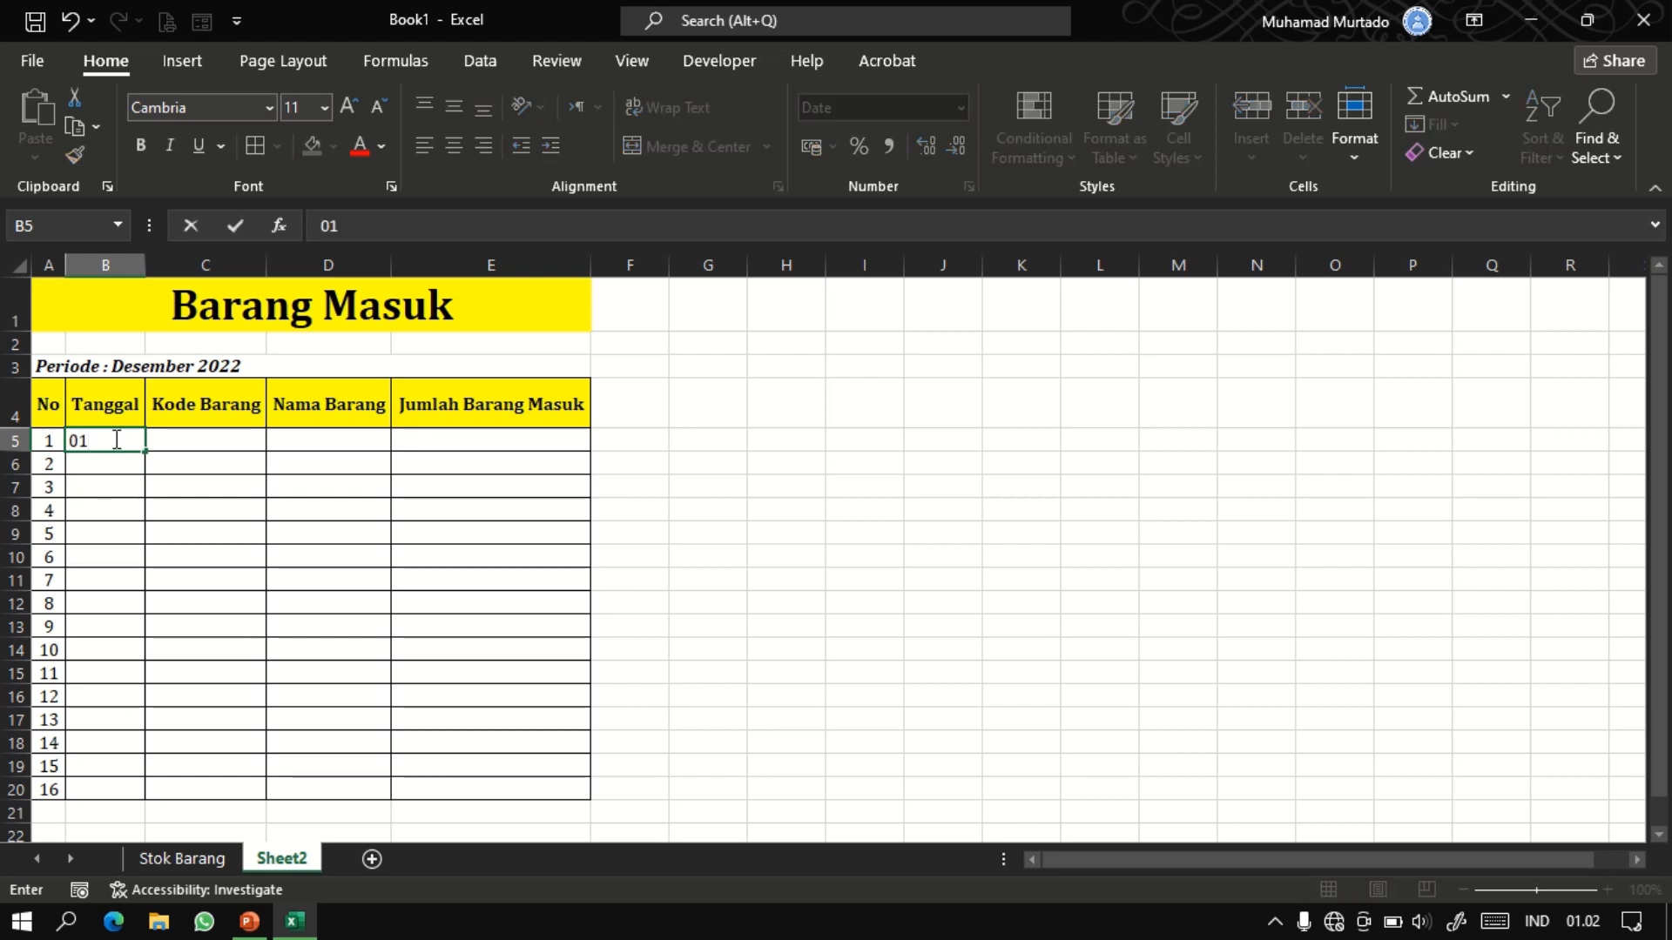
{"action": "type", "text": "-12-22"}
{"action": "key", "text": "Return"}
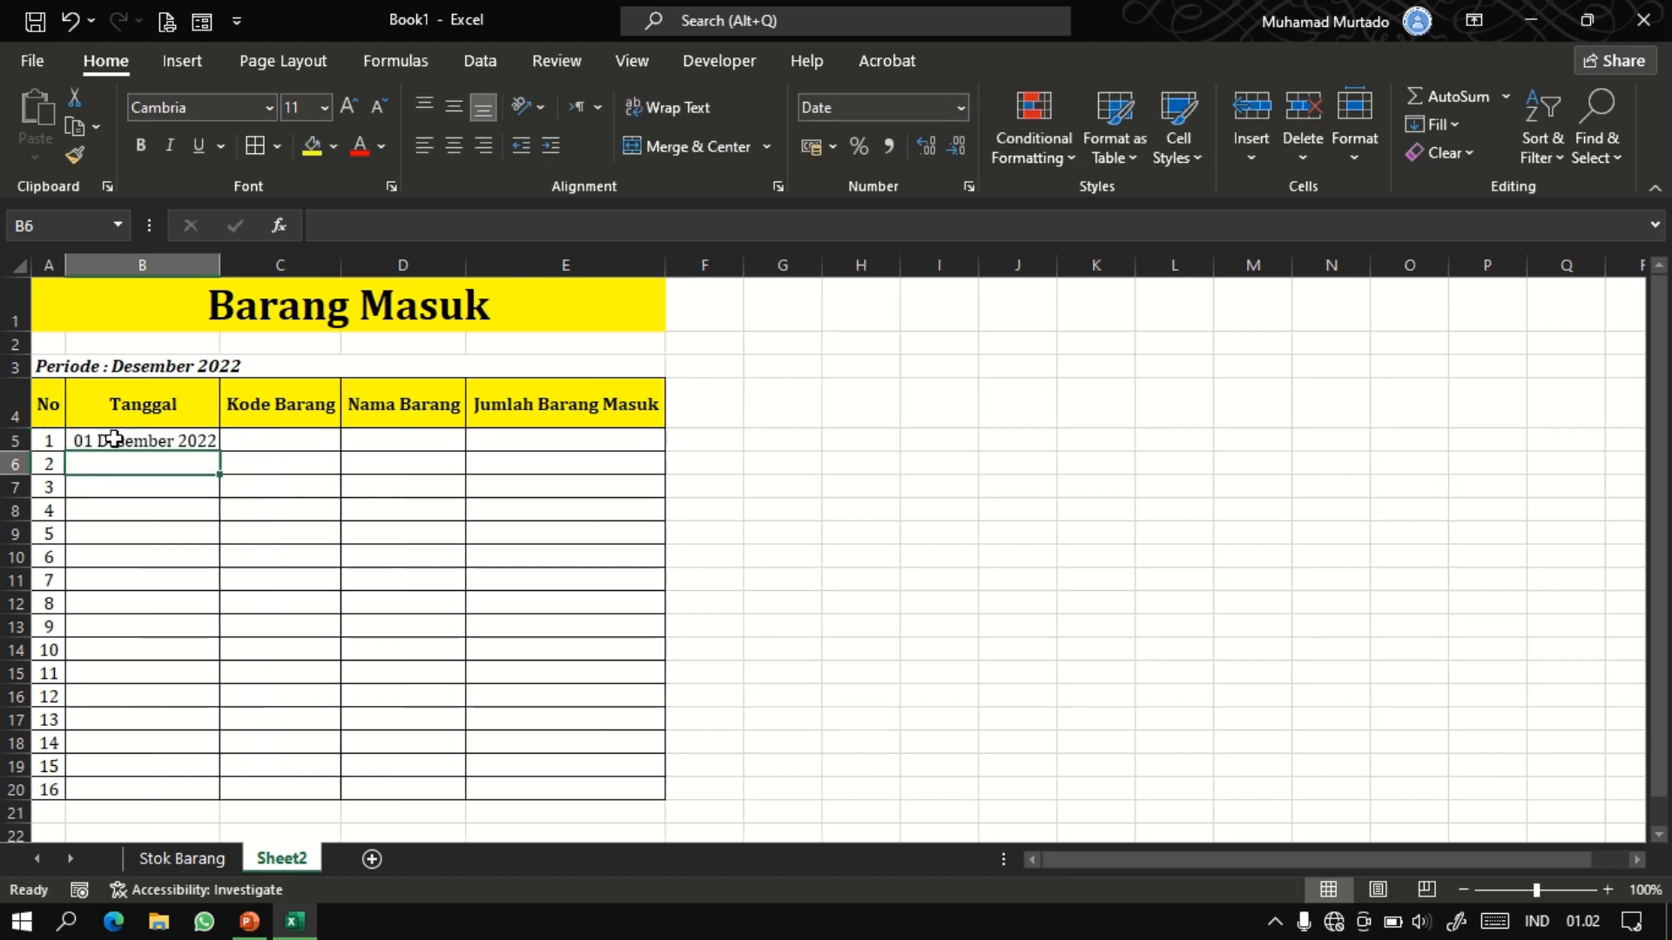
{"action": "left_click", "coordinate": [180, 437]}
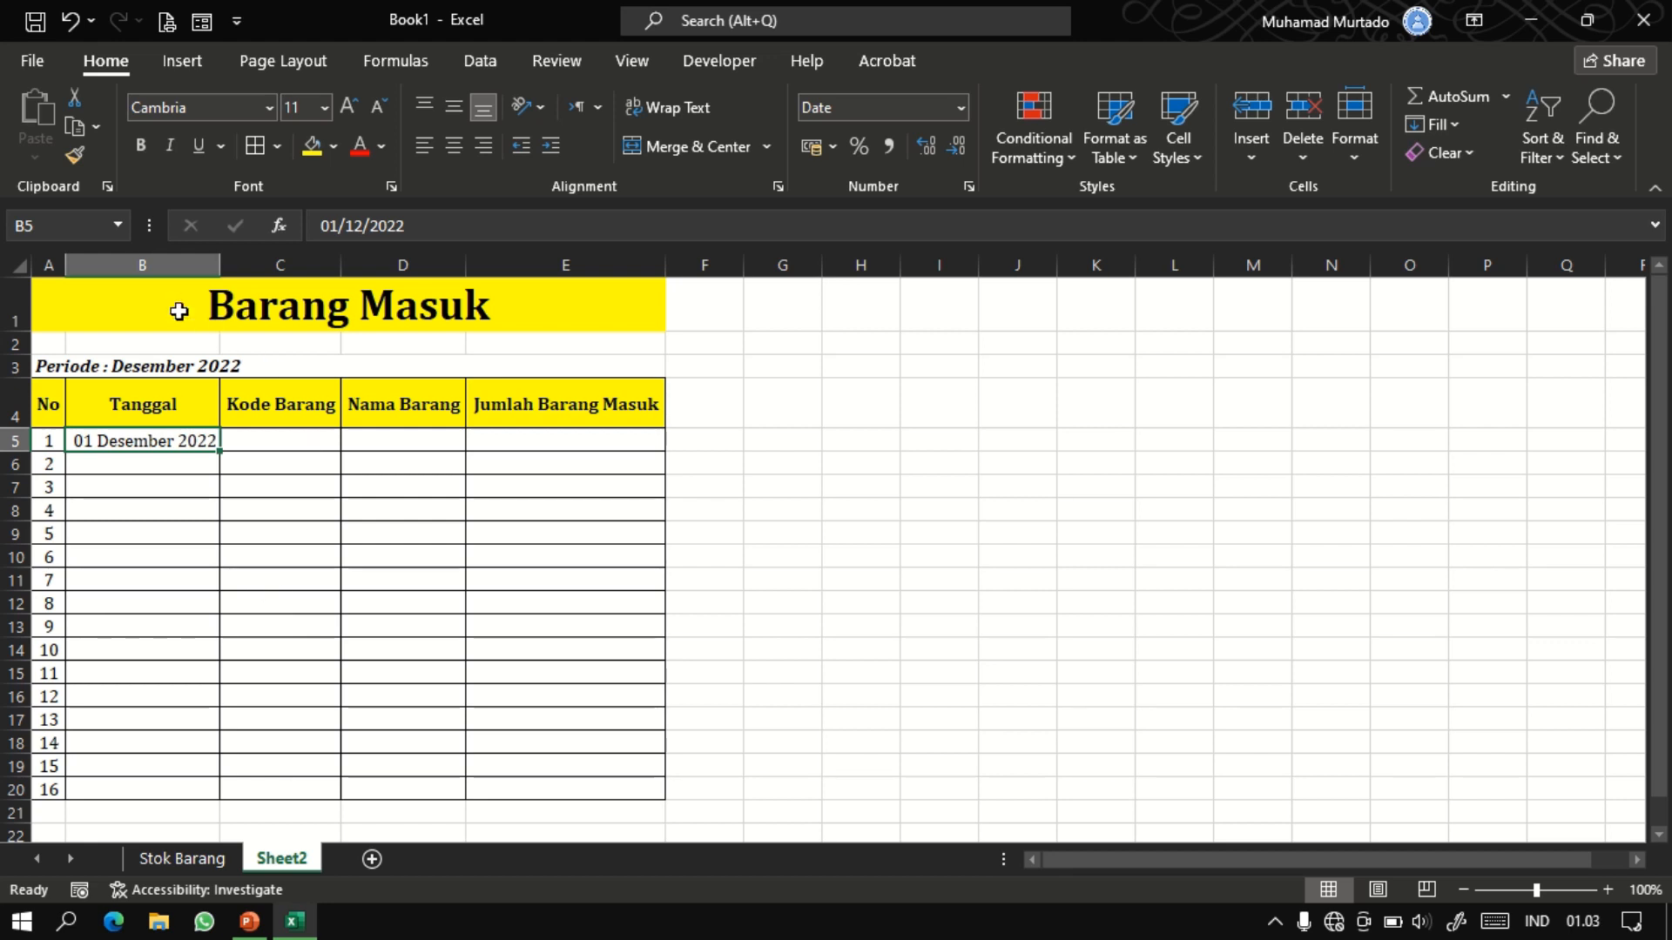
Create a copy of Sheet2 at the end of the workbook.
{"action": "right_click", "coordinate": [281, 855]}
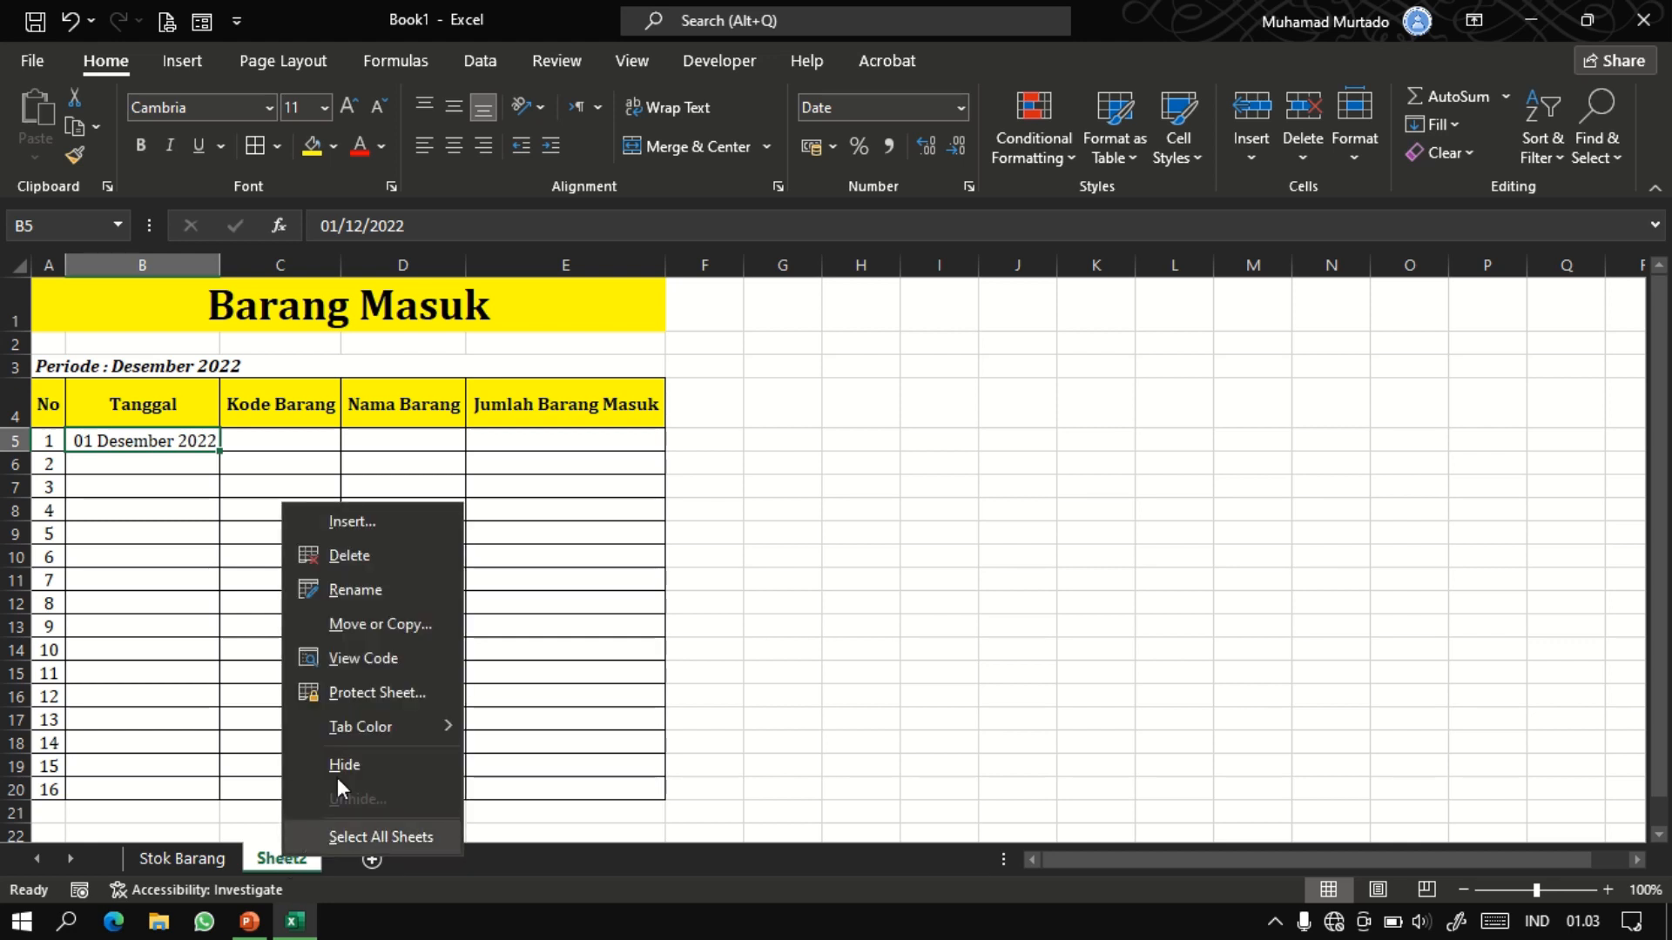
{"action": "left_click", "coordinate": [386, 622]}
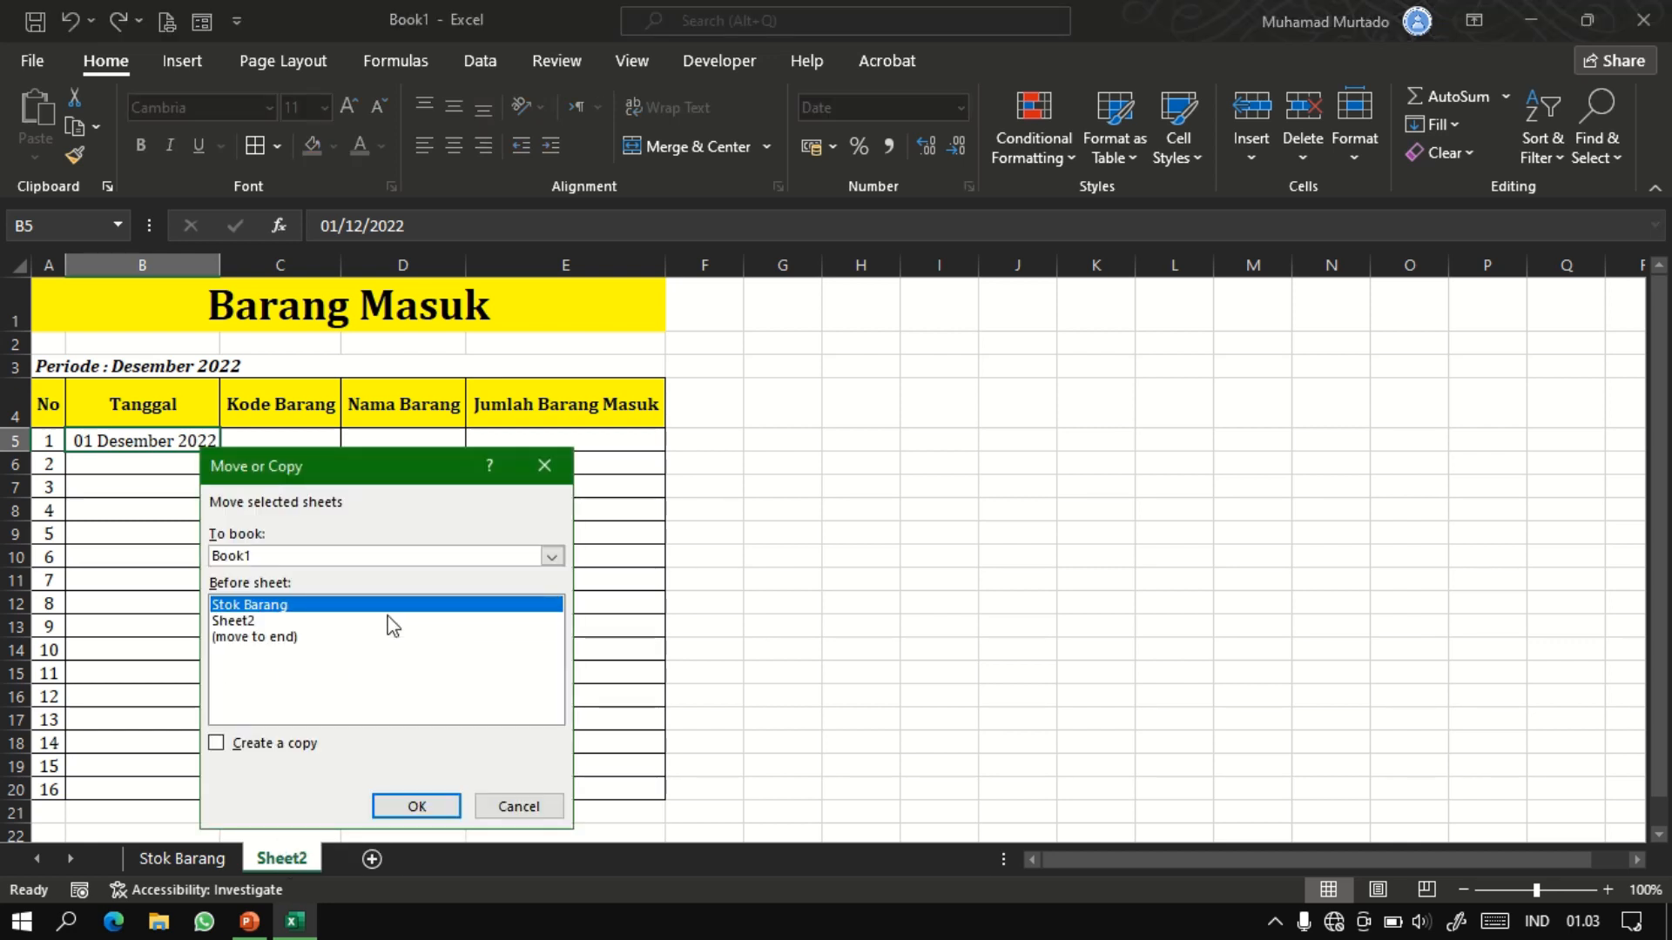
{"action": "left_click", "coordinate": [280, 639]}
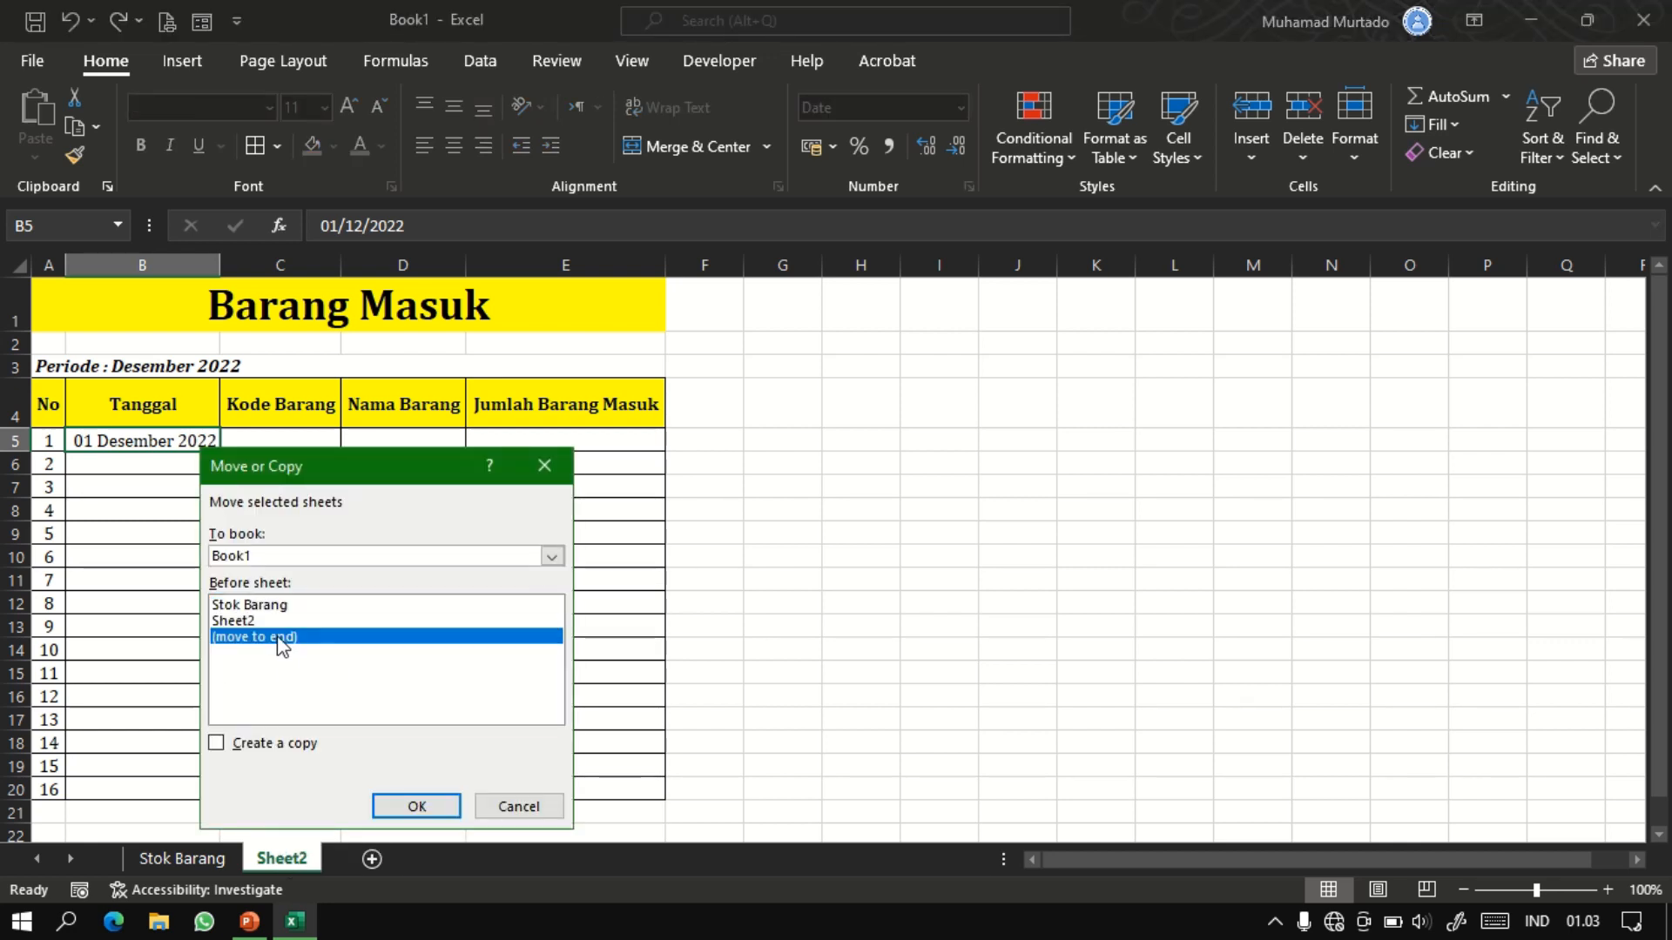
{"action": "left_click", "coordinate": [219, 743]}
{"action": "left_click", "coordinate": [414, 806]}
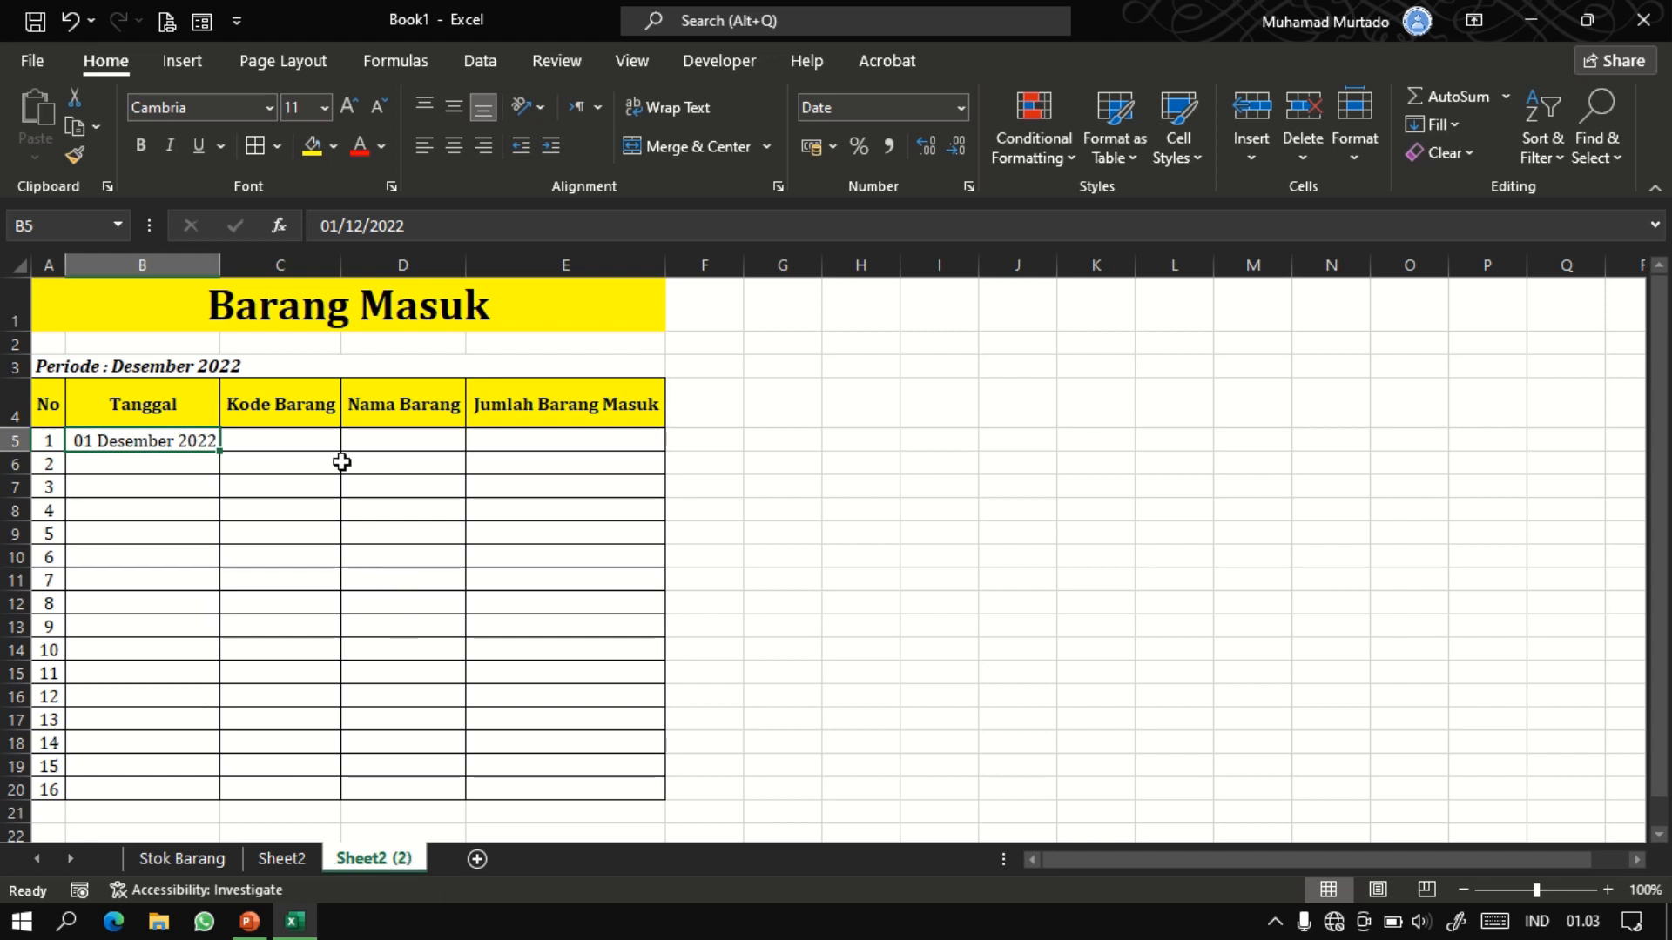
On the copied sheet, change the title to Barang Keluar and the heading in E4 to Jumlah Barang Keluar.
{"action": "left_click", "coordinate": [380, 315]}
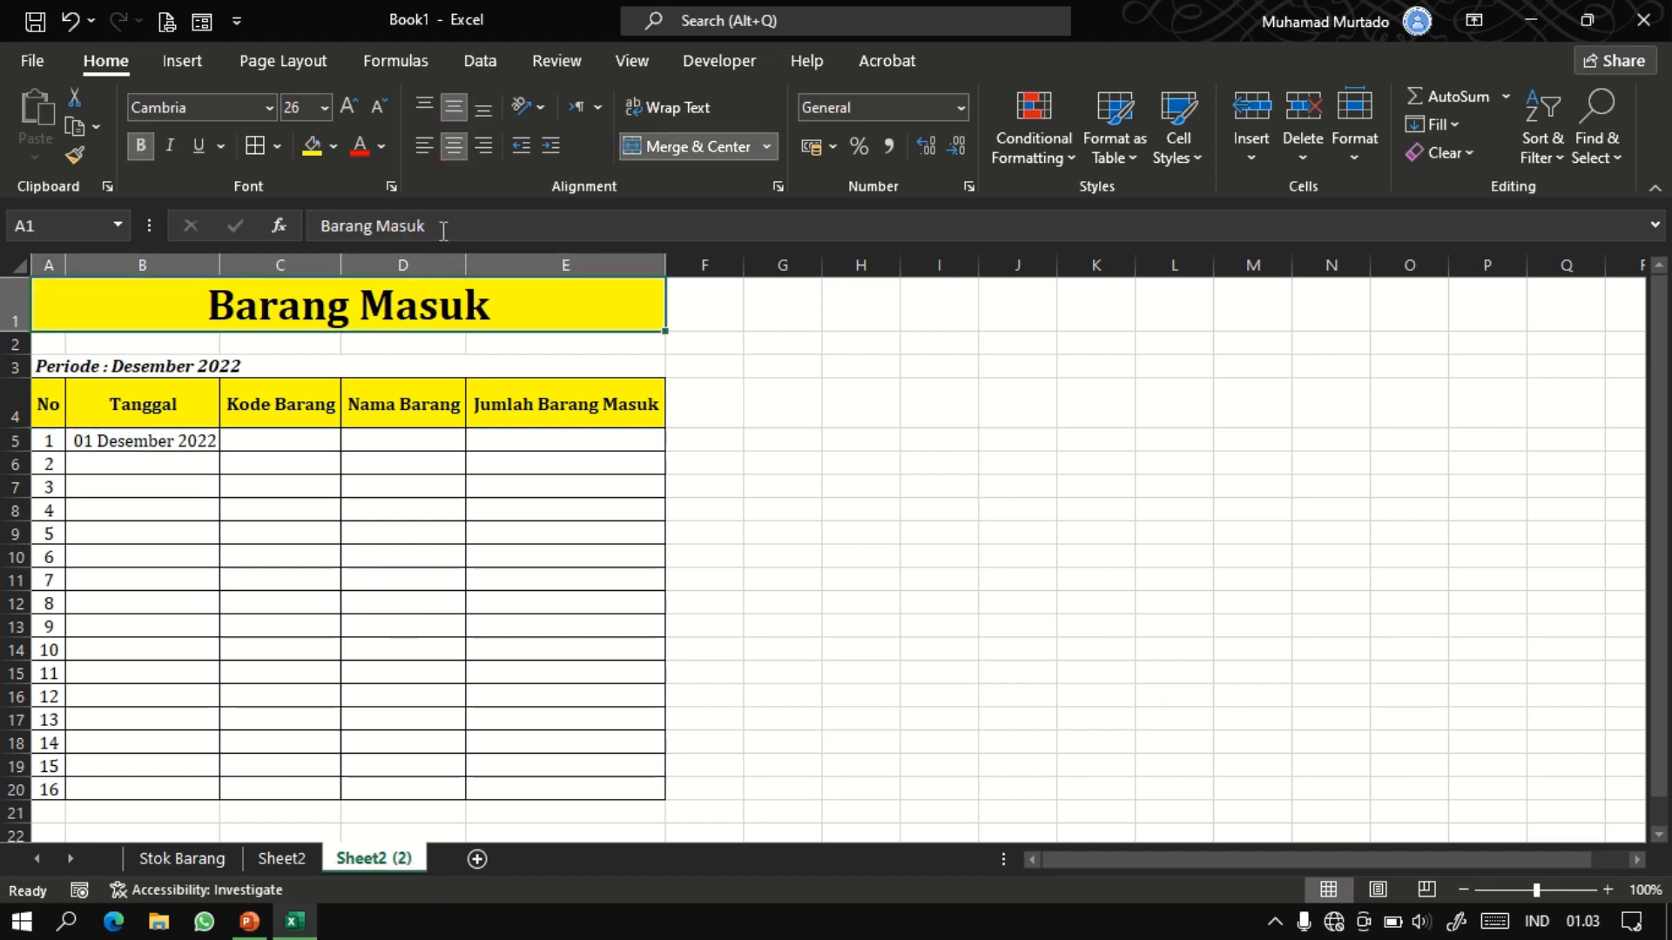
{"action": "double_click", "coordinate": [494, 306]}
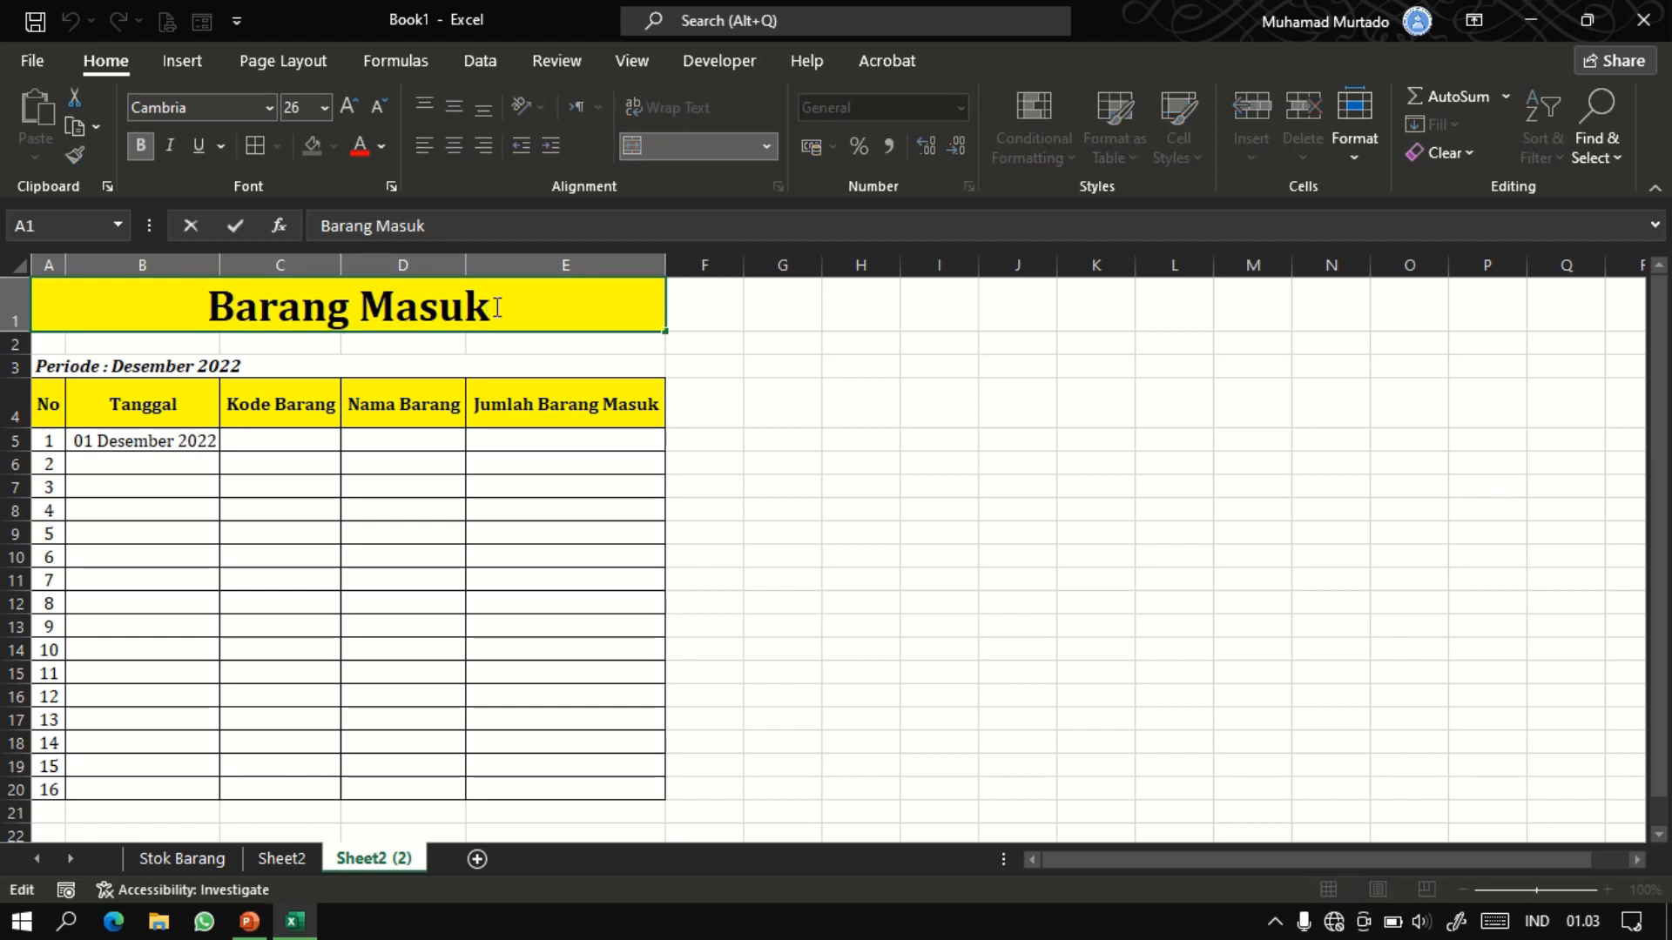
{"action": "double_click", "coordinate": [496, 308]}
{"action": "type", "text": "Keluar"}
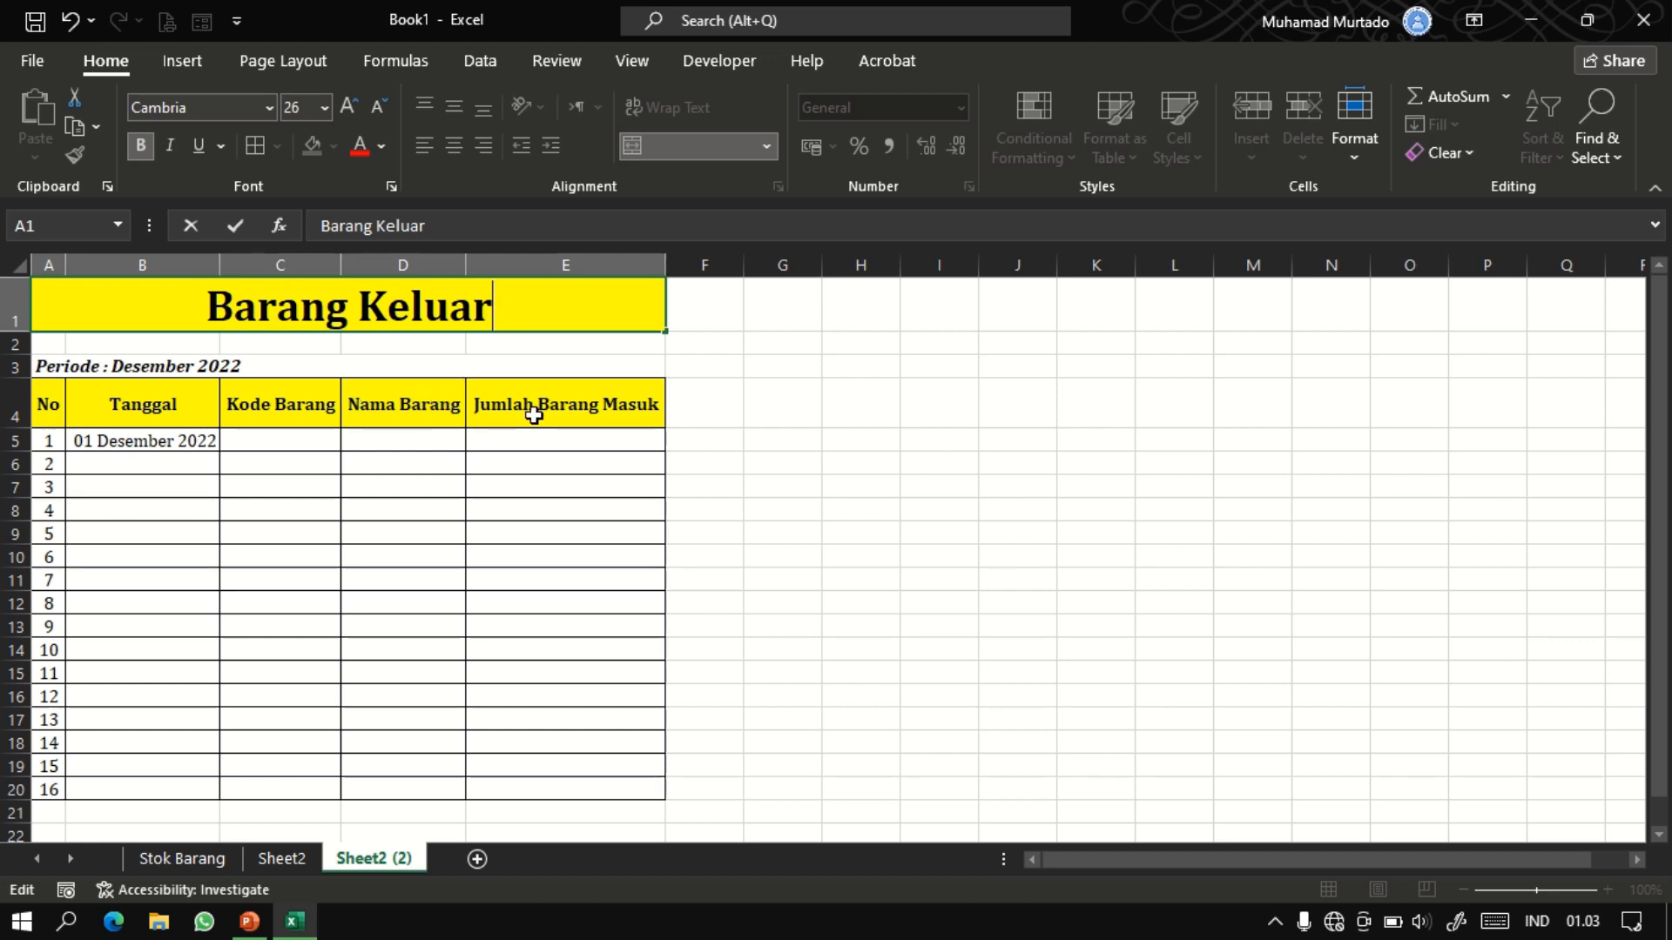
{"action": "double_click", "coordinate": [571, 417]}
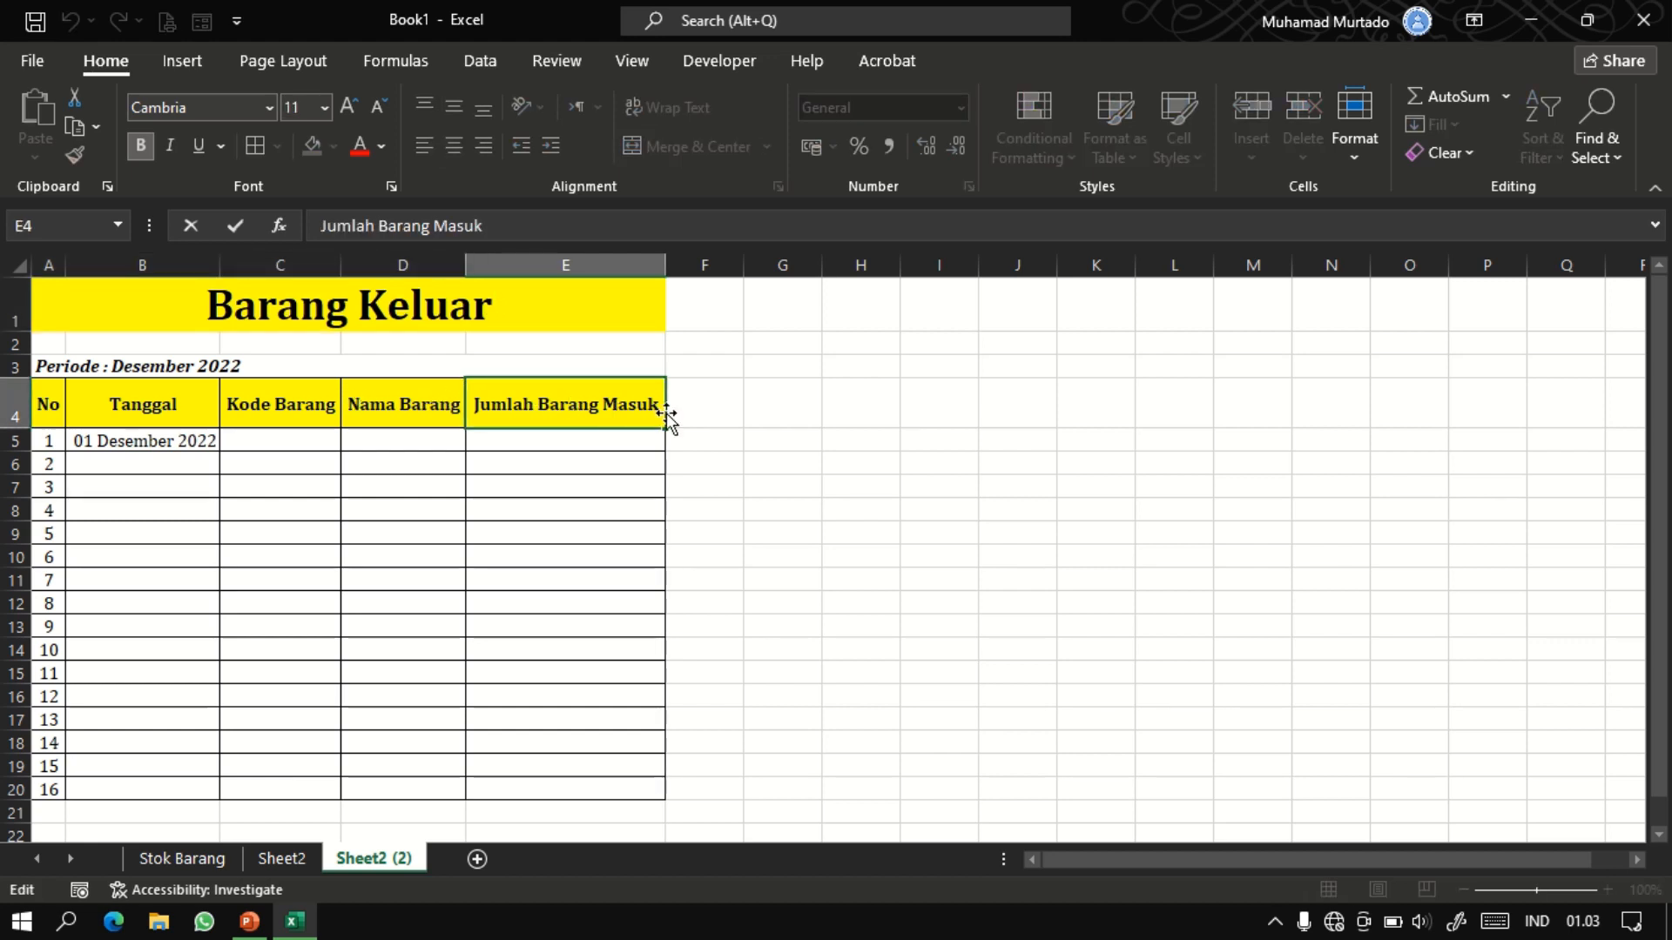
{"action": "double_click", "coordinate": [657, 420]}
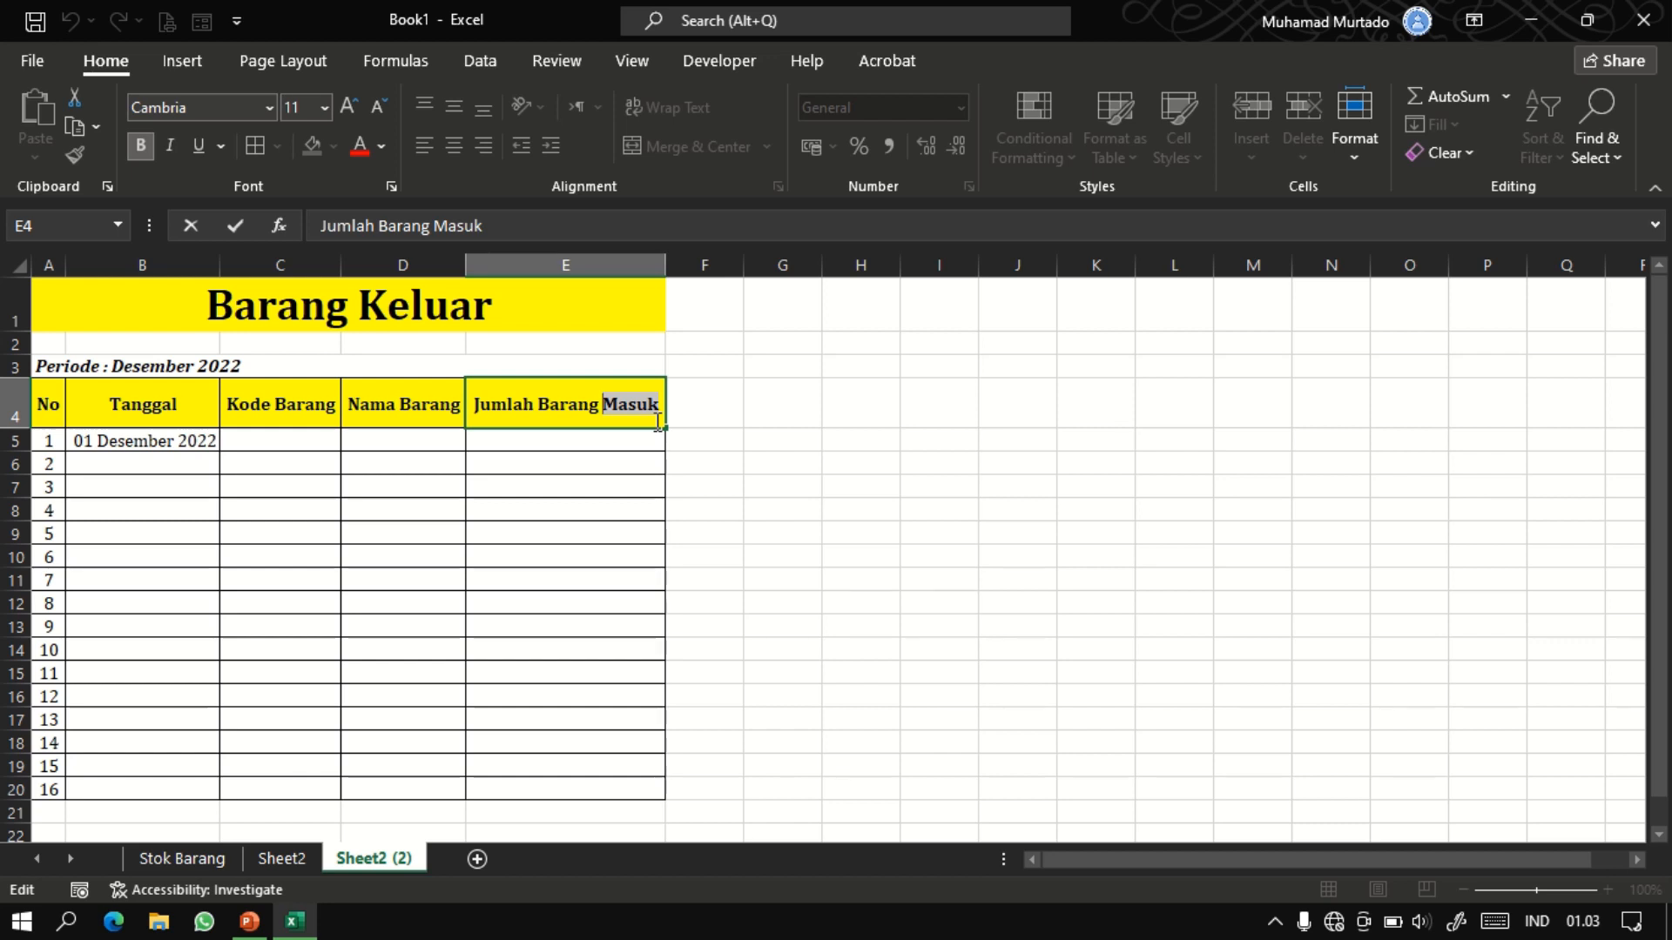
{"action": "type", "text": "Keluar"}
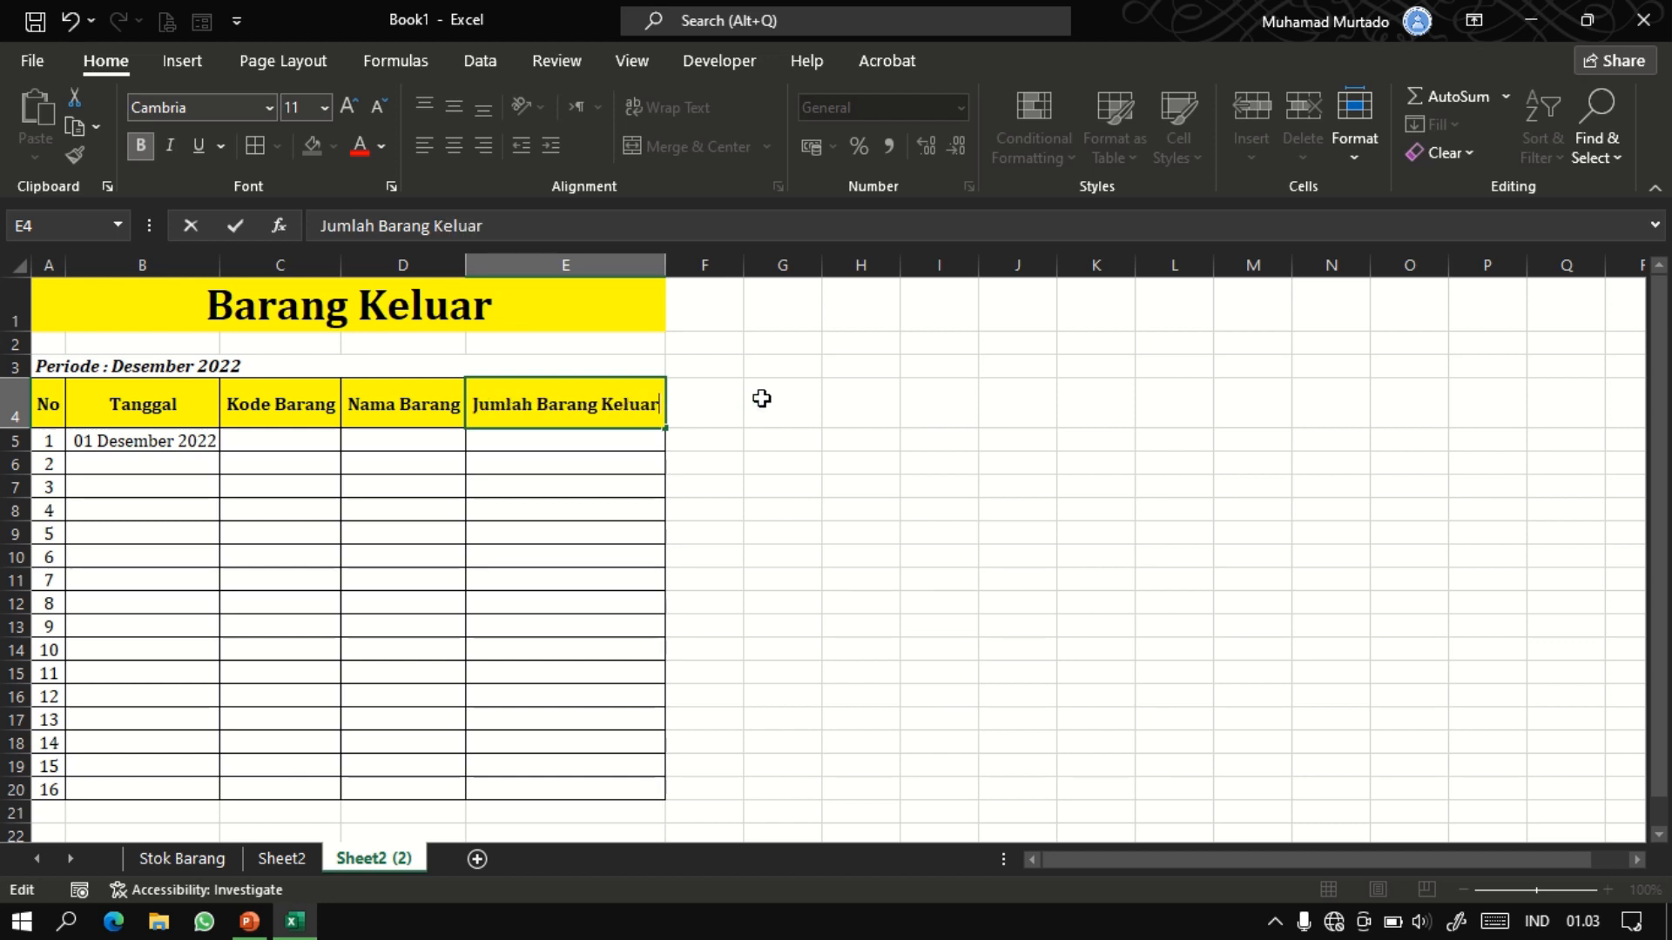
Fill the Barang Keluar title and the headings in A4:E4 with the recently used bright green.
{"action": "left_click", "coordinate": [362, 313]}
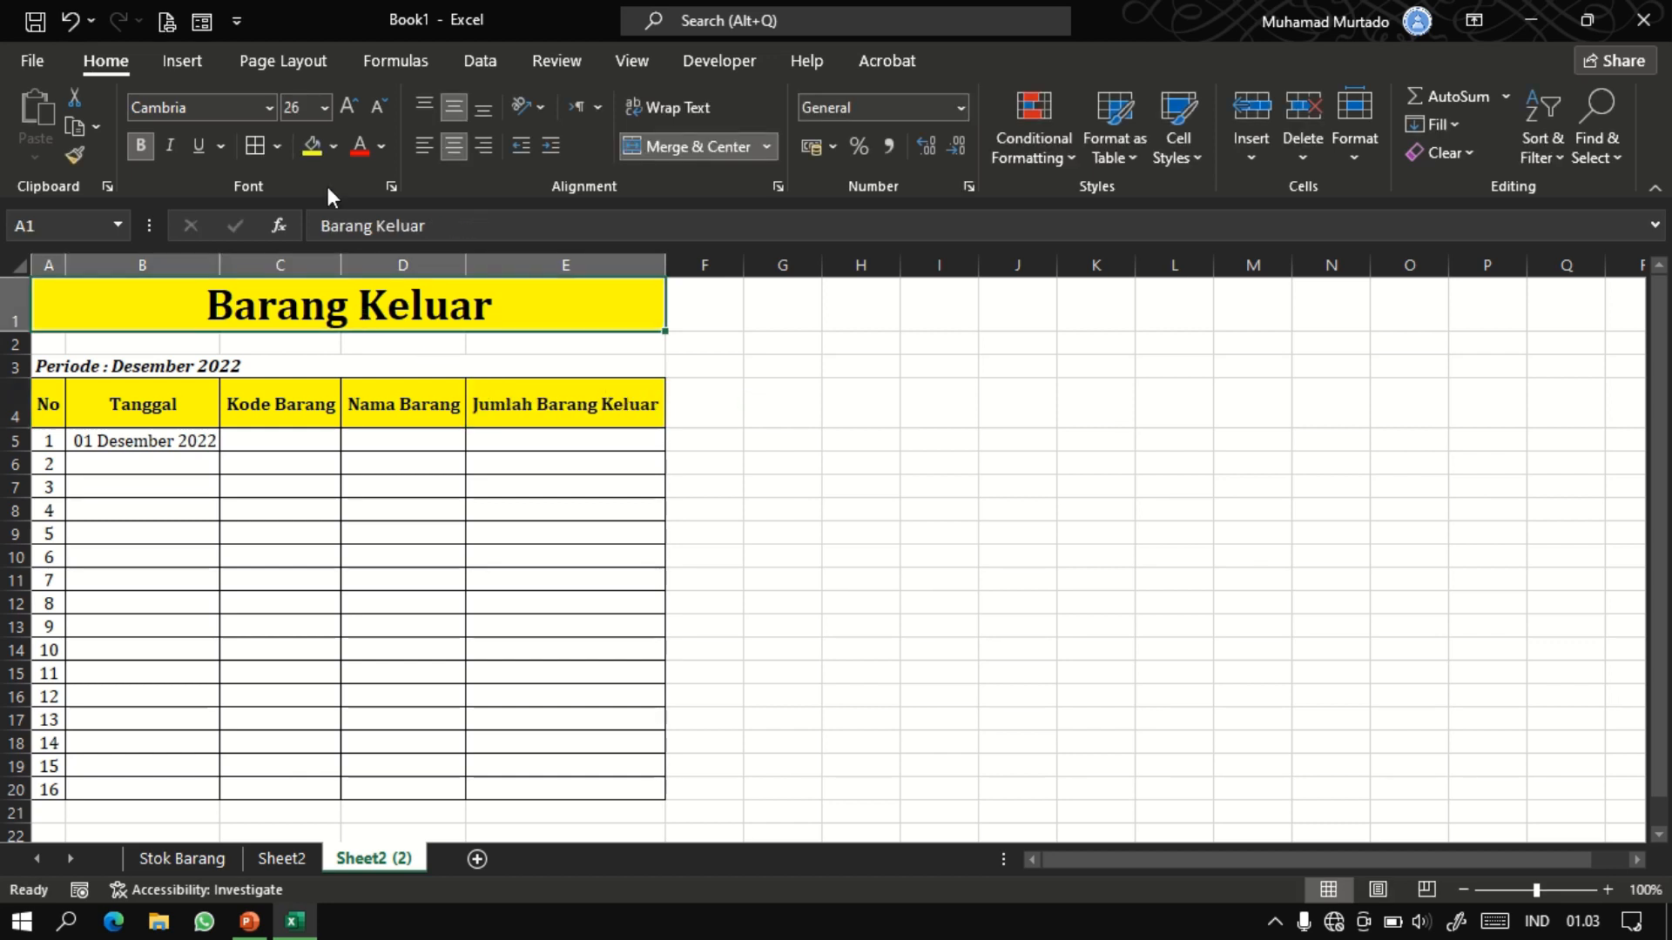
{"action": "left_click", "coordinate": [335, 146]}
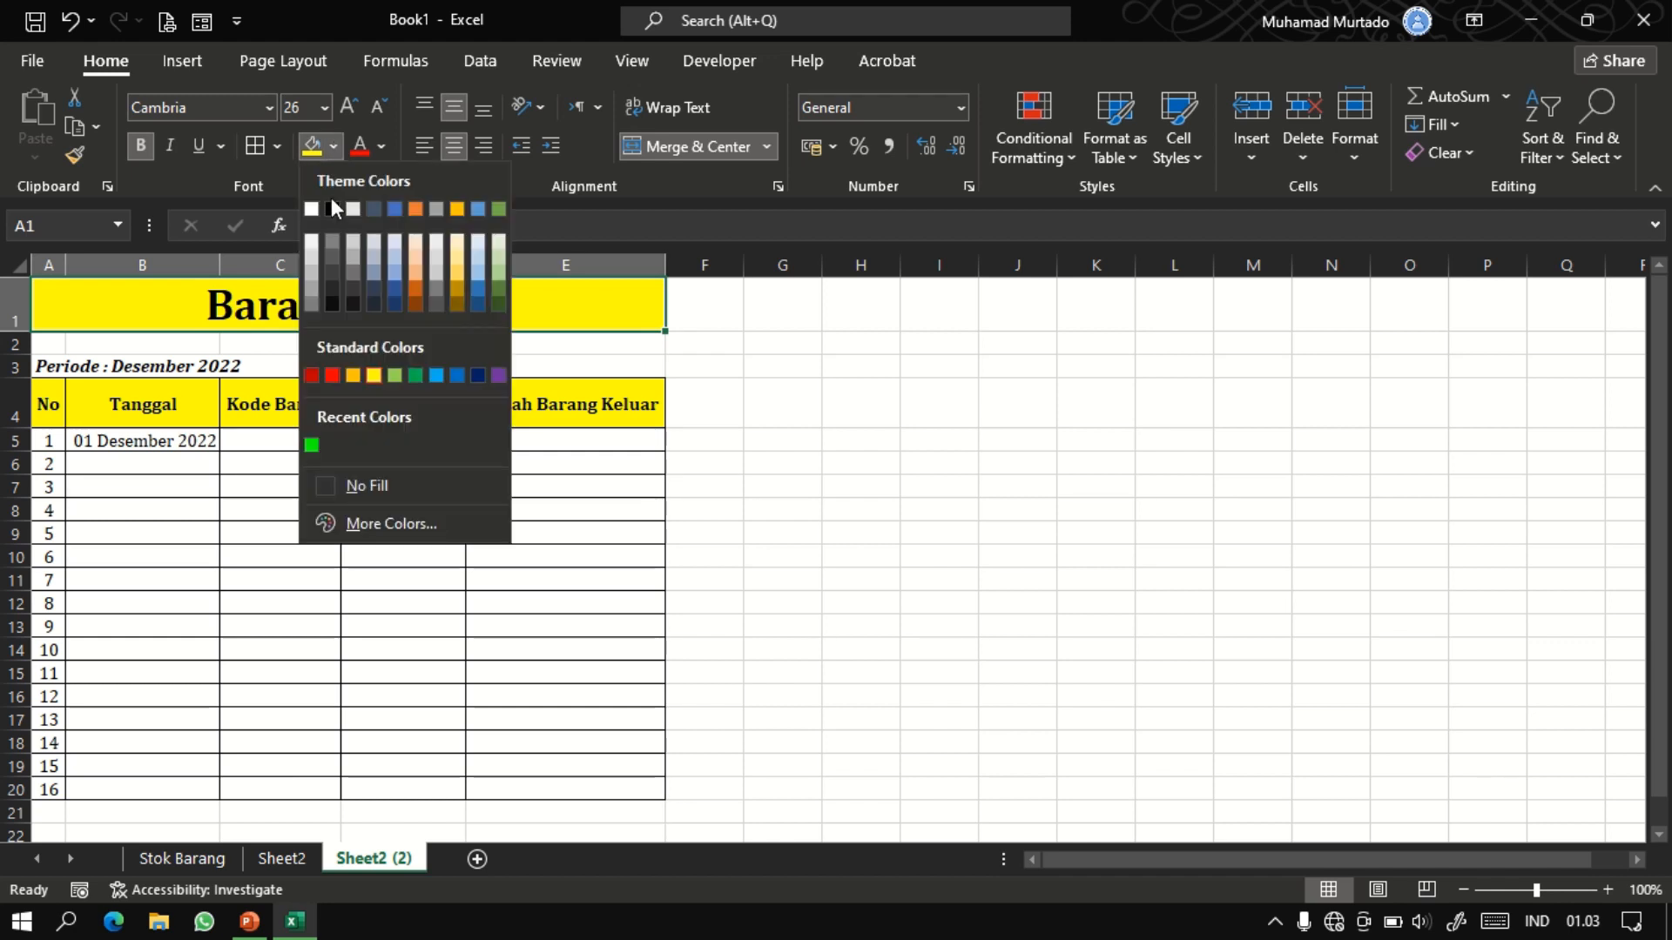
{"action": "left_click", "coordinate": [311, 445]}
{"action": "left_click_drag", "start_coordinate": [61, 404], "coordinate": [534, 405]}
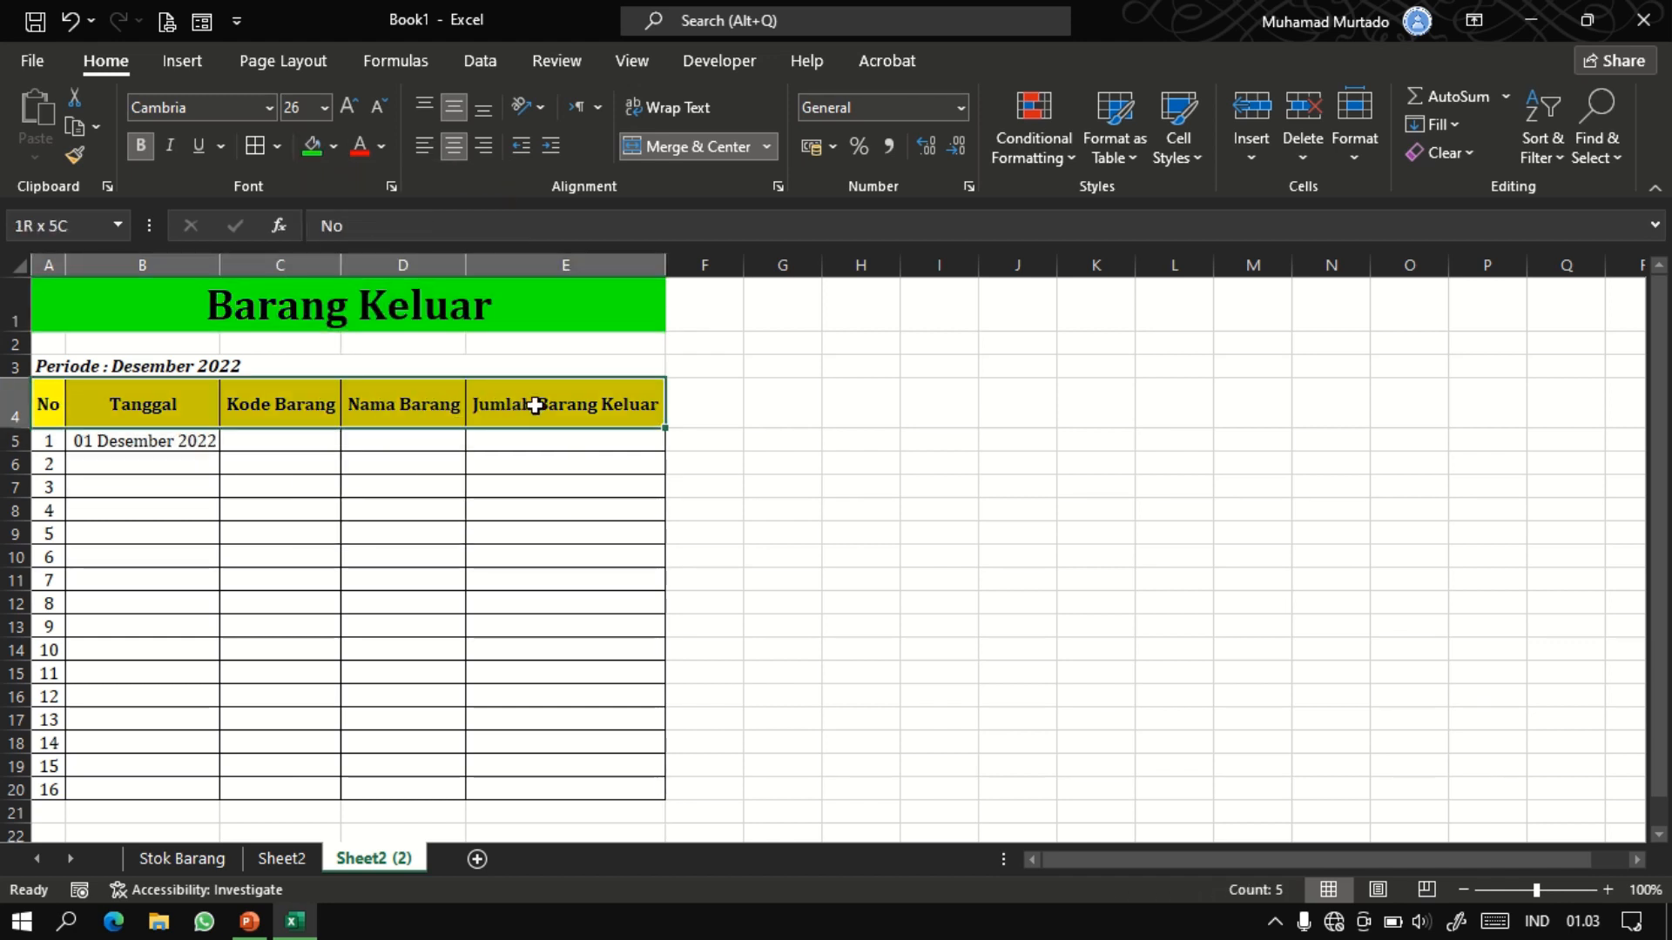
{"action": "left_click", "coordinate": [316, 141]}
{"action": "left_click", "coordinate": [378, 483]}
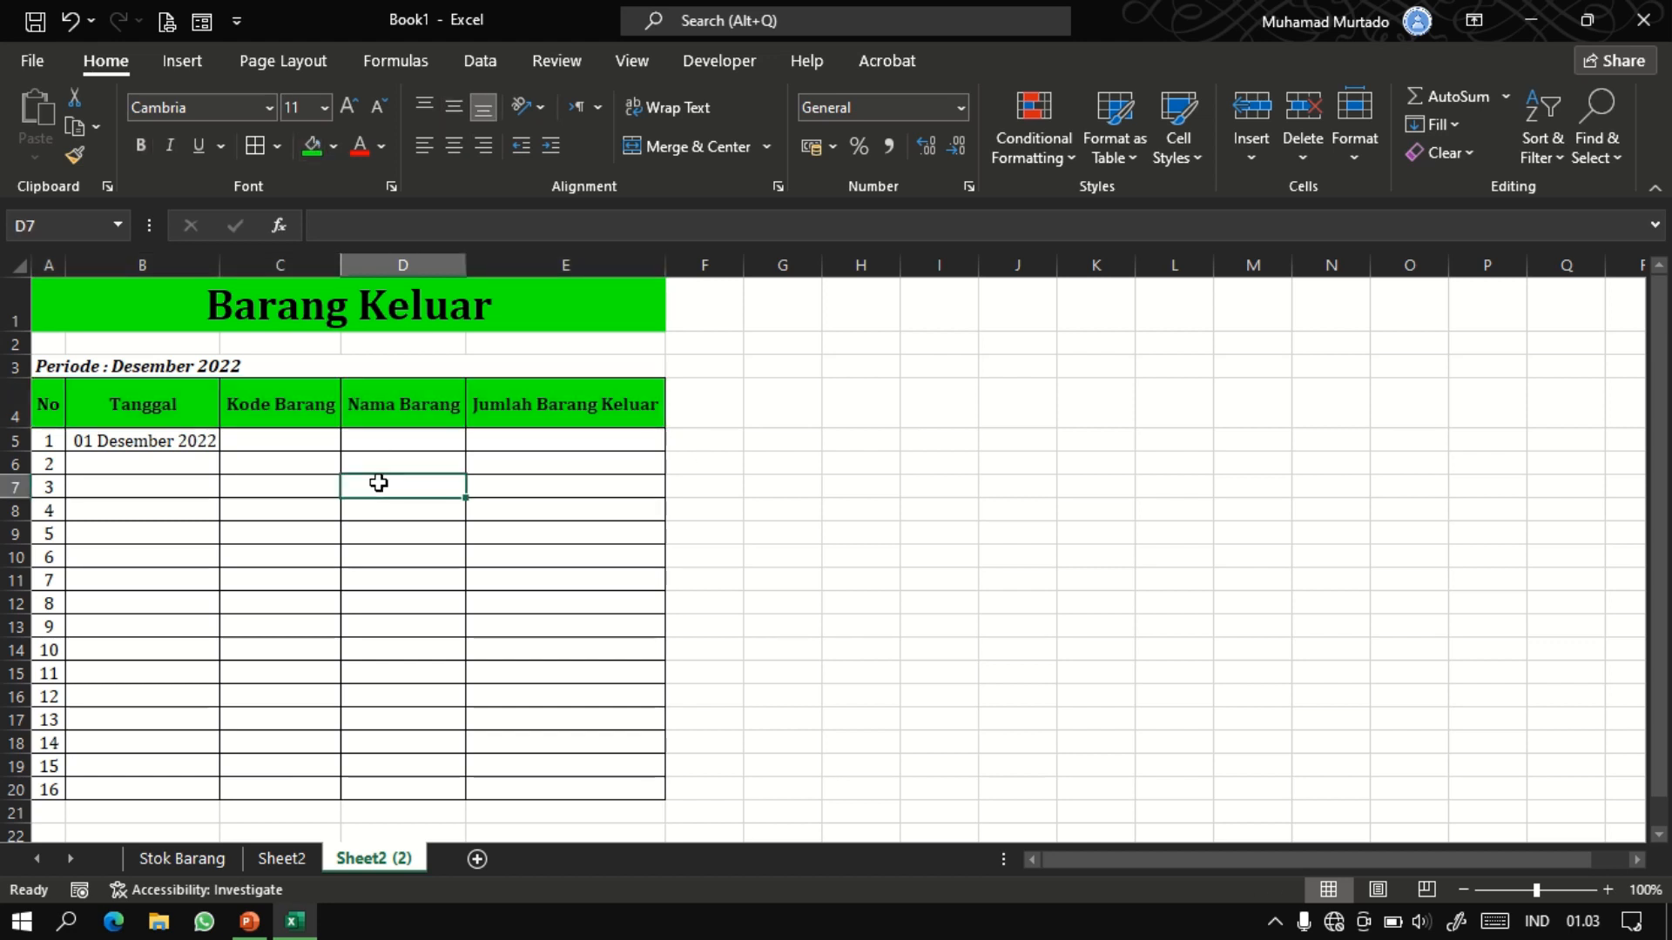
On Sheet2, fill the Jumlah Barang Masuk cells E5:E20 with the same bright green.
{"action": "left_click", "coordinate": [284, 859]}
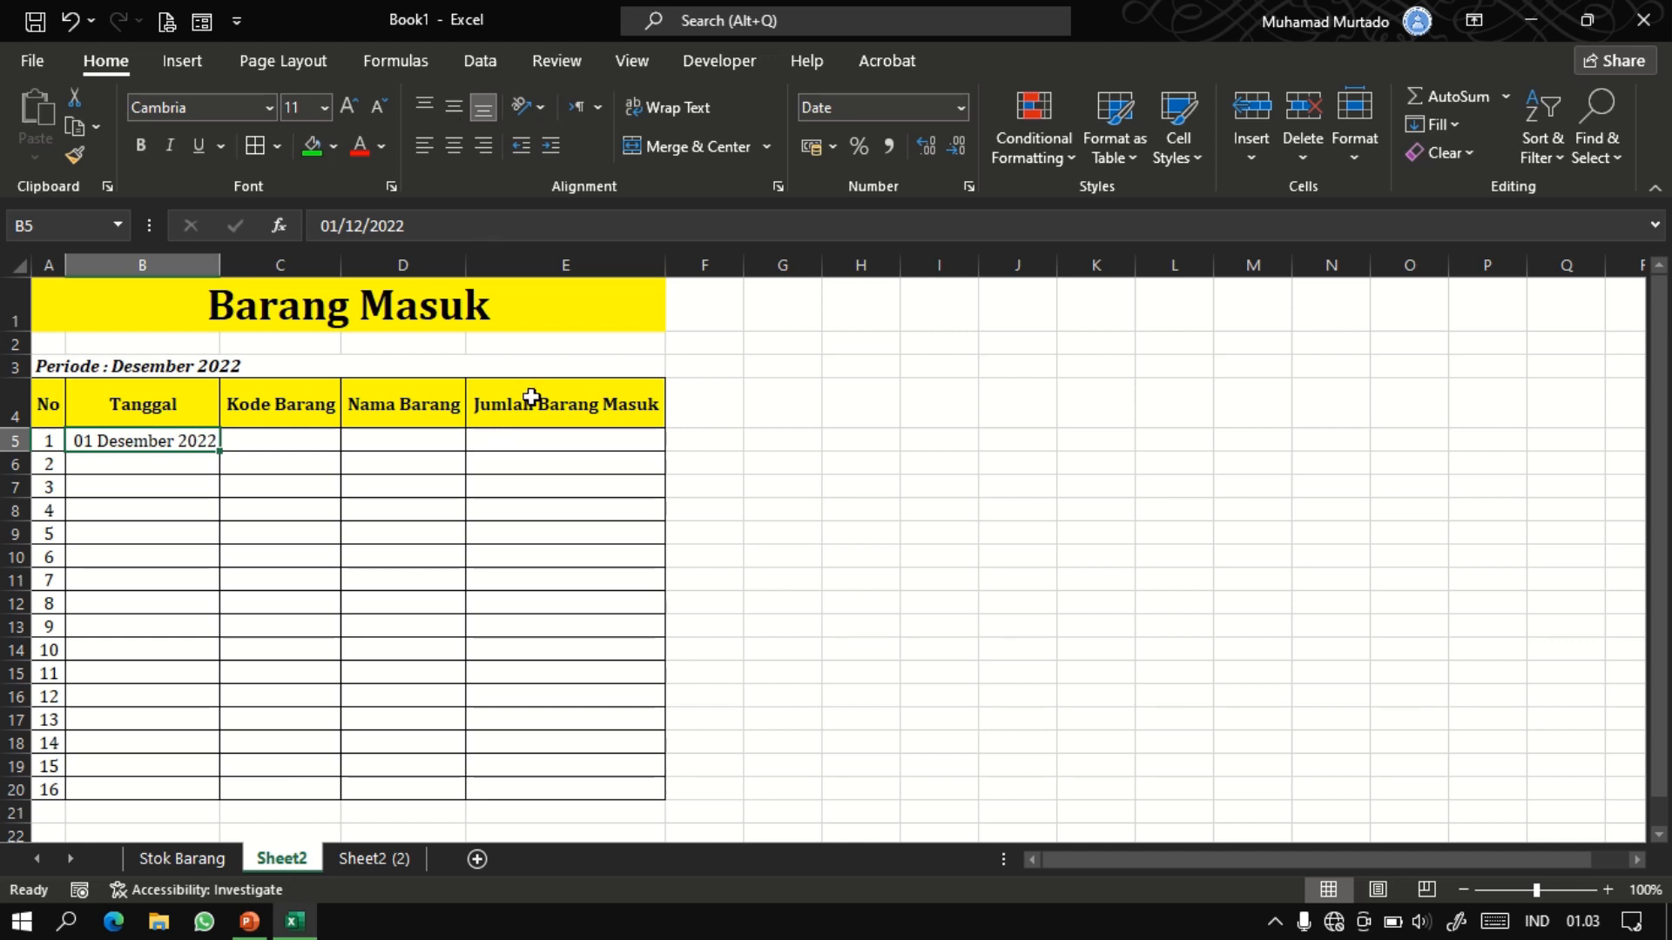
{"action": "left_click_drag", "start_coordinate": [529, 439], "coordinate": [539, 788]}
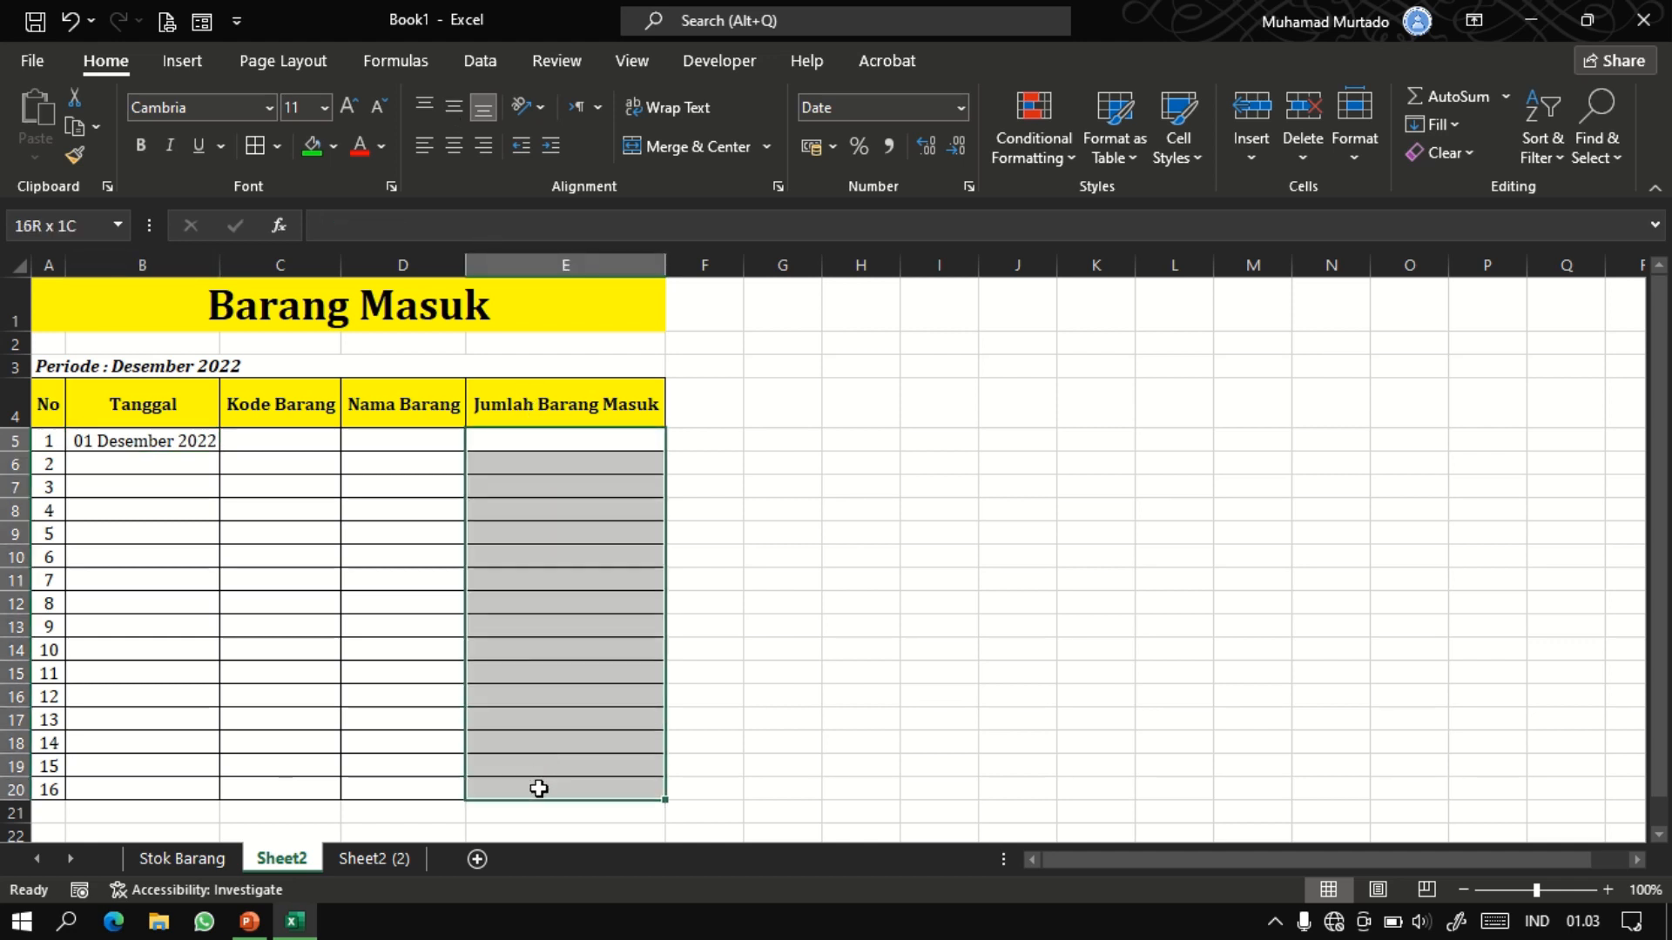
{"action": "left_click", "coordinate": [311, 143]}
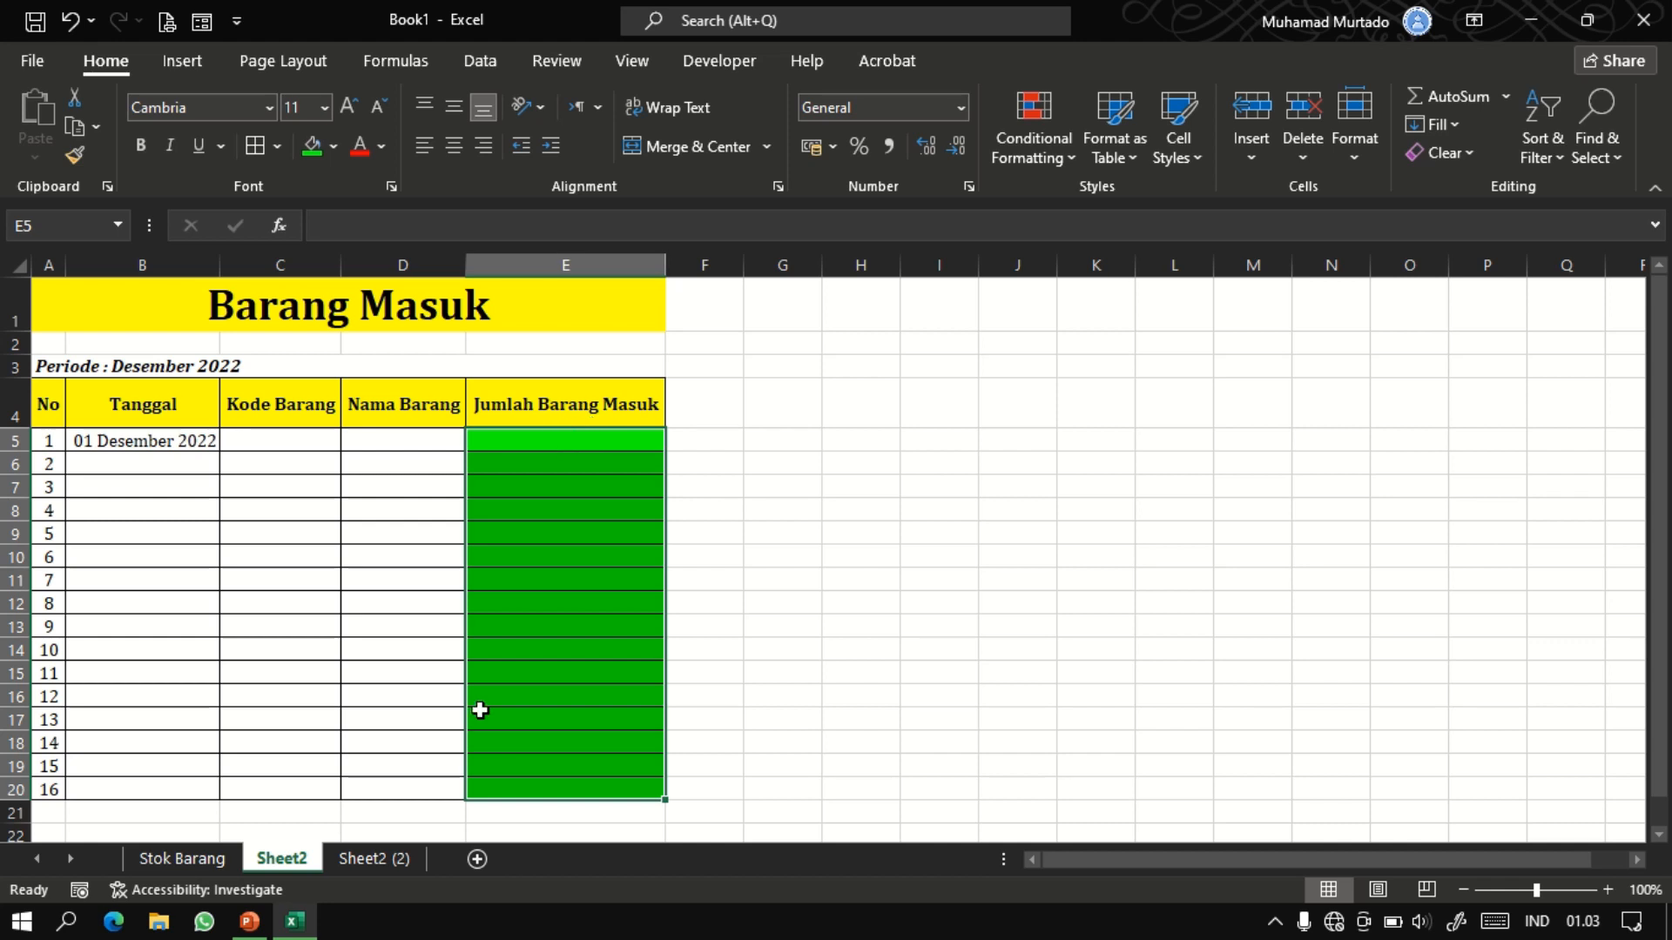
On Sheet2 (2), fill the Jumlah Barang Keluar cells E5:E20 with yellow.
{"action": "left_click", "coordinate": [368, 857]}
{"action": "left_click_drag", "start_coordinate": [526, 443], "coordinate": [530, 788]}
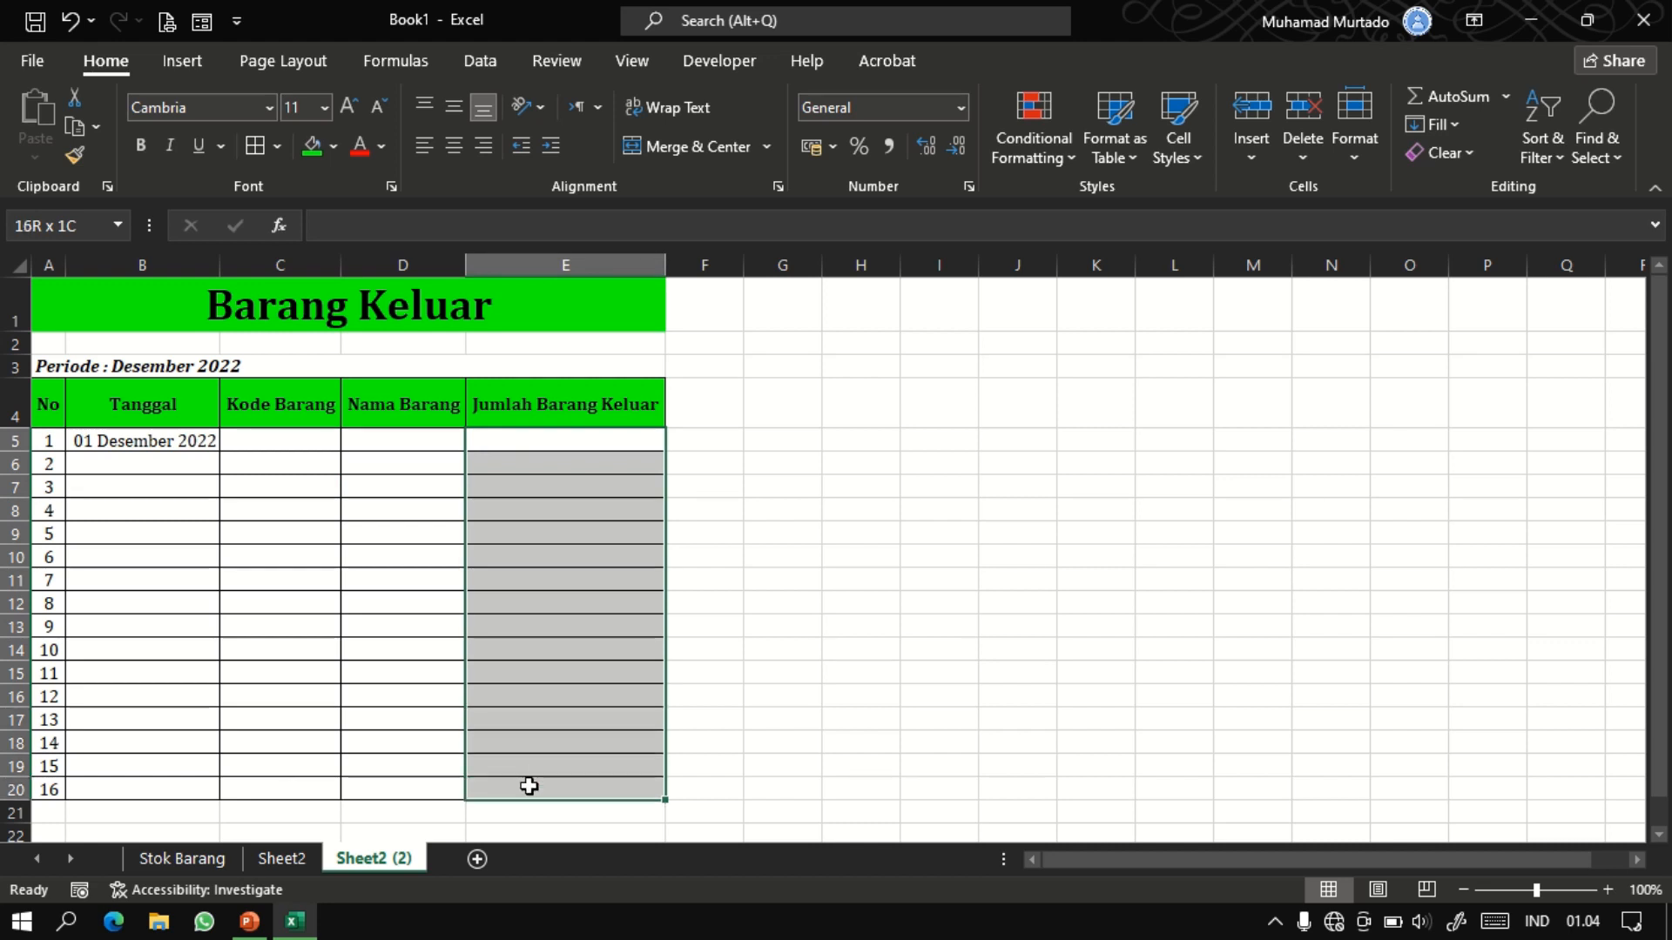
{"action": "left_click", "coordinate": [334, 146]}
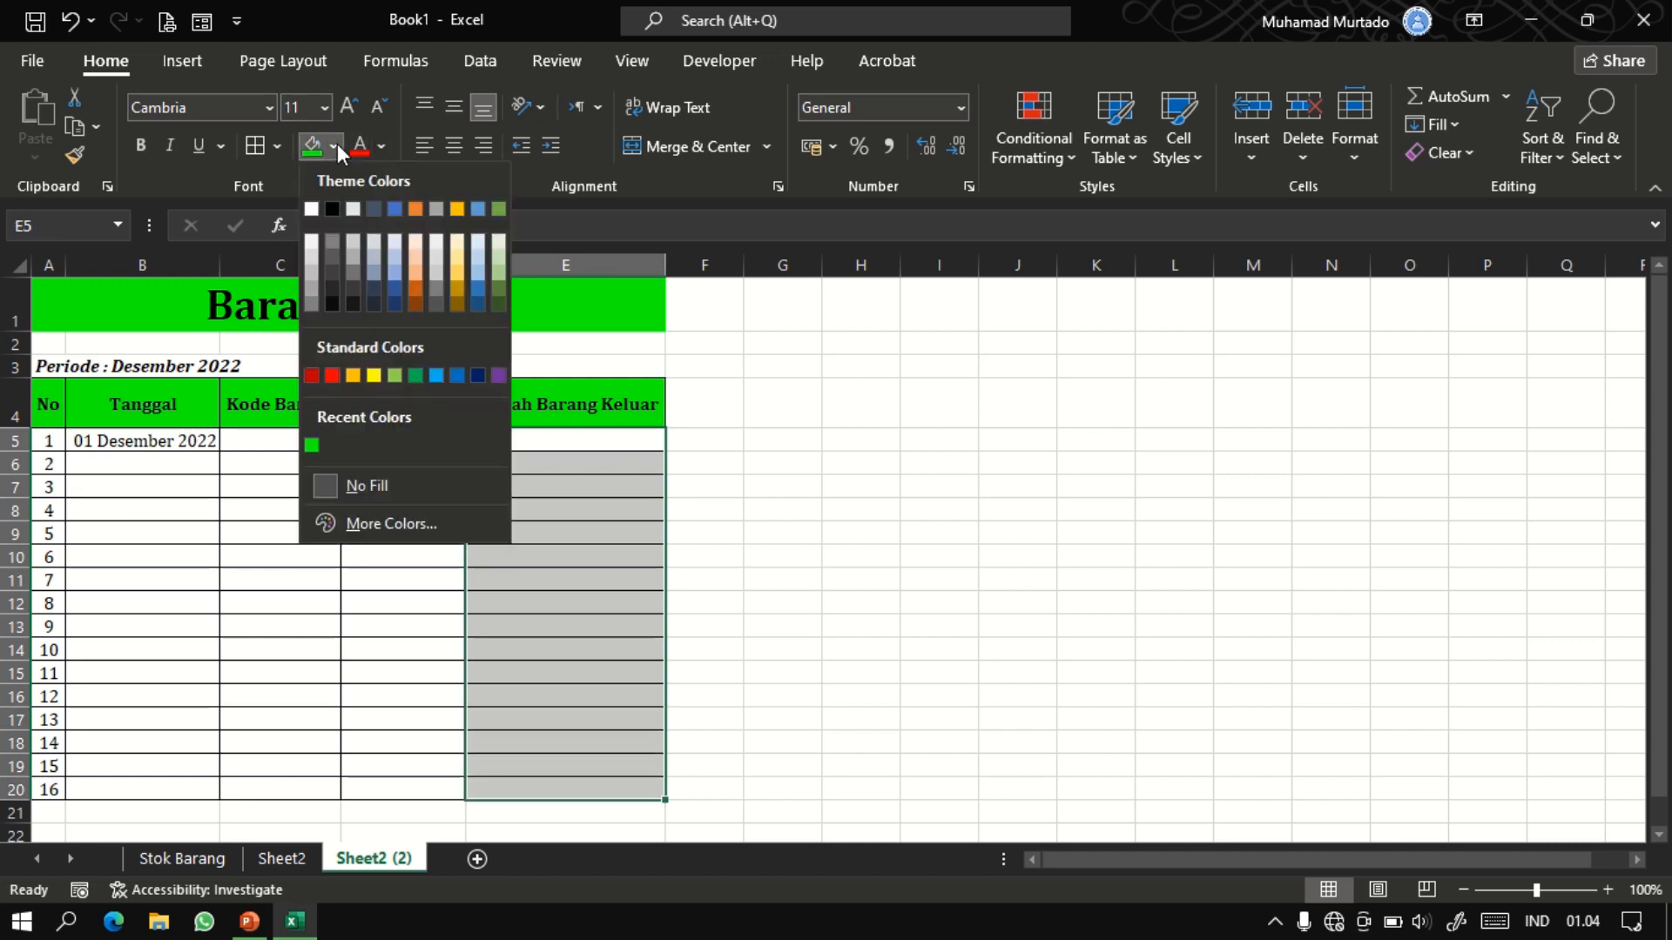
{"action": "left_click", "coordinate": [372, 375]}
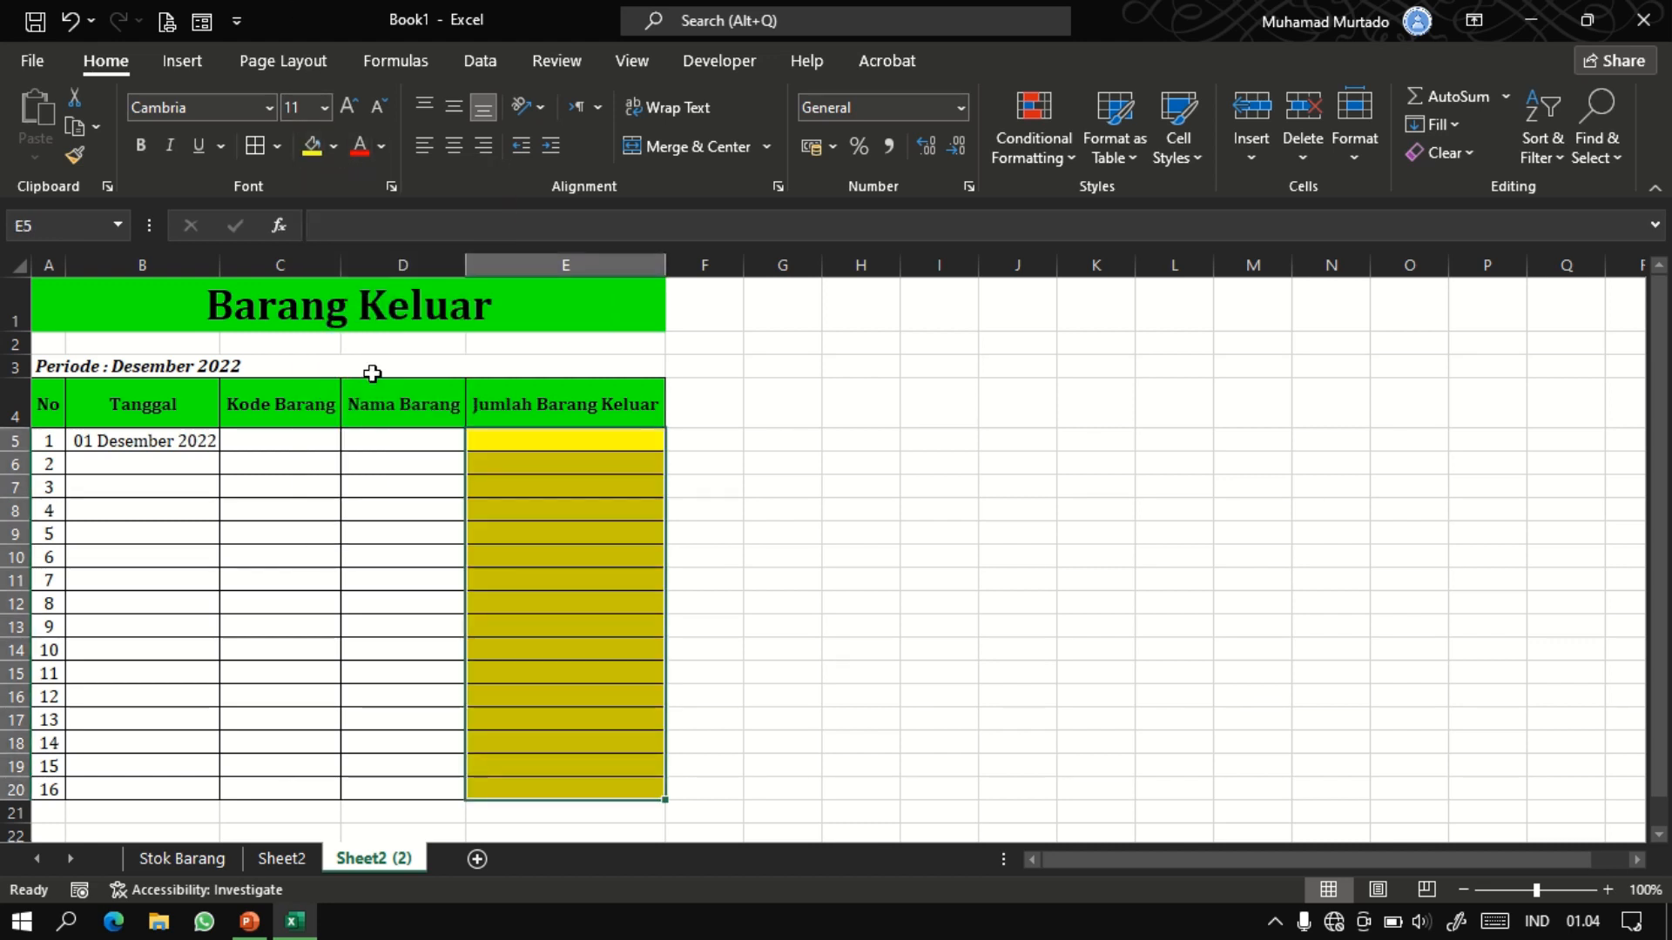
Rename Sheet2, which holds the incoming goods table, as Barang Masuk.
{"action": "left_click", "coordinate": [292, 860]}
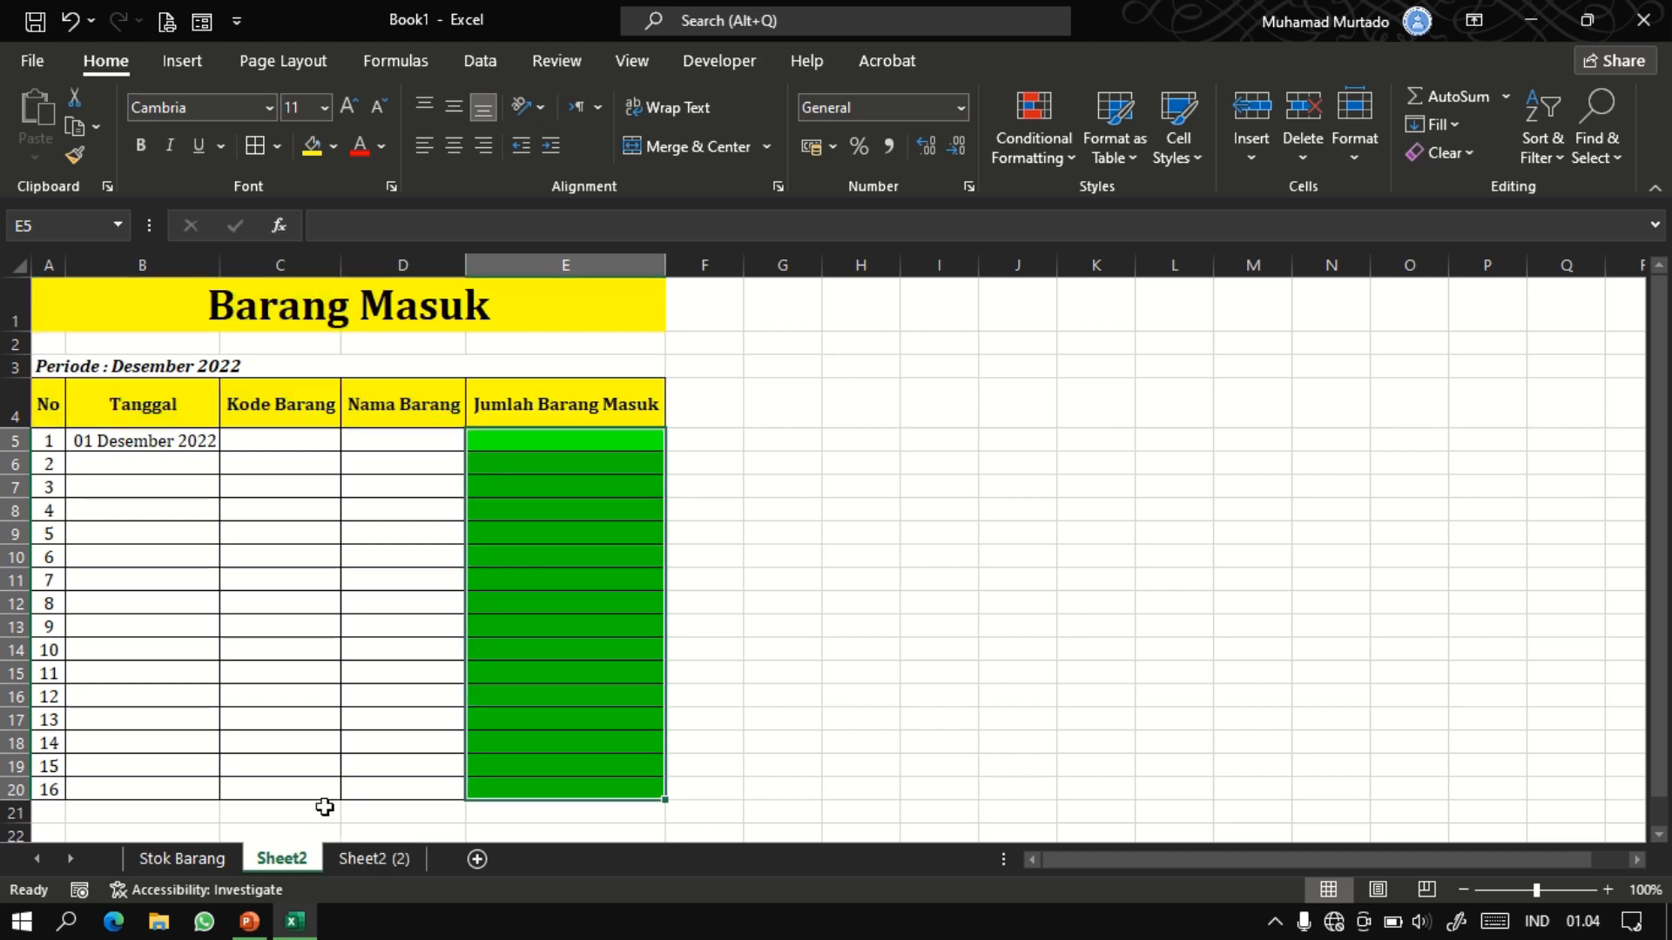
{"action": "right_click", "coordinate": [284, 855]}
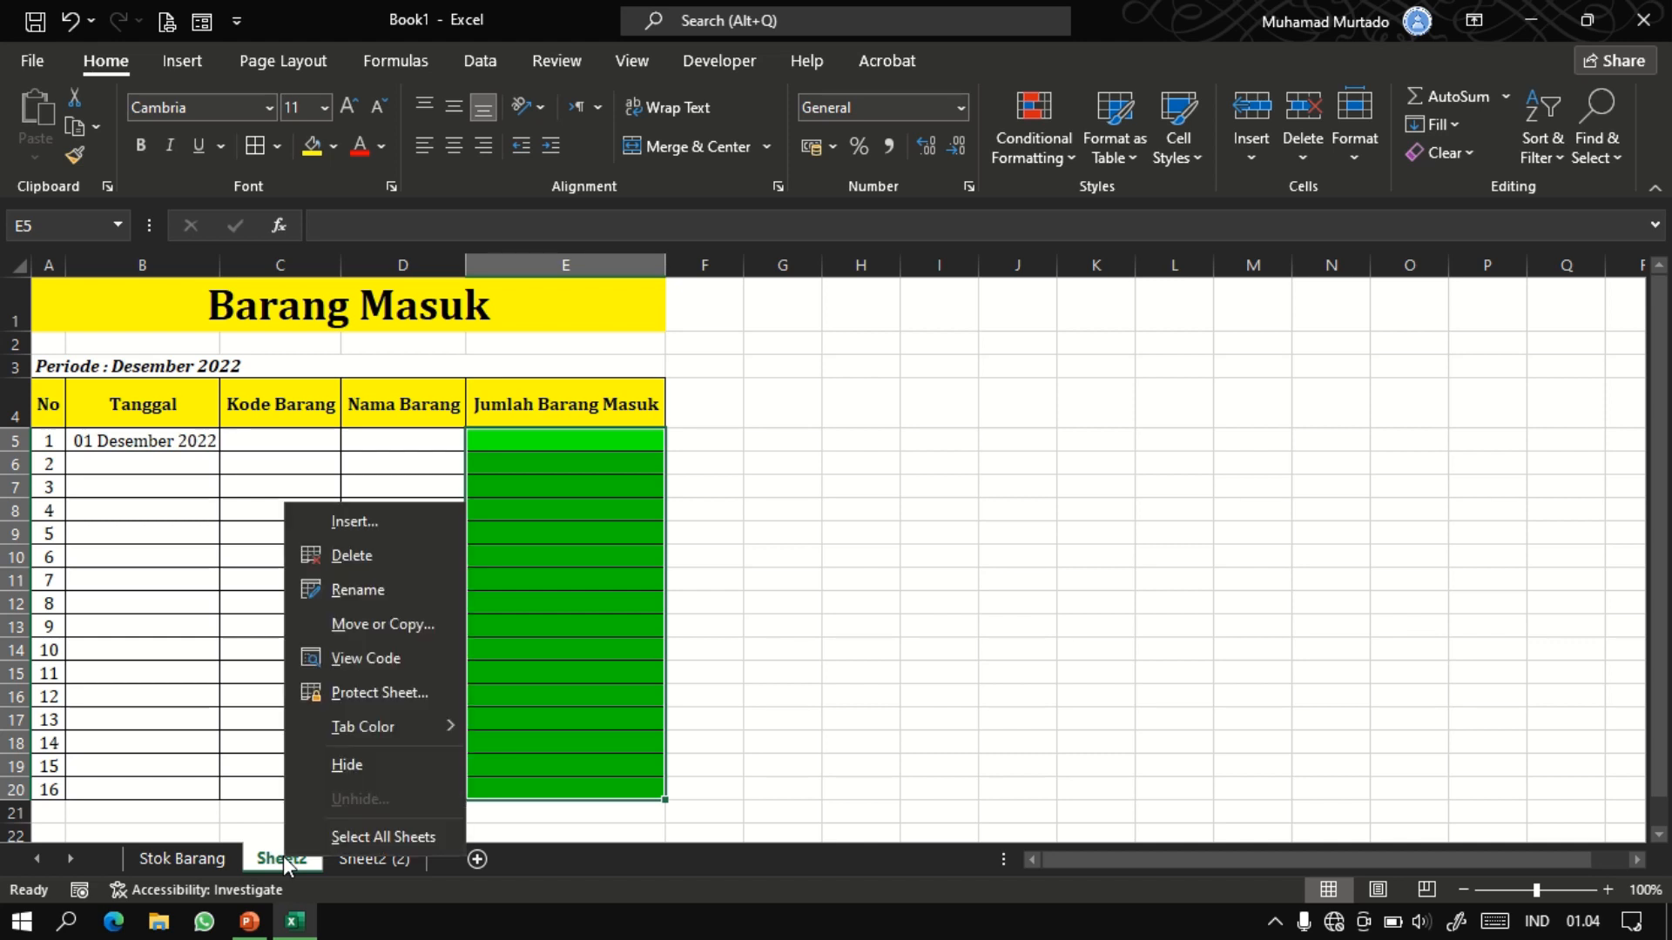
{"action": "left_click", "coordinate": [374, 590]}
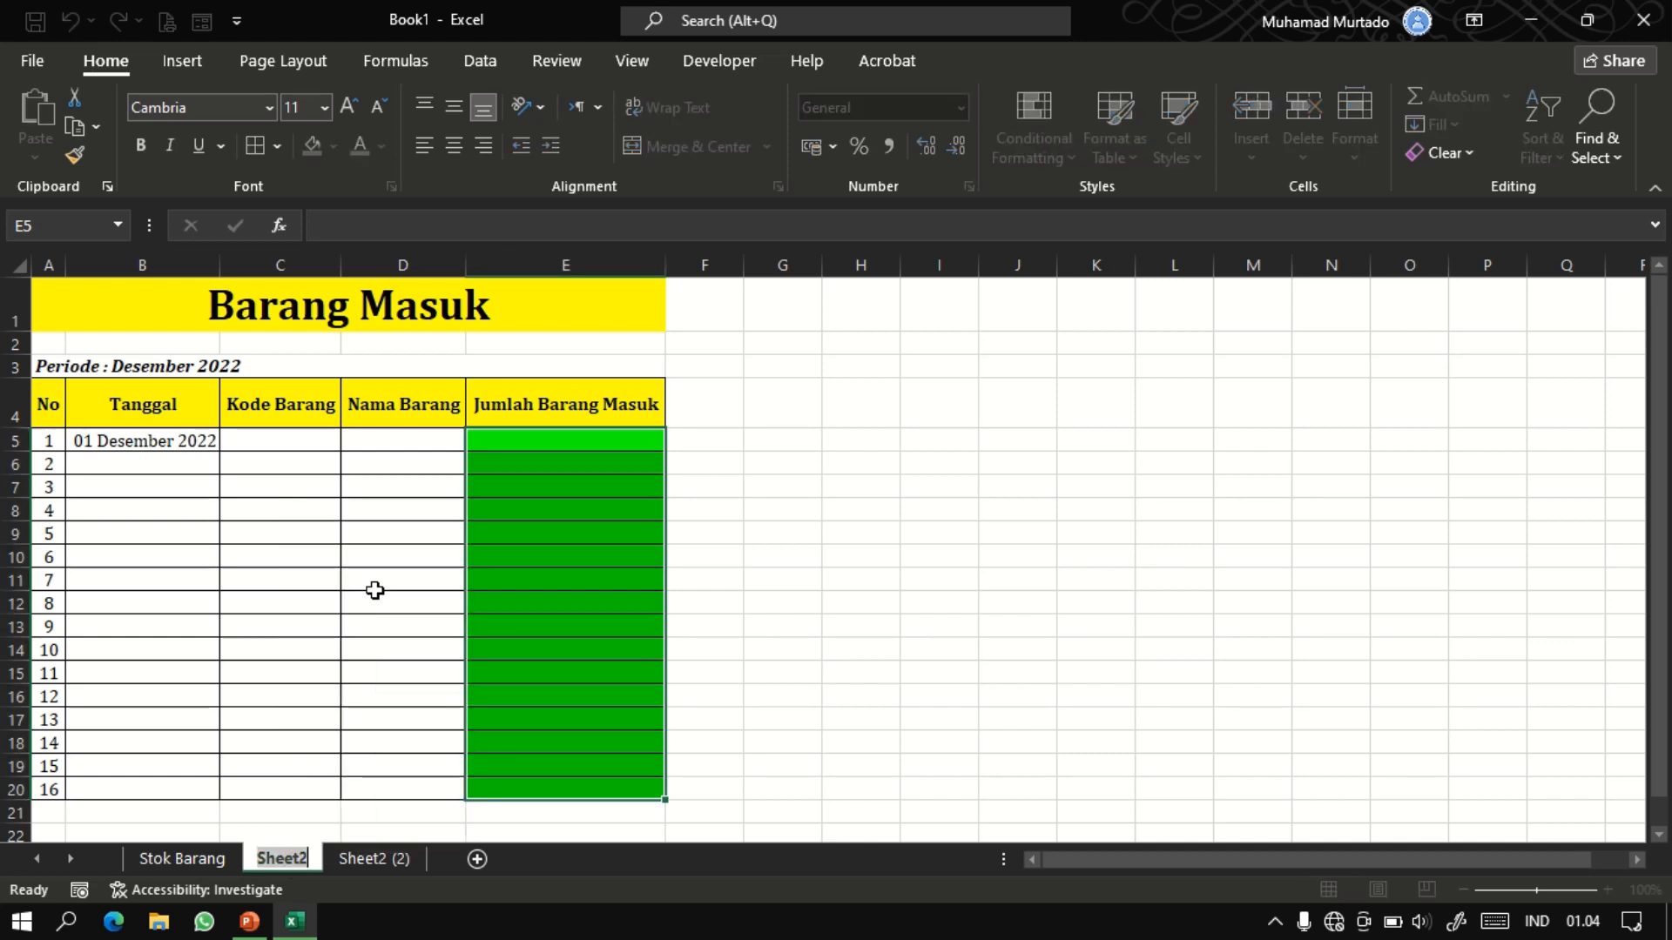
{"action": "type", "text": "B"}
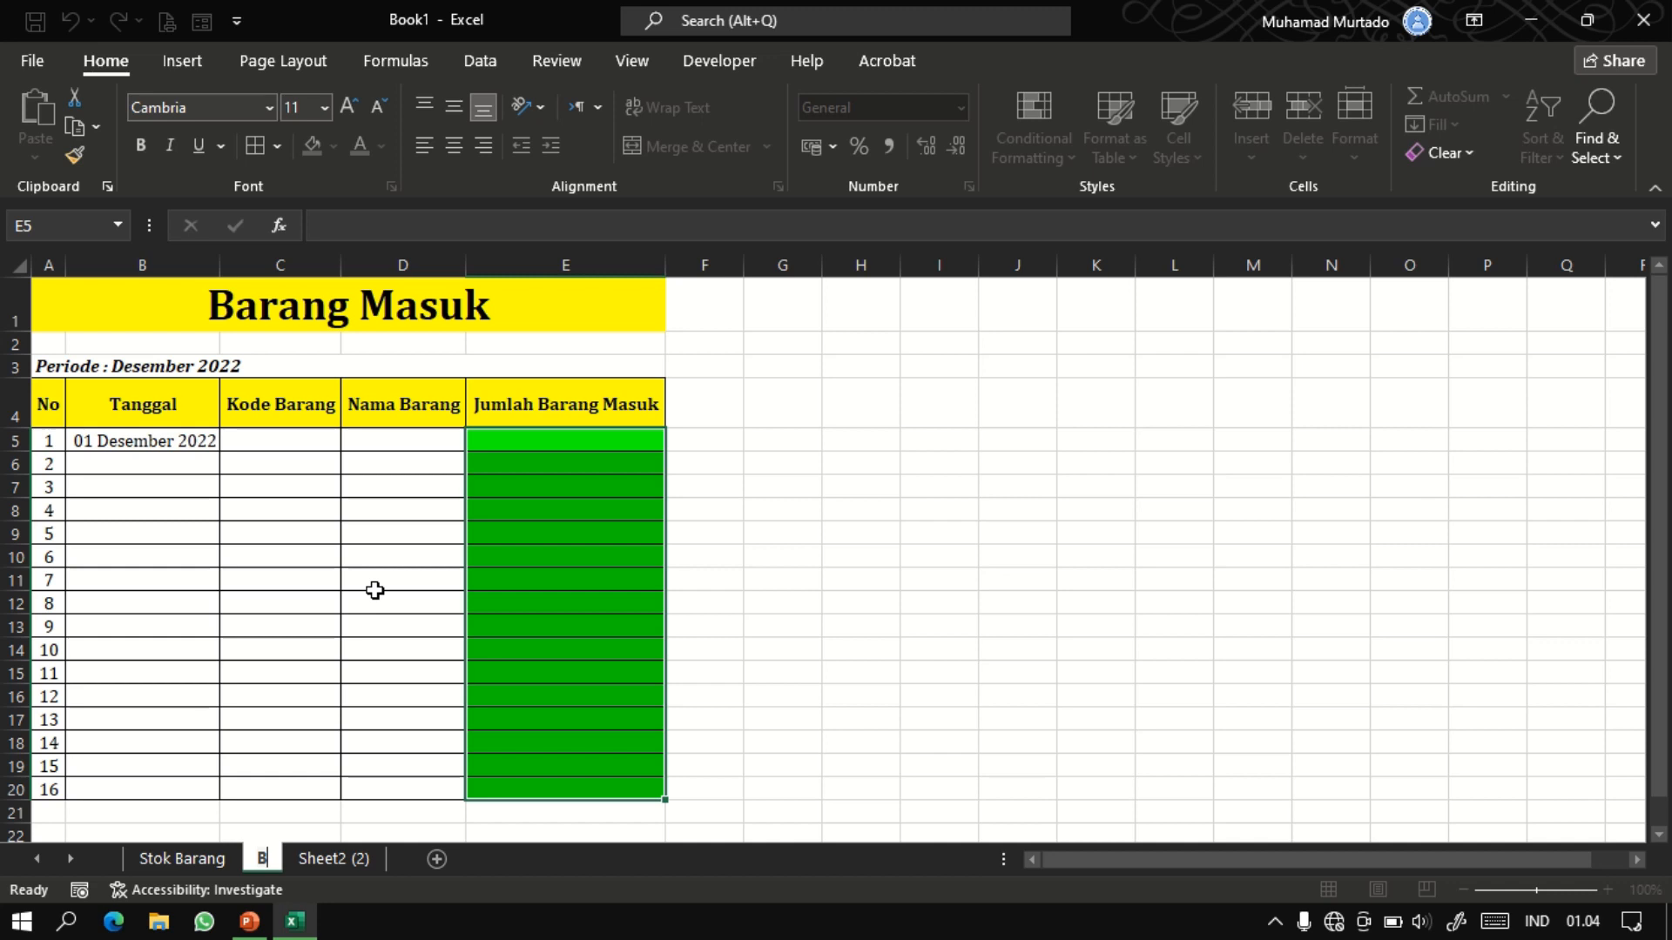
{"action": "type", "text": "arang Masuk"}
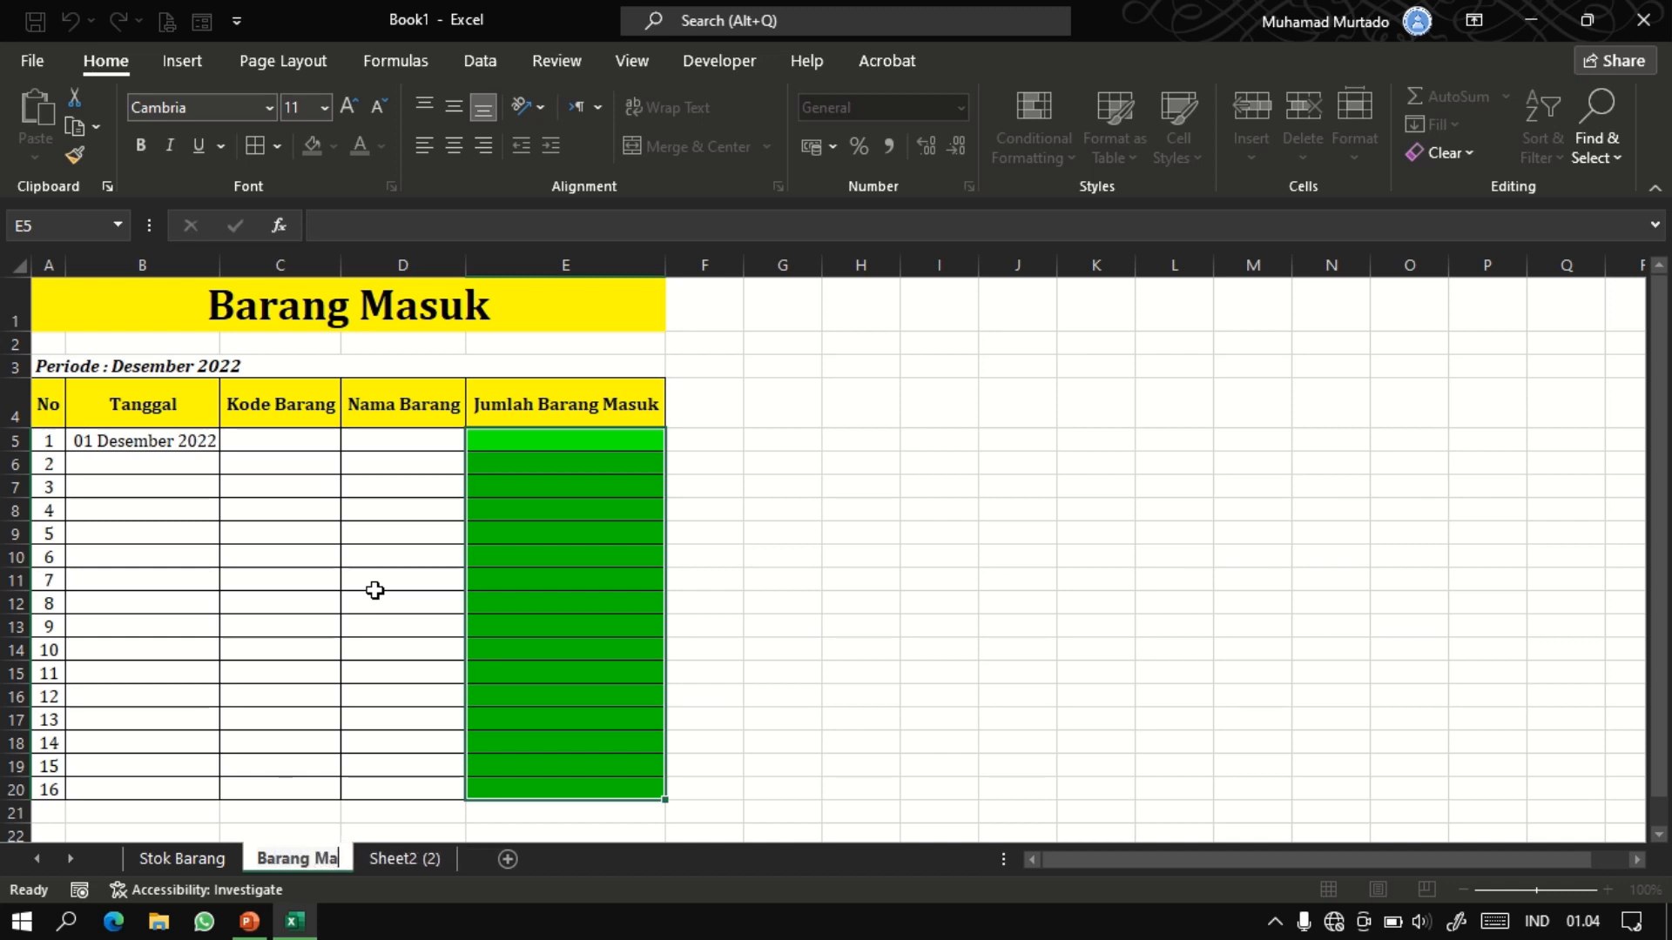
{"action": "key", "text": "Return"}
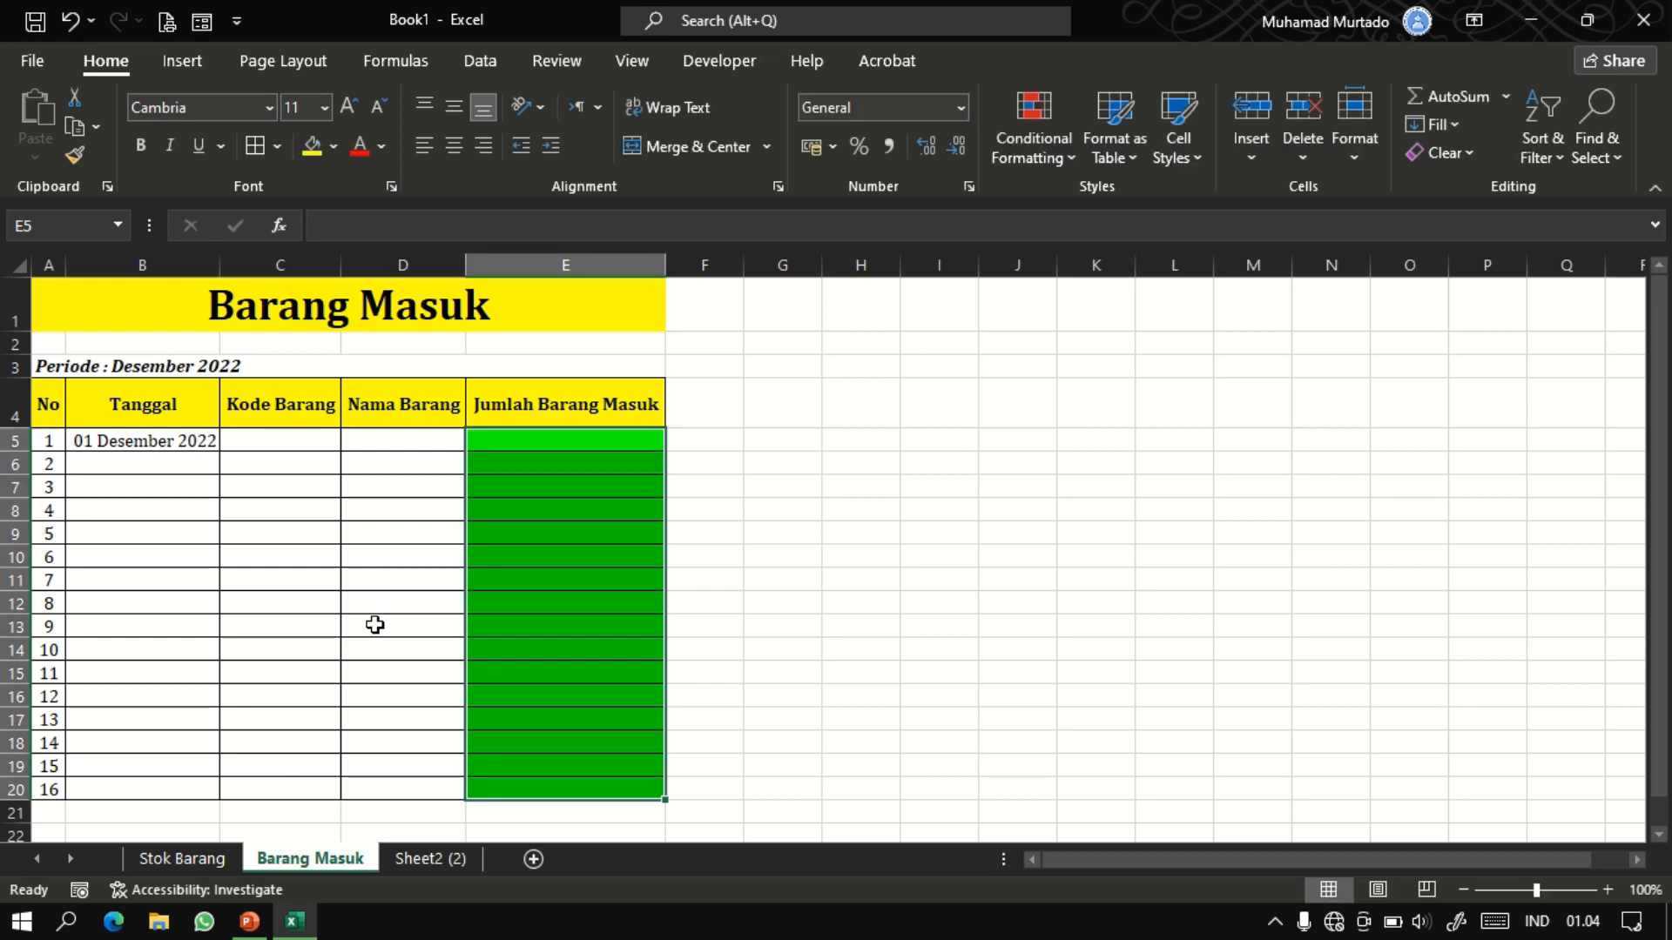
Rename the sheet Sheet2 (2) as Barang Keluar.
{"action": "left_click", "coordinate": [418, 860]}
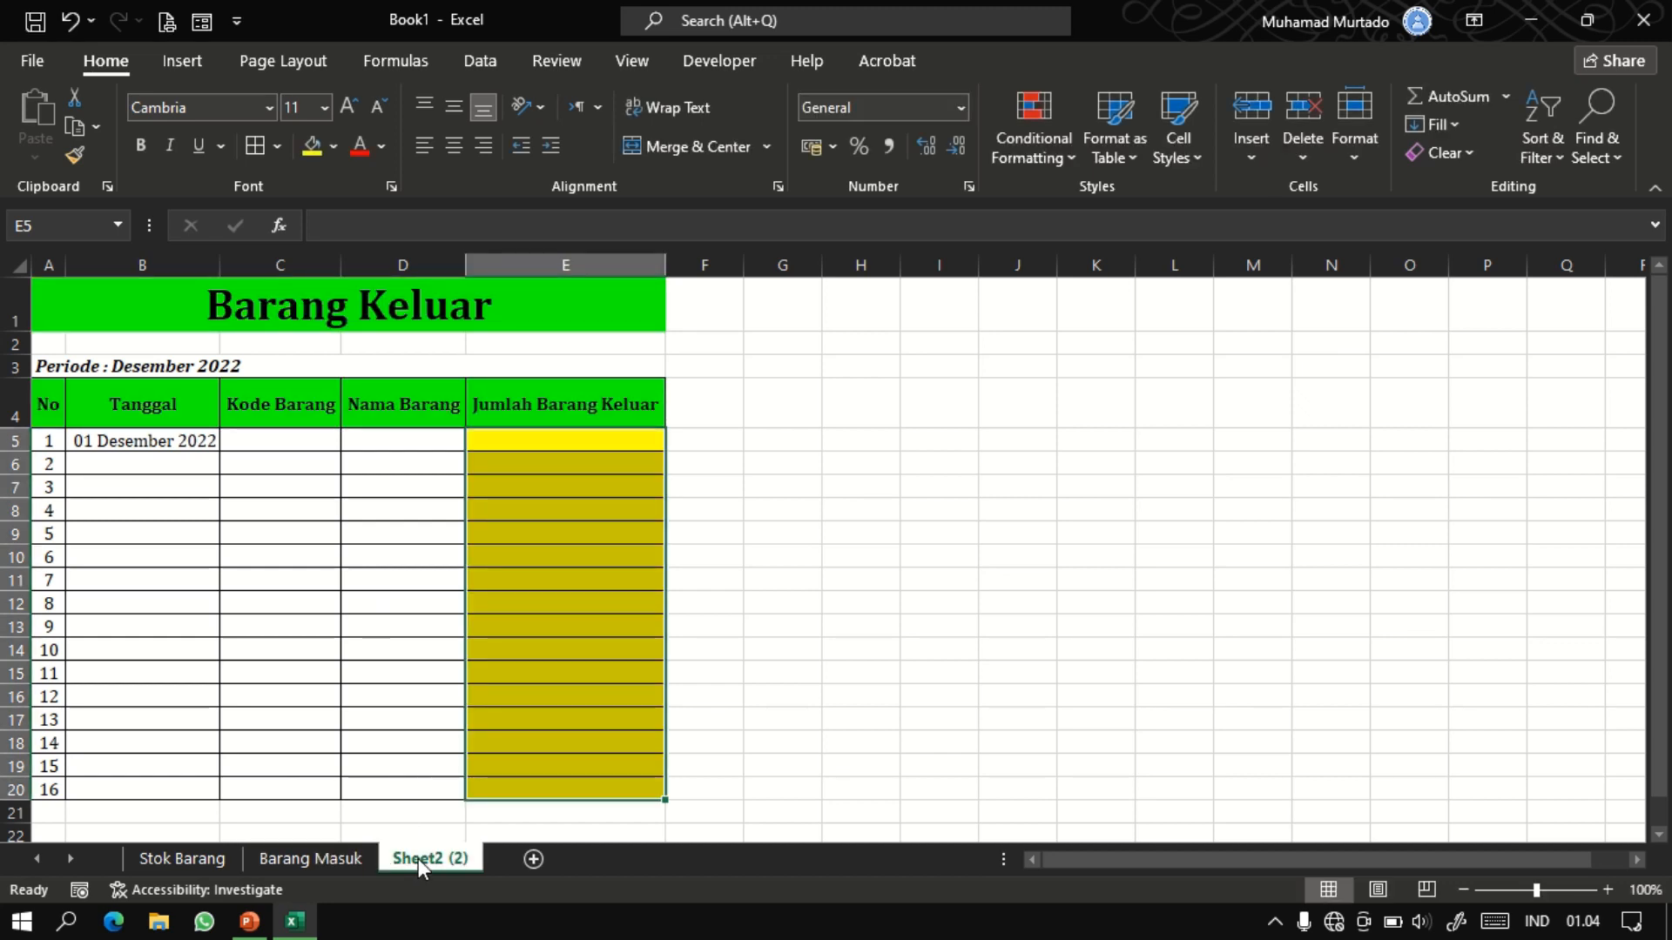
{"action": "right_click", "coordinate": [418, 858]}
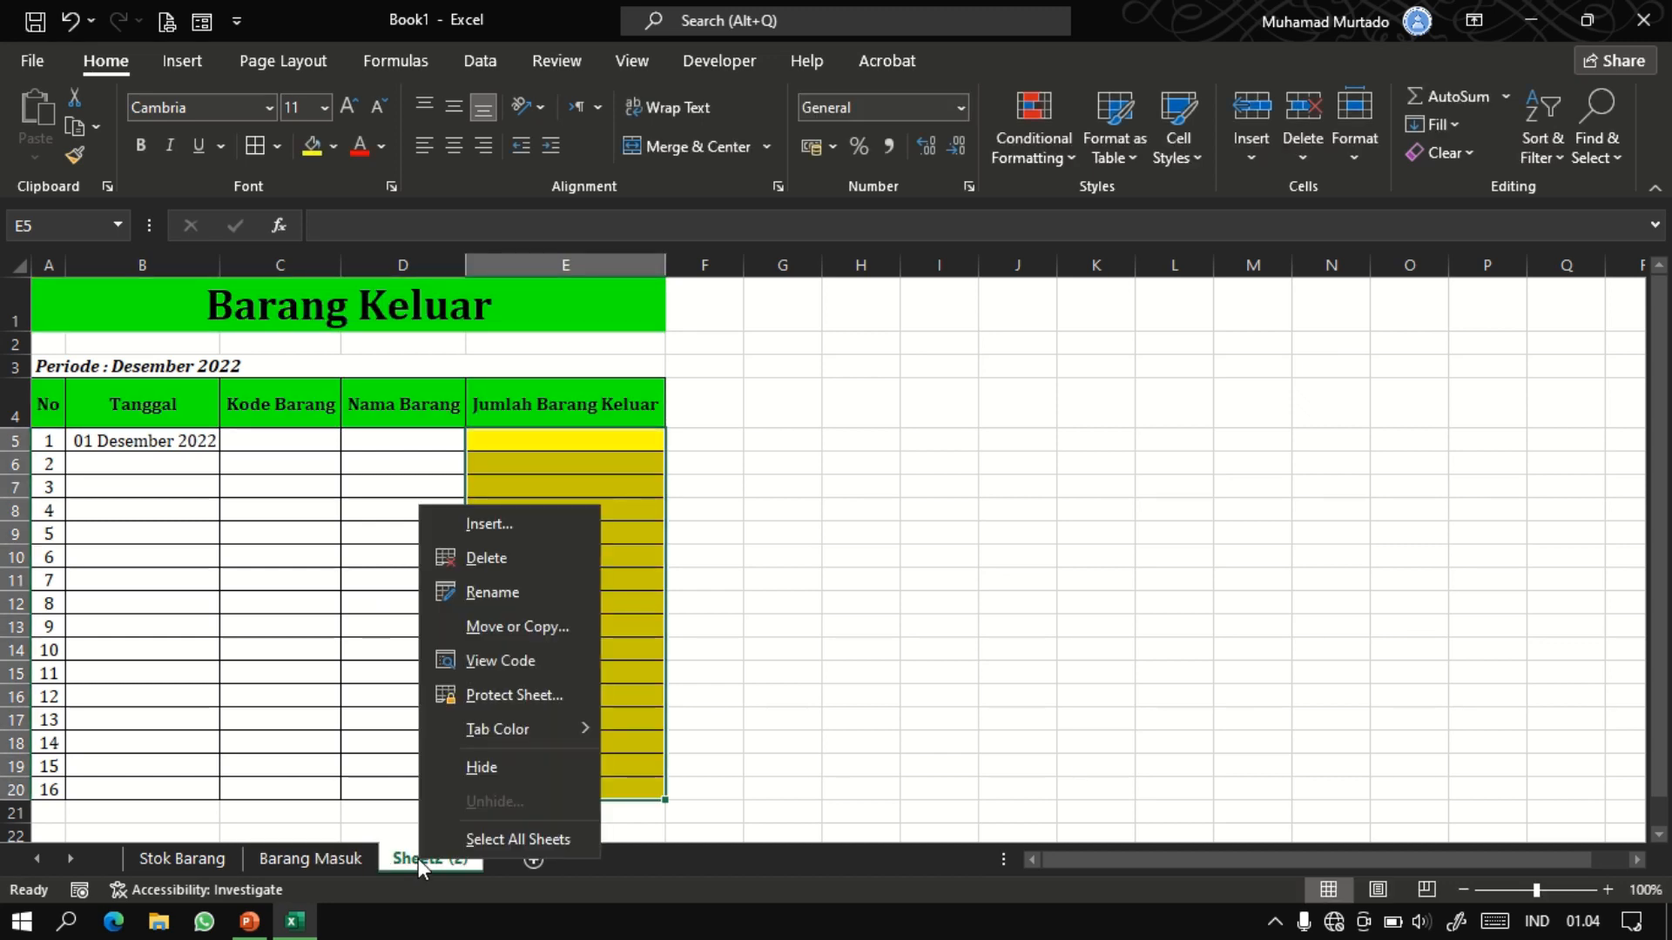
{"action": "left_click", "coordinate": [488, 607]}
{"action": "type", "text": "Bara"}
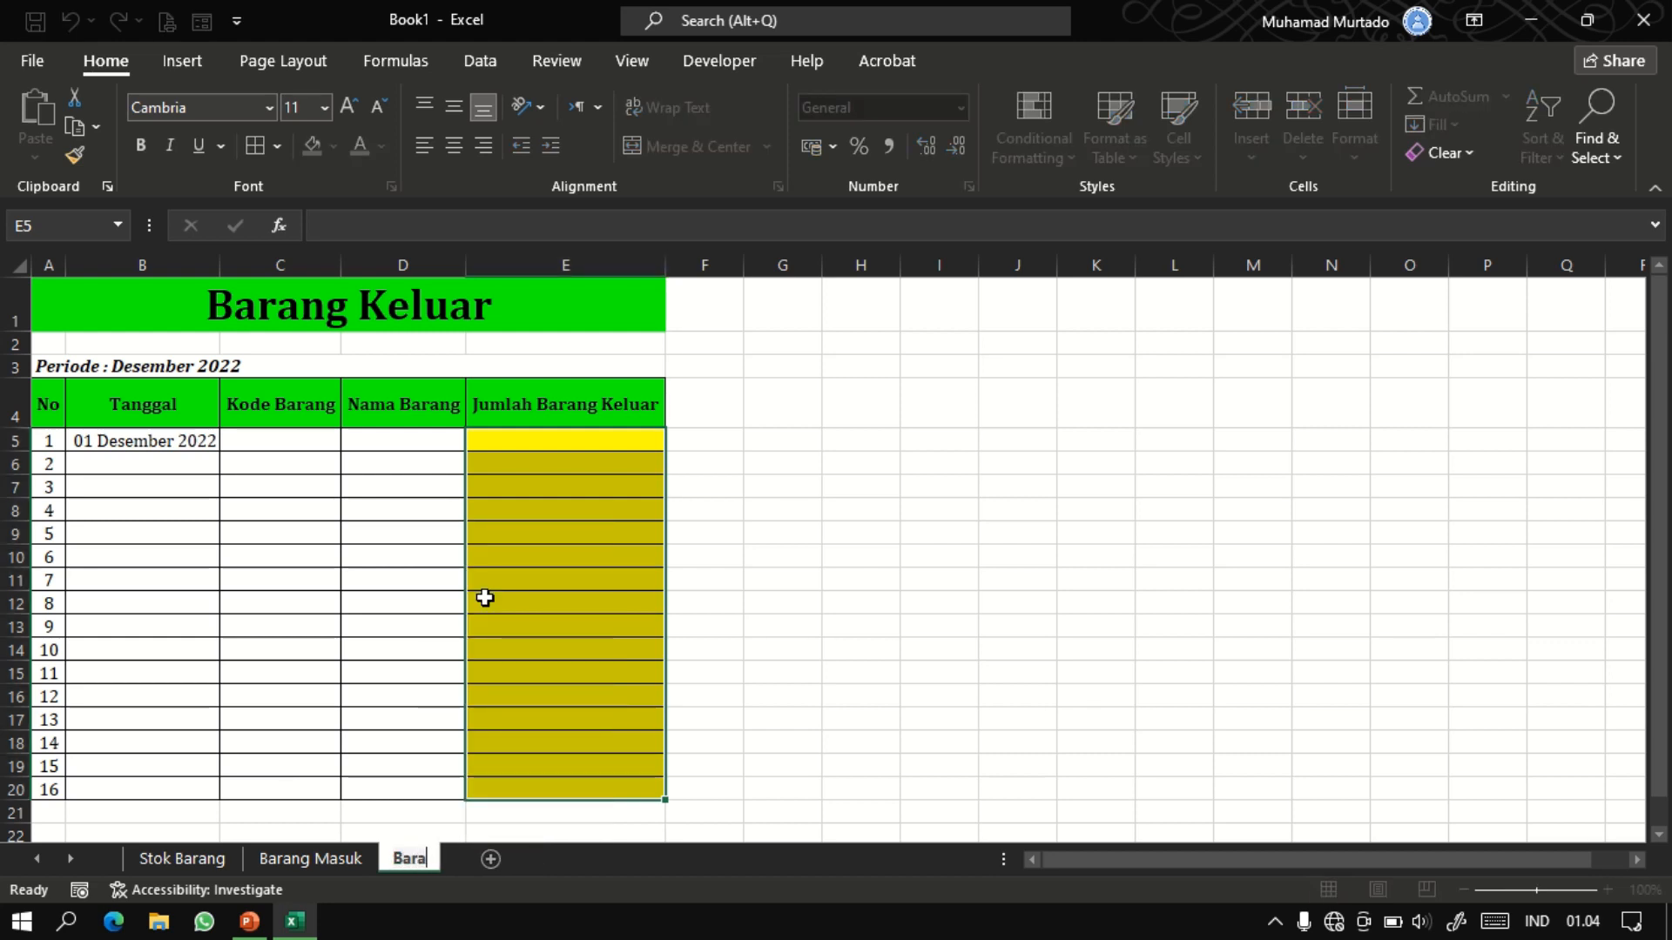
{"action": "type", "text": "ng Kel"}
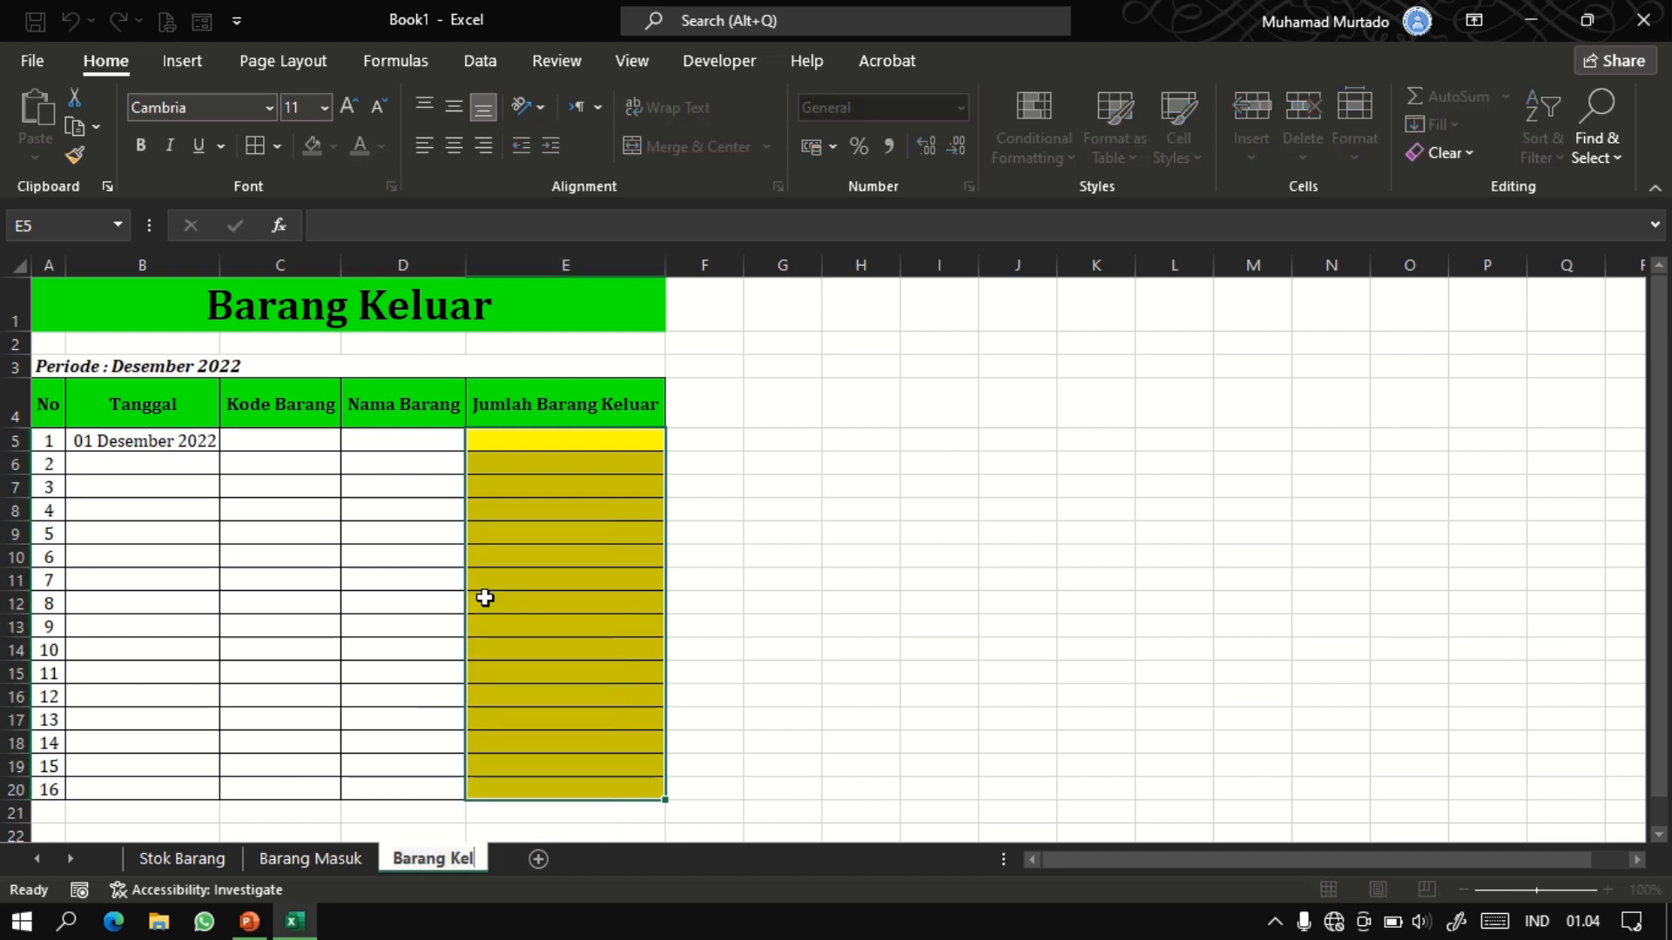
{"action": "type", "text": "uar"}
{"action": "key", "text": "Return"}
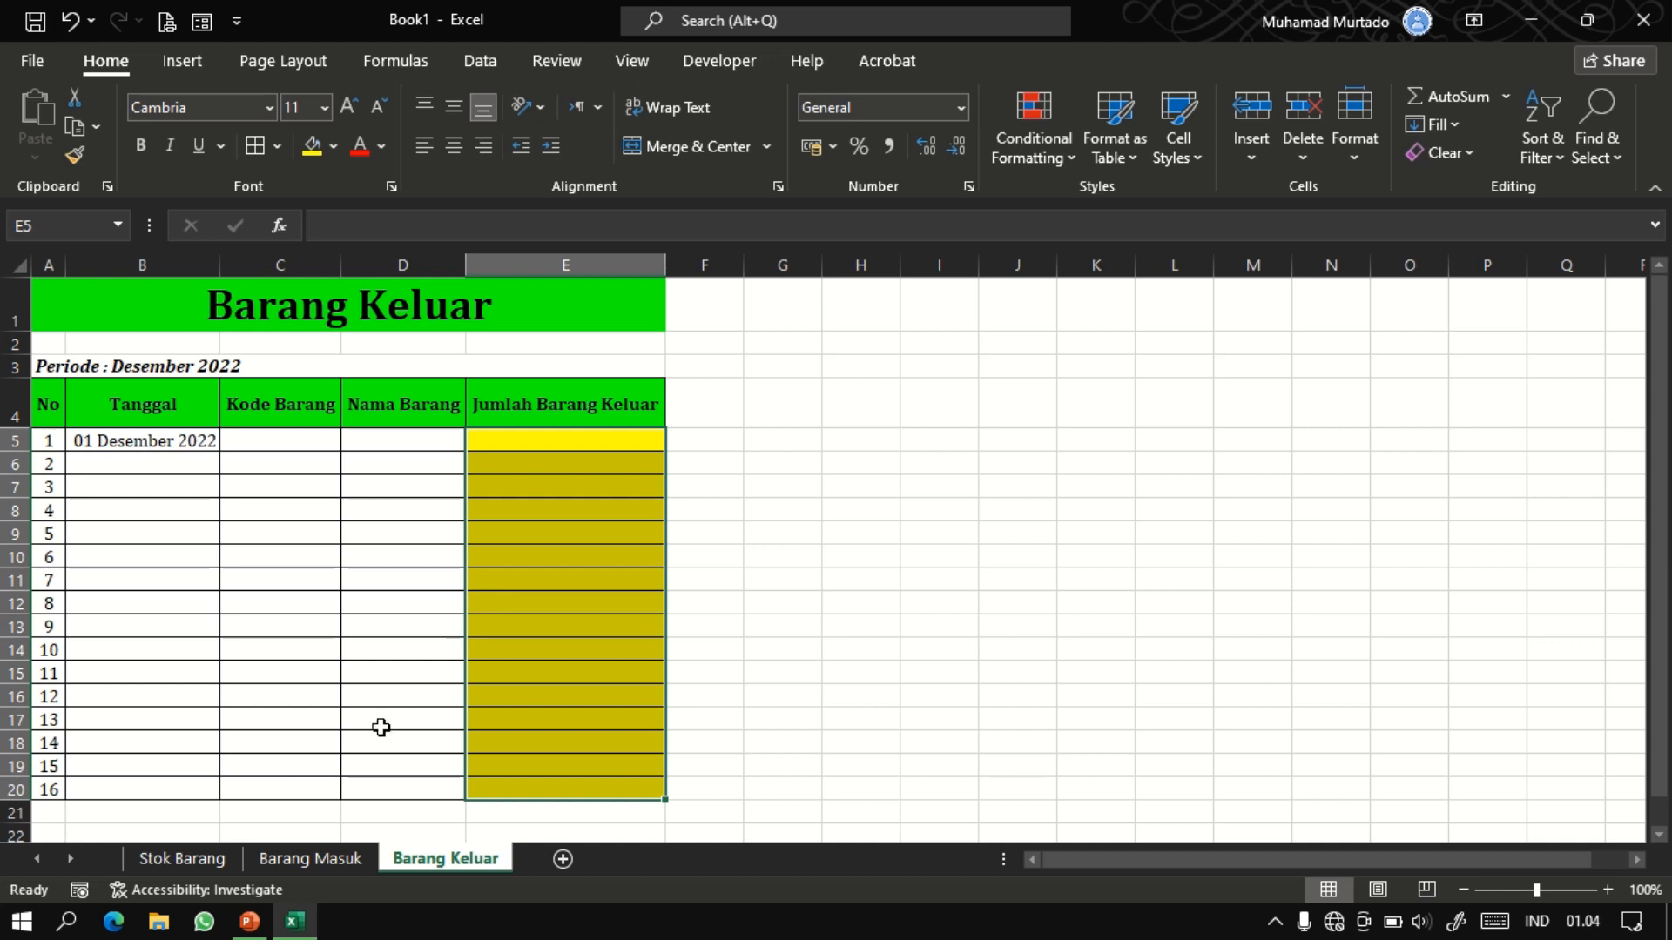
On the Barang Masuk sheet, enter the date 03-12-22 in Tanggal cell B6.
{"action": "left_click", "coordinate": [286, 859]}
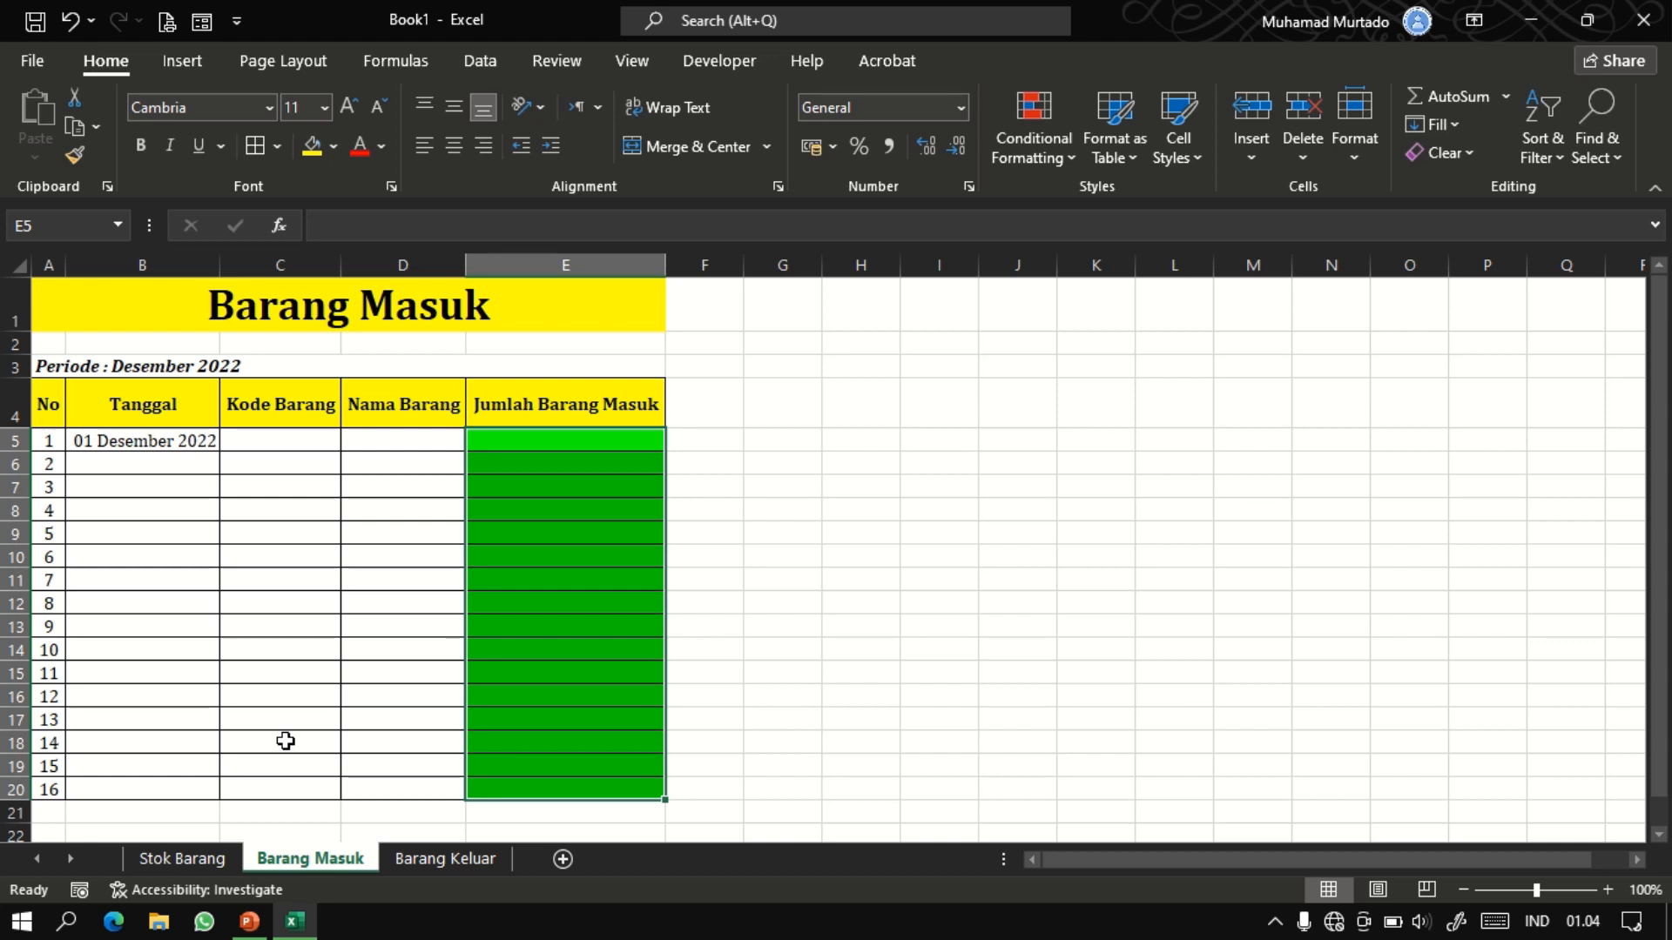
{"action": "left_click", "coordinate": [126, 466]}
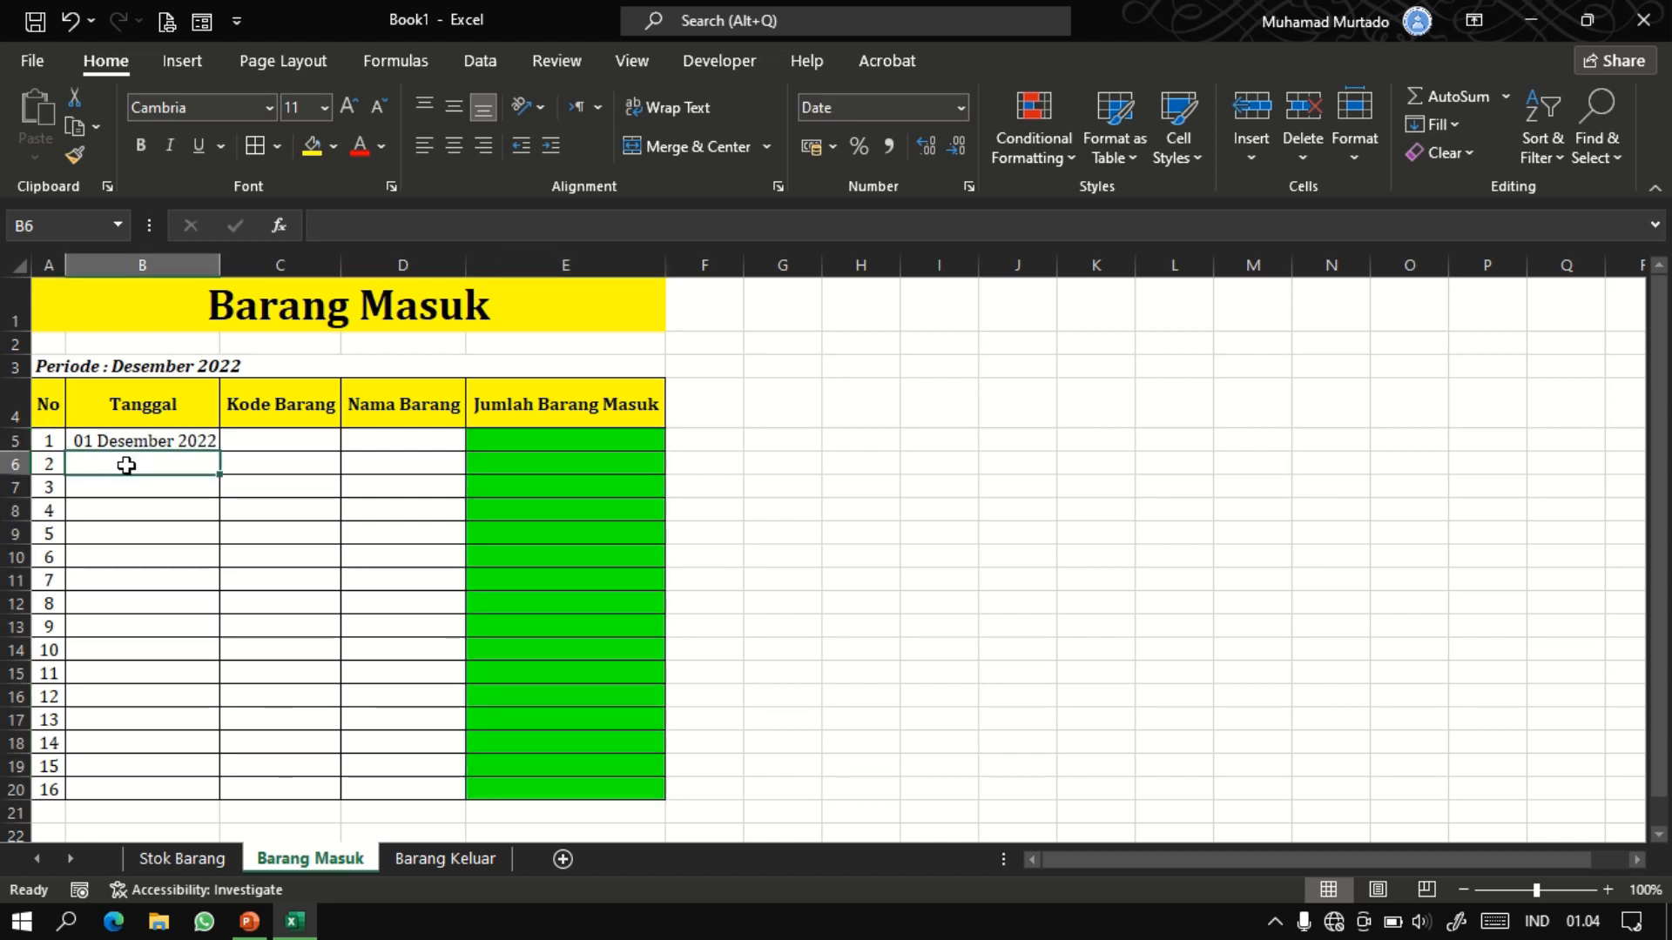
{"action": "type", "text": "03"}
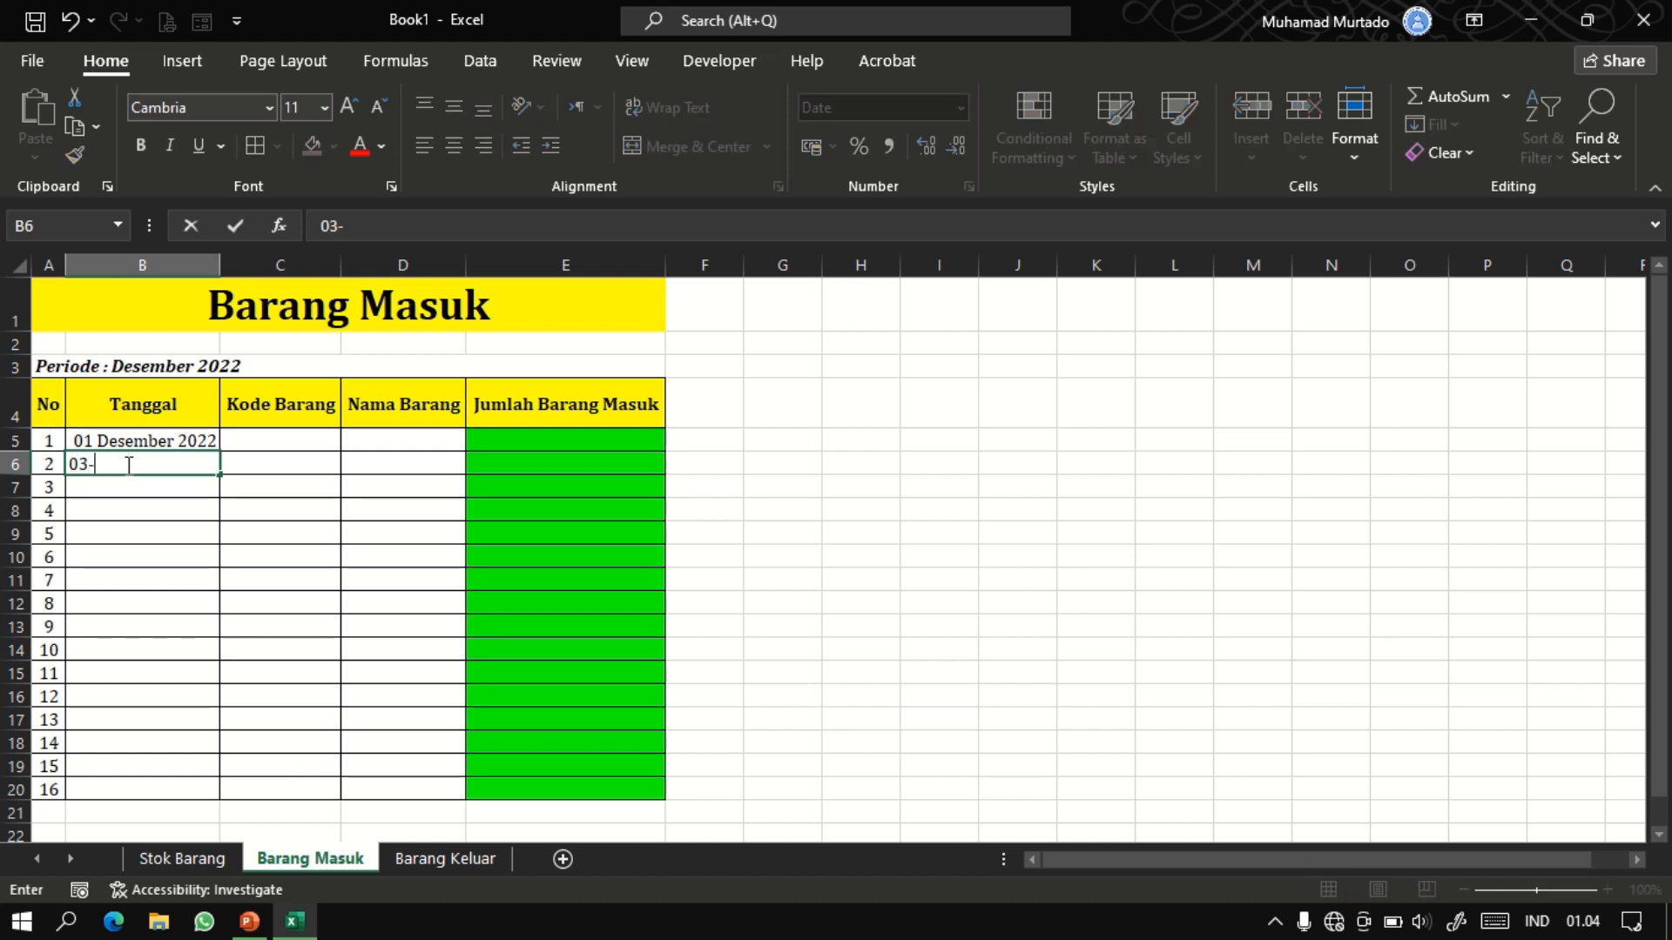
{"action": "type", "text": "-12-22"}
{"action": "key", "text": "Return"}
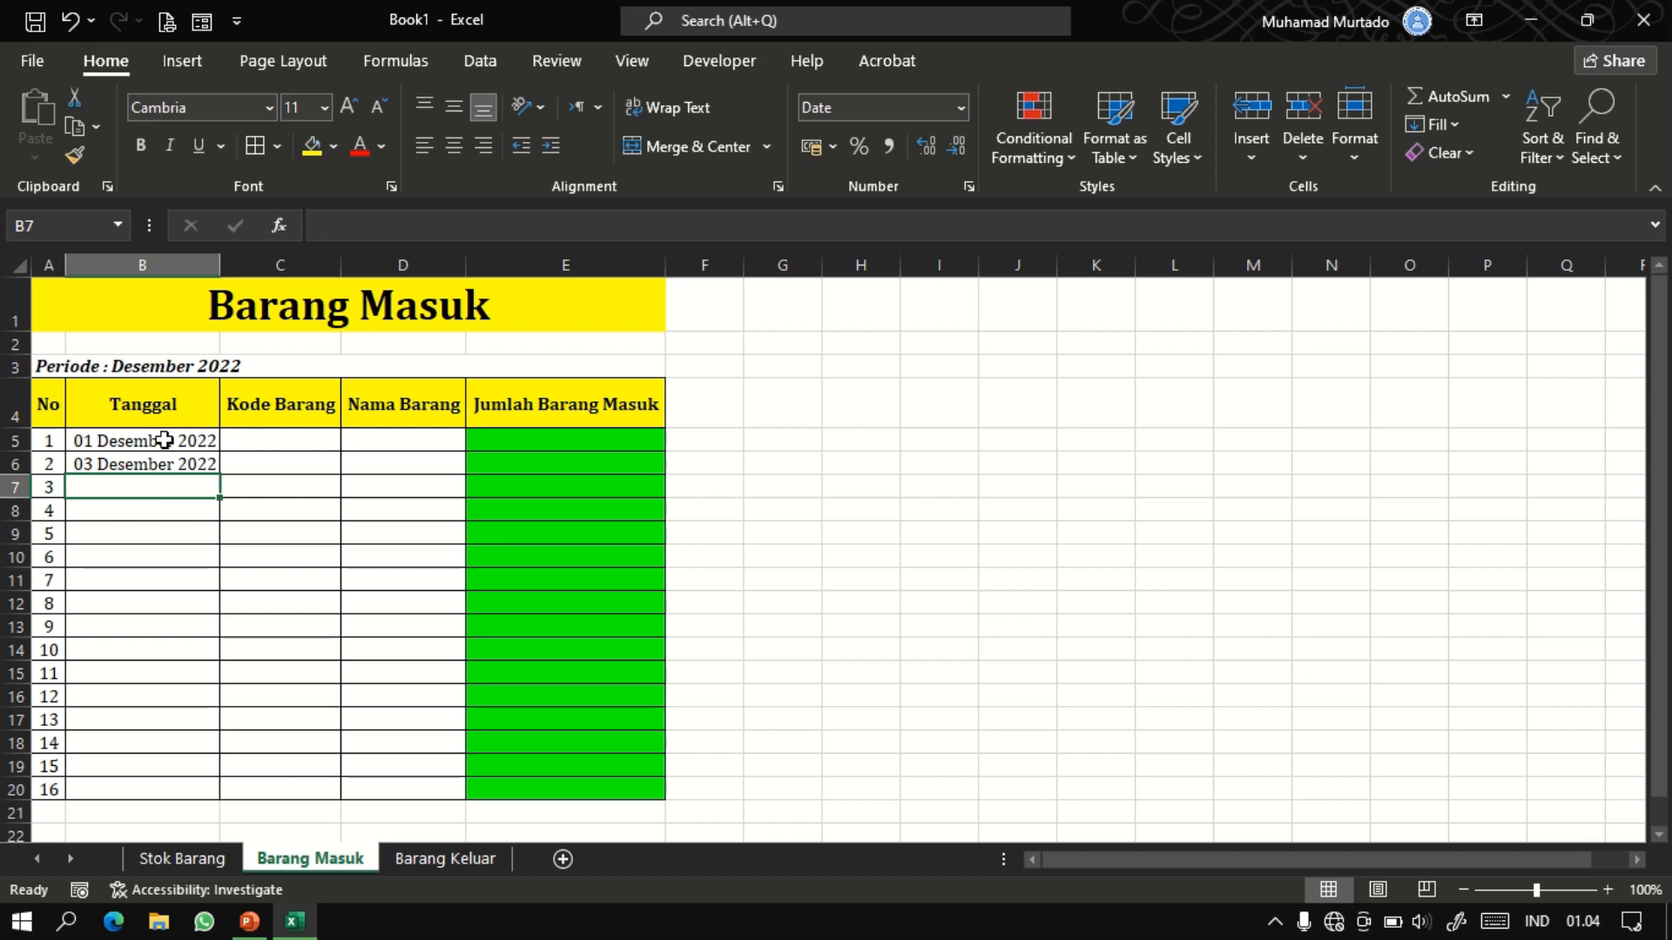
Continue the two-day date series from B5:B6 down the Tanggal column through B19 on Barang Masuk.
{"action": "left_click", "coordinate": [121, 442]}
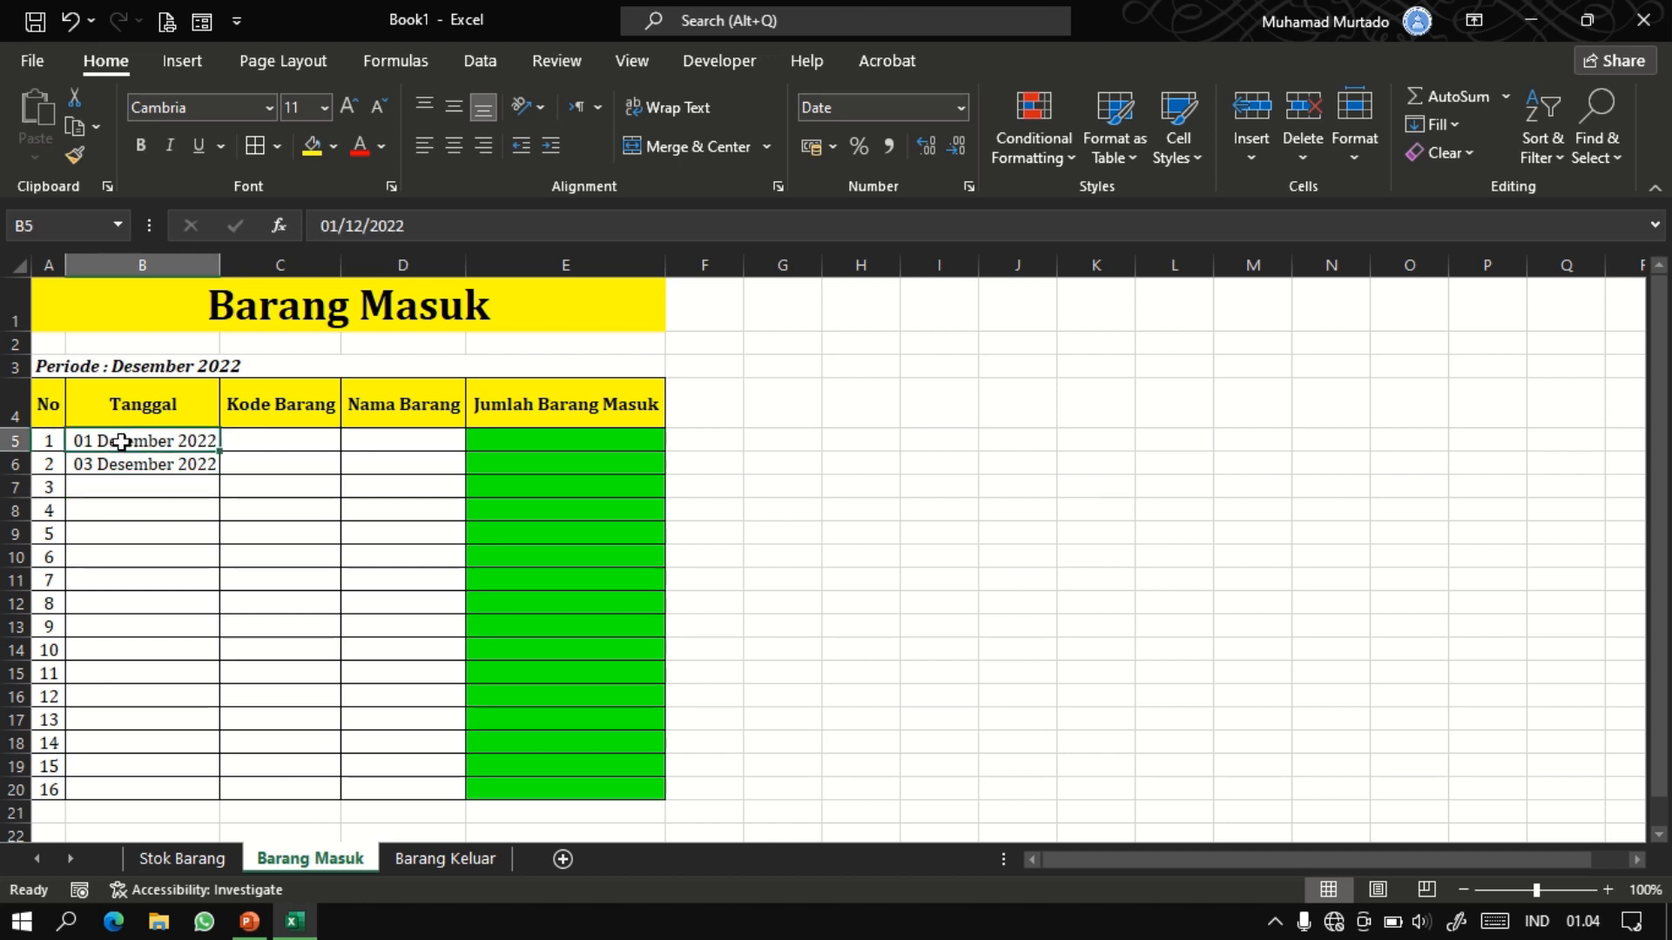
{"action": "left_click_drag", "start_coordinate": [121, 442], "coordinate": [123, 461]}
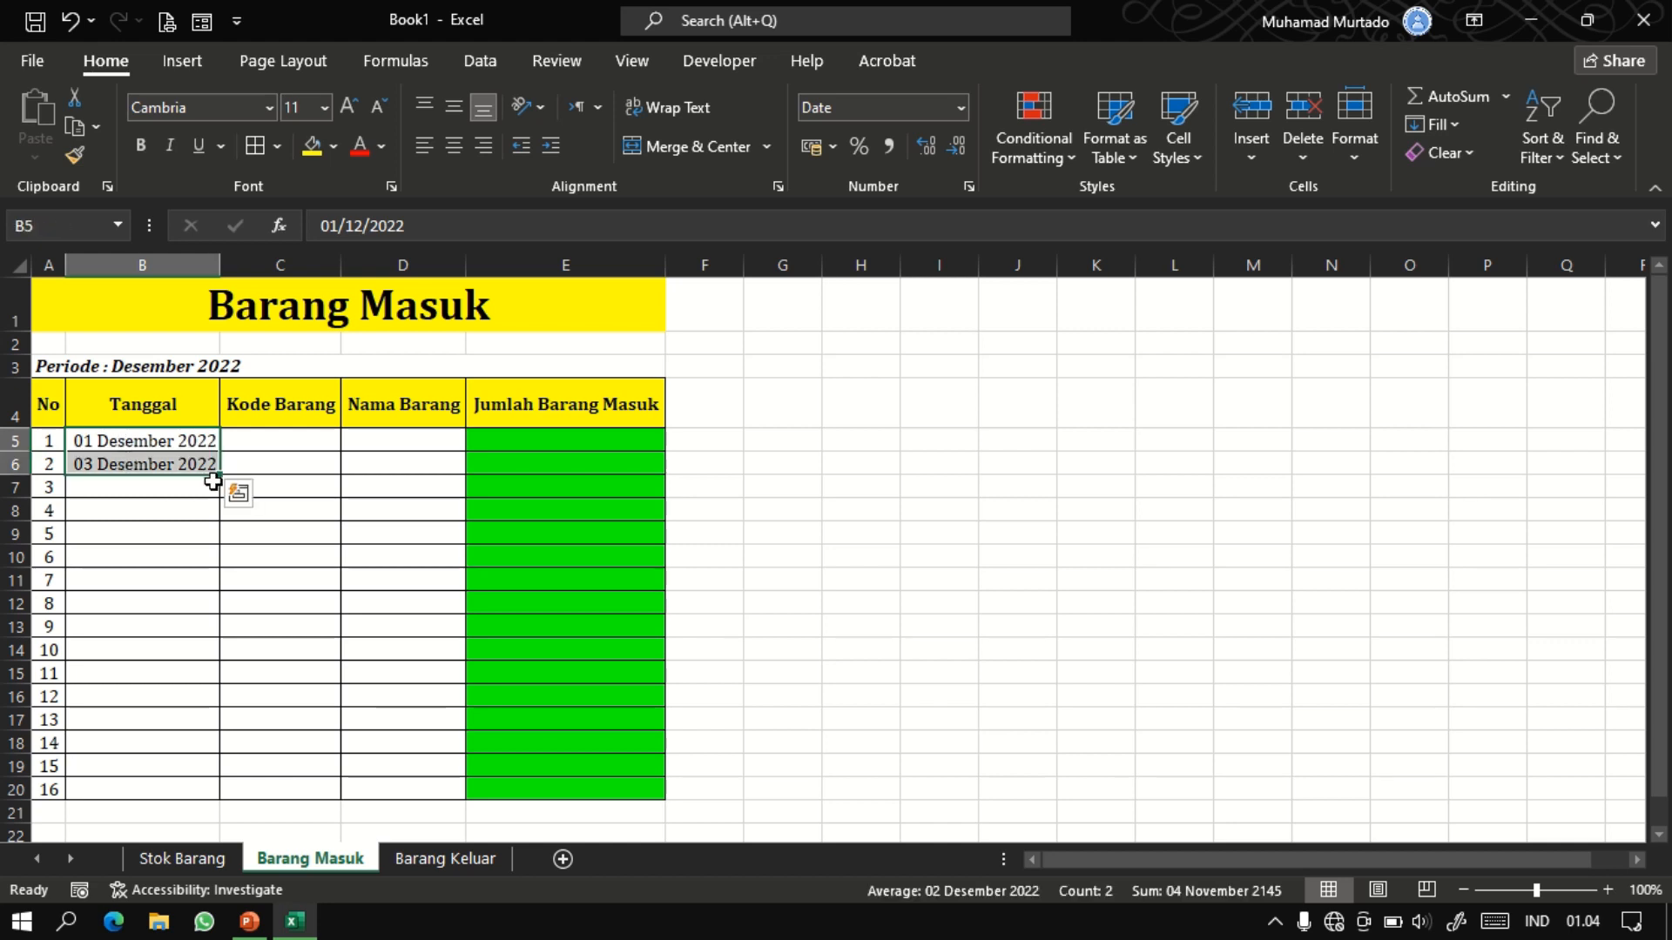
{"action": "left_click_drag", "start_coordinate": [222, 476], "coordinate": [232, 774]}
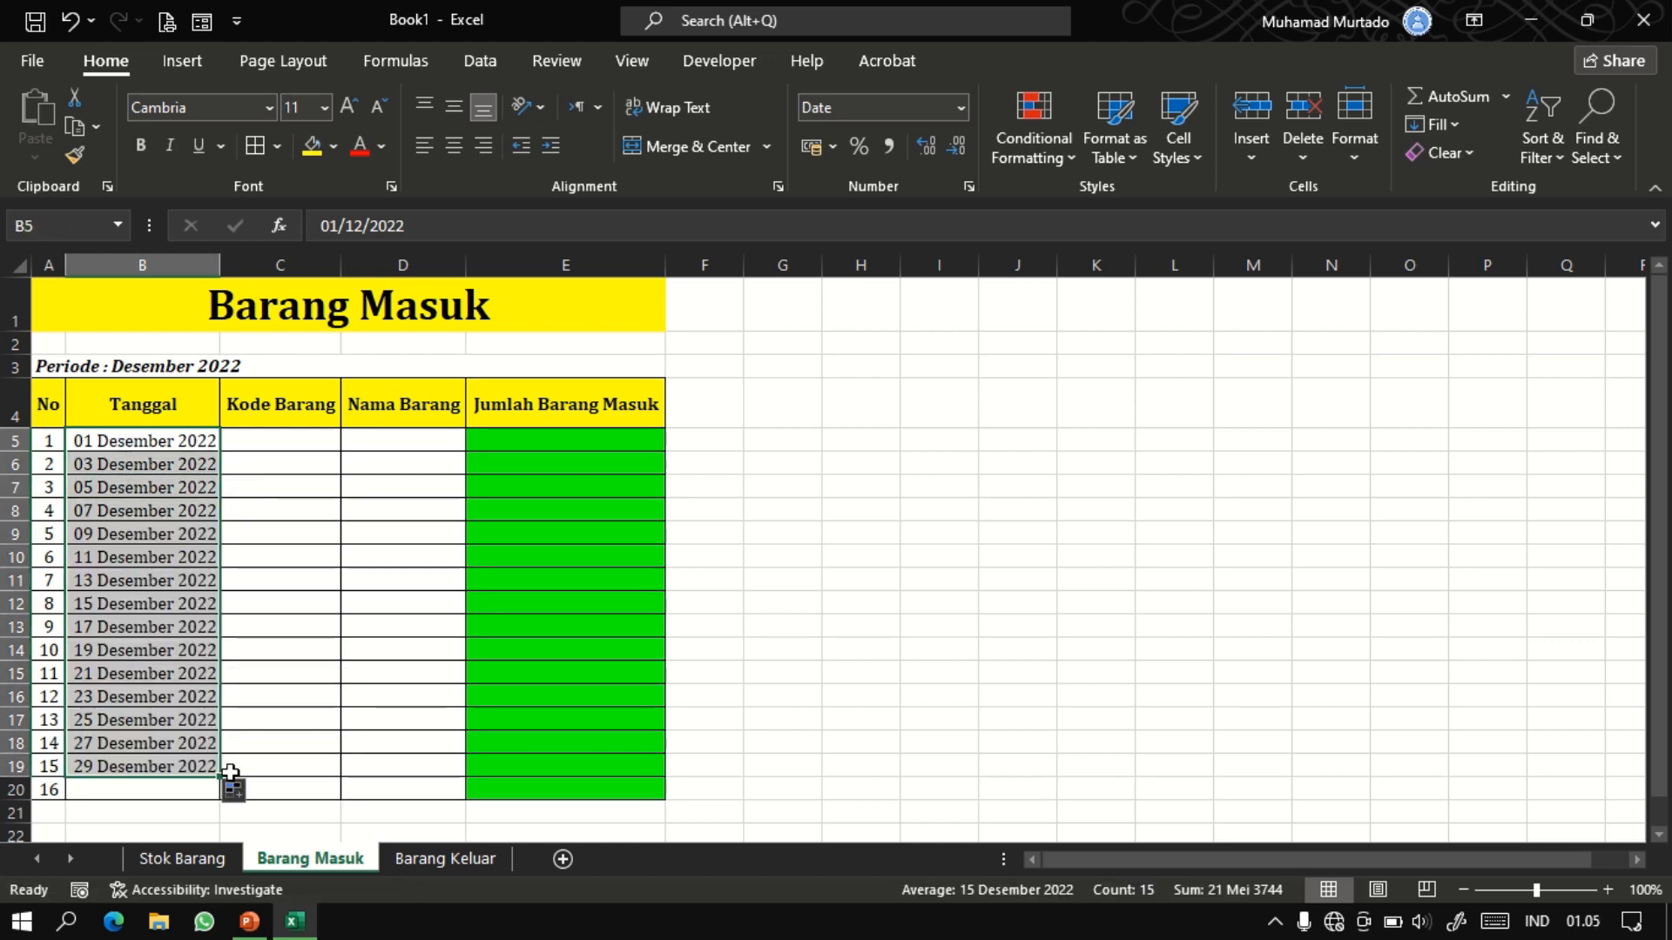
{"action": "left_click", "coordinate": [311, 439]}
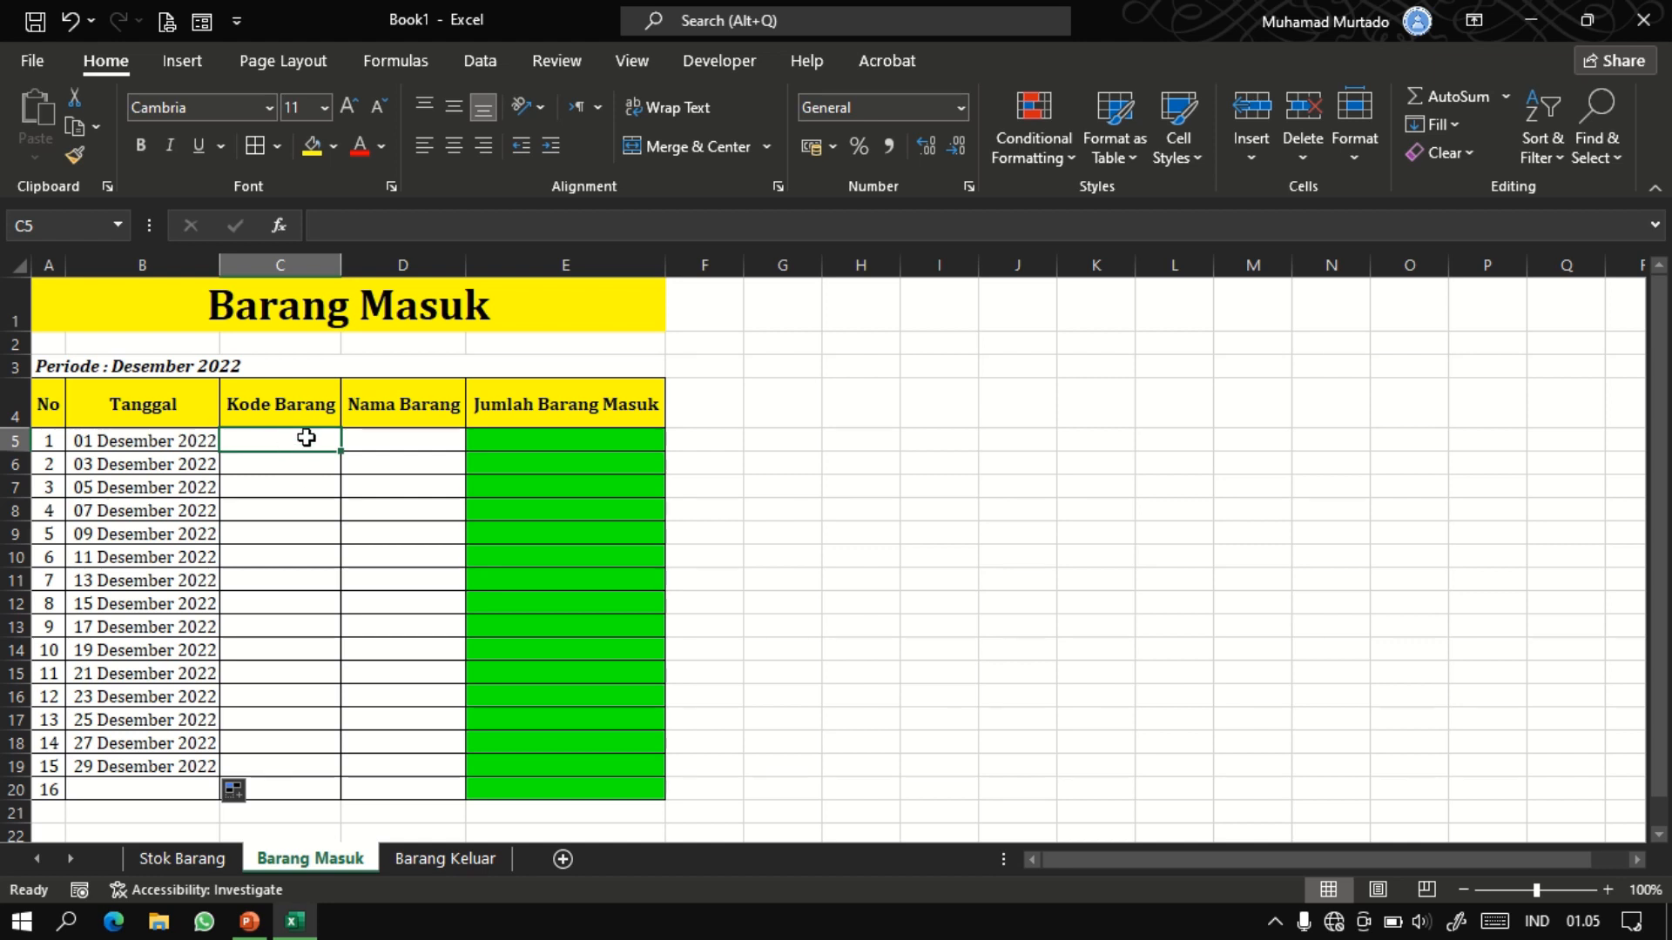
{"action": "left_click", "coordinate": [161, 863]}
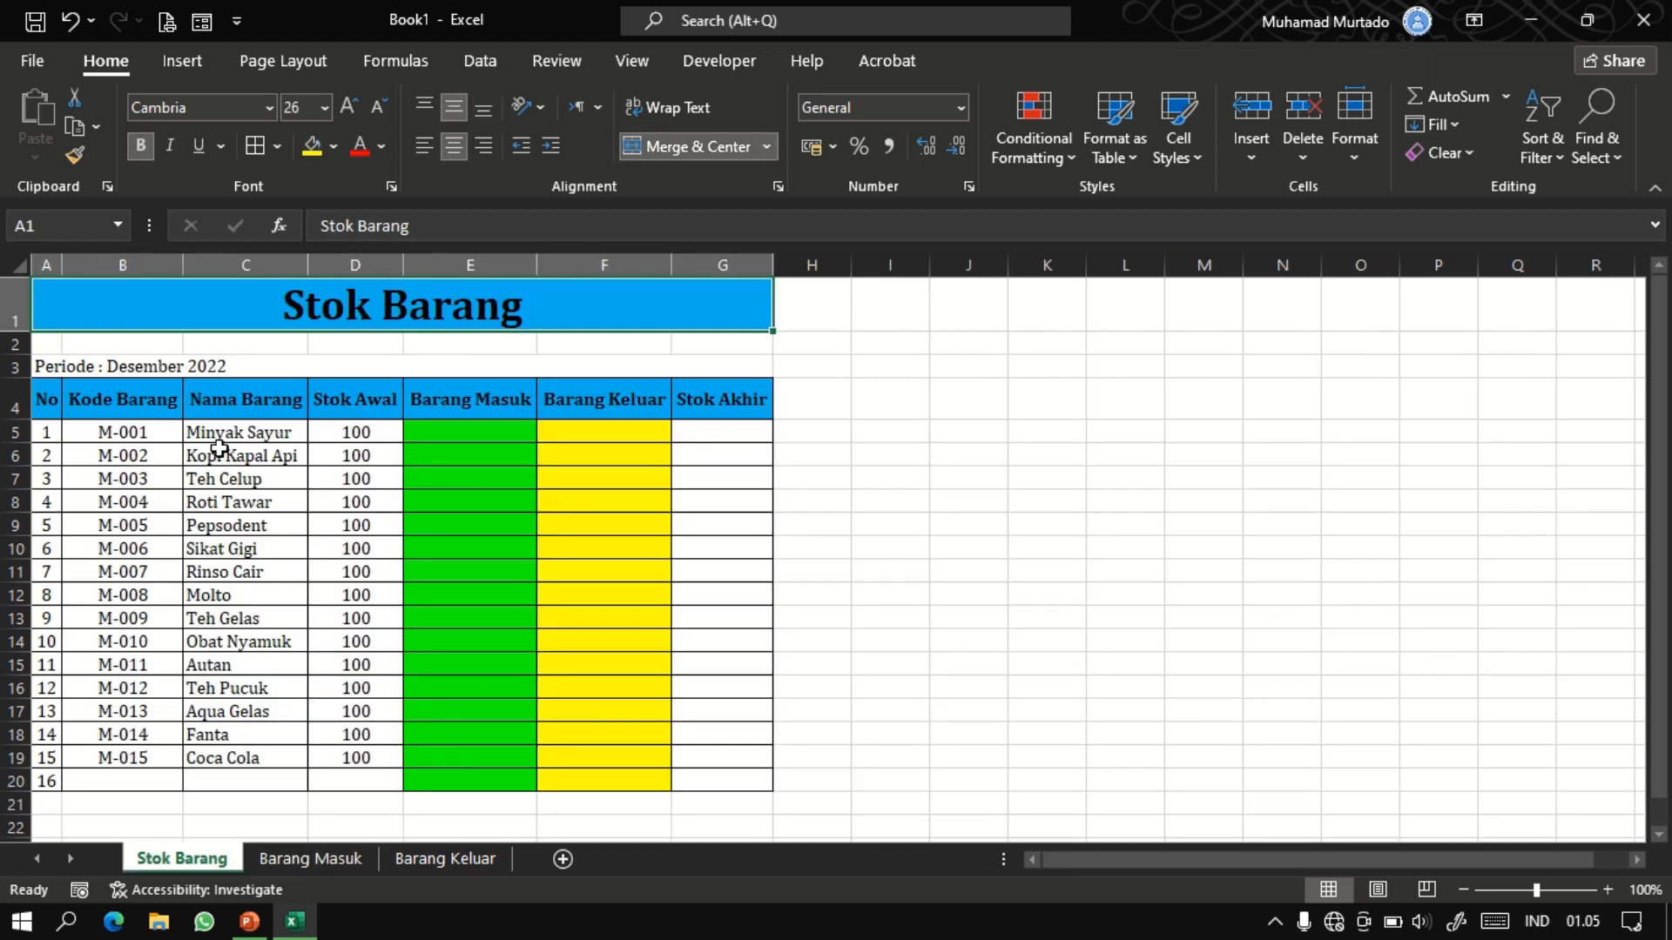
{"action": "left_click", "coordinate": [270, 857]}
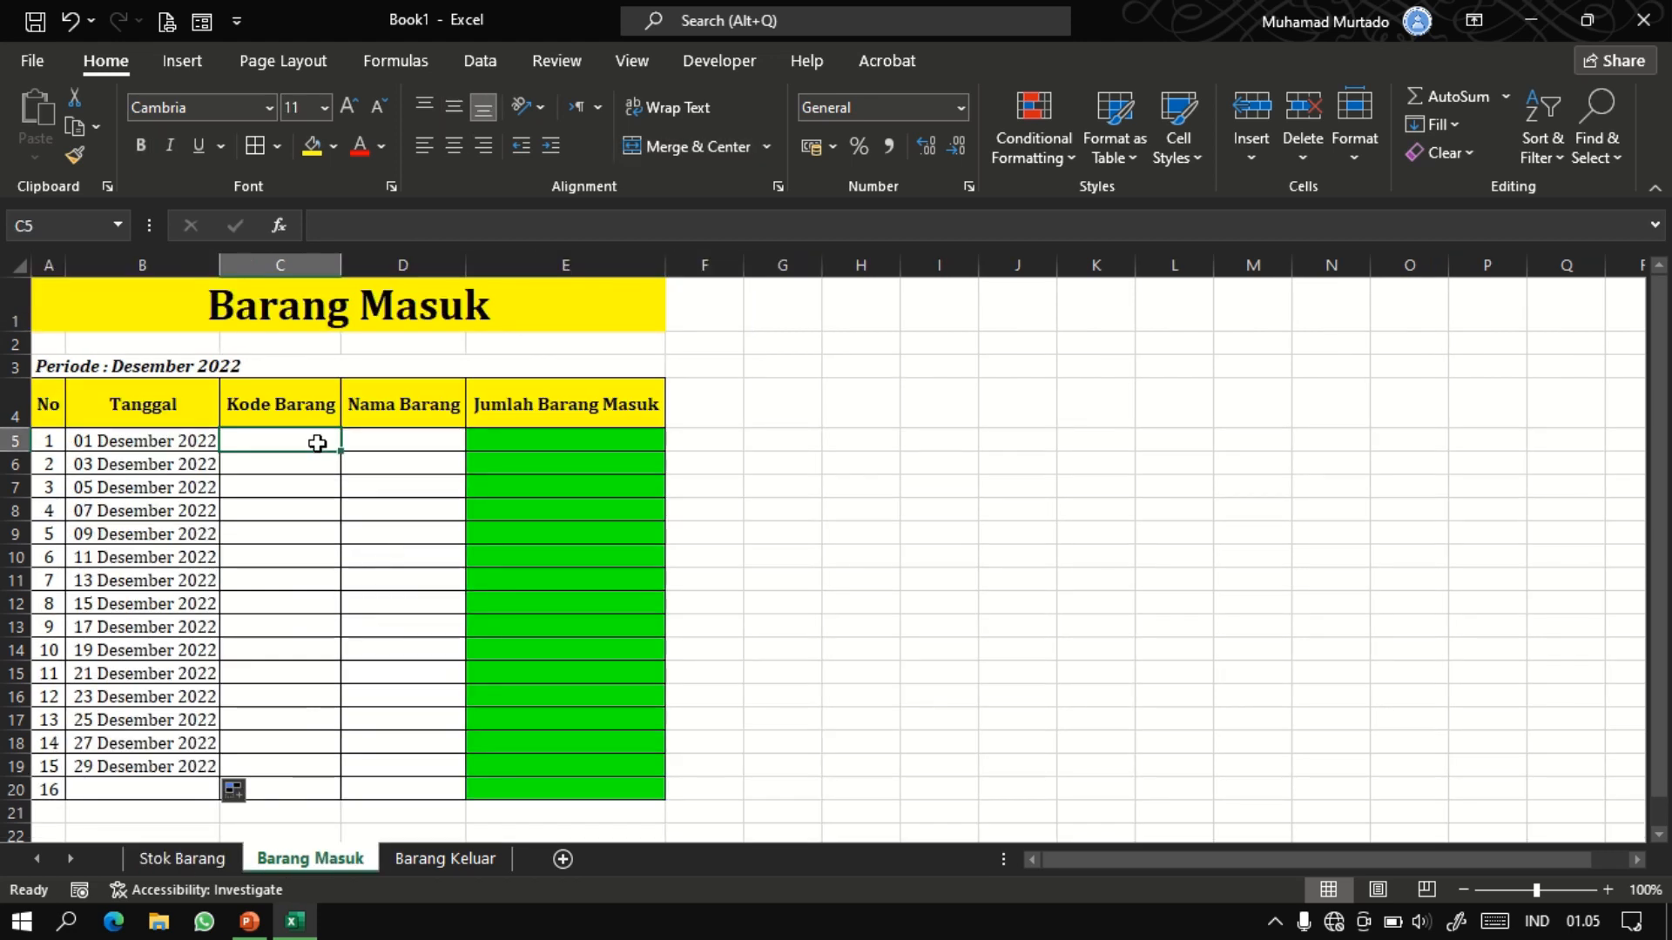
{"action": "left_click", "coordinate": [379, 444]}
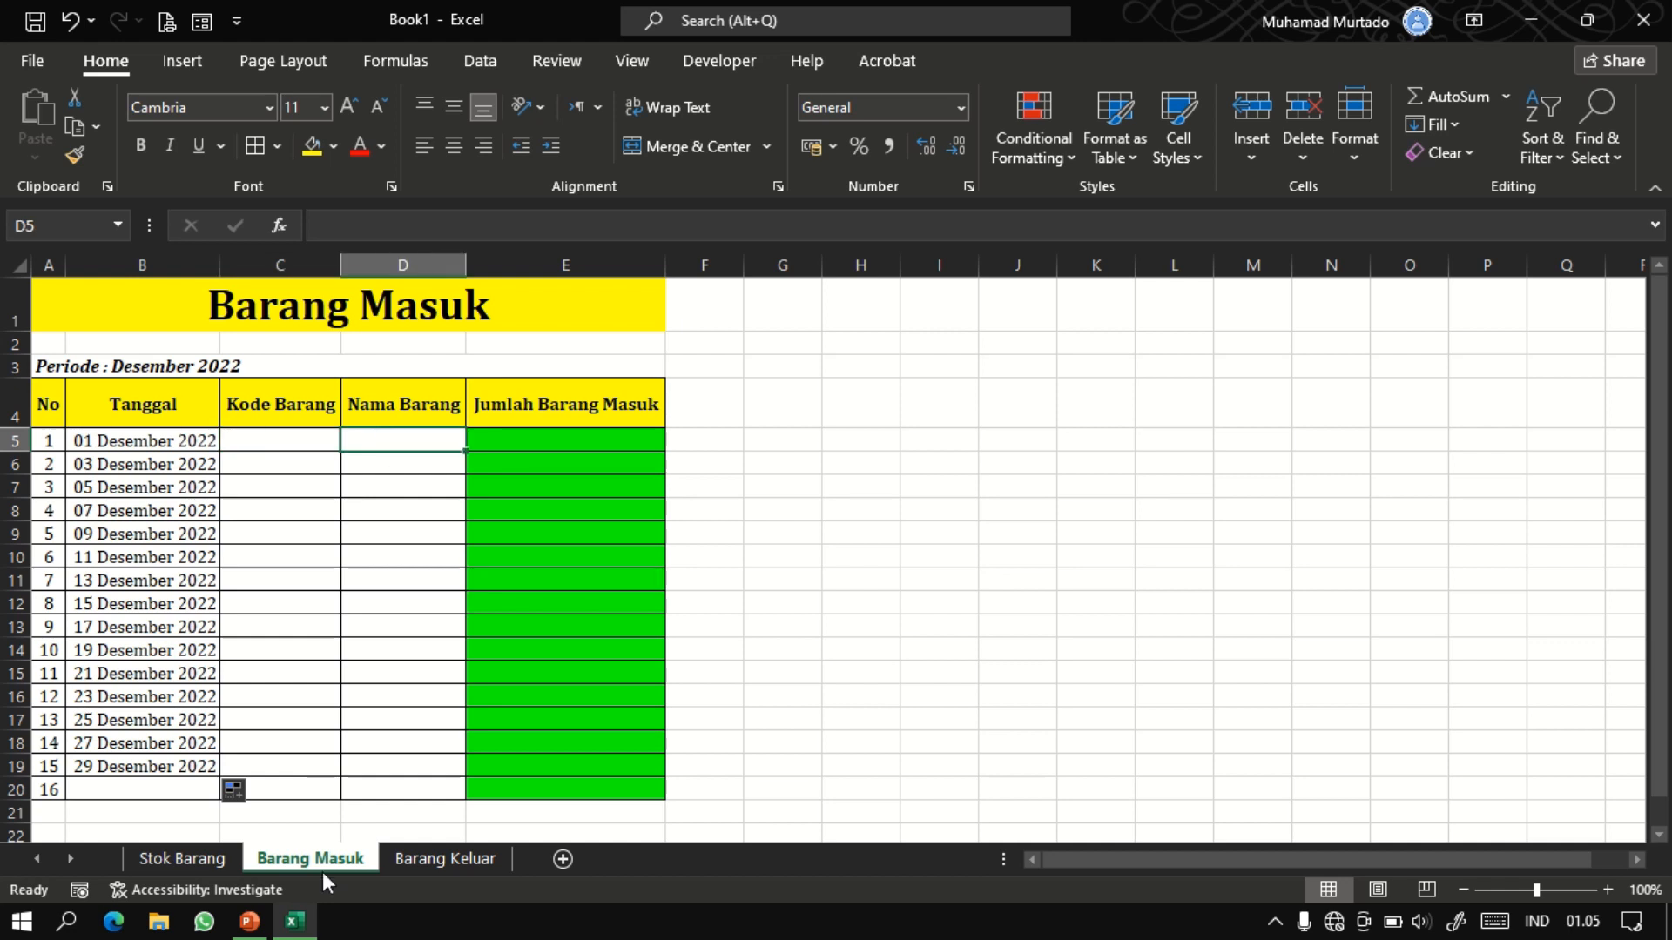
On the Barang Keluar sheet, replace the first Tanggal date in B5 with 02-12-22.
{"action": "left_click", "coordinate": [418, 860]}
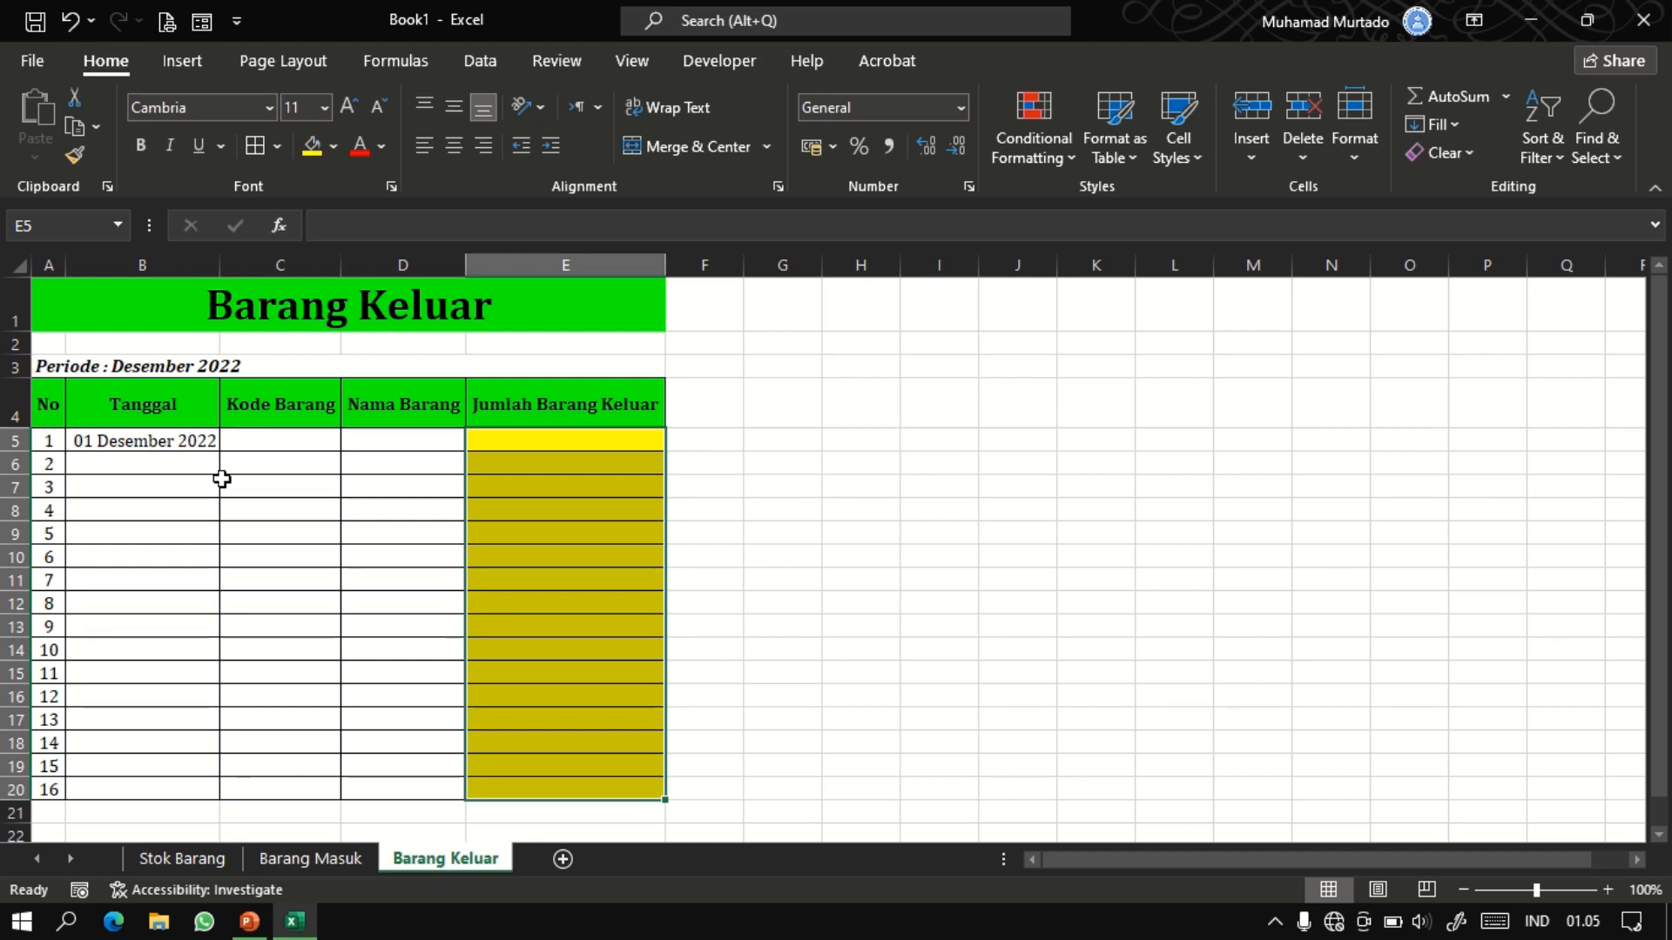
{"action": "left_click", "coordinate": [175, 441]}
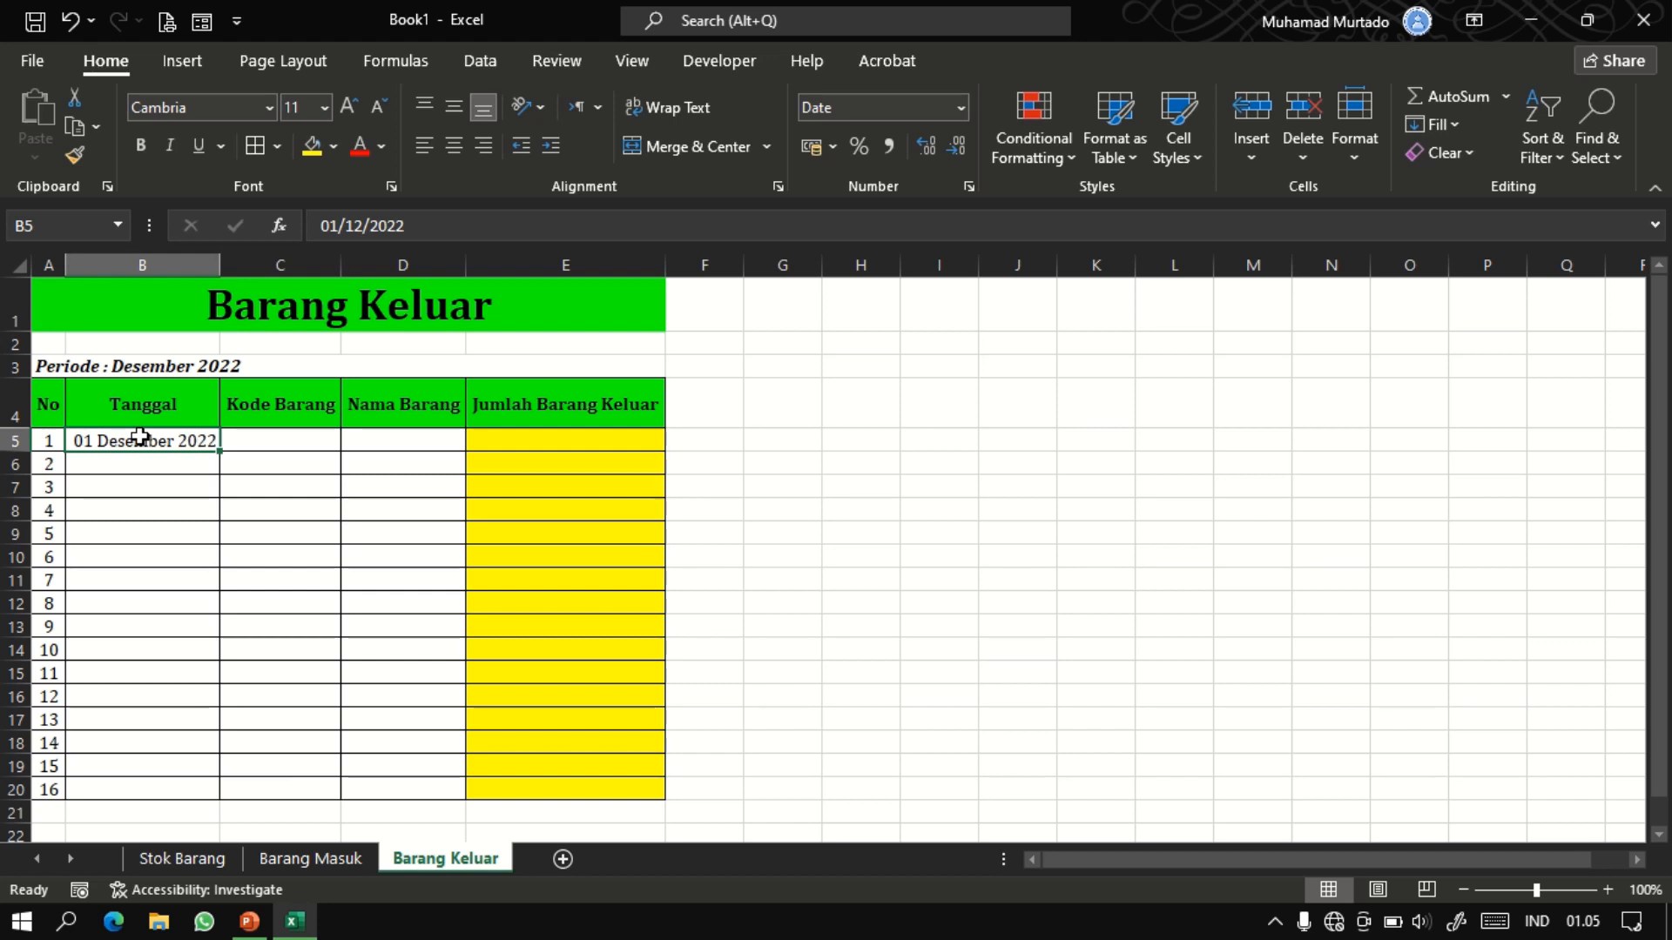
{"action": "type", "text": "02"}
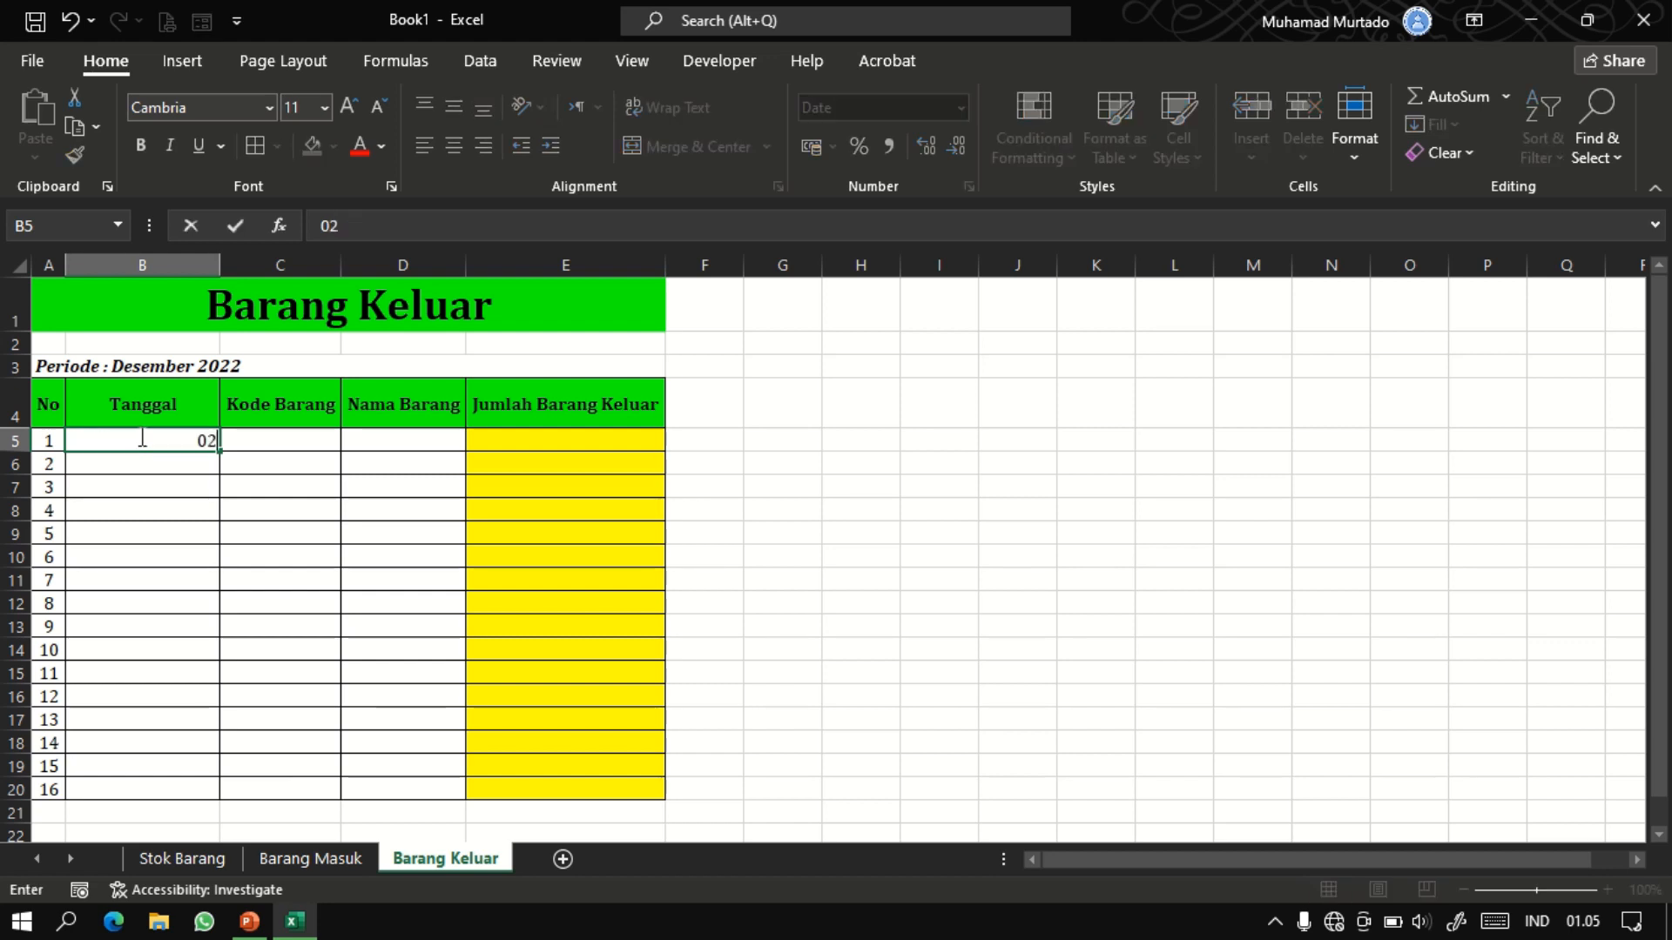
{"action": "type", "text": "-12-22"}
{"action": "key", "text": "Return"}
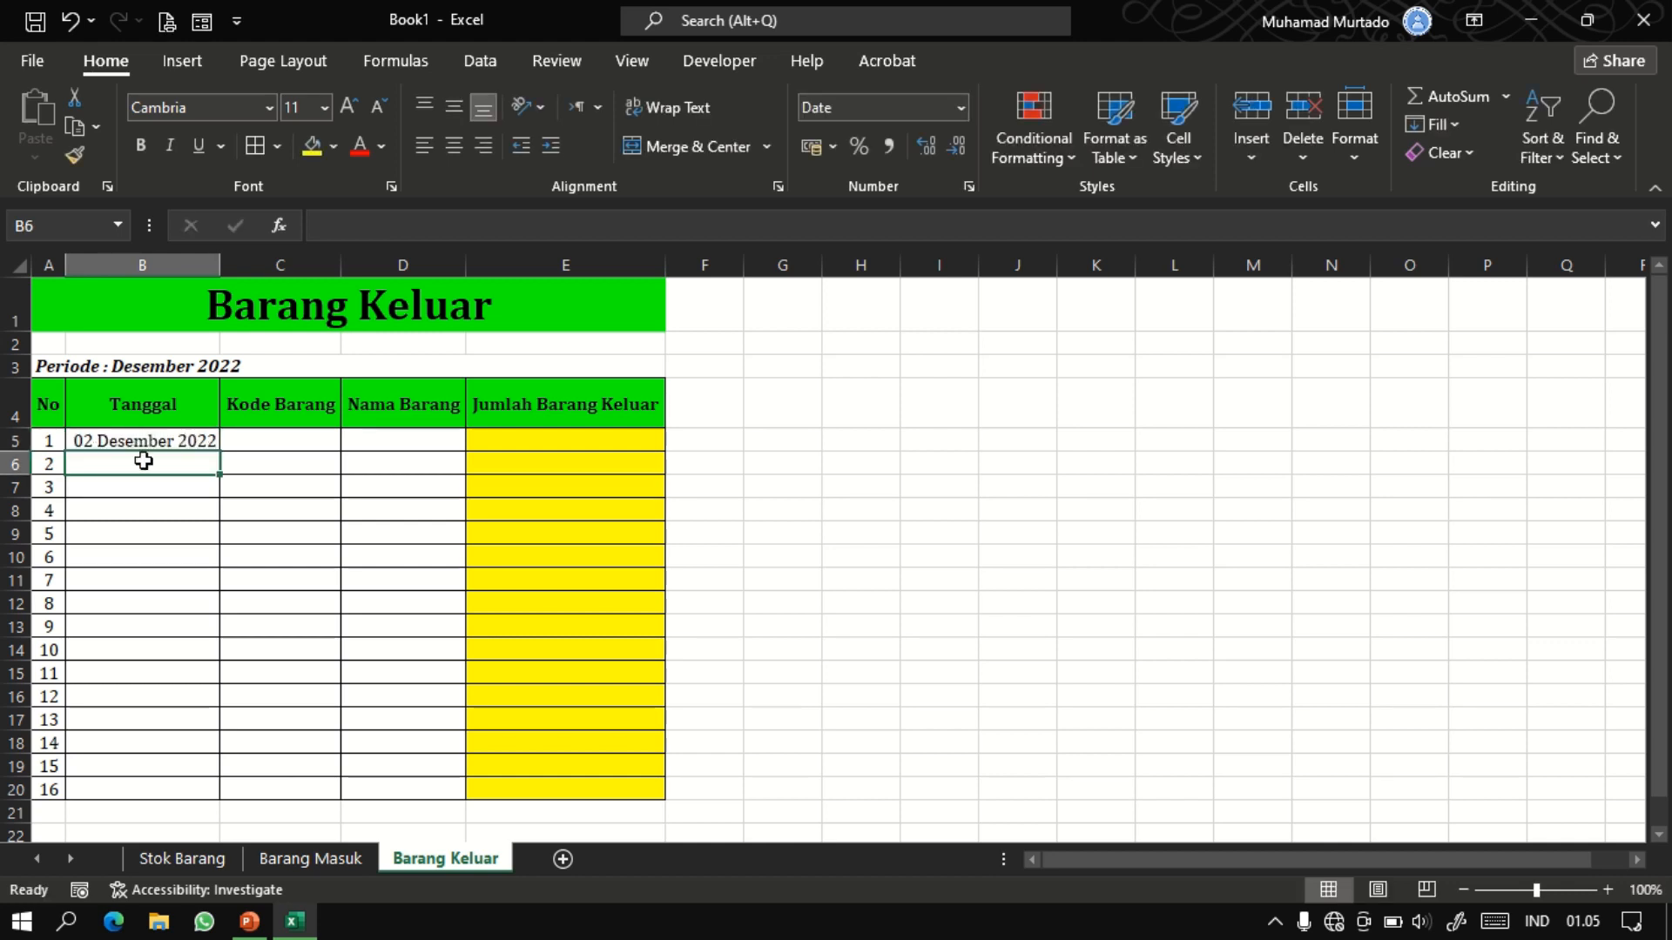
Enter 04-12-22 in B6 of Barang Keluar and continue the two-day date series down through B19.
{"action": "type", "text": "04-"}
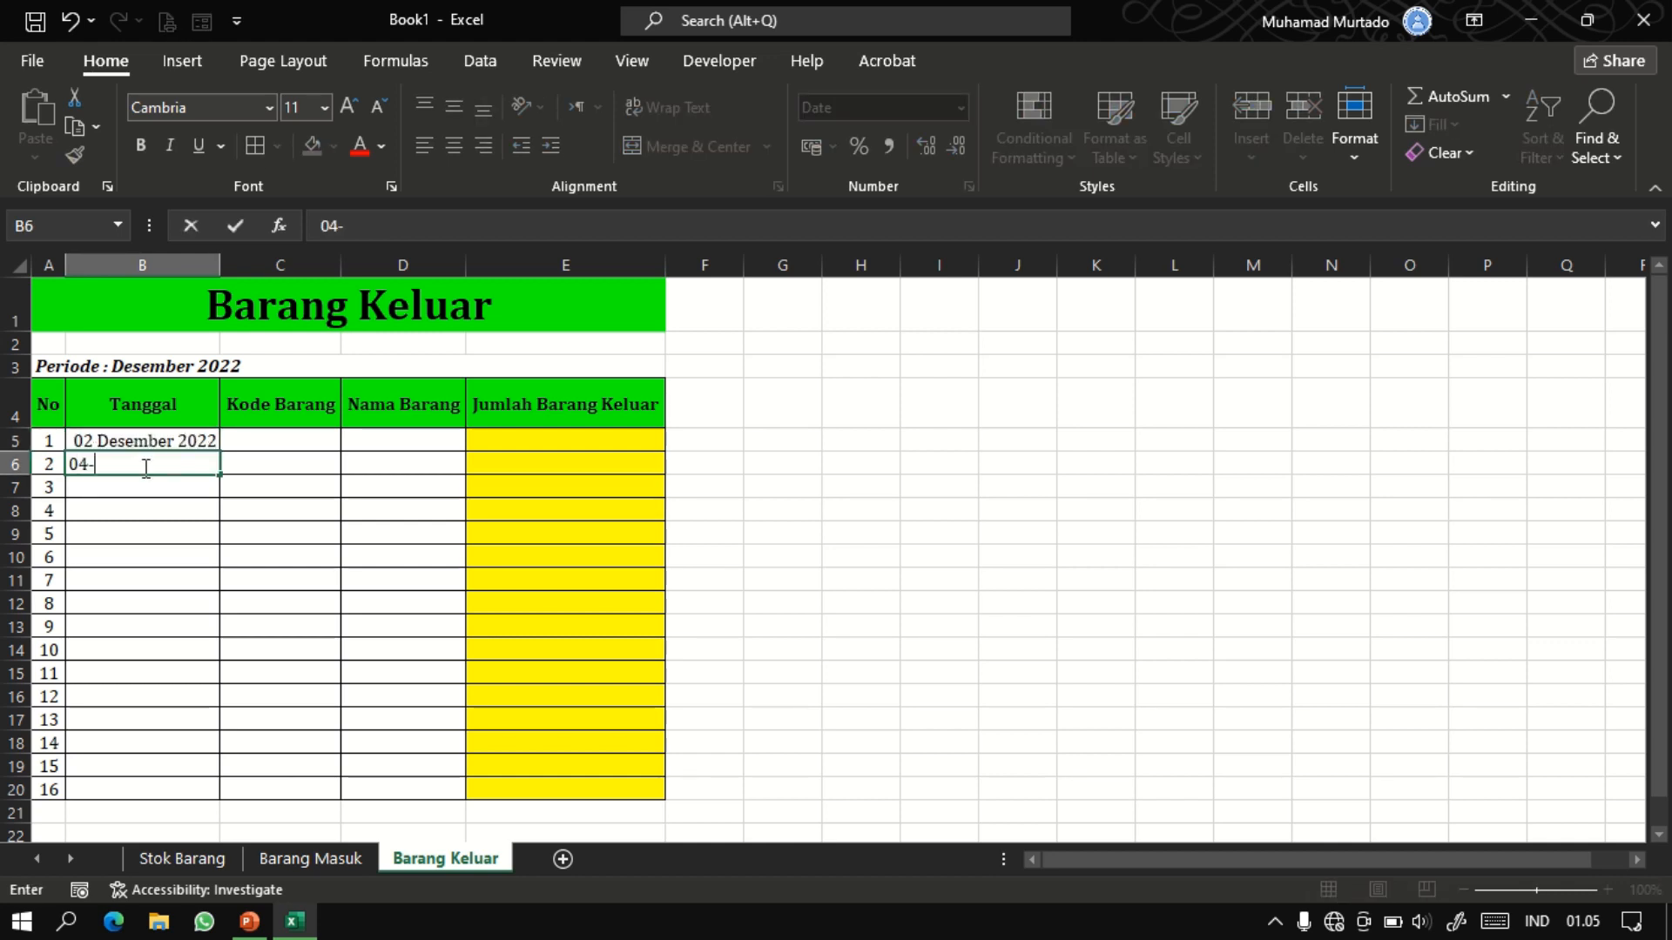
{"action": "type", "text": "12-22"}
{"action": "key", "text": "Return"}
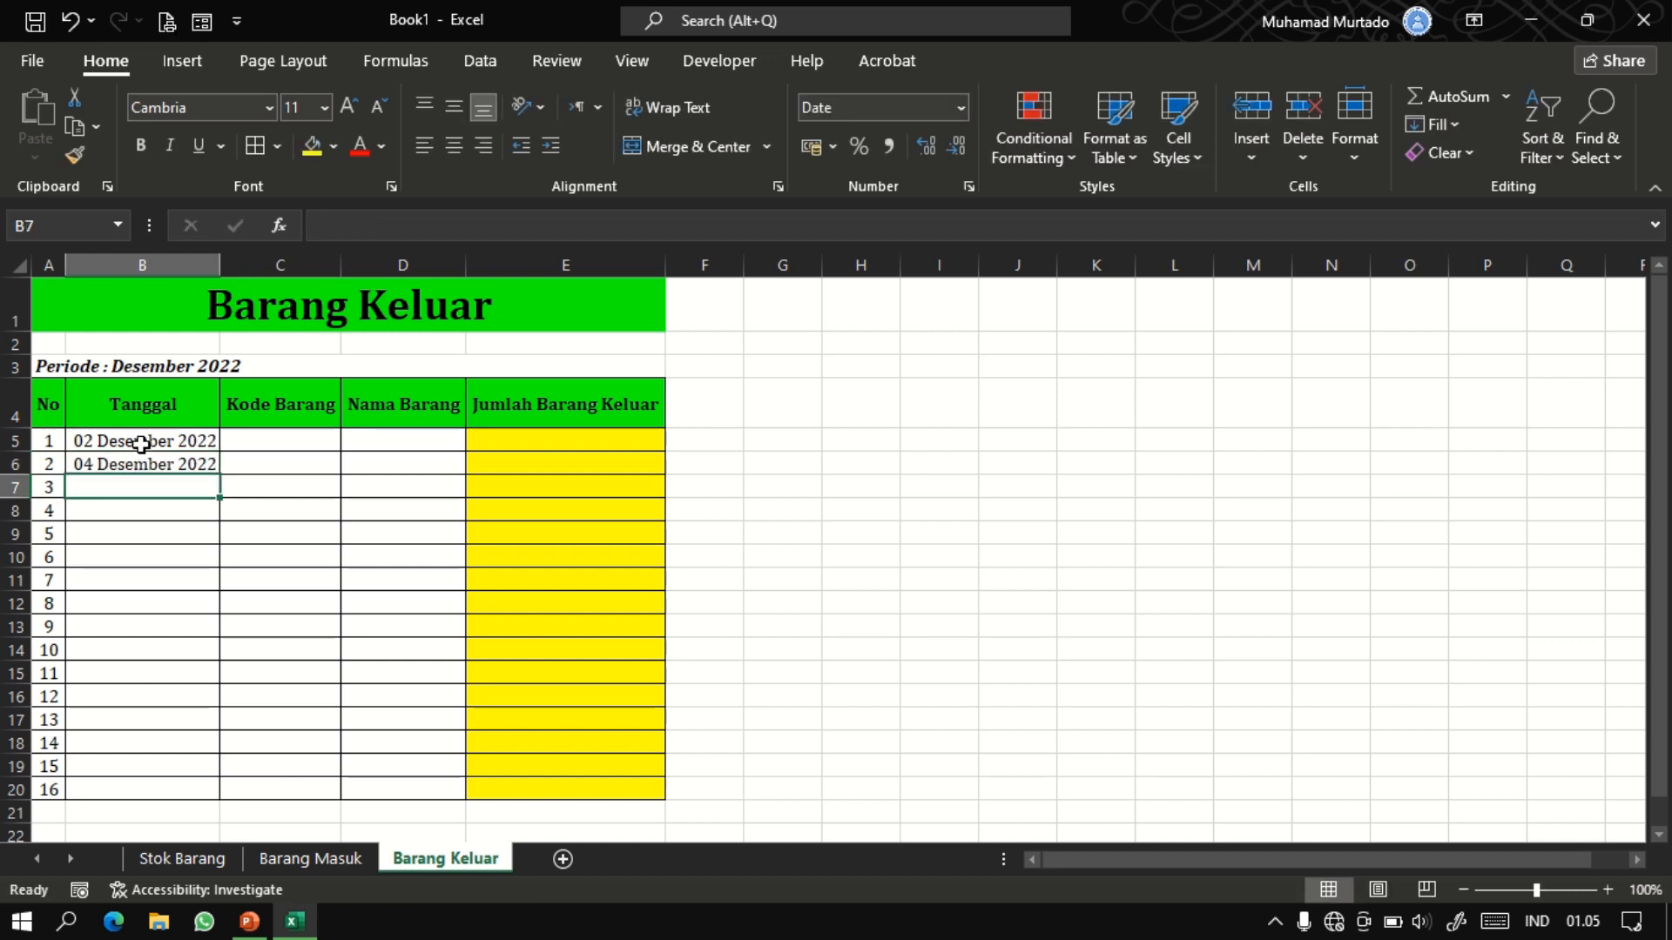
{"action": "left_click_drag", "start_coordinate": [141, 445], "coordinate": [219, 776]}
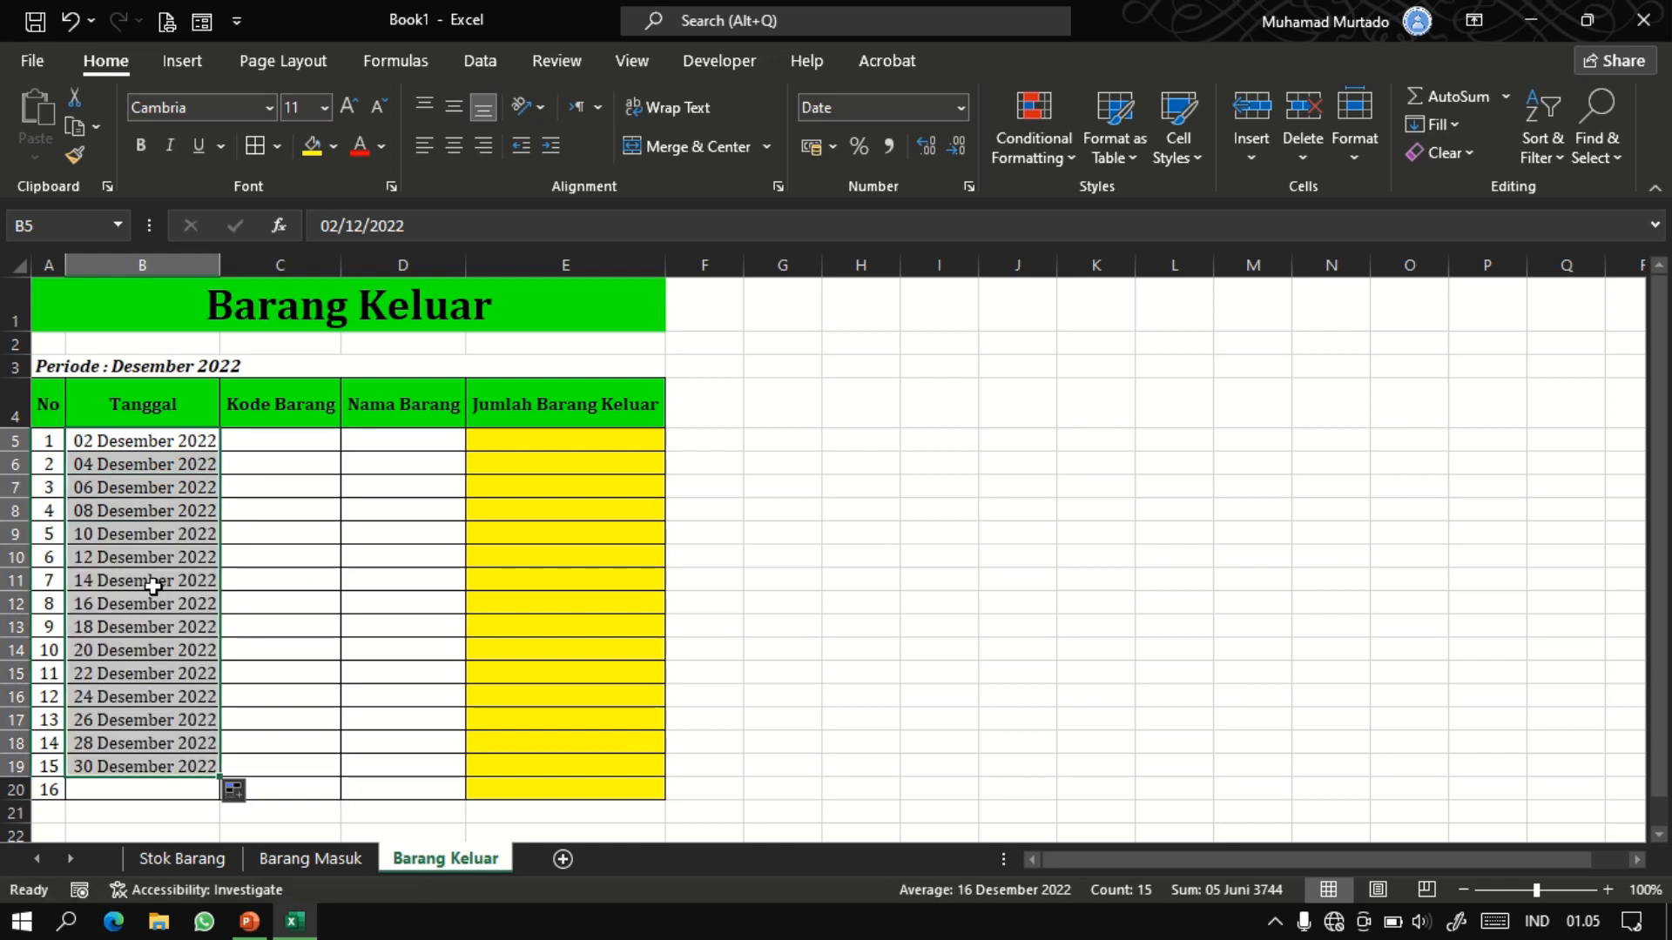
Centre the Tanggal dates in B5:B19 horizontally and vertically on both the Barang Keluar and Barang Masuk sheets.
{"action": "left_click", "coordinate": [459, 148]}
{"action": "left_click", "coordinate": [456, 104]}
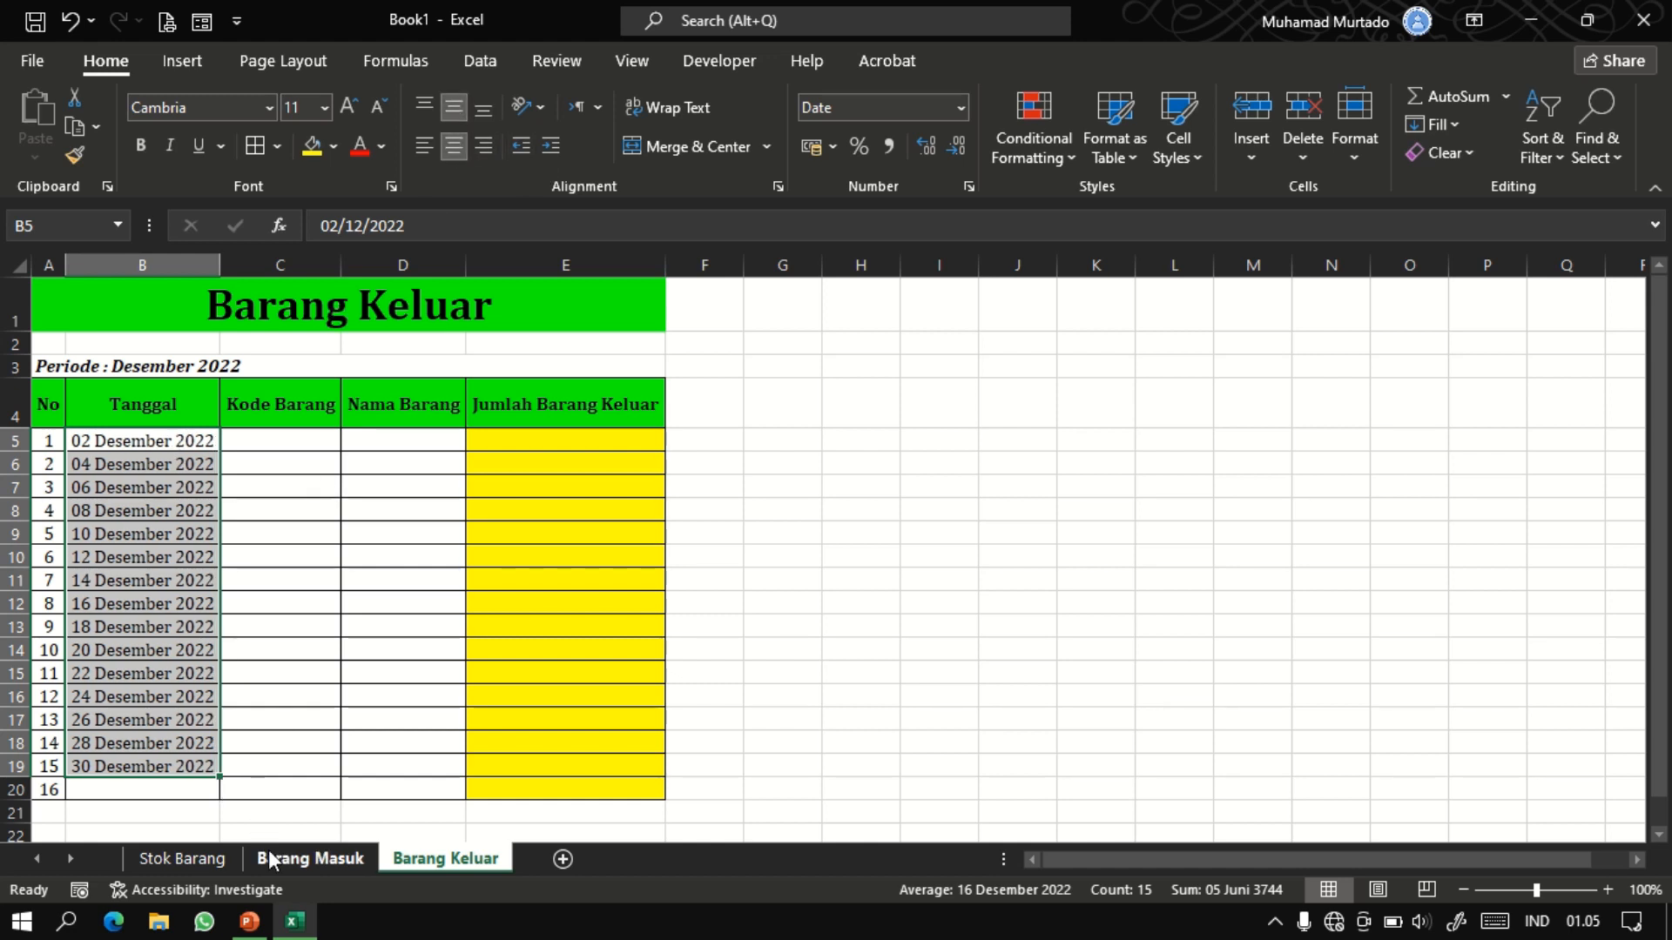
{"action": "left_click", "coordinate": [270, 860]}
{"action": "left_click", "coordinate": [163, 444]}
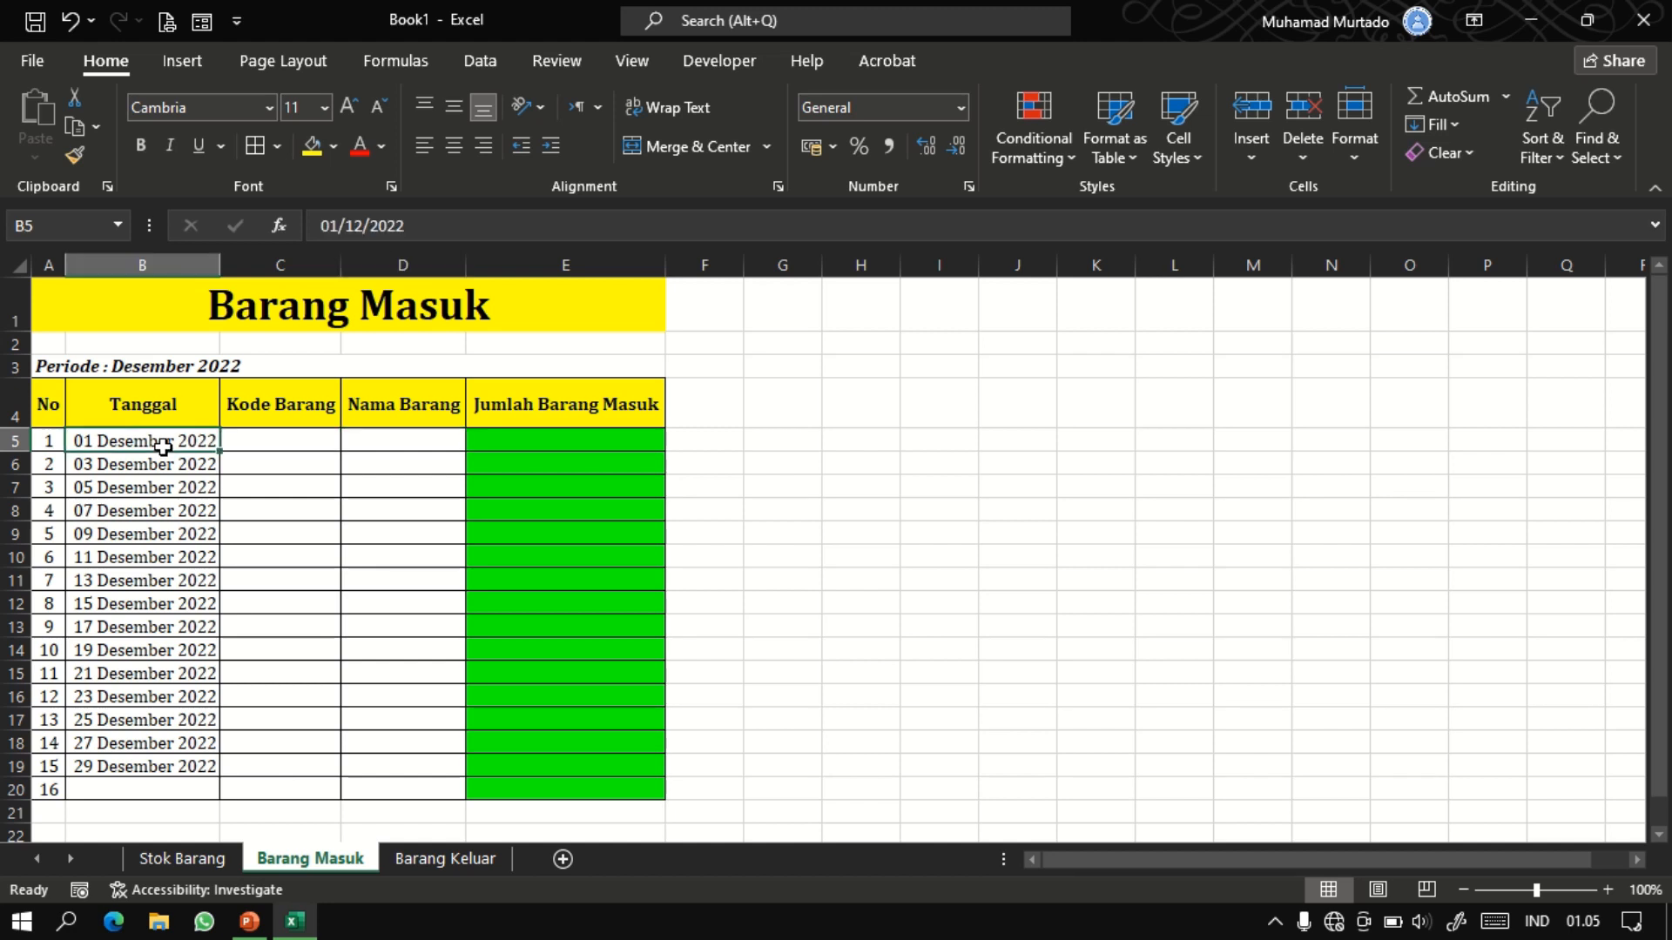
{"action": "left_click_drag", "start_coordinate": [163, 447], "coordinate": [175, 760]}
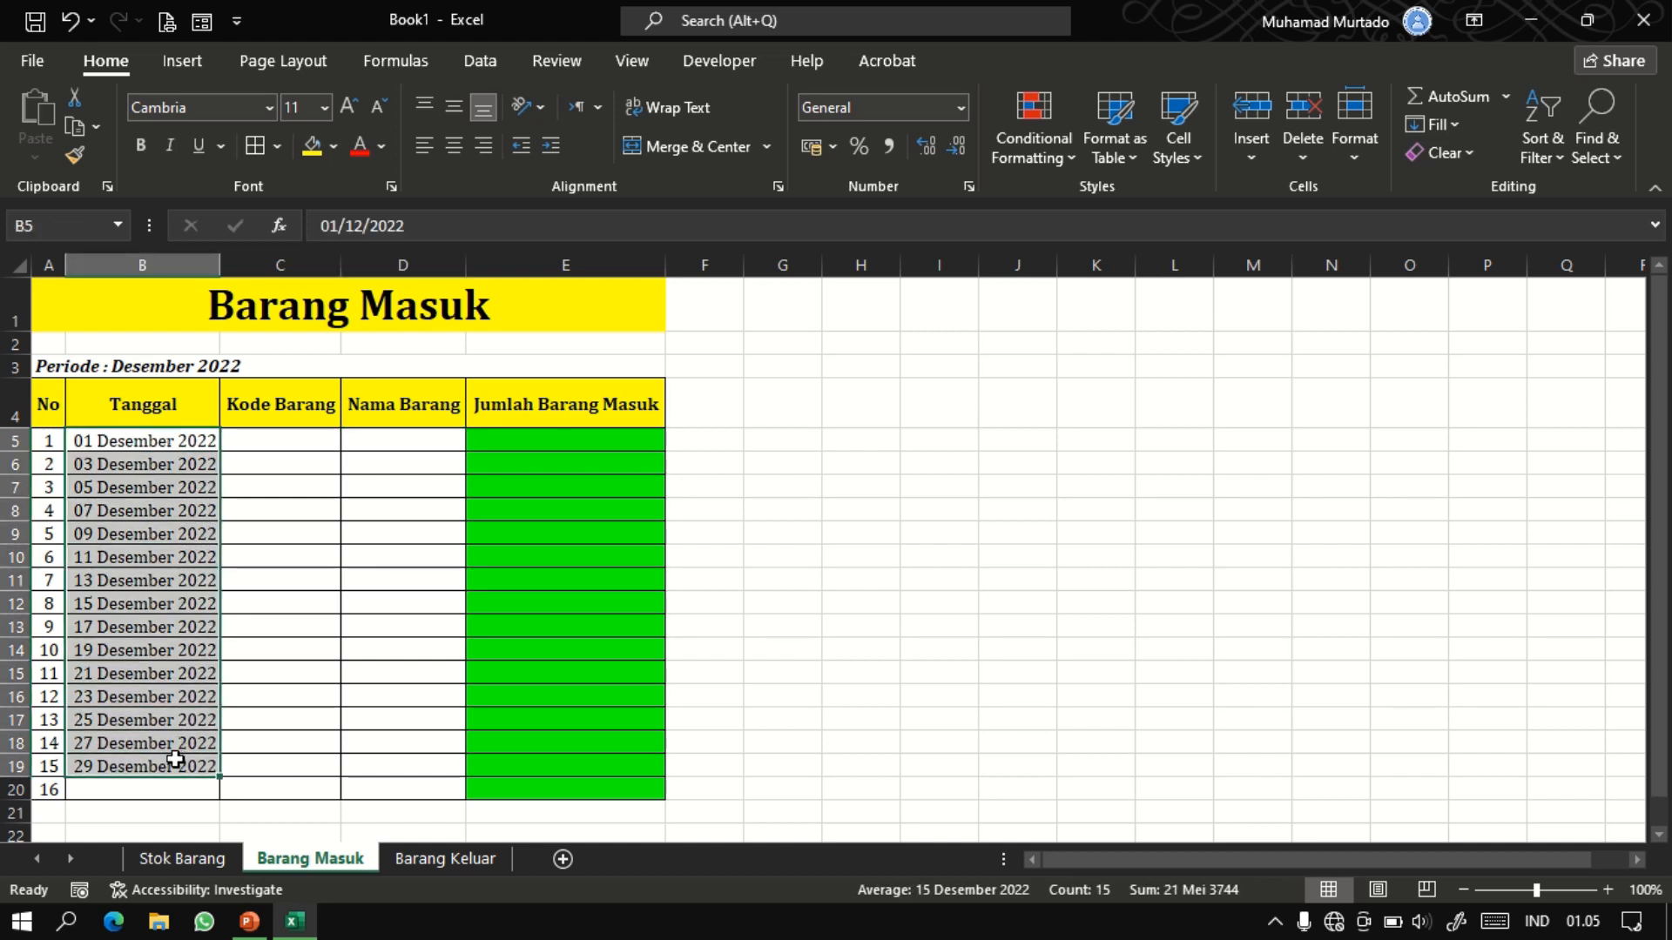
{"action": "key", "text": "ctrl+v"}
{"action": "left_click", "coordinate": [455, 148]}
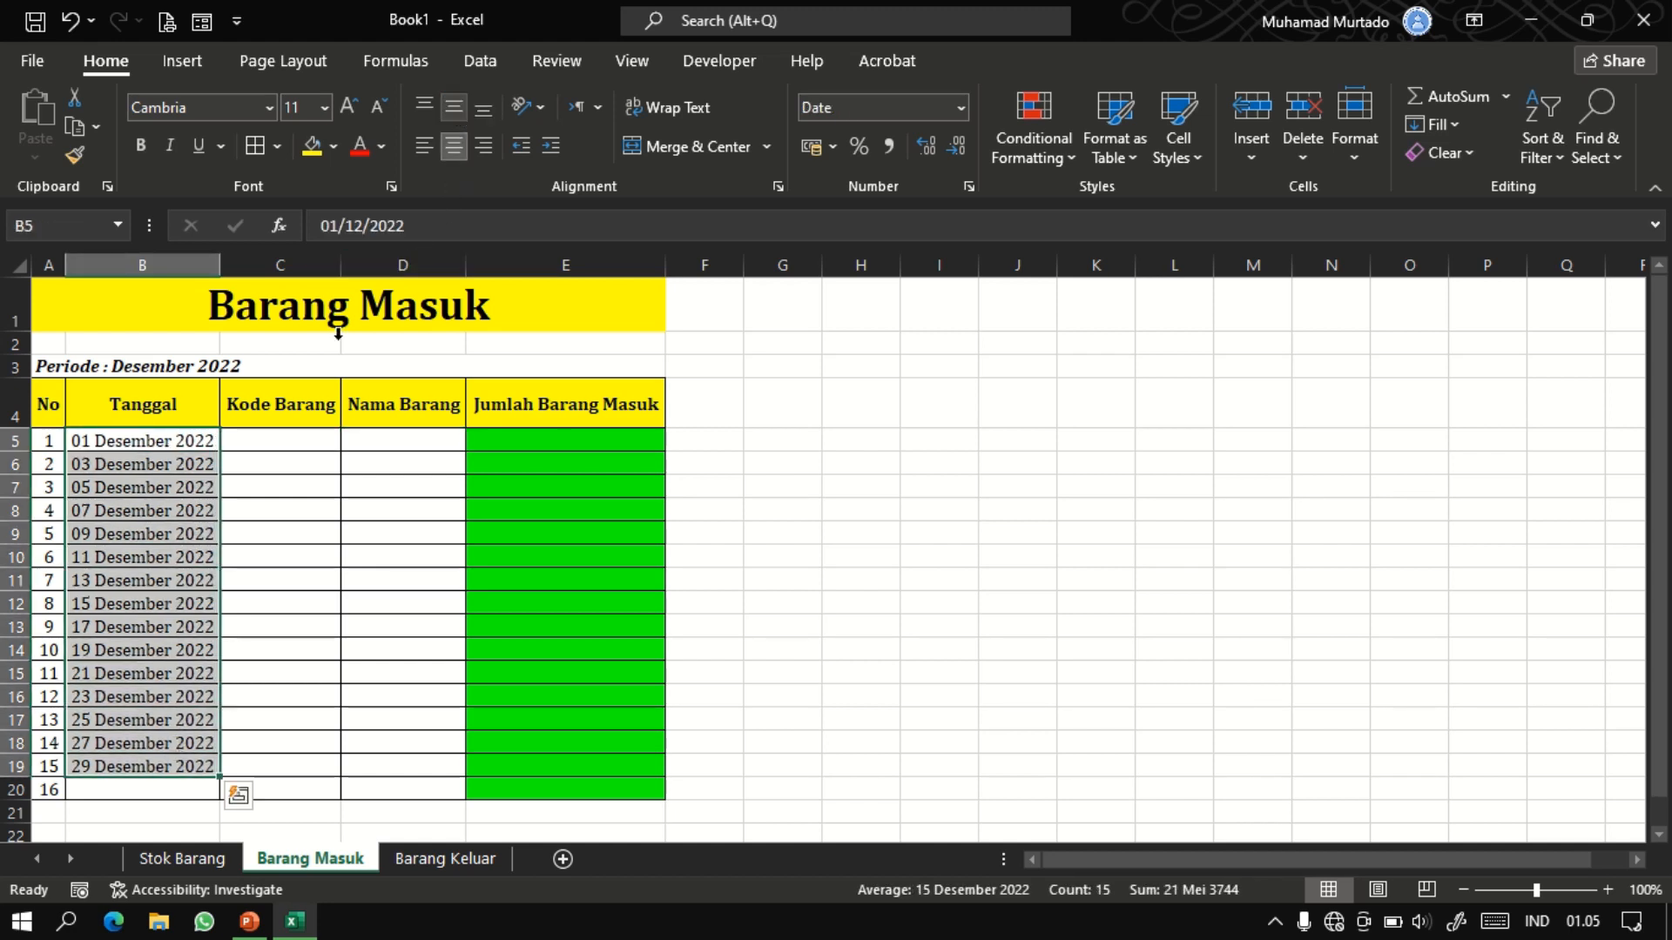
{"action": "left_click", "coordinate": [291, 444]}
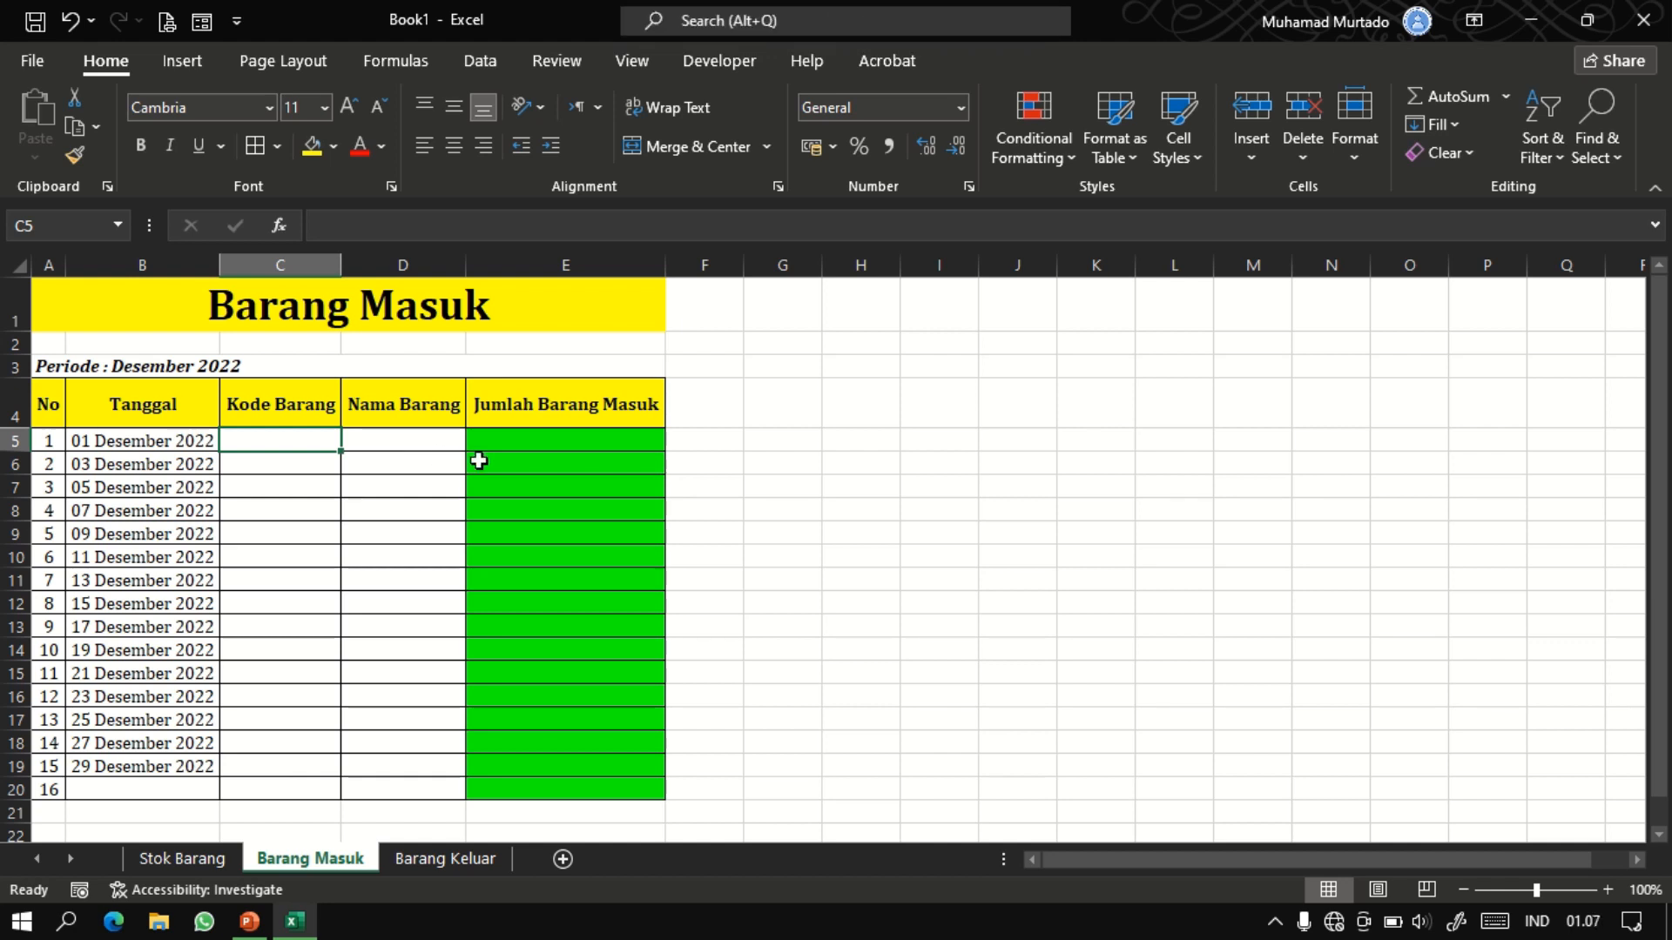
{"action": "left_click", "coordinate": [422, 435]}
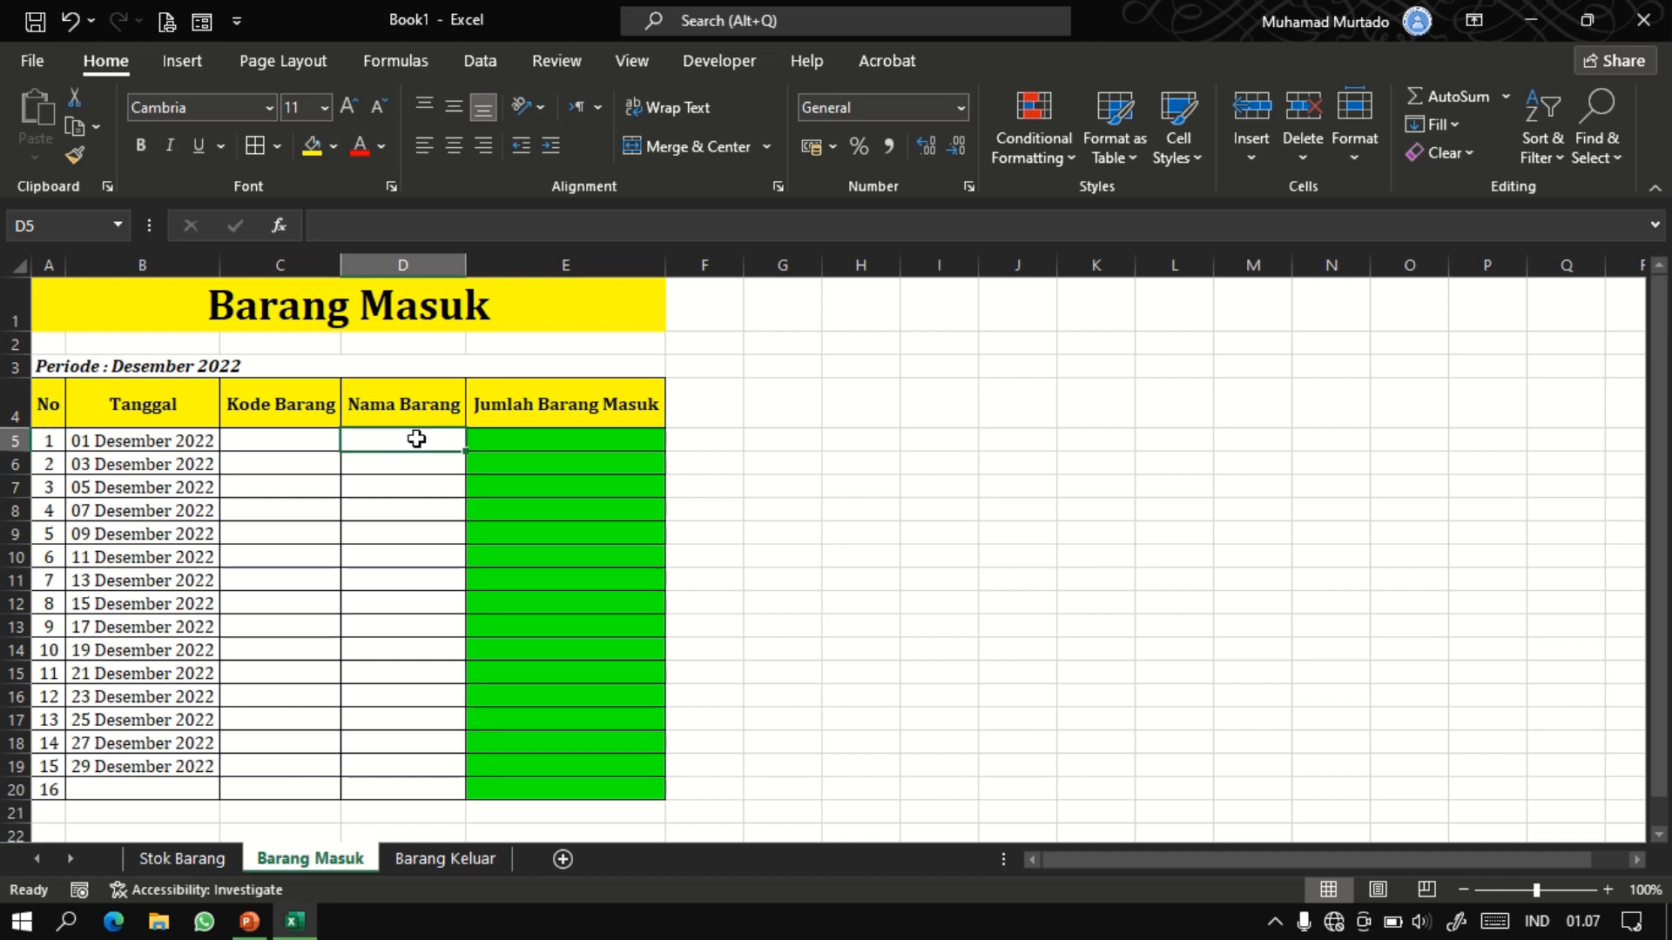
Start a VLOOKUP formula in D5 with C5 as lookup value and the absolute range 'Stok Barang'!$B$4:$G$19 as table.
{"action": "type", "text": "=v"}
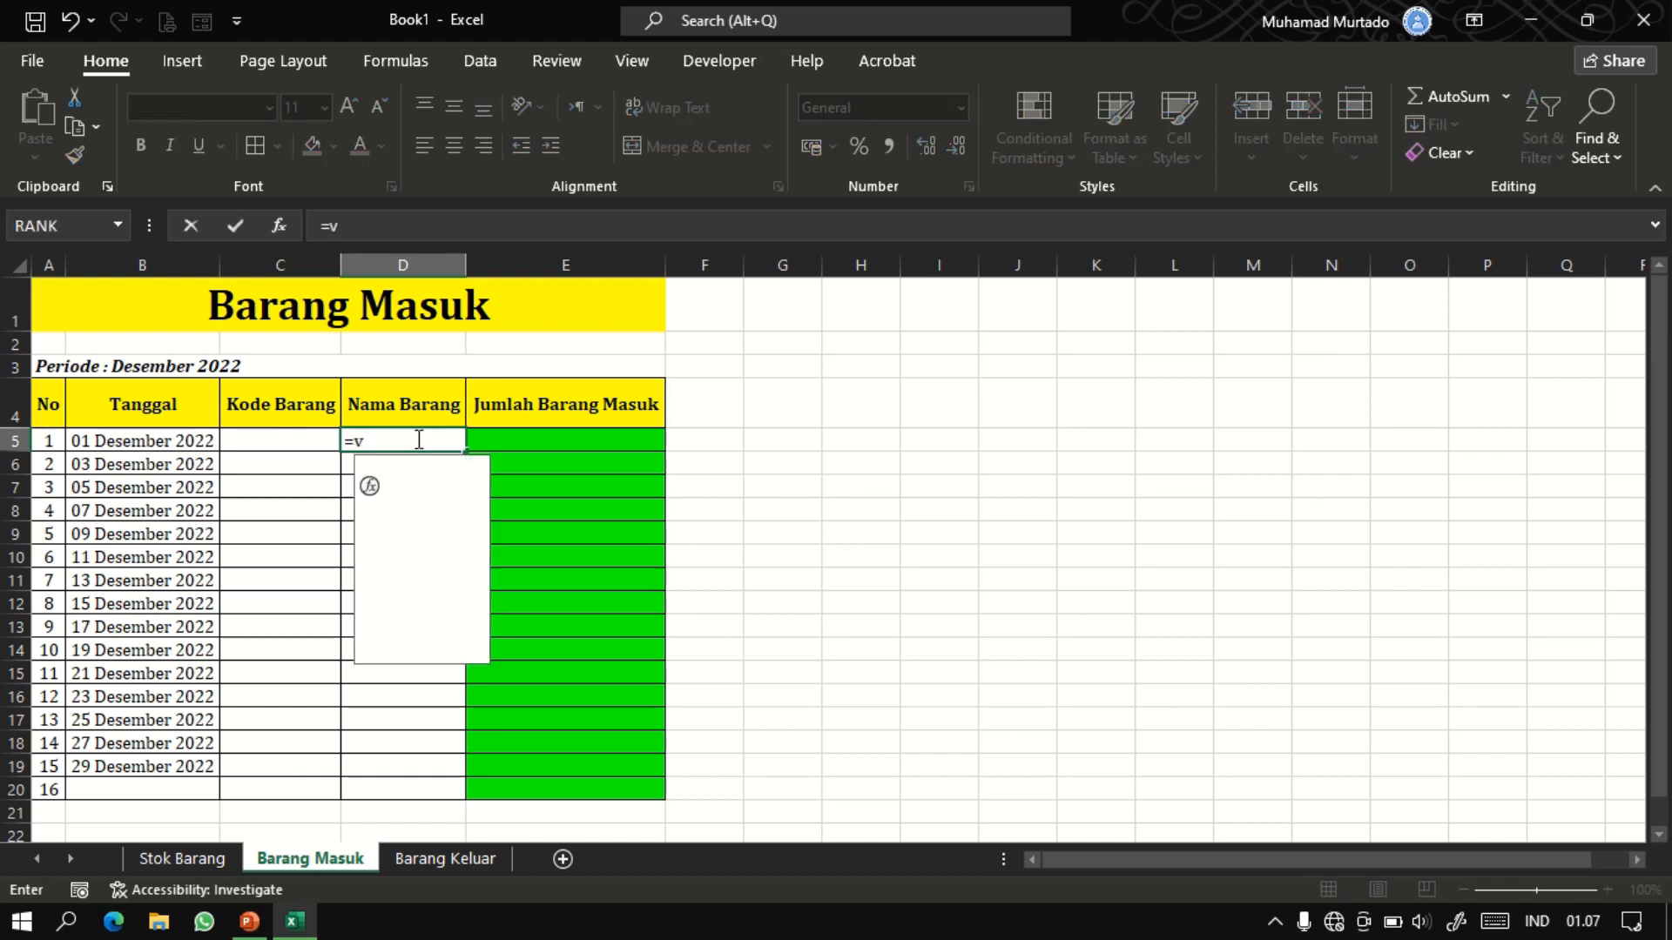
{"action": "type", "text": "lo"}
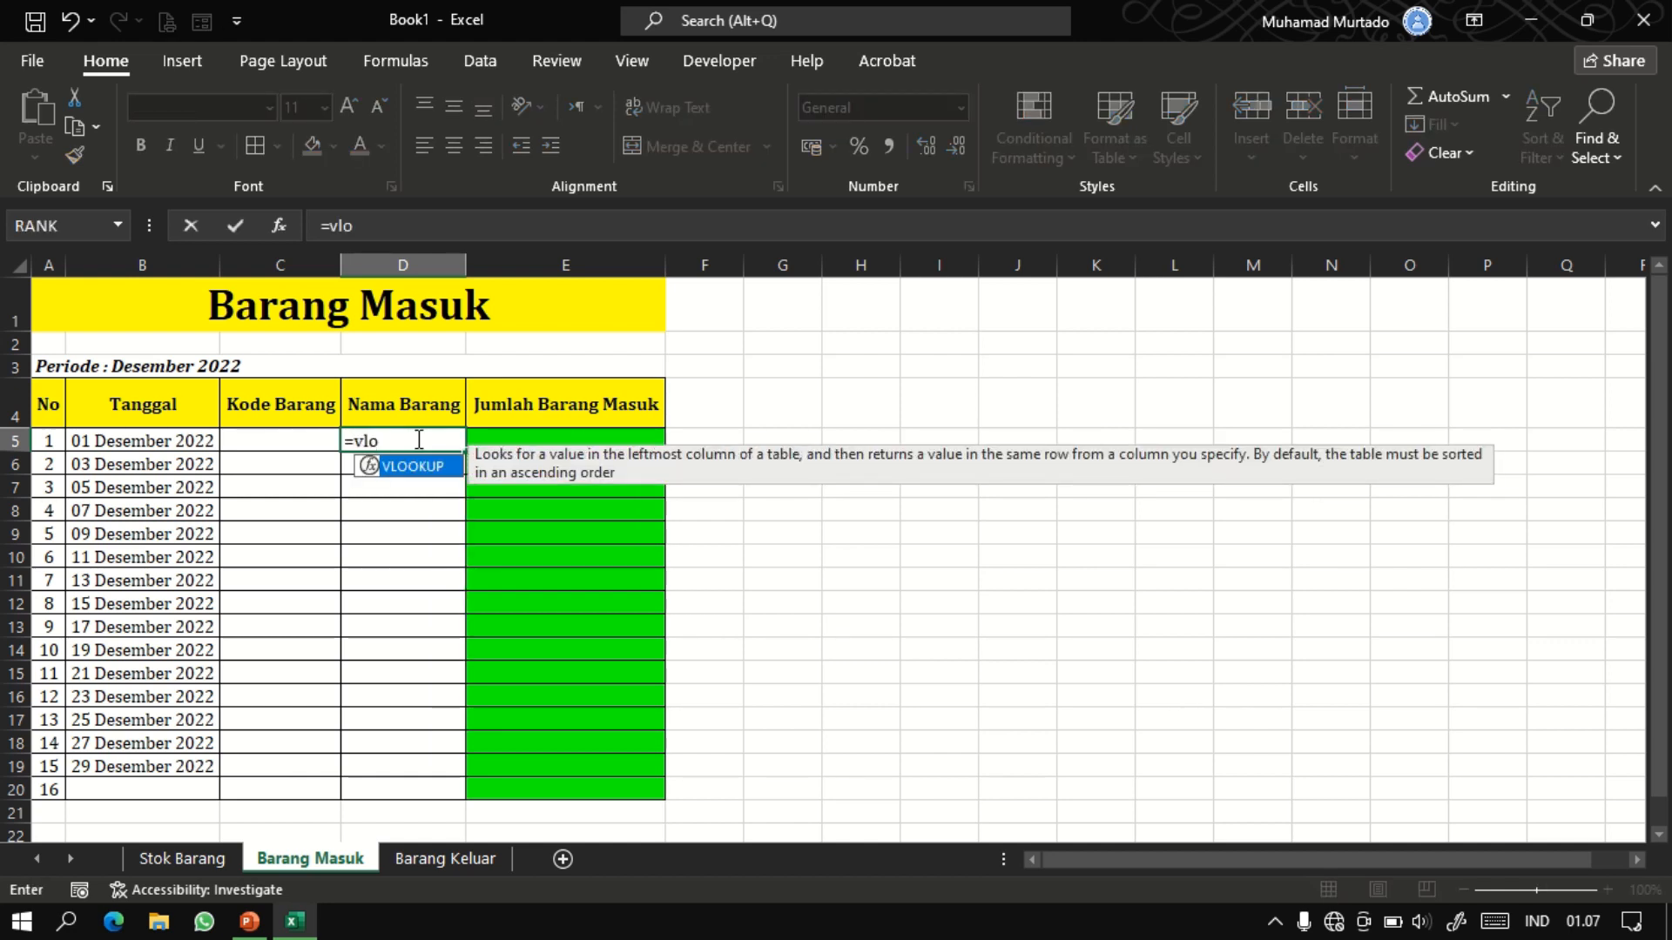
{"action": "key", "text": "Tab"}
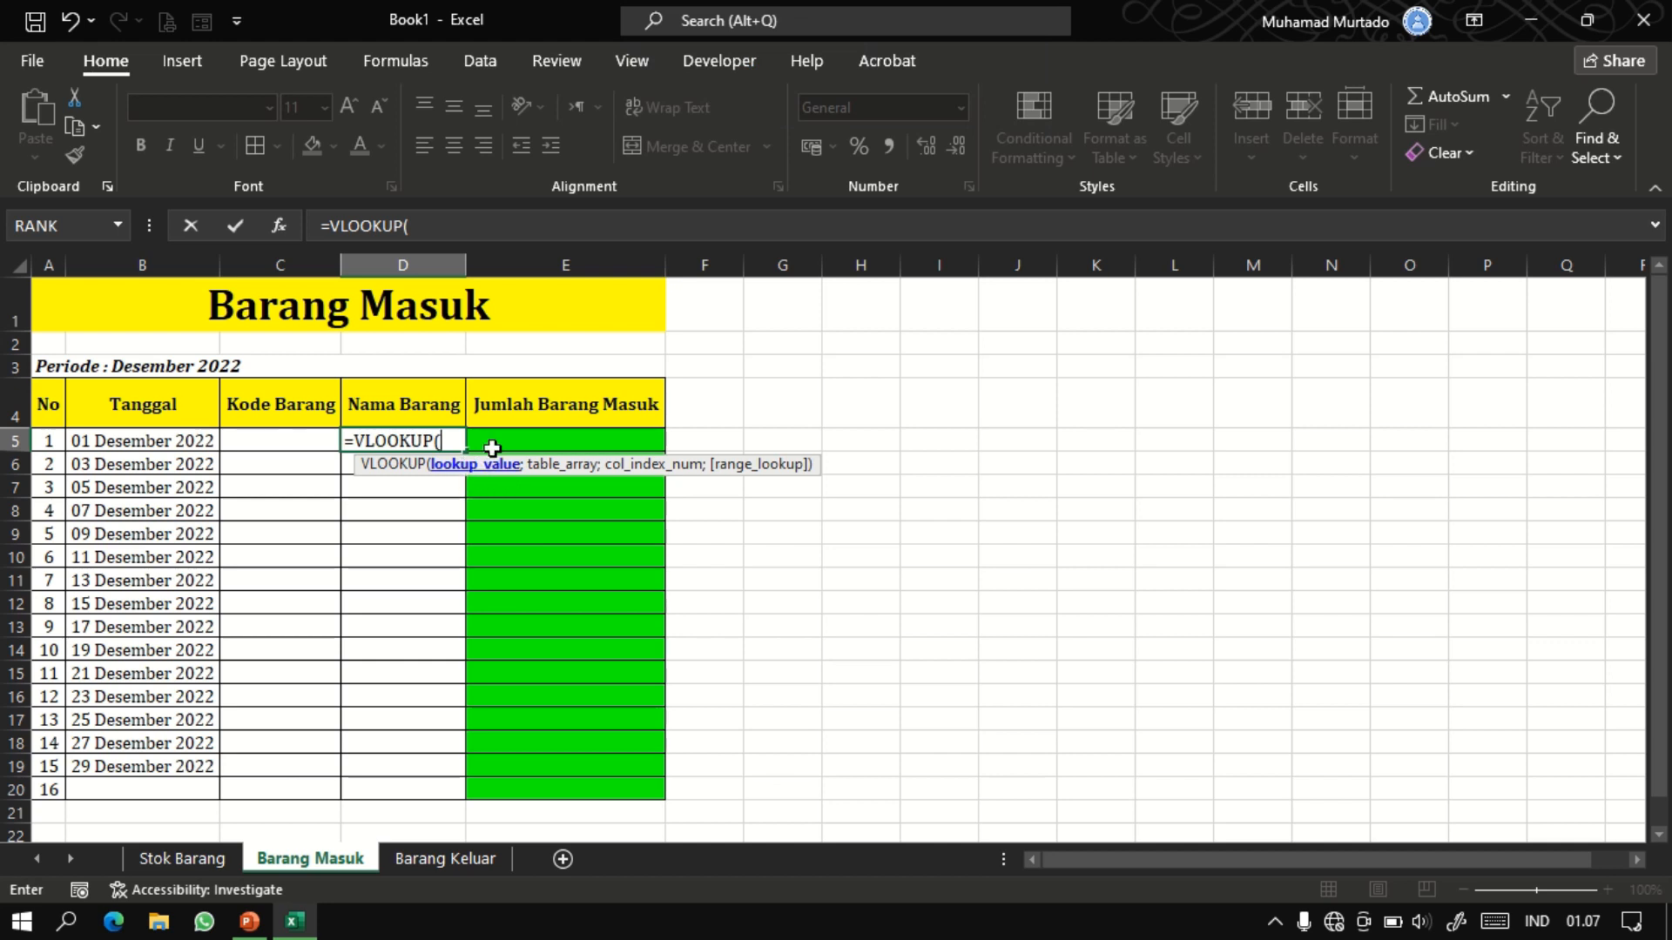
{"action": "left_click", "coordinate": [305, 438]}
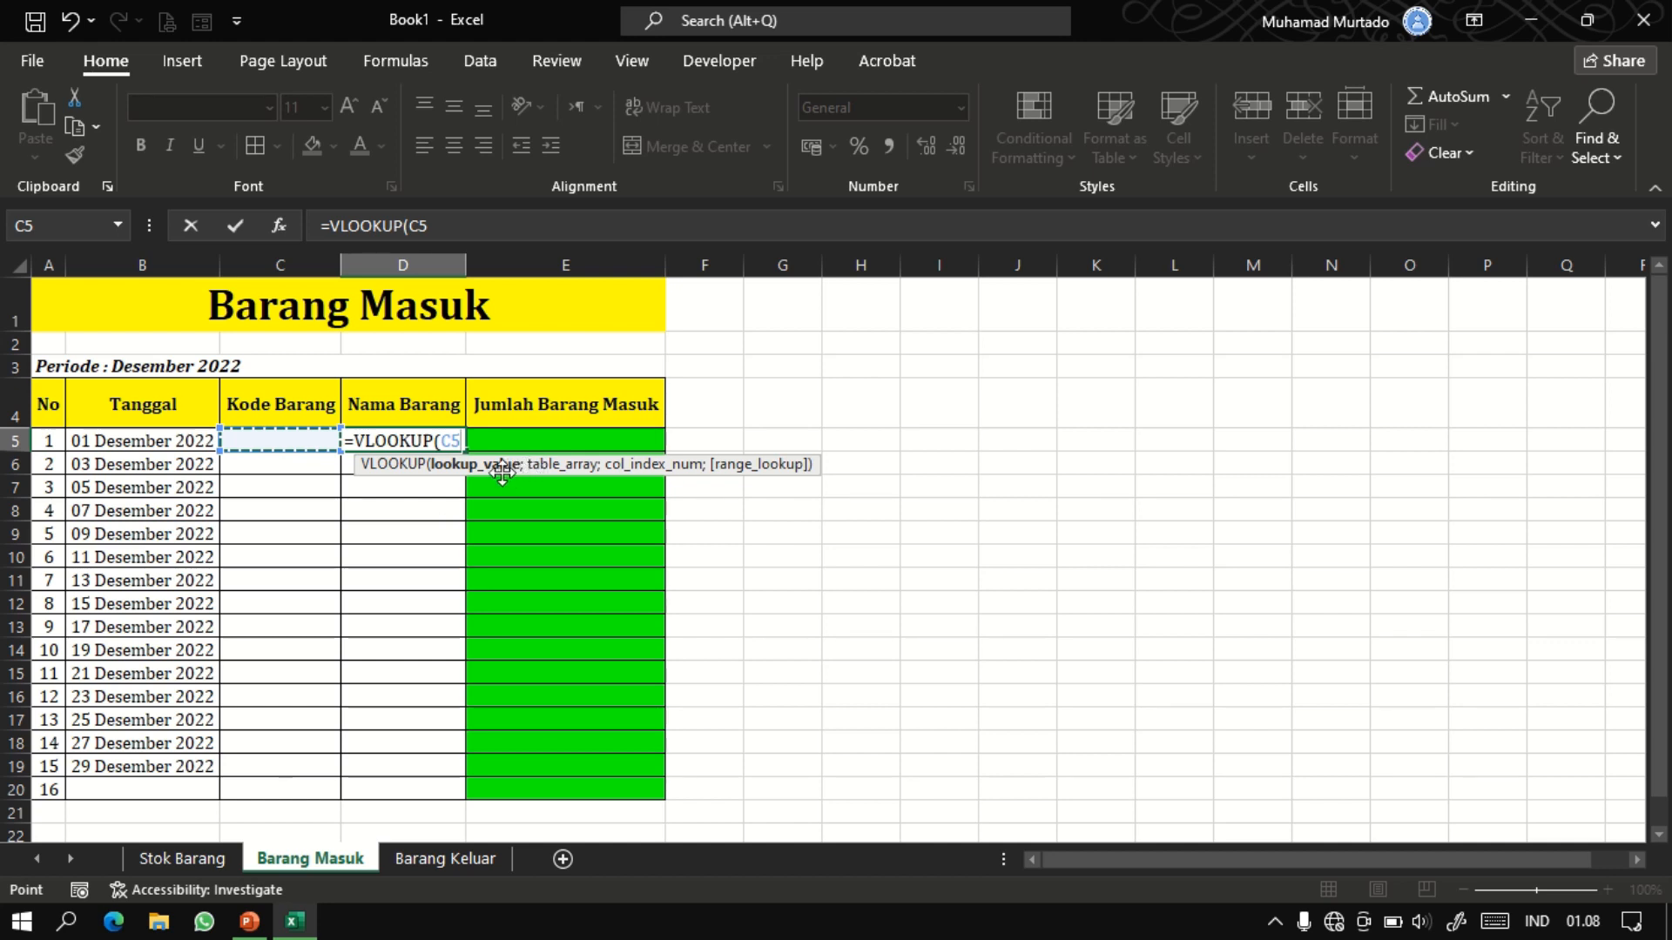
{"action": "type", "text": ";"}
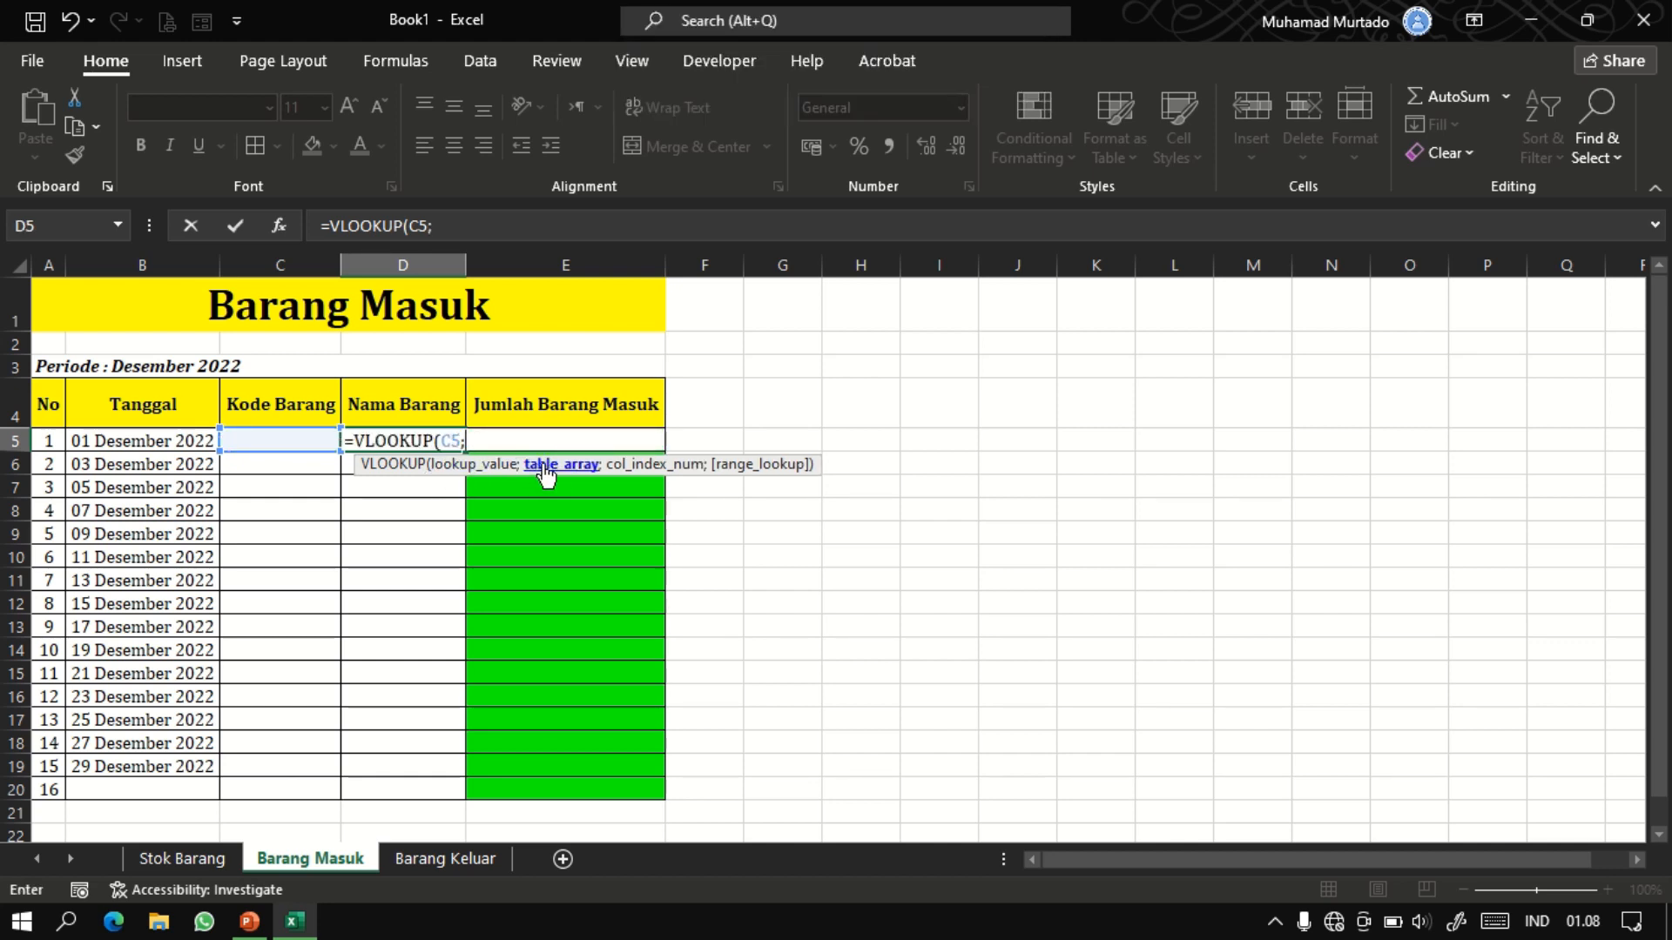
{"action": "left_click", "coordinate": [207, 862]}
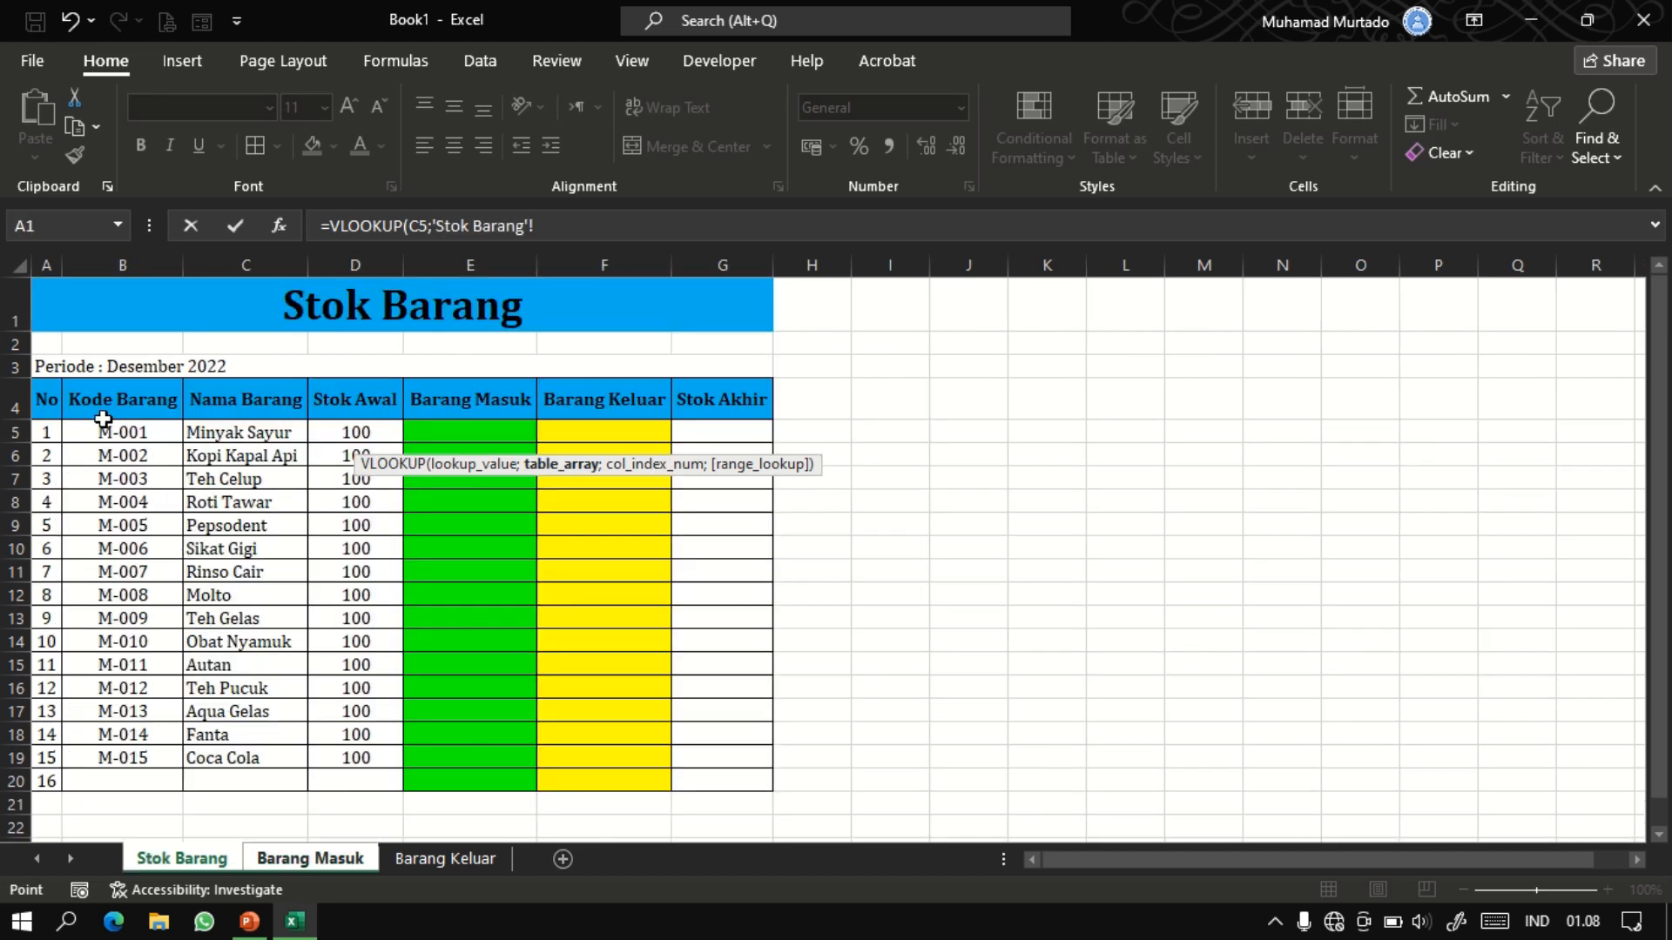
{"action": "left_click_drag", "start_coordinate": [95, 402], "coordinate": [687, 761]}
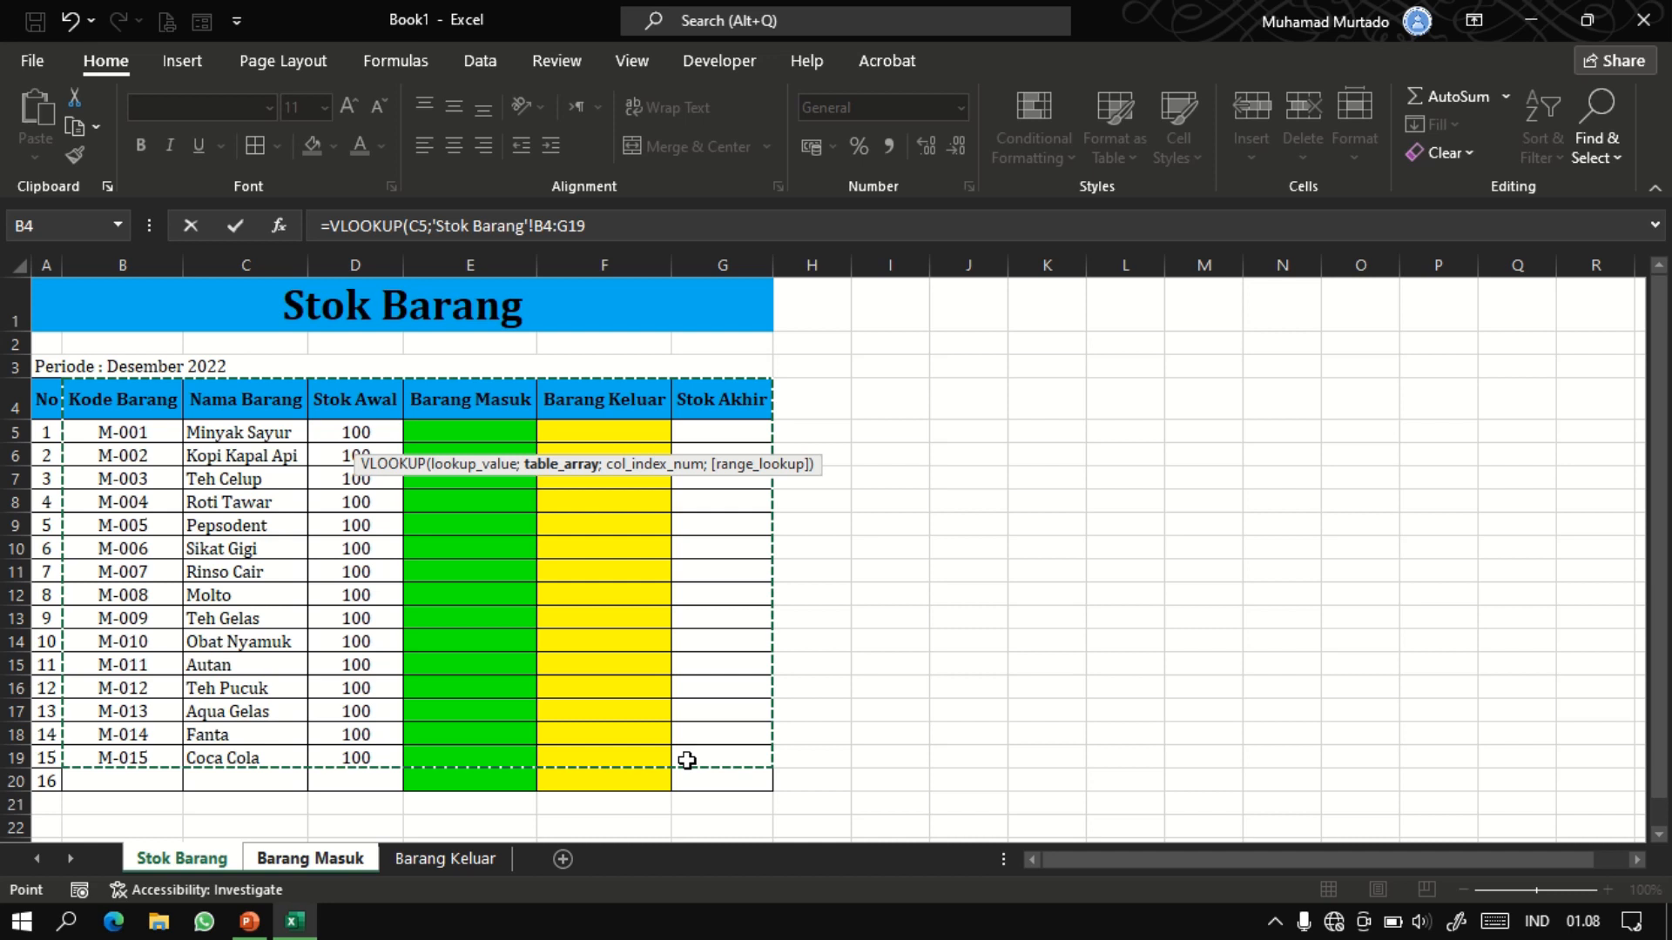
{"action": "key", "text": "F4"}
{"action": "type", "text": ";"}
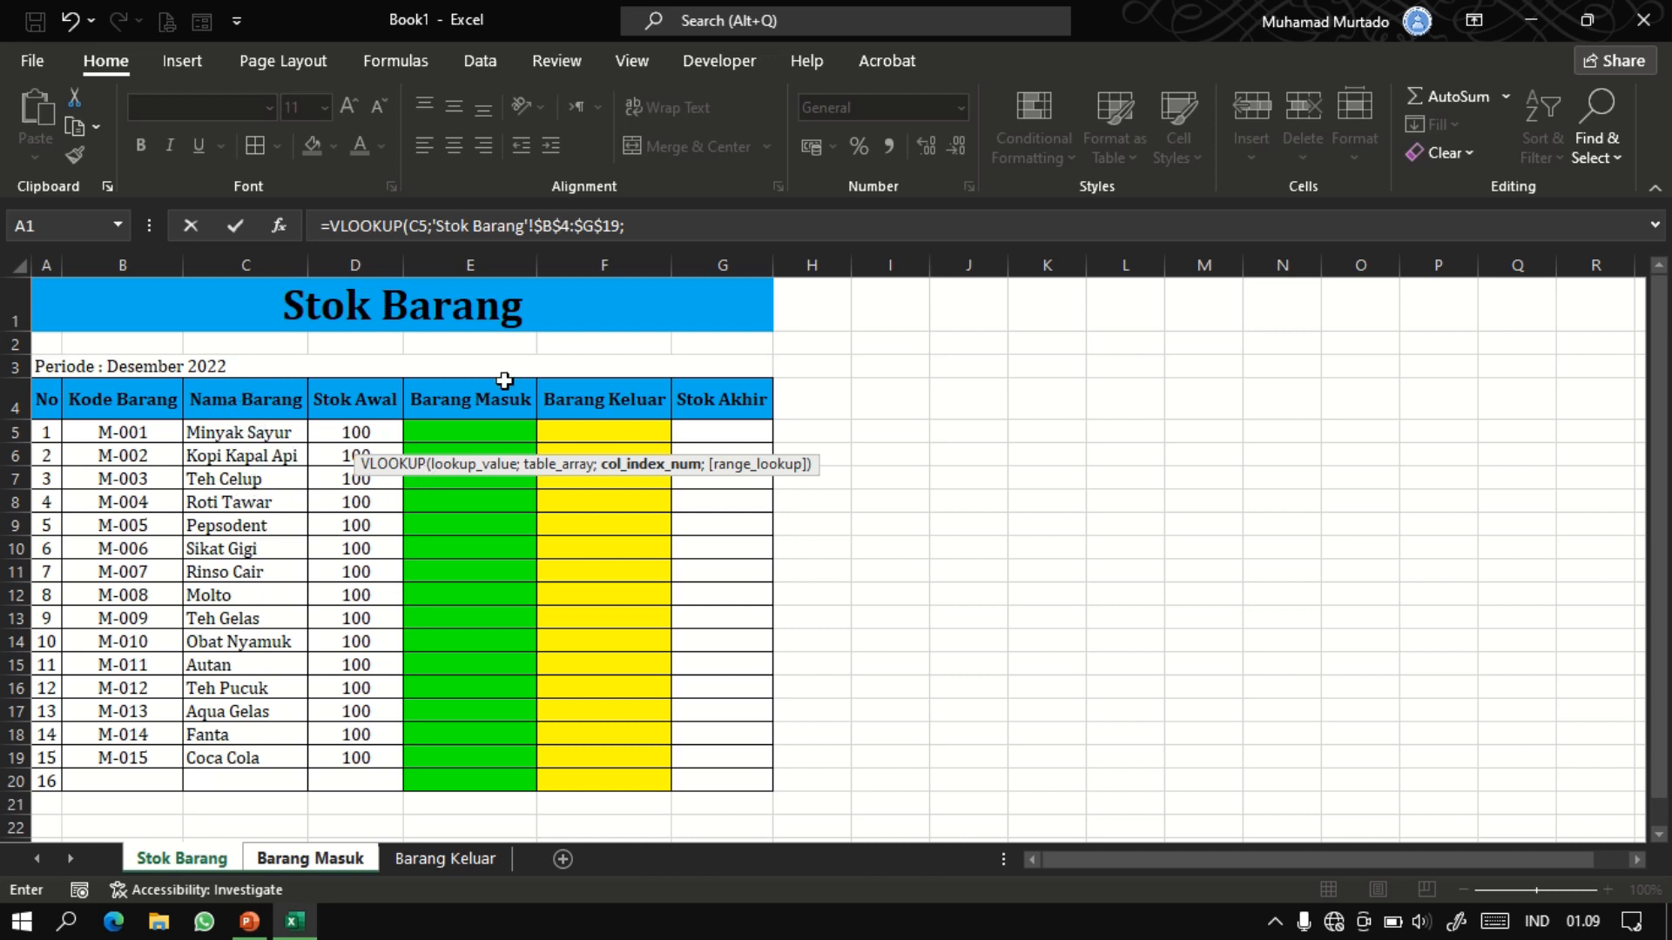
Complete the VLOOKUP formula with column index 3 and exact match FALSE, and enter it in D5.
{"action": "left_click", "coordinate": [637, 226]}
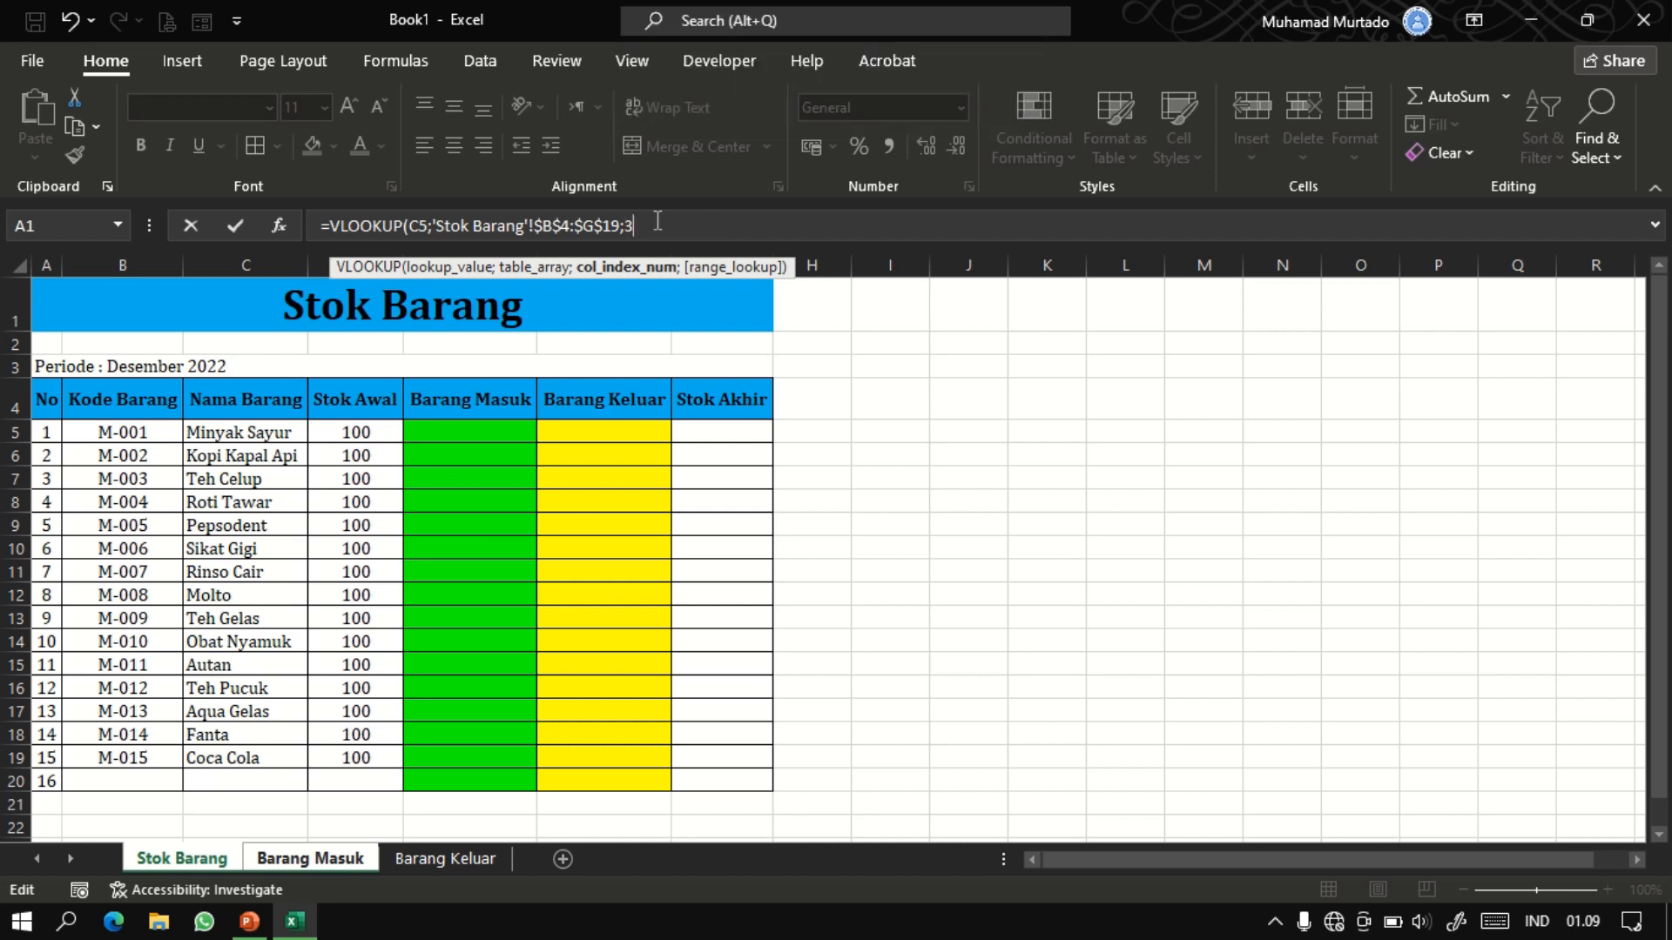
{"action": "type", "text": ";"}
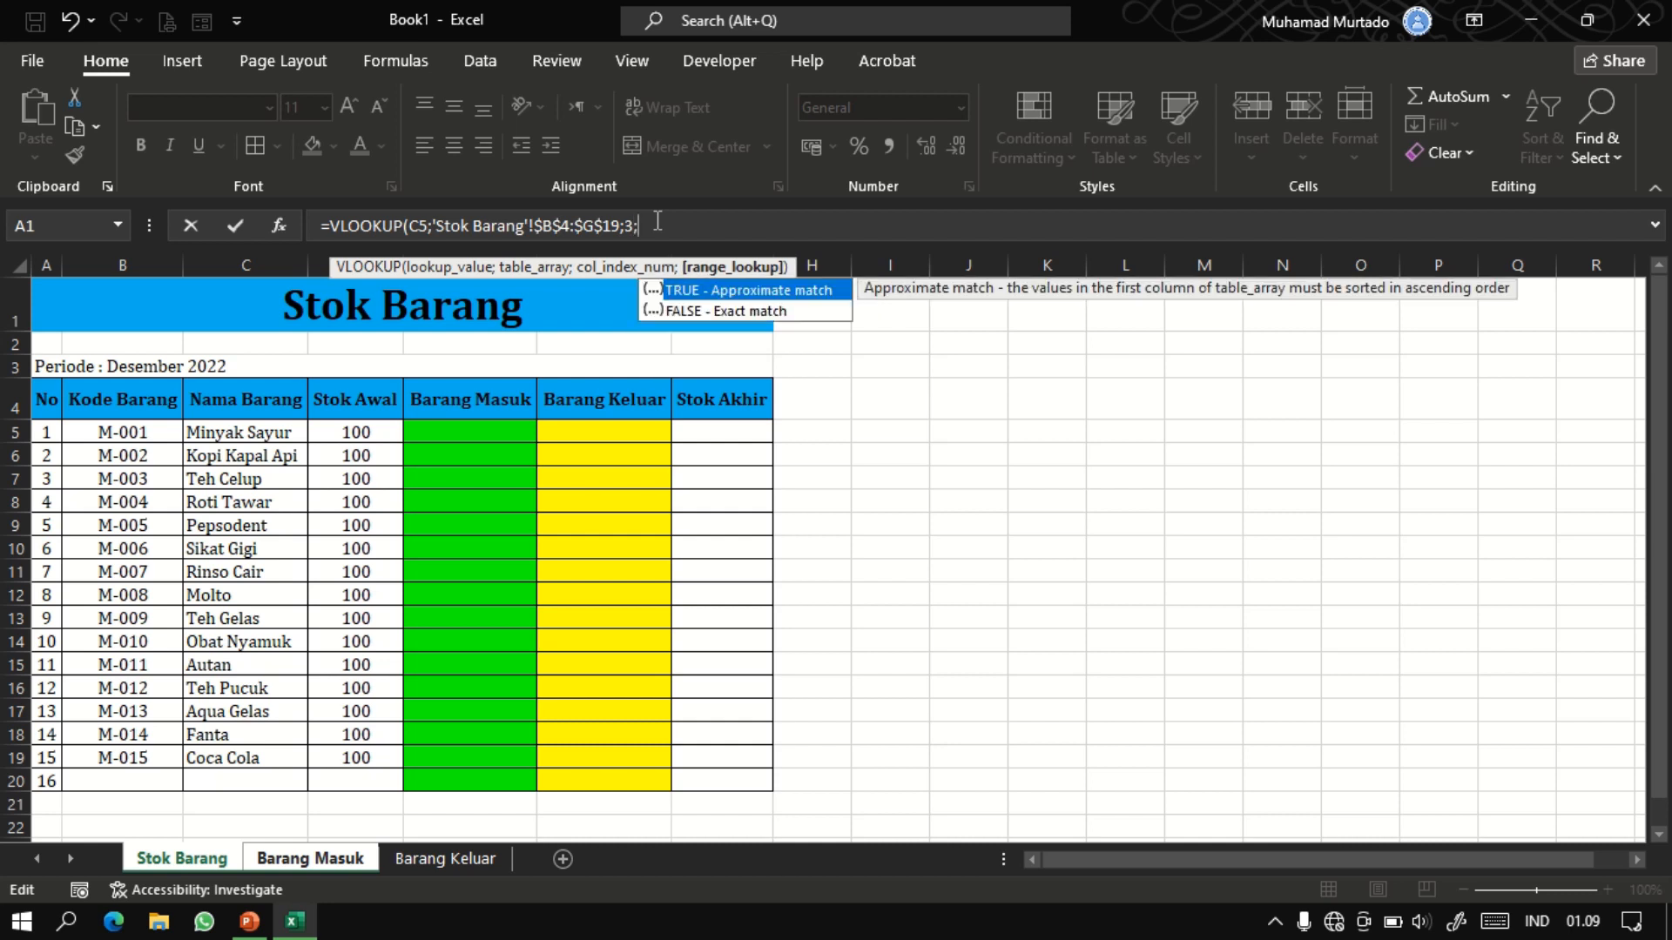
{"action": "double_click", "coordinate": [698, 311]}
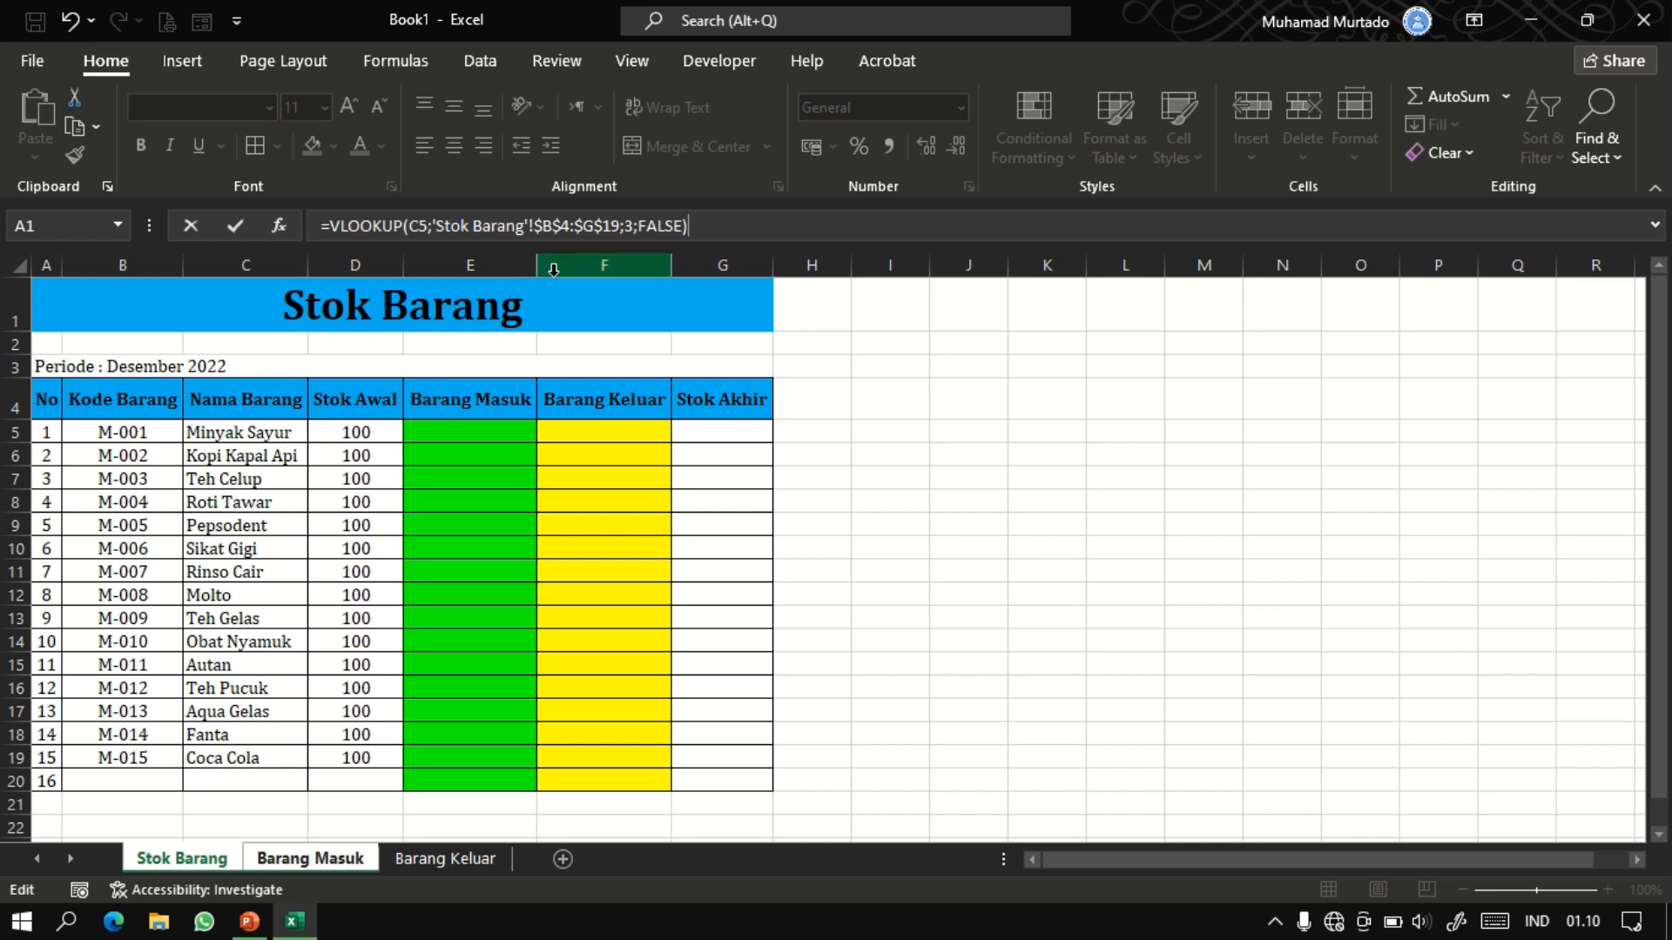
{"action": "key", "text": "Return"}
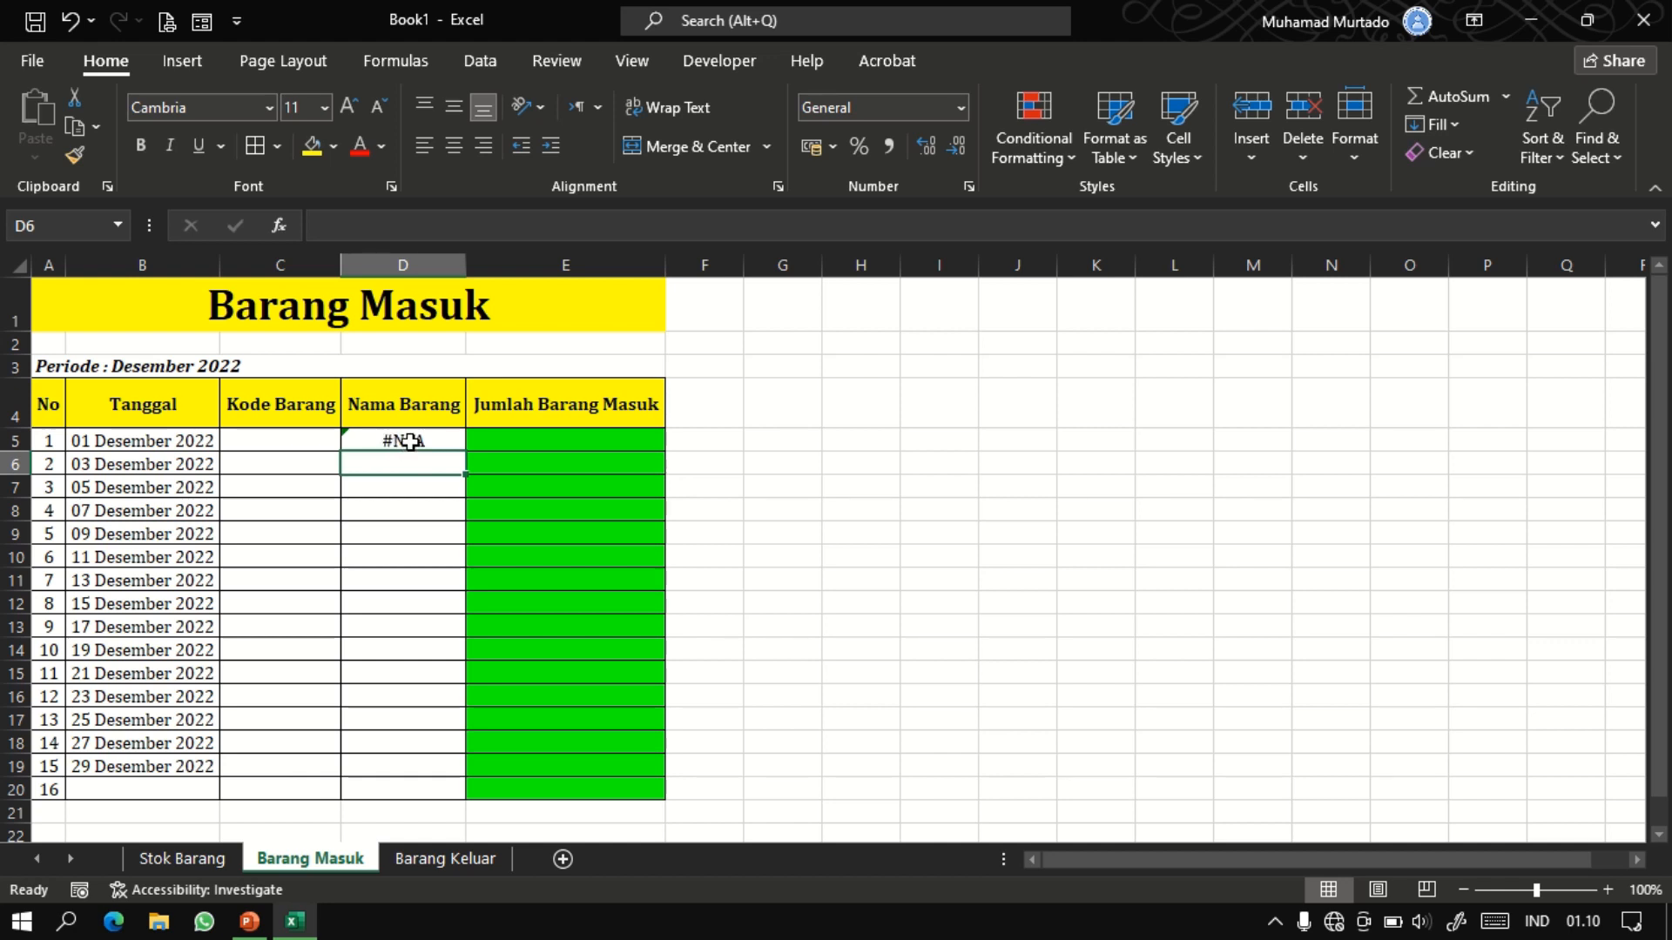
Enter the item code M-001 in C5, the first row of the Kode Barang column.
{"action": "left_click", "coordinate": [303, 446]}
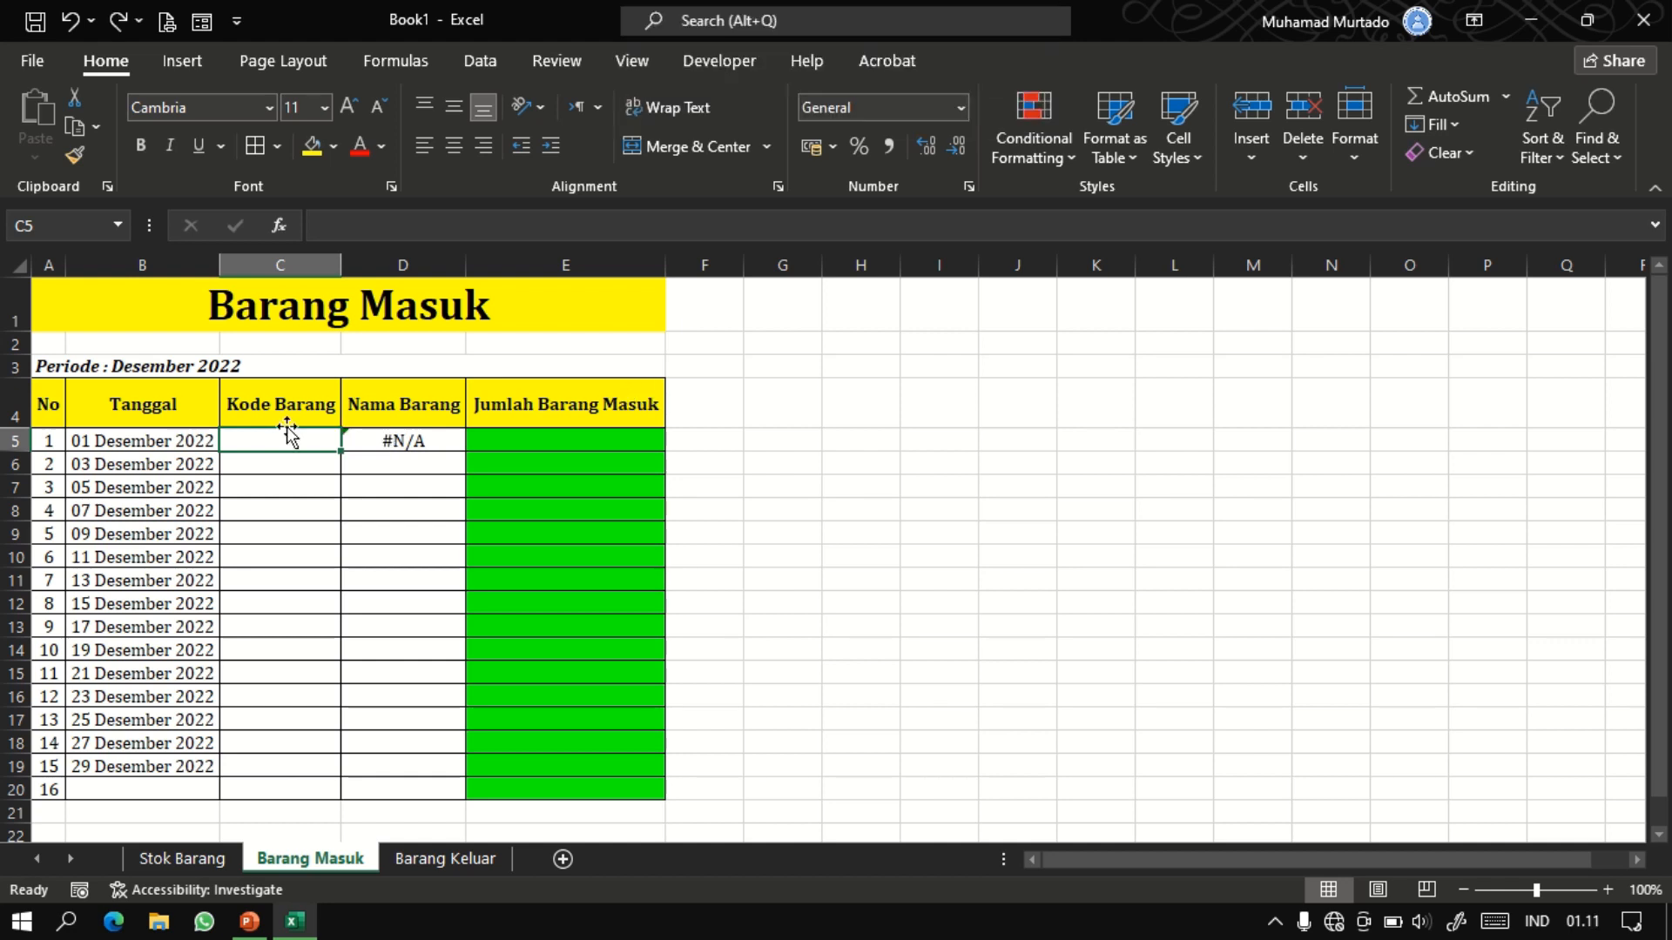
{"action": "type", "text": "M-"}
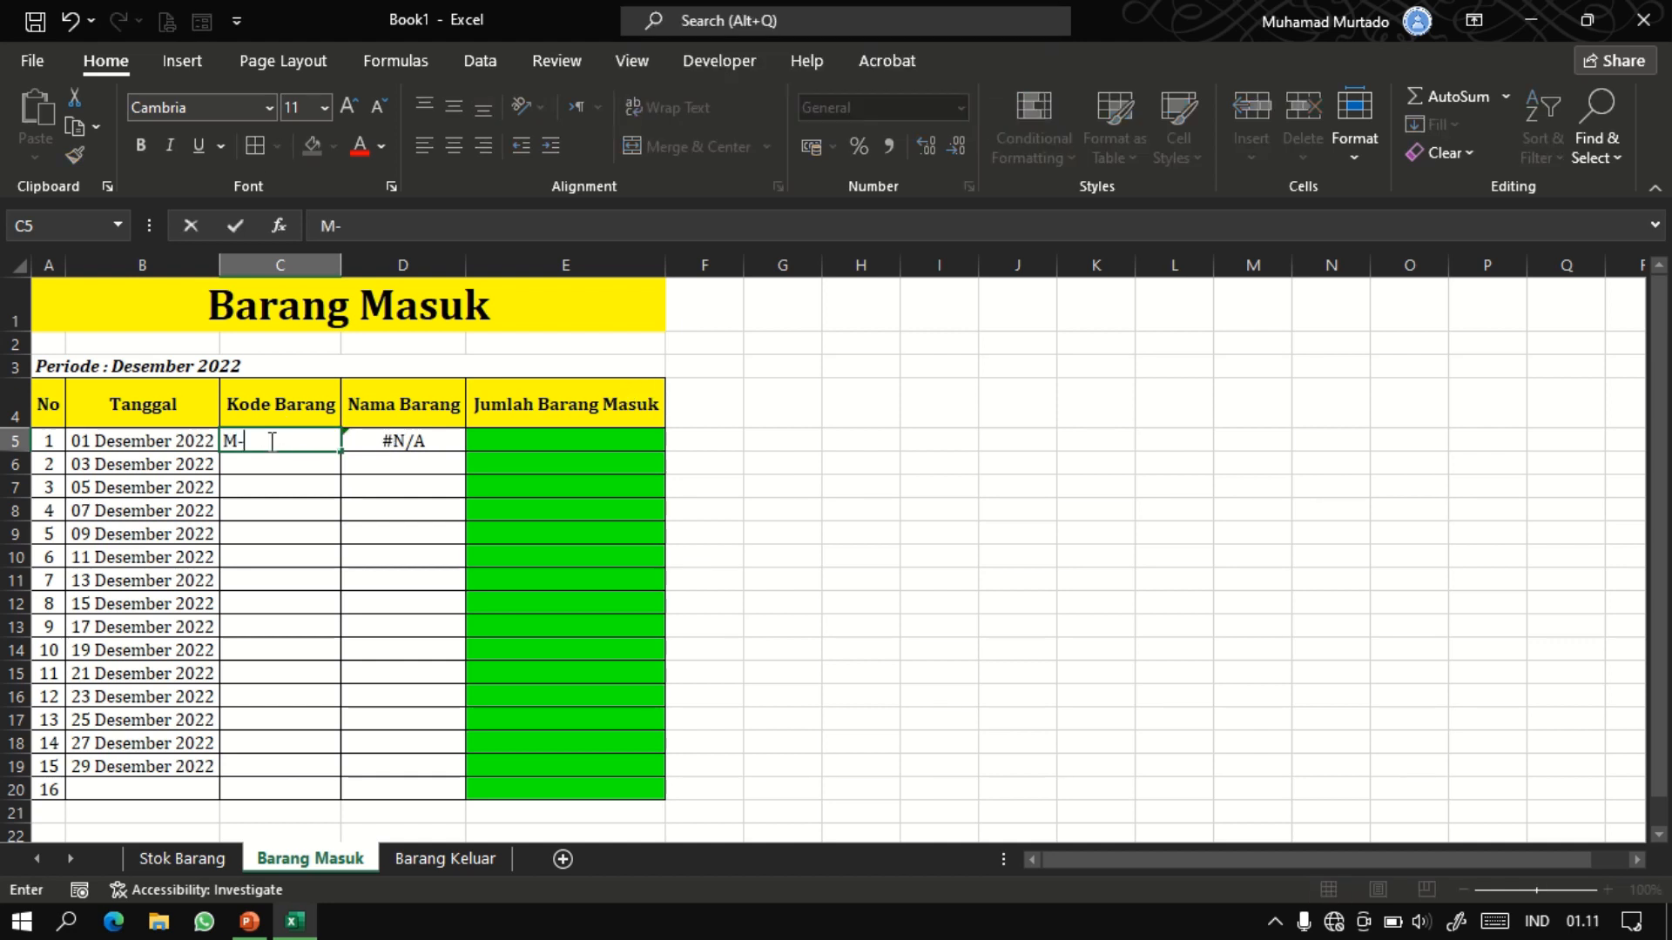
{"action": "type", "text": "001"}
{"action": "key", "text": "Return"}
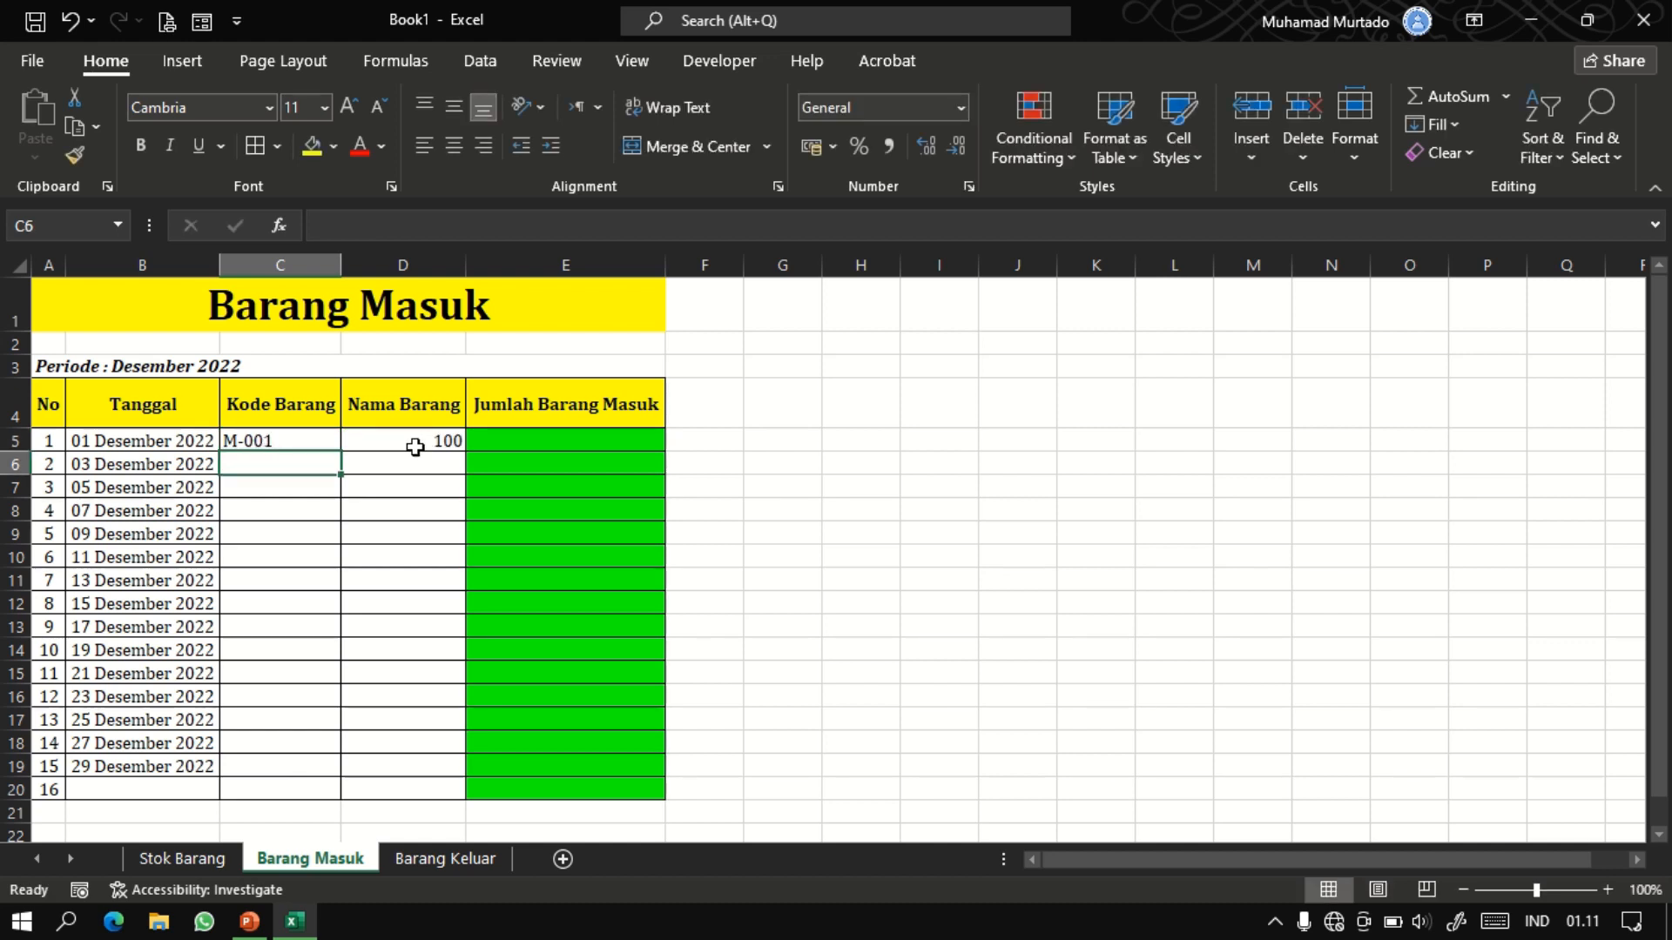
Check the column order on the Stok Barang sheet and set the column index of D5's VLOOKUP to 2.
{"action": "left_click", "coordinate": [205, 862]}
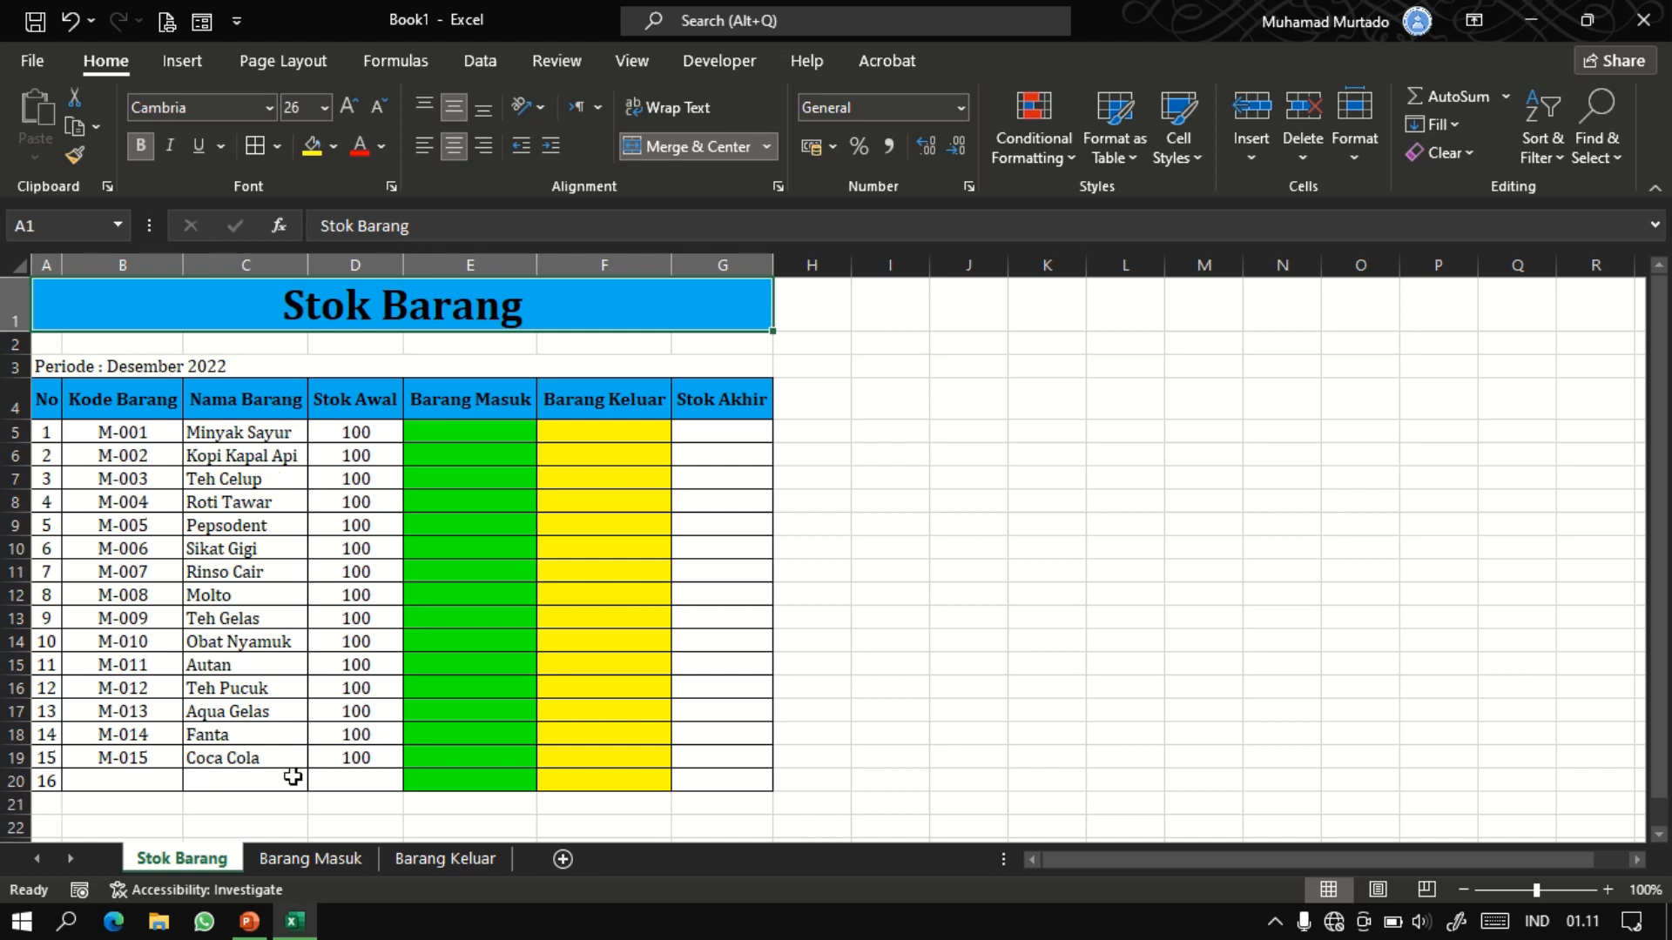
{"action": "left_click", "coordinate": [296, 862]}
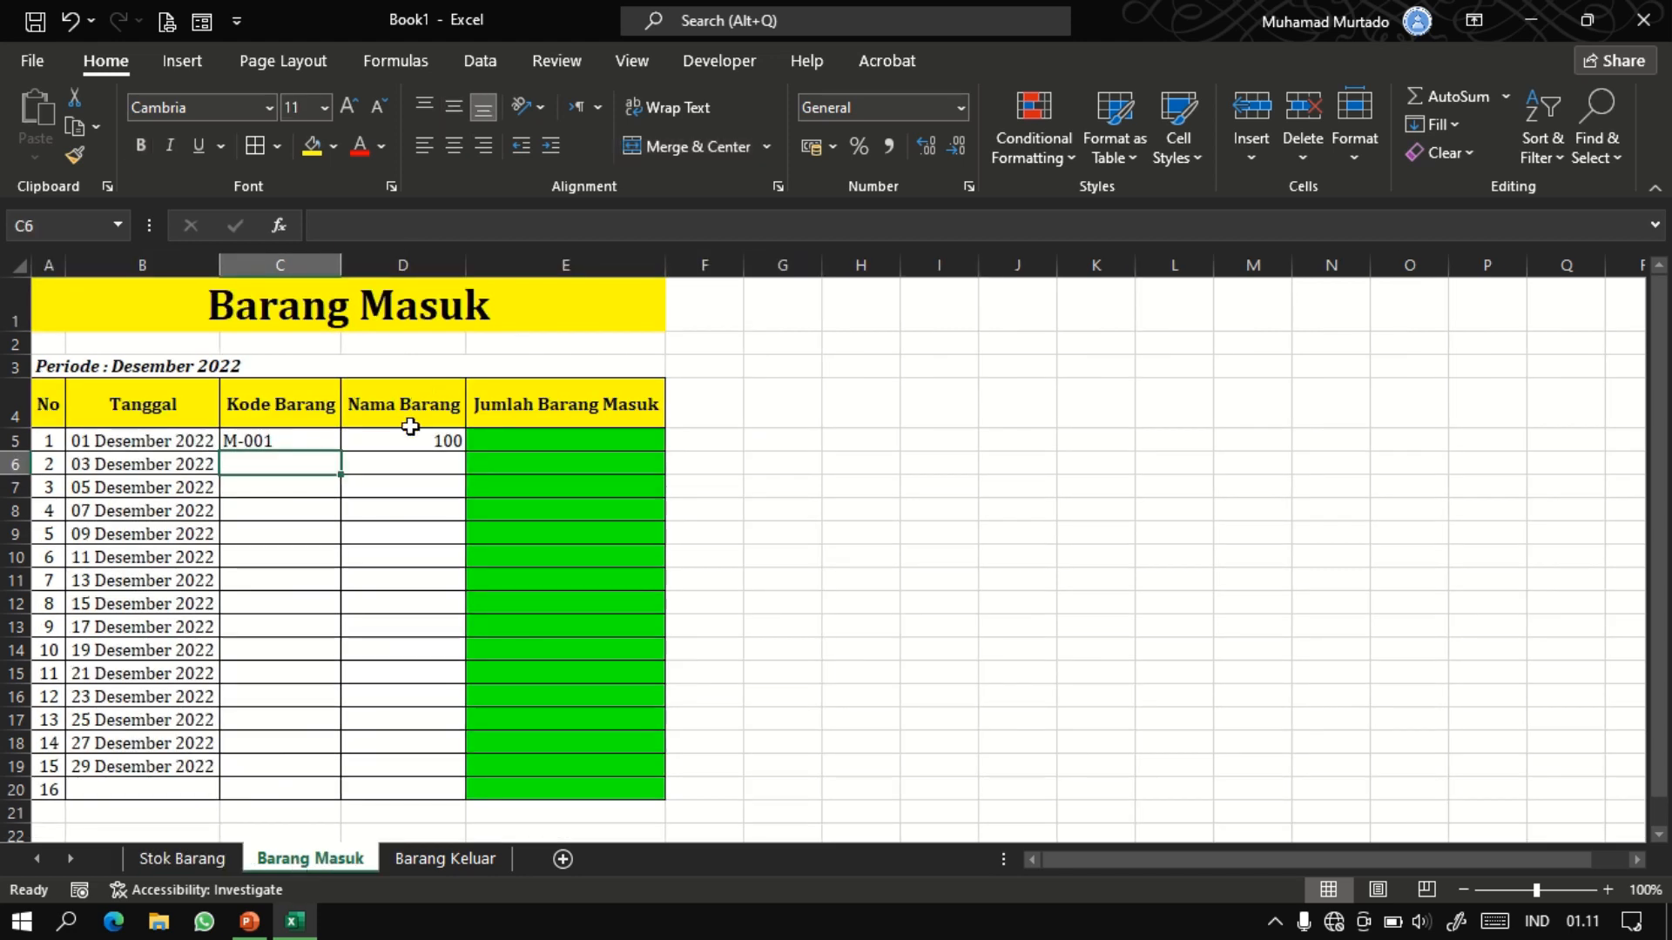
{"action": "left_click", "coordinate": [407, 442]}
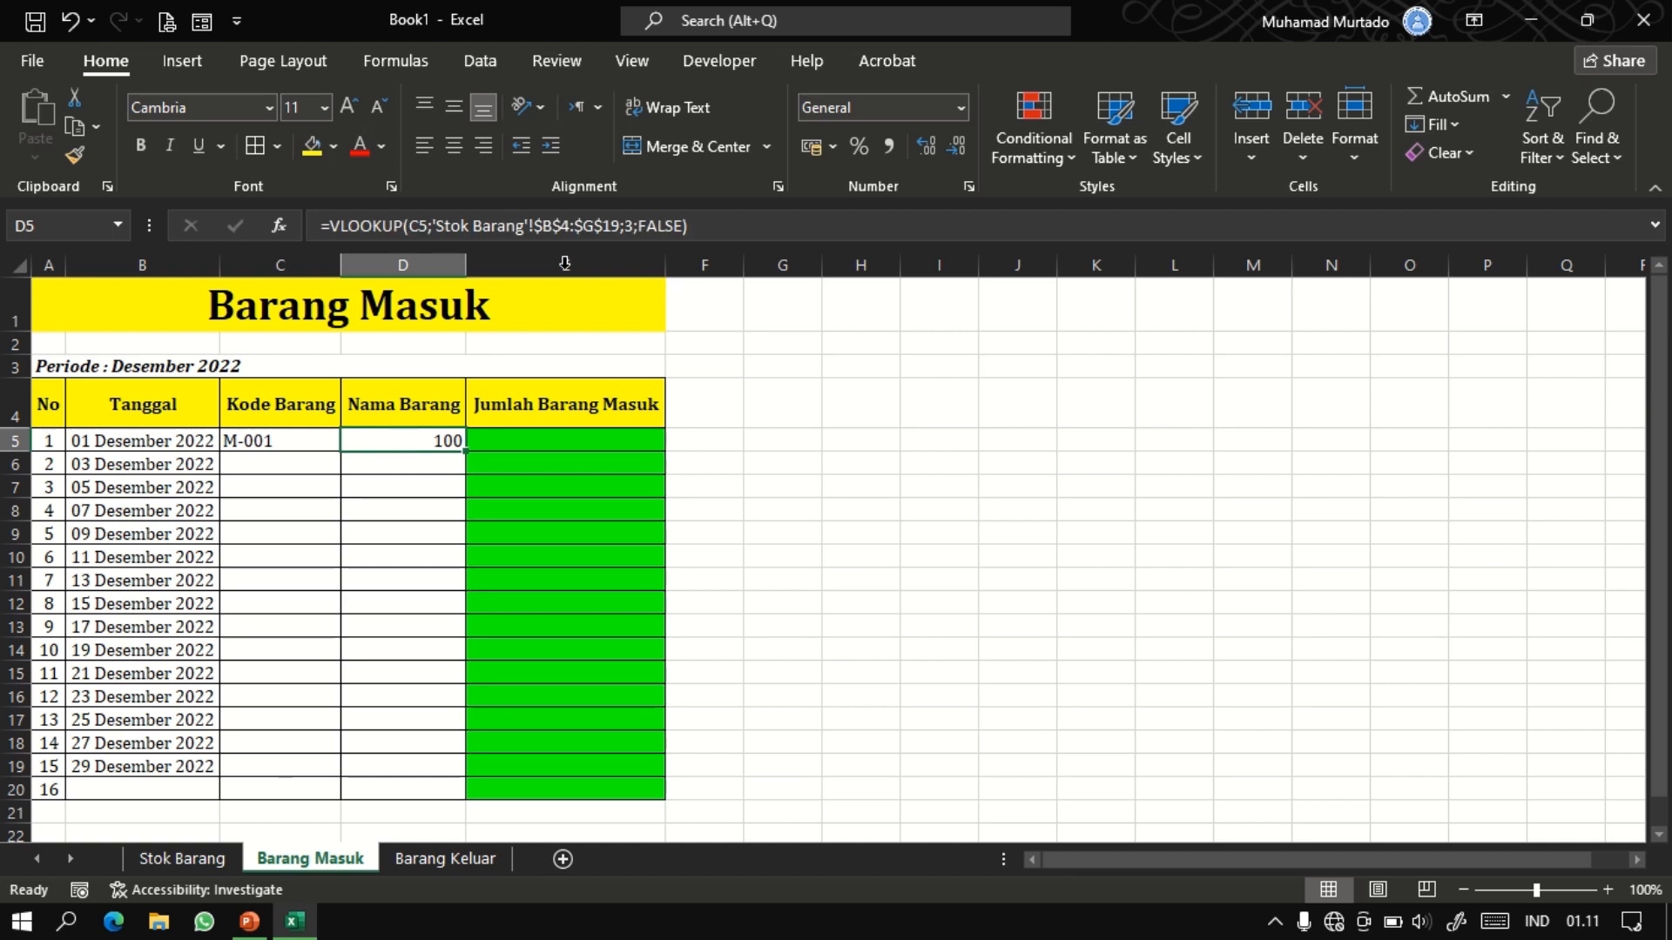
{"action": "left_click", "coordinate": [633, 226]}
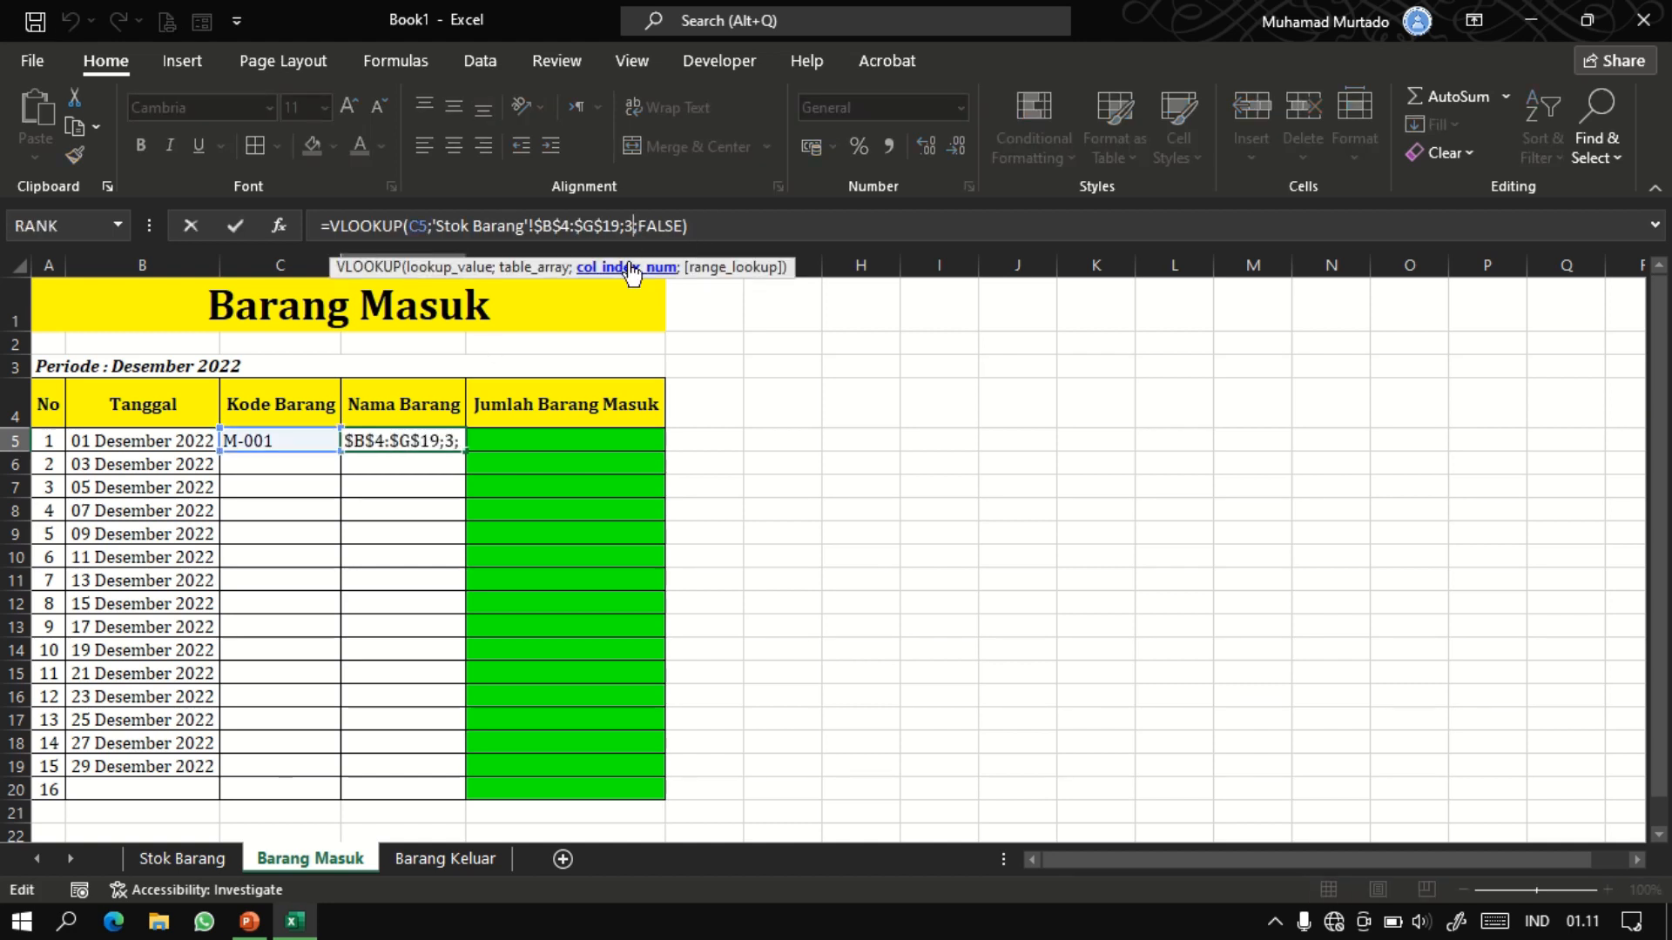
{"action": "key", "text": "Return"}
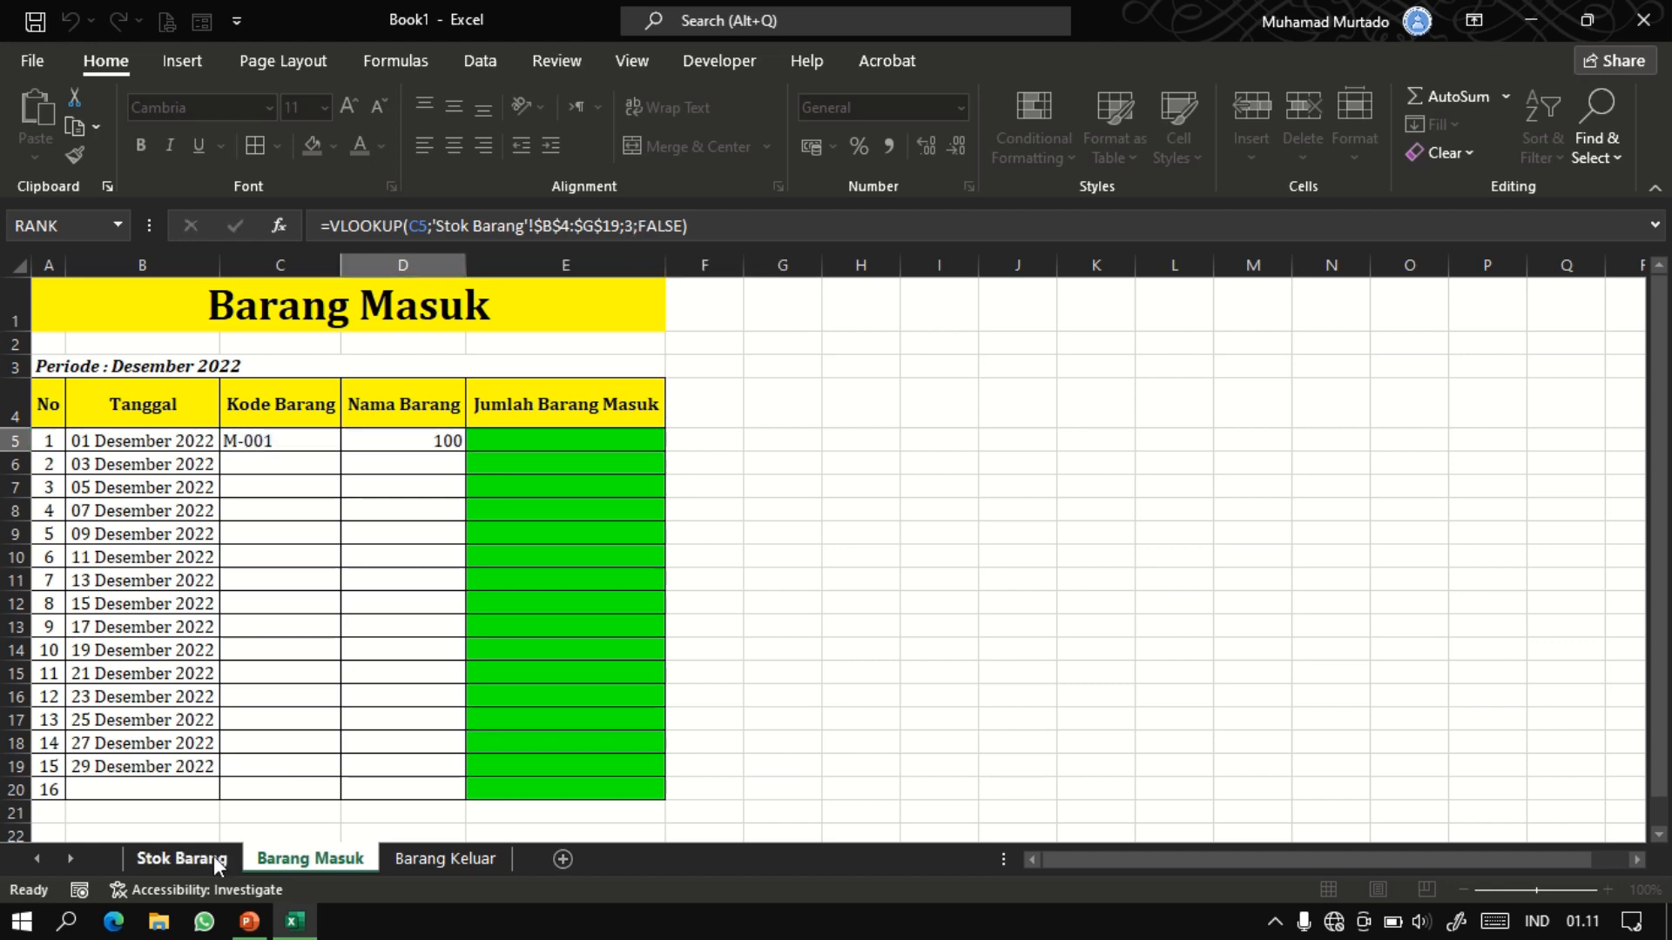
{"action": "left_click", "coordinate": [212, 855]}
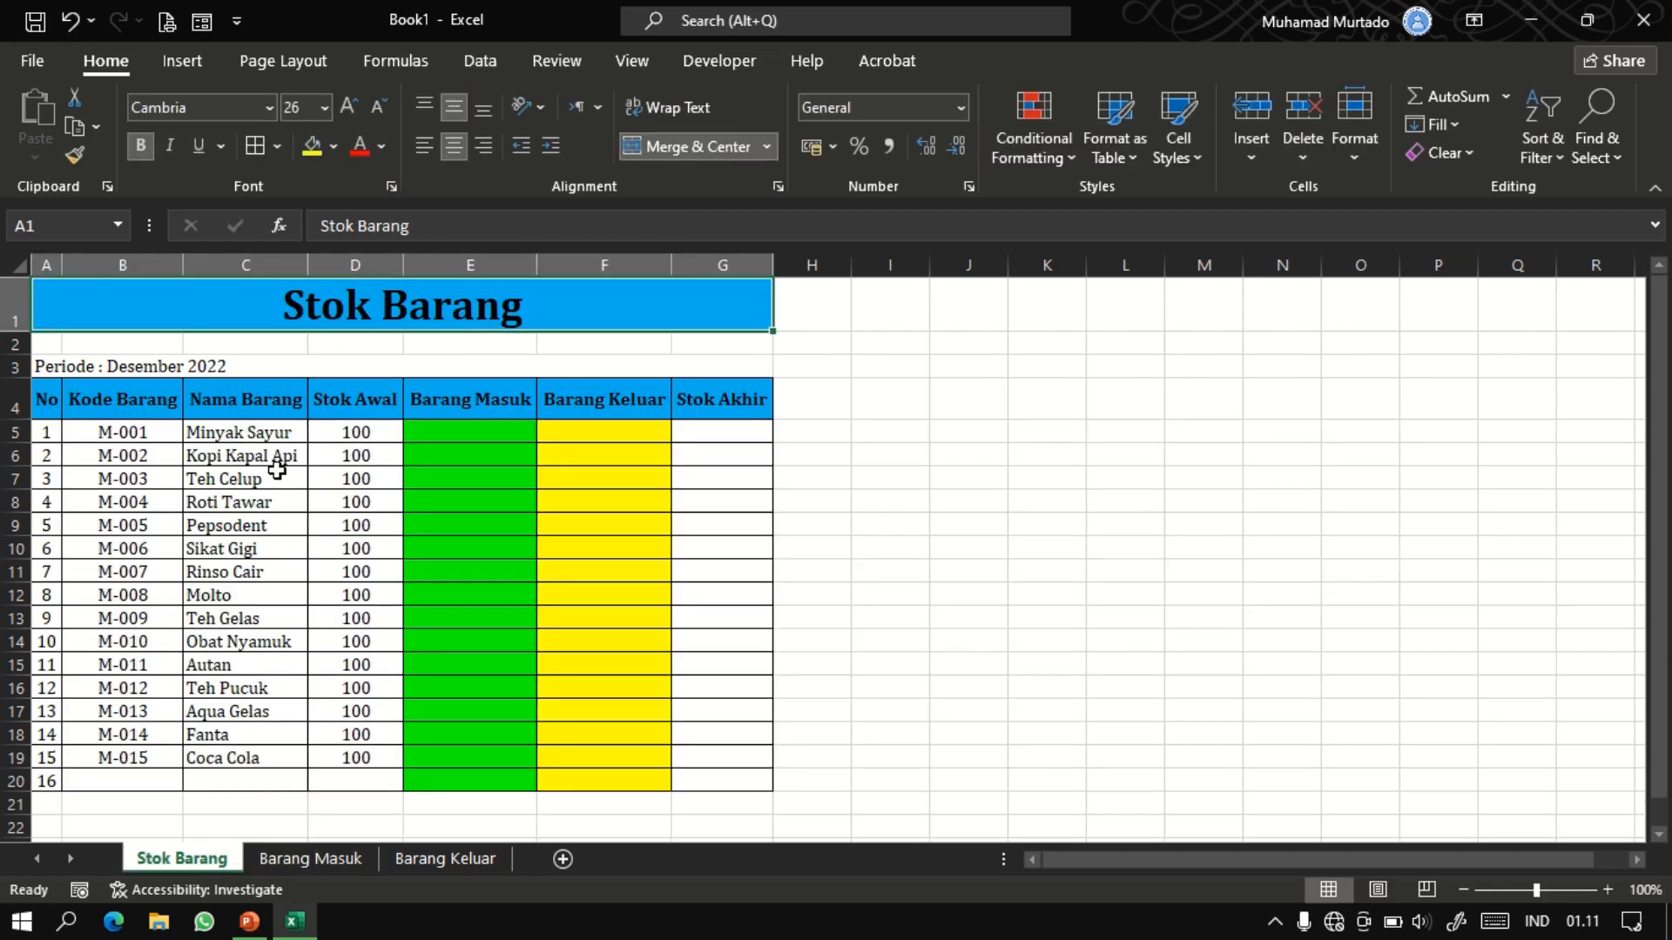
{"action": "left_click", "coordinate": [301, 859]}
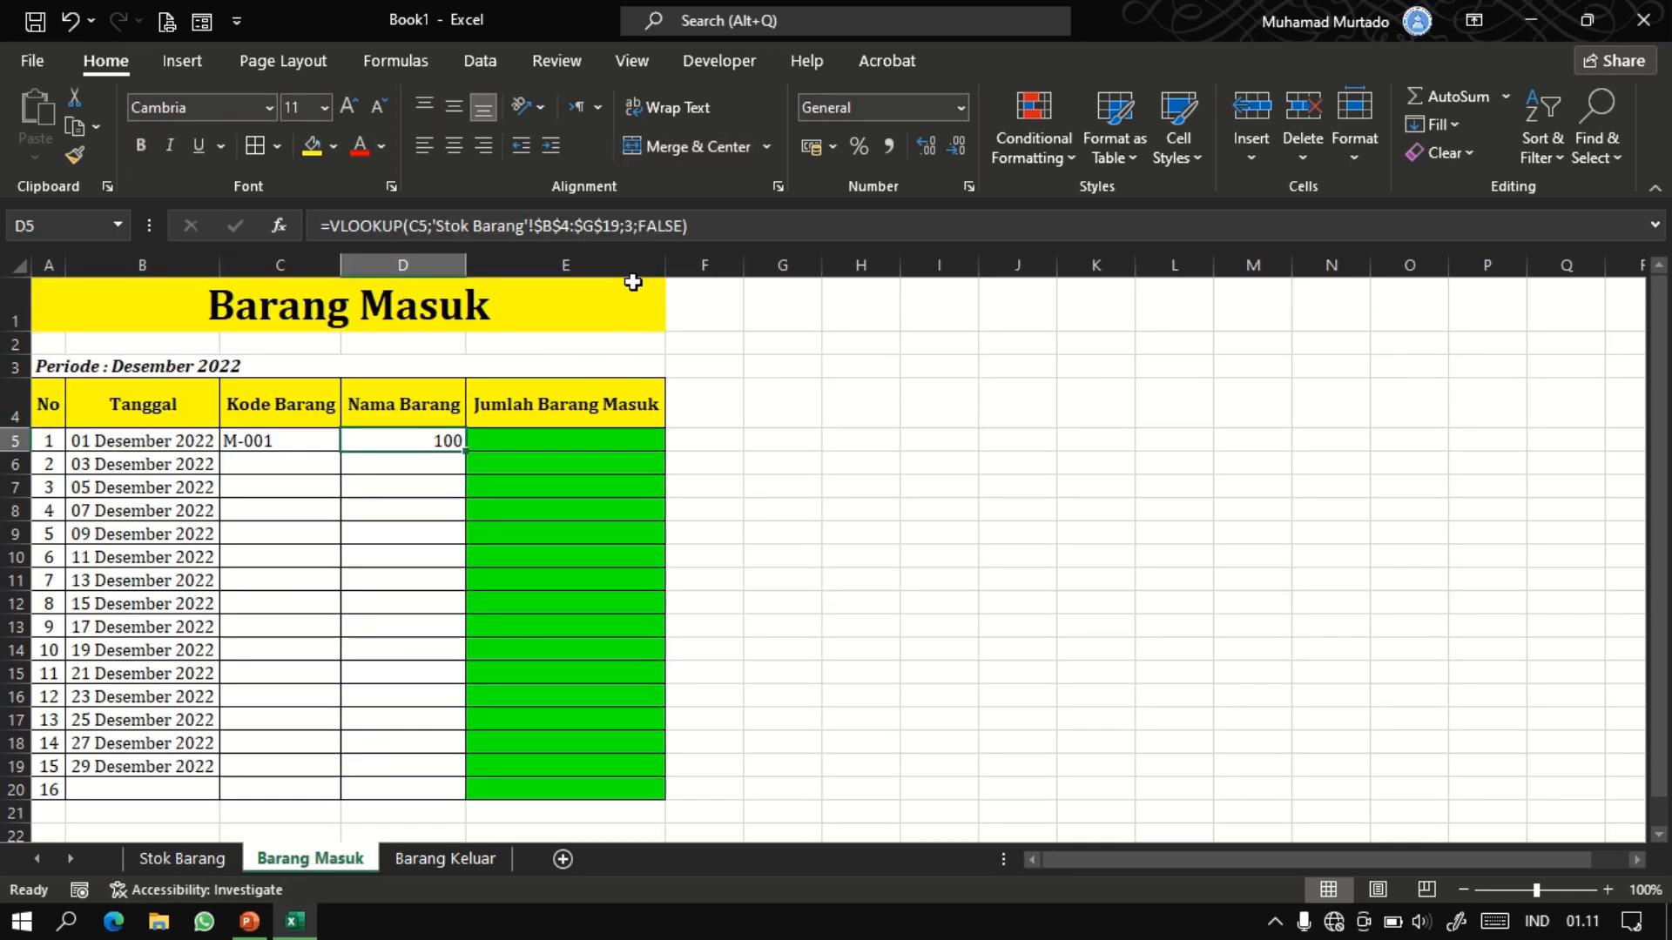
{"action": "left_click", "coordinate": [635, 229]}
{"action": "key", "text": "BackSpace"}
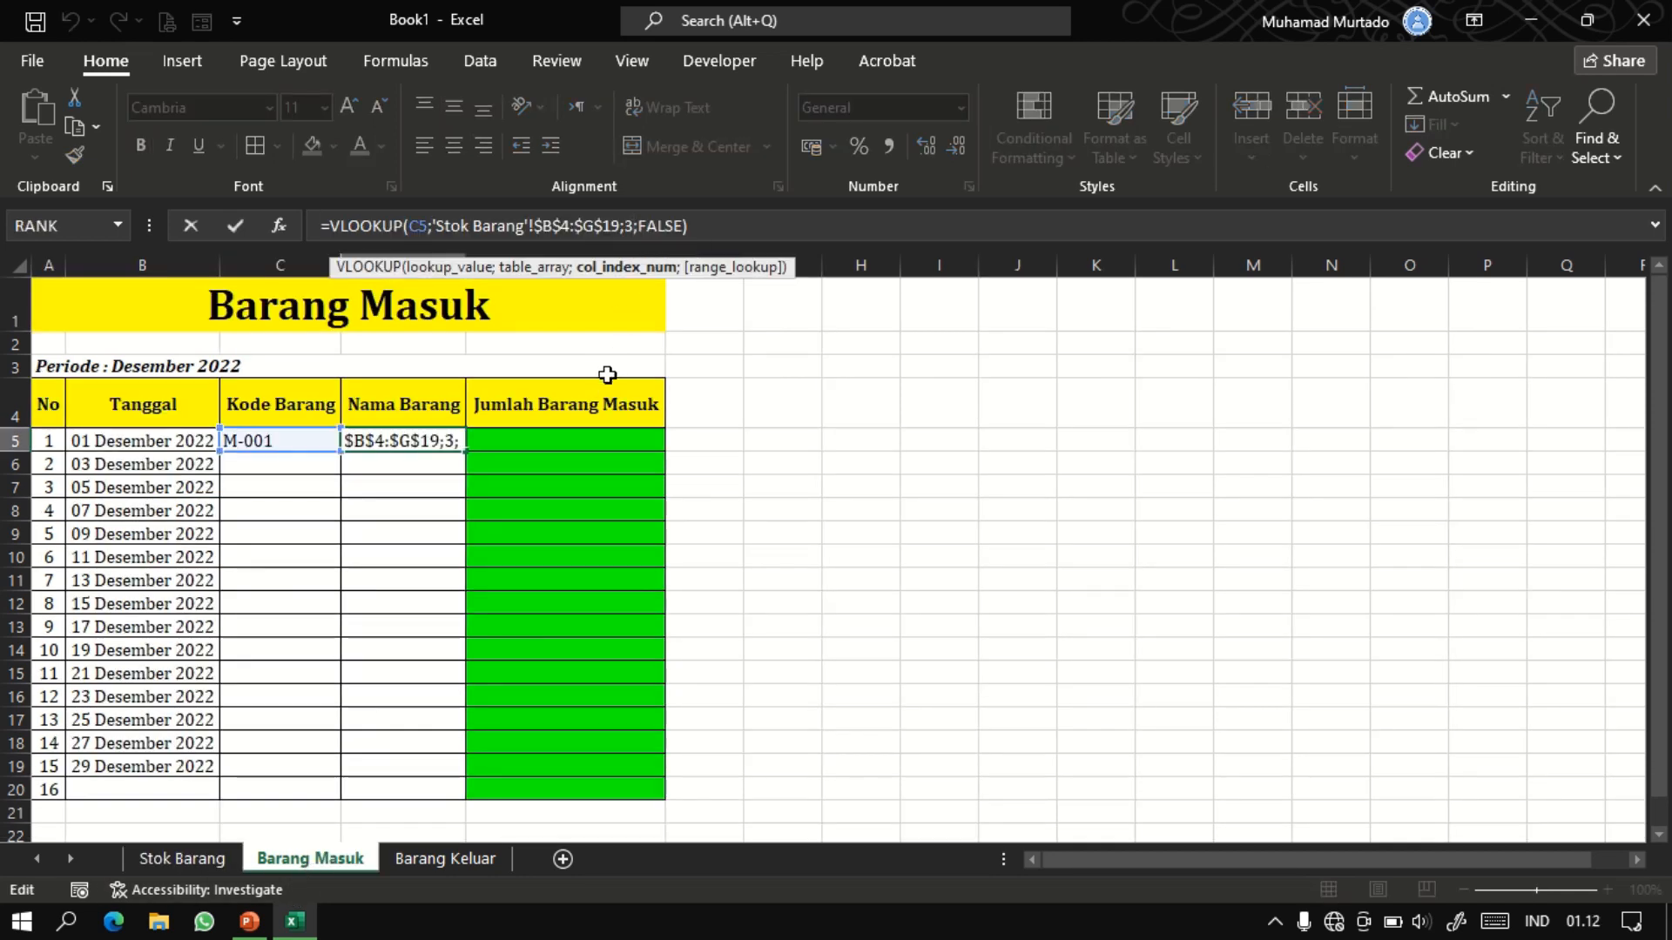
{"action": "type", "text": "2"}
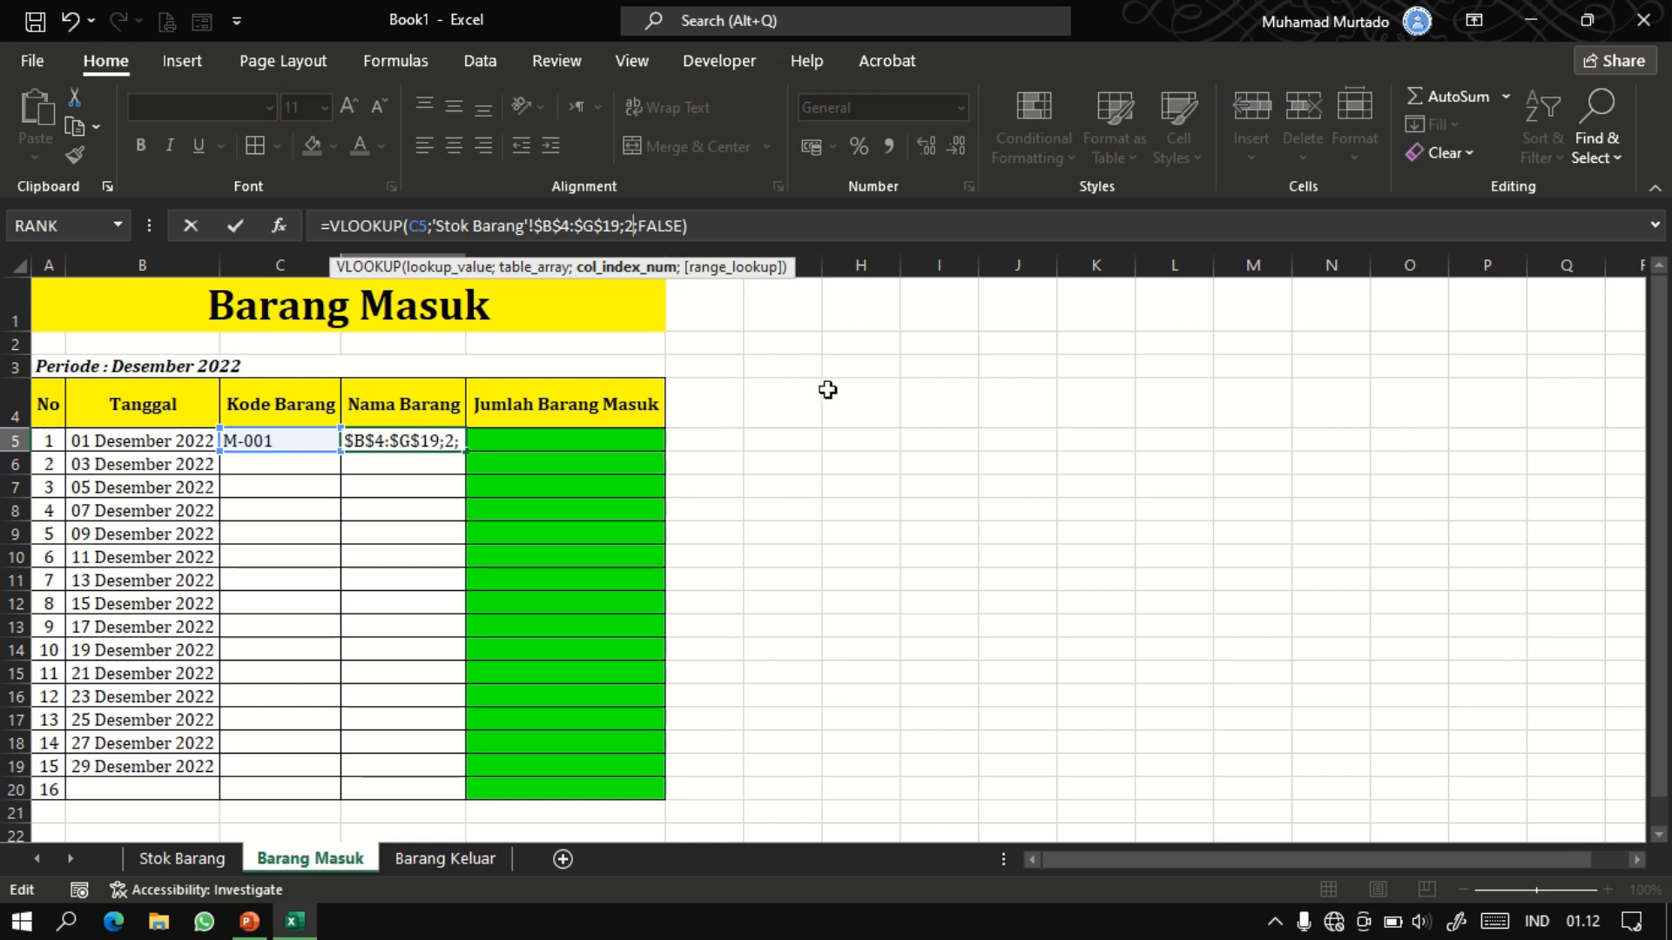
{"action": "key", "text": "Return"}
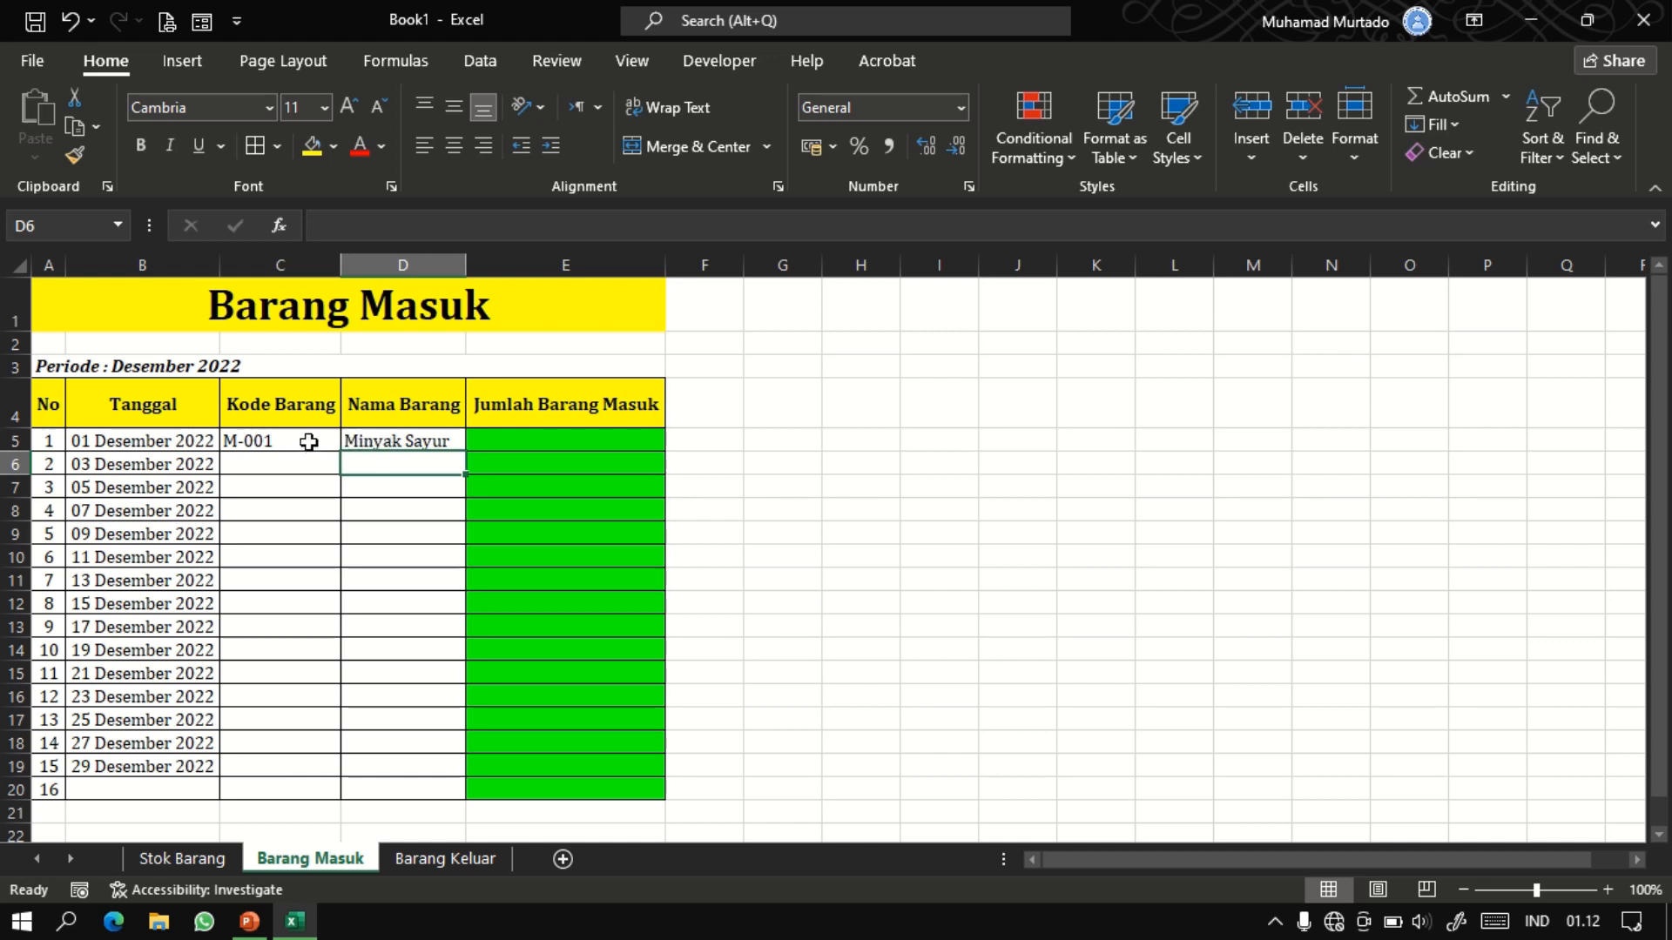
Center the Kode Barang cells C5:C20 horizontally.
{"action": "left_click_drag", "start_coordinate": [309, 441], "coordinate": [295, 780]}
{"action": "left_click", "coordinate": [455, 146]}
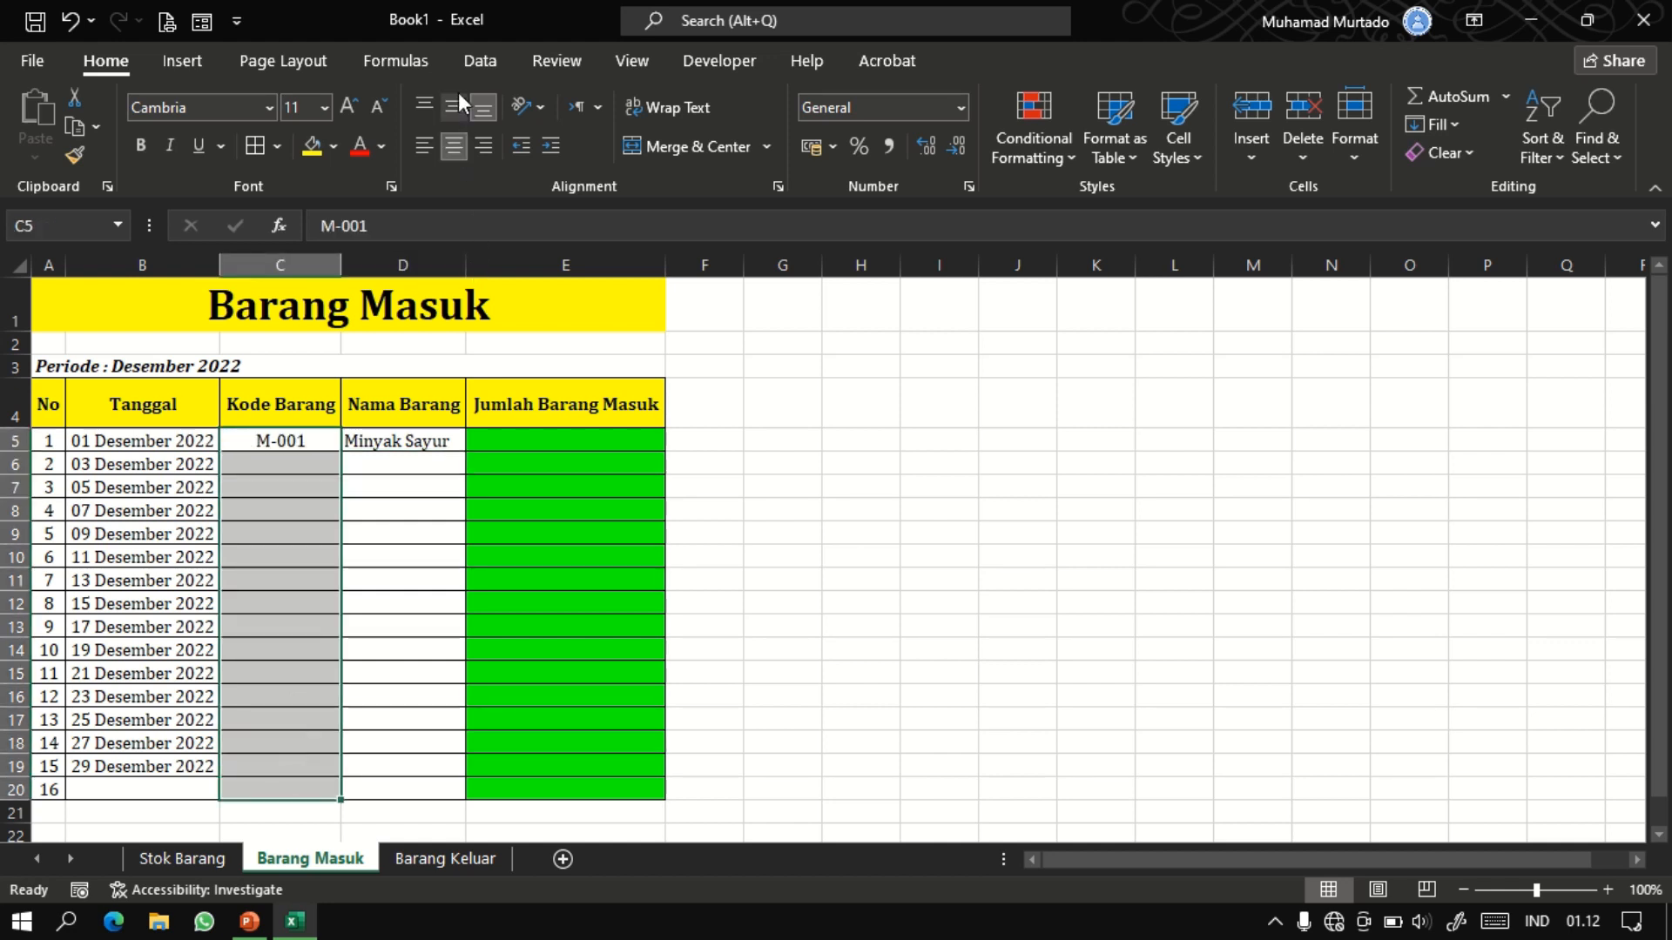
Try filling the VLOOKUP formula from D5 down to D19, and undo the fill.
{"action": "left_click", "coordinate": [405, 442]}
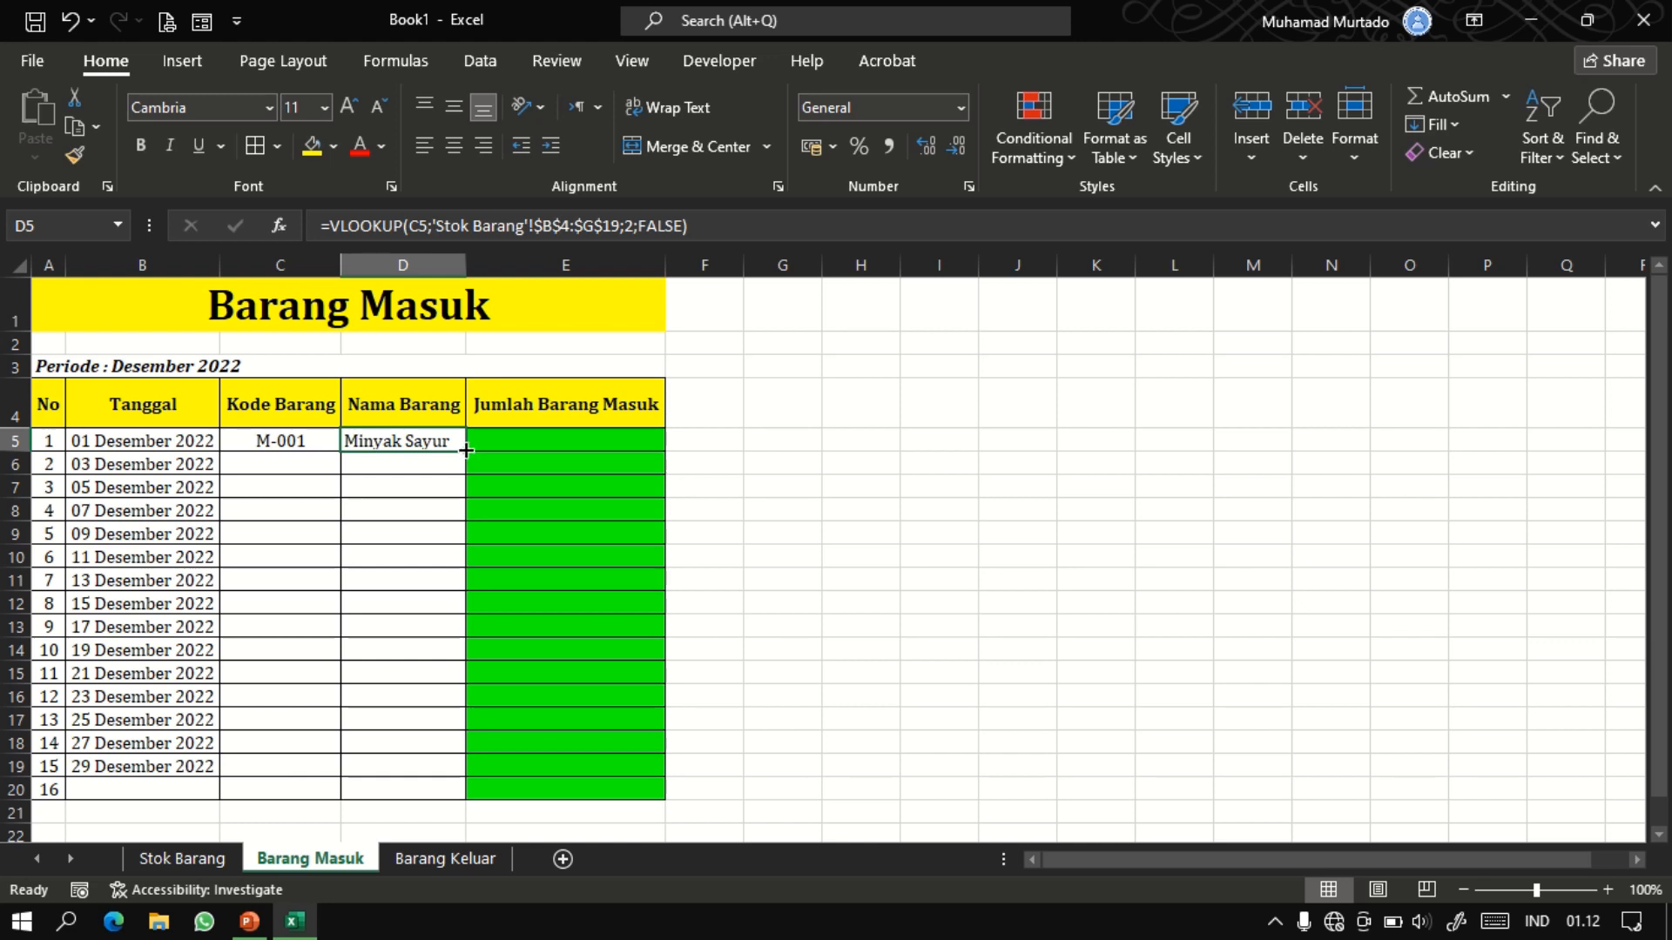
{"action": "left_click_drag", "start_coordinate": [466, 450], "coordinate": [449, 768]}
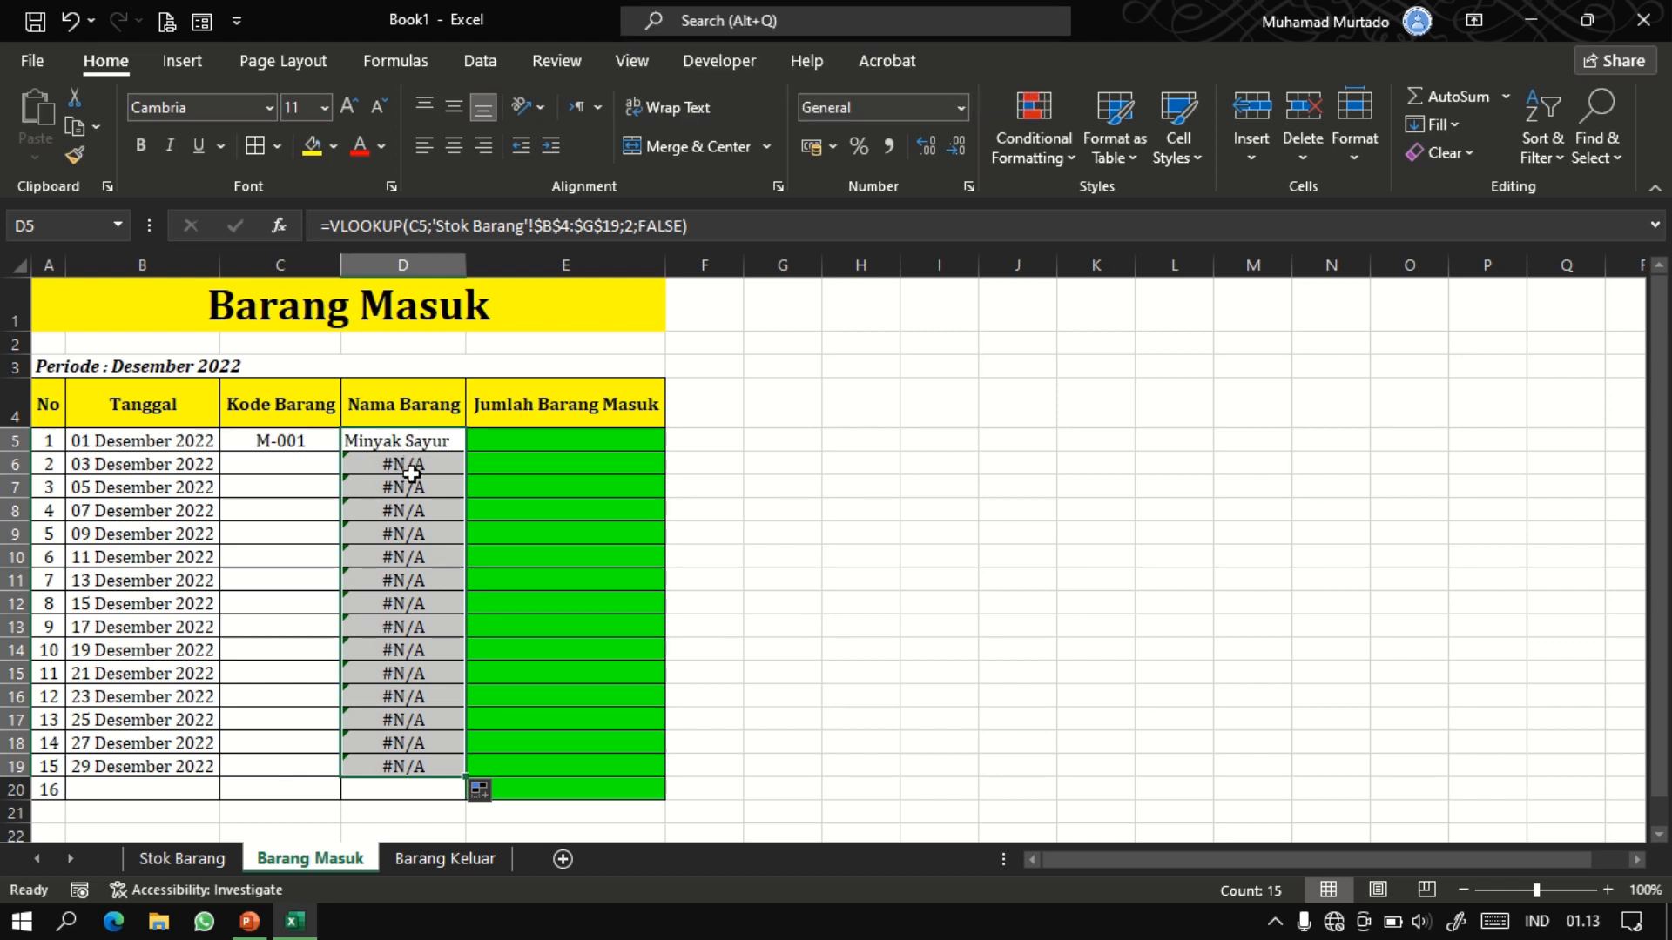
{"action": "key", "text": "ctrl+z"}
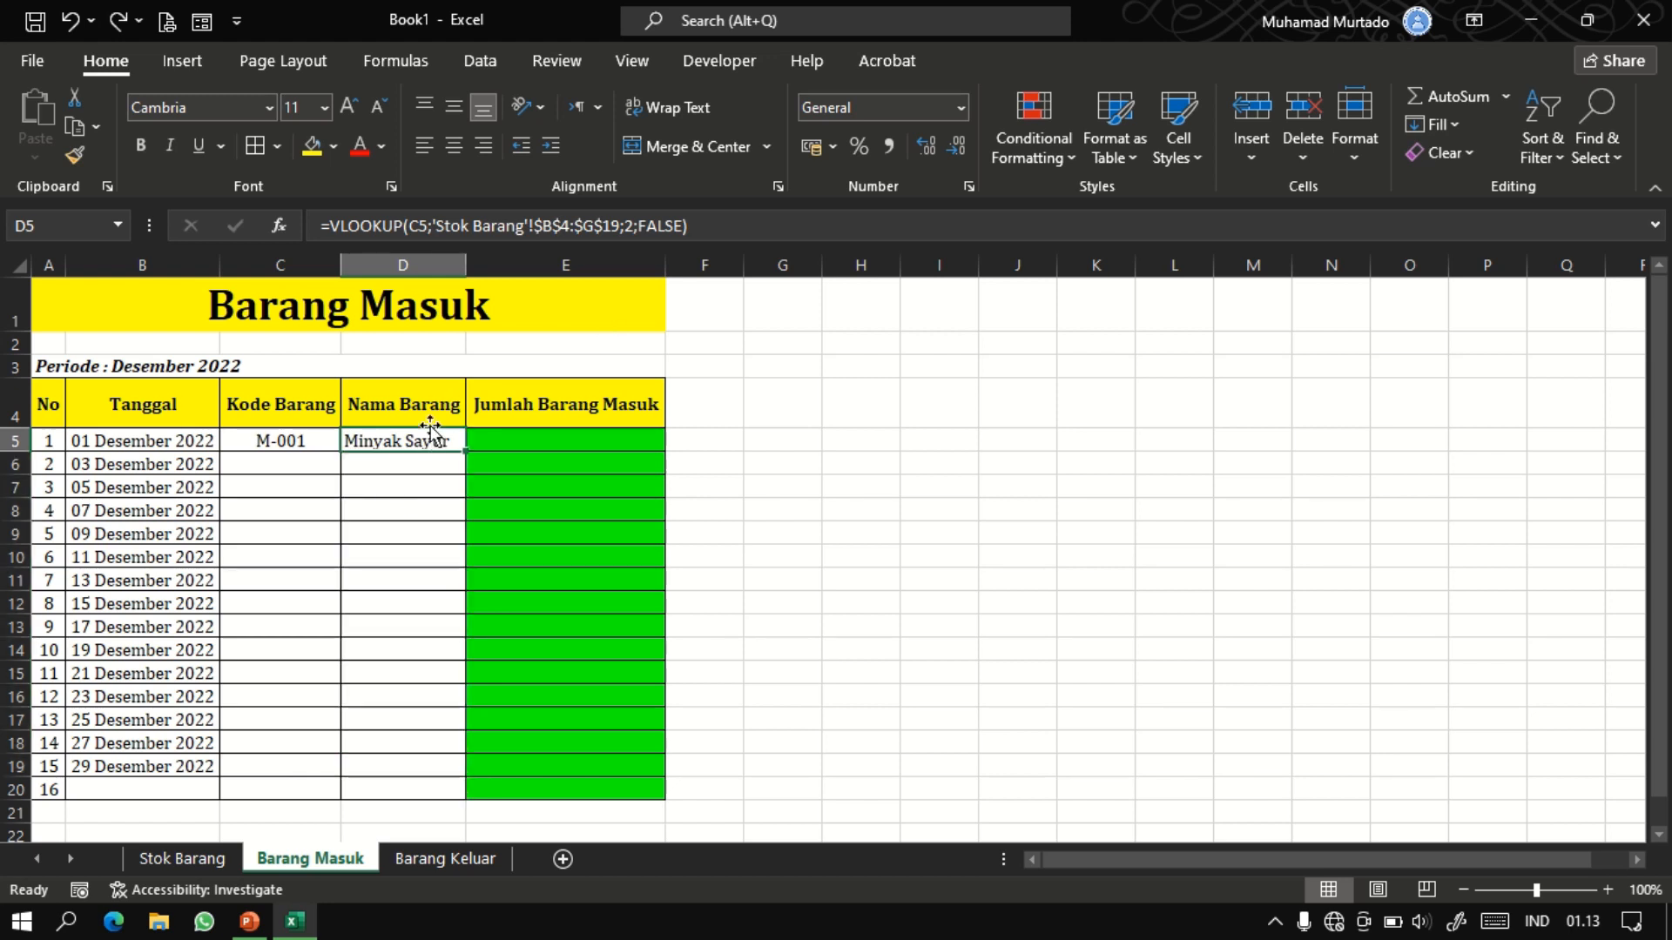
Wrap D5's VLOOKUP in IFERROR with empty text "" as the error value, and fill the formula down to D20.
{"action": "double_click", "coordinate": [404, 442]}
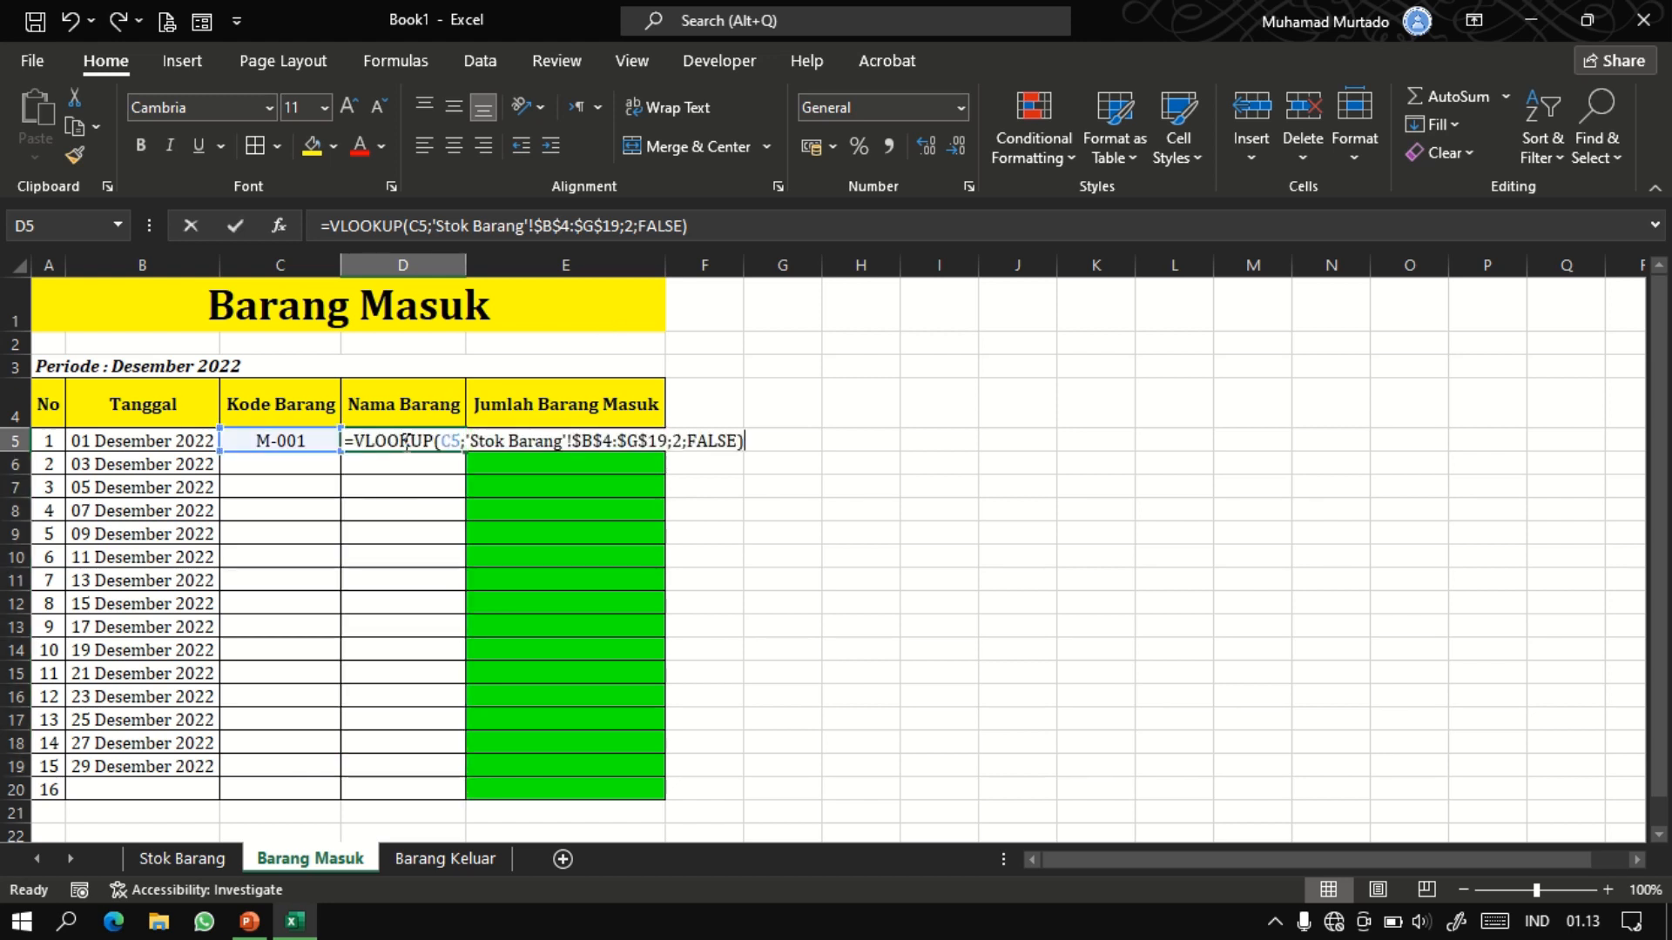
{"action": "left_click", "coordinate": [355, 443]}
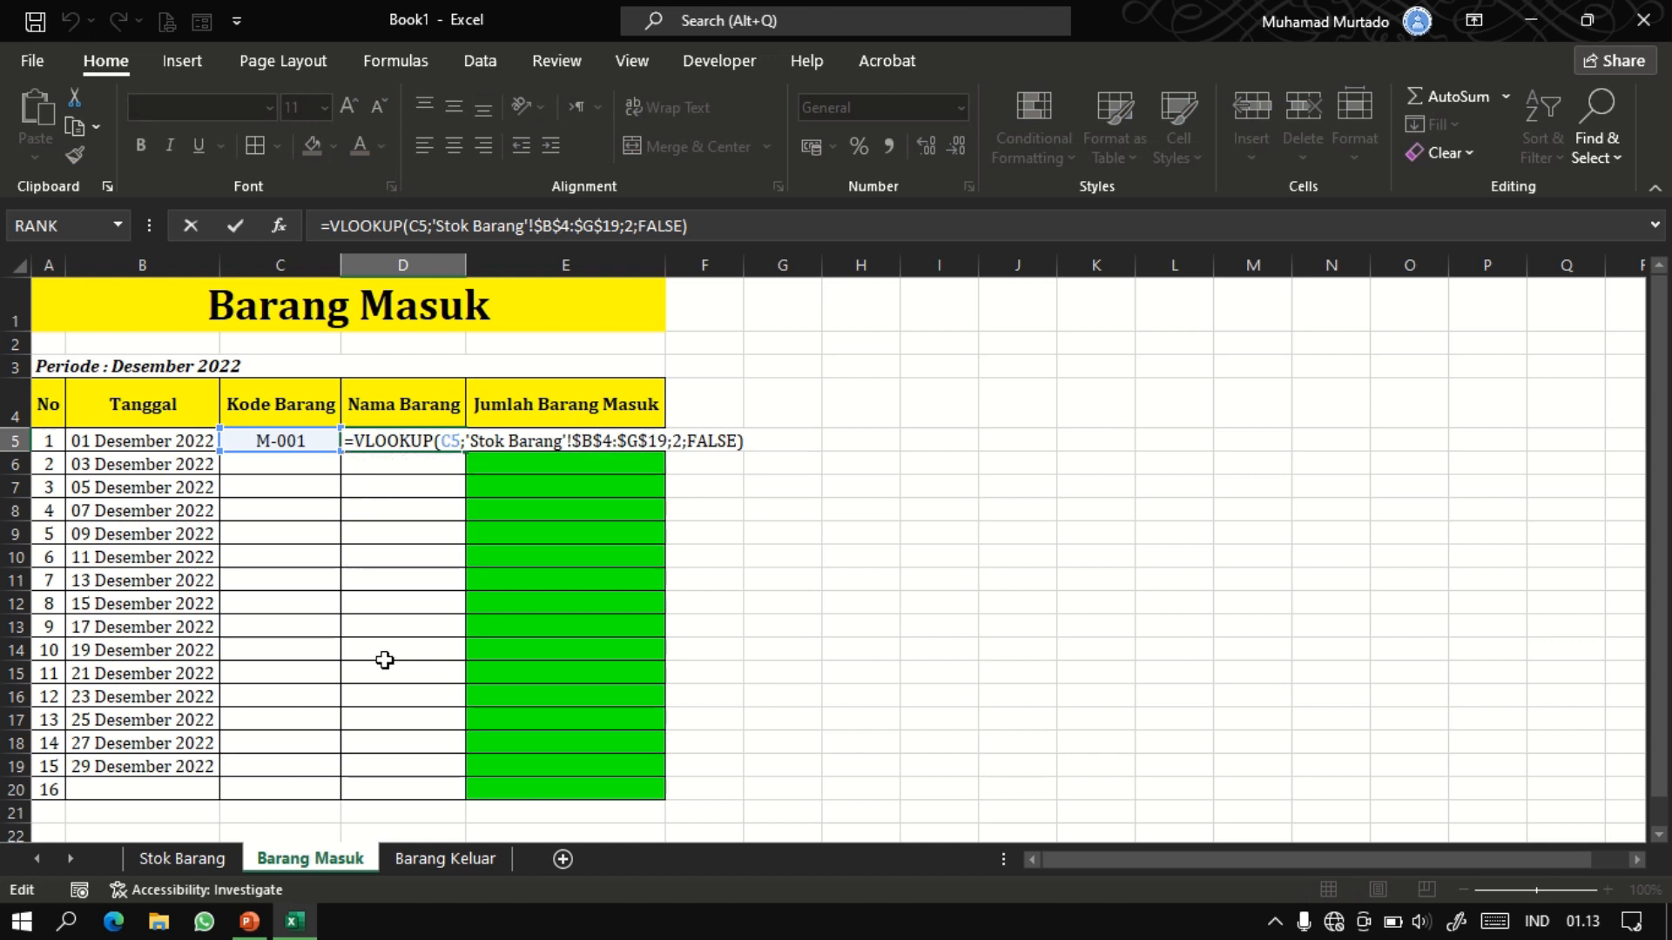
{"action": "type", "text": "IFER"}
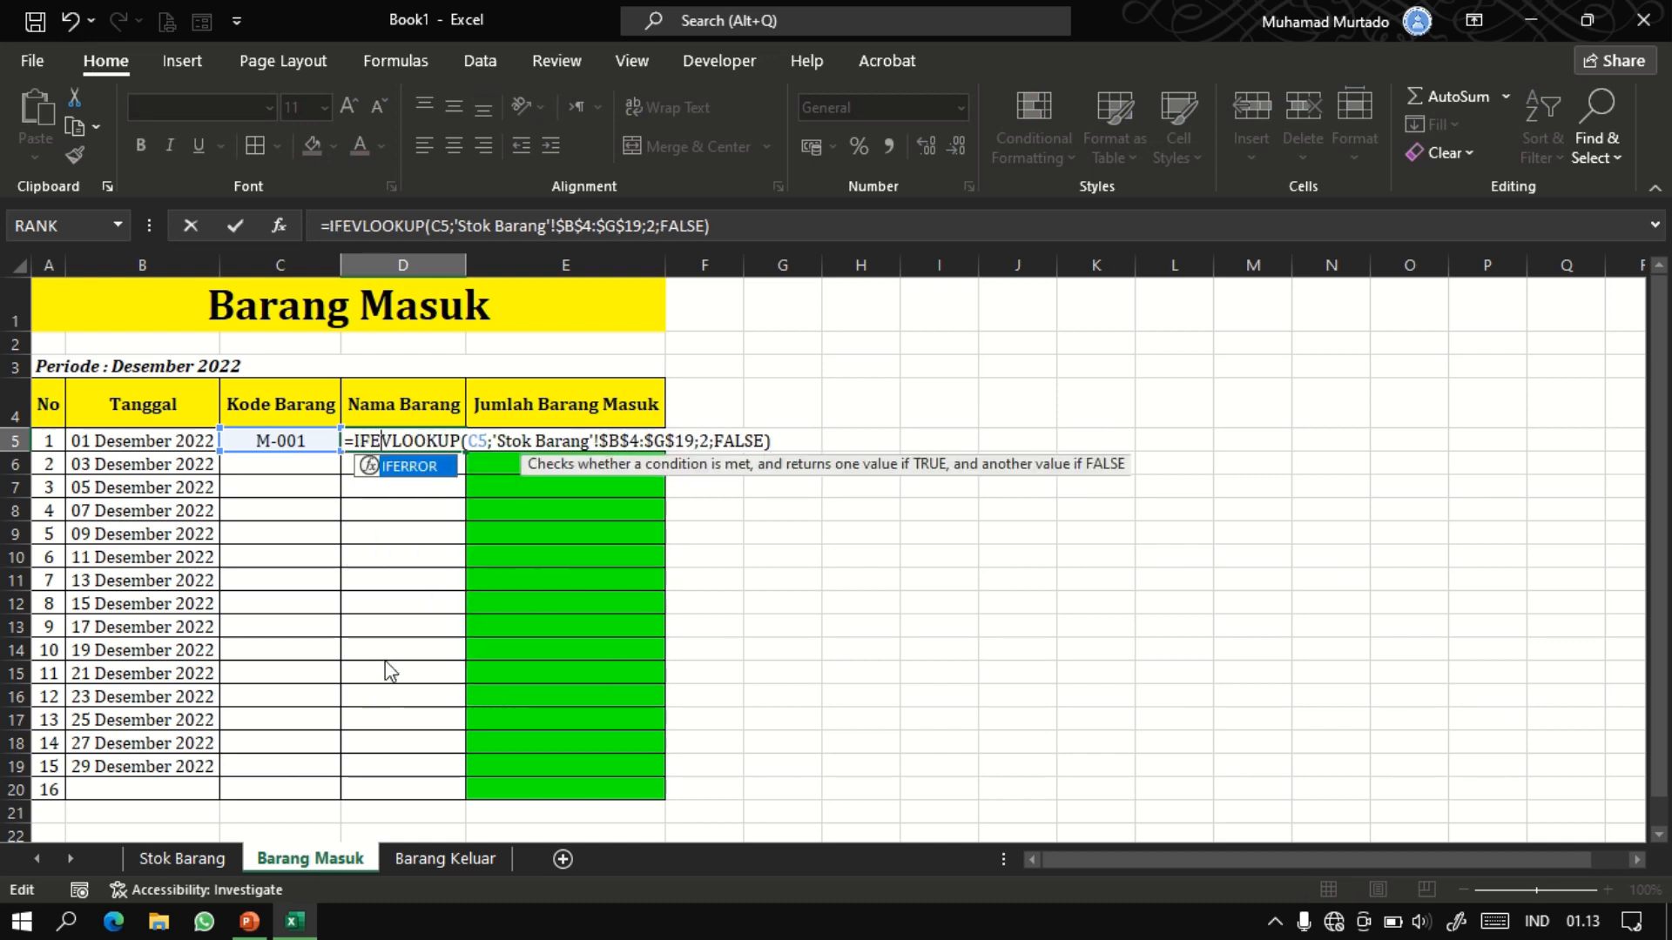
{"action": "key", "text": "Tab"}
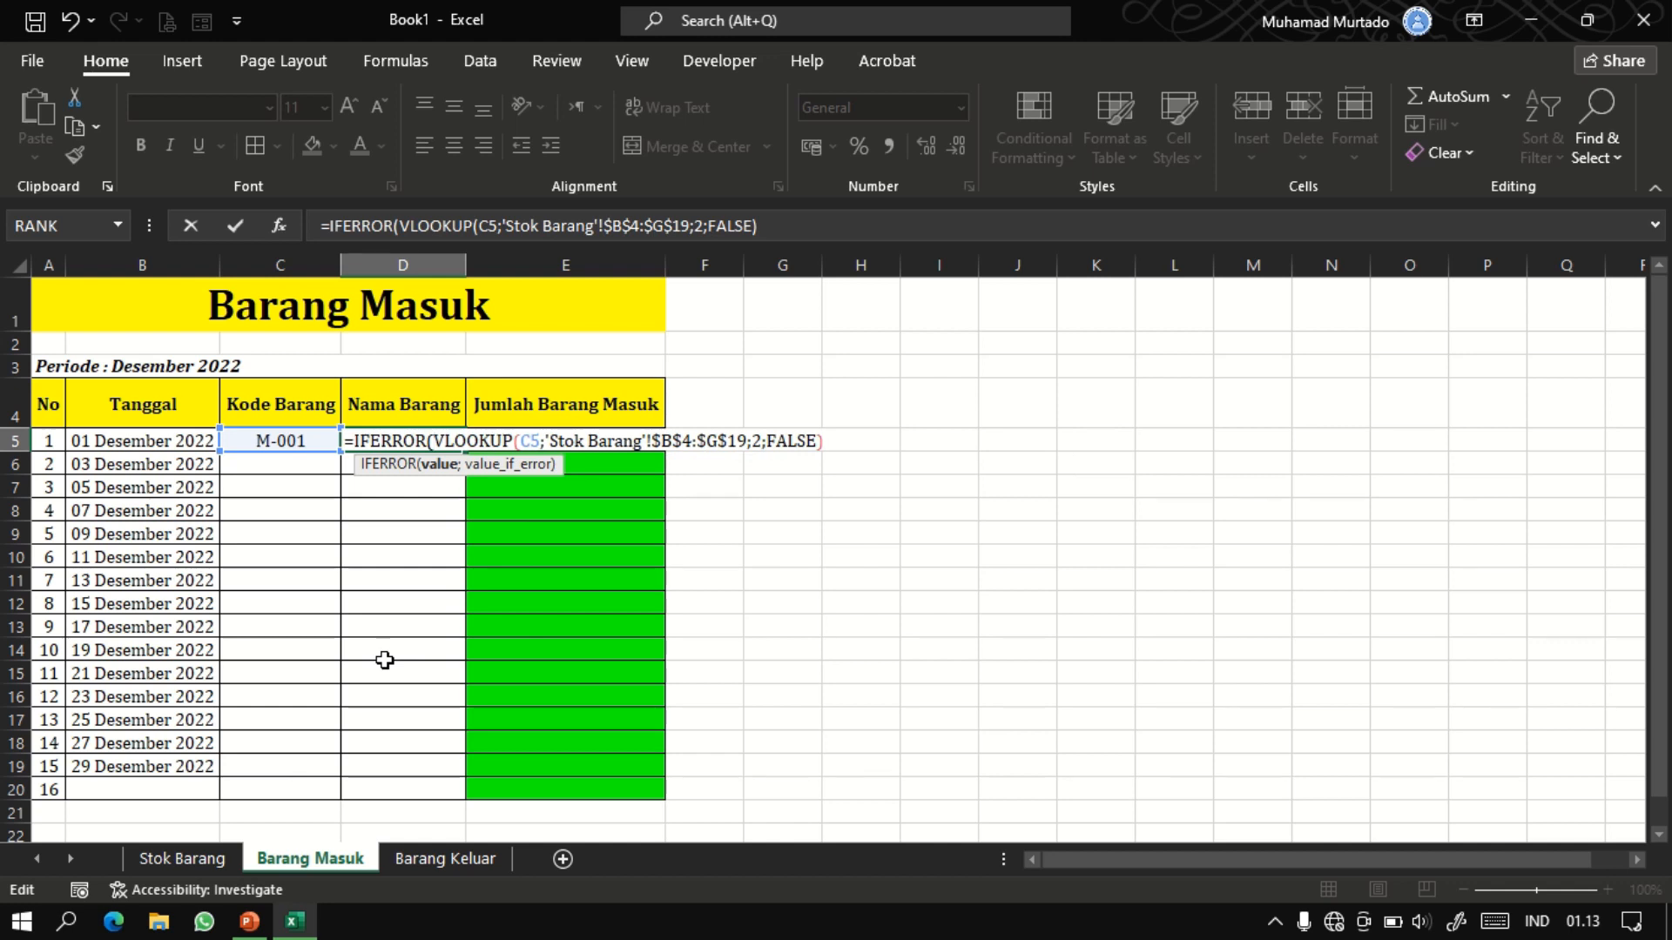
{"action": "left_click", "coordinate": [824, 441]}
{"action": "type", "text": ";"}
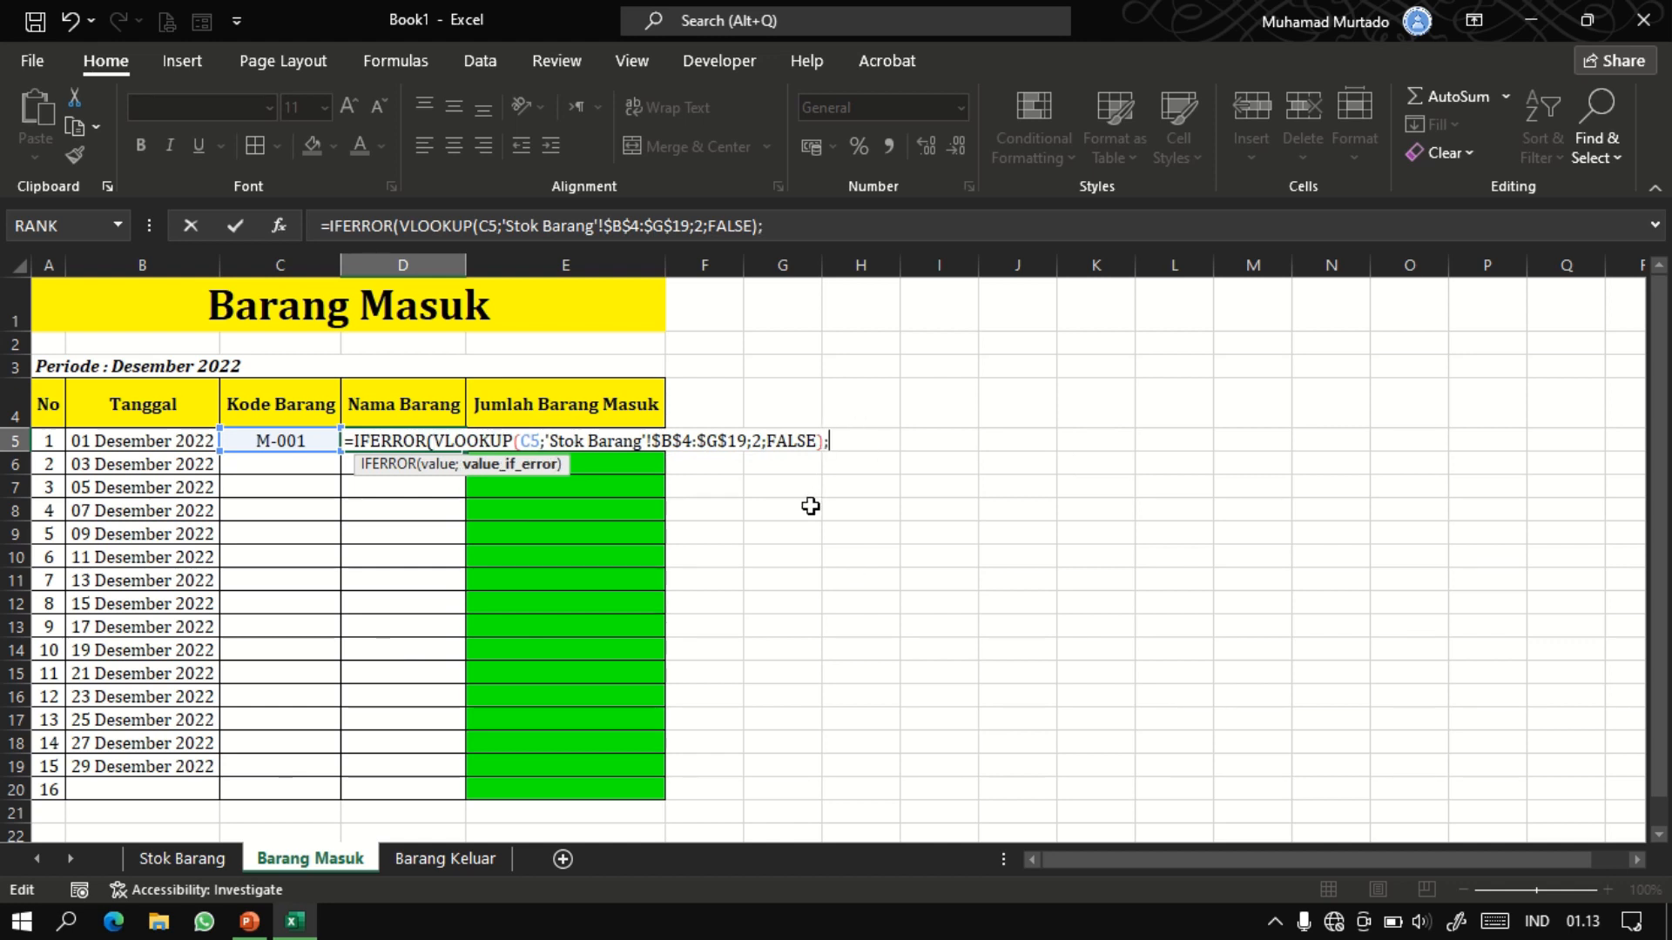
{"action": "type", "text": "\"\")"}
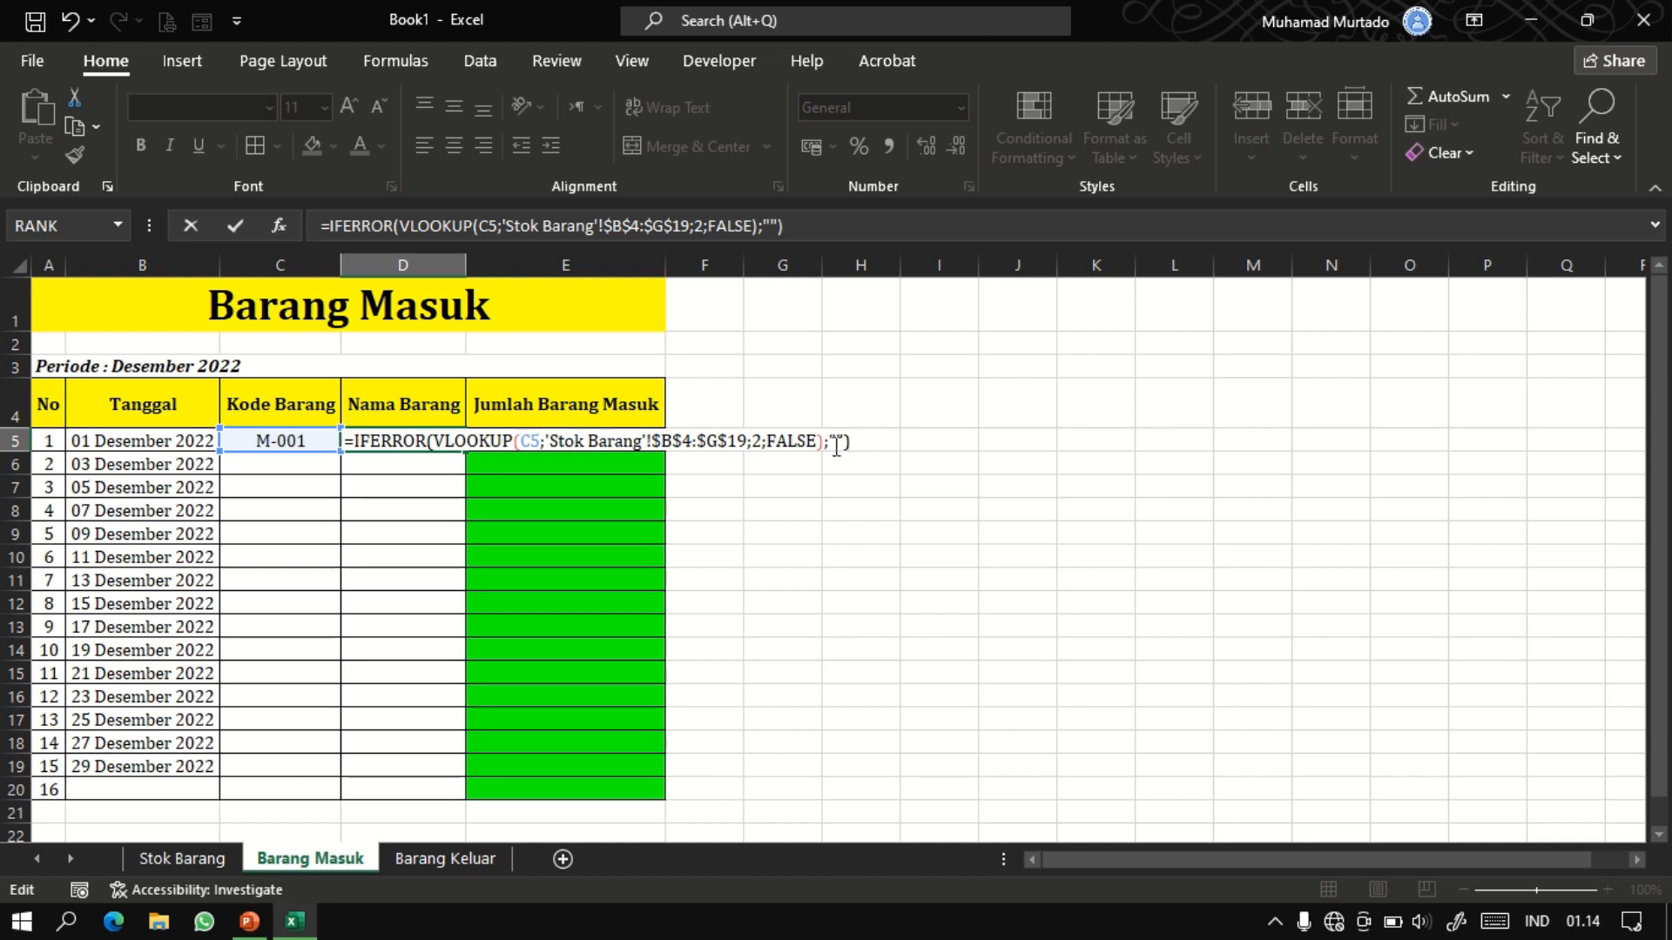
{"action": "key", "text": "Return"}
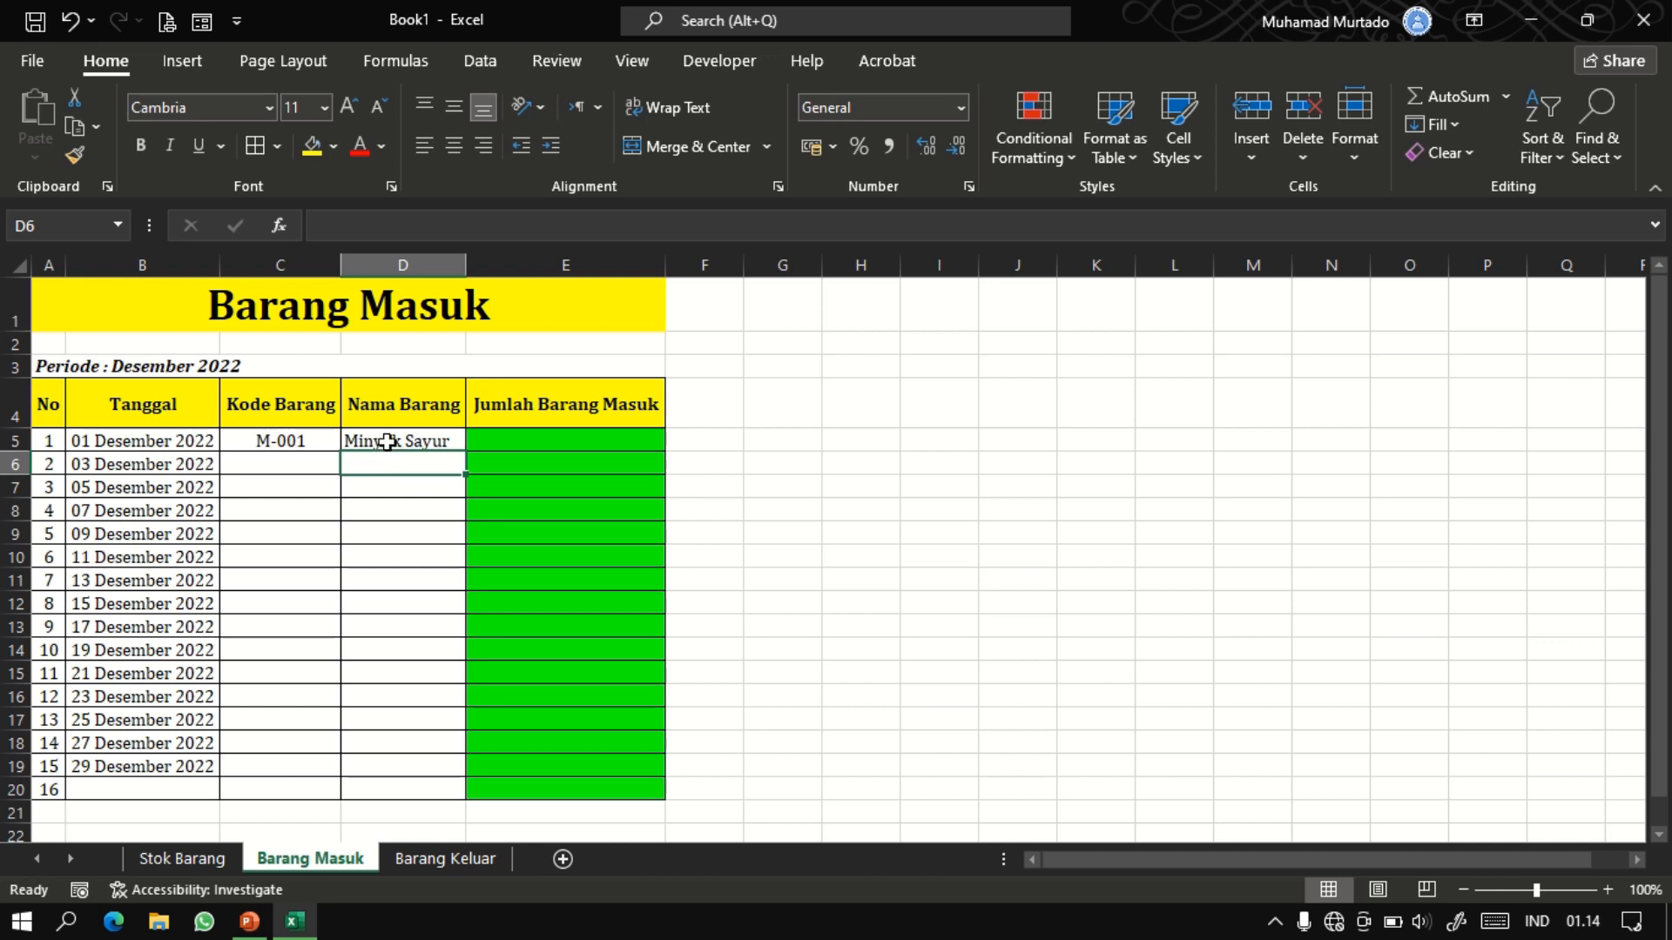
{"action": "left_click", "coordinate": [384, 438]}
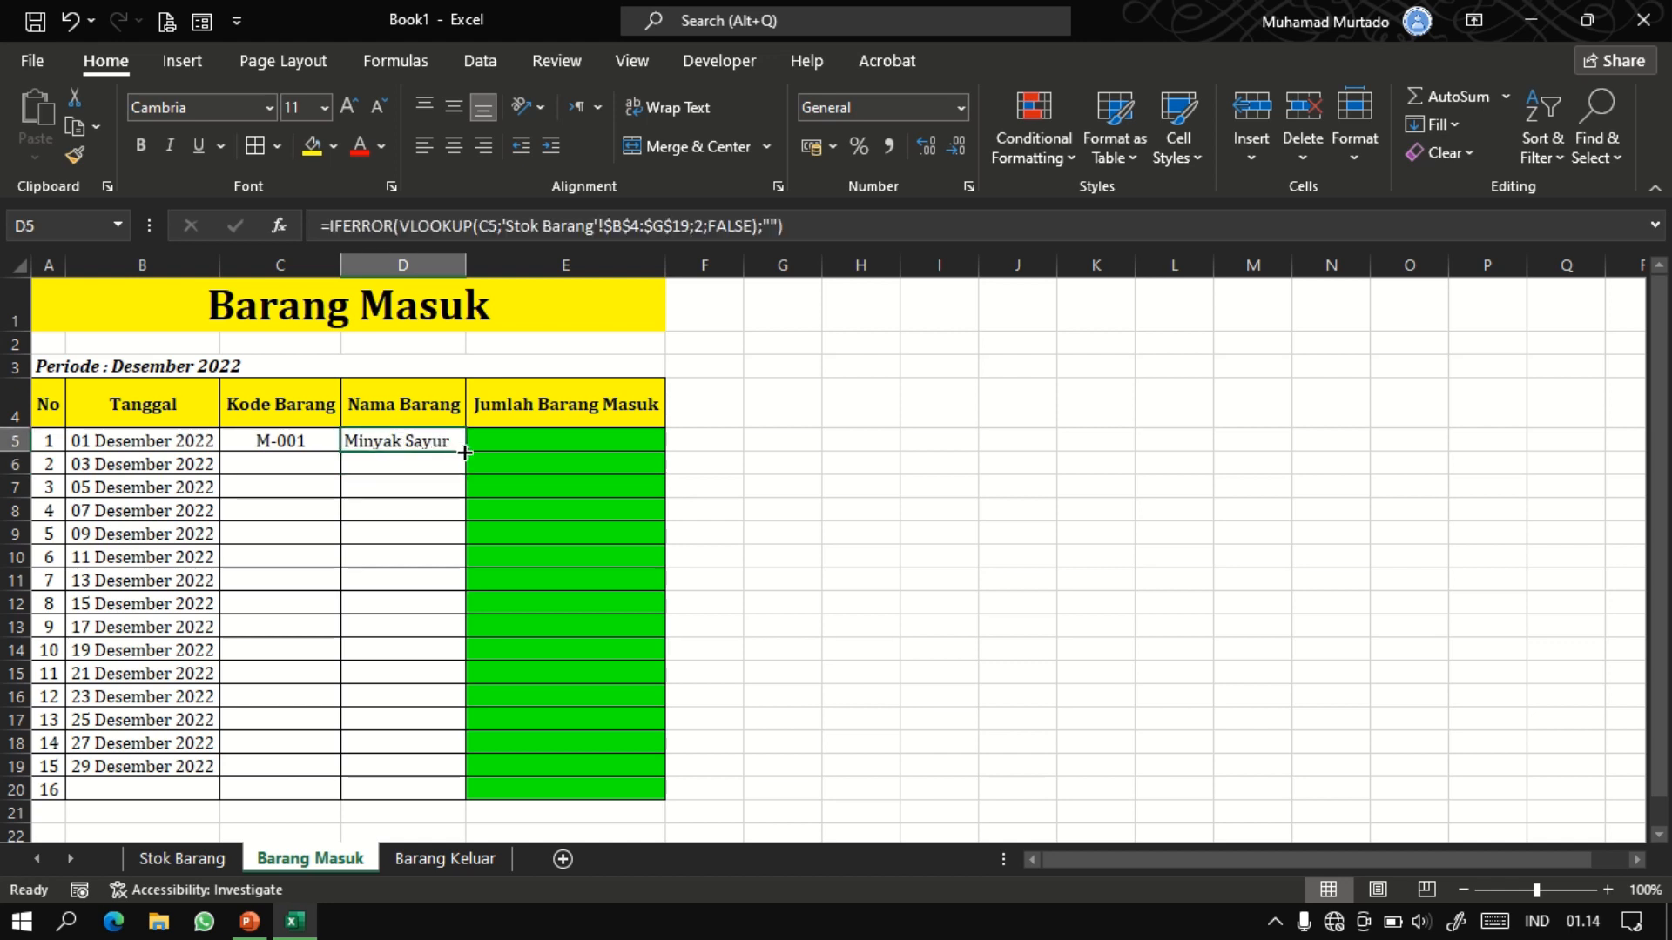
{"action": "left_click_drag", "start_coordinate": [465, 452], "coordinate": [468, 790]}
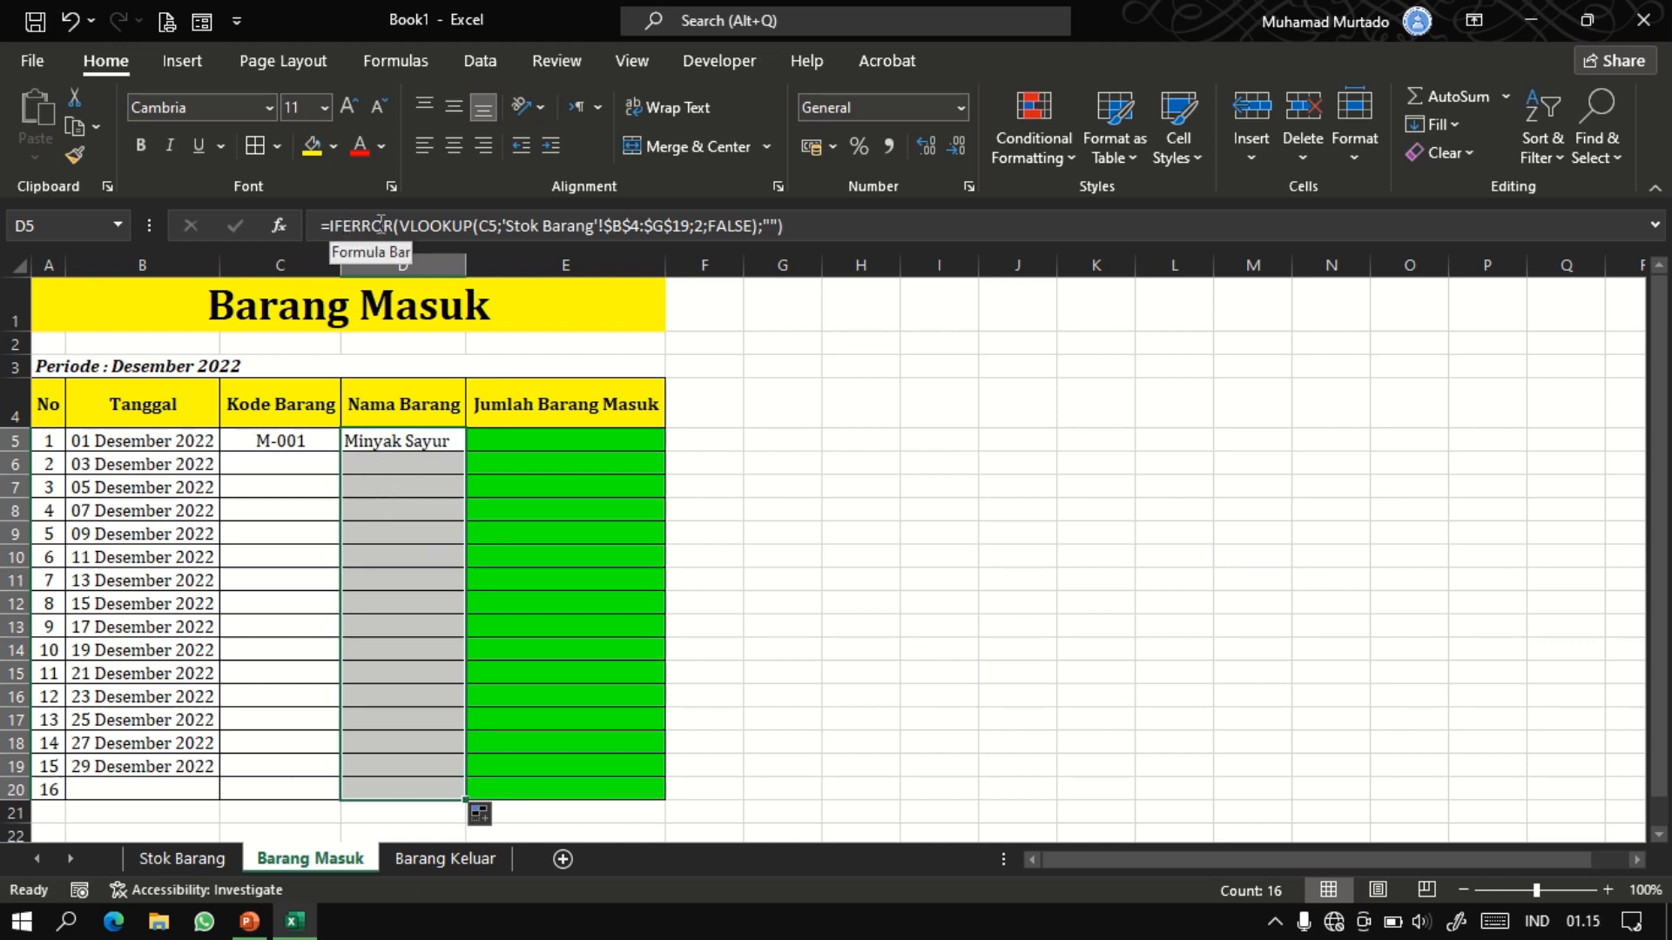
Test the lookup by entering the item code M-003 in C6, and clear the code again.
{"action": "left_click", "coordinate": [288, 467]}
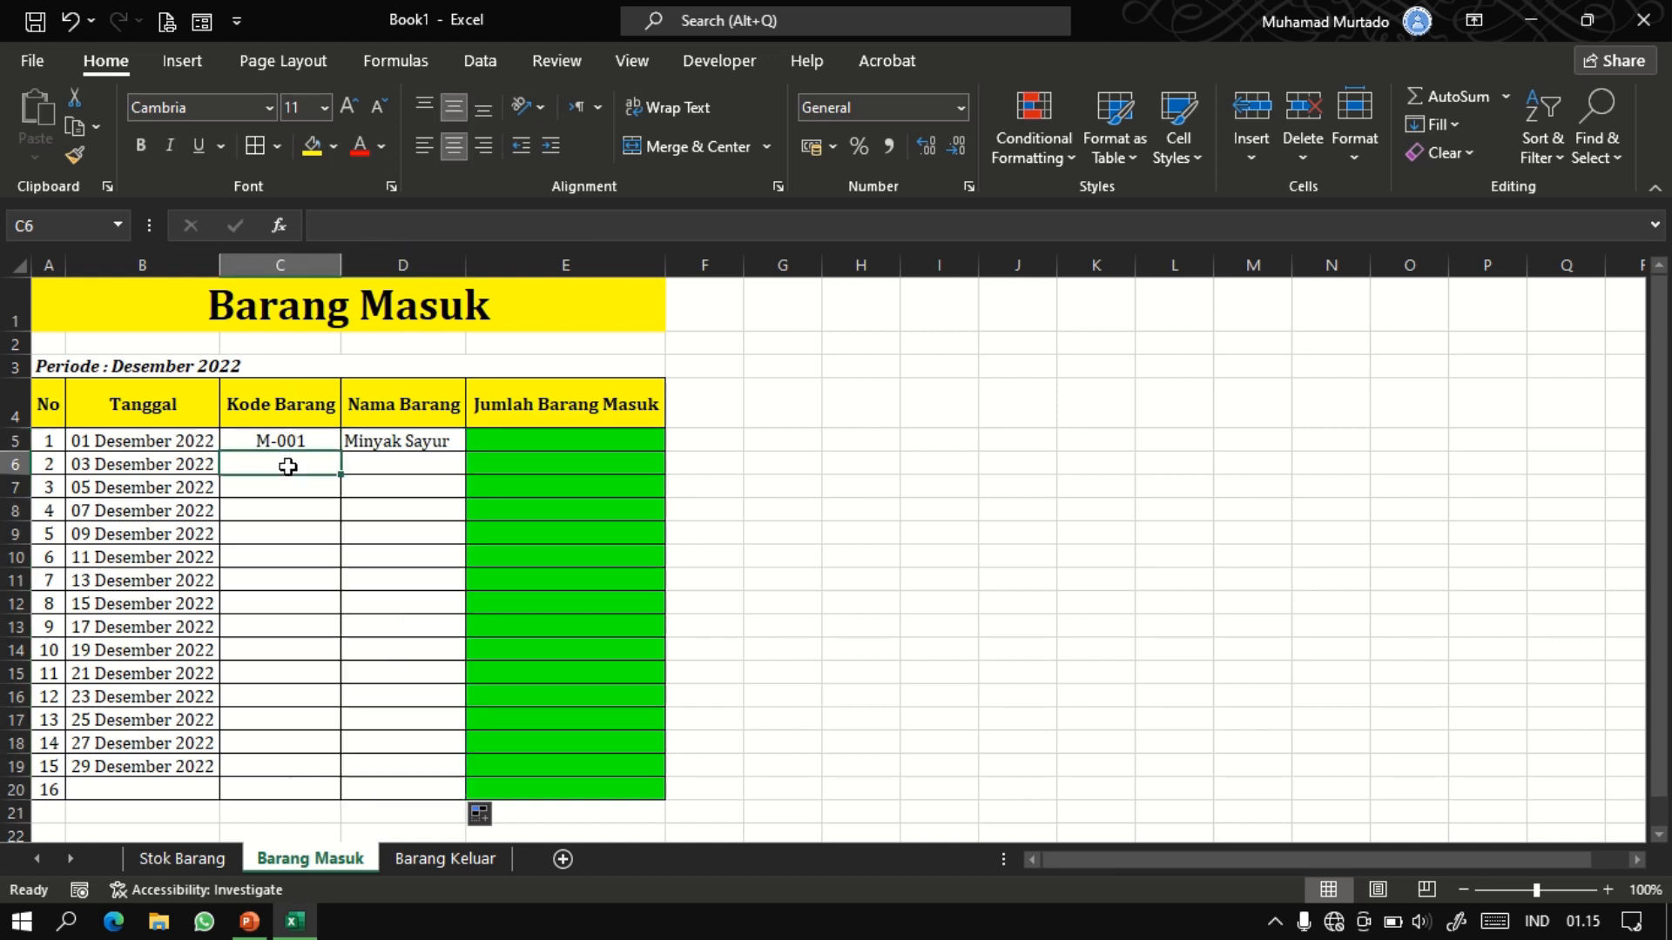
{"action": "type", "text": "M-003"}
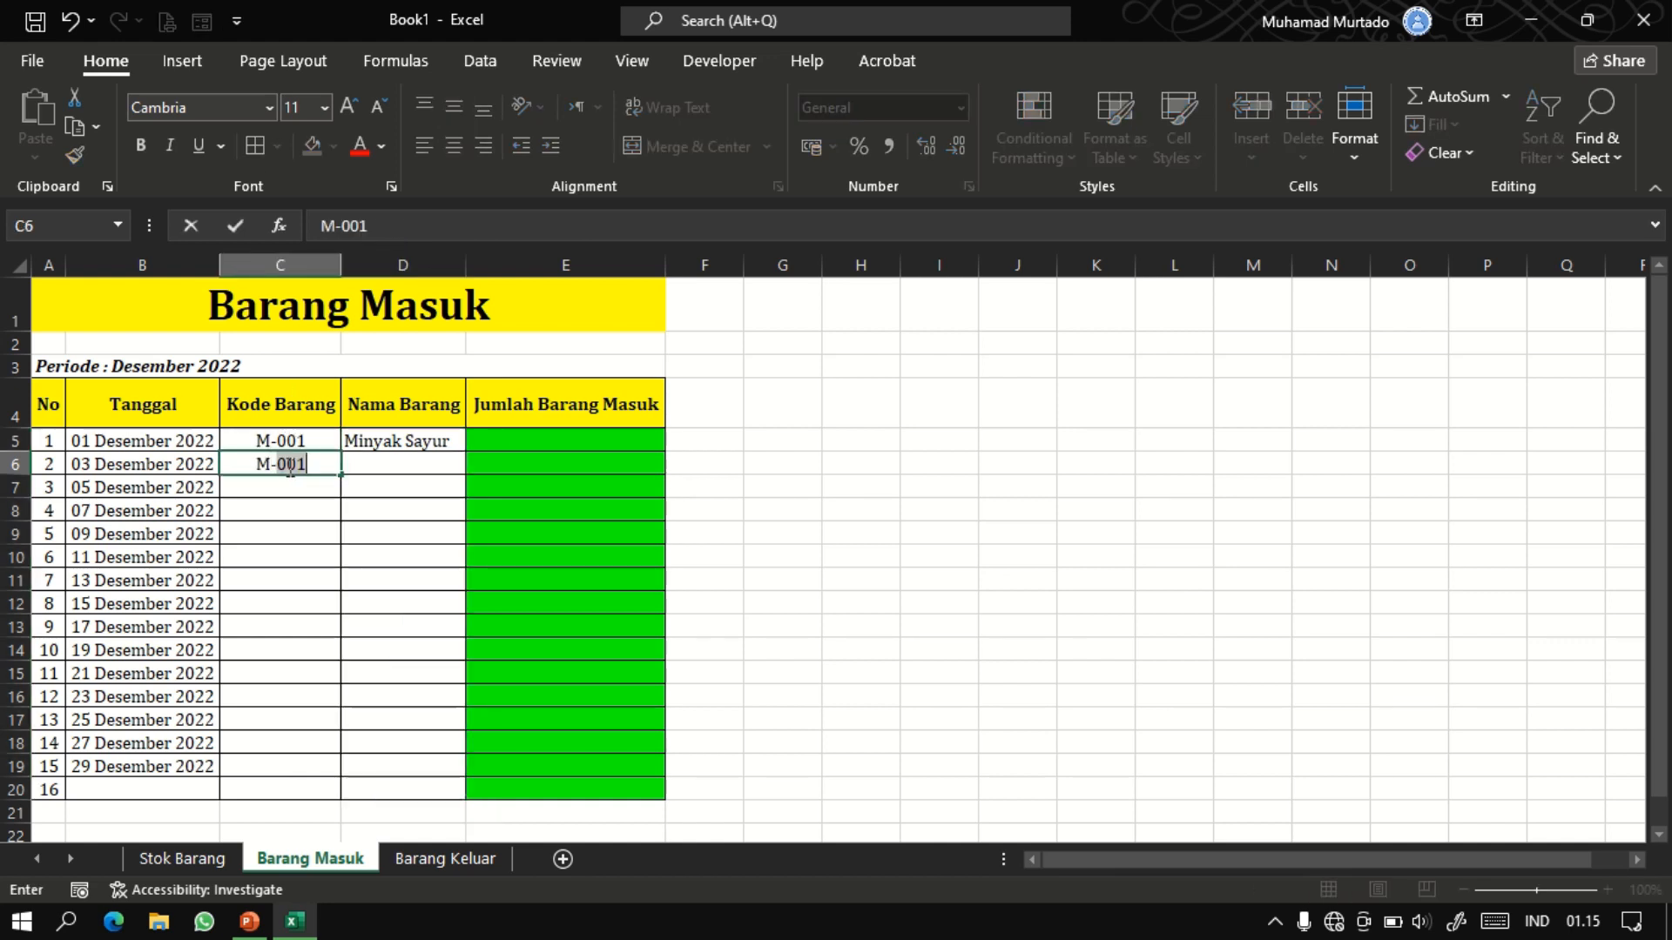
{"action": "key", "text": "Return"}
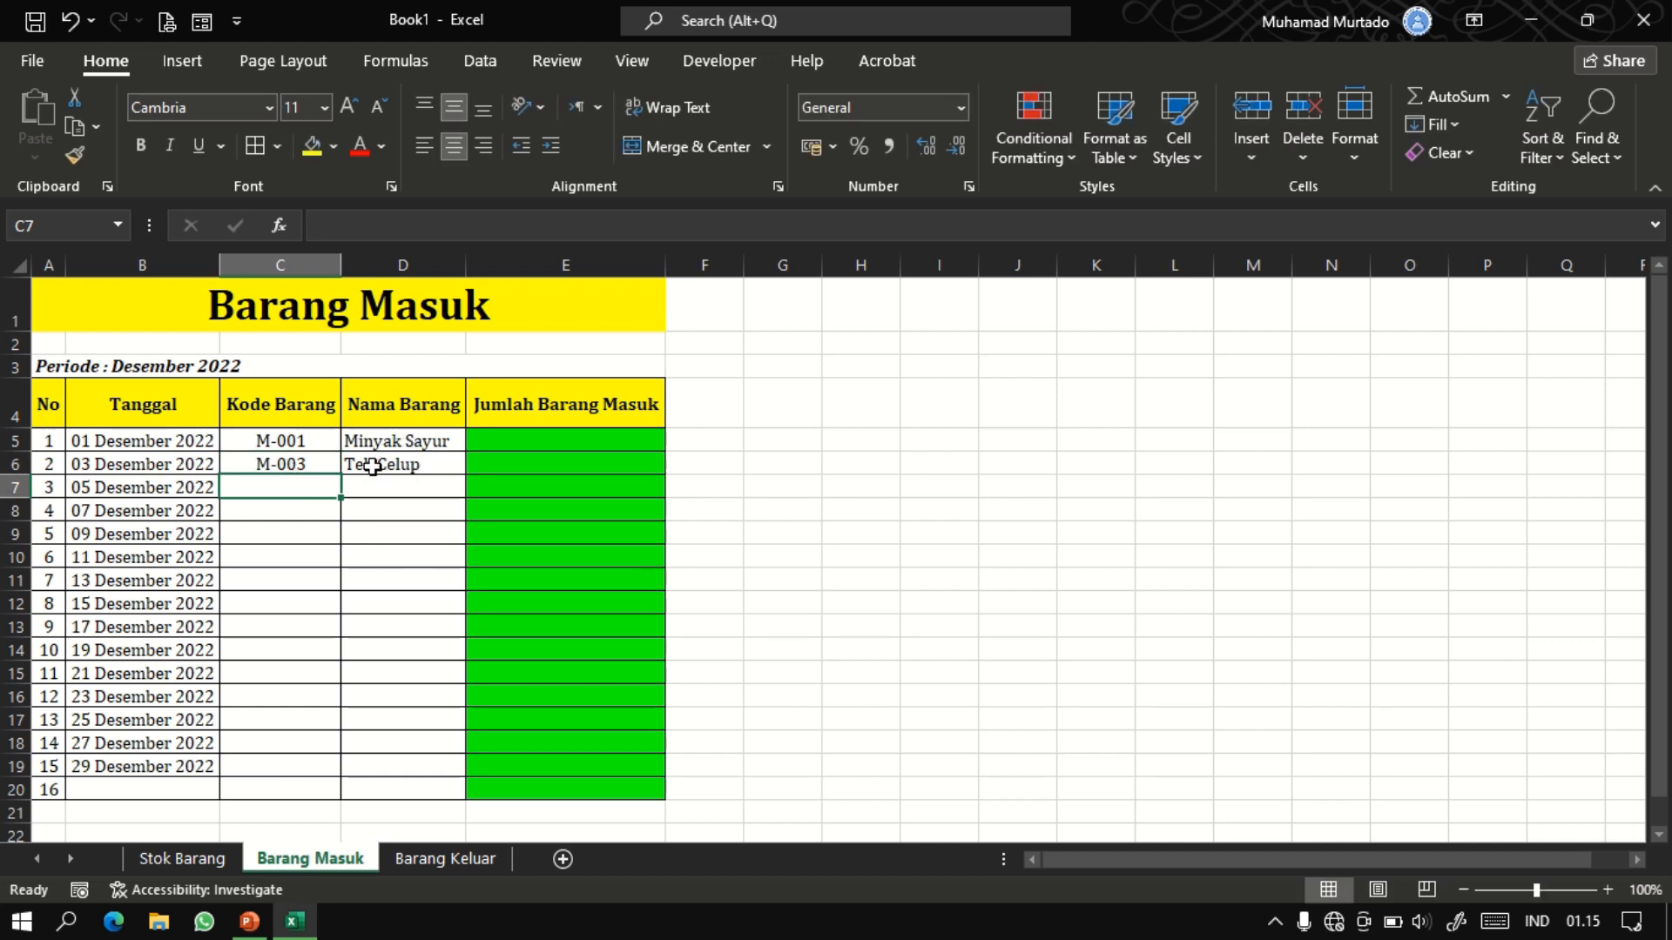
{"action": "left_click", "coordinate": [306, 467]}
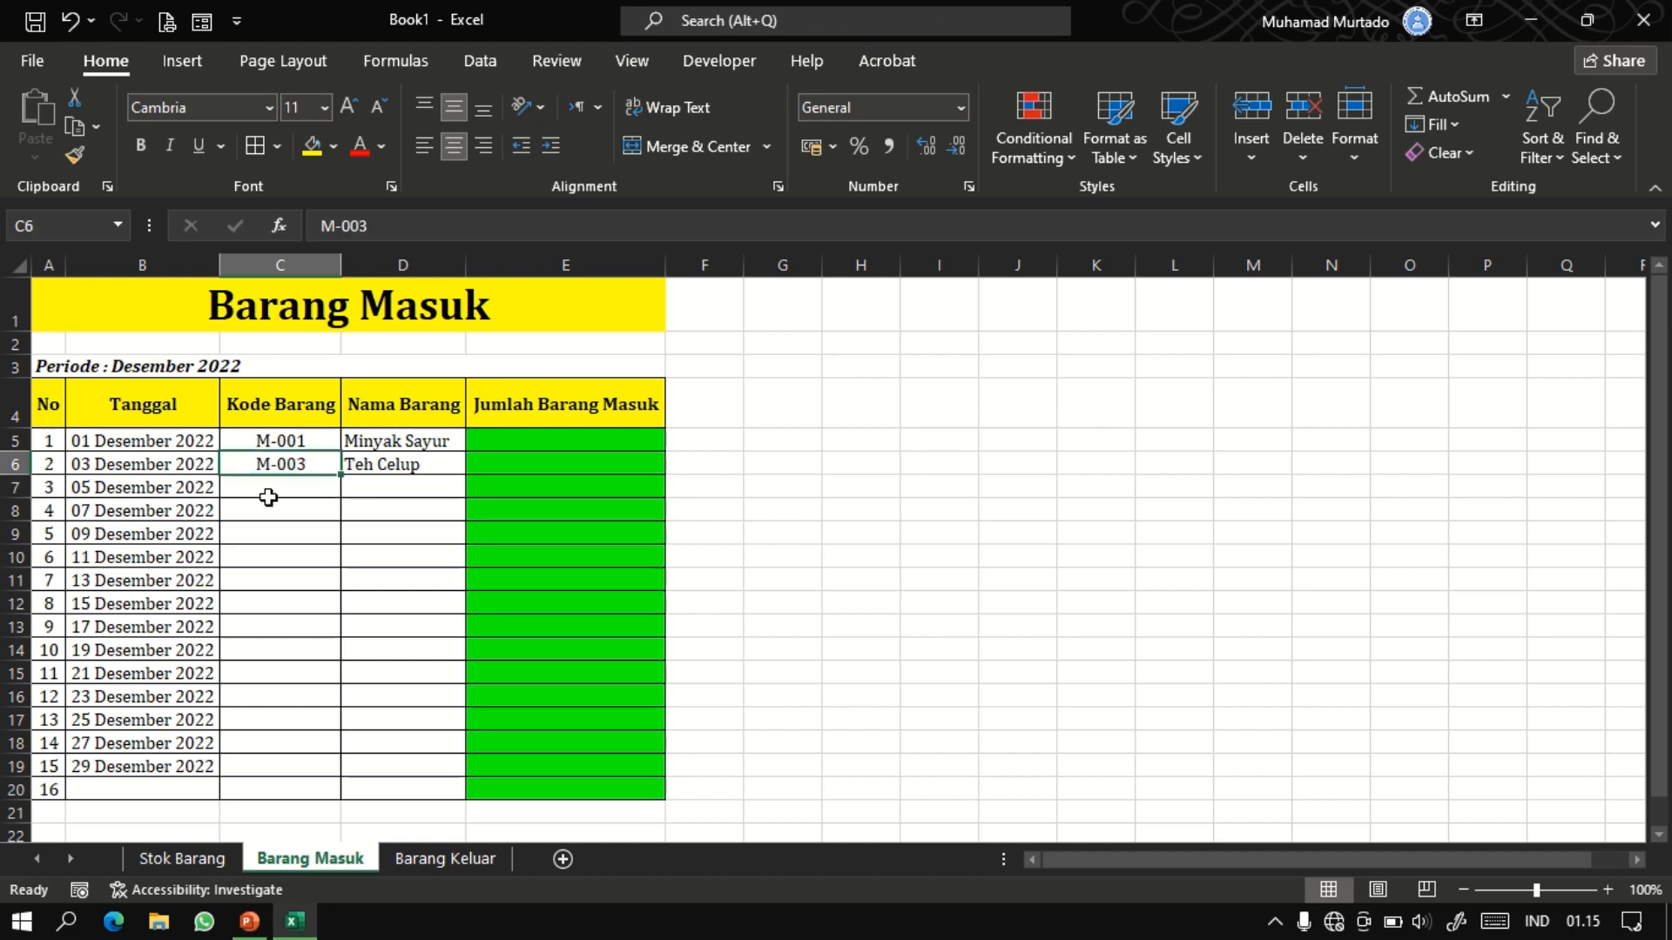
{"action": "key", "text": "BackSpace"}
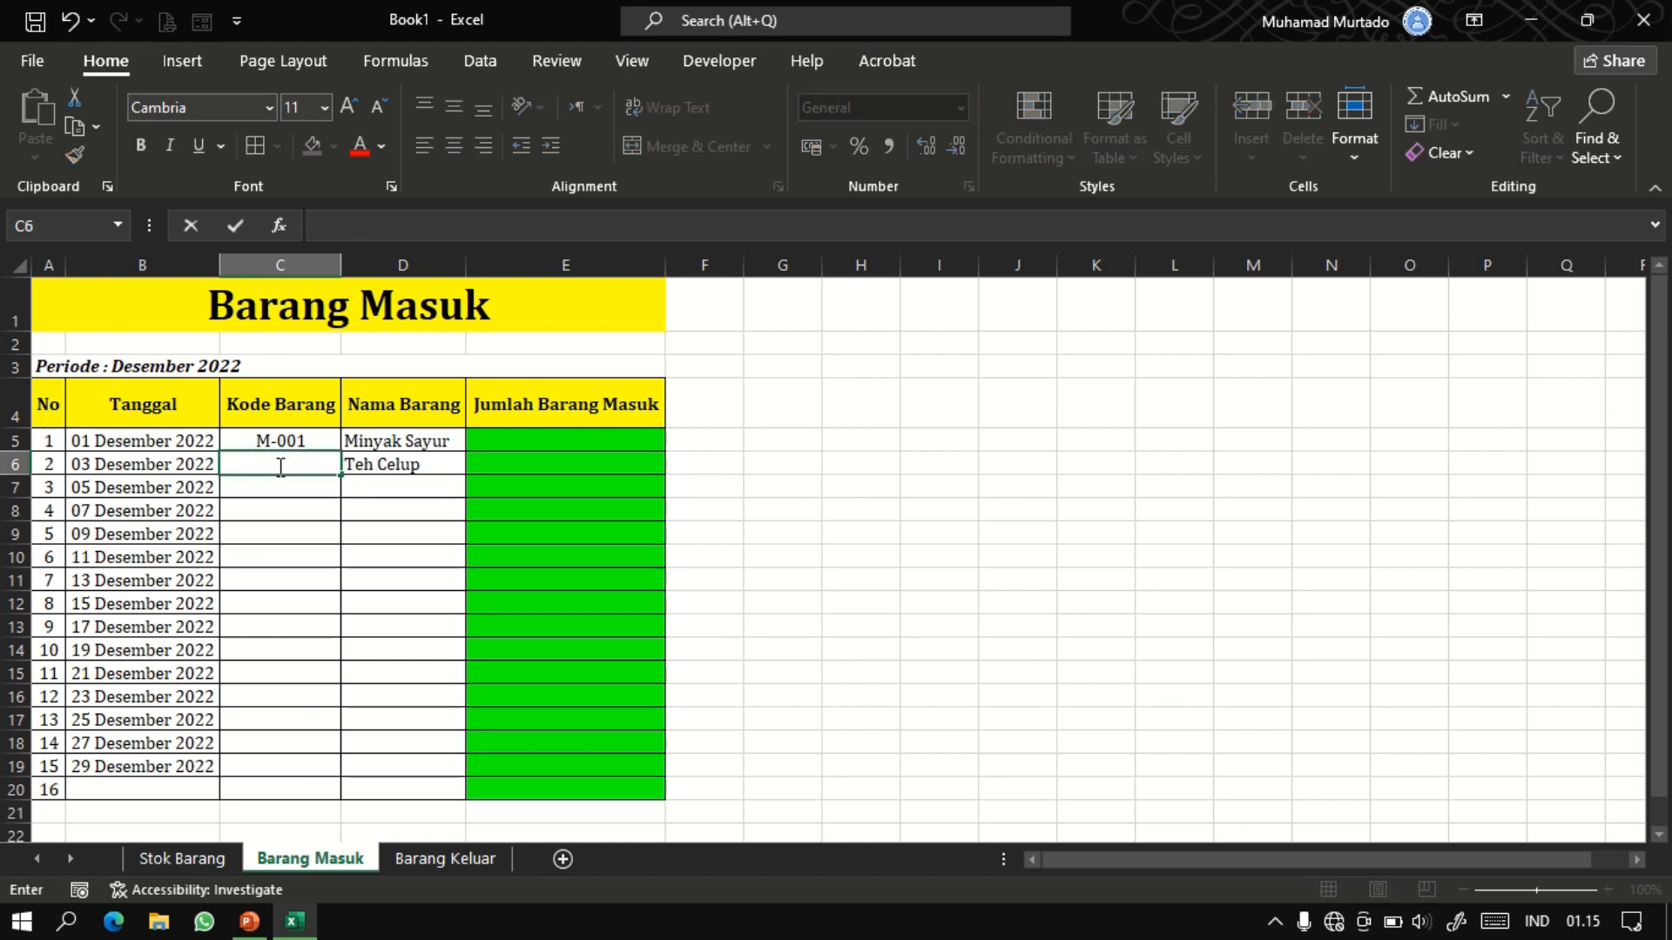
{"action": "key", "text": "Return"}
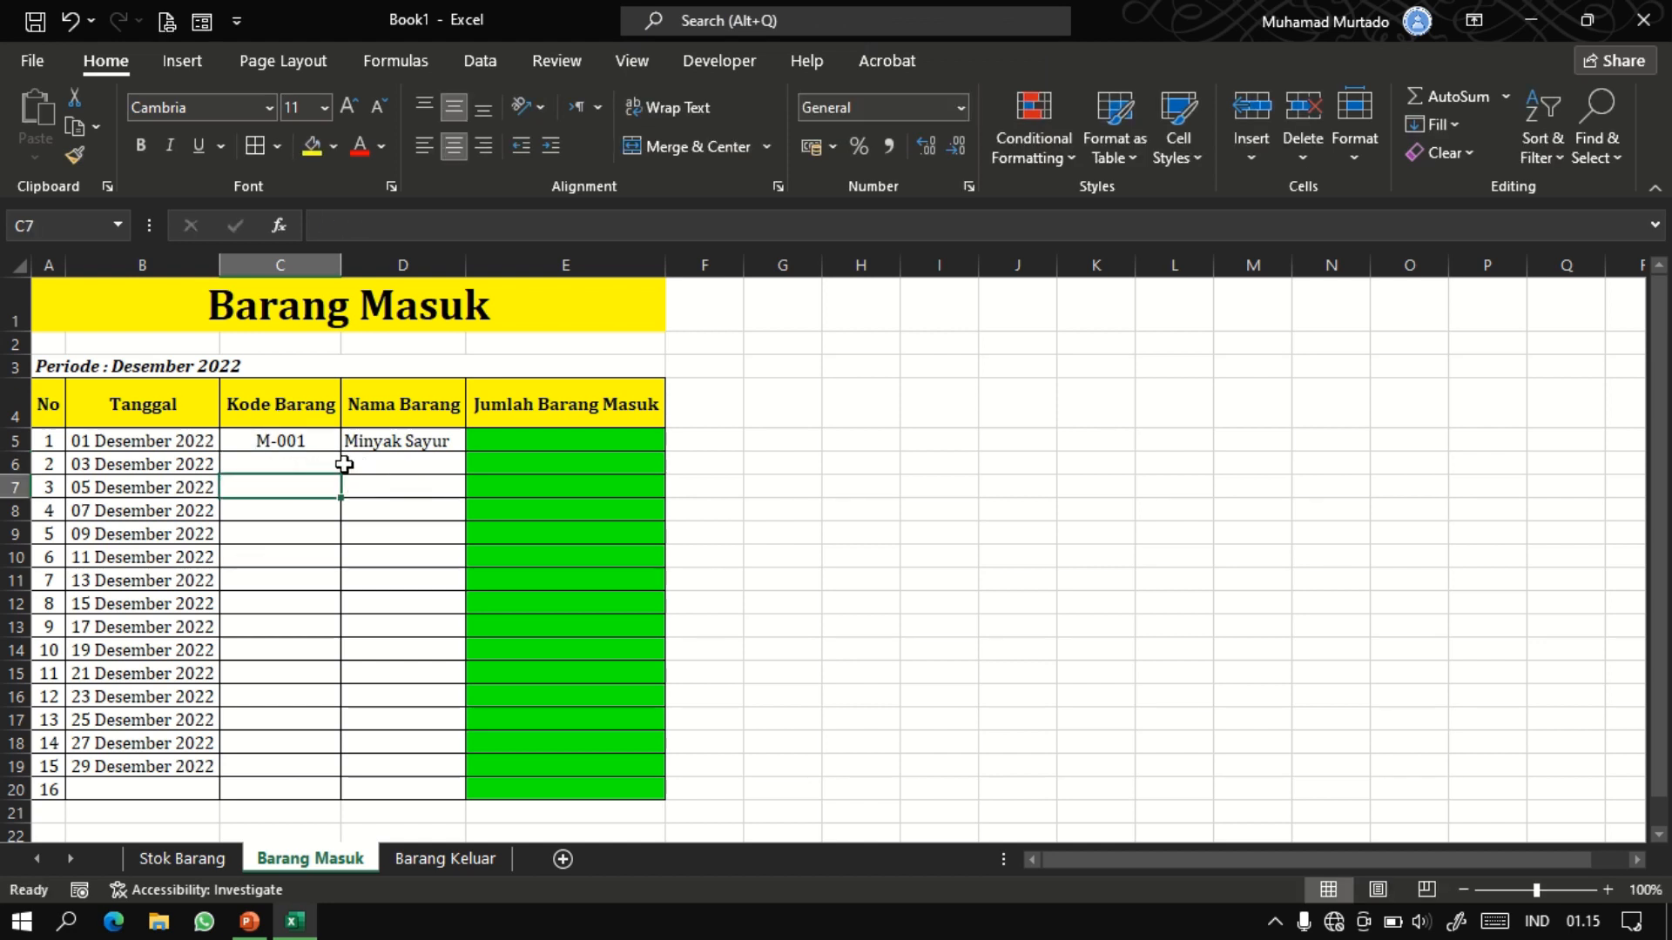
Enter the item codes M-002, M-006 and M-011 in C6:C8 of the Kode Barang column.
{"action": "left_click", "coordinate": [296, 463]}
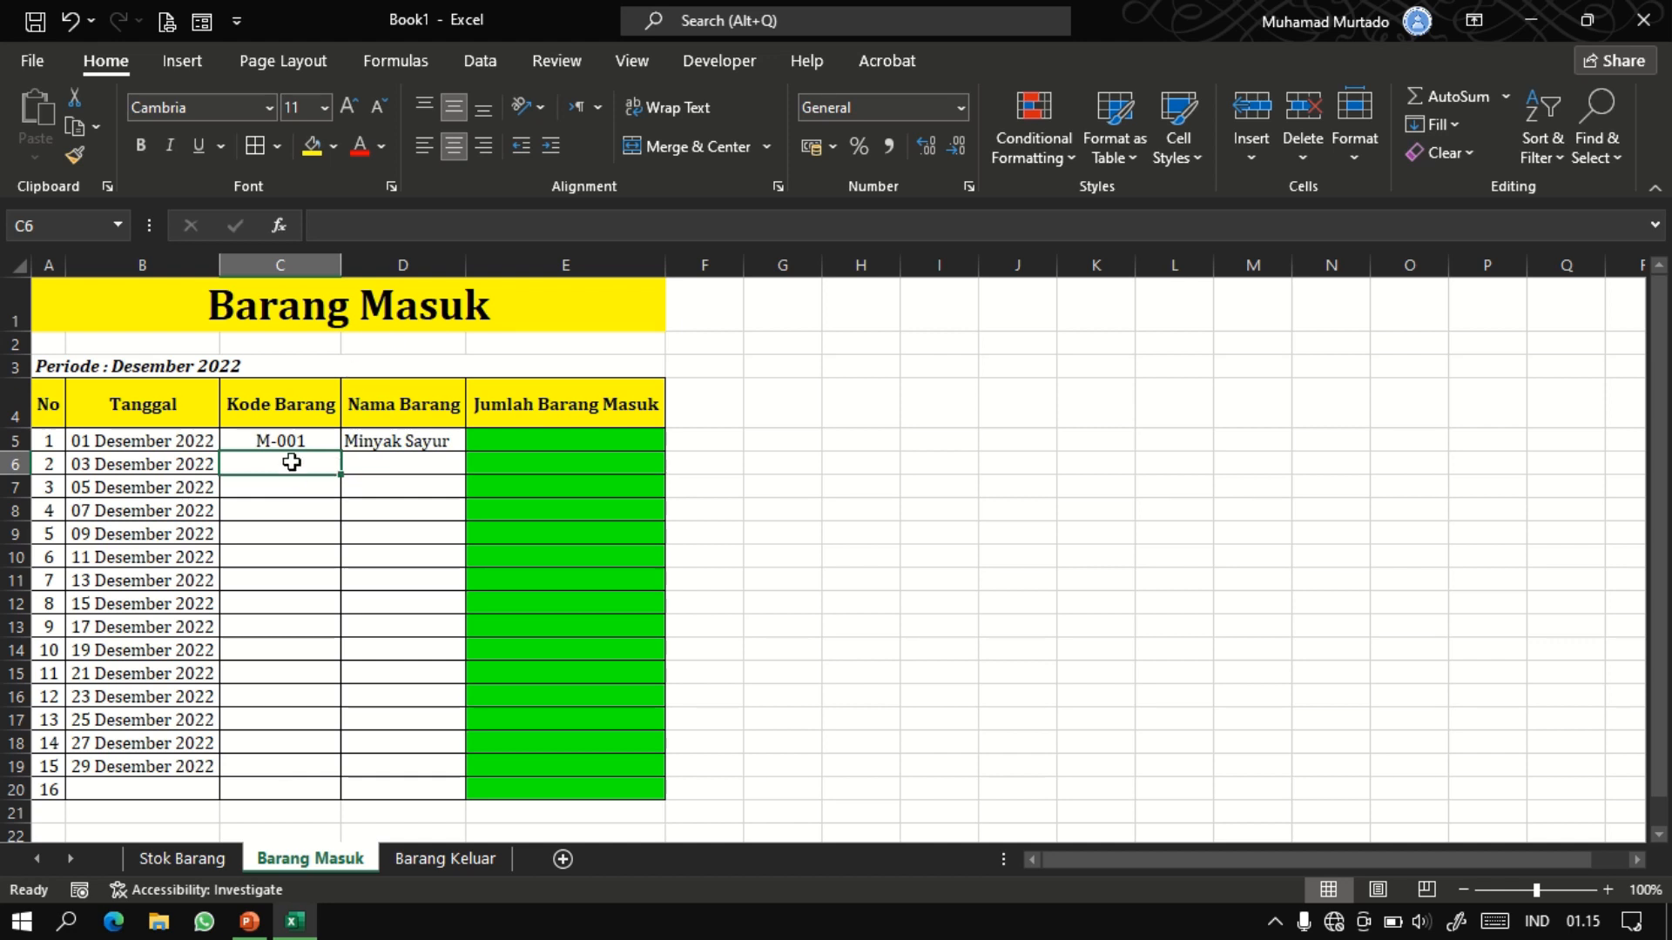
{"action": "type", "text": "M-"}
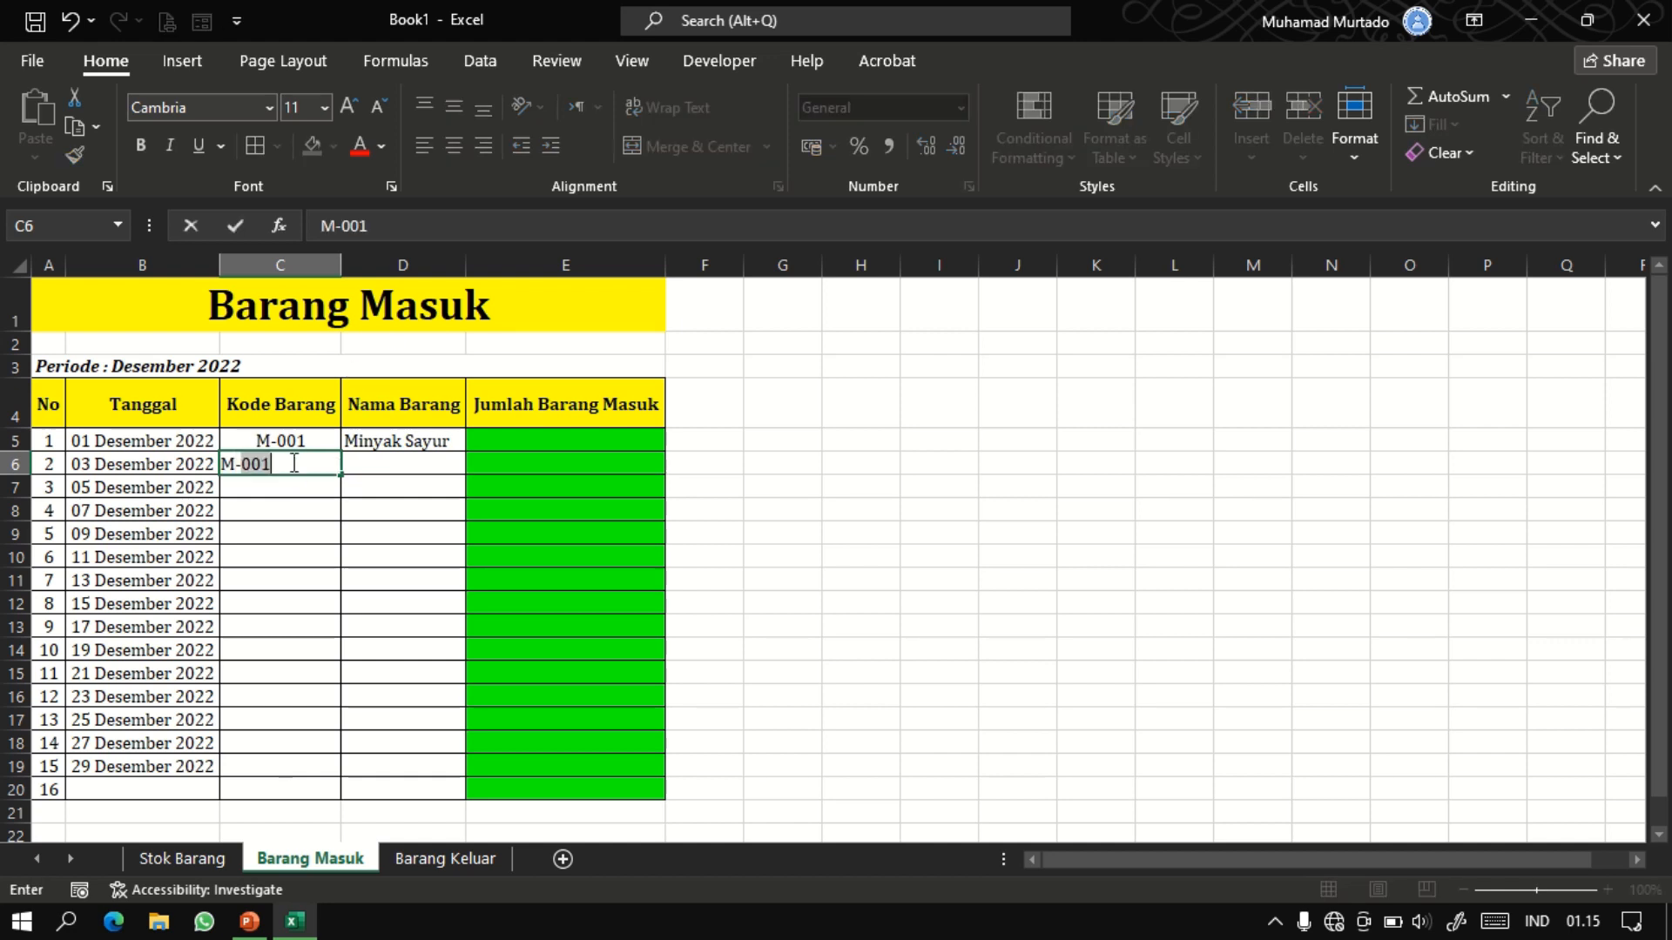
{"action": "type", "text": "002"}
{"action": "key", "text": "Return"}
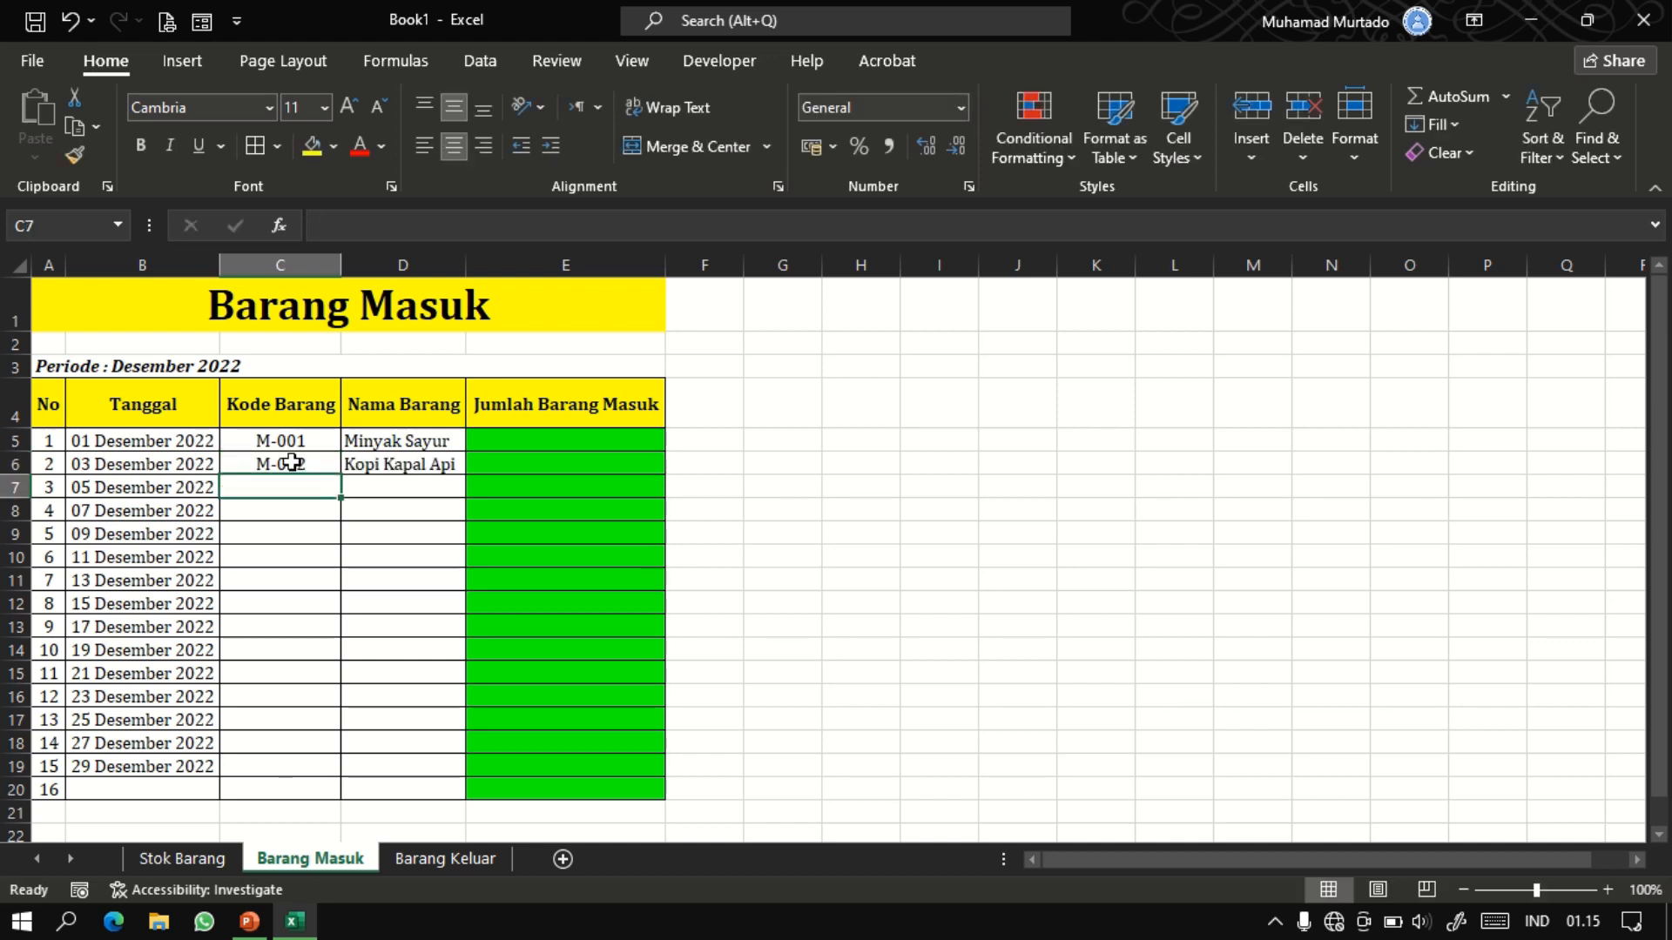
{"action": "type", "text": "M-006"}
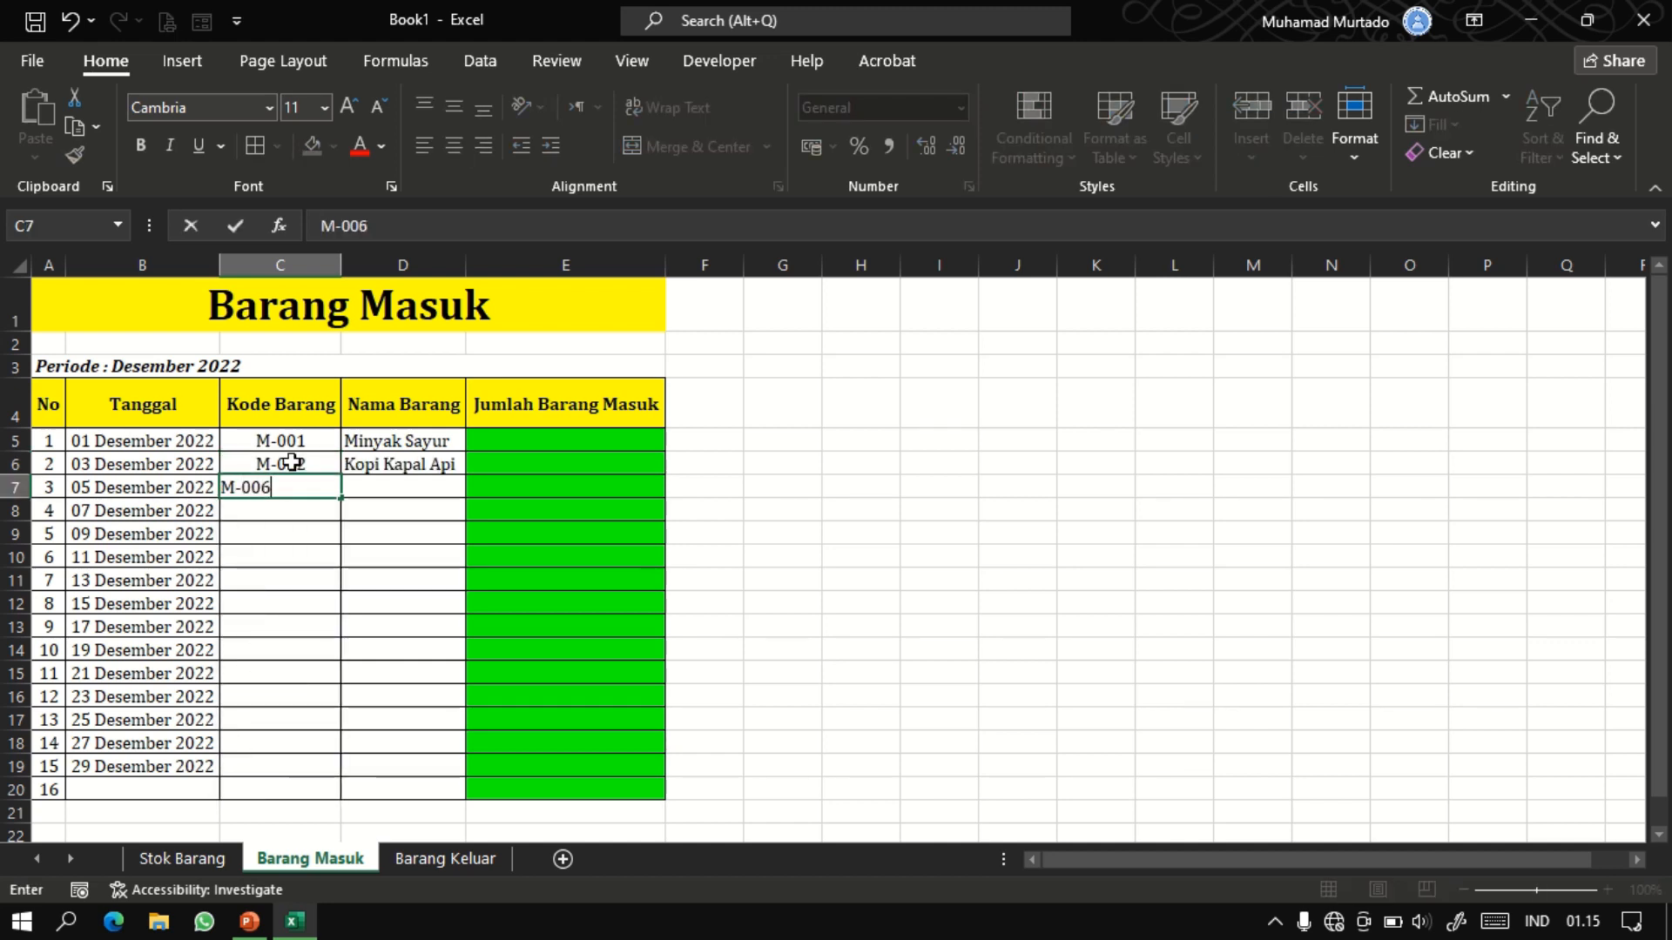
{"action": "key", "text": "Return"}
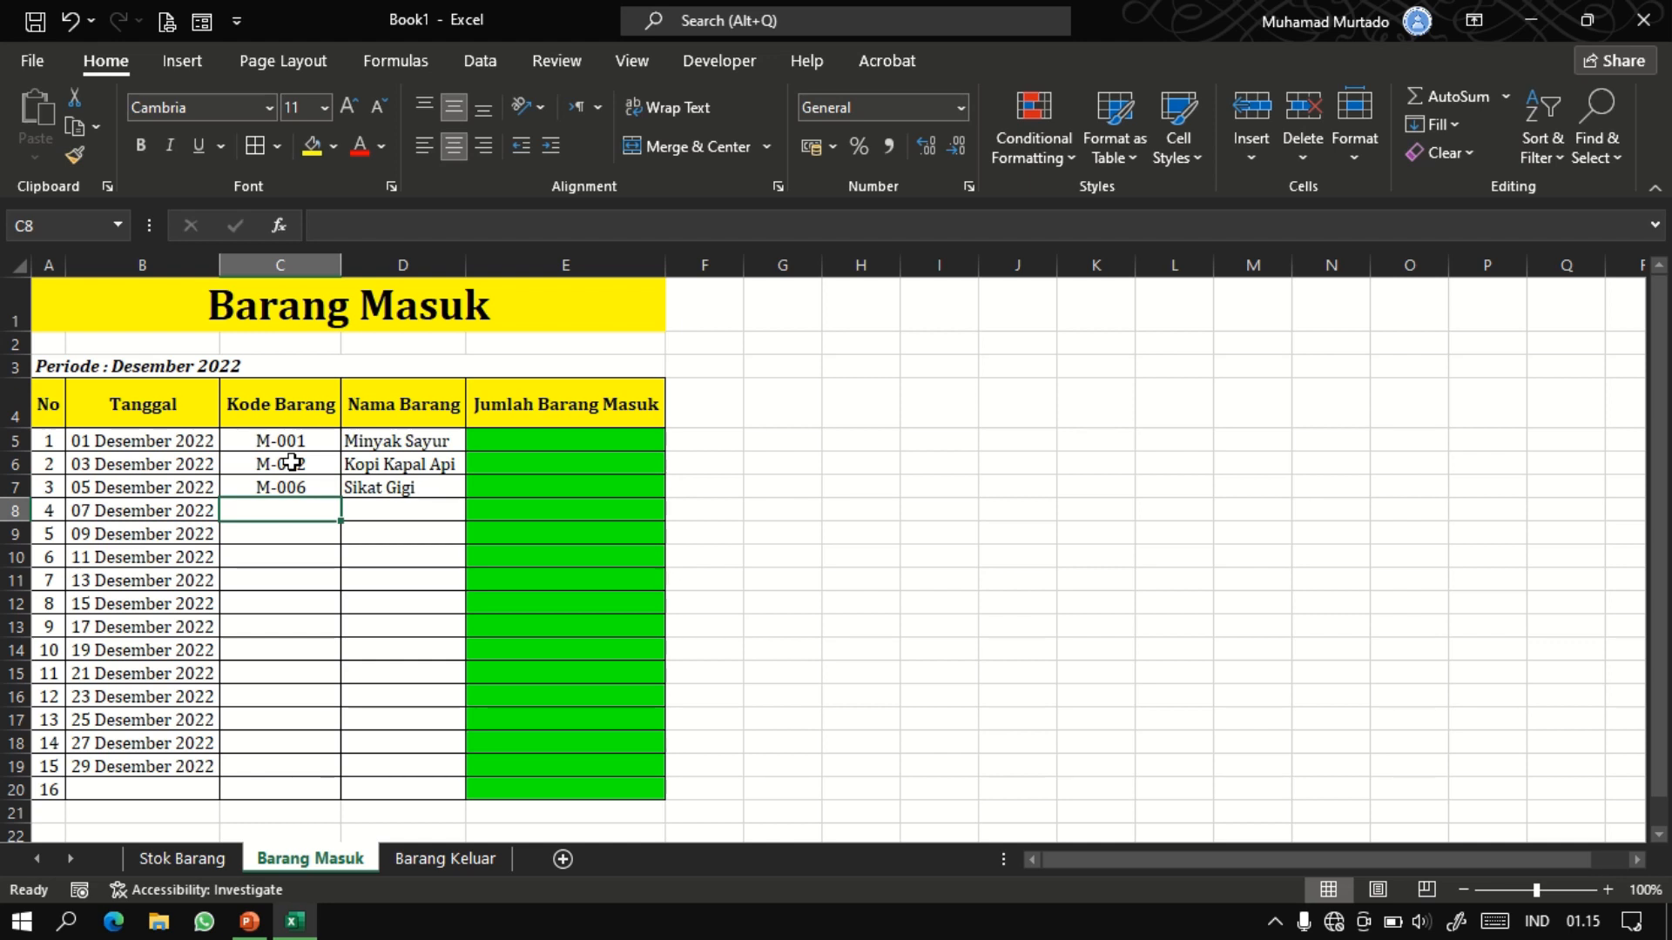
{"action": "type", "text": "M-0"}
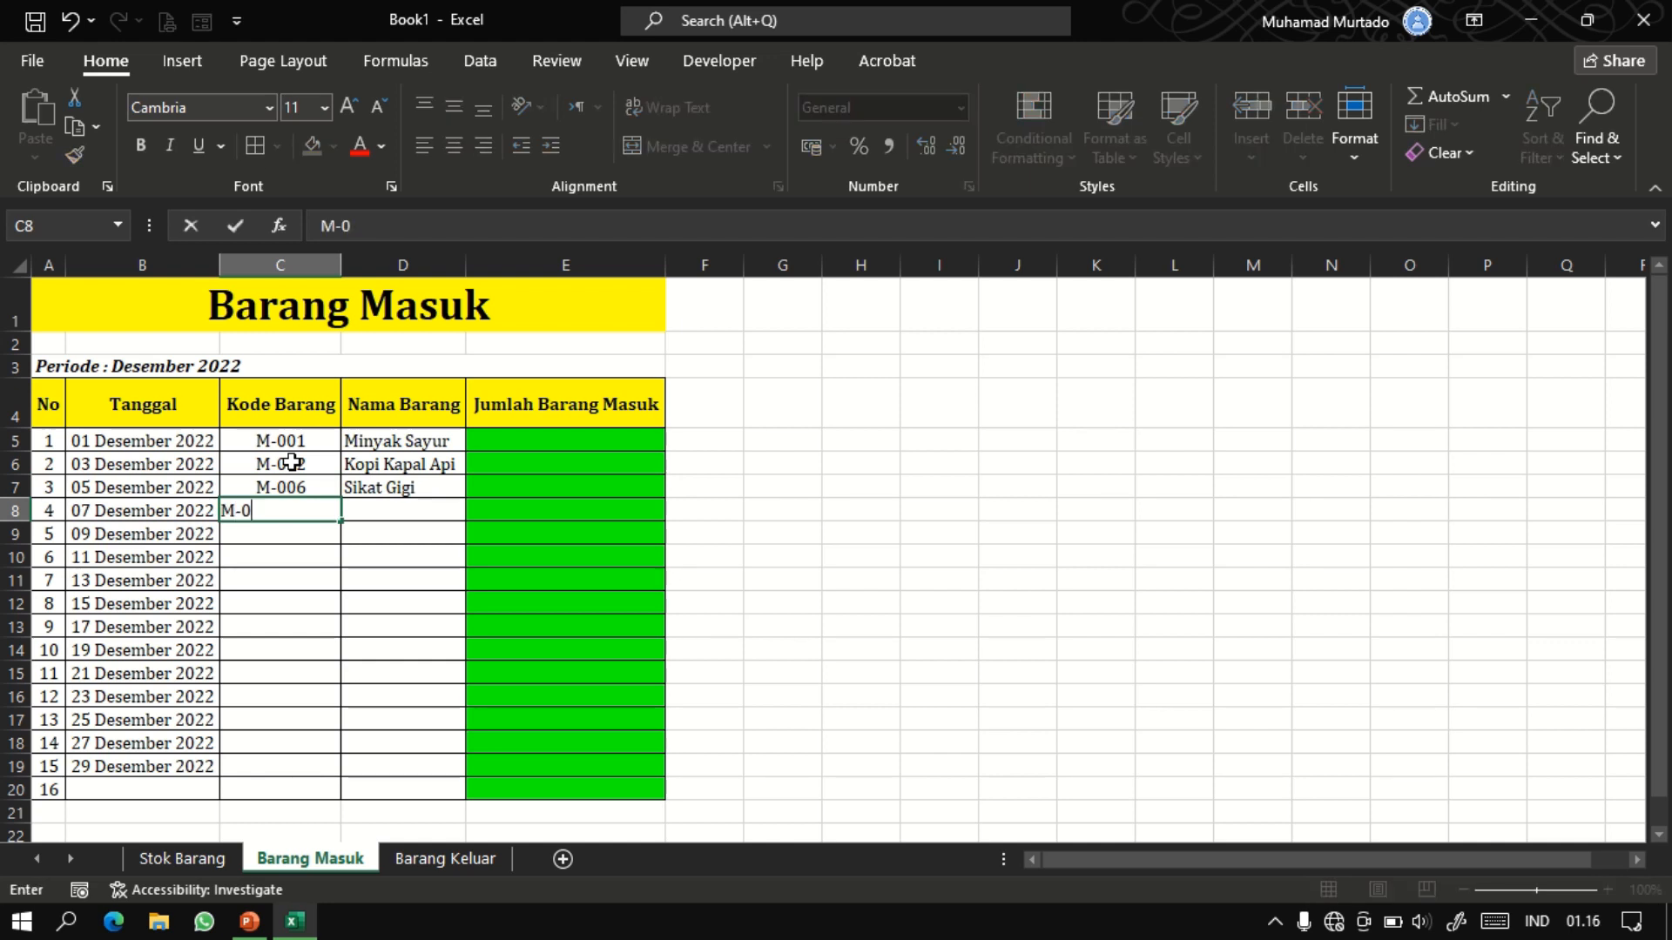
{"action": "type", "text": "11"}
{"action": "key", "text": "Return"}
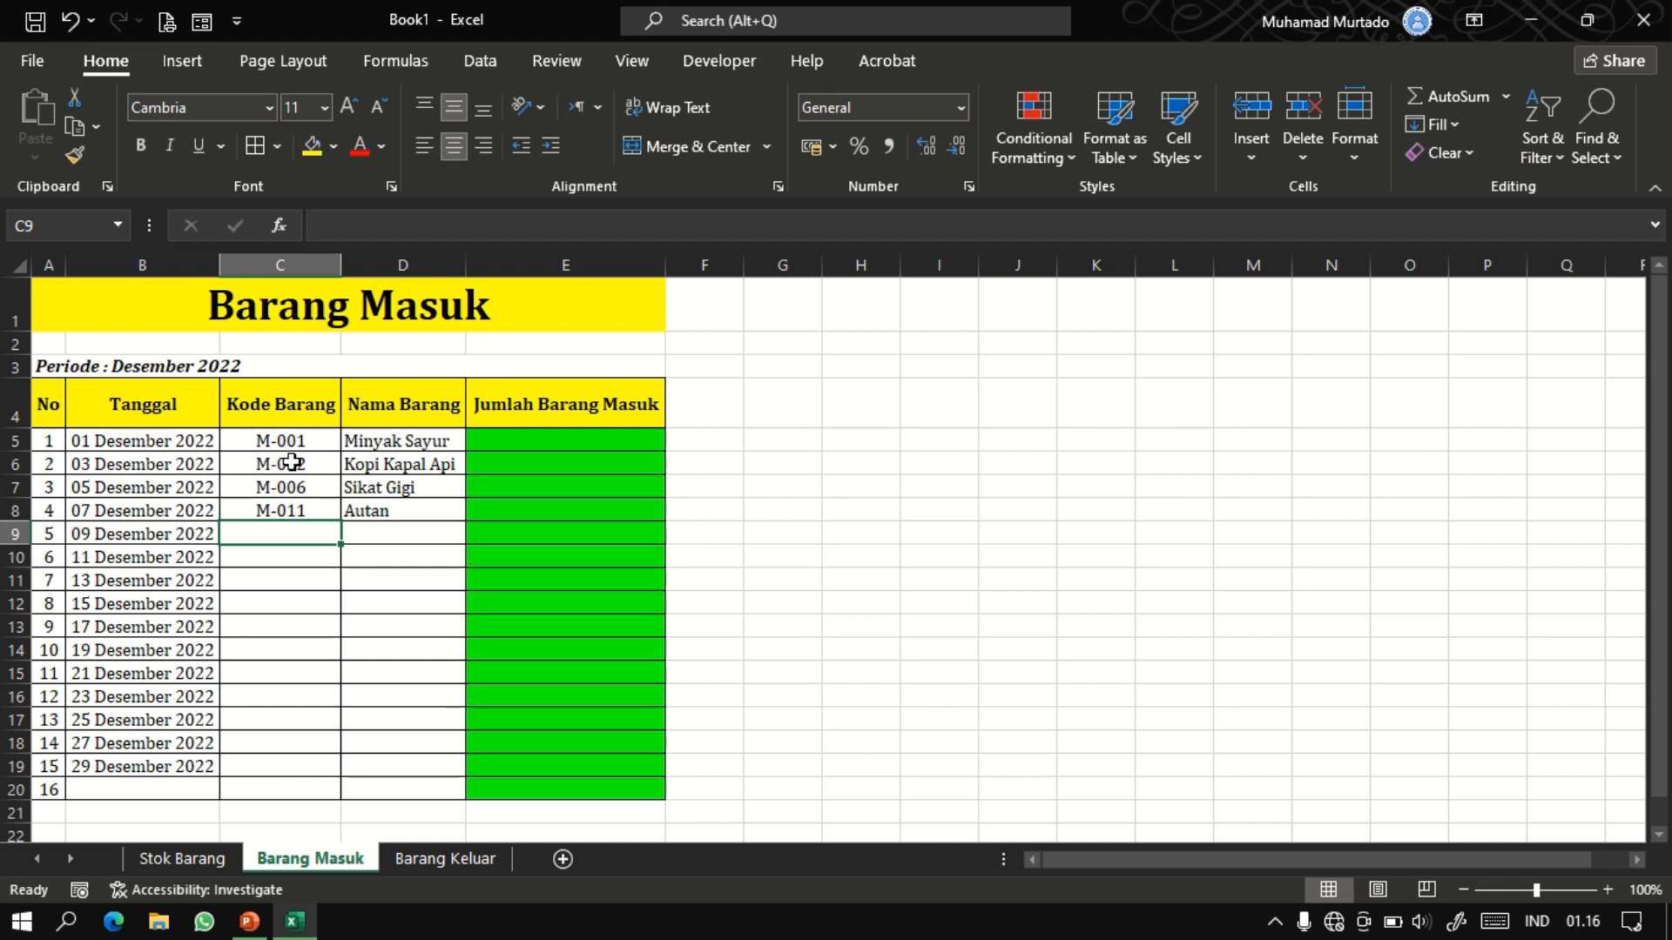
Enter the item codes M-013, M-008, M-009 and M-001 in C9:C12 of the Kode Barang column.
{"action": "type", "text": "M-"}
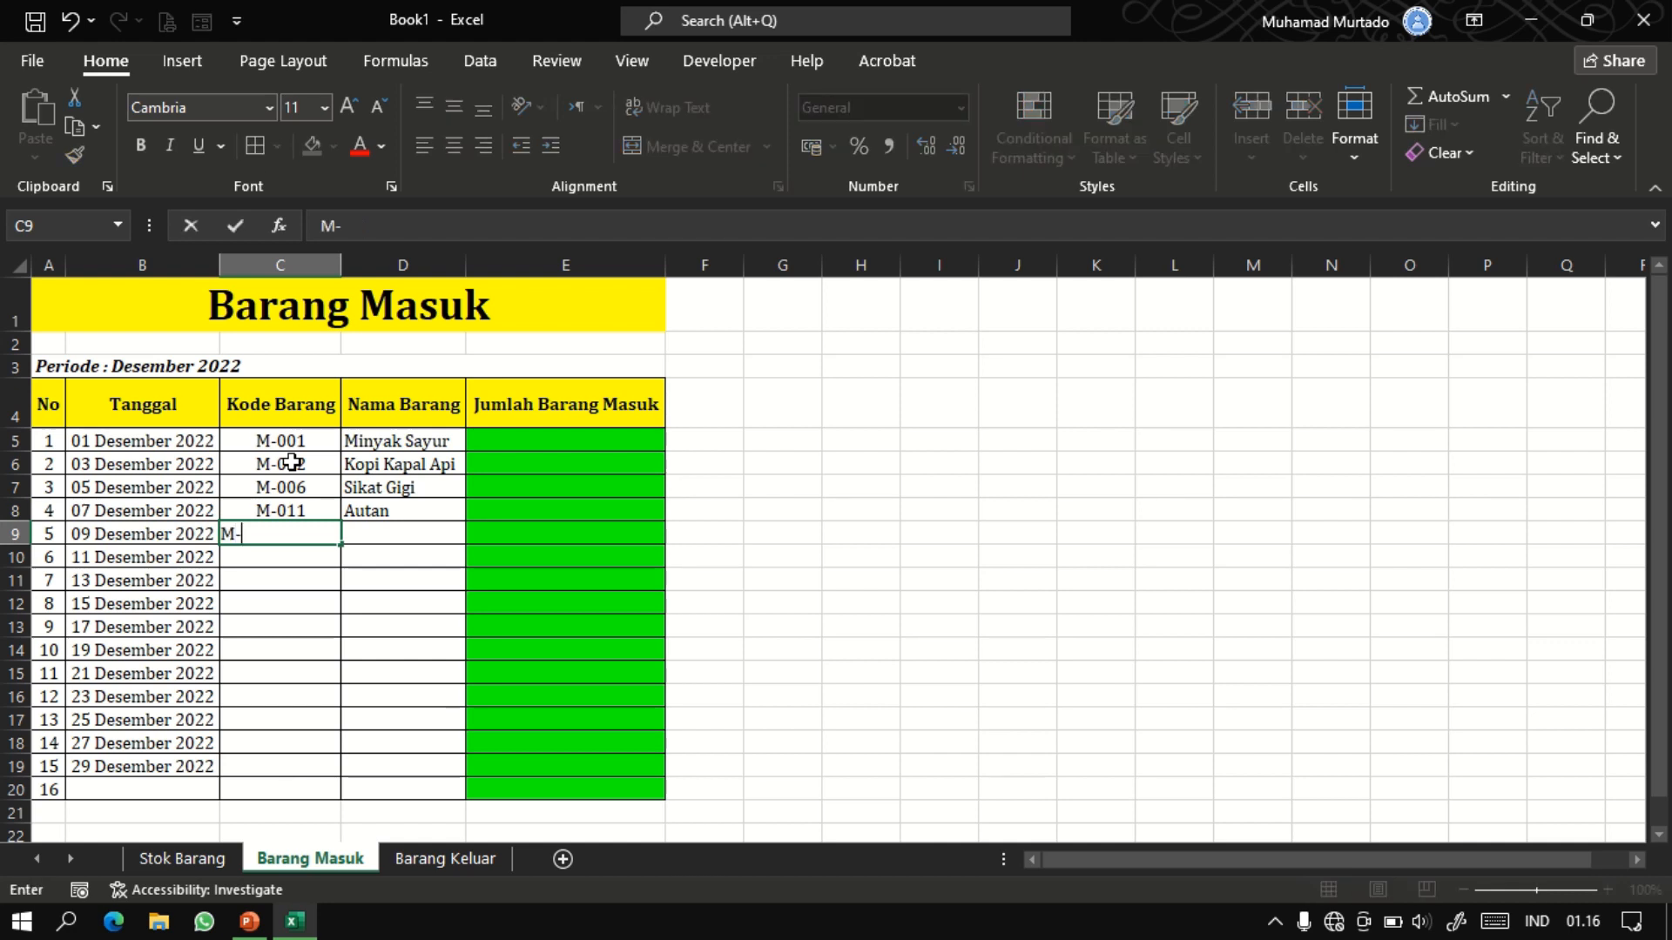
{"action": "type", "text": "013"}
{"action": "key", "text": "Return"}
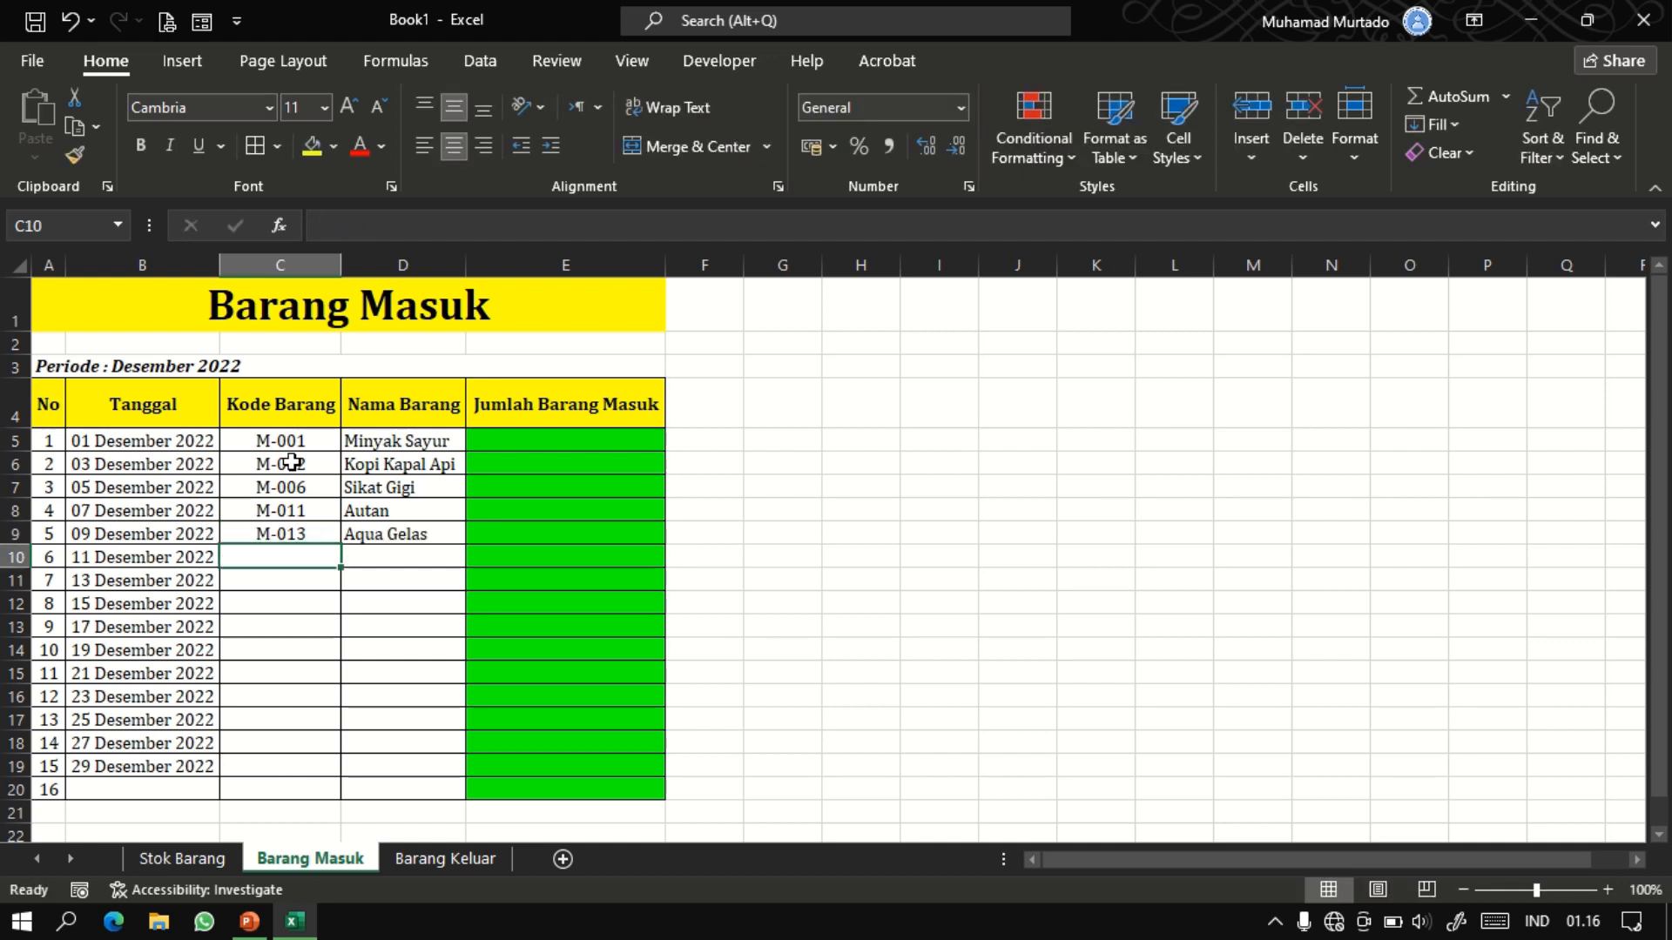
{"action": "type", "text": "M-008"}
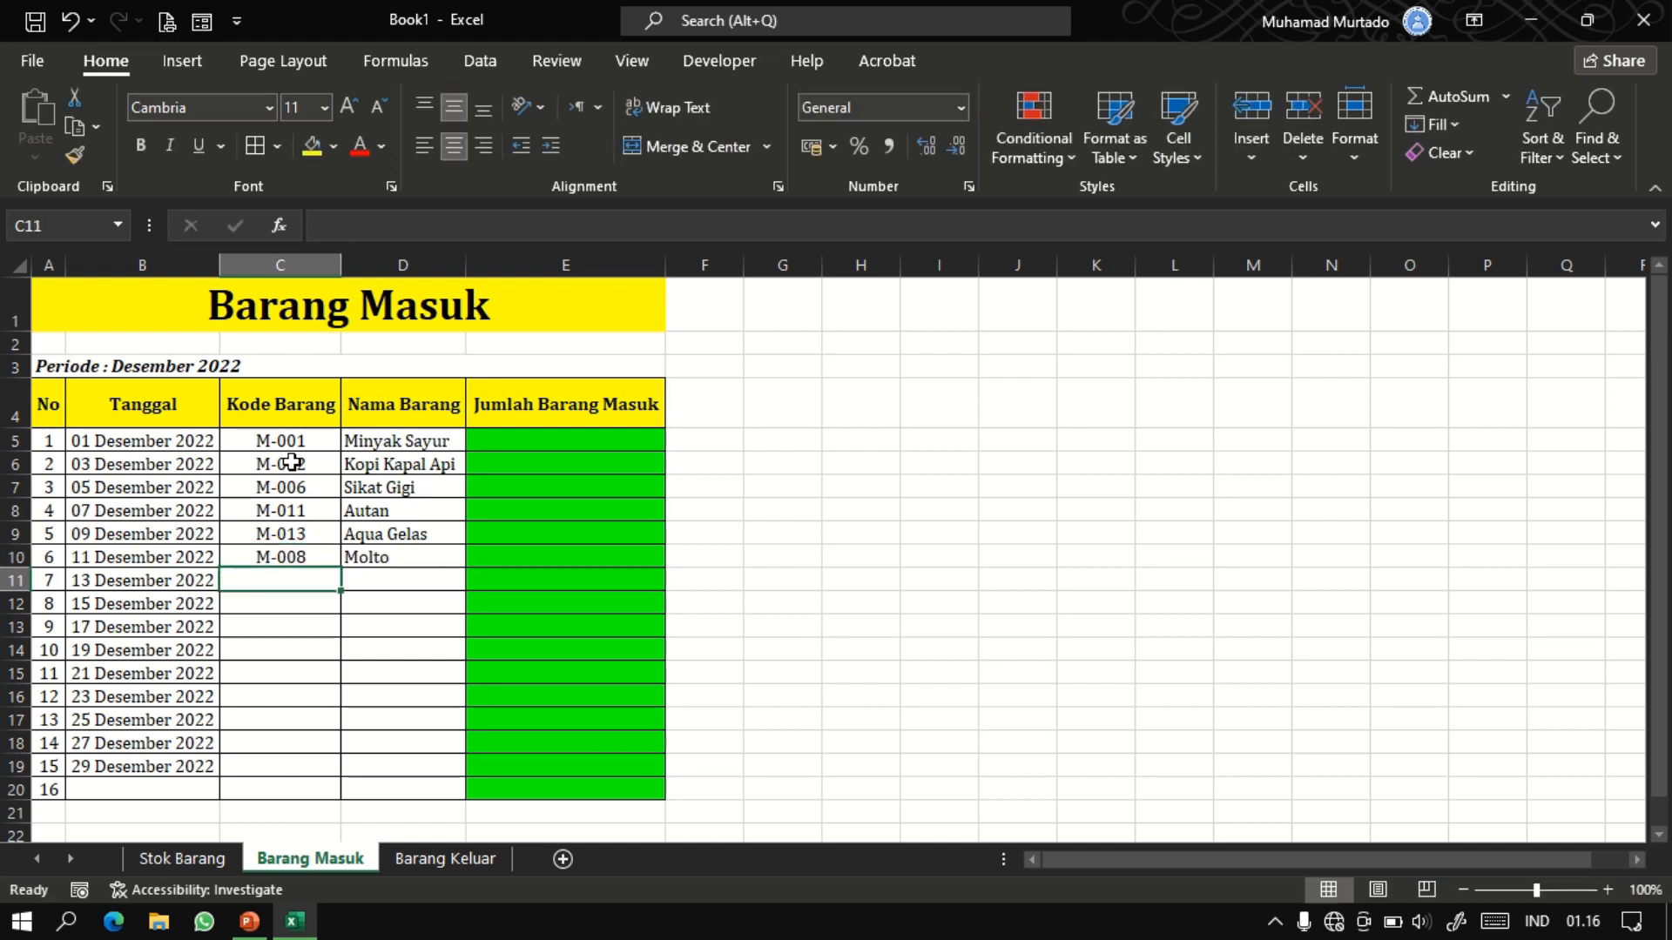
{"action": "type", "text": "M-009"}
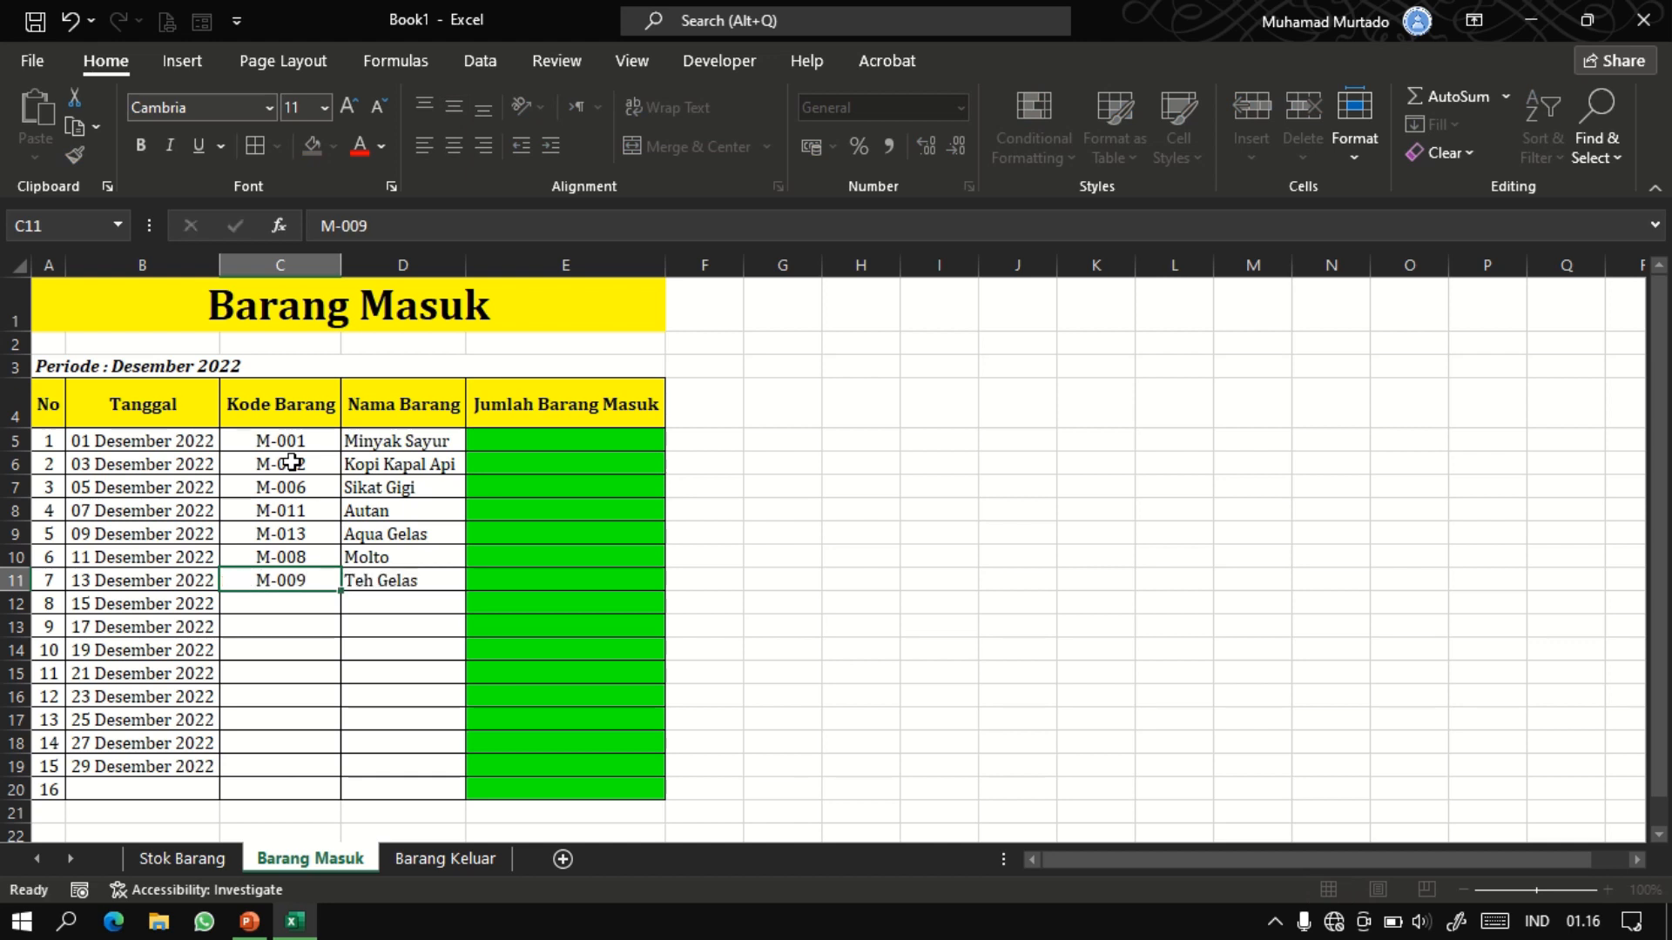
{"action": "key", "text": "Return"}
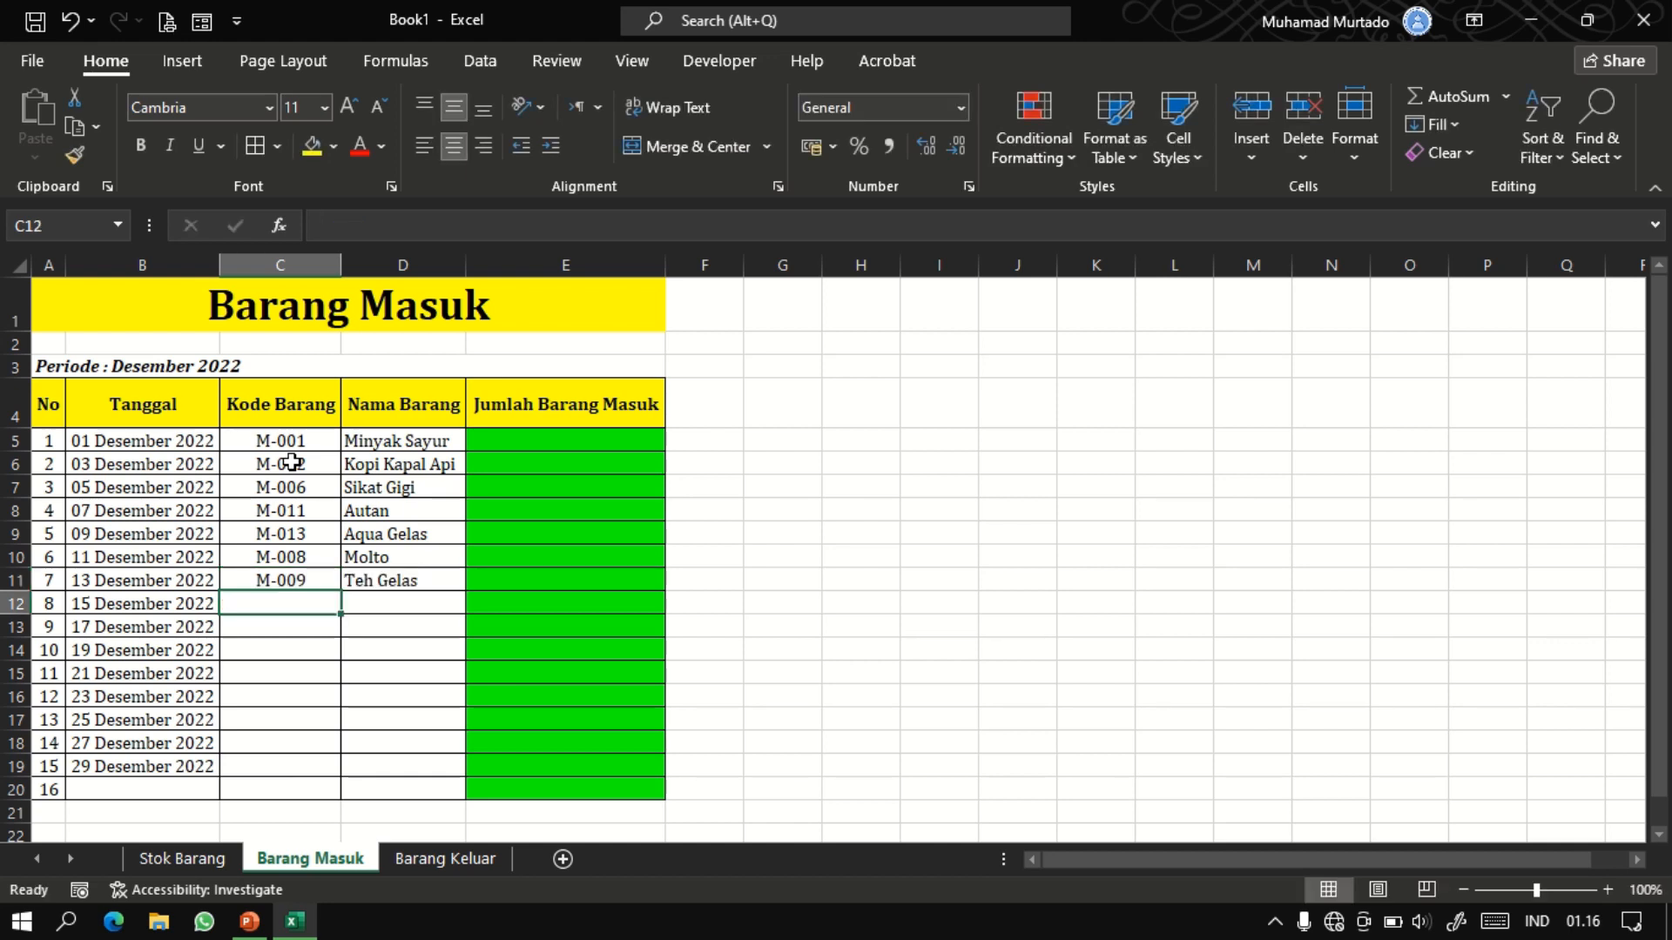
{"action": "type", "text": "M-"}
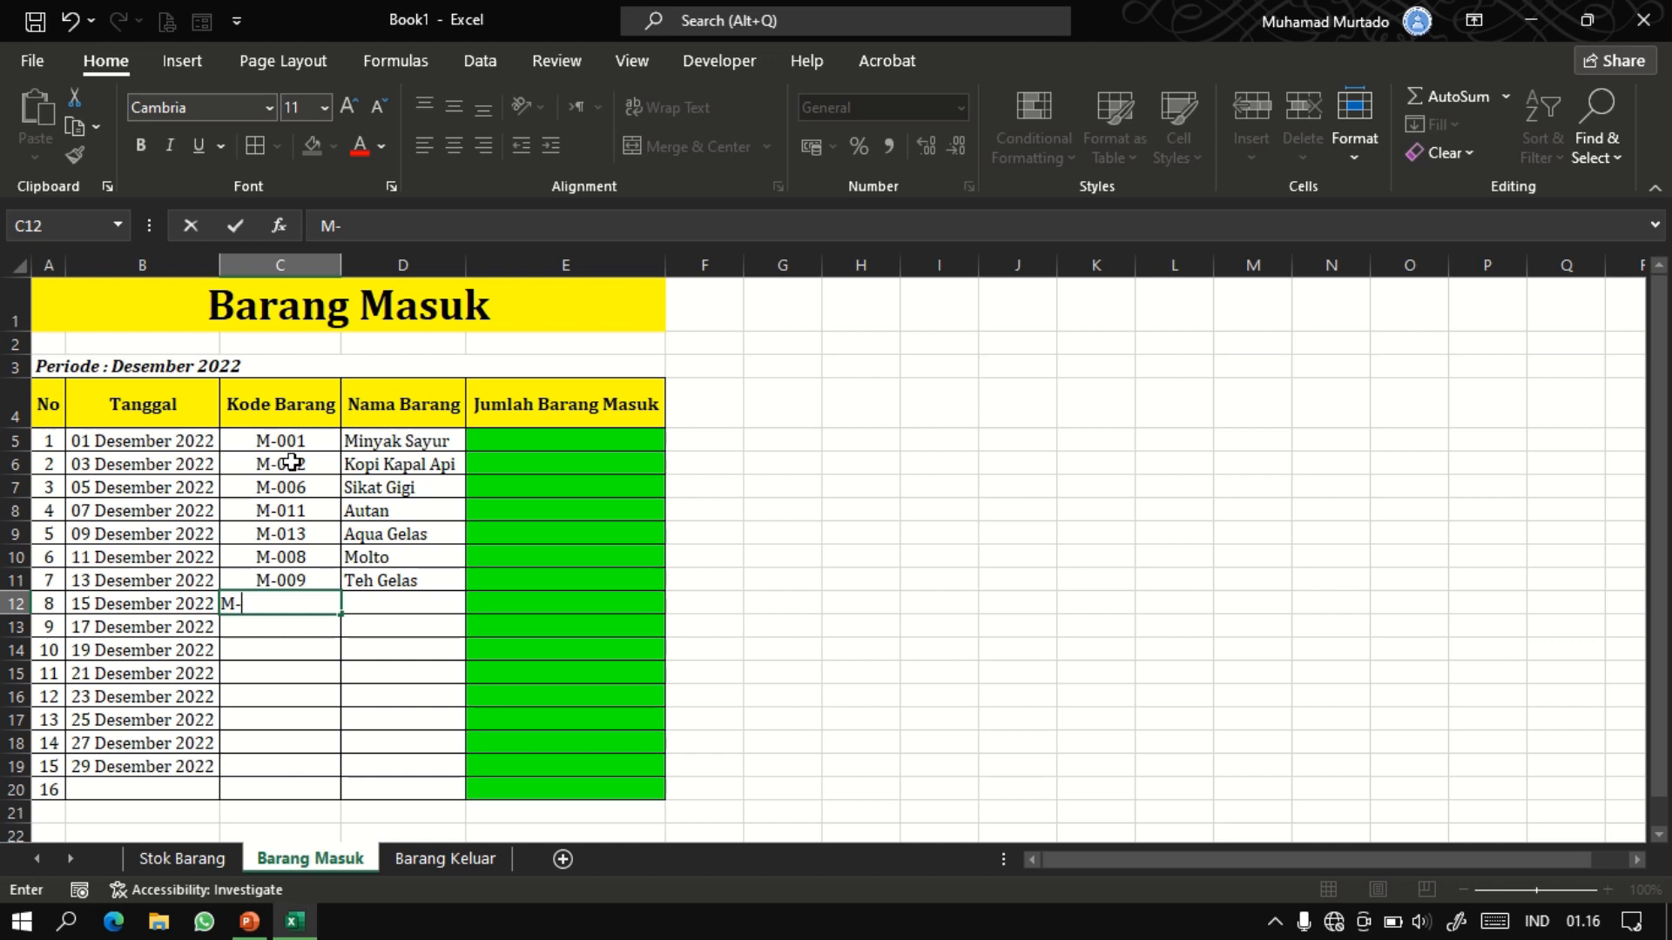
{"action": "type", "text": "001"}
{"action": "key", "text": "Return"}
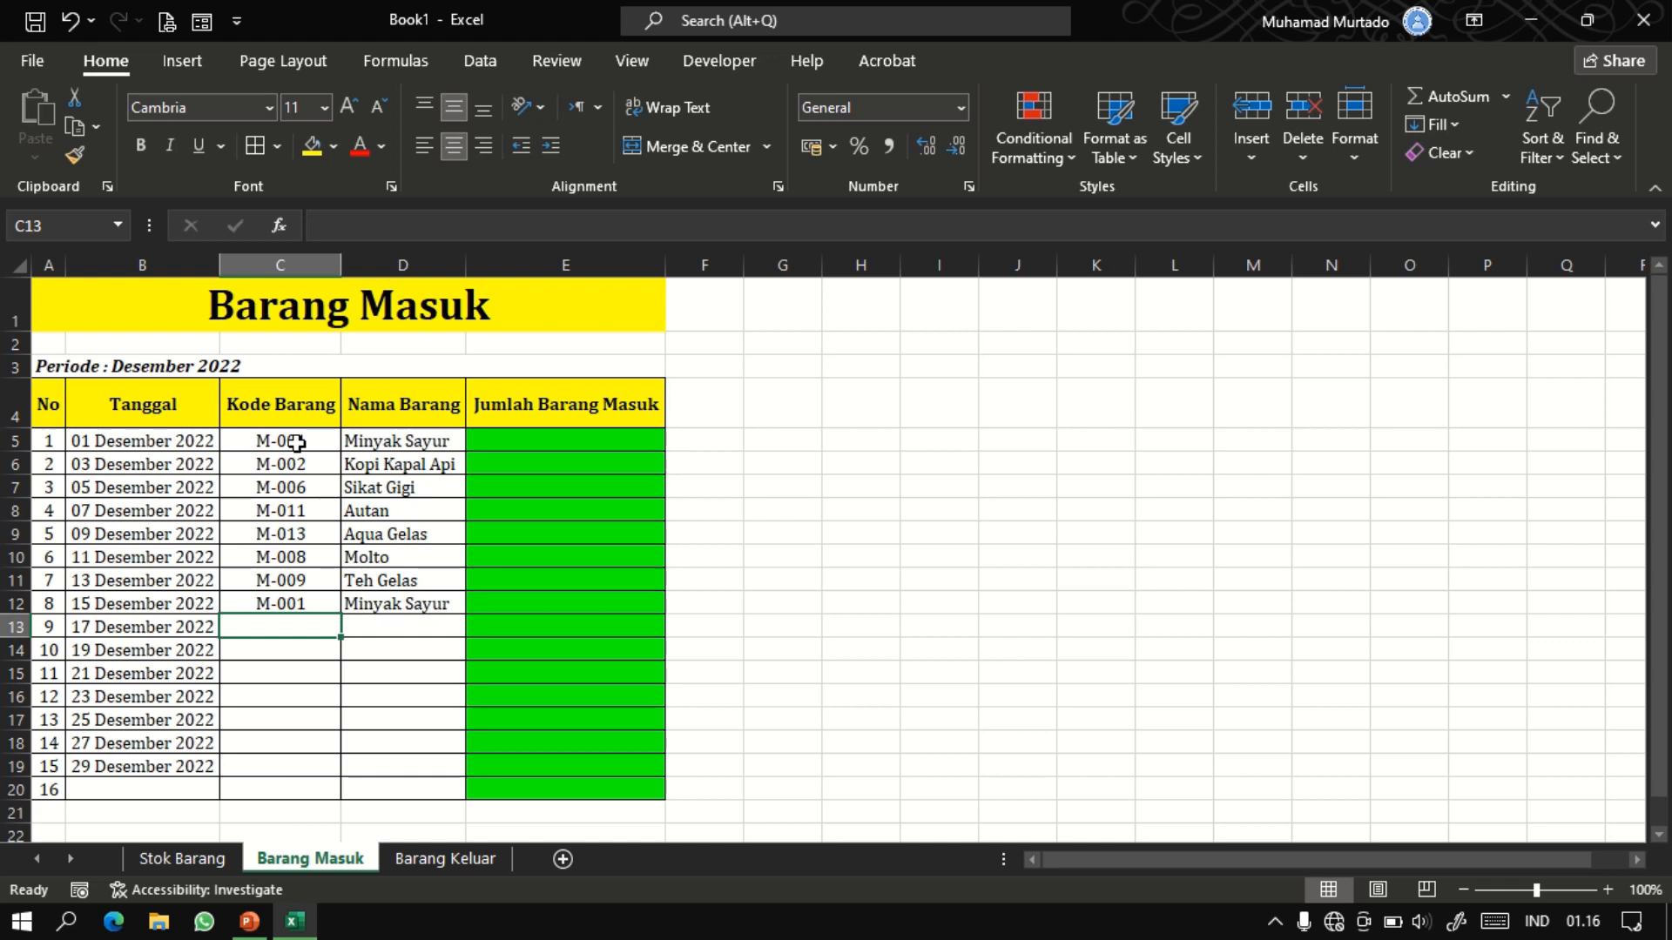
Change the item code in C5, the first Kode Barang row, to M-003.
{"action": "left_click", "coordinate": [296, 443]}
{"action": "type", "text": "M-005"}
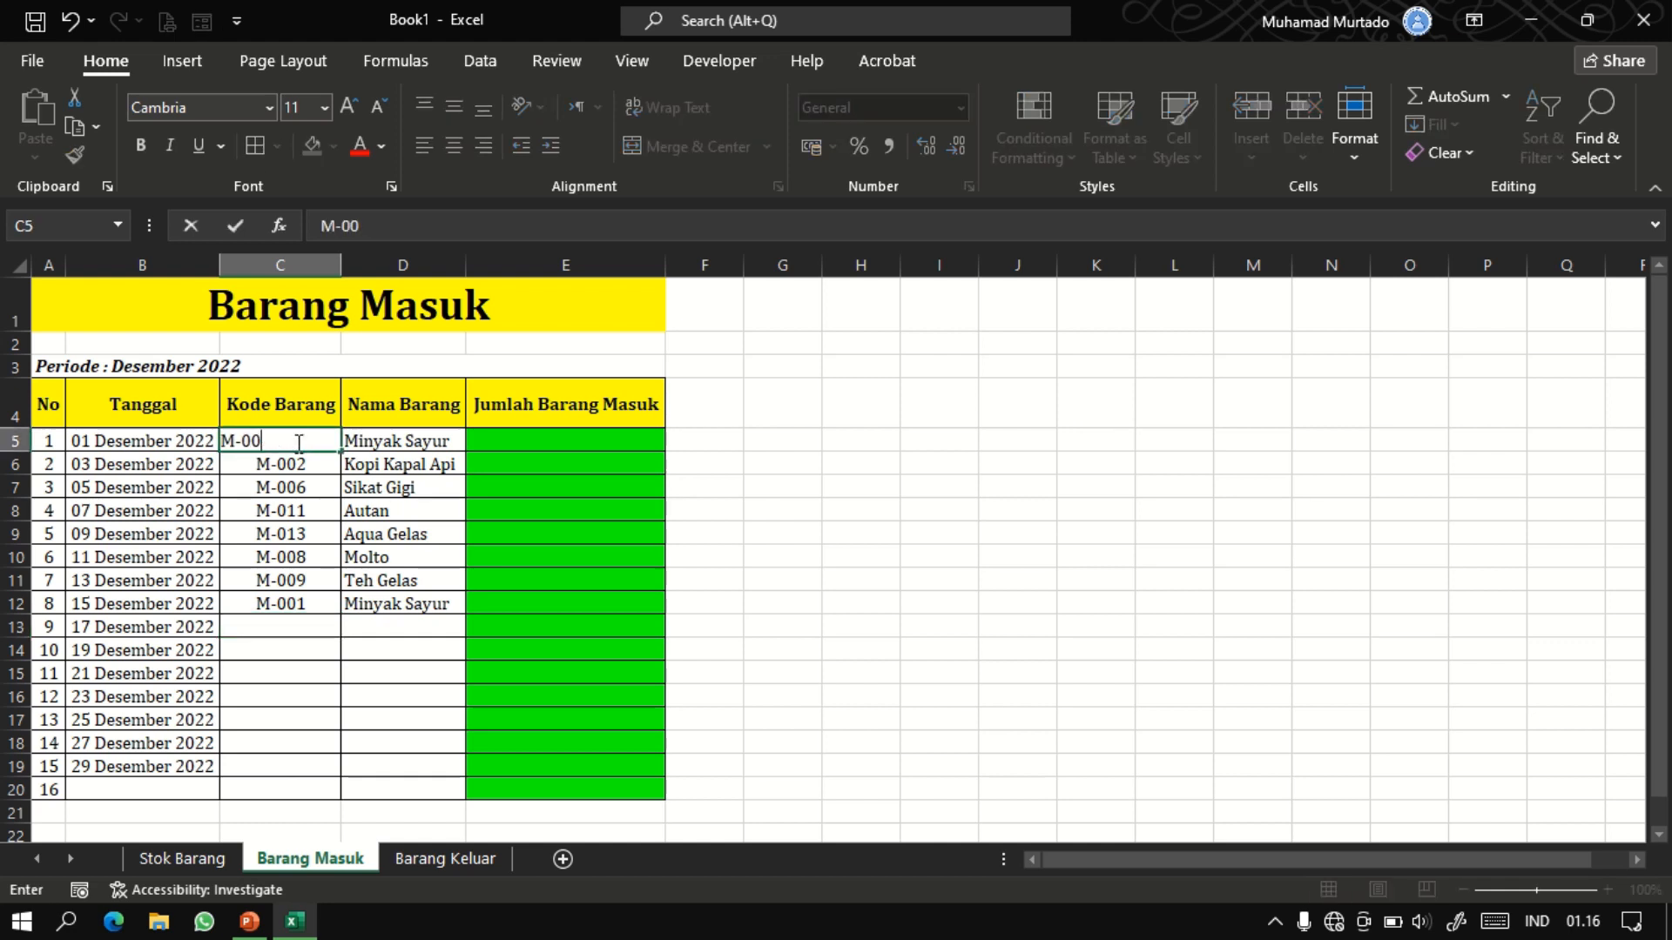
{"action": "key", "text": "Return"}
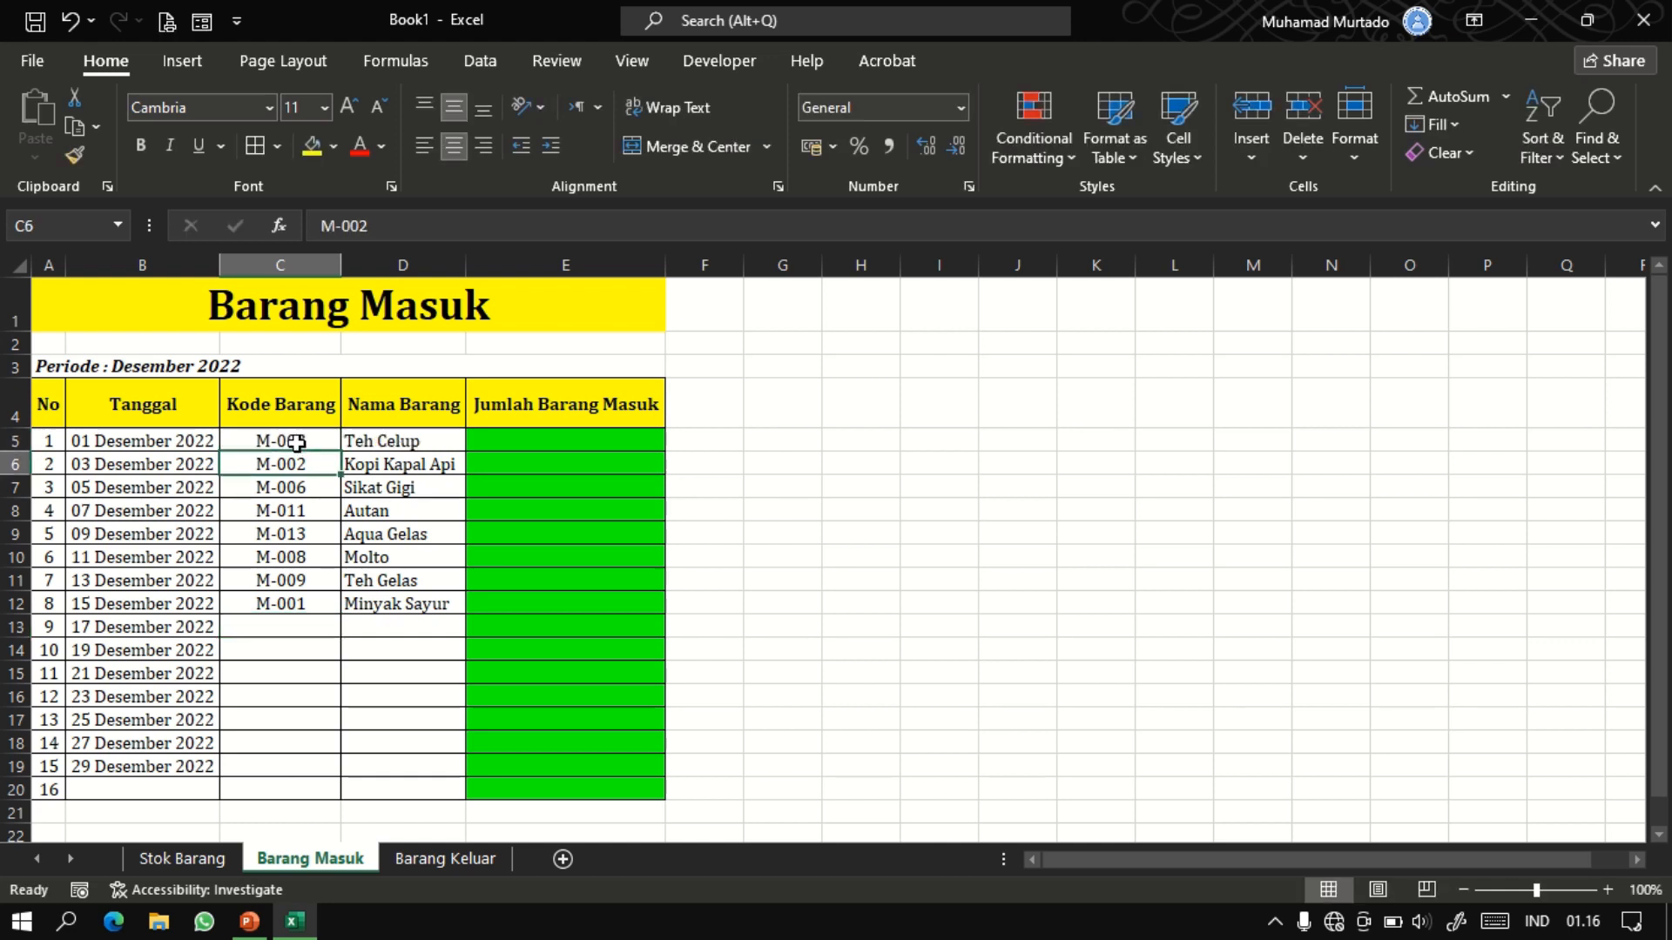
Enter the item codes M-015, M-12 and M-004 in C13:C15 of the Kode Barang column.
{"action": "left_click", "coordinate": [307, 629]}
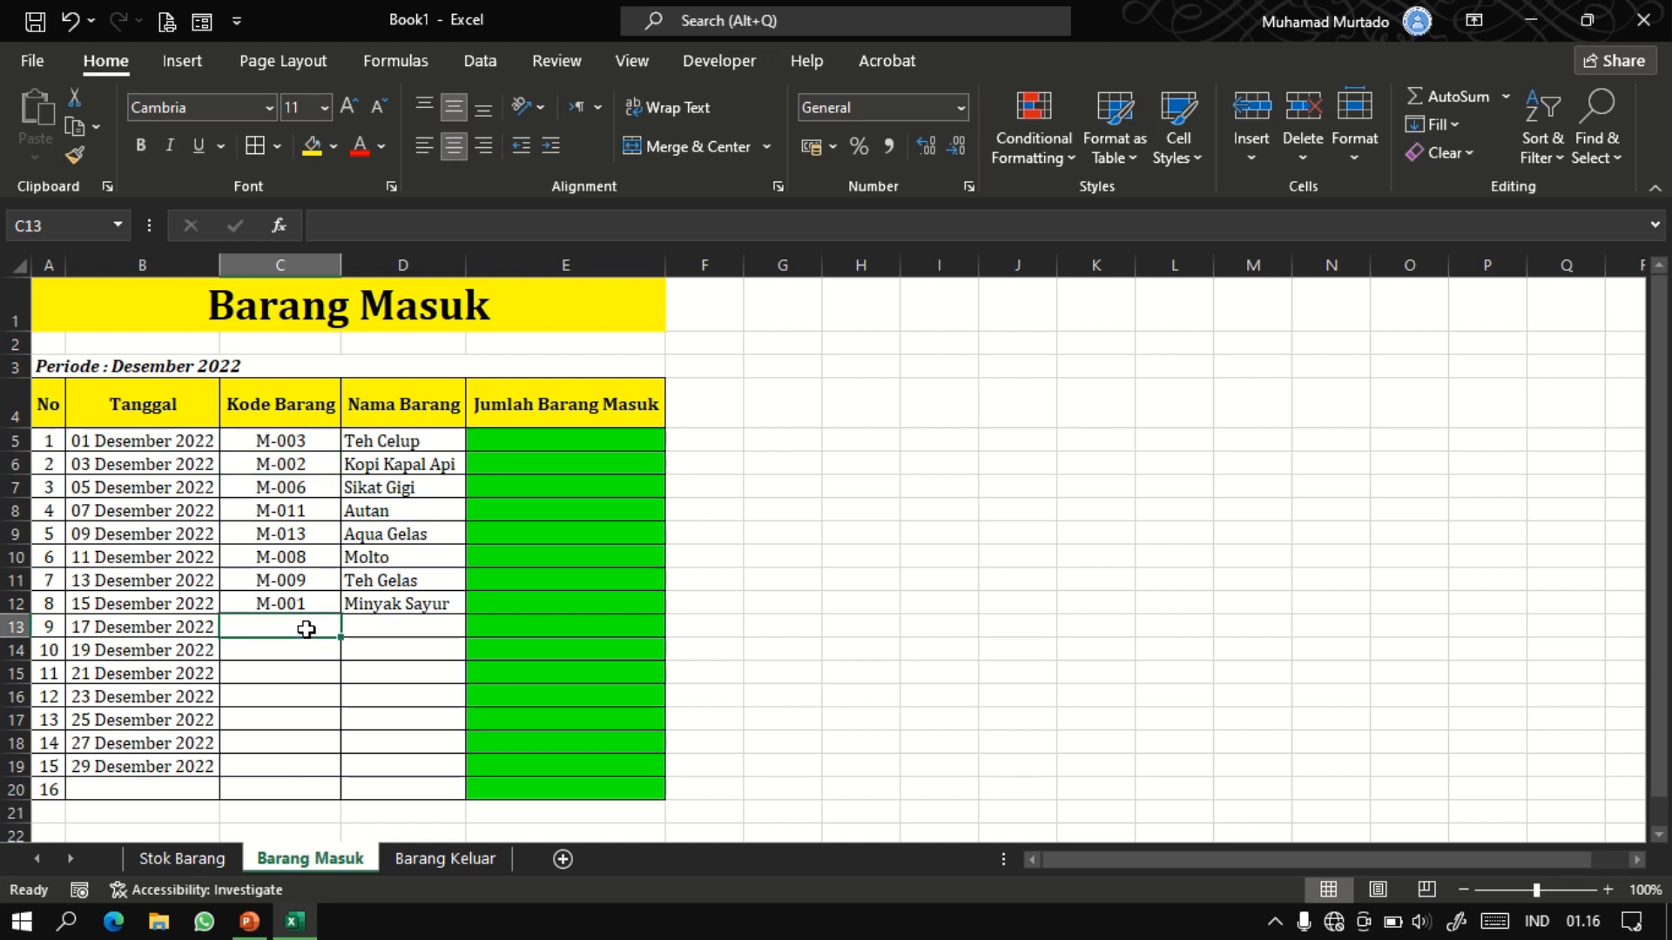
{"action": "type", "text": "M-015"}
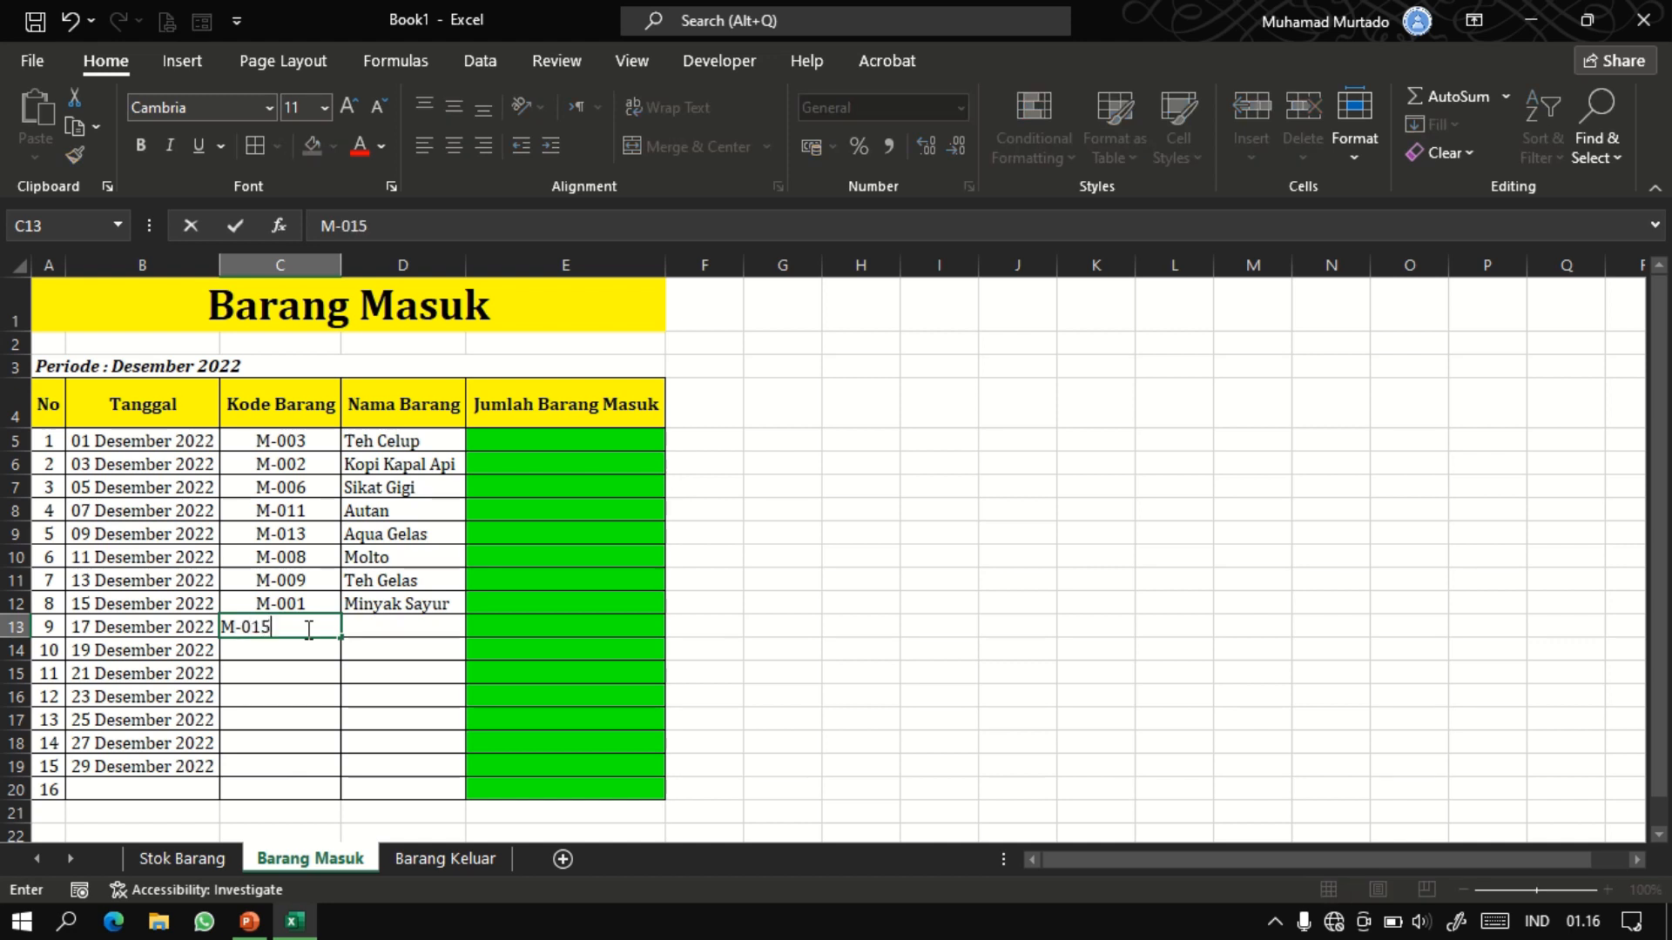
{"action": "key", "text": "Return"}
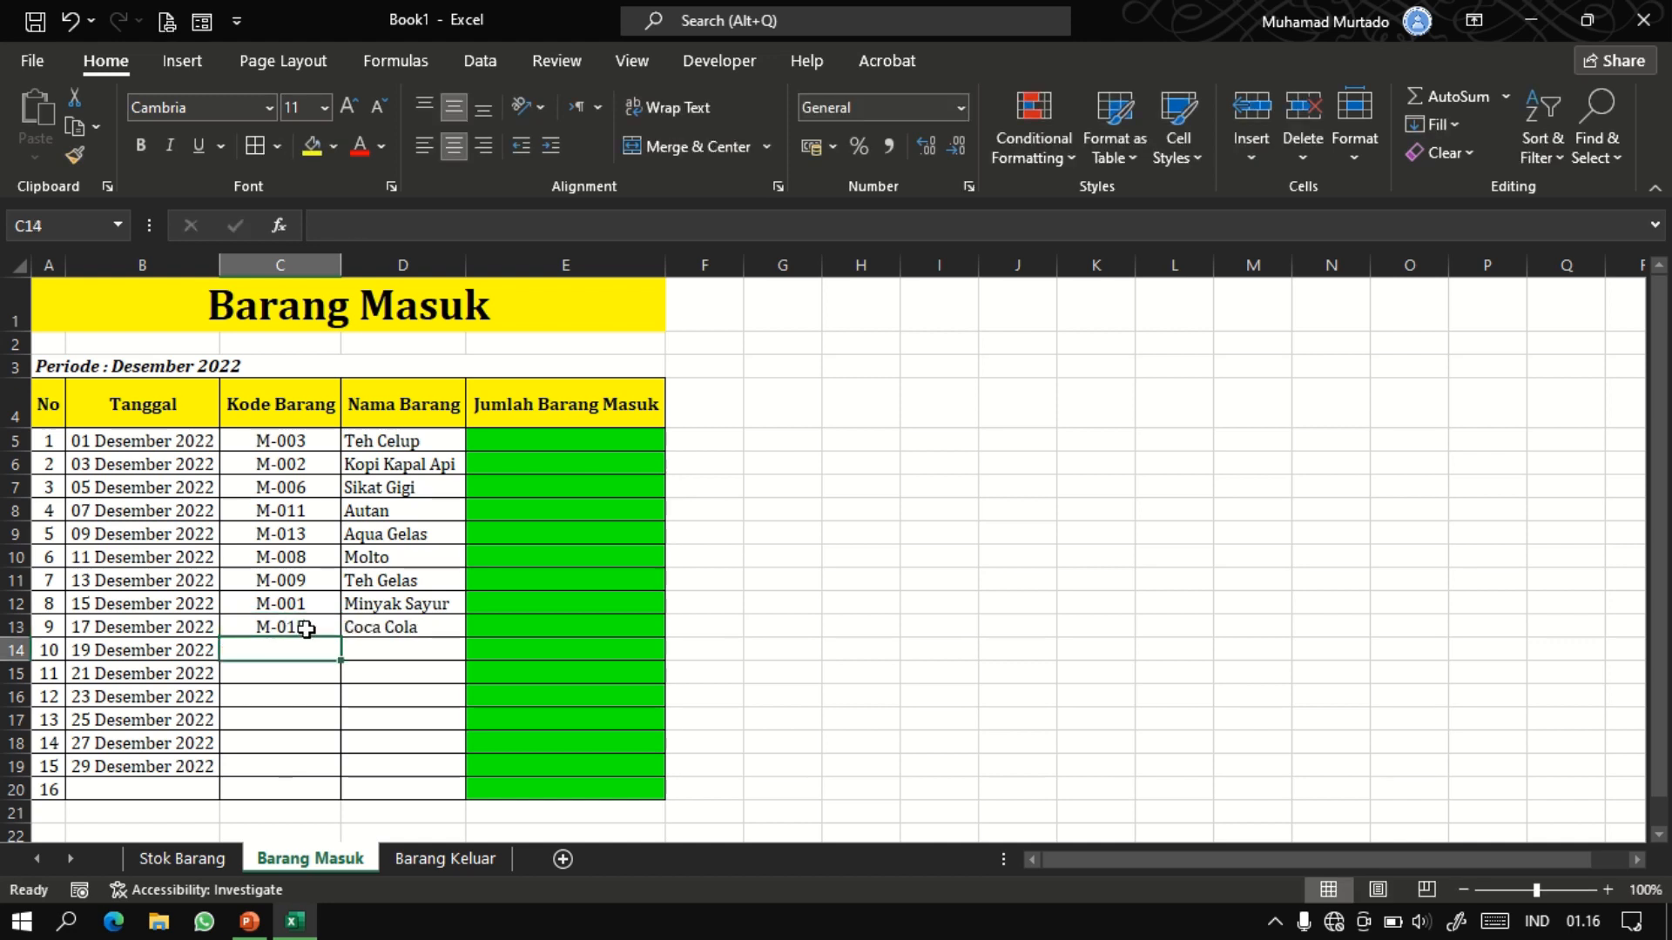
{"action": "type", "text": "M-"}
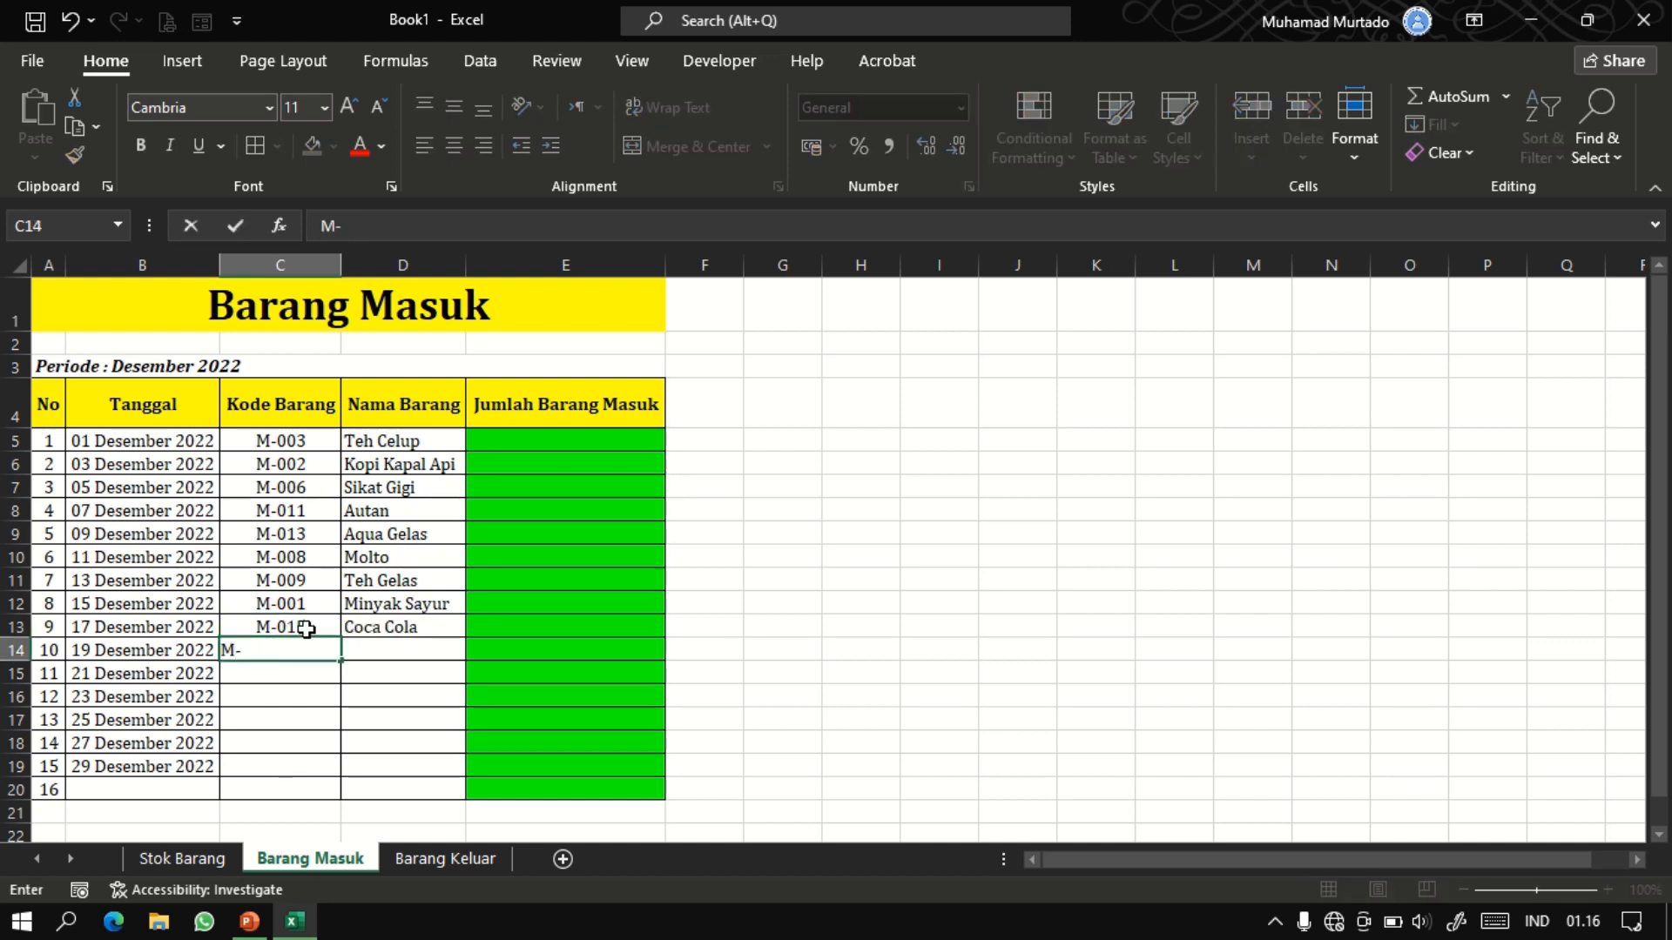
{"action": "type", "text": "12"}
{"action": "key", "text": "Return"}
{"action": "type", "text": "M-"}
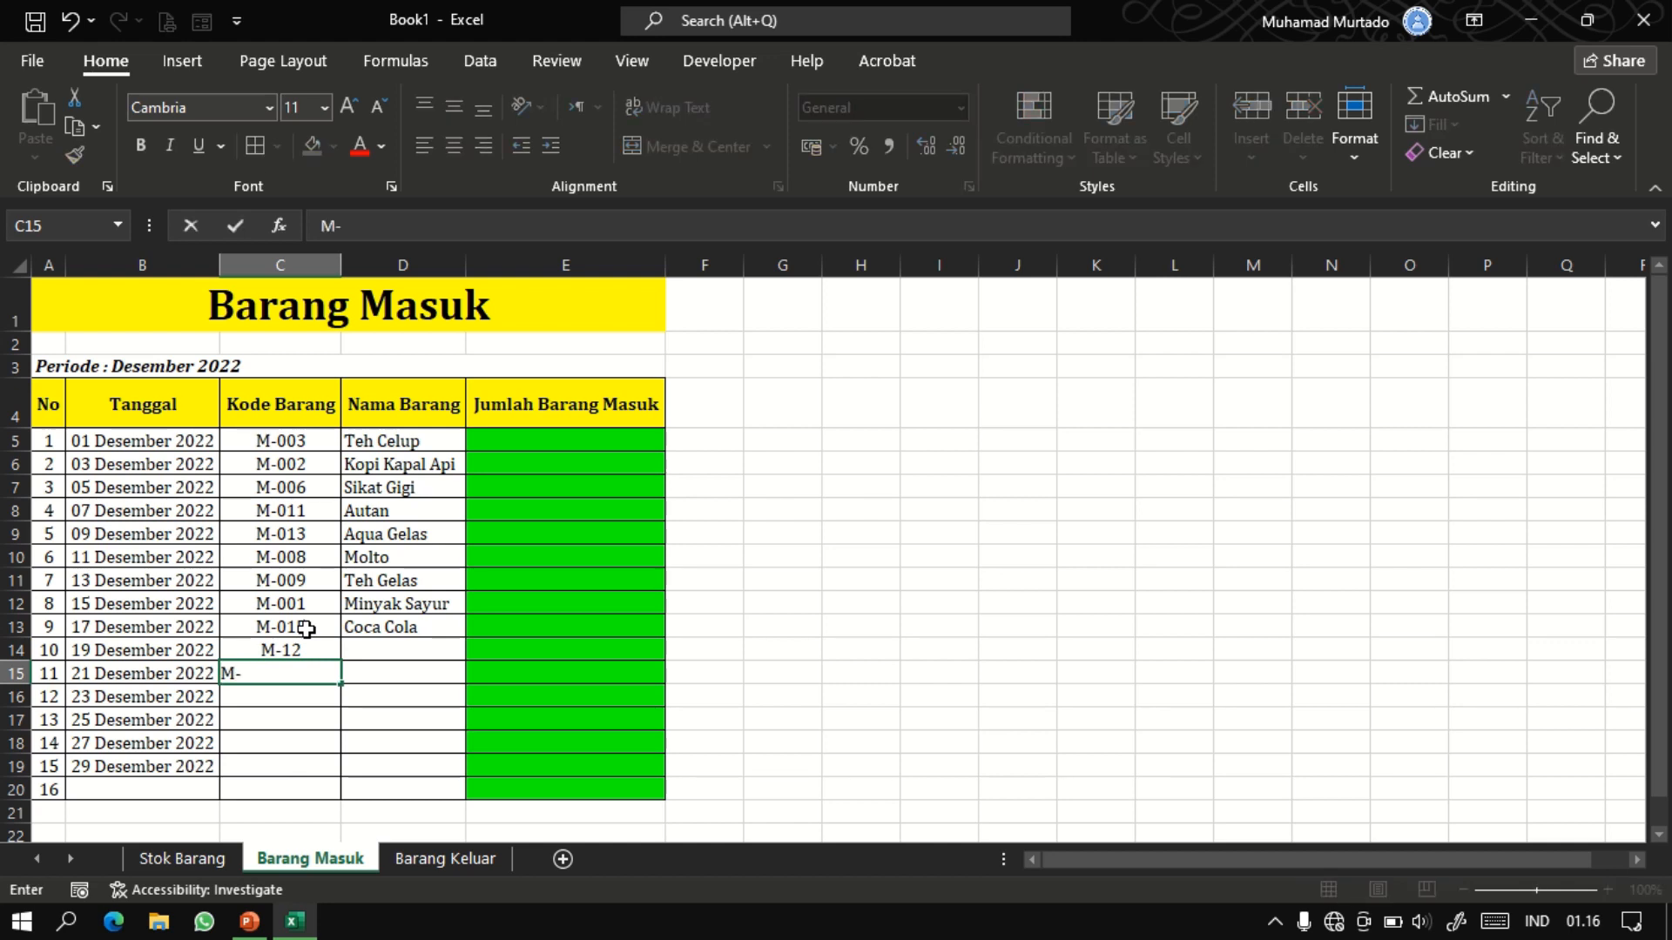
{"action": "type", "text": "004"}
{"action": "key", "text": "Return"}
Enter the item codes M-010, M-014, M-005 and M-007 in C16:C19 of the Kode Barang column.
{"action": "type", "text": "M-0"}
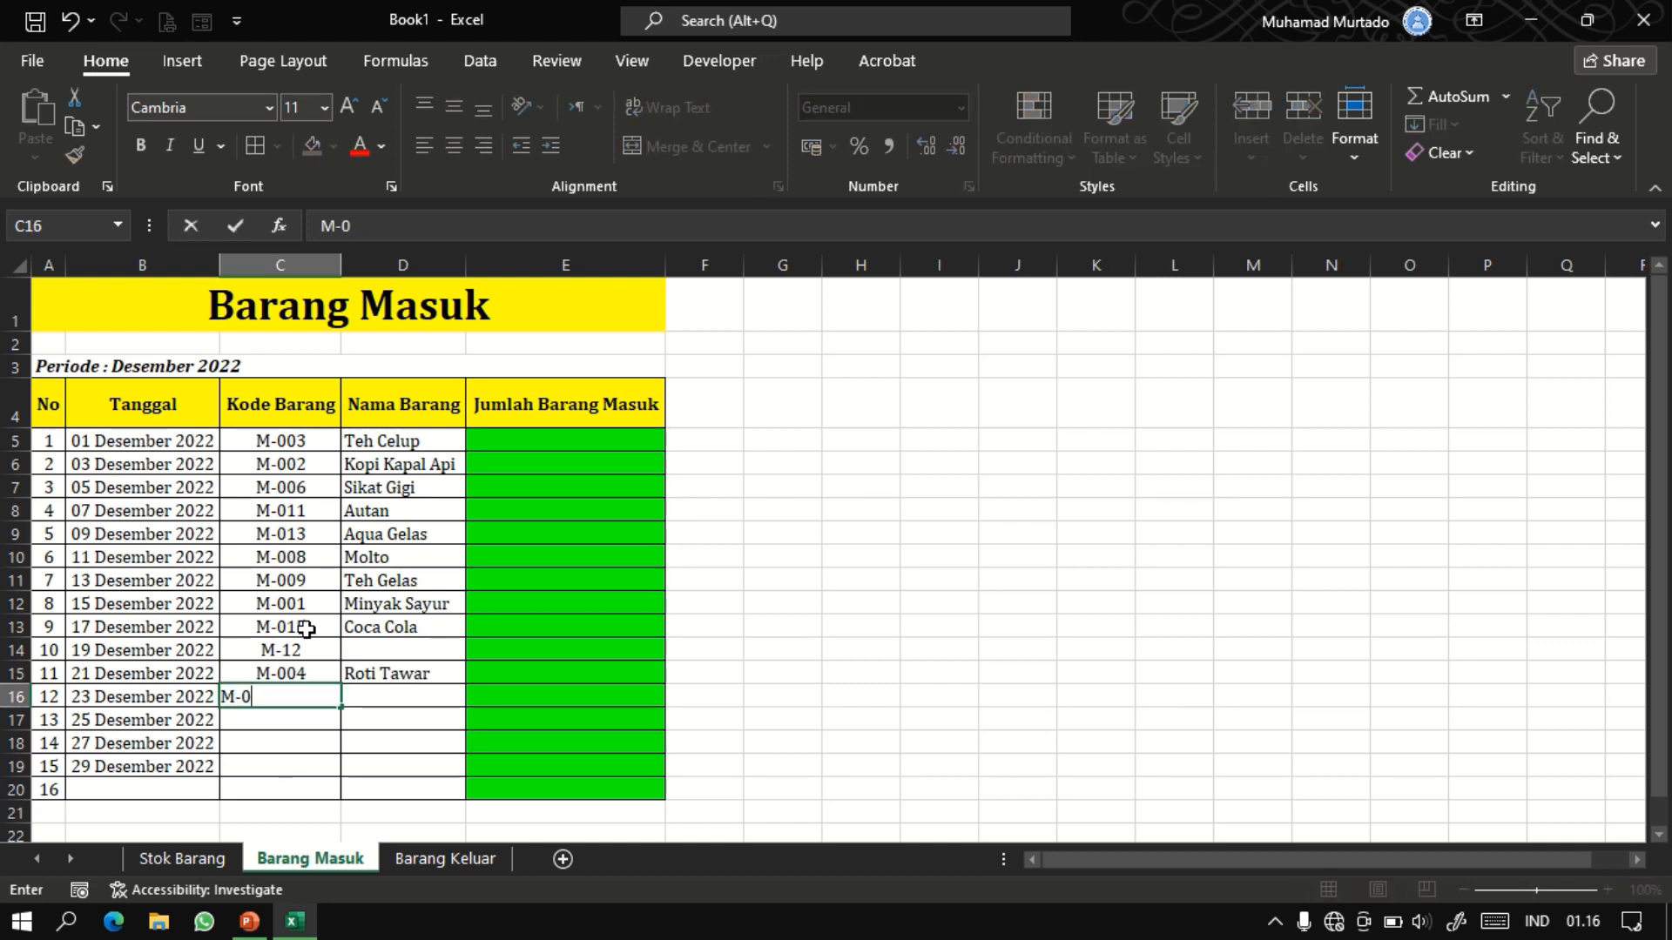
{"action": "type", "text": "10"}
{"action": "key", "text": "Return"}
{"action": "type", "text": "M-"}
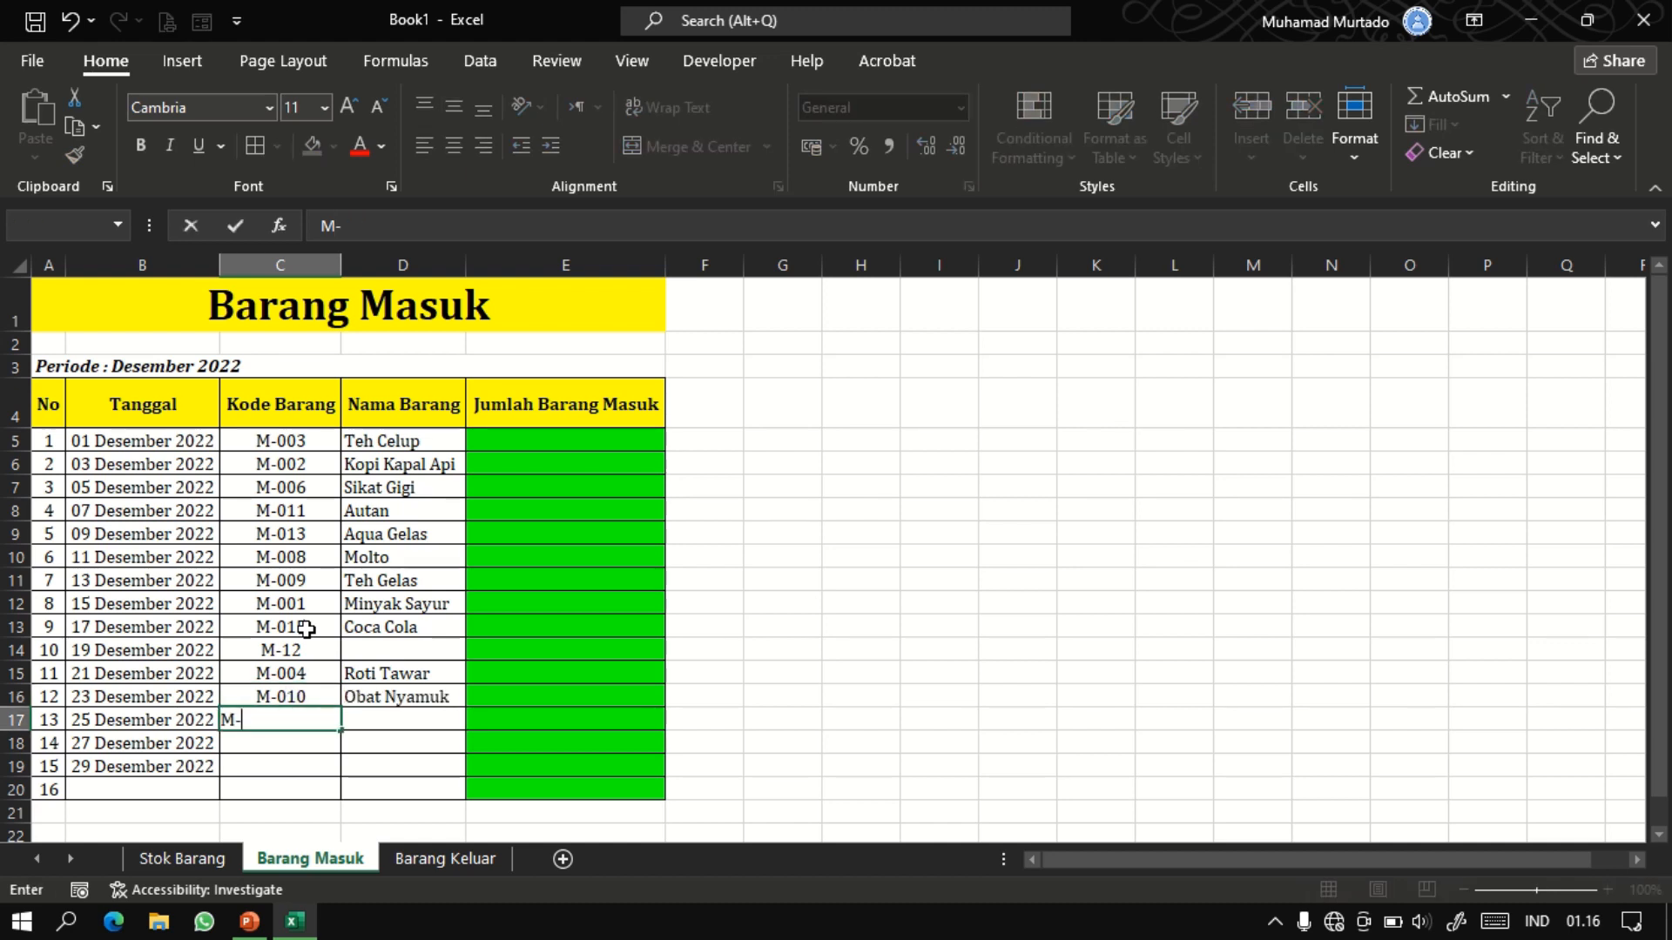
{"action": "type", "text": "014"}
{"action": "key", "text": "Return"}
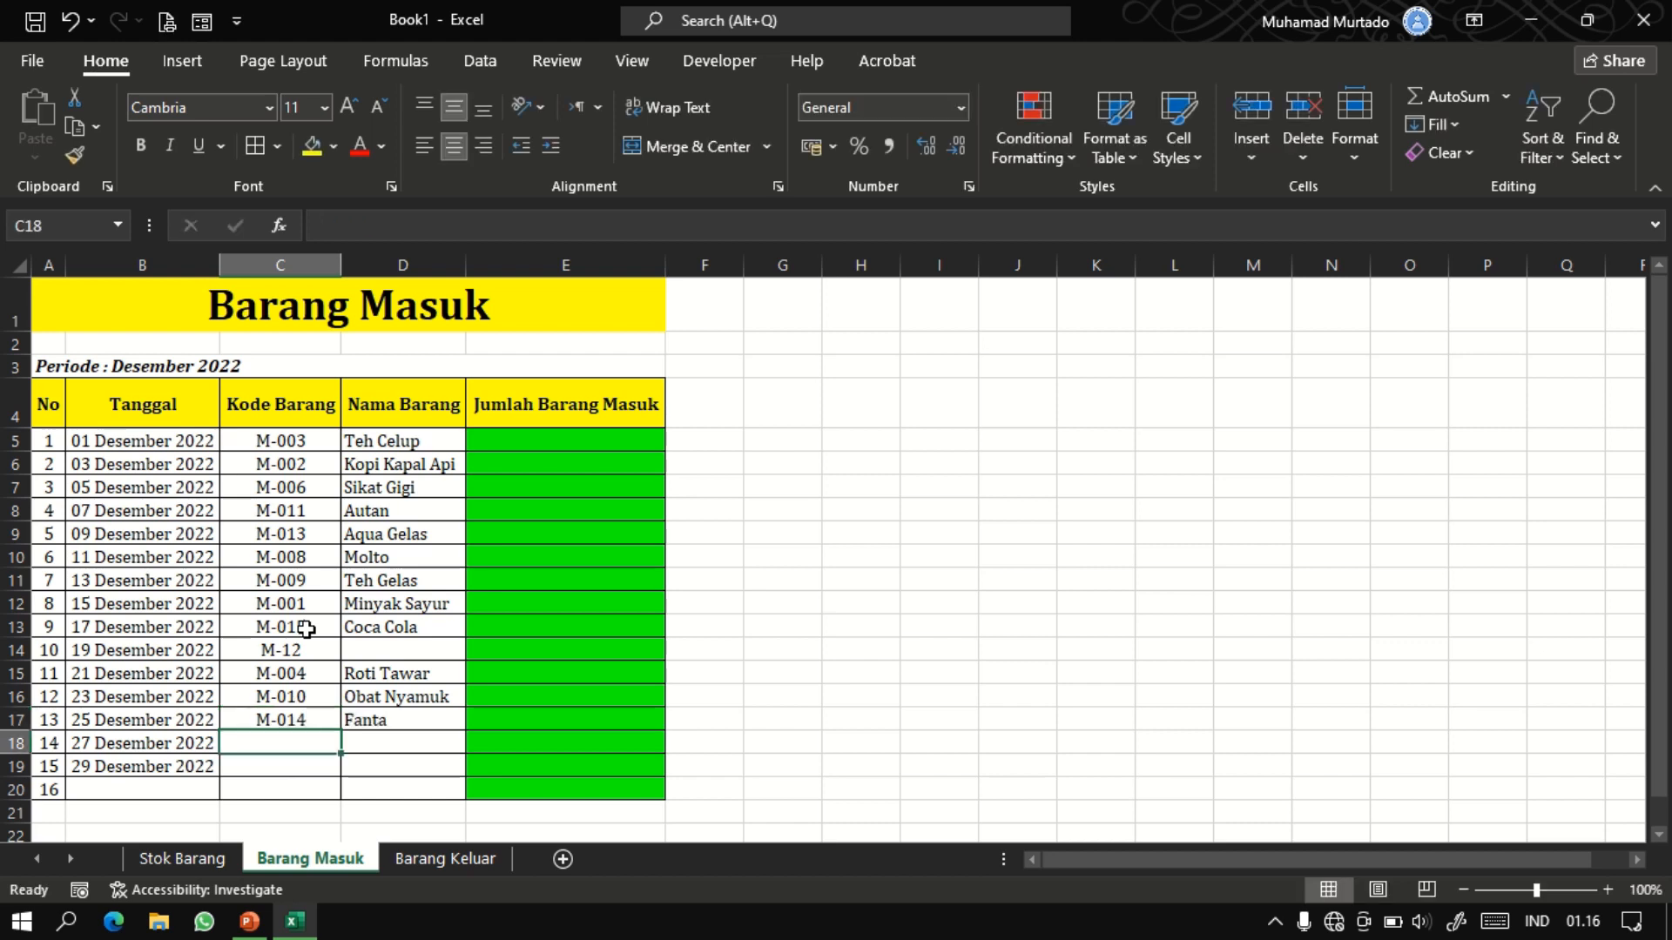
{"action": "type", "text": "M-00"}
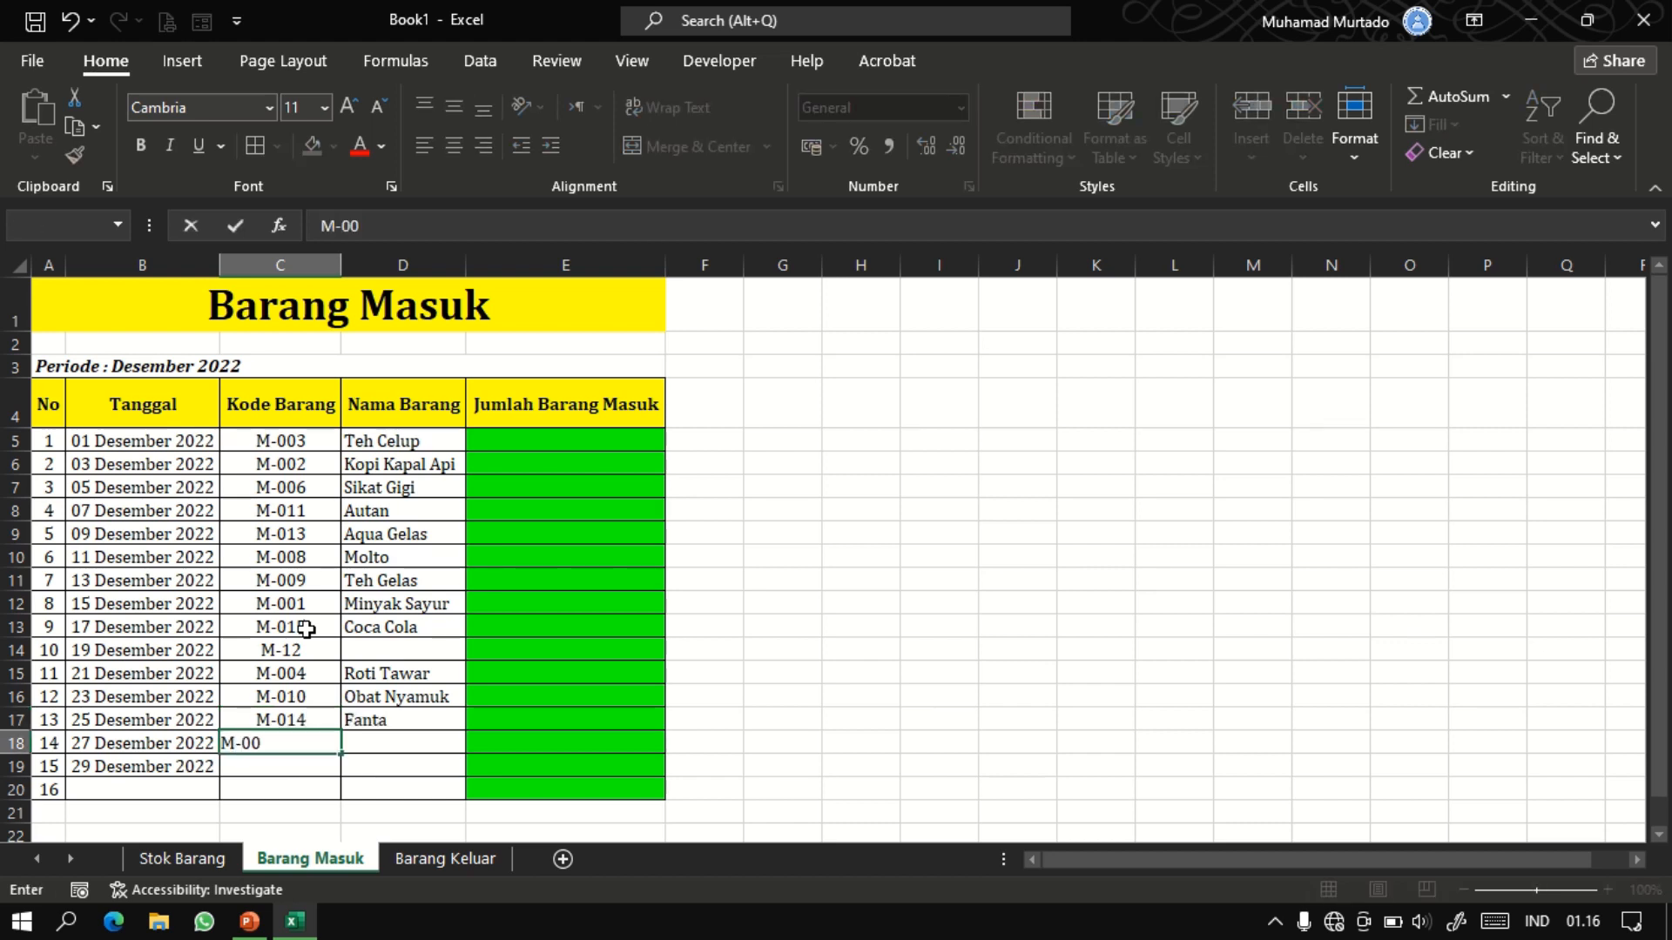
{"action": "type", "text": "5"}
{"action": "key", "text": "Return"}
{"action": "type", "text": "M-"}
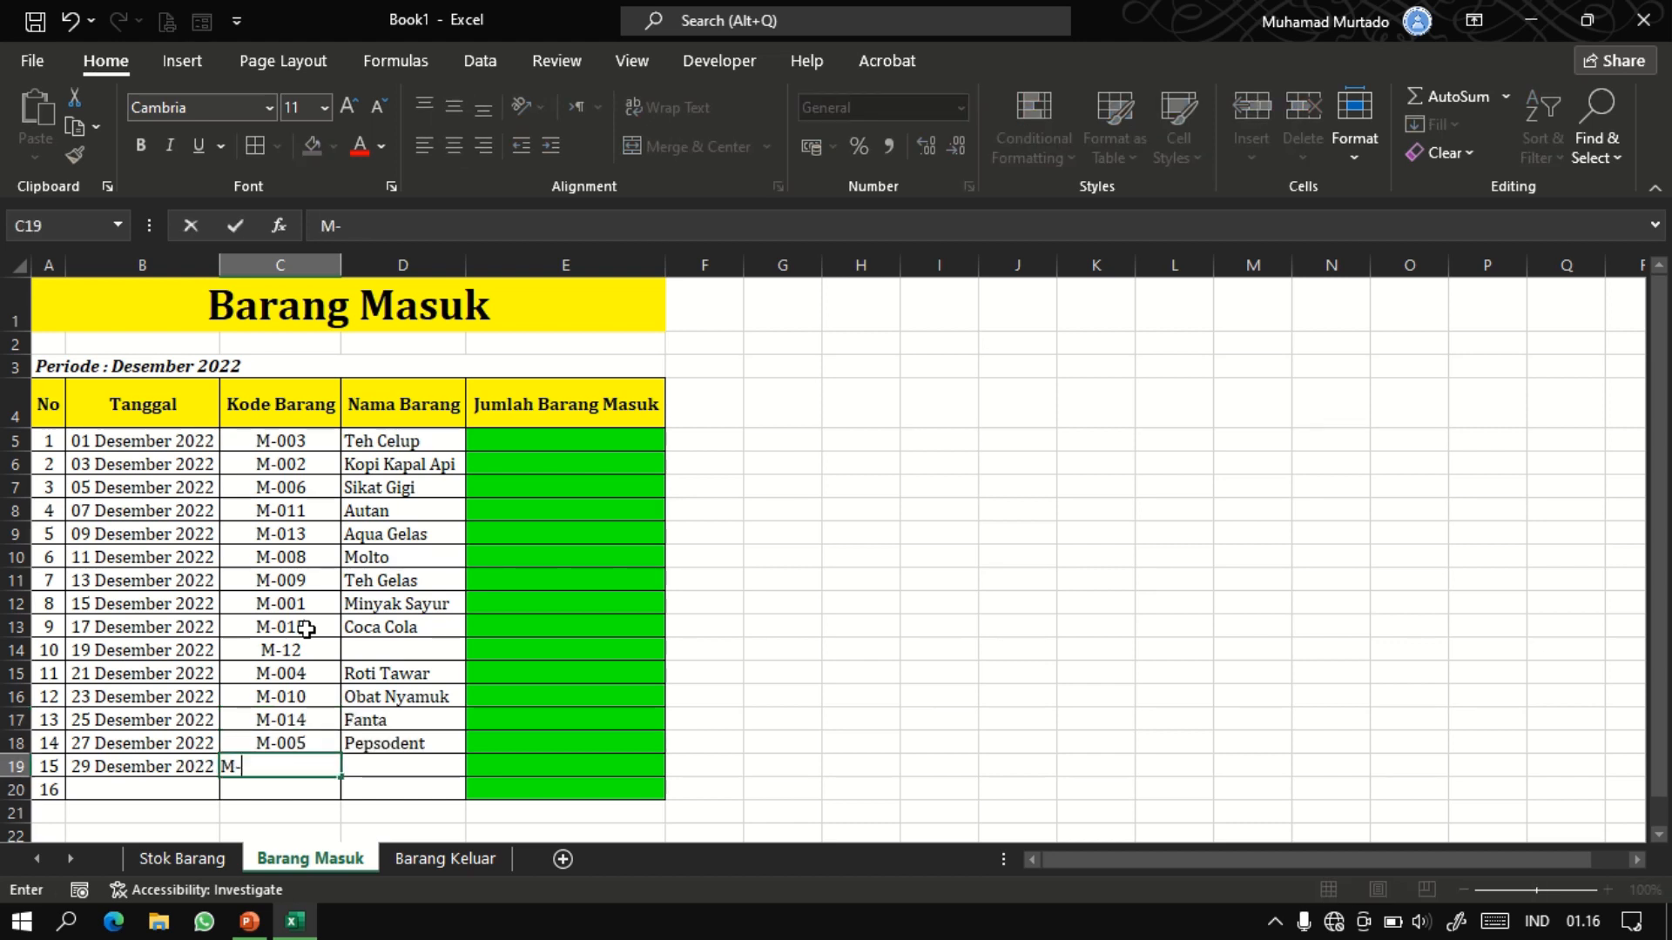
{"action": "type", "text": "007"}
{"action": "key", "text": "Return"}
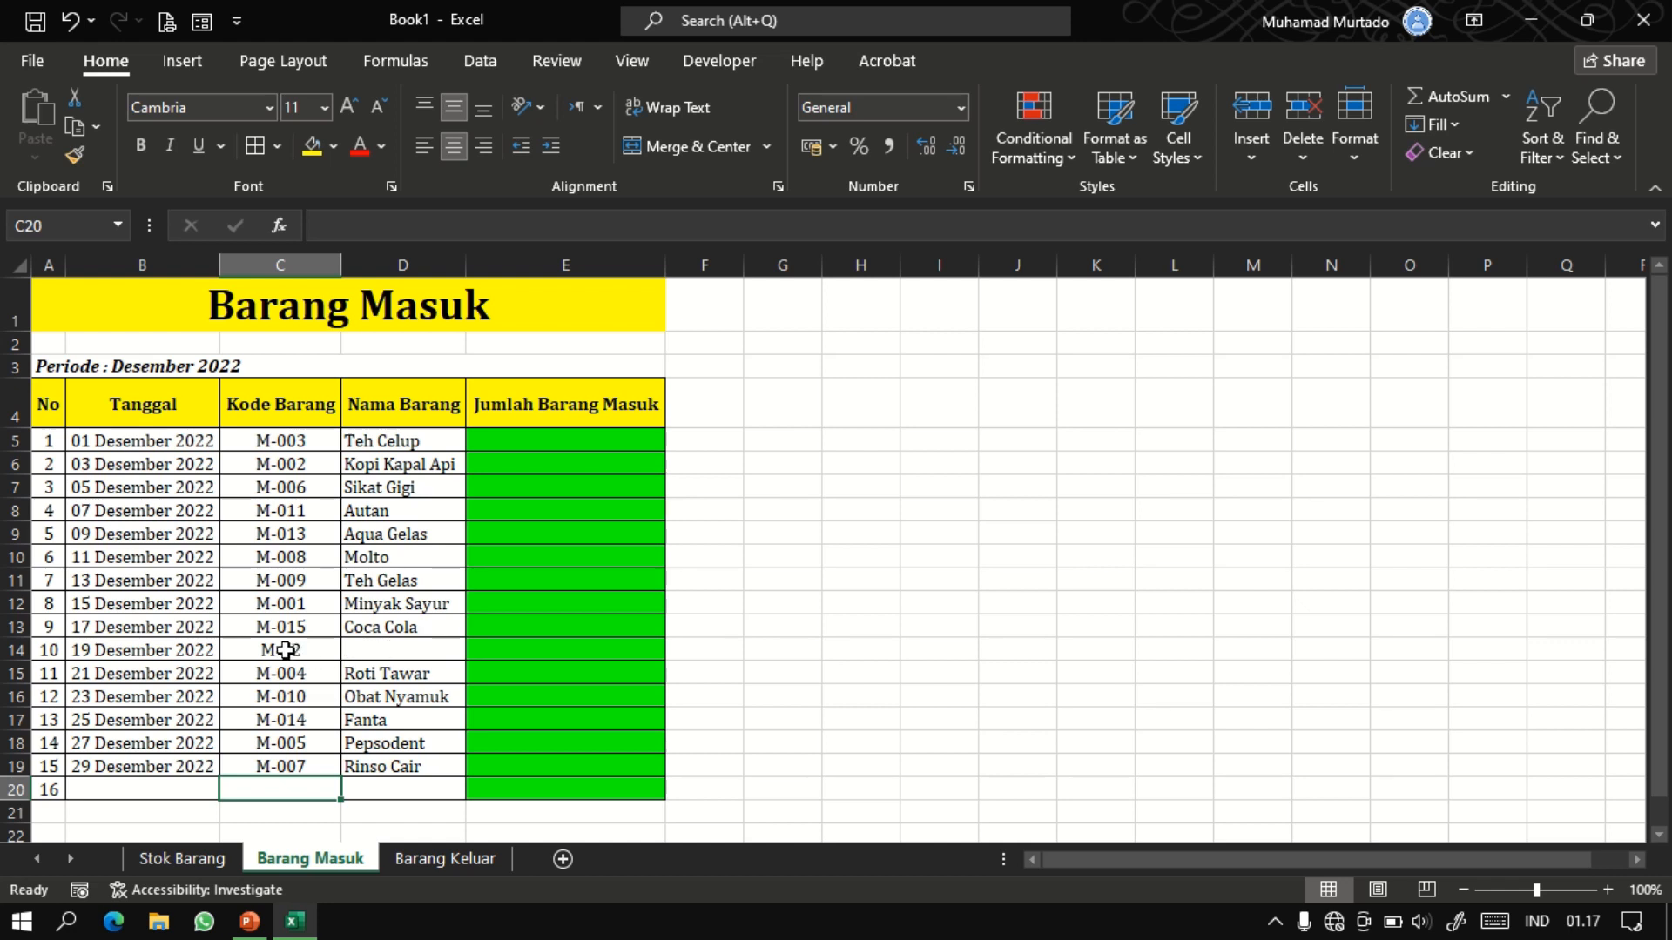
Correct the item code in C14 to M-012 and slightly widen the Nama Barang column.
{"action": "left_click", "coordinate": [290, 650]}
{"action": "type", "text": "M"}
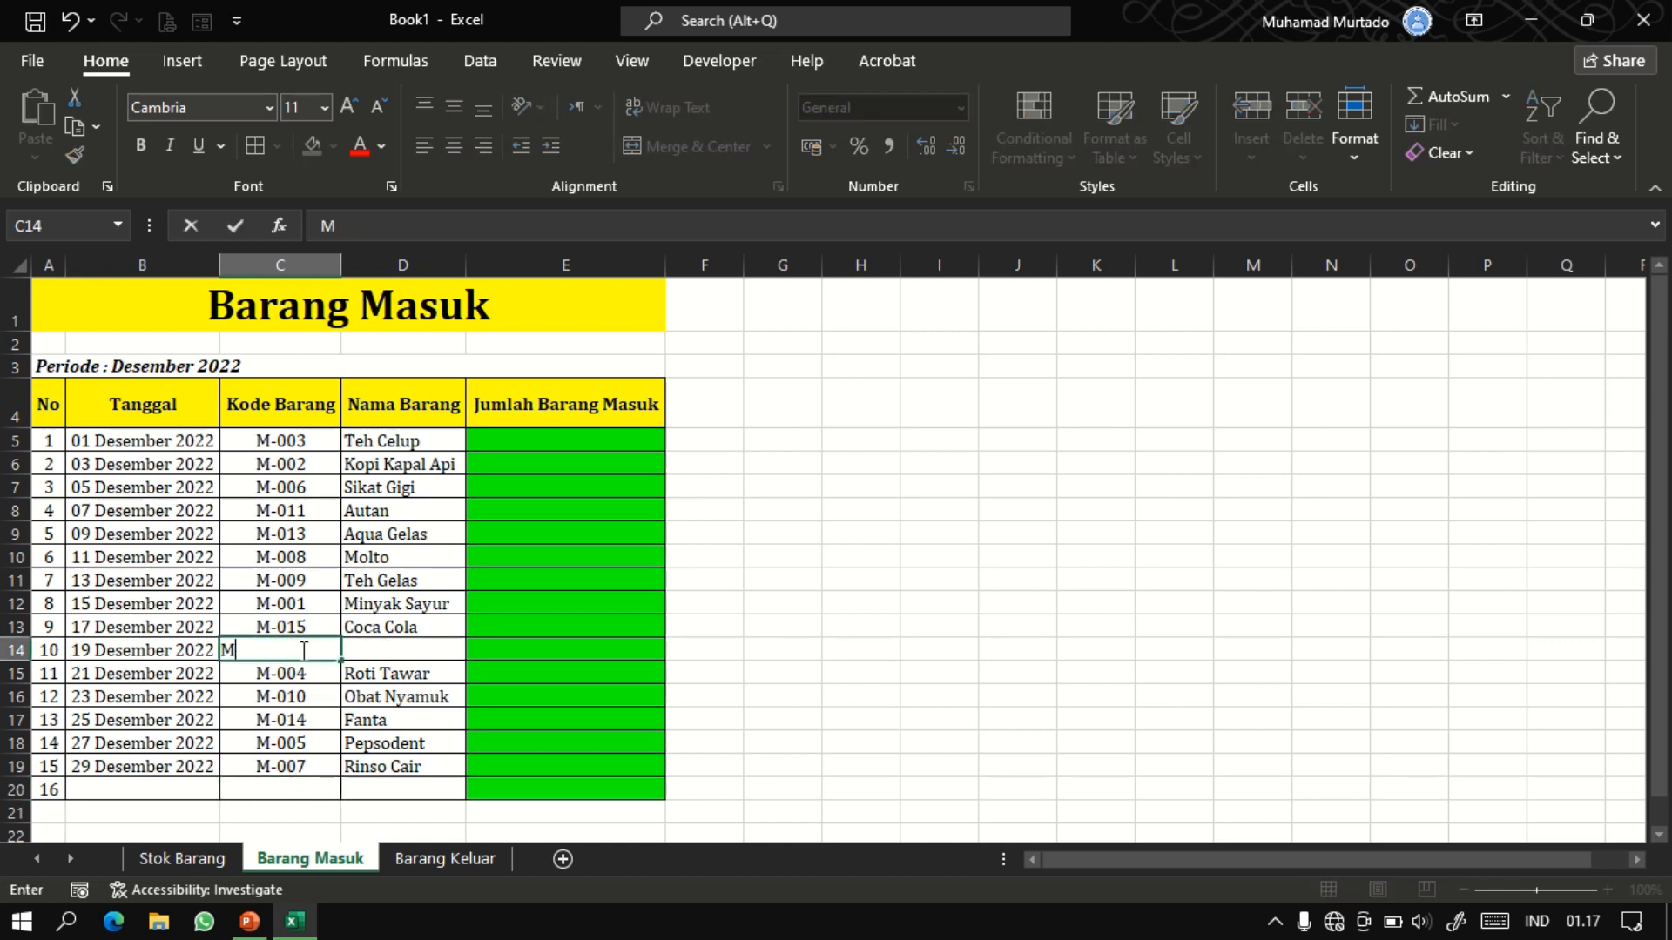
{"action": "type", "text": "-012"}
{"action": "key", "text": "Return"}
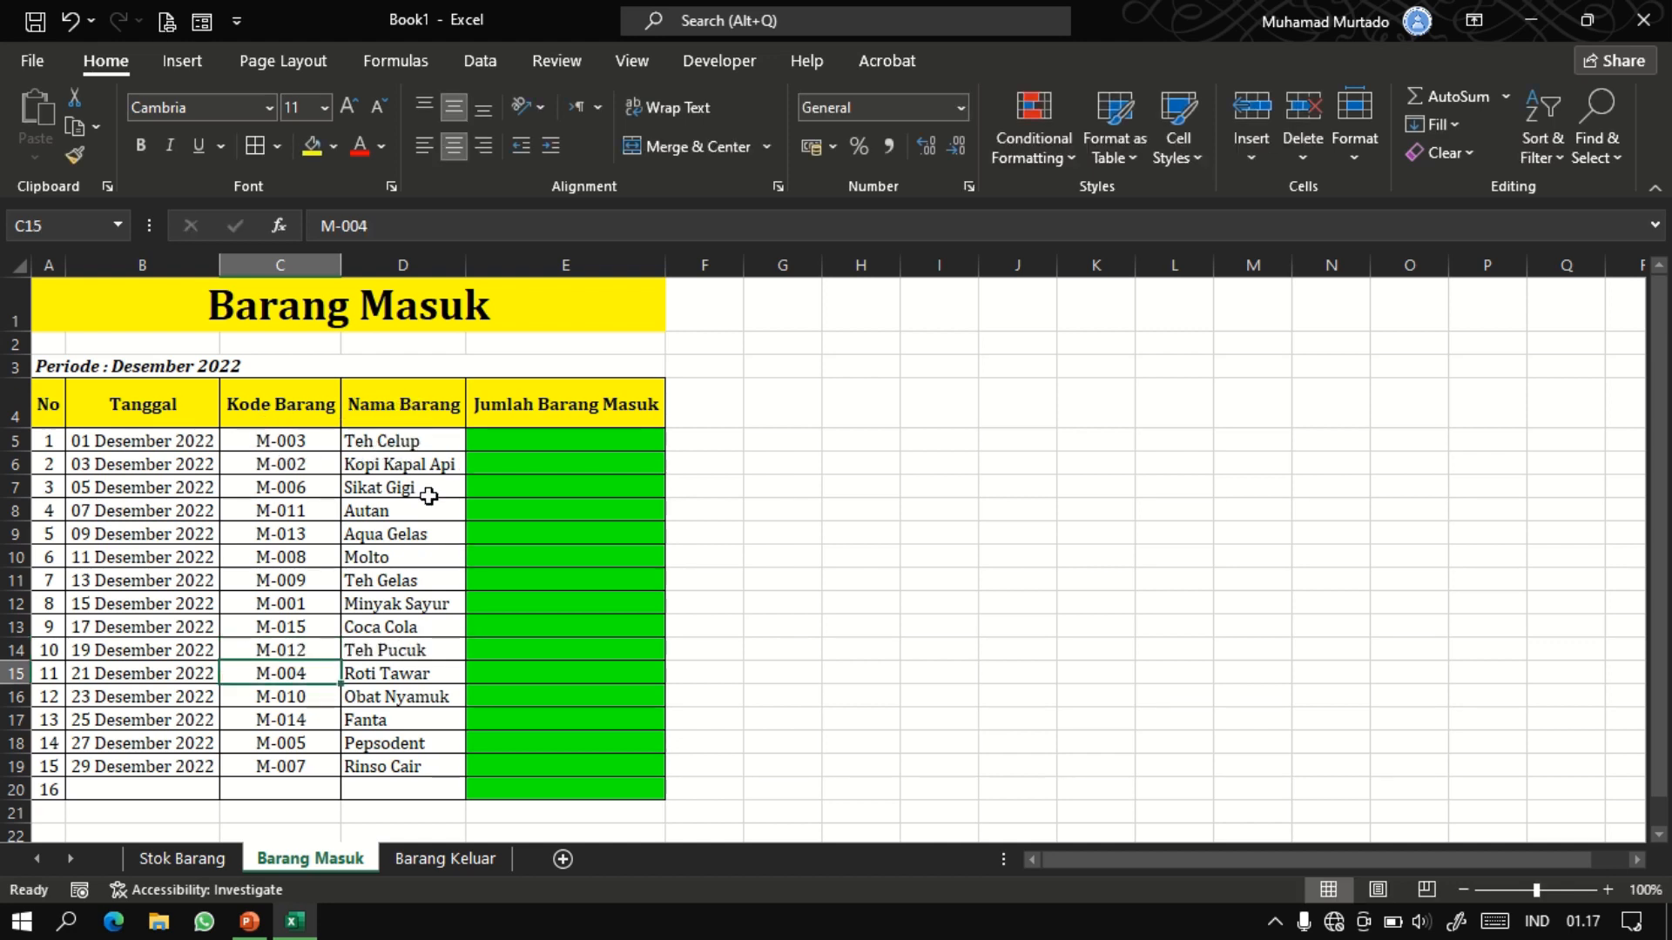
{"action": "left_click_drag", "start_coordinate": [466, 266], "coordinate": [474, 270]}
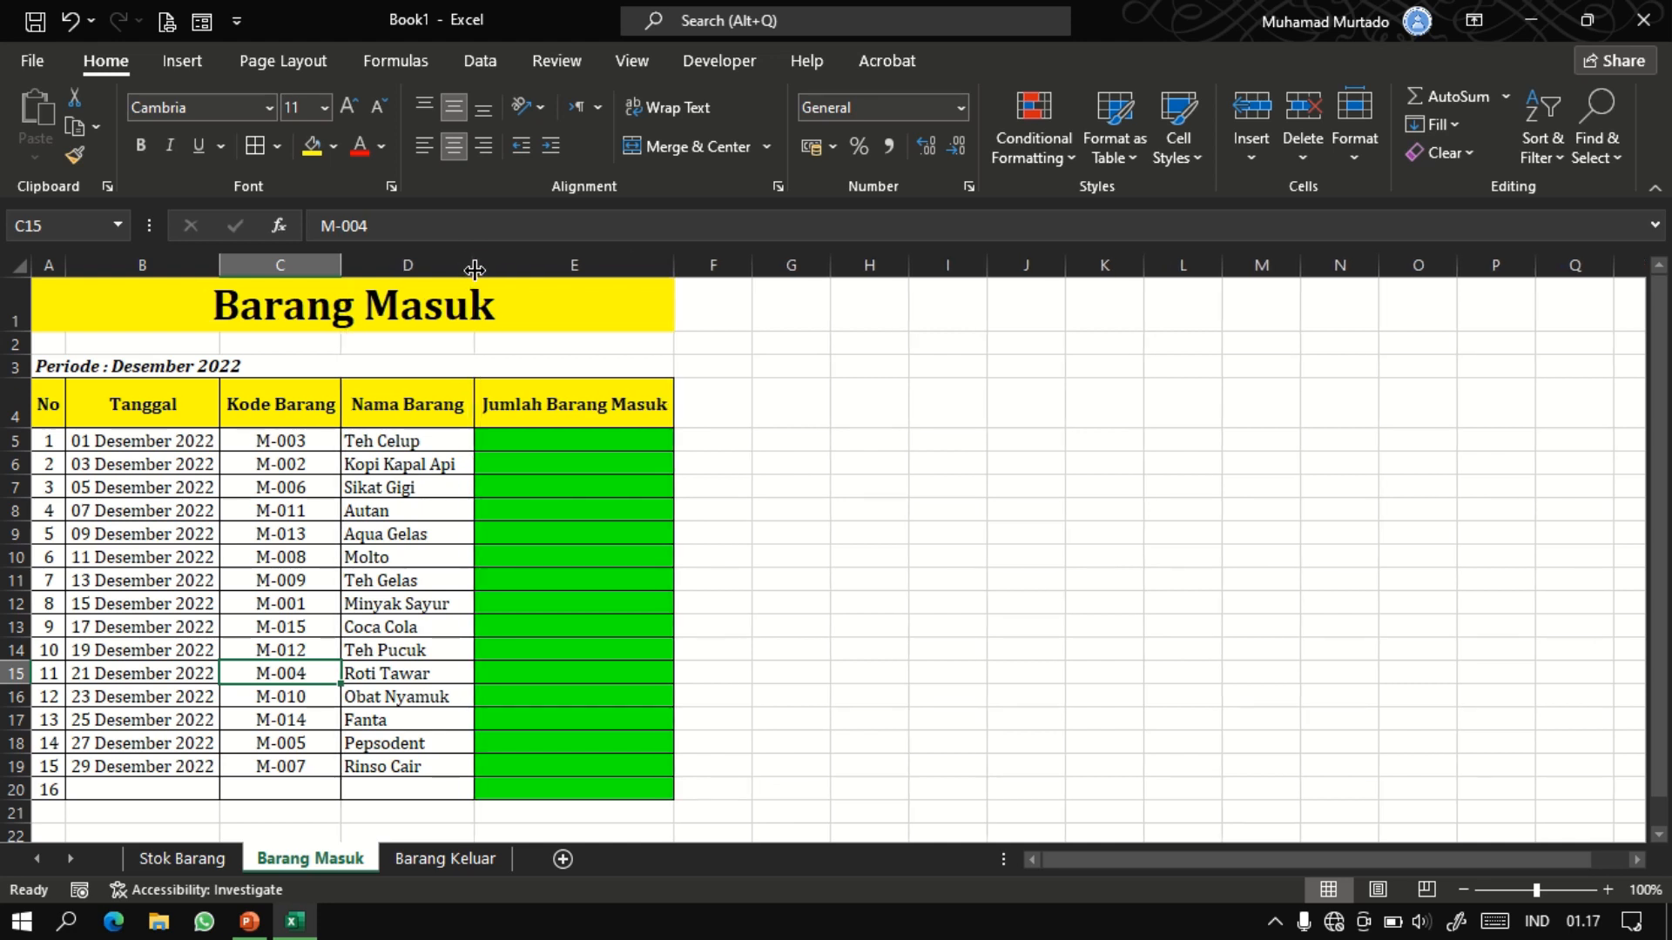
Enter the incoming quantities 30, 23, 21 and 22 in E5:E8 of the Jumlah Barang Masuk column.
{"action": "left_click", "coordinate": [569, 441]}
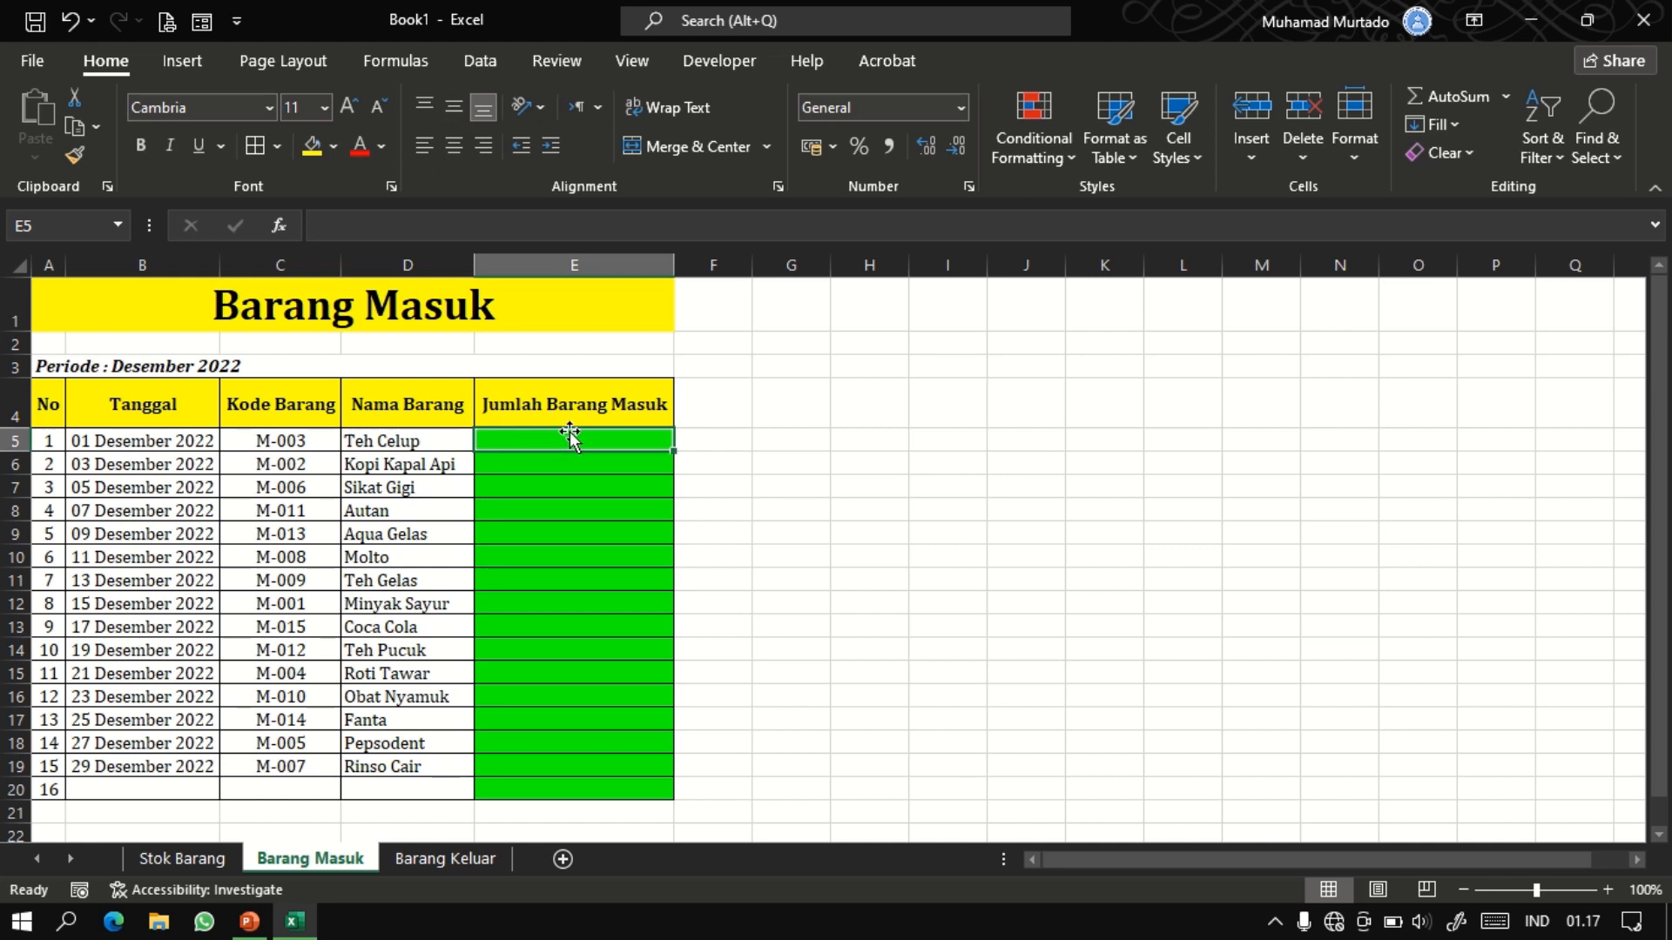
{"action": "type", "text": "30"}
{"action": "key", "text": "Return"}
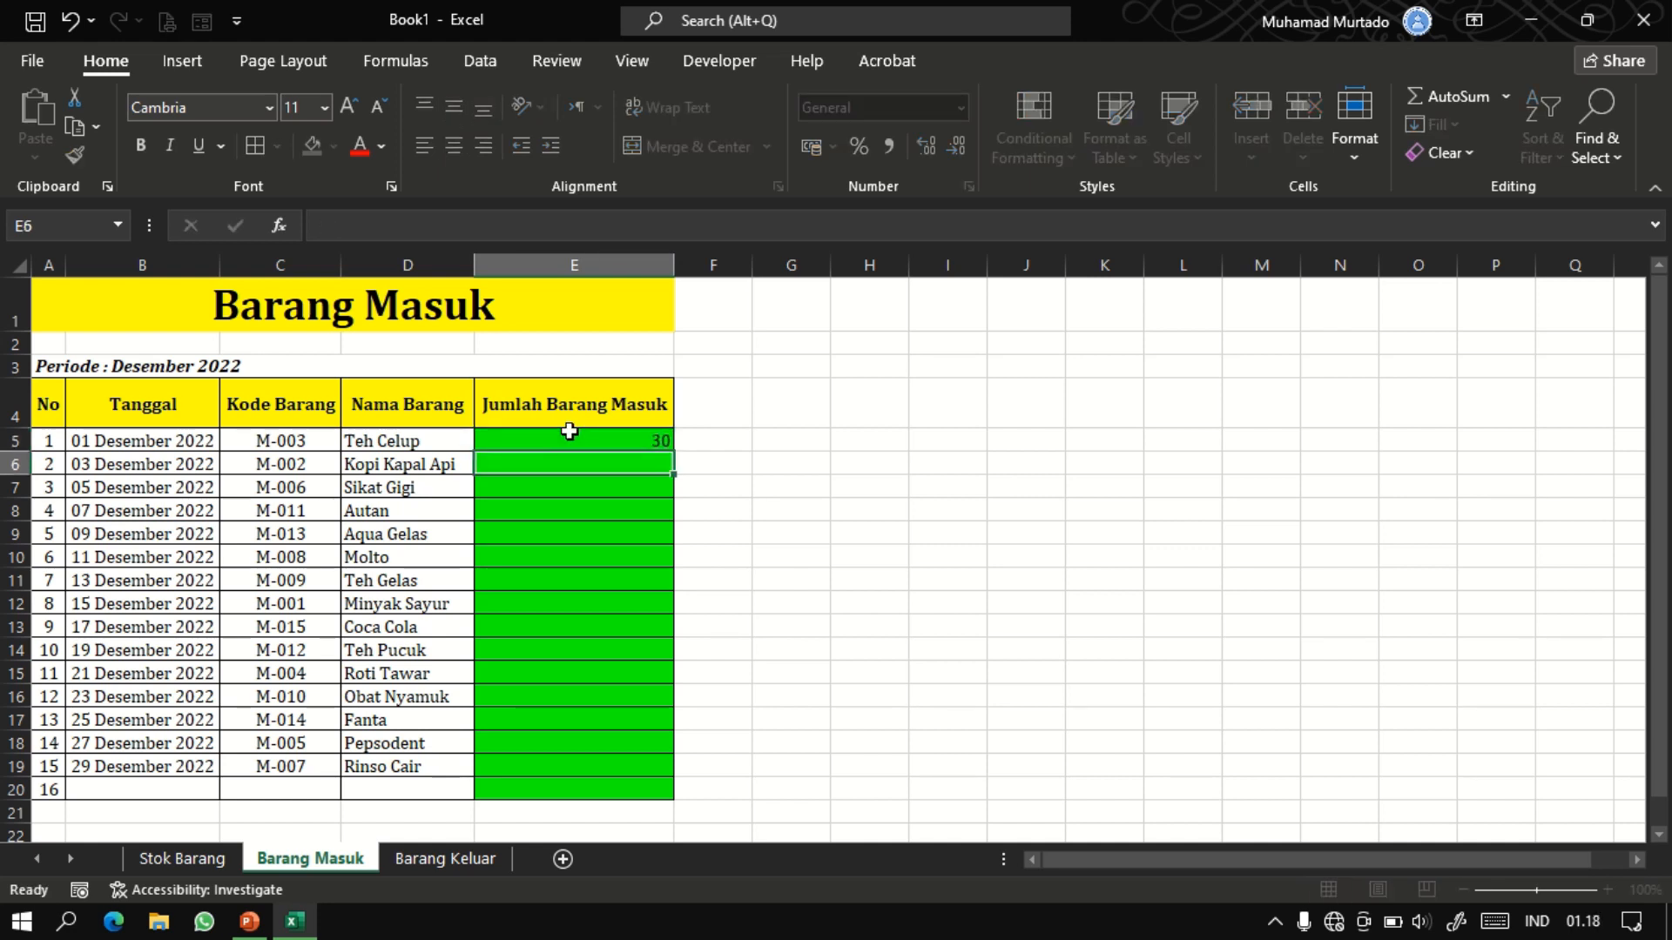
{"action": "type", "text": "23"}
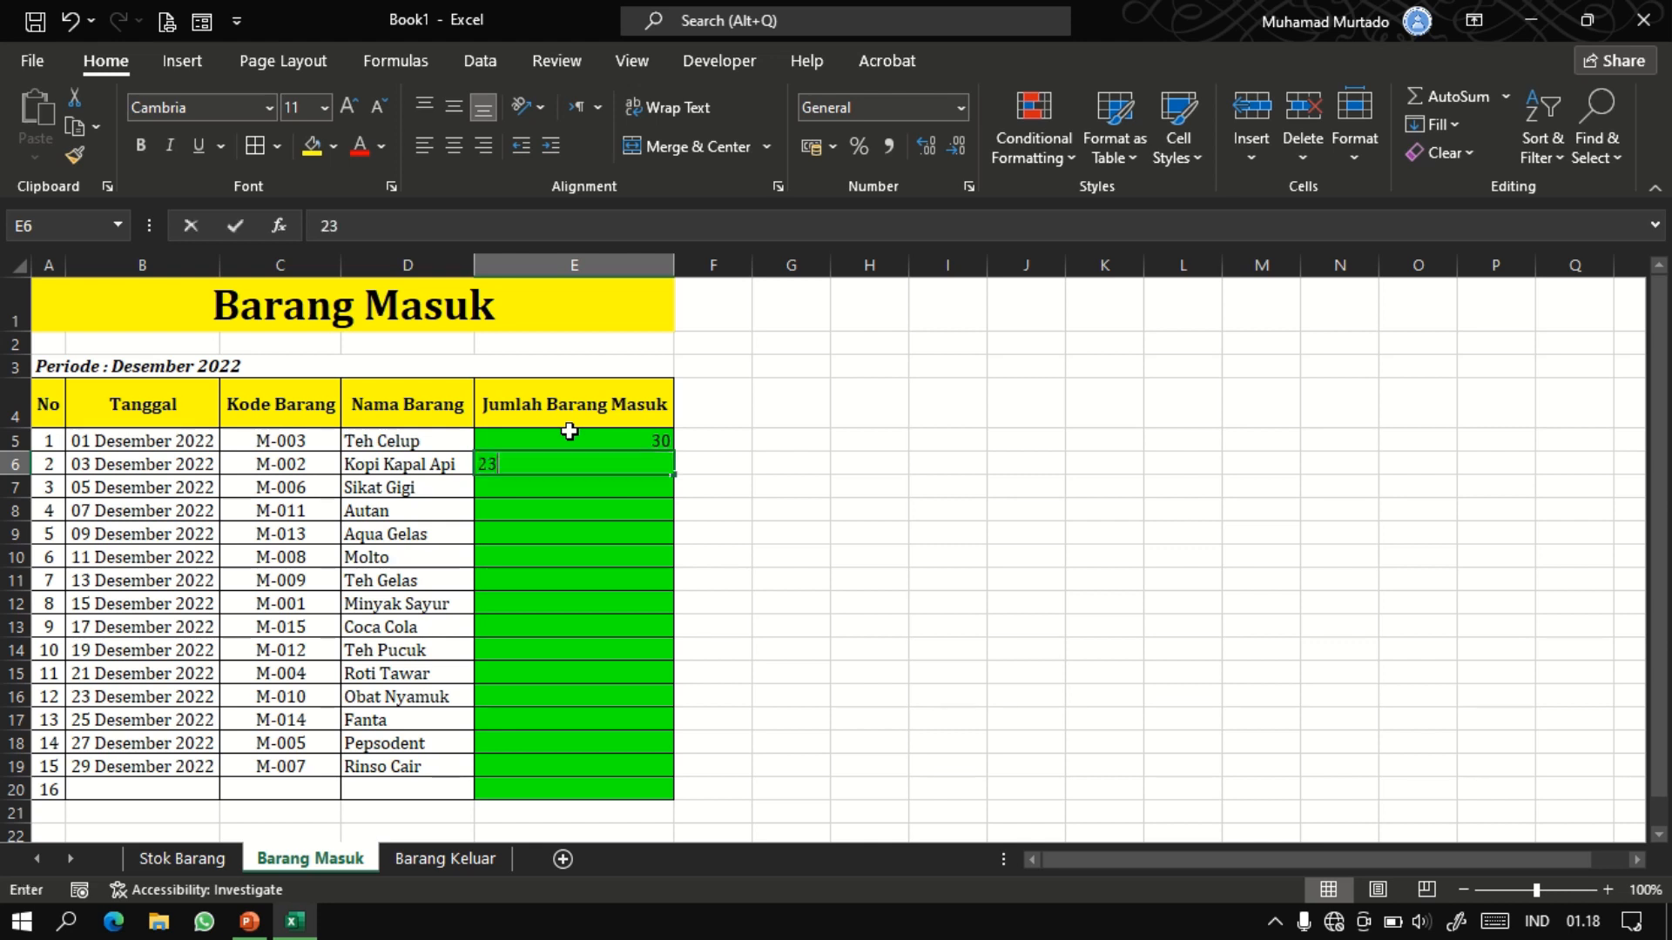
{"action": "key", "text": "Return"}
{"action": "type", "text": "21"}
{"action": "key", "text": "Return"}
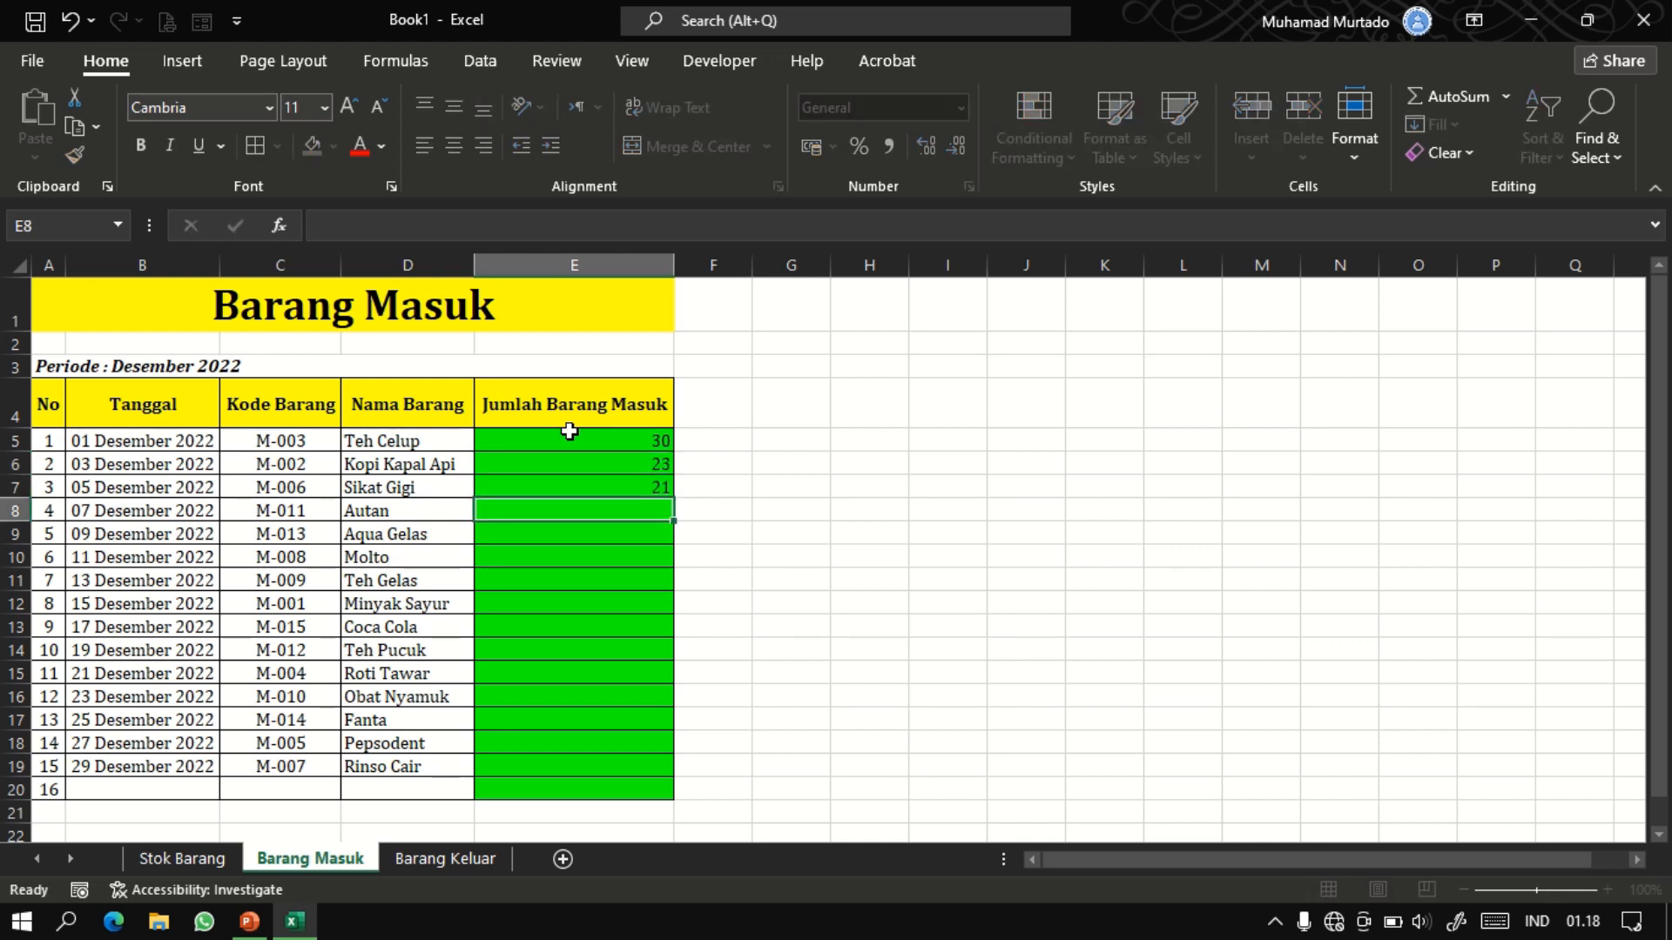
{"action": "type", "text": "22"}
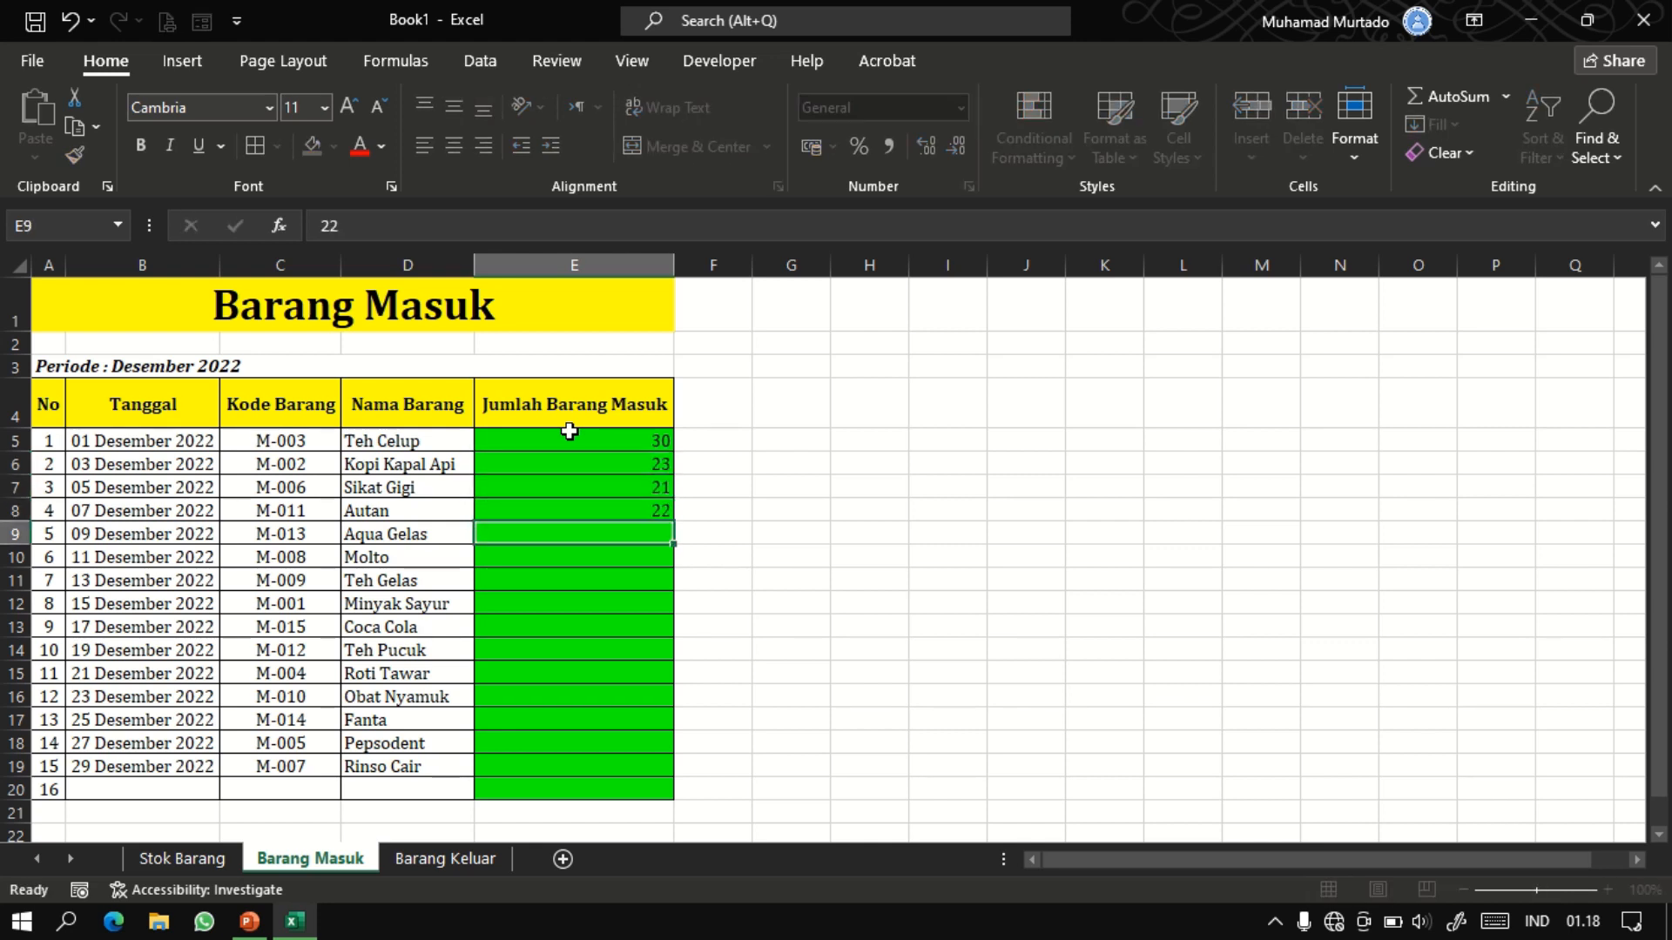
{"action": "key", "text": "Return"}
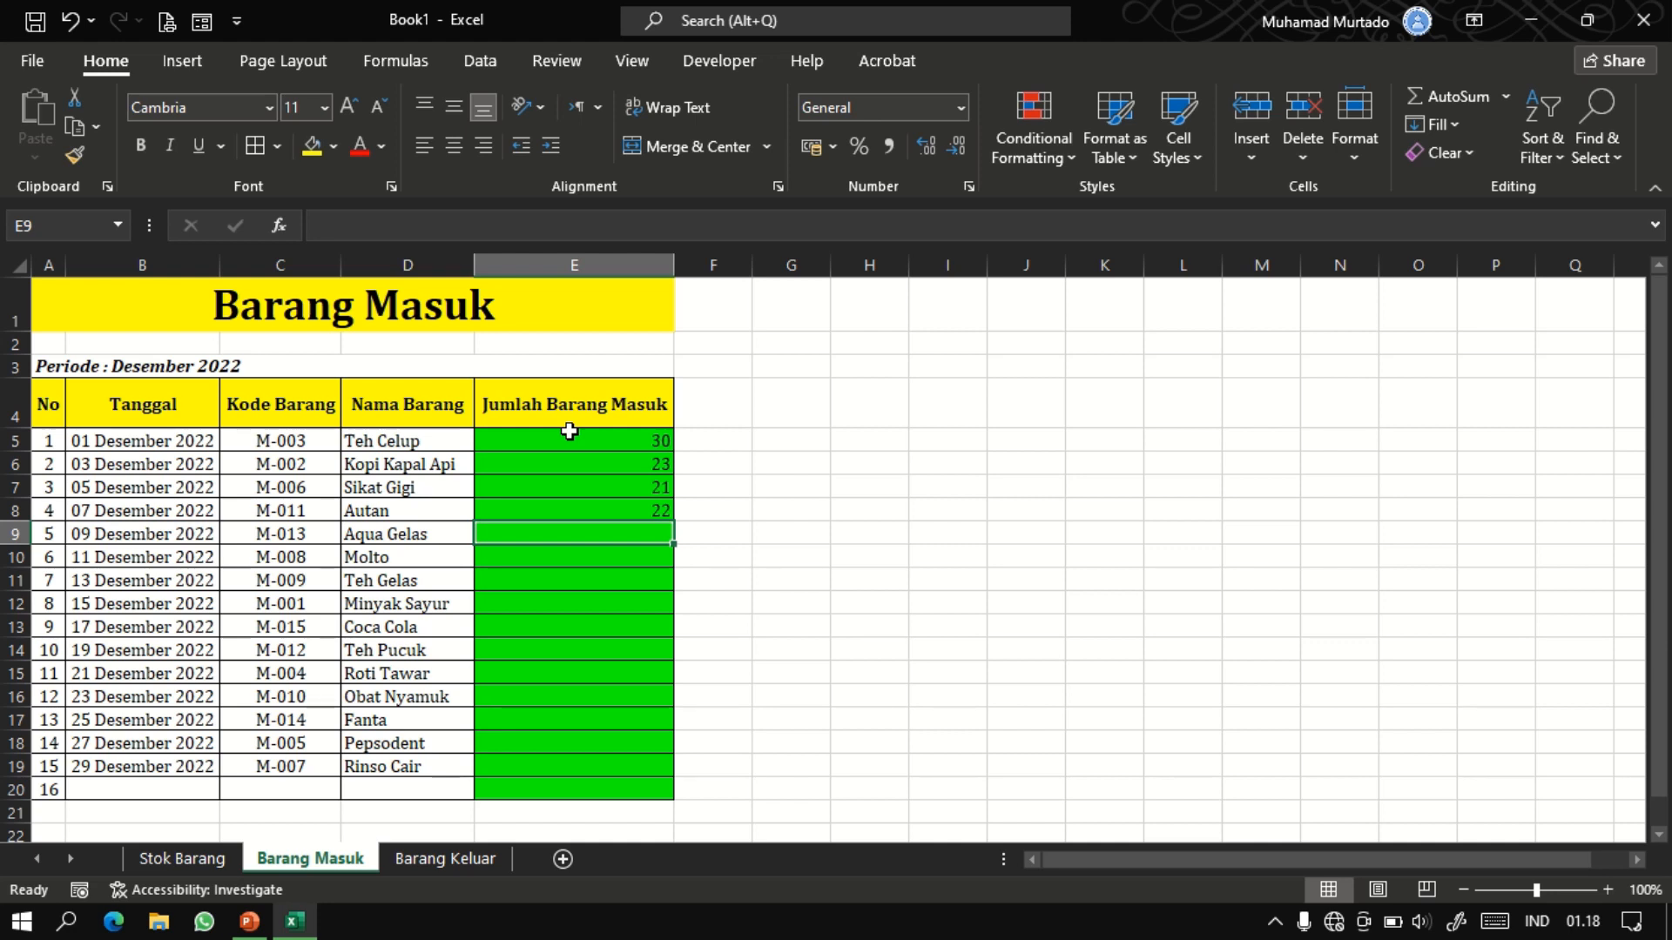
Enter the incoming quantities 5, 13, 4 and 16 in E9:E12 of the Jumlah Barang Masuk column.
{"action": "type", "text": "5"}
{"action": "key", "text": "Return"}
{"action": "type", "text": "13"}
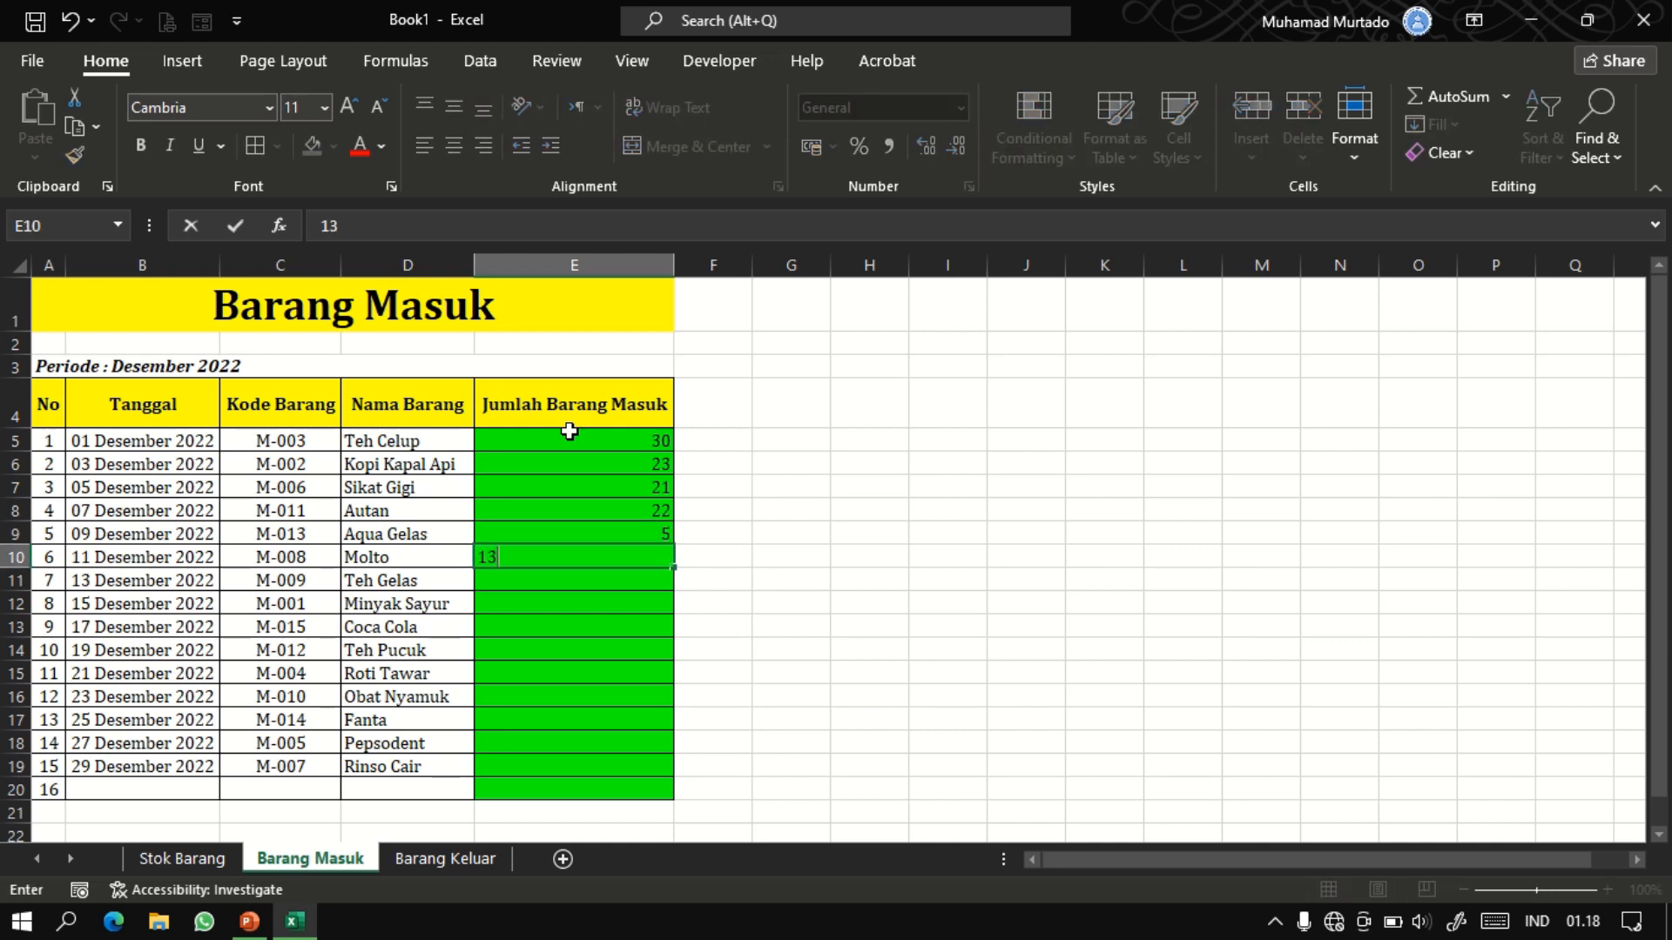
{"action": "key", "text": "Return"}
{"action": "type", "text": "4"}
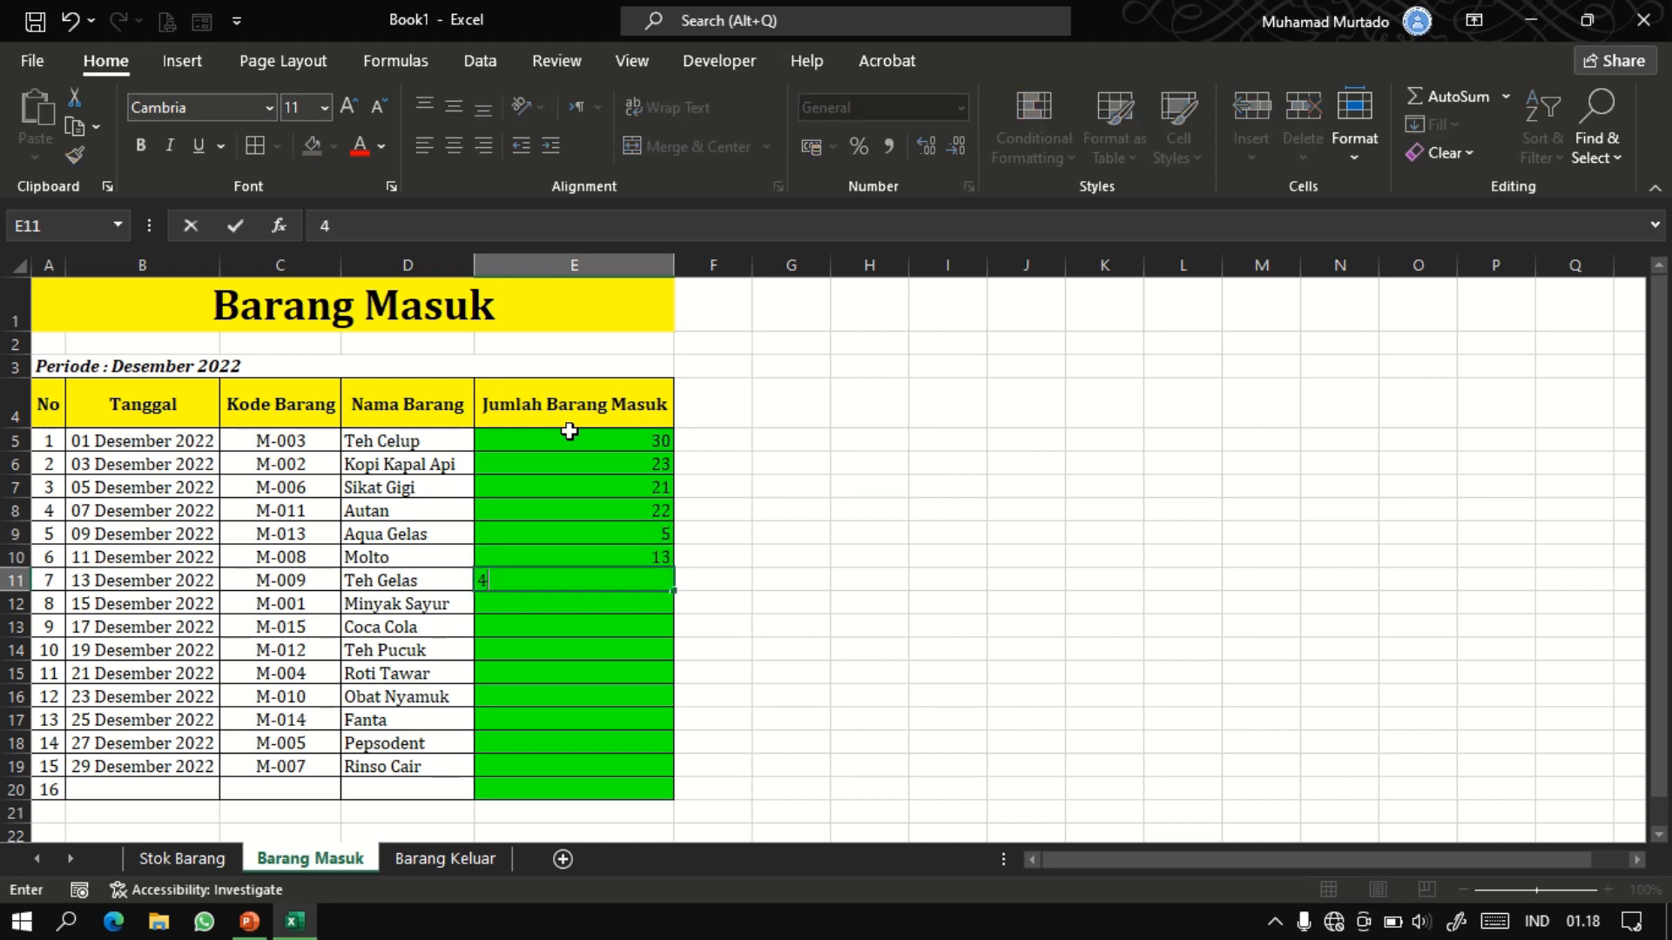
{"action": "key", "text": "Return"}
{"action": "type", "text": "16"}
{"action": "key", "text": "Return"}
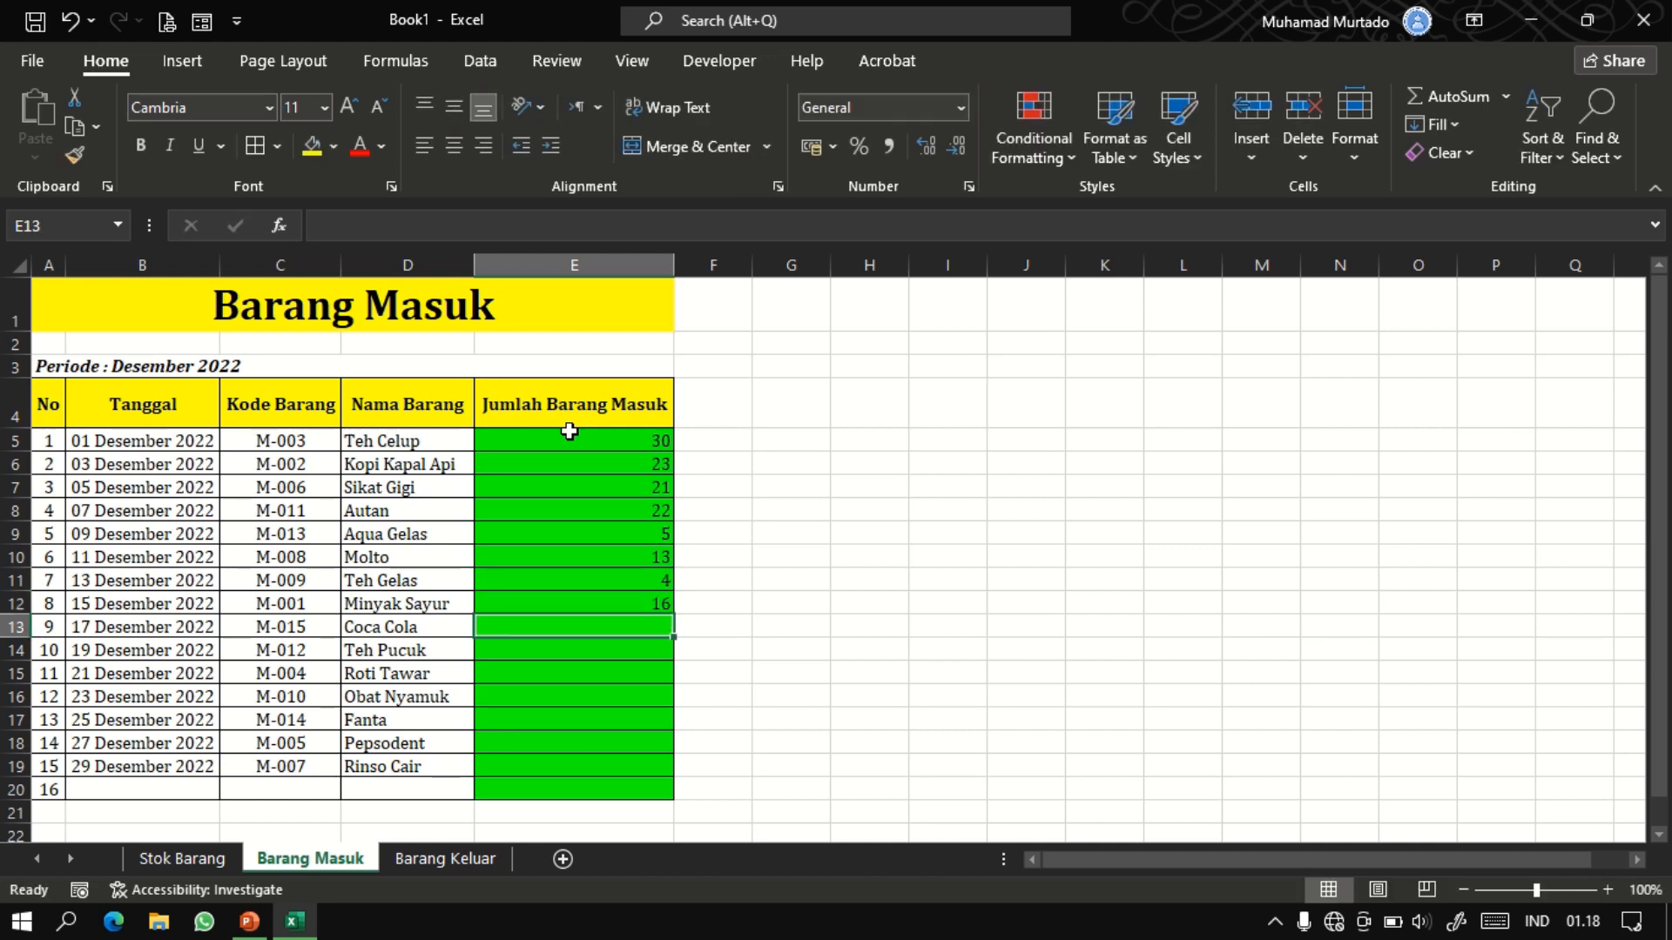
Enter the incoming quantities 21, 24, 34 and 58 in E13:E16 of the Jumlah Barang Masuk column.
{"action": "type", "text": "21"}
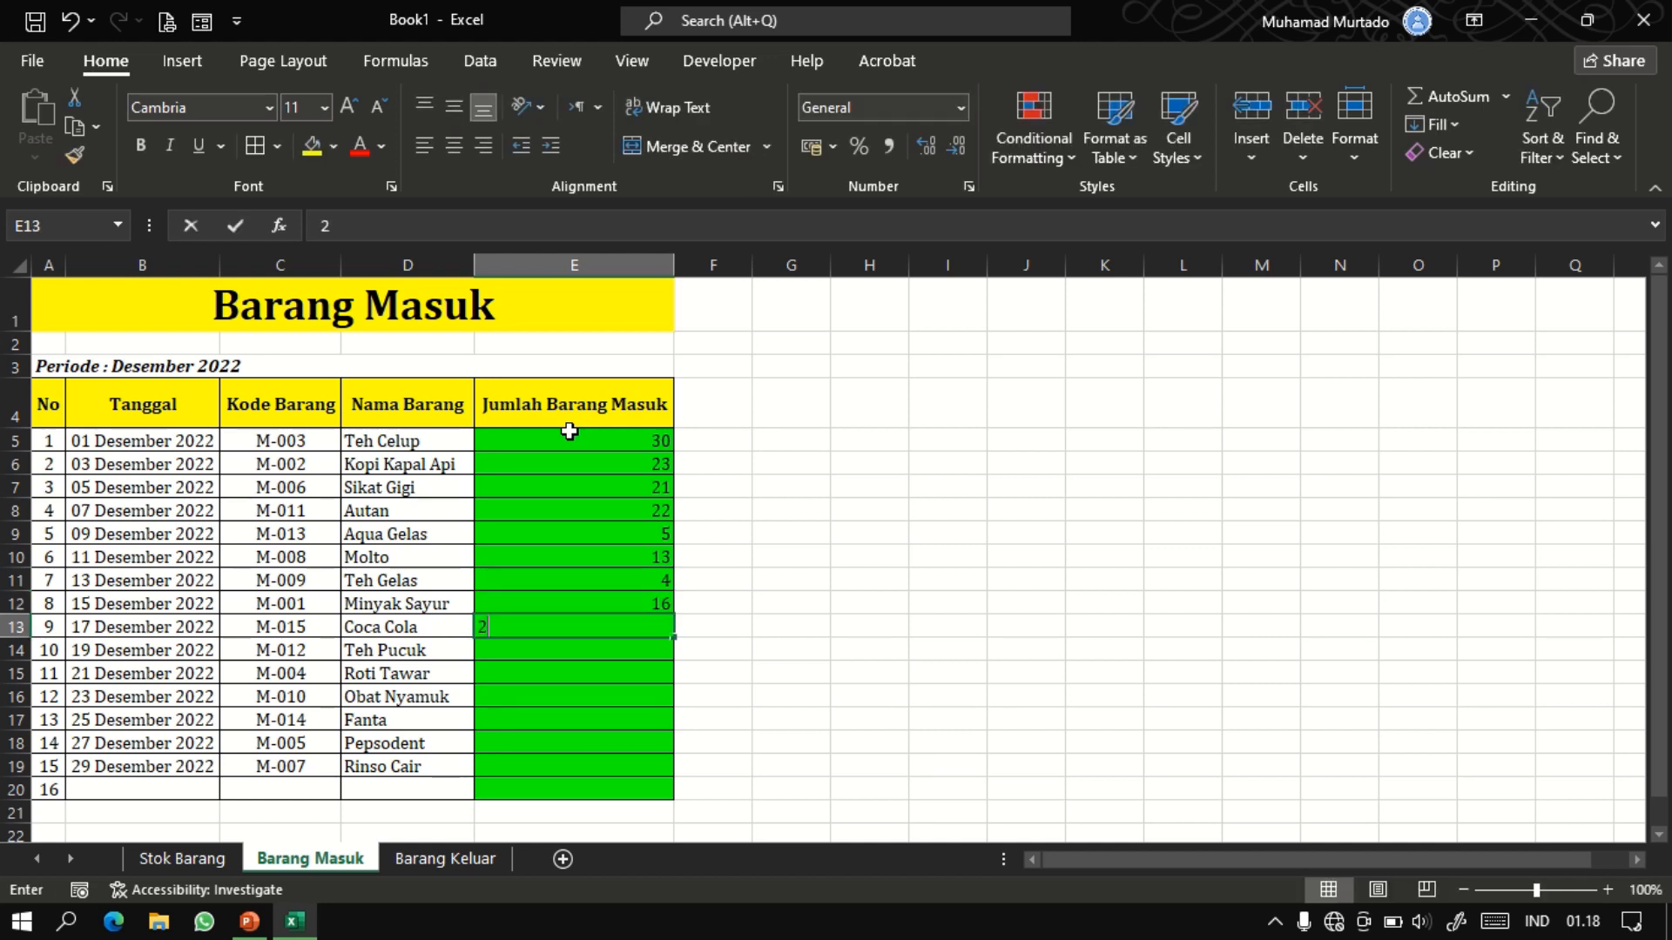
{"action": "key", "text": "Return"}
{"action": "type", "text": "24"}
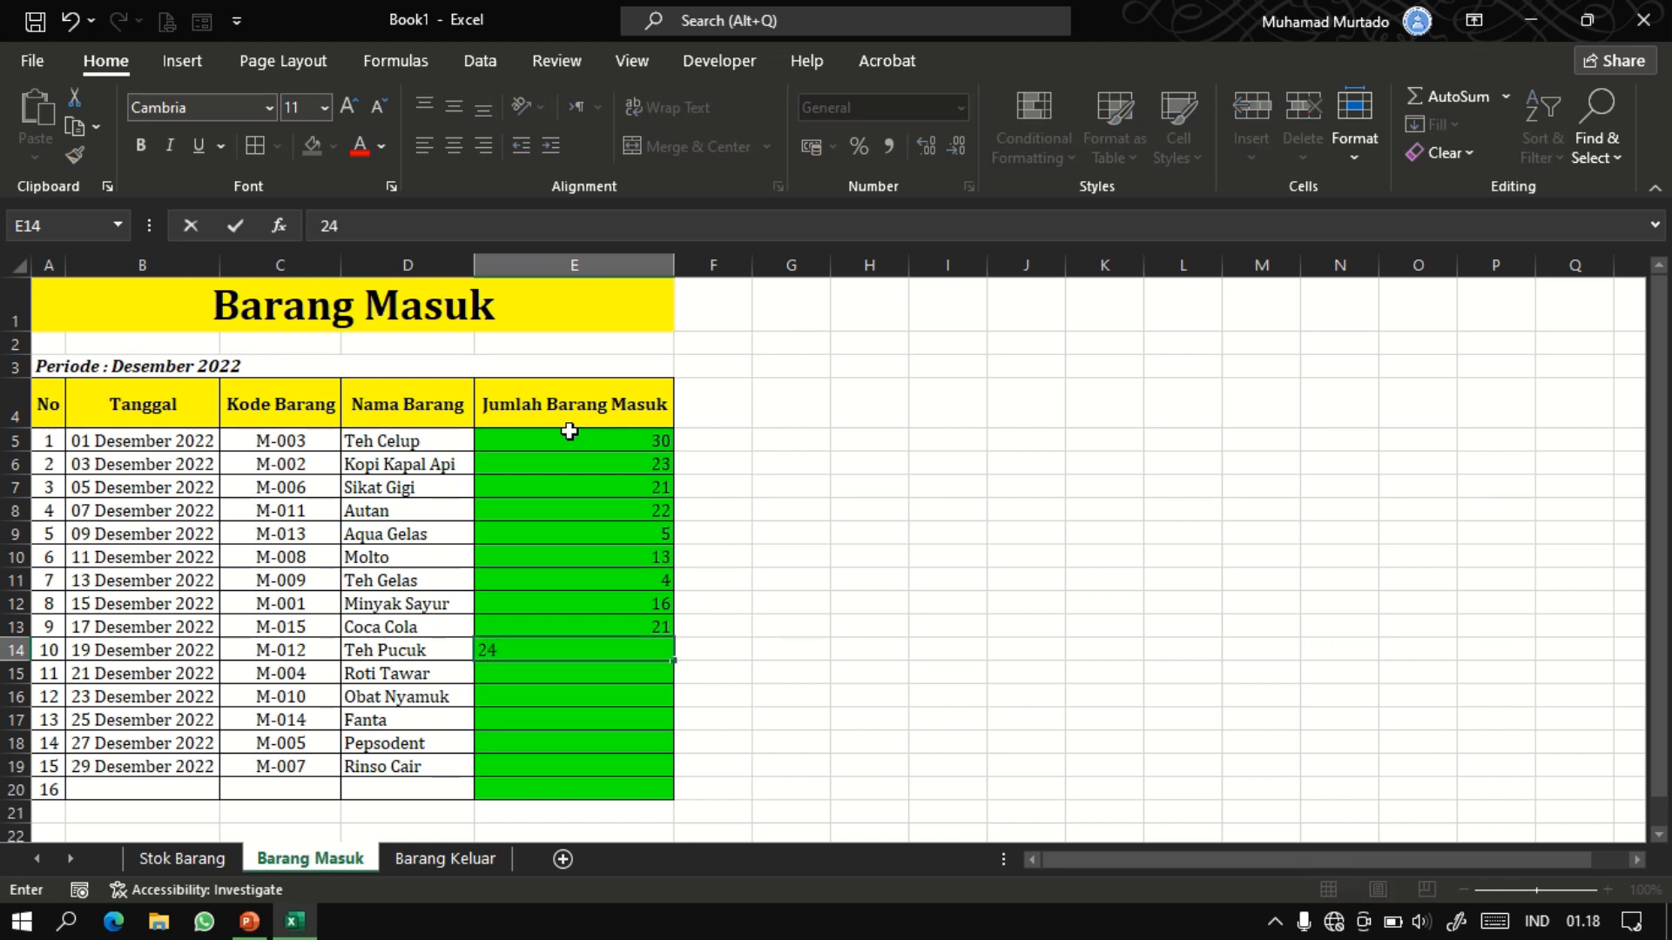
{"action": "key", "text": "Return"}
{"action": "type", "text": "34"}
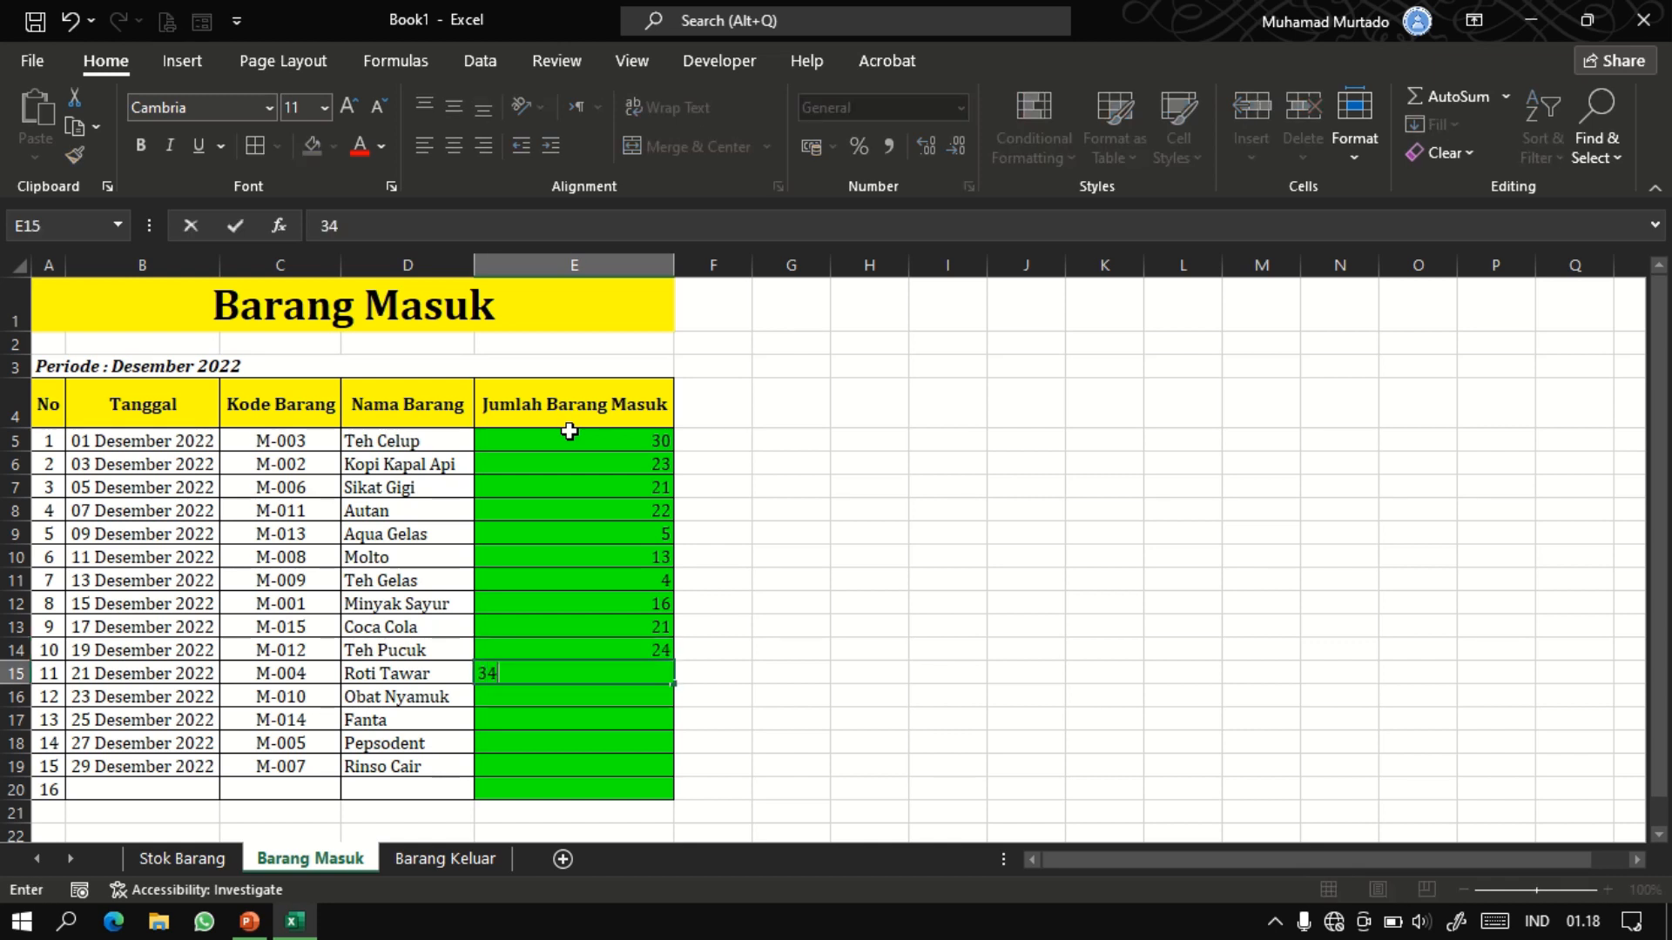
{"action": "key", "text": "Return"}
{"action": "type", "text": "58"}
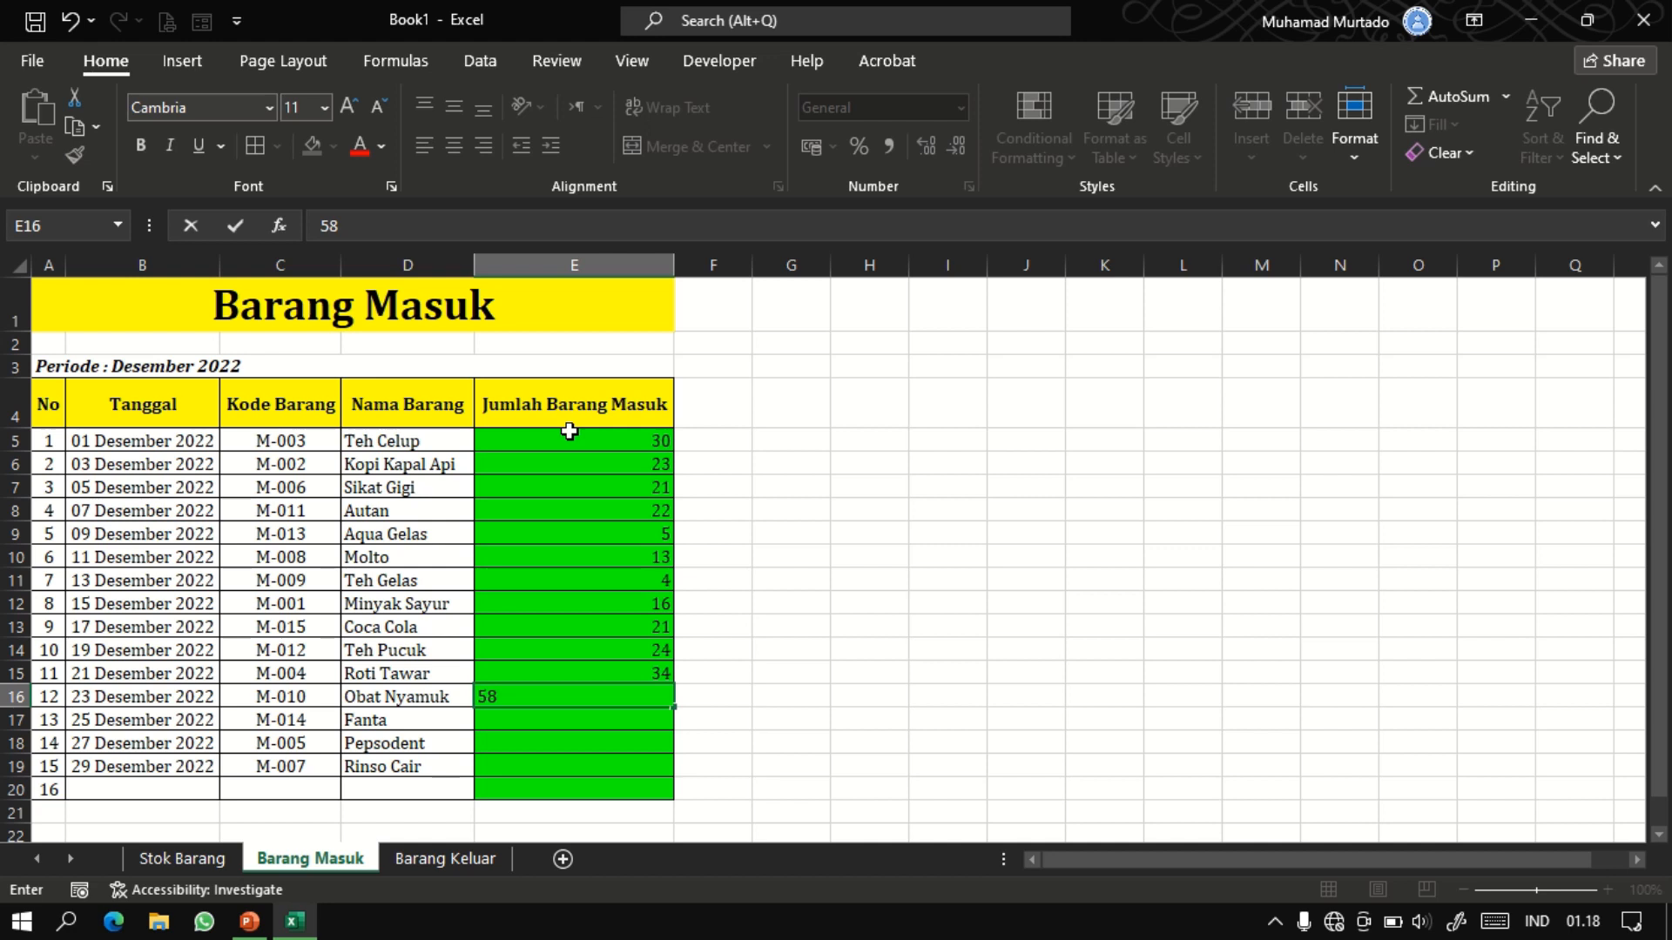
{"action": "key", "text": "Return"}
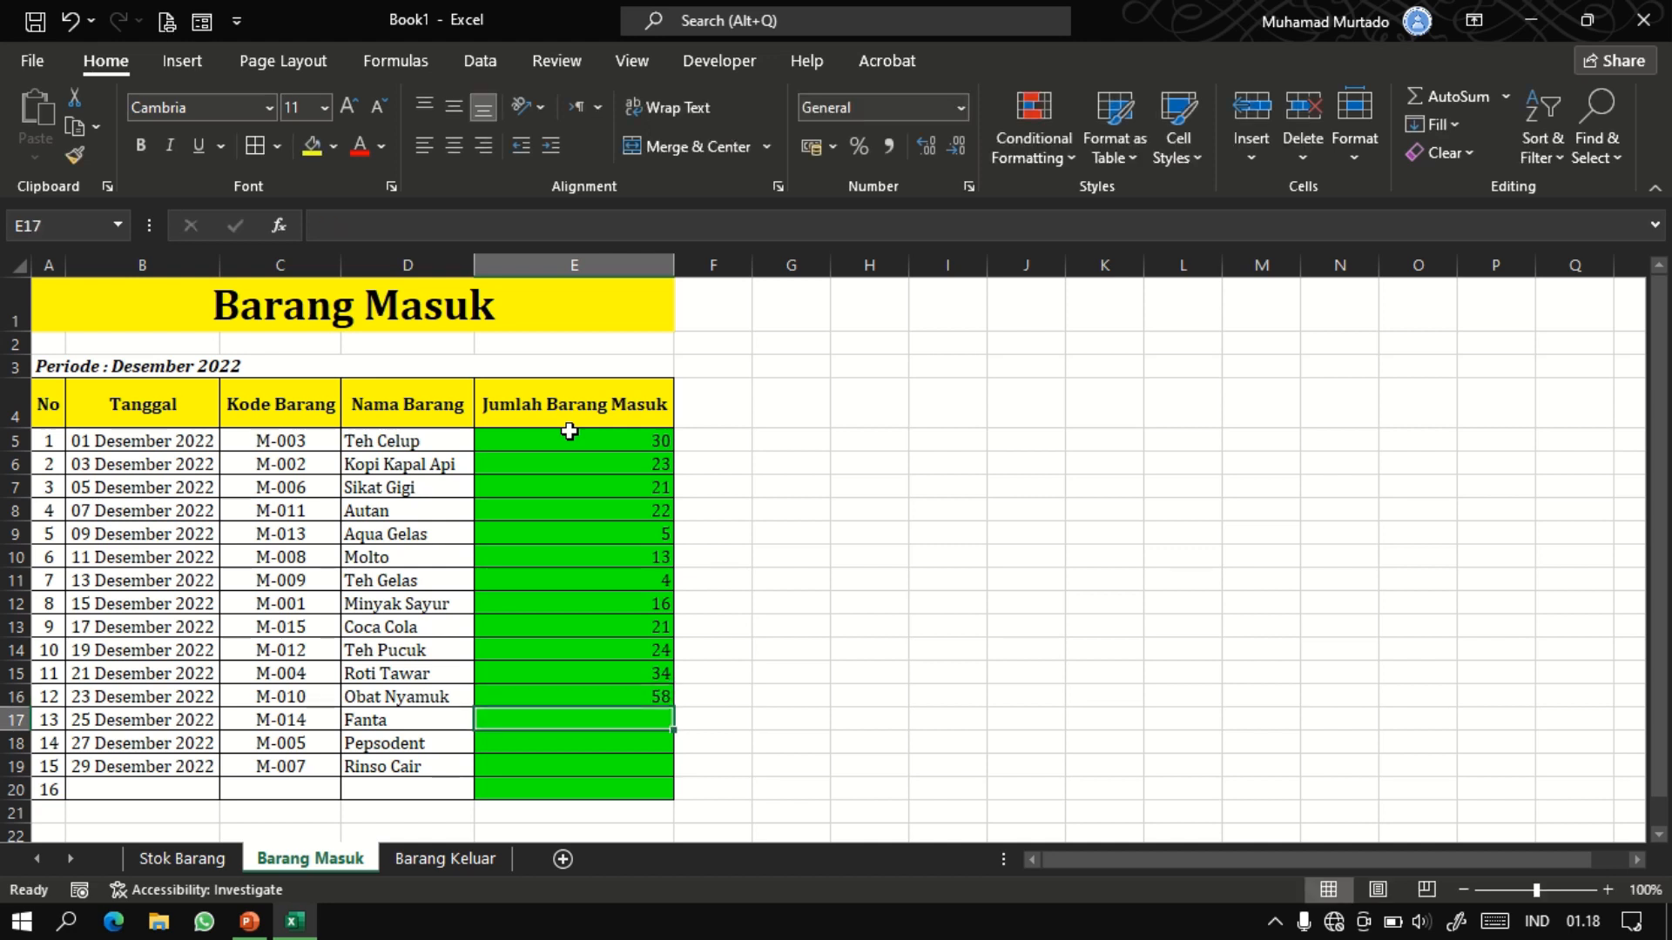
Enter the incoming quantities 32, 25 and 56 in E17:E19 of the Jumlah Barang Masuk column.
{"action": "type", "text": "32"}
{"action": "key", "text": "Return"}
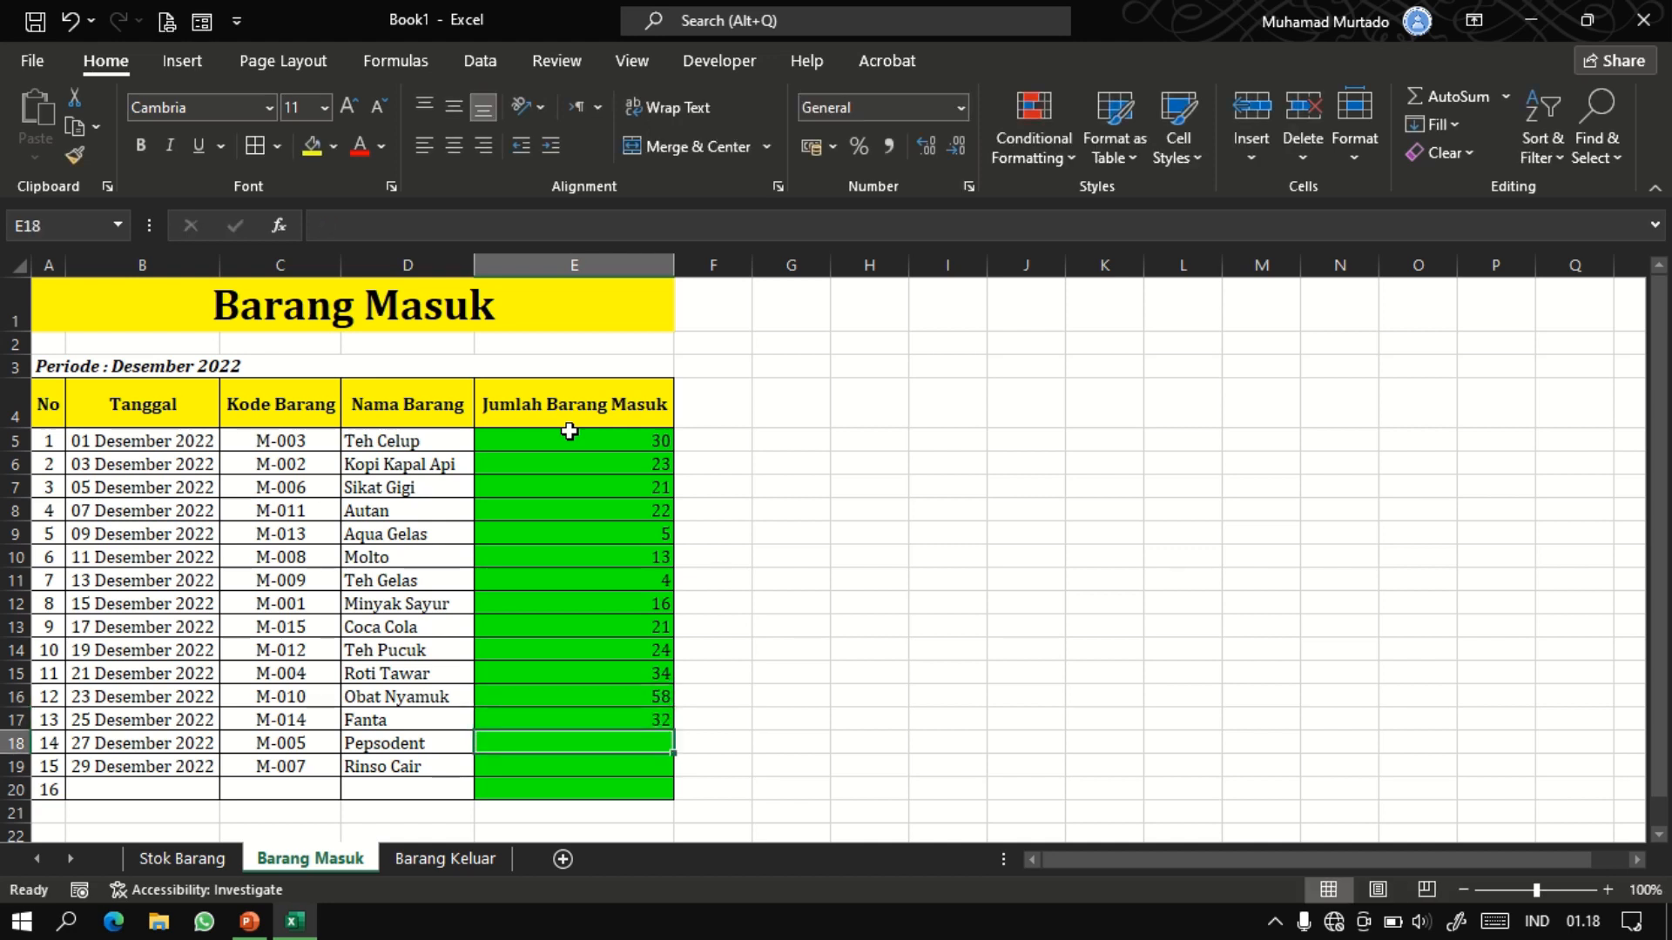
{"action": "type", "text": "25"}
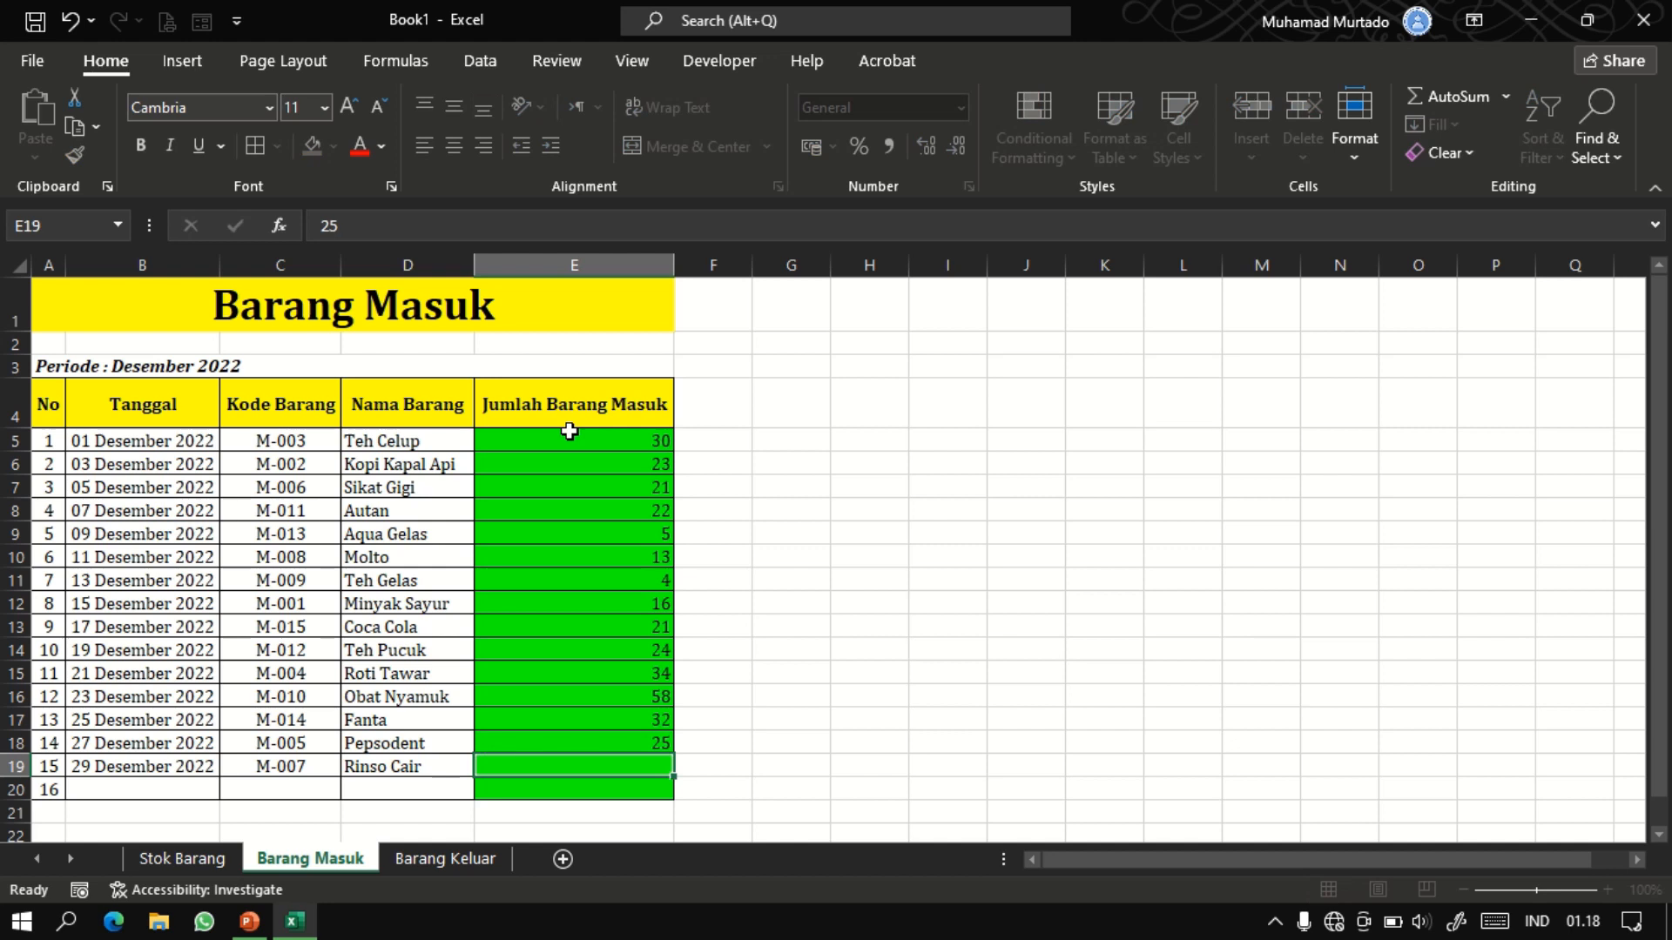
{"action": "key", "text": "Return"}
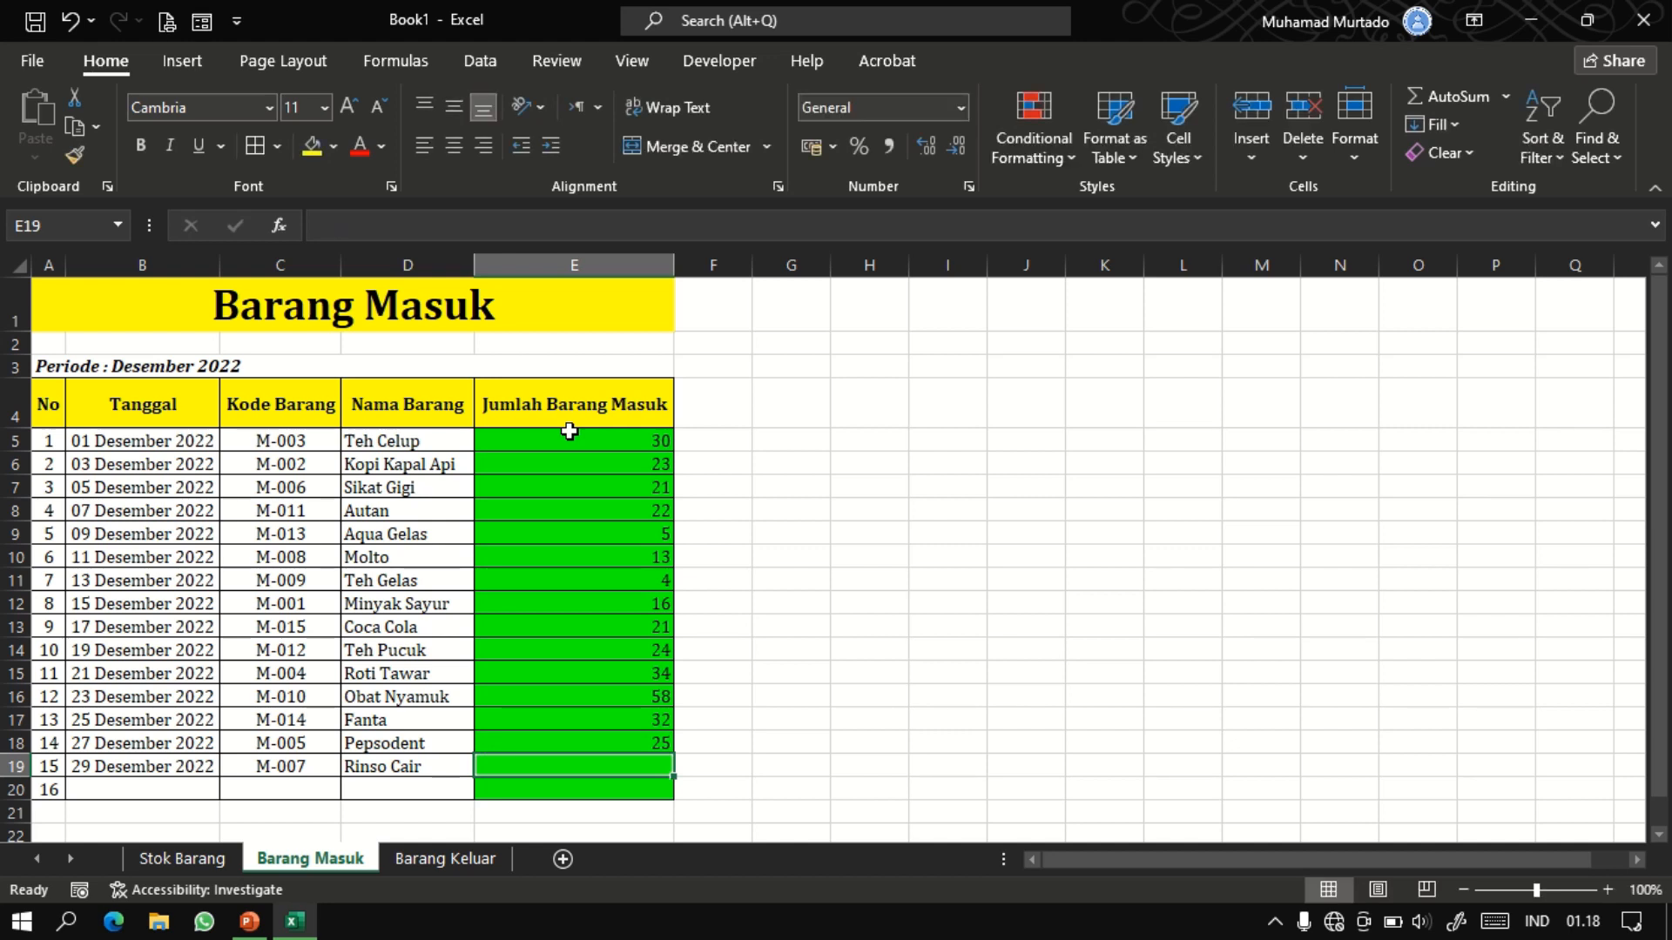
{"action": "type", "text": "56"}
{"action": "key", "text": "Return"}
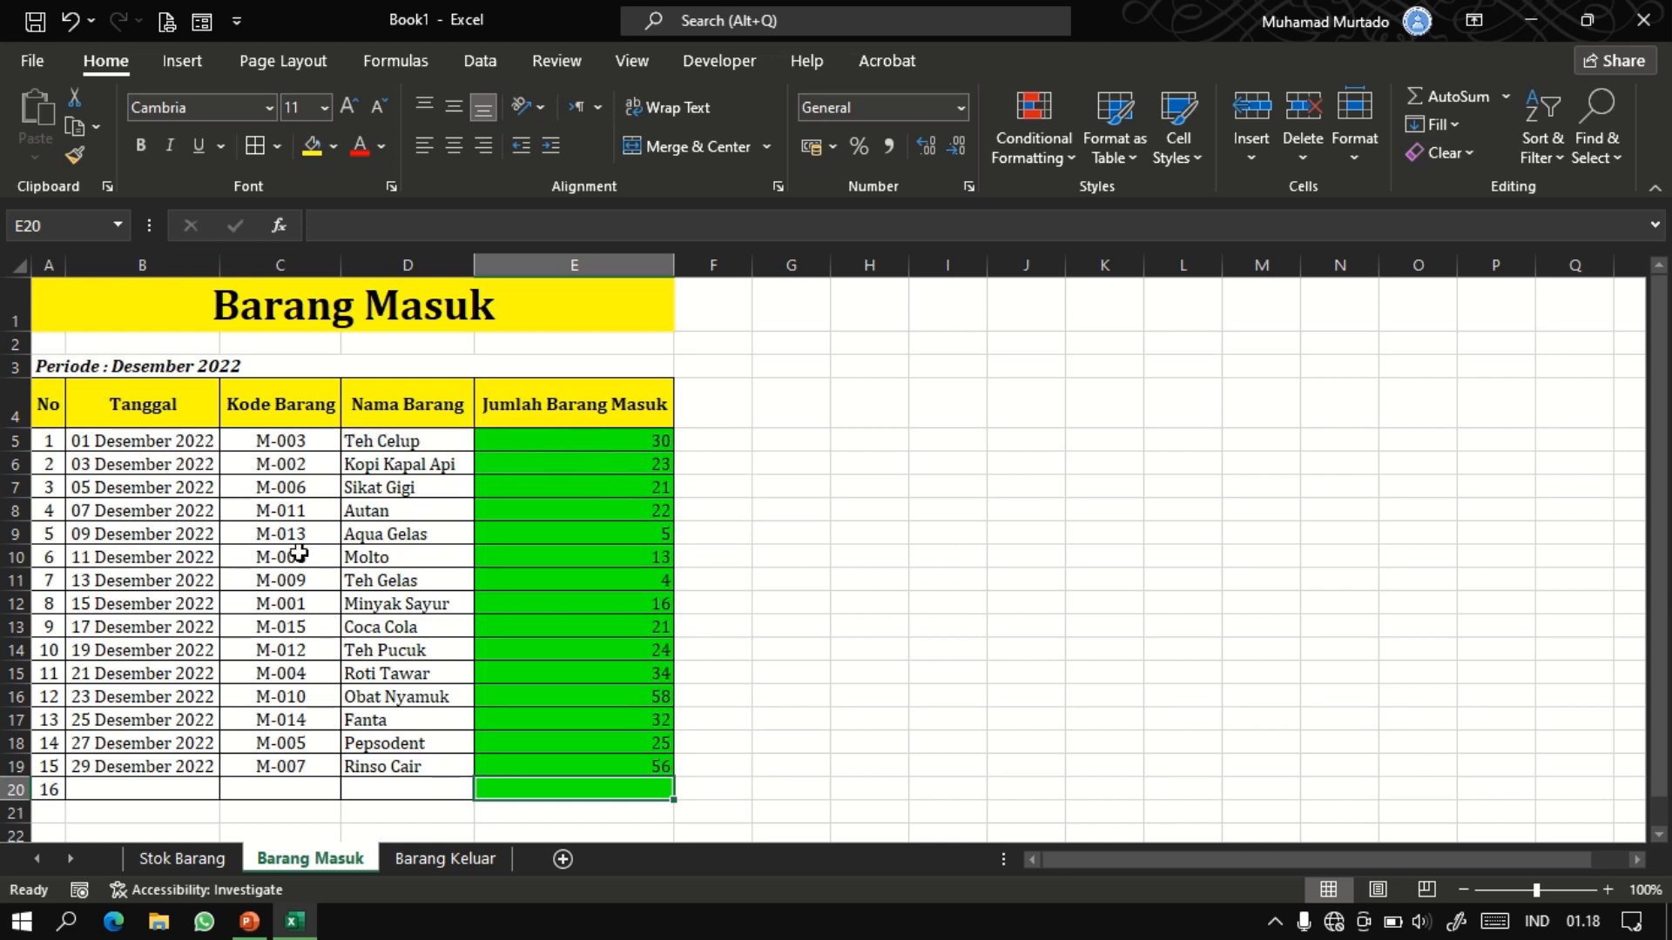
Review the empty Barang Masuk column on the Stok Barang sheet, and return to the Barang Masuk sheet.
{"action": "left_click", "coordinate": [195, 858]}
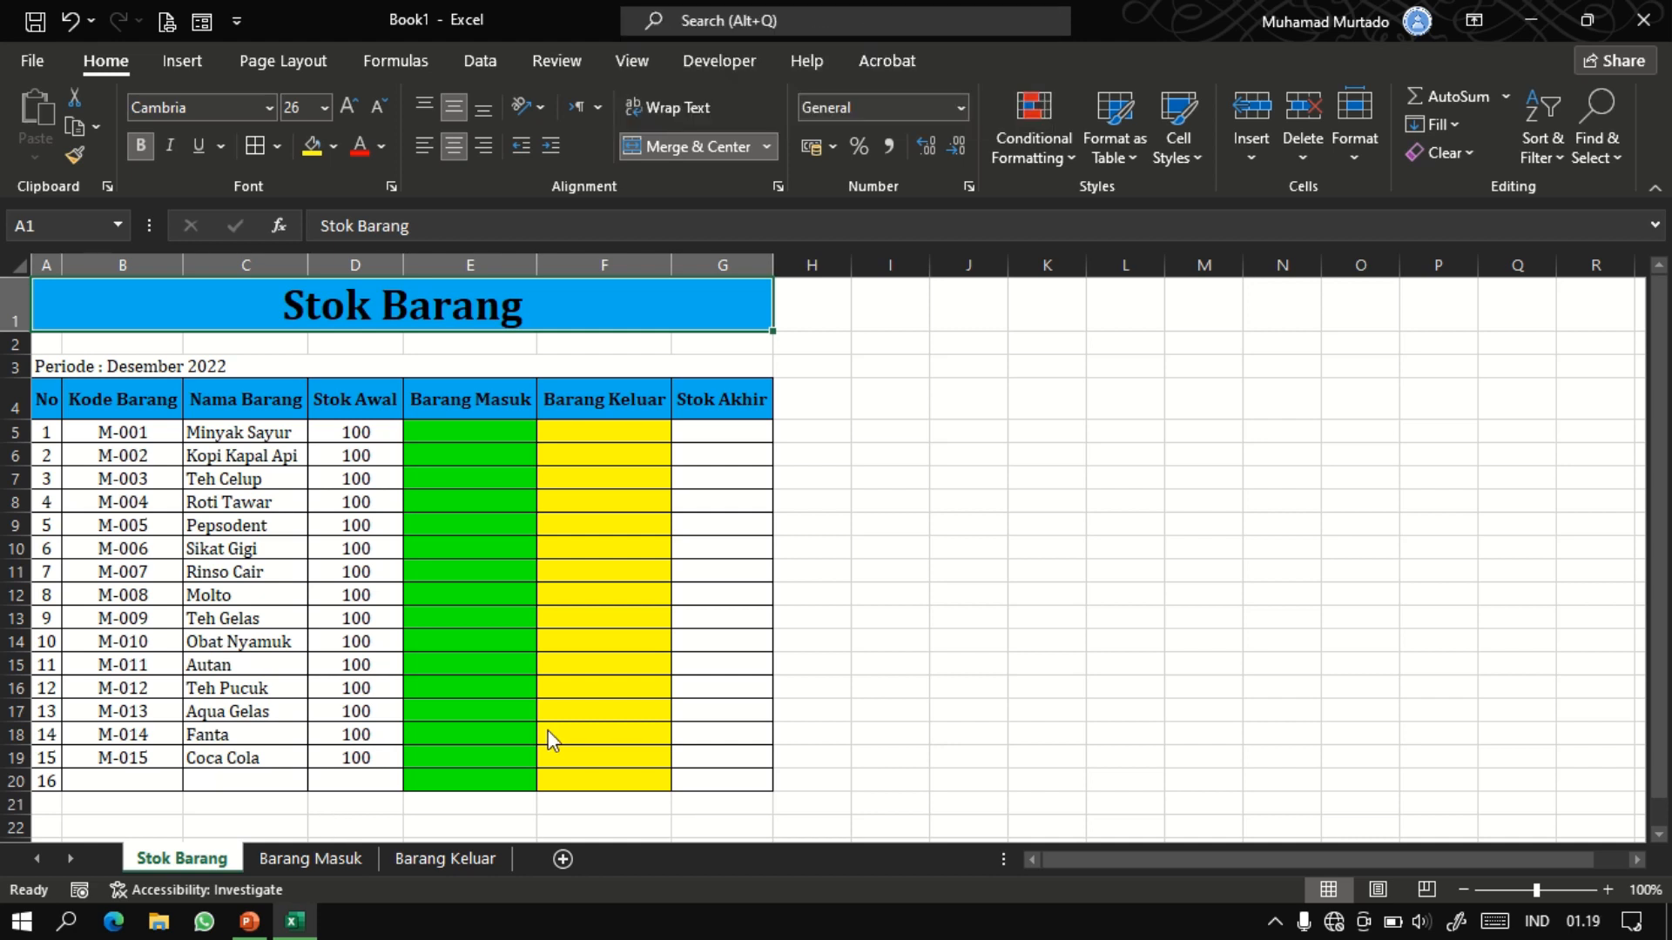
{"action": "left_click", "coordinate": [468, 432]}
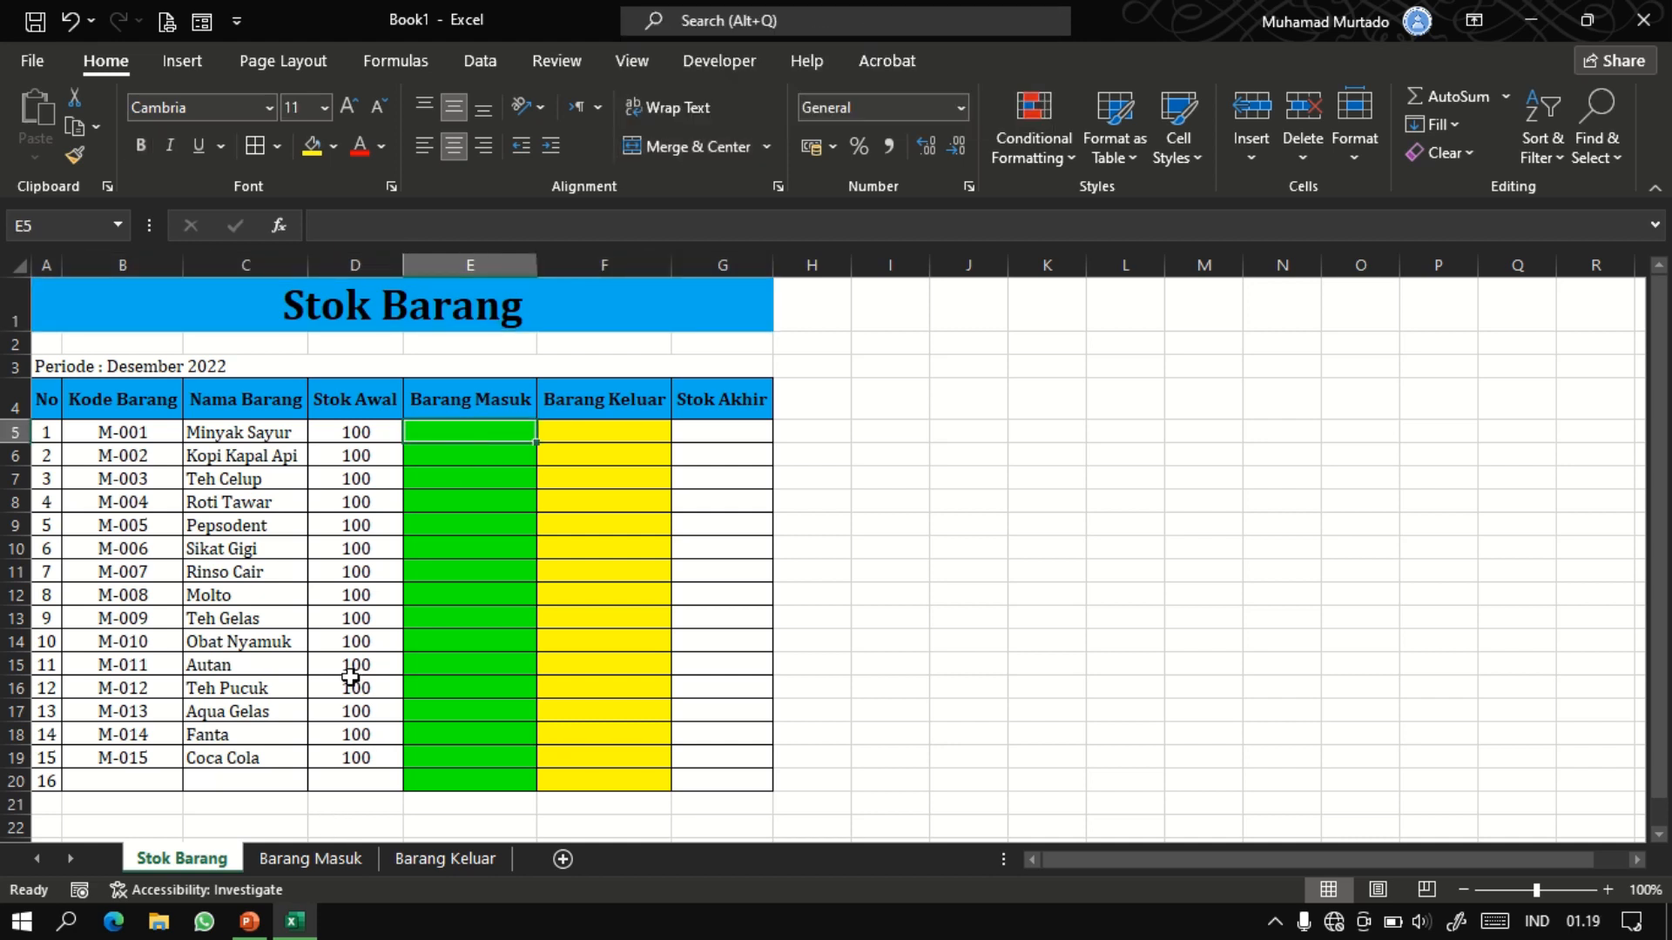
{"action": "left_click", "coordinate": [293, 863]}
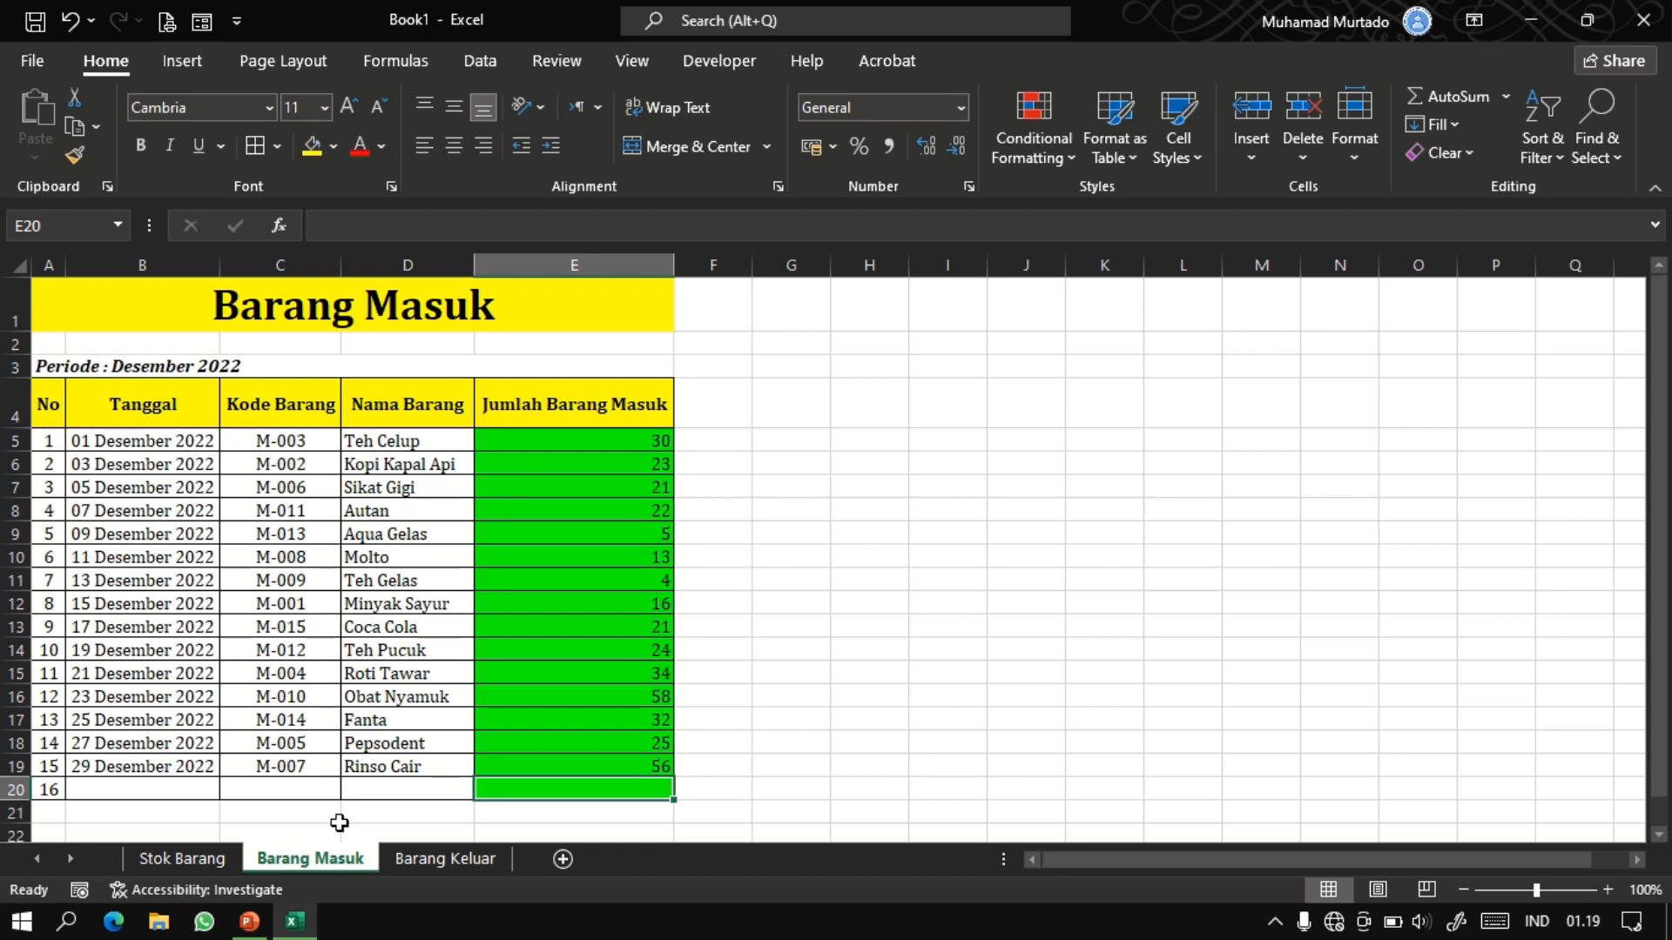
Compare the Barang Masuk sheet's entries with the empty Barang Masuk column on the Stok Barang sheet, ending on Stok Barang.
{"action": "left_click", "coordinate": [203, 862]}
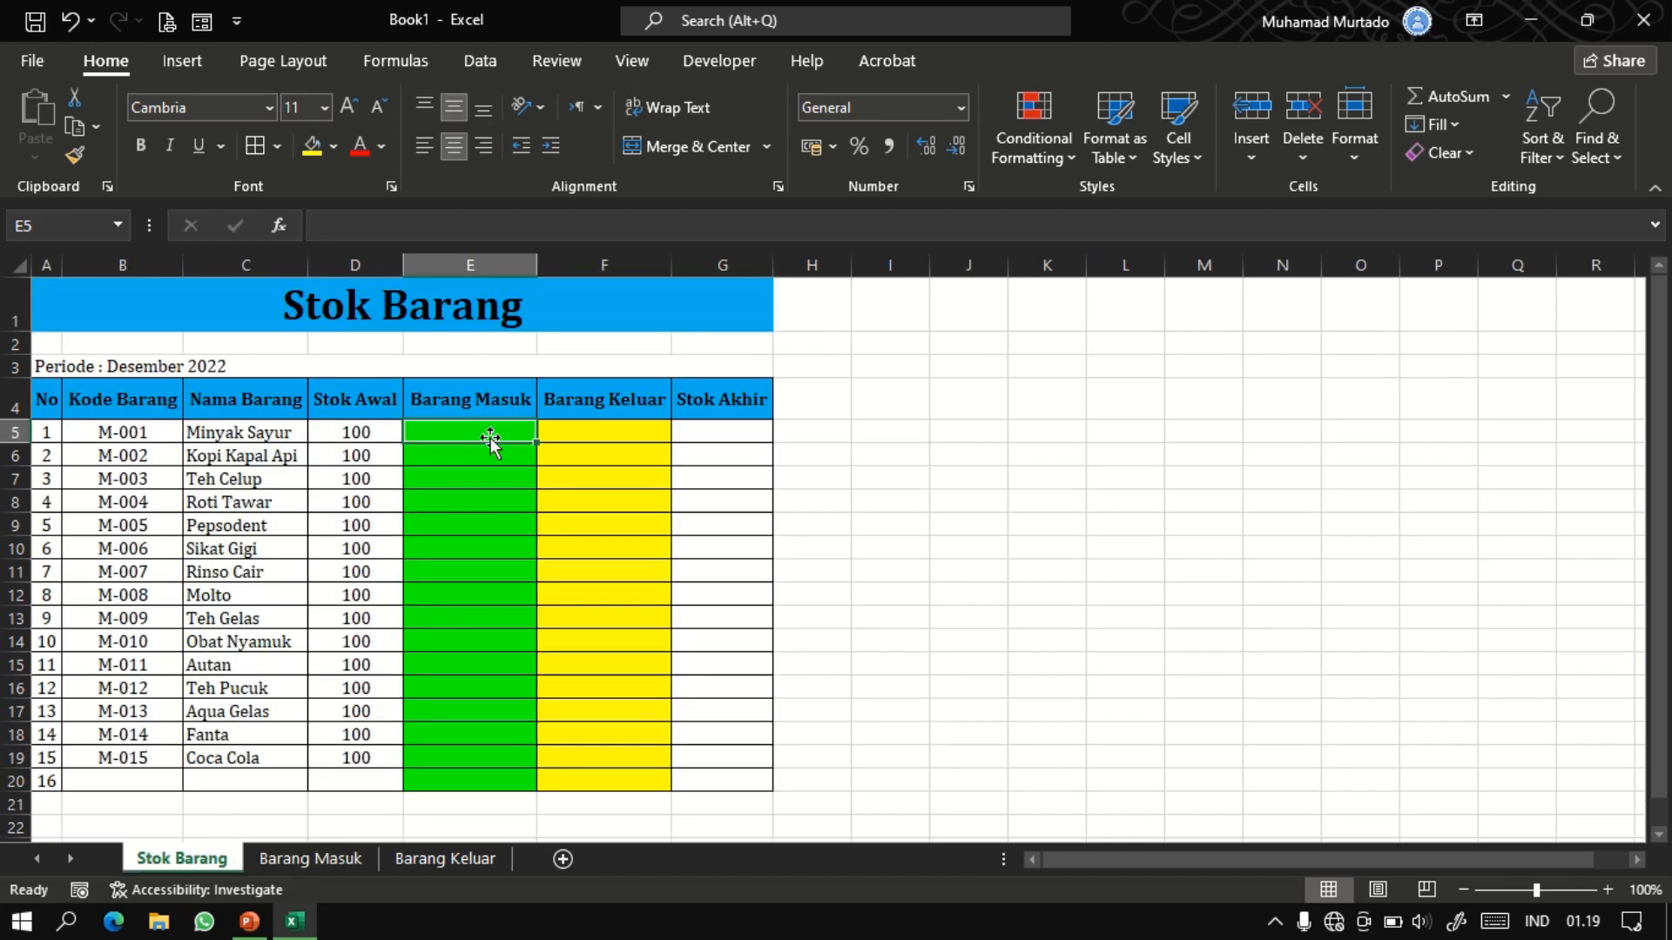
{"action": "left_click", "coordinate": [319, 862]}
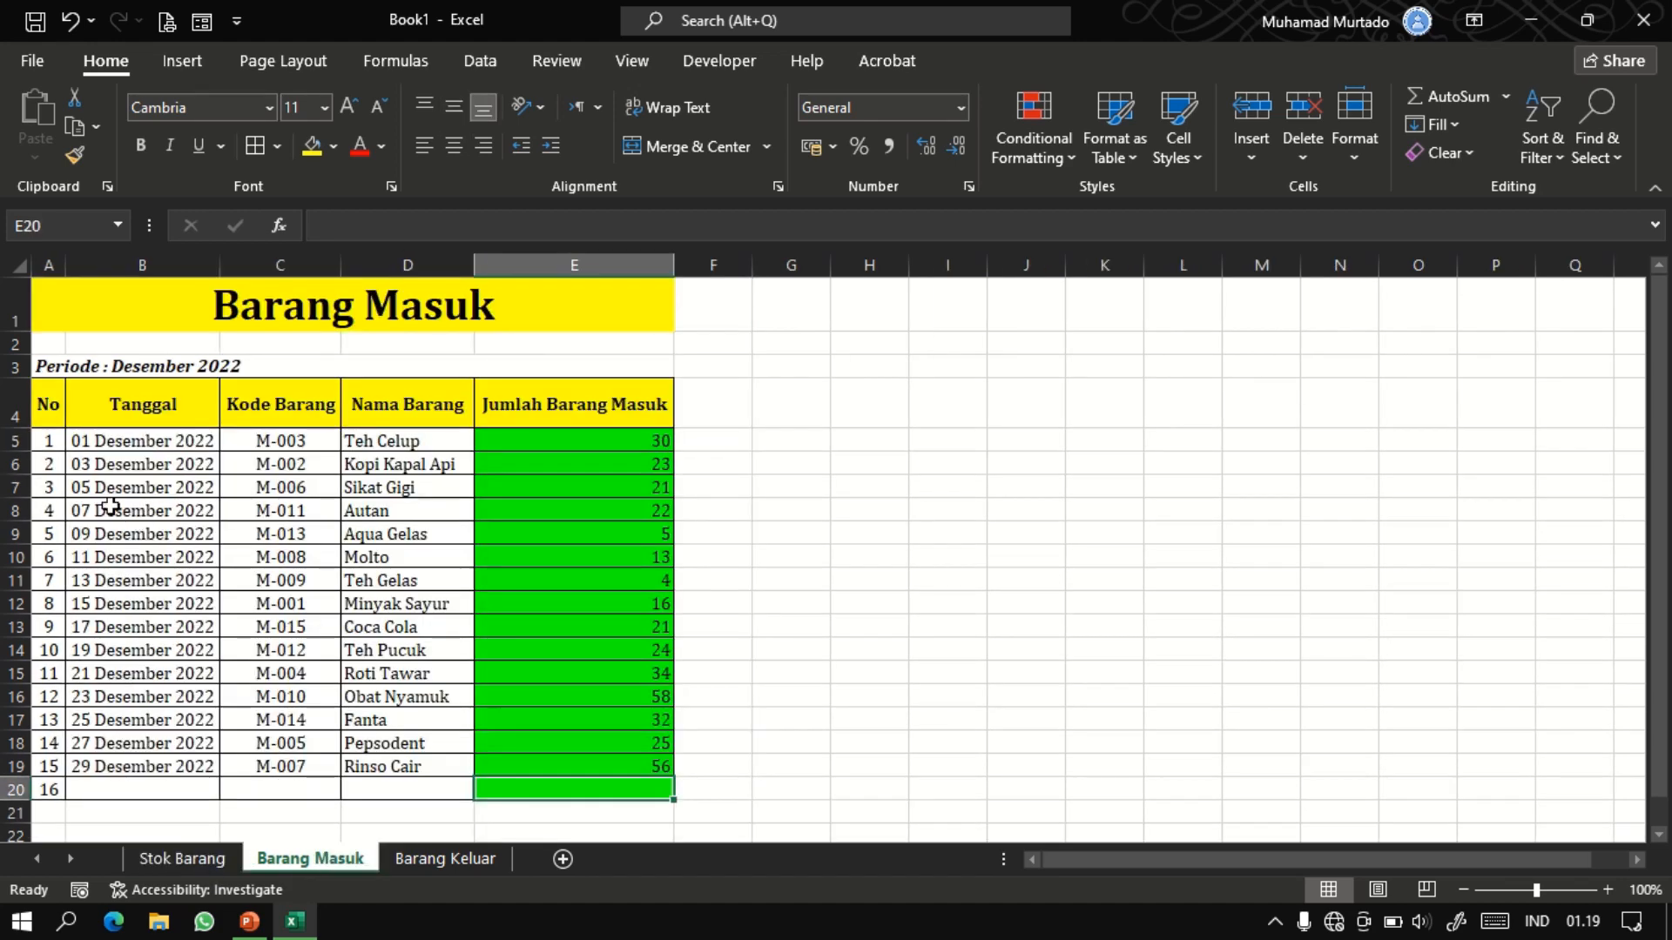
{"action": "left_click", "coordinate": [171, 860]}
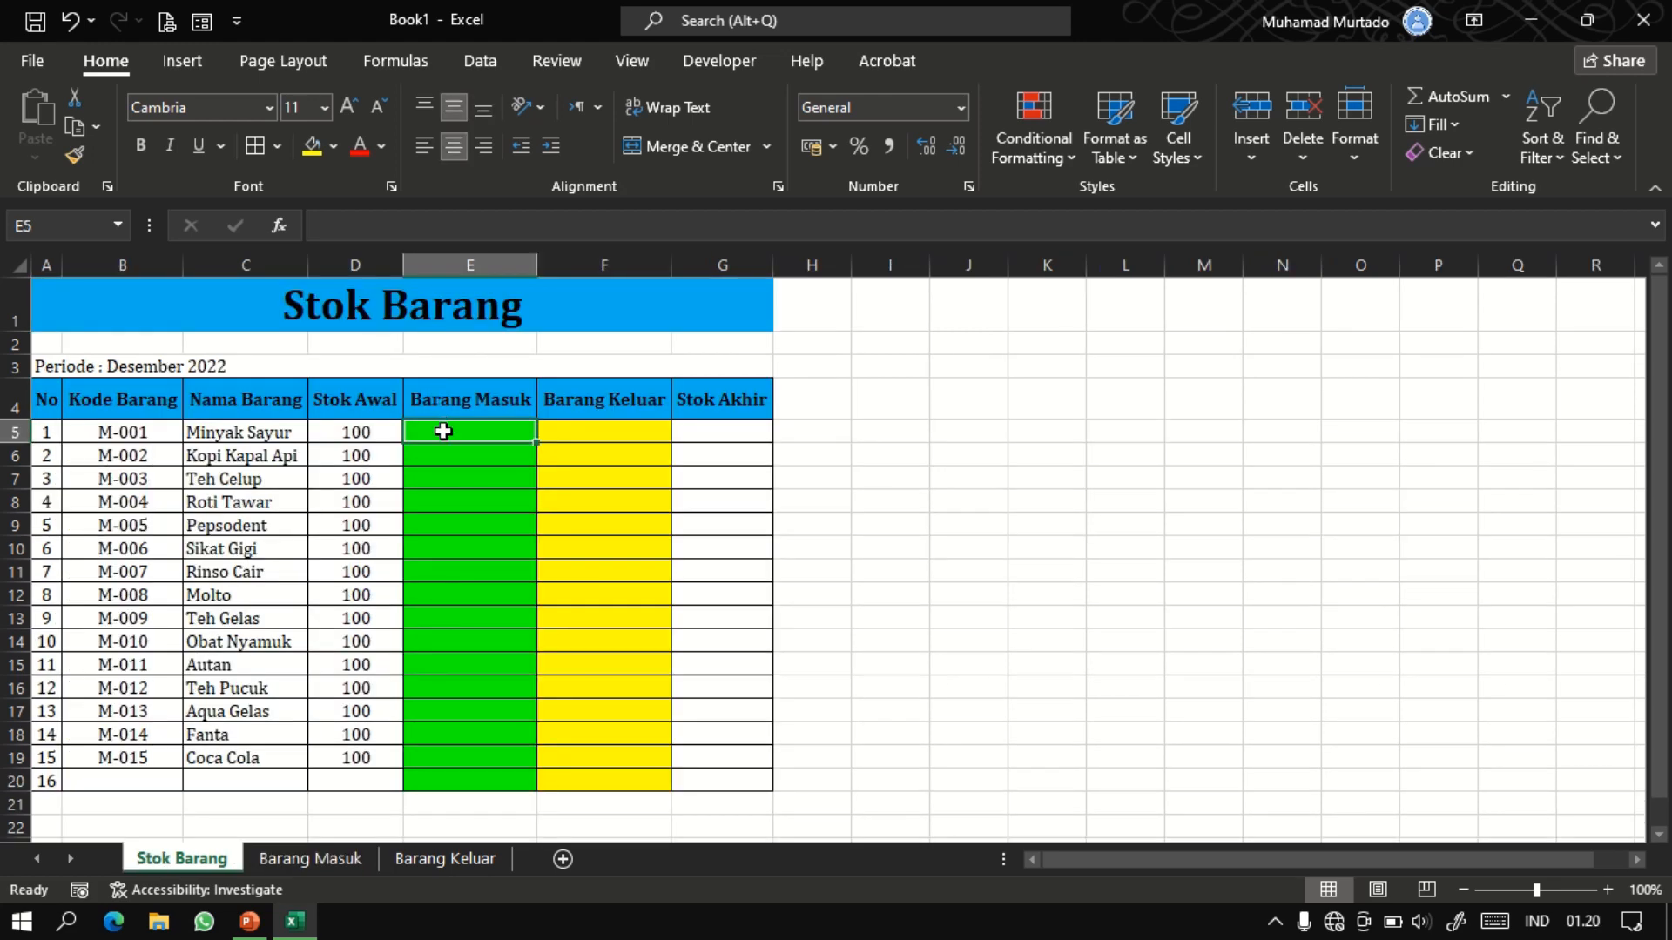
{"action": "type", "text": "="}
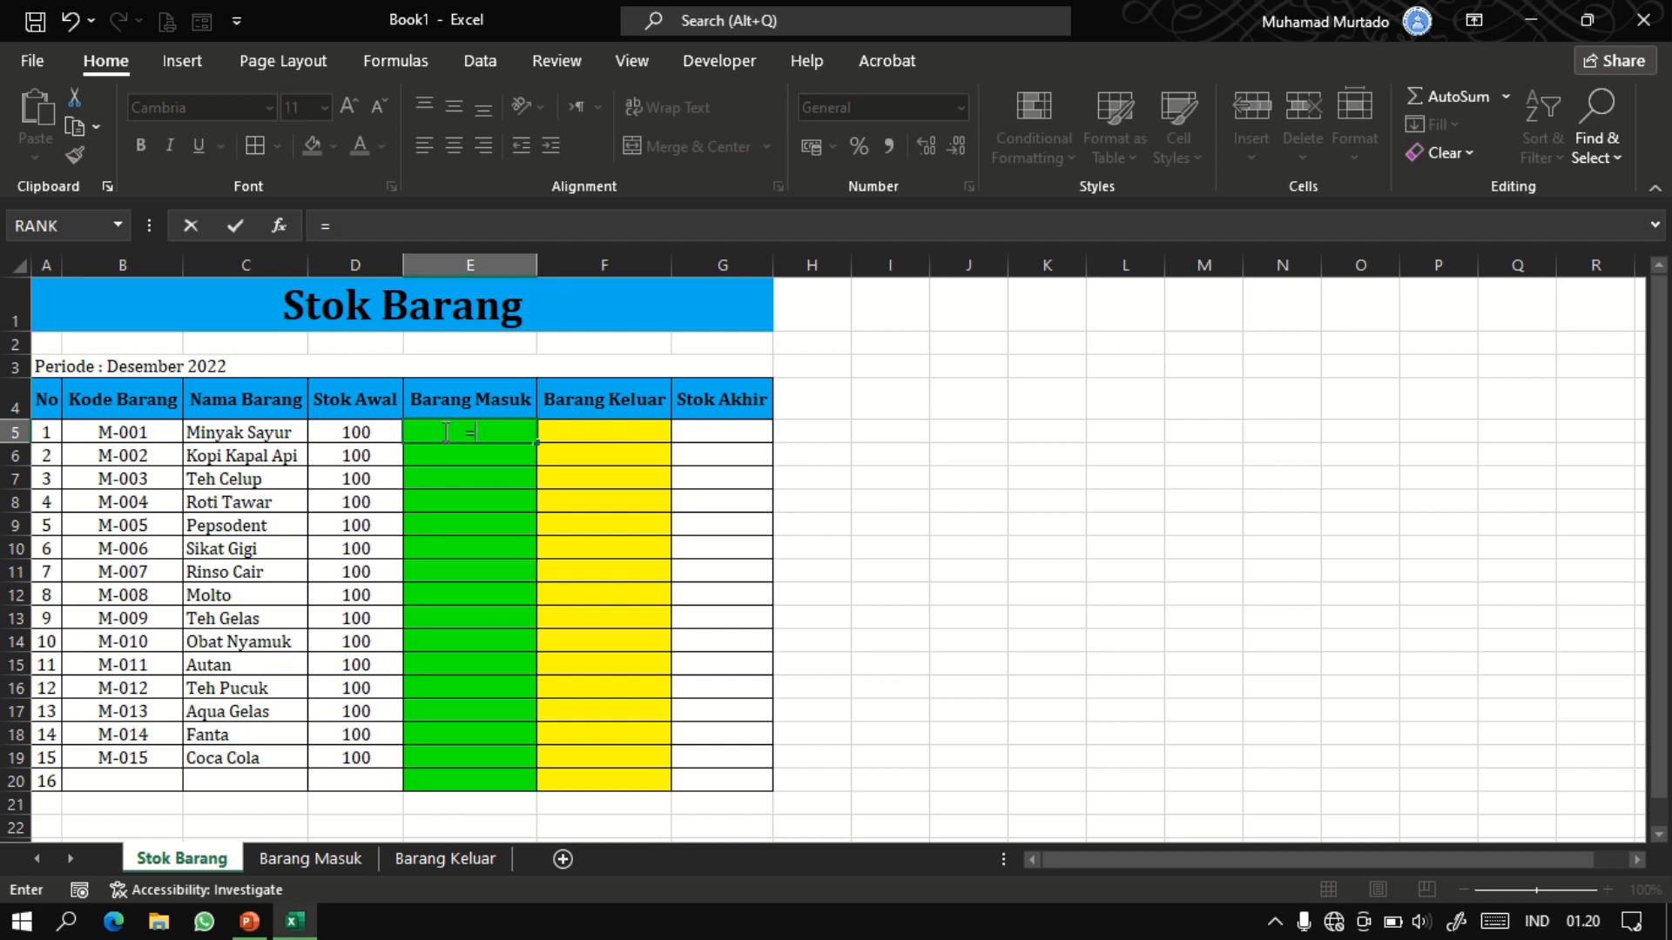
{"action": "type", "text": "SUM"}
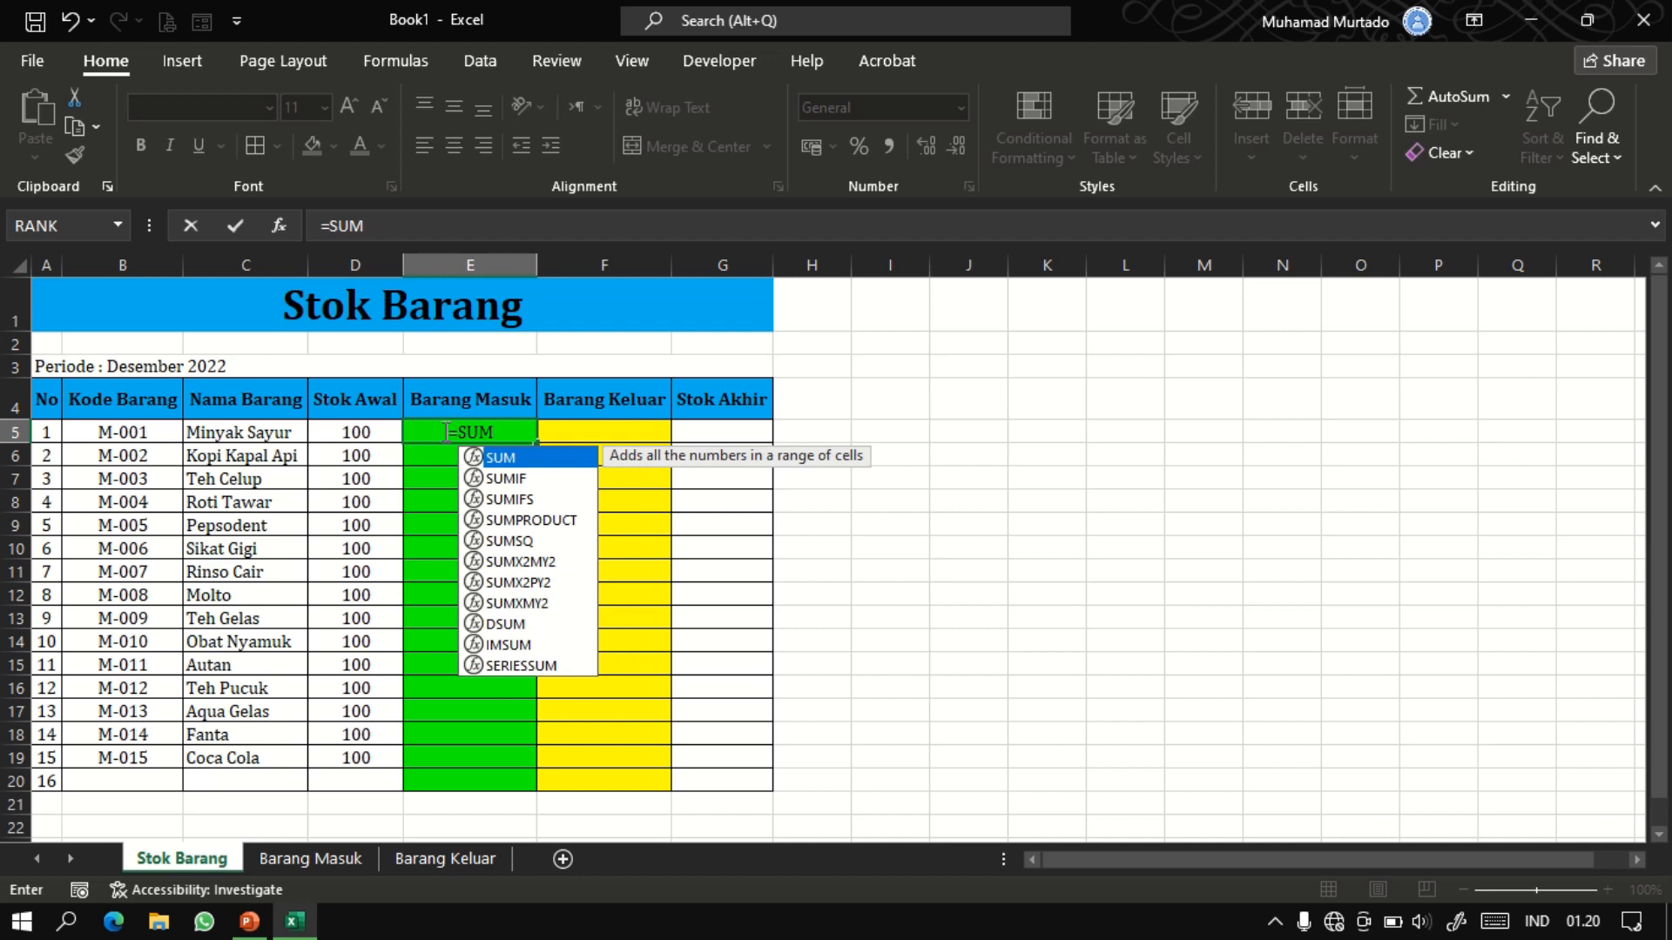
{"action": "type", "text": "I"}
{"action": "key", "text": "Tab"}
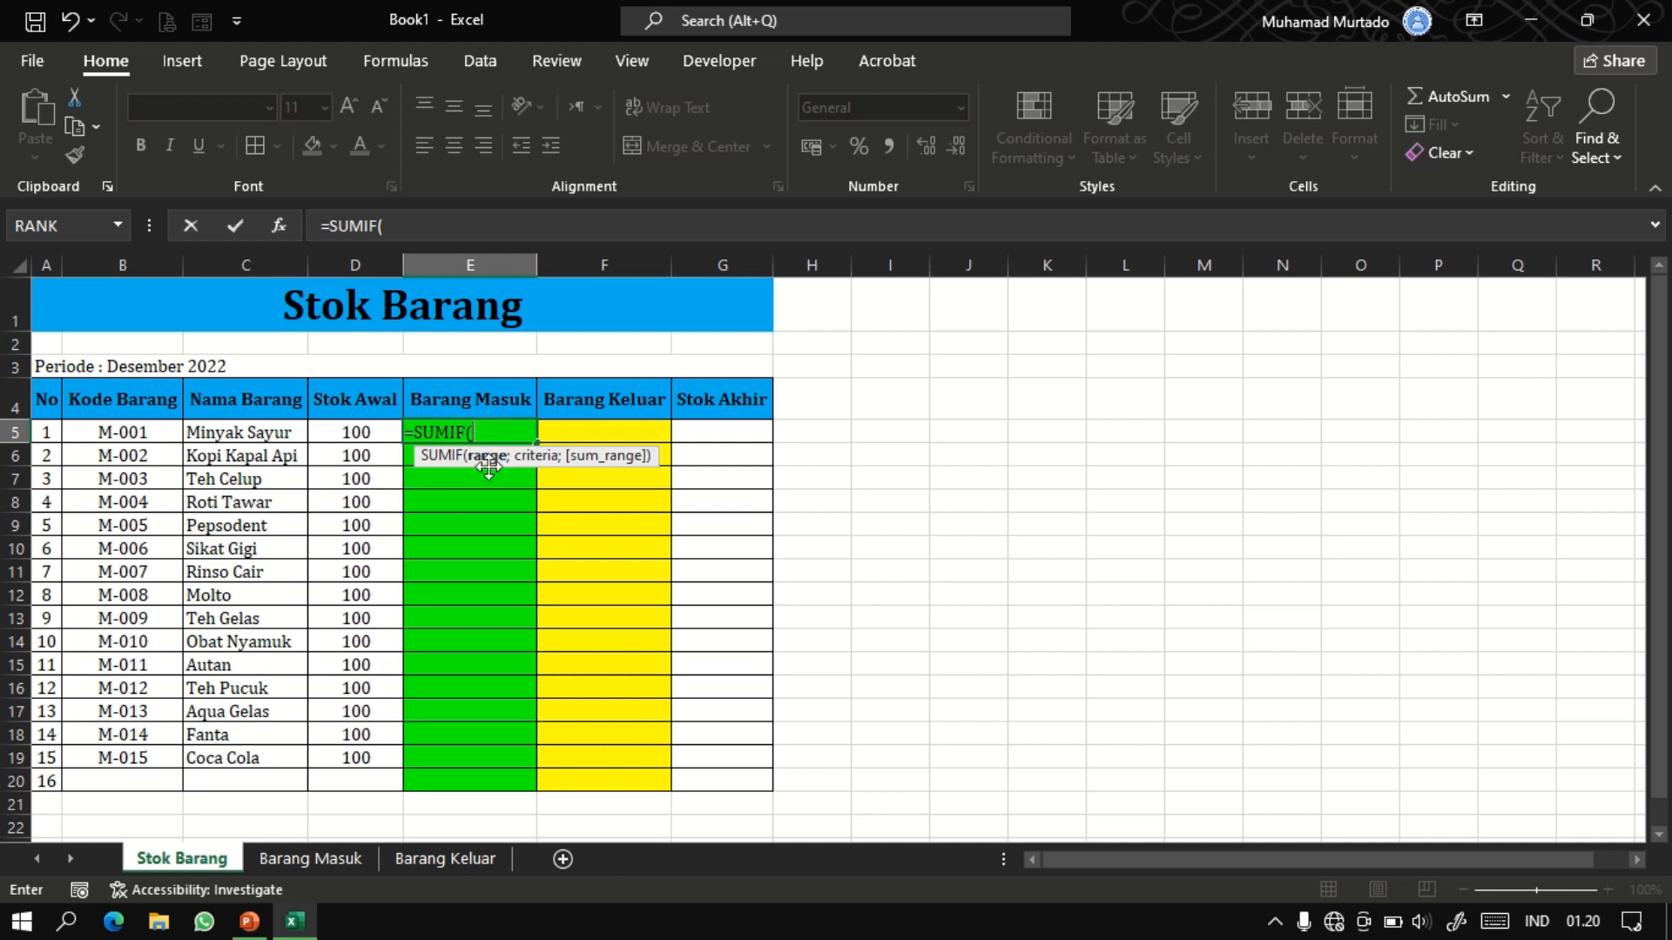
{"action": "left_click", "coordinate": [307, 859]}
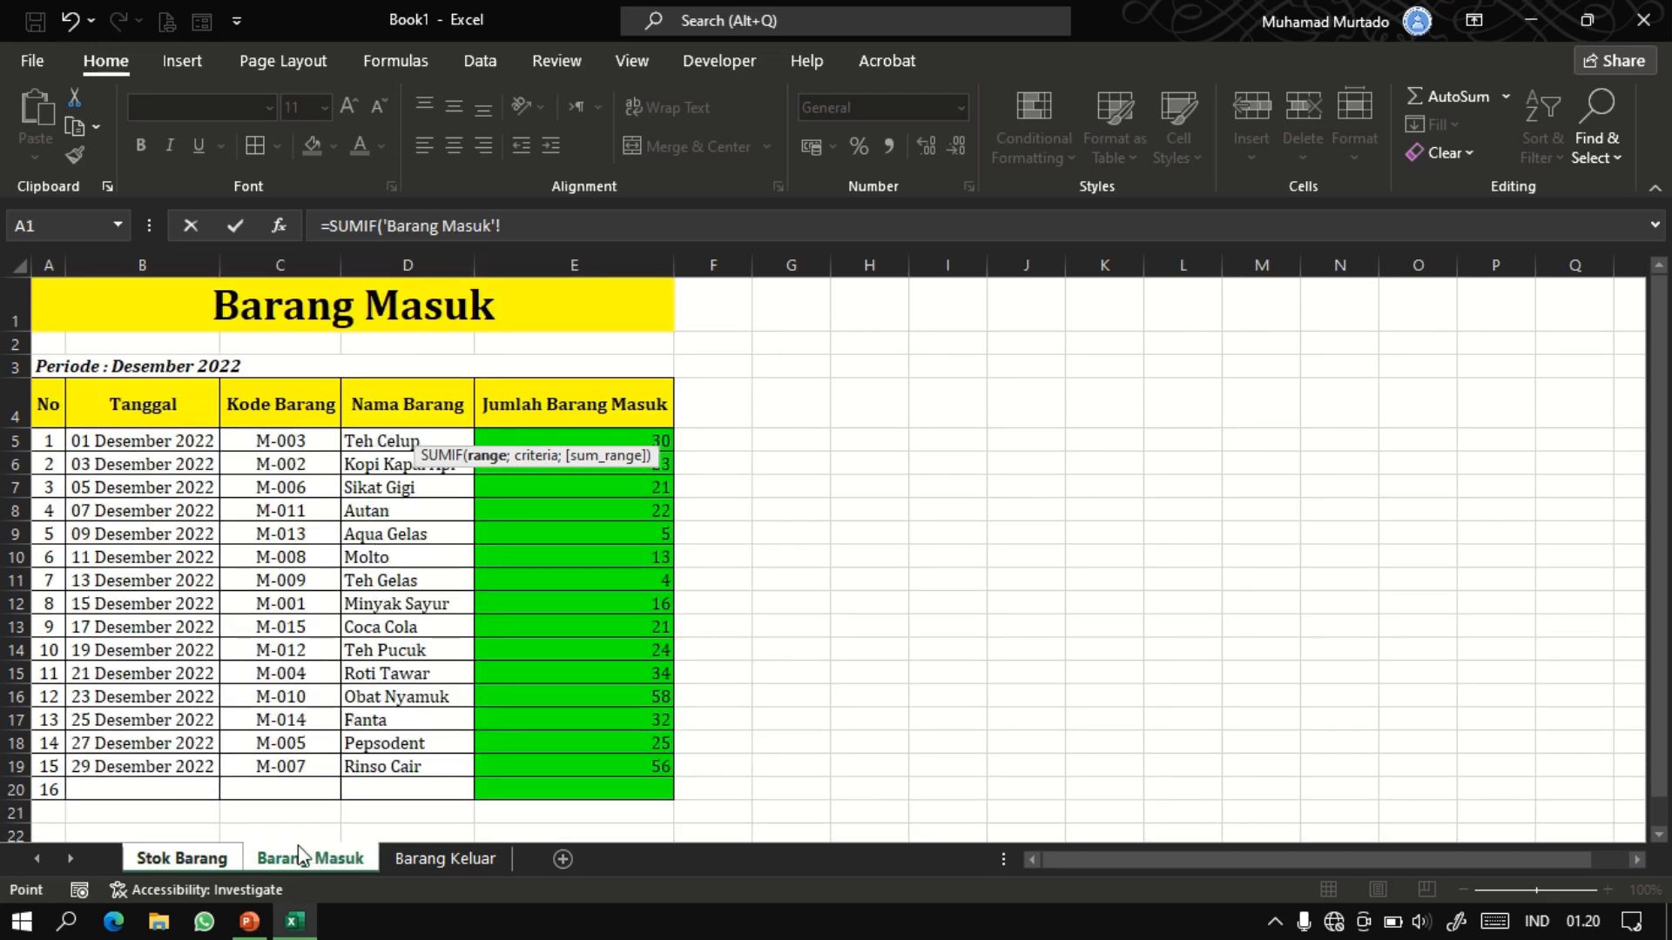
{"action": "left_click", "coordinate": [218, 861]}
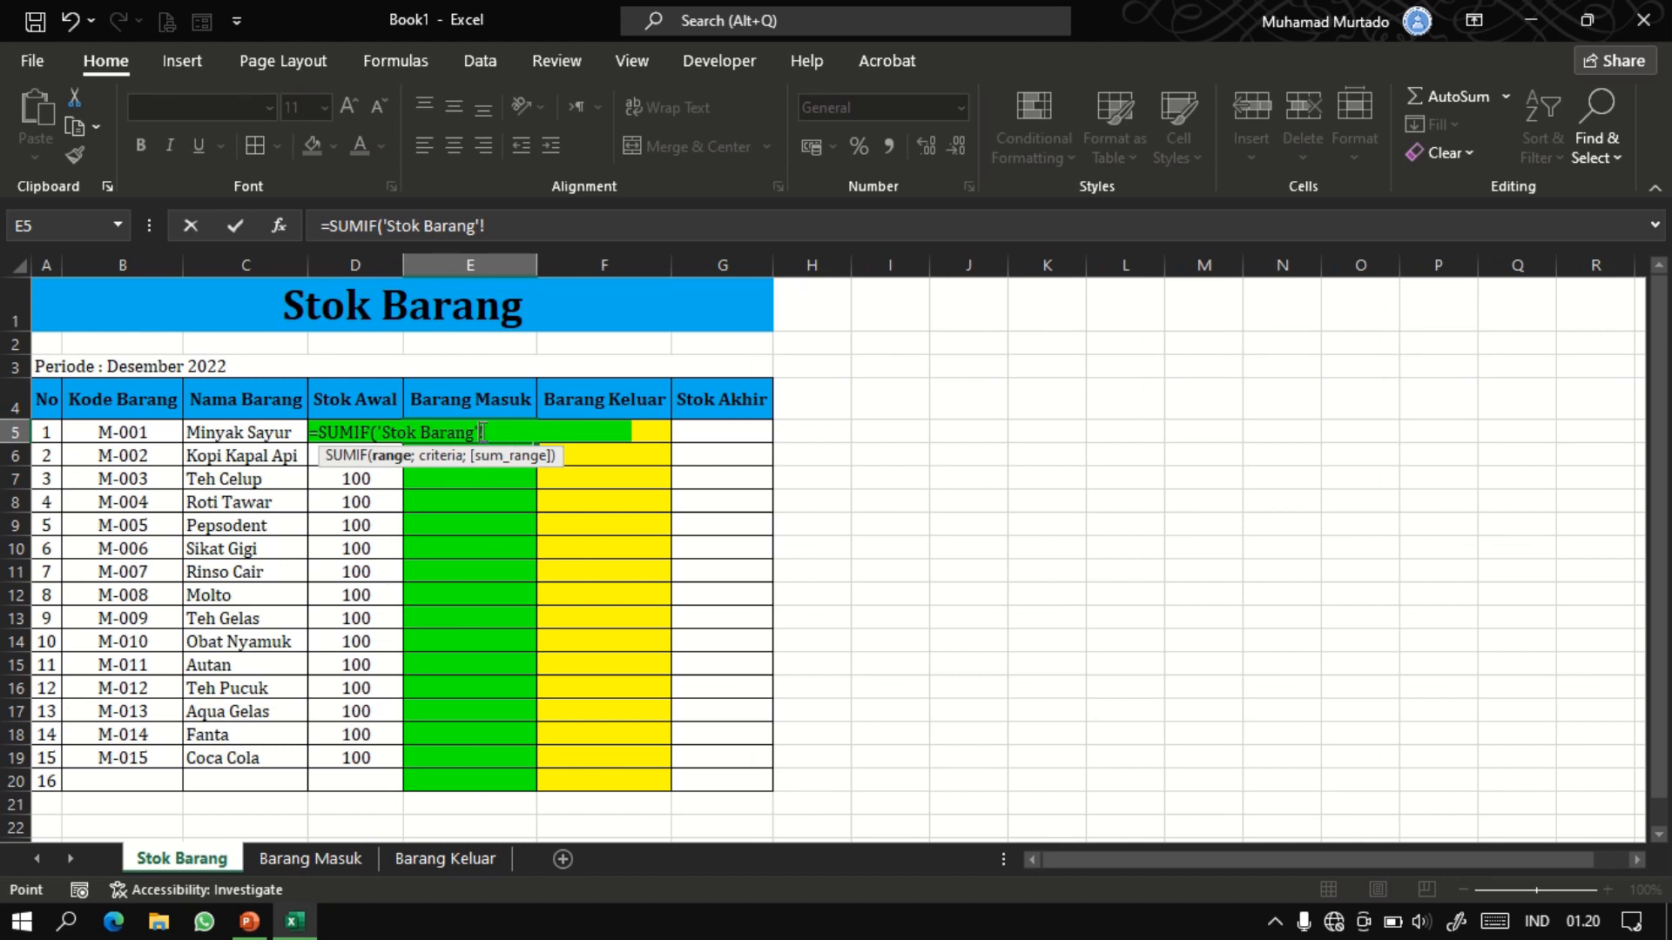
{"action": "key", "text": "BackSpace"}
{"action": "key", "text": "BackSpace"}
{"action": "key", "text": "BackSpace"}
{"action": "key", "text": "BackSpace"}
{"action": "key", "text": "BackSpace"}
{"action": "key", "text": "BackSpace"}
{"action": "key", "text": "BackSpace"}
{"action": "key", "text": "BackSpace"}
{"action": "key", "text": "BackSpace"}
{"action": "key", "text": "BackSpace"}
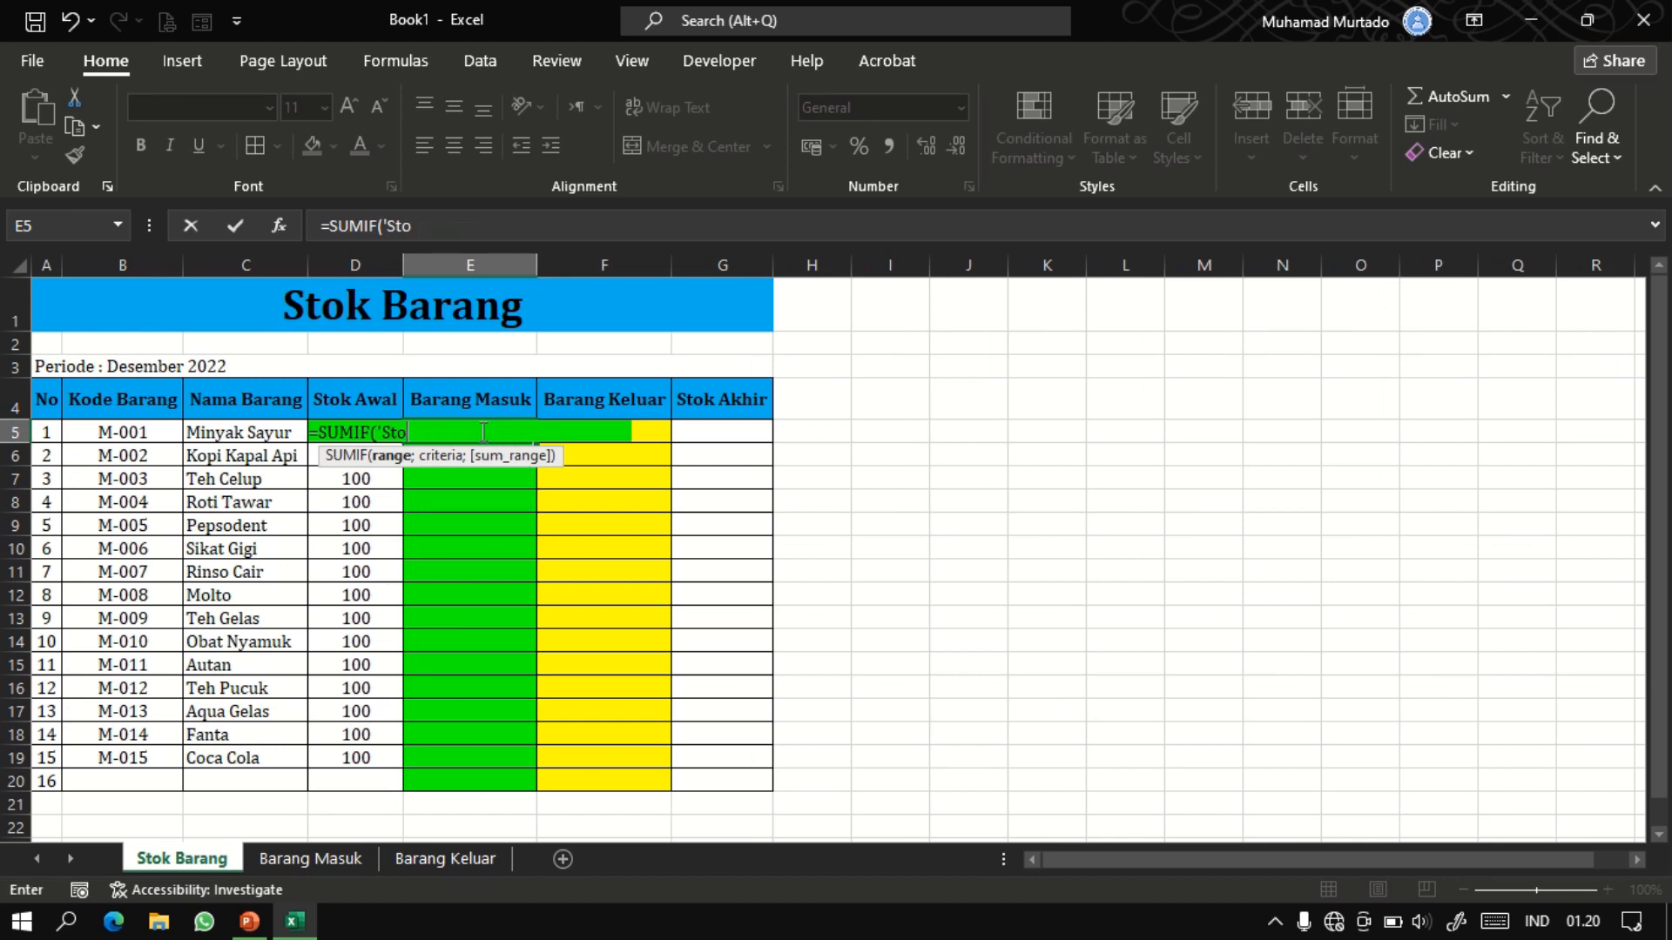
{"action": "key", "text": "BackSpace"}
{"action": "key", "text": "BackSpace"}
{"action": "left_click", "coordinate": [319, 858]}
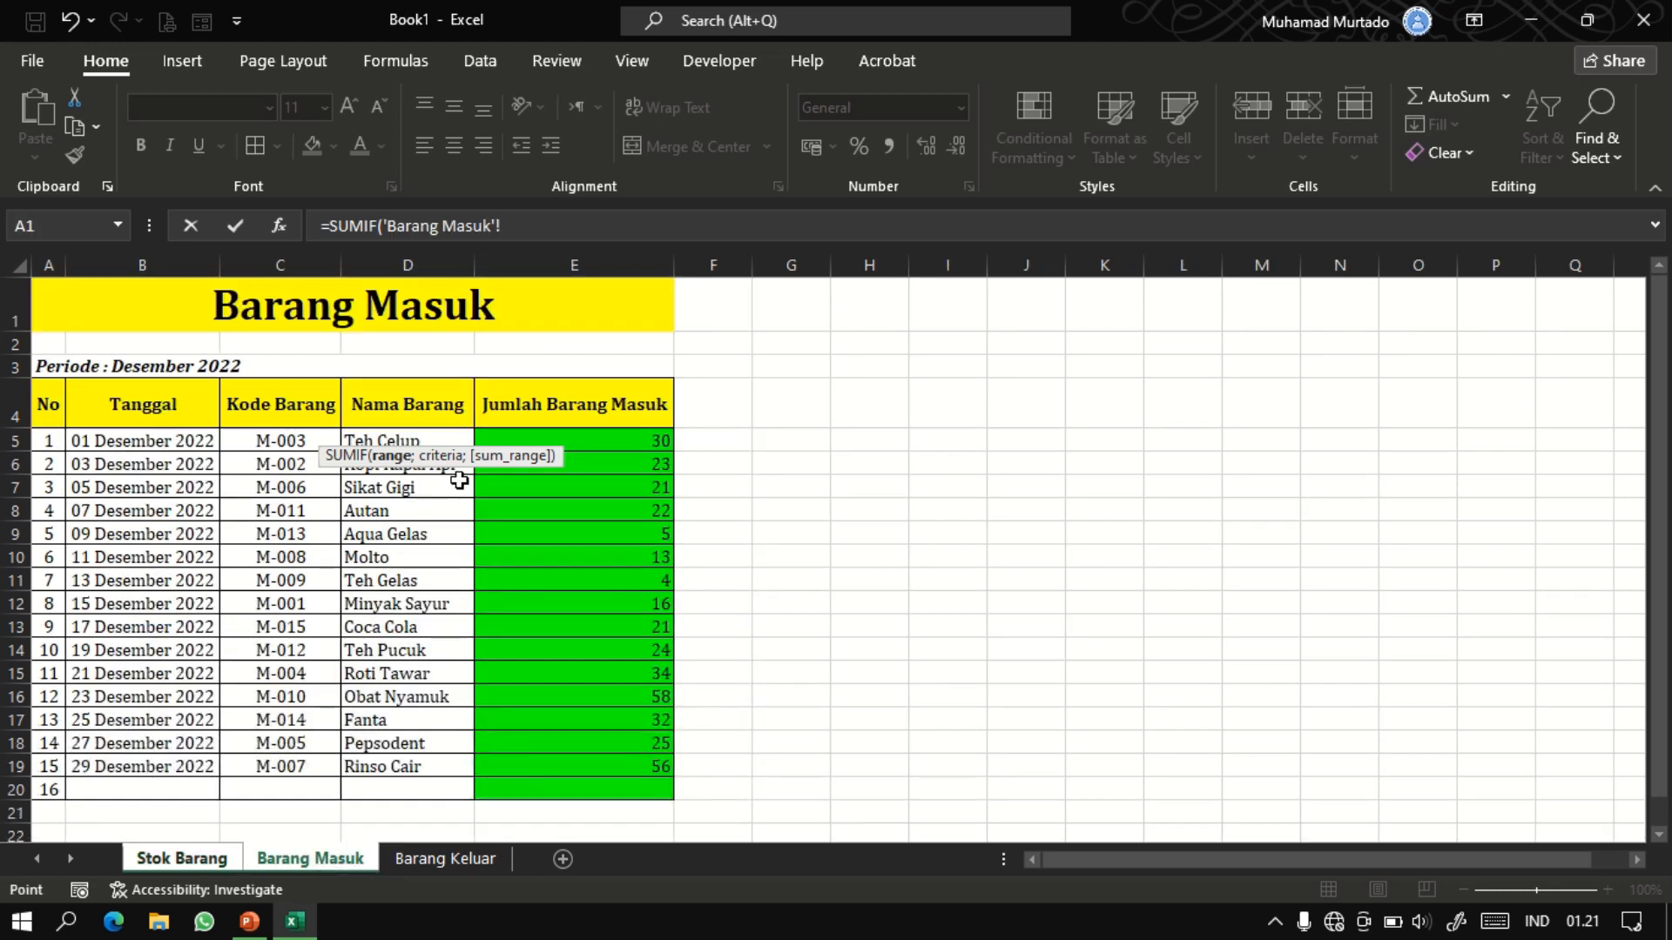
{"action": "left_click_drag", "start_coordinate": [423, 440], "coordinate": [408, 778]}
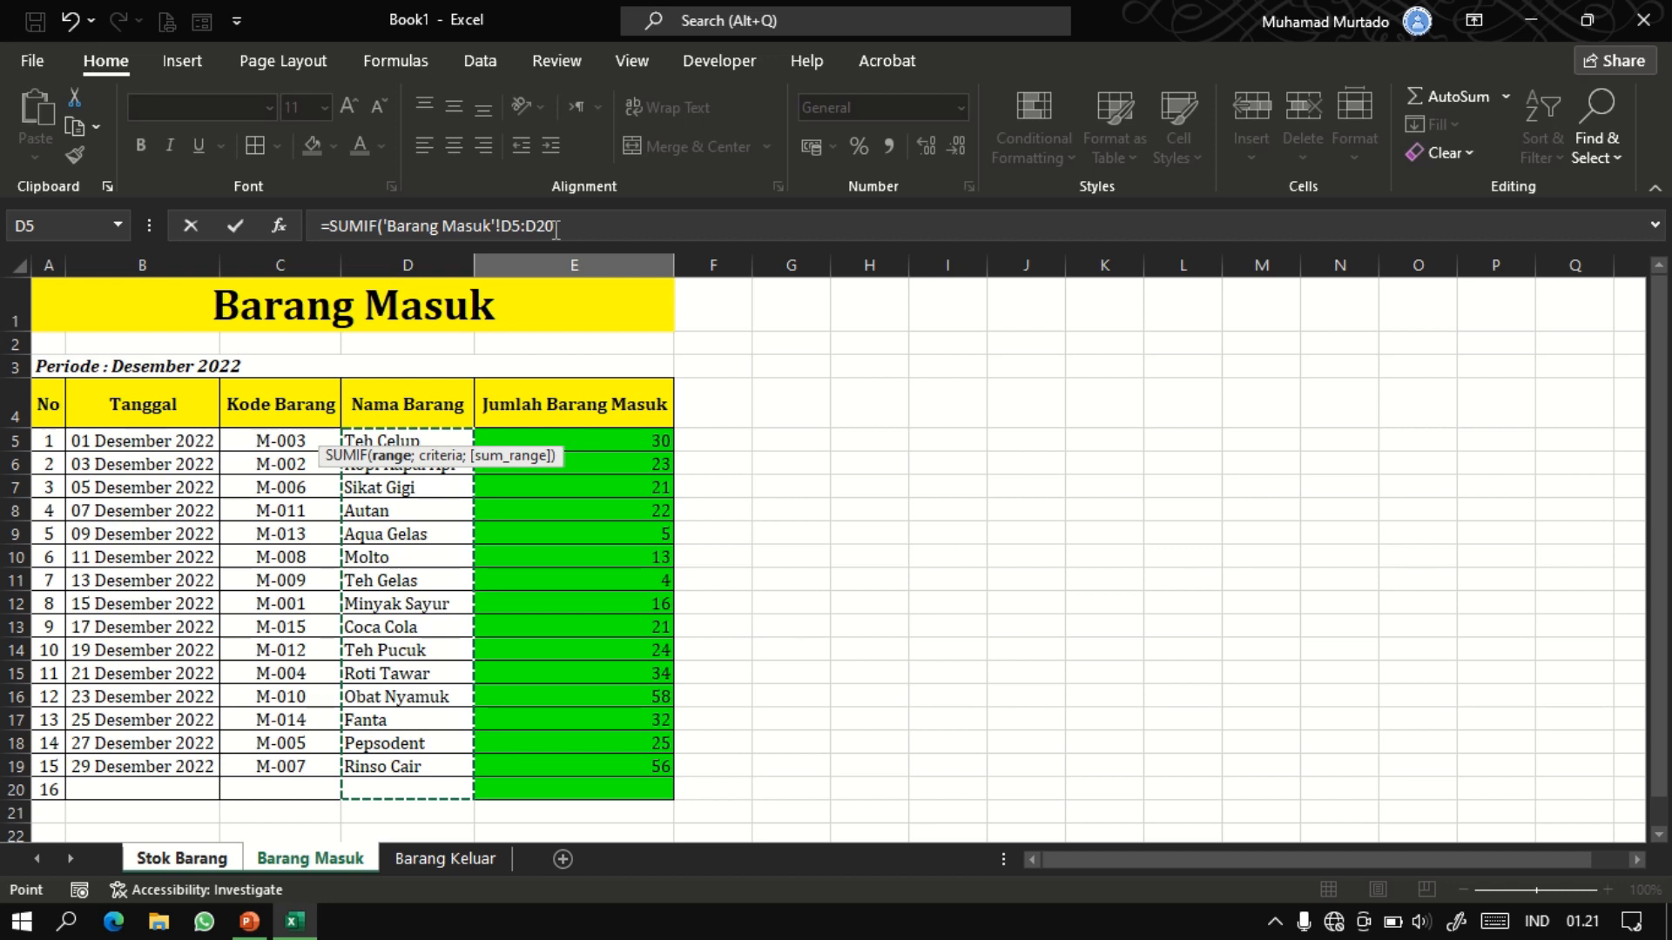
{"action": "key", "text": "F4"}
{"action": "type", "text": ";"}
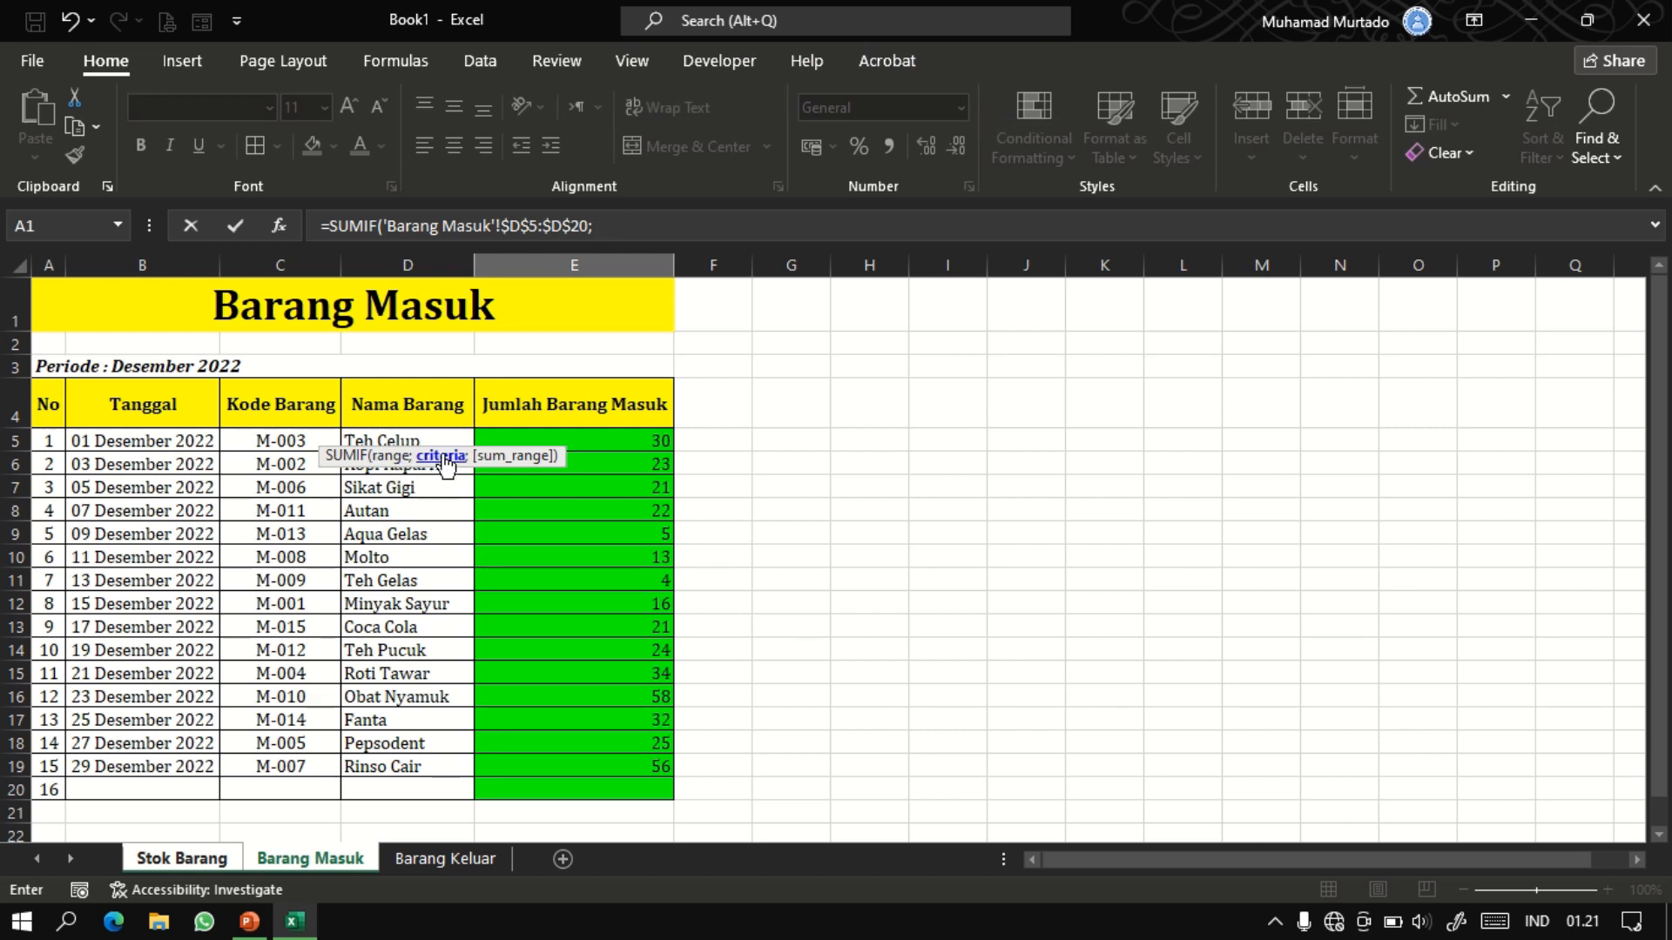
{"action": "left_click", "coordinate": [182, 860]}
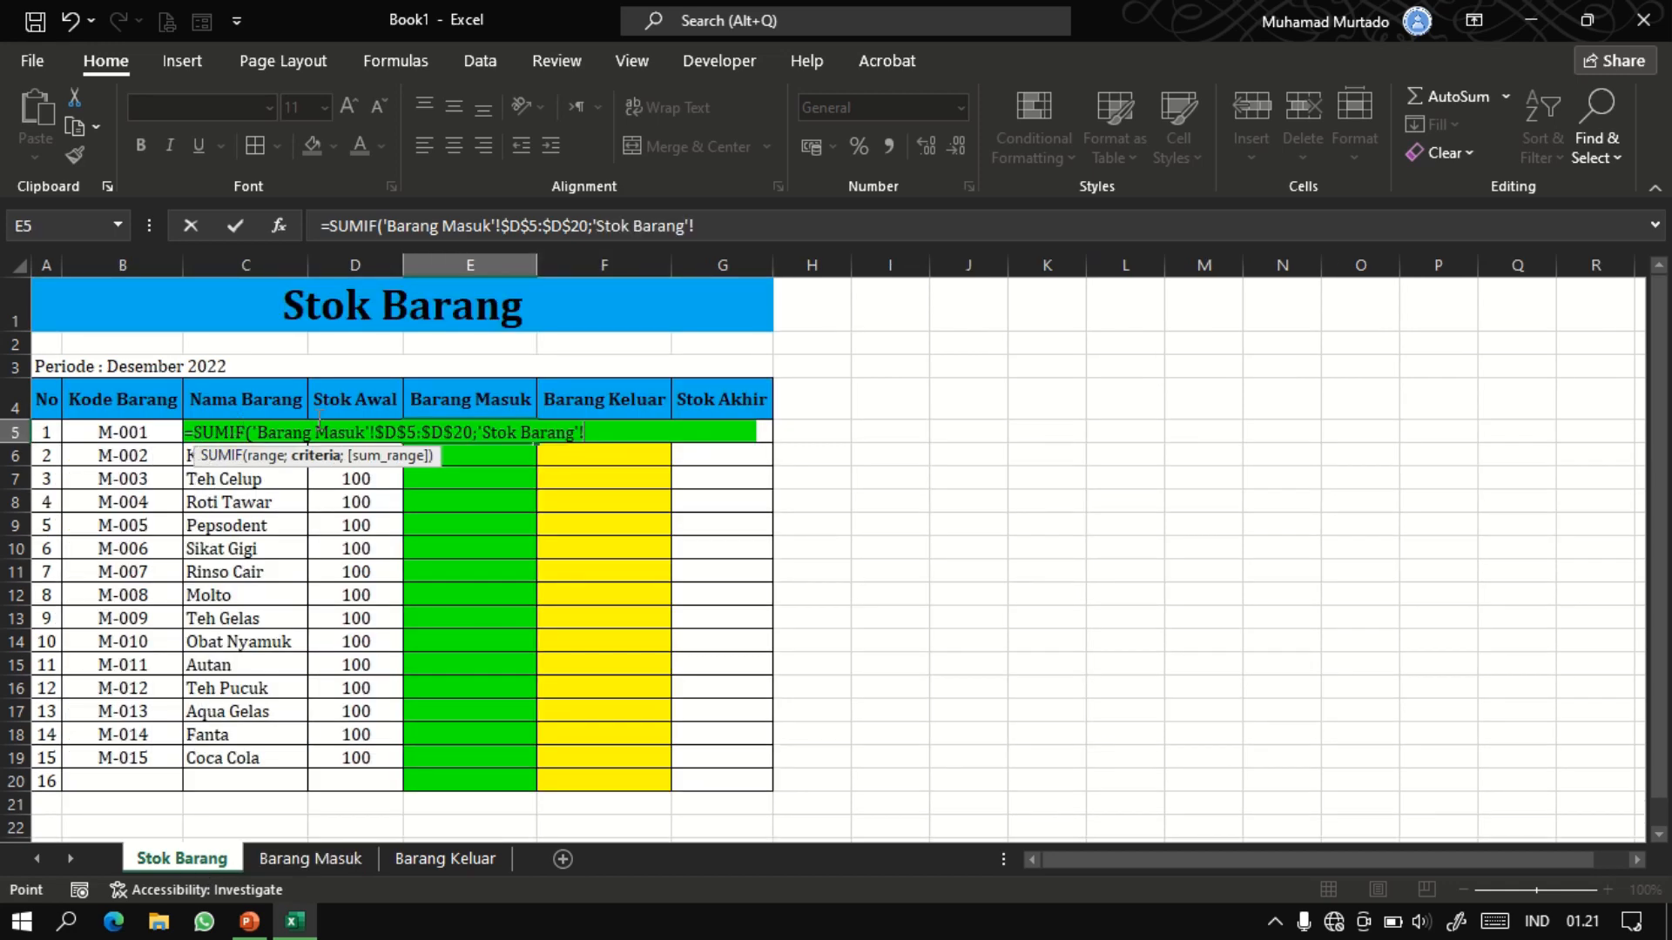
{"action": "key", "text": "BackSpace"}
{"action": "key", "text": "BackSpace"}
{"action": "key", "text": "BackSpace"}
{"action": "key", "text": "BackSpace"}
{"action": "key", "text": "BackSpace"}
{"action": "key", "text": "BackSpace"}
{"action": "key", "text": "BackSpace"}
{"action": "key", "text": "BackSpace"}
{"action": "key", "text": "BackSpace"}
{"action": "key", "text": "BackSpace"}
{"action": "key", "text": "BackSpace"}
{"action": "key", "text": "BackSpace"}
{"action": "key", "text": "BackSpace"}
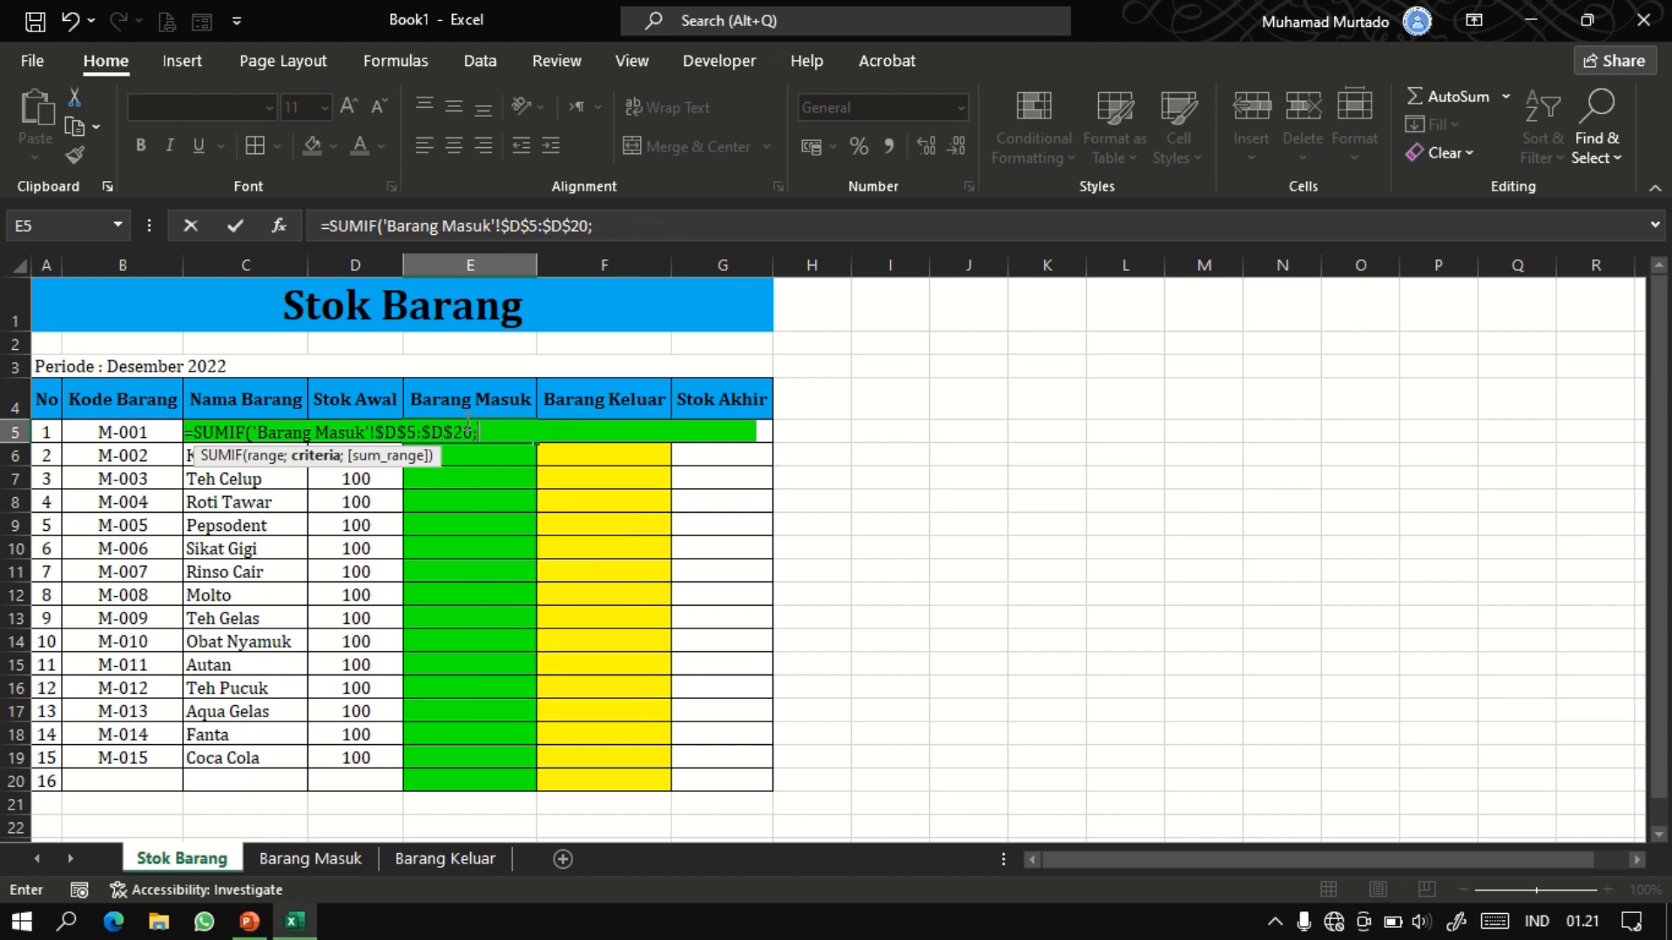
{"action": "left_click", "coordinate": [189, 452]}
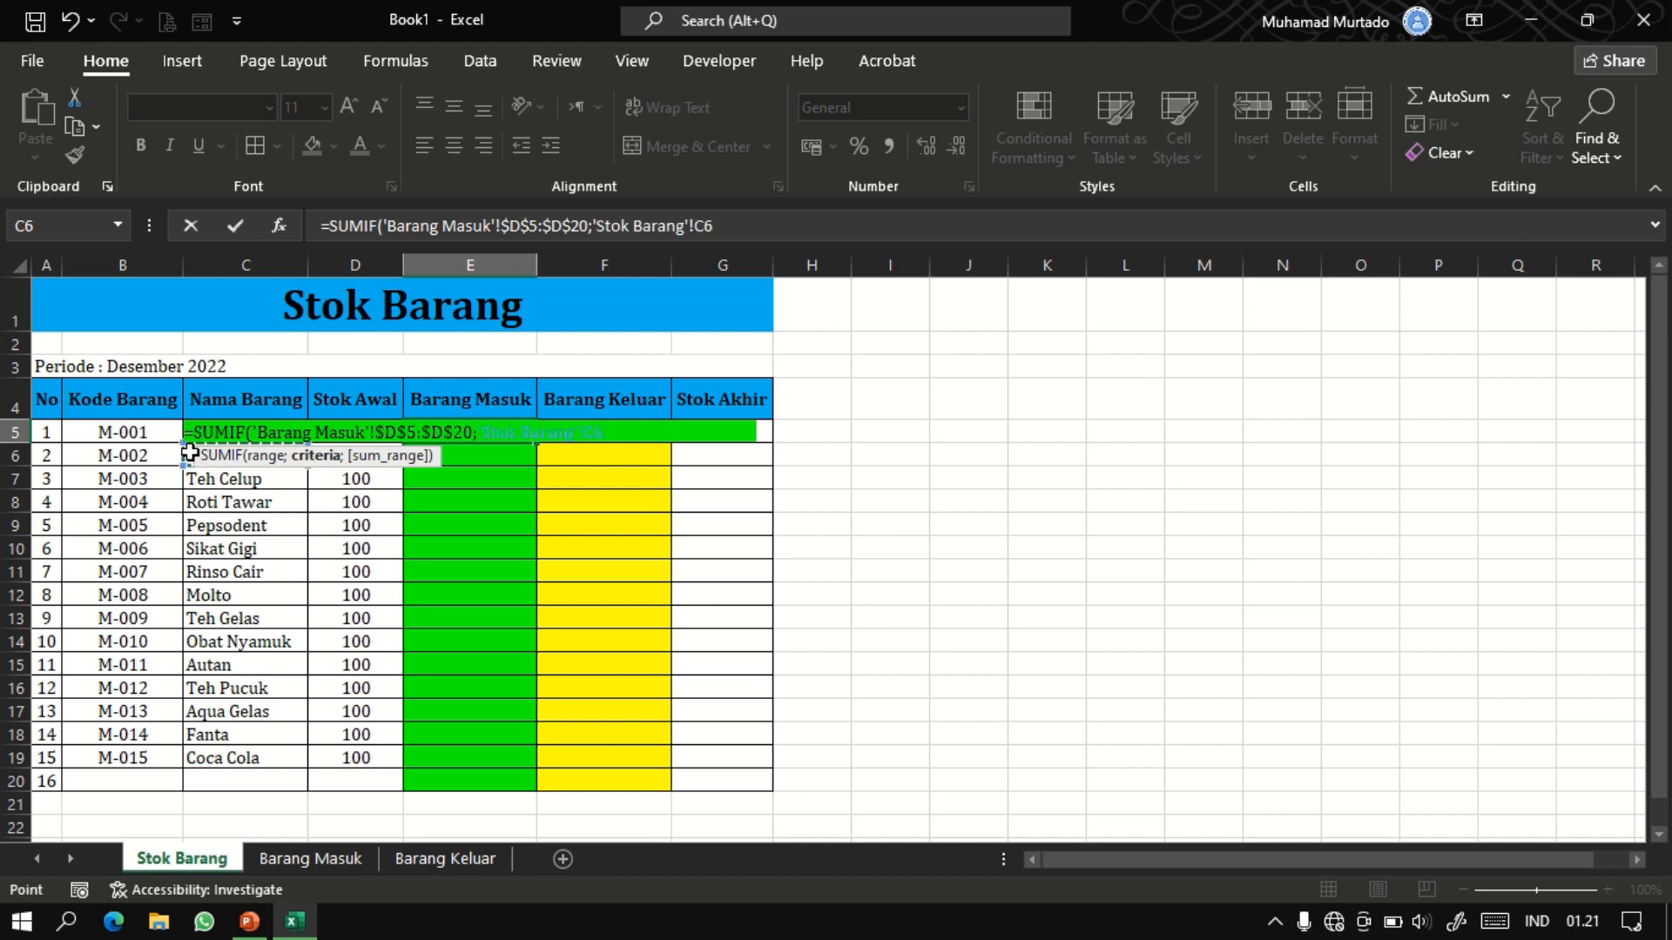
{"action": "key", "text": "Up"}
{"action": "key", "text": "shift+Left"}
{"action": "key", "text": "shift+Left"}
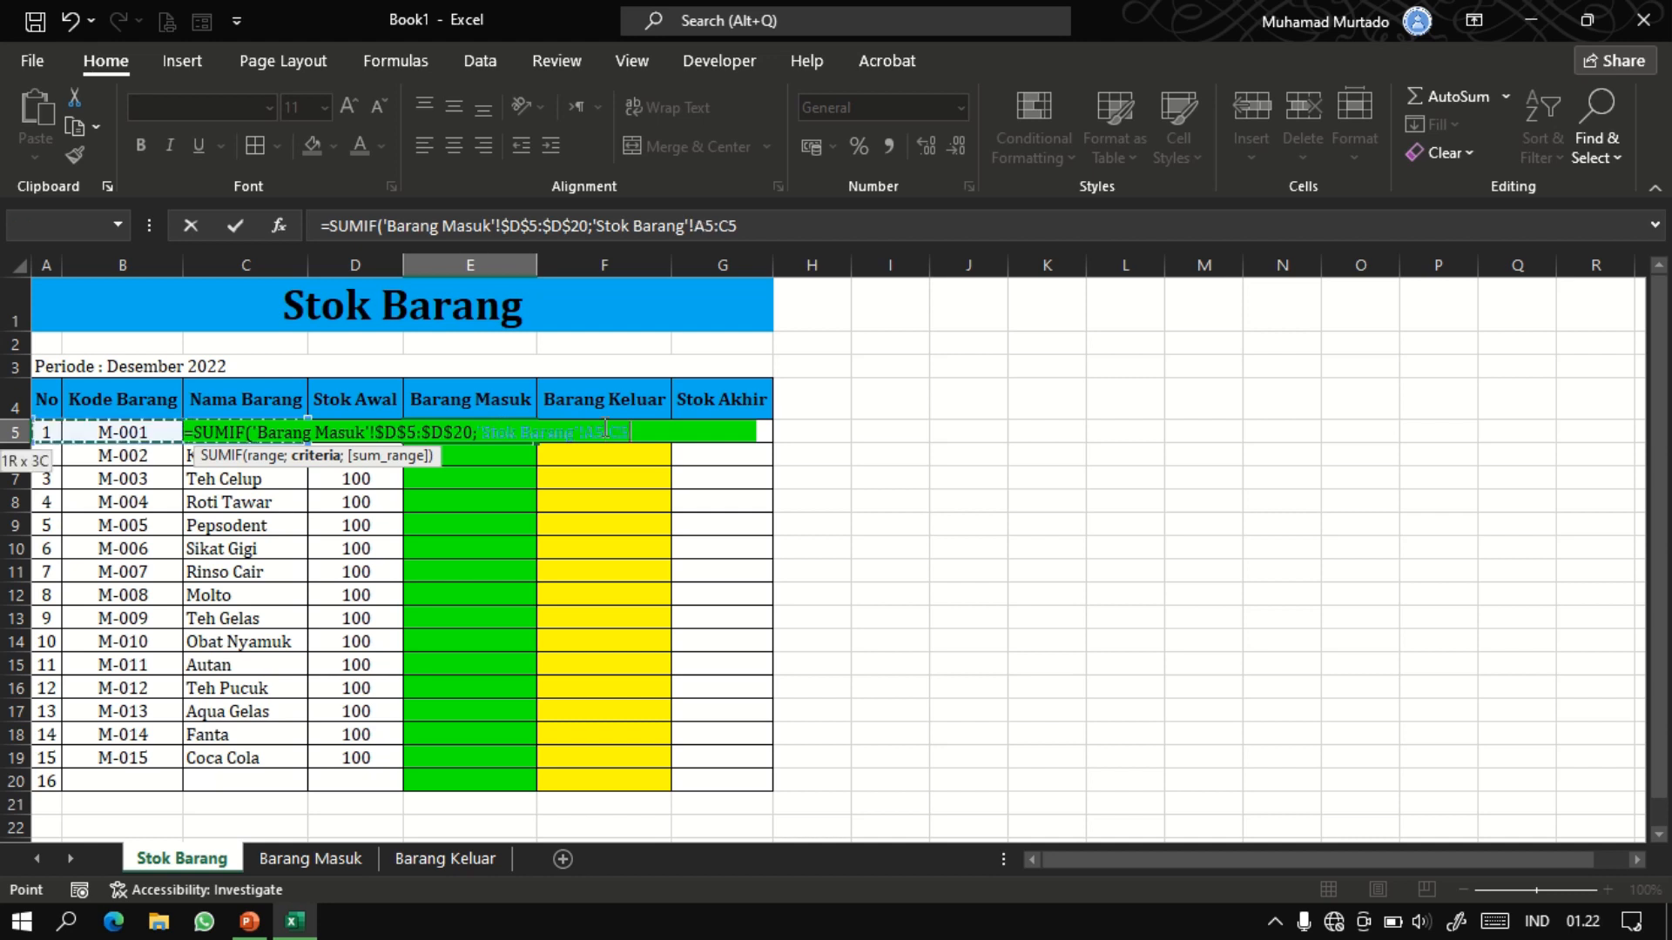
{"action": "key", "text": "BackSpace"}
{"action": "key", "text": "BackSpace"}
{"action": "key", "text": "BackSpace"}
{"action": "key", "text": "BackSpace"}
{"action": "key", "text": "BackSpace"}
{"action": "key", "text": "BackSpace"}
{"action": "key", "text": "BackSpace"}
{"action": "key", "text": "BackSpace"}
{"action": "key", "text": "BackSpace"}
{"action": "key", "text": "BackSpace"}
{"action": "key", "text": "BackSpace"}
{"action": "key", "text": "BackSpace"}
{"action": "key", "text": "BackSpace"}
{"action": "key", "text": "BackSpace"}
{"action": "key", "text": "BackSpace"}
{"action": "key", "text": "BackSpace"}
{"action": "key", "text": "BackSpace"}
{"action": "key", "text": "BackSpace"}
{"action": "key", "text": "BackSpace"}
{"action": "key", "text": "BackSpace"}
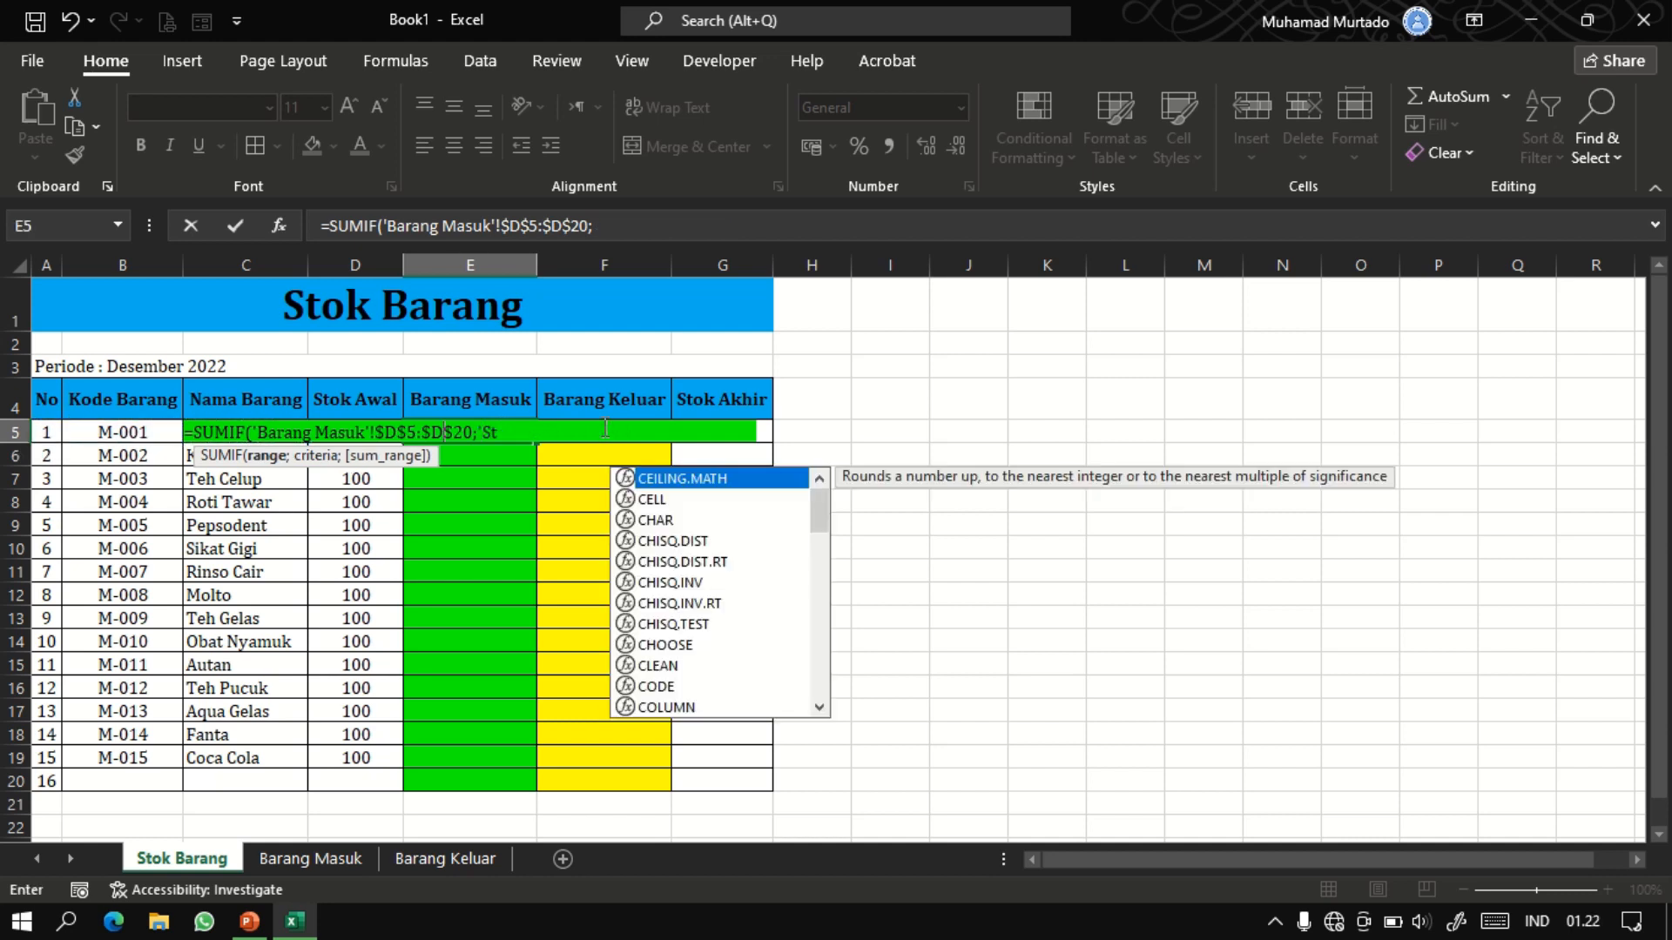
{"action": "key", "text": "BackSpace"}
{"action": "key", "text": "BackSpace"}
{"action": "key", "text": "BackSpace"}
{"action": "key", "text": "BackSpace"}
{"action": "key", "text": "BackSpace"}
{"action": "key", "text": "BackSpace"}
{"action": "key", "text": "BackSpace"}
{"action": "key", "text": "BackSpace"}
{"action": "key", "text": "BackSpace"}
{"action": "key", "text": "BackSpace"}
{"action": "key", "text": "BackSpace"}
{"action": "key", "text": "BackSpace"}
{"action": "key", "text": "BackSpace"}
{"action": "key", "text": "BackSpace"}
{"action": "key", "text": "BackSpace"}
{"action": "key", "text": "BackSpace"}
{"action": "key", "text": "BackSpace"}
{"action": "key", "text": "BackSpace"}
{"action": "key", "text": "BackSpace"}
{"action": "key", "text": "BackSpace"}
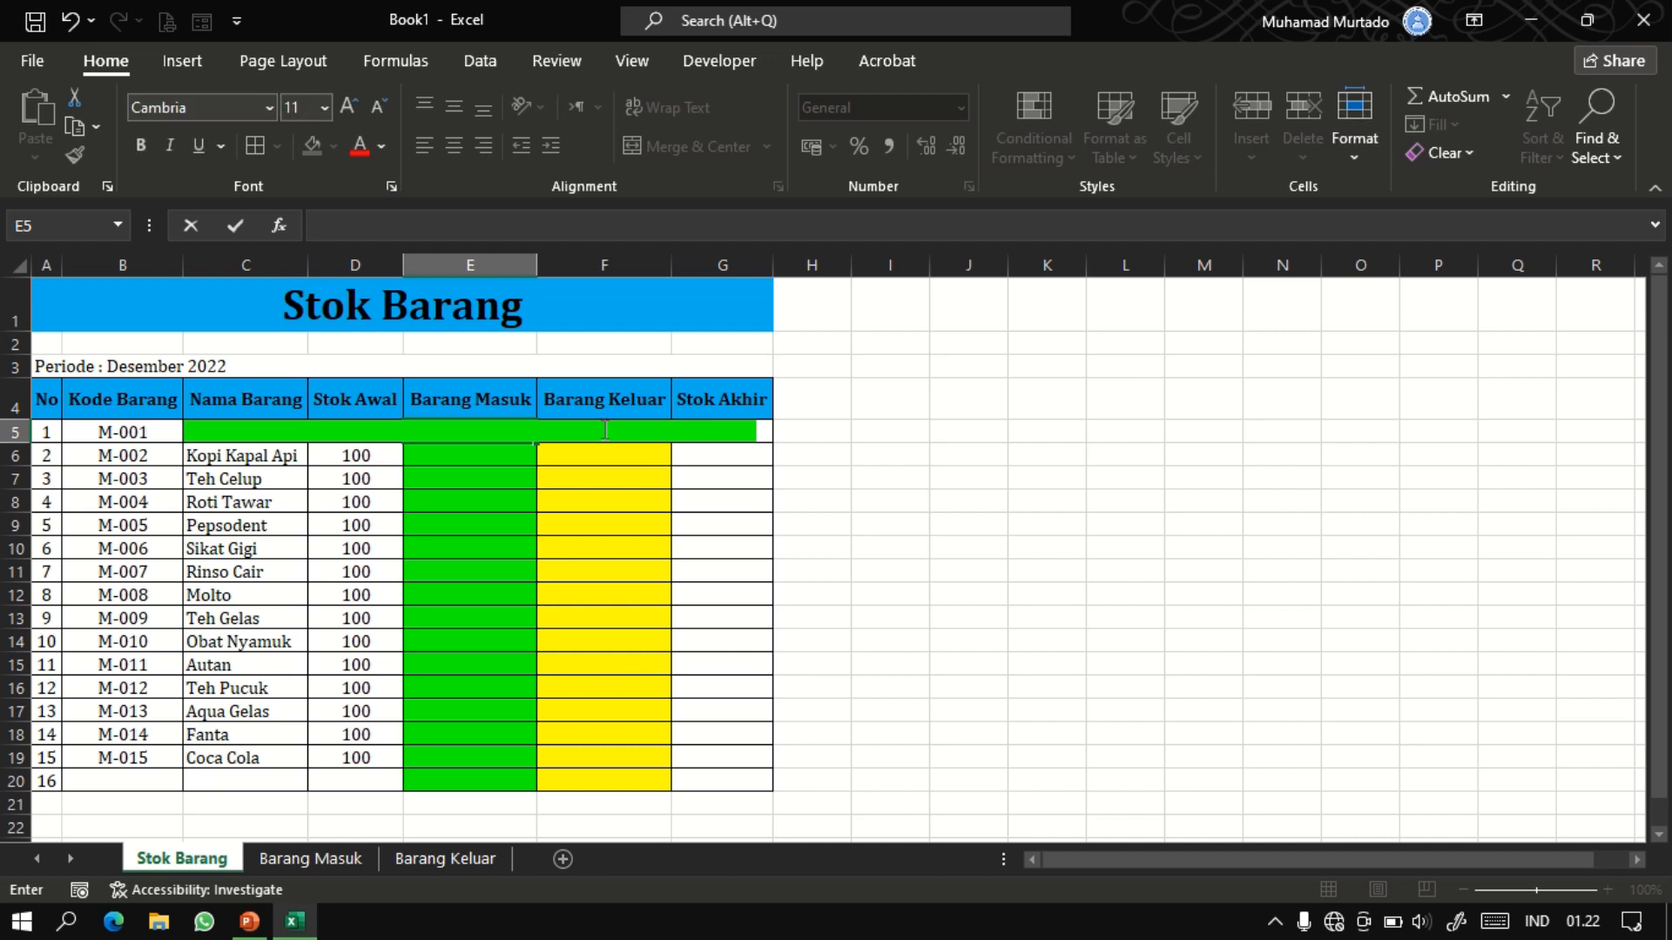
{"action": "key", "text": "Escape"}
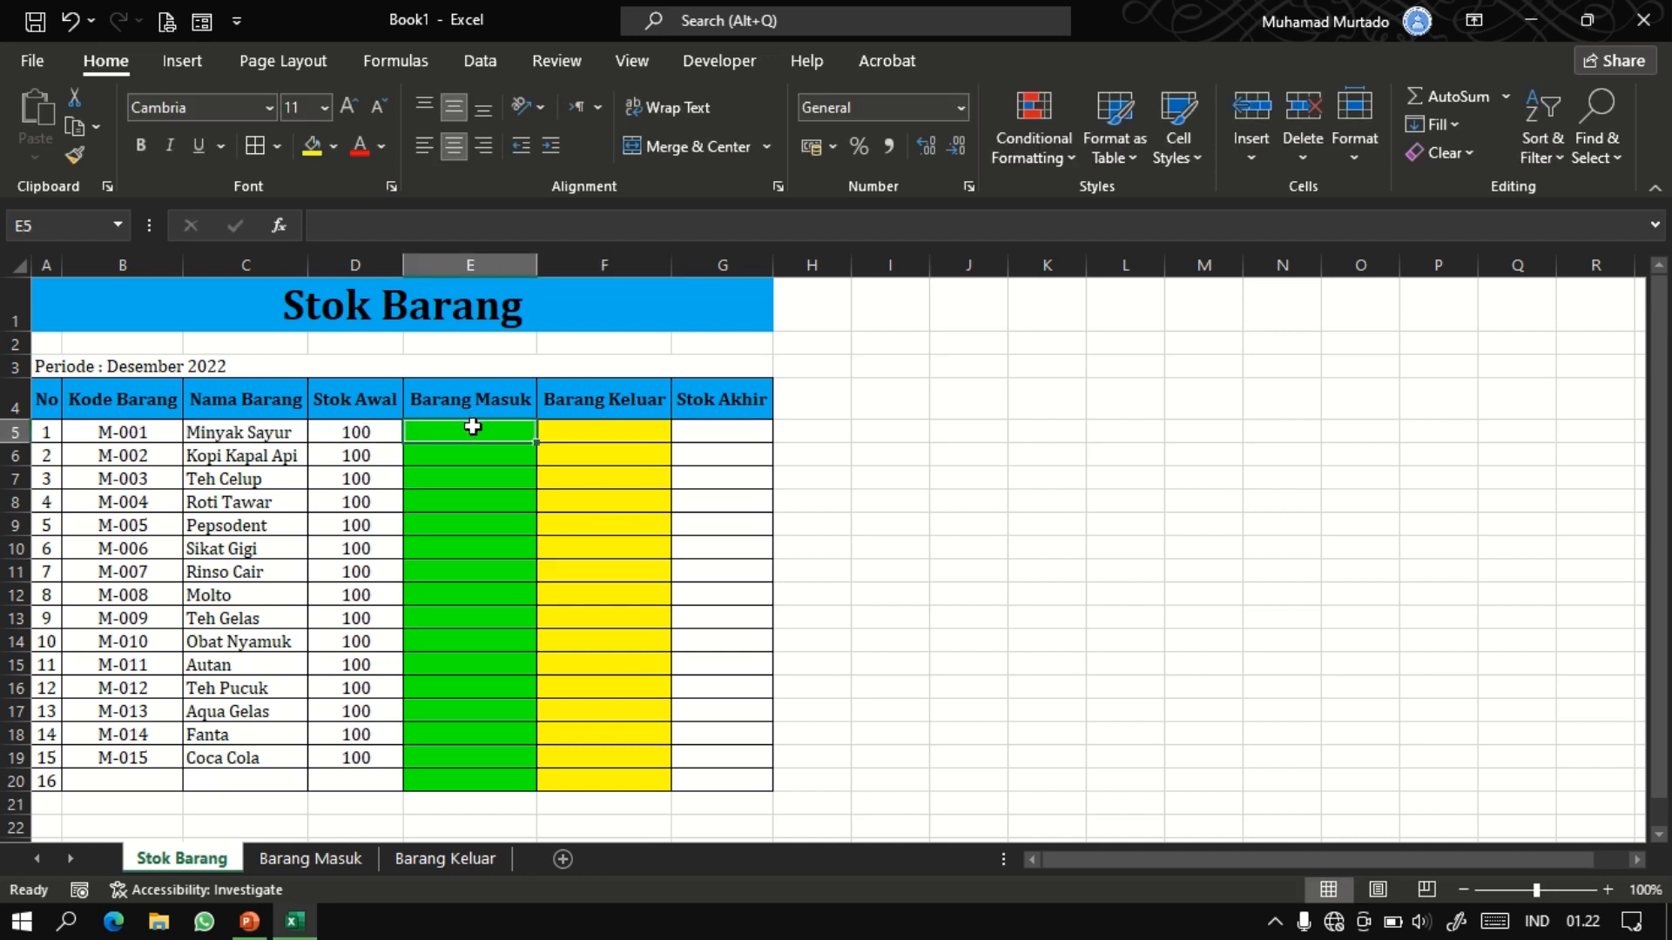
Right-align cells E5:E20 of the Barang Masuk column on the Stok Barang sheet.
{"action": "left_click_drag", "start_coordinate": [472, 426], "coordinate": [470, 769]}
{"action": "left_click", "coordinate": [484, 146]}
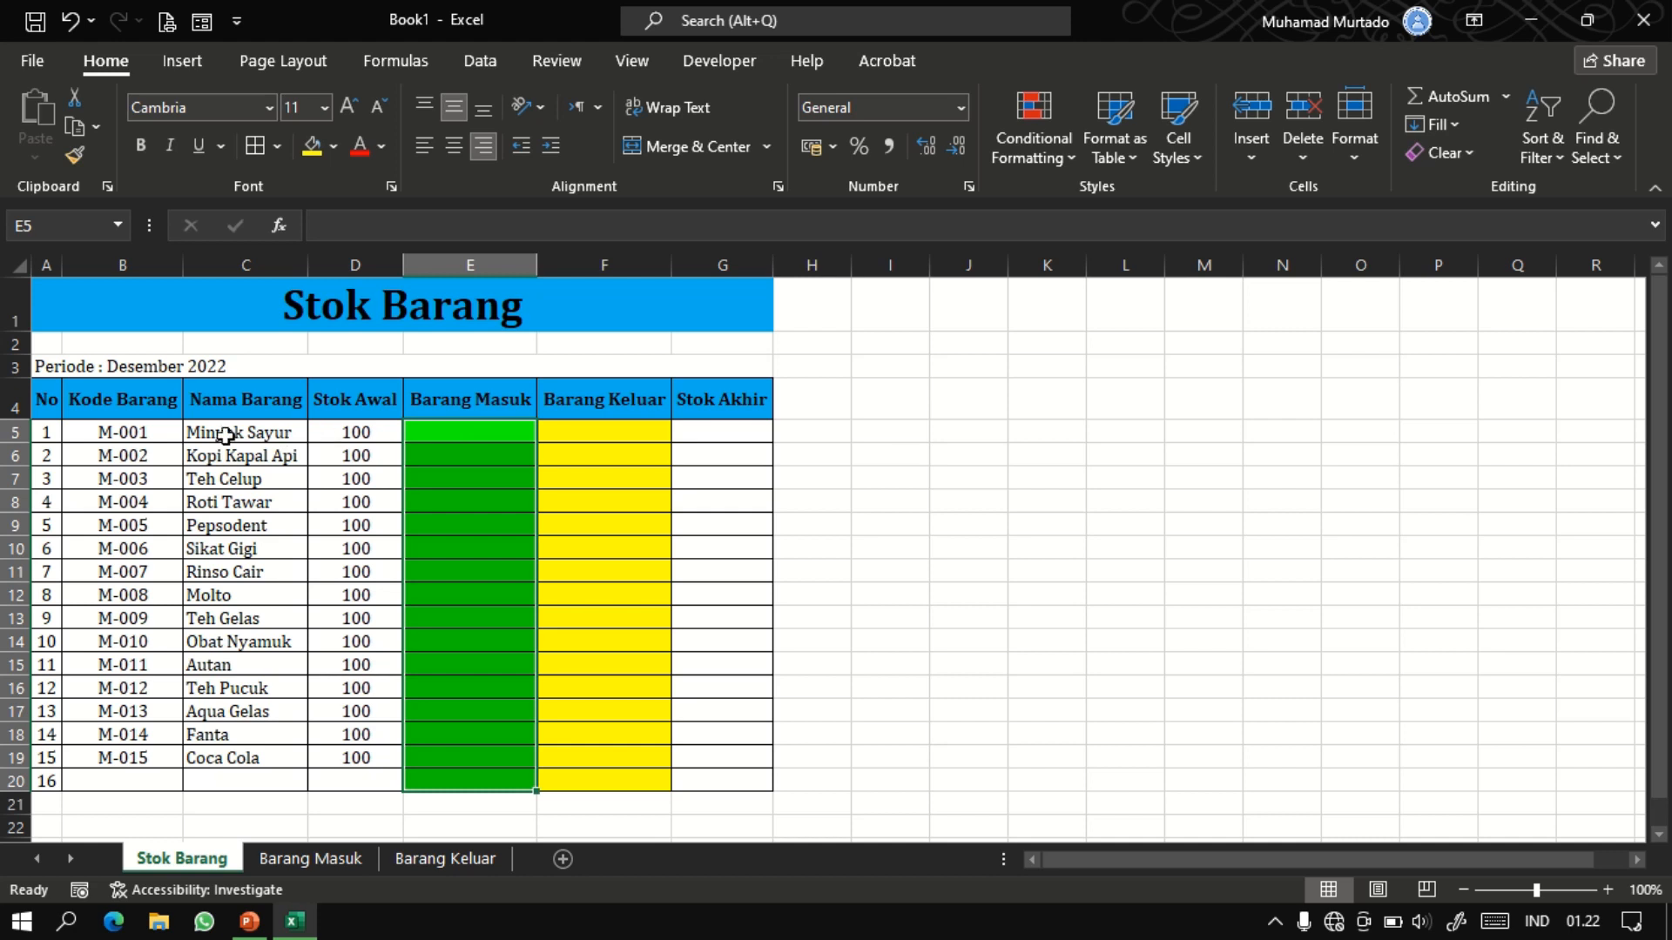
Start a SUMIF formula in E5 of Stok Barang with the absolute range 'Barang Masuk'!$D$5:$D$20.
{"action": "type", "text": "="}
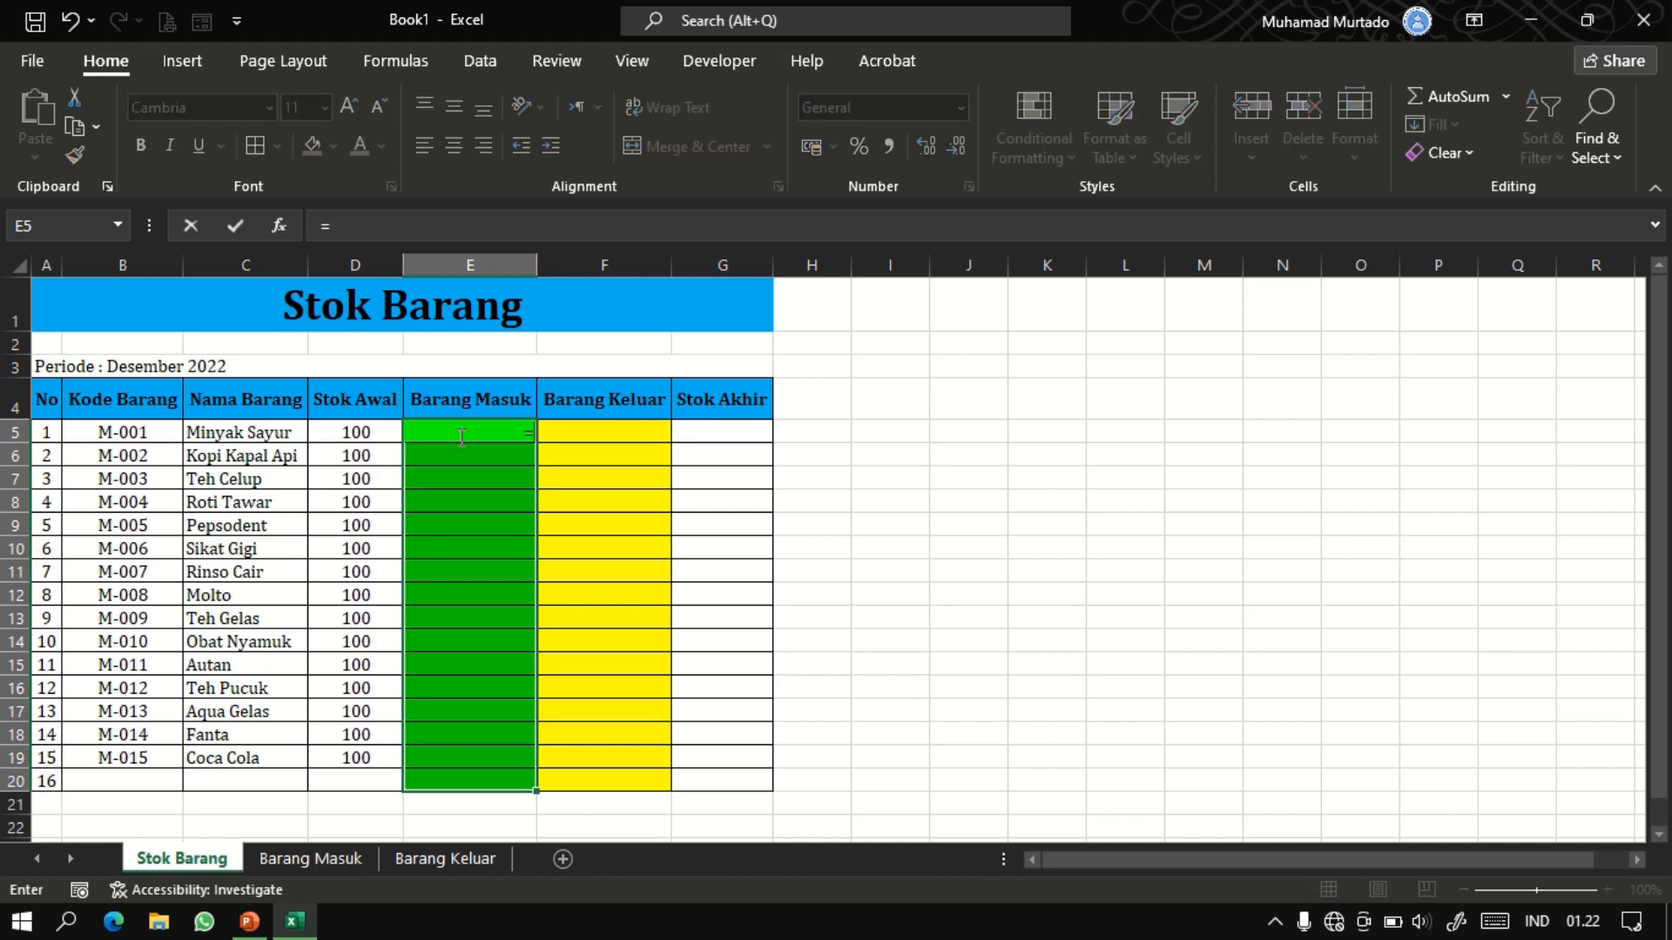
{"action": "type", "text": "SUM"}
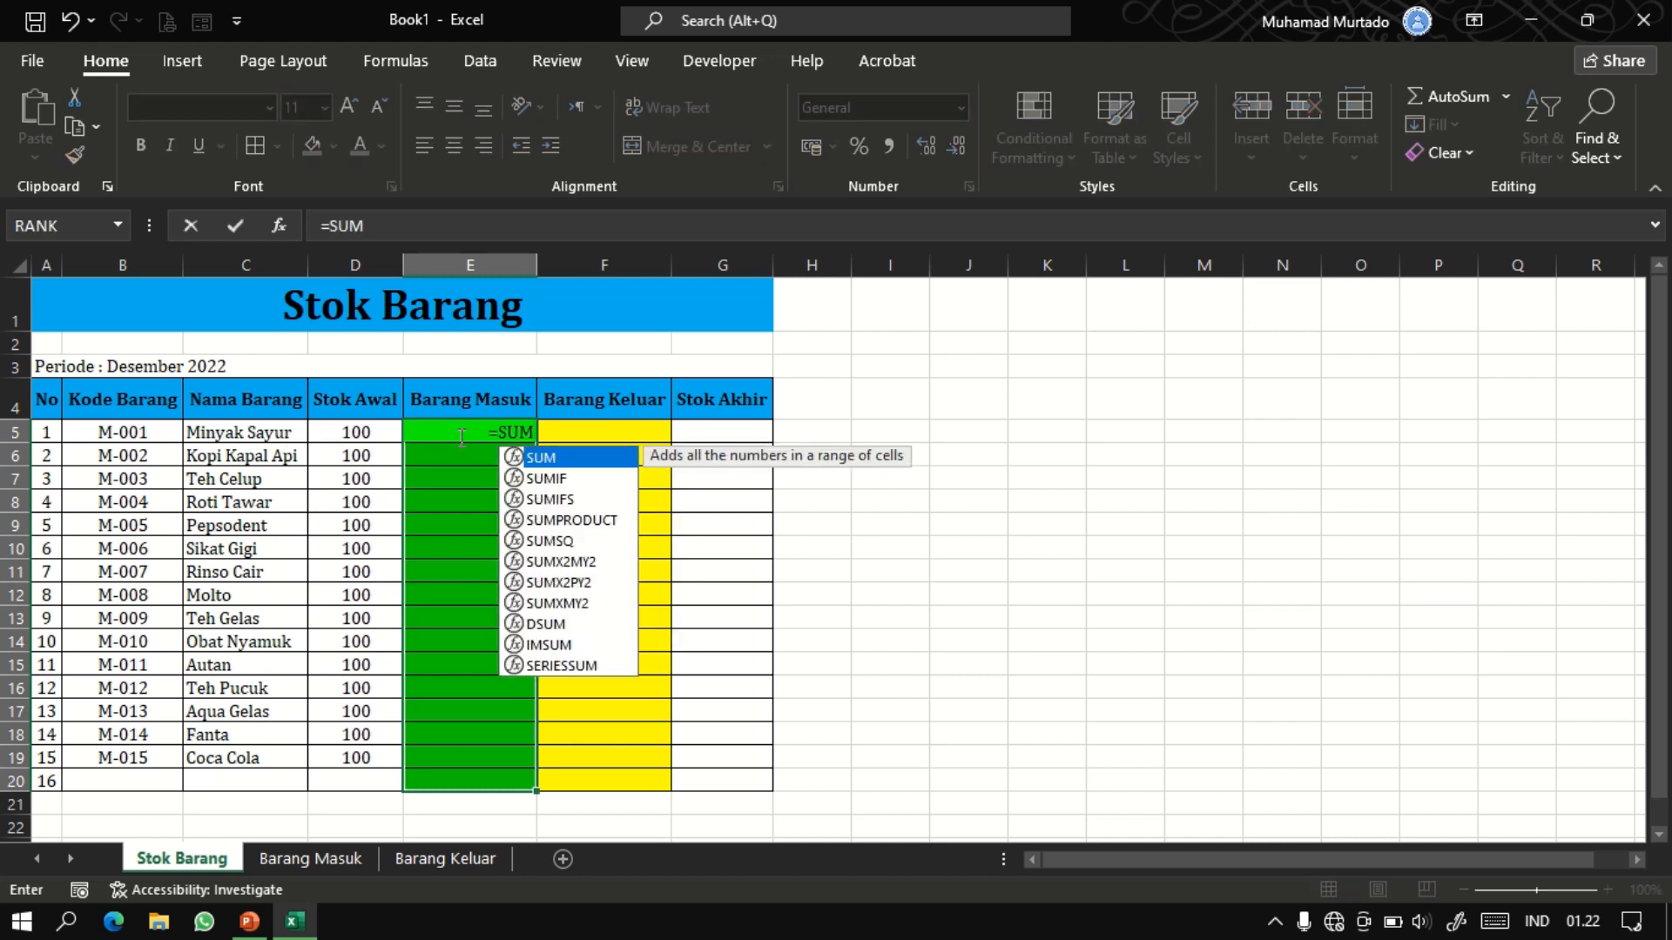
{"action": "type", "text": "IF("}
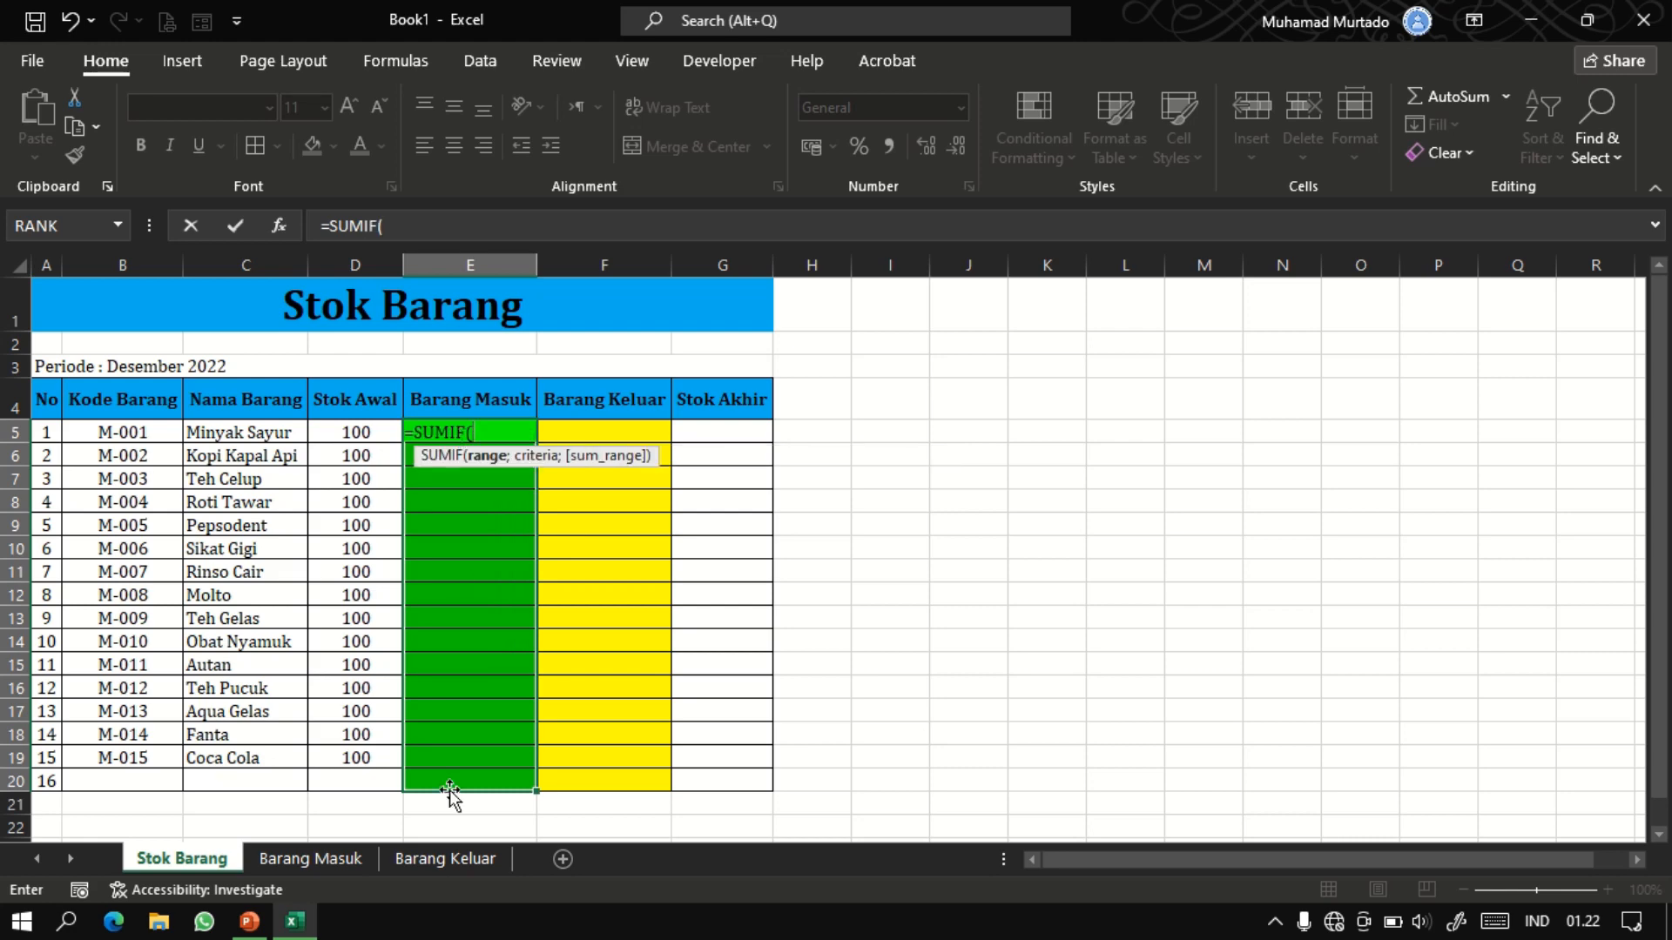
{"action": "left_click", "coordinate": [339, 862]}
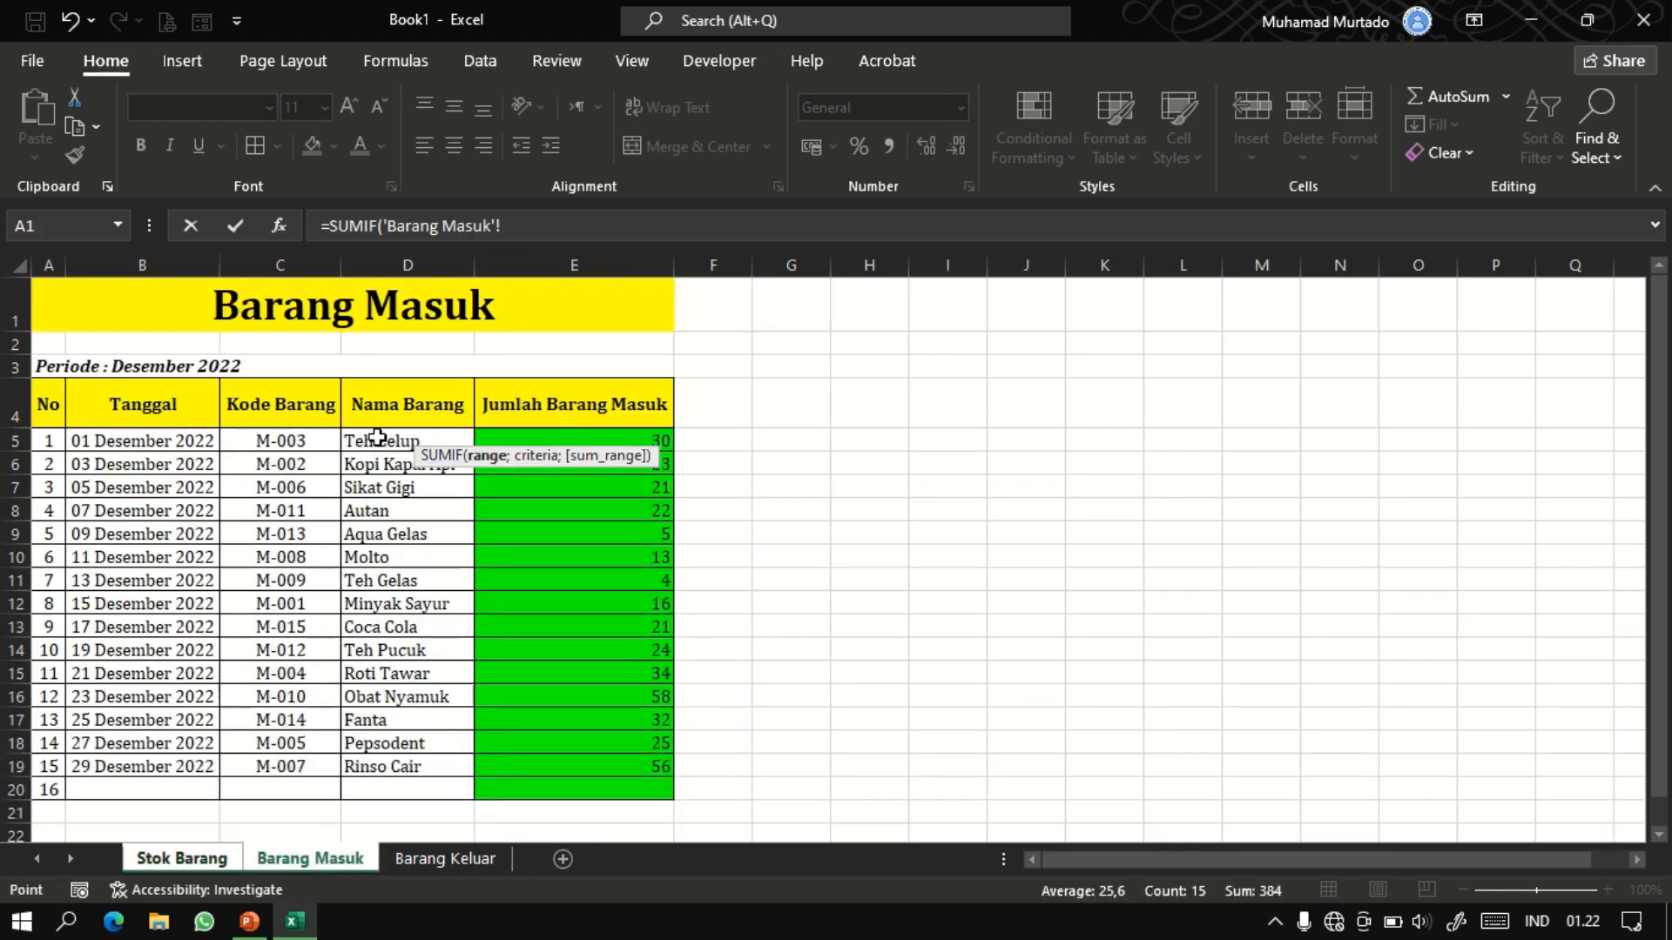
{"action": "left_click_drag", "start_coordinate": [381, 440], "coordinate": [391, 786]}
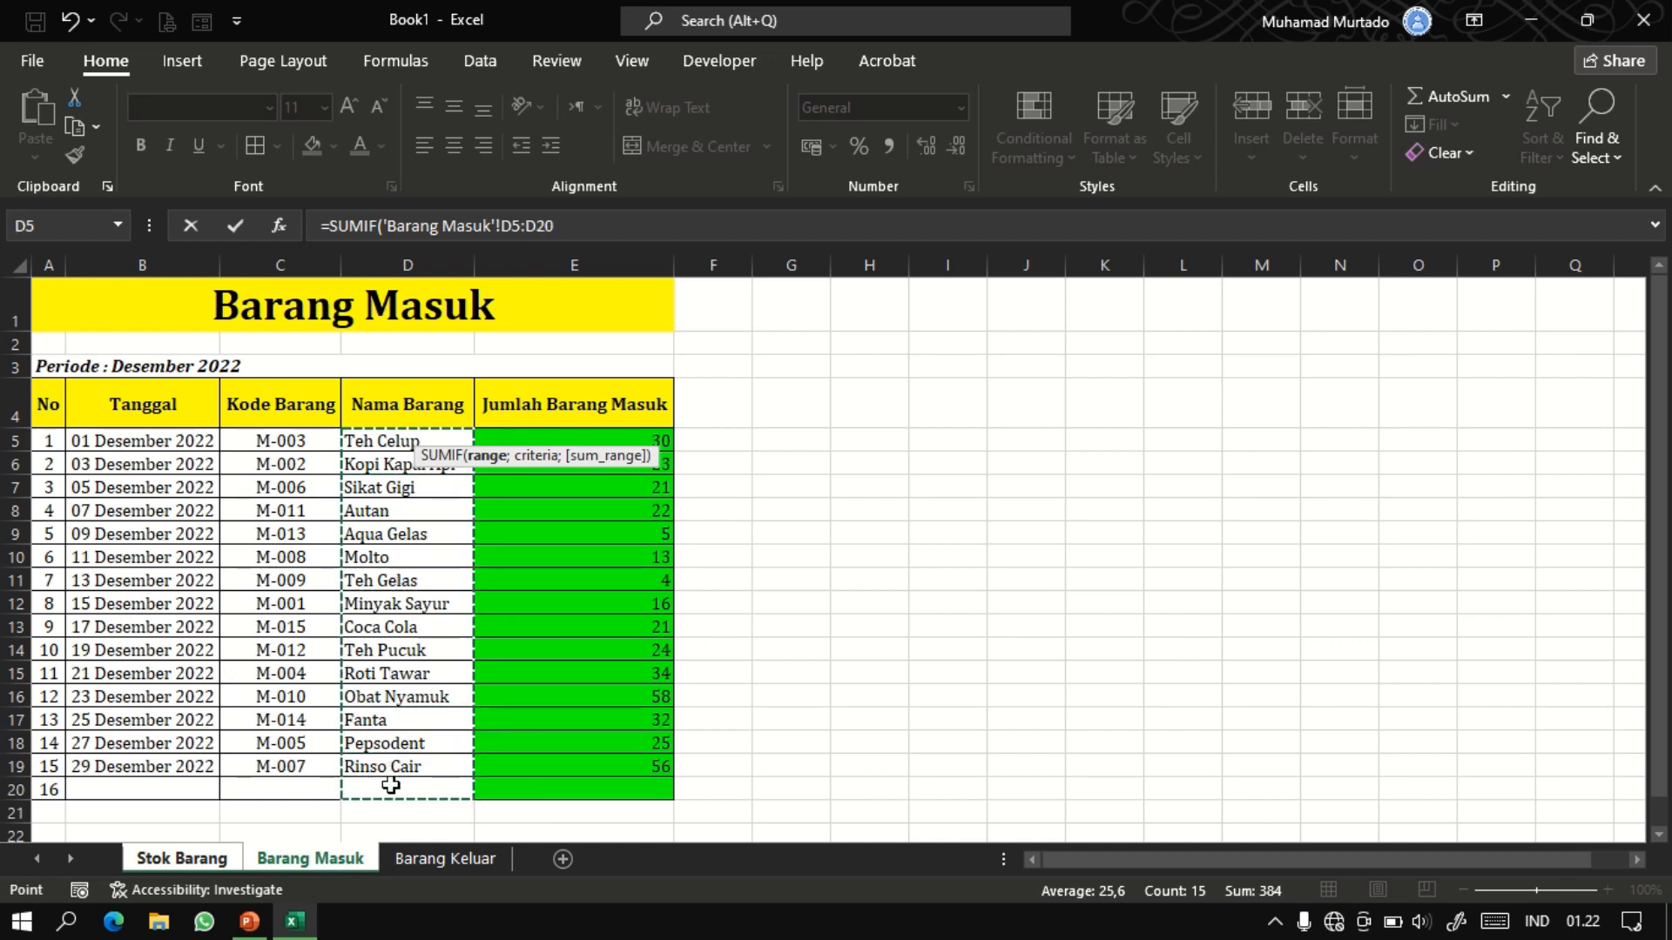
{"action": "key", "text": "F4"}
{"action": "type", "text": ";"}
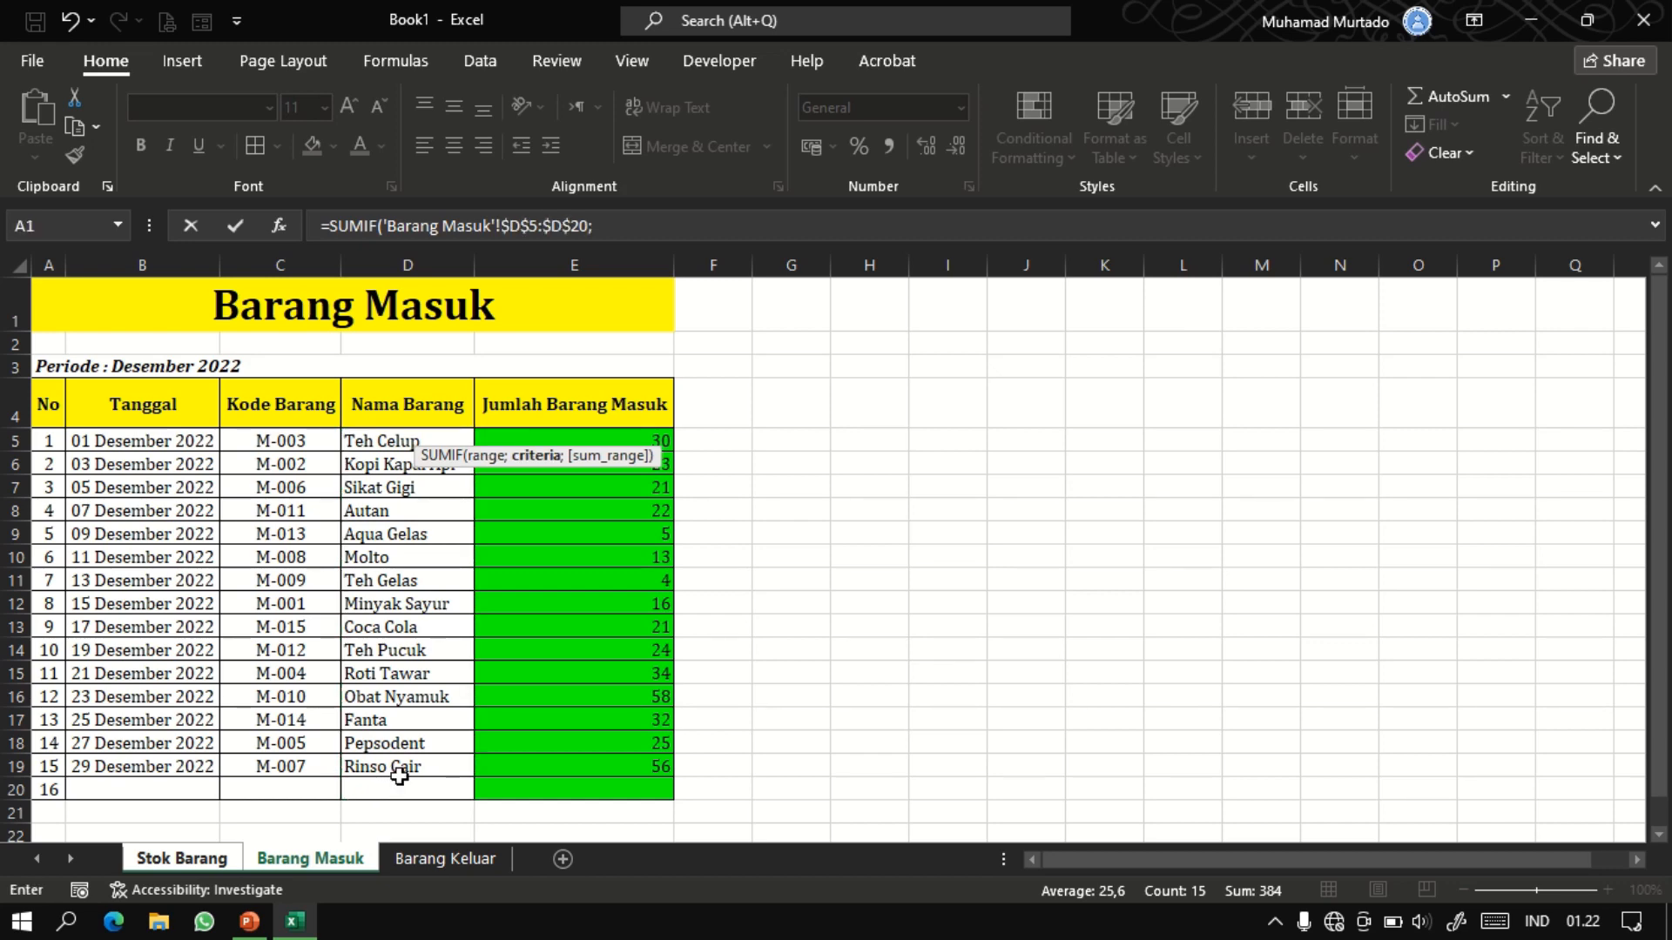
Set the SUMIF criteria to the item name in cell C5 of the Stok Barang sheet.
{"action": "left_click", "coordinate": [196, 860]}
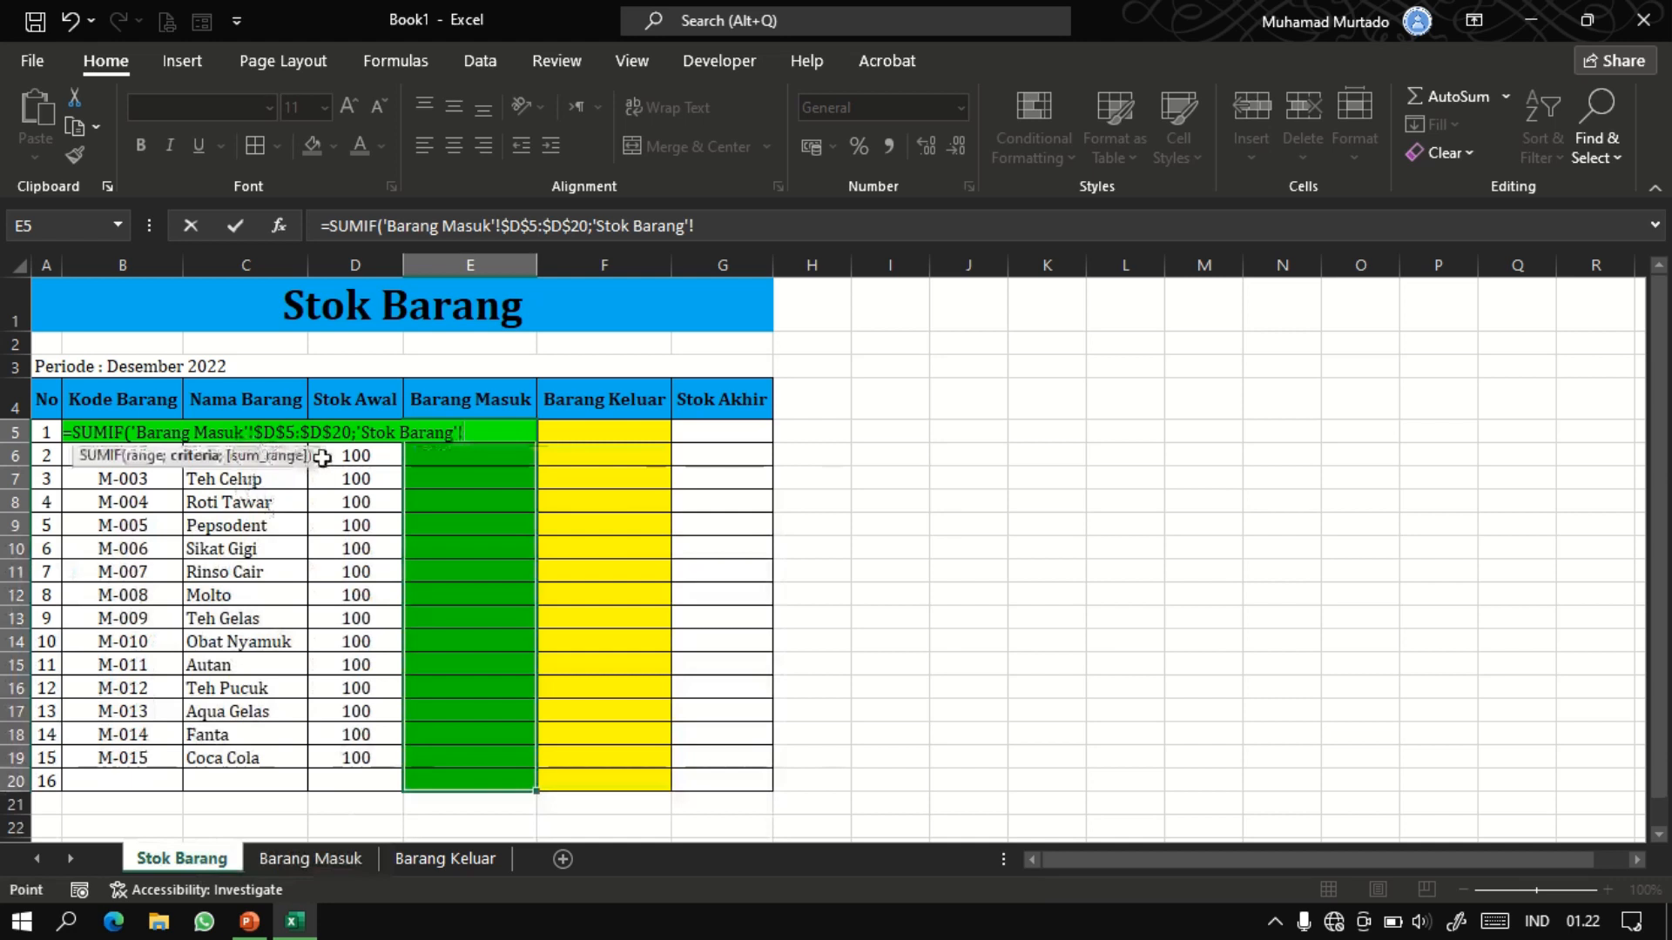
{"action": "key", "text": "BackSpace"}
{"action": "key", "text": "BackSpace"}
{"action": "key", "text": "BackSpace"}
{"action": "key", "text": "BackSpace"}
{"action": "key", "text": "BackSpace"}
{"action": "key", "text": "BackSpace"}
{"action": "key", "text": "BackSpace"}
{"action": "key", "text": "BackSpace"}
{"action": "key", "text": "BackSpace"}
{"action": "key", "text": "BackSpace"}
{"action": "key", "text": "BackSpace"}
{"action": "key", "text": "BackSpace"}
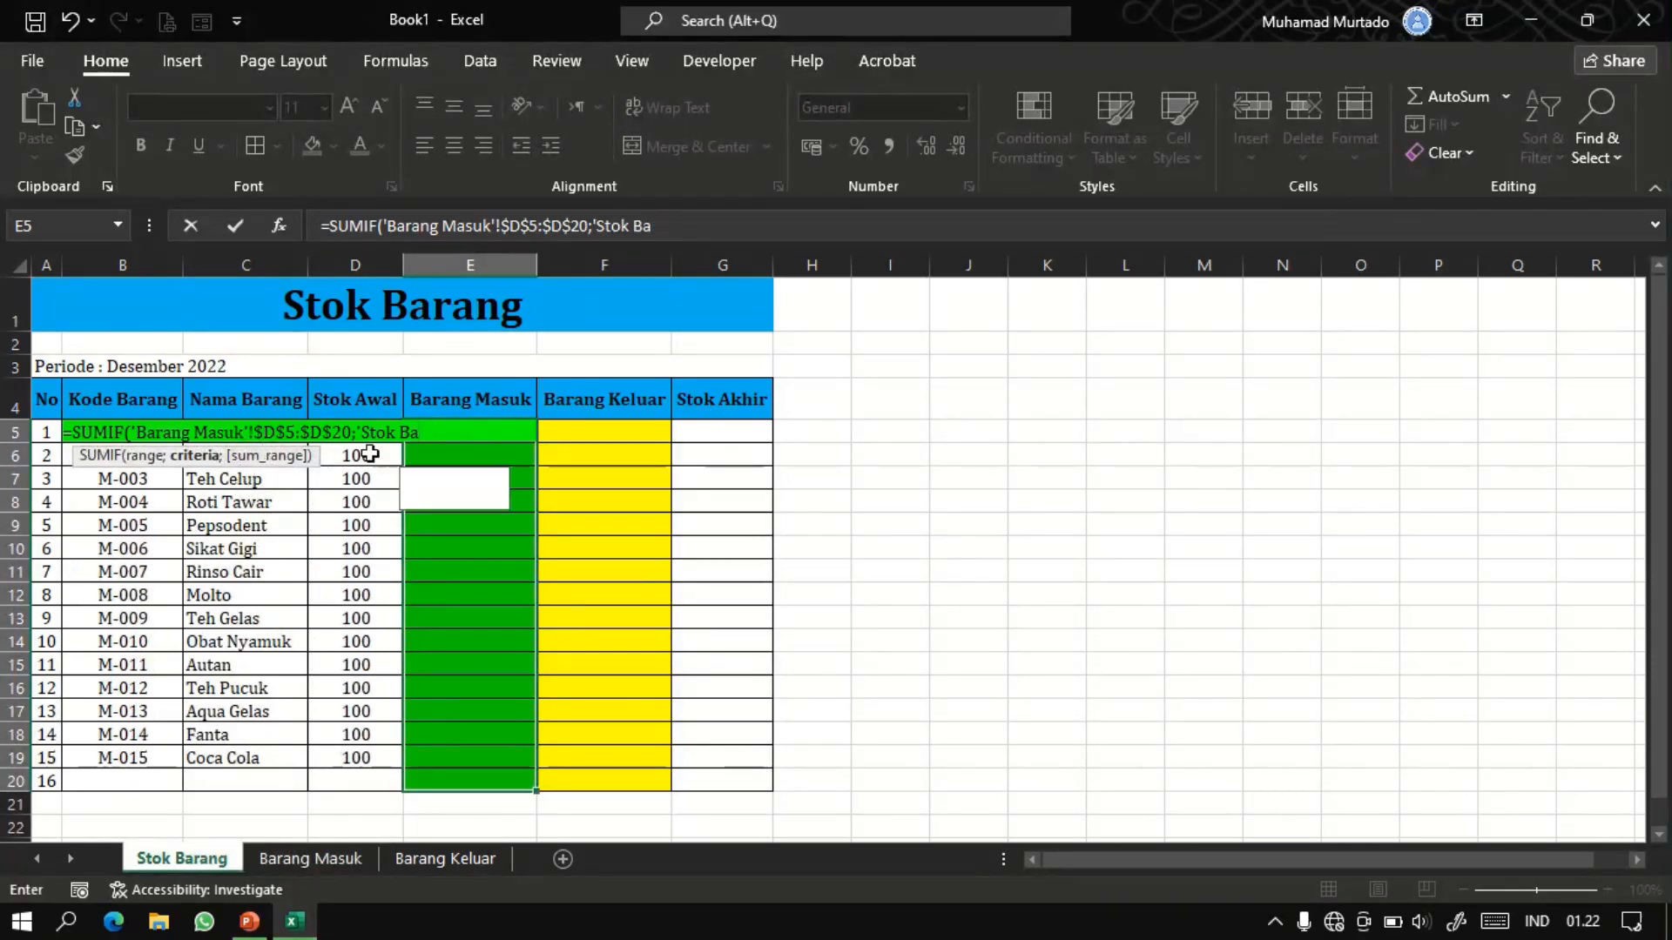
{"action": "left_click", "coordinate": [261, 481]}
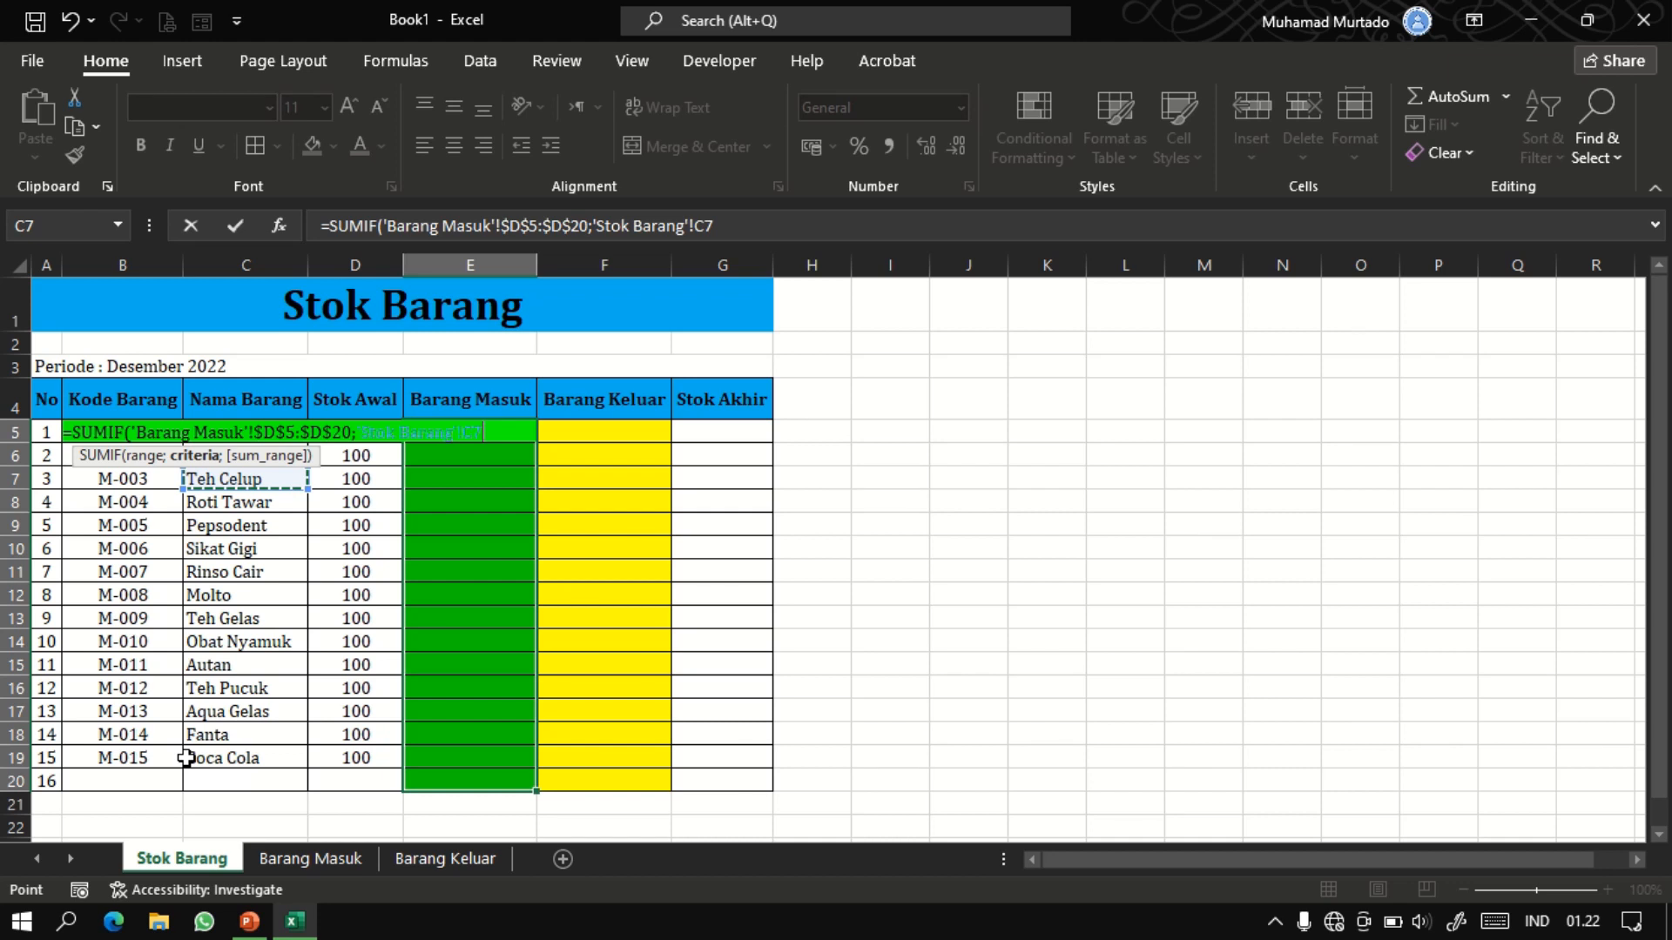
{"action": "key", "text": "Up"}
{"action": "key", "text": "Up"}
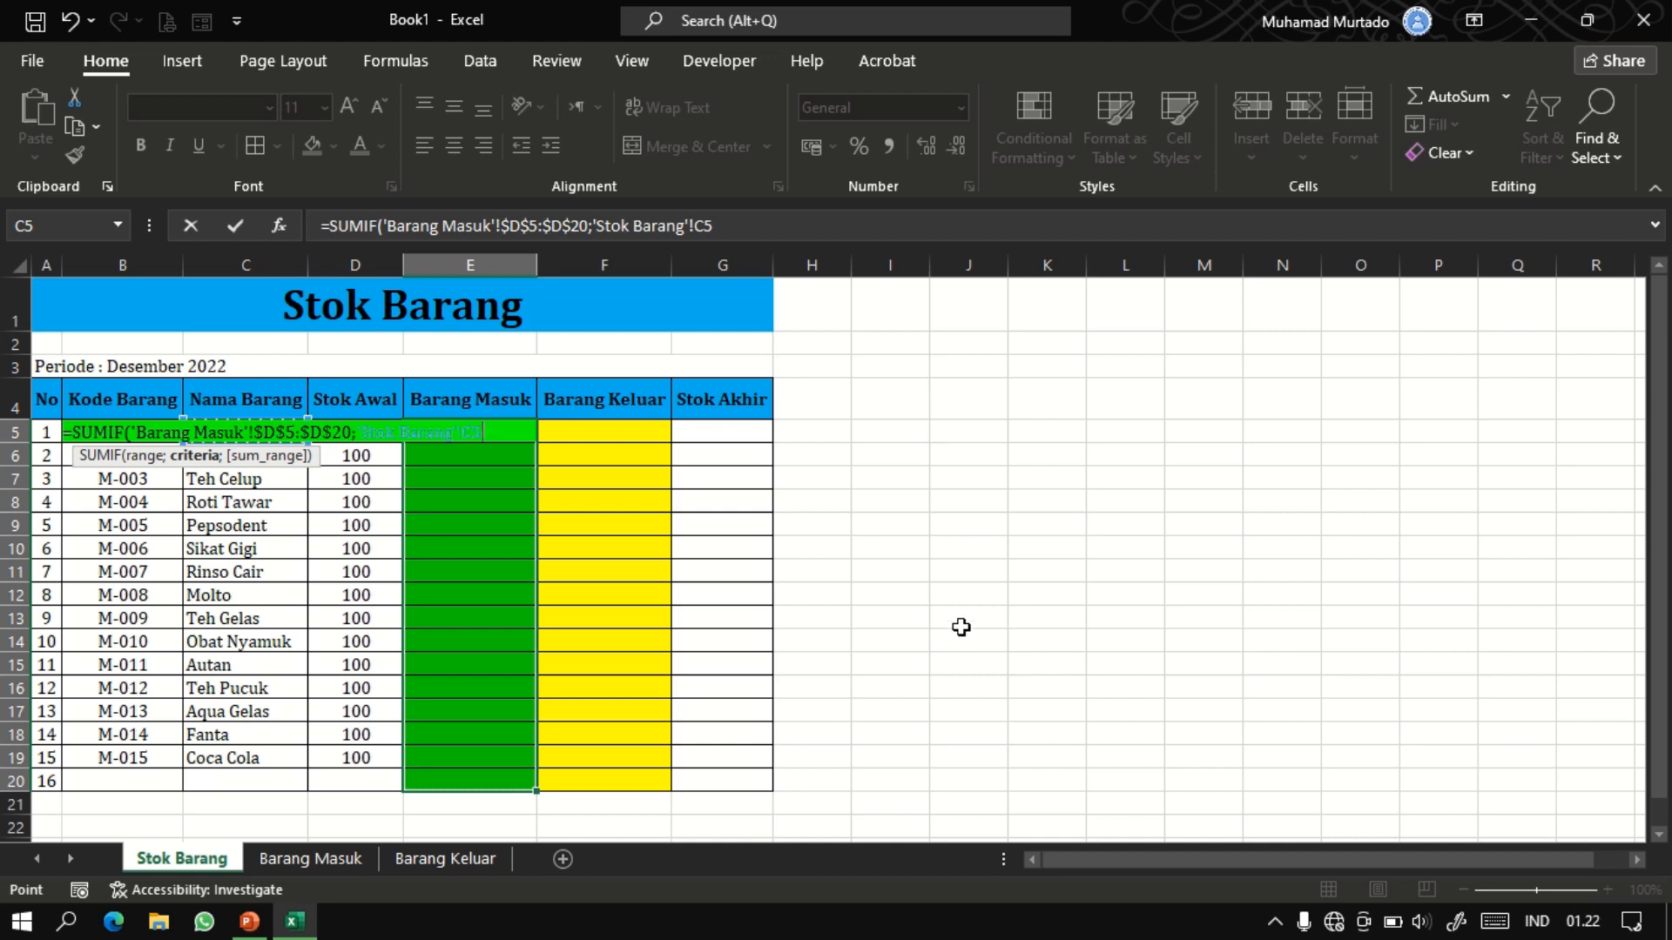
{"action": "type", "text": ";"}
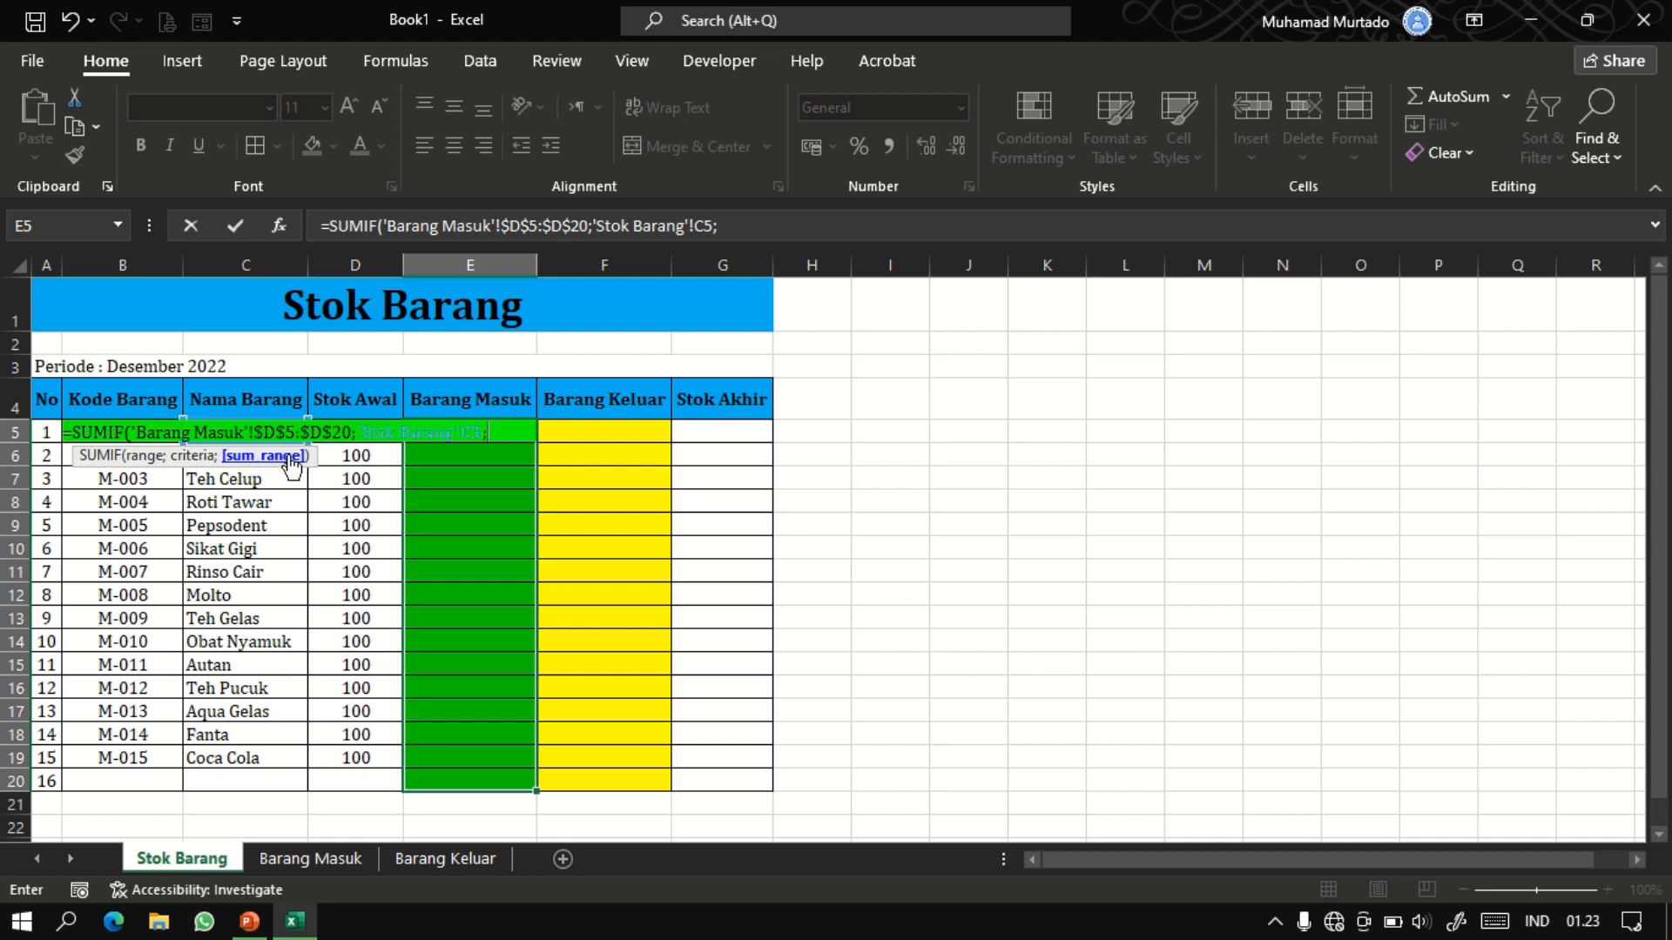
Complete the SUMIF with the absolute sum range E5:E20 of the Barang Masuk sheet, and open that sheet to check the quantity.
{"action": "left_click", "coordinate": [317, 858]}
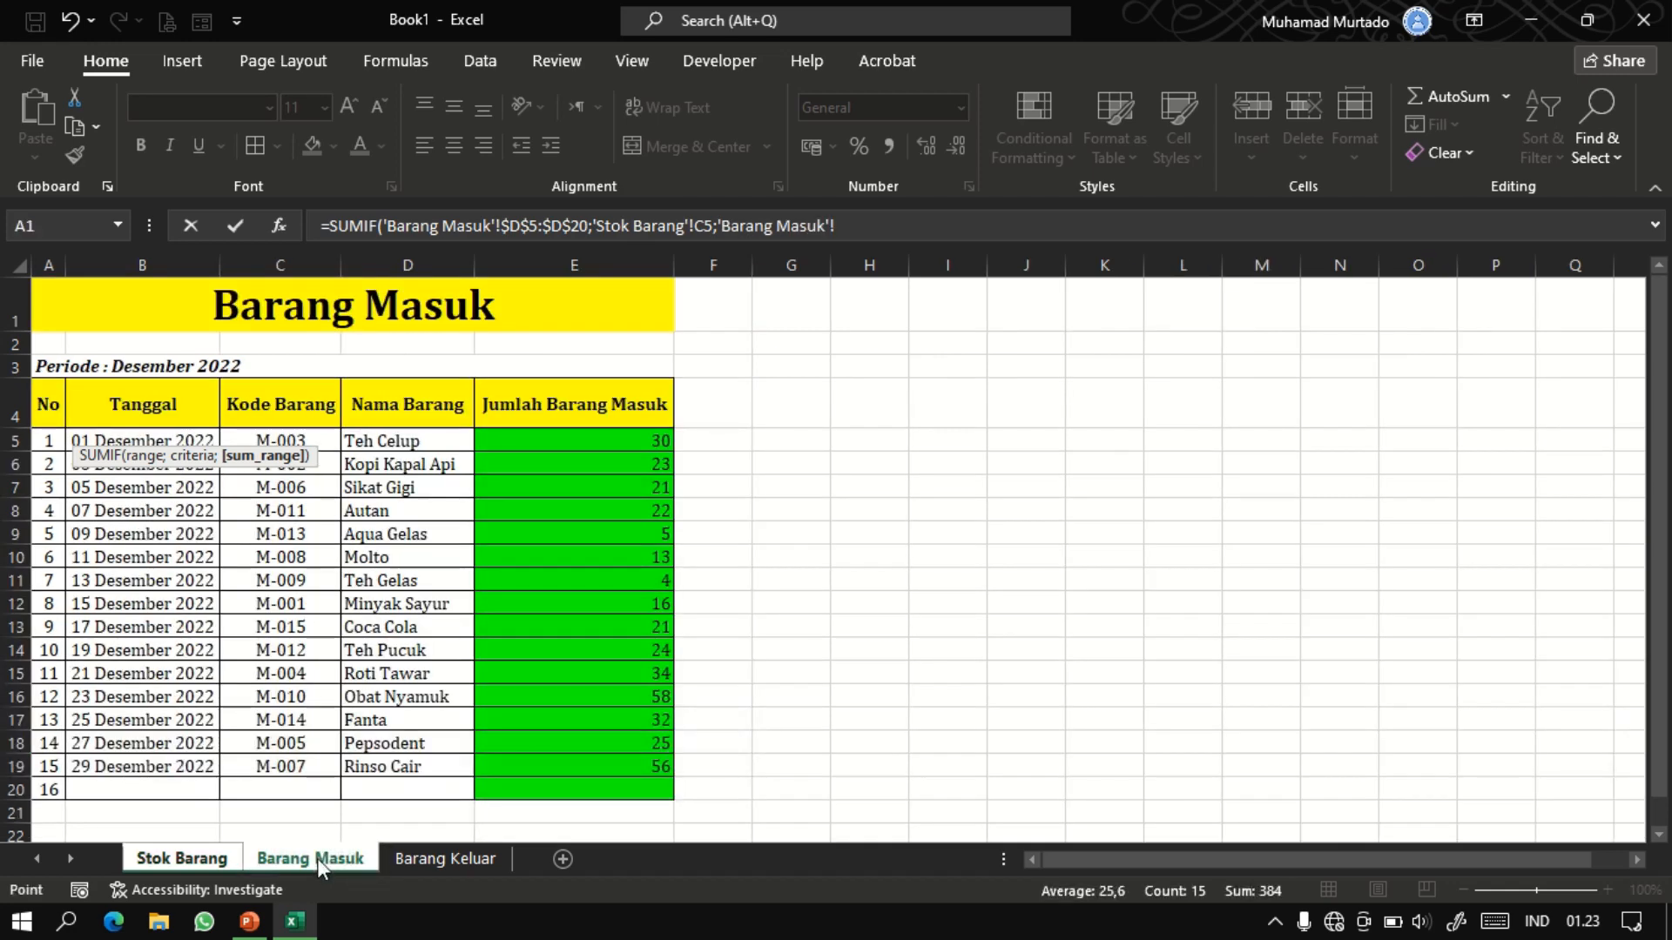
{"action": "left_click_drag", "start_coordinate": [540, 433], "coordinate": [562, 787]}
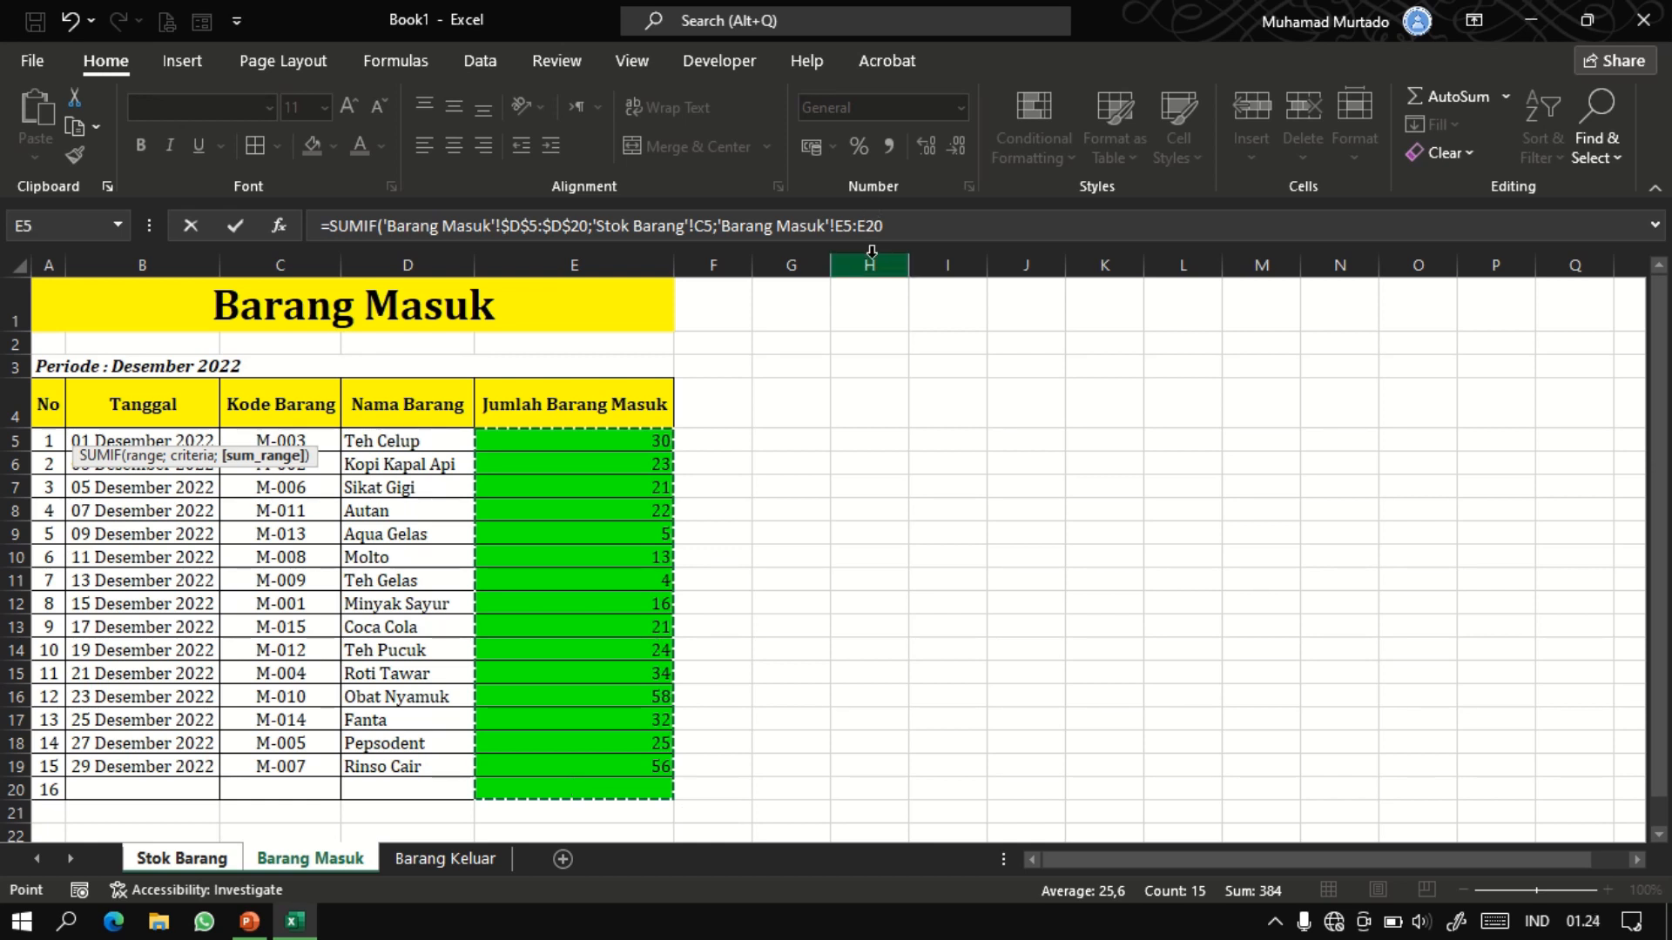
{"action": "key", "text": "F4"}
{"action": "type", "text": ")"}
{"action": "key", "text": "Return"}
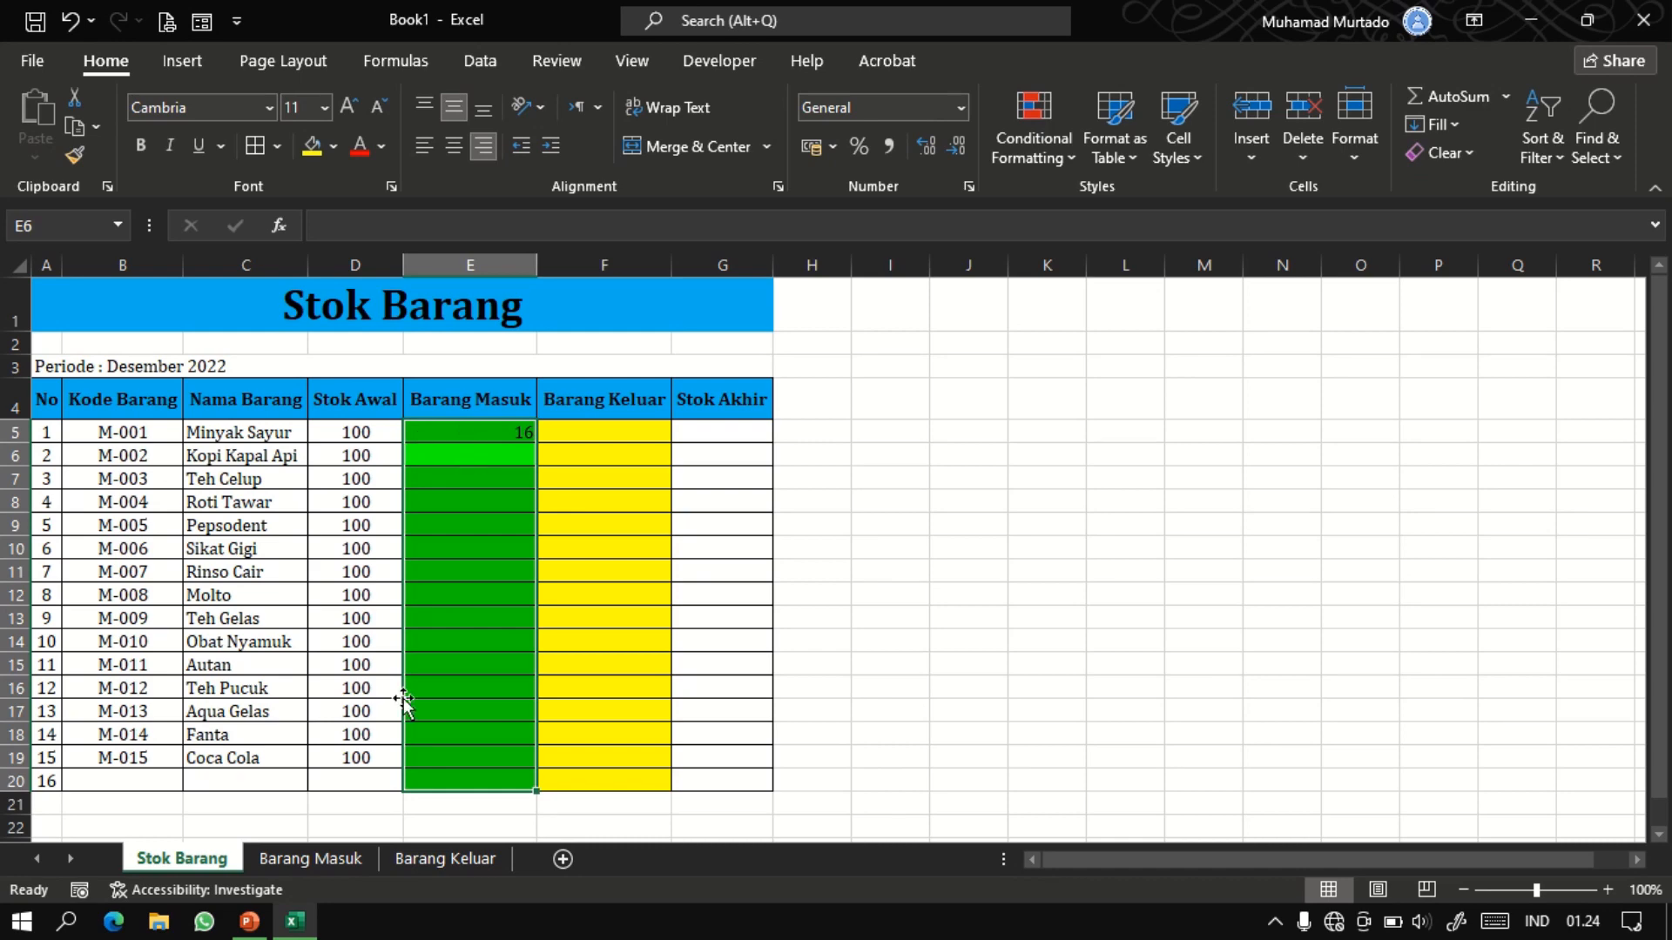
{"action": "left_click", "coordinate": [332, 858]}
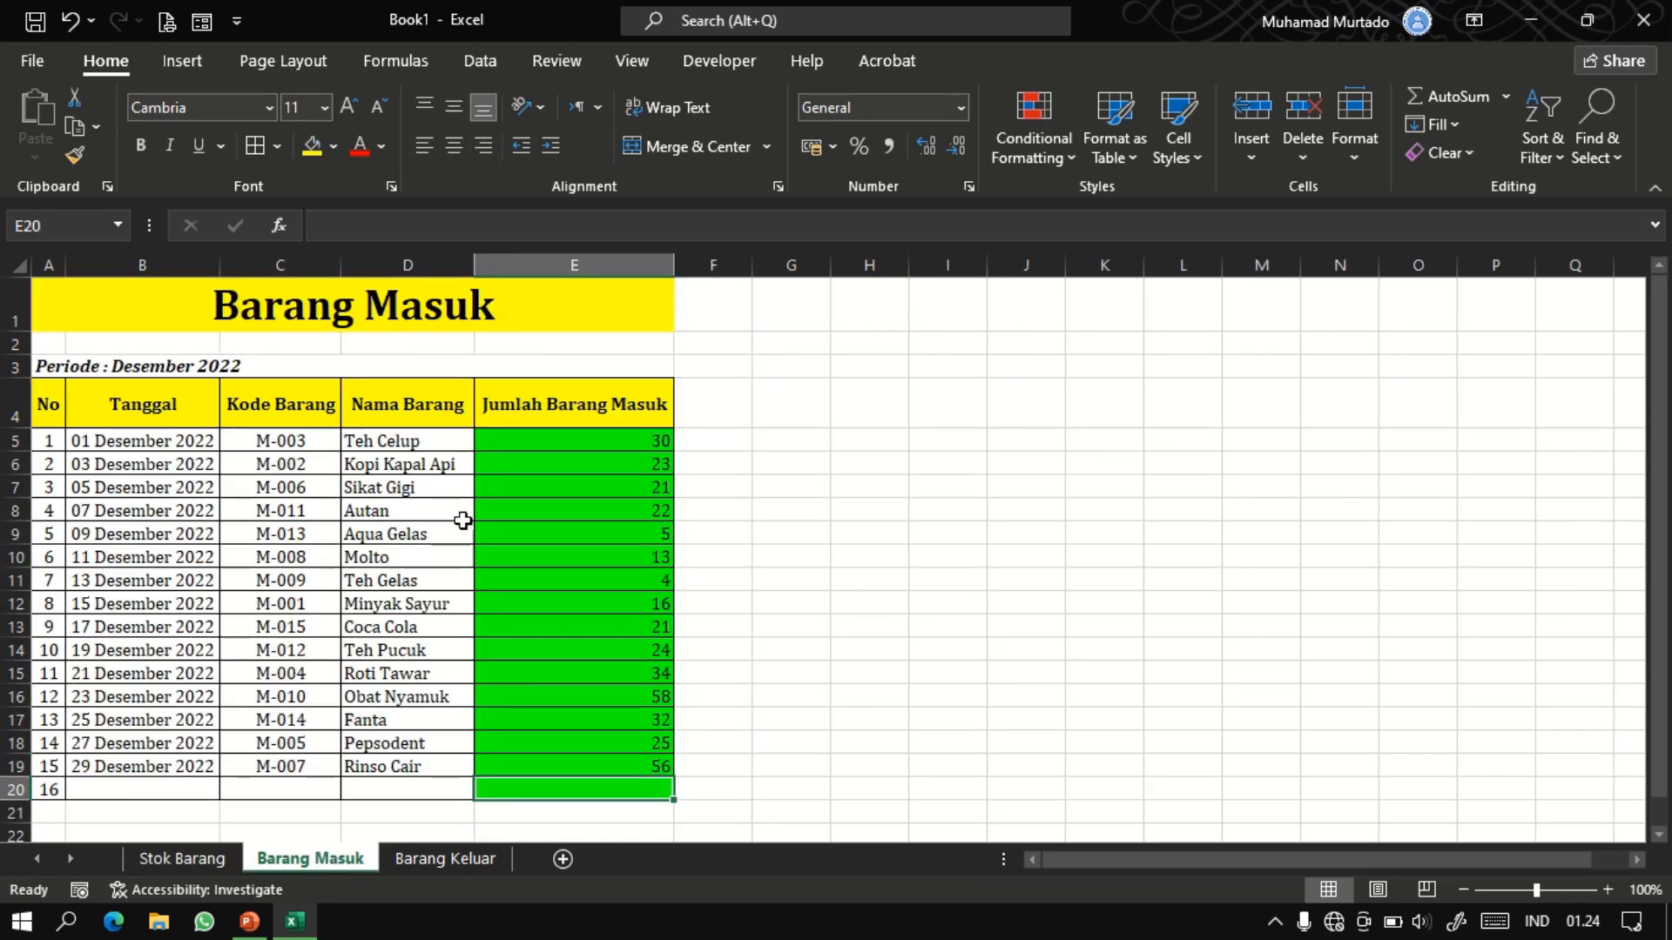
Fill the SUMIF formula from E5 down to E19 on the Stok Barang sheet and center the results.
{"action": "left_click", "coordinate": [430, 609]}
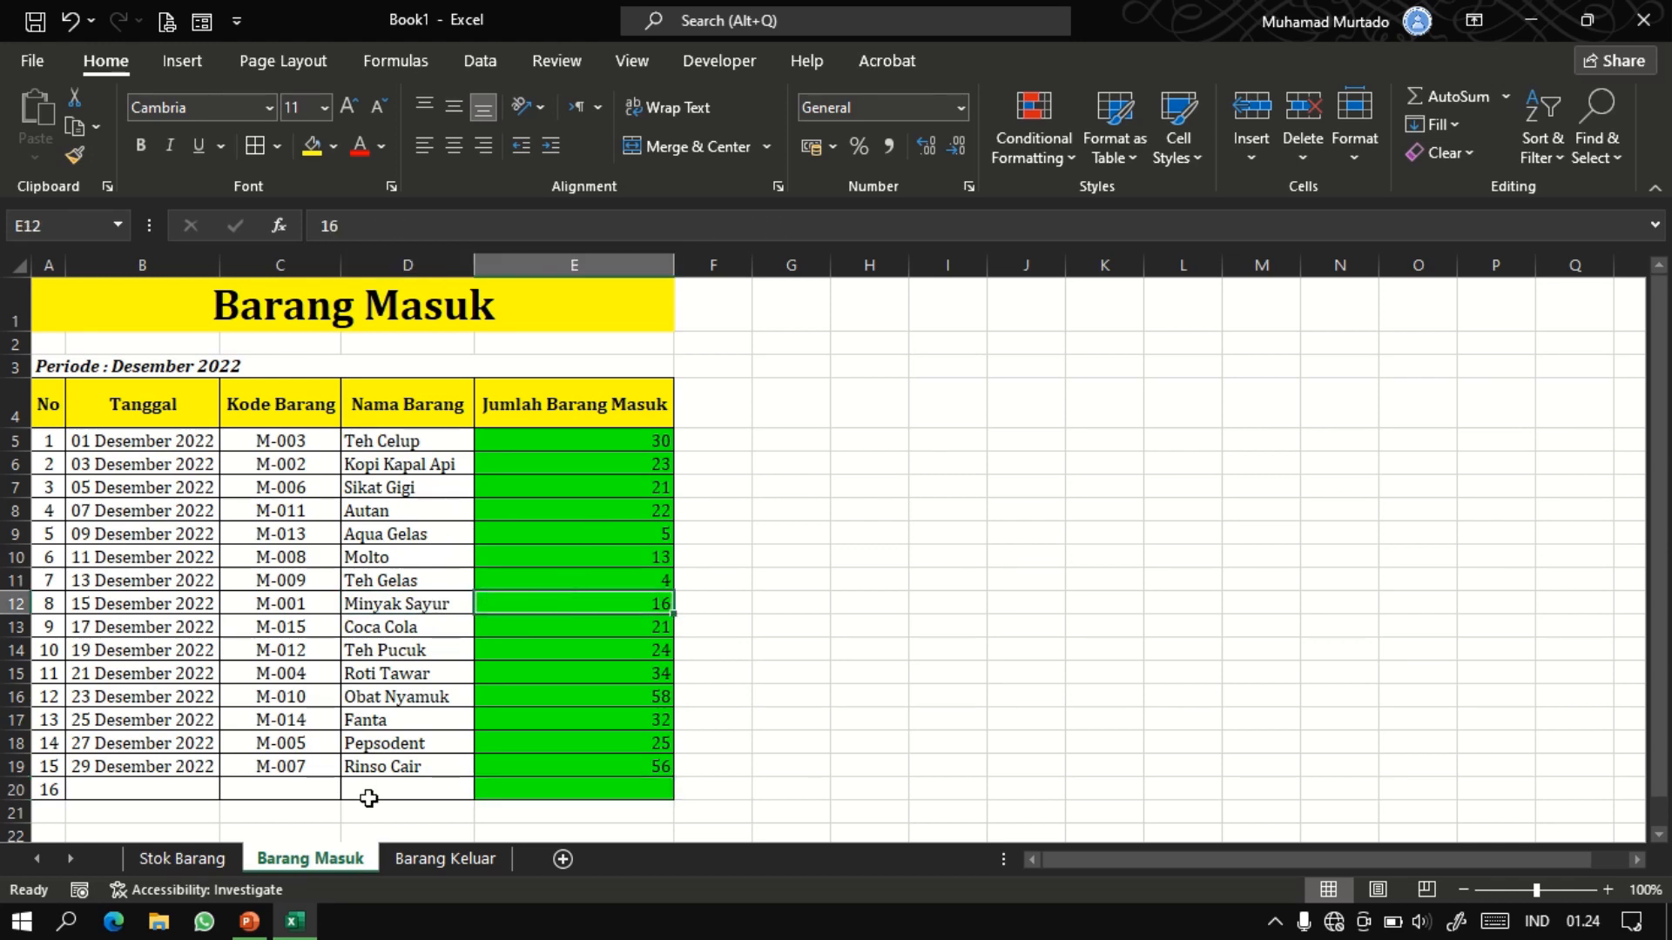
{"action": "left_click", "coordinate": [187, 859]}
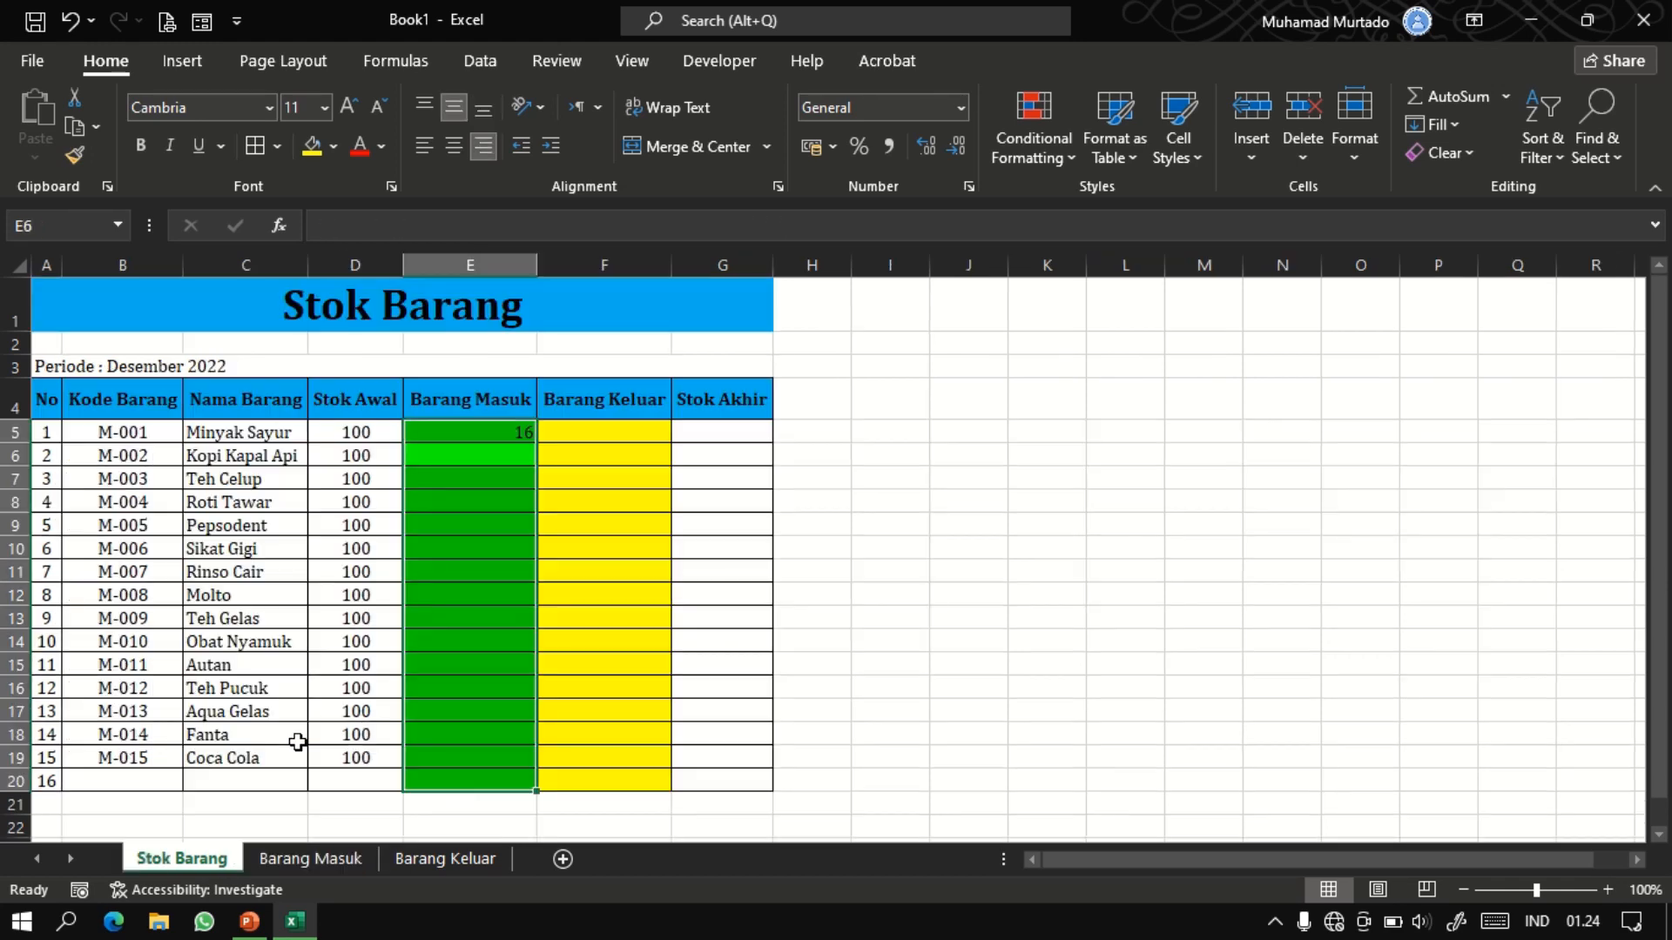
{"action": "left_click", "coordinate": [494, 434]}
{"action": "left_click_drag", "start_coordinate": [536, 443], "coordinate": [535, 762]}
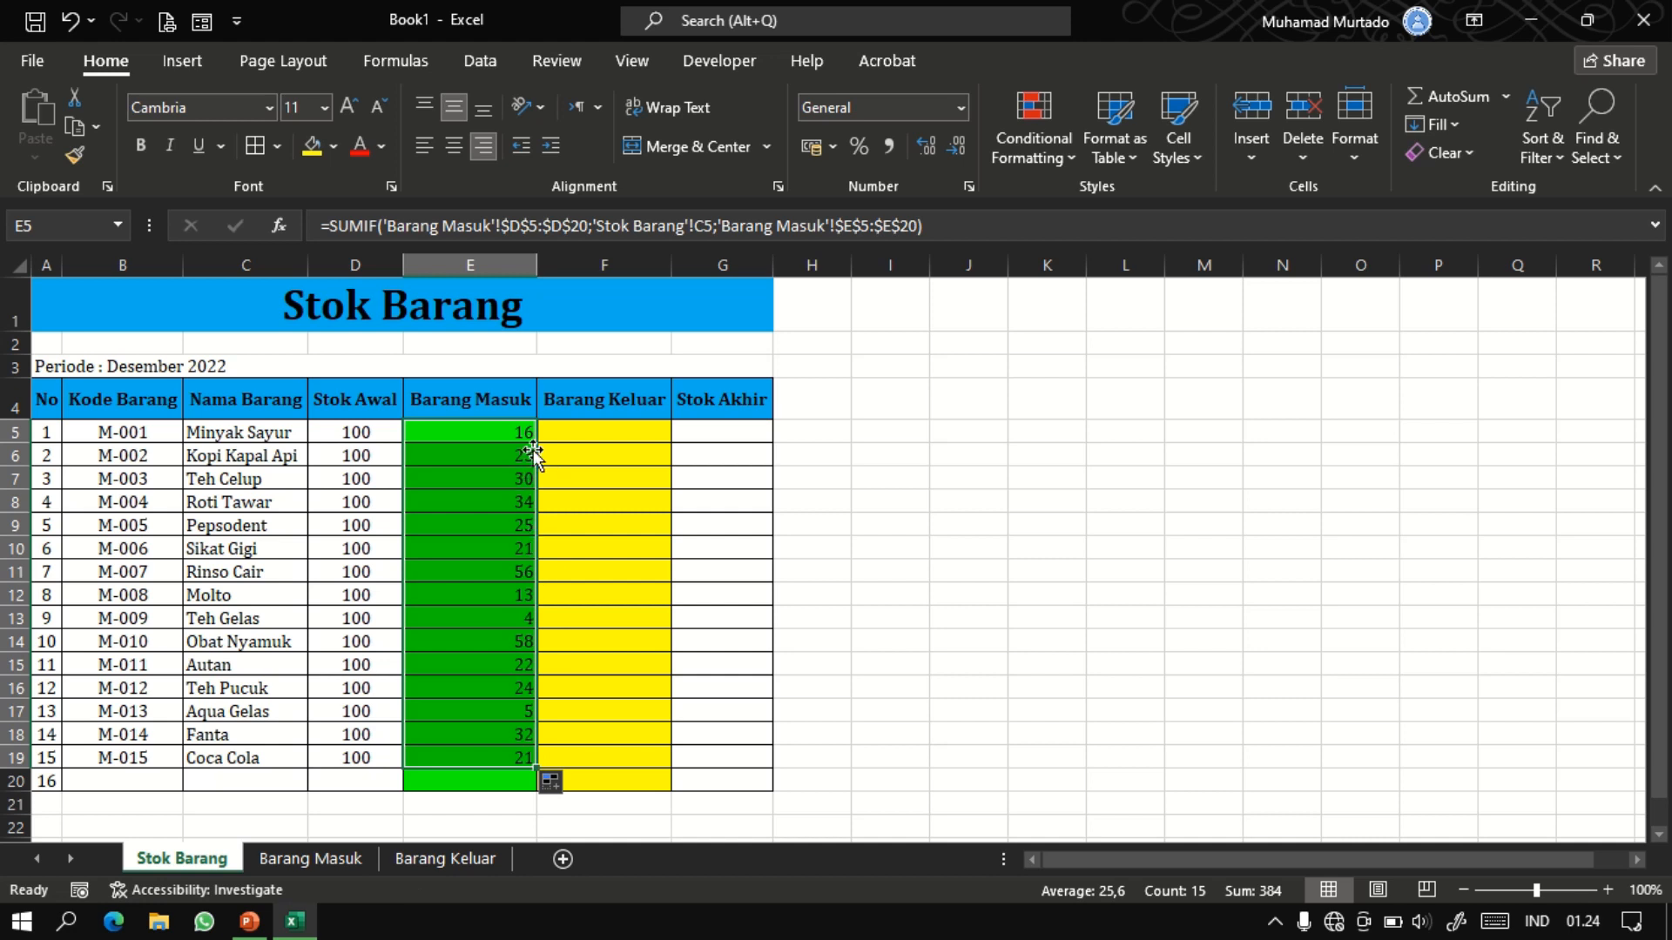
{"action": "left_click", "coordinate": [453, 145]}
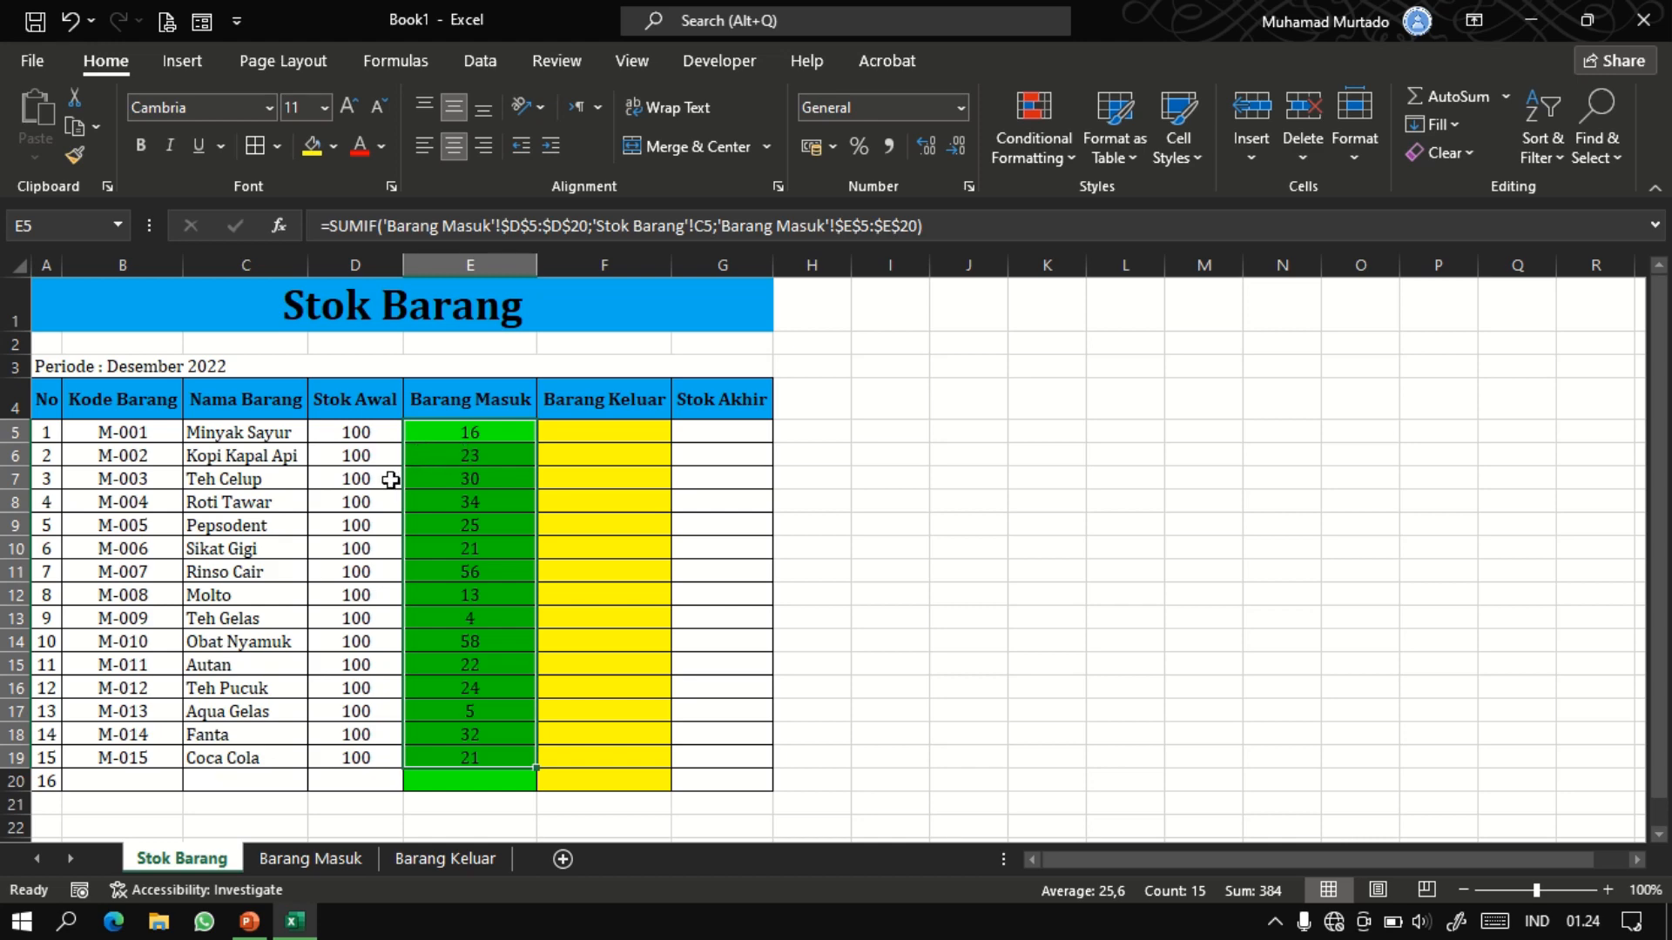
Compare the item names and incoming quantities between the Barang Masuk and Stok Barang sheets.
{"action": "left_click", "coordinate": [334, 859]}
{"action": "left_click", "coordinate": [394, 471]}
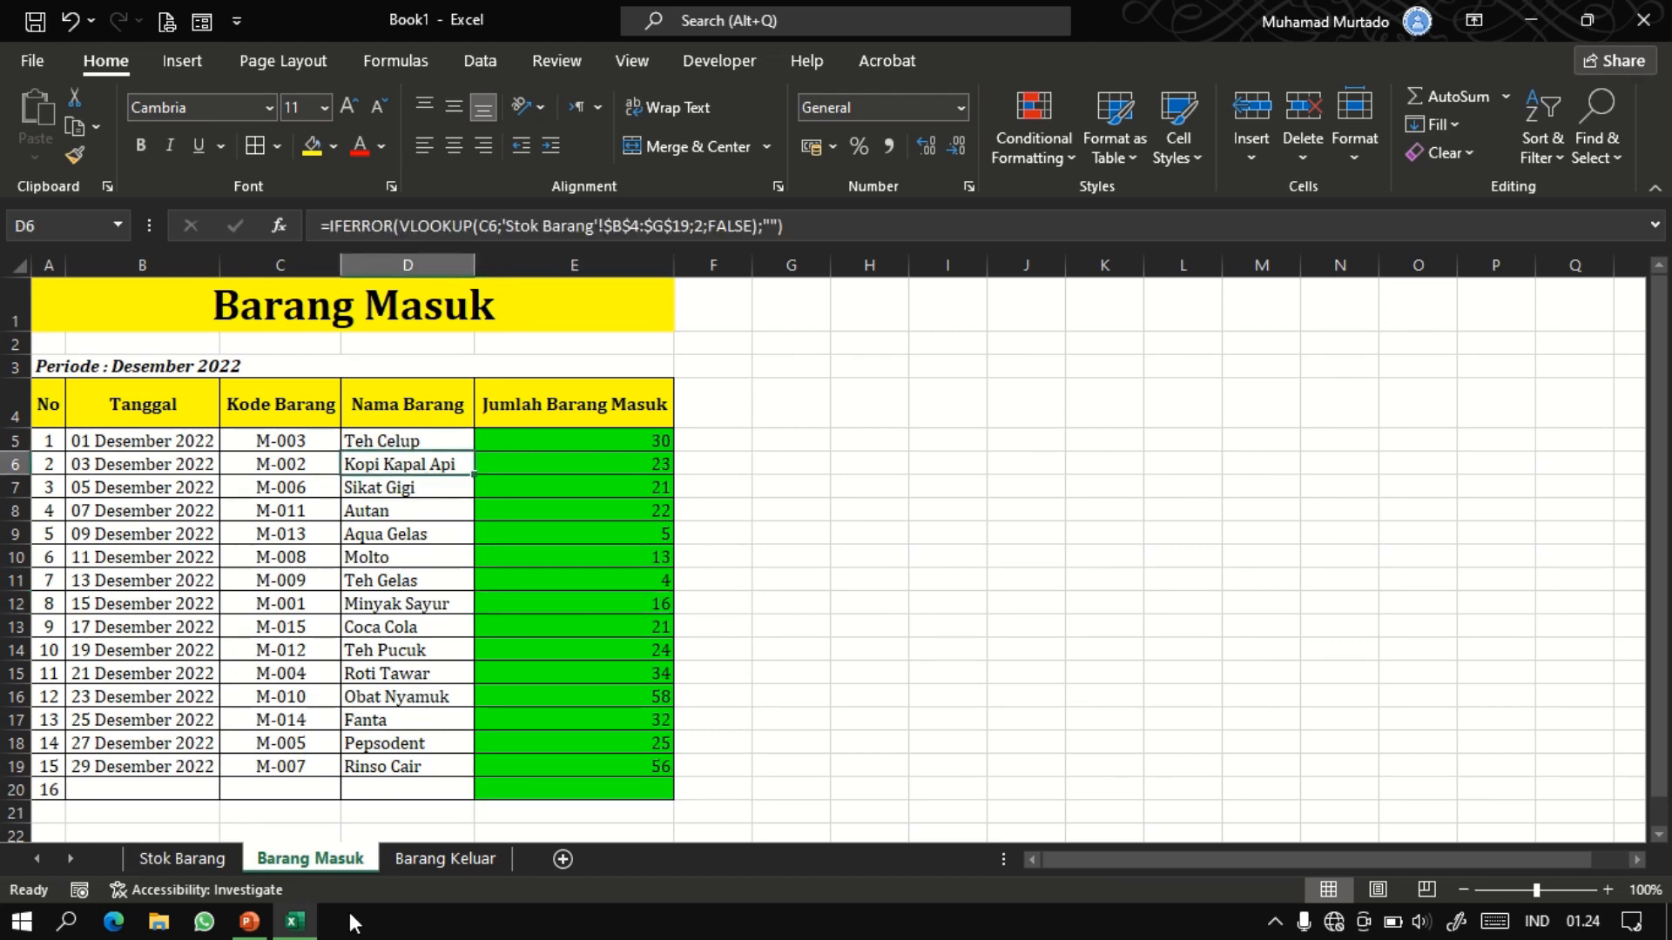
{"action": "left_click", "coordinate": [182, 859]}
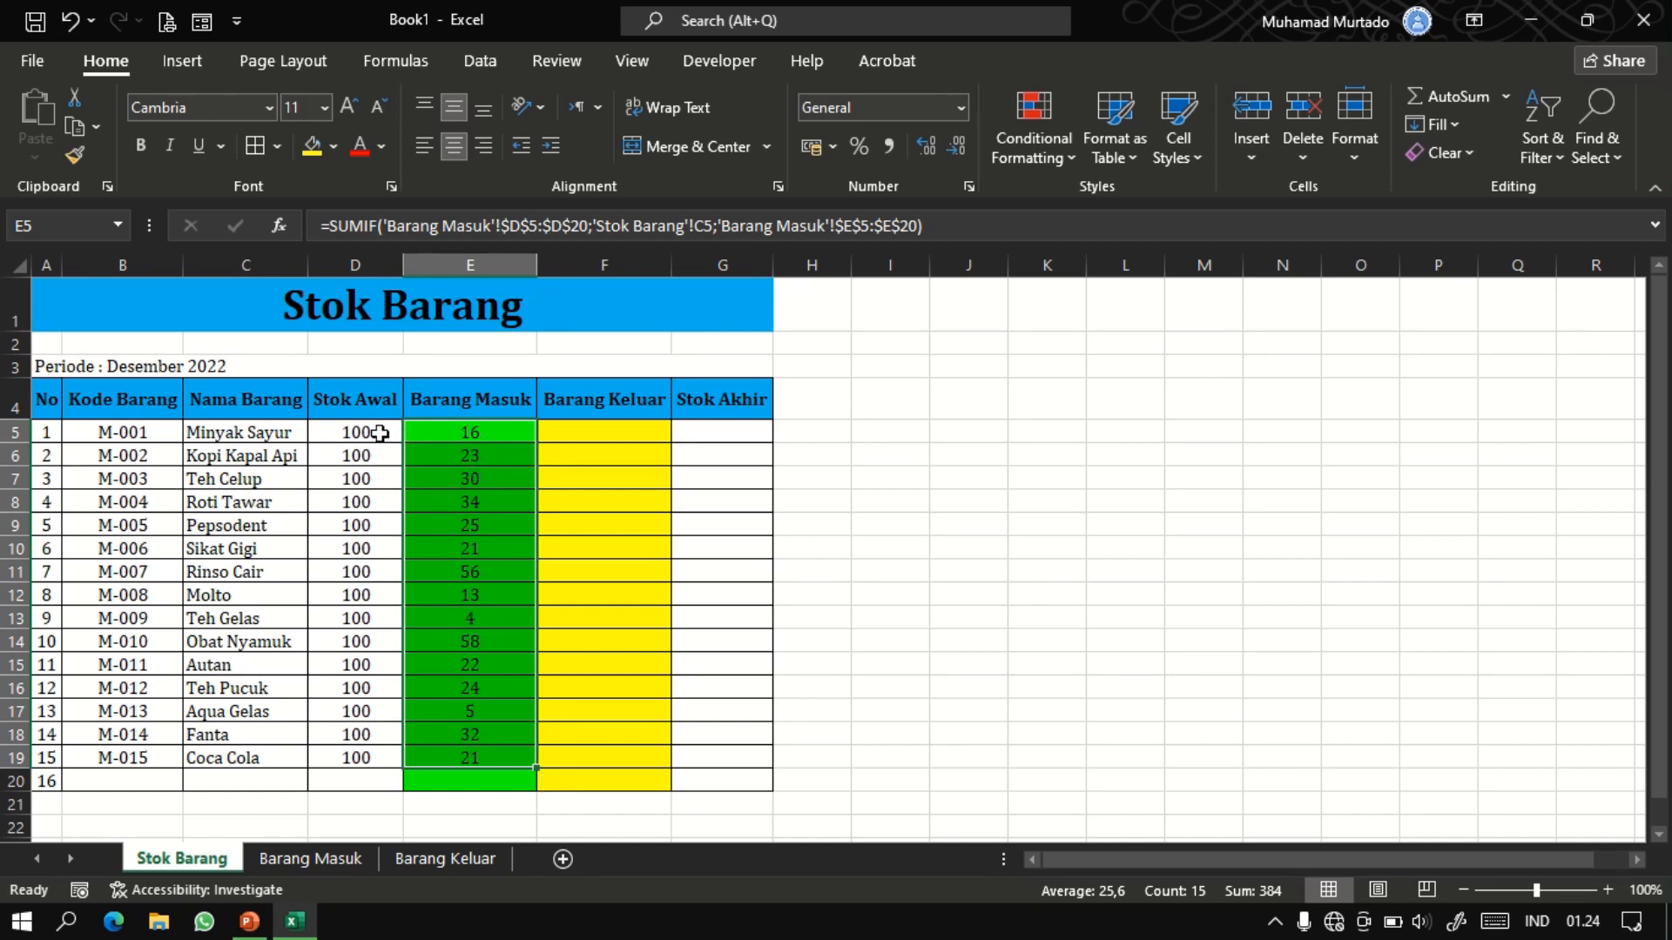
{"action": "left_click", "coordinate": [248, 504]}
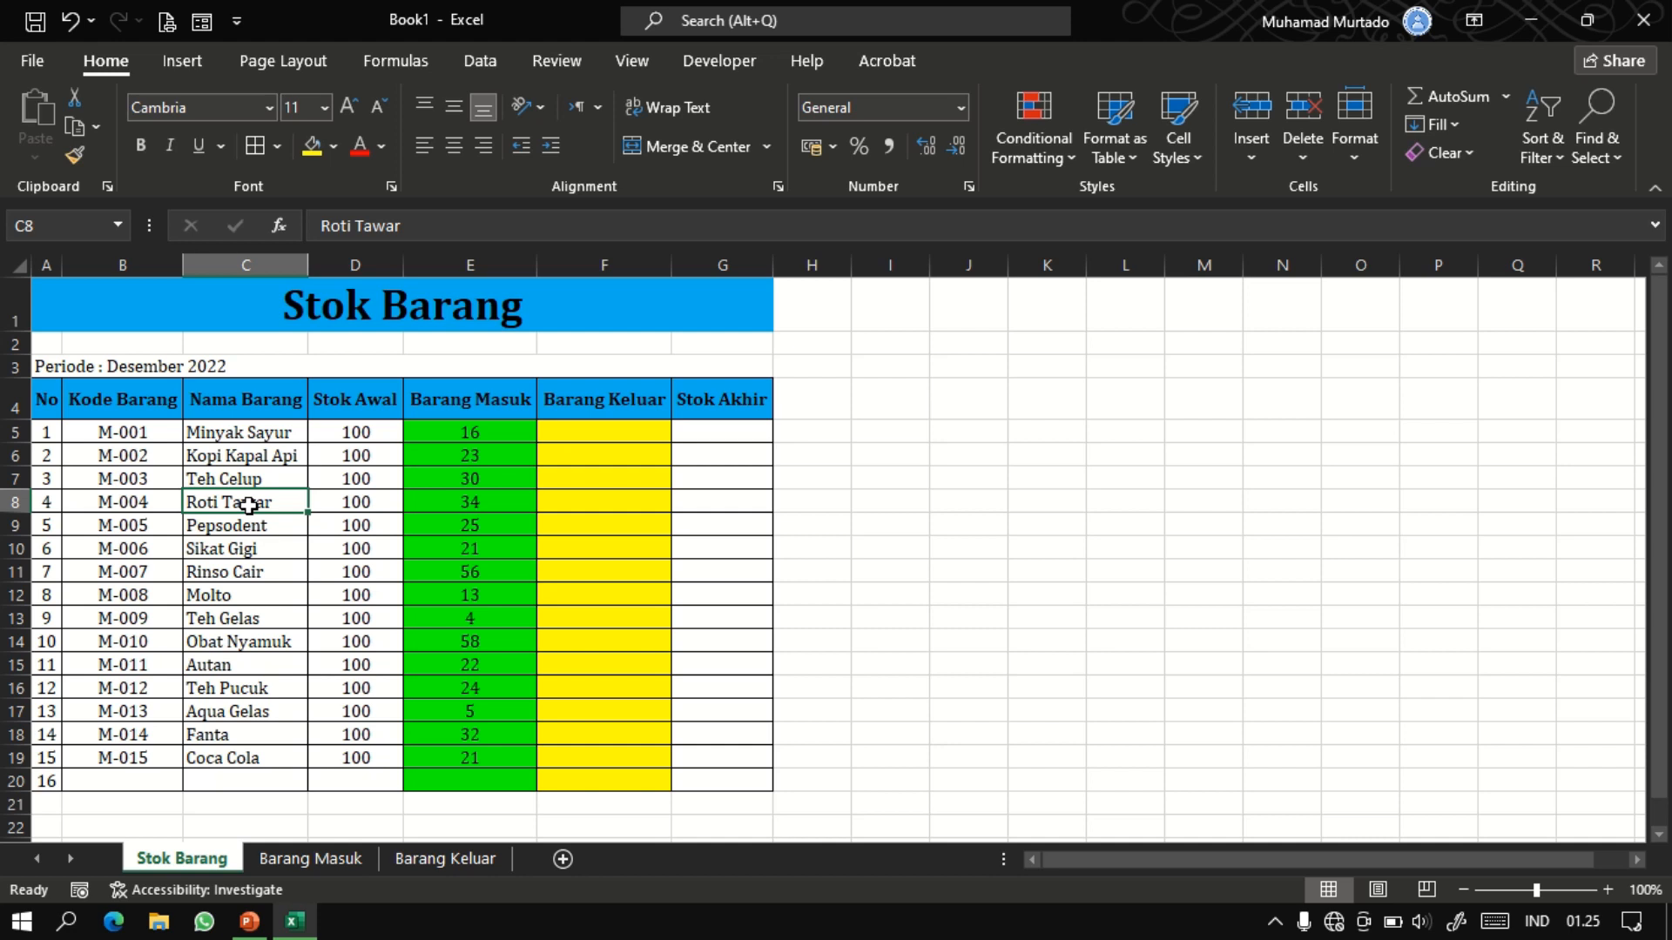
{"action": "key", "text": "Up"}
{"action": "key", "text": "Up"}
{"action": "key", "text": "Up"}
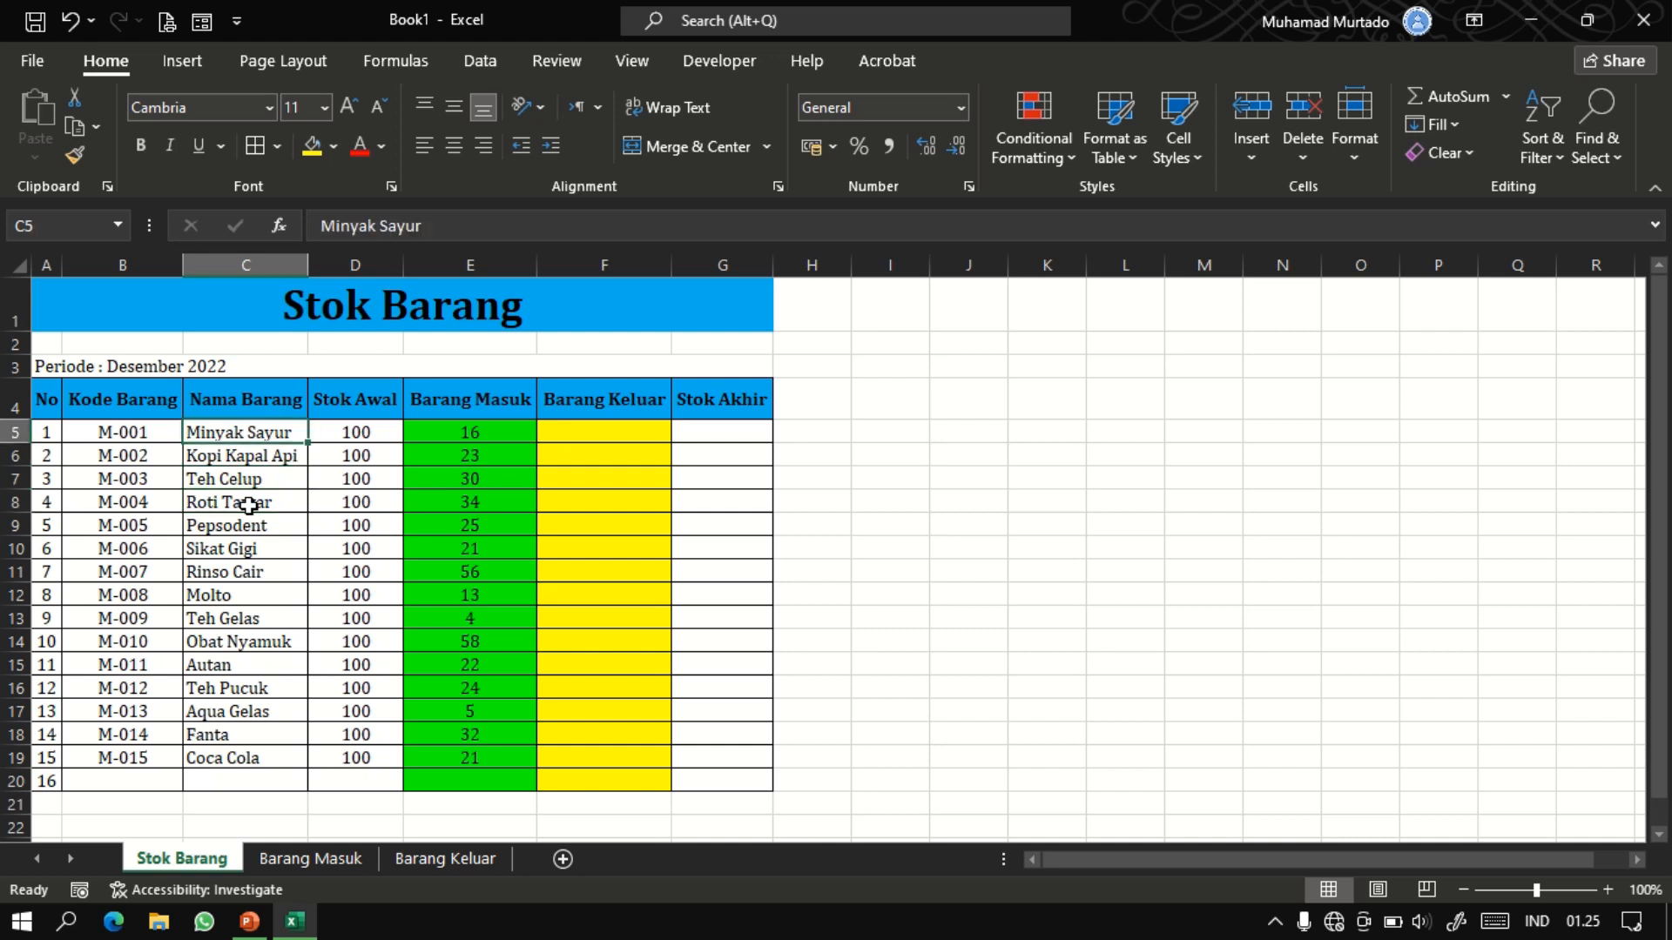
{"action": "key", "text": "Down"}
{"action": "key", "text": "Down"}
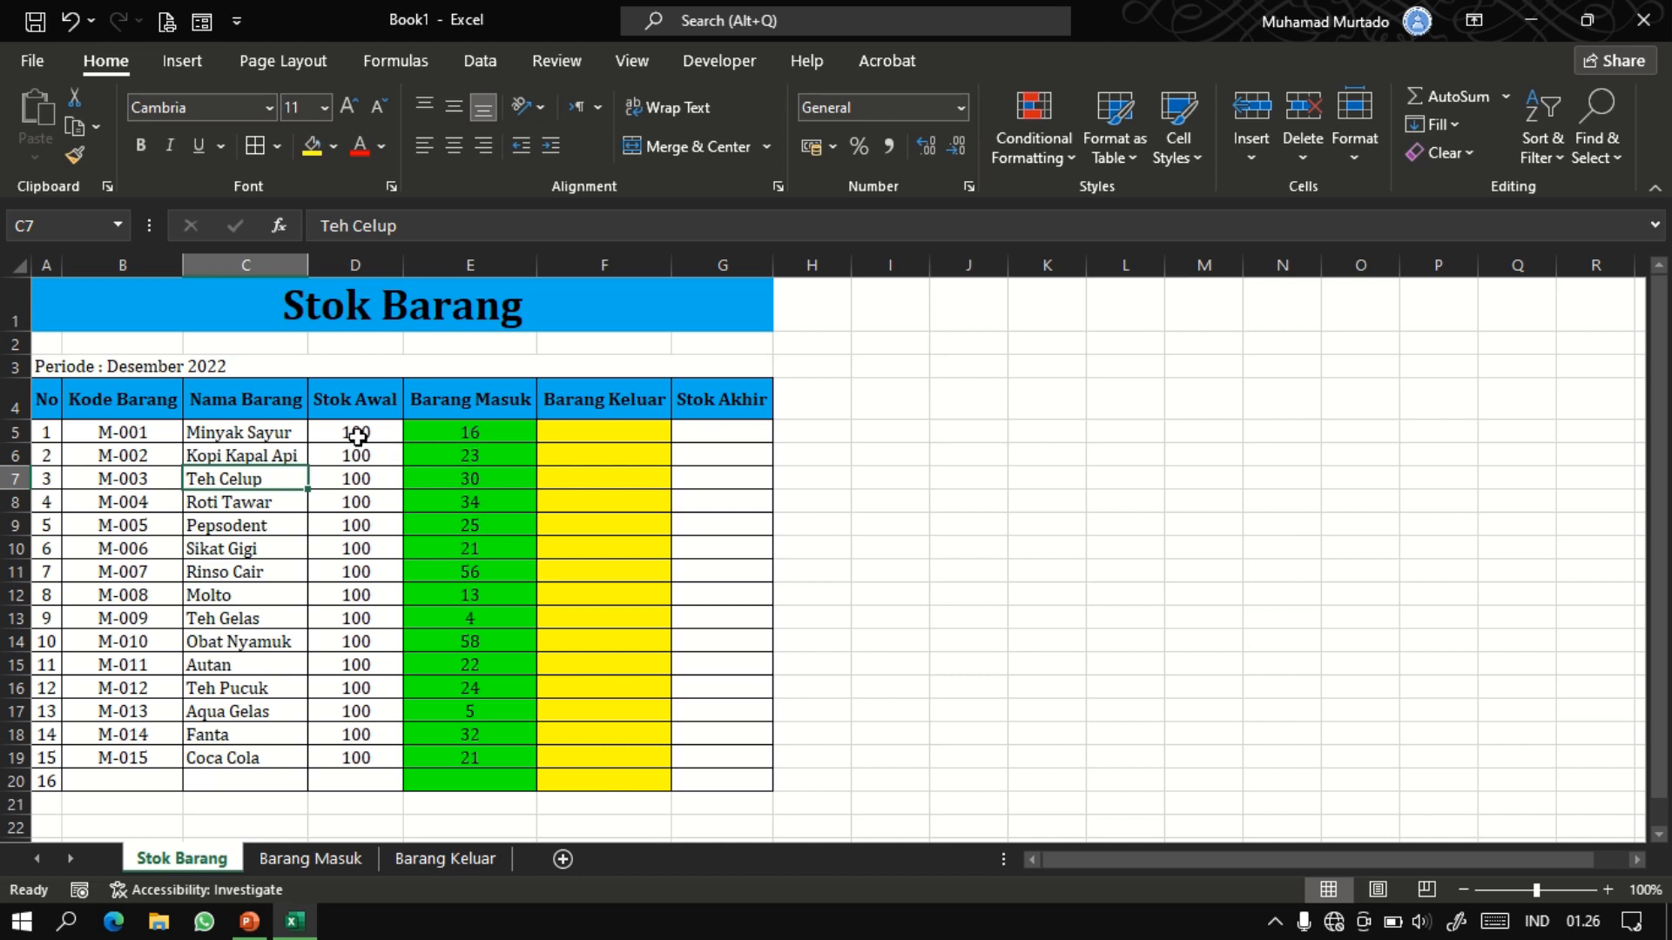
Enter the formula =D5+E5-F5 in cell G5 of the Stok Akhir column.
{"action": "left_click", "coordinate": [702, 432]}
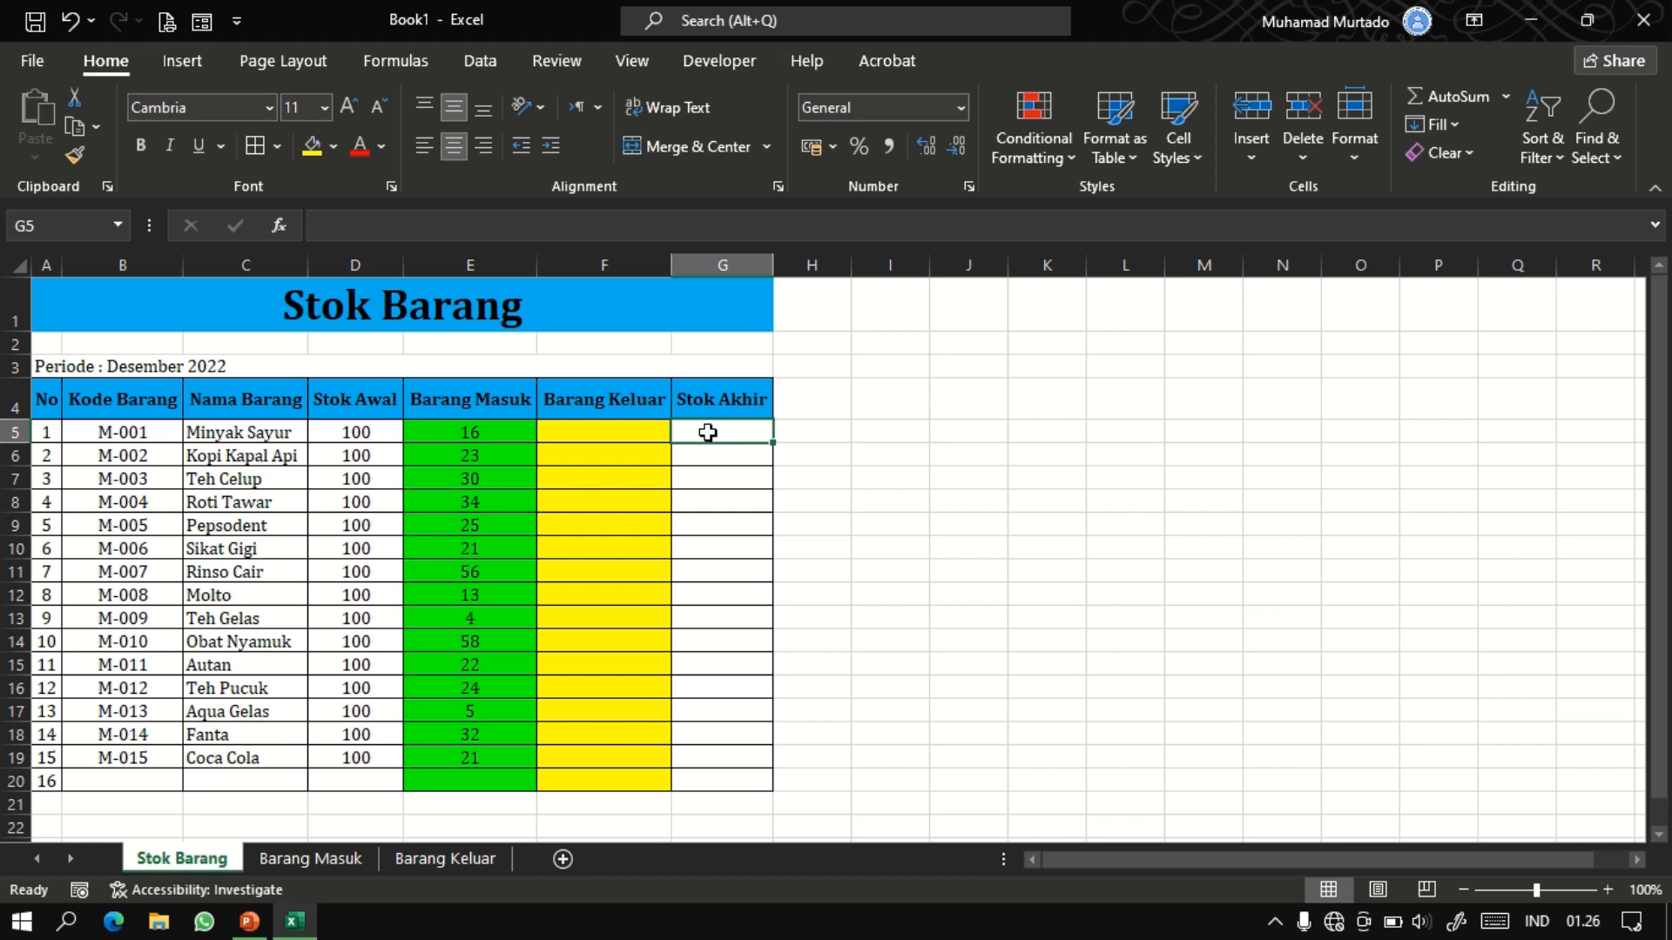
{"action": "type", "text": "="}
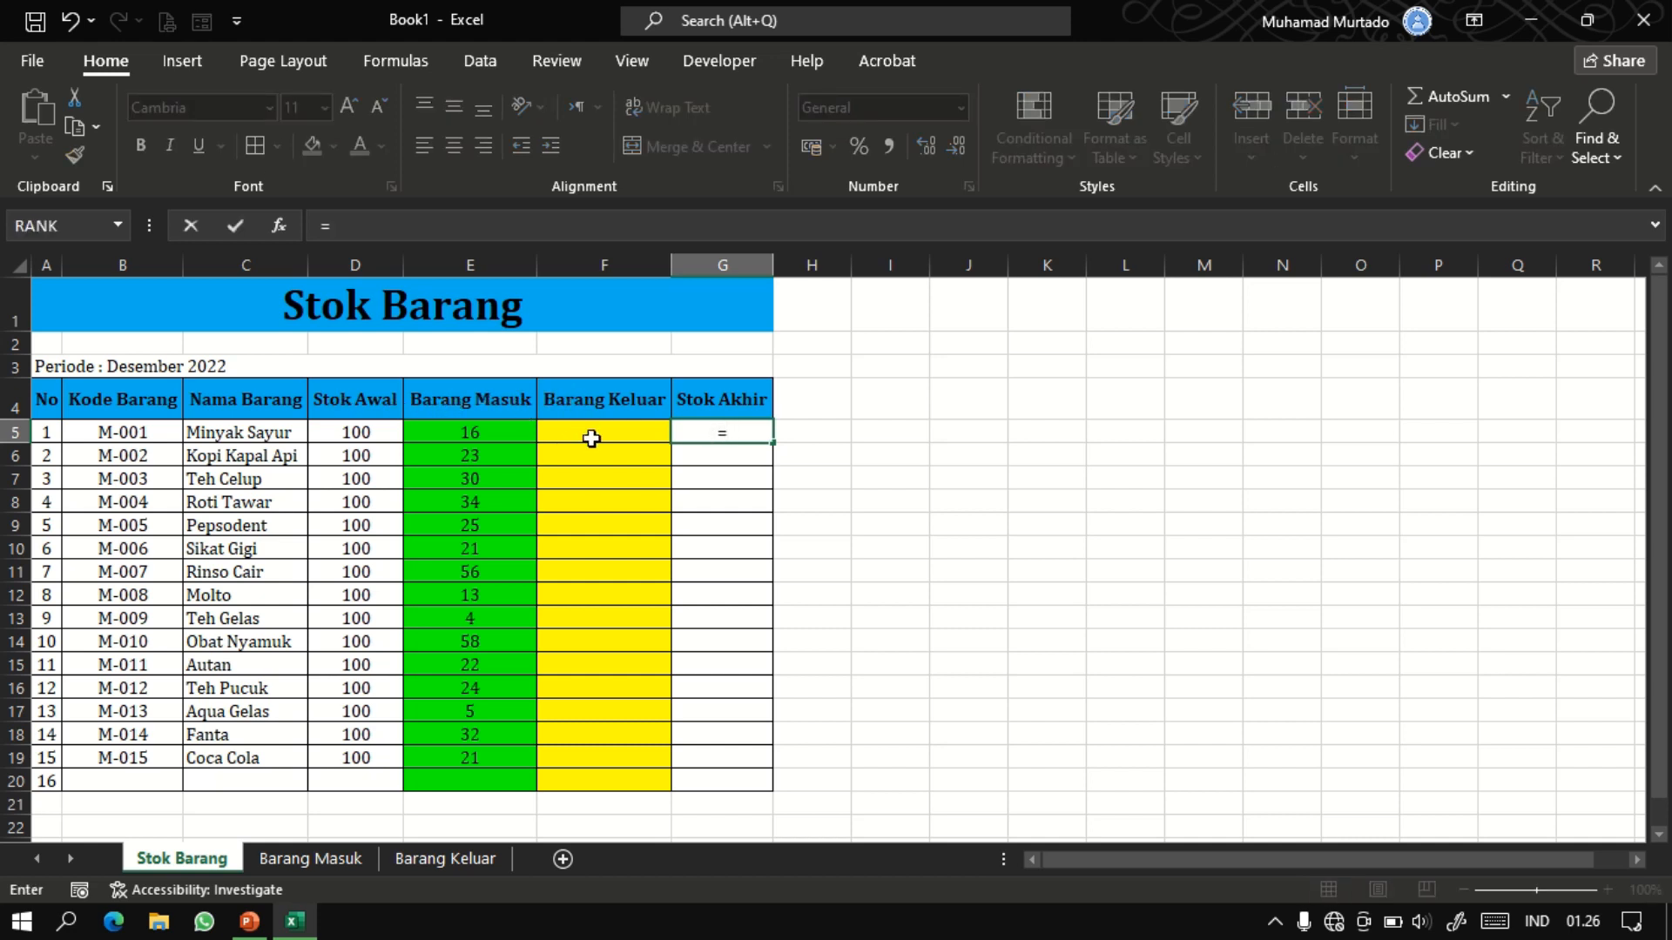
{"action": "left_click", "coordinate": [375, 433]}
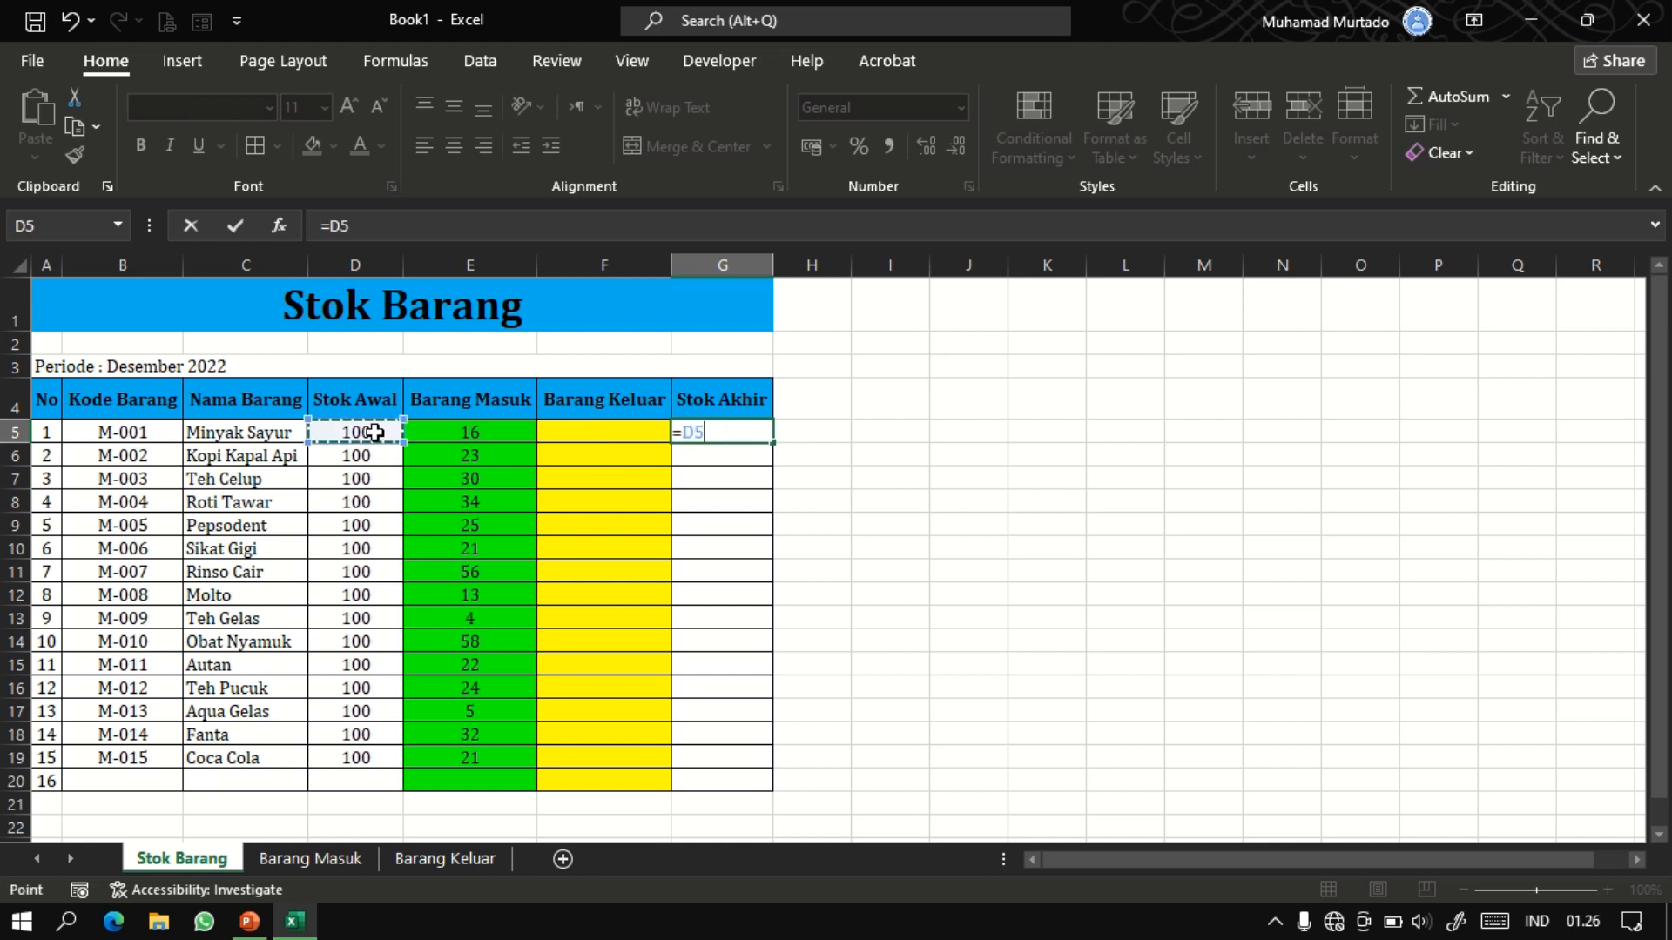
{"action": "left_click", "coordinate": [419, 434]}
{"action": "type", "text": "-"}
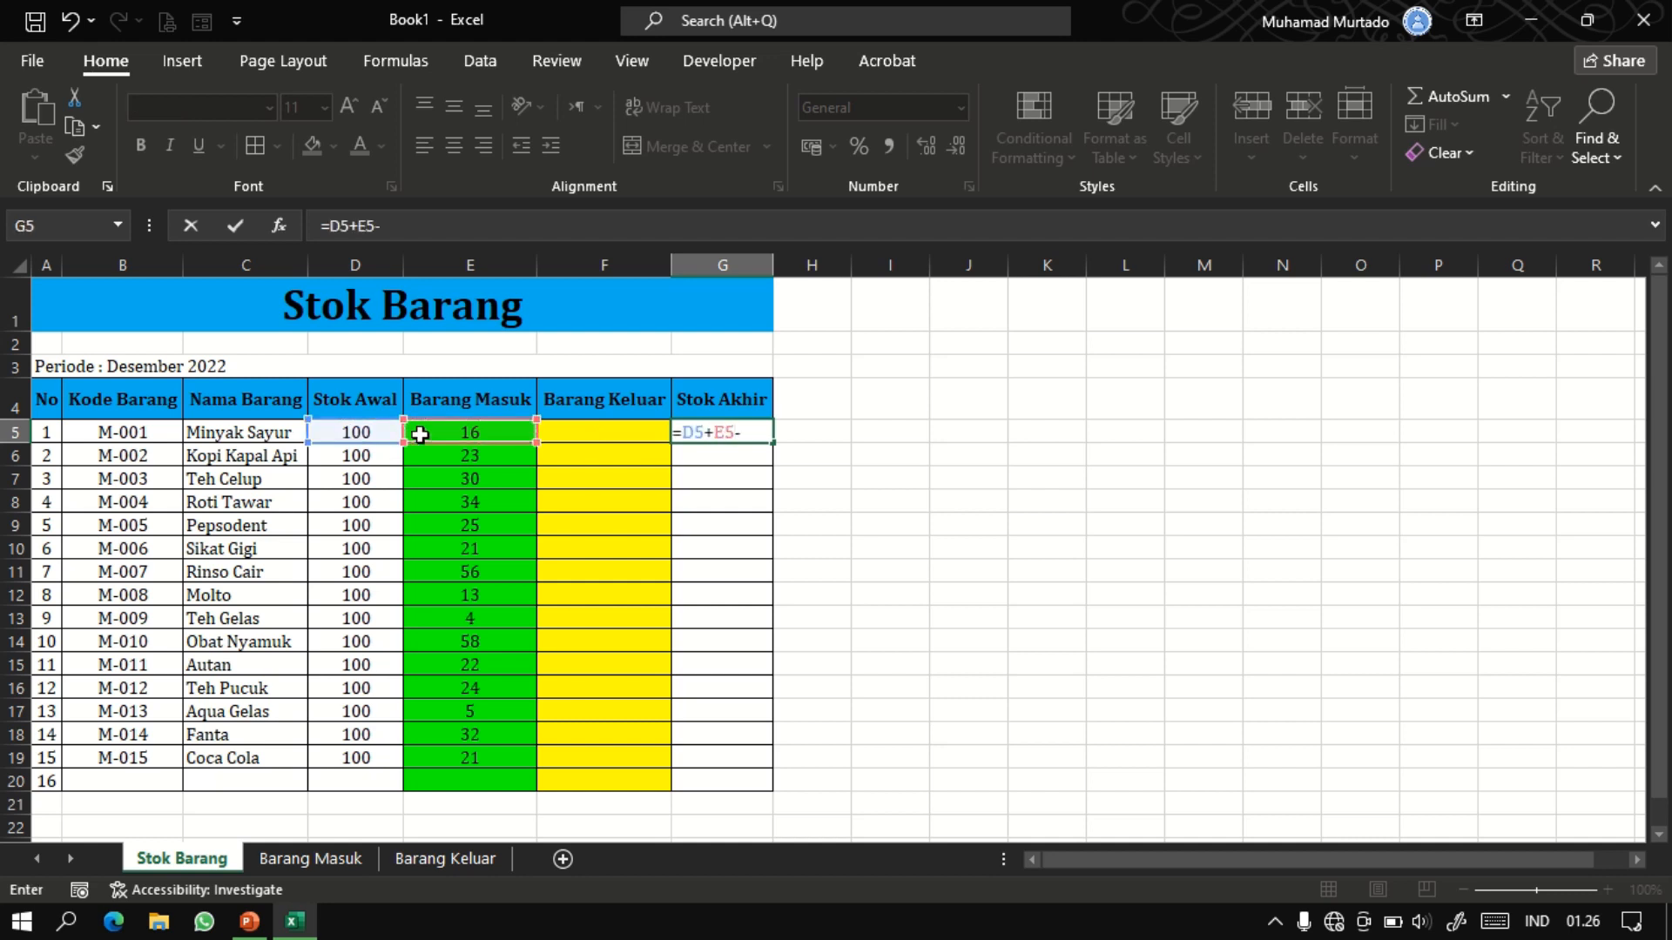
{"action": "left_click", "coordinate": [554, 432]}
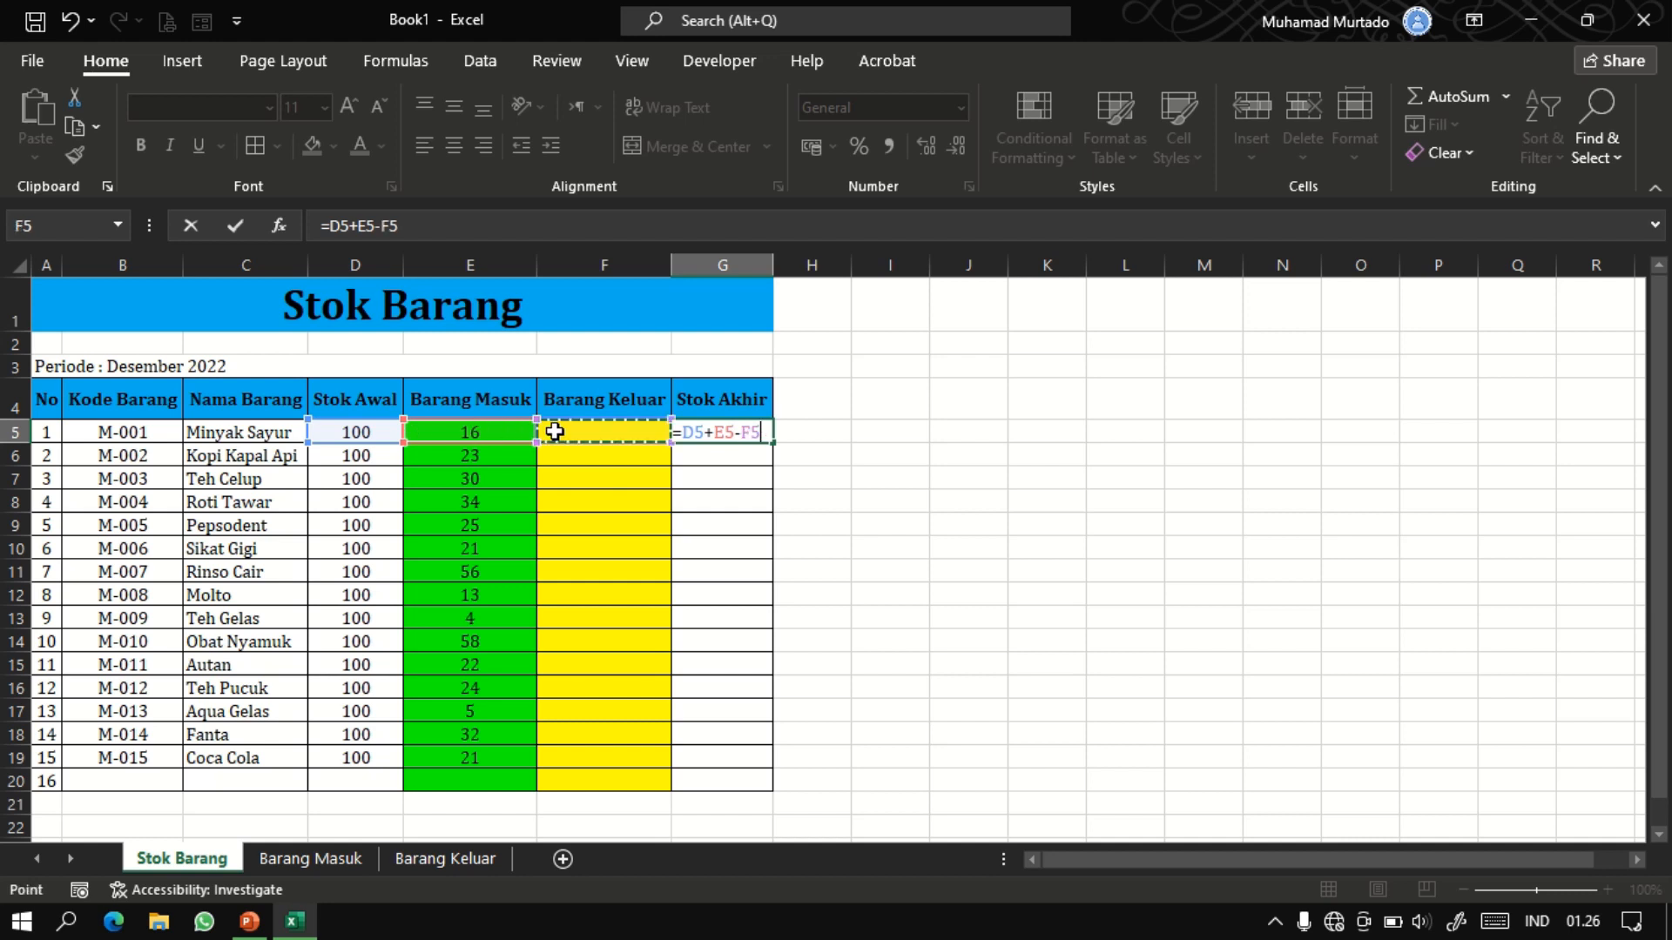
{"action": "key", "text": "Return"}
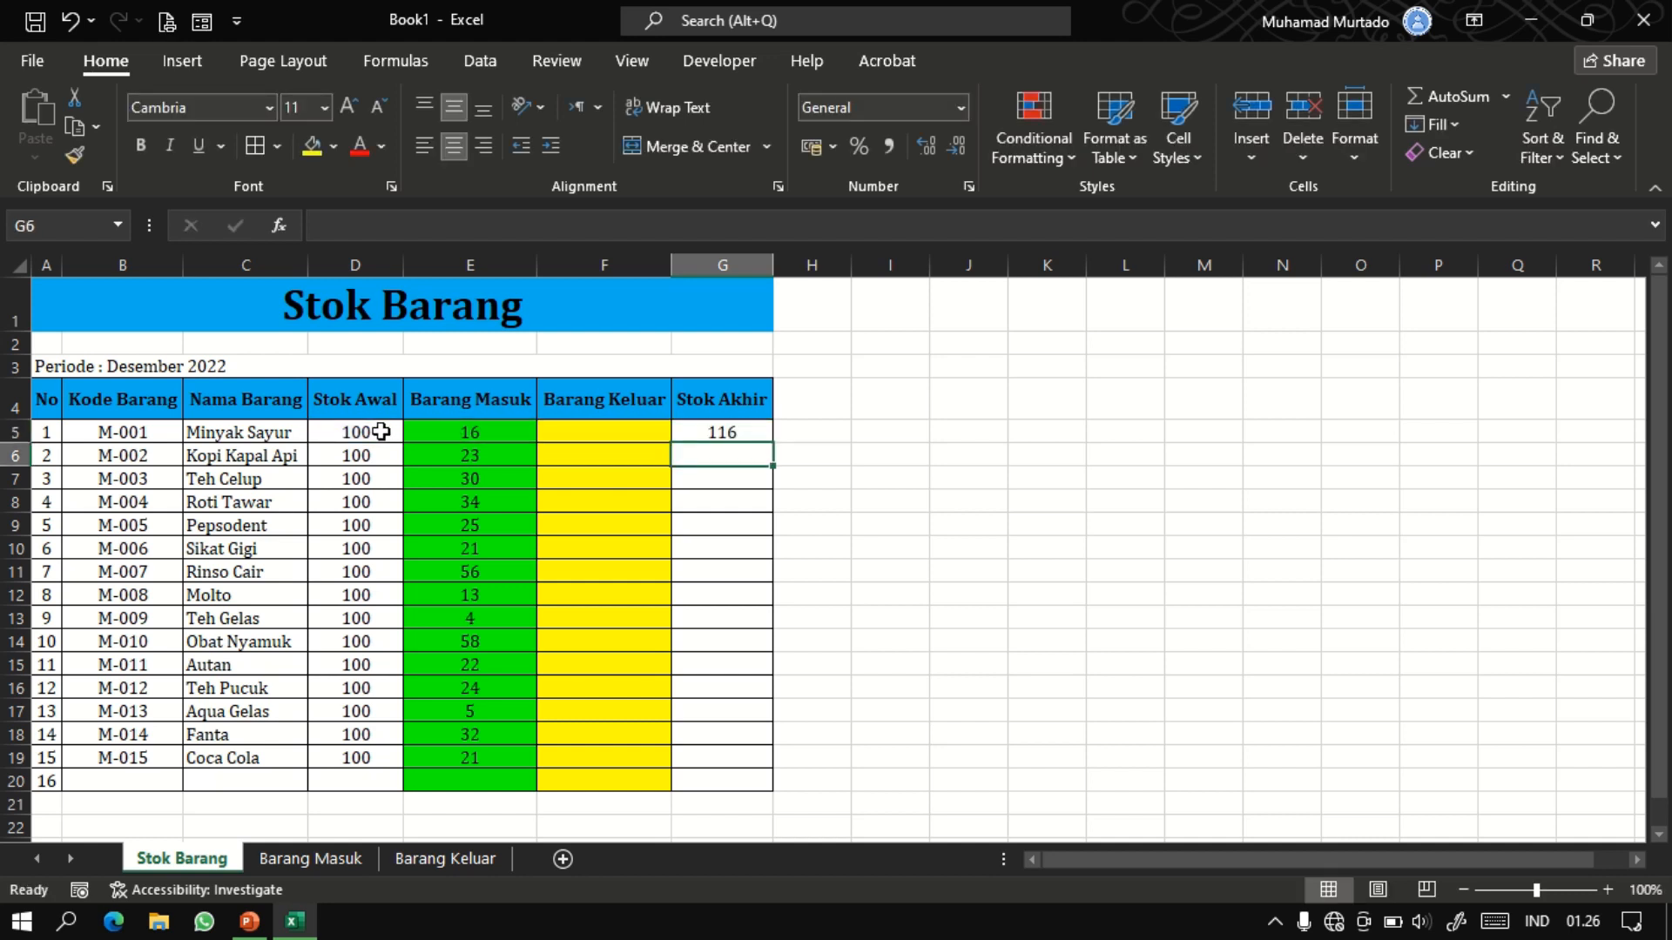
Fill the Stok Akhir formula from G5 down to G19.
{"action": "left_click", "coordinate": [747, 434]}
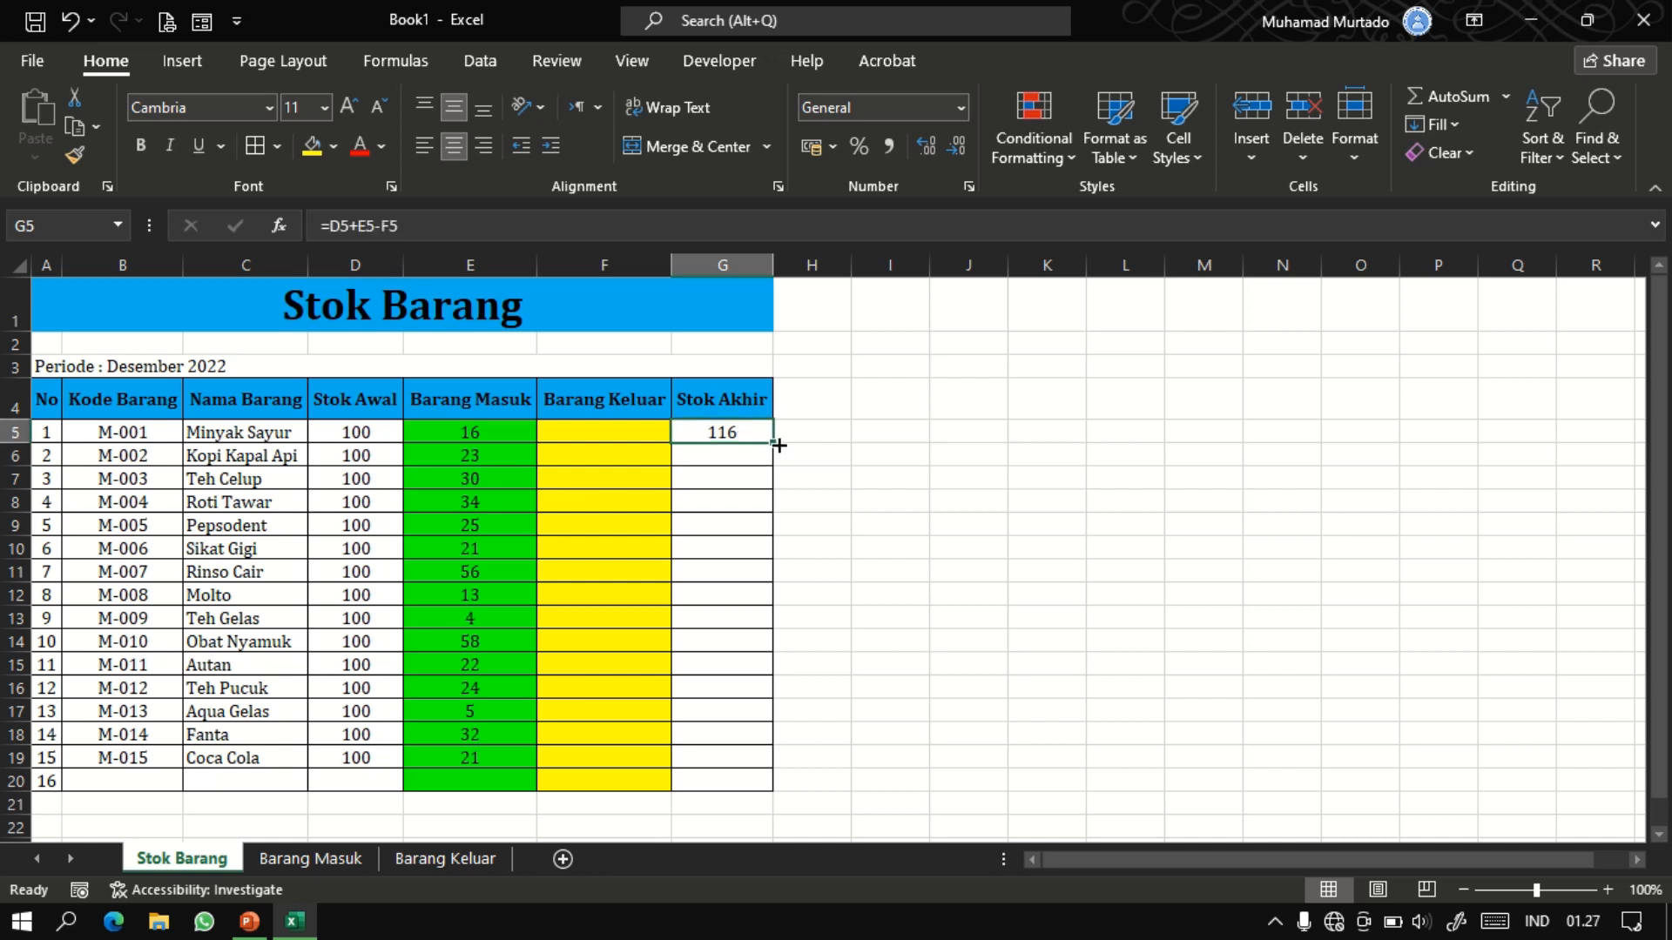
{"action": "left_click_drag", "start_coordinate": [775, 445], "coordinate": [766, 762]}
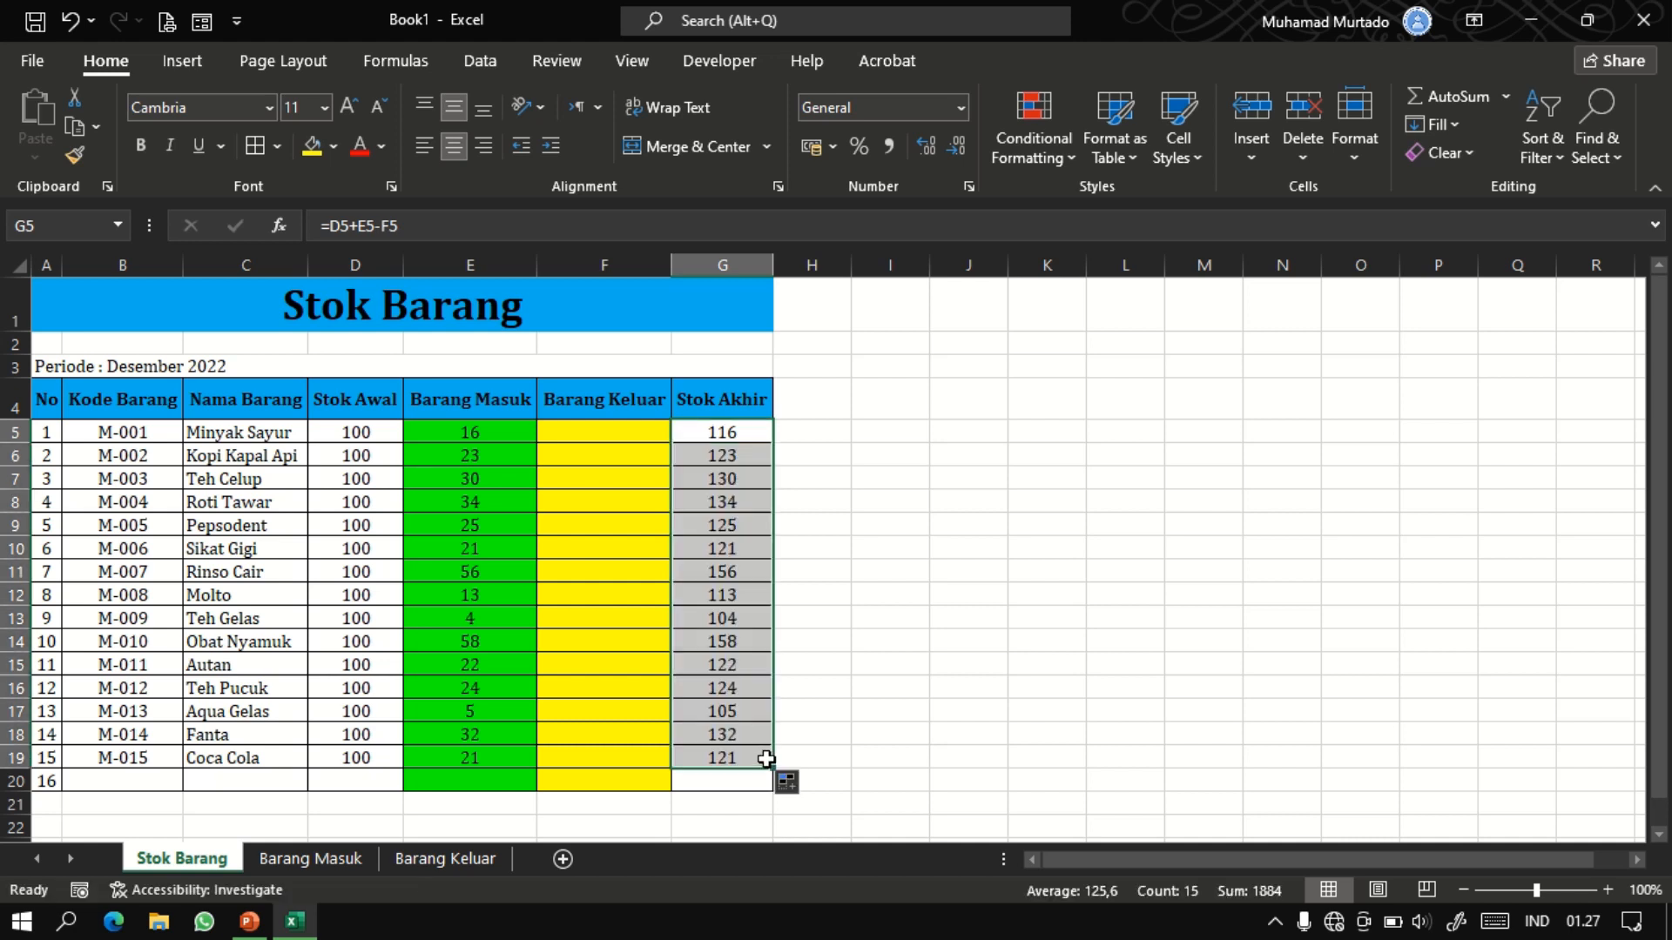
{"action": "left_click", "coordinate": [831, 618]}
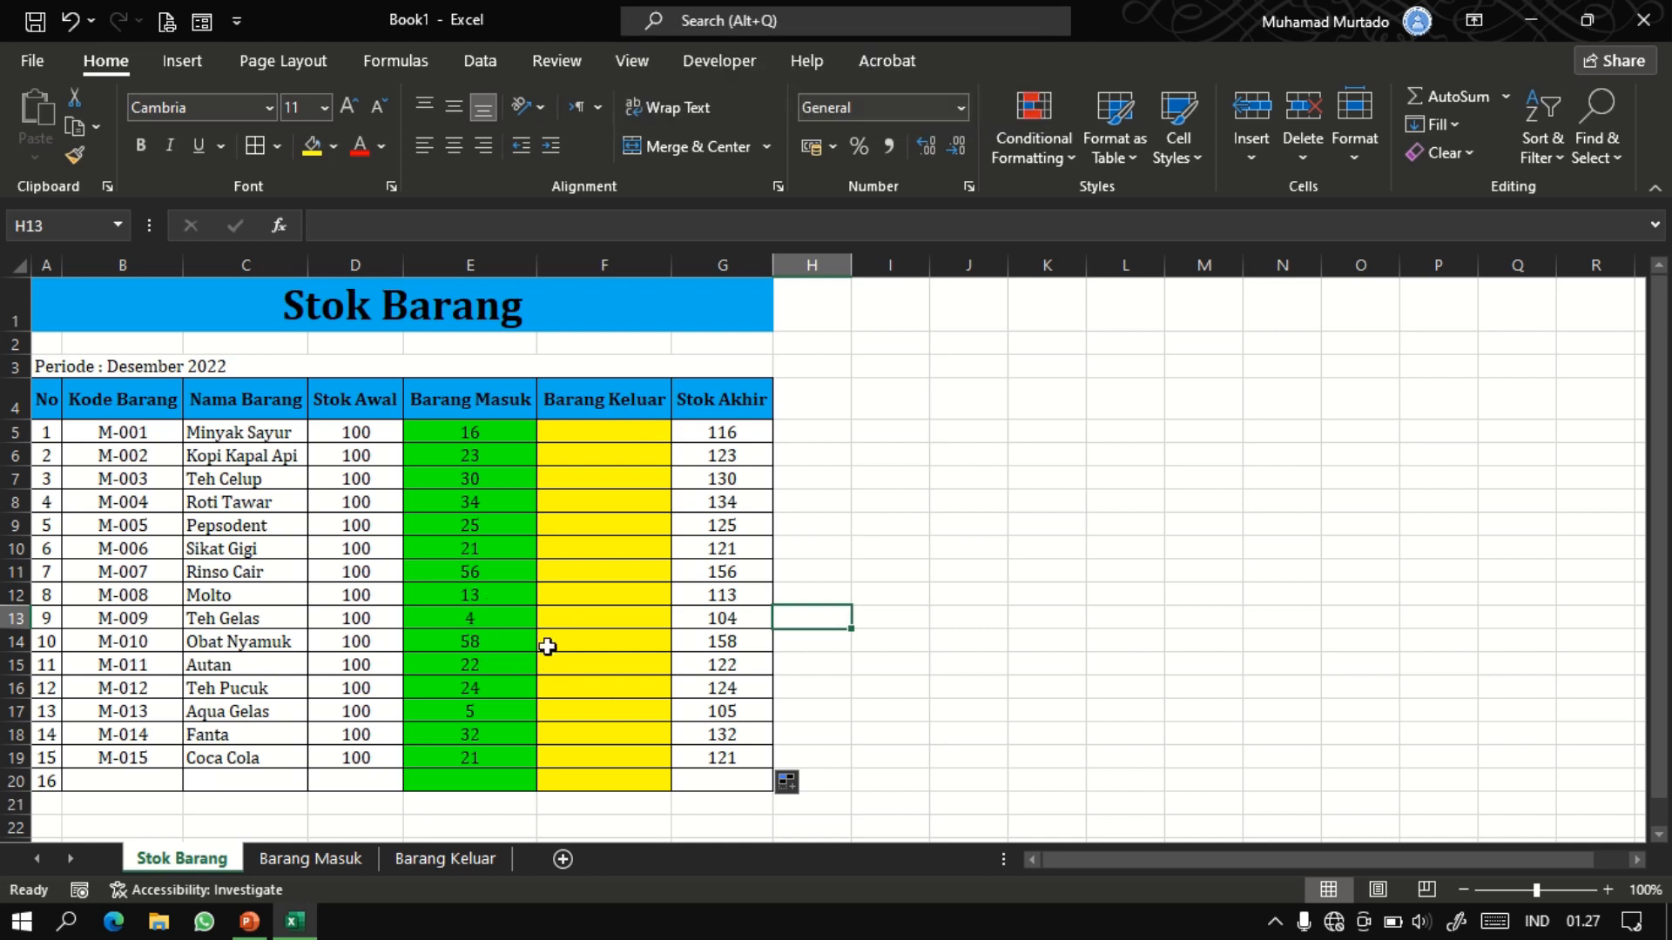
Enter the item code M-003 in cell C5 of the Barang Keluar sheet.
{"action": "left_click", "coordinate": [430, 861]}
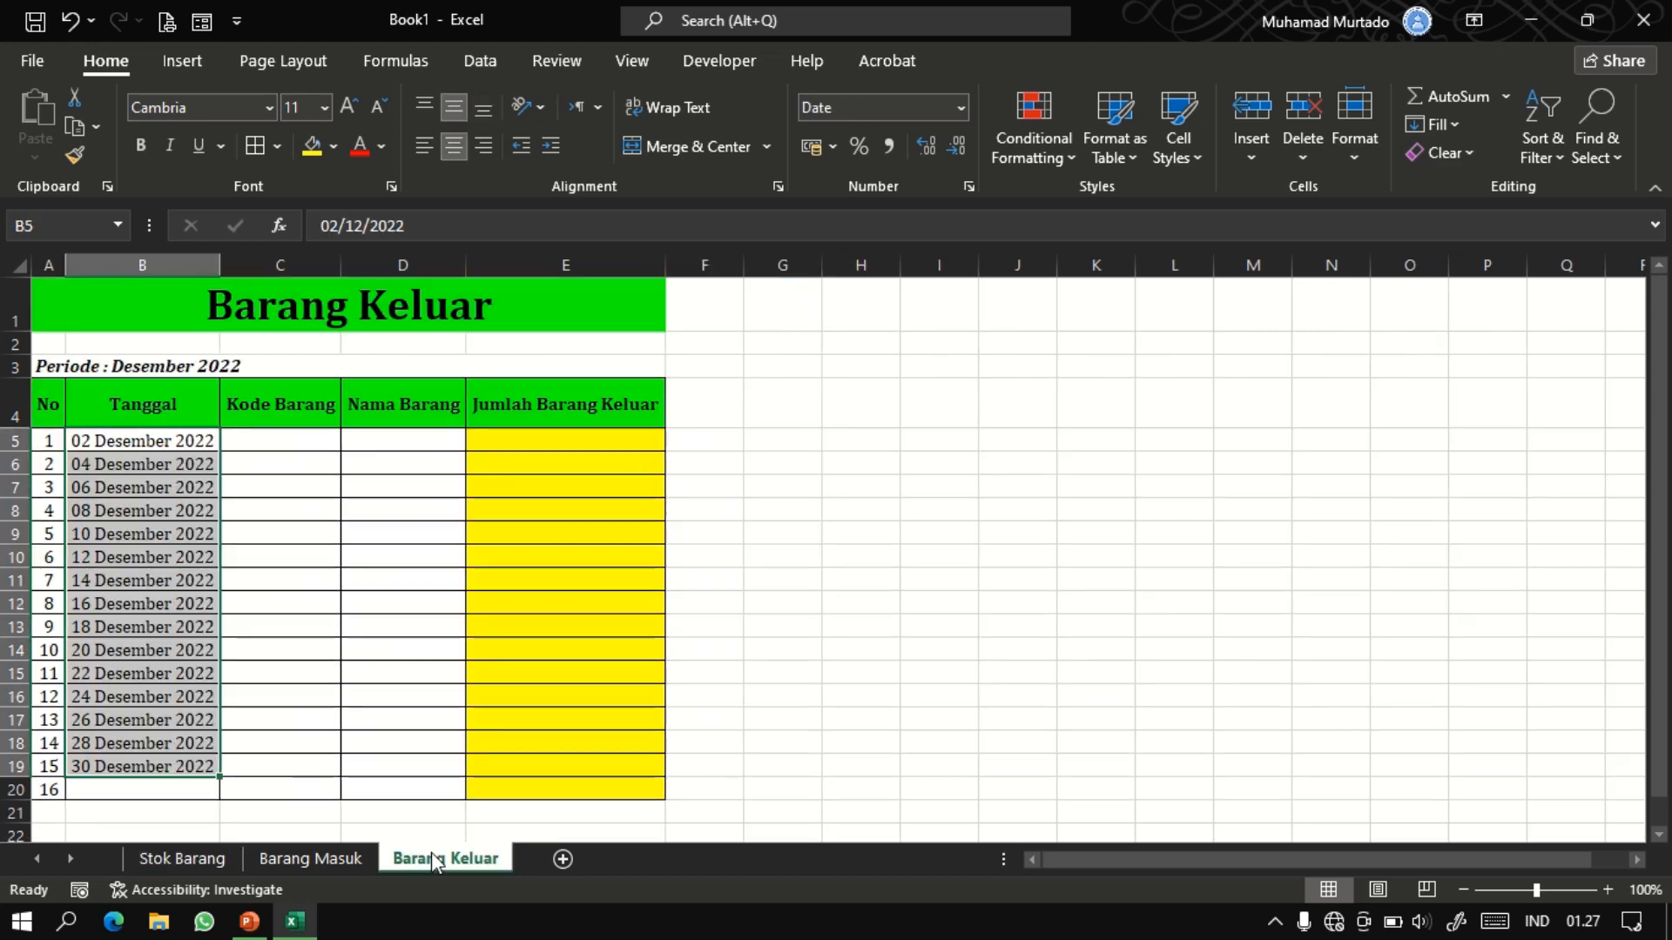
{"action": "left_click", "coordinate": [297, 441]}
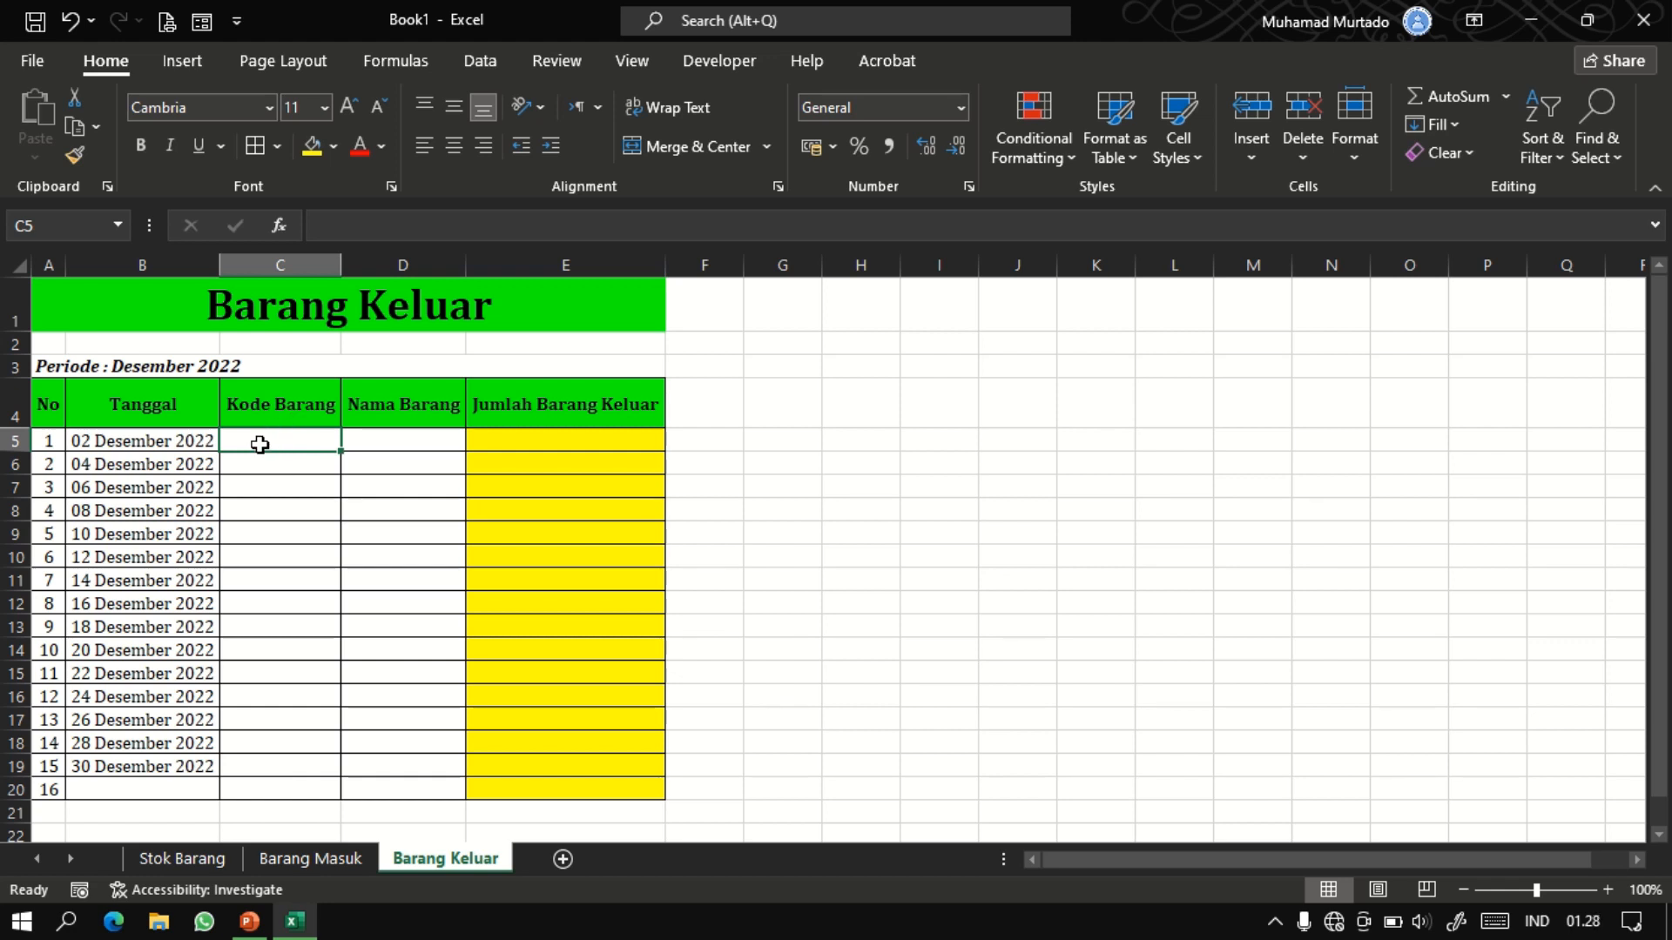
{"action": "type", "text": "M-003"}
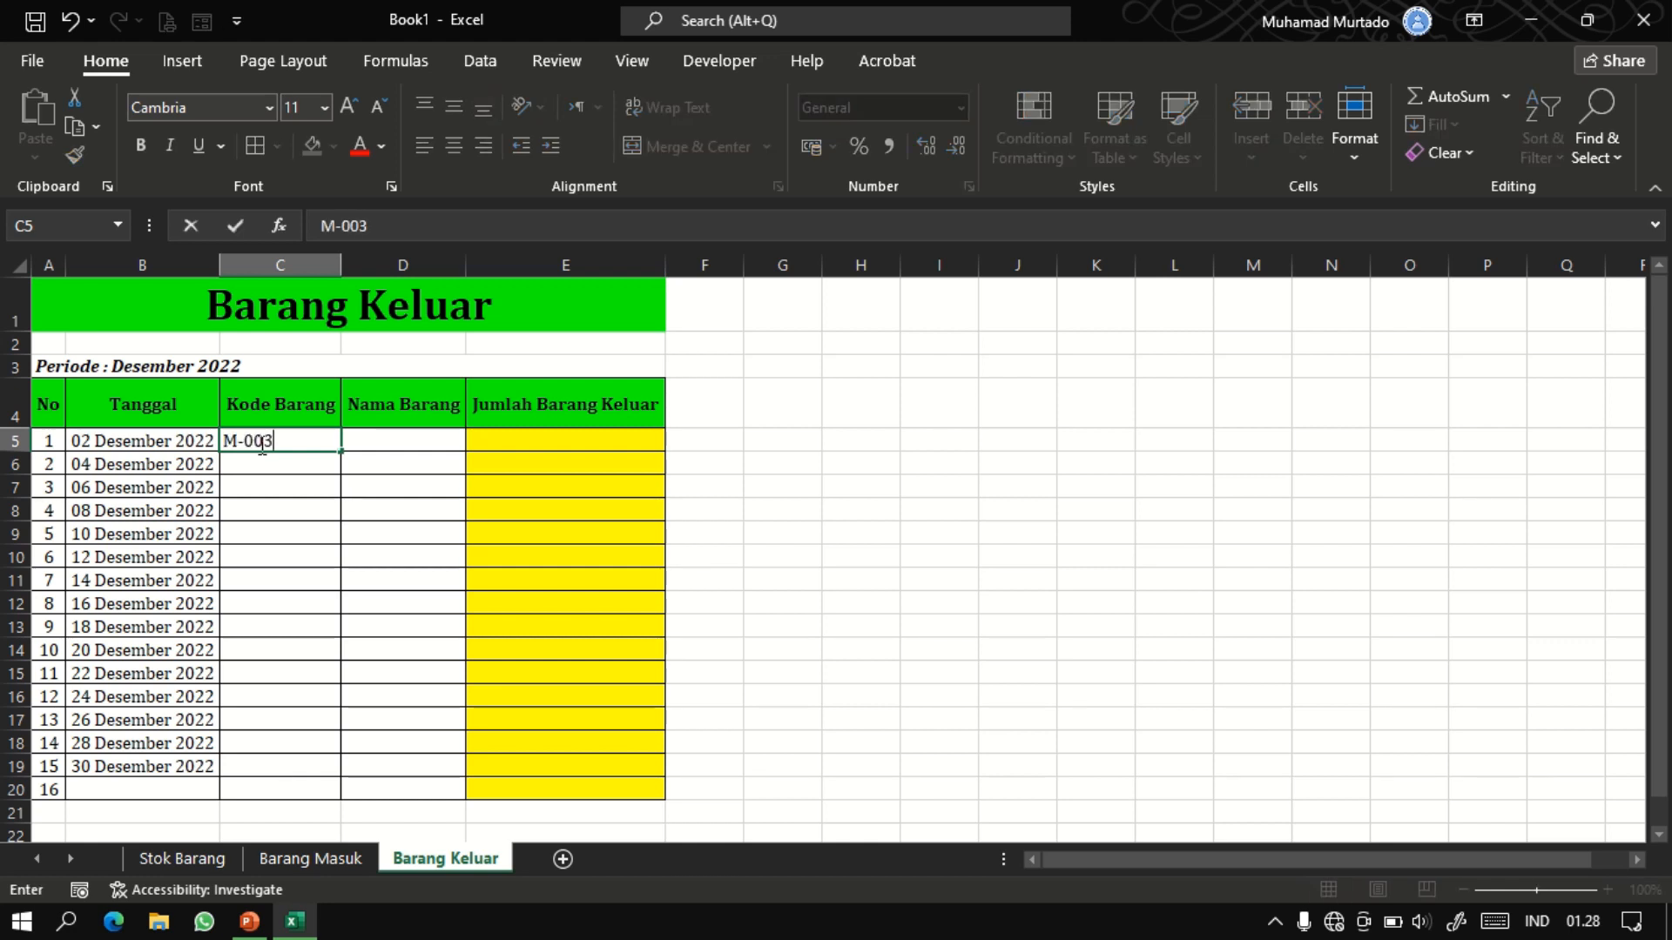
{"action": "key", "text": "Return"}
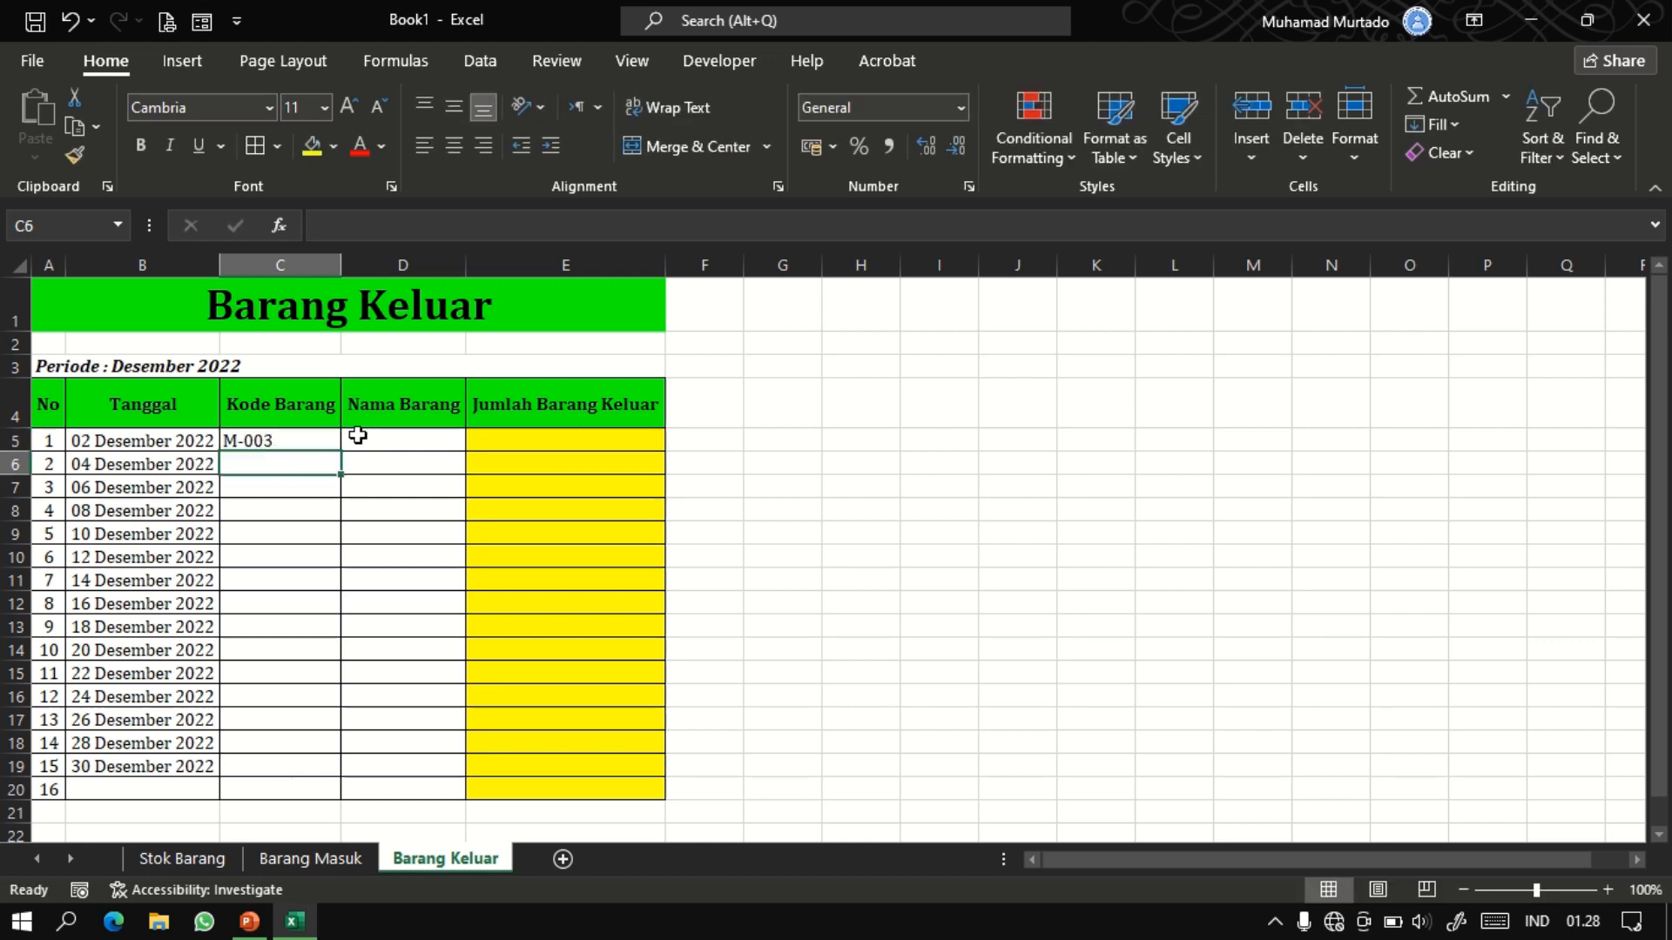
{"action": "left_click", "coordinate": [305, 435]}
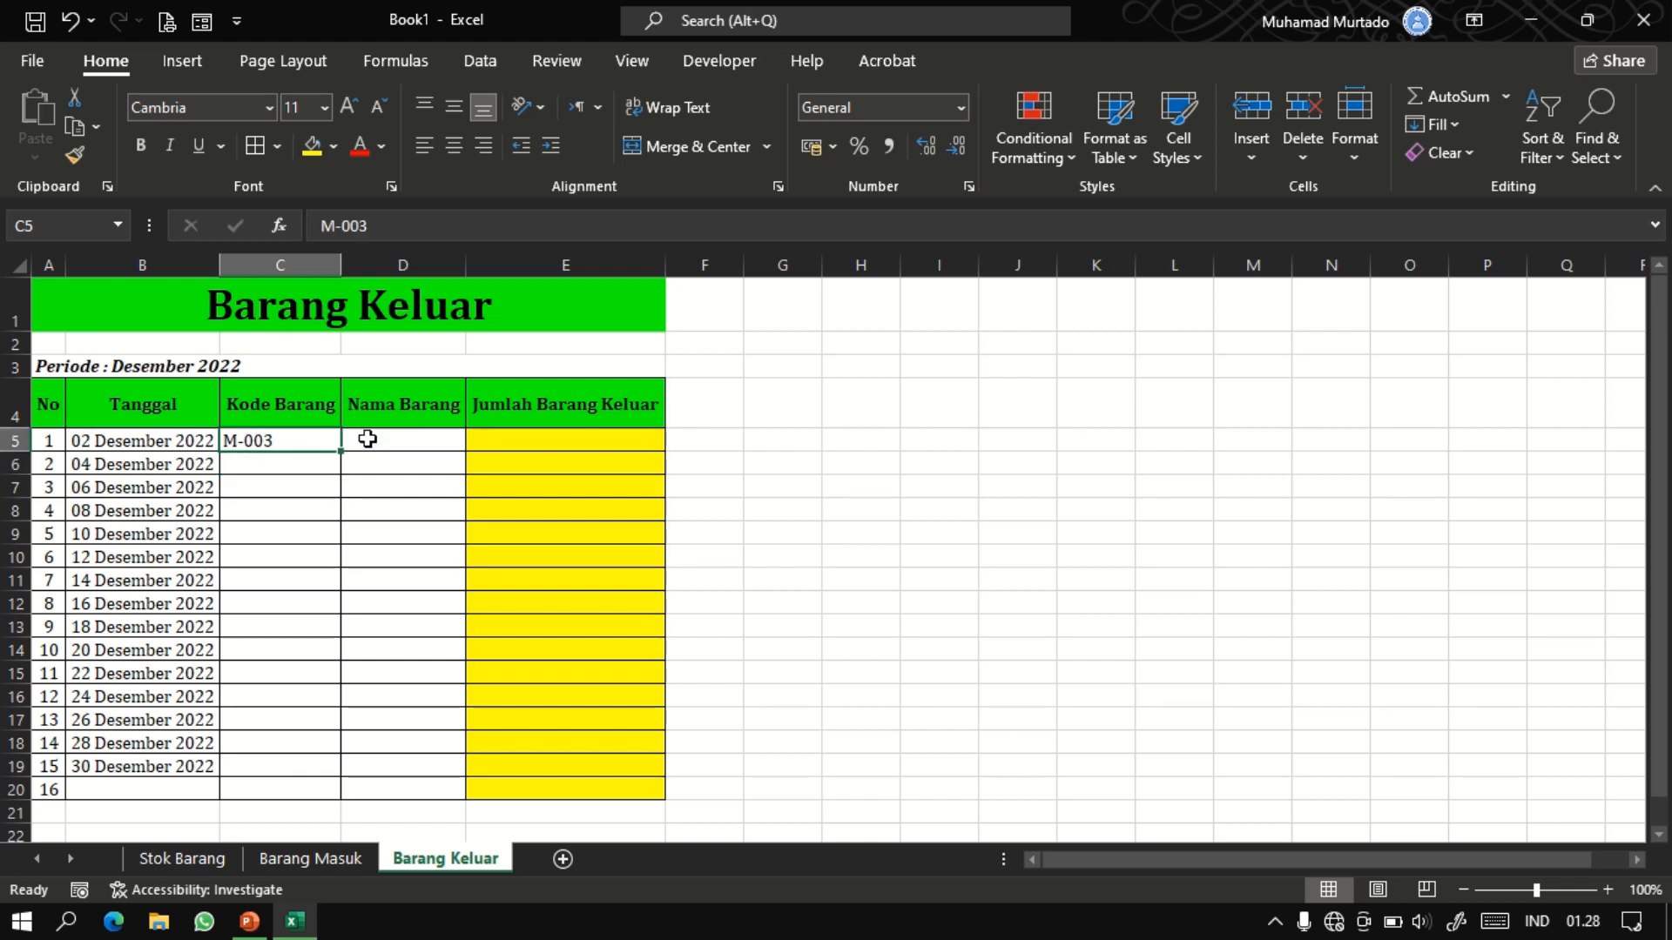
Reuse the Barang Masuk D5 formula =IFERROR(VLOOKUP(C5;'Stok Barang'!$B$4:$G$19;2;FALSE);"") in cell D5 of the Barang Keluar sheet.
{"action": "left_click", "coordinate": [366, 439]}
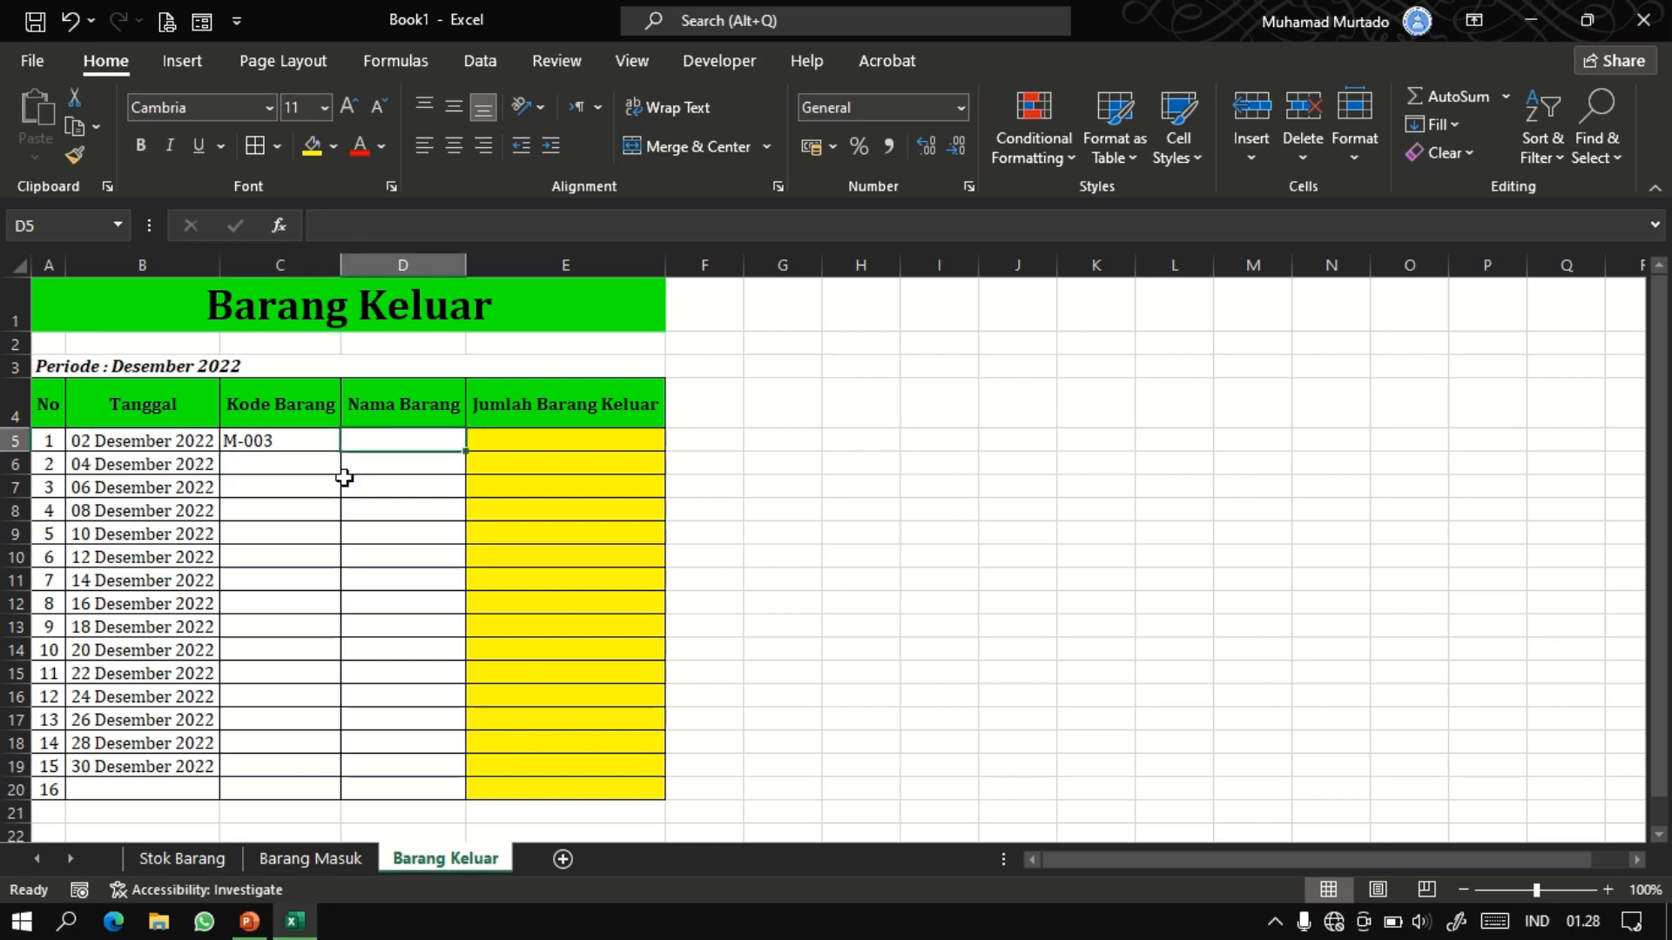
{"action": "left_click", "coordinate": [285, 861]}
{"action": "left_click", "coordinate": [394, 444]}
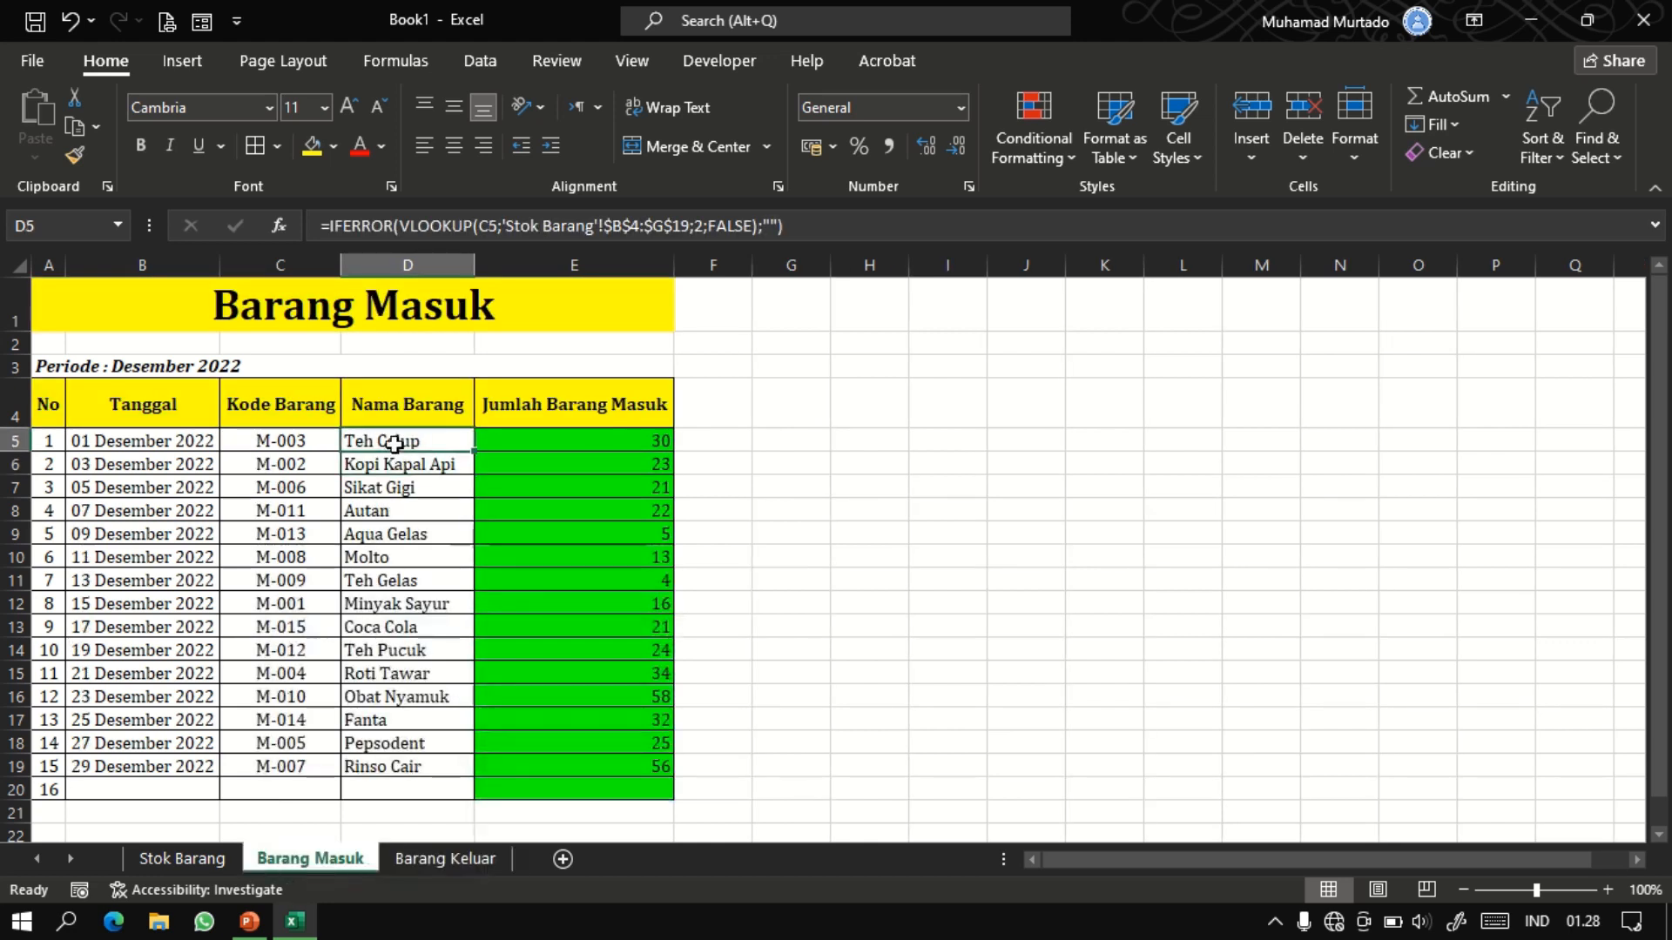
{"action": "left_click", "coordinate": [791, 231]}
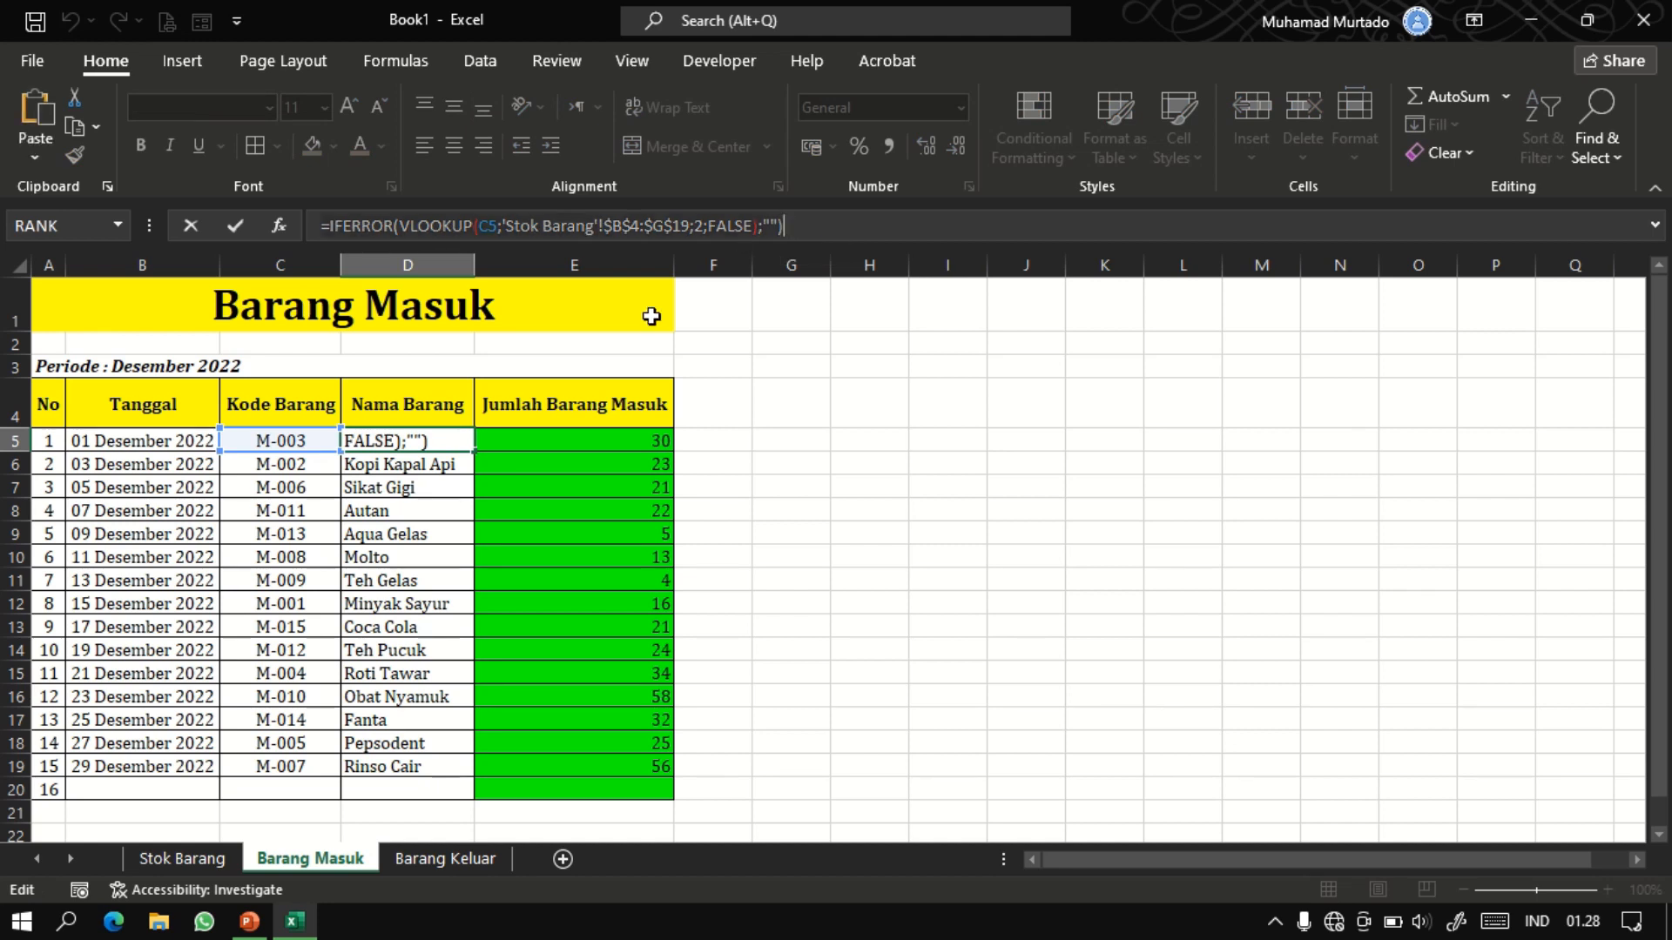
{"action": "key", "text": "Return"}
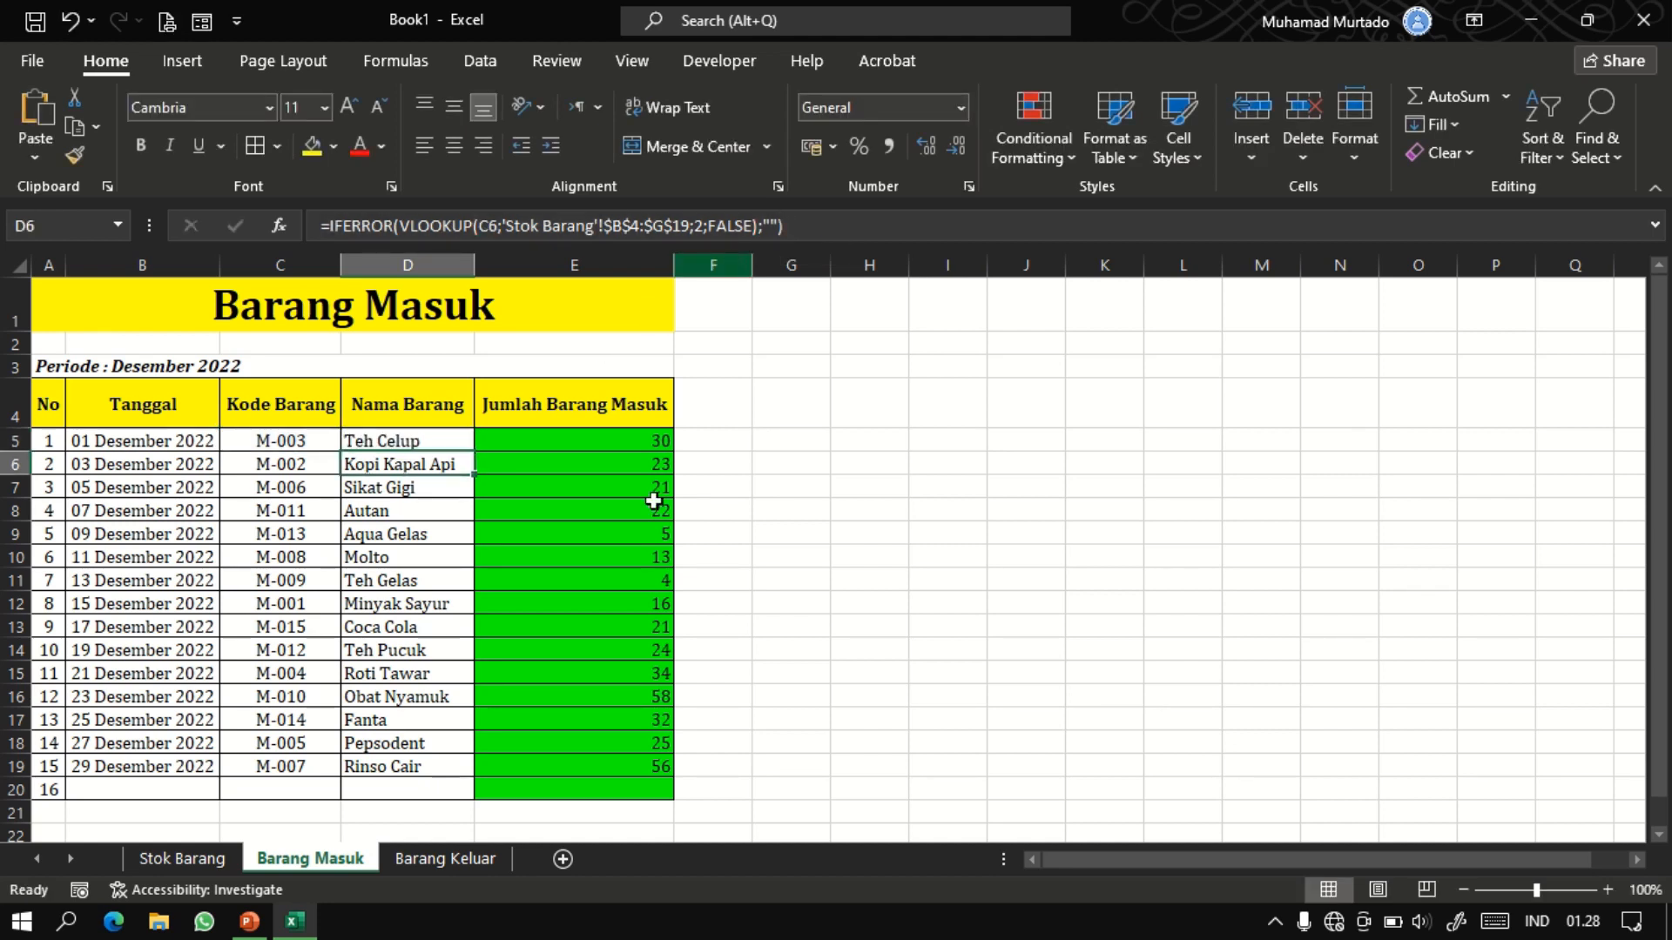
{"action": "left_click", "coordinate": [402, 859]}
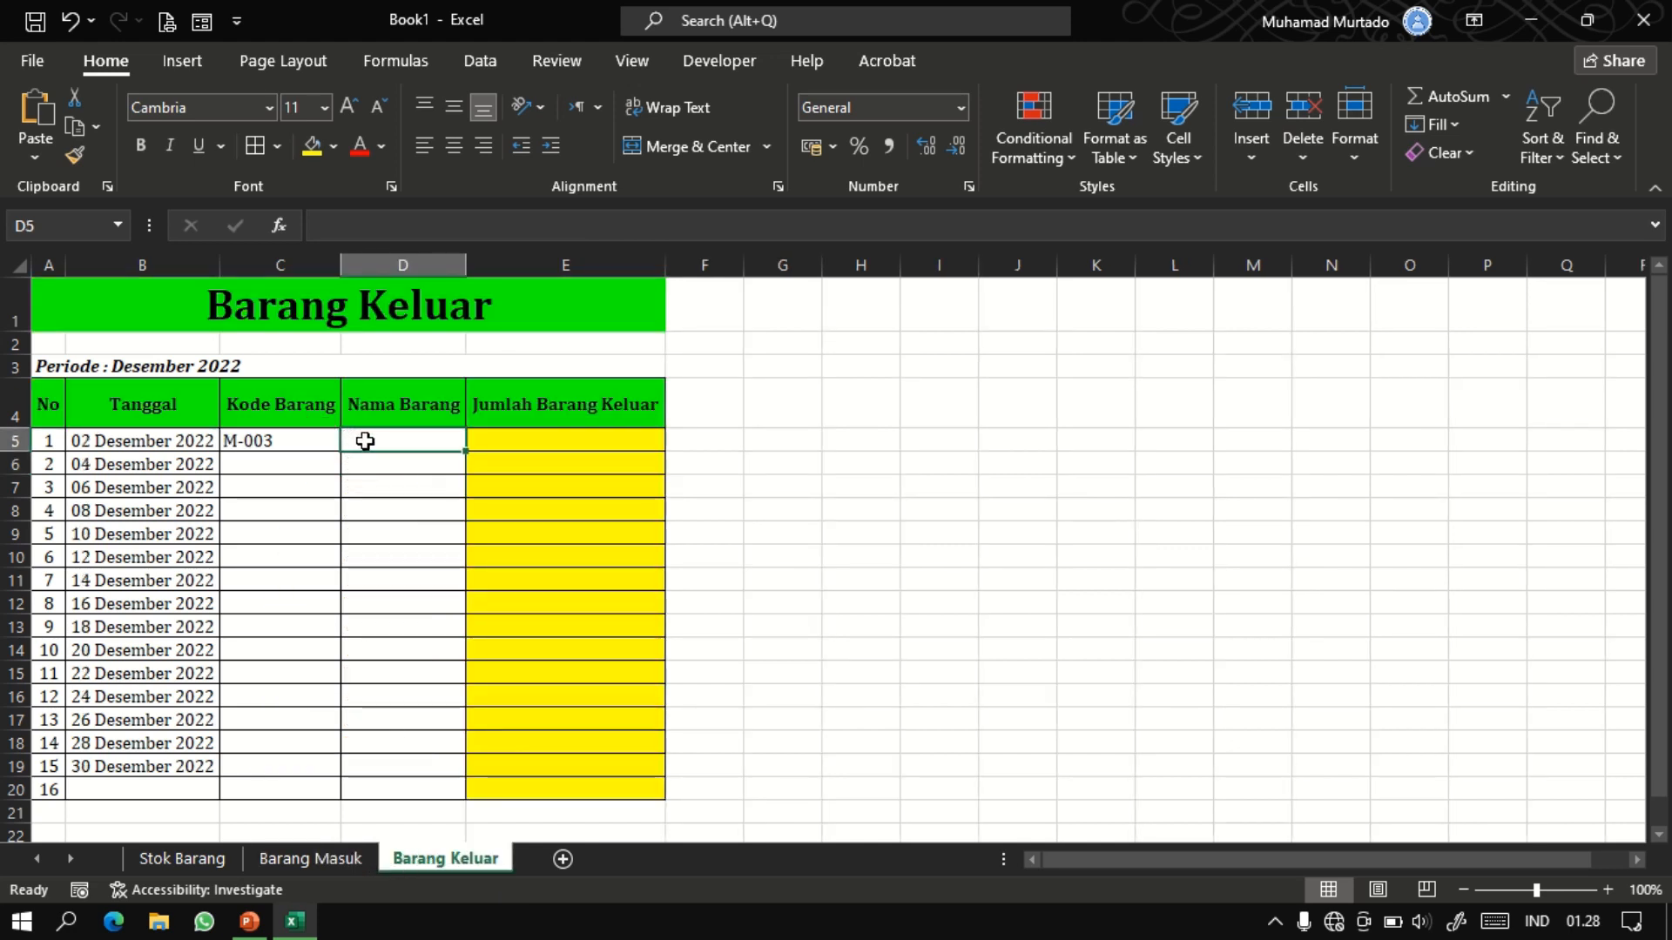
{"action": "type", "text": "="}
{"action": "type", "text": "IFERROR(VLOOKUP(C5;'Stok Barang'!$B$4:$G$19;2;FALSE);\"\")"}
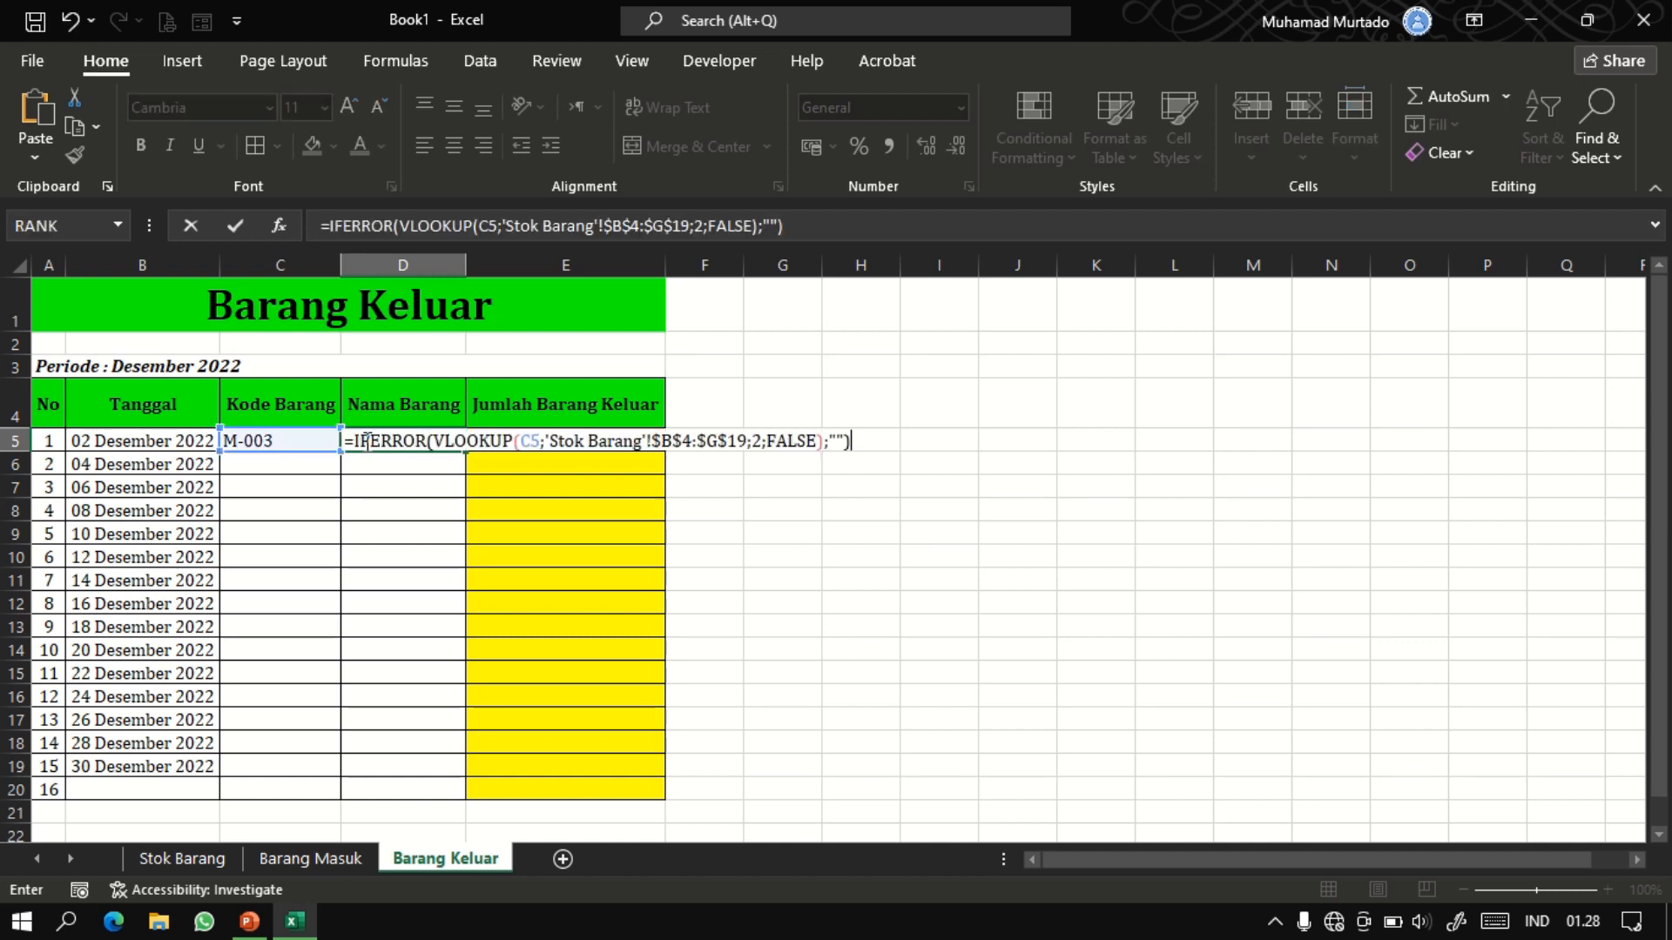
{"action": "key", "text": "Return"}
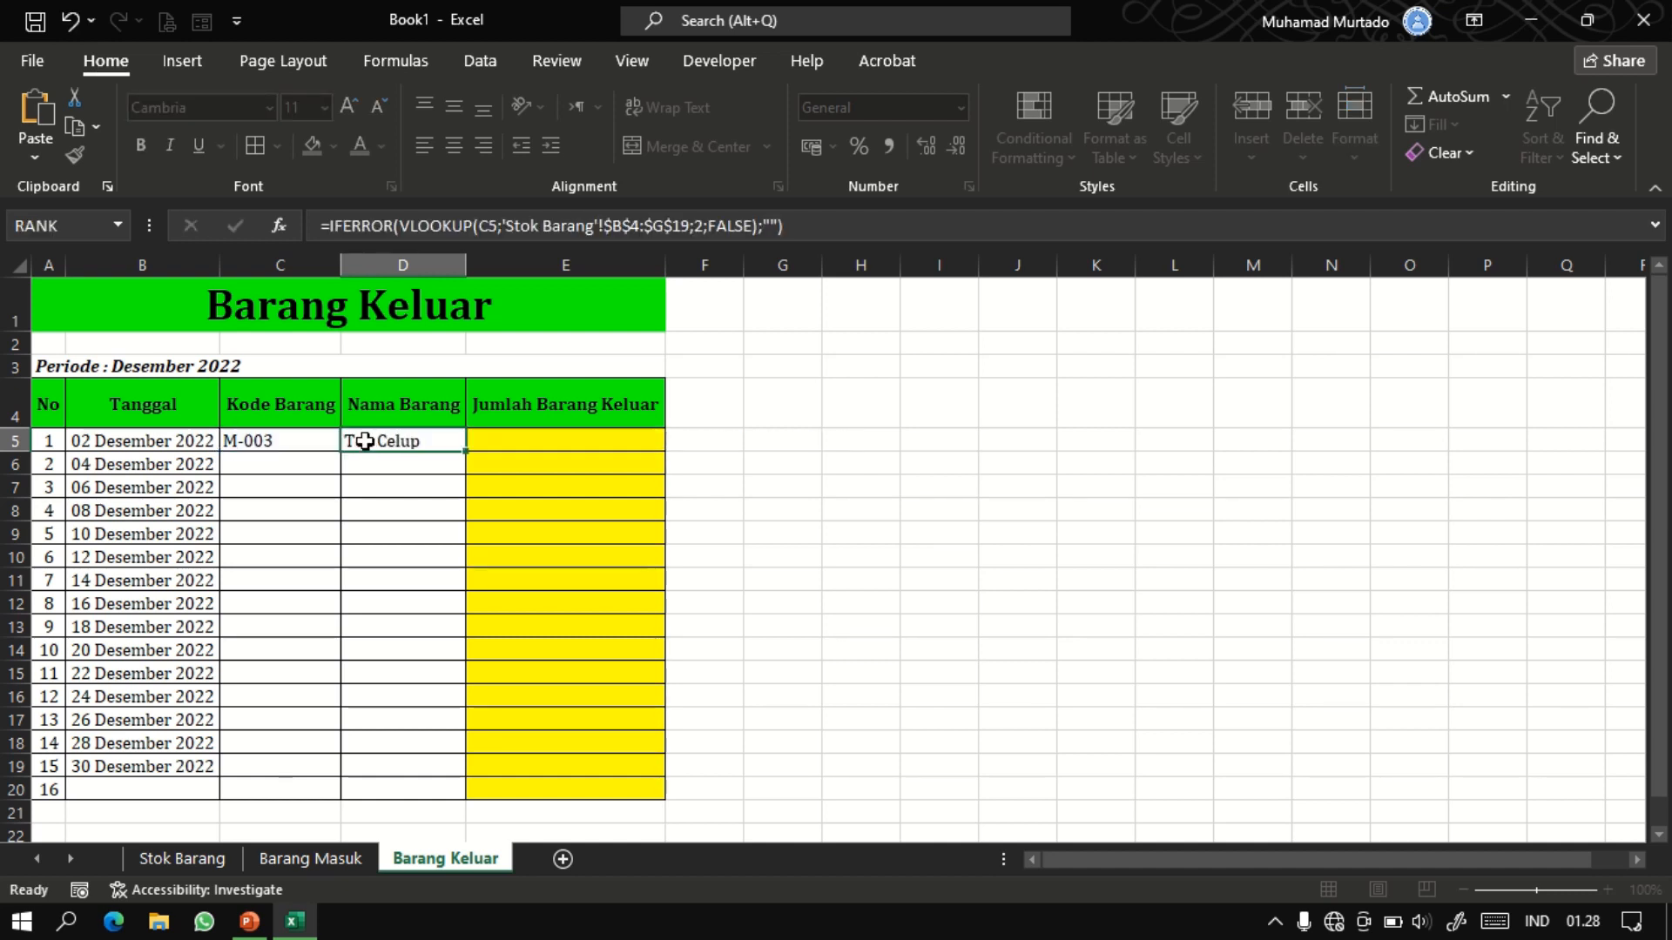
Review the item code in C5 and its lookup formula in D5 on the Barang Keluar sheet.
{"action": "left_click", "coordinate": [291, 444]}
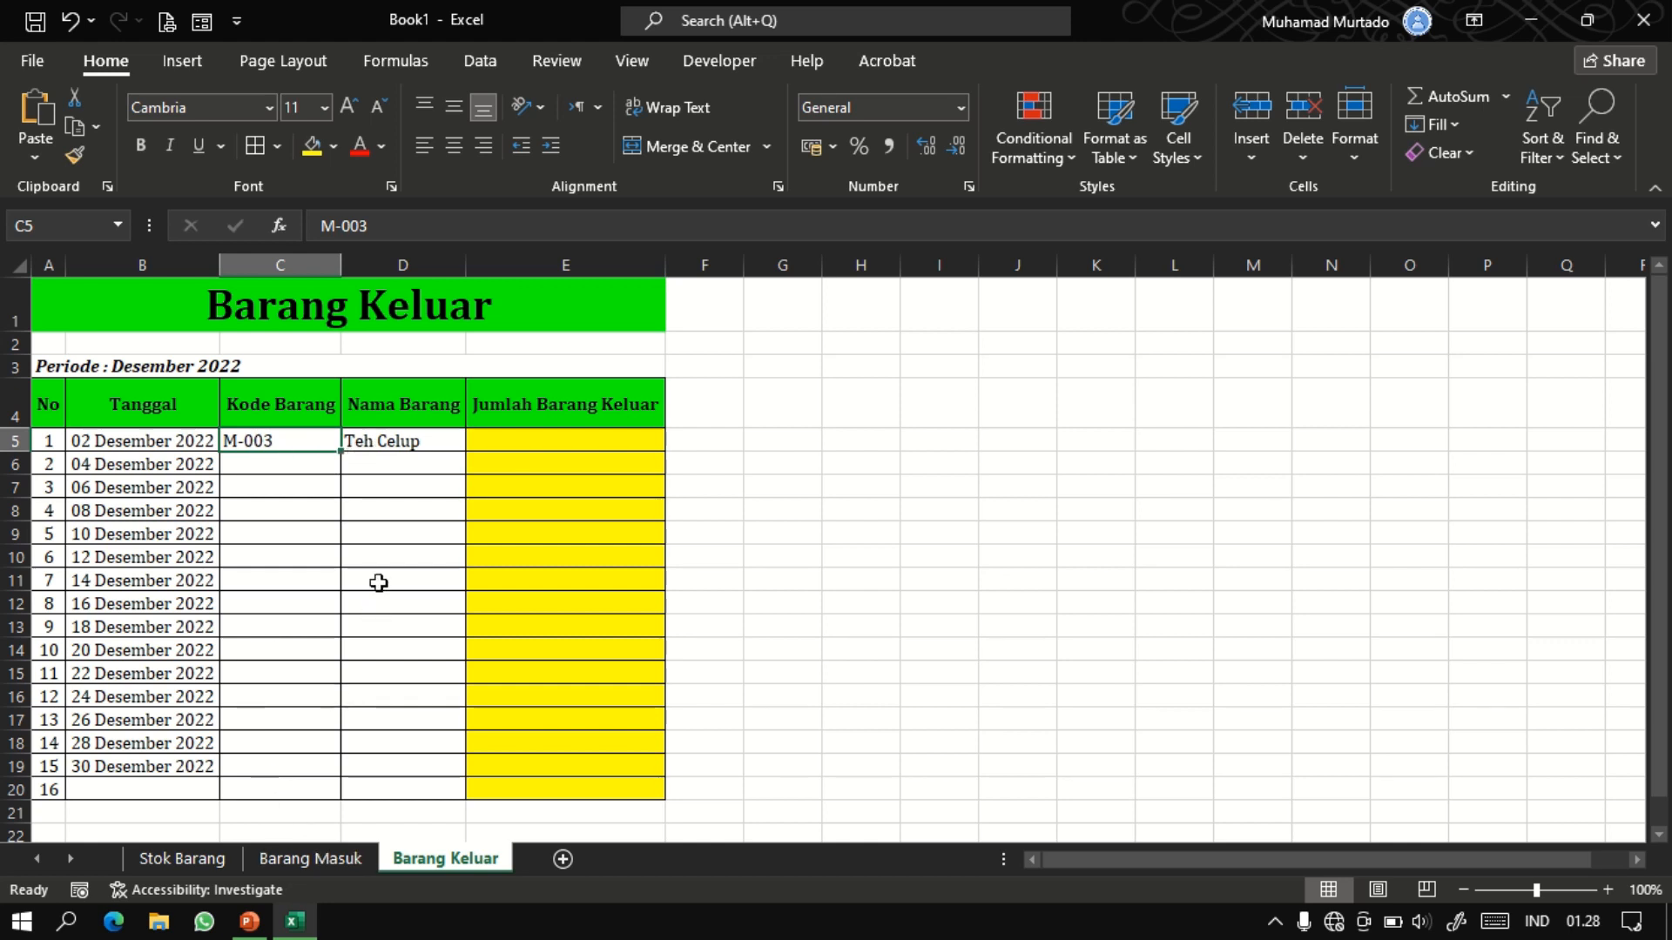
{"action": "left_click", "coordinate": [410, 438]}
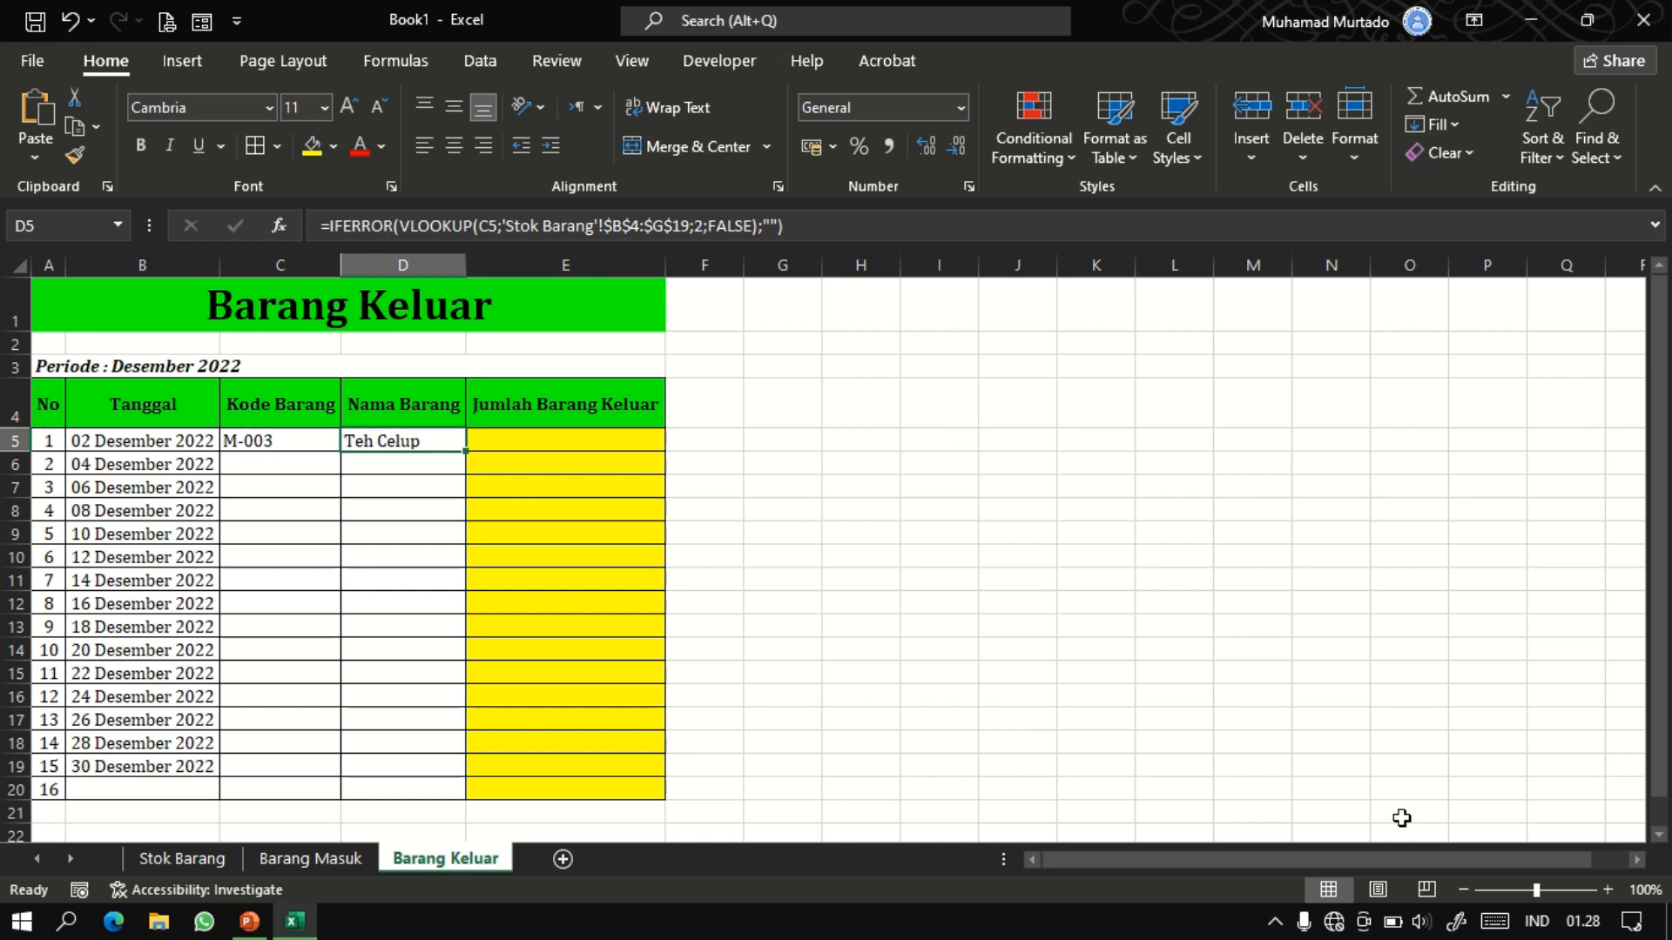
{"action": "left_click", "coordinate": [1604, 890]}
{"action": "left_click", "coordinate": [1463, 890]}
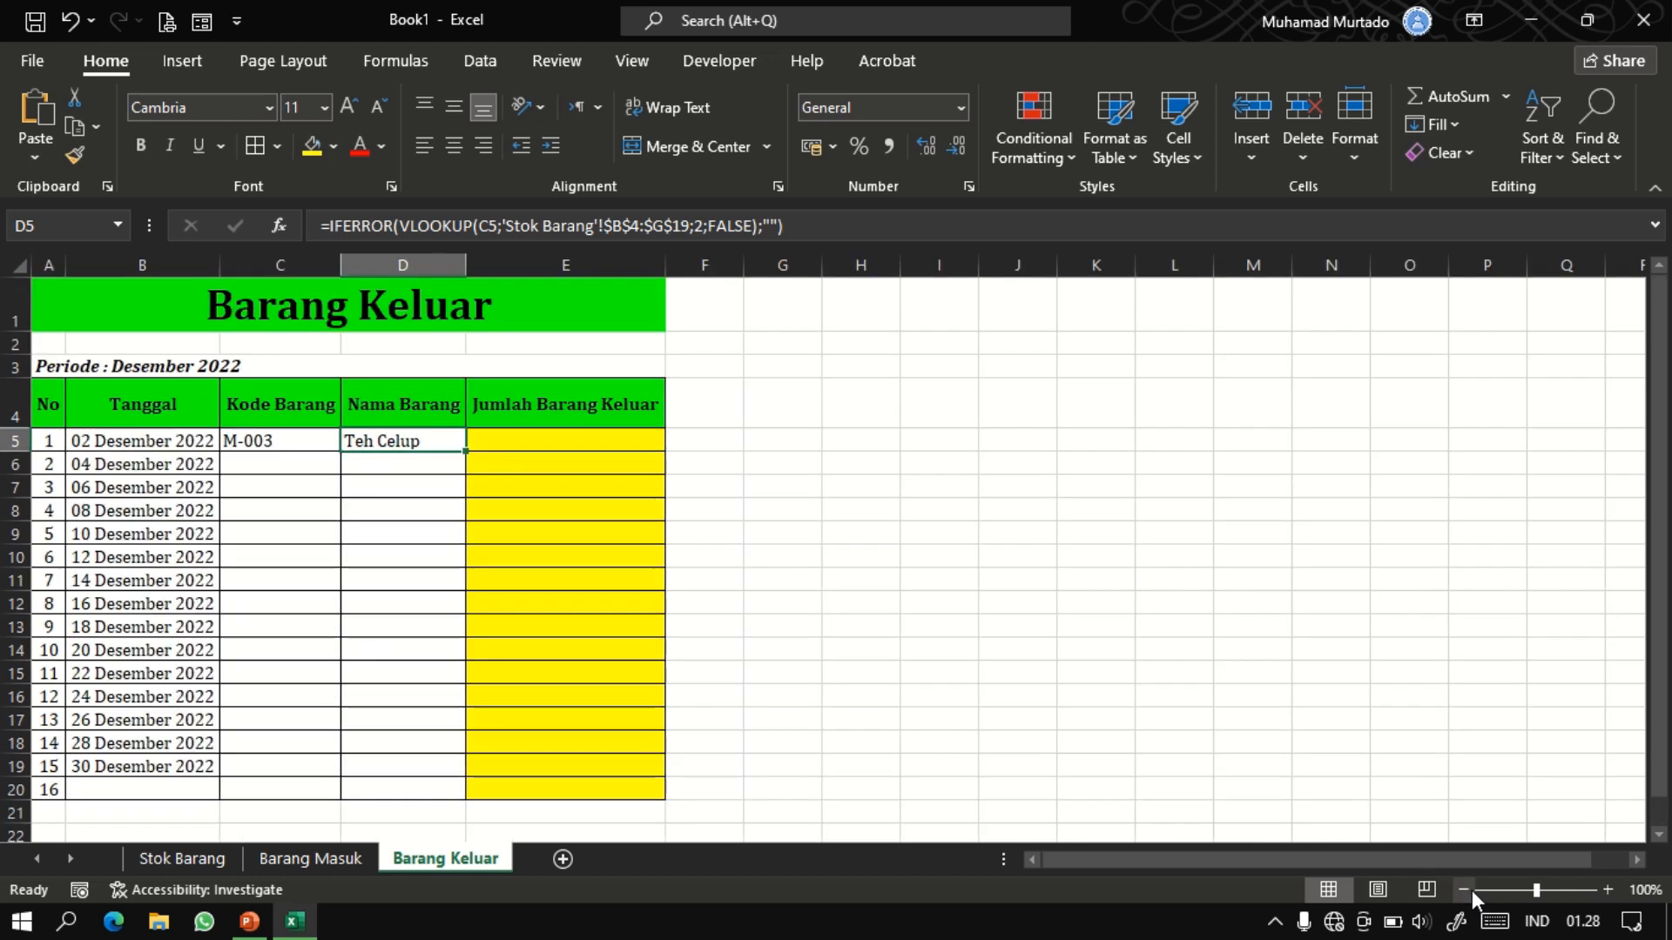
{"action": "left_click", "coordinate": [320, 441]}
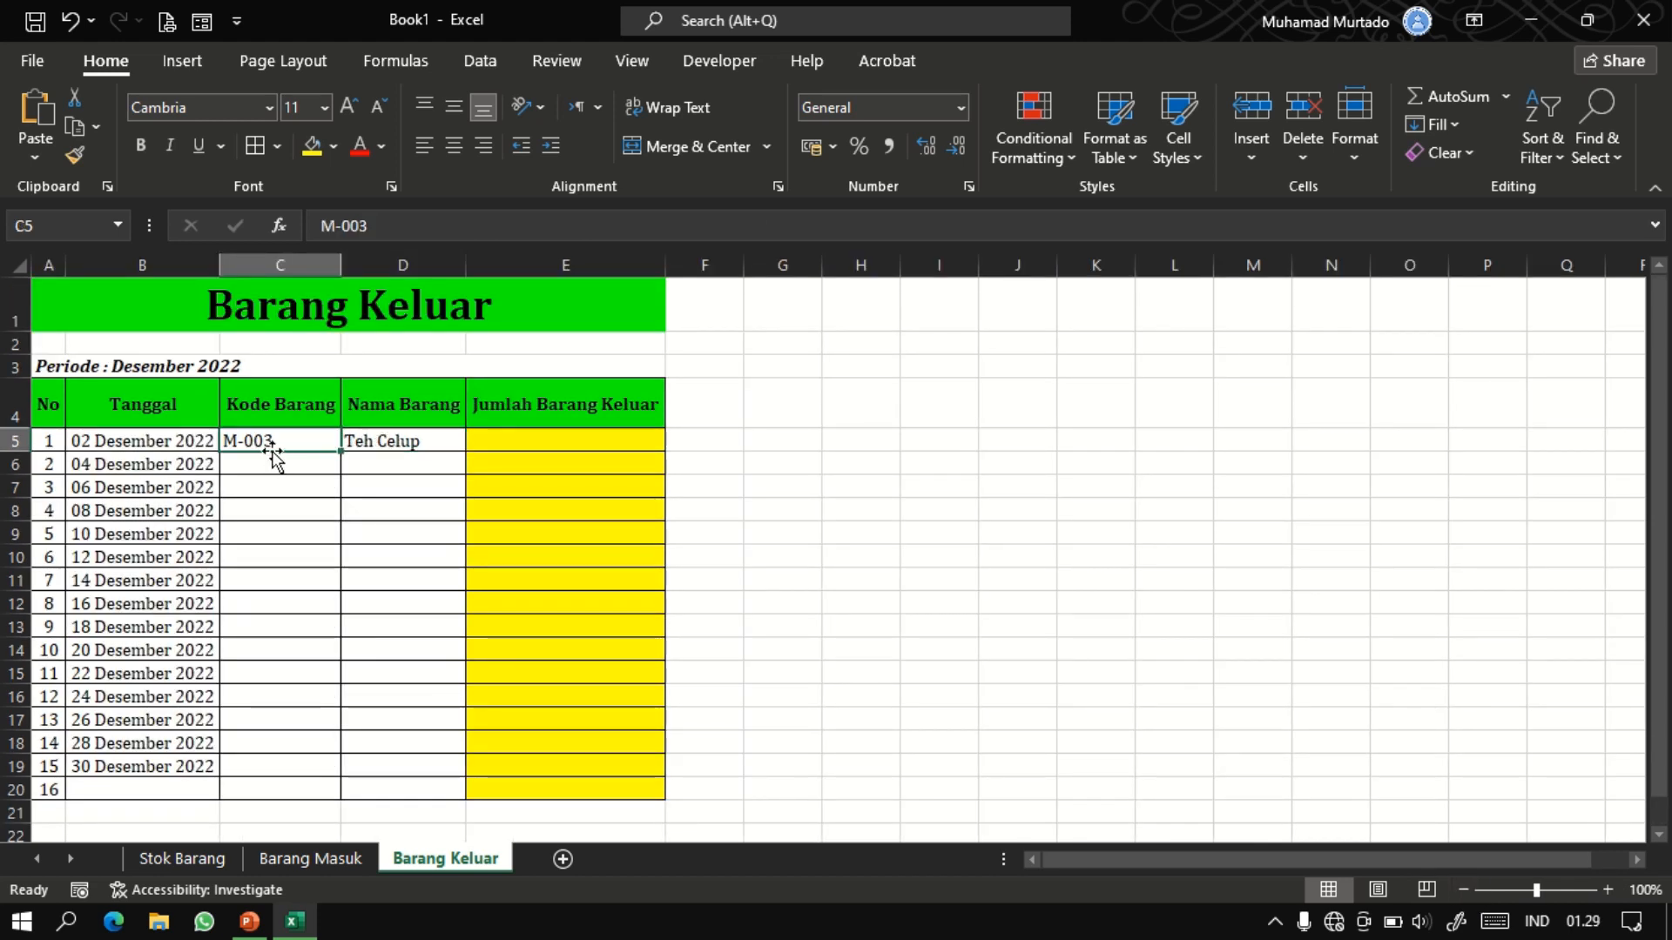
{"action": "left_click", "coordinate": [374, 445]}
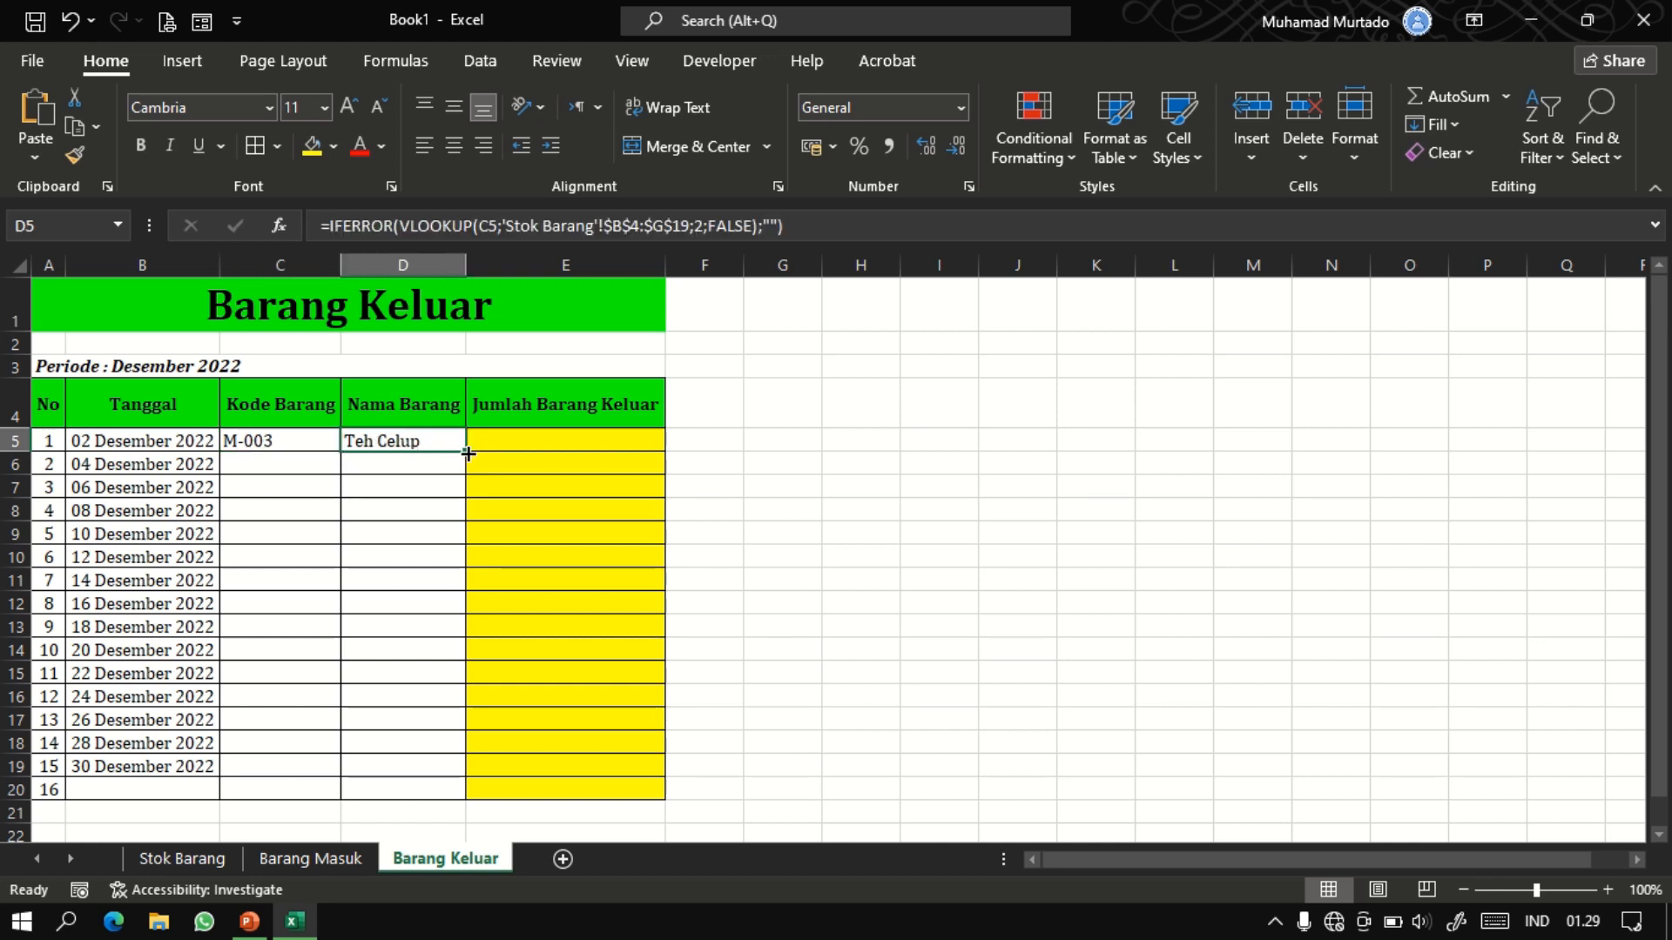
Fill the Nama Barang lookup formula from D5 down to D19 and enter the item code M-002 in C6.
{"action": "left_click_drag", "start_coordinate": [468, 451], "coordinate": [452, 784]}
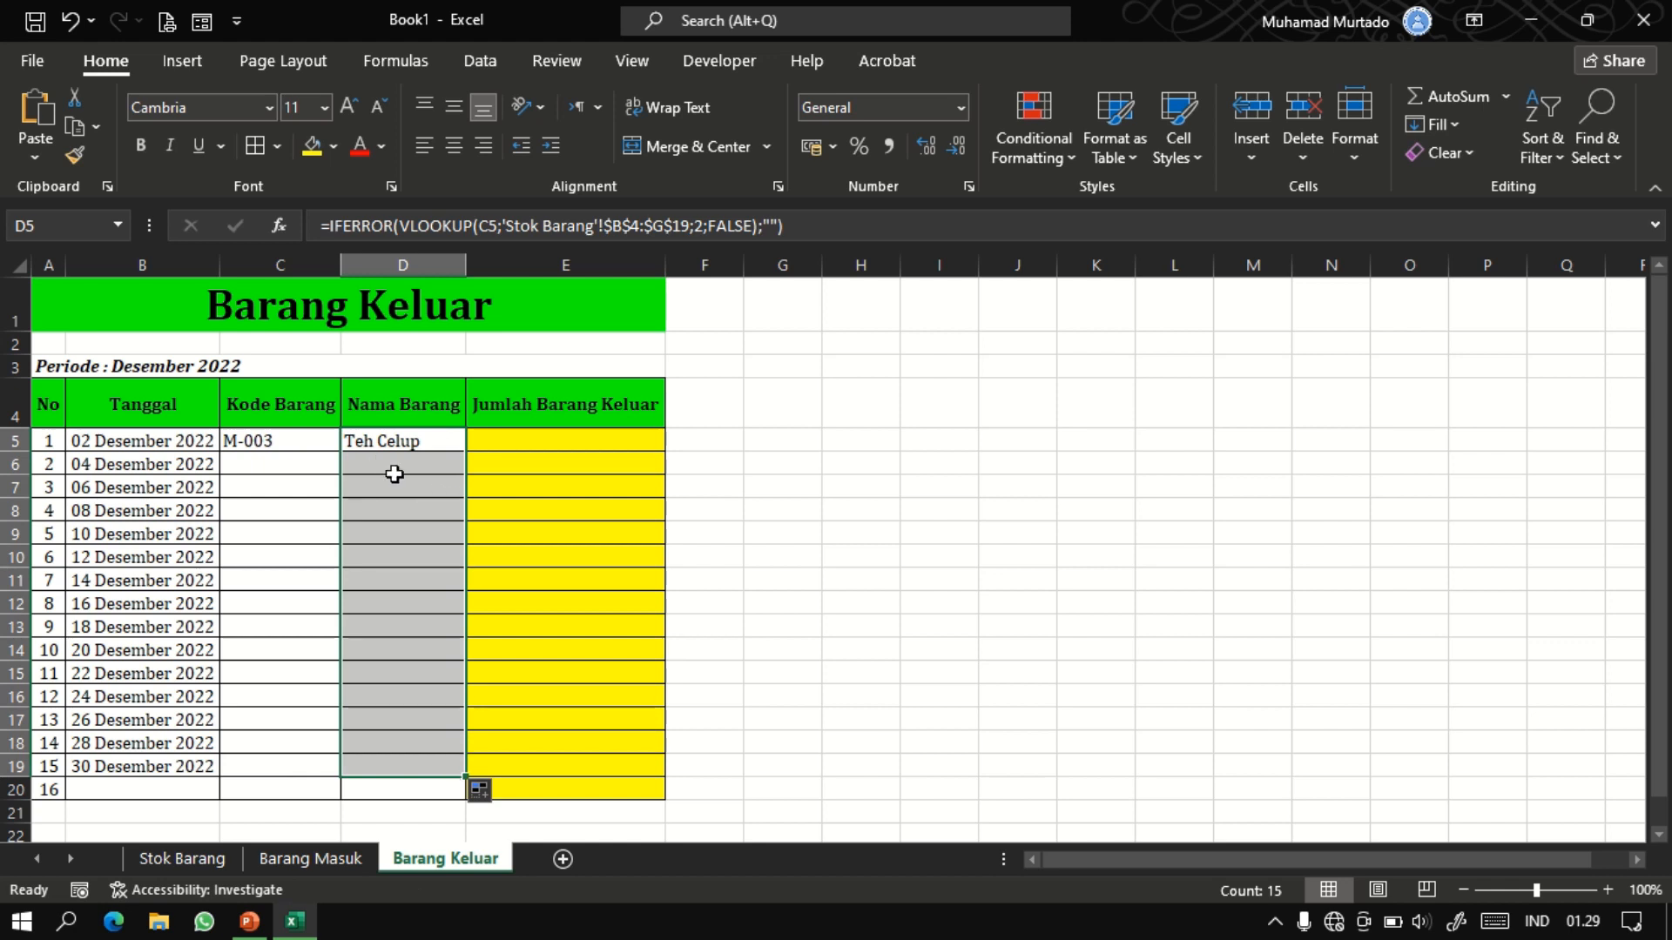
{"action": "left_click", "coordinate": [299, 469]}
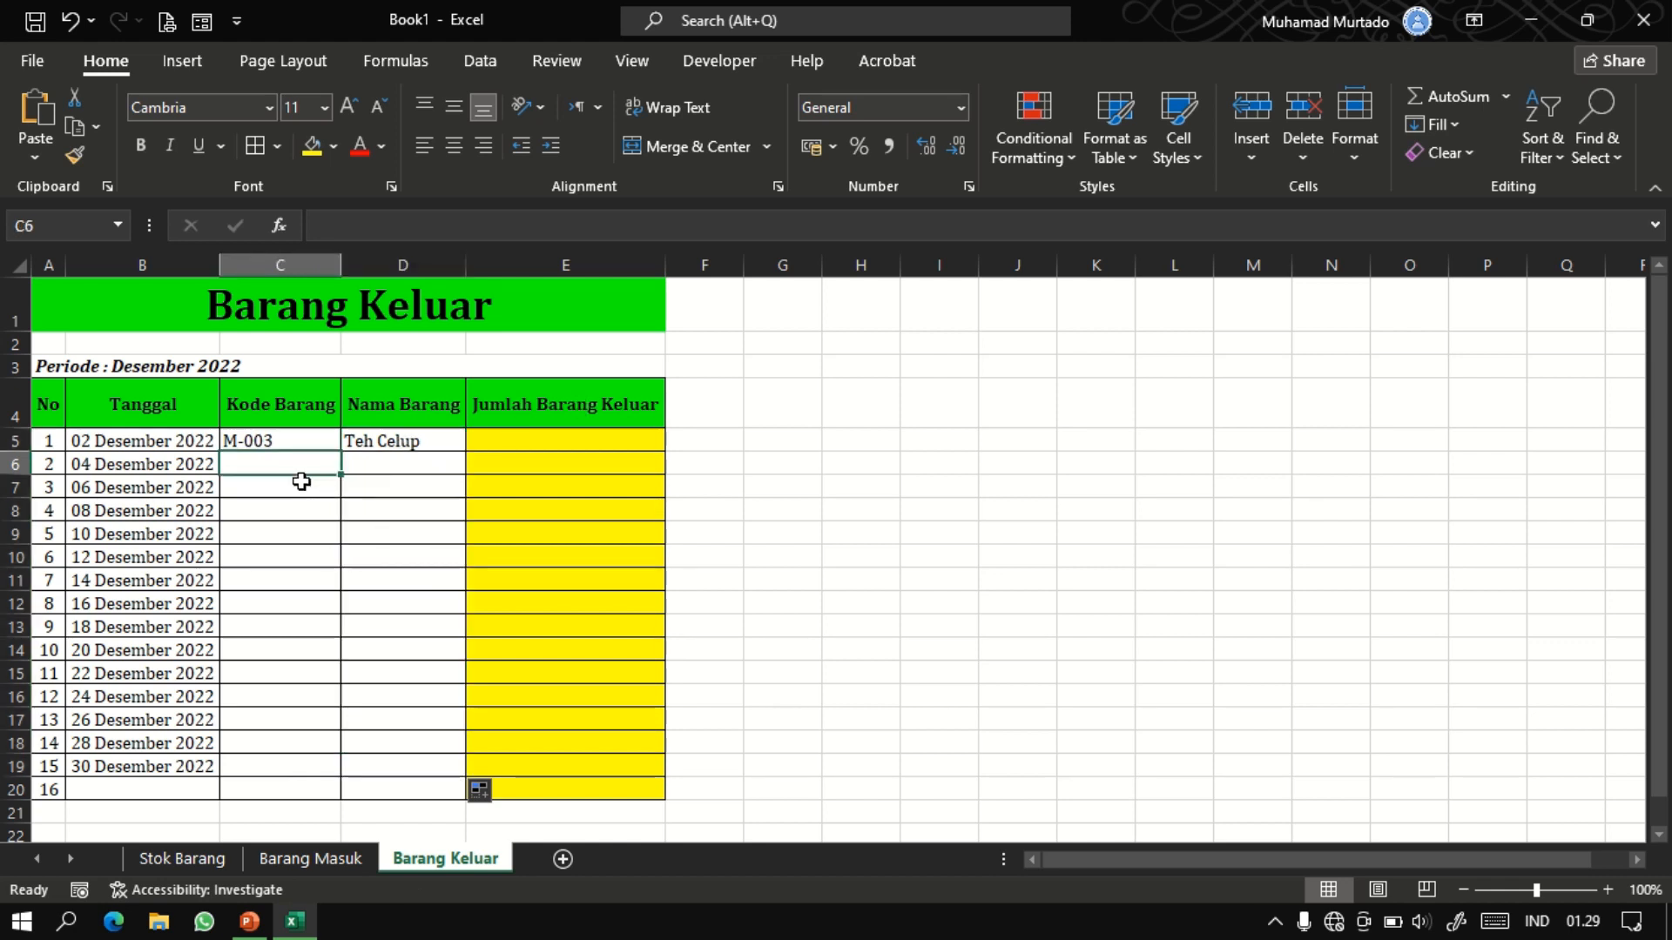
{"action": "type", "text": "M-002"}
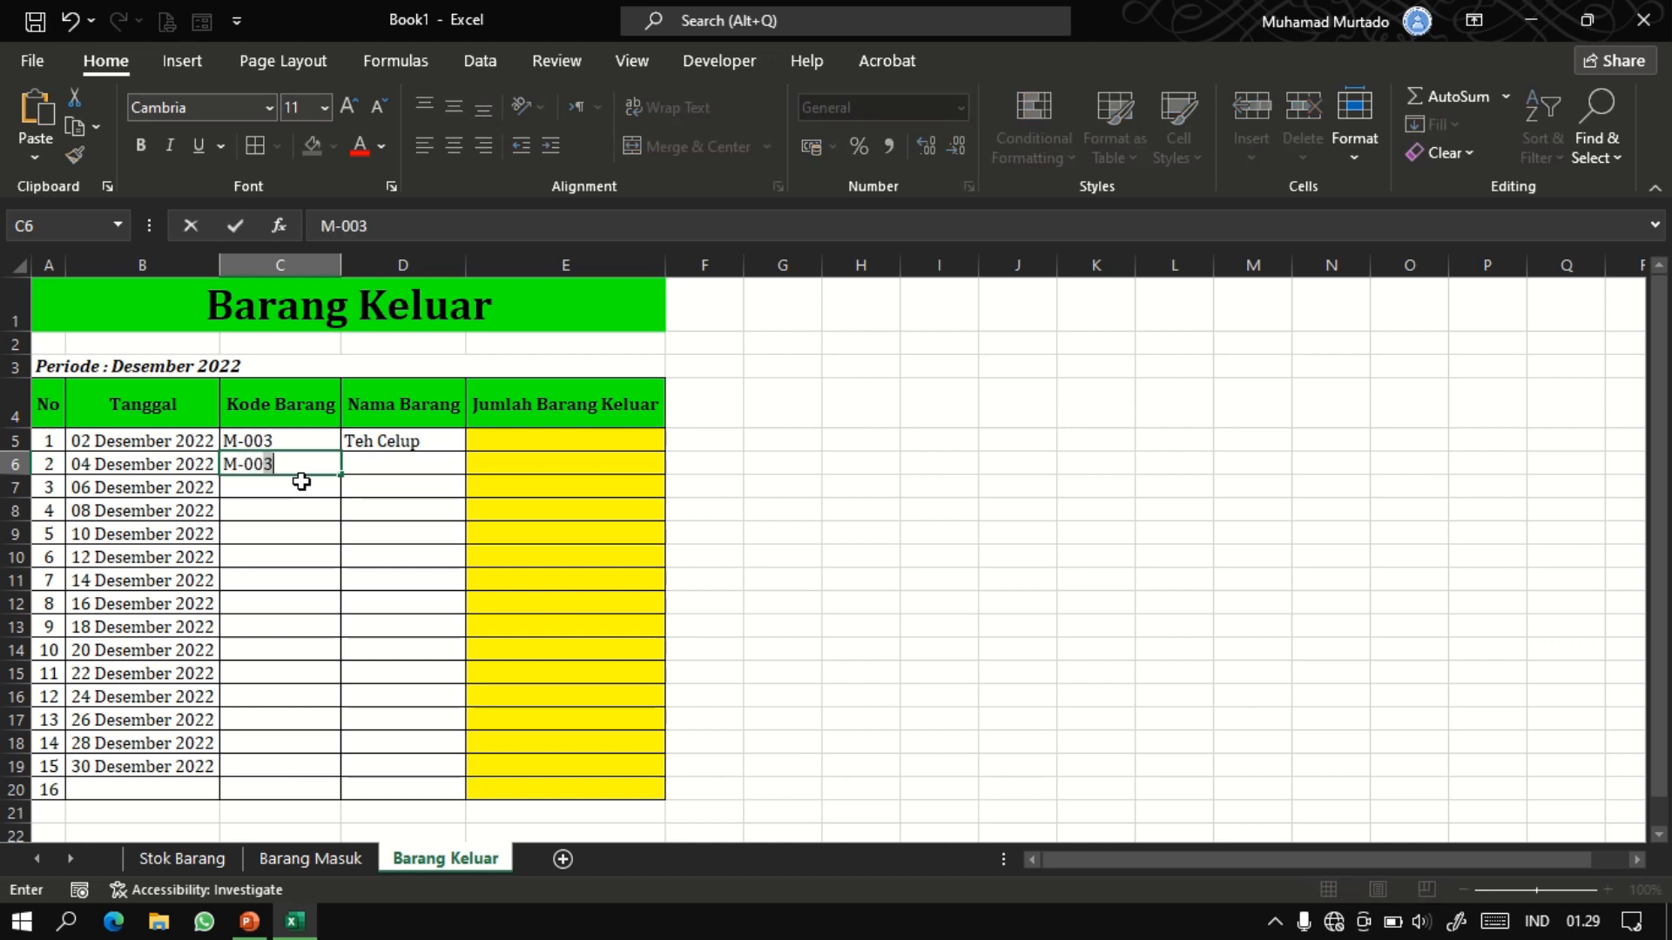
{"action": "key", "text": "Return"}
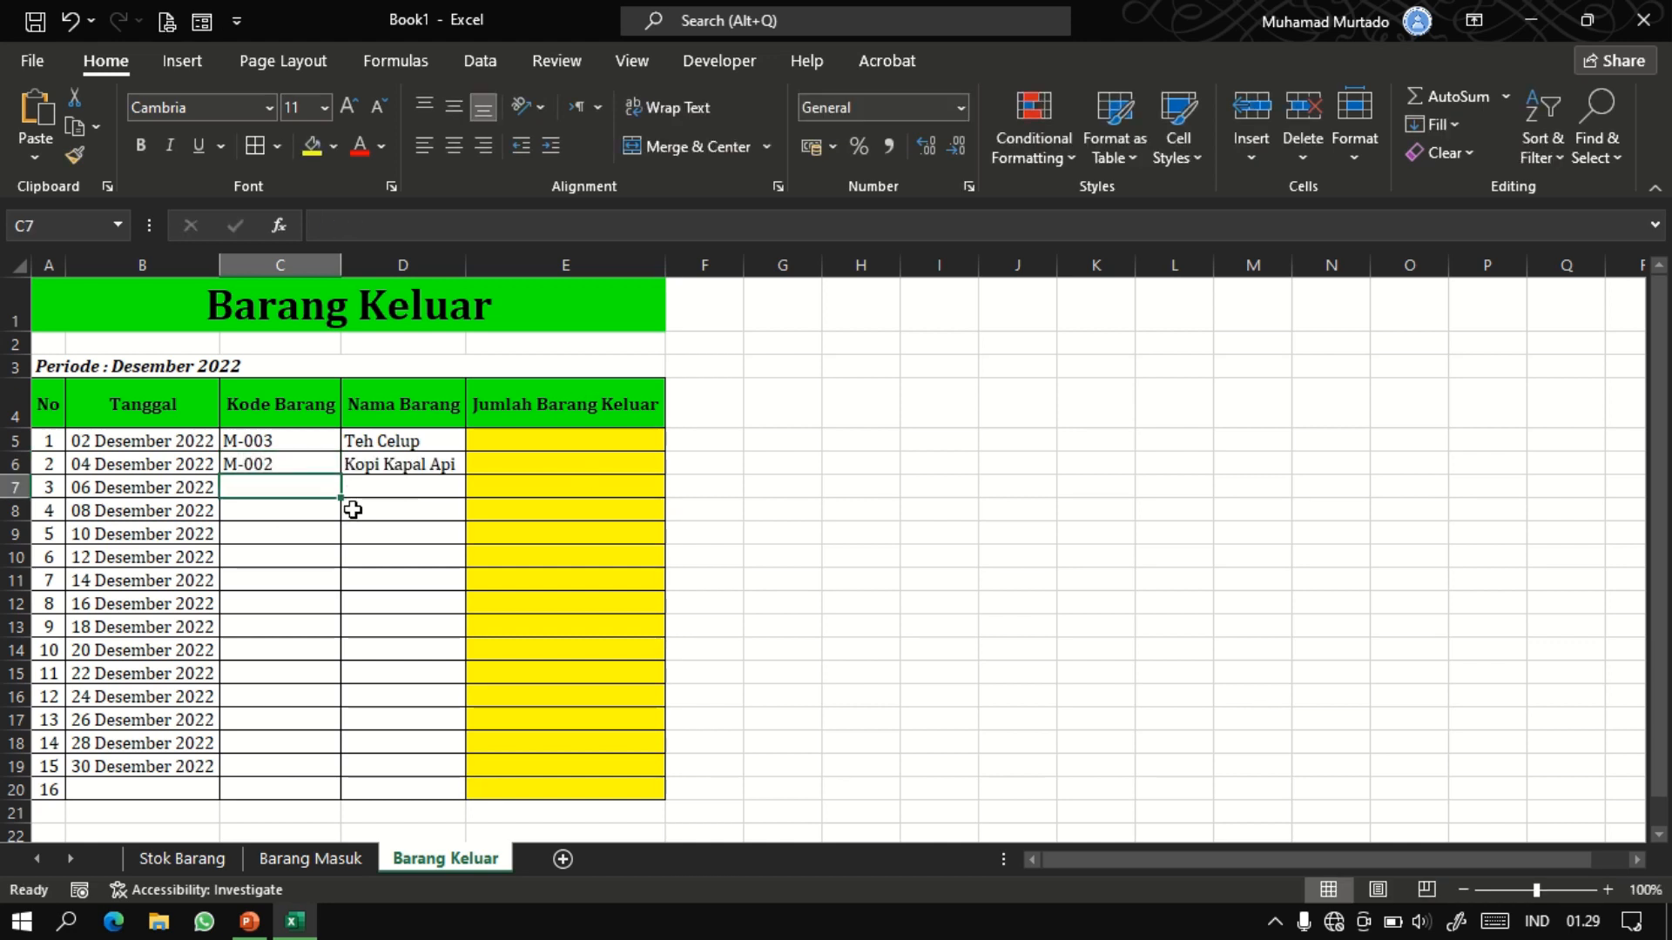
Enter the item codes M-006, M-011 and M-013 in cells C7 to C9 of the Kode Barang column.
{"action": "type", "text": "M-"}
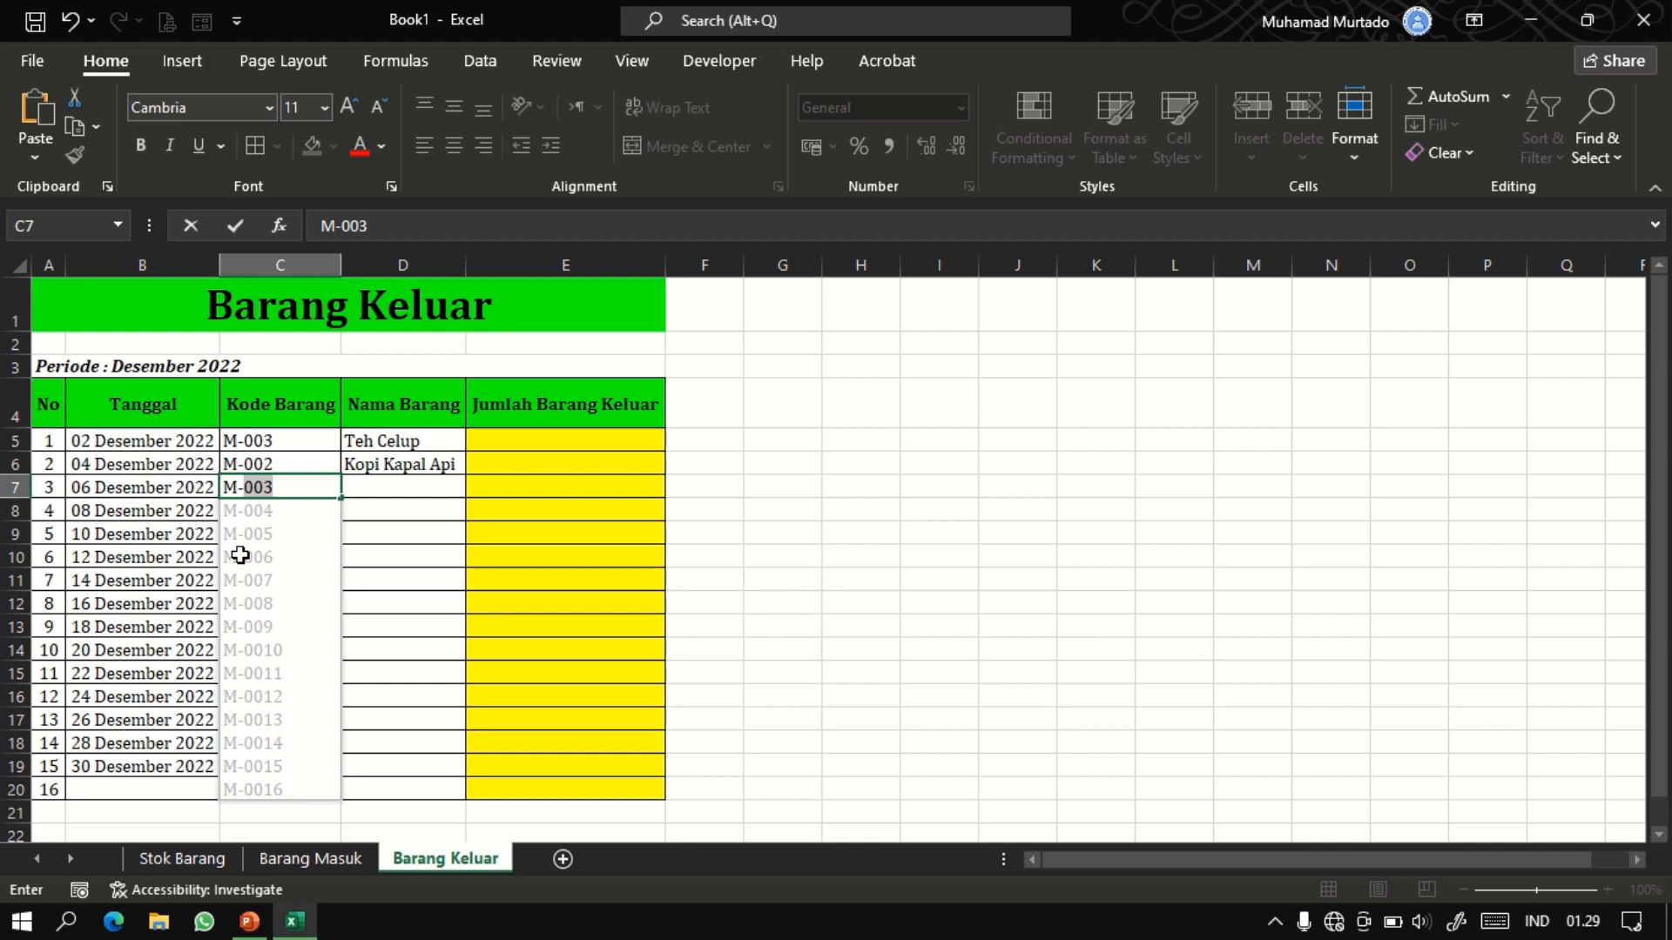
{"action": "type", "text": "006"}
{"action": "key", "text": "Return"}
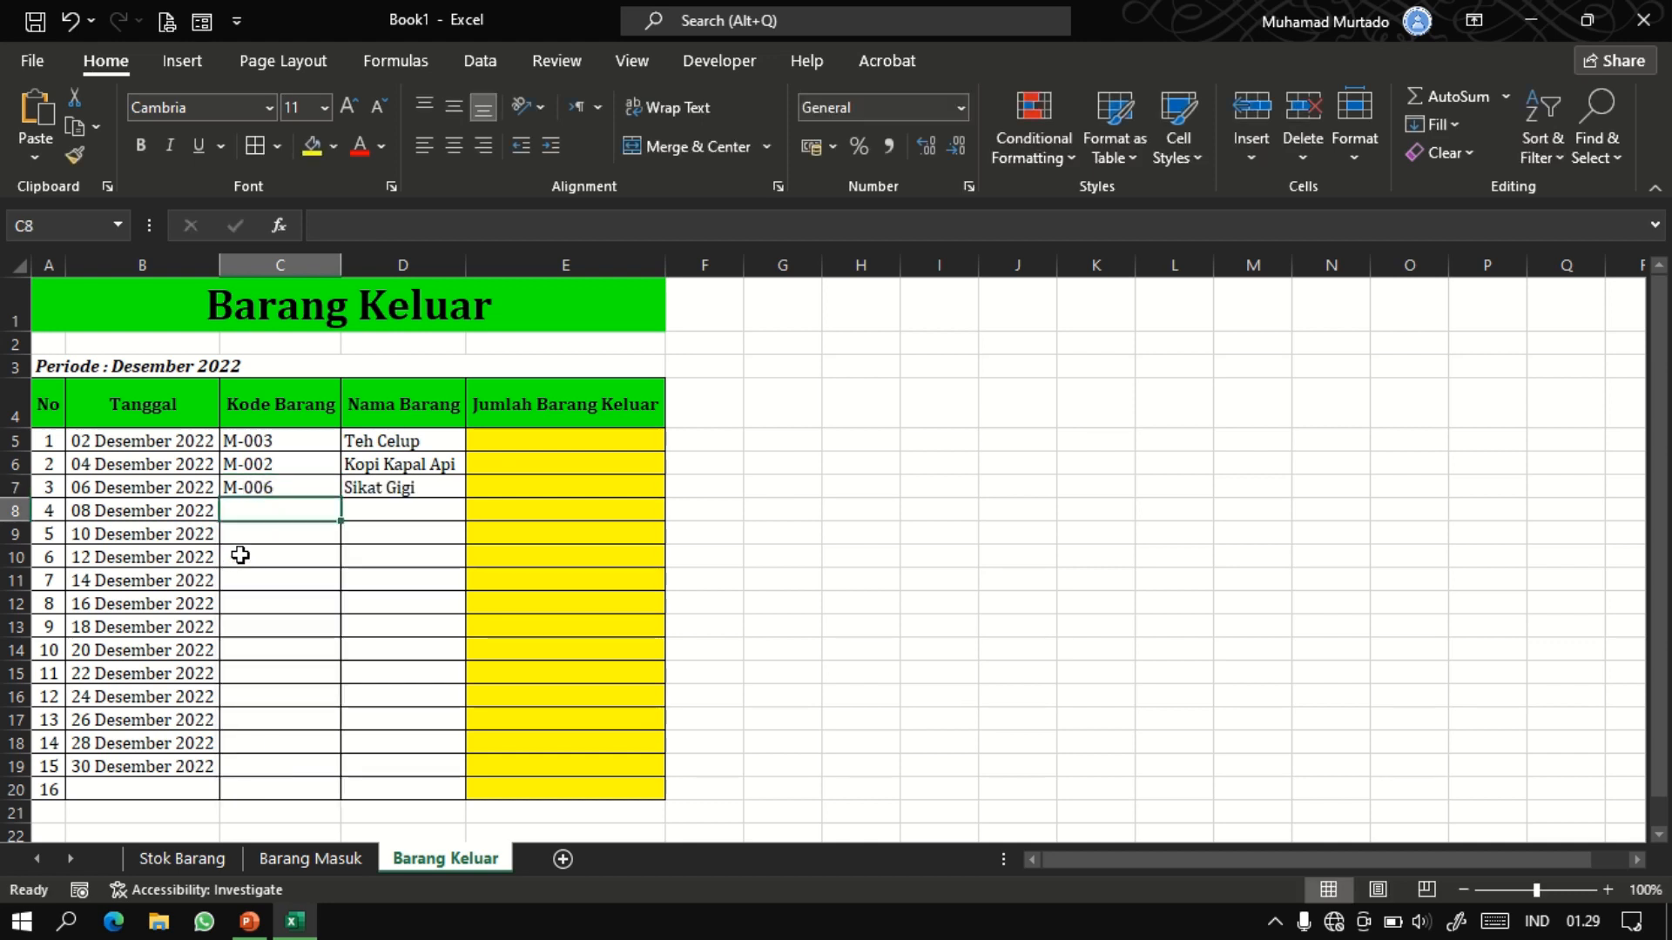
{"action": "type", "text": "M-"}
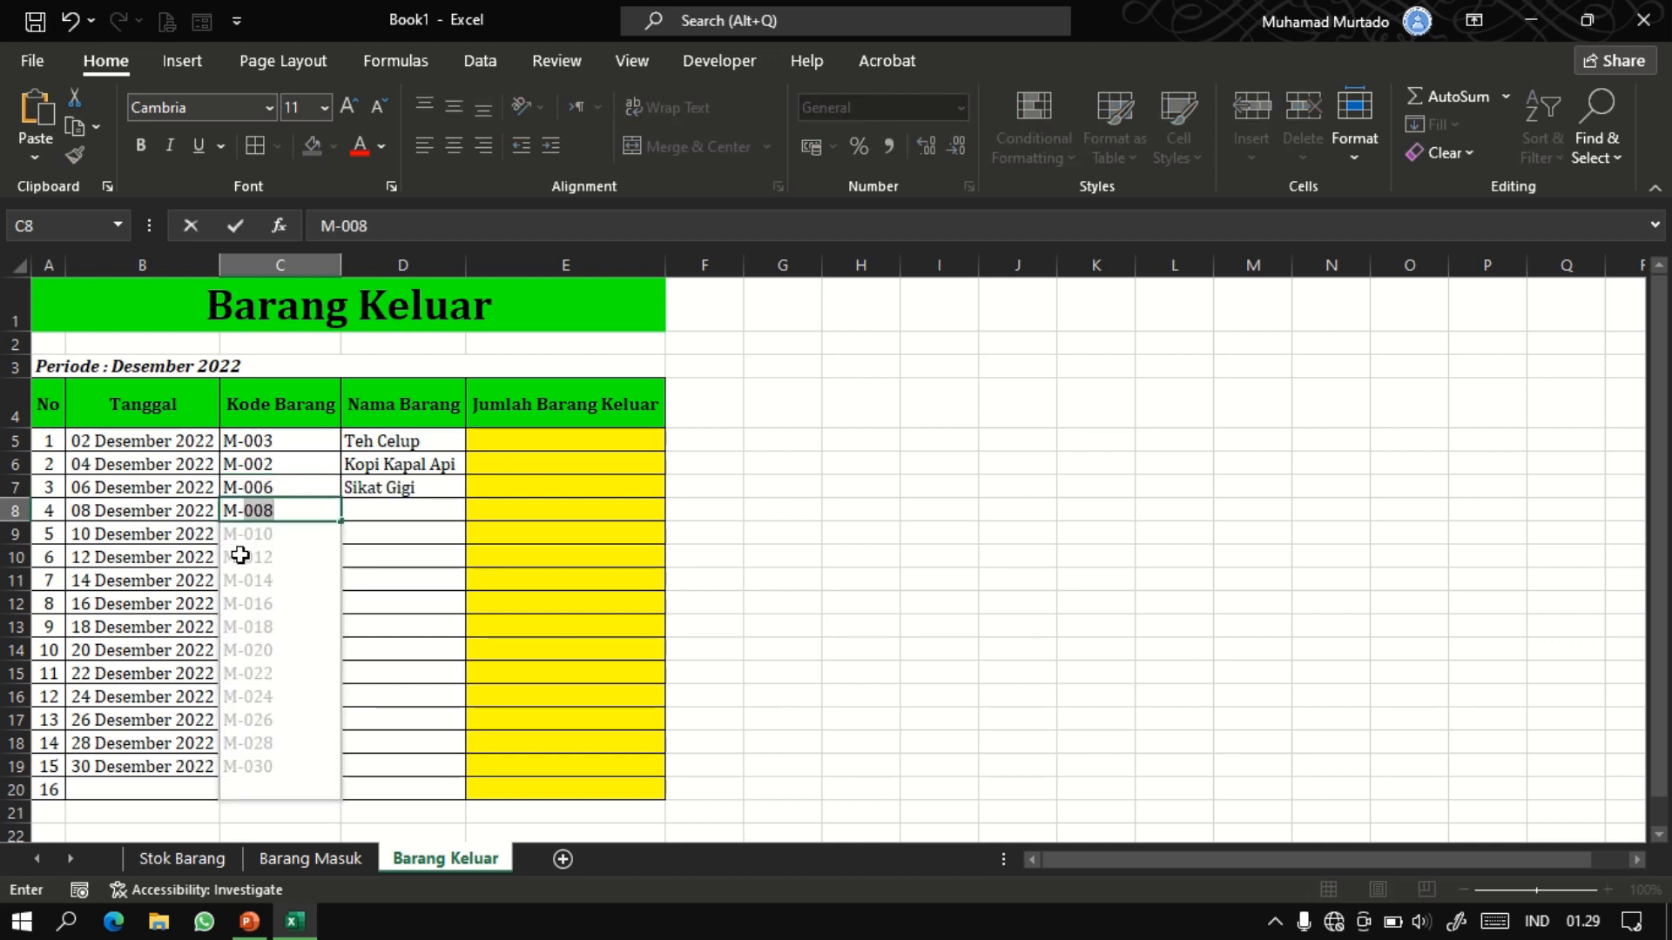
{"action": "type", "text": "011"}
{"action": "key", "text": "Return"}
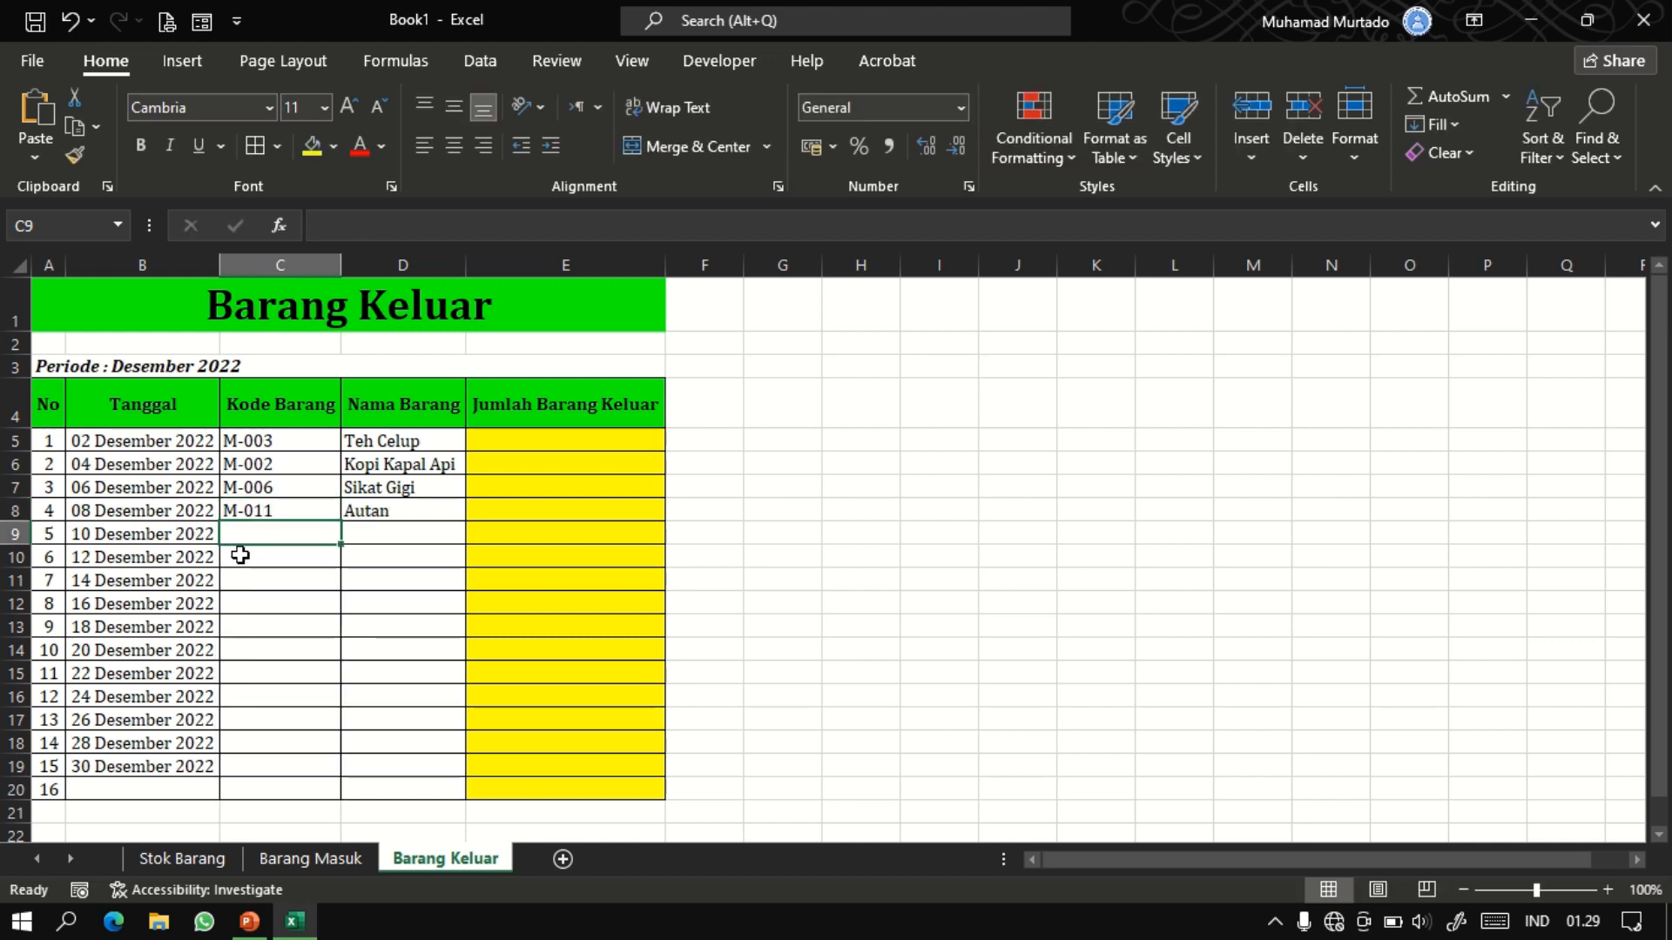
{"action": "type", "text": "M"}
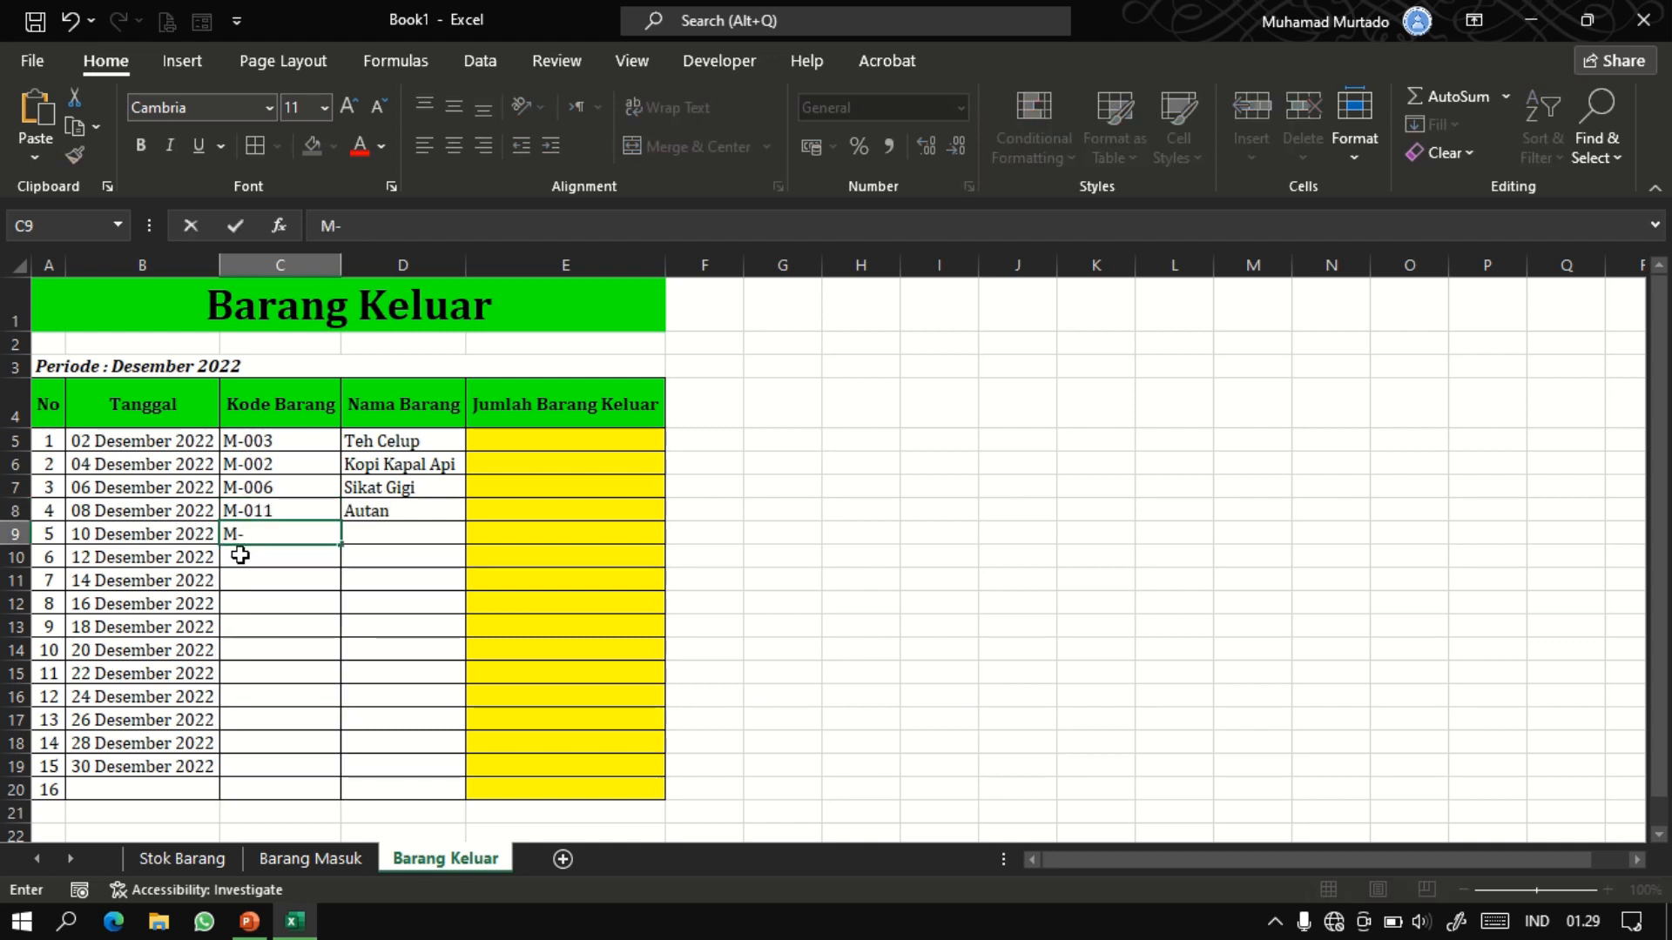
{"action": "type", "text": "-013"}
{"action": "key", "text": "Return"}
Enter the item codes M-008, M-009 and M-001 in cells C10 to C12 of the Kode Barang column.
{"action": "type", "text": "M-"}
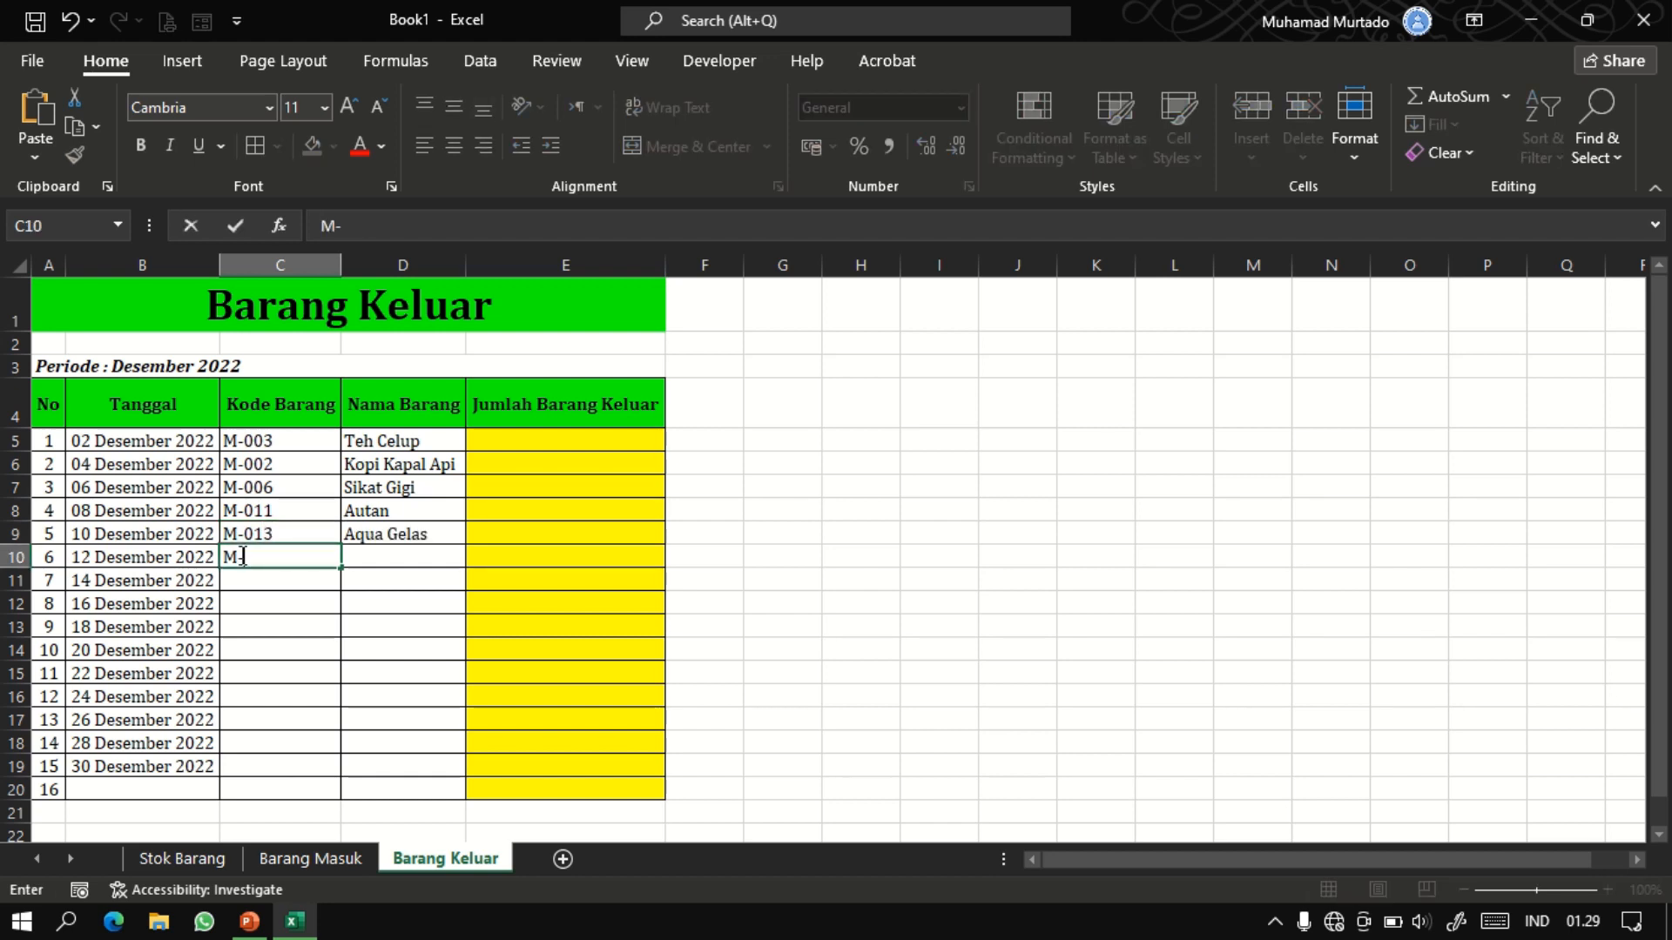
{"action": "type", "text": "008"}
{"action": "key", "text": "Return"}
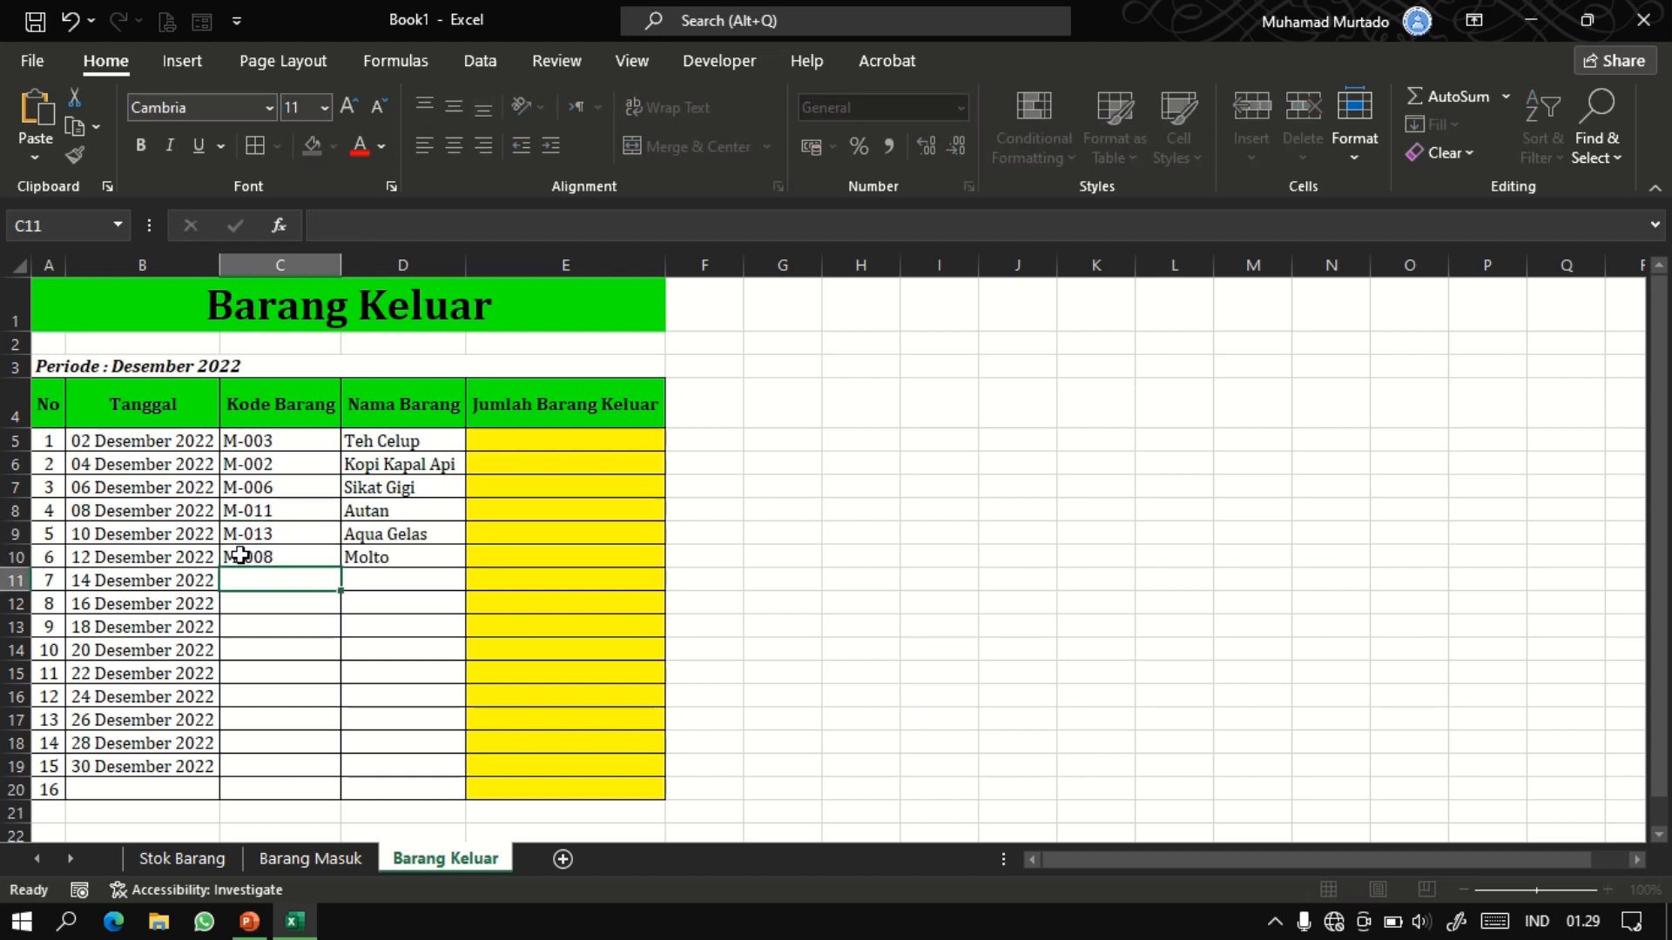
{"action": "type", "text": "M-"}
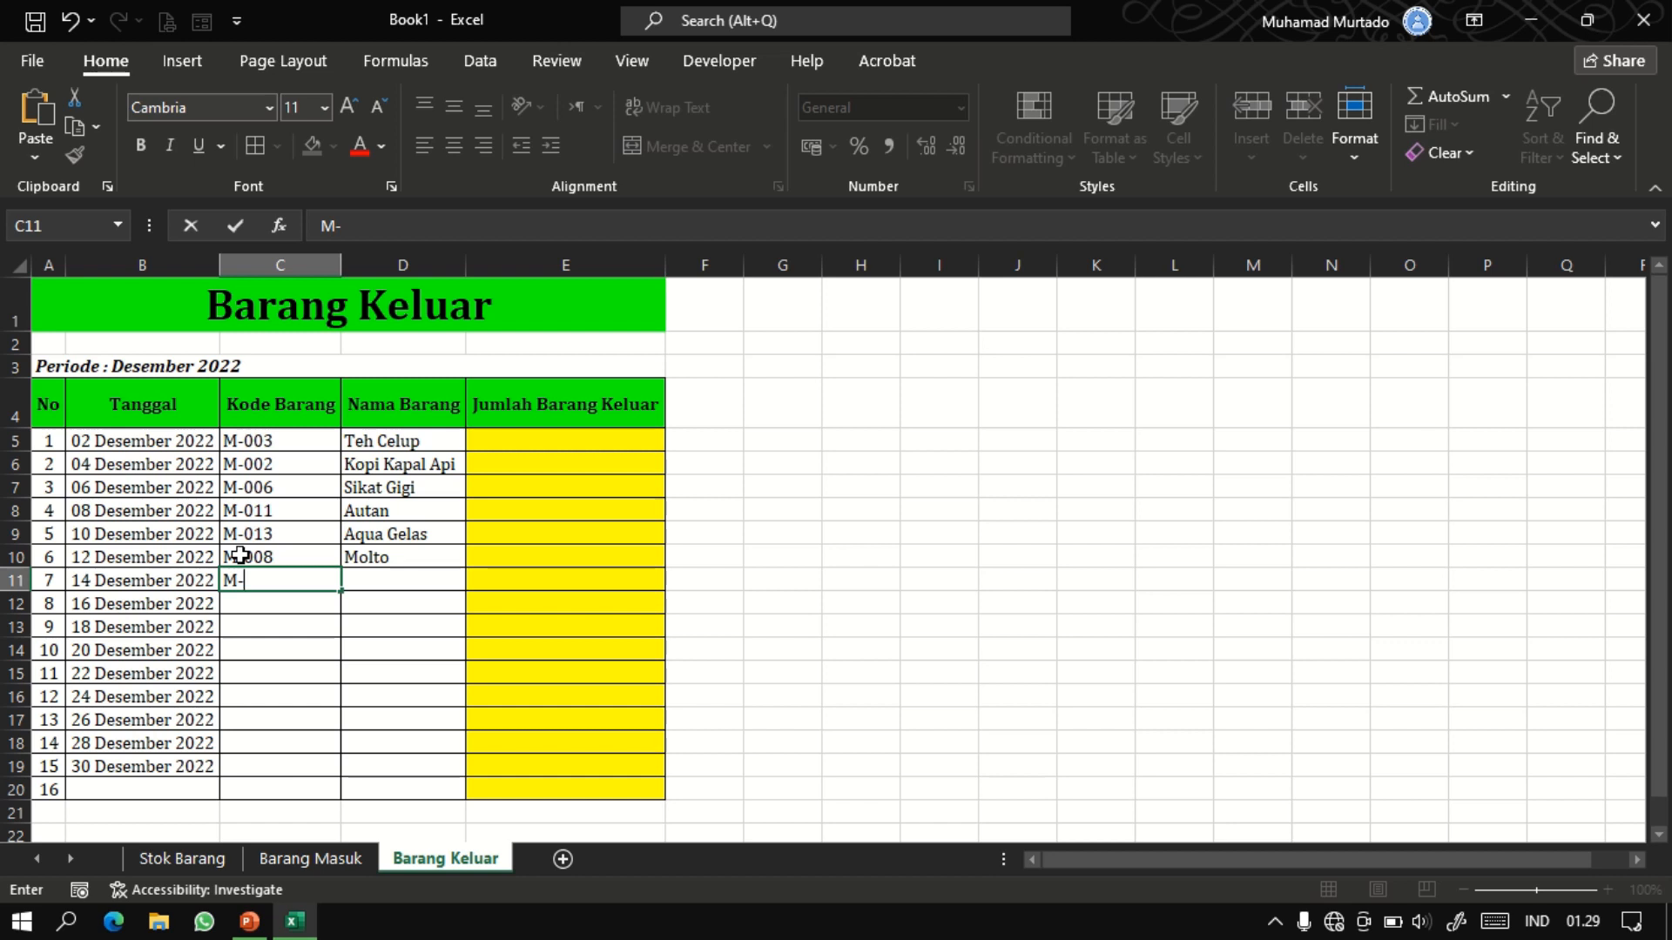
{"action": "type", "text": "009"}
{"action": "key", "text": "Return"}
{"action": "type", "text": "M"}
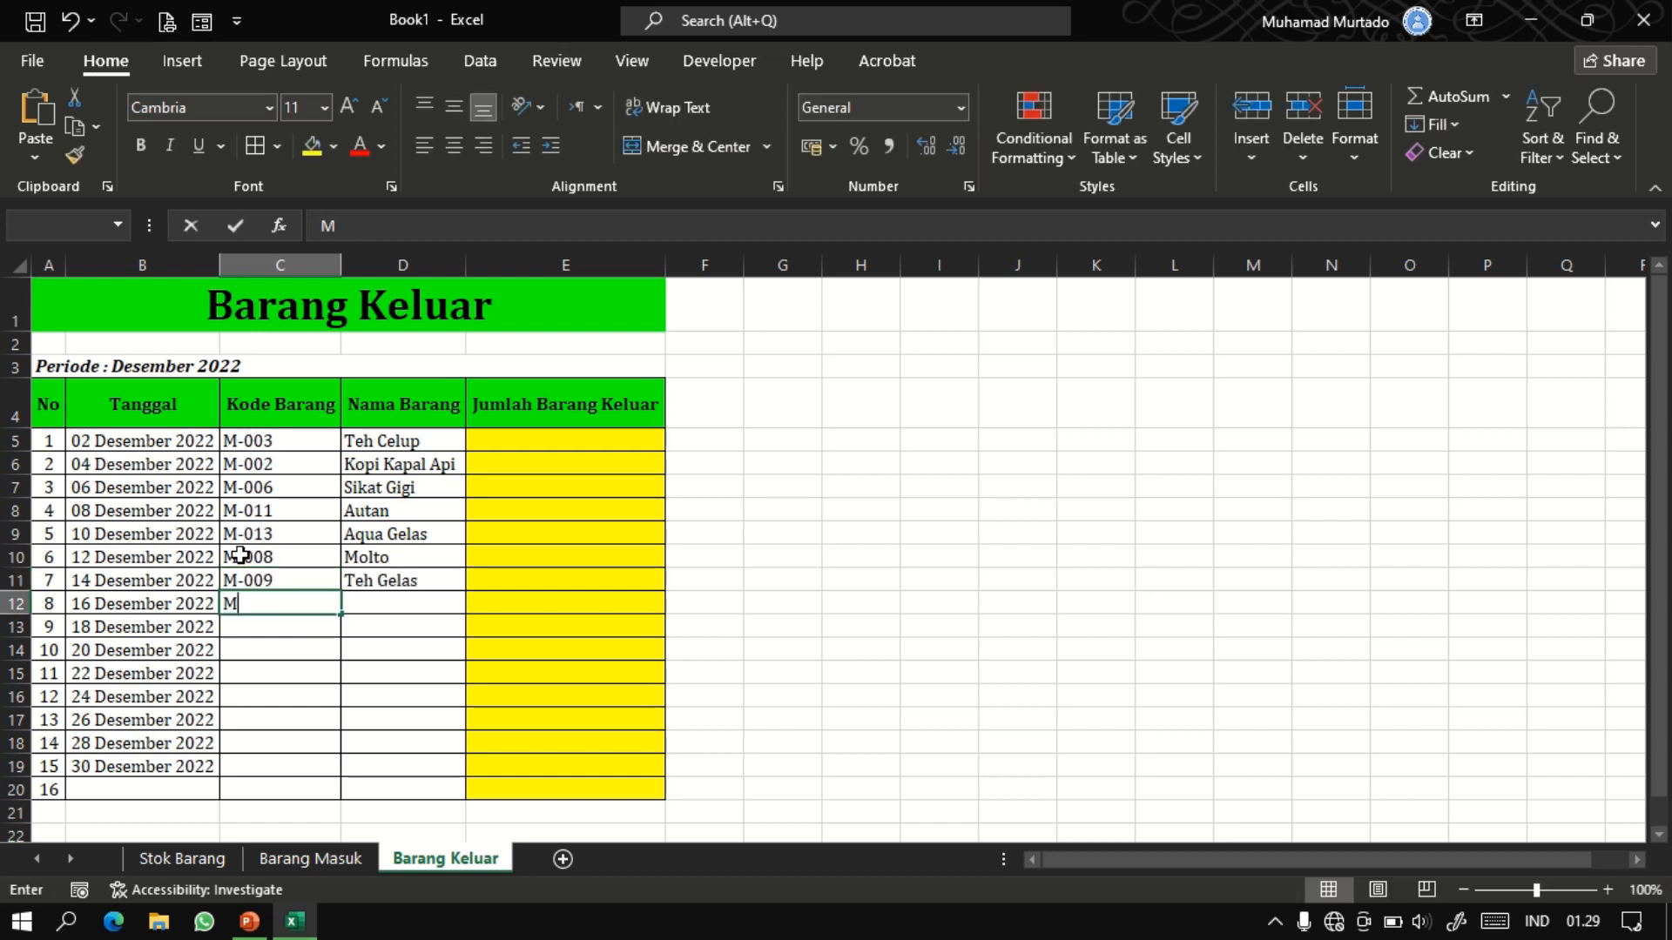
{"action": "type", "text": "-001"}
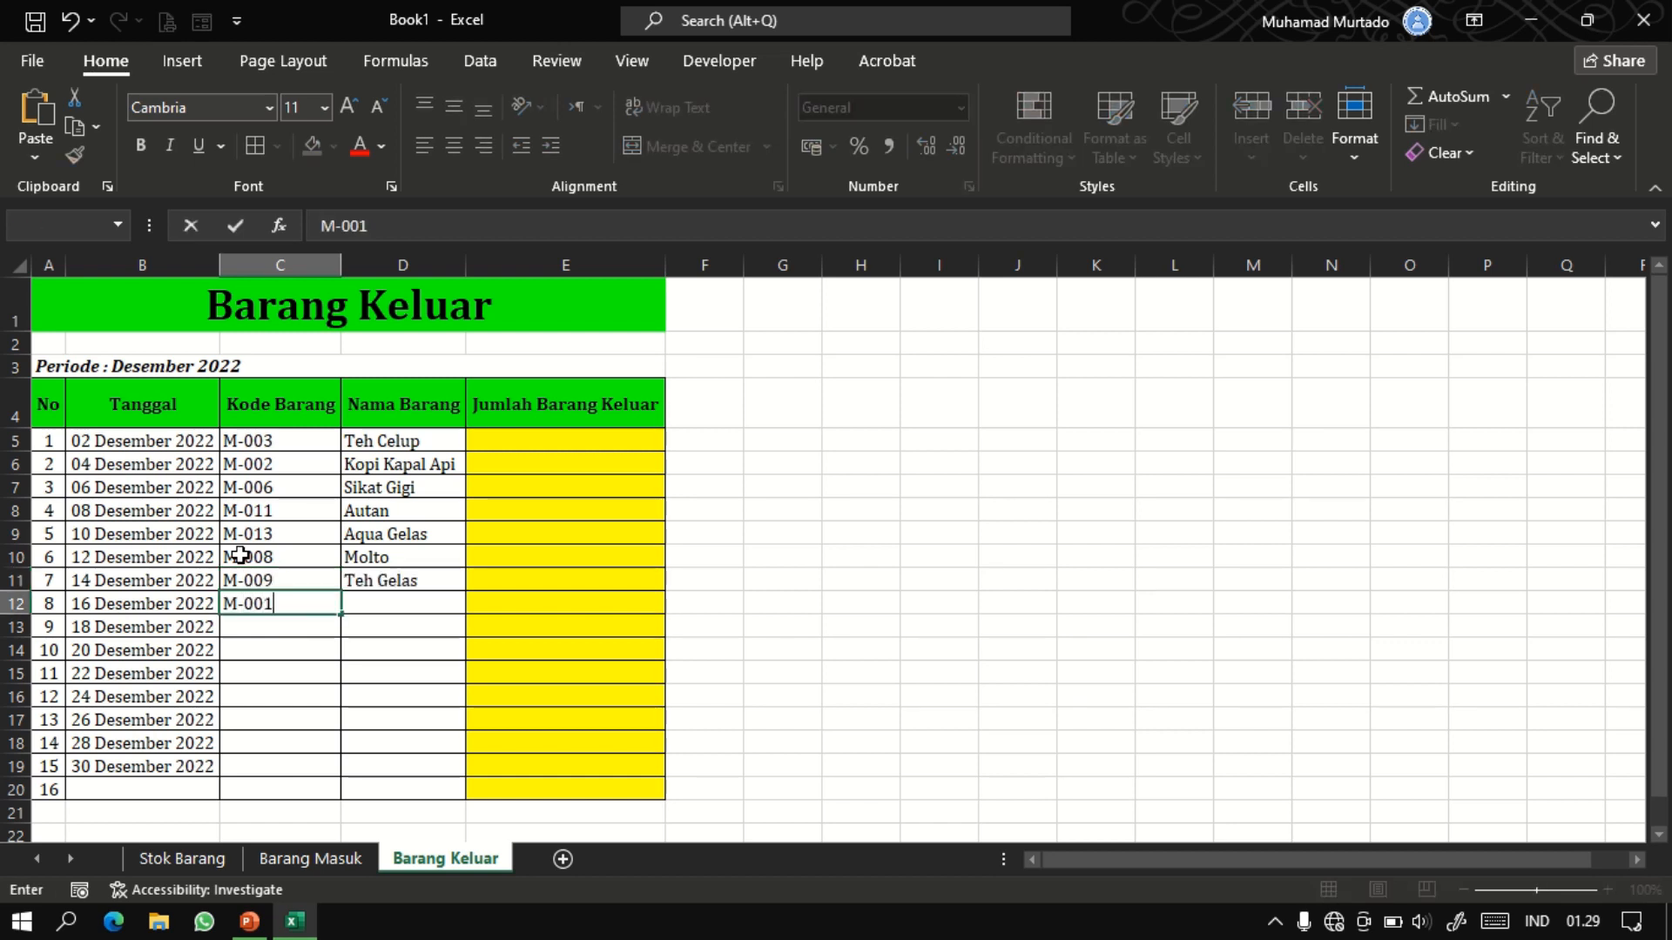
{"action": "key", "text": "Return"}
Enter the item codes M-015, M-012 and M-004 in cells C13 to C15 of the Kode Barang column.
{"action": "type", "text": "M"}
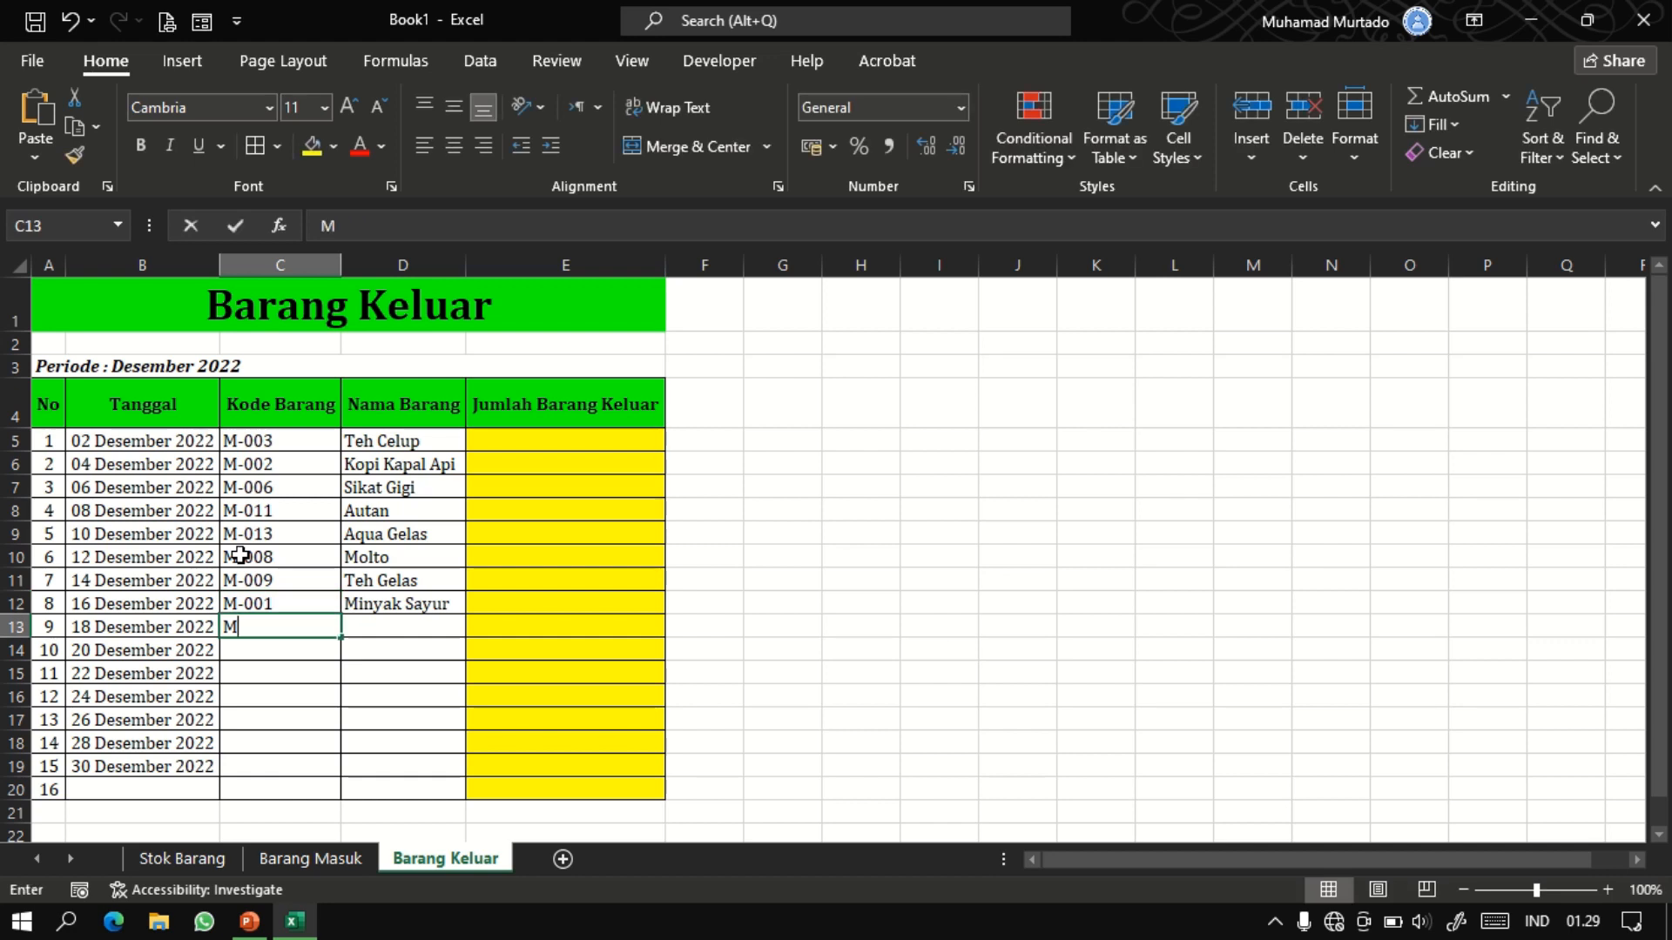
{"action": "type", "text": "-0"}
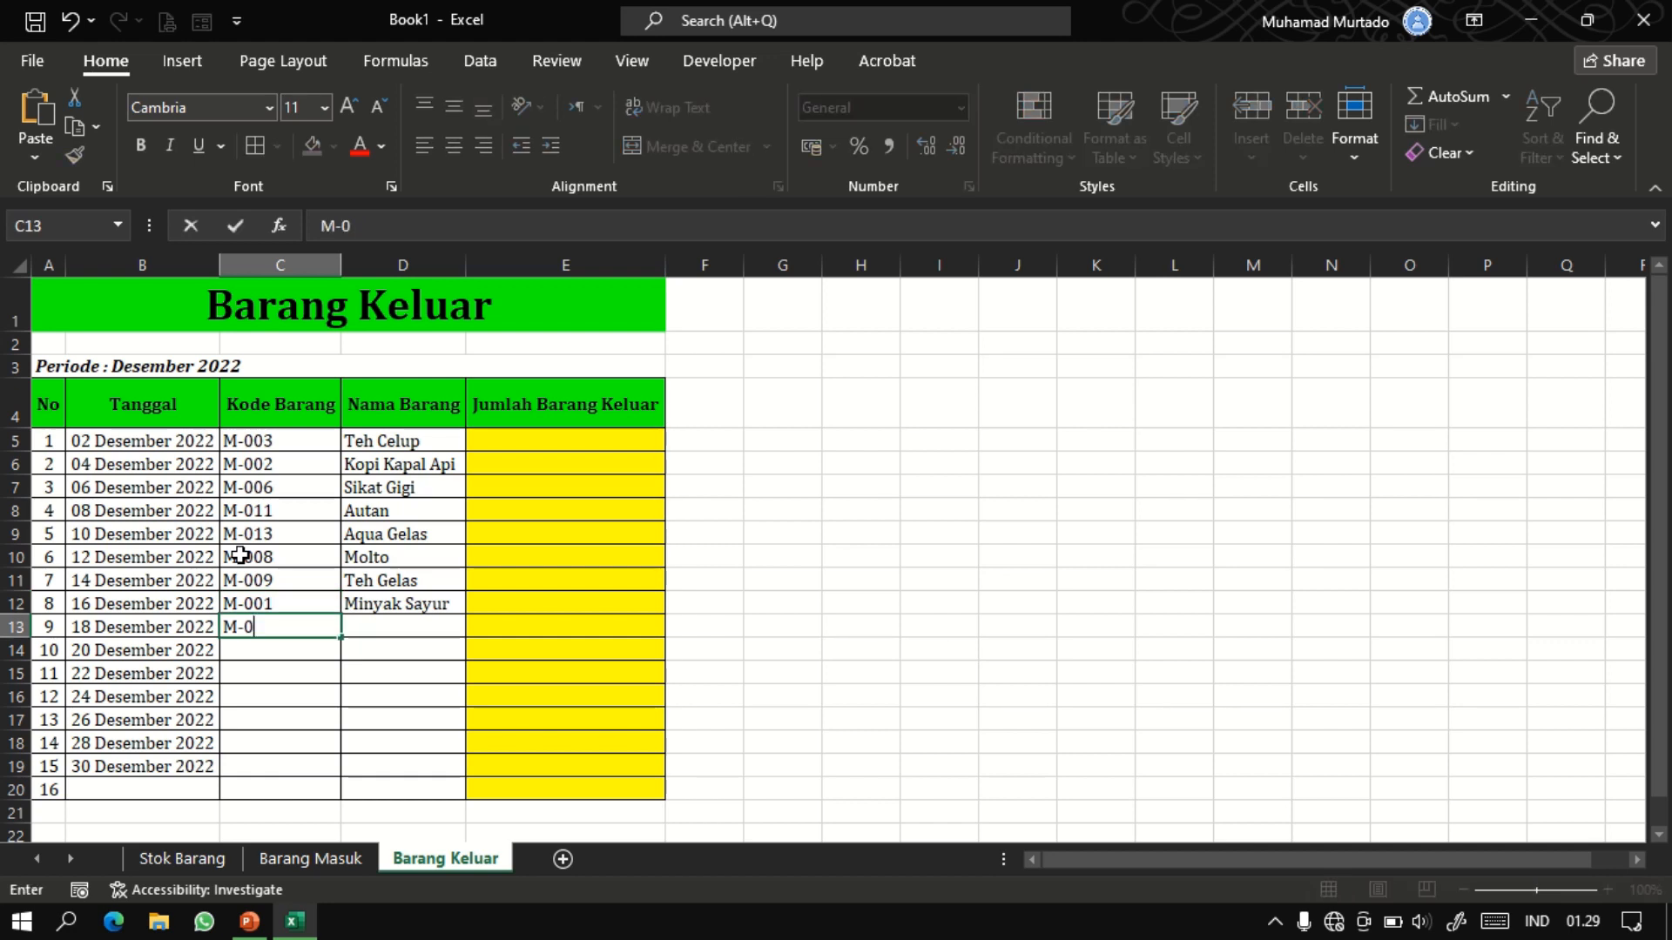
{"action": "type", "text": "15"}
{"action": "key", "text": "Return"}
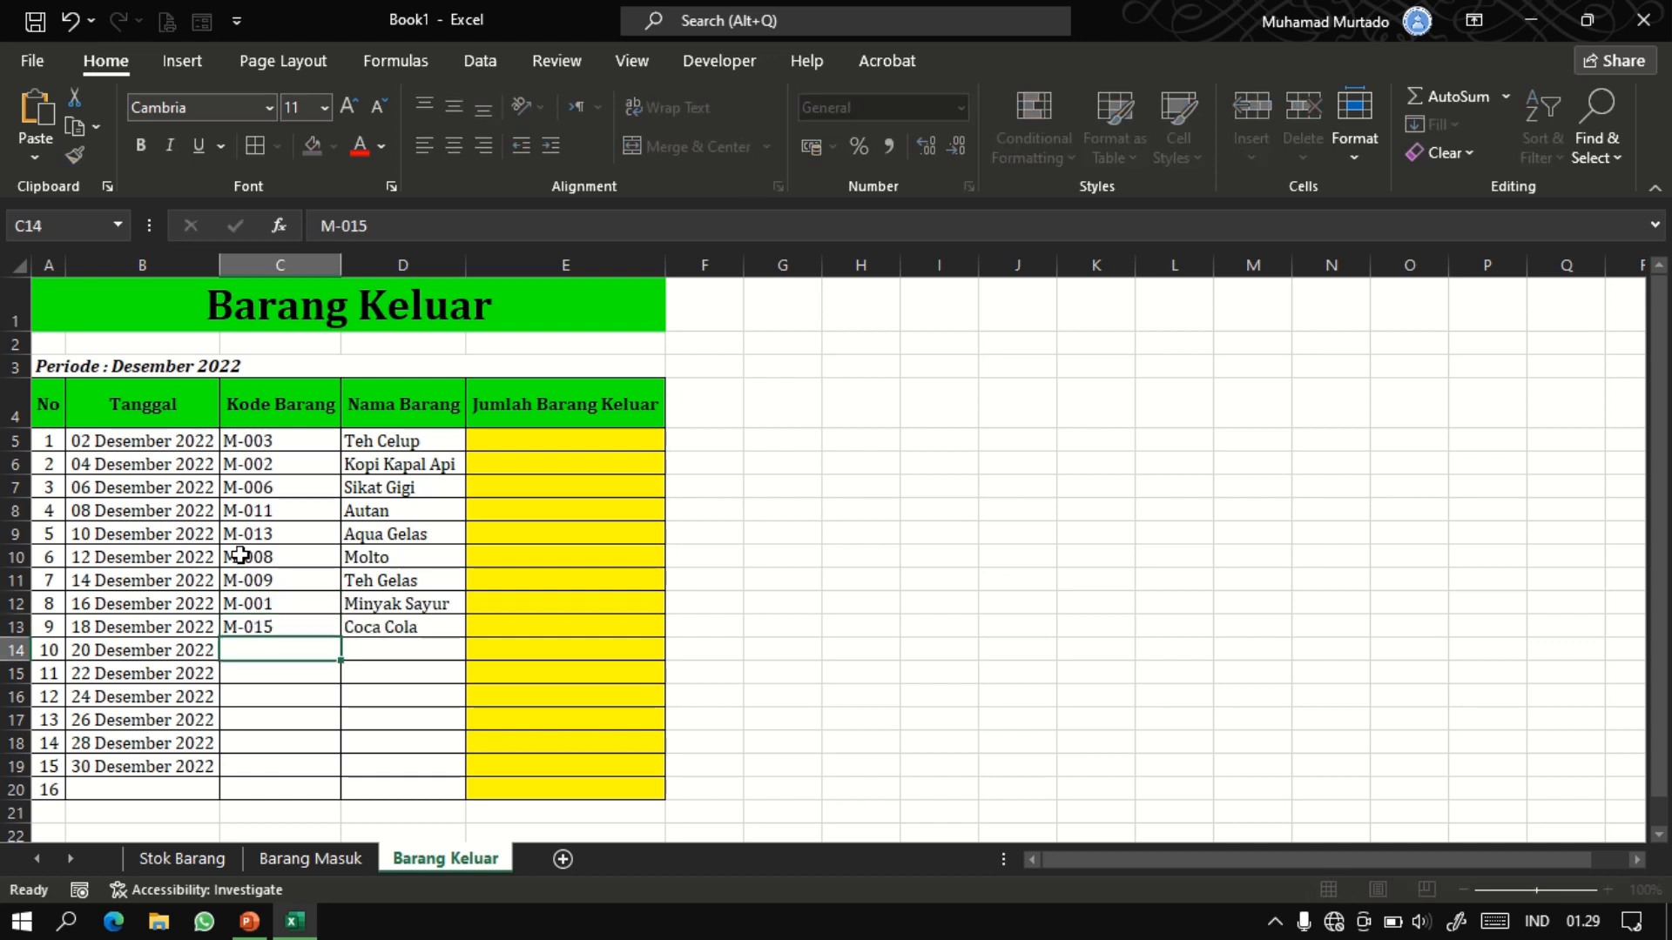
{"action": "type", "text": "M-012"}
{"action": "key", "text": "Return"}
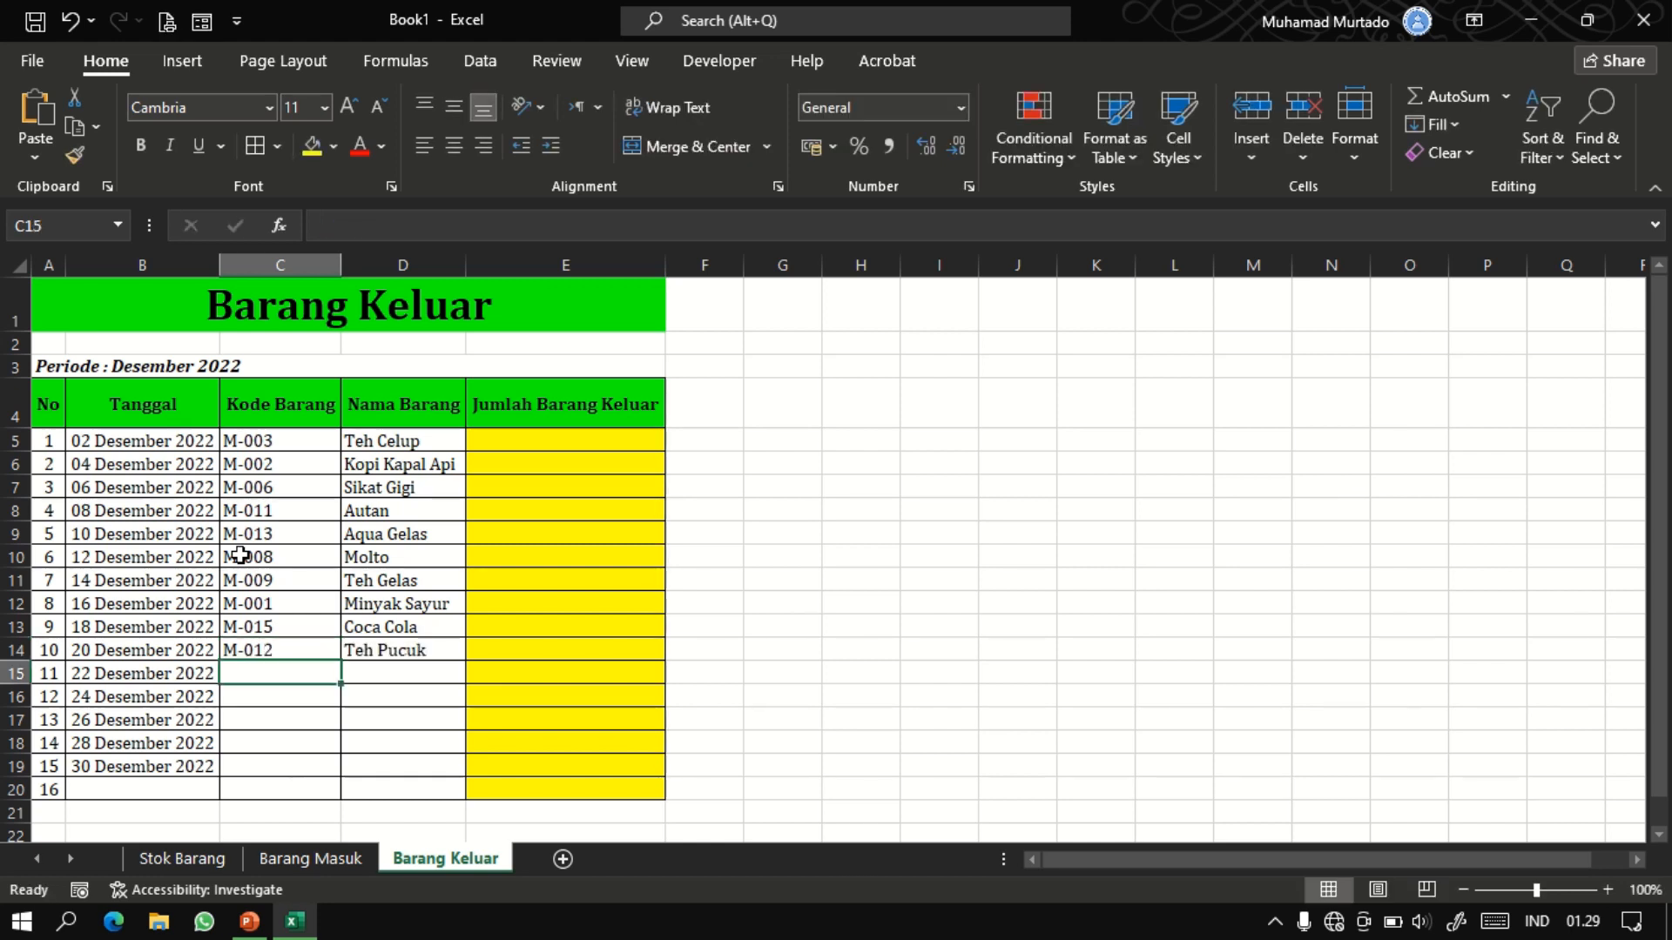
{"action": "type", "text": "M-"}
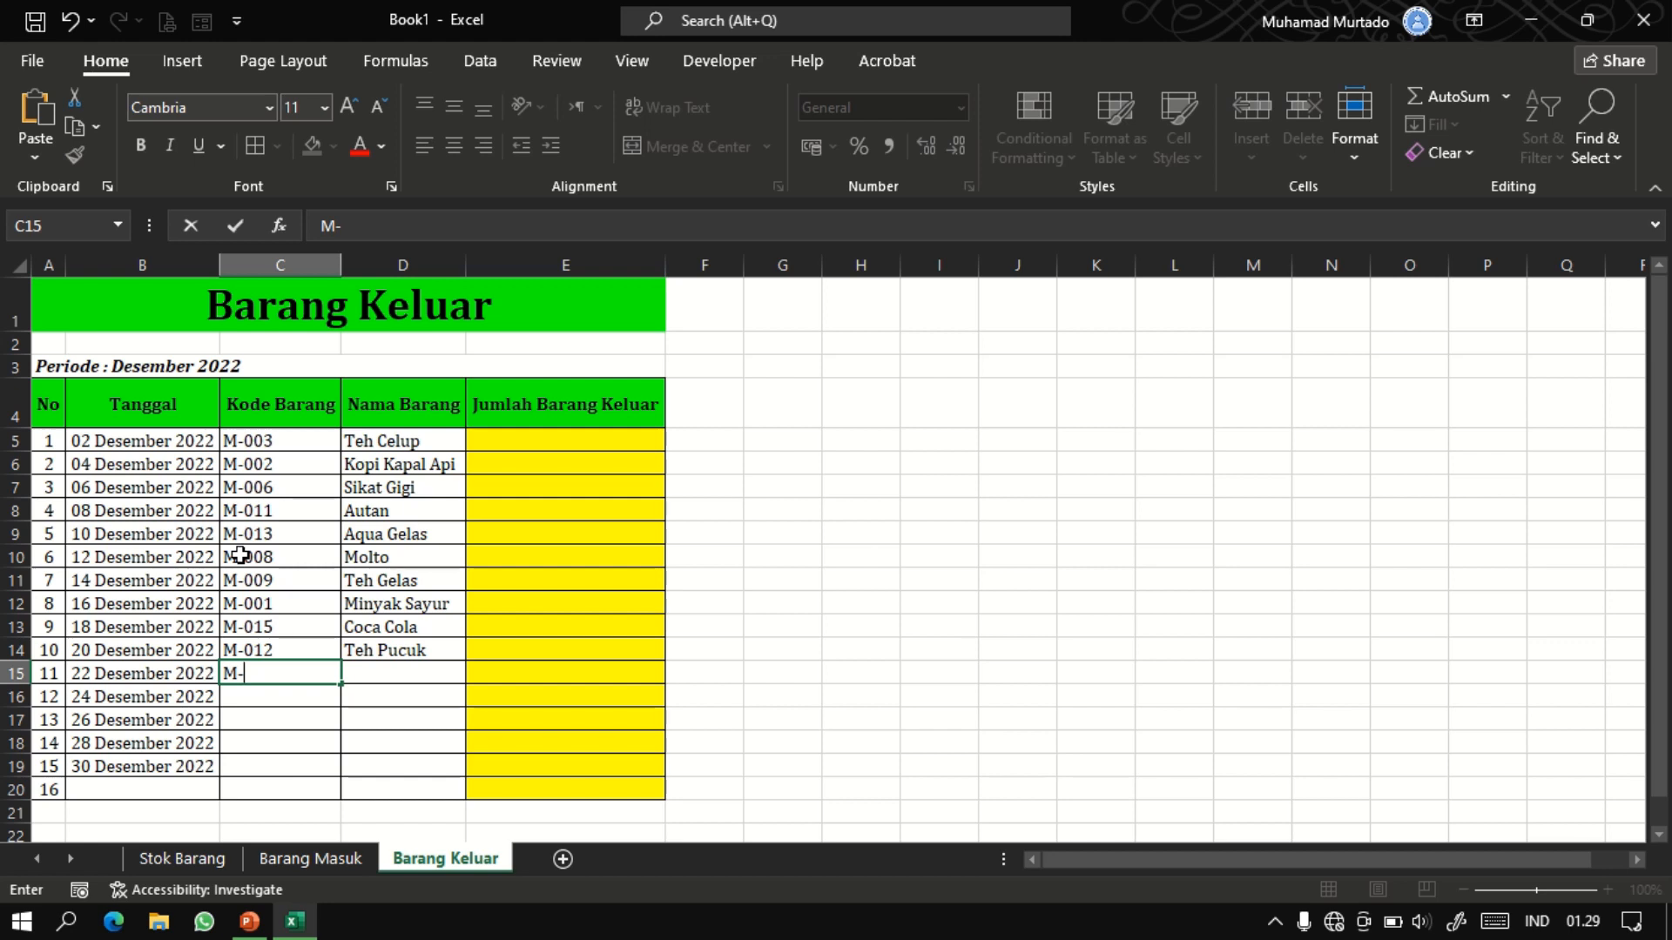
{"action": "type", "text": "004"}
{"action": "key", "text": "Return"}
Enter the item codes M-010, M-014, M-005 and M-007 in cells C16 to C19 of the Kode Barang column.
{"action": "type", "text": "M-"}
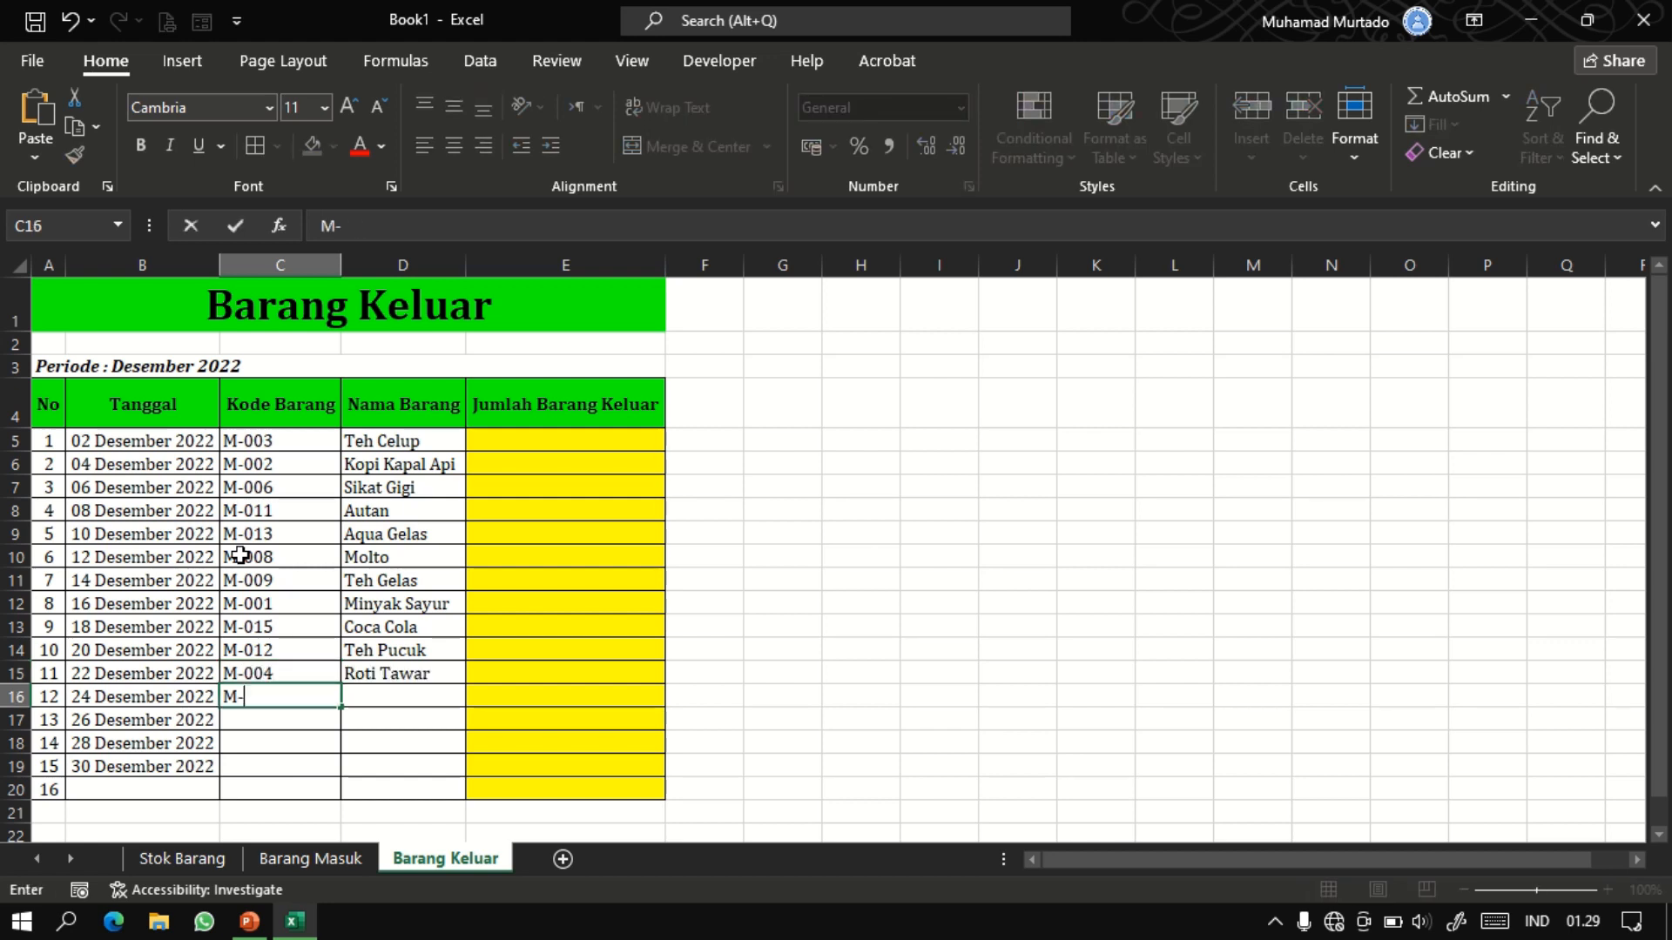
{"action": "type", "text": "010"}
{"action": "key", "text": "Return"}
{"action": "type", "text": "M-"}
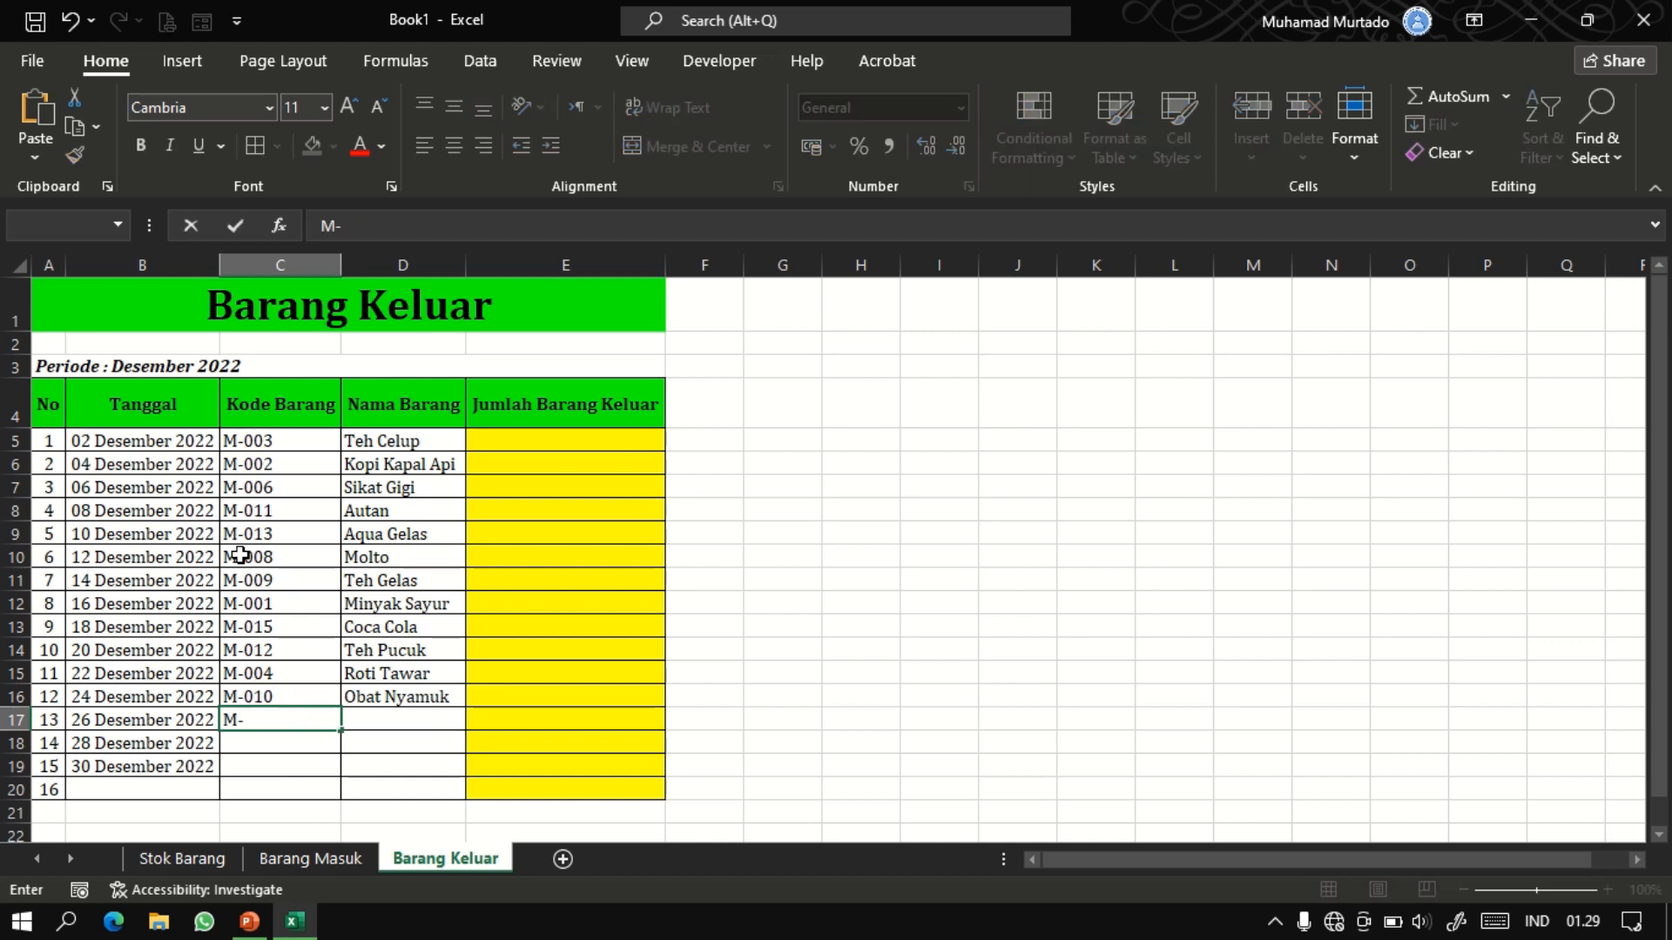
{"action": "type", "text": "014"}
{"action": "key", "text": "Return"}
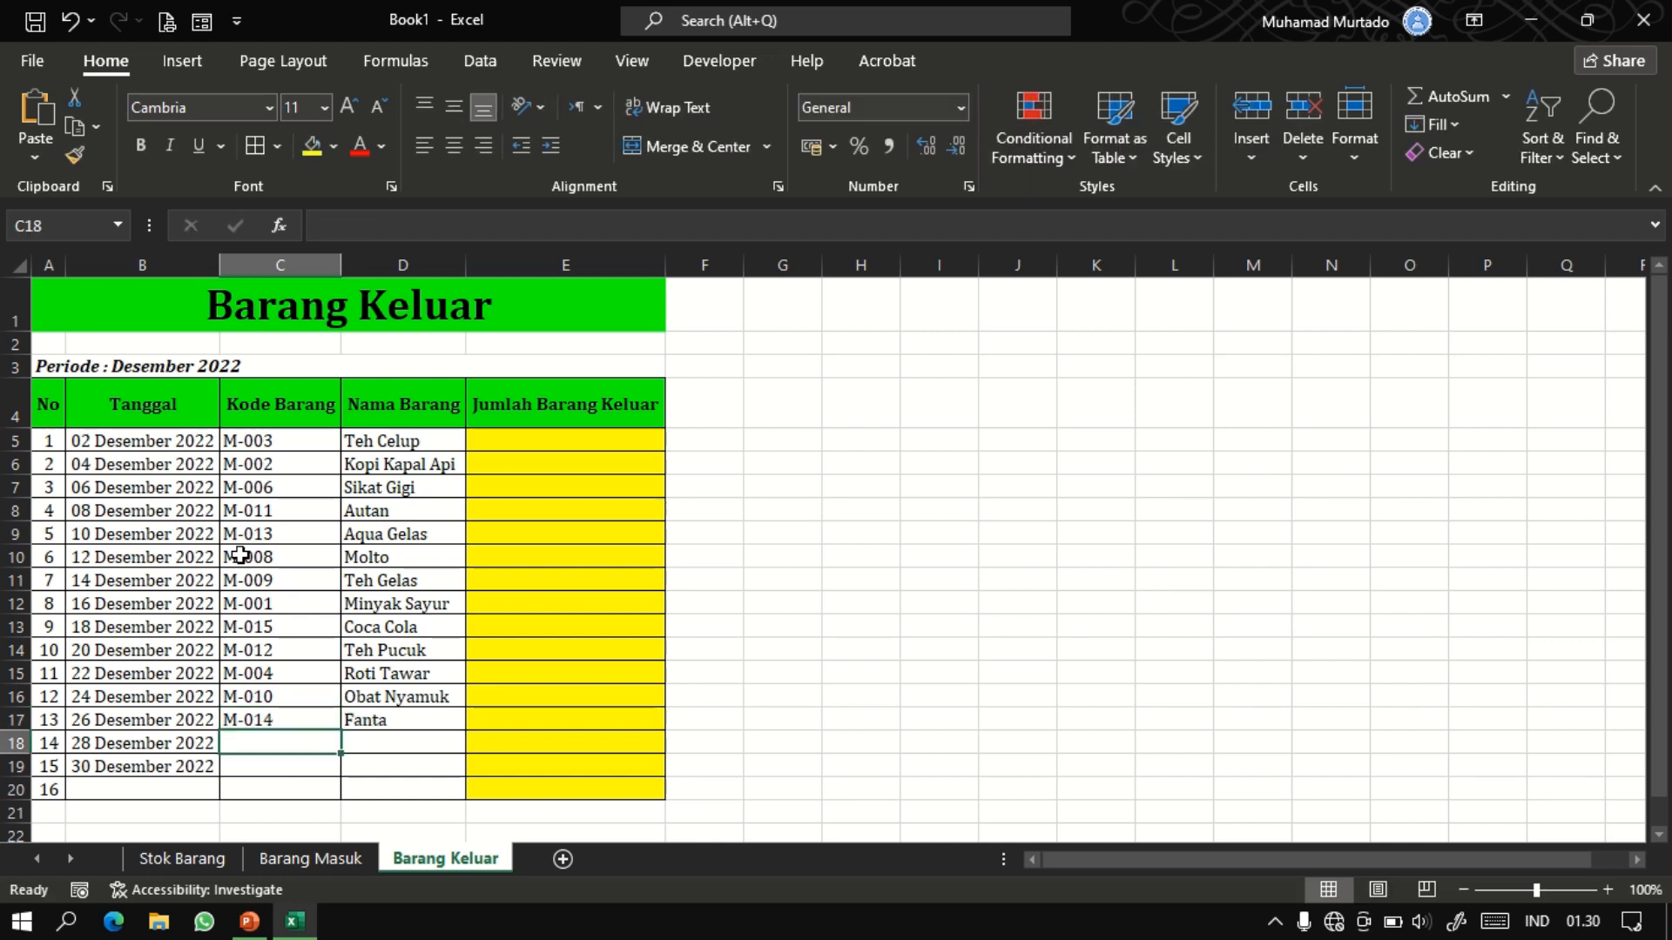
{"action": "type", "text": "M-0"}
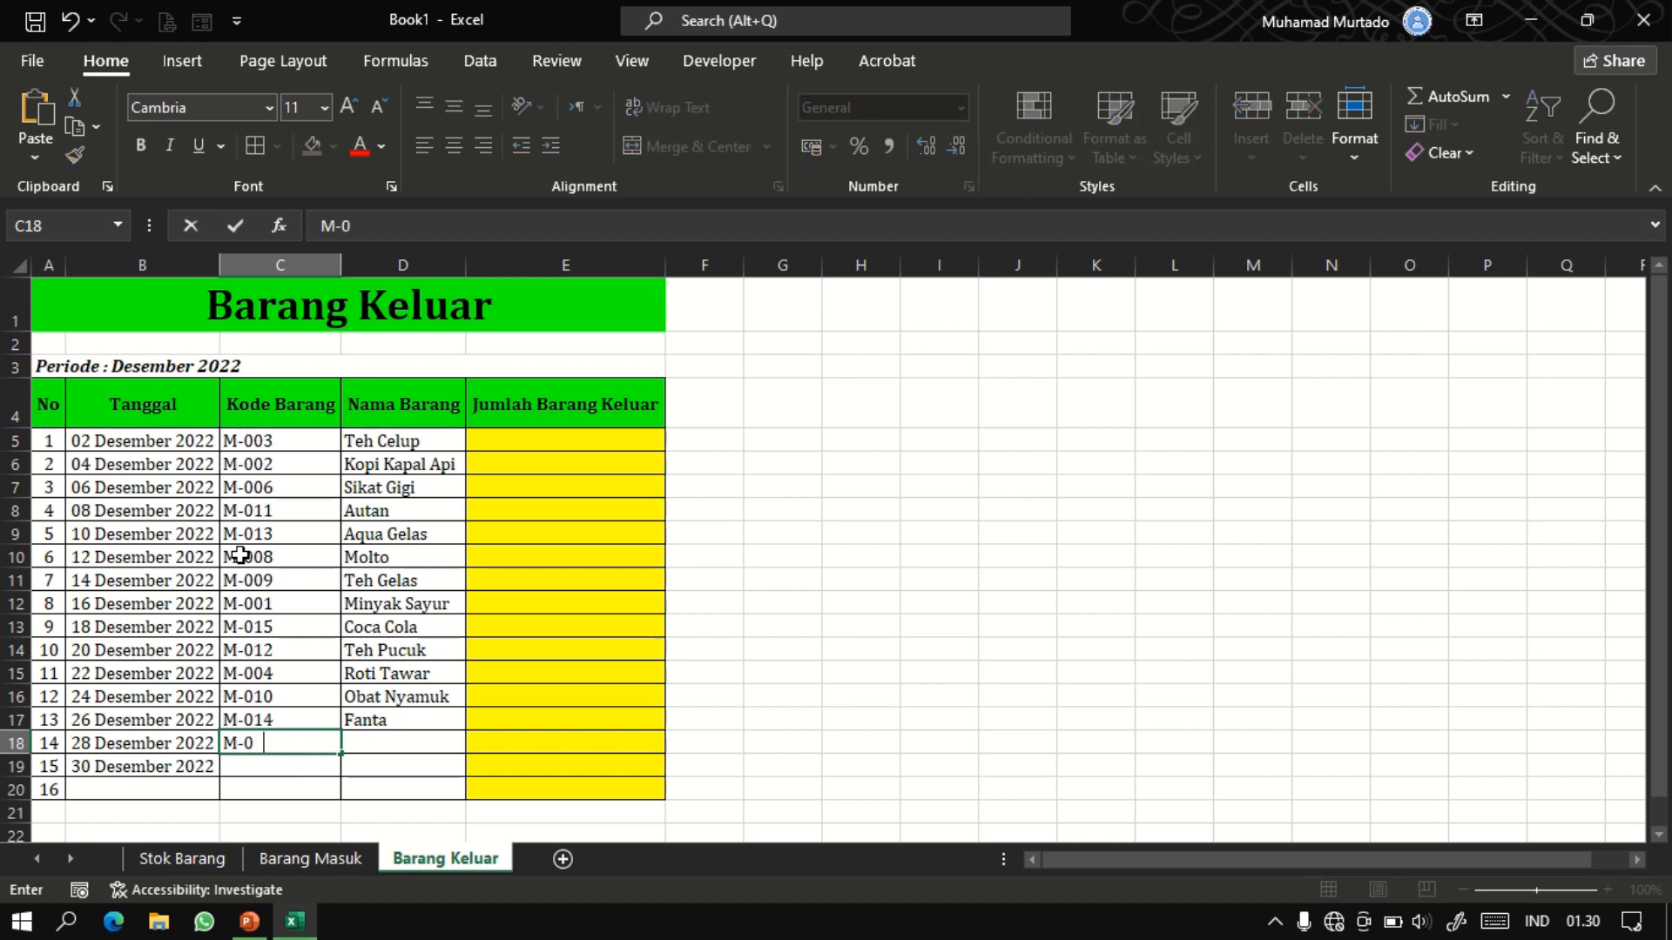
{"action": "type", "text": "05"}
{"action": "key", "text": "Return"}
{"action": "type", "text": "M-"}
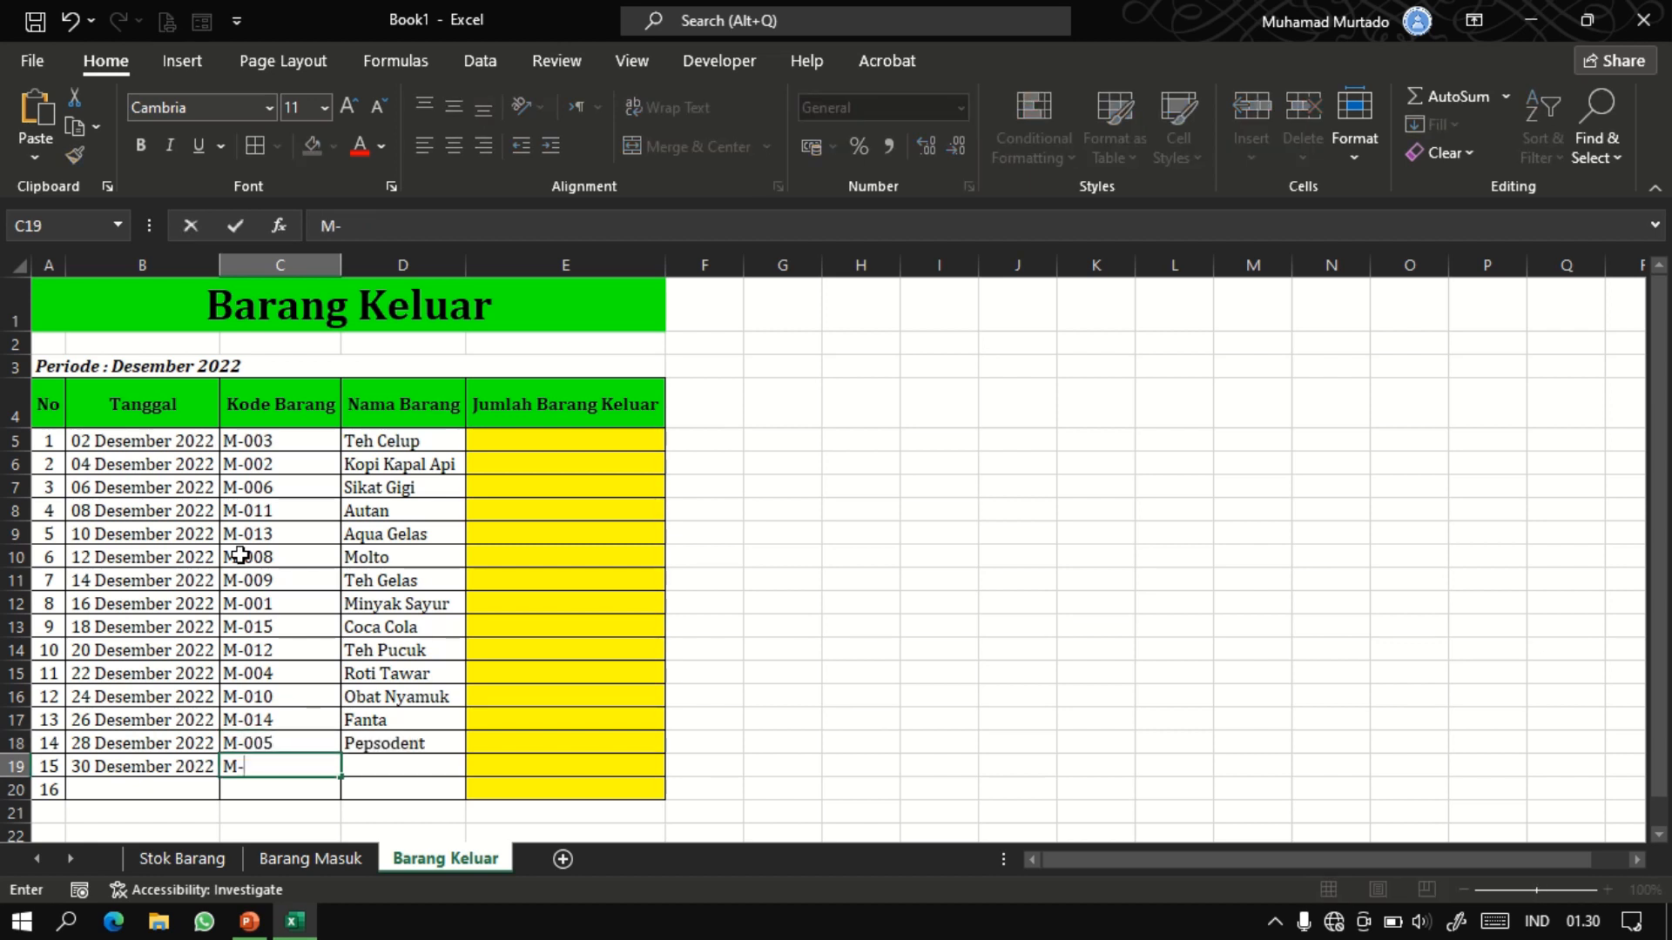
{"action": "type", "text": "007"}
{"action": "key", "text": "Return"}
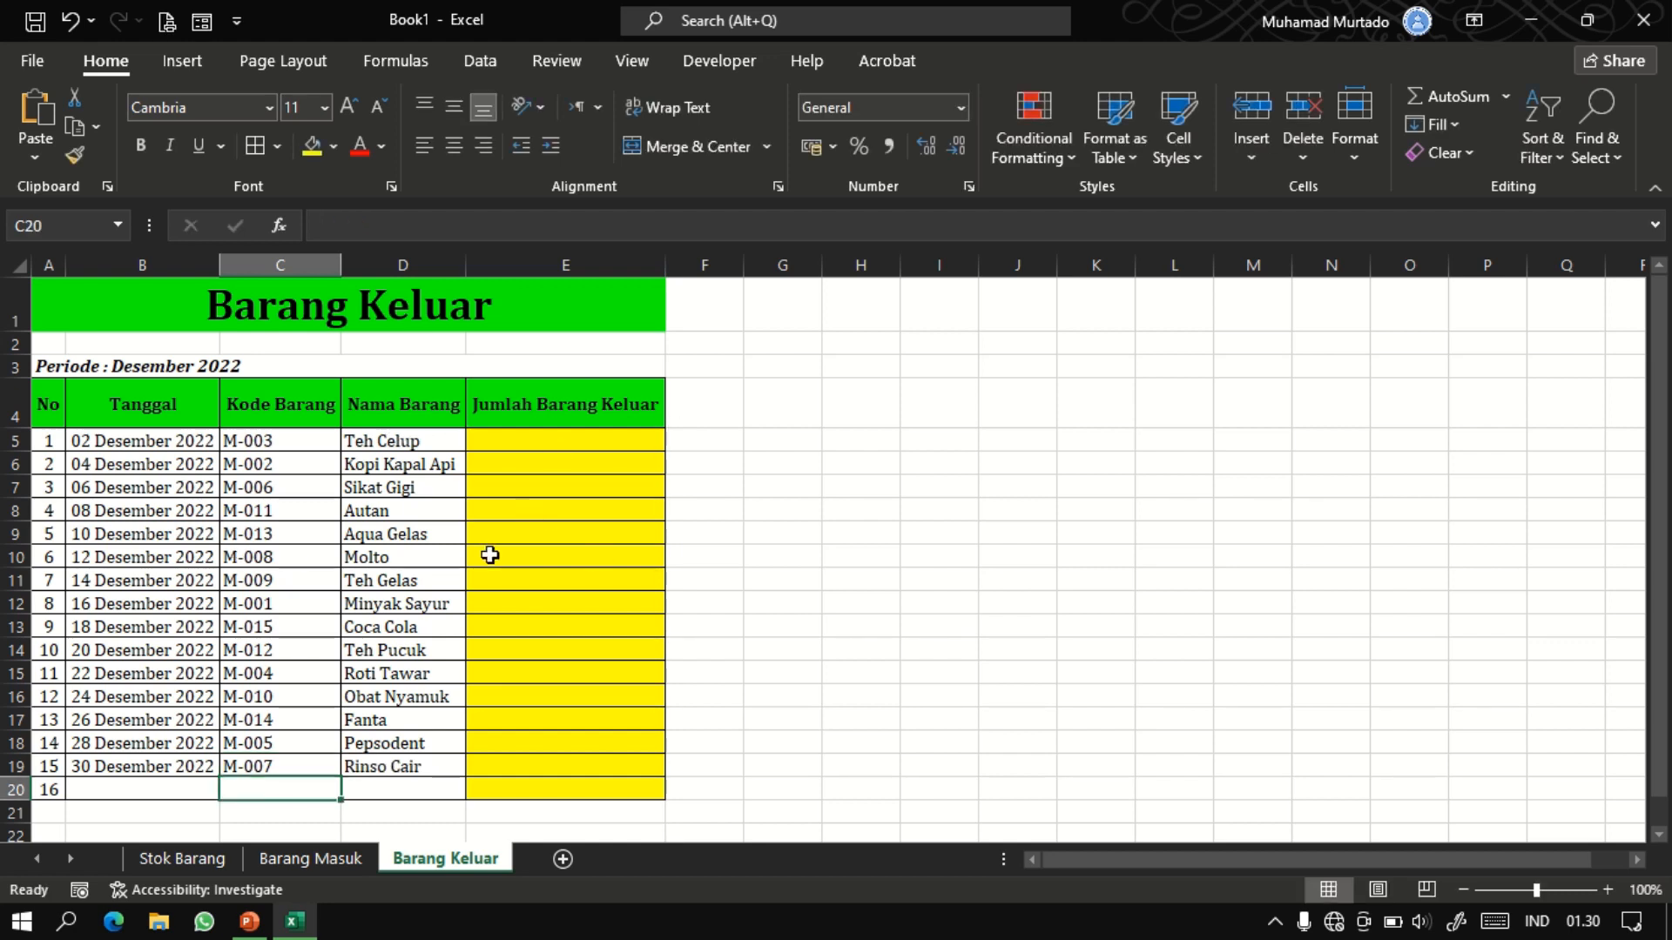
Enter the outgoing quantities 21, 100, 100, 98 and 31 in cells E5 to E9 of the Jumlah Barang Keluar column.
{"action": "left_click", "coordinate": [549, 441]}
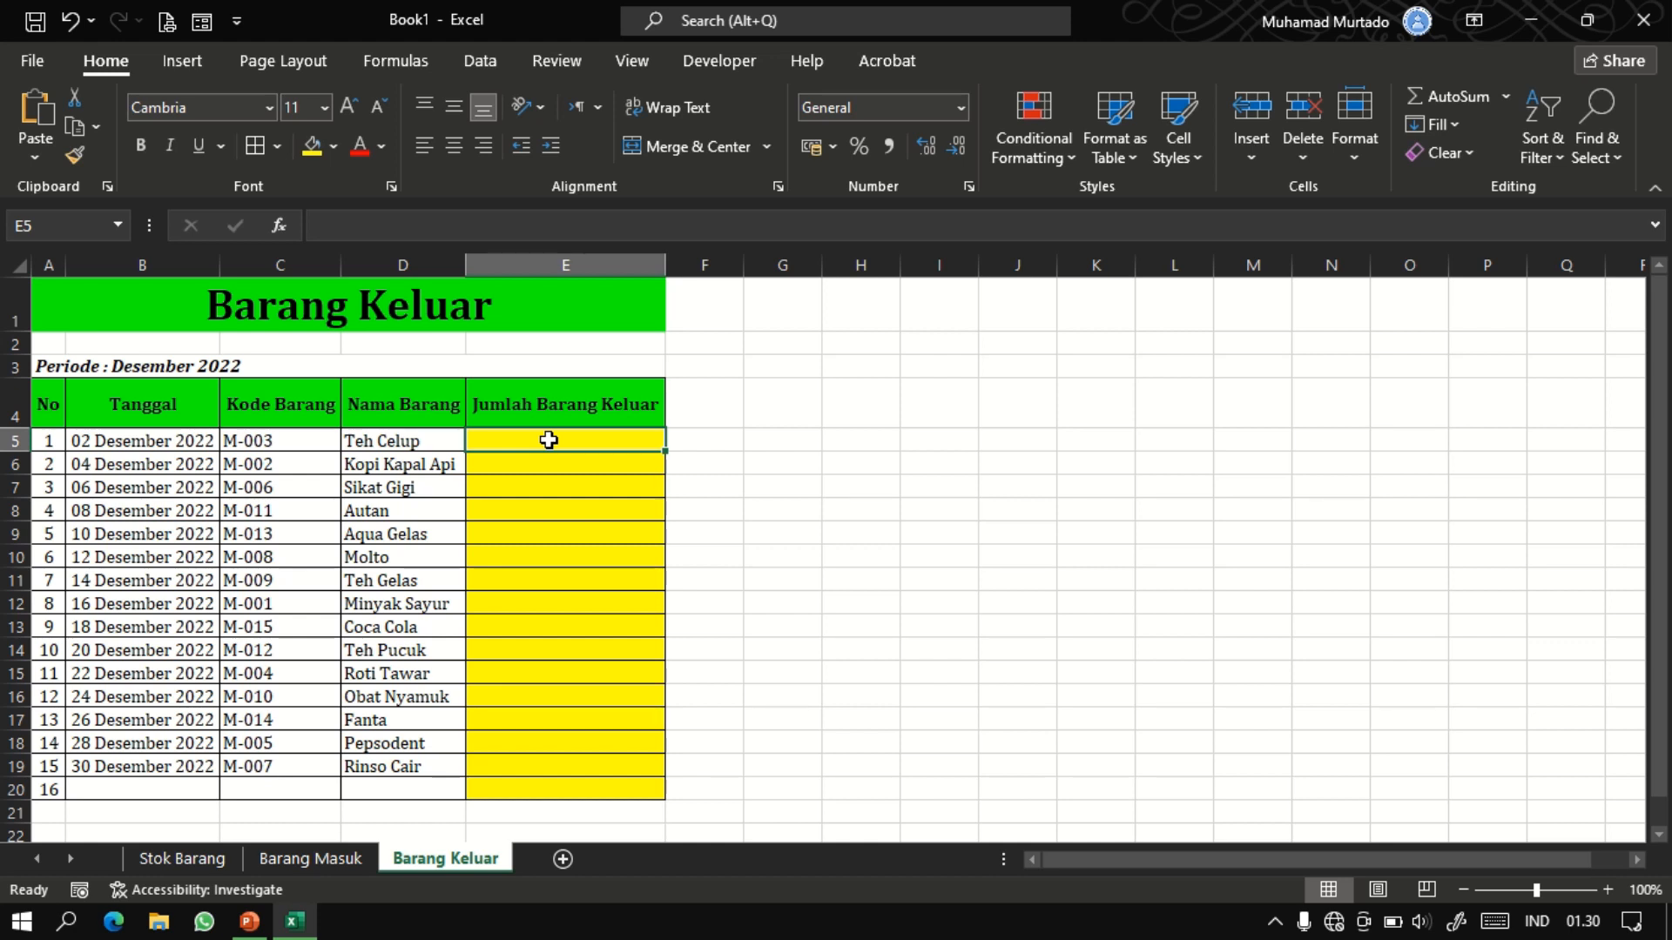
{"action": "type", "text": "21"}
{"action": "key", "text": "Return"}
{"action": "type", "text": "100"}
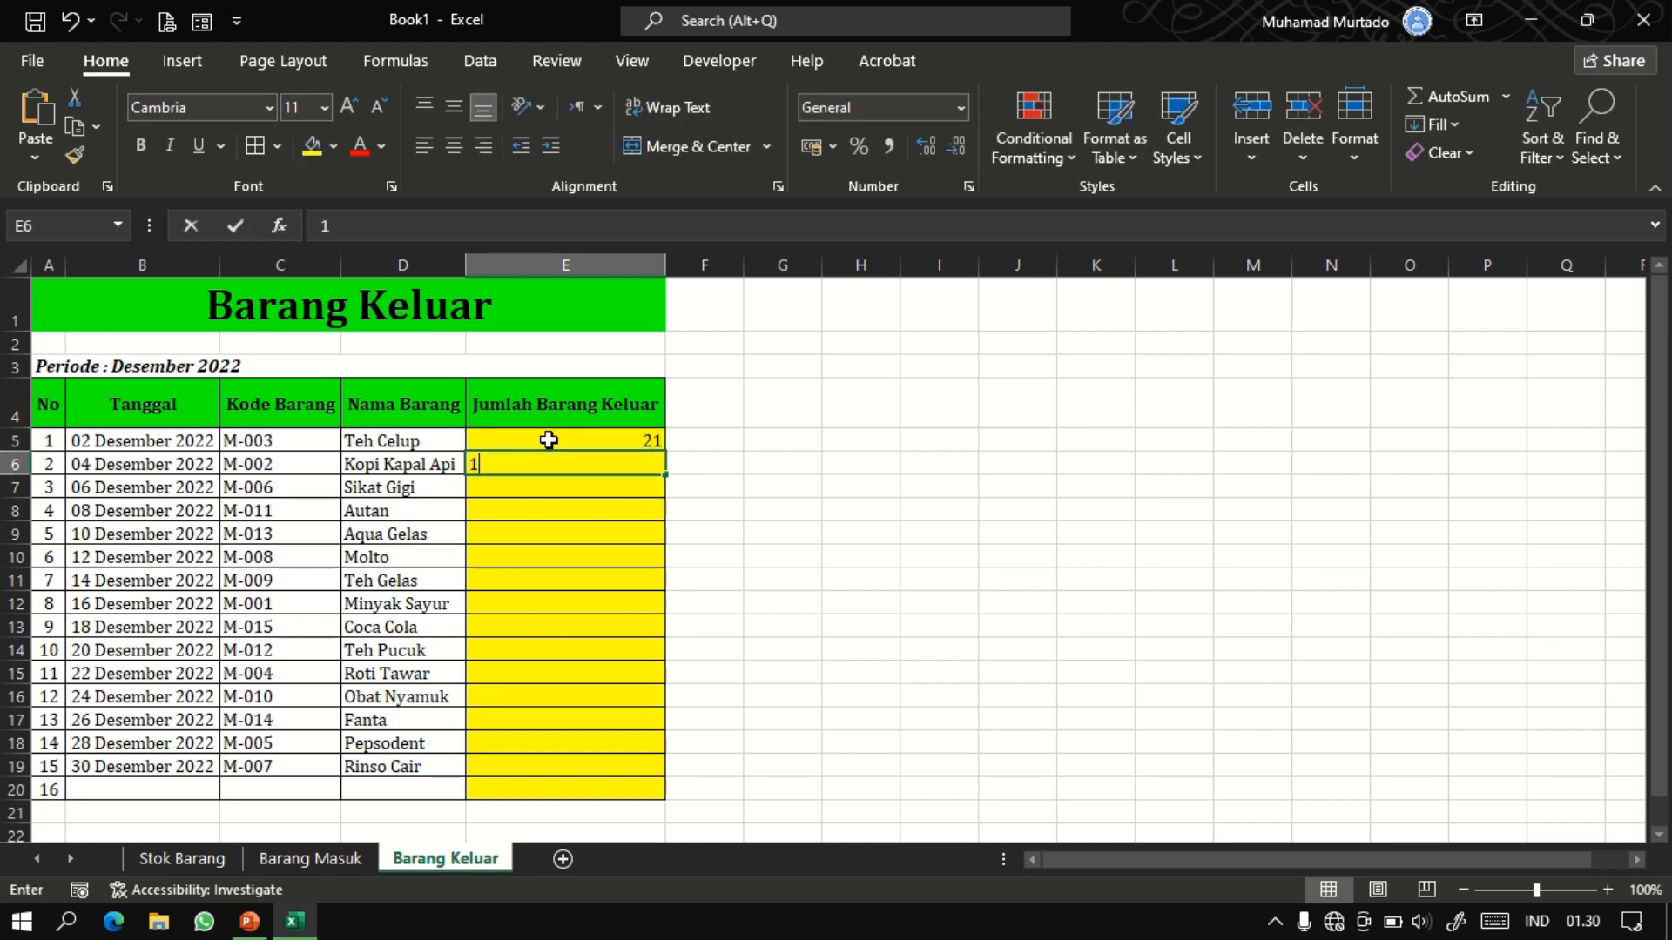
{"action": "key", "text": "Return"}
{"action": "type", "text": "100"}
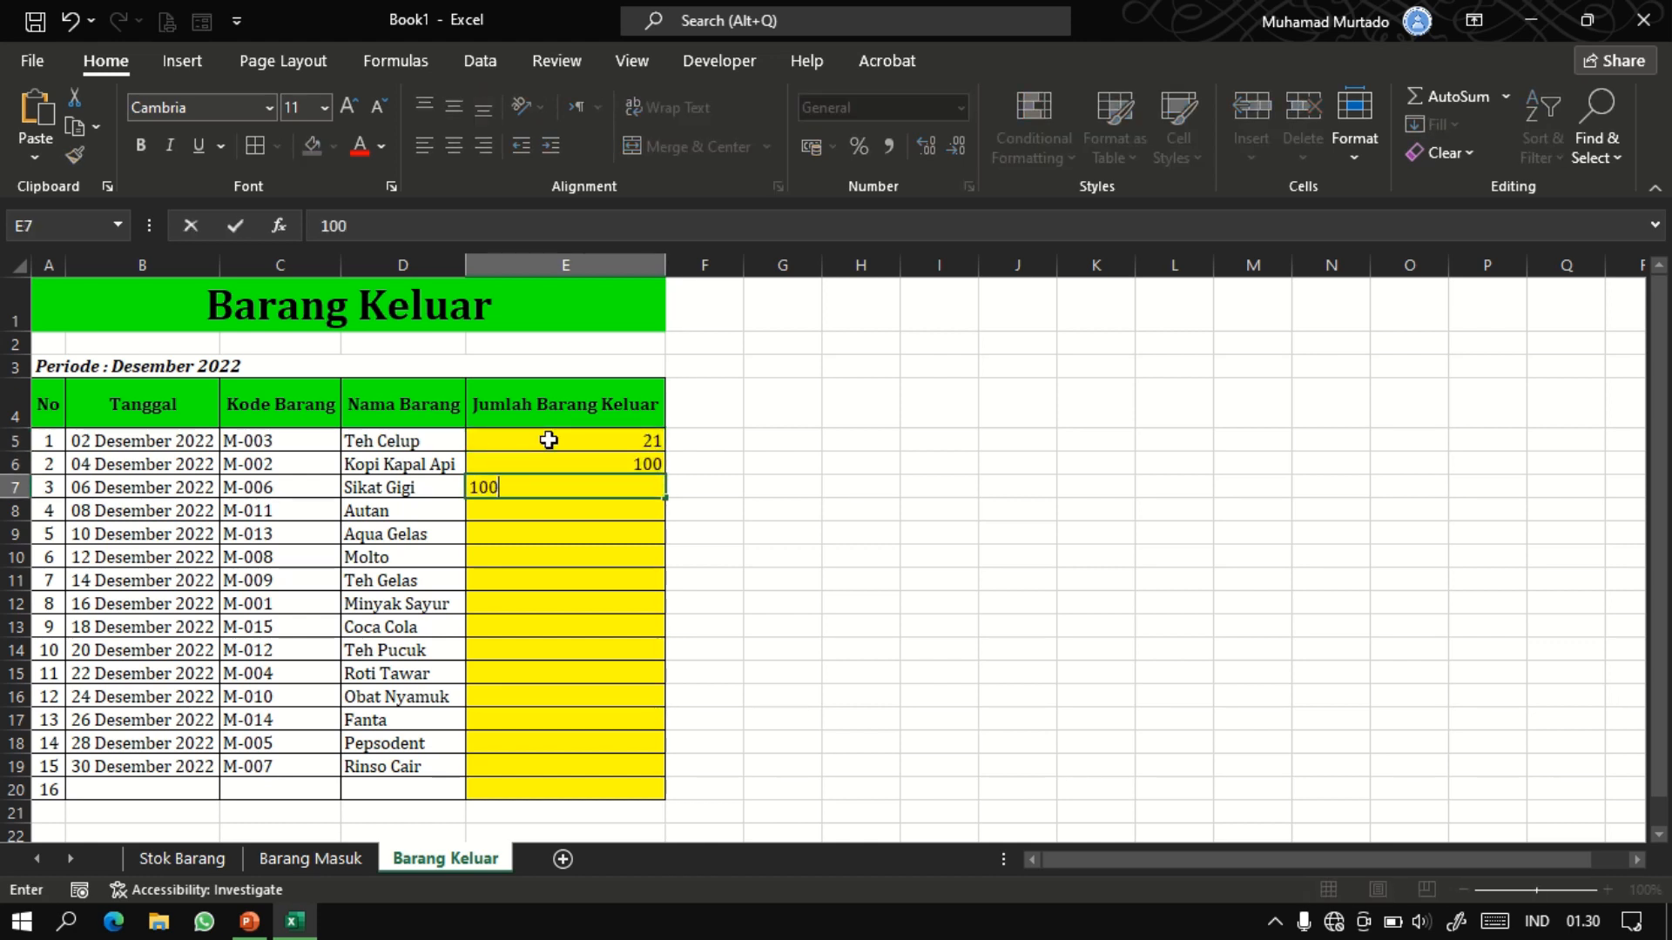
{"action": "key", "text": "Return"}
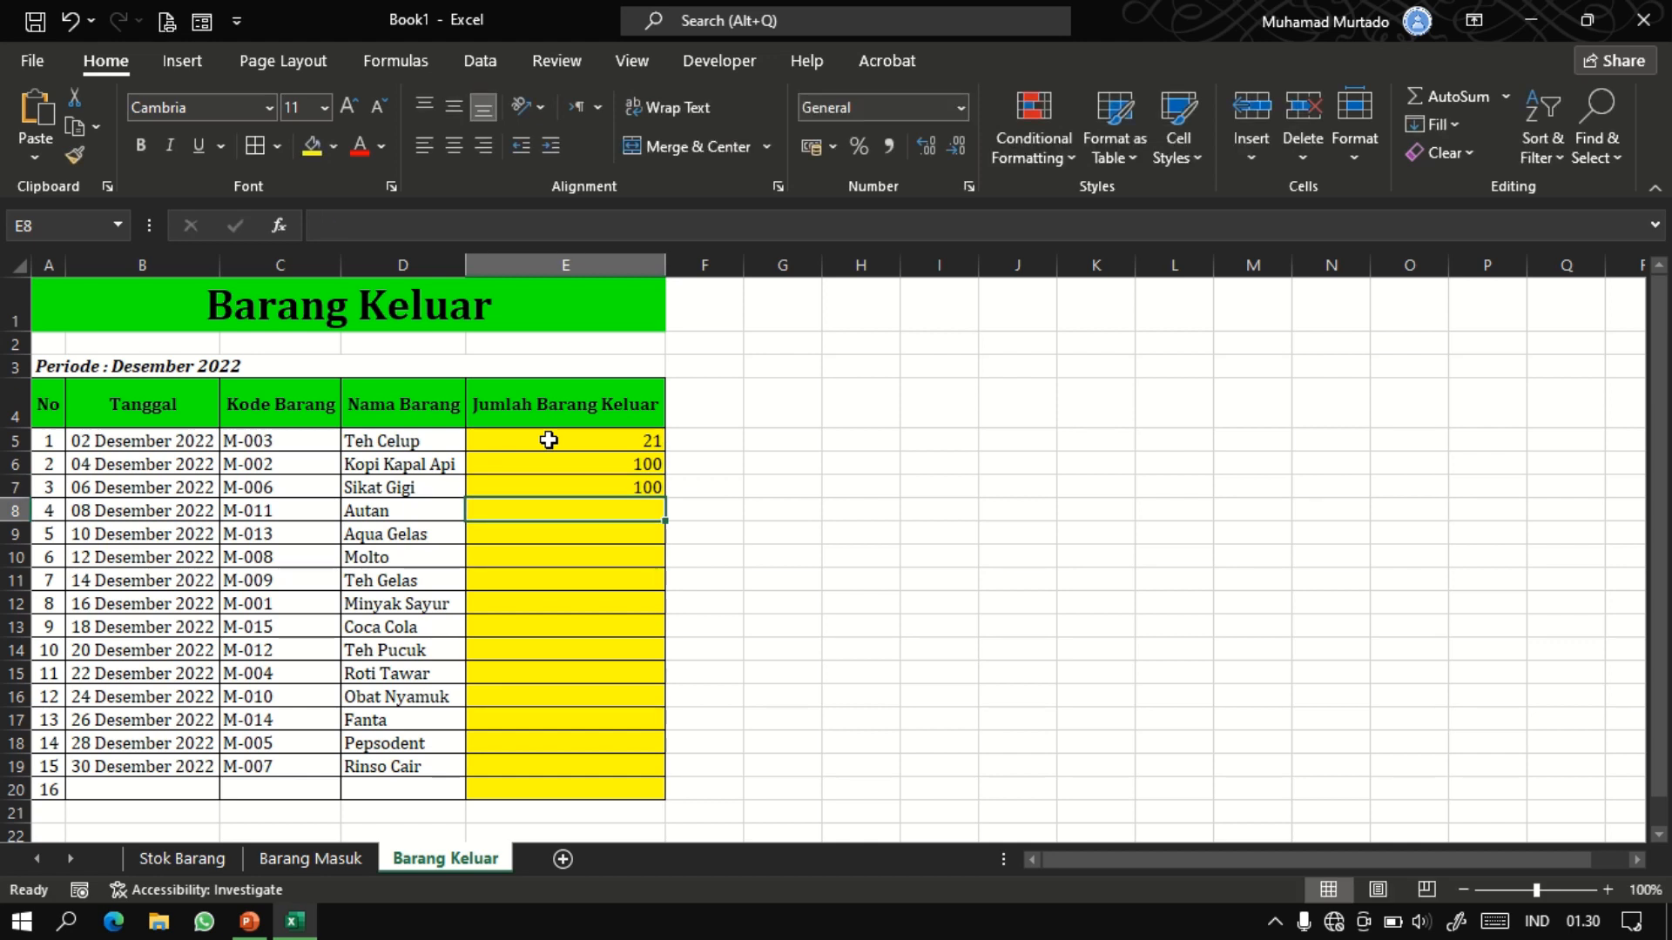
{"action": "type", "text": "98"}
{"action": "key", "text": "Return"}
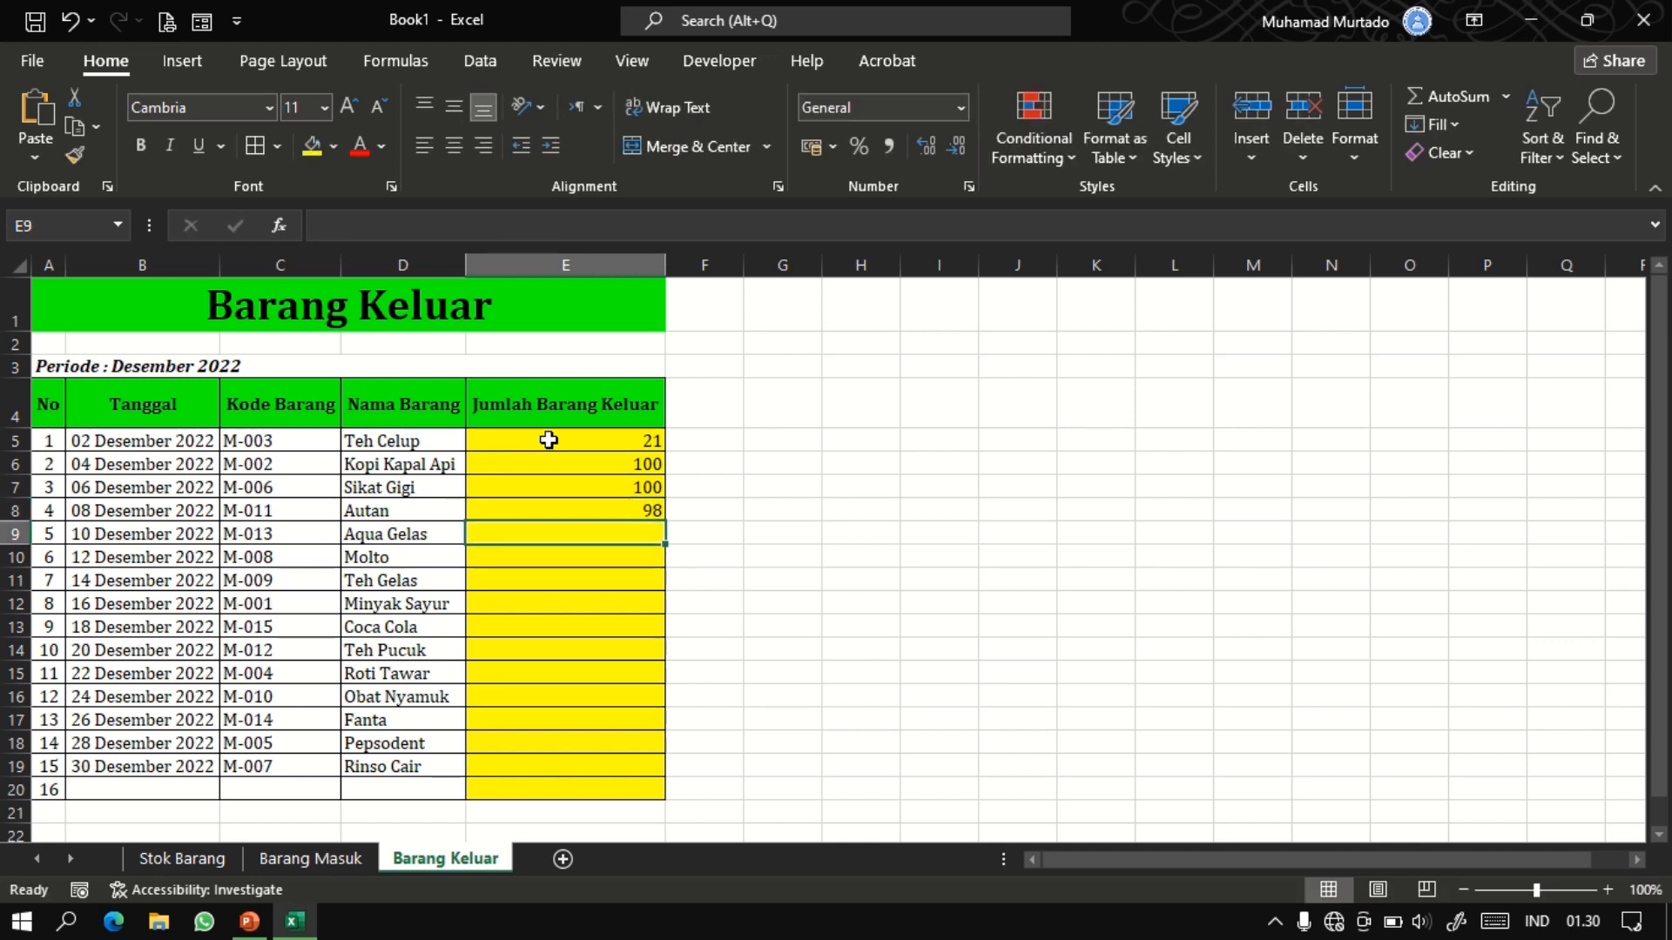
{"action": "type", "text": "31"}
{"action": "key", "text": "Return"}
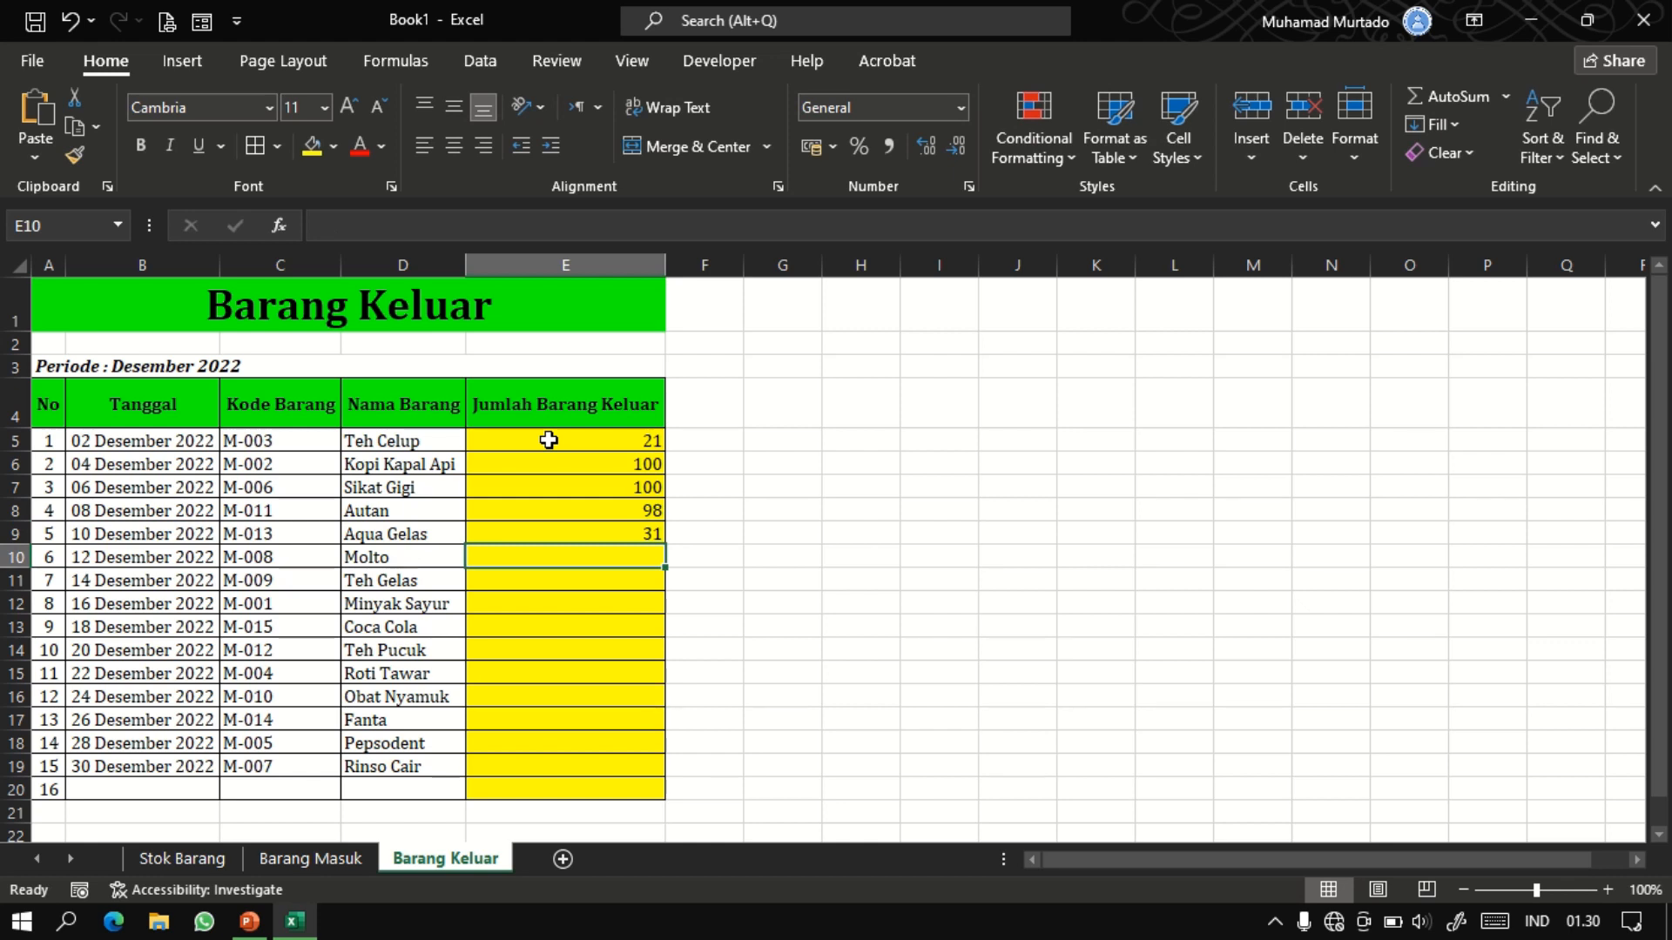
Enter the outgoing quantities 50, 45, 78 and 34 in cells E10 to E13 of the Jumlah Barang Keluar column.
{"action": "type", "text": "50"}
{"action": "key", "text": "Return"}
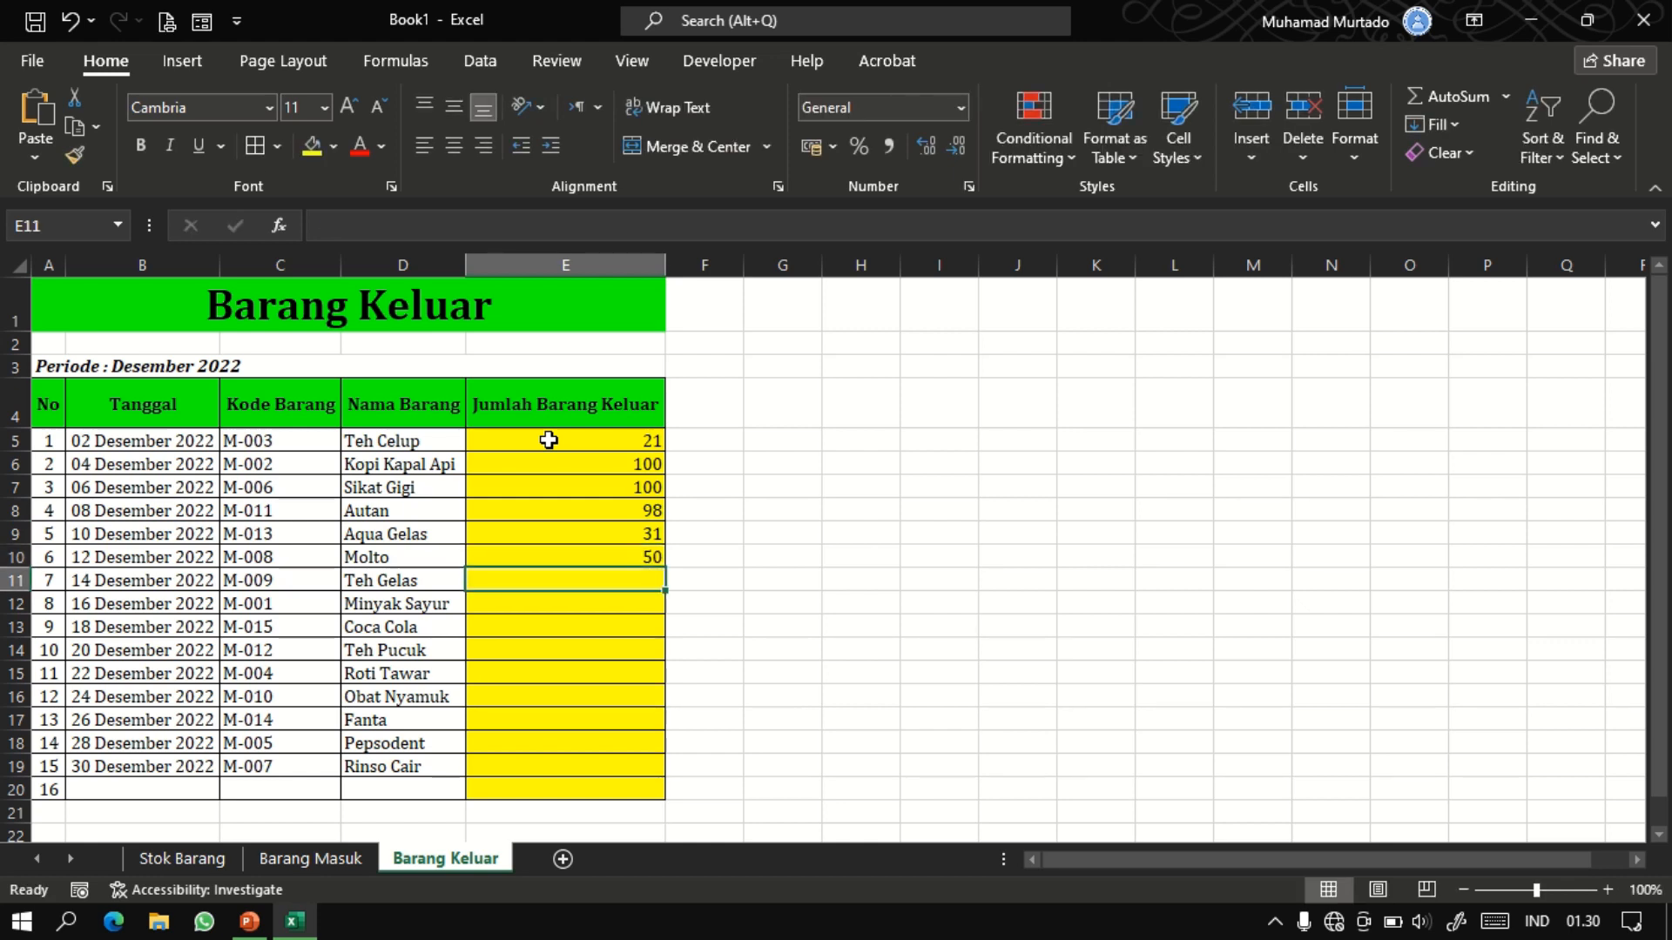
{"action": "type", "text": "45"}
{"action": "key", "text": "Return"}
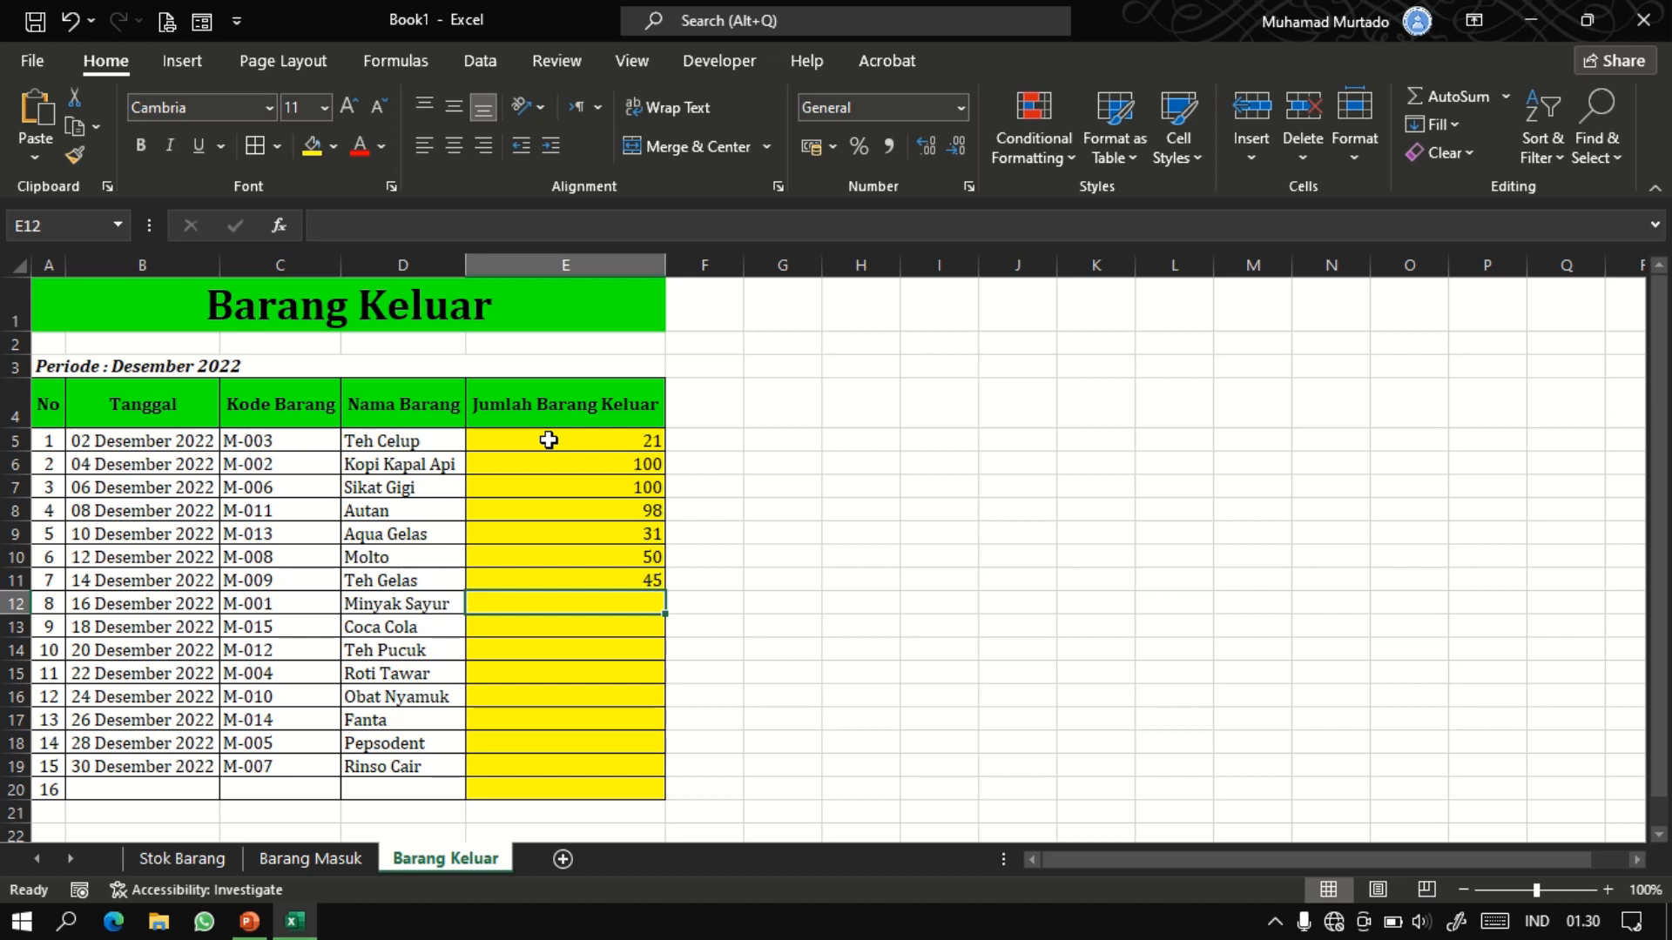
{"action": "type", "text": "78"}
{"action": "key", "text": "Return"}
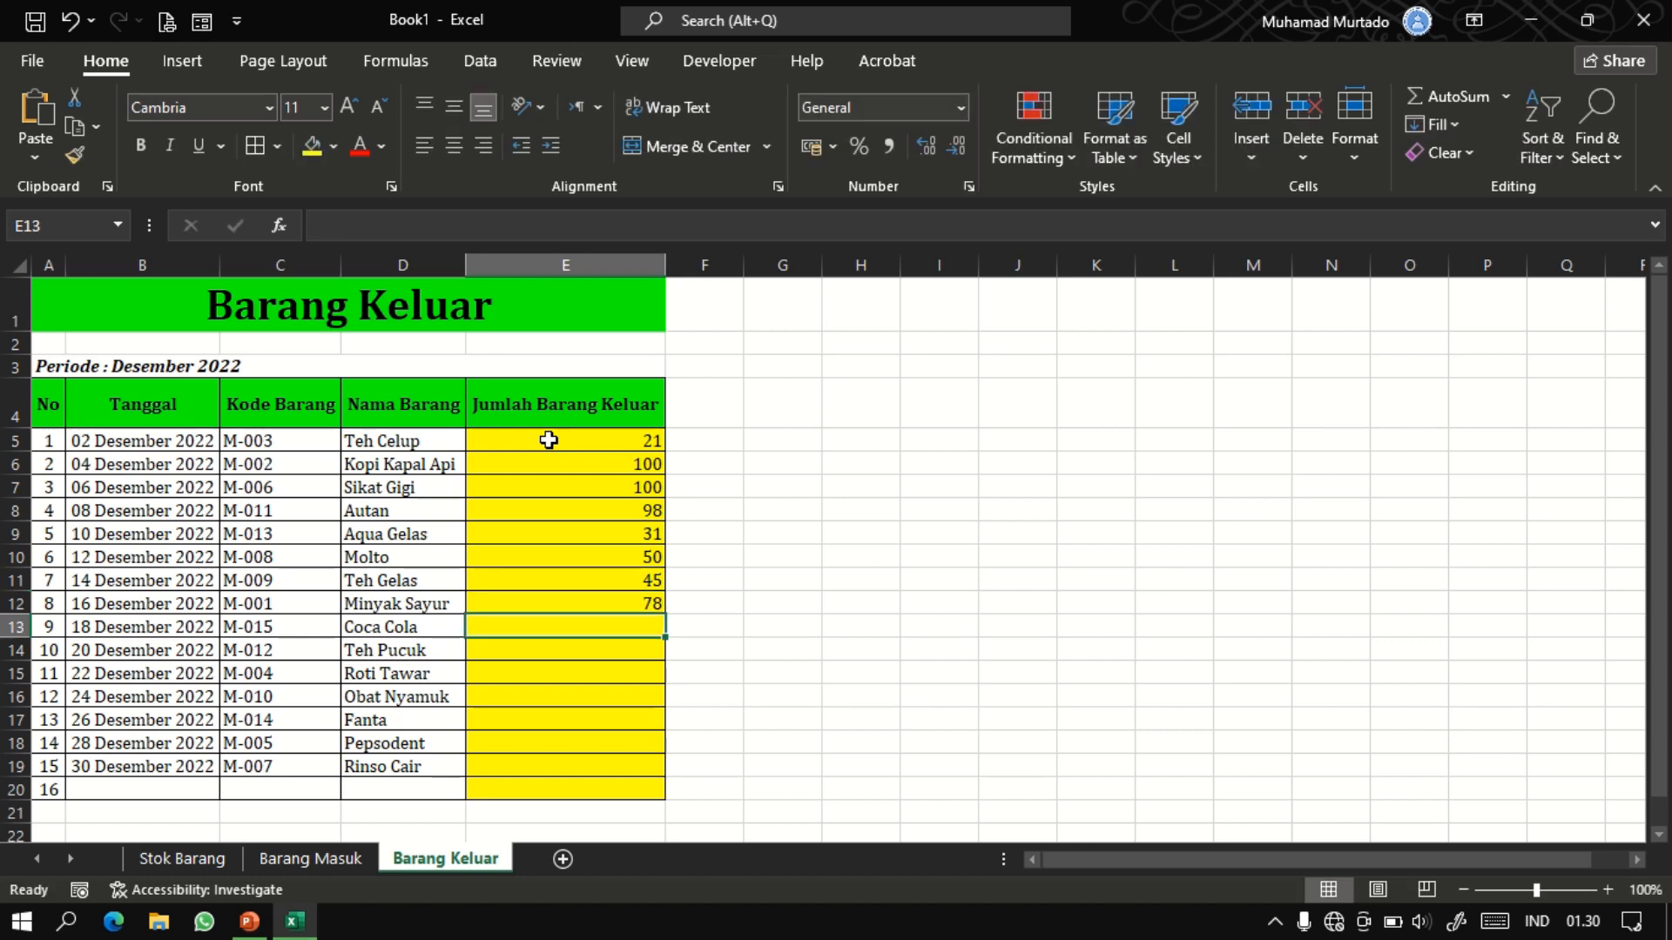
{"action": "type", "text": "34"}
{"action": "key", "text": "Return"}
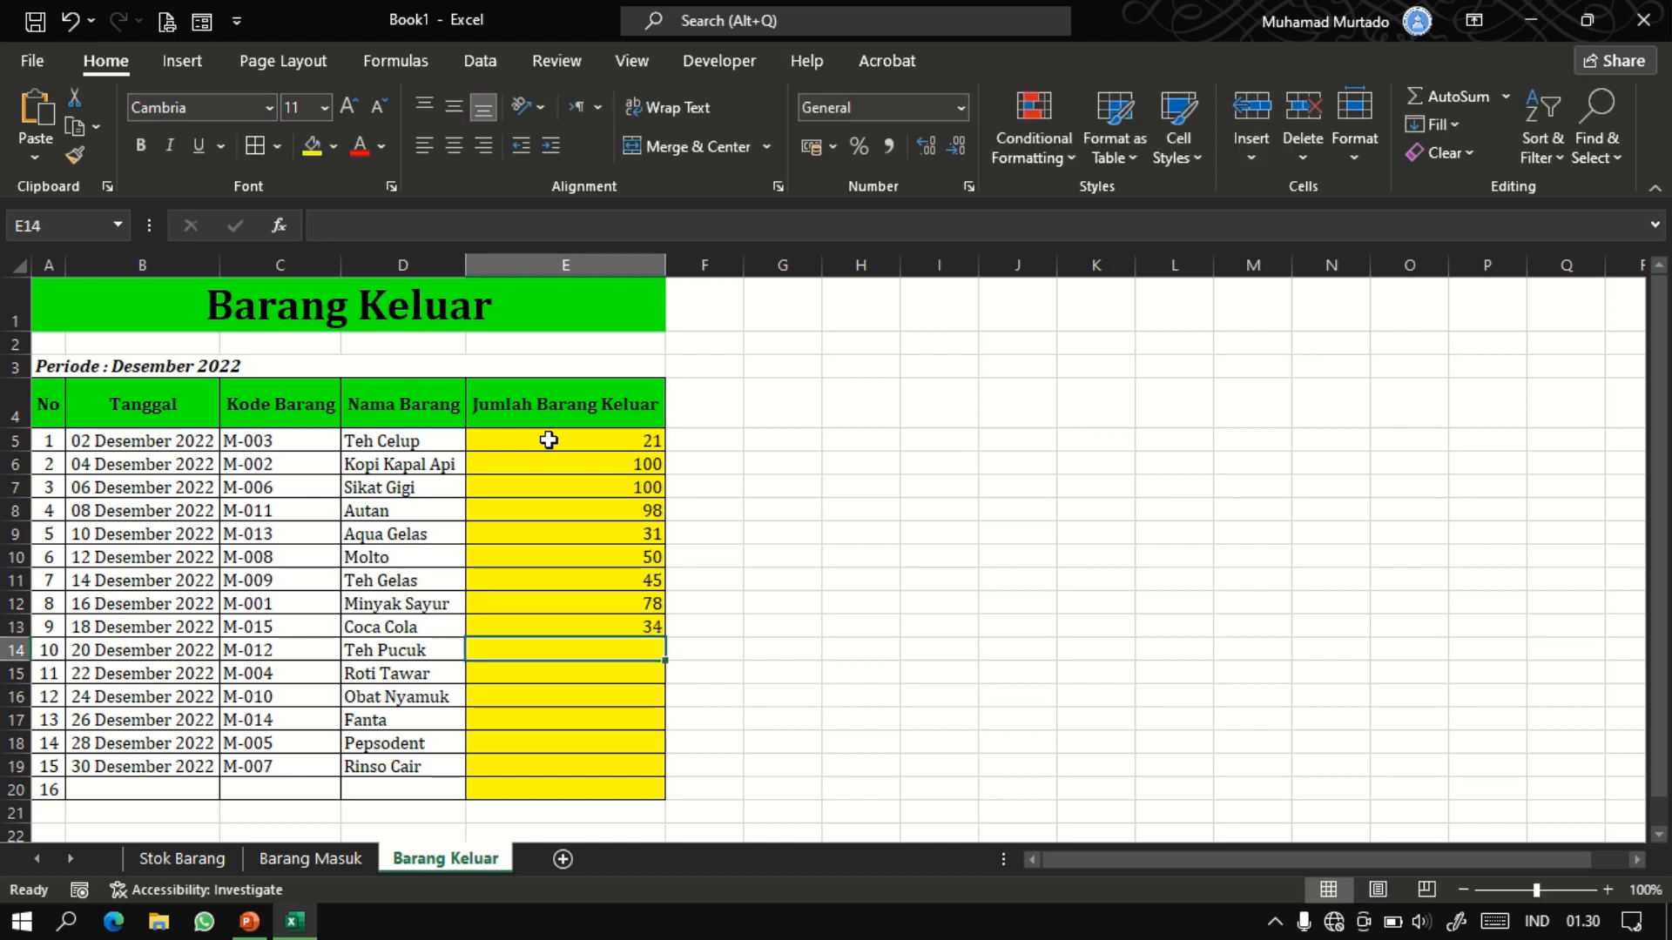
Enter the outgoing quantities 67, 45, 11, 30, 21 and 20 in cells E14 to E19 of the Jumlah Barang Keluar column.
{"action": "type", "text": "67"}
{"action": "key", "text": "Return"}
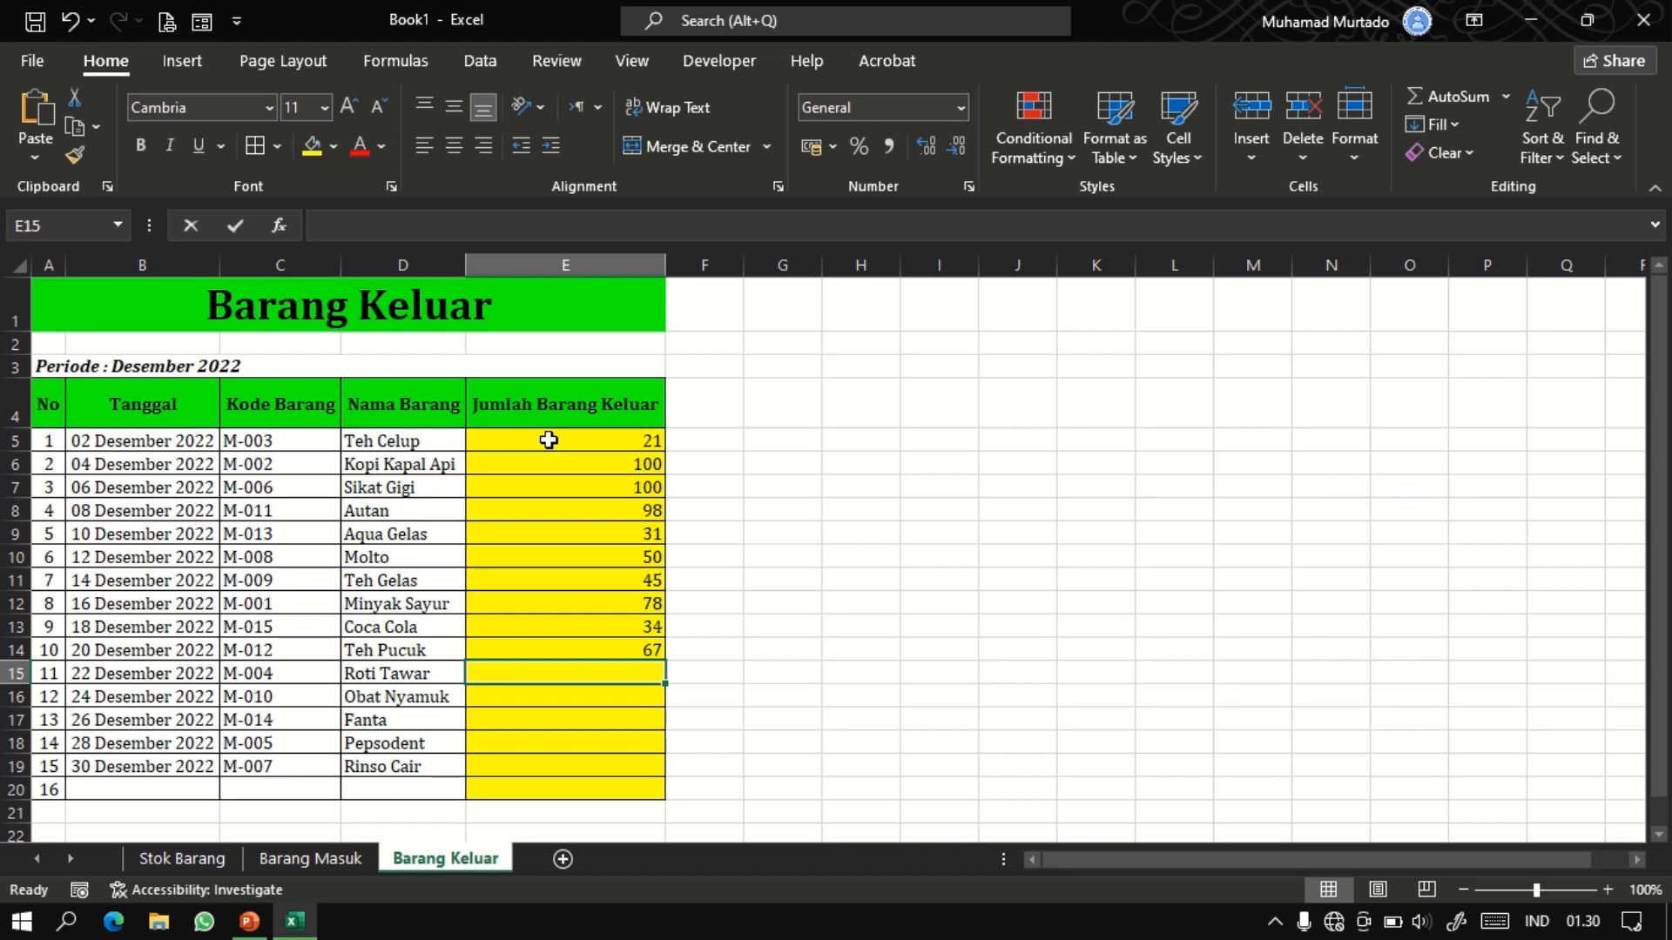
{"action": "type", "text": "45"}
{"action": "key", "text": "Return"}
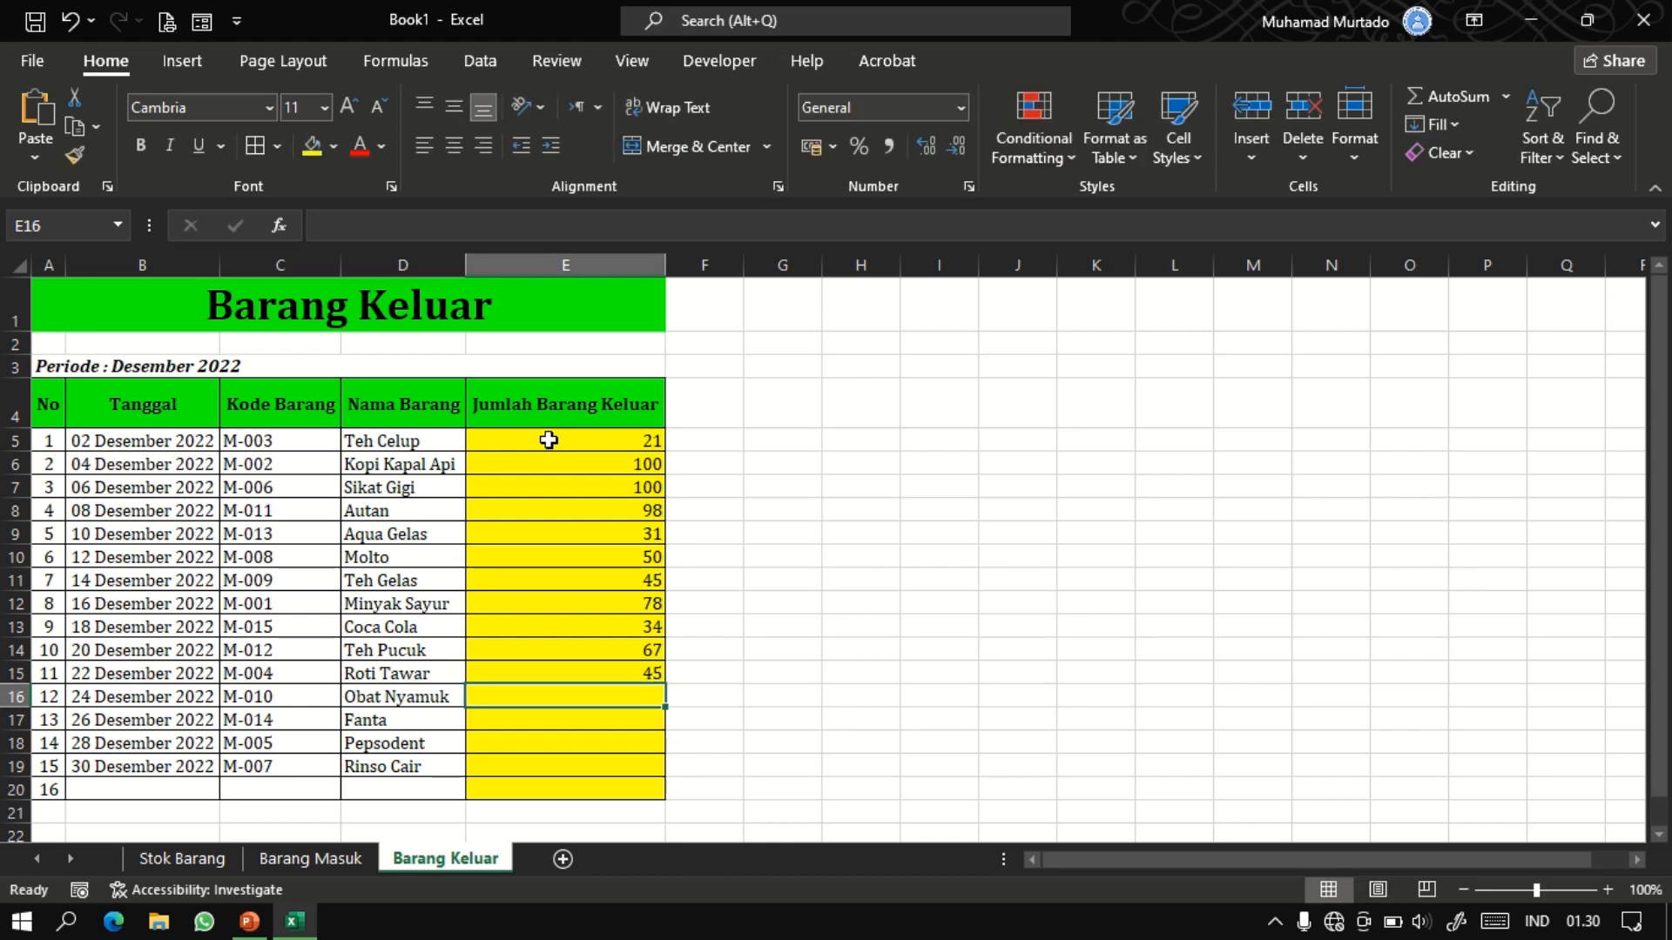
{"action": "type", "text": "11"}
{"action": "key", "text": "Return"}
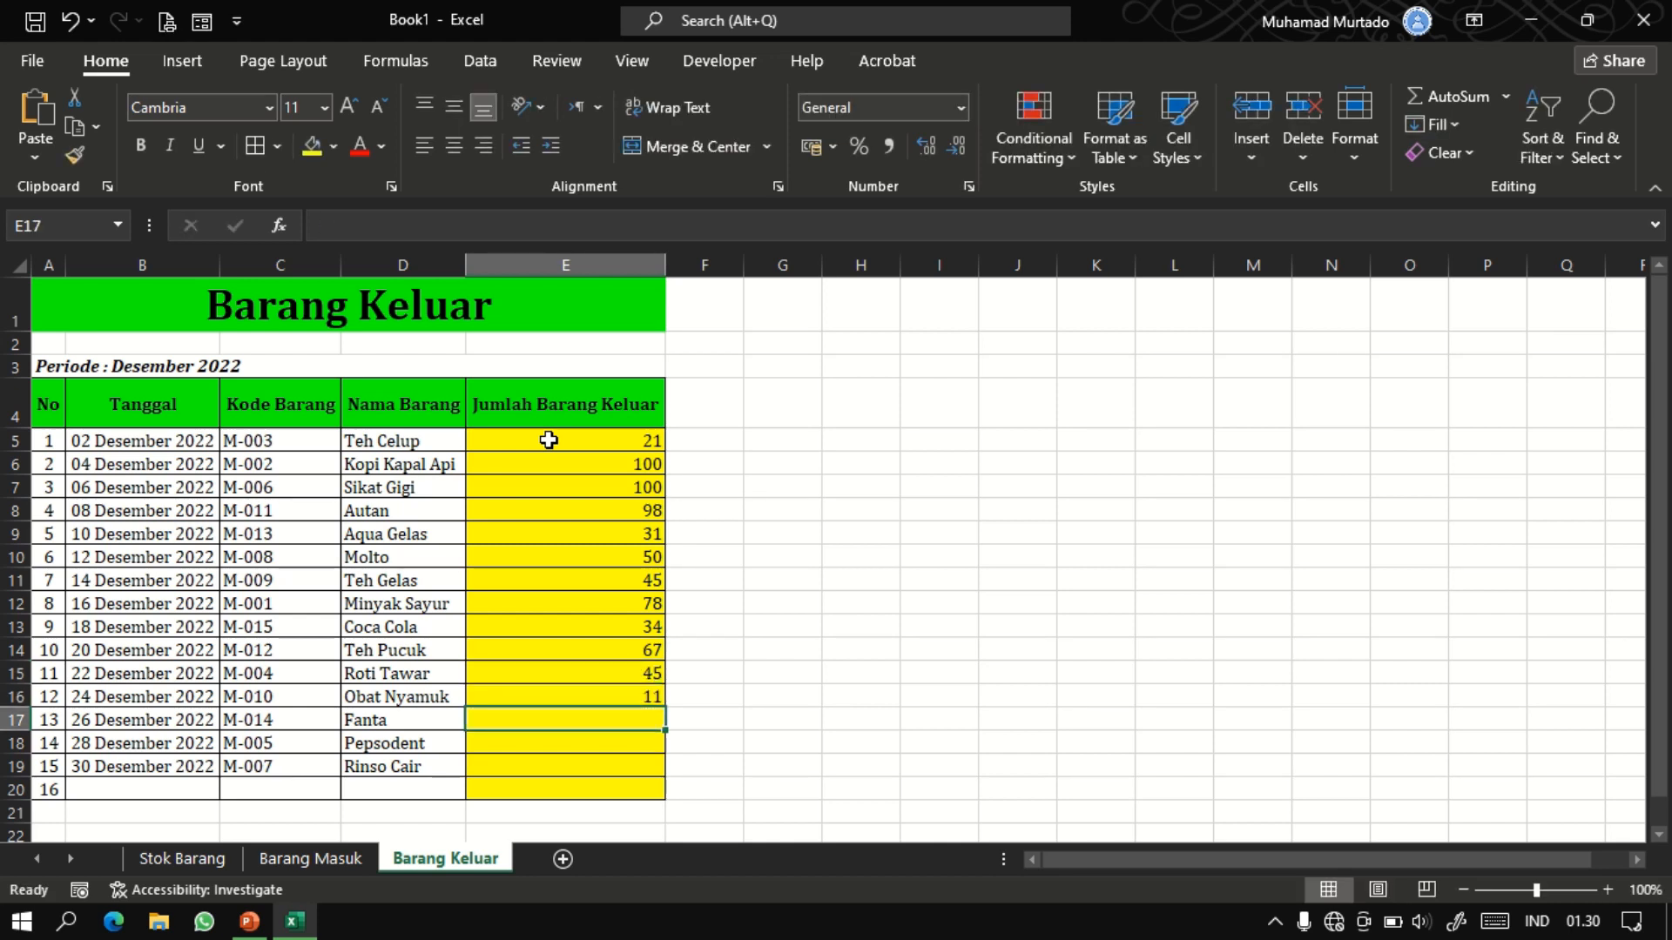
{"action": "type", "text": "30"}
{"action": "key", "text": "Return"}
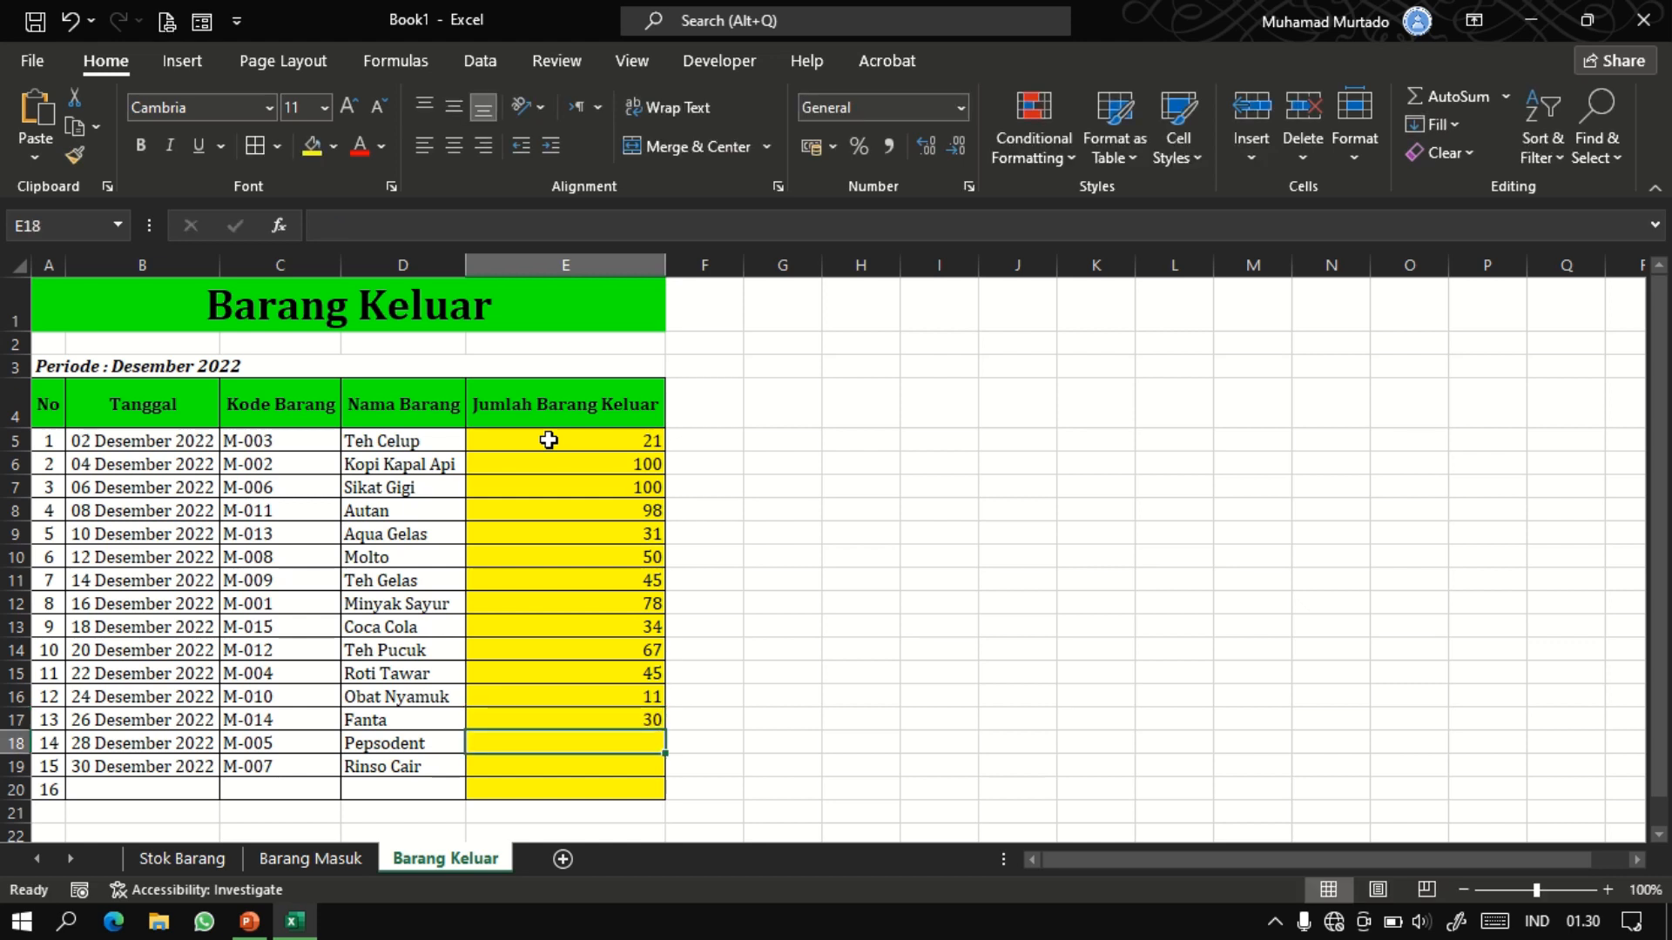
{"action": "type", "text": "21"}
{"action": "key", "text": "Return"}
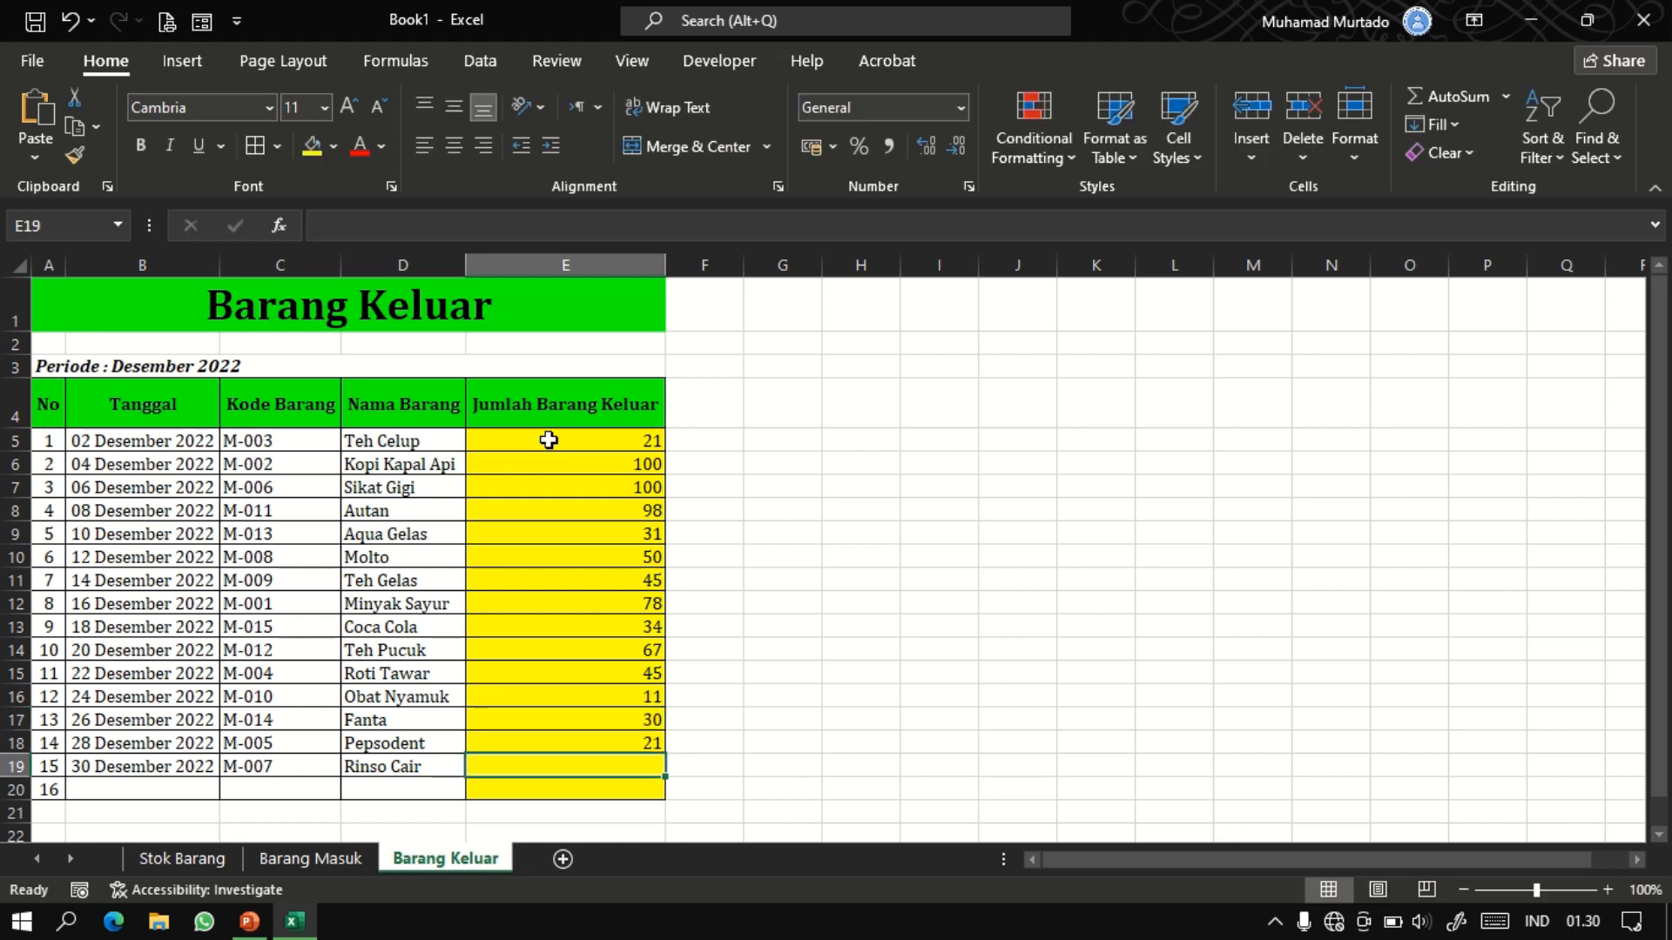
{"action": "type", "text": "20"}
{"action": "key", "text": "Return"}
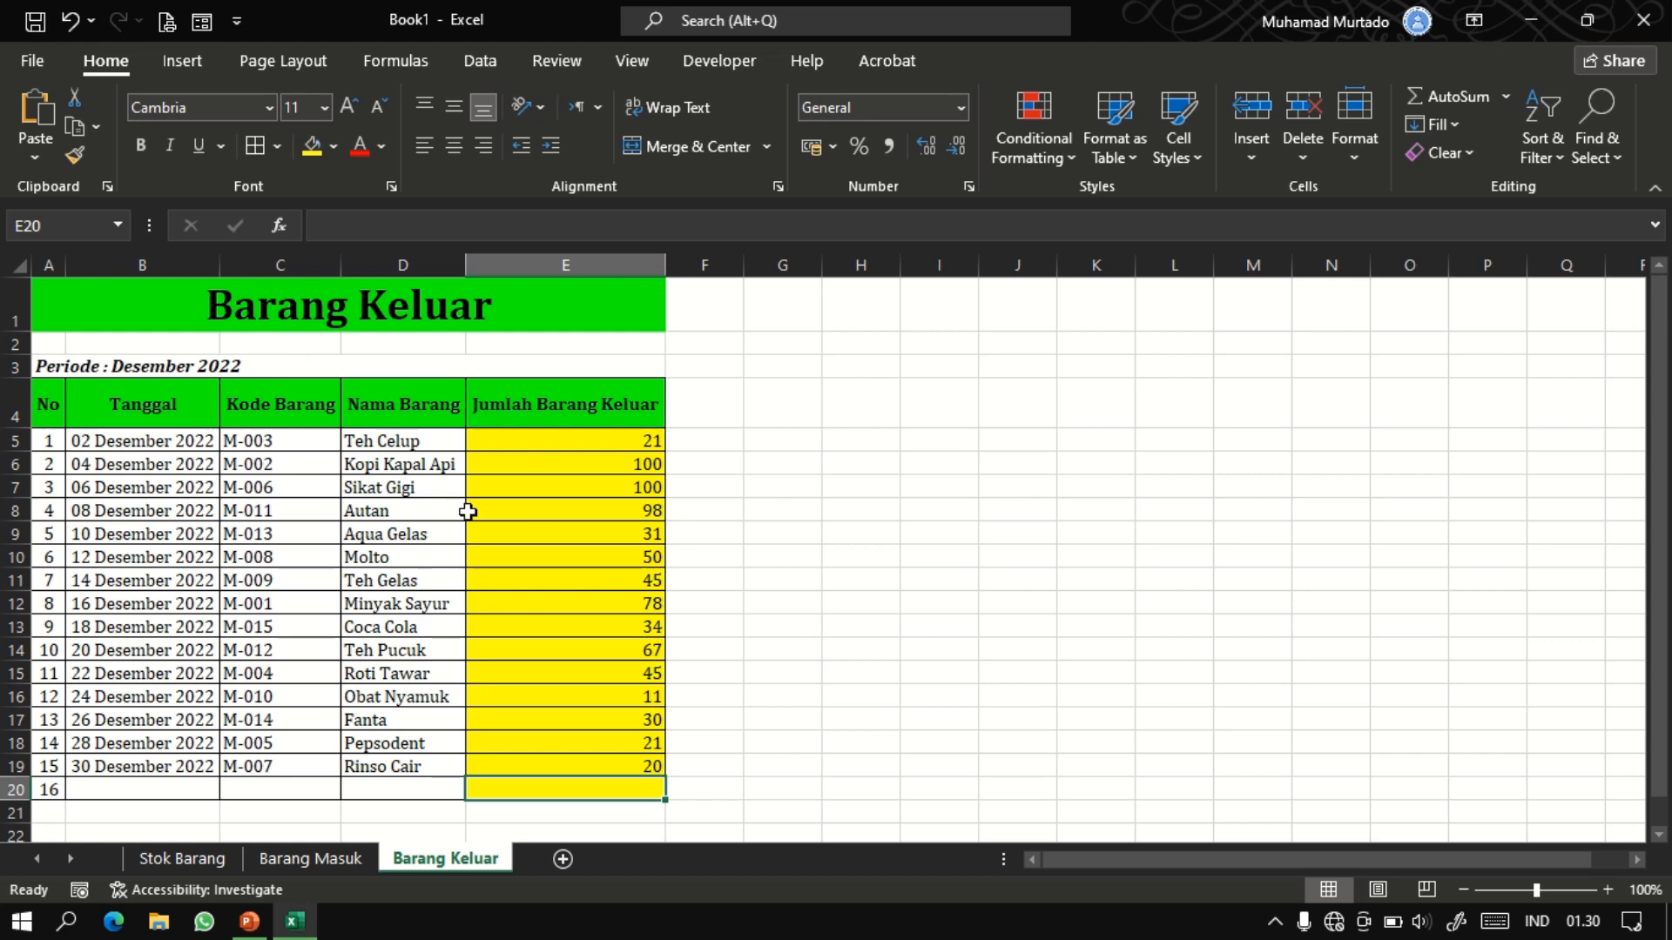
Review the SUMIF formula in cell E5 of the Barang Masuk column on the Stok Barang sheet.
{"action": "left_click", "coordinate": [196, 861]}
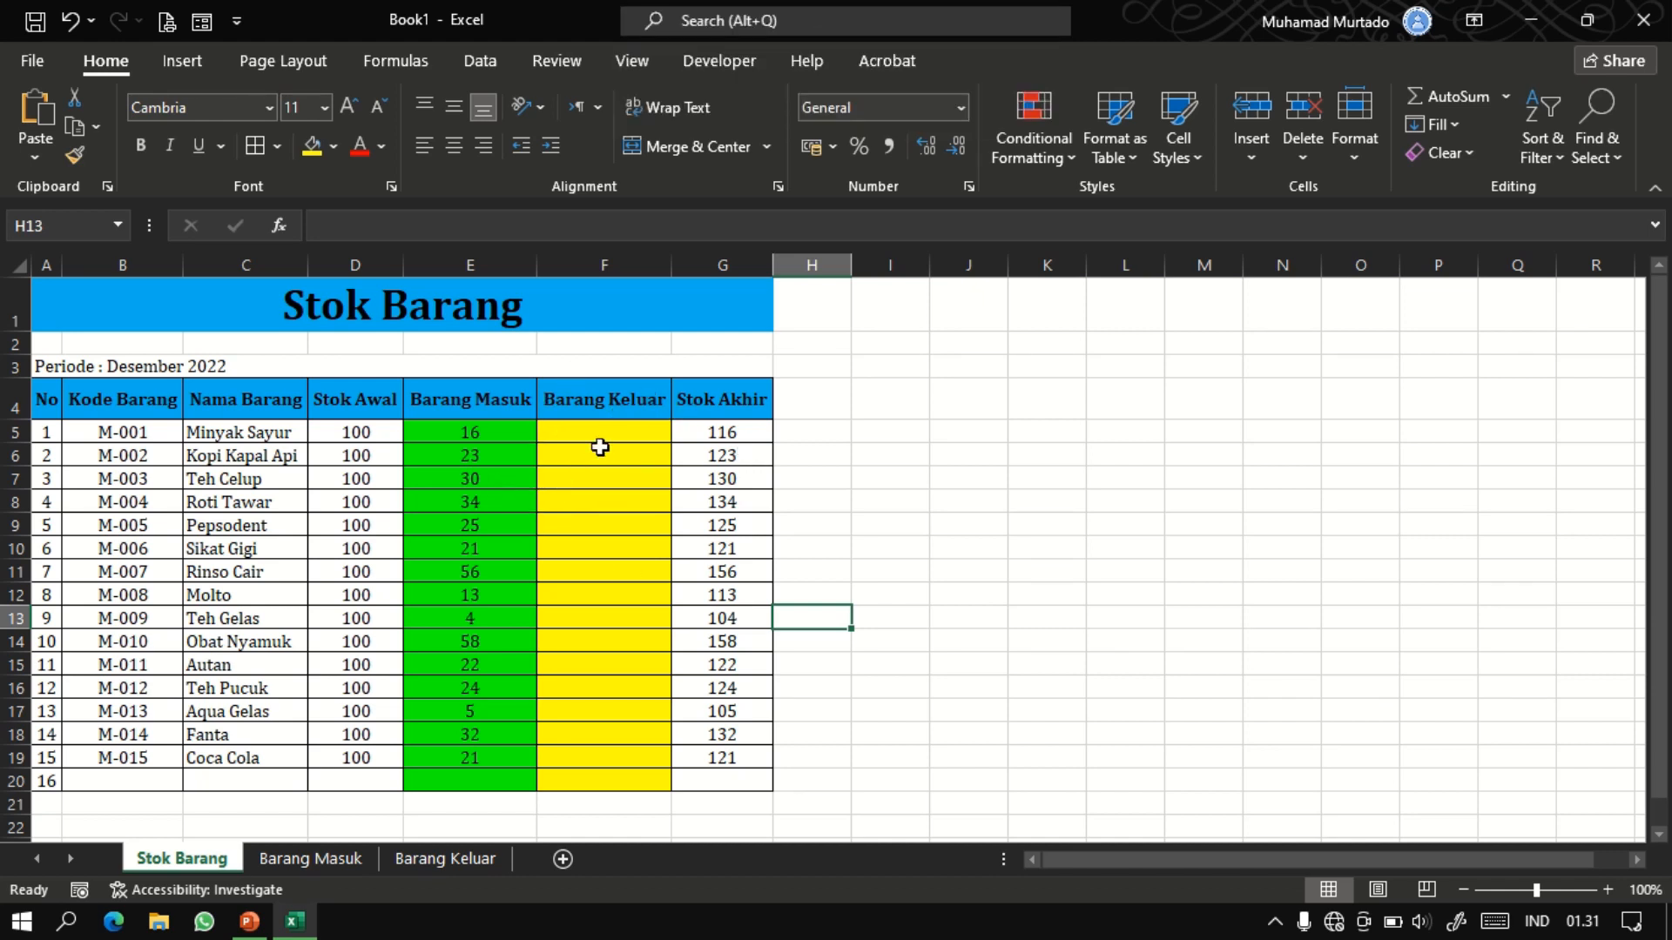
{"action": "double_click", "coordinate": [515, 430]}
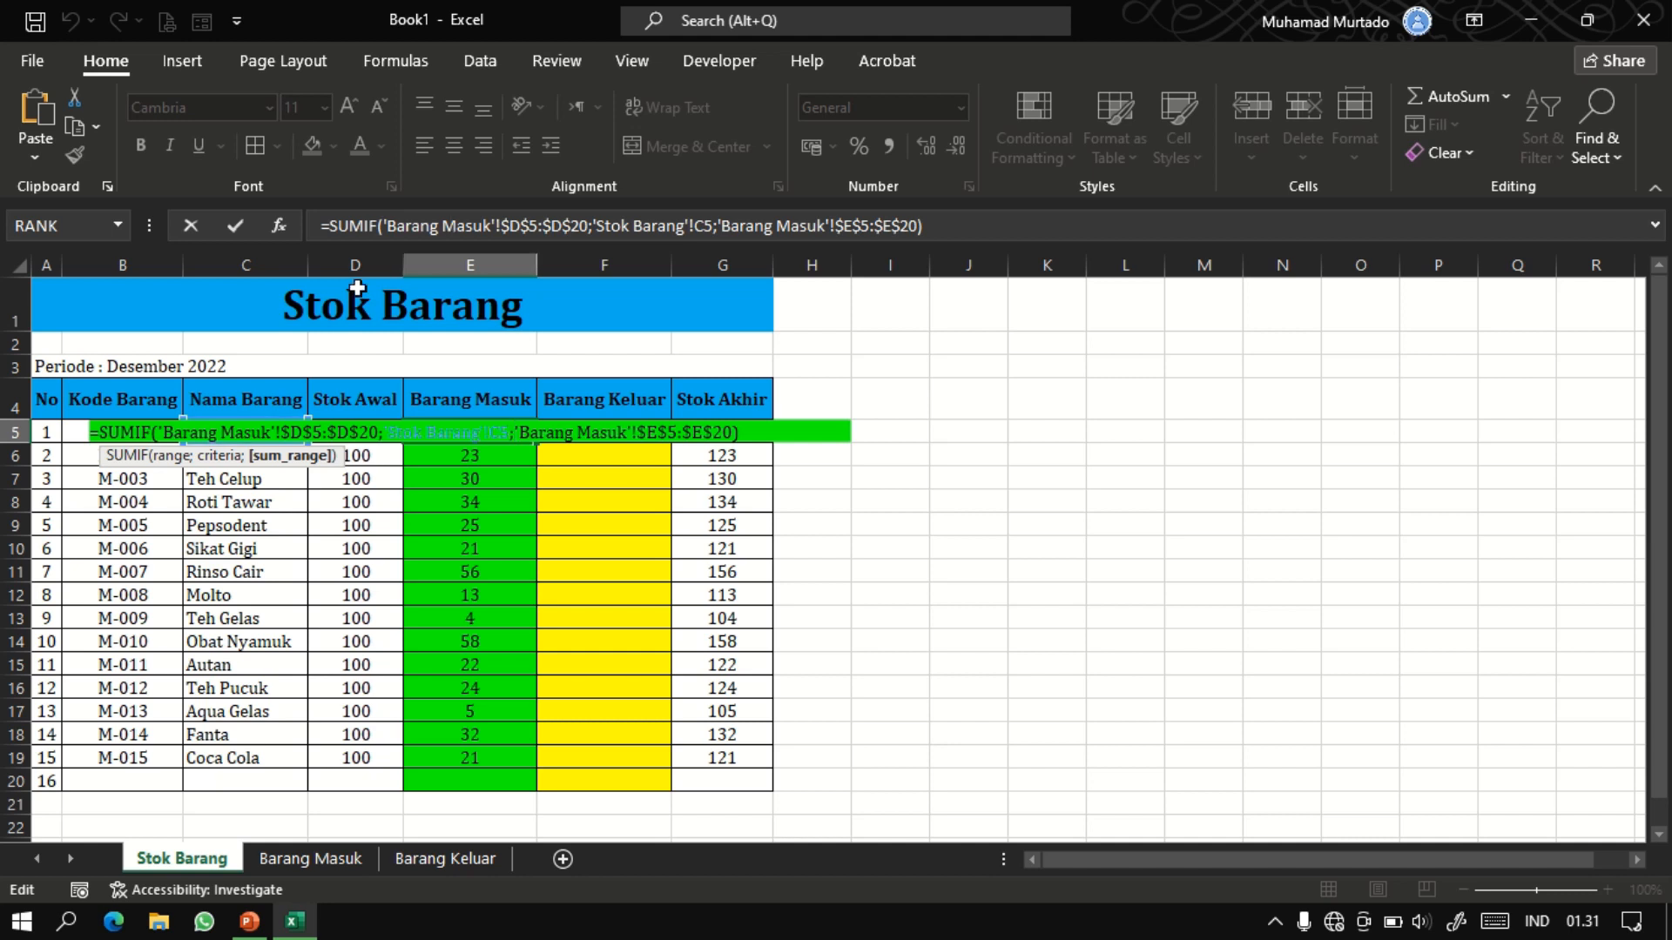
{"action": "key", "text": "Return"}
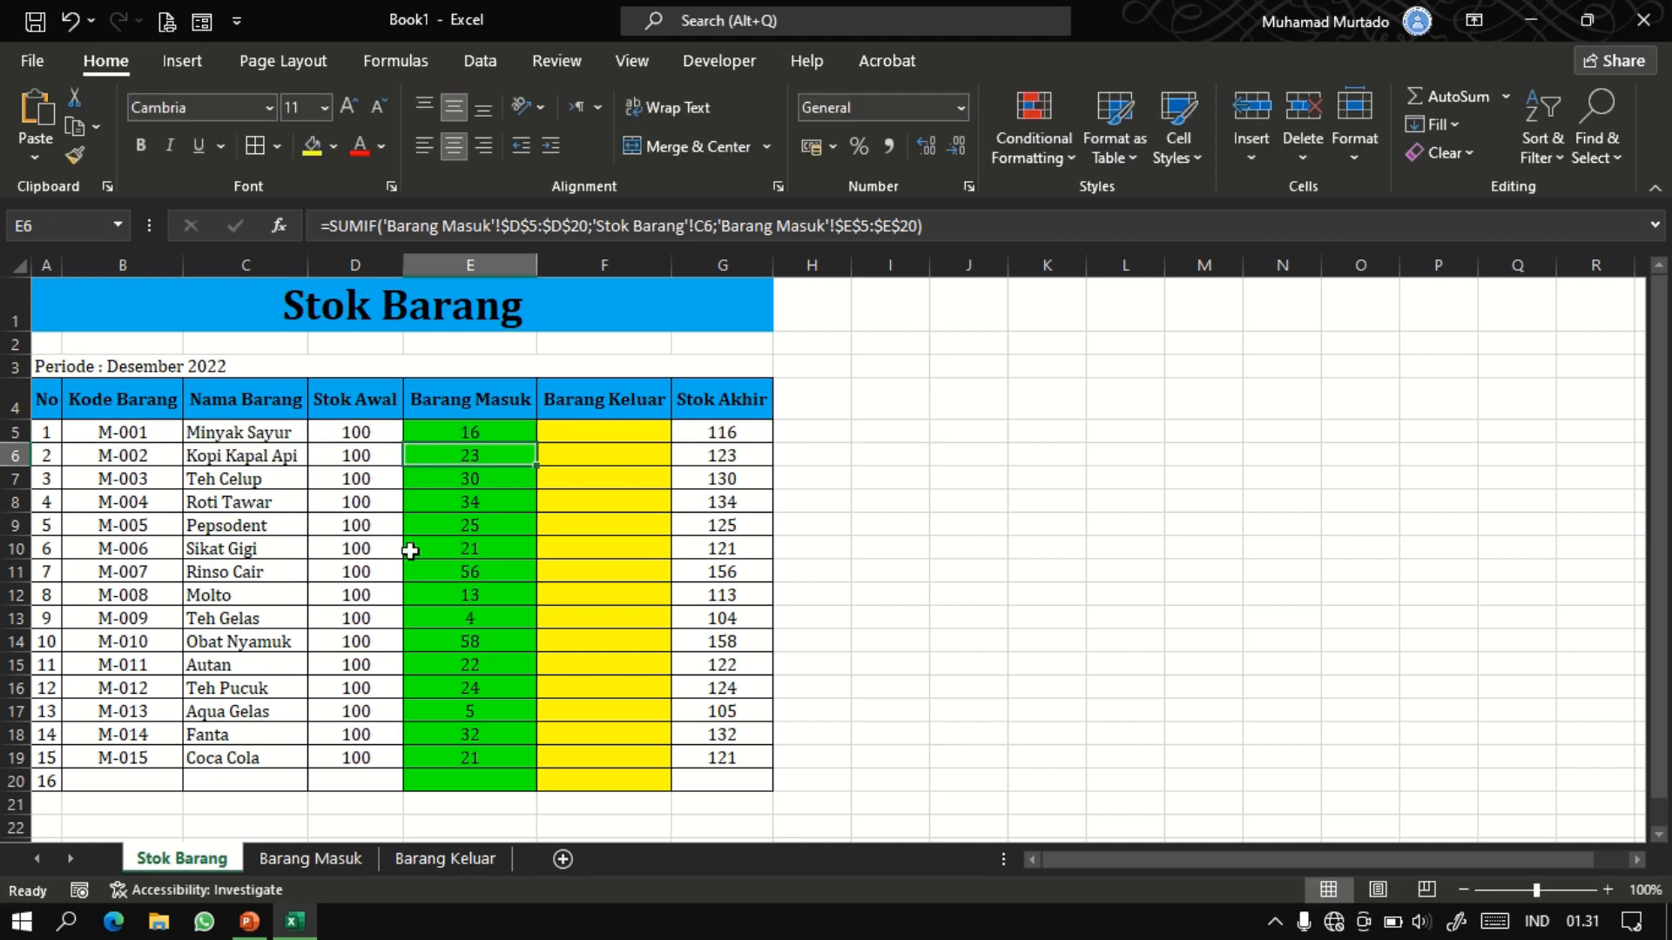
Start a SUMIF formula in cell F5 of the Stok Barang sheet with the absolute range 'Barang Keluar'!$D$5:$D$19.
{"action": "left_click", "coordinate": [573, 431]}
{"action": "type", "text": "=S"}
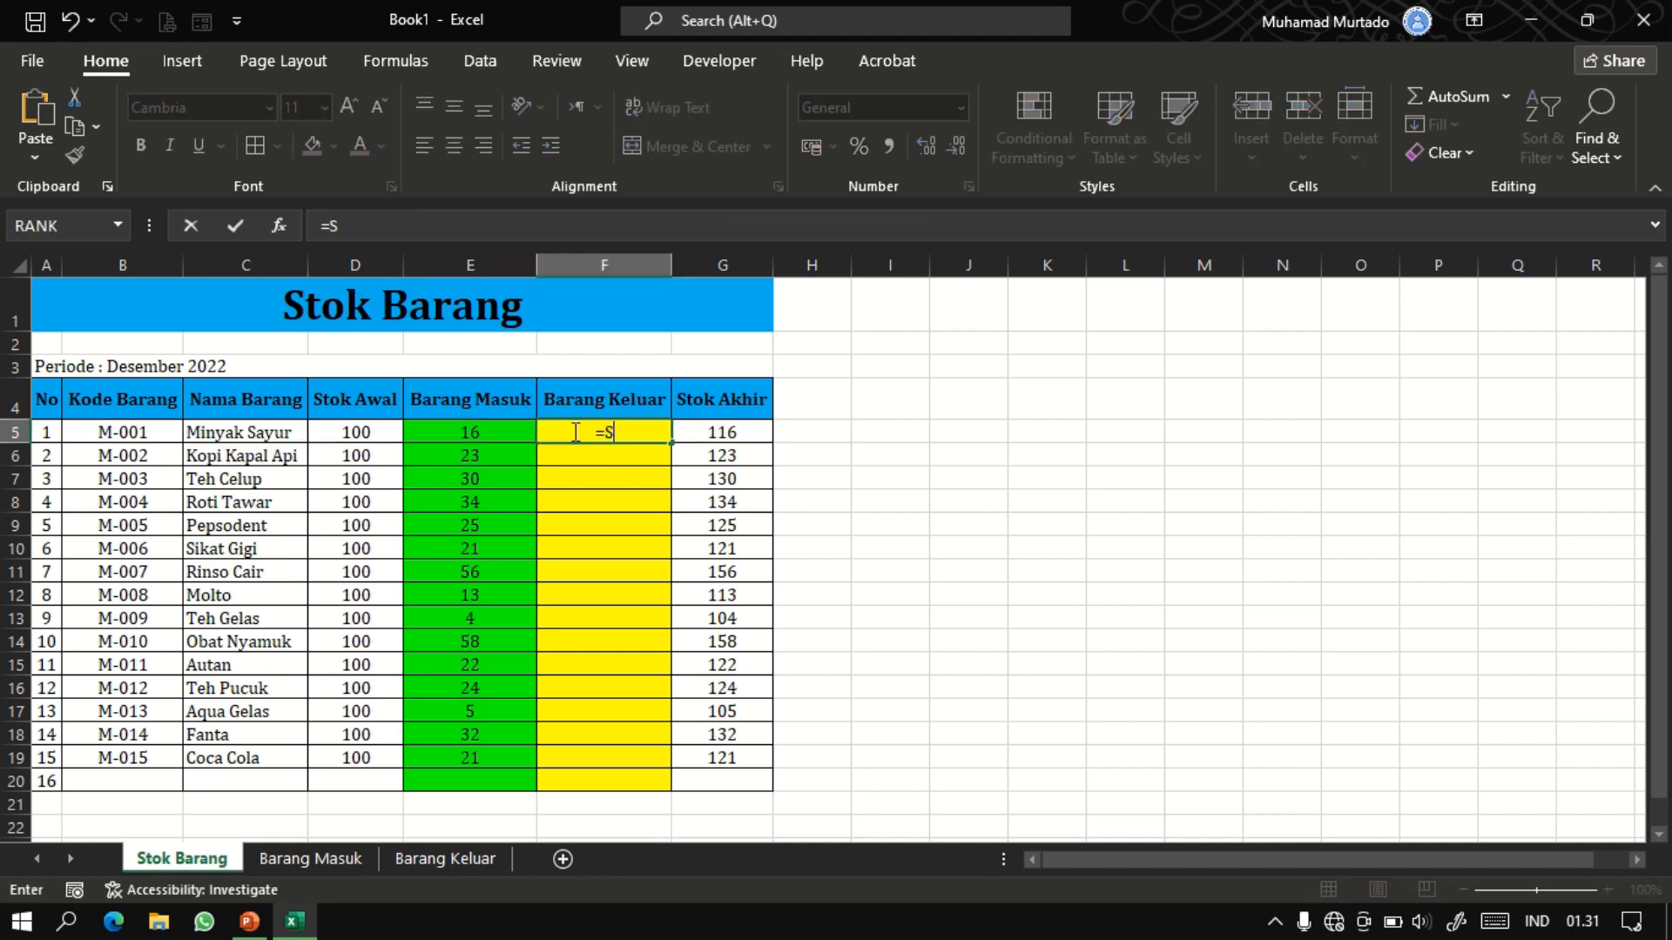
{"action": "type", "text": "UMI"}
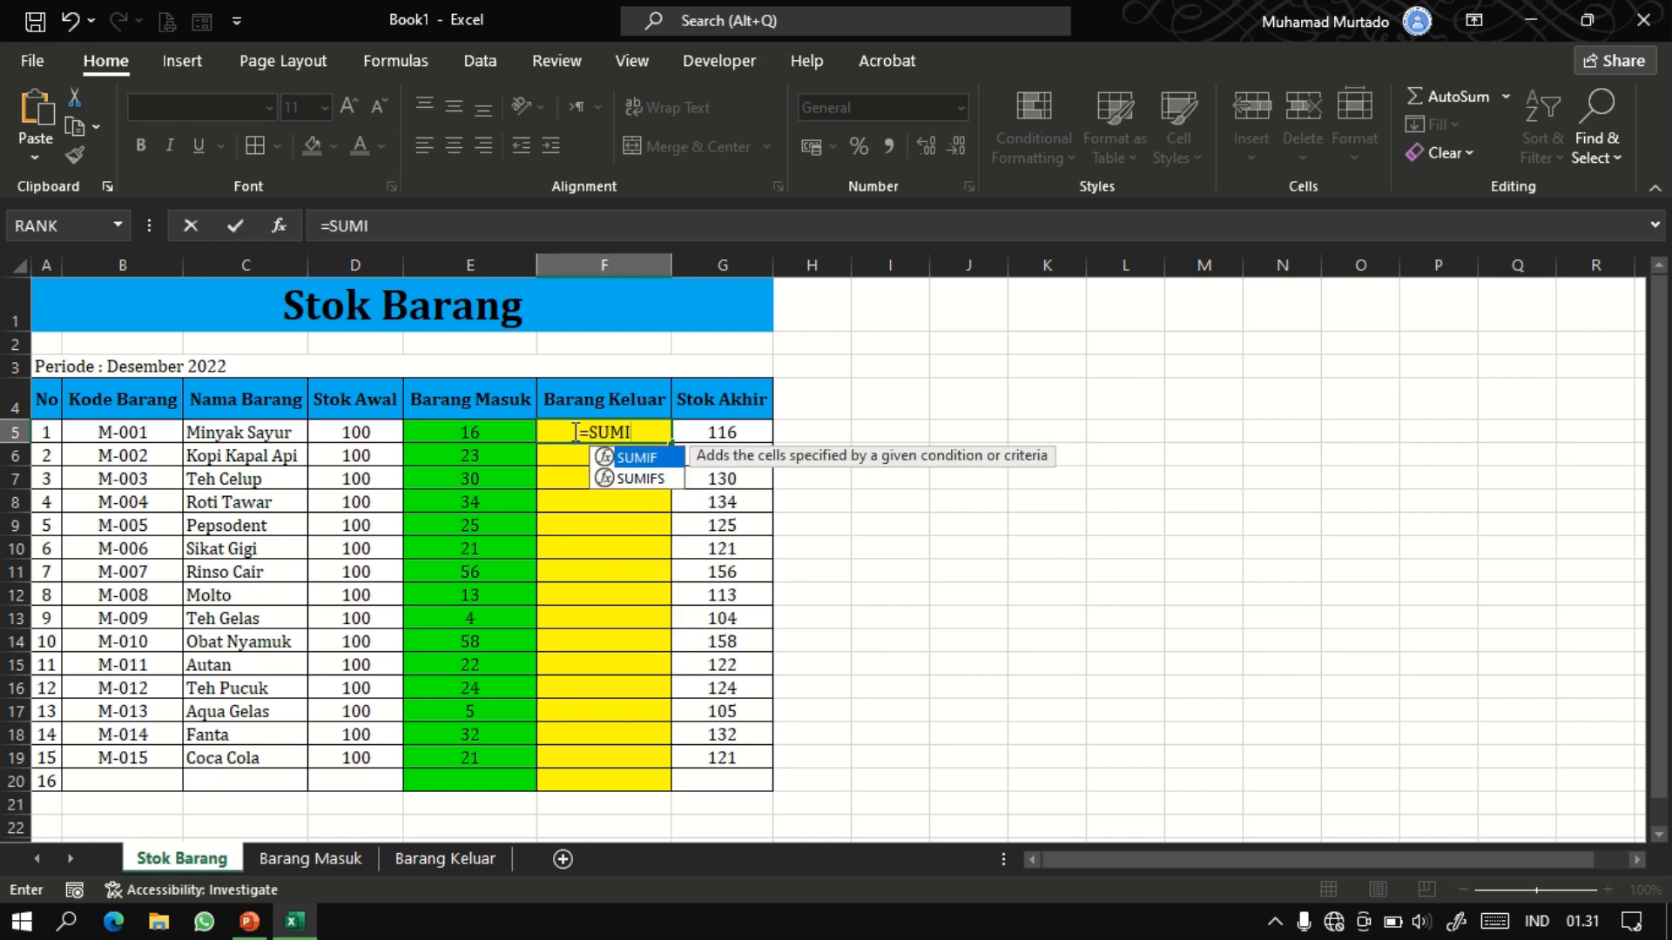
{"action": "type", "text": "F("}
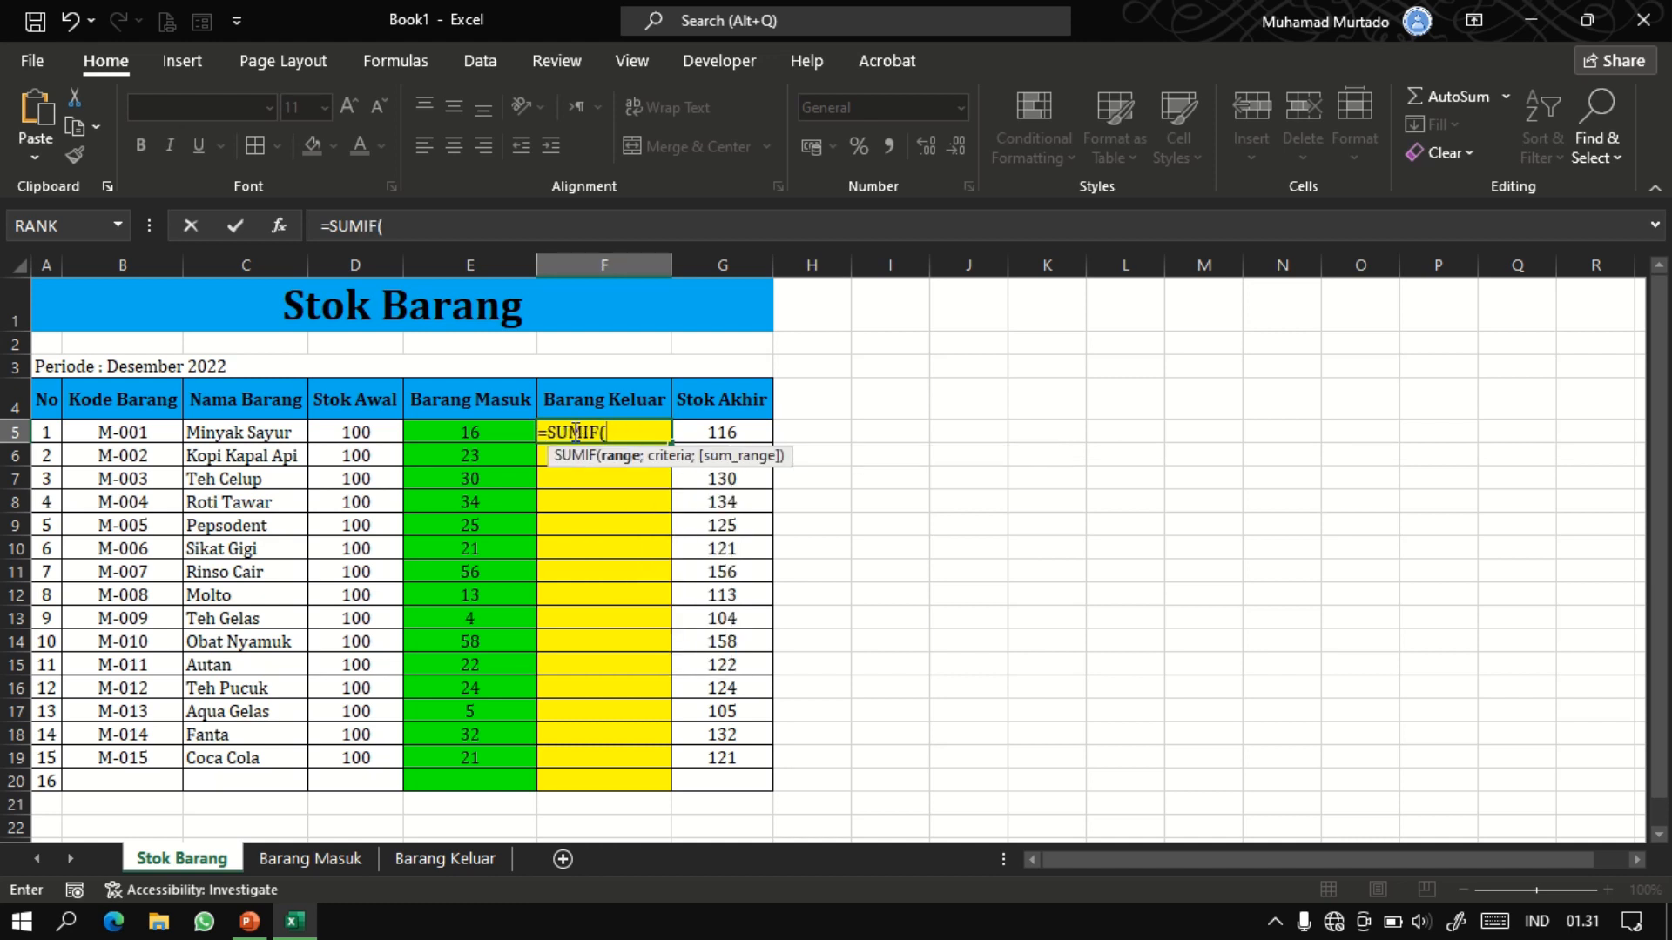
{"action": "left_click", "coordinate": [472, 859]}
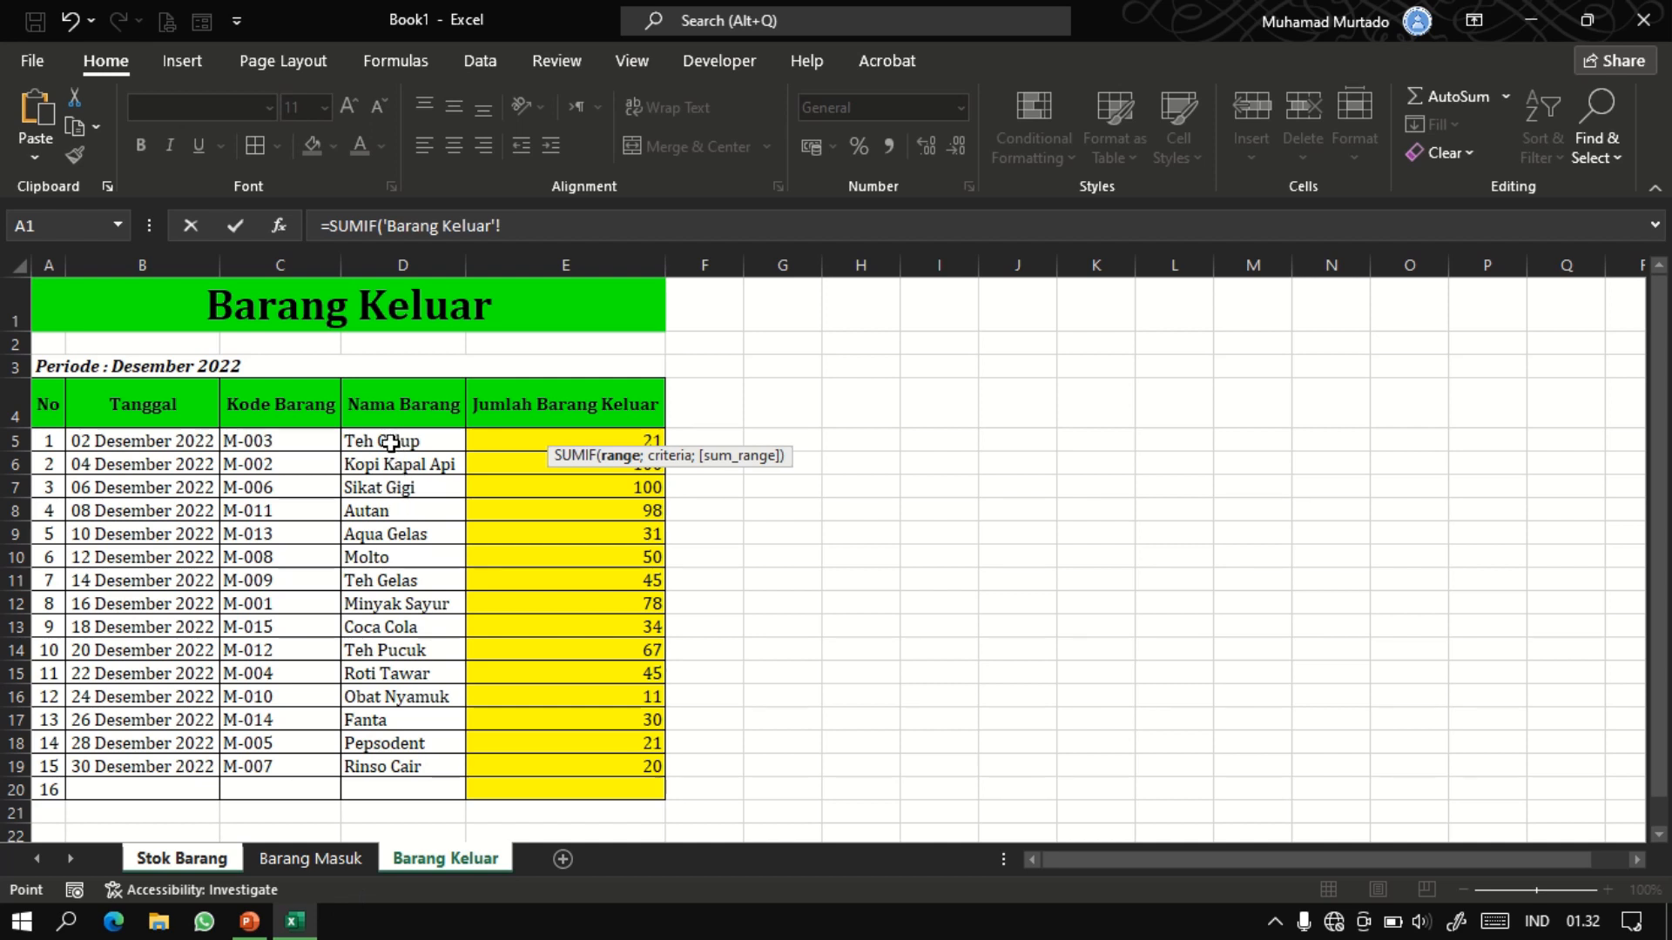
{"action": "left_click_drag", "start_coordinate": [390, 442], "coordinate": [408, 767]}
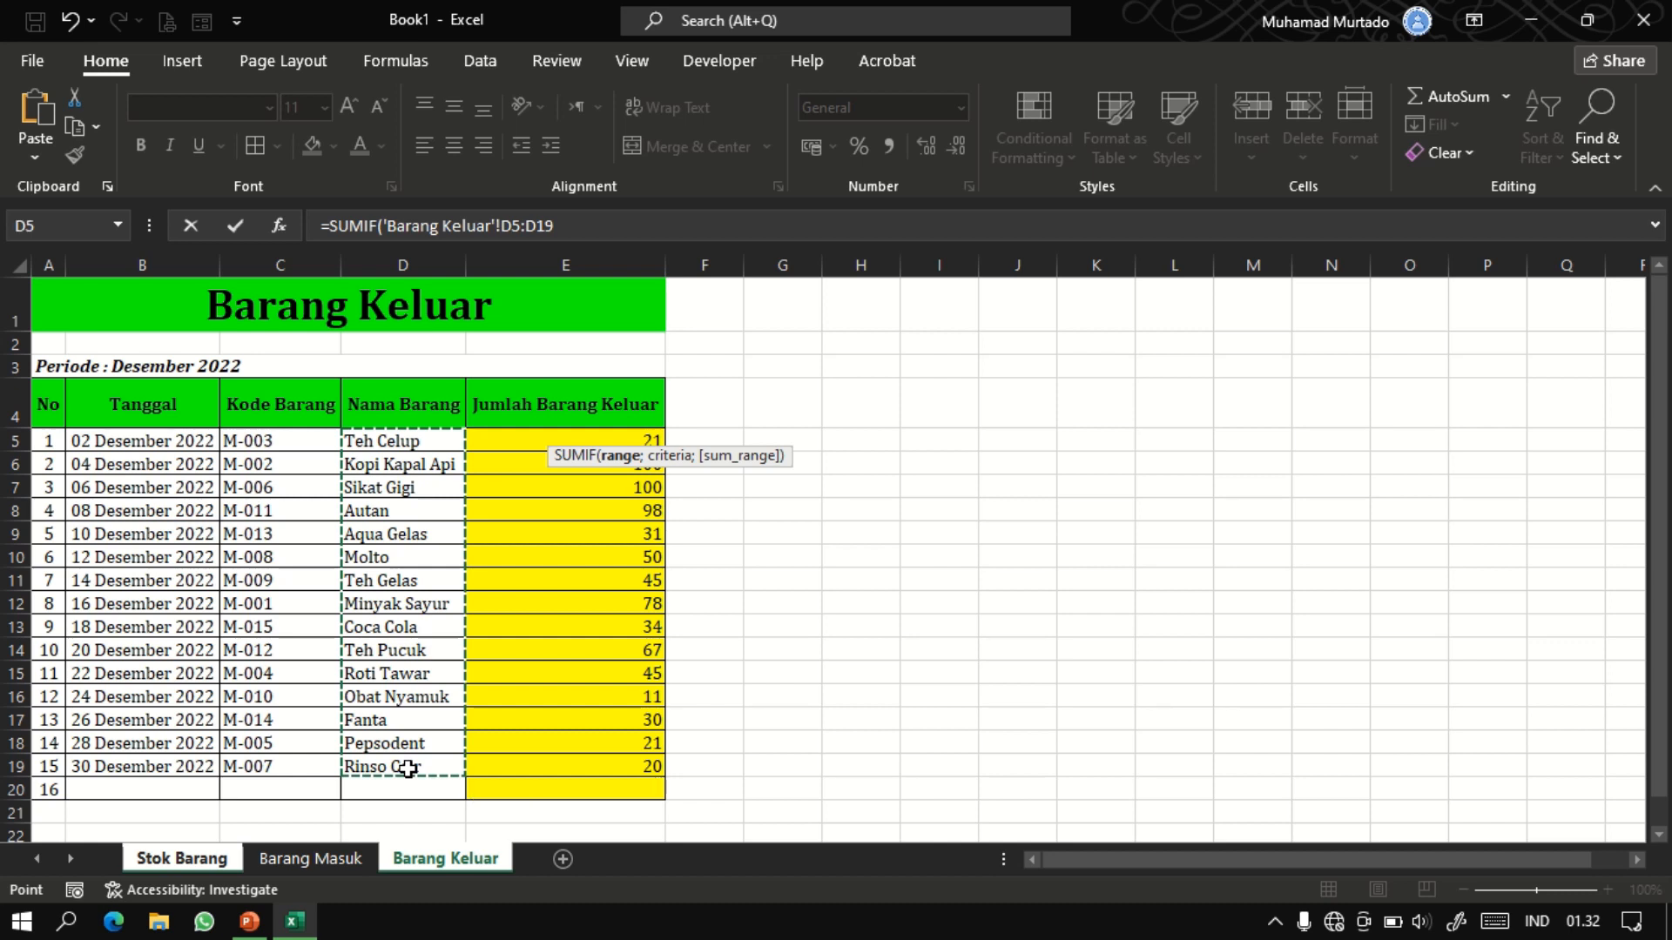
{"action": "key", "text": "F4"}
{"action": "type", "text": ";"}
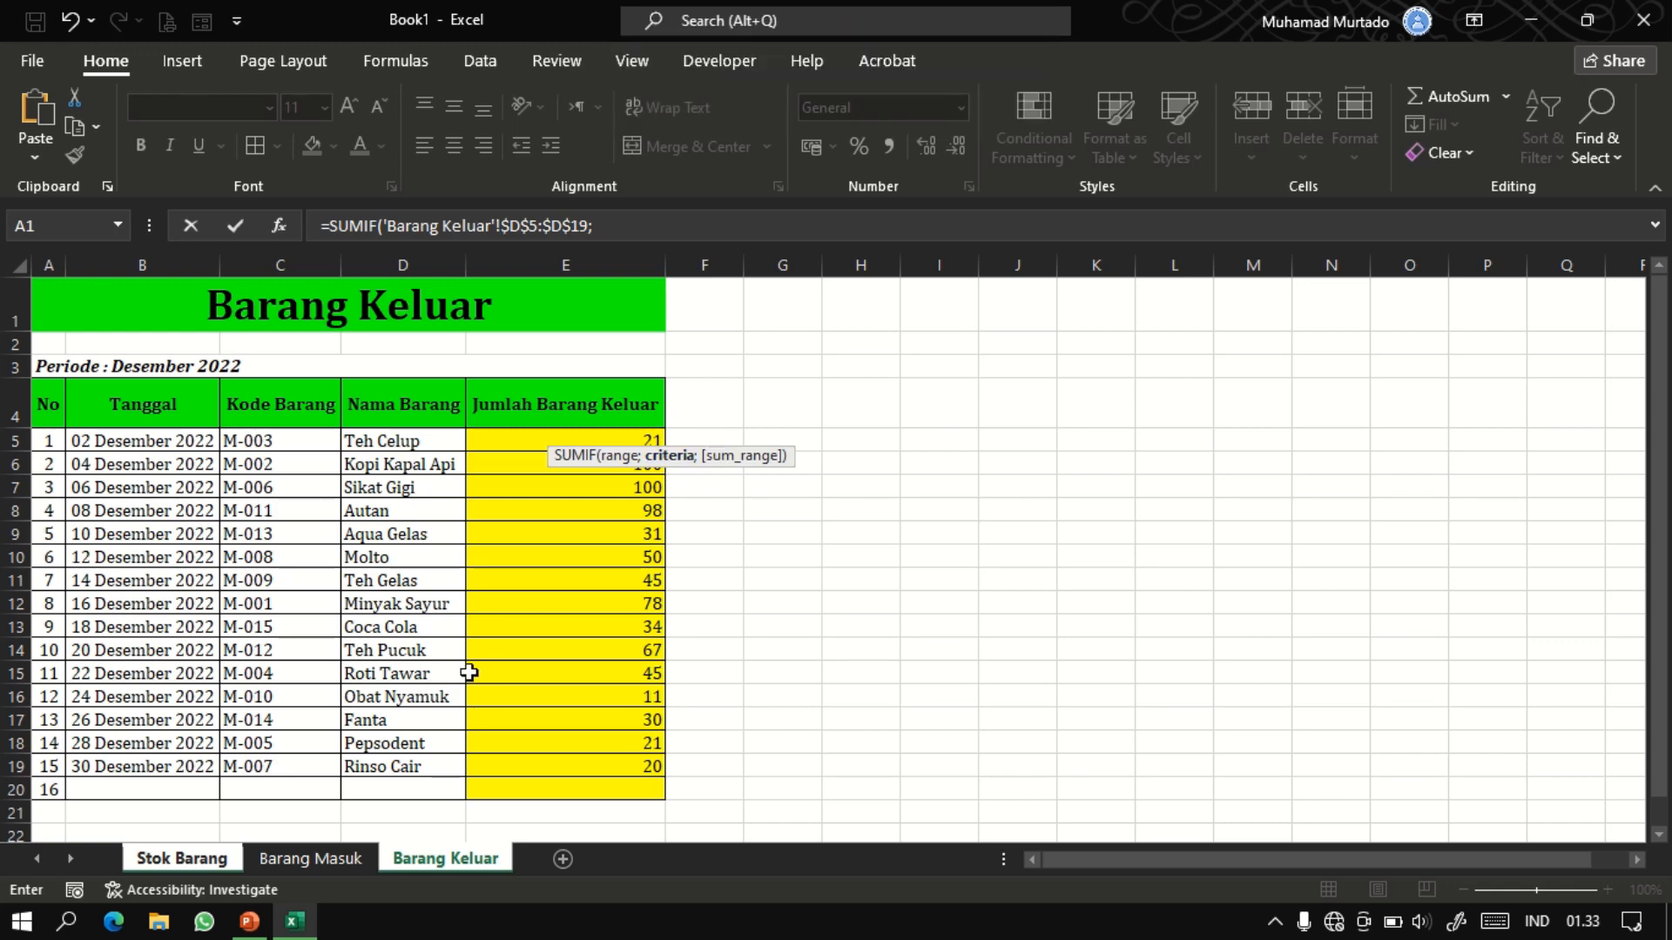
Complete the SUMIF formula with criterion 'Stok Barang'!C5 and the absolute sum range 'Barang Keluar'!$E$5:$E$19.
{"action": "left_click", "coordinate": [193, 862]}
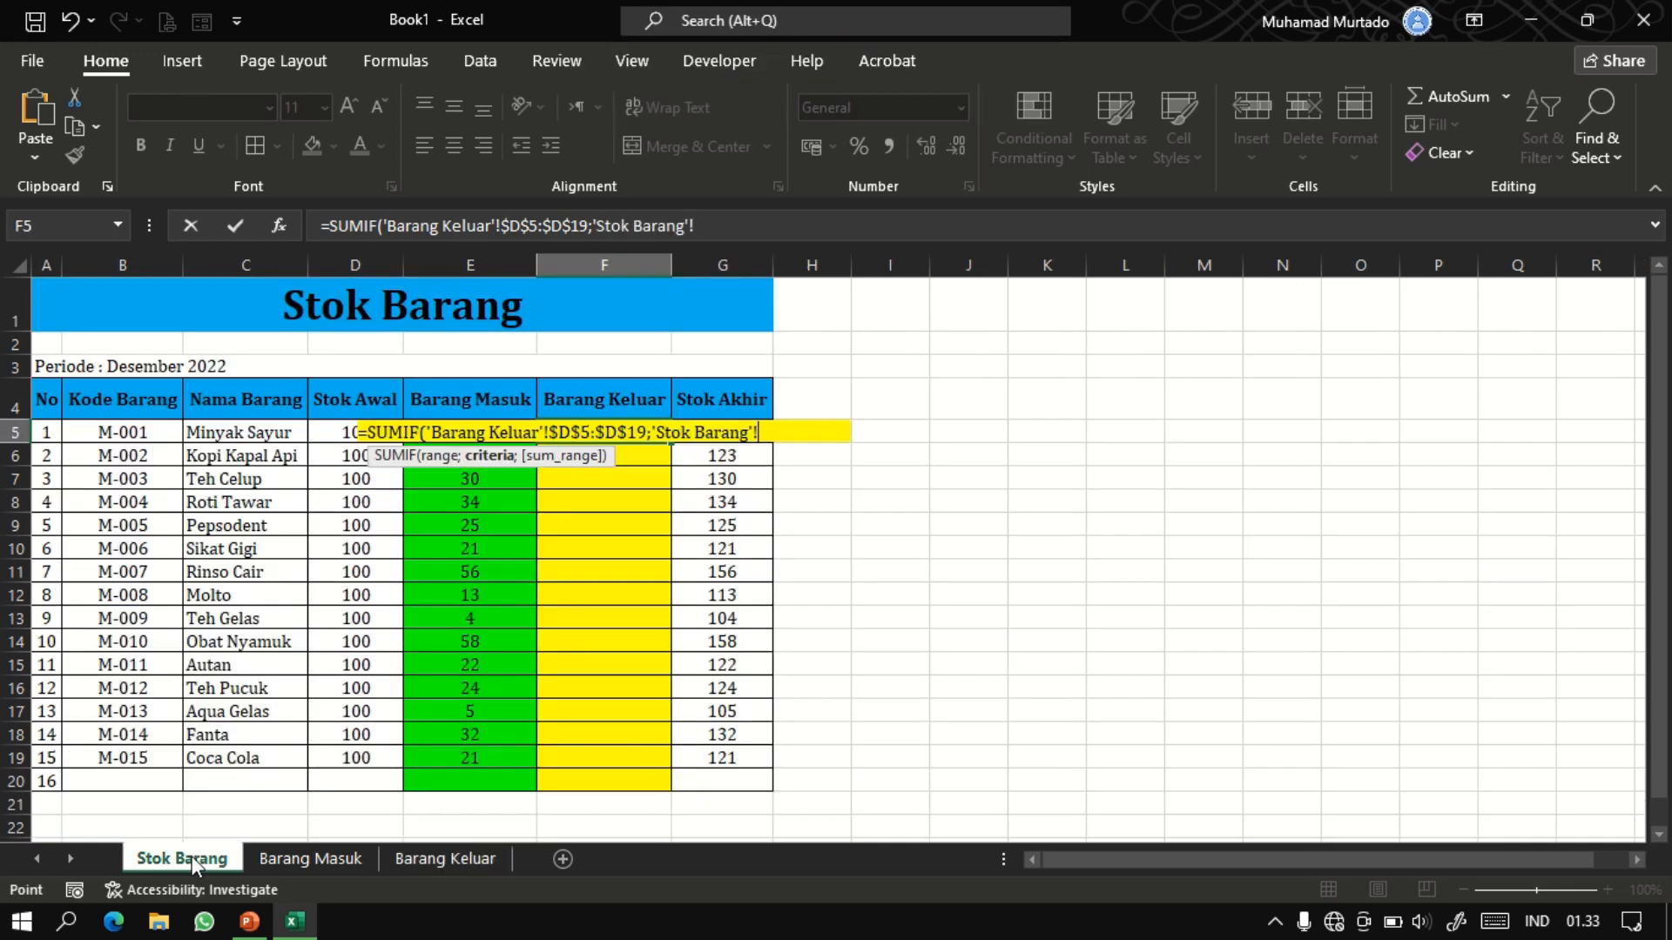
{"action": "left_click", "coordinate": [226, 435]}
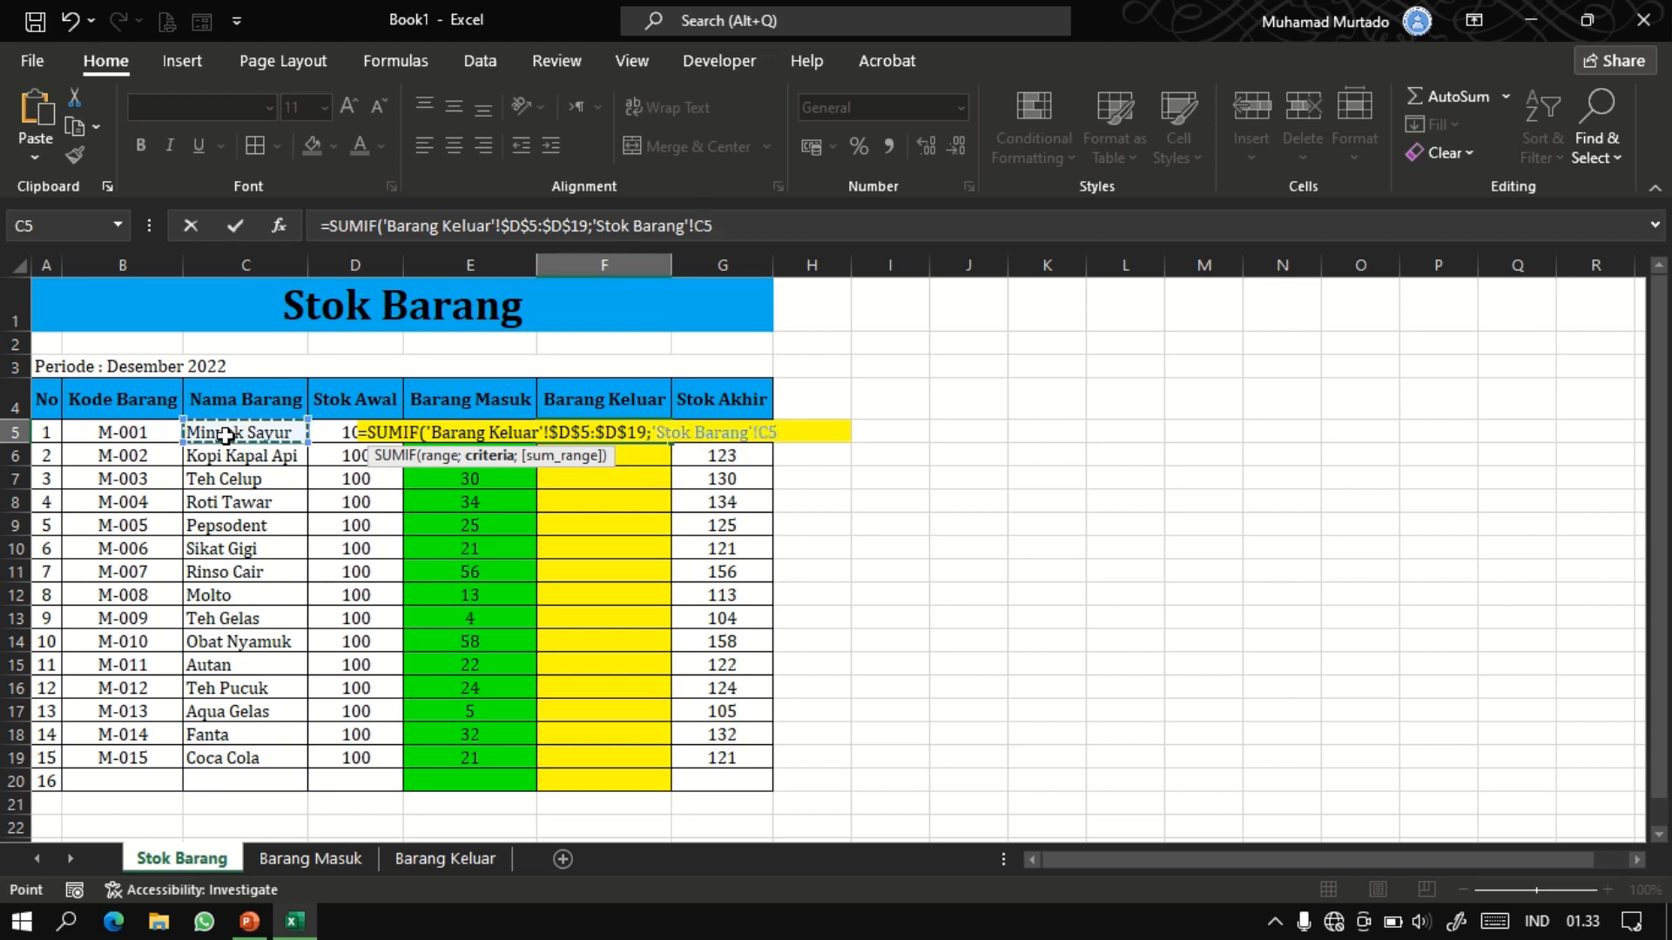
{"action": "type", "text": ";"}
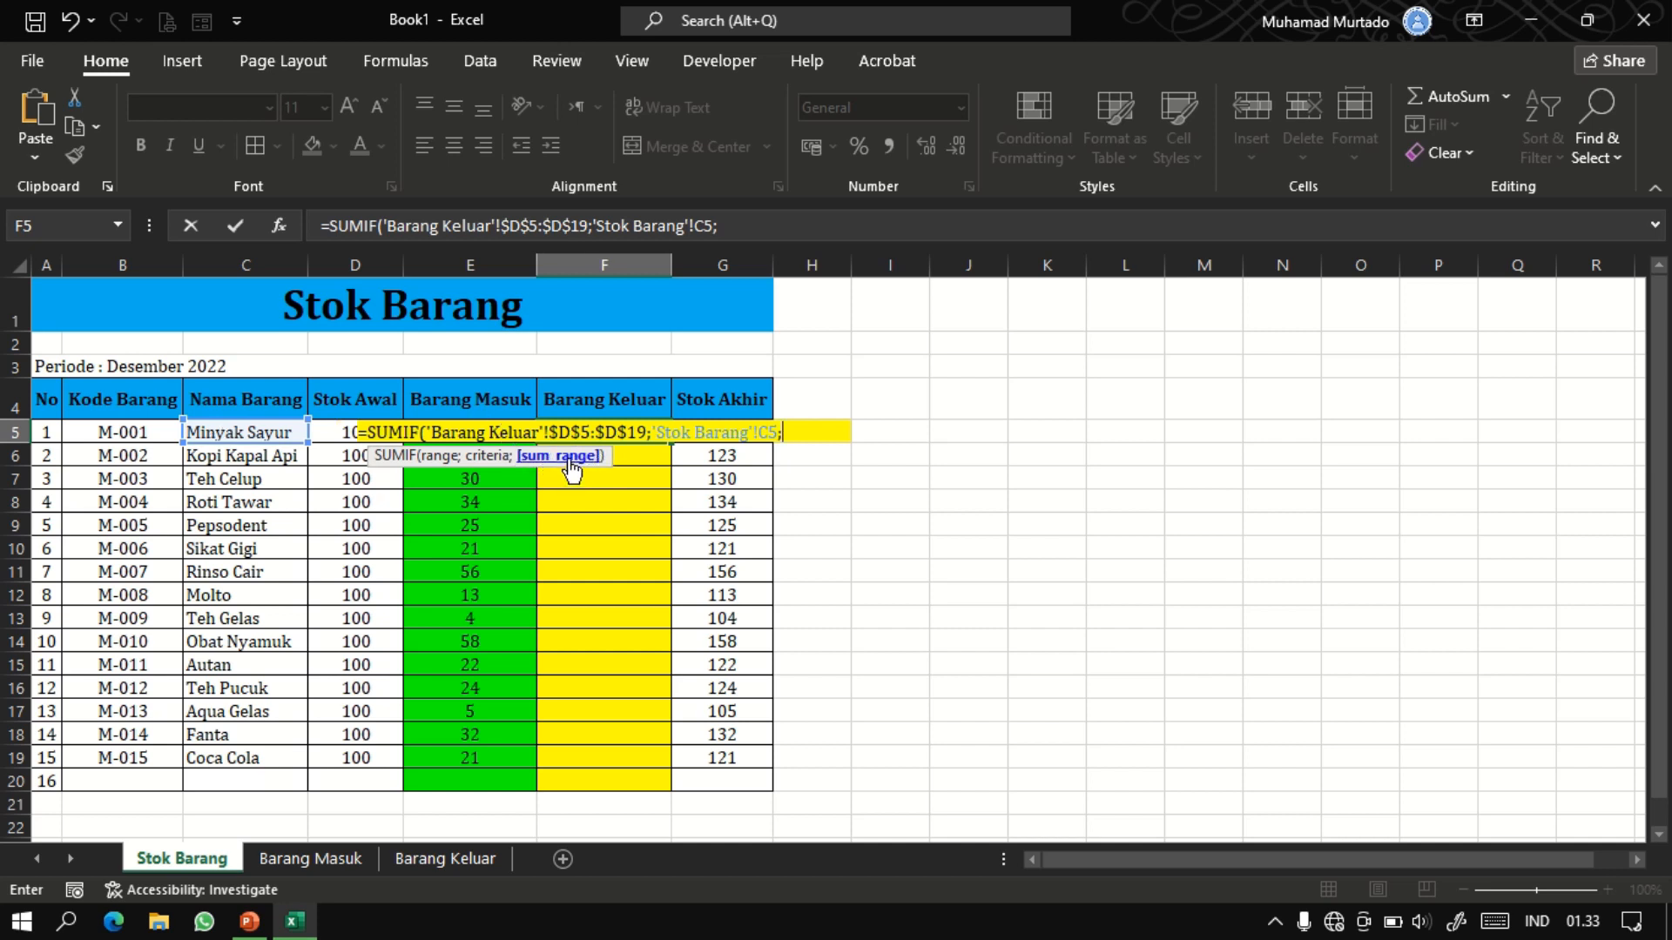
{"action": "left_click", "coordinate": [442, 859]}
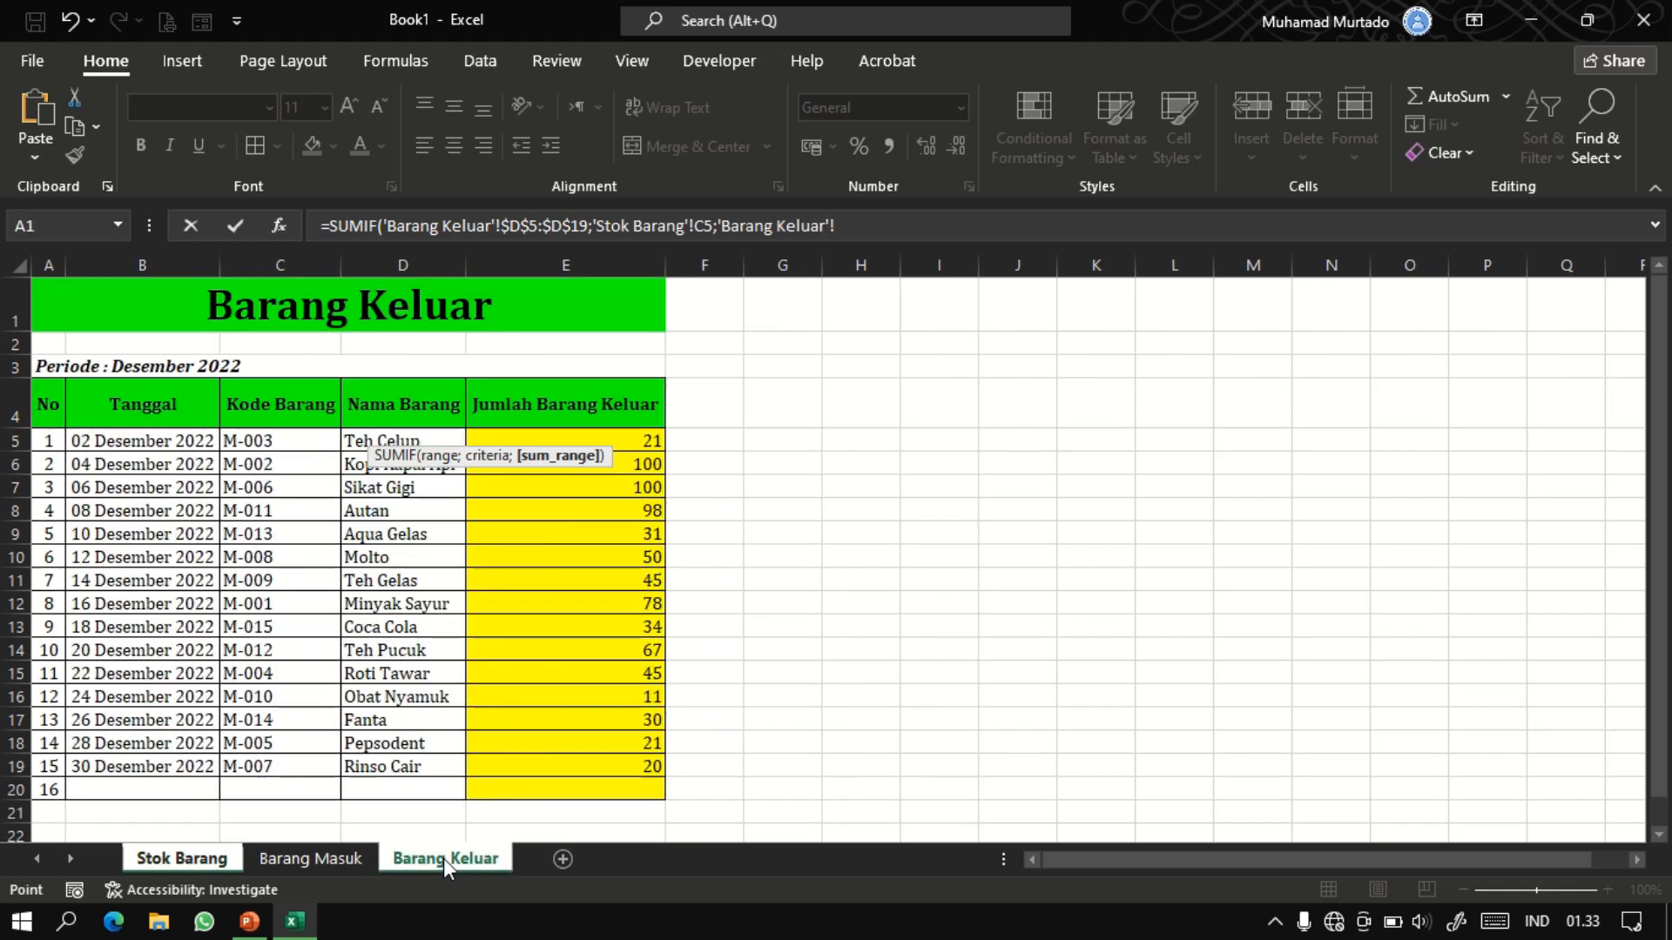
{"action": "left_click", "coordinate": [634, 441]}
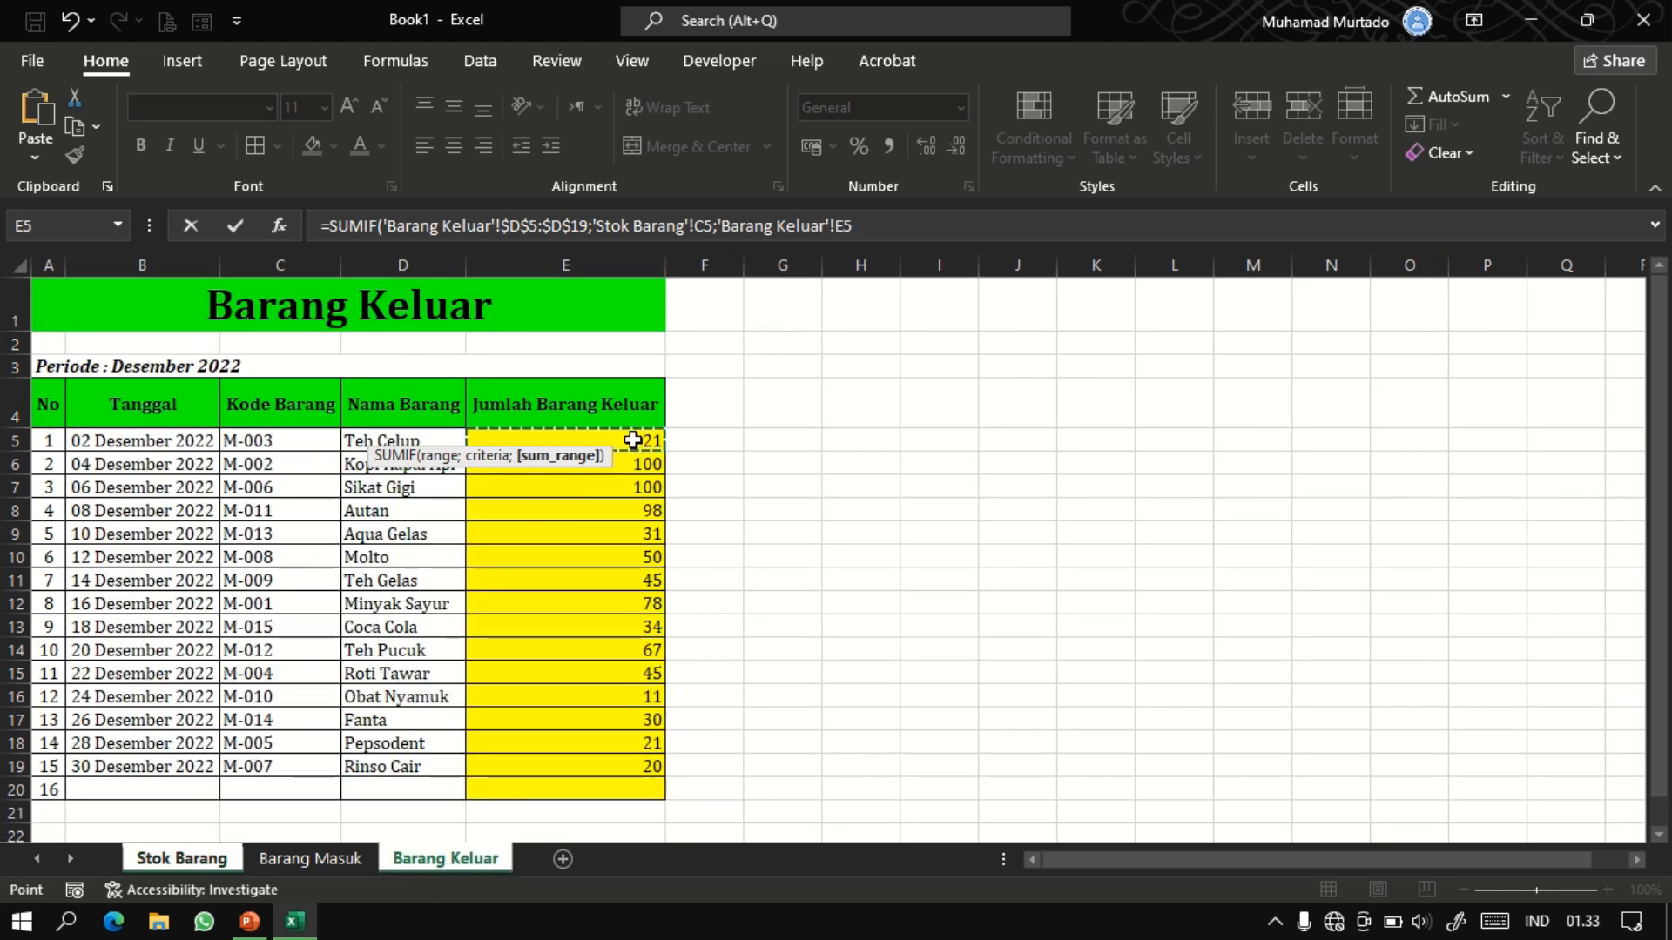
{"action": "left_click_drag", "start_coordinate": [633, 440], "coordinate": [613, 766]}
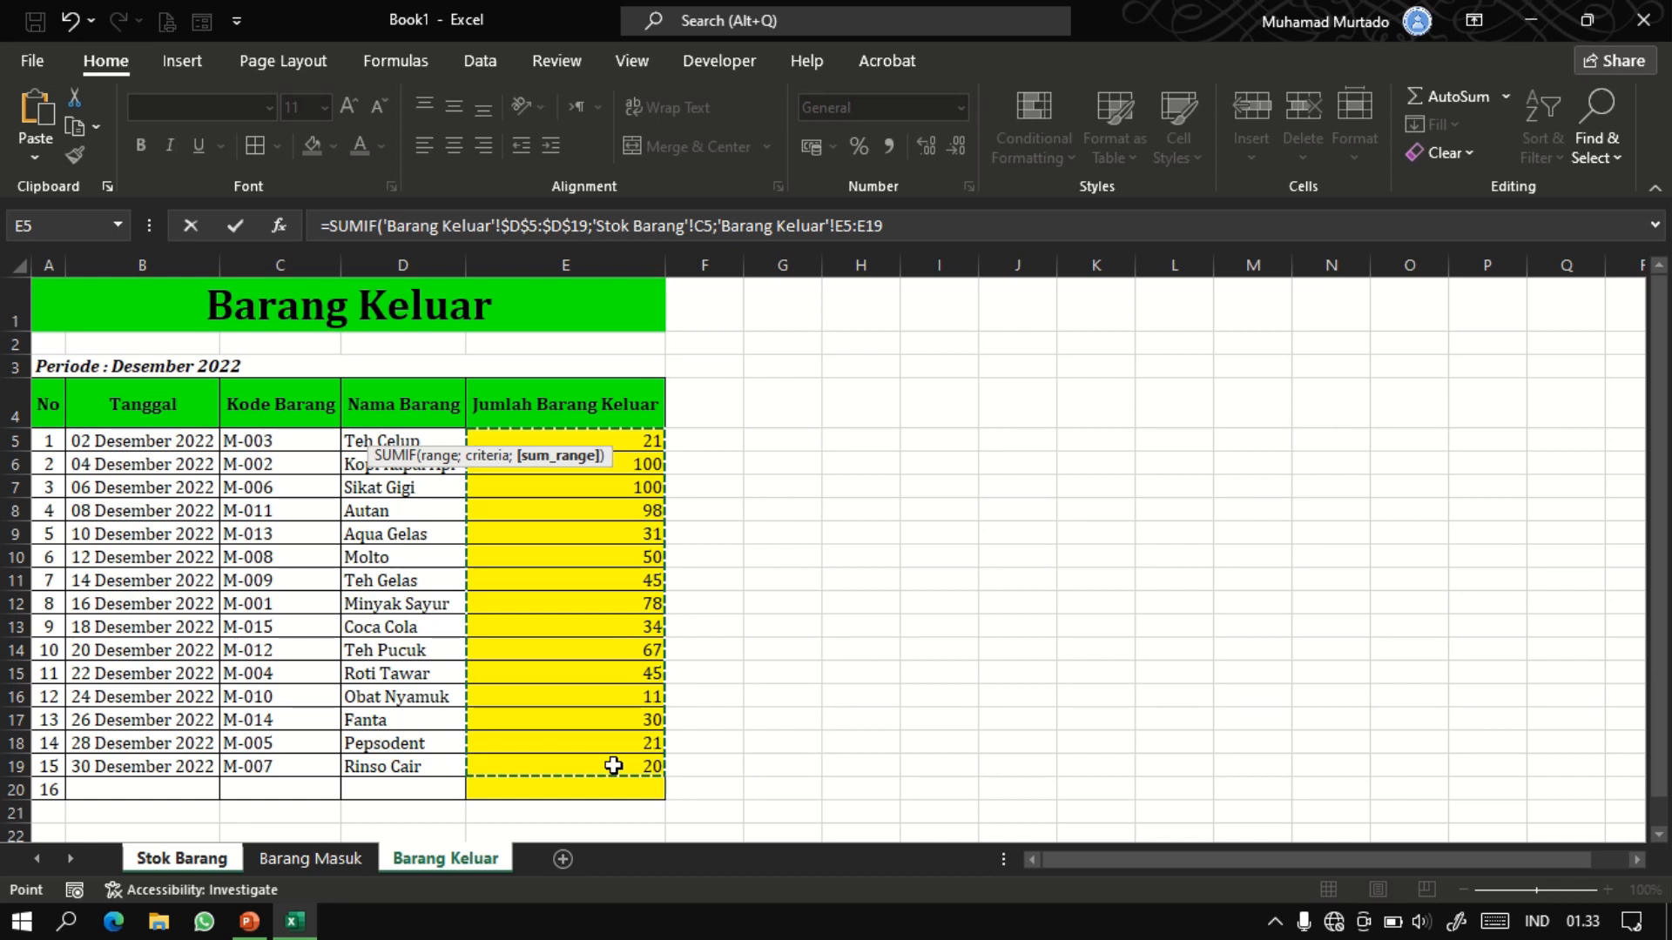
{"action": "key", "text": "F4"}
{"action": "left_click", "coordinate": [933, 224]}
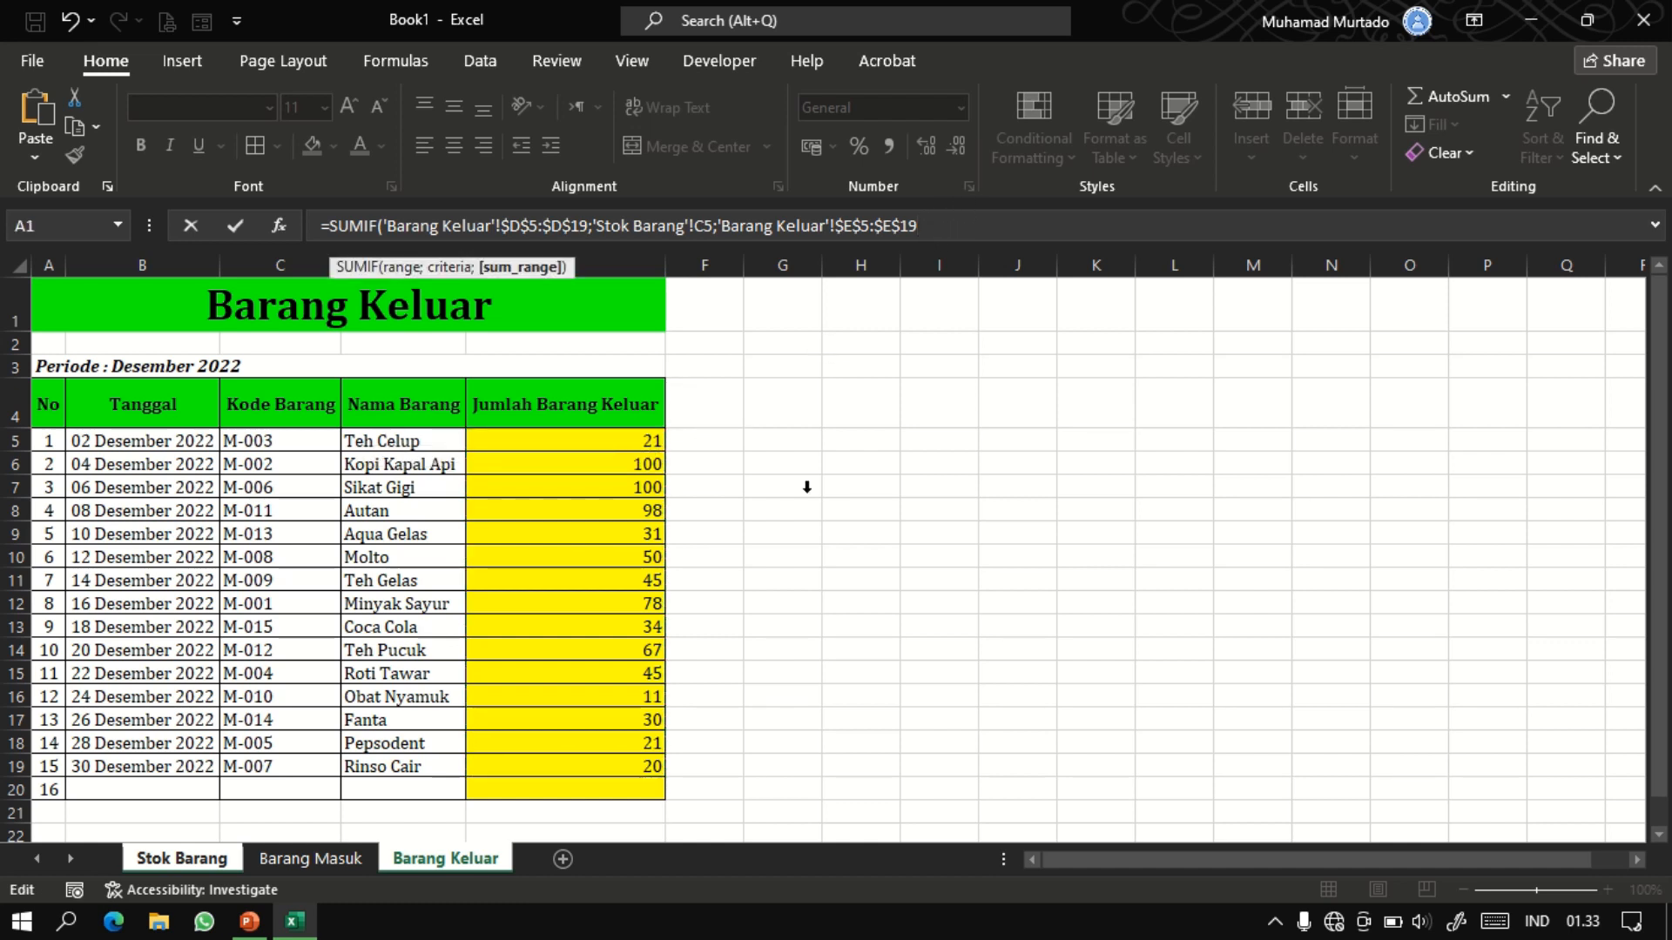
{"action": "type", "text": ")"}
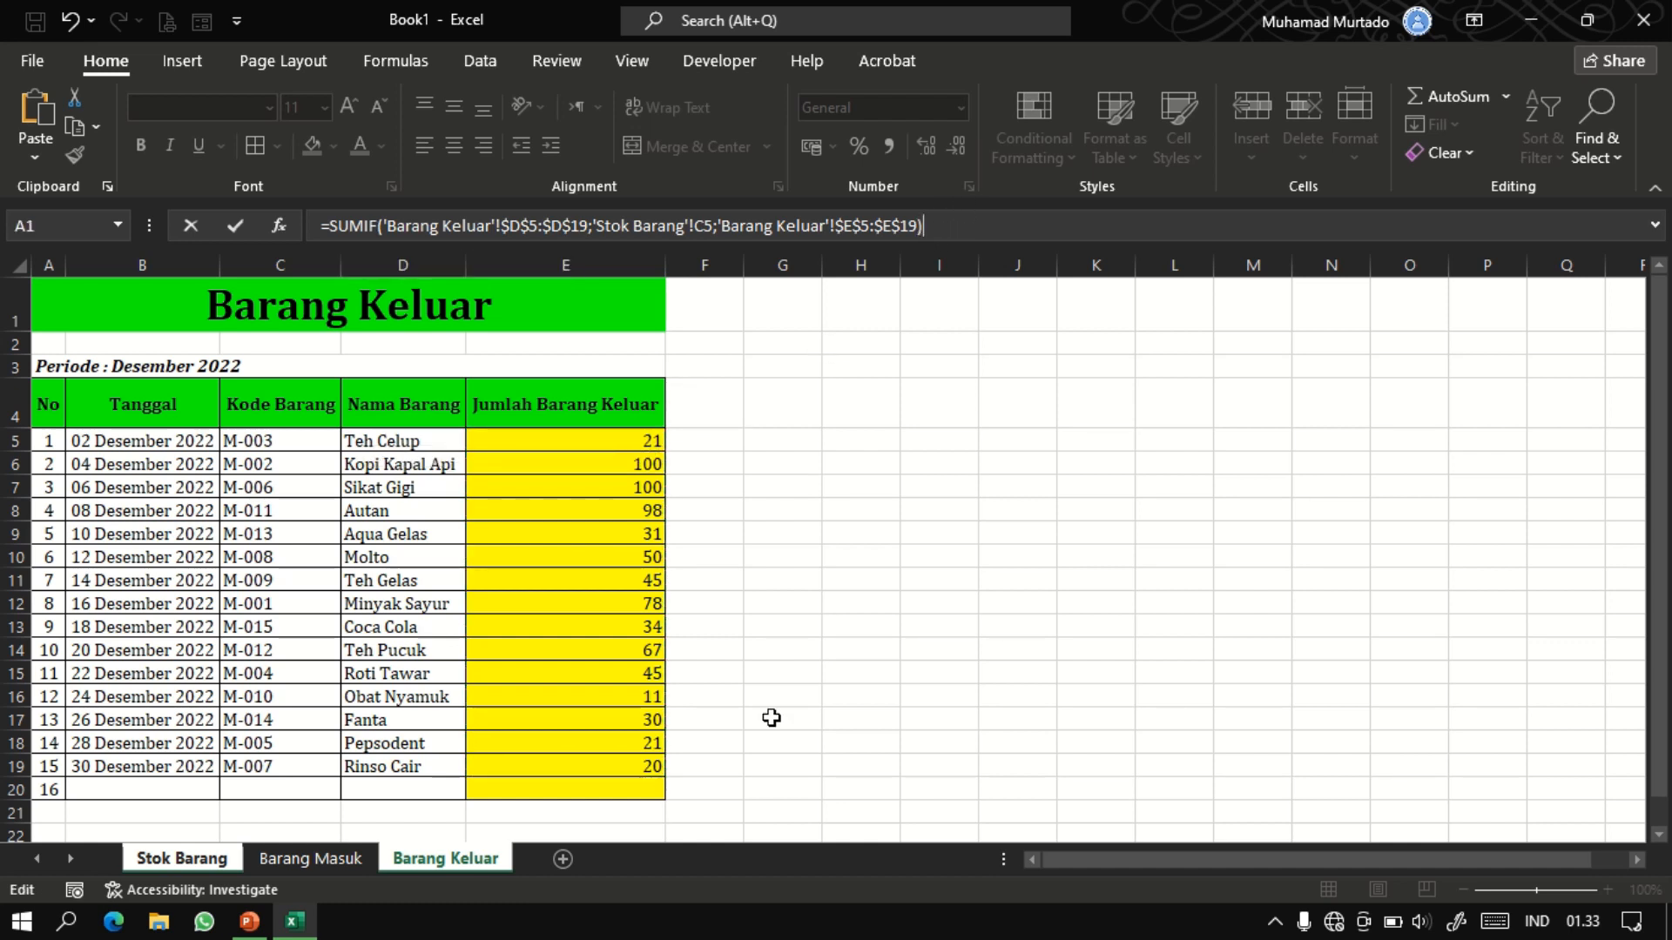
{"action": "key", "text": "Return"}
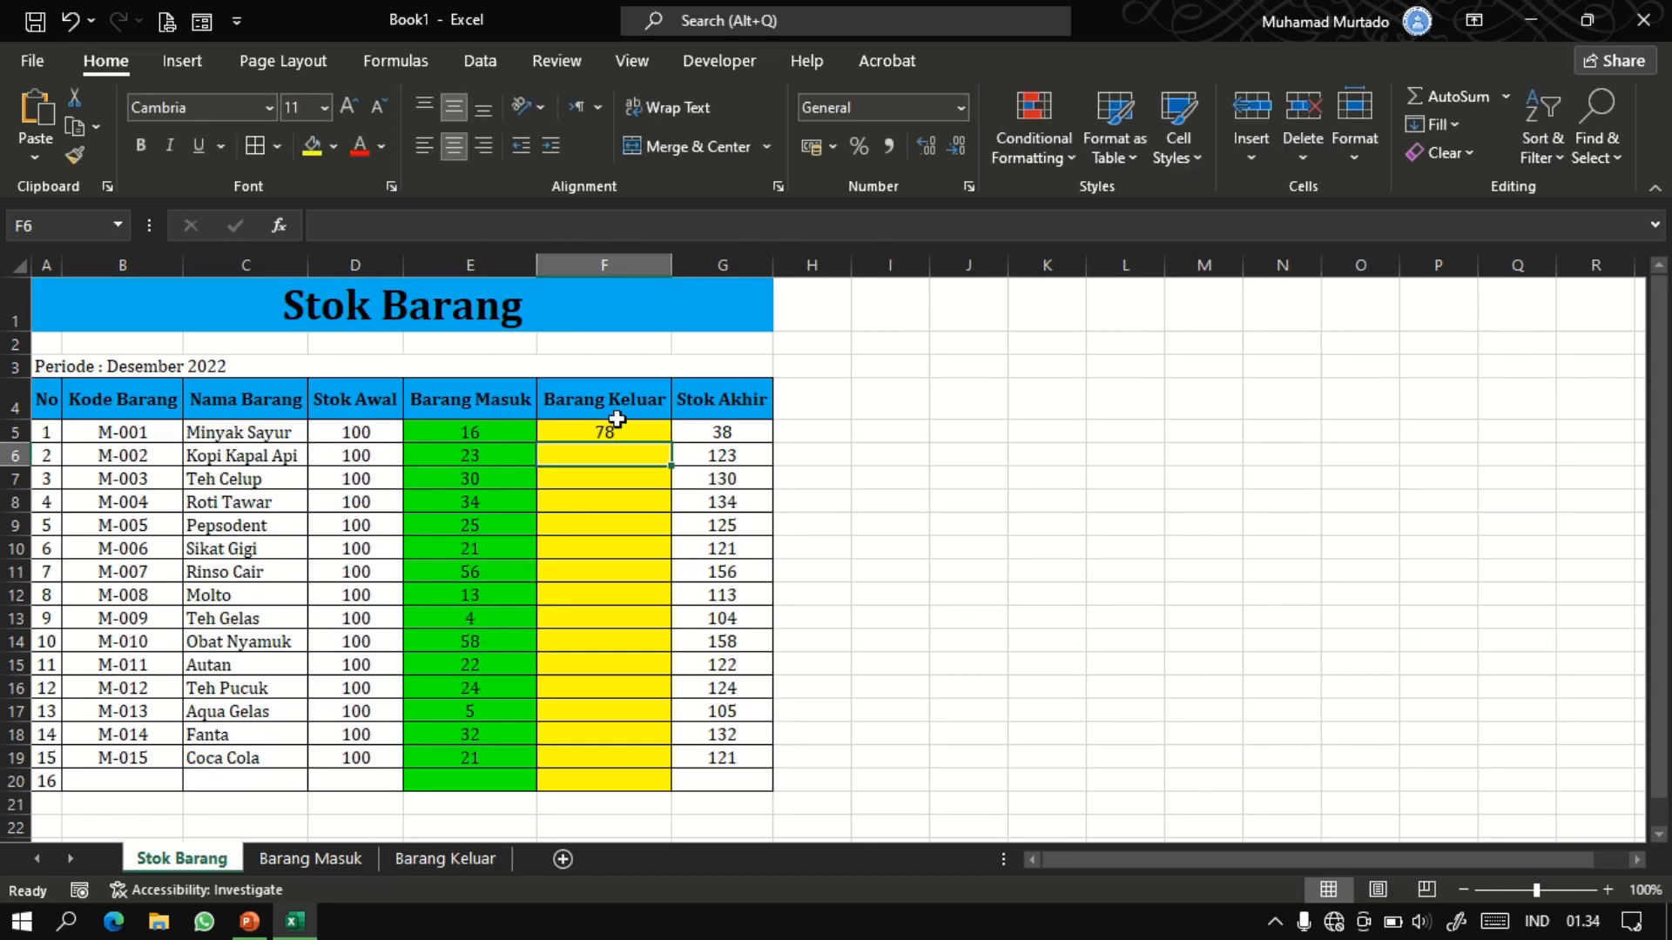
Check the F5 result against the Minyak Sayur quantity on the Barang Keluar sheet and return to Stok Barang.
{"action": "left_click", "coordinate": [446, 862]}
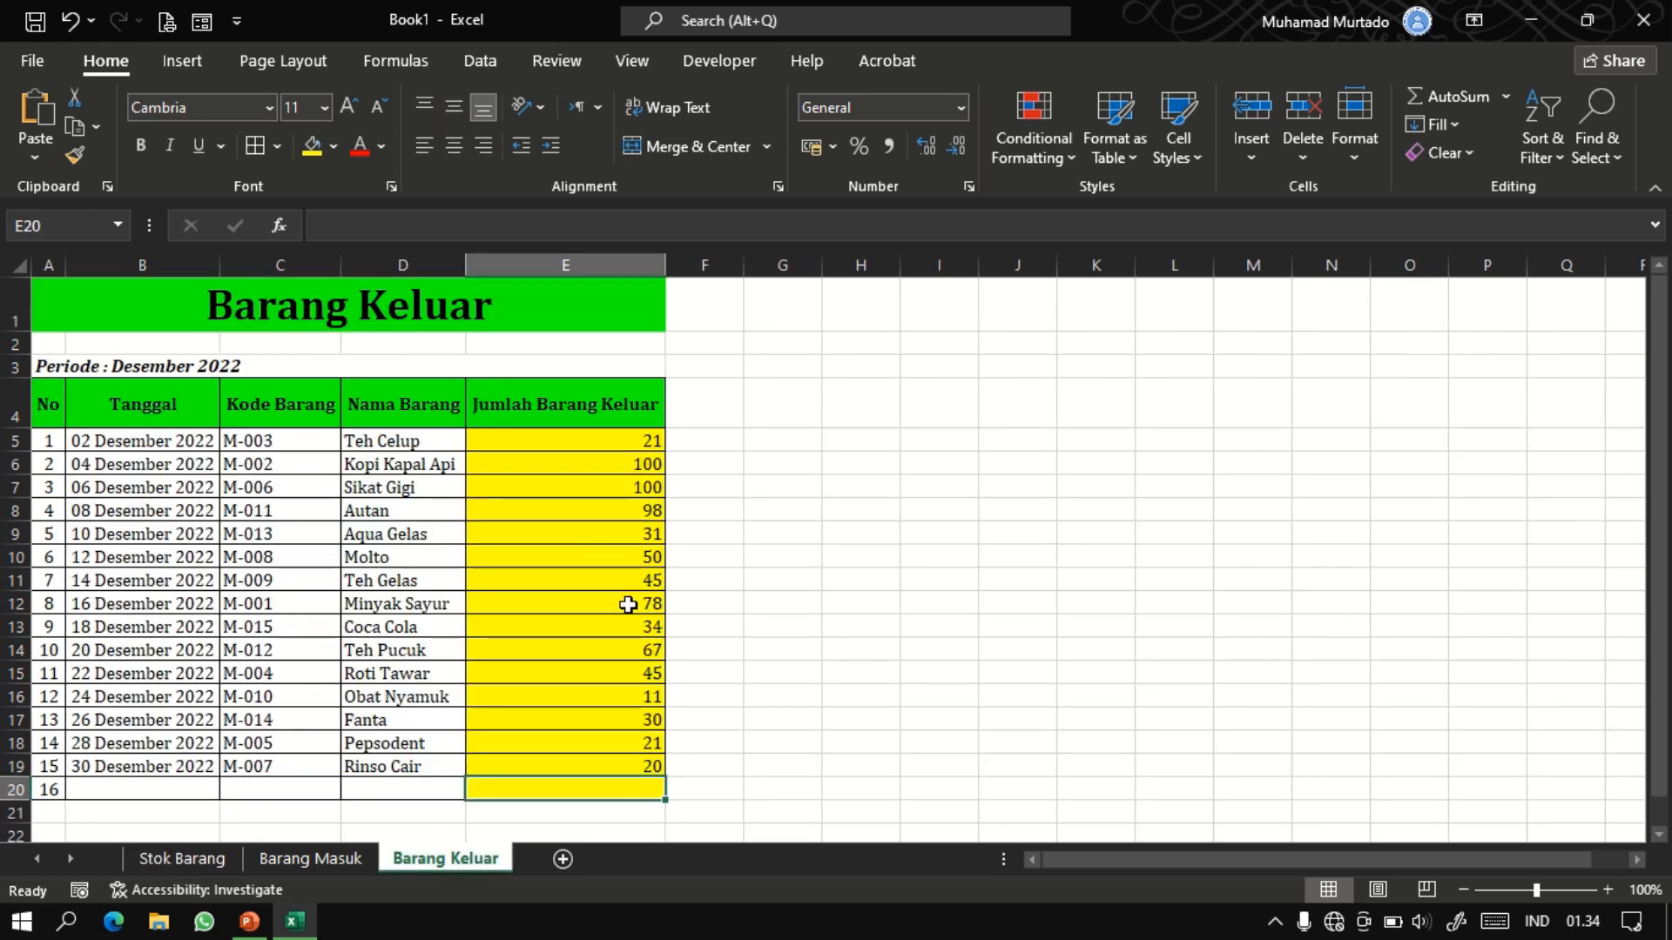
{"action": "left_click", "coordinate": [628, 604]}
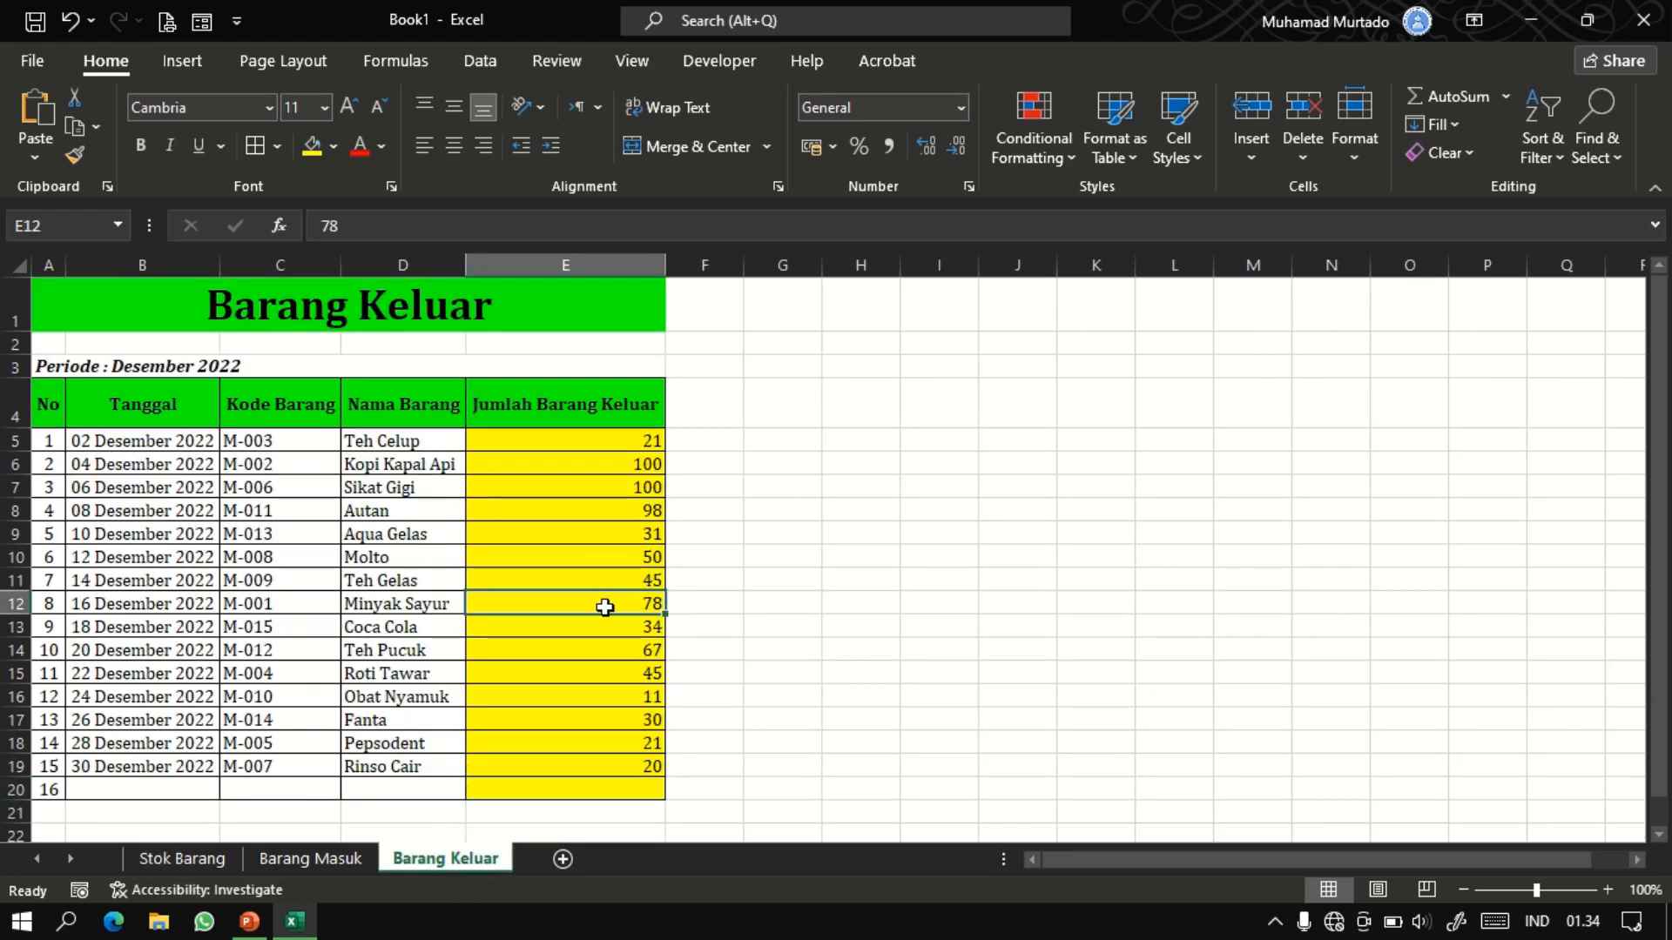
{"action": "left_click", "coordinate": [206, 858]}
Fill the SUMIF formula from F5 down to F19 and compare the results with the Barang Keluar sheet.
{"action": "left_click", "coordinate": [584, 428]}
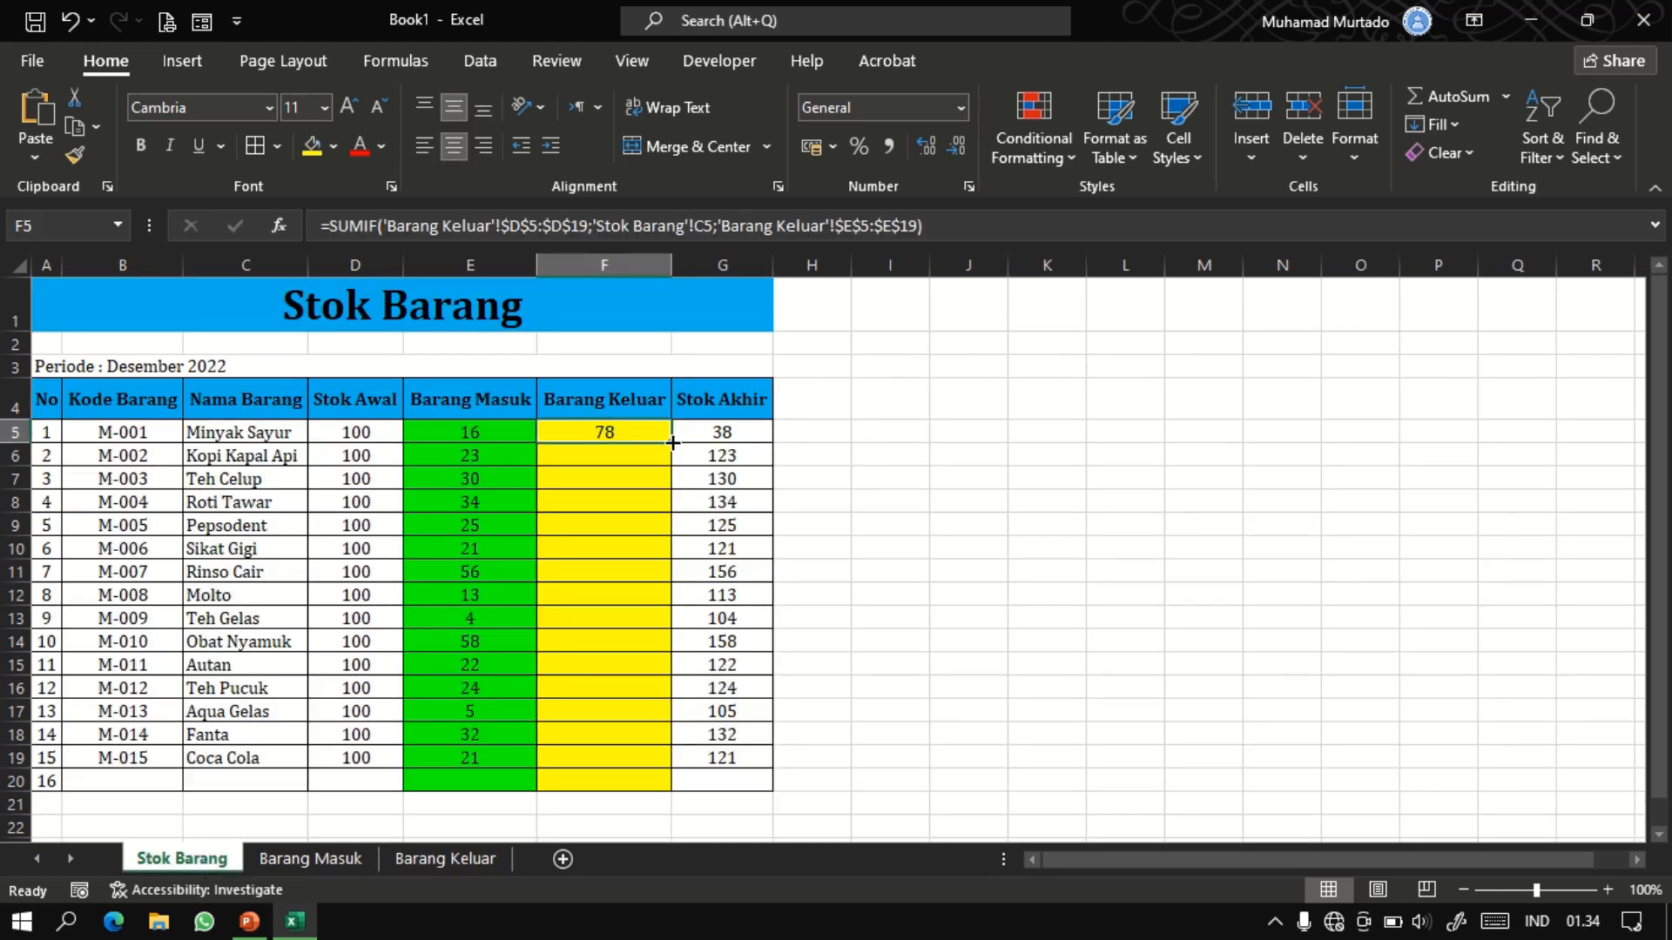
{"action": "left_click_drag", "start_coordinate": [673, 443], "coordinate": [656, 771]}
{"action": "left_click", "coordinate": [615, 573]}
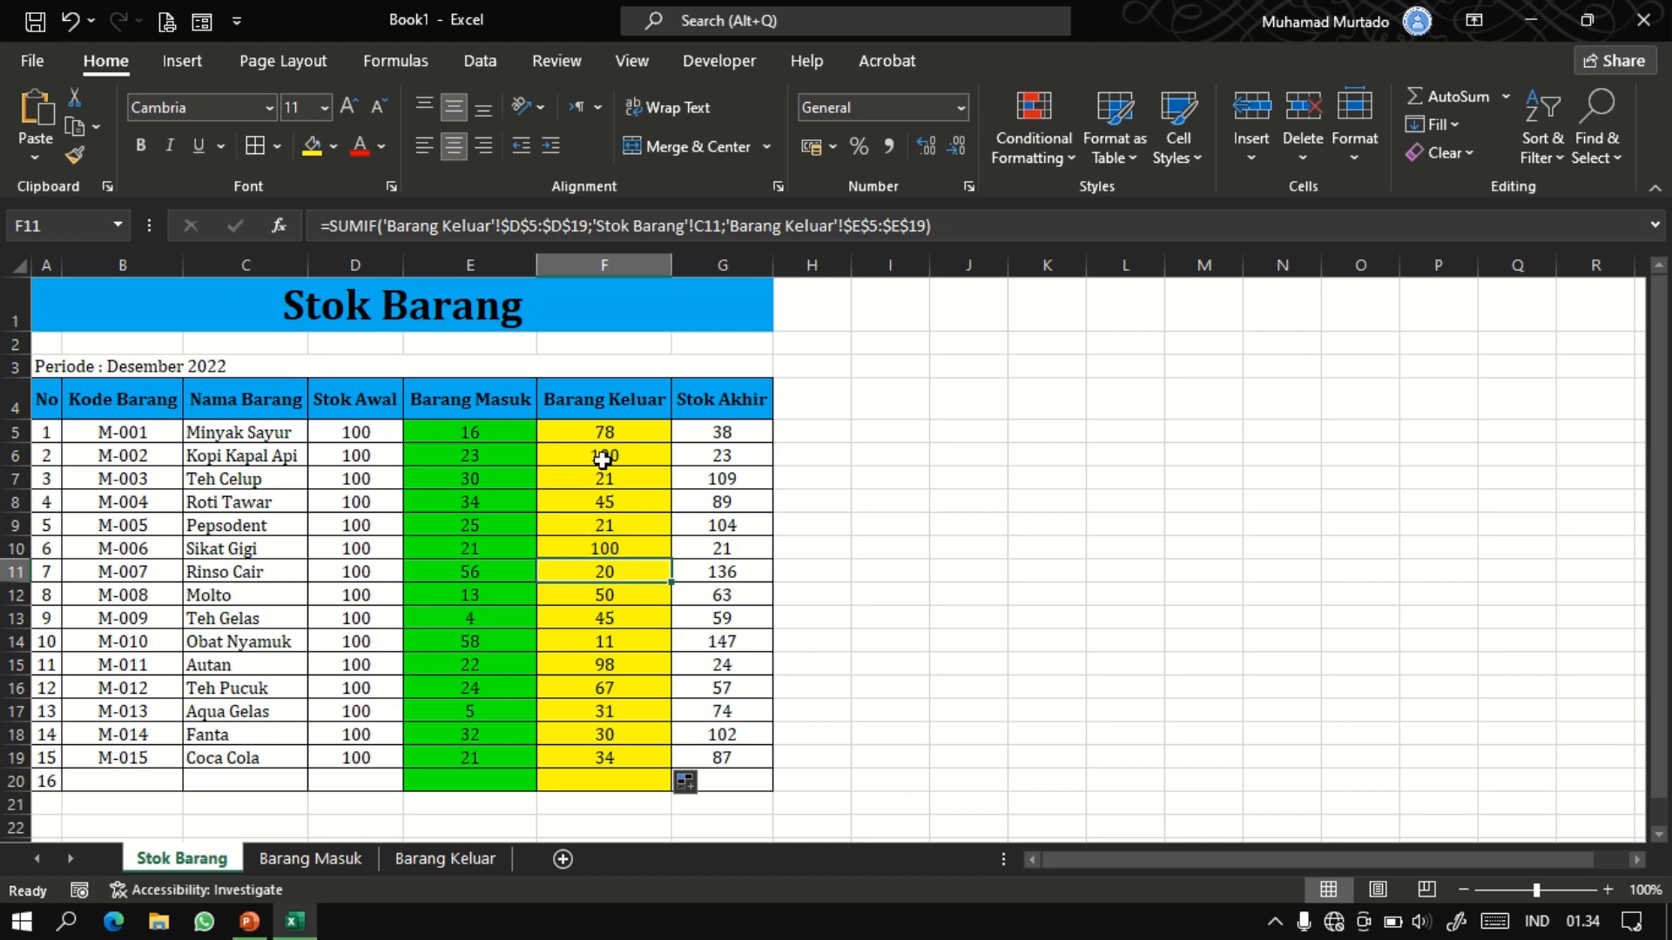
{"action": "left_click", "coordinate": [421, 860]}
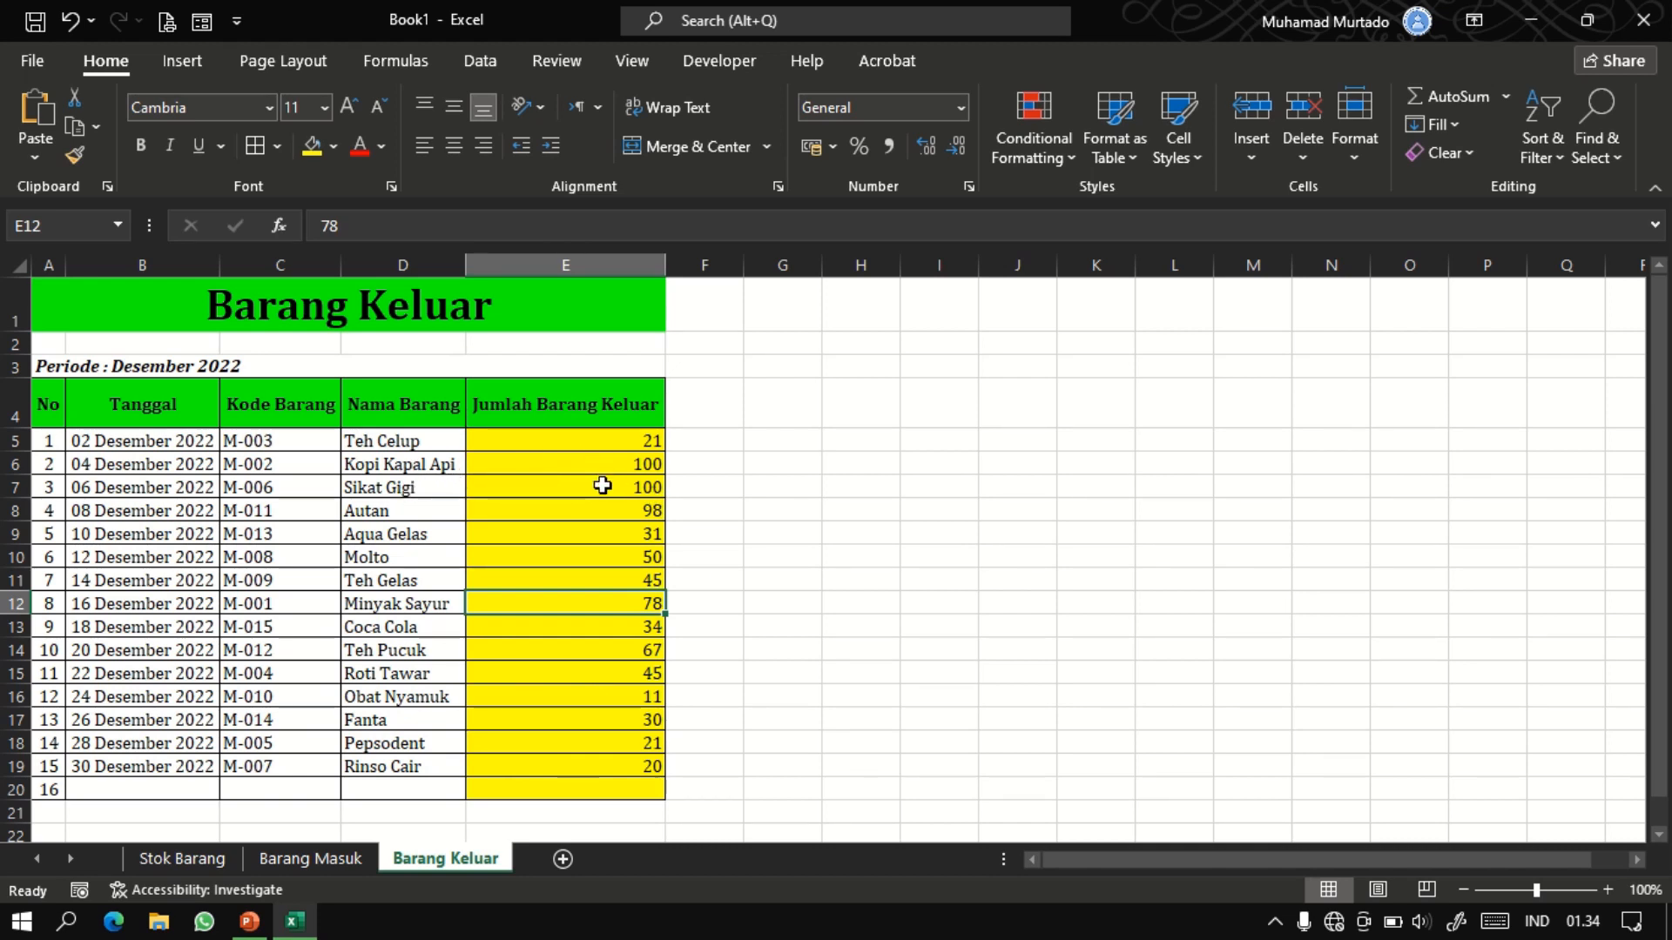
{"action": "left_click", "coordinate": [216, 850]}
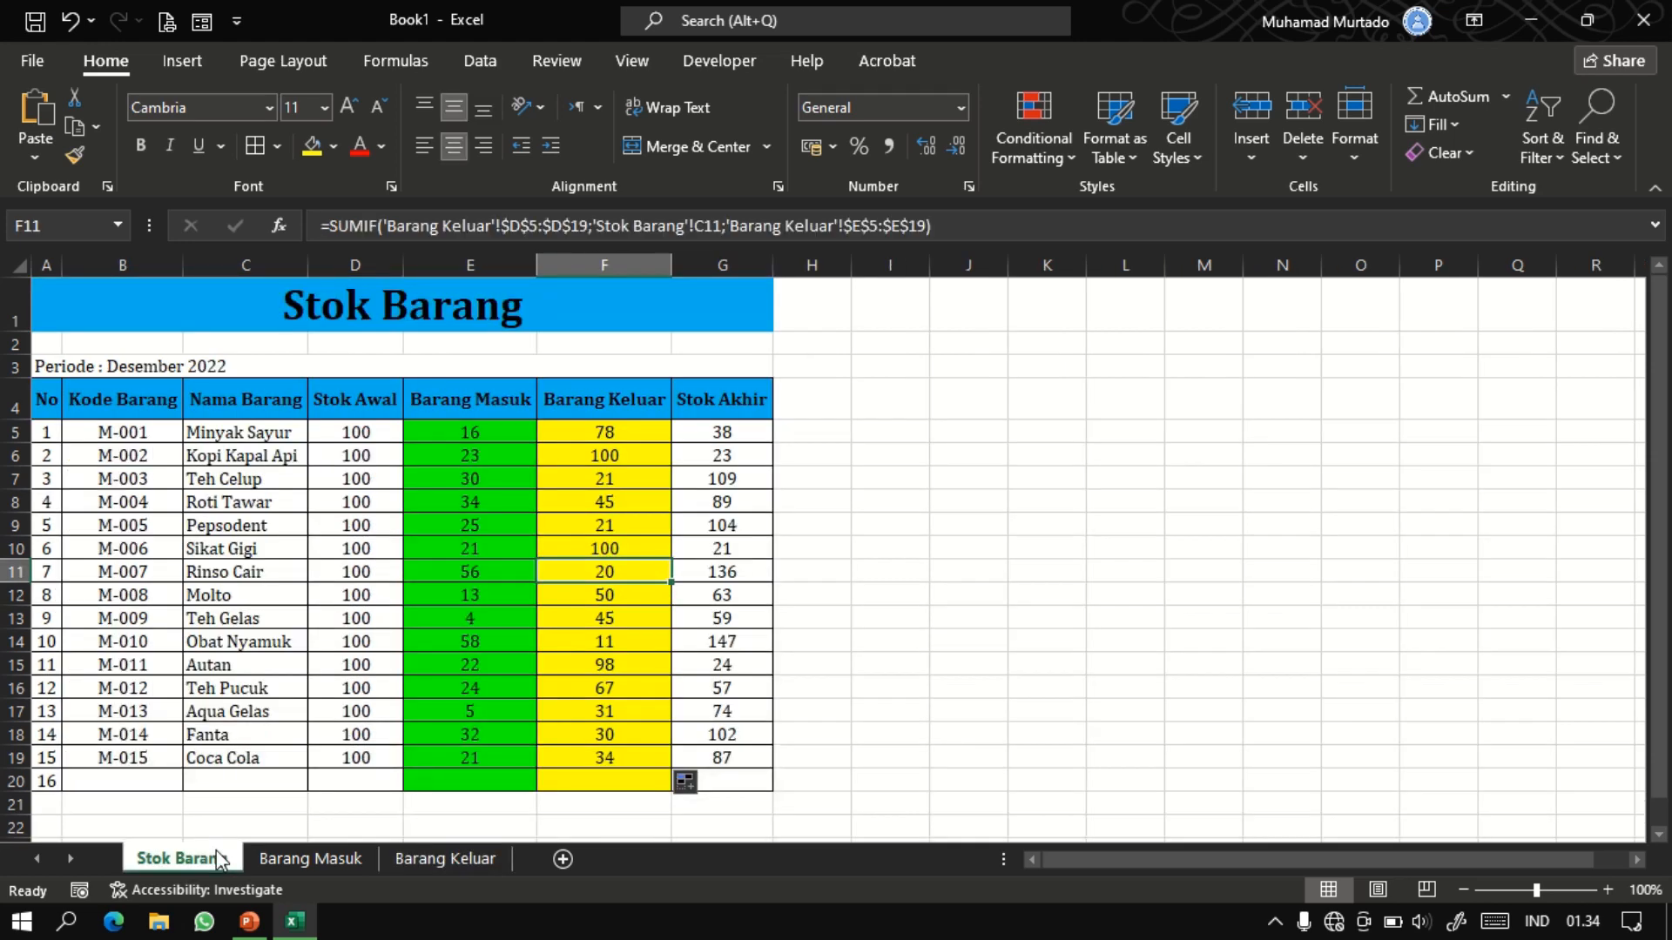
Highlight the Stok Akhir values in G5:G19 that are less than 100 with Light Red Fill with Dark Red Text.
{"action": "left_click", "coordinate": [722, 437]}
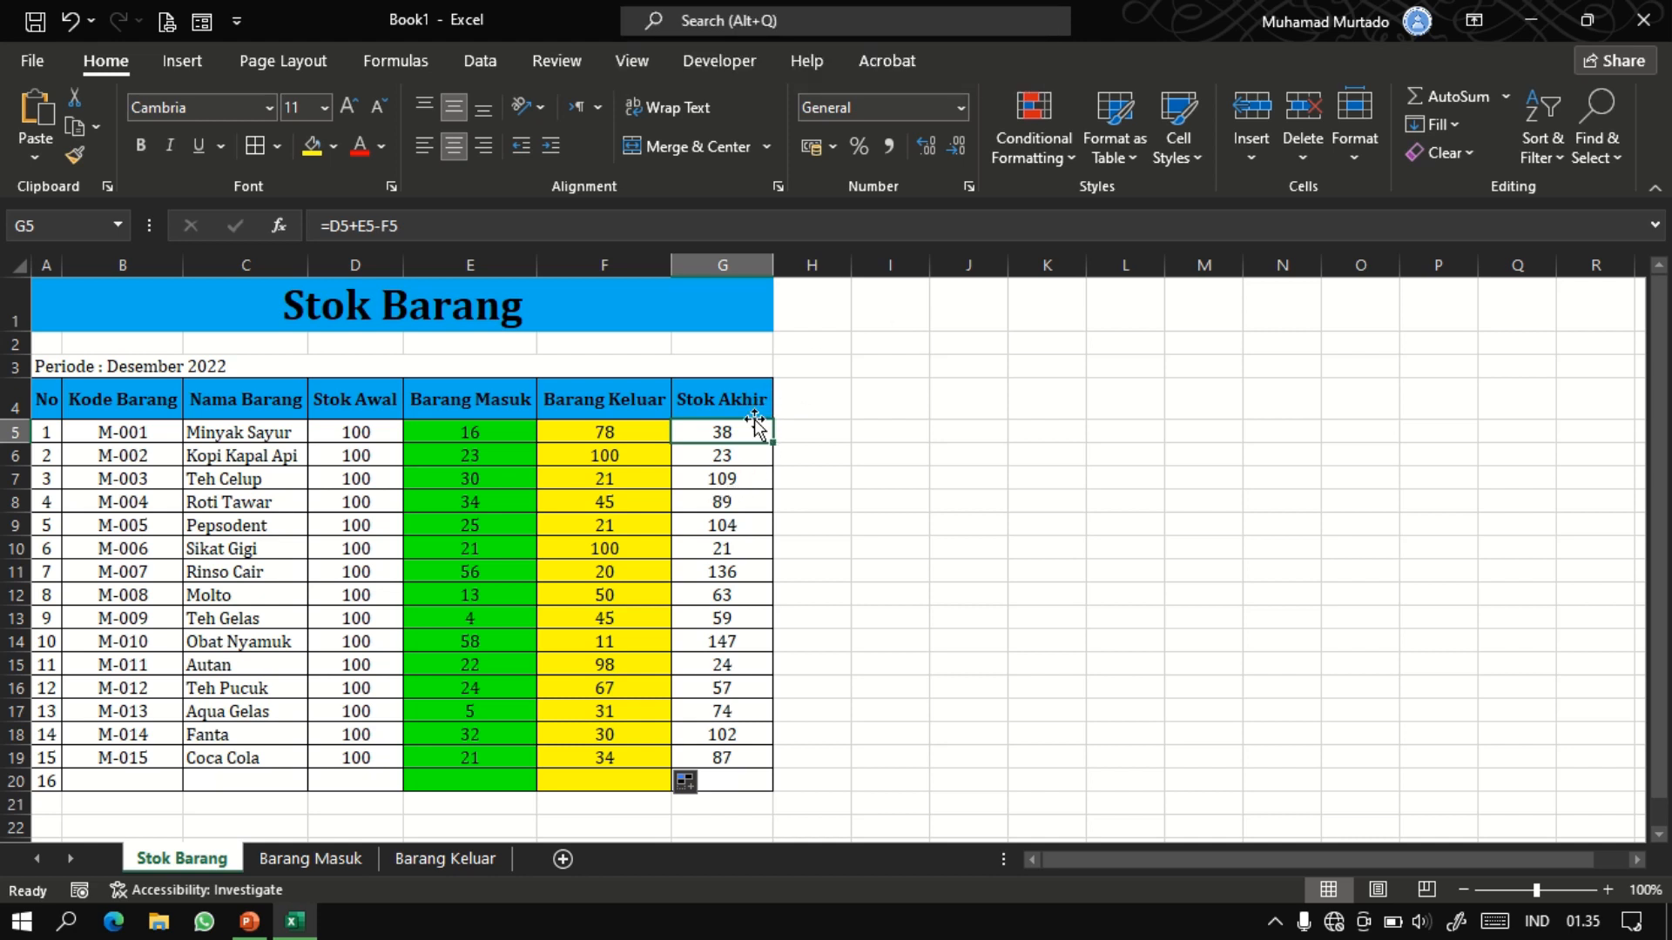
{"action": "left_click_drag", "start_coordinate": [748, 429], "coordinate": [733, 757]}
{"action": "left_click", "coordinate": [1032, 133]}
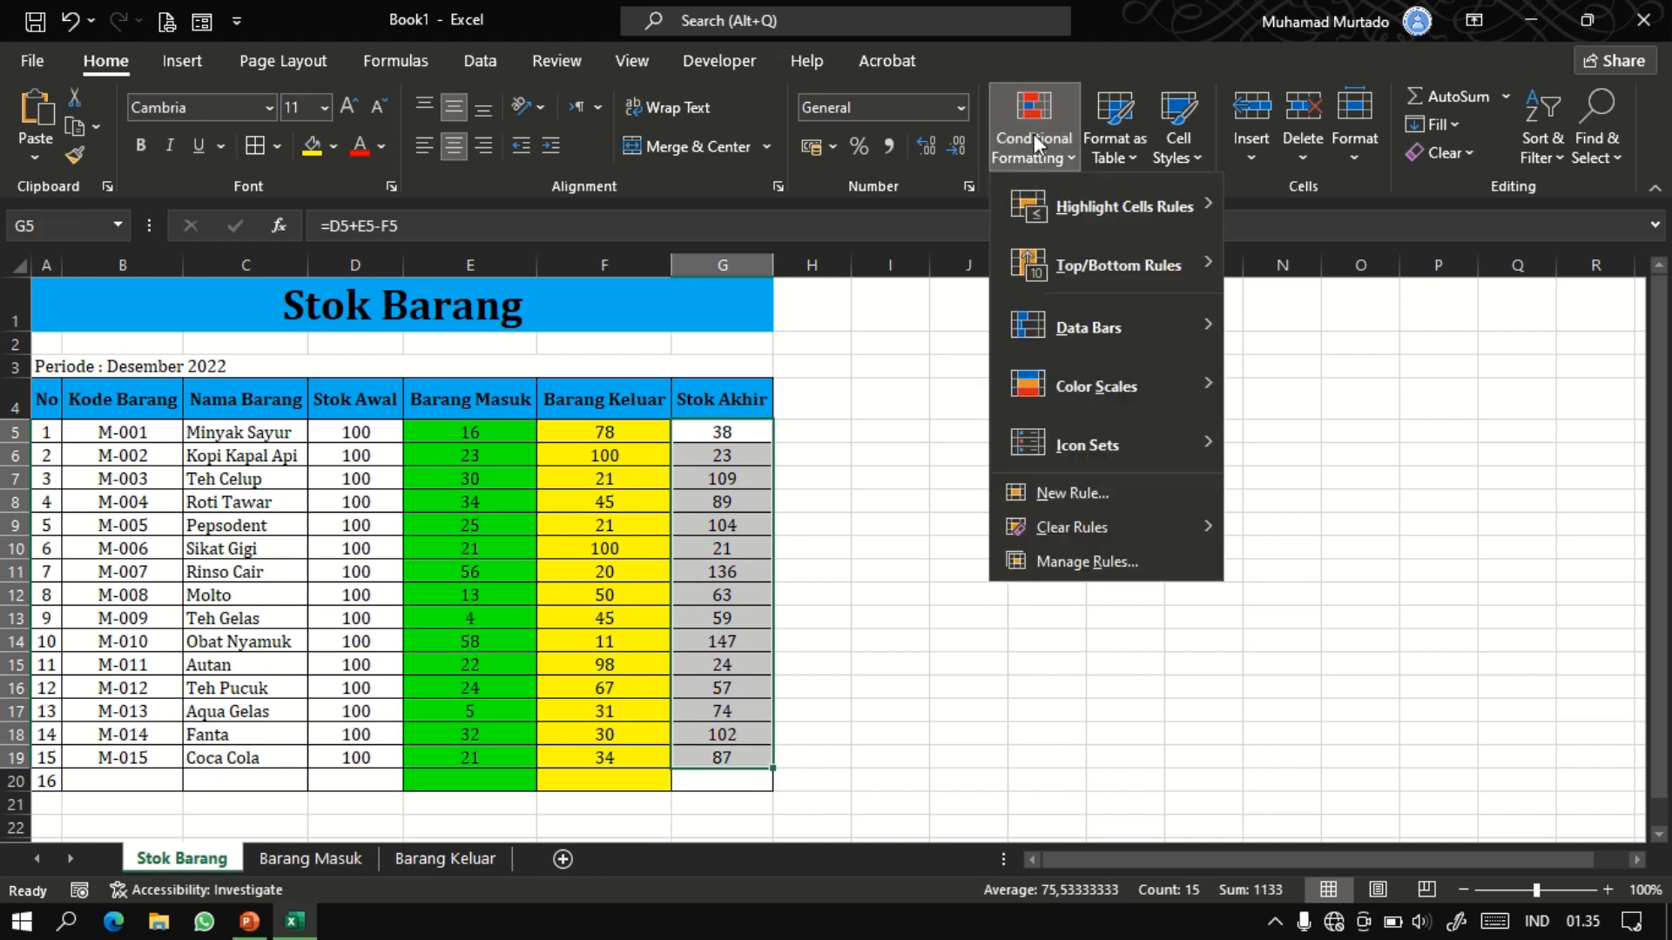
{"action": "mouse_move", "coordinate": [1125, 209]}
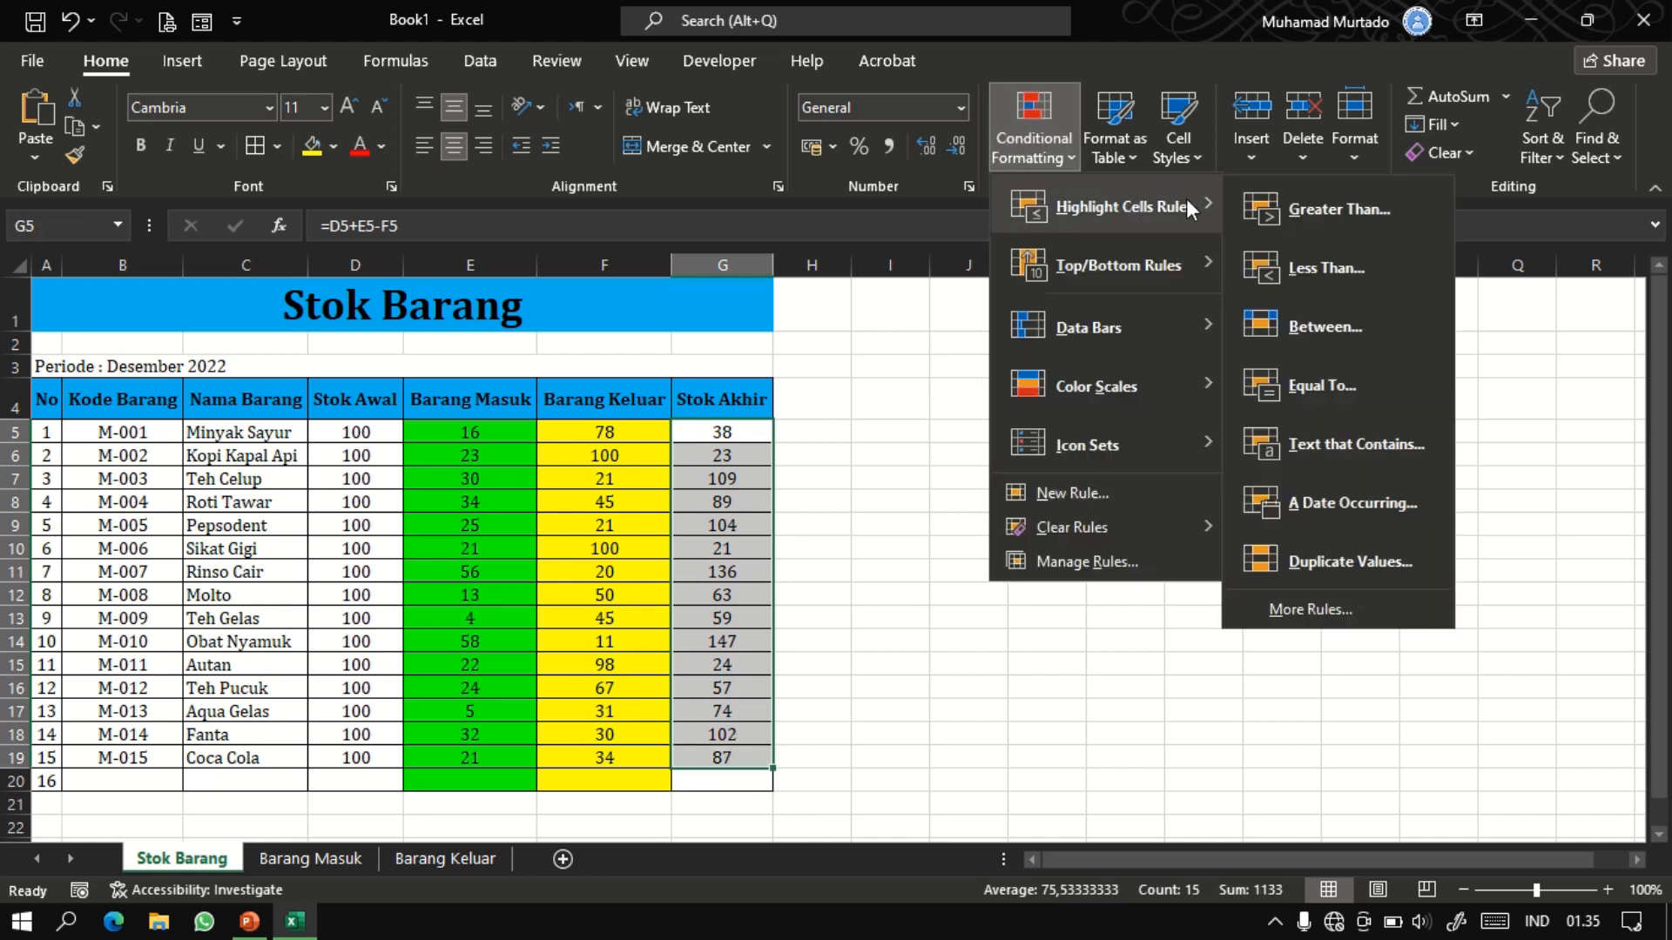
{"action": "left_click", "coordinate": [1277, 264]}
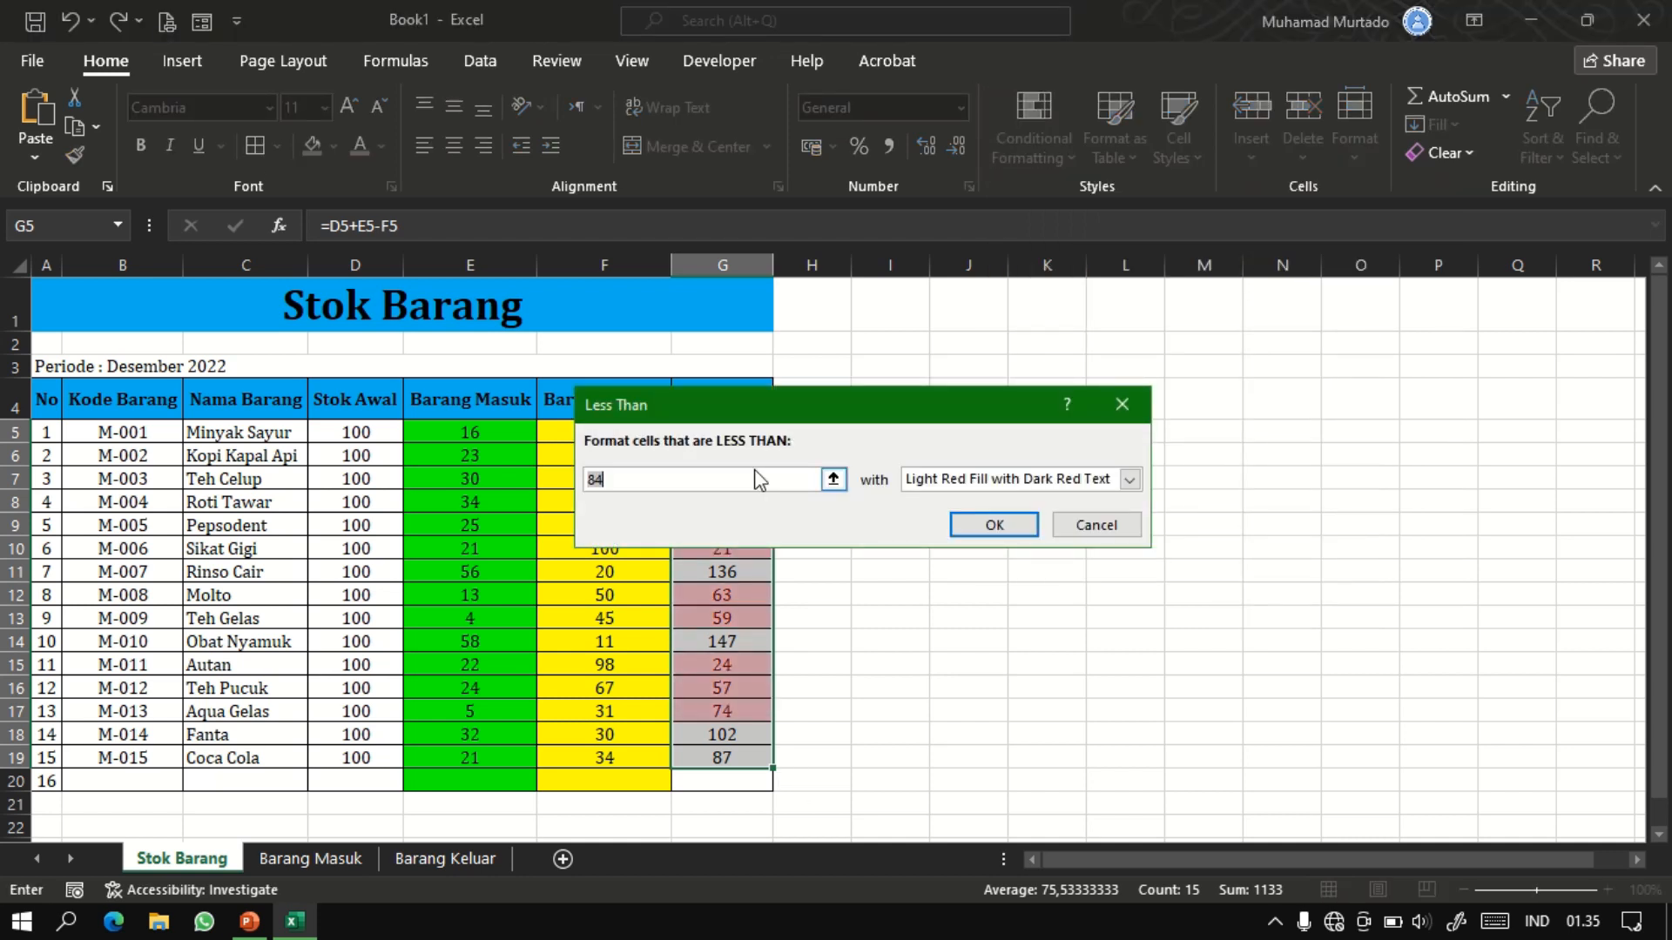
{"action": "type", "text": "100"}
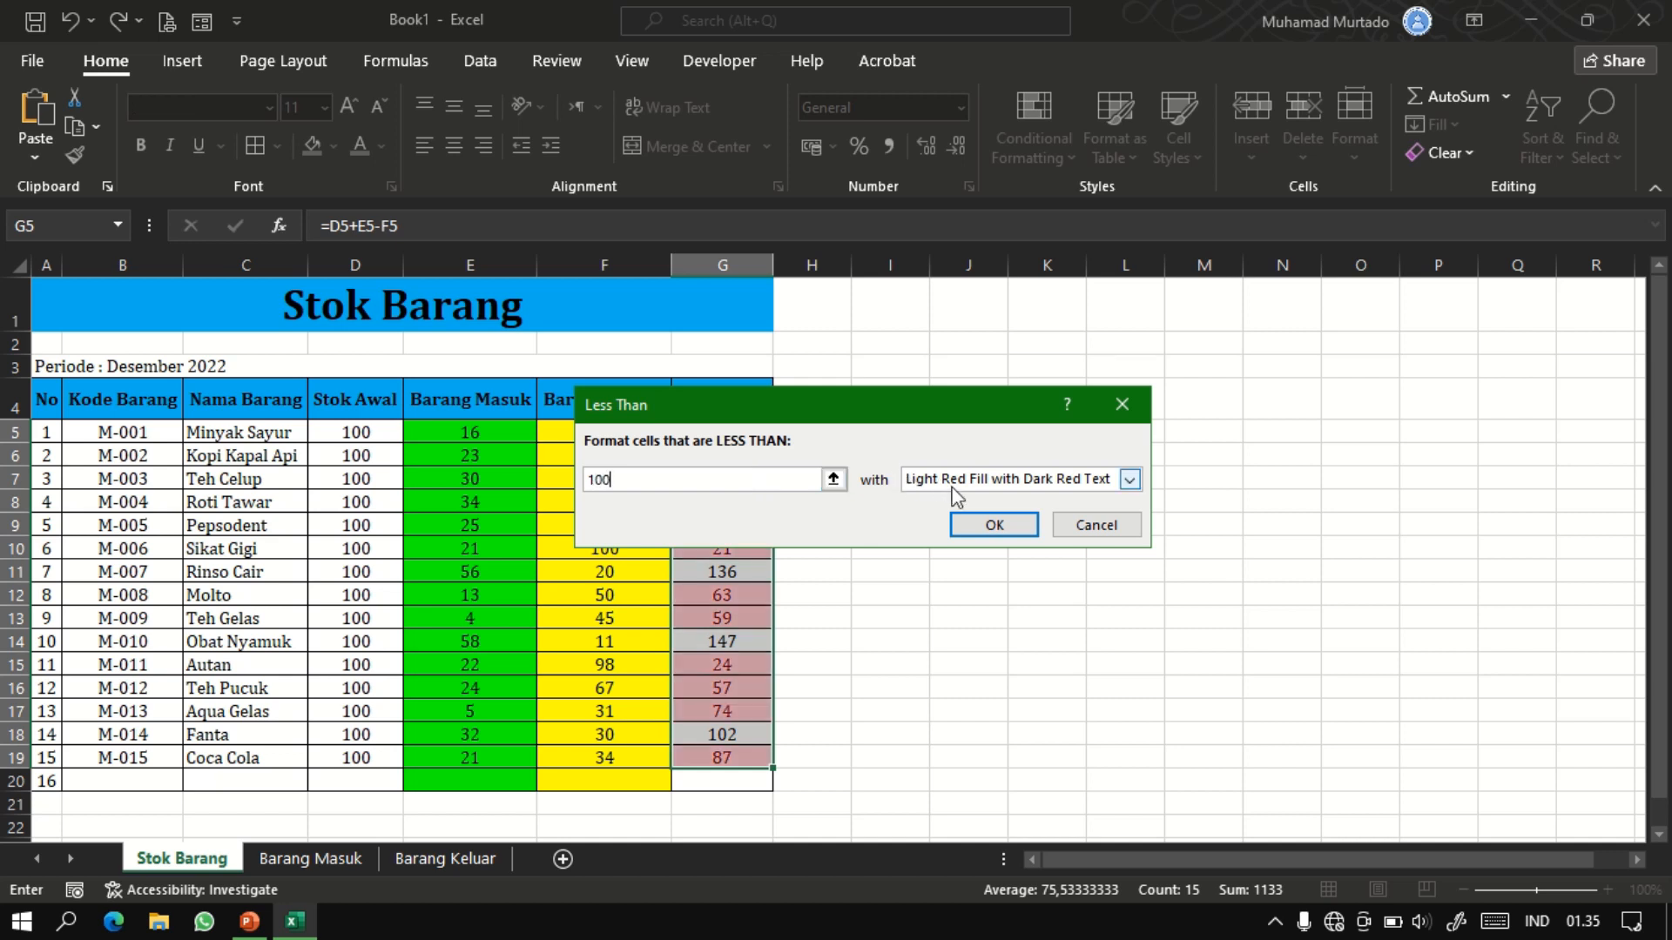
{"action": "left_click", "coordinate": [975, 522]}
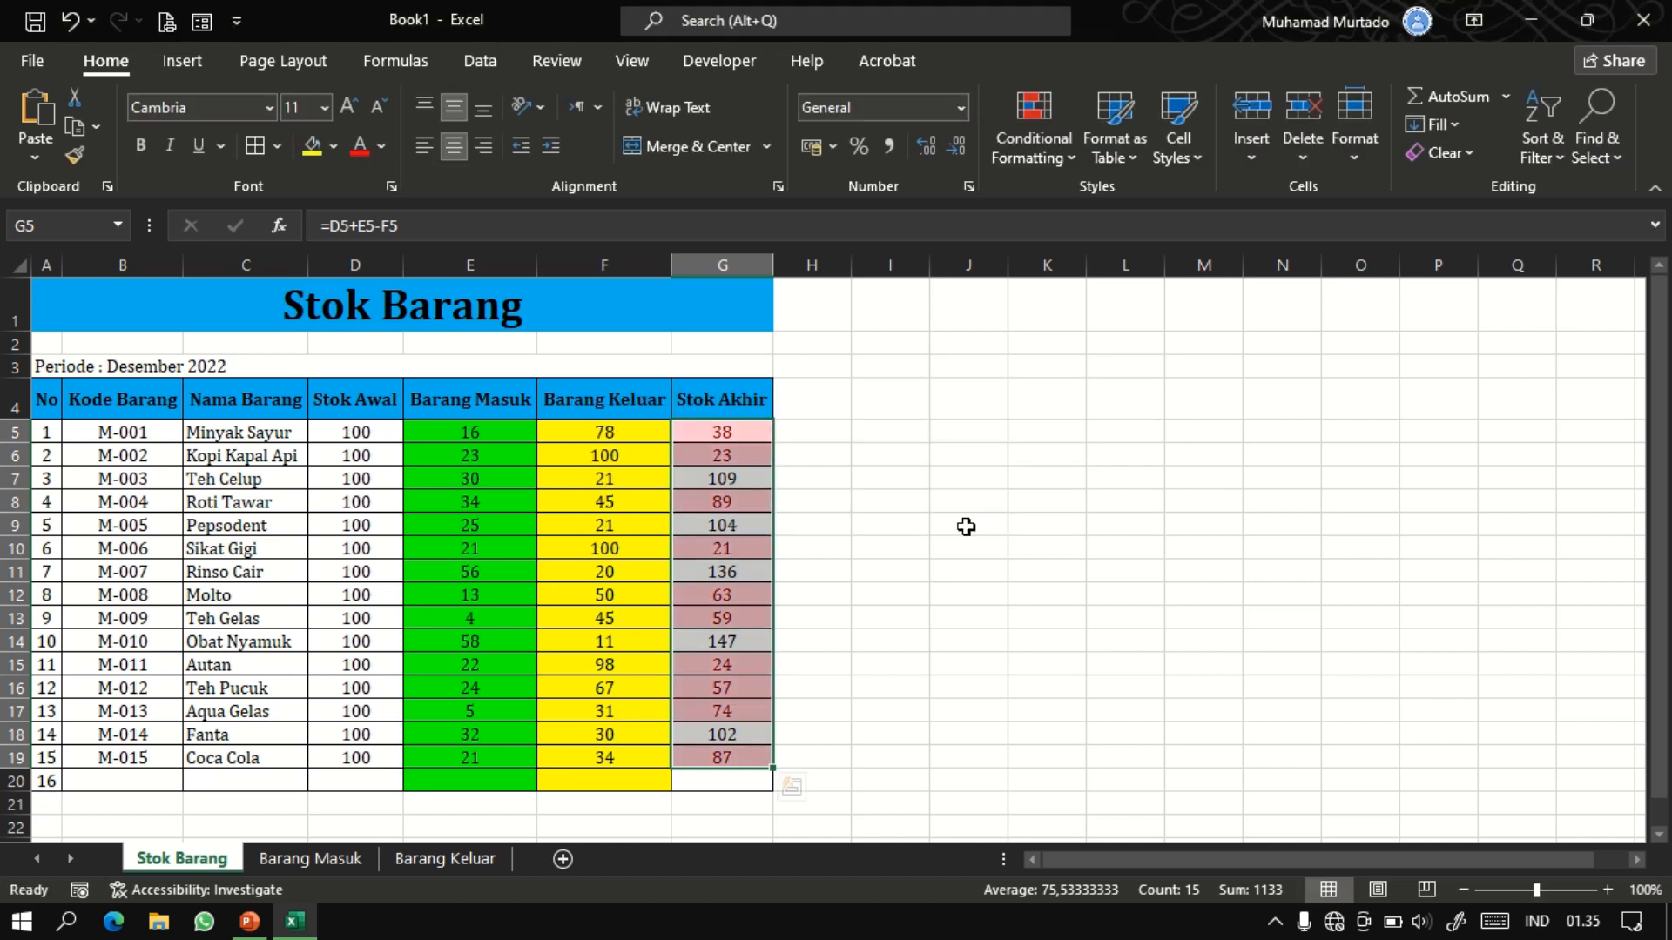
{"action": "left_click", "coordinate": [912, 539]}
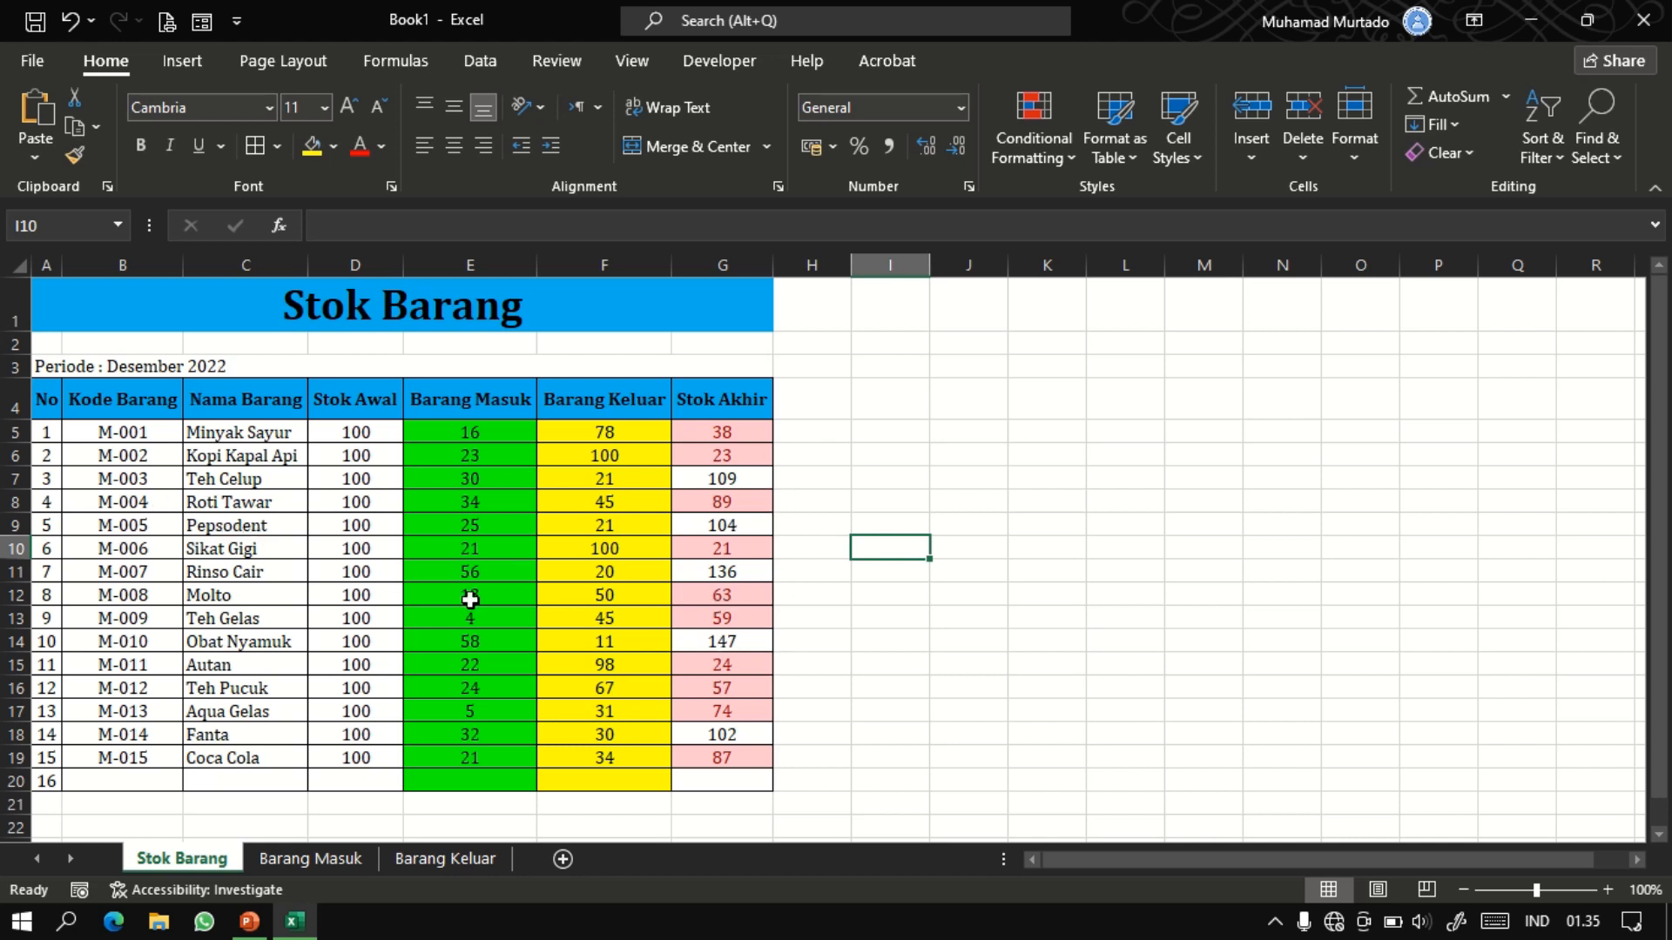
Make the Periode : Desember 2022 line on the Stok Barang sheet bold and italic.
{"action": "left_click", "coordinate": [113, 364]}
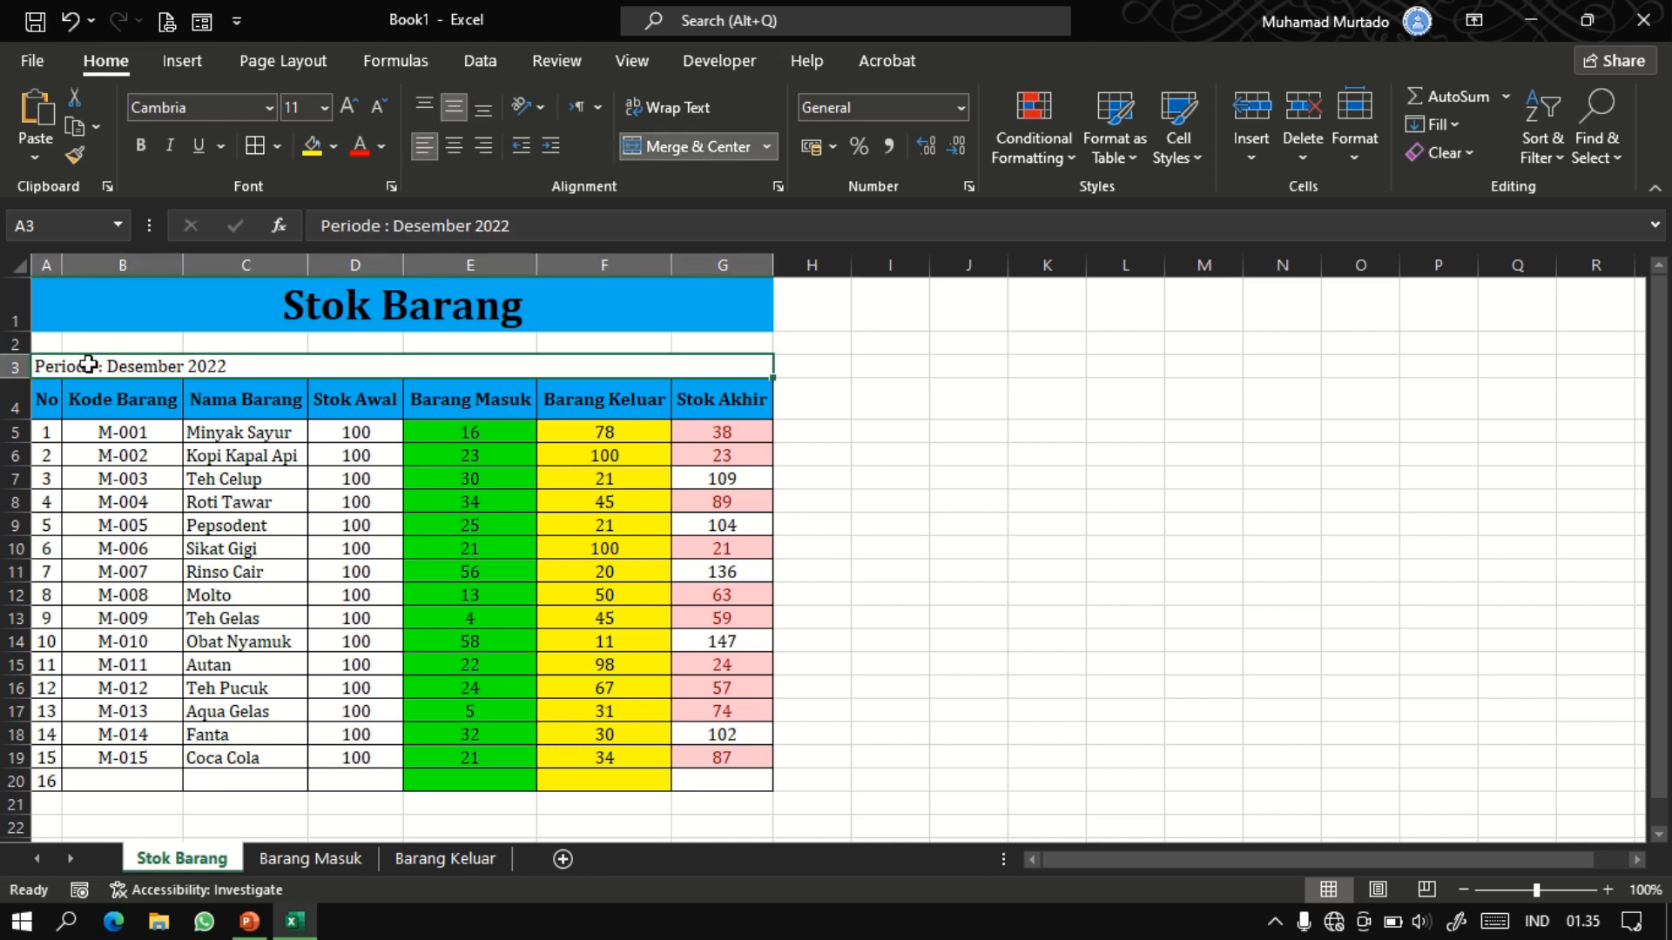
{"action": "left_click", "coordinate": [142, 141]}
{"action": "left_click", "coordinate": [168, 144]}
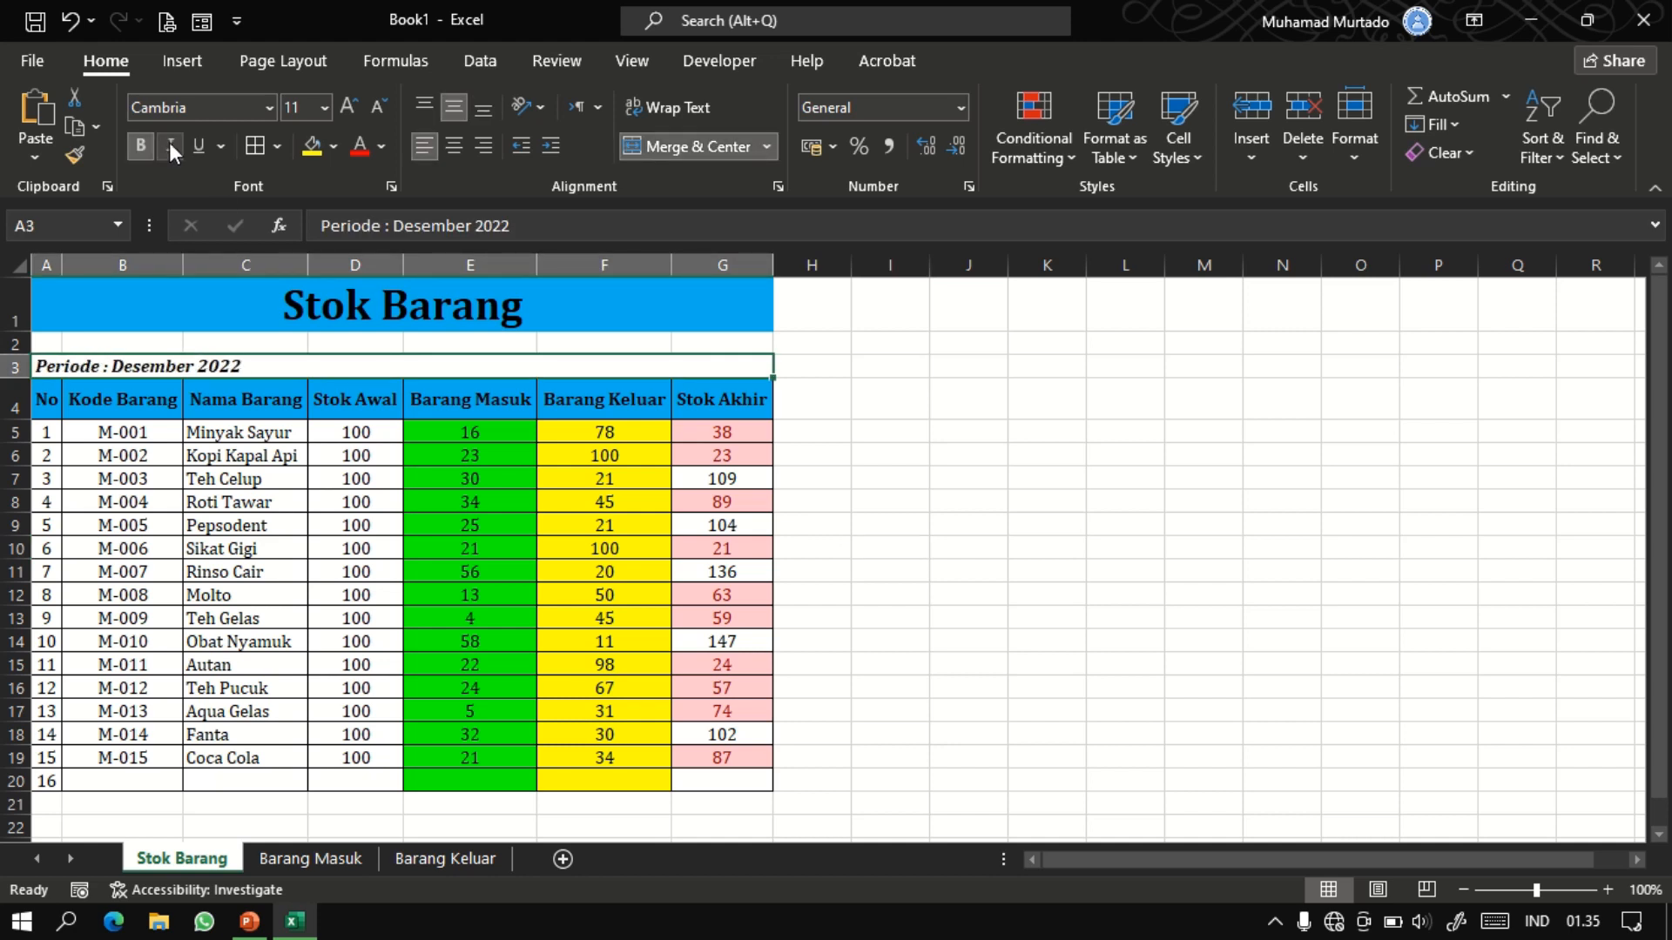
On the Barang Keluar sheet, center the item codes in C5:C19 and quantities in E5:E19, and widen the Nama Barang column.
{"action": "left_click", "coordinate": [302, 856]}
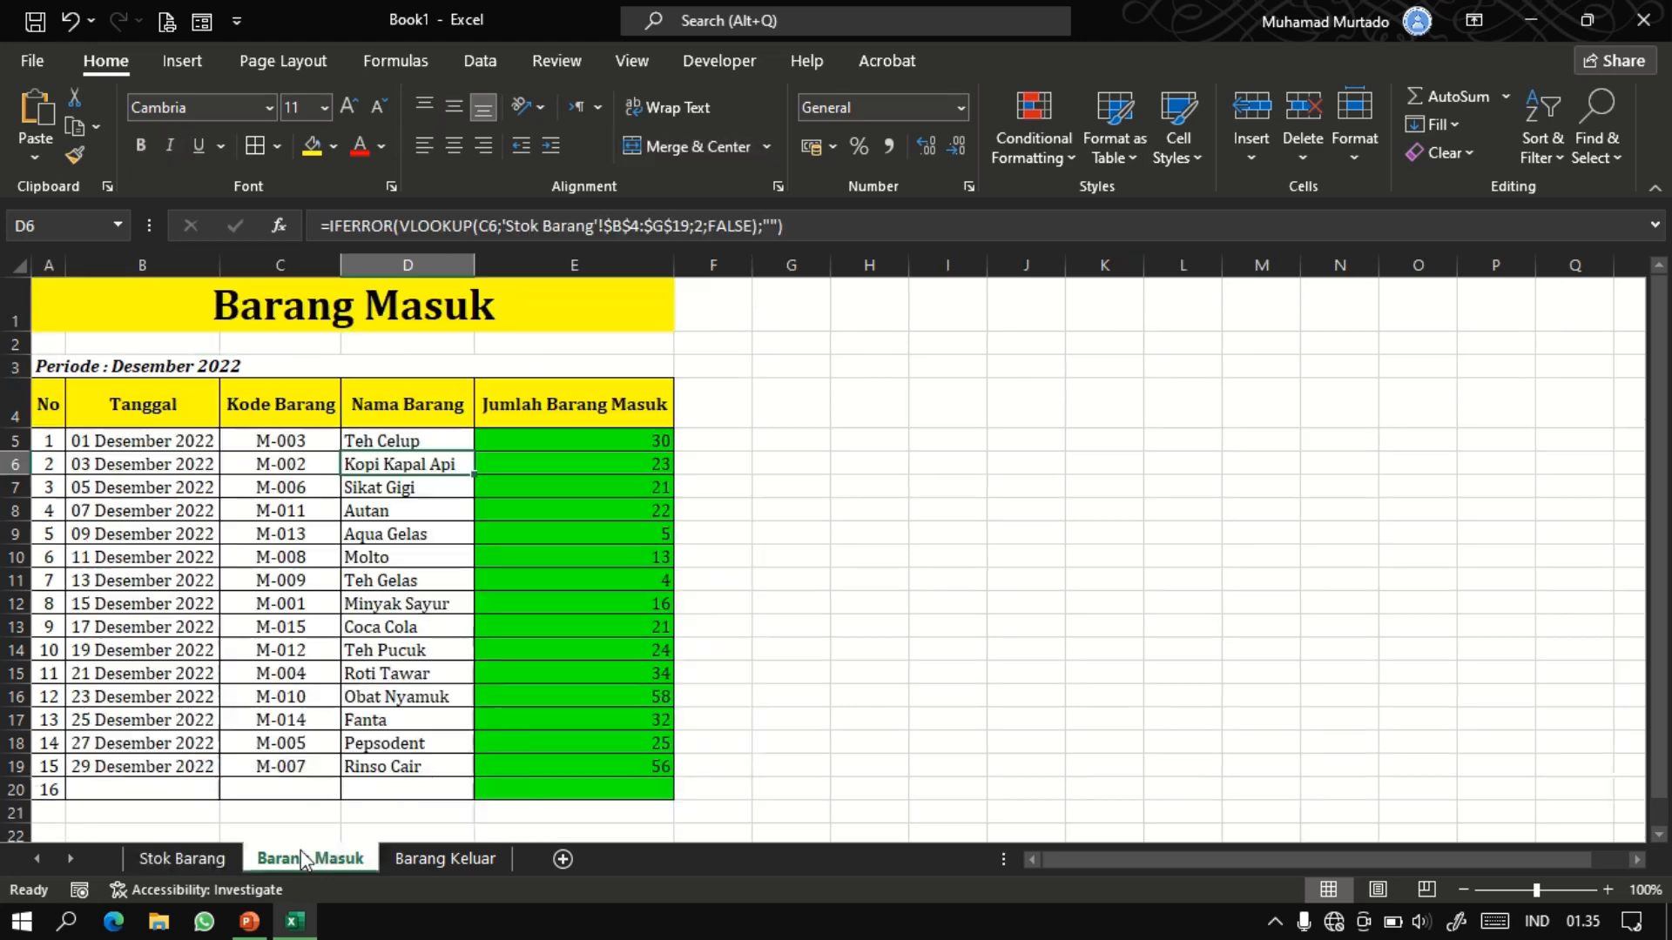
{"action": "left_click", "coordinate": [434, 858]}
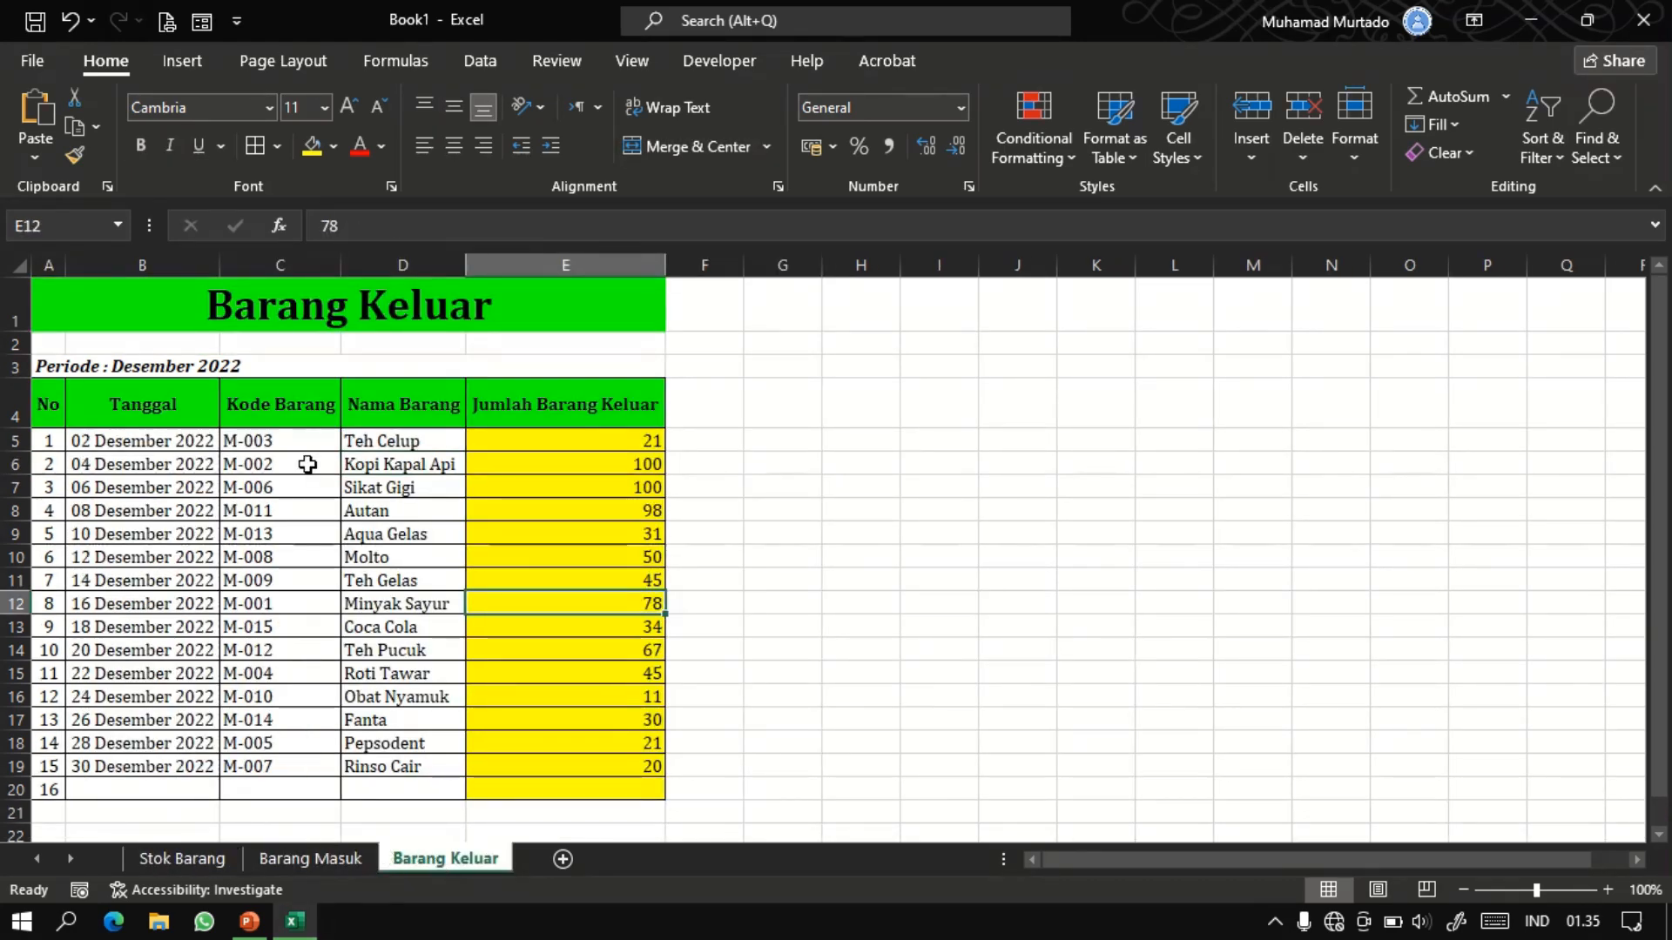
{"action": "left_click_drag", "start_coordinate": [300, 440], "coordinate": [299, 766]}
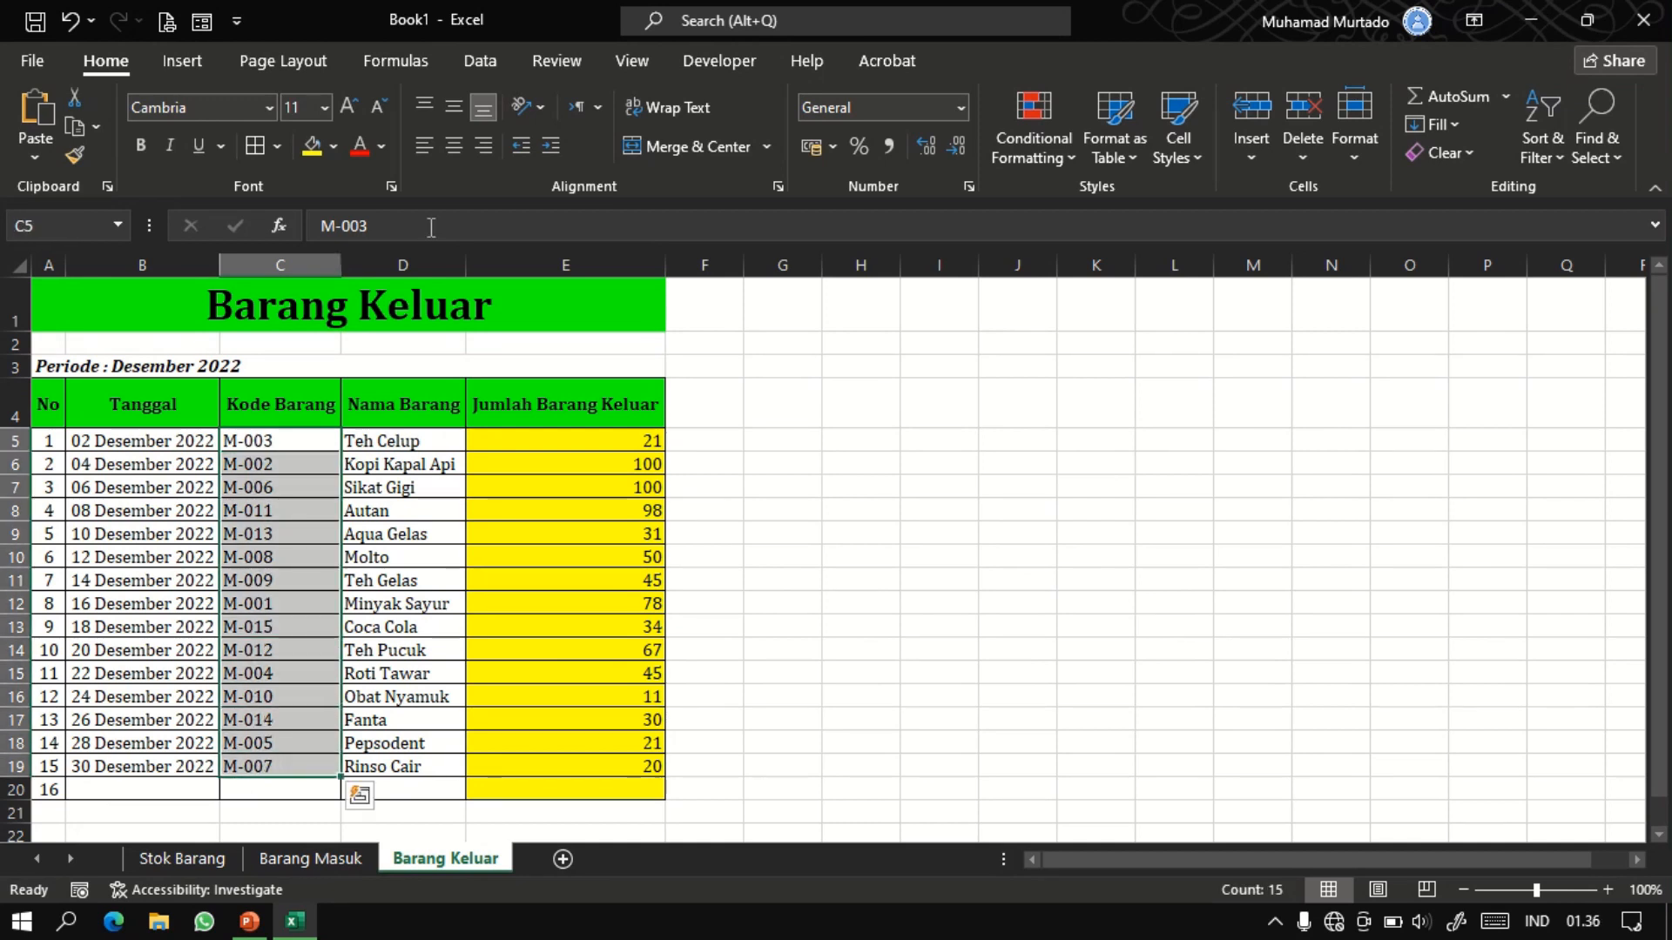
{"action": "left_click", "coordinate": [452, 151]}
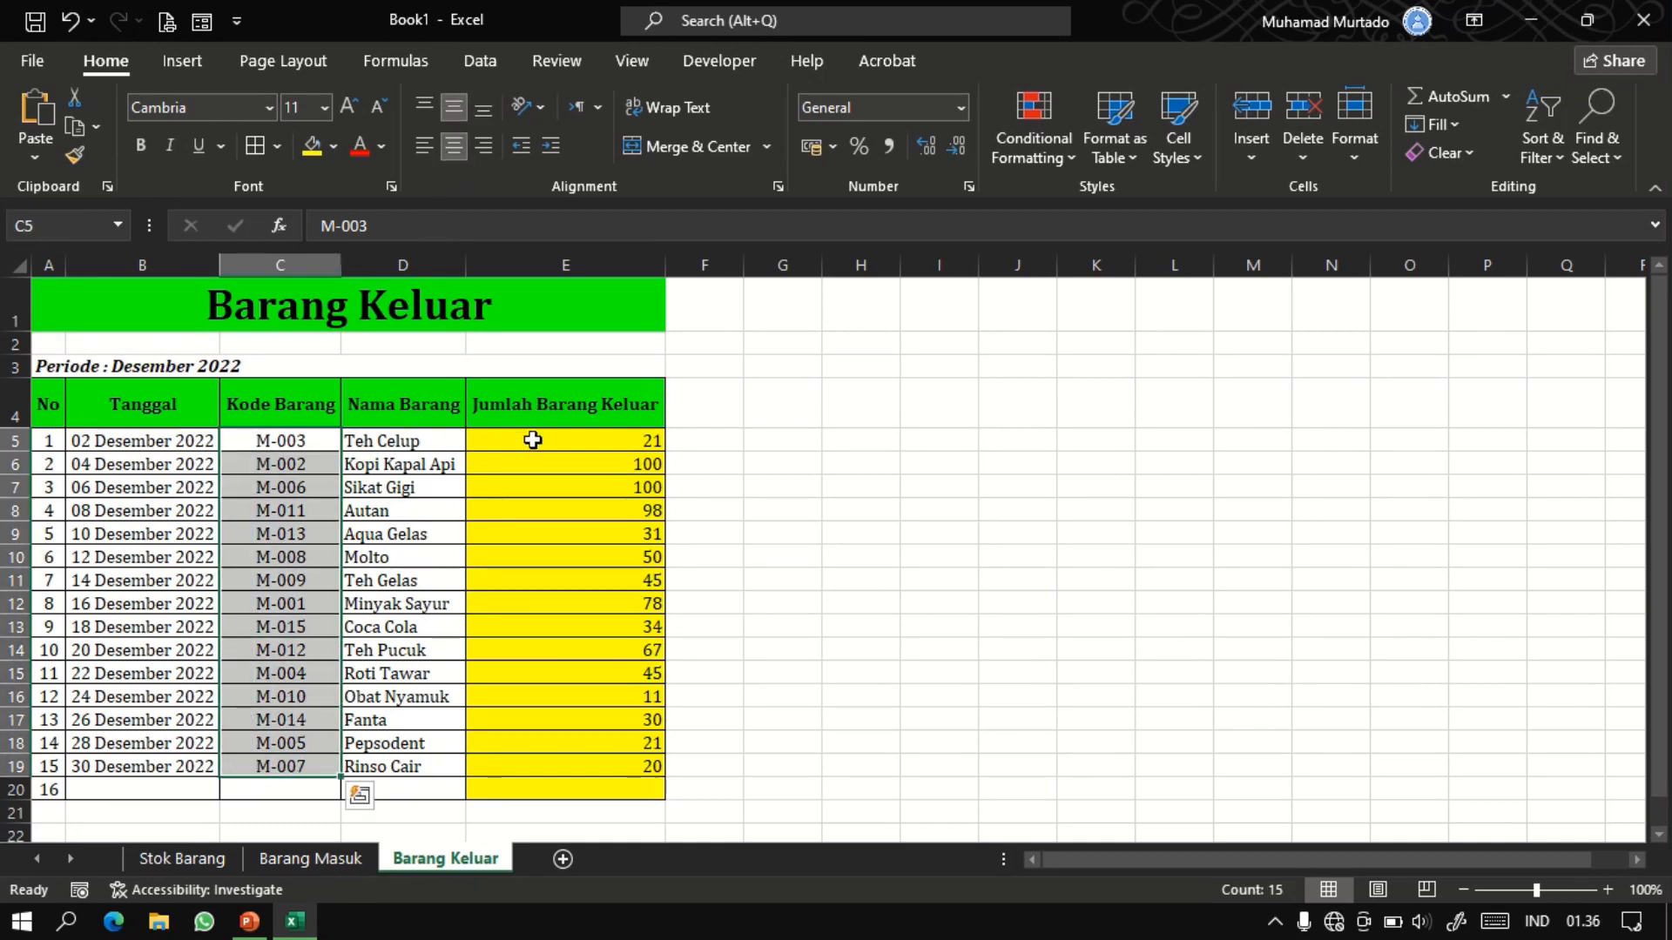
{"action": "left_click_drag", "start_coordinate": [534, 440], "coordinate": [541, 771]}
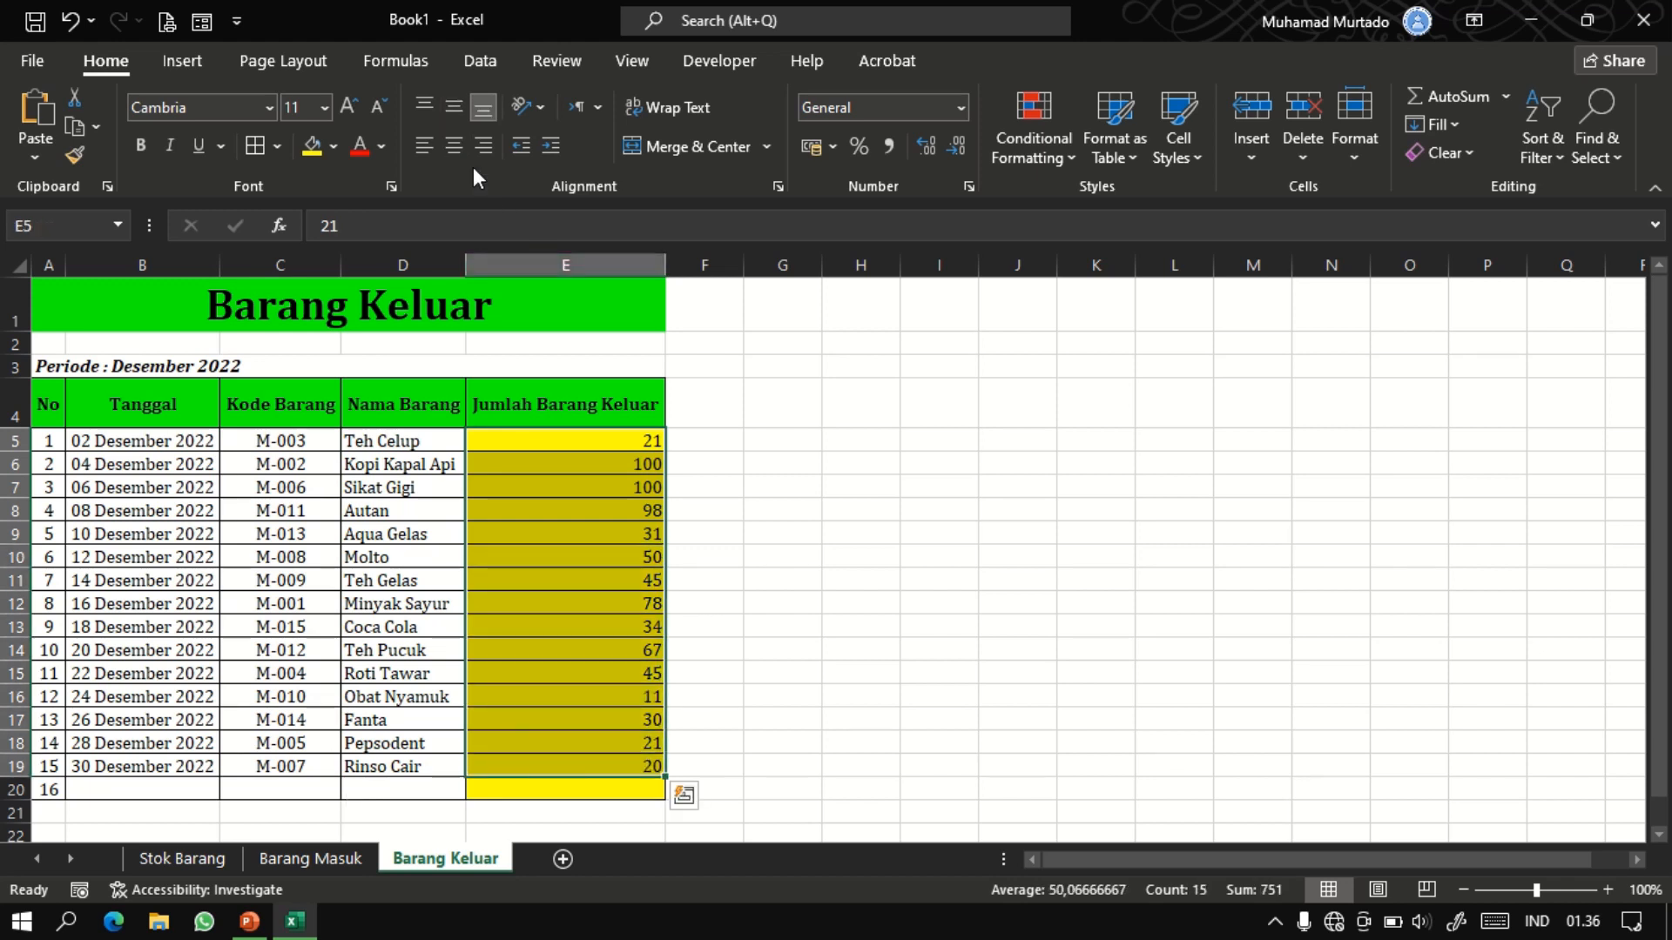
{"action": "left_click", "coordinate": [454, 148]}
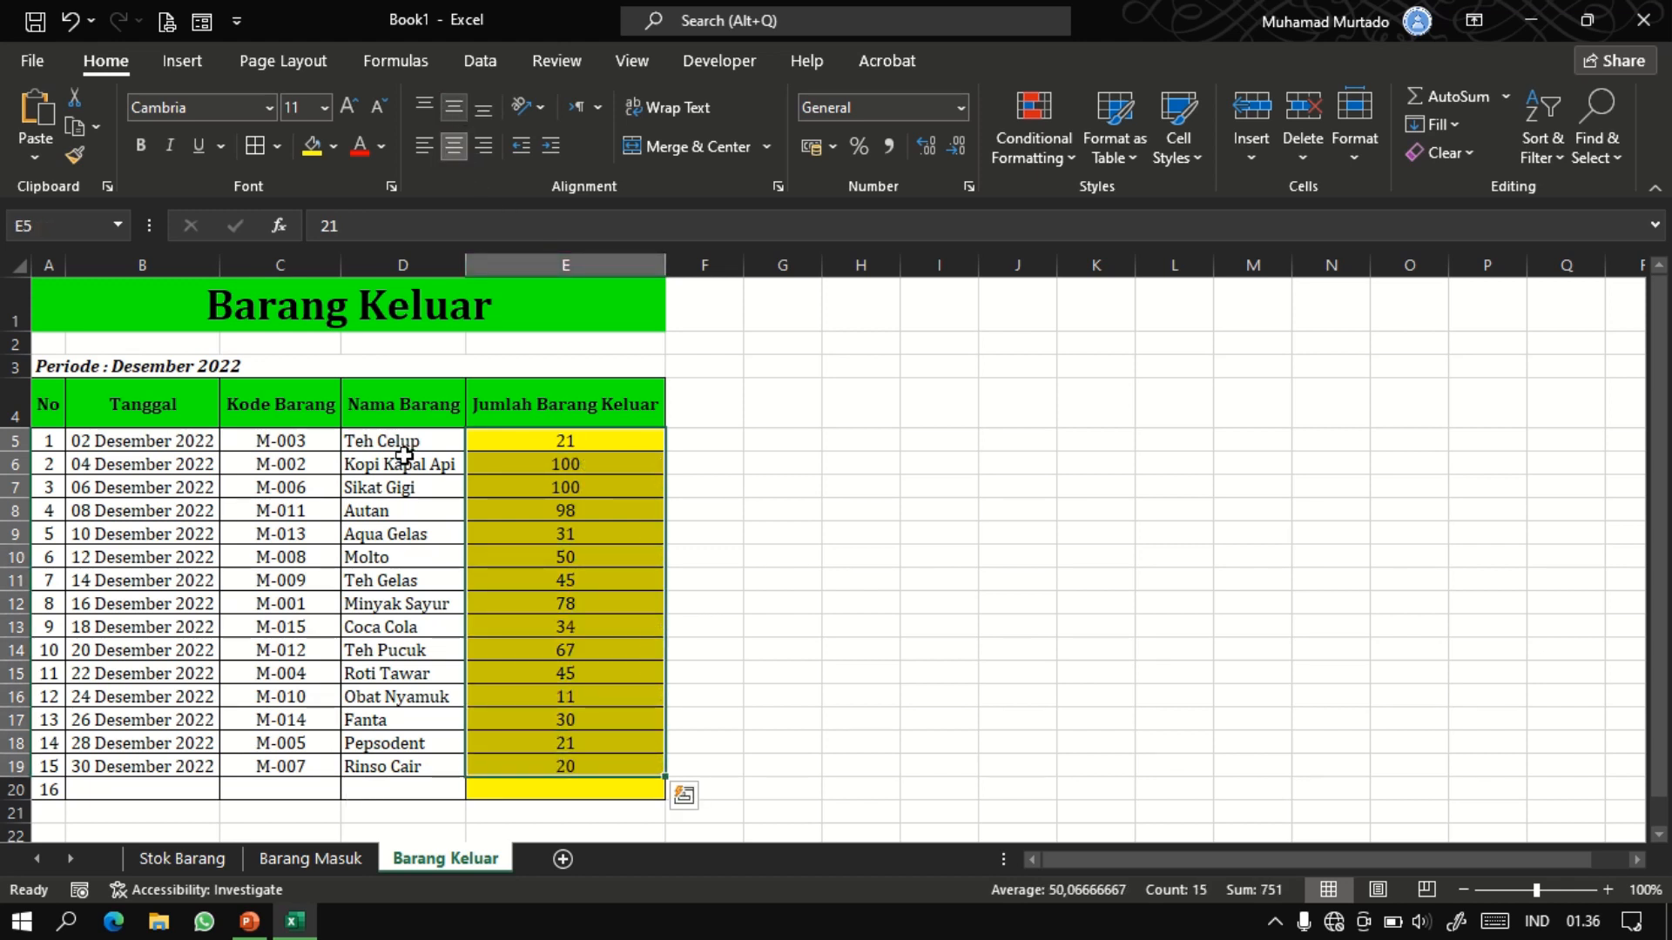
{"action": "left_click_drag", "start_coordinate": [466, 266], "coordinate": [493, 273]}
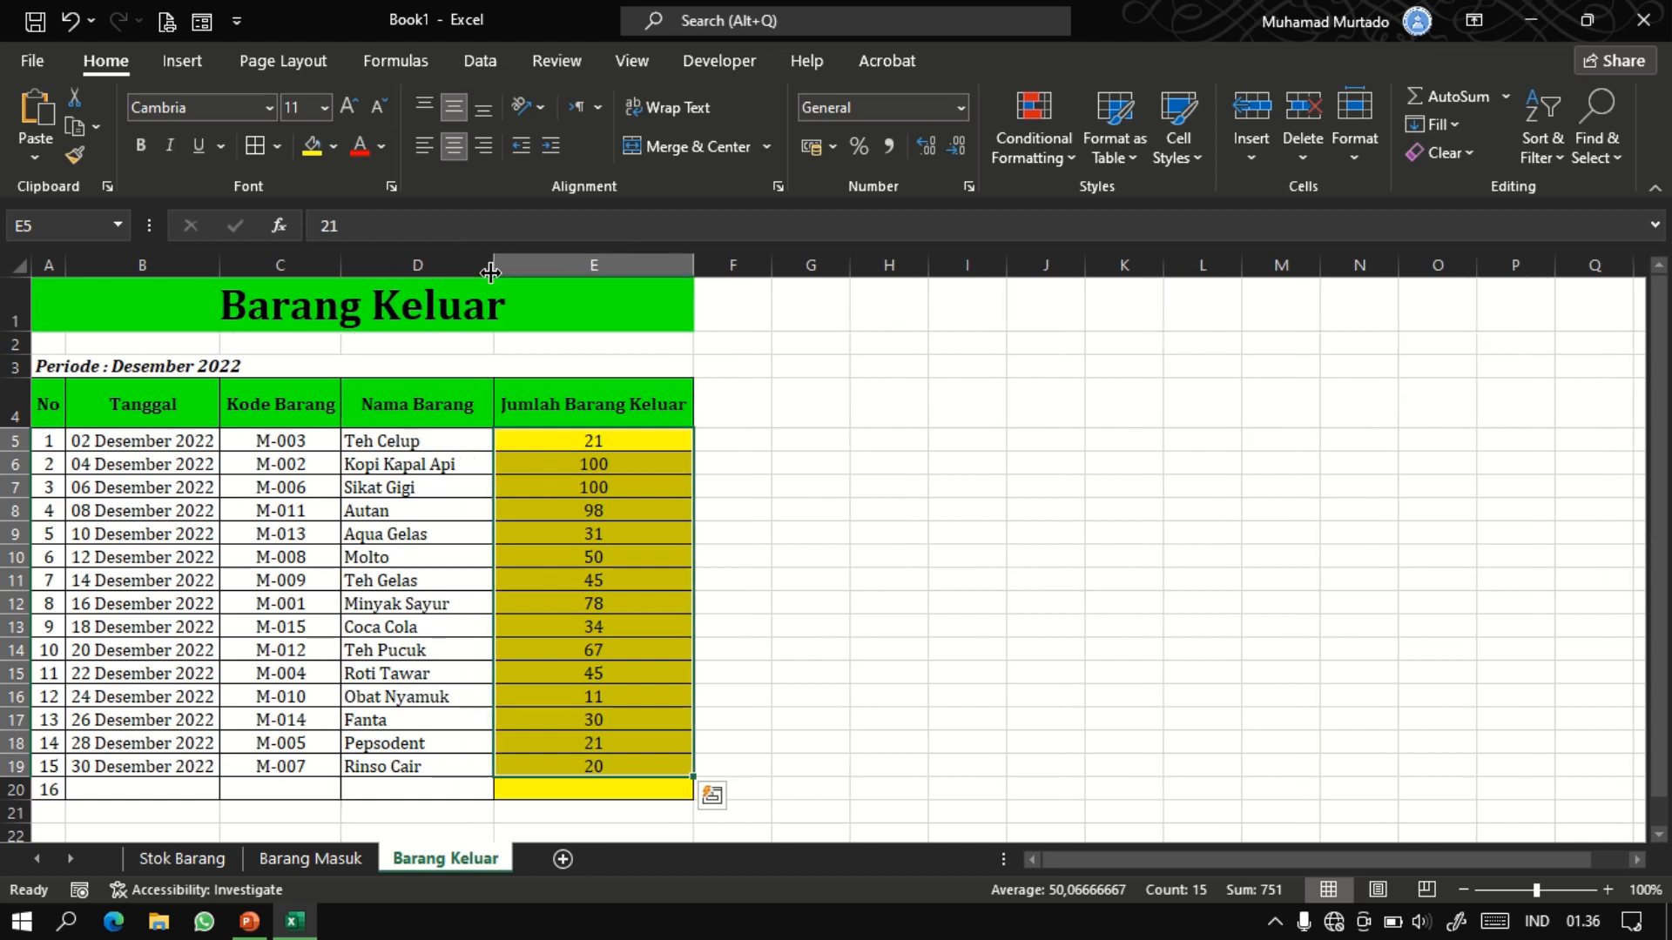
On the Barang Masuk sheet, center E5:E20 horizontally and vertically, widen the Nama Barang column, and return to Stok Barang.
{"action": "left_click", "coordinate": [326, 869]}
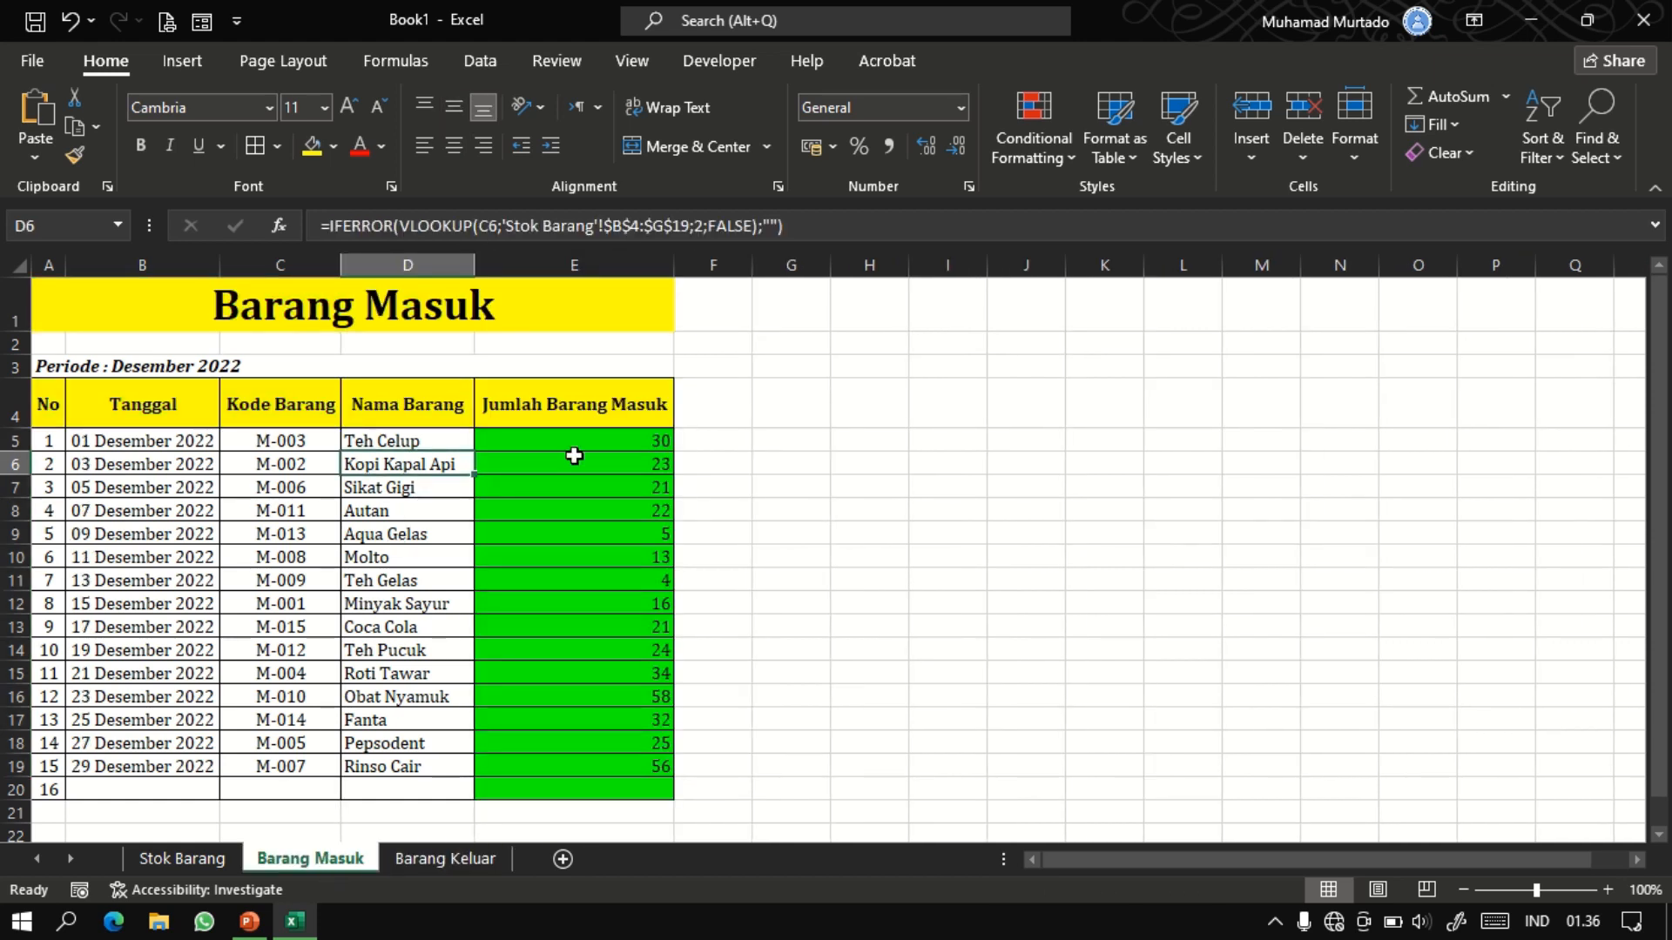
{"action": "left_click_drag", "start_coordinate": [571, 449], "coordinate": [556, 784]}
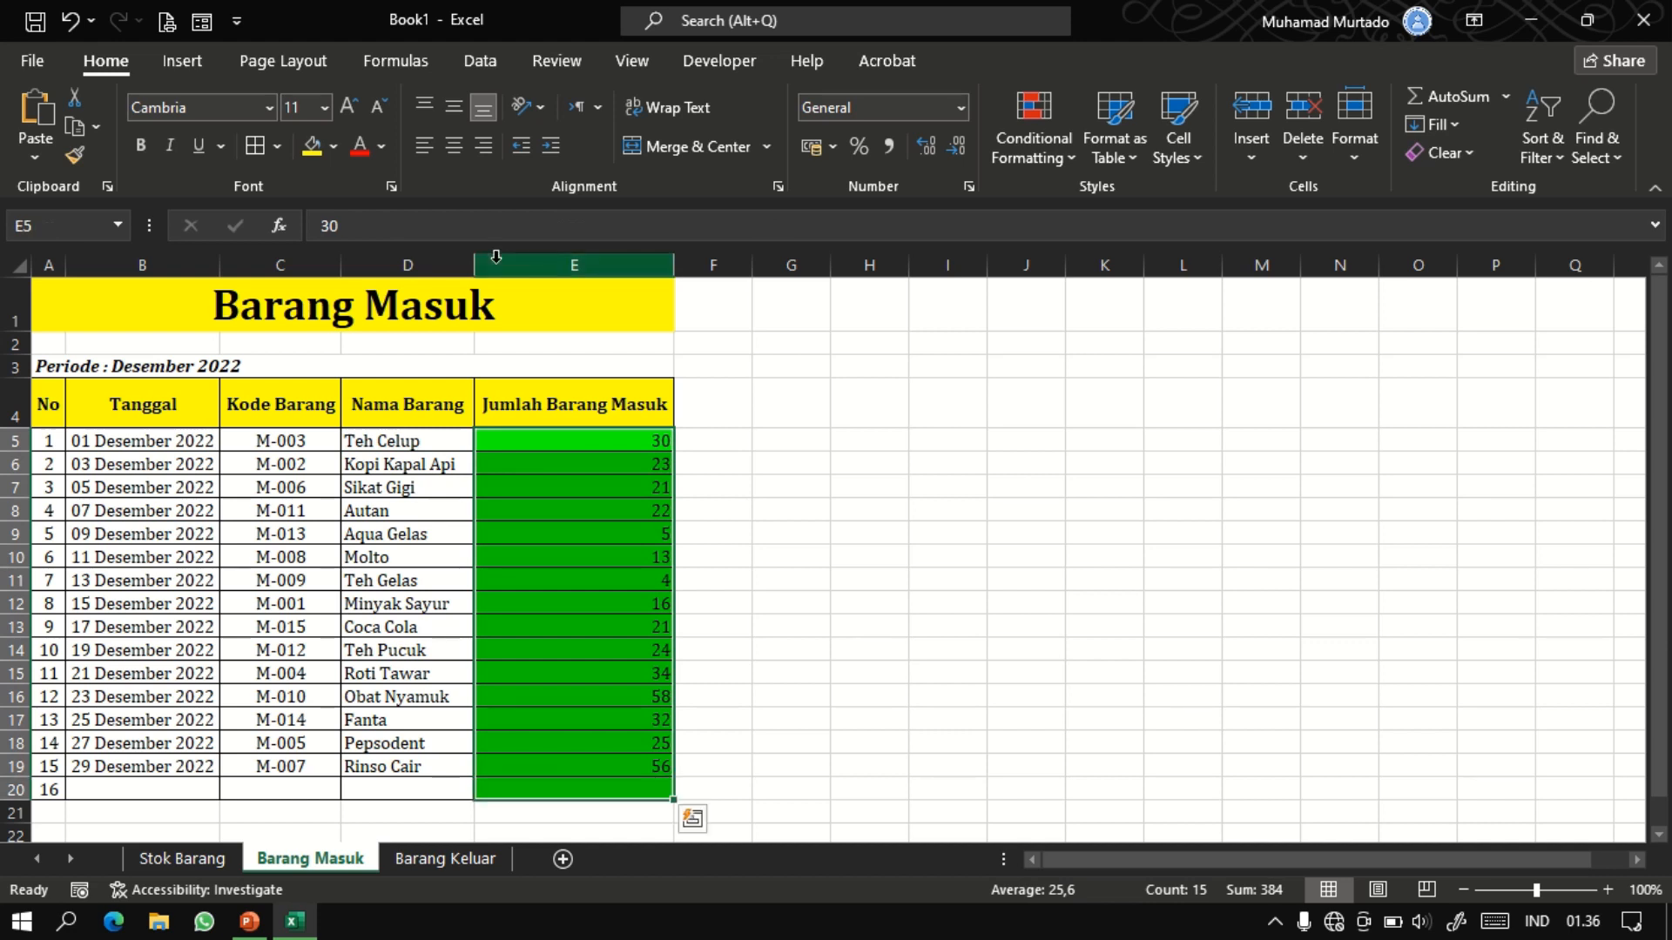
{"action": "left_click", "coordinate": [454, 145]}
{"action": "left_click", "coordinate": [457, 102]}
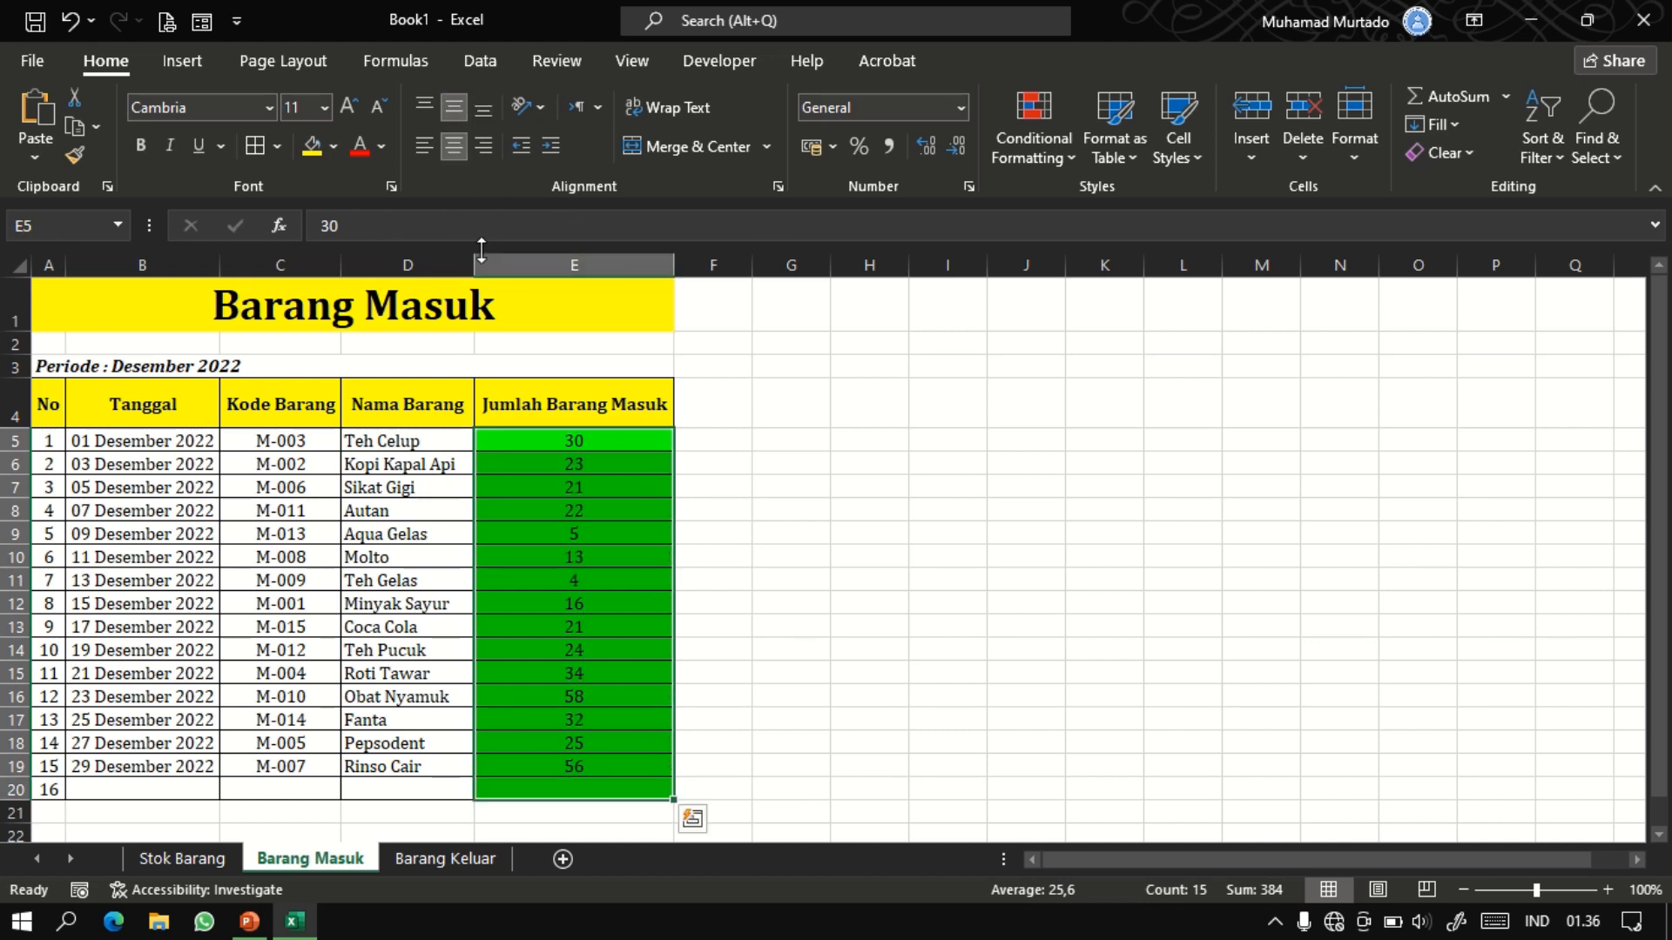
{"action": "left_click_drag", "start_coordinate": [474, 264], "coordinate": [519, 265]}
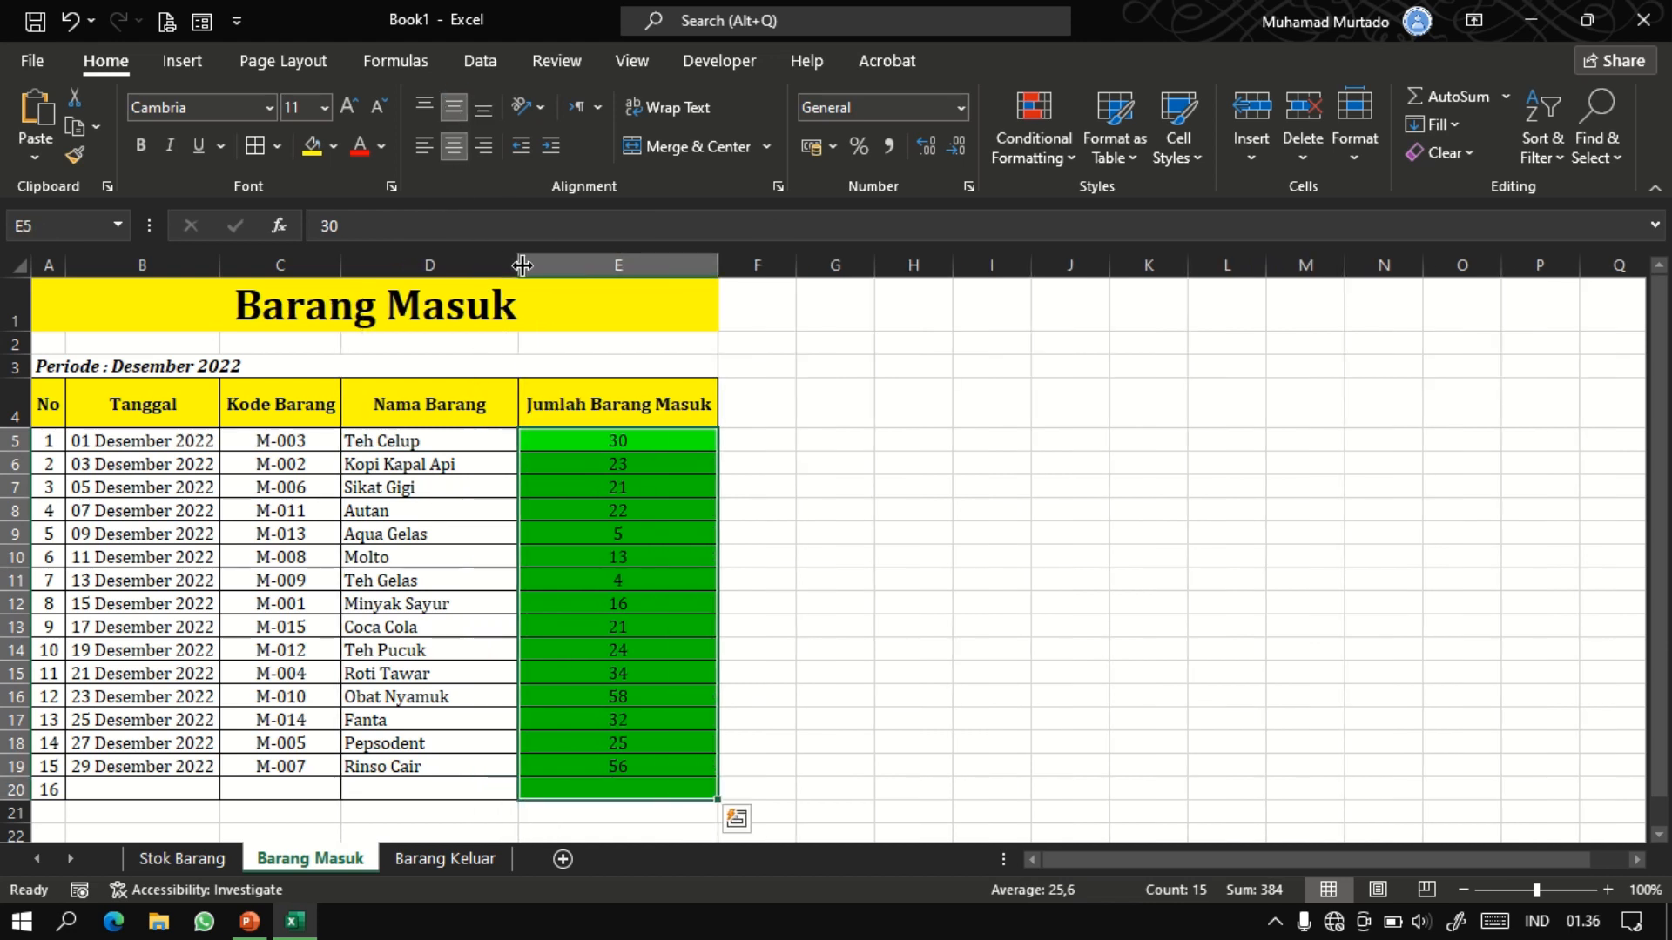
{"action": "left_click", "coordinate": [214, 859]}
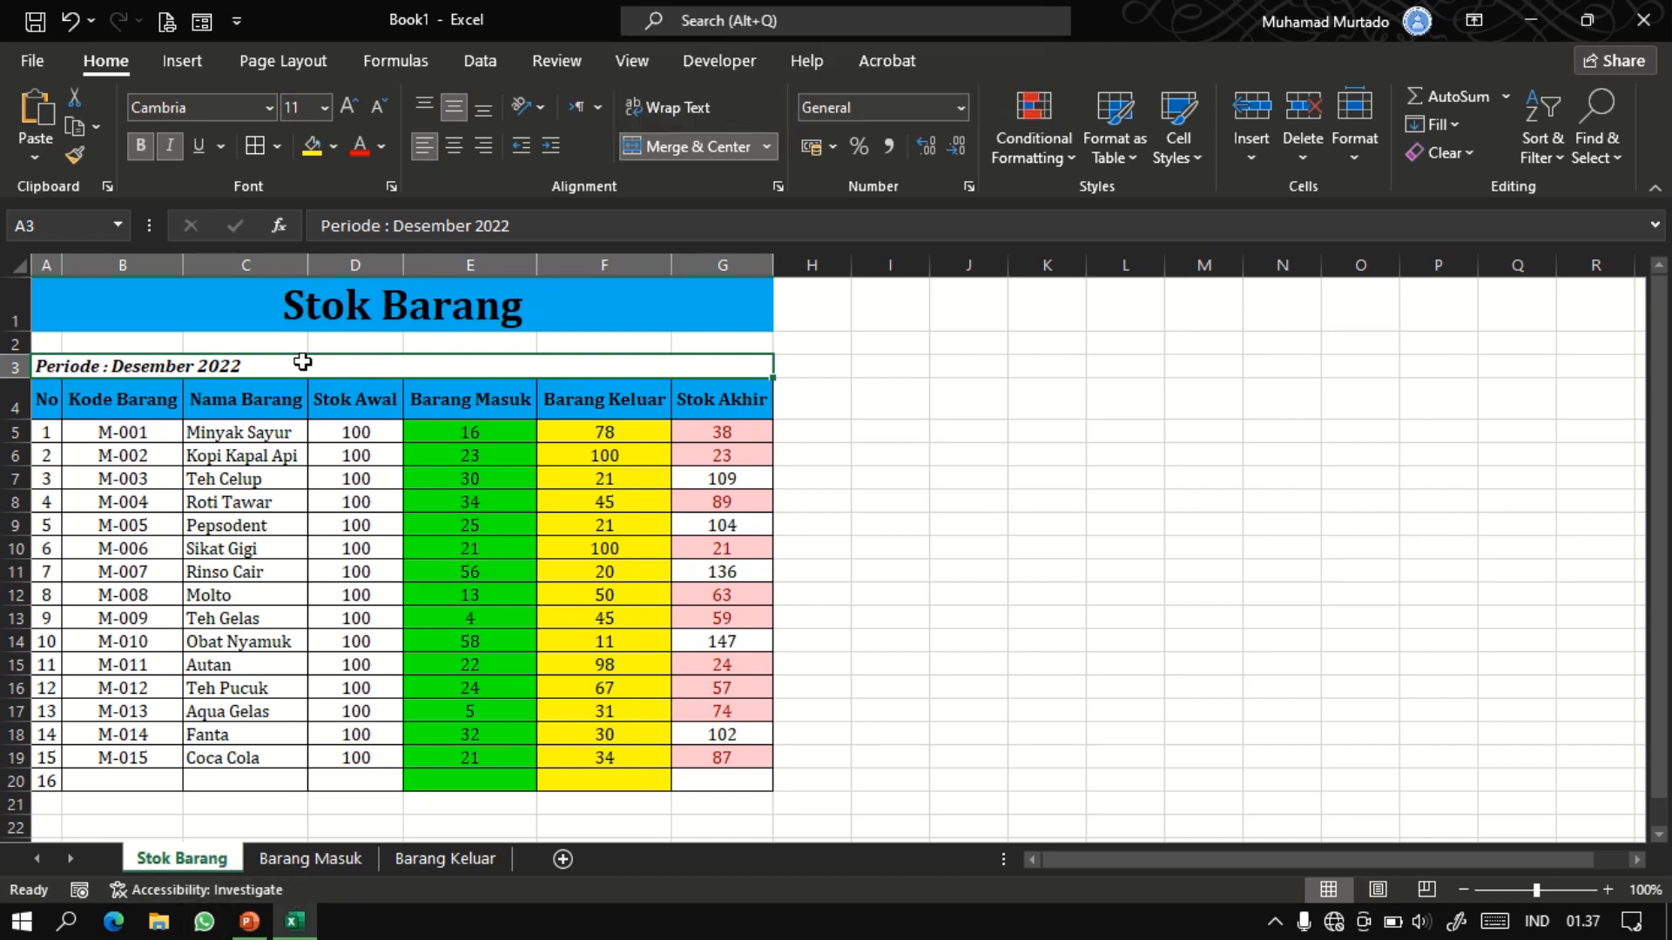
Save the workbook as STOK BARANG in the Documents folder and close Excel.
{"action": "left_click", "coordinate": [261, 315]}
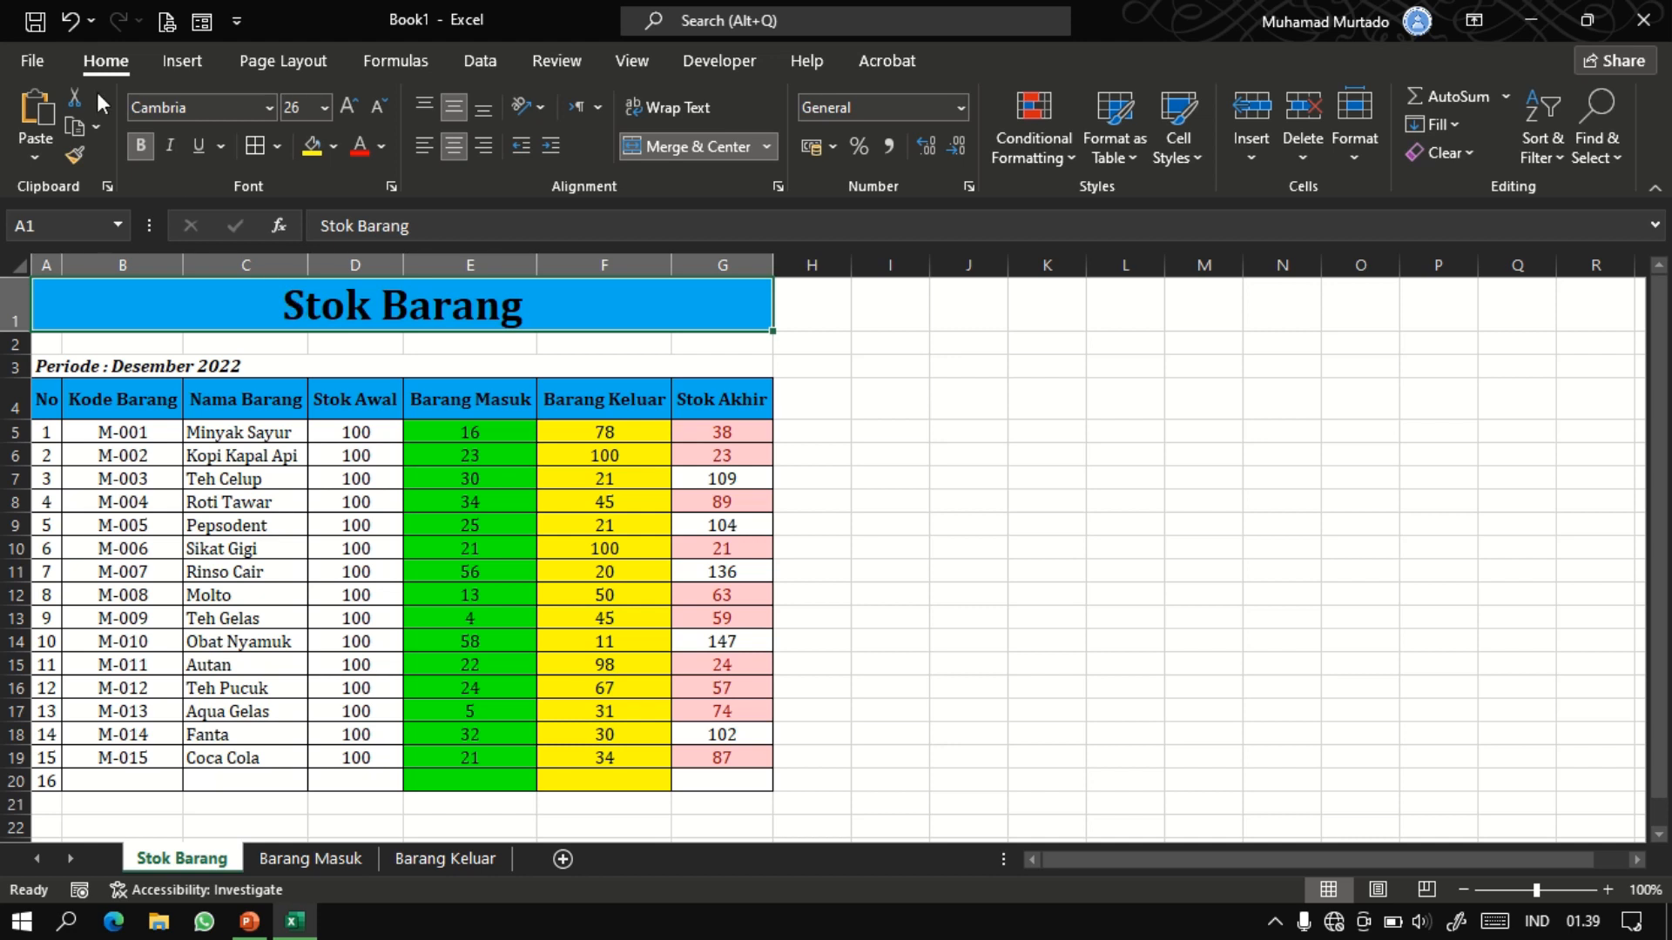
{"action": "left_click", "coordinate": [38, 60]}
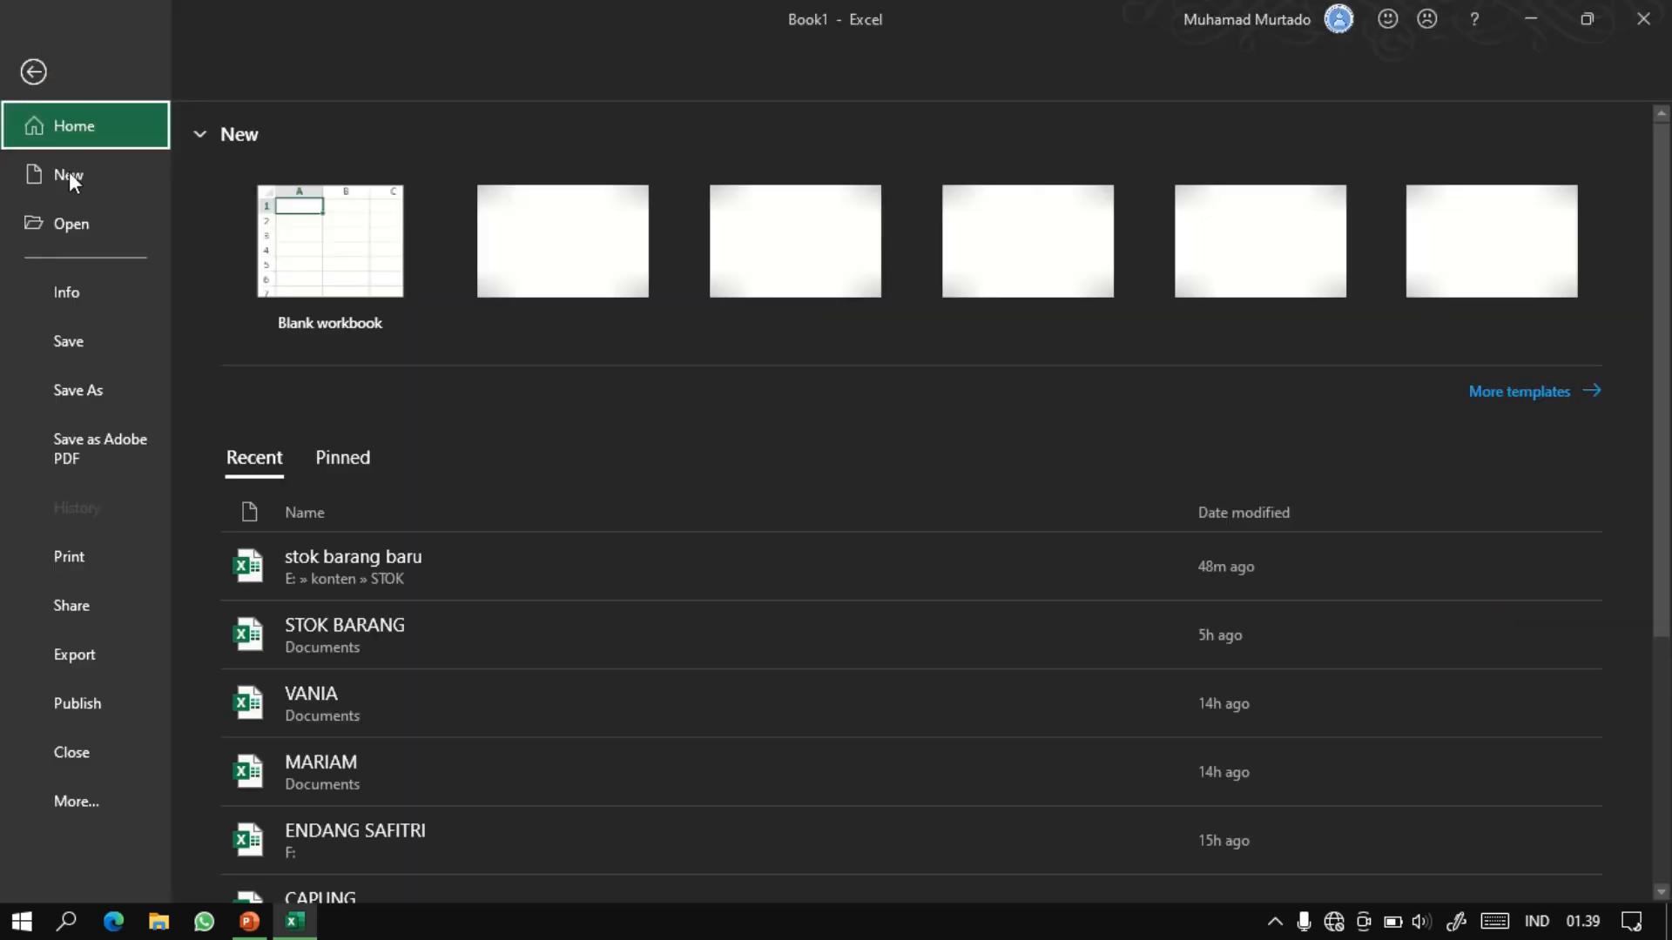
{"action": "left_click", "coordinate": [73, 348]}
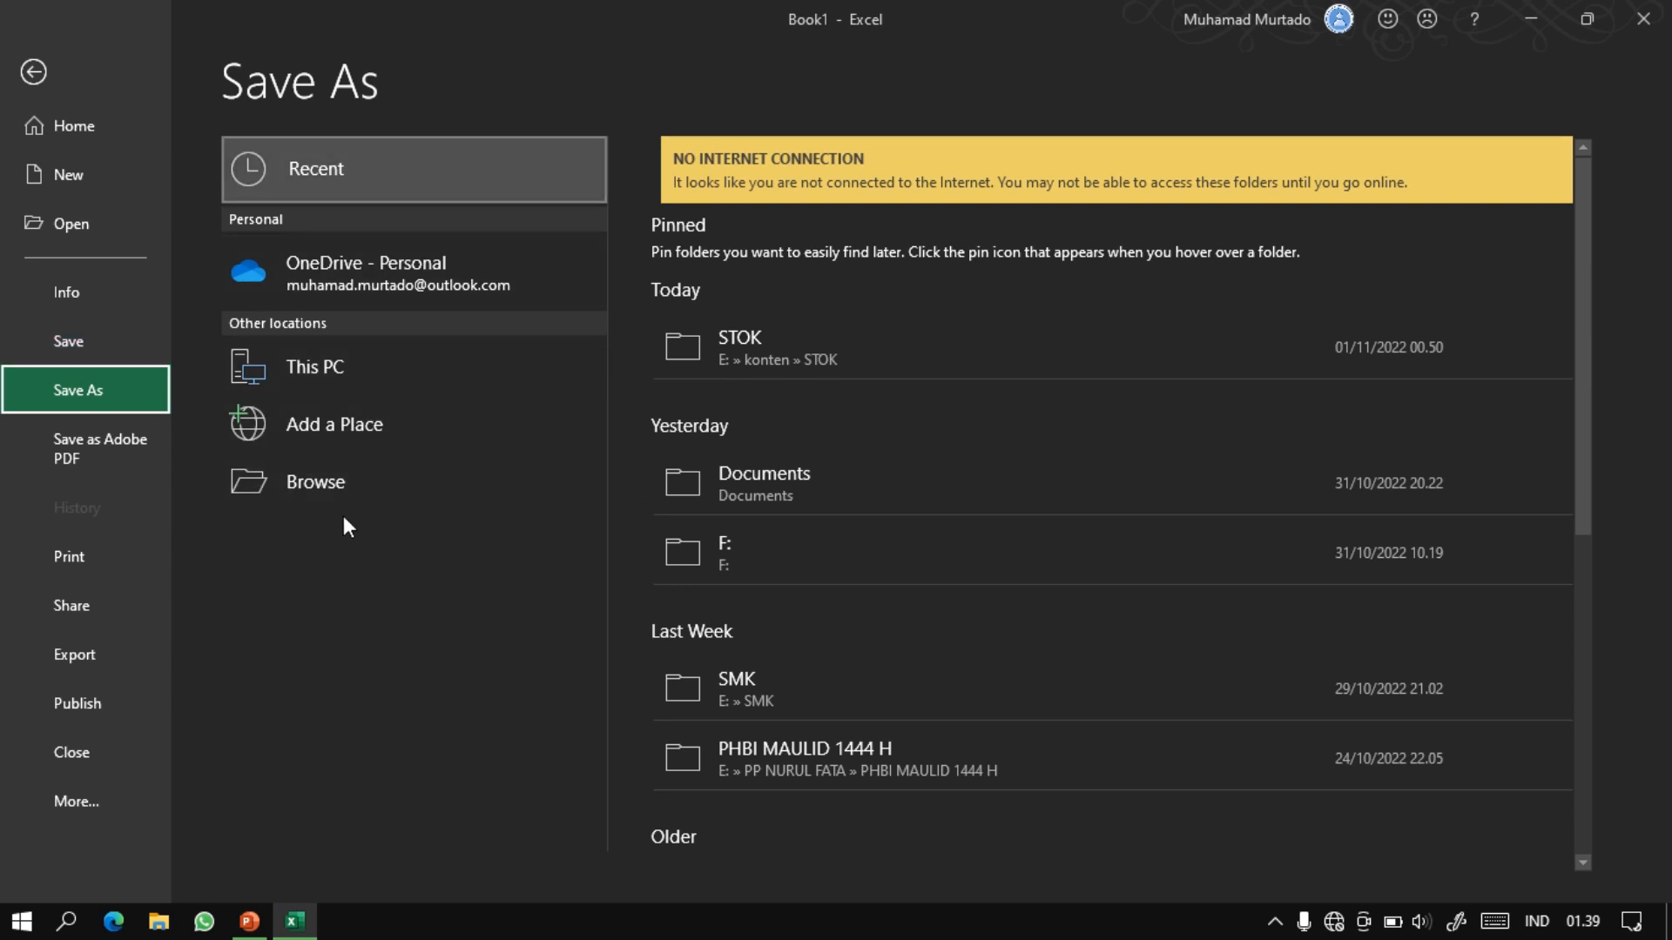
{"action": "left_click", "coordinate": [407, 481]}
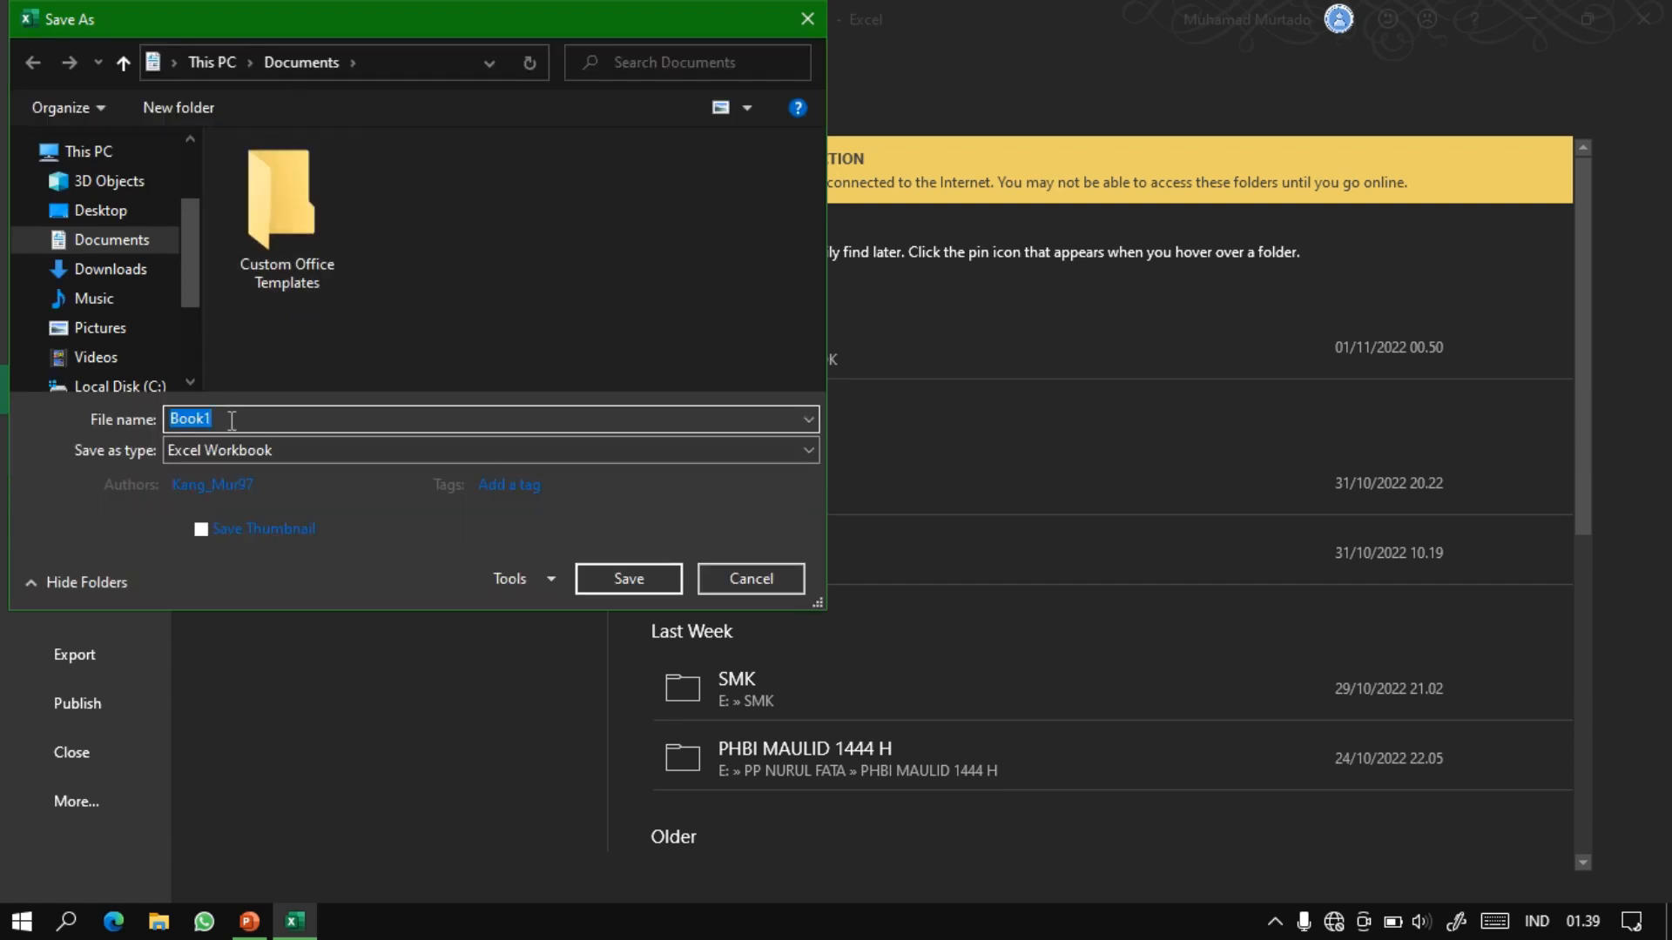
{"action": "type", "text": "STOK BARANG"}
{"action": "left_click", "coordinate": [625, 576]}
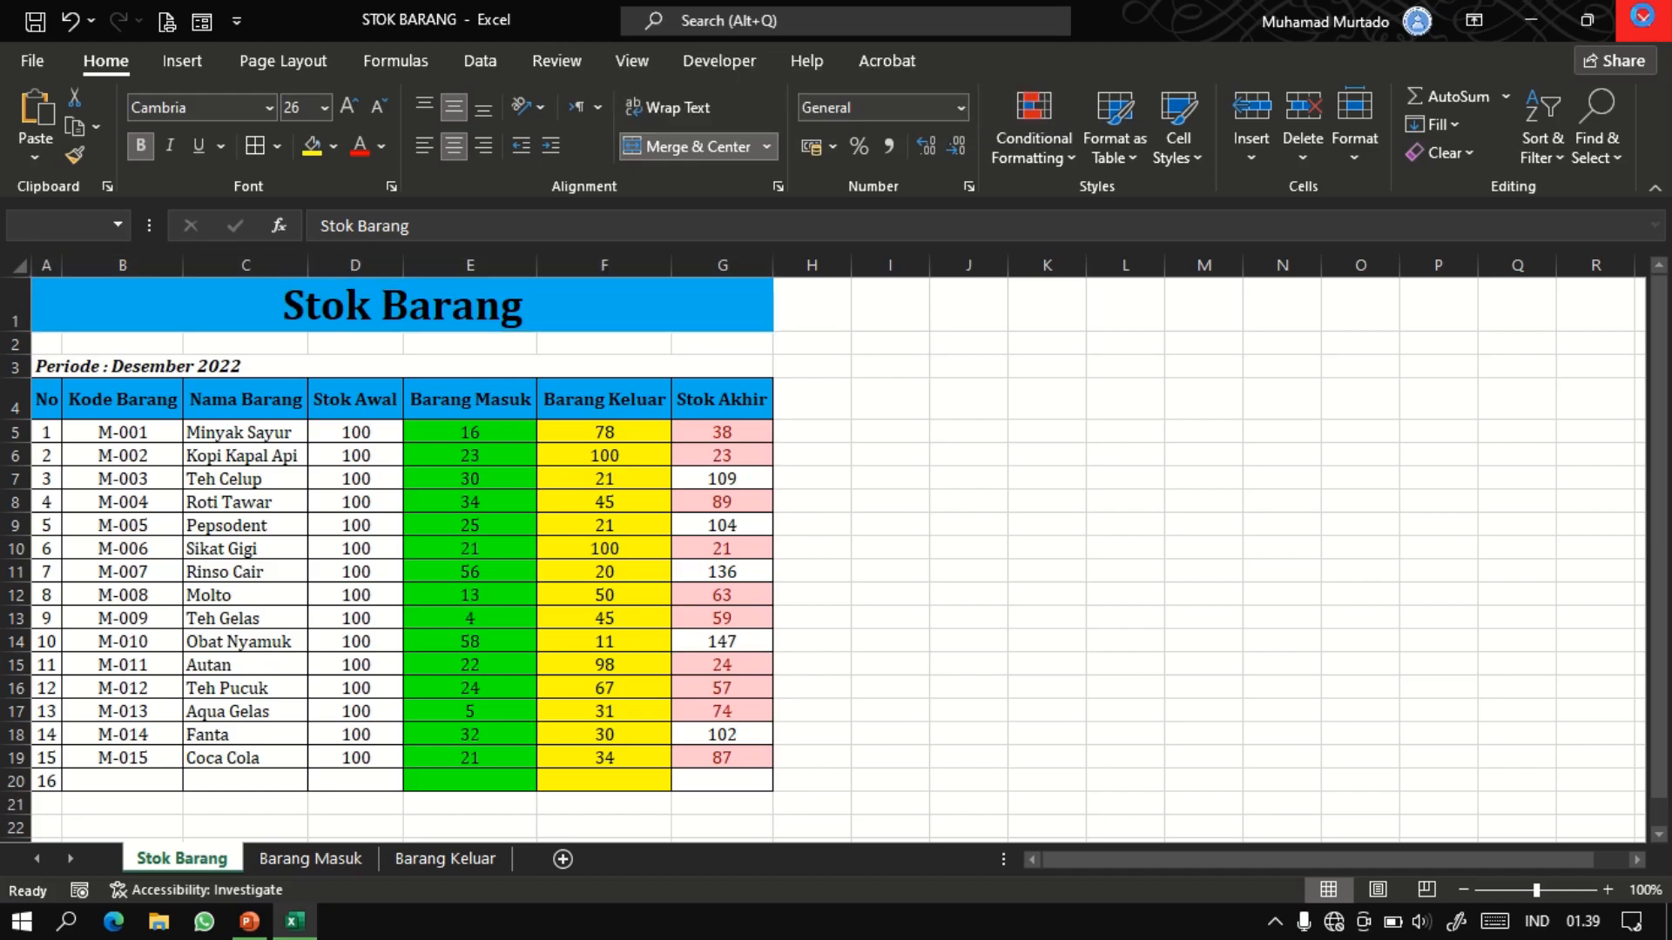
{"action": "key", "text": "alt+F4"}
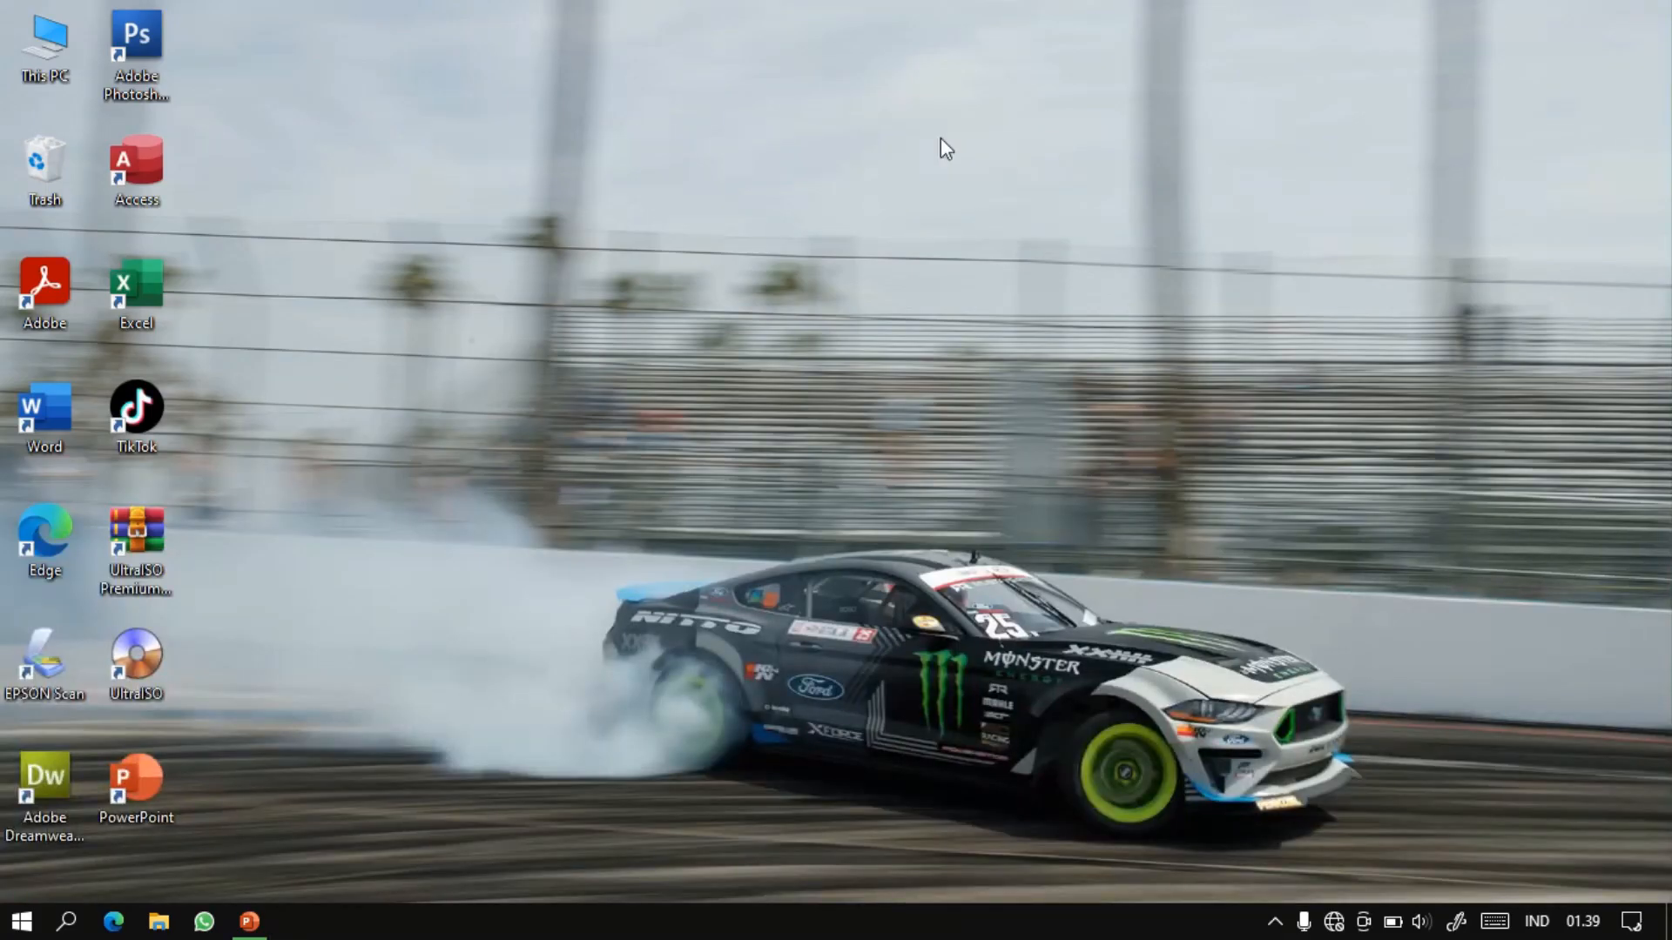
{"action": "right_click", "coordinate": [941, 137]}
{"action": "left_click", "coordinate": [984, 206]}
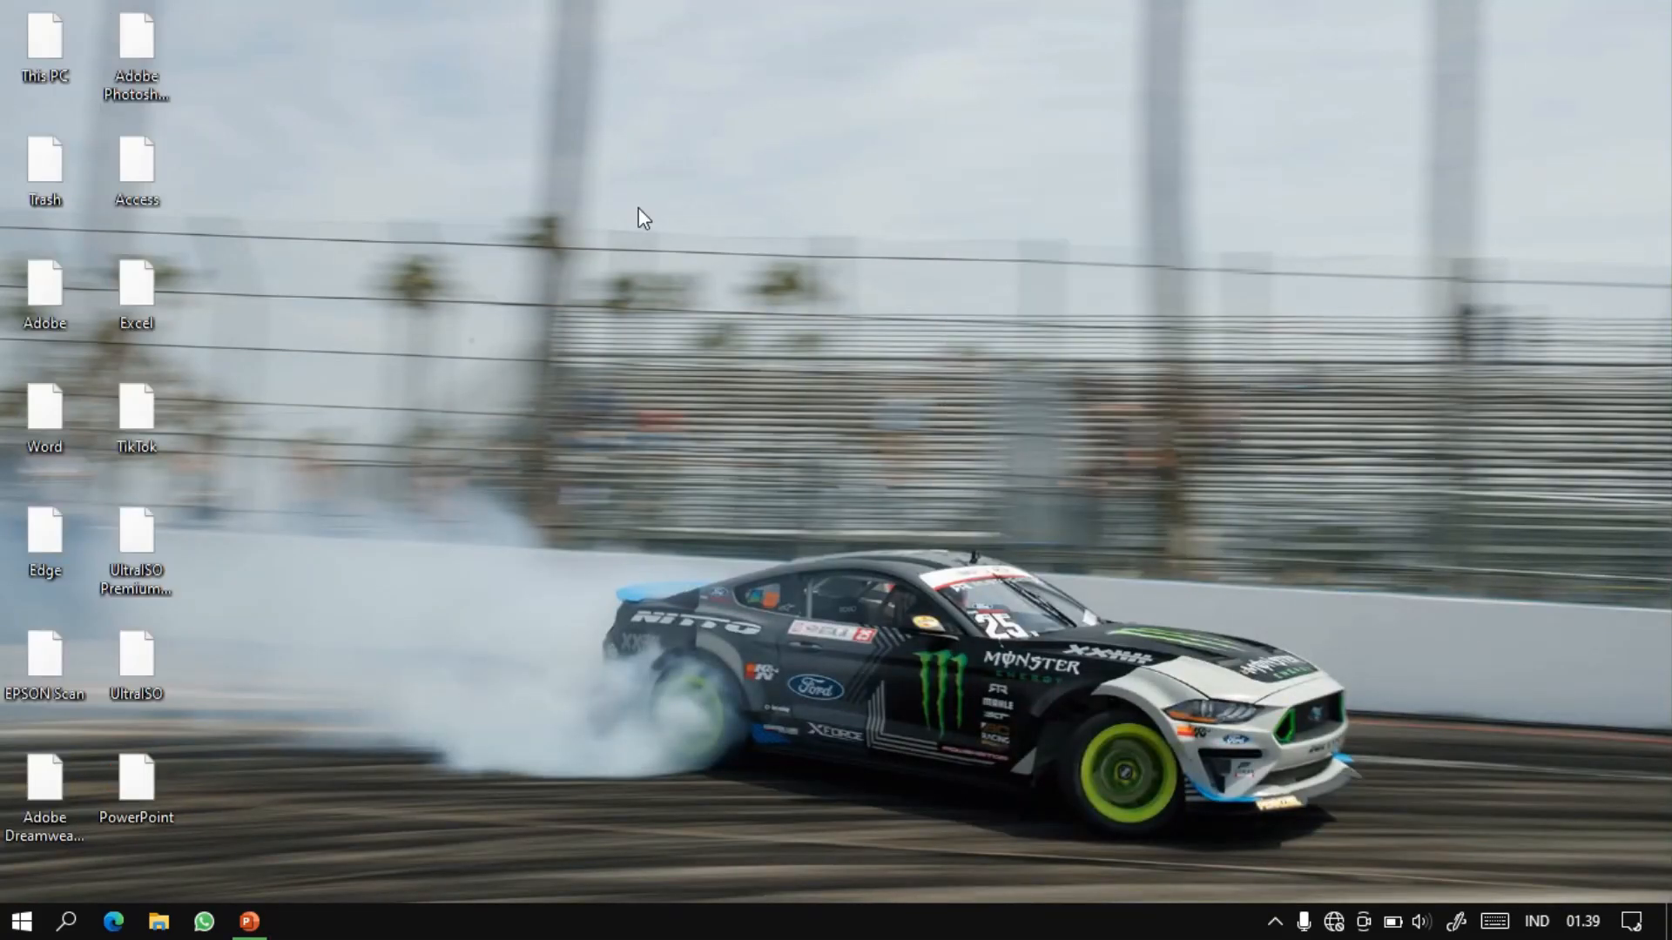
{"action": "right_click", "coordinate": [639, 207]}
{"action": "left_click", "coordinate": [676, 286]}
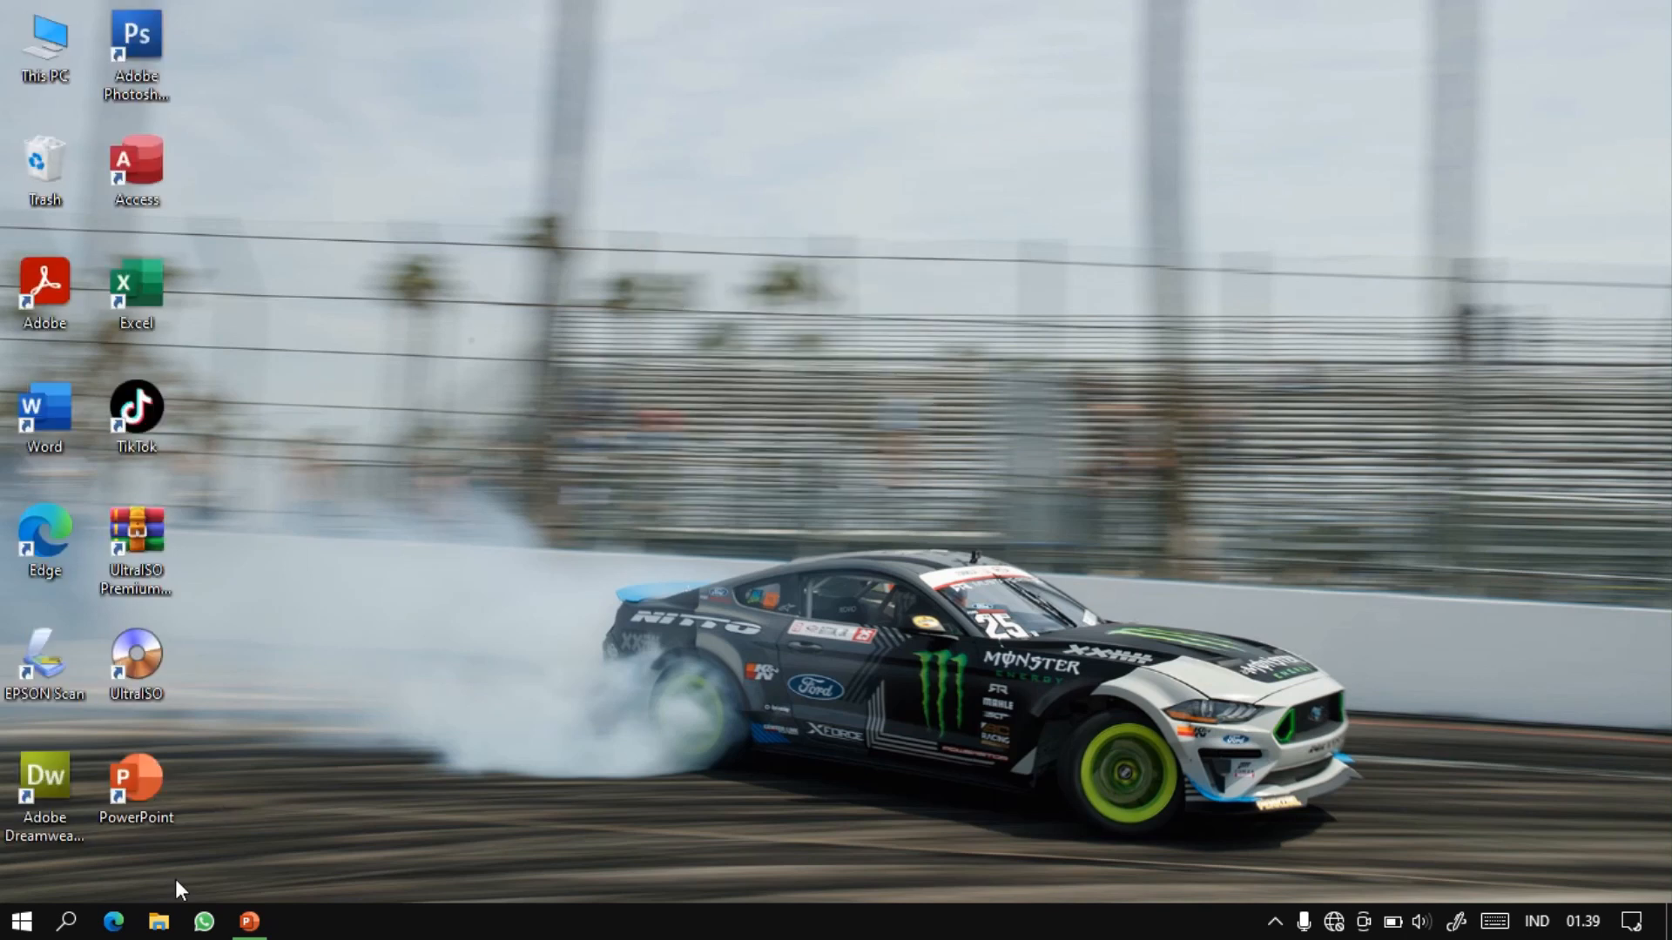
Switch to File Explorer and open the STOK BARANG workbook from the Documents folder.
{"action": "left_click", "coordinate": [160, 925]}
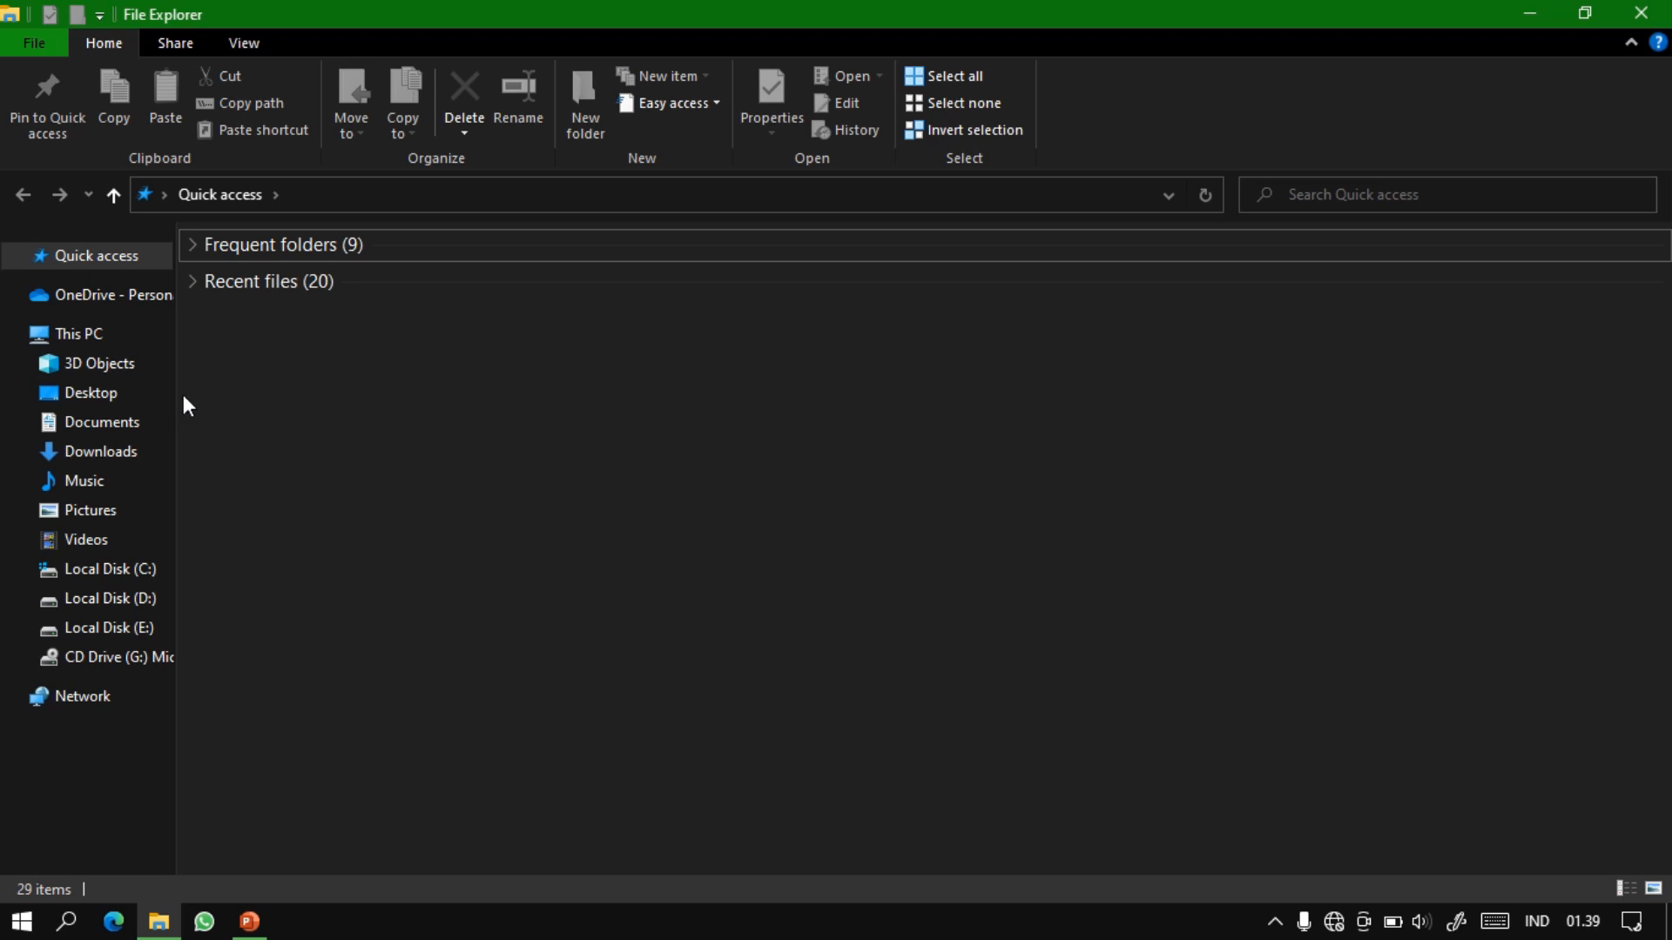
{"action": "left_click", "coordinate": [111, 422]}
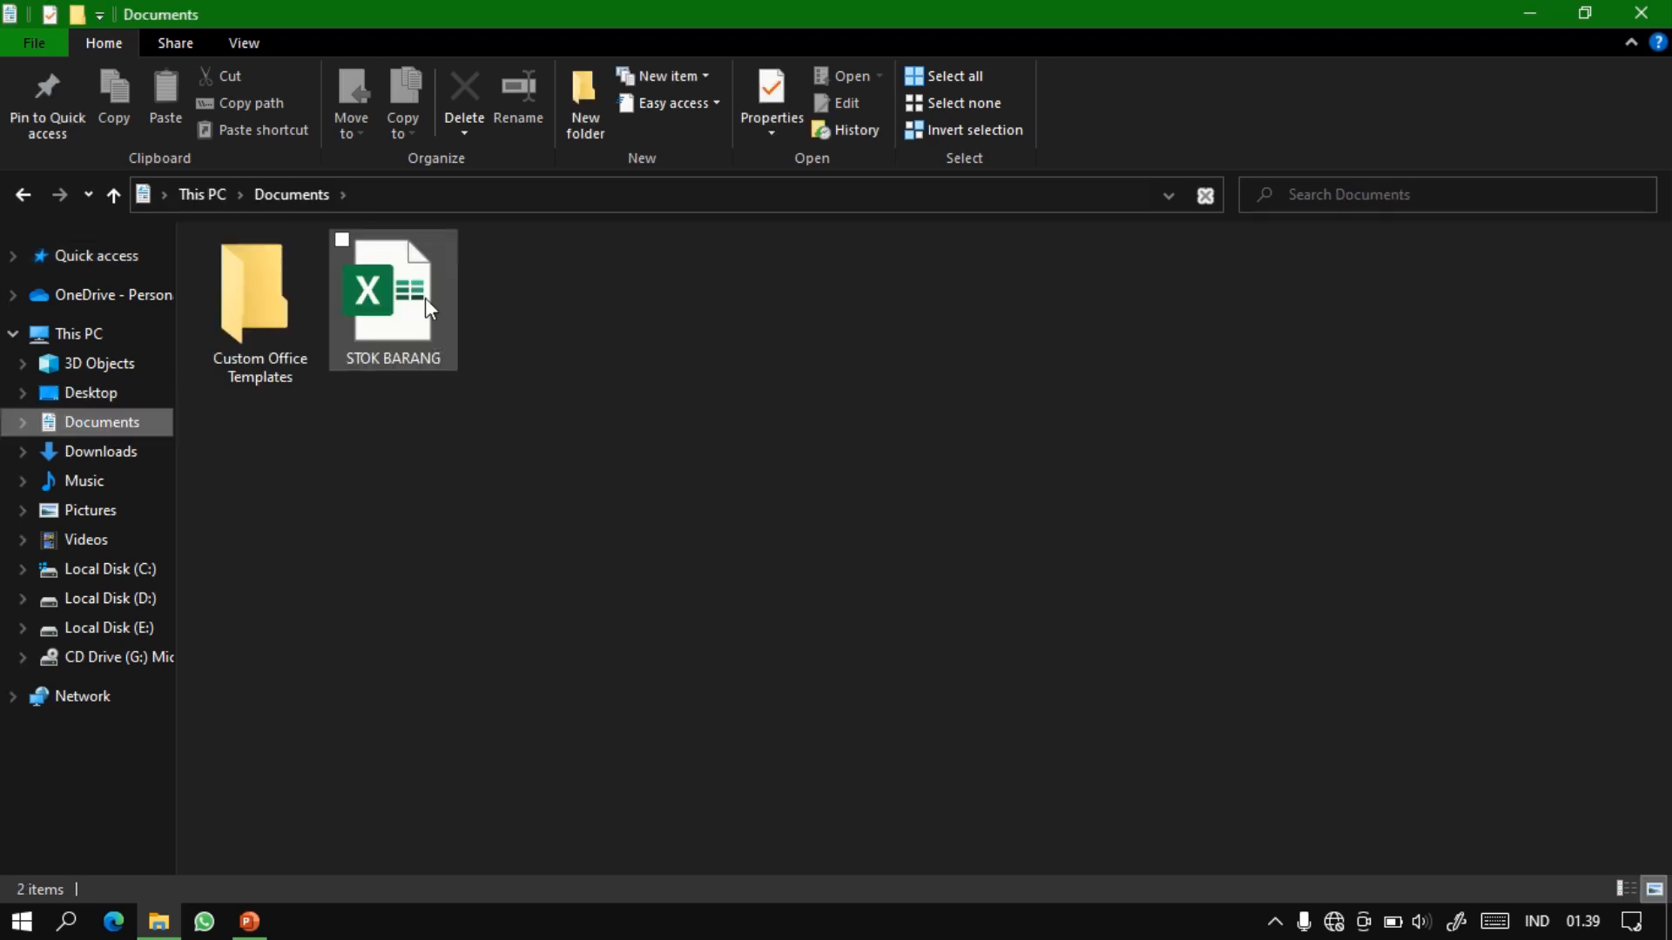
{"action": "double_click", "coordinate": [416, 331]}
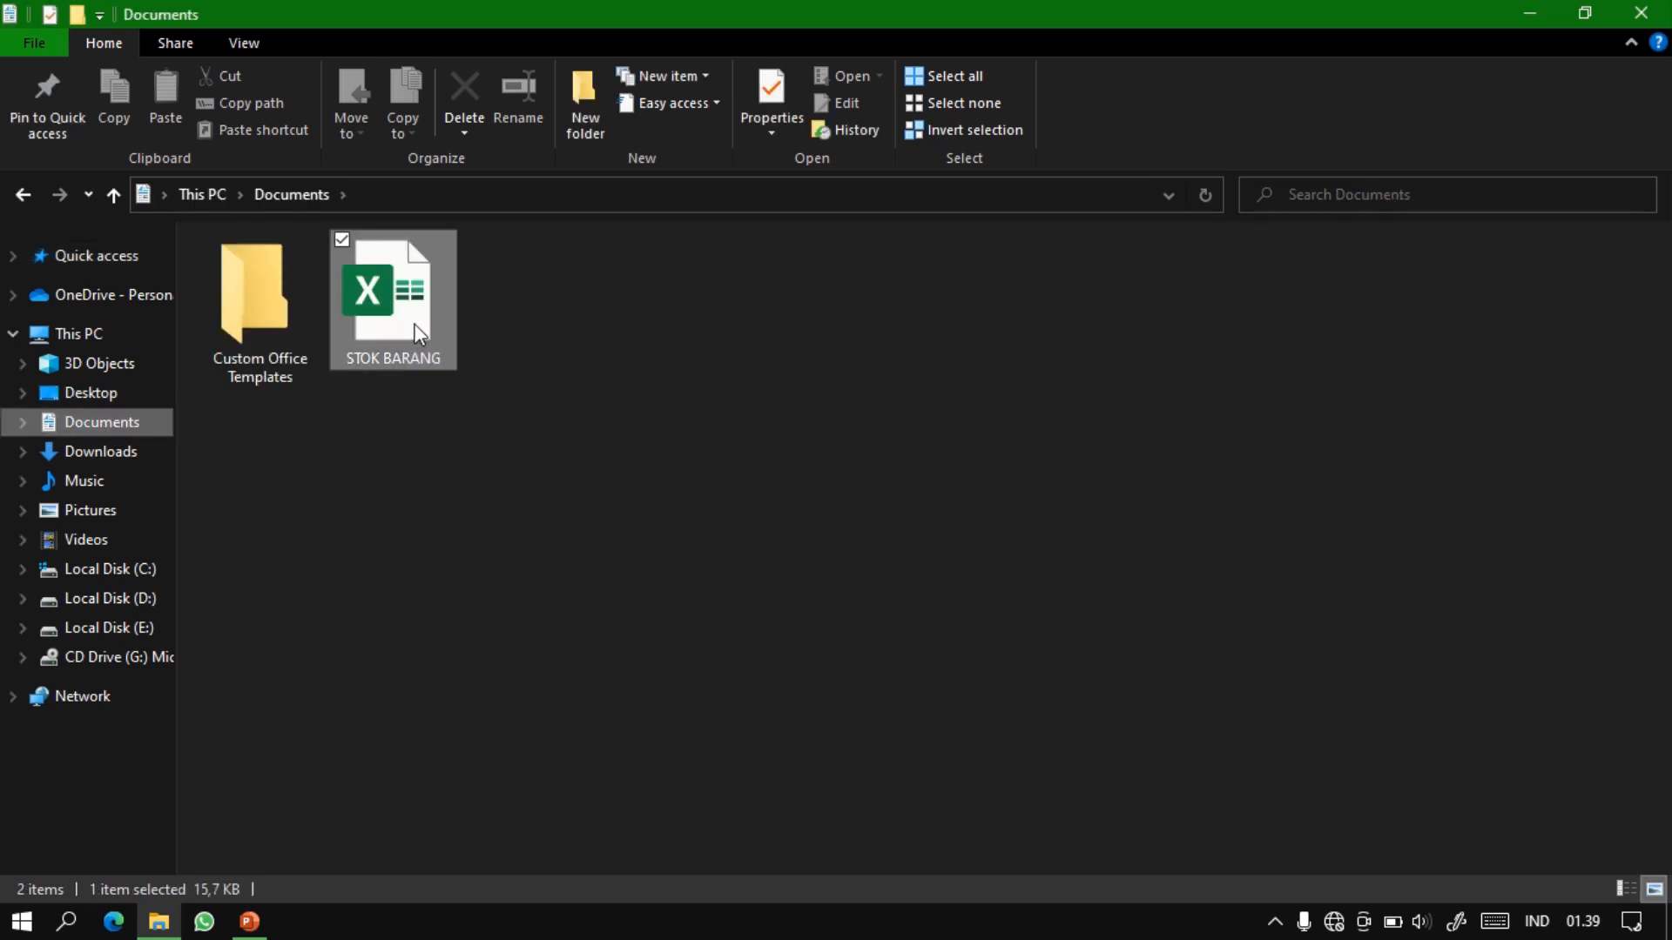